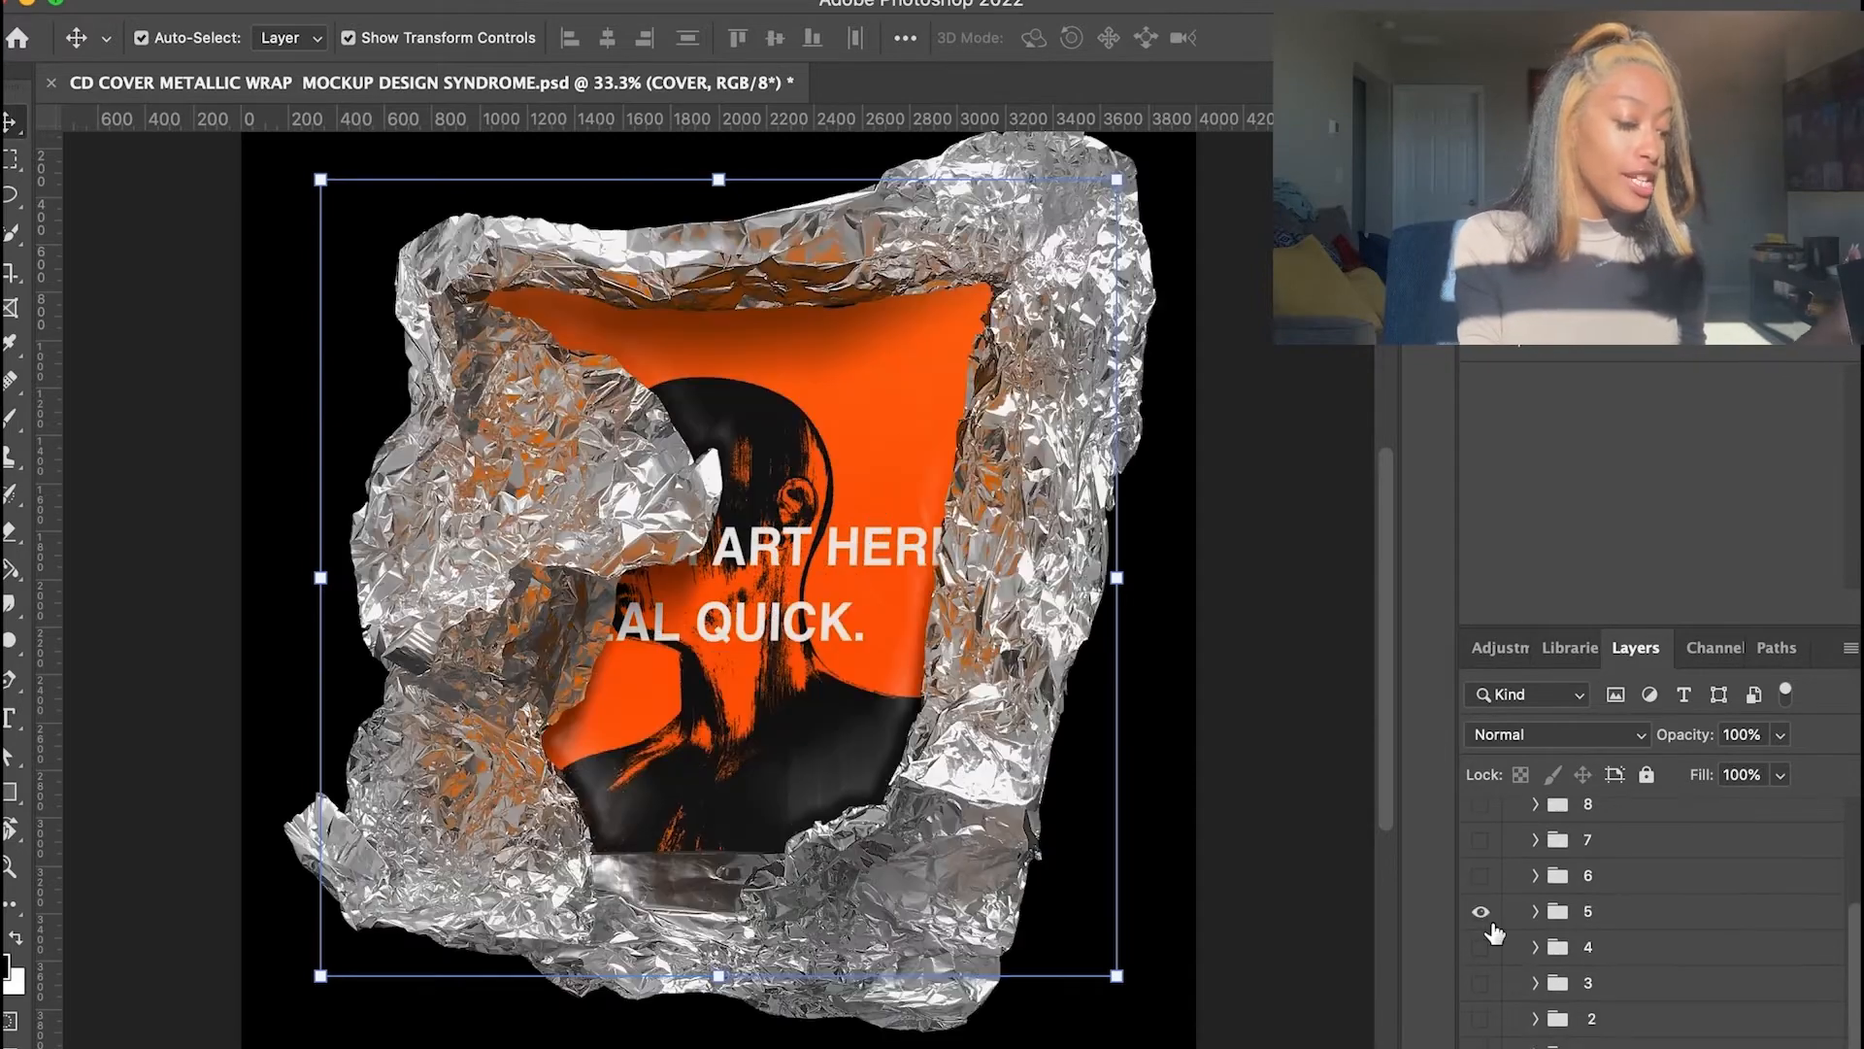
Preview the numbered metallic wrap groups one at a time on the CD cover mockup
{"action": "left_click", "coordinate": [1480, 983]}
{"action": "left_click", "coordinate": [1480, 947]}
{"action": "left_click", "coordinate": [1479, 1019]}
{"action": "left_click", "coordinate": [1635, 1021]}
{"action": "scroll", "coordinate": [1631, 991], "scroll_direction": "down", "scroll_amount": 3}
{"action": "left_click", "coordinate": [1485, 1029]}
Delete the unwanted metallic wrap groups 2, 4, 5 and 6 from the mockup
{"action": "left_click", "coordinate": [1597, 997]}
{"action": "left_click", "coordinate": [1479, 997]}
{"action": "key", "text": "Delete"}
{"action": "key", "text": "super+z"}
{"action": "left_click", "coordinate": [1480, 996]}
{"action": "key", "text": "Delete"}
Remove wrap group 9 from the metallic wraps and save the mockup on the computer
{"action": "left_click", "coordinate": [1478, 961]}
{"action": "left_click", "coordinate": [1477, 960]}
{"action": "left_click", "coordinate": [1480, 923]}
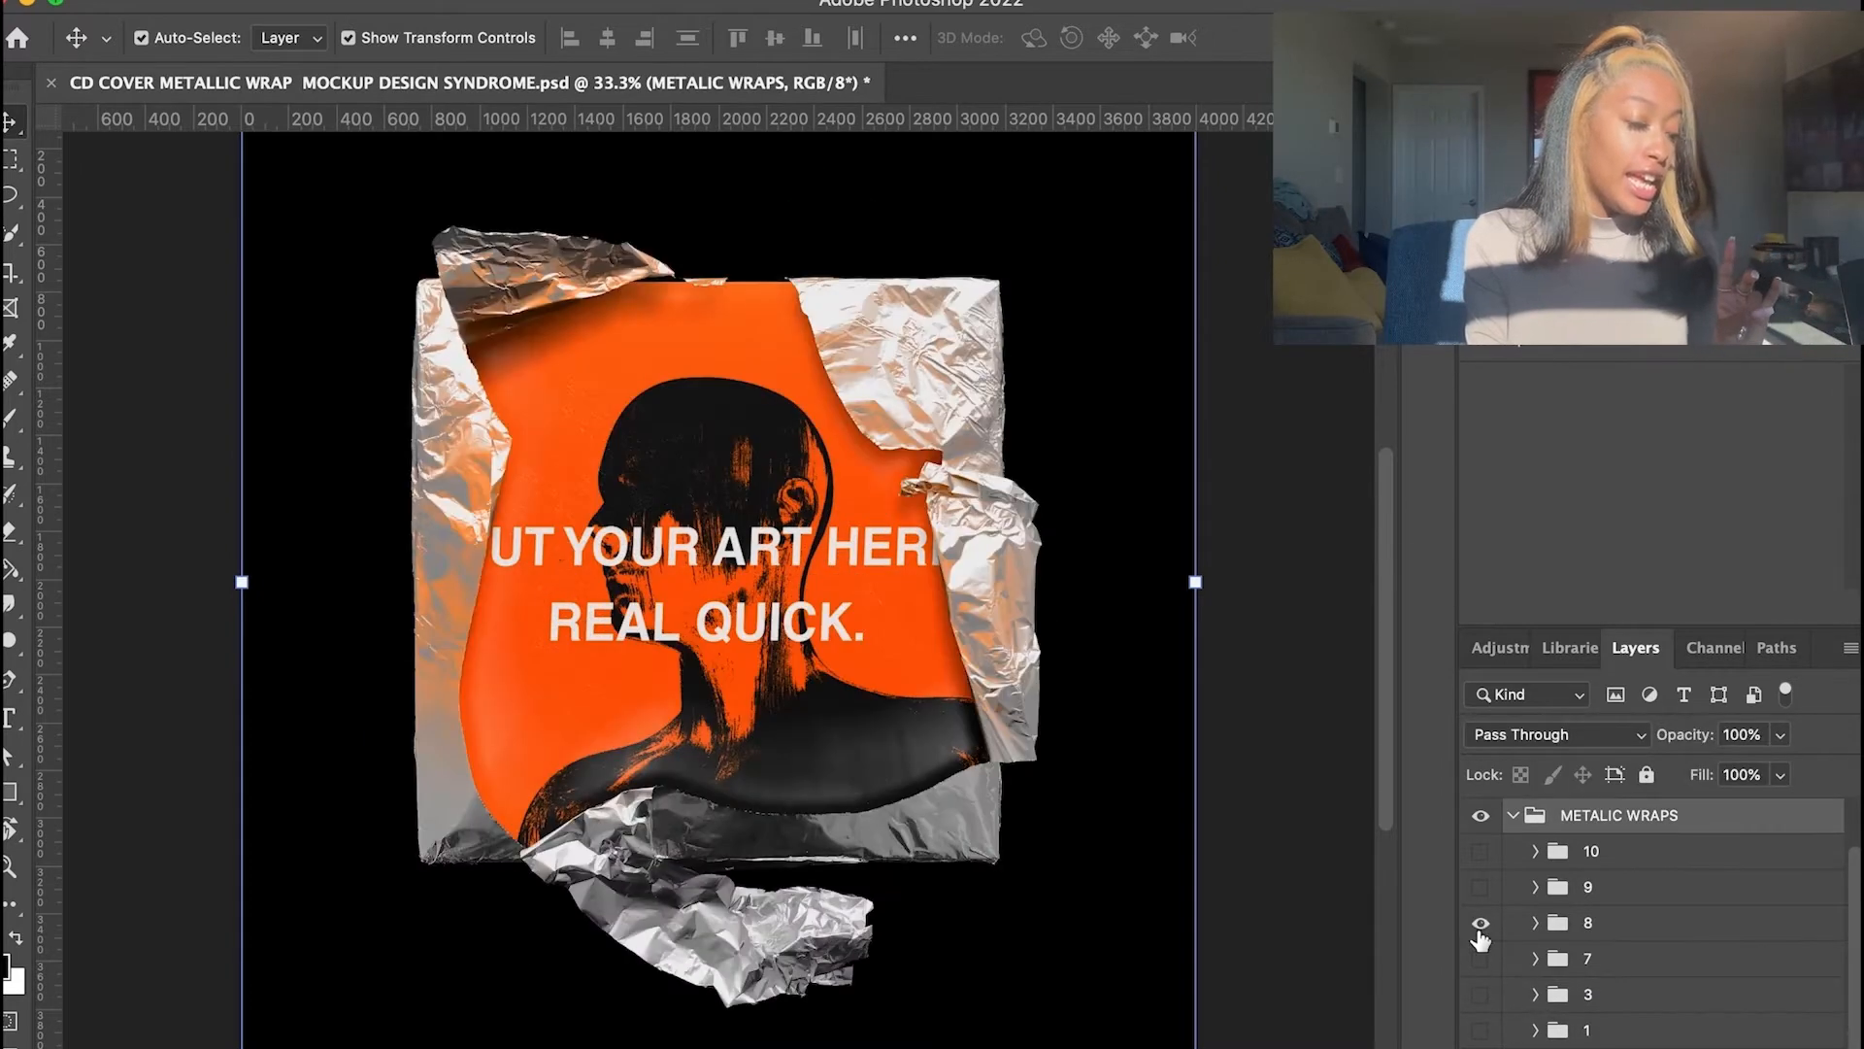
{"action": "left_click", "coordinate": [1480, 924]}
{"action": "left_click", "coordinate": [1480, 886]}
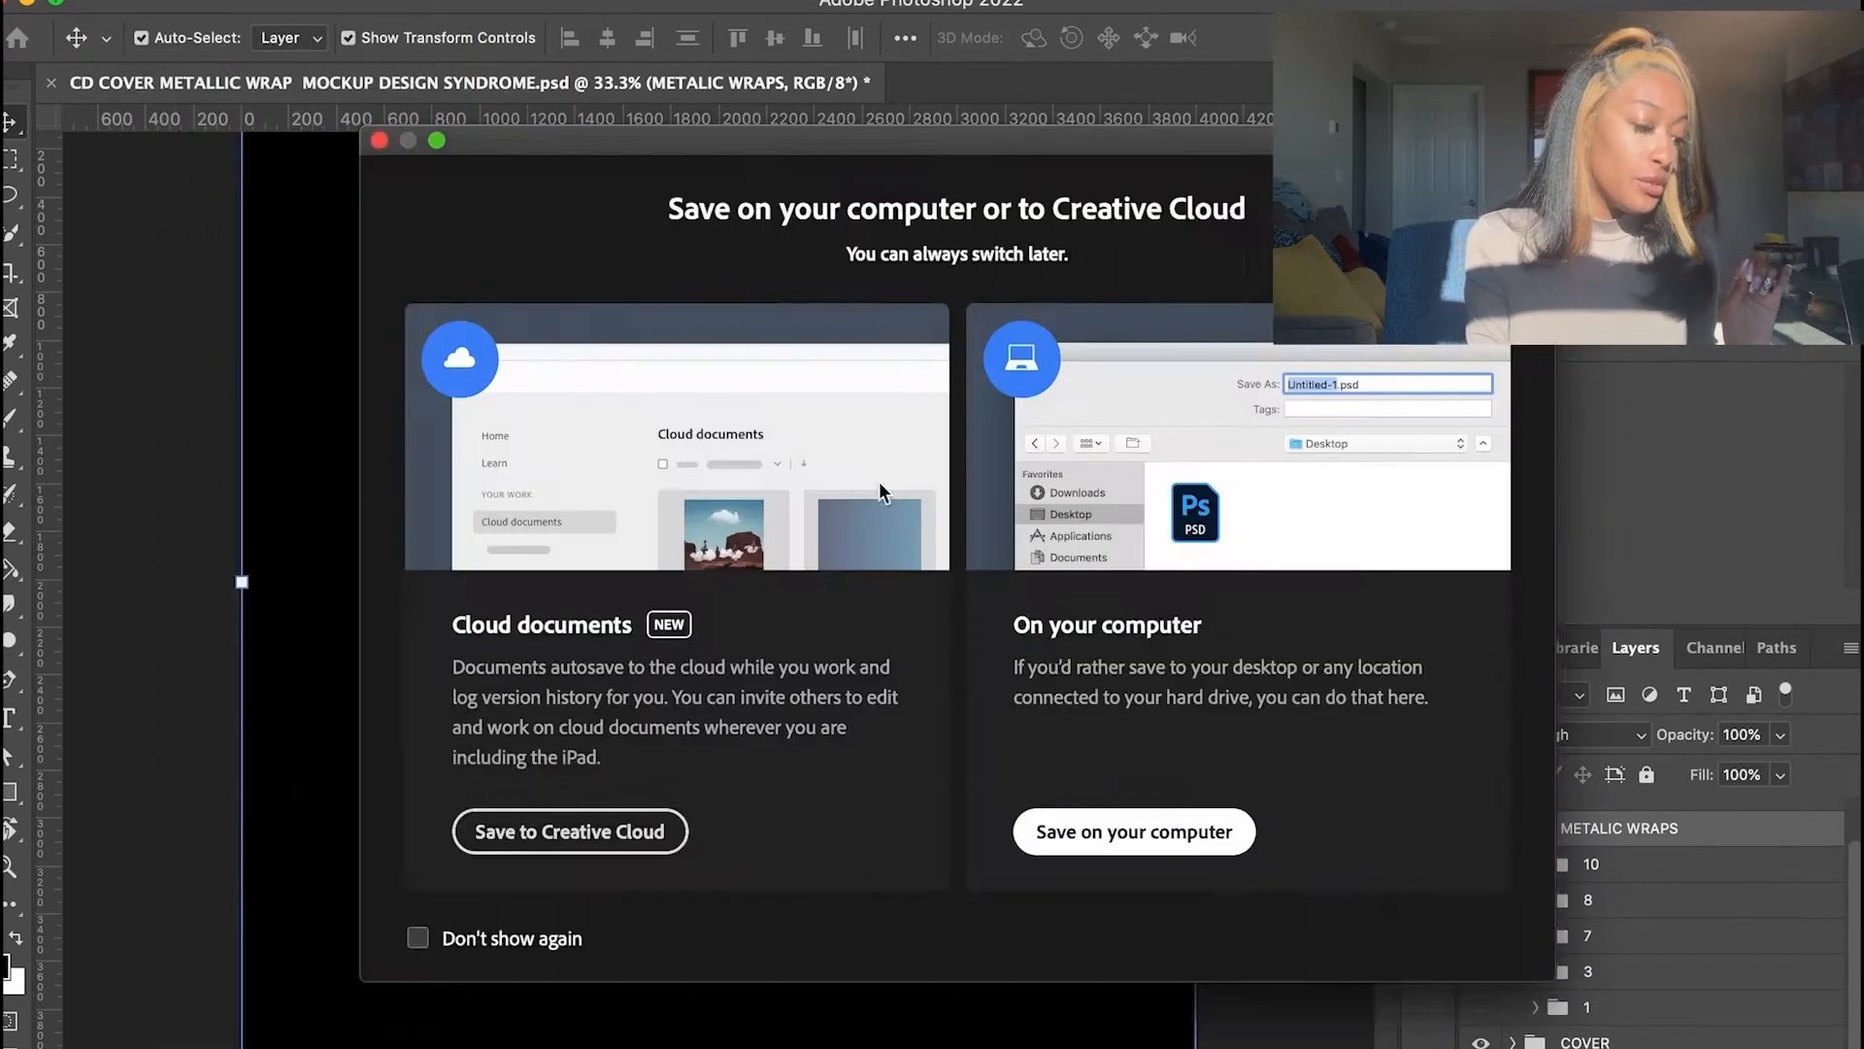
{"action": "left_click", "coordinate": [1134, 832]}
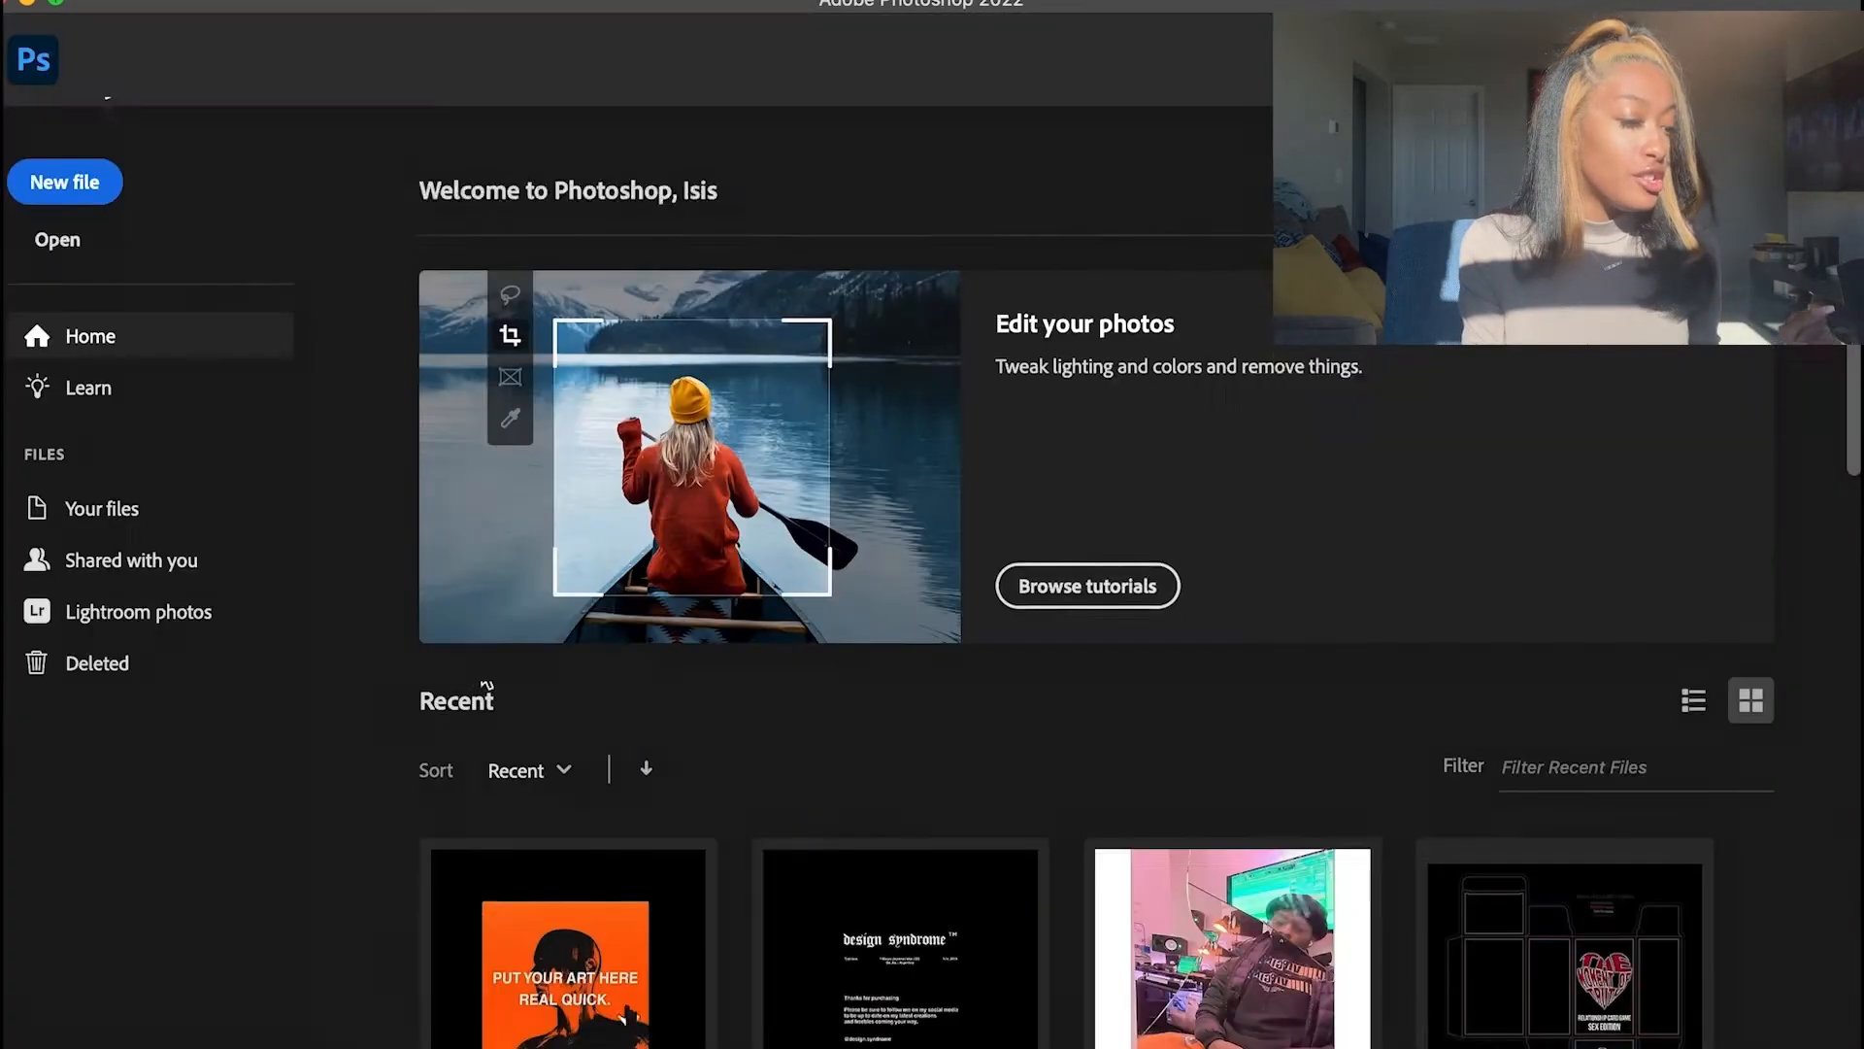
Create a new 2837 x 2837 px document with a resolution of 150 pixels/inch and a white background
{"action": "key", "text": "super+n"}
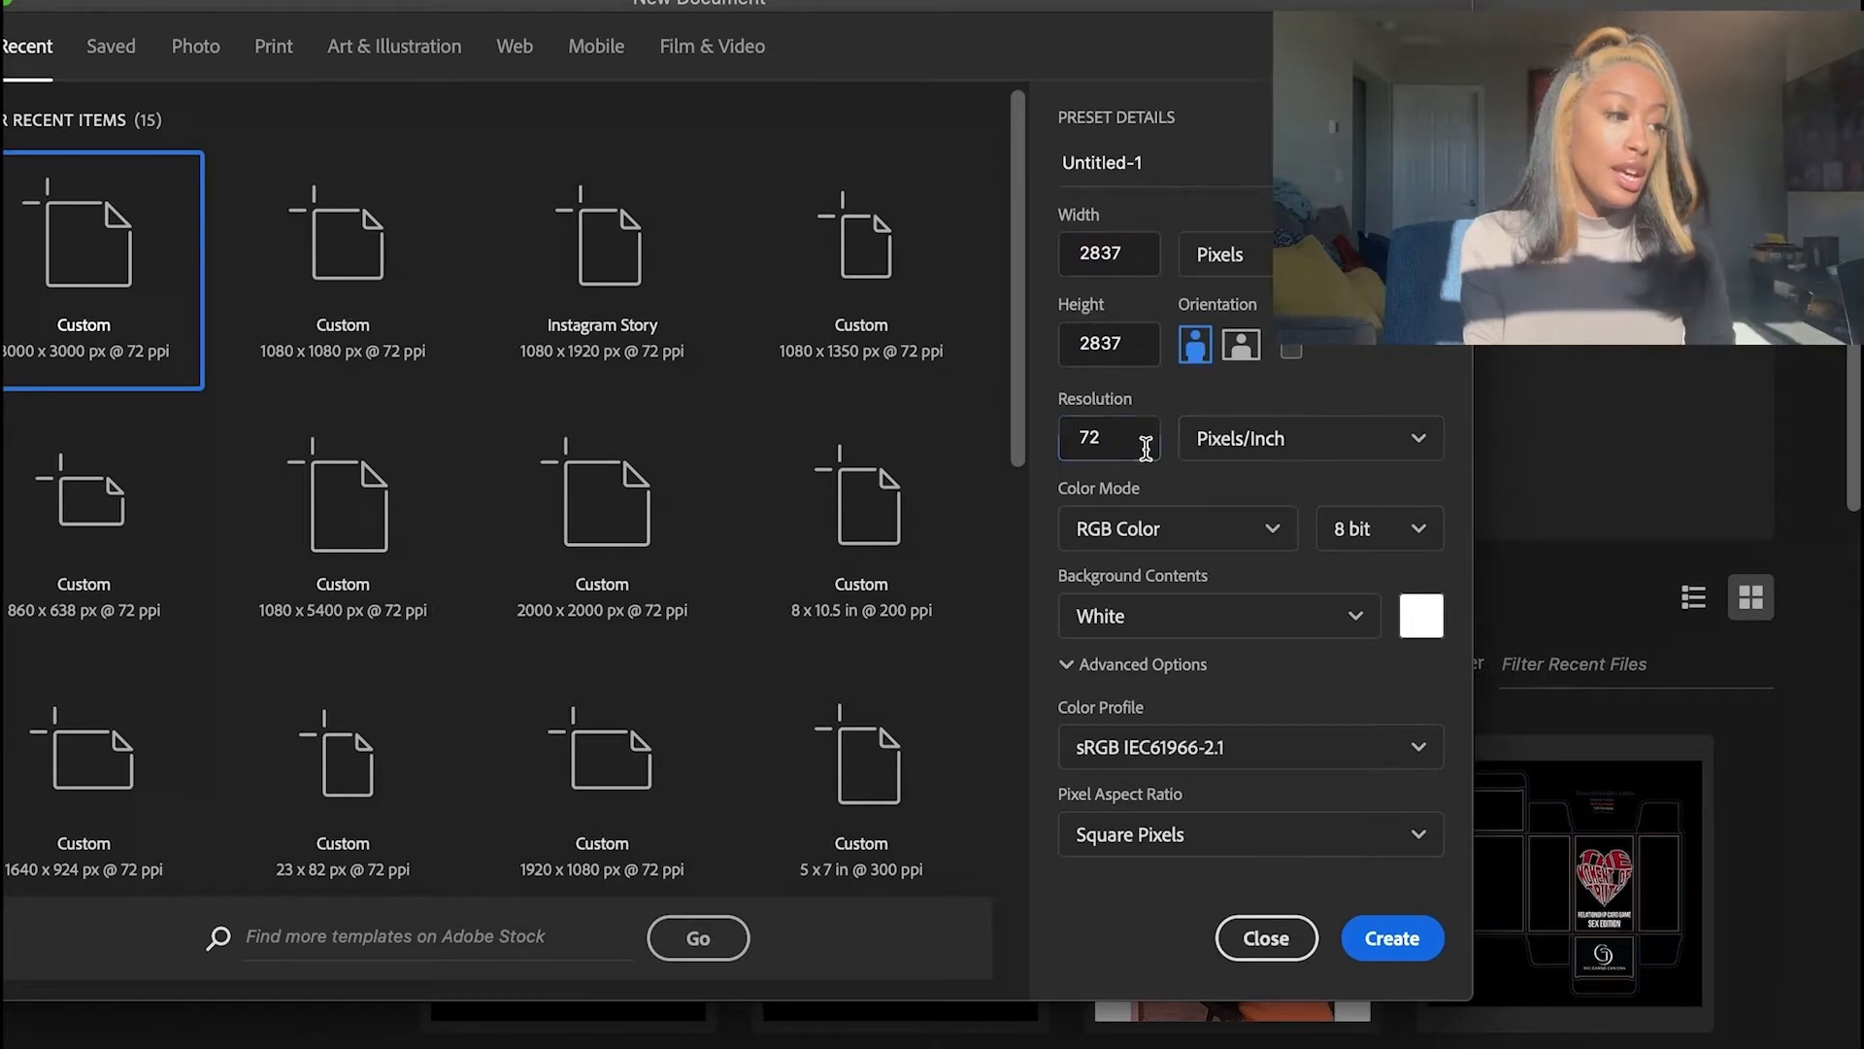
{"action": "left_click", "coordinate": [1146, 448]}
{"action": "type", "text": "150"}
{"action": "key", "text": "Return"}
Add the title text "Damaged Goods" to the blank canvas and change its typeface
{"action": "left_click", "coordinate": [11, 718]}
{"action": "left_click", "coordinate": [561, 549]}
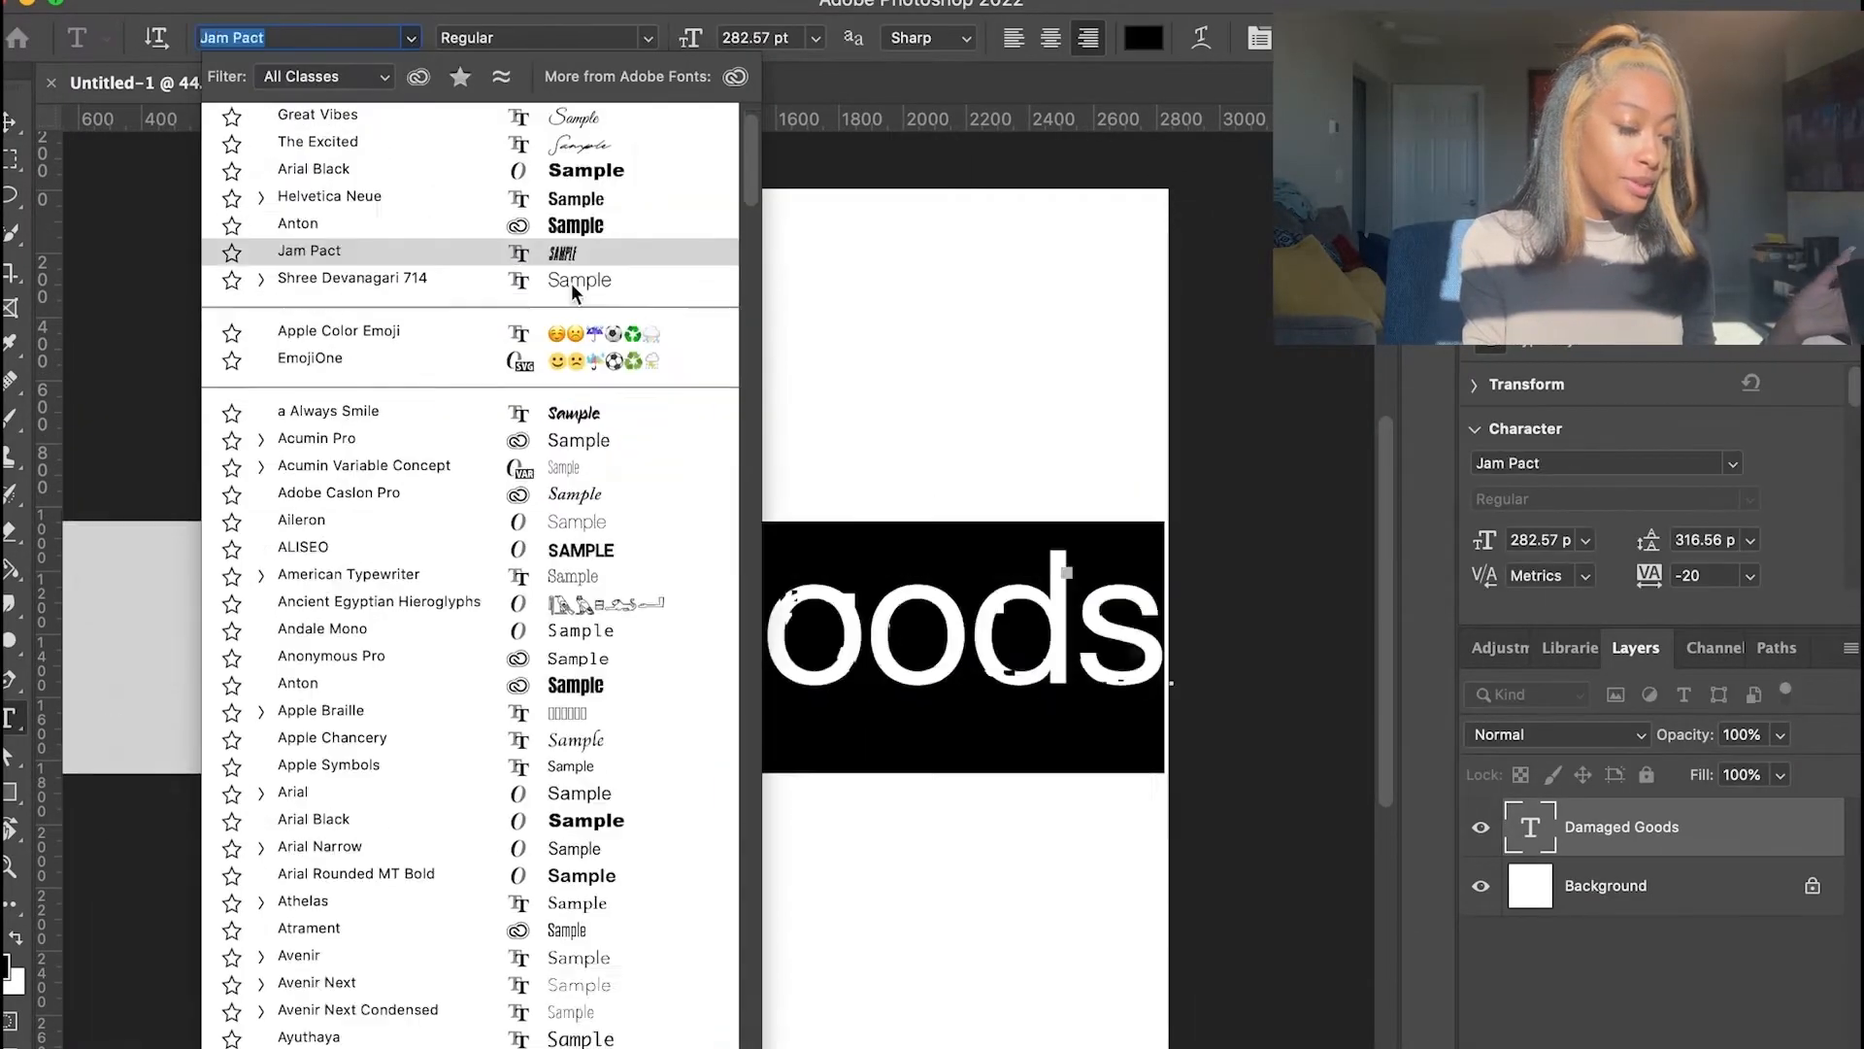
{"action": "scroll", "coordinate": [574, 550], "scroll_direction": "down", "scroll_amount": 10}
{"action": "left_click", "coordinate": [574, 440]}
Break the Damaged Goods title onto two lines and centre-align it
{"action": "left_click", "coordinate": [10, 121]}
{"action": "left_click", "coordinate": [11, 719]}
{"action": "left_click", "coordinate": [797, 592]}
{"action": "key", "text": "Return"}
{"action": "key", "text": "super+a"}
{"action": "left_click", "coordinate": [1051, 38]}
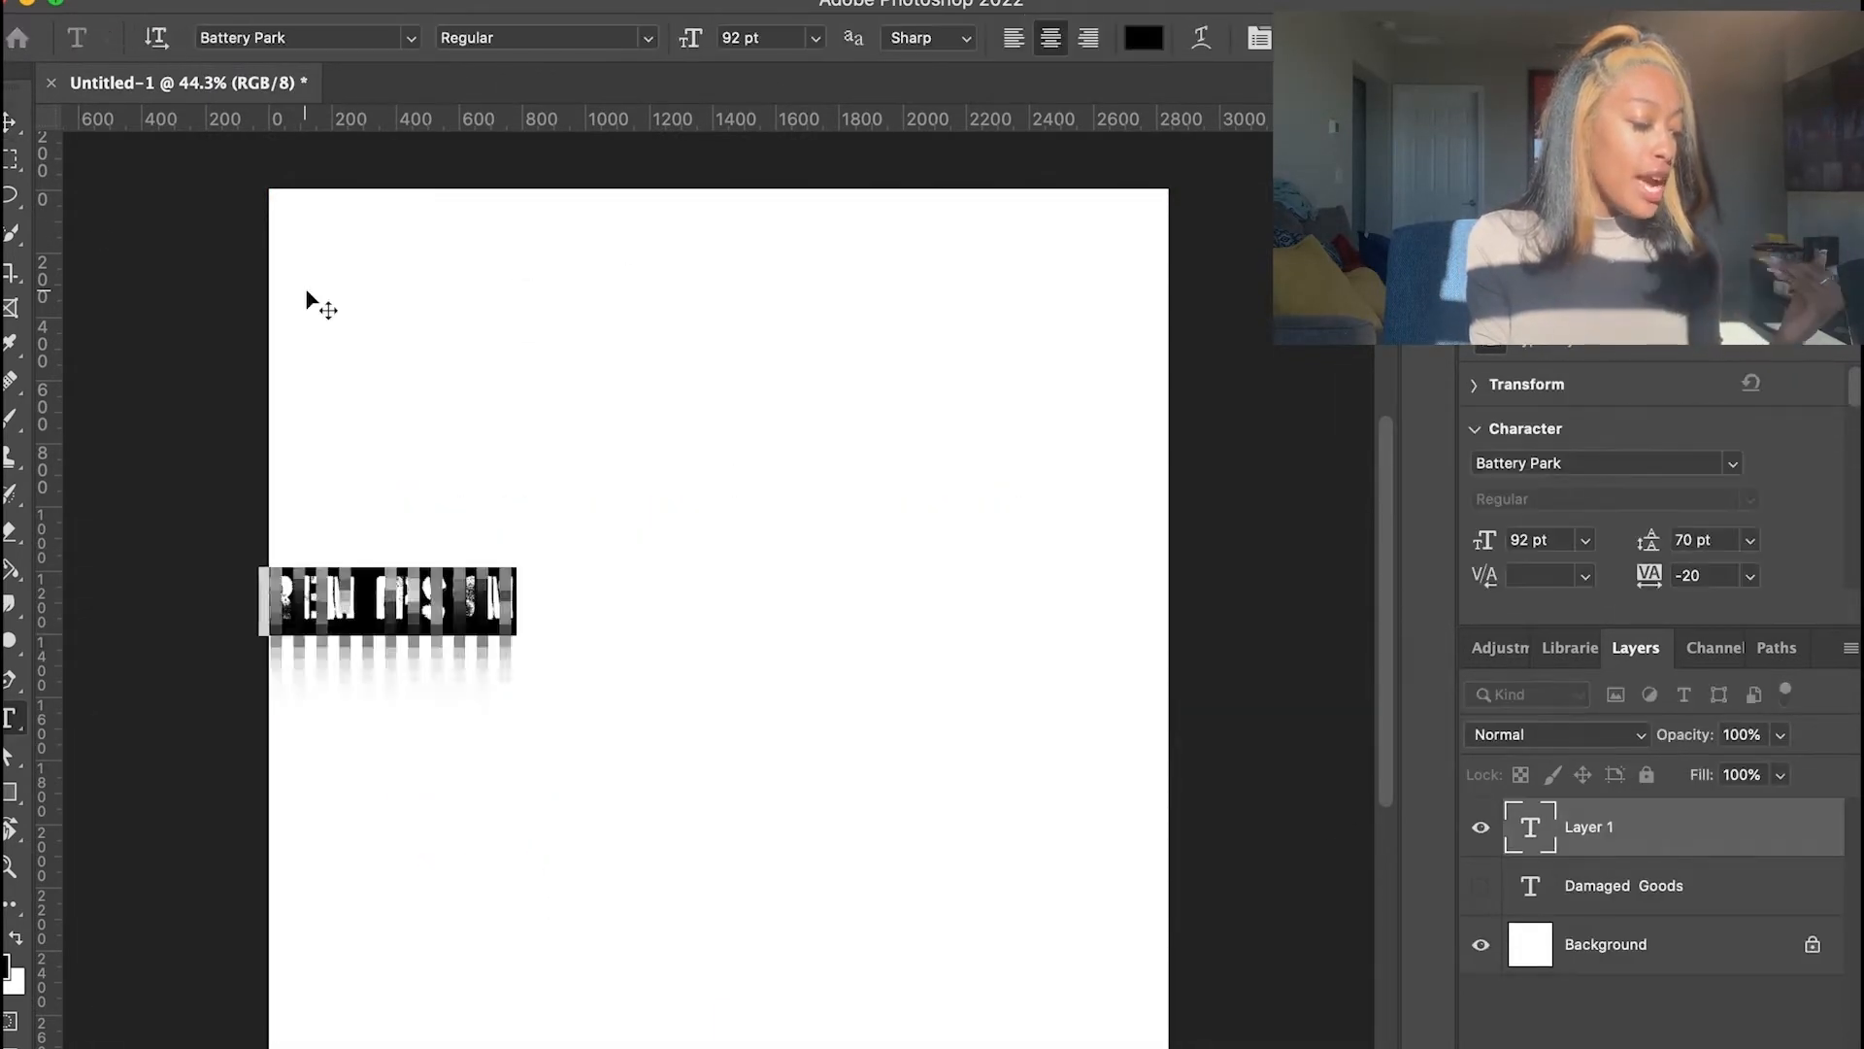
Set a second "Damaged Goods" title in Carol Gothic and enlarge it to 241.24 pt
{"action": "left_click", "coordinate": [719, 595]}
{"action": "key", "text": "super+a"}
{"action": "left_click", "coordinate": [411, 38]}
{"action": "scroll", "coordinate": [602, 583], "scroll_direction": "down", "scroll_amount": 10}
{"action": "left_click", "coordinate": [616, 754]}
{"action": "left_click", "coordinate": [824, 585]}
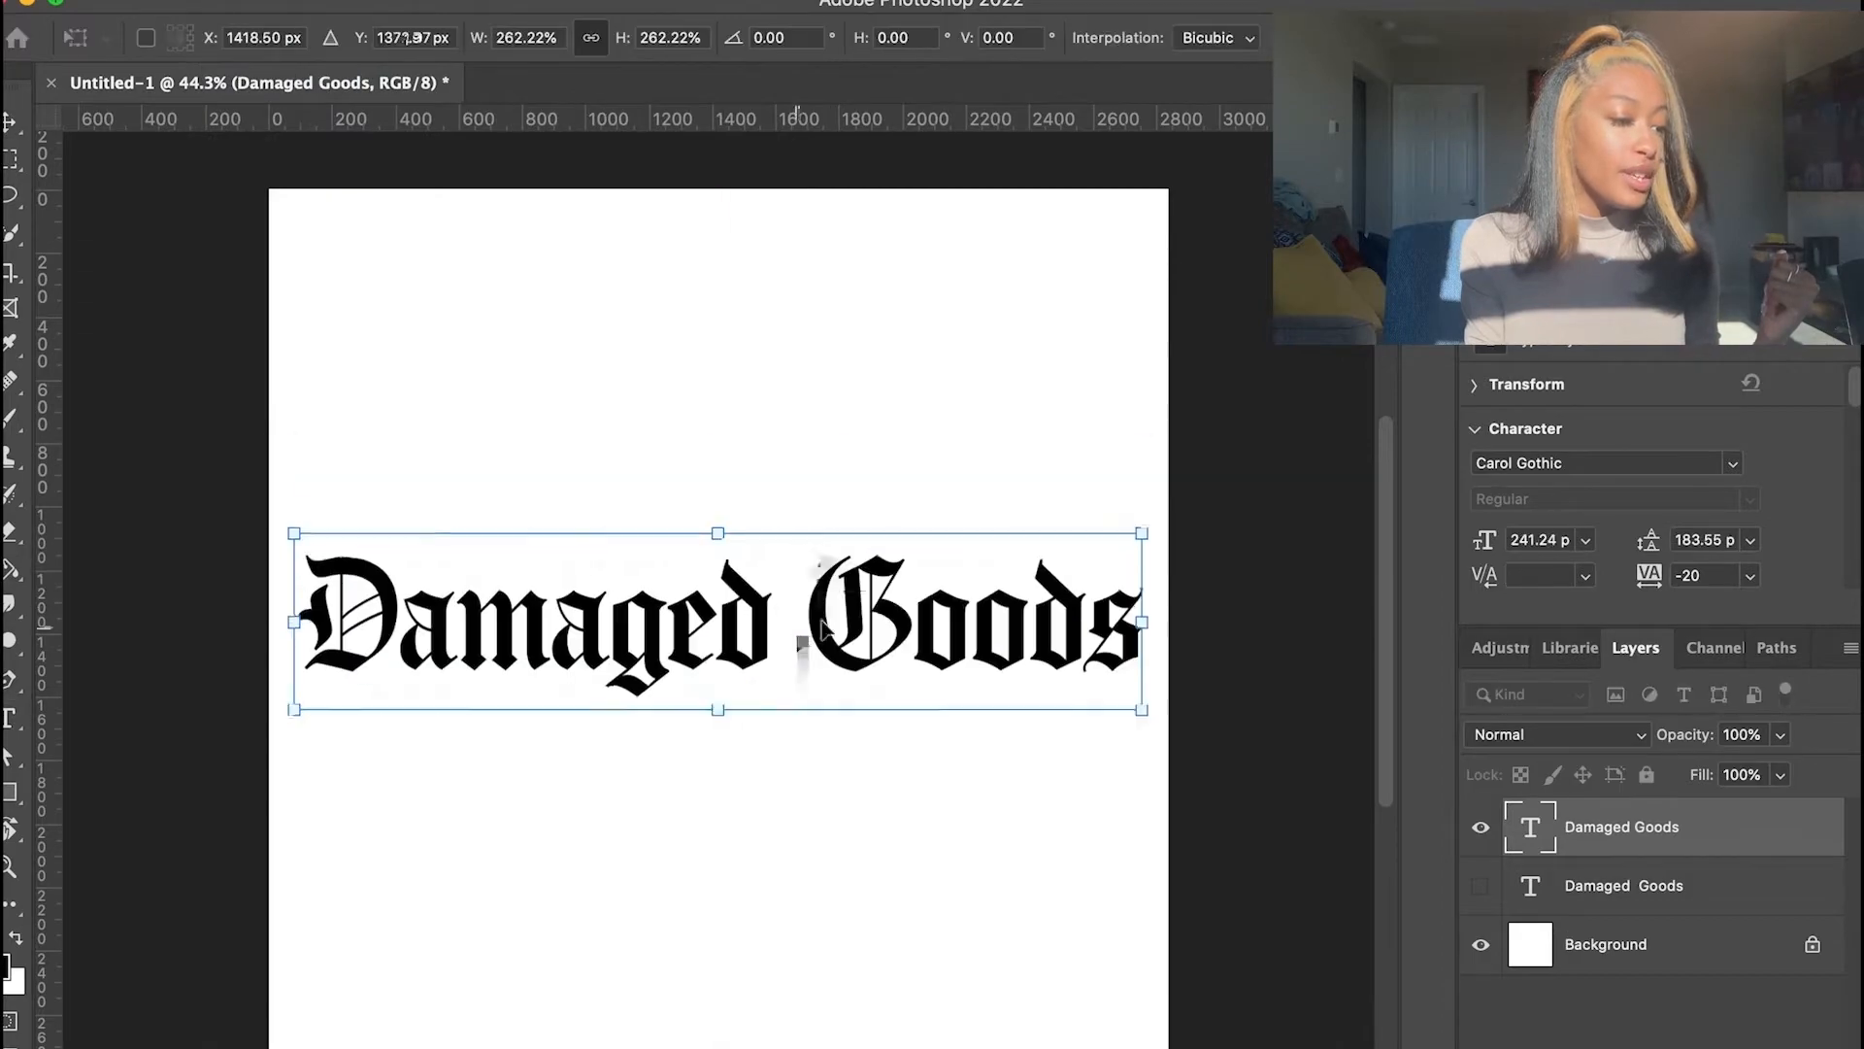
Set a further copy of the title in HVD Peace on two lines and reposition it on the canvas
{"action": "key", "text": "super+a"}
{"action": "left_click", "coordinate": [411, 38]}
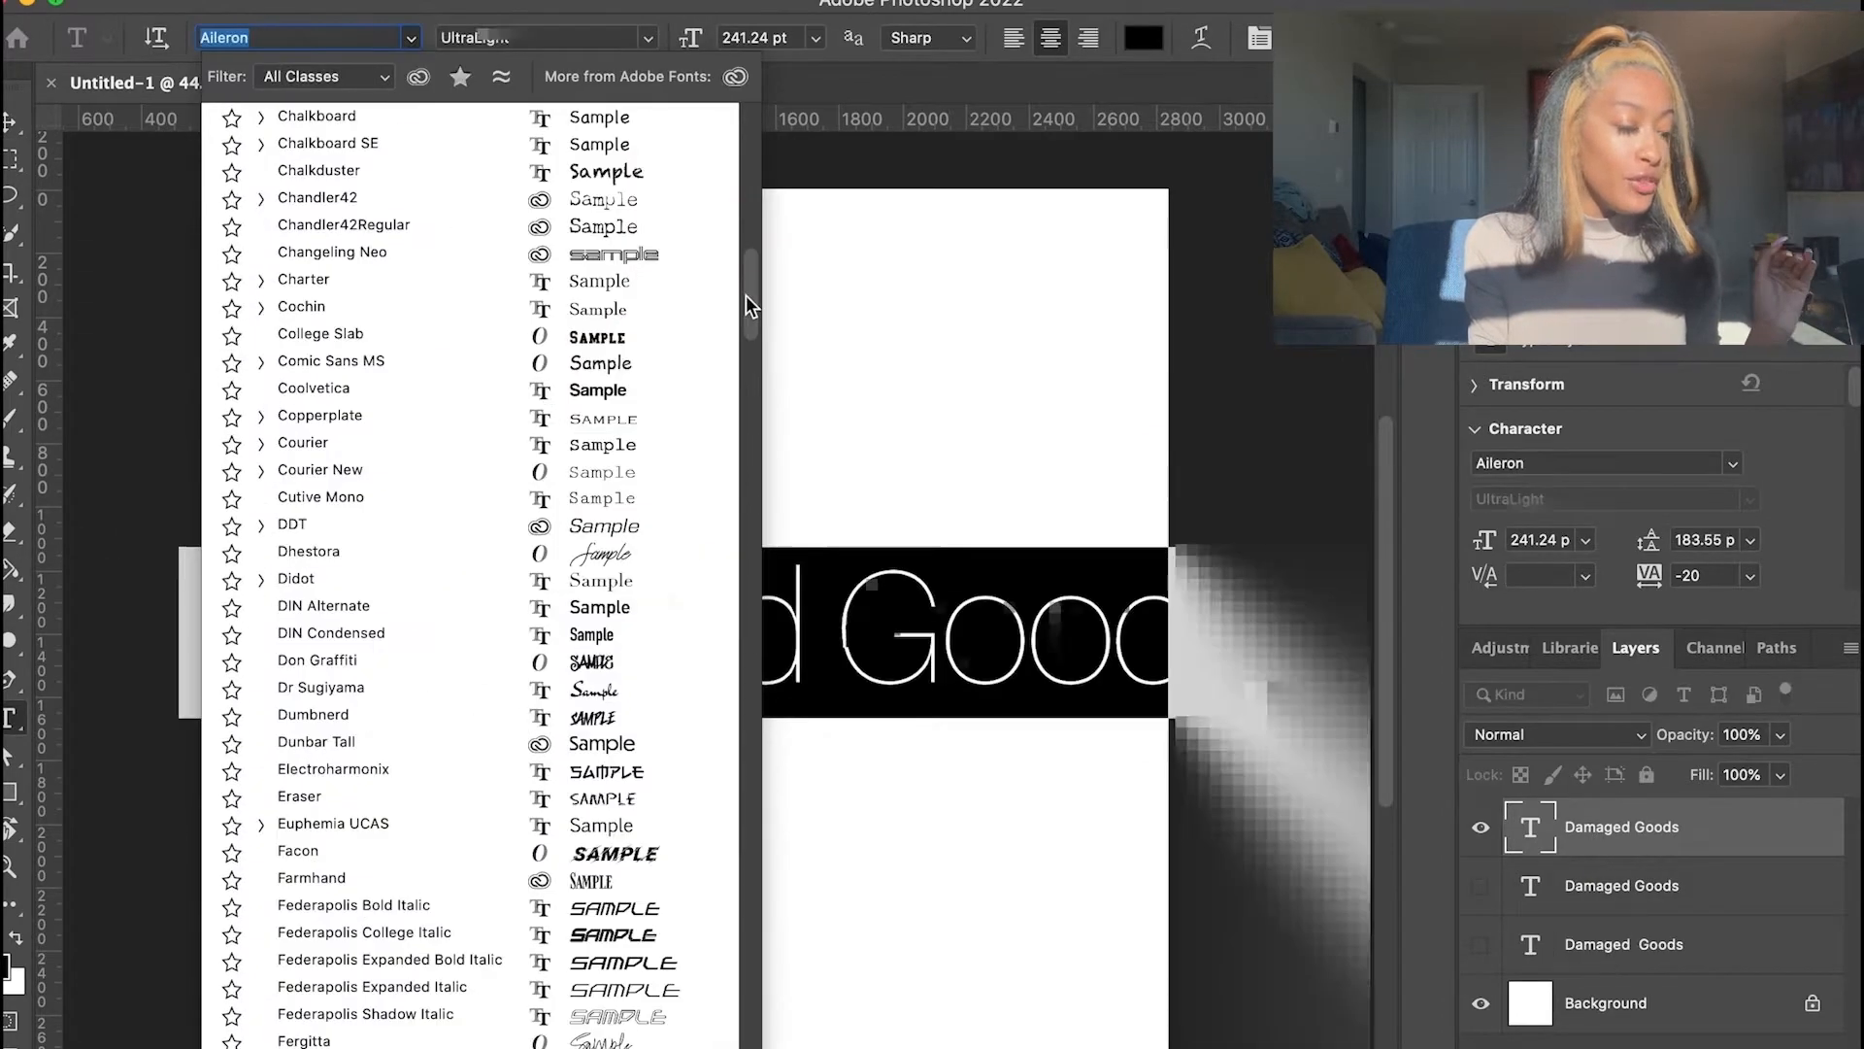
{"action": "scroll", "coordinate": [636, 830], "scroll_direction": "down", "scroll_amount": 10}
{"action": "left_click", "coordinate": [598, 912]}
{"action": "left_click", "coordinate": [9, 121]}
{"action": "left_click", "coordinate": [10, 718]}
{"action": "left_click", "coordinate": [961, 585]}
{"action": "key", "text": "Return"}
{"action": "left_click", "coordinate": [9, 121]}
{"action": "left_click_drag", "start_coordinate": [861, 740], "coordinate": [770, 728]}
Duplicate the Damaged Goods text layer within the same document
{"action": "double_click", "coordinate": [1530, 827]}
{"action": "left_click", "coordinate": [10, 121]}
{"action": "right_click", "coordinate": [1619, 826]}
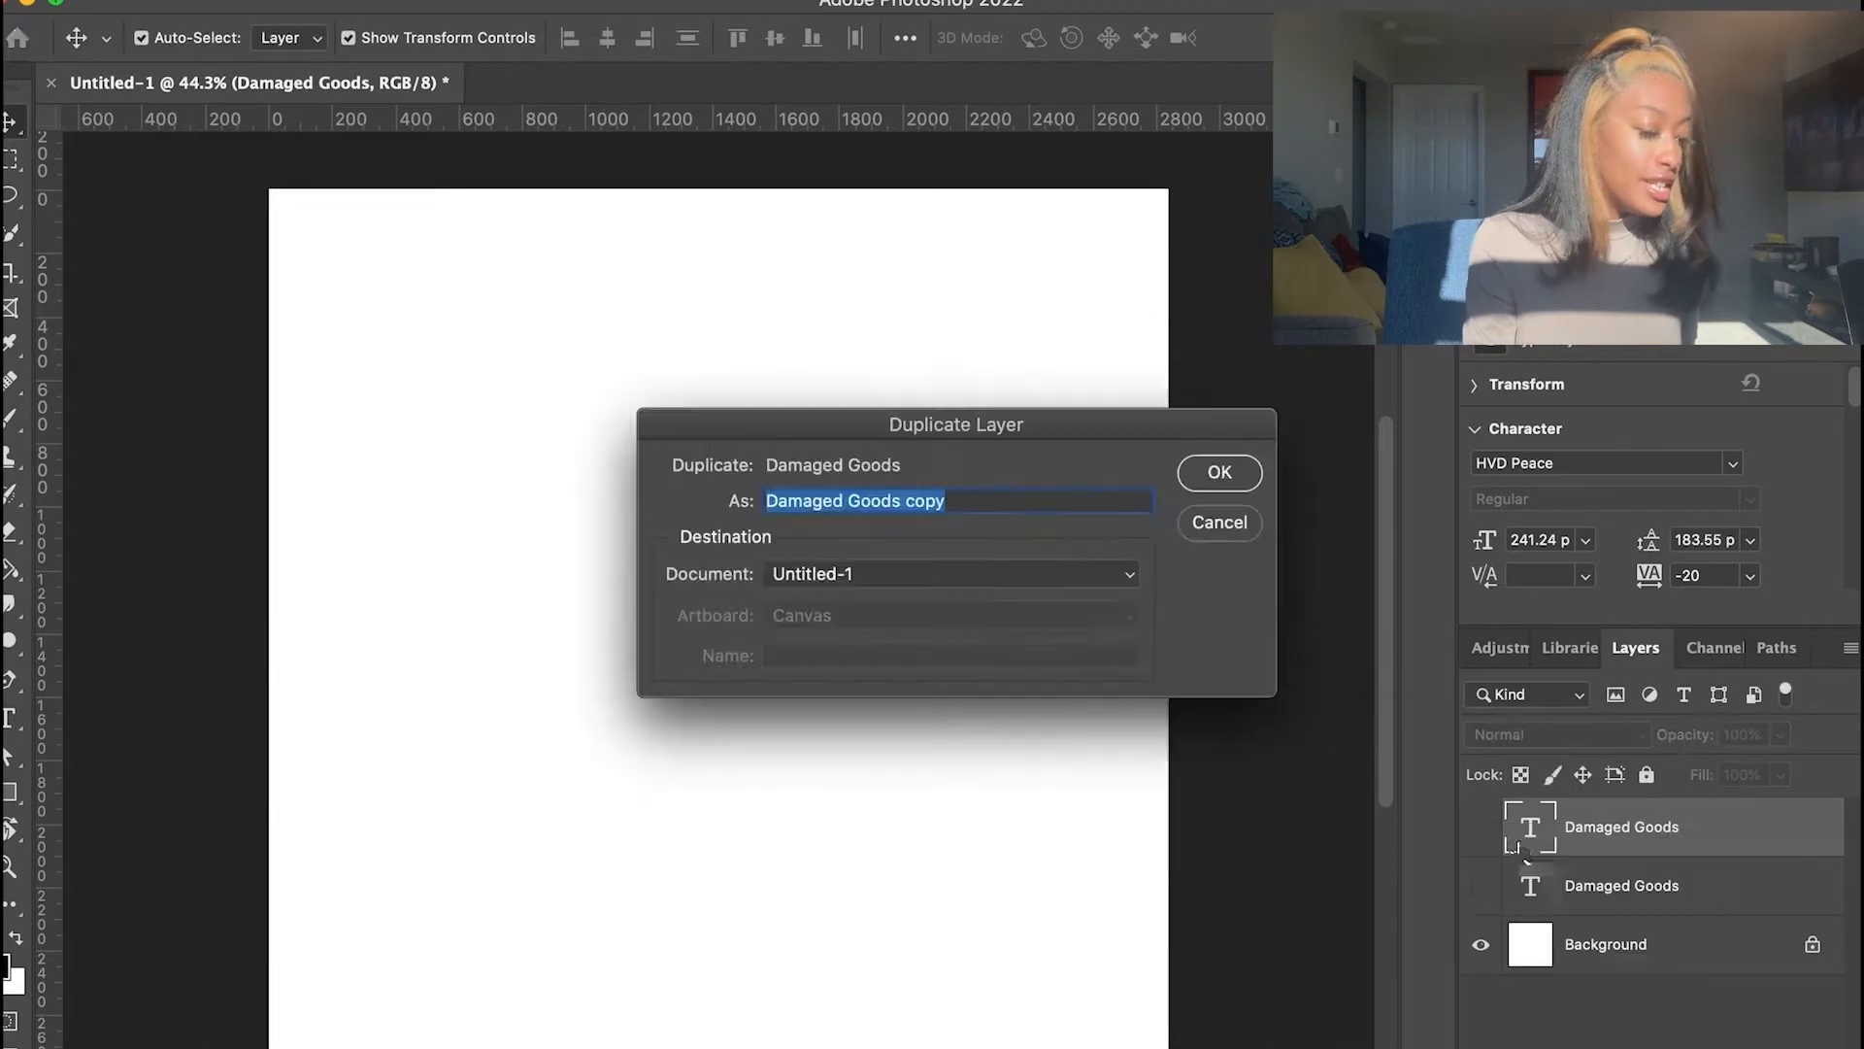
{"action": "left_click", "coordinate": [1220, 471]}
Set the duplicated title in Octynaz and browse the font list for further alternatives
{"action": "double_click", "coordinate": [1530, 826]}
{"action": "left_click", "coordinate": [411, 38]}
{"action": "left_click_drag", "start_coordinate": [756, 427], "coordinate": [768, 514]}
{"action": "scroll", "coordinate": [708, 412], "scroll_direction": "down", "scroll_amount": 3}
{"action": "scroll", "coordinate": [666, 627], "scroll_direction": "down", "scroll_amount": 6}
{"action": "scroll", "coordinate": [699, 666], "scroll_direction": "down", "scroll_amount": 10}
{"action": "left_click", "coordinate": [716, 674]}
{"action": "double_click", "coordinate": [1531, 827]}
{"action": "left_click", "coordinate": [411, 38]}
{"action": "scroll", "coordinate": [720, 350], "scroll_direction": "down", "scroll_amount": 15}
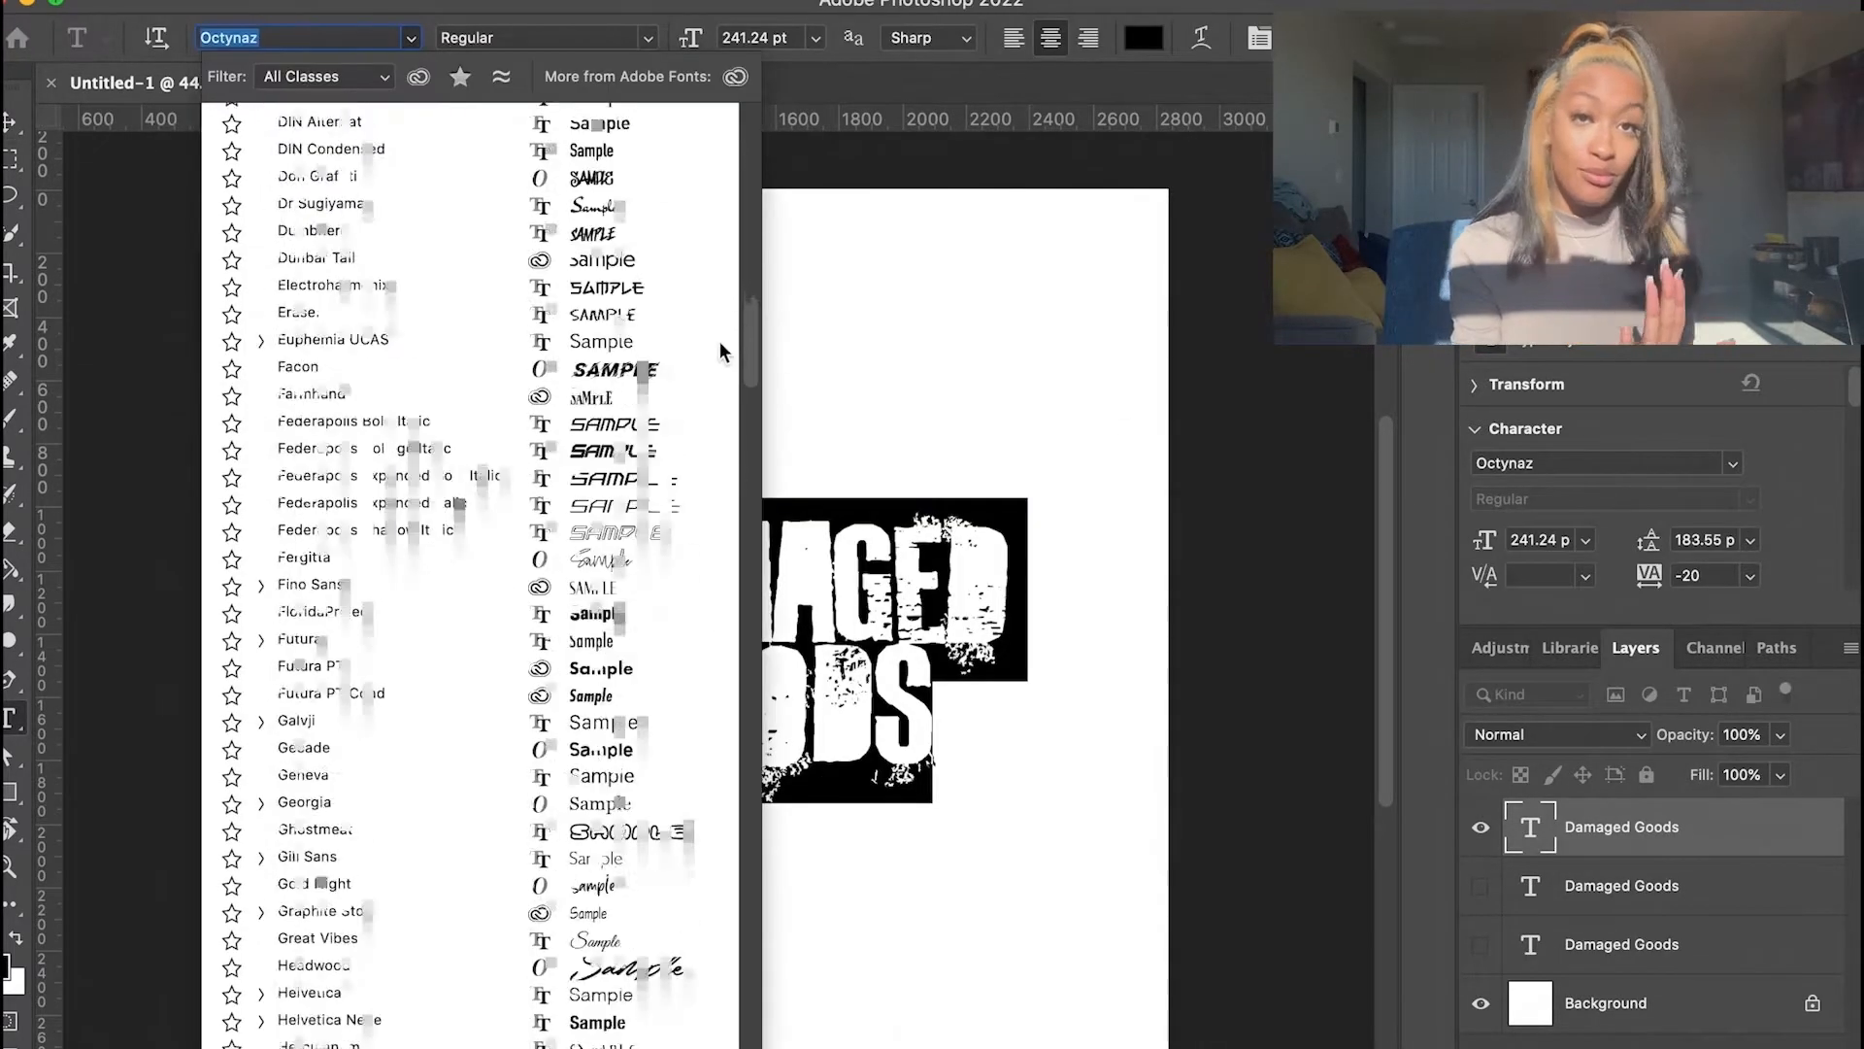
{"action": "scroll", "coordinate": [682, 661], "scroll_direction": "down", "scroll_amount": 3}
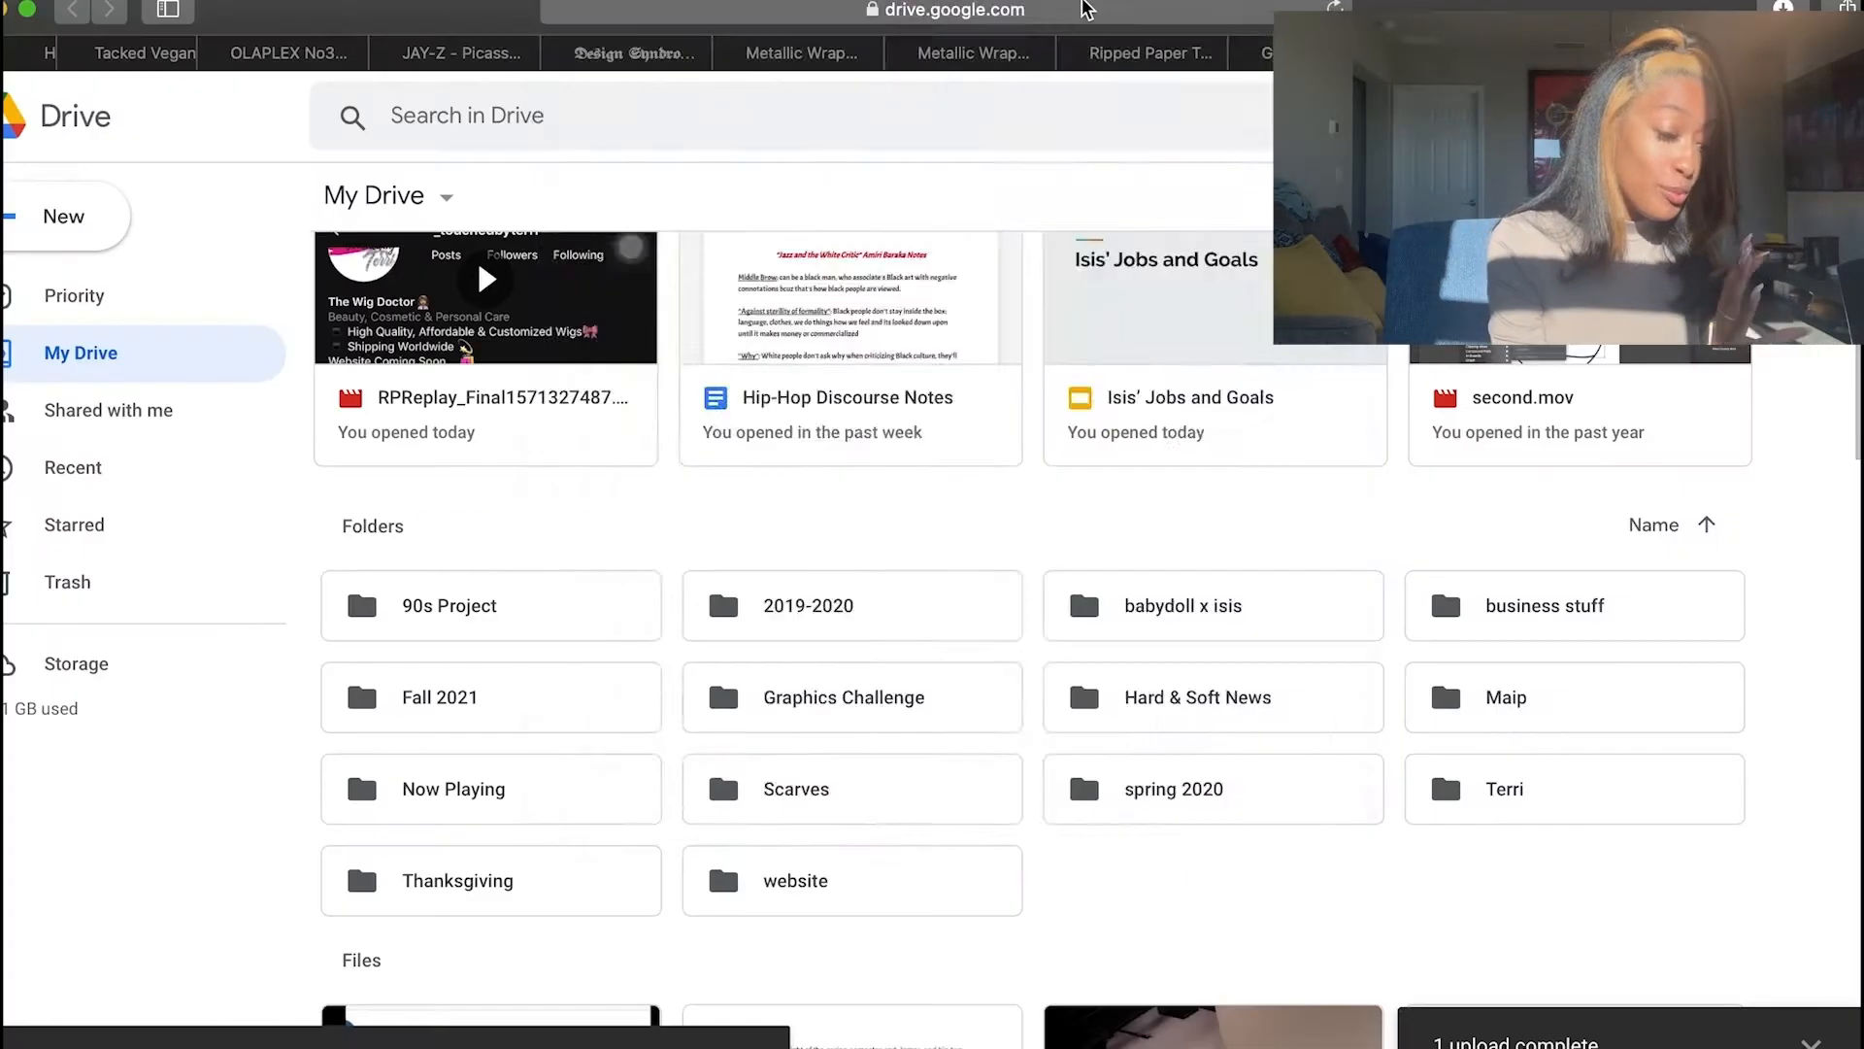
Switch to the browser and look through Google Images results for "damaged goods"
{"action": "left_click", "coordinate": [1086, 9]}
{"action": "type", "text": "damaged goods"}
{"action": "key", "text": "Return"}
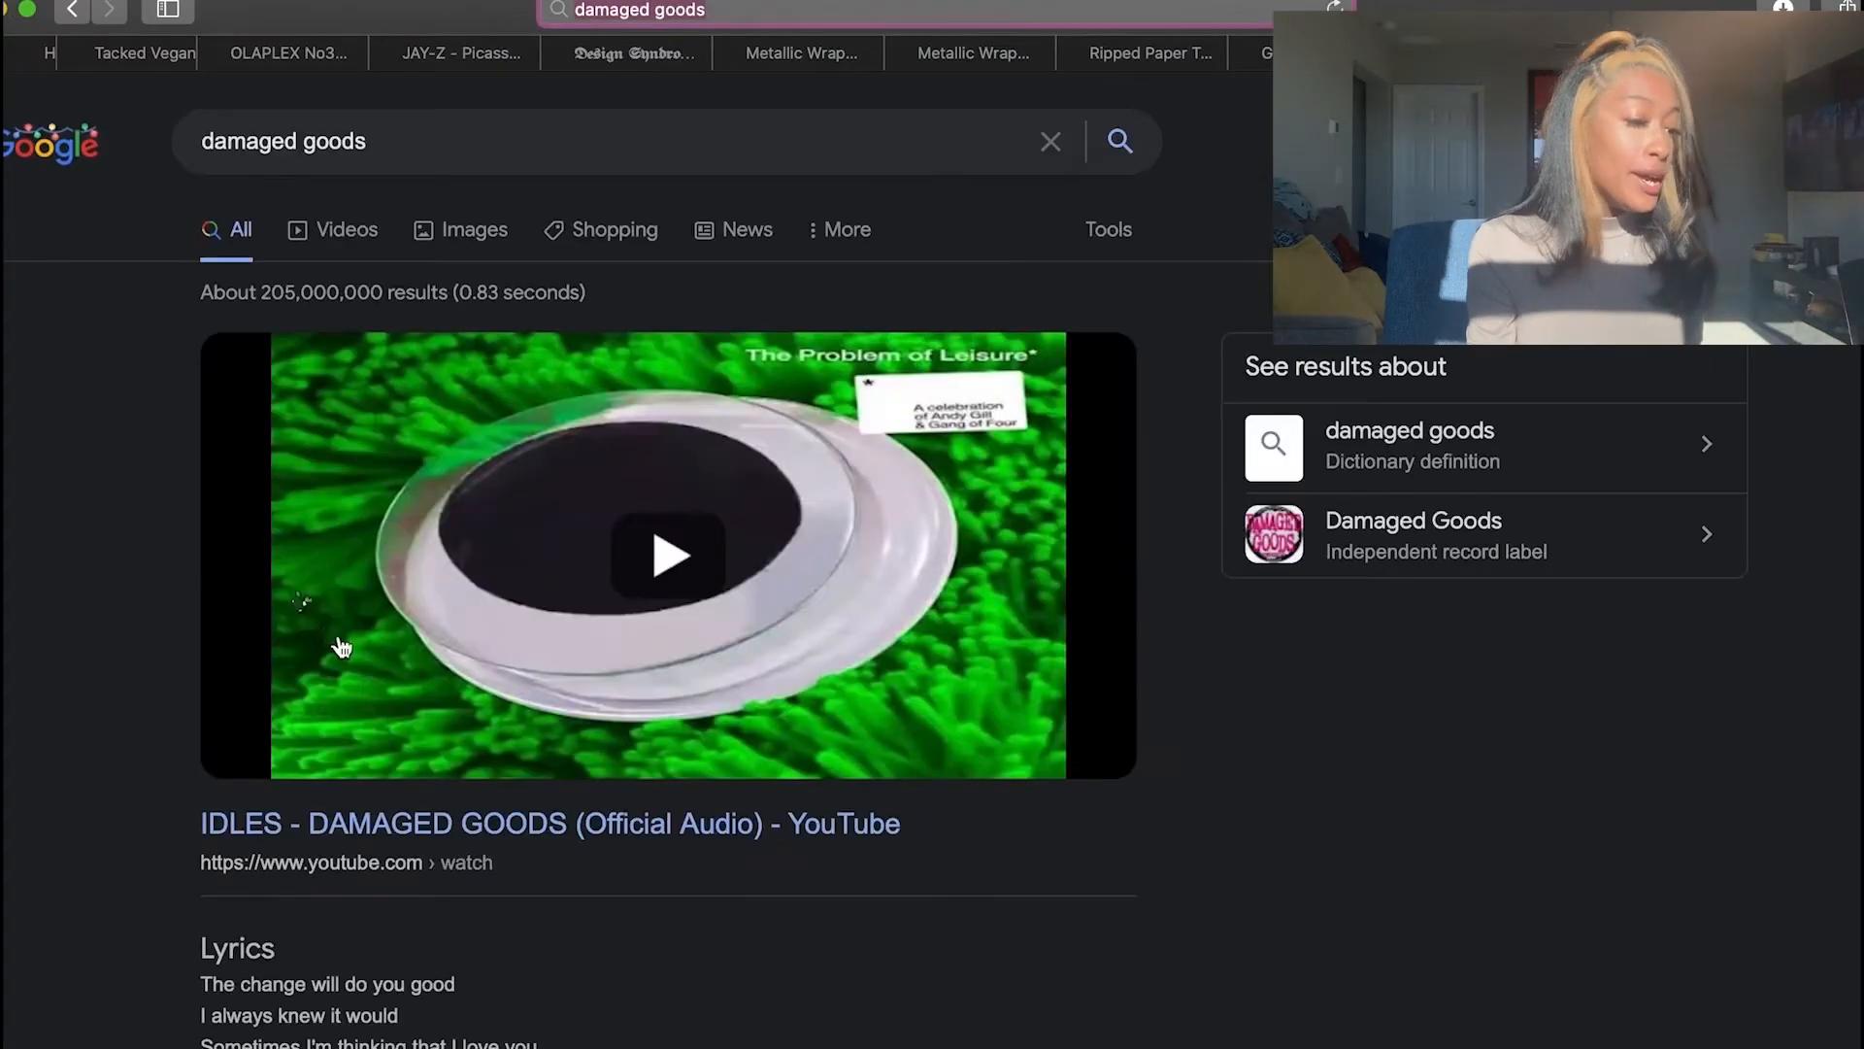
{"action": "left_click", "coordinate": [470, 229]}
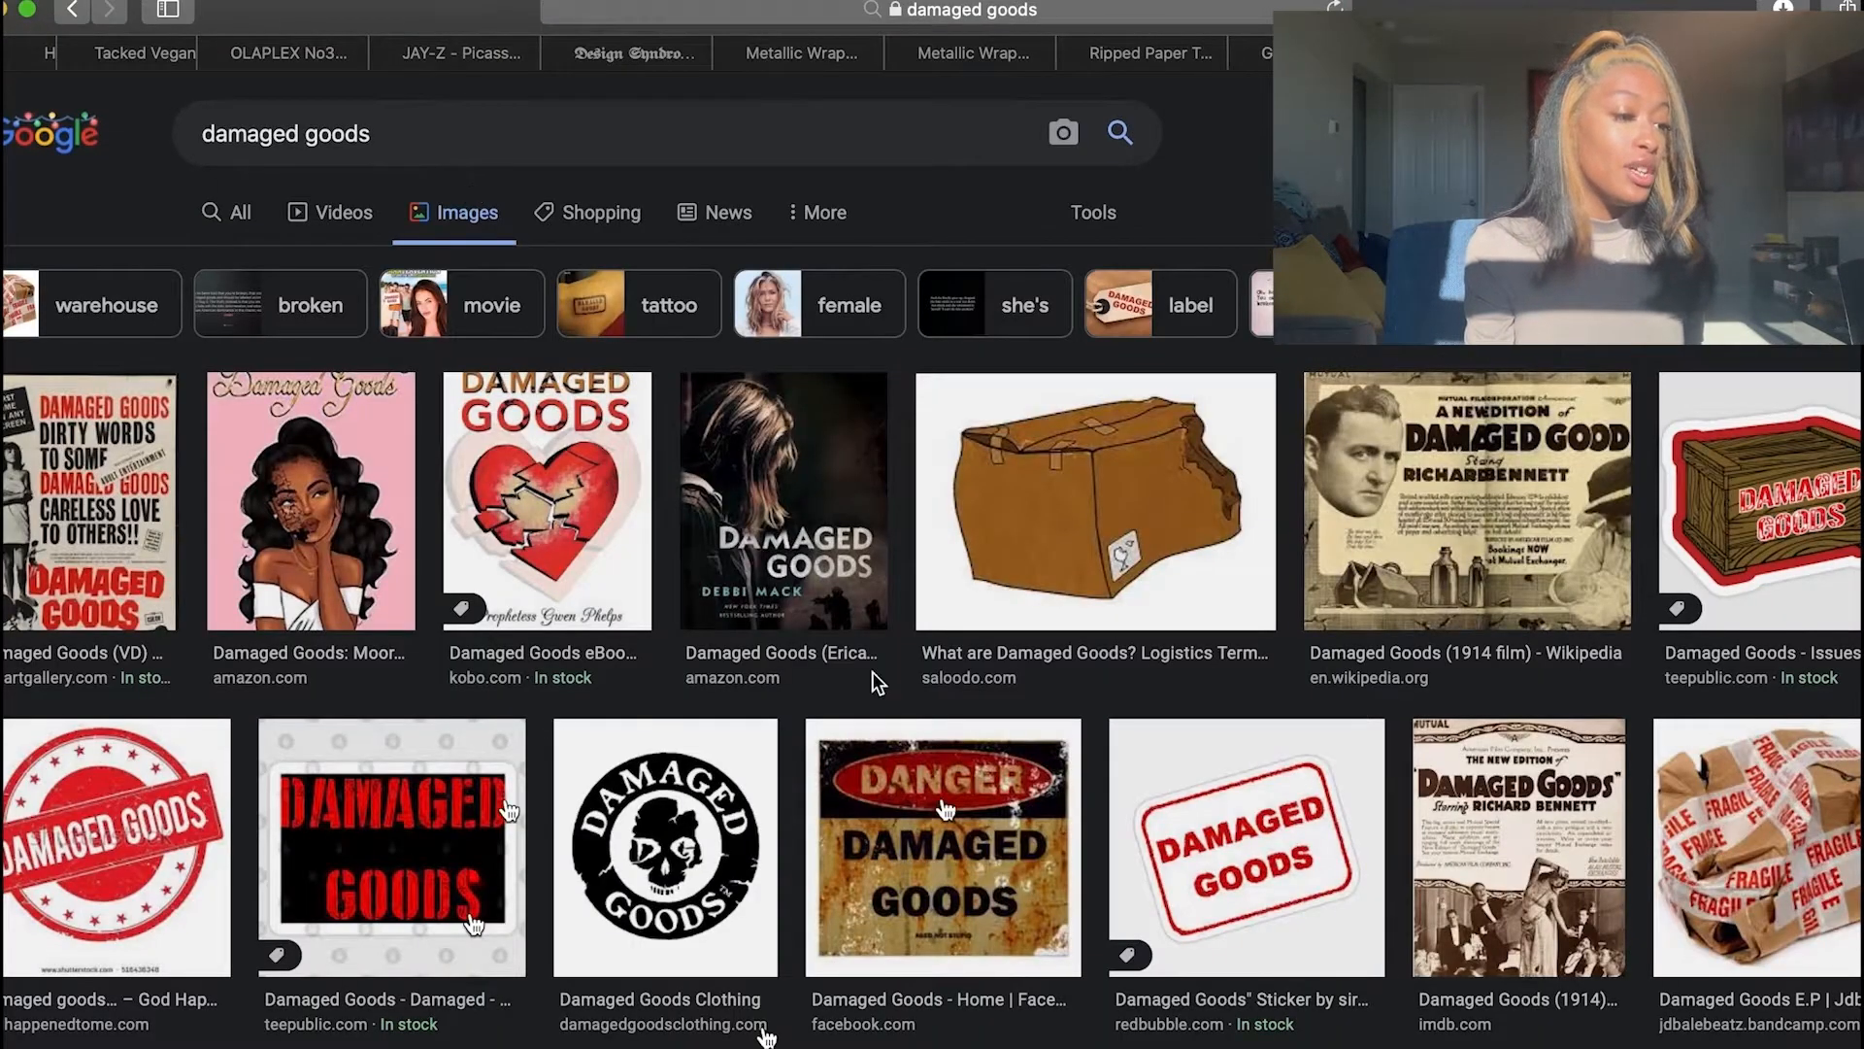
{"action": "scroll", "coordinate": [947, 808], "scroll_direction": "down", "scroll_amount": 3}
{"action": "scroll", "coordinate": [476, 127], "scroll_direction": "up", "scroll_amount": 2}
Refine the image search to "damaged goods sign" and scan the results for lettering references
{"action": "left_click", "coordinate": [474, 133]}
{"action": "type", "text": "sign"}
{"action": "key", "text": "Return"}
{"action": "scroll", "coordinate": [971, 923], "scroll_direction": "down", "scroll_amount": 3}
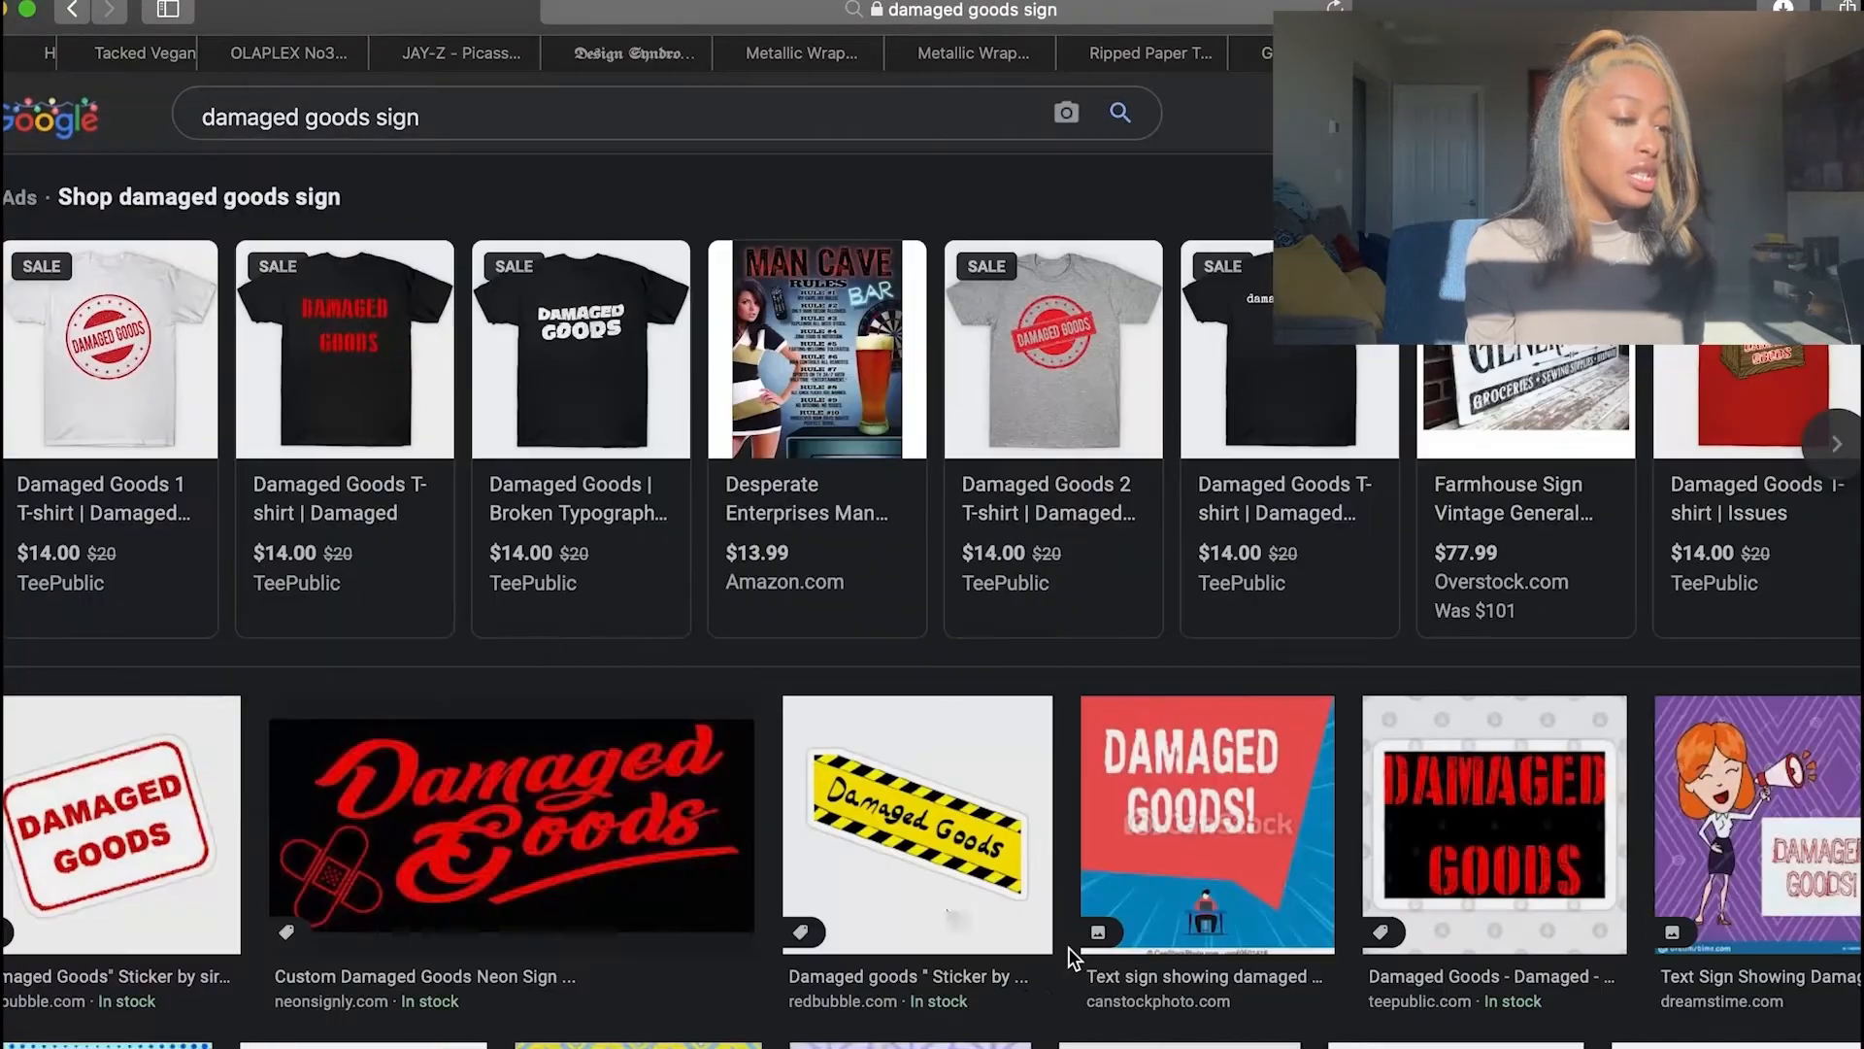
{"action": "scroll", "coordinate": [1071, 956], "scroll_direction": "down", "scroll_amount": 15}
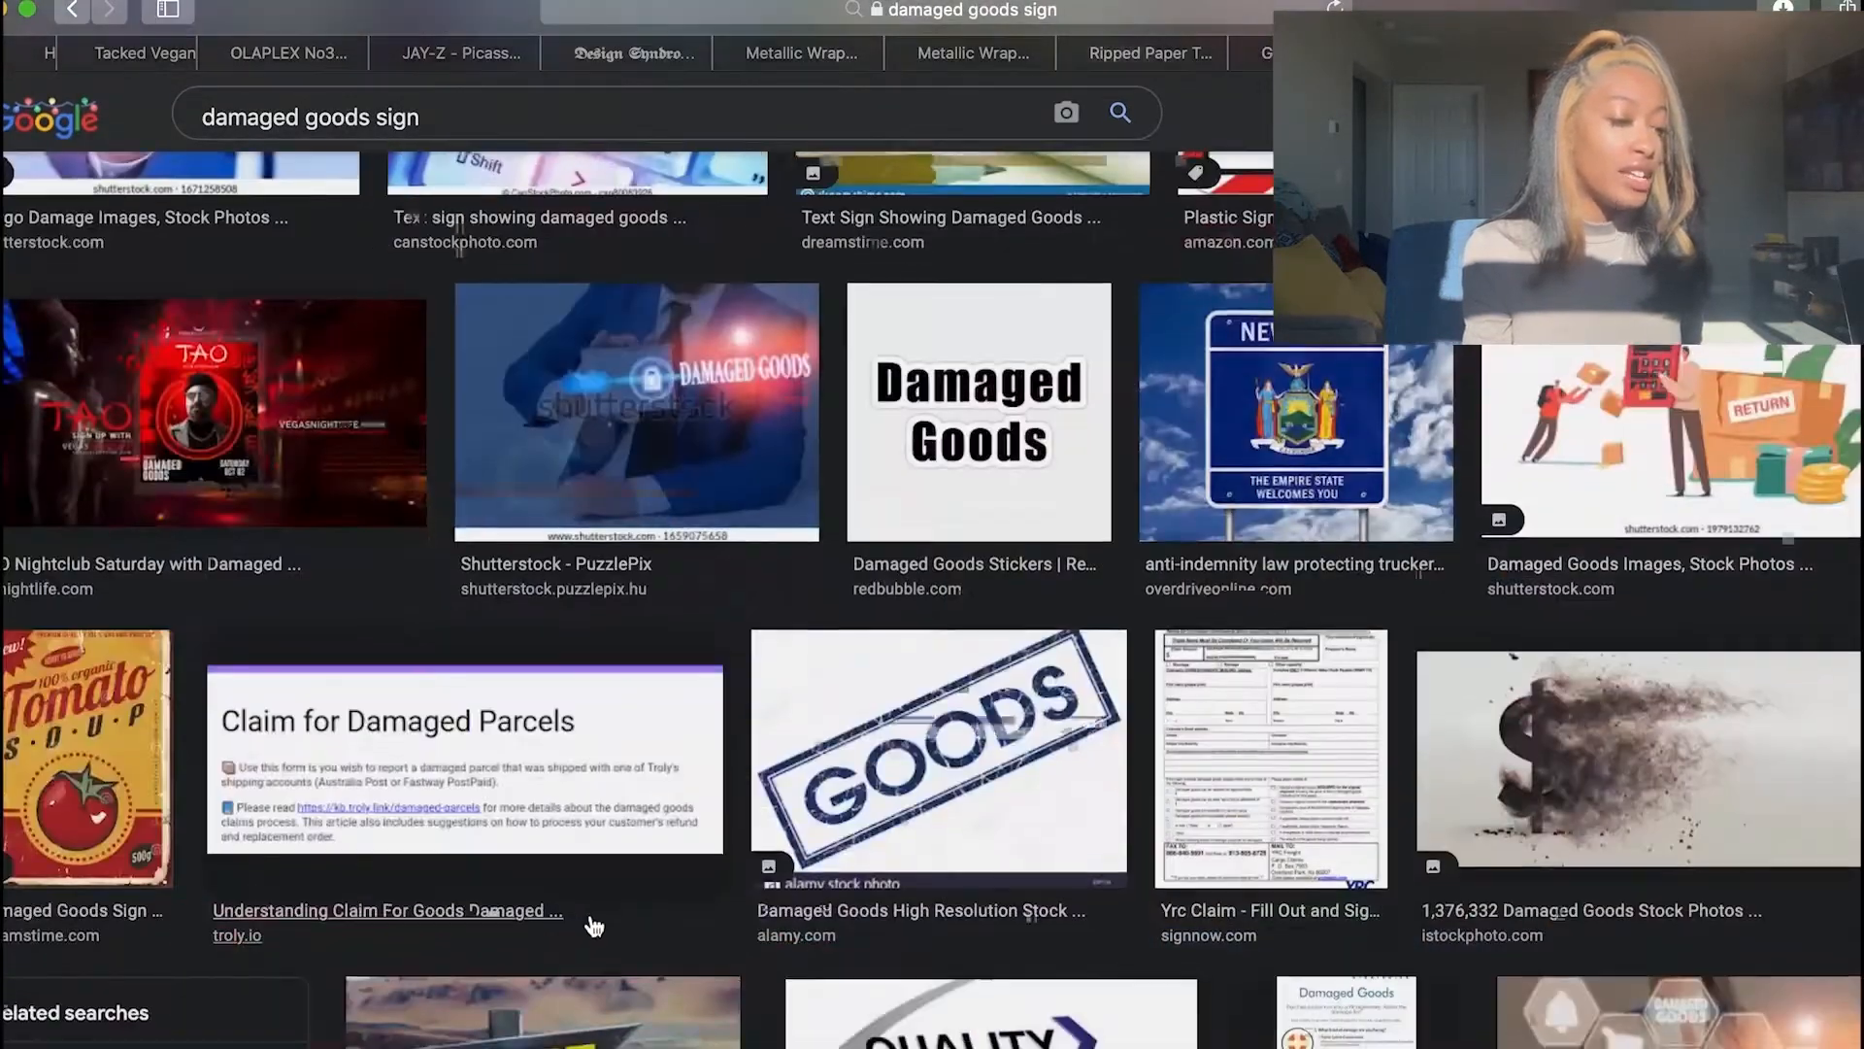
Open the vintage tomato soup sign from the results and examine its enlarged preview
{"action": "scroll", "coordinate": [595, 928], "scroll_direction": "down", "scroll_amount": 2}
{"action": "left_click", "coordinate": [93, 626]}
{"action": "scroll", "coordinate": [1318, 959], "scroll_direction": "down", "scroll_amount": 2}
{"action": "scroll", "coordinate": [1408, 854], "scroll_direction": "up", "scroll_amount": 8}
{"action": "right_click", "coordinate": [1467, 764]}
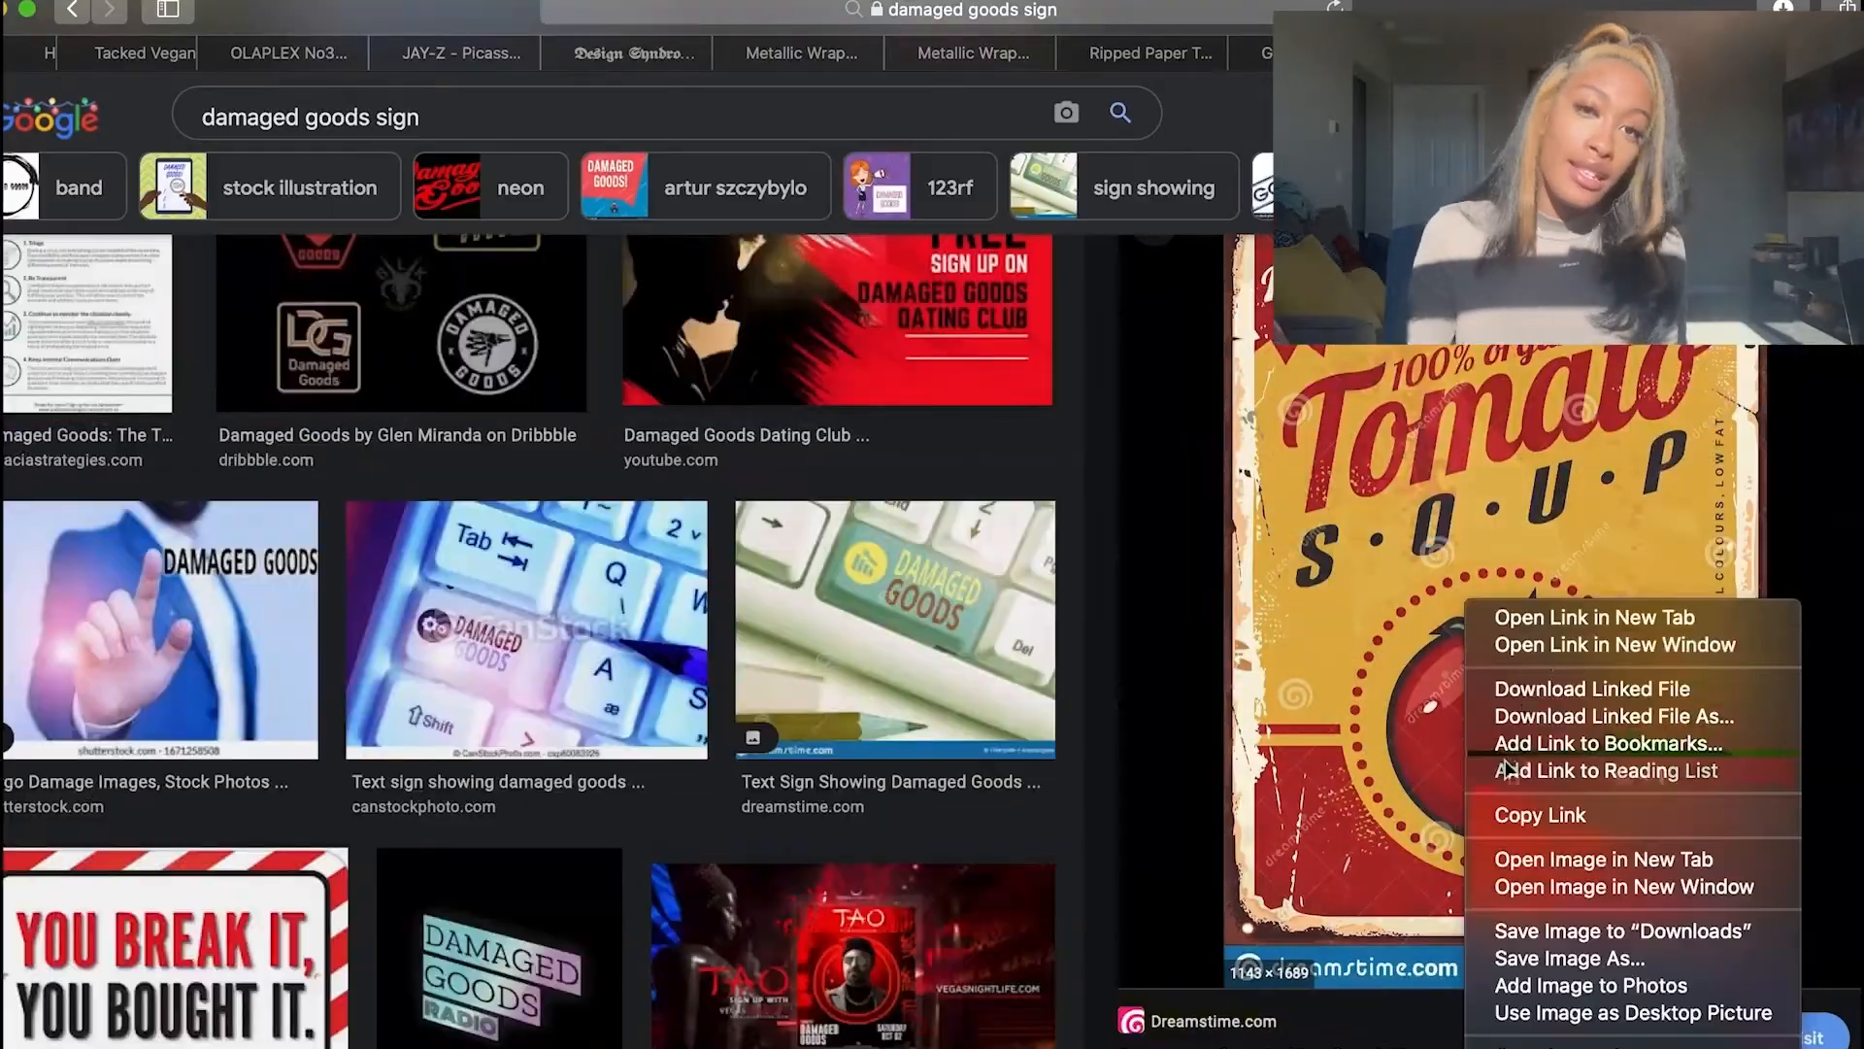
{"action": "key", "text": "Escape"}
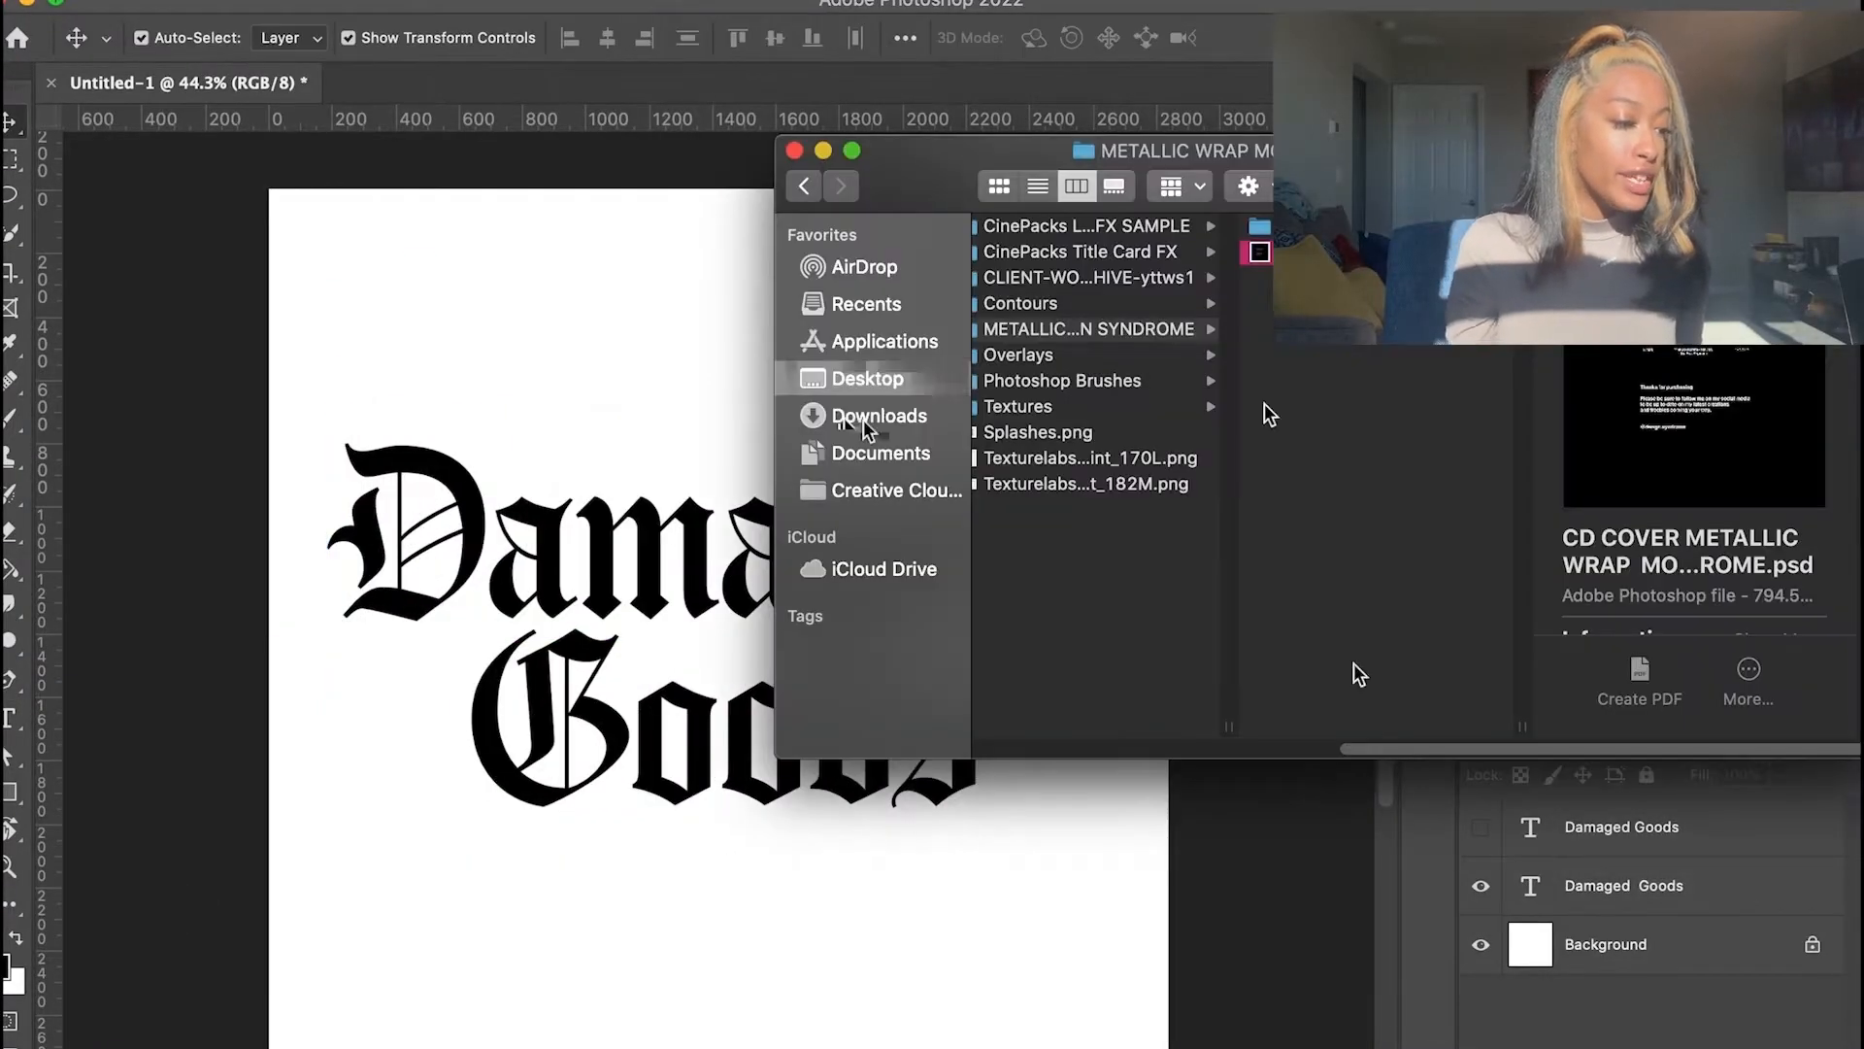
Place the IMG_9514 2 photo from the Downloads folder into the cover document
{"action": "left_click", "coordinate": [879, 415]}
{"action": "left_click", "coordinate": [1072, 312]}
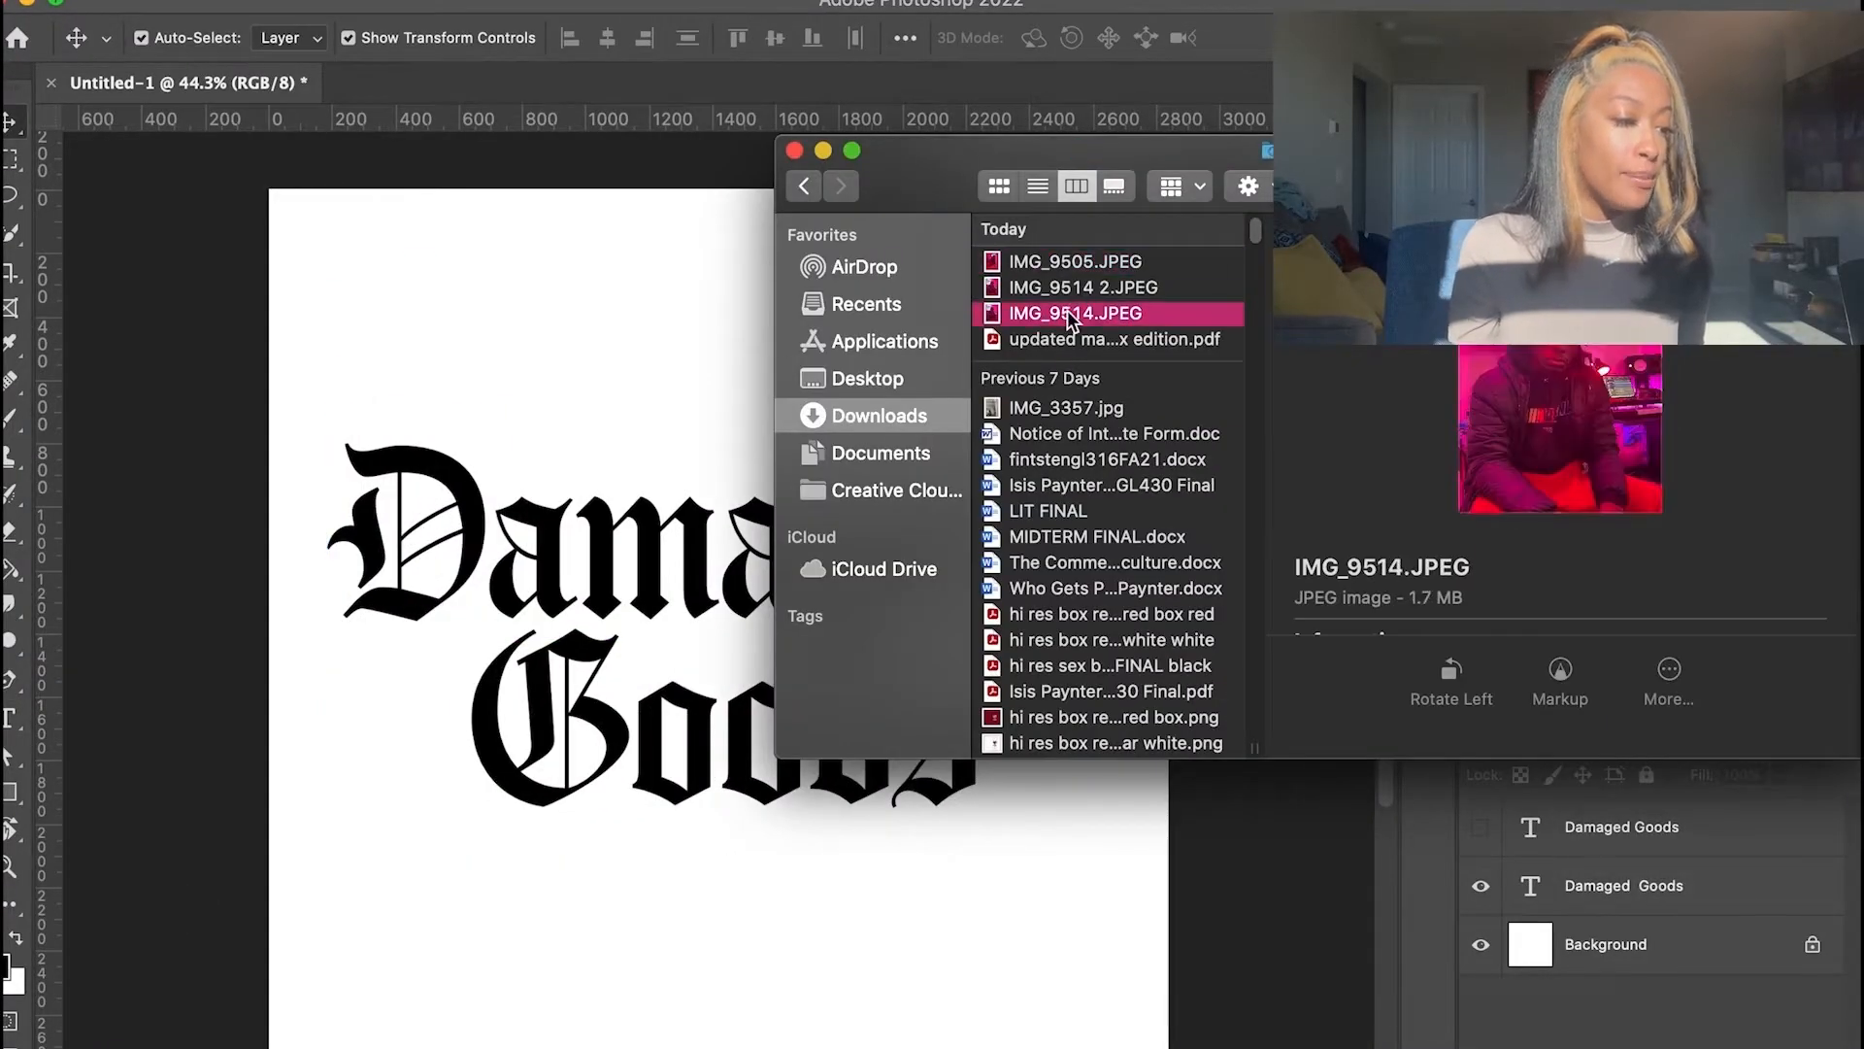
{"action": "double_click", "coordinate": [1072, 316]}
{"action": "key", "text": "Return"}
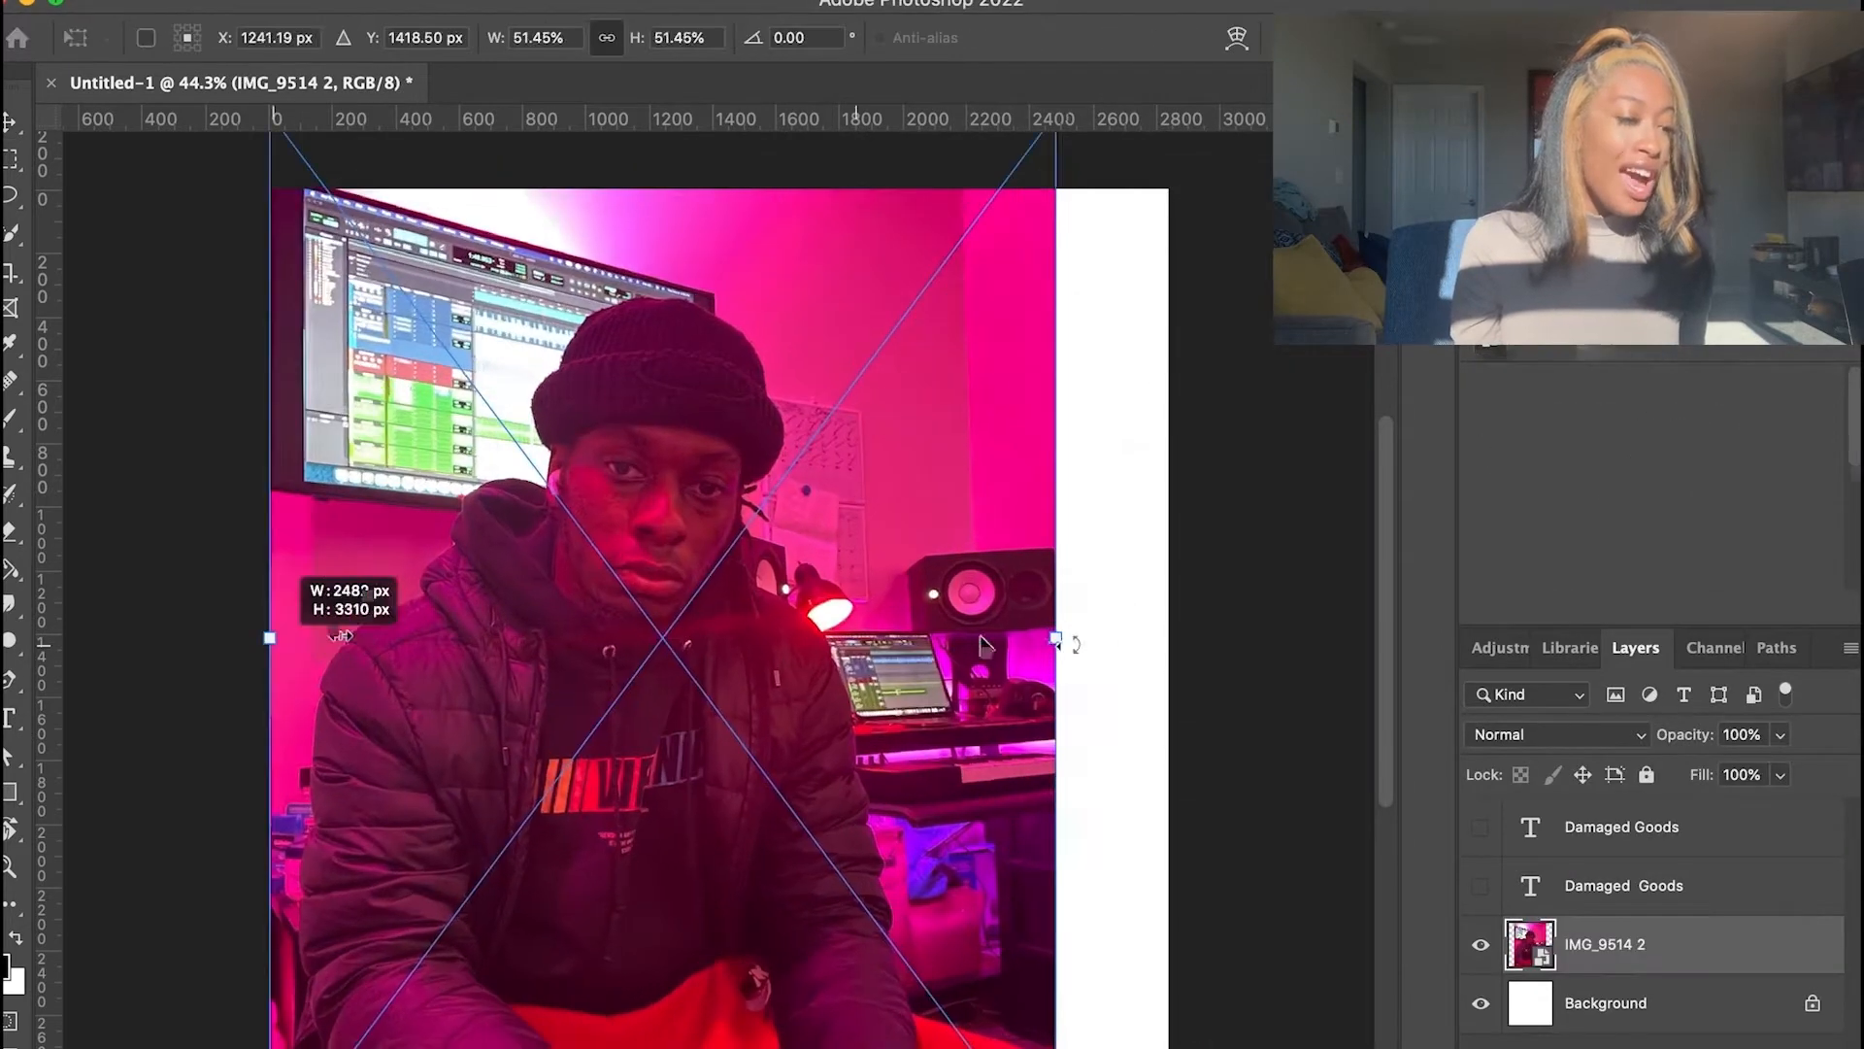
Scale the placed photo to 2837 px wide so it fills the canvas and move it to Y -586 px
{"action": "left_click_drag", "start_coordinate": [1057, 638], "coordinate": [1168, 639]}
{"action": "key", "text": "Return"}
{"action": "mouse_move", "coordinate": [646, 650]}
{"action": "left_mouse_down"}
{"action": "mouse_move", "coordinate": [652, 515]}
{"action": "mouse_move", "coordinate": [622, 627]}
{"action": "left_mouse_up"}
{"action": "left_click", "coordinate": [1277, 713]}
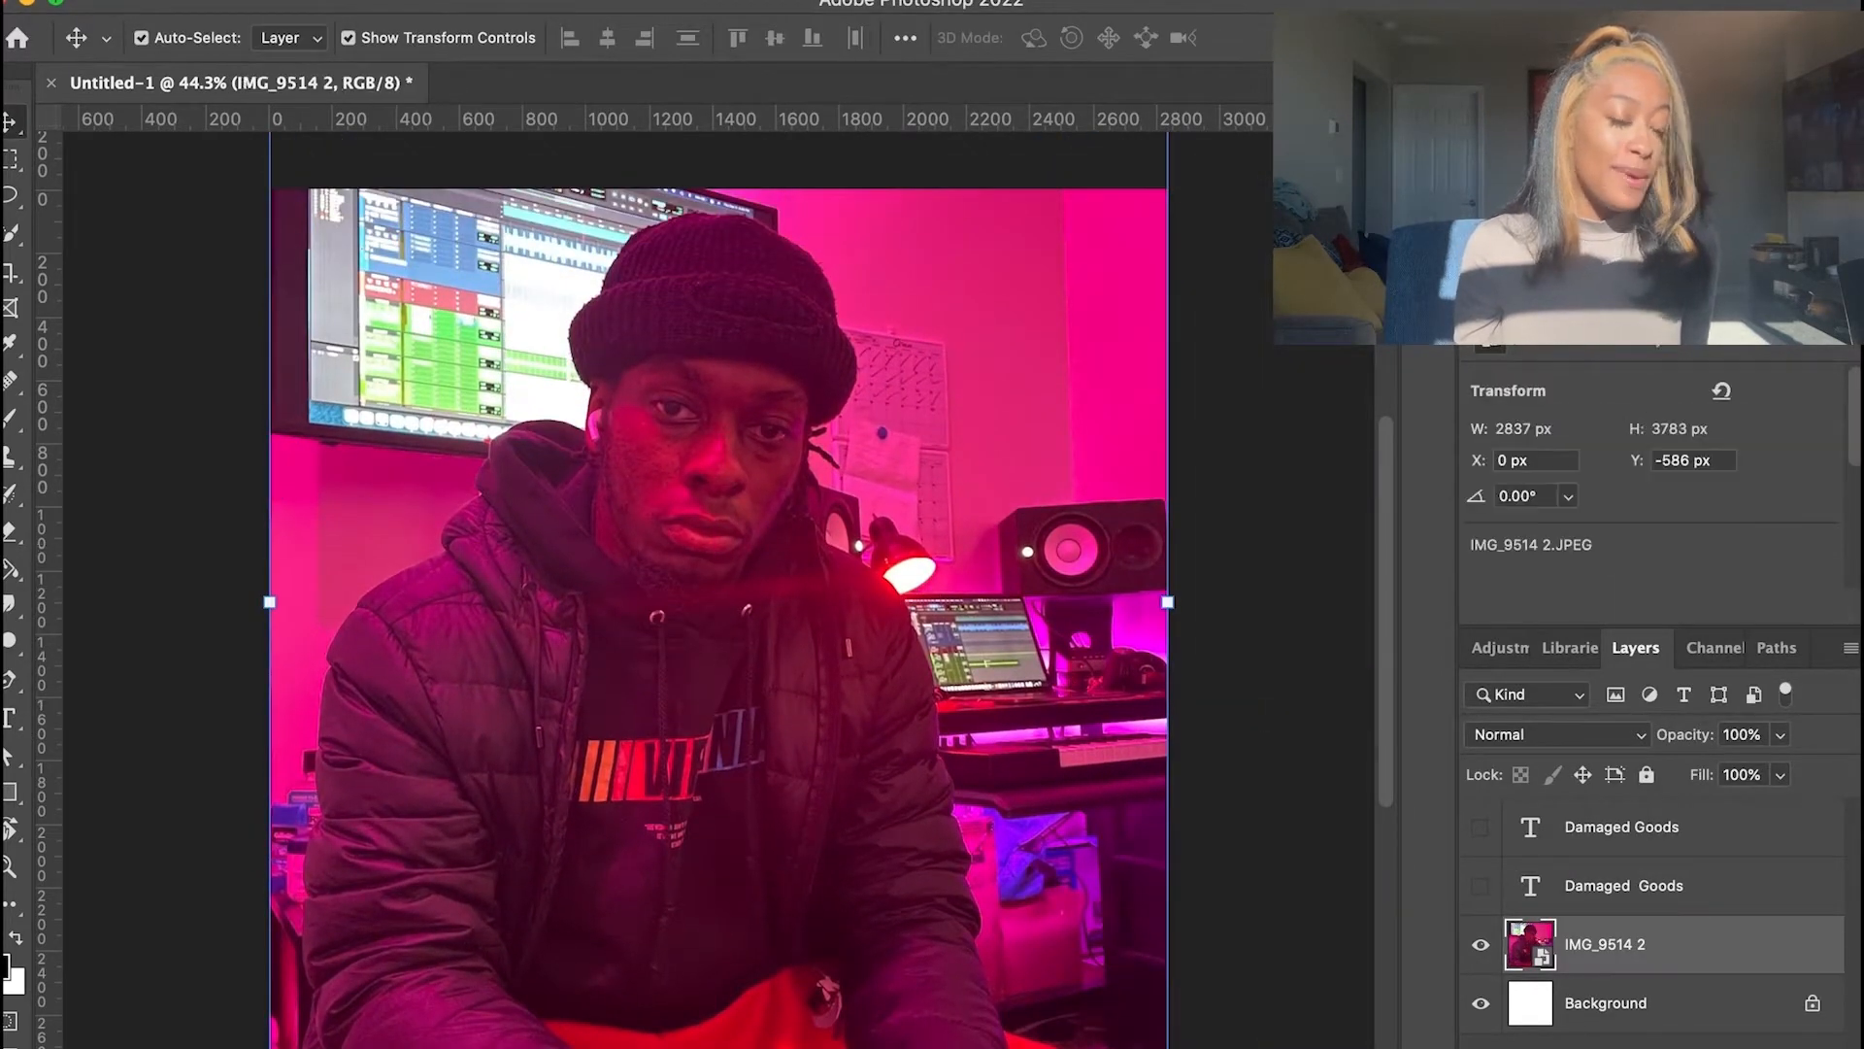
Cut the man out onto a separate layer and apply Motion Blur with a distance of about 158 pixels to the original photo
{"action": "left_click_drag", "start_coordinate": [11, 233], "coordinate": [75, 234]}
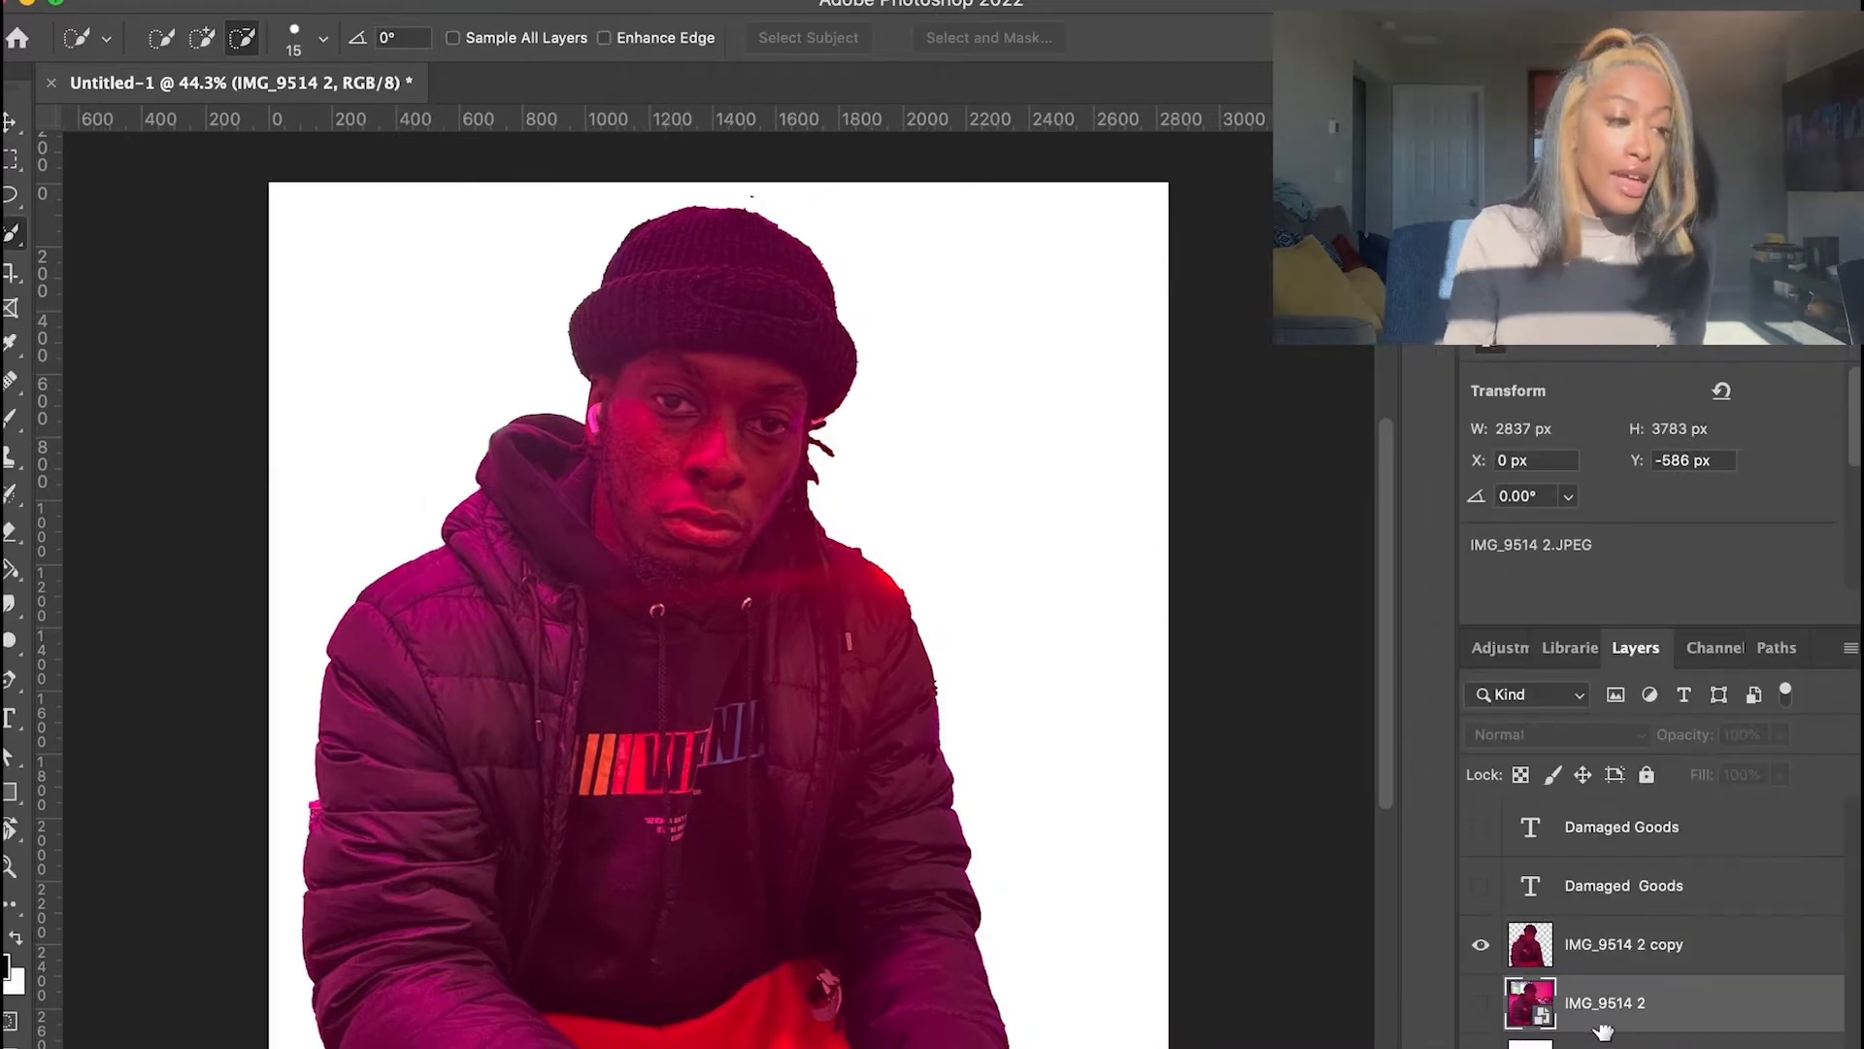
{"action": "left_click", "coordinate": [1481, 1003]}
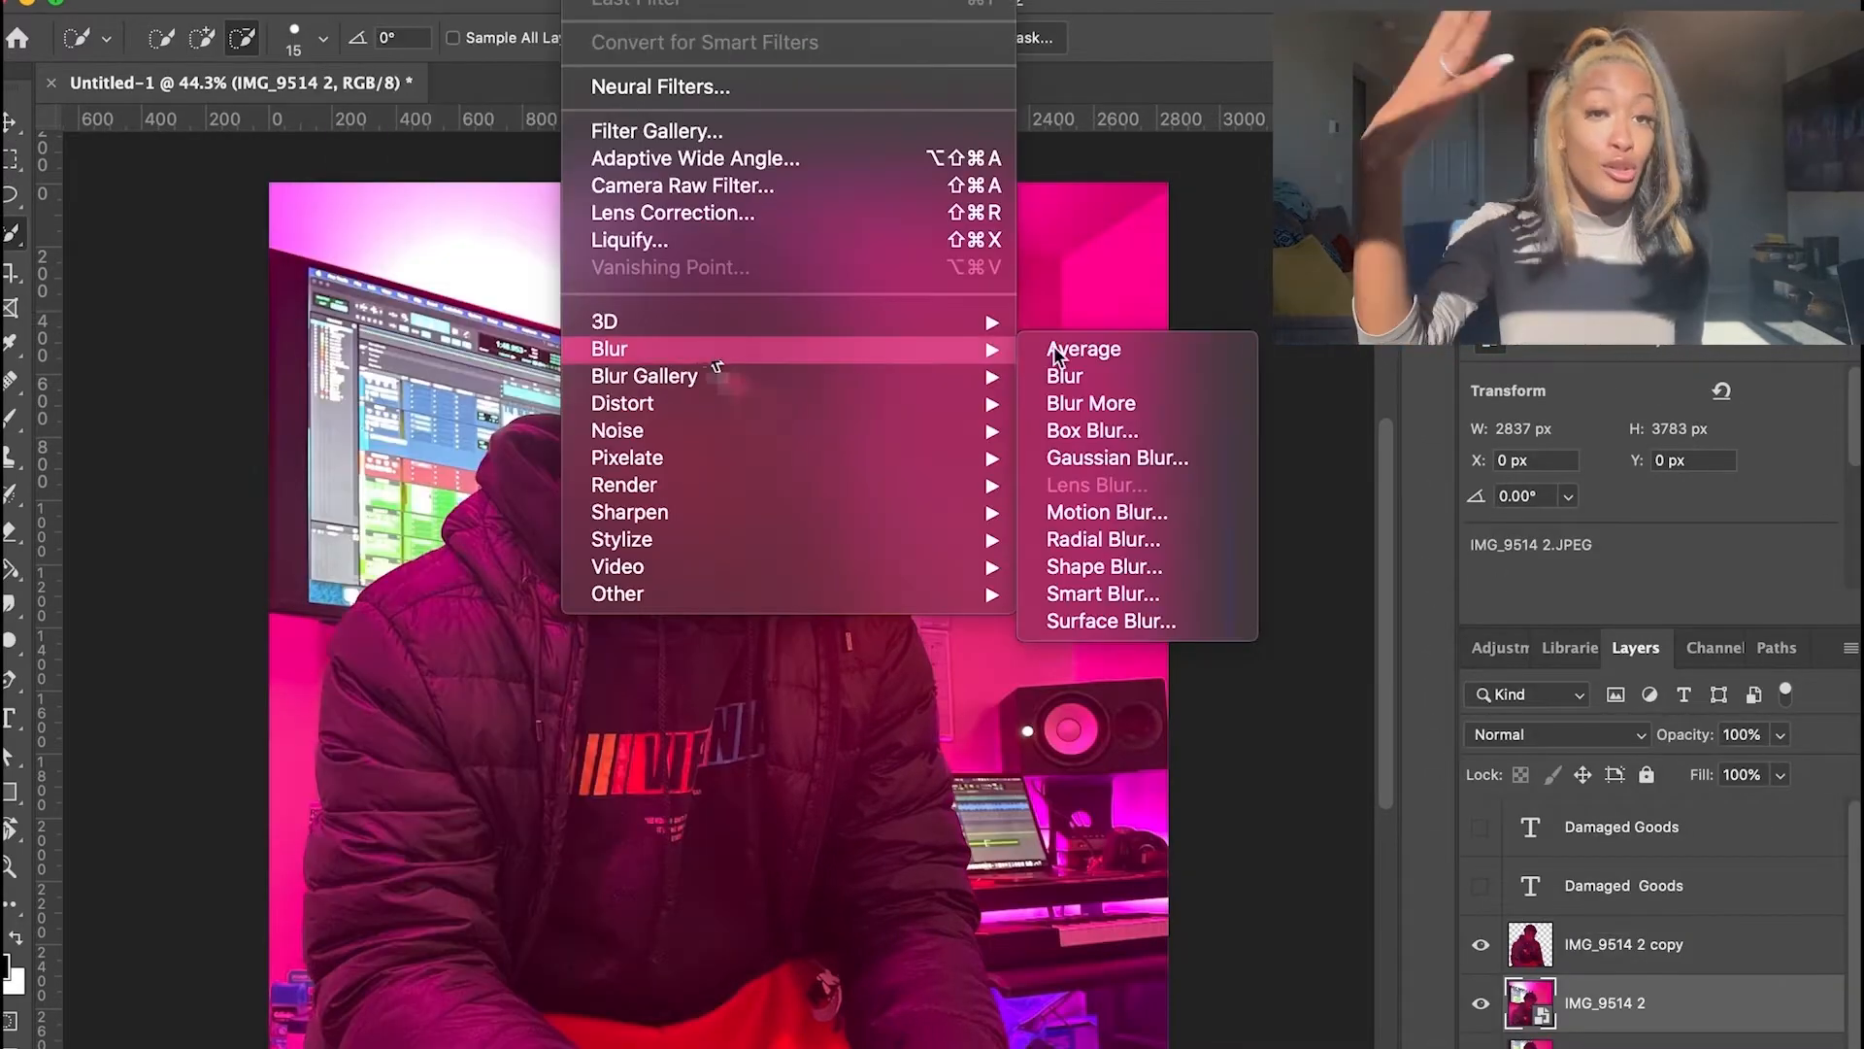
{"action": "left_click", "coordinate": [1078, 504]}
{"action": "left_click_drag", "start_coordinate": [1337, 604], "coordinate": [1388, 602]}
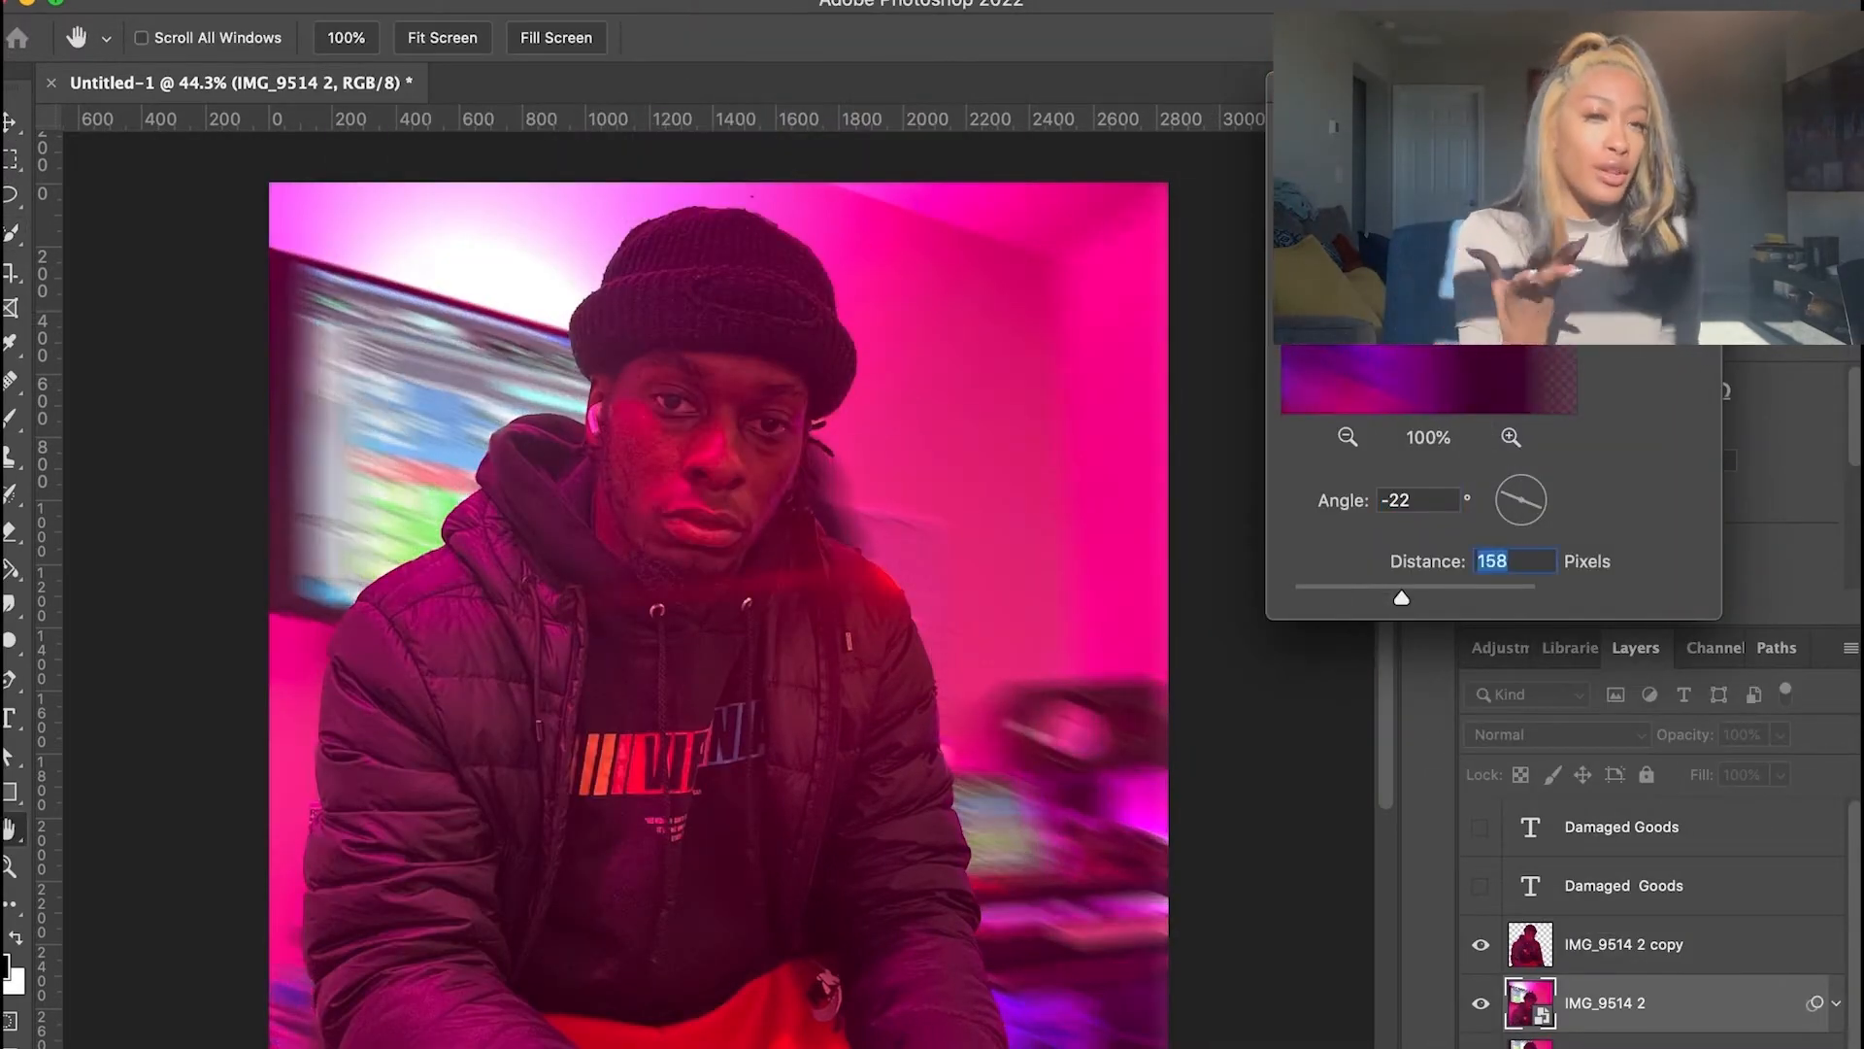
{"action": "left_click_drag", "start_coordinate": [1540, 509], "coordinate": [1546, 543]}
{"action": "key", "text": "Return"}
{"action": "left_click", "coordinate": [1766, 976]}
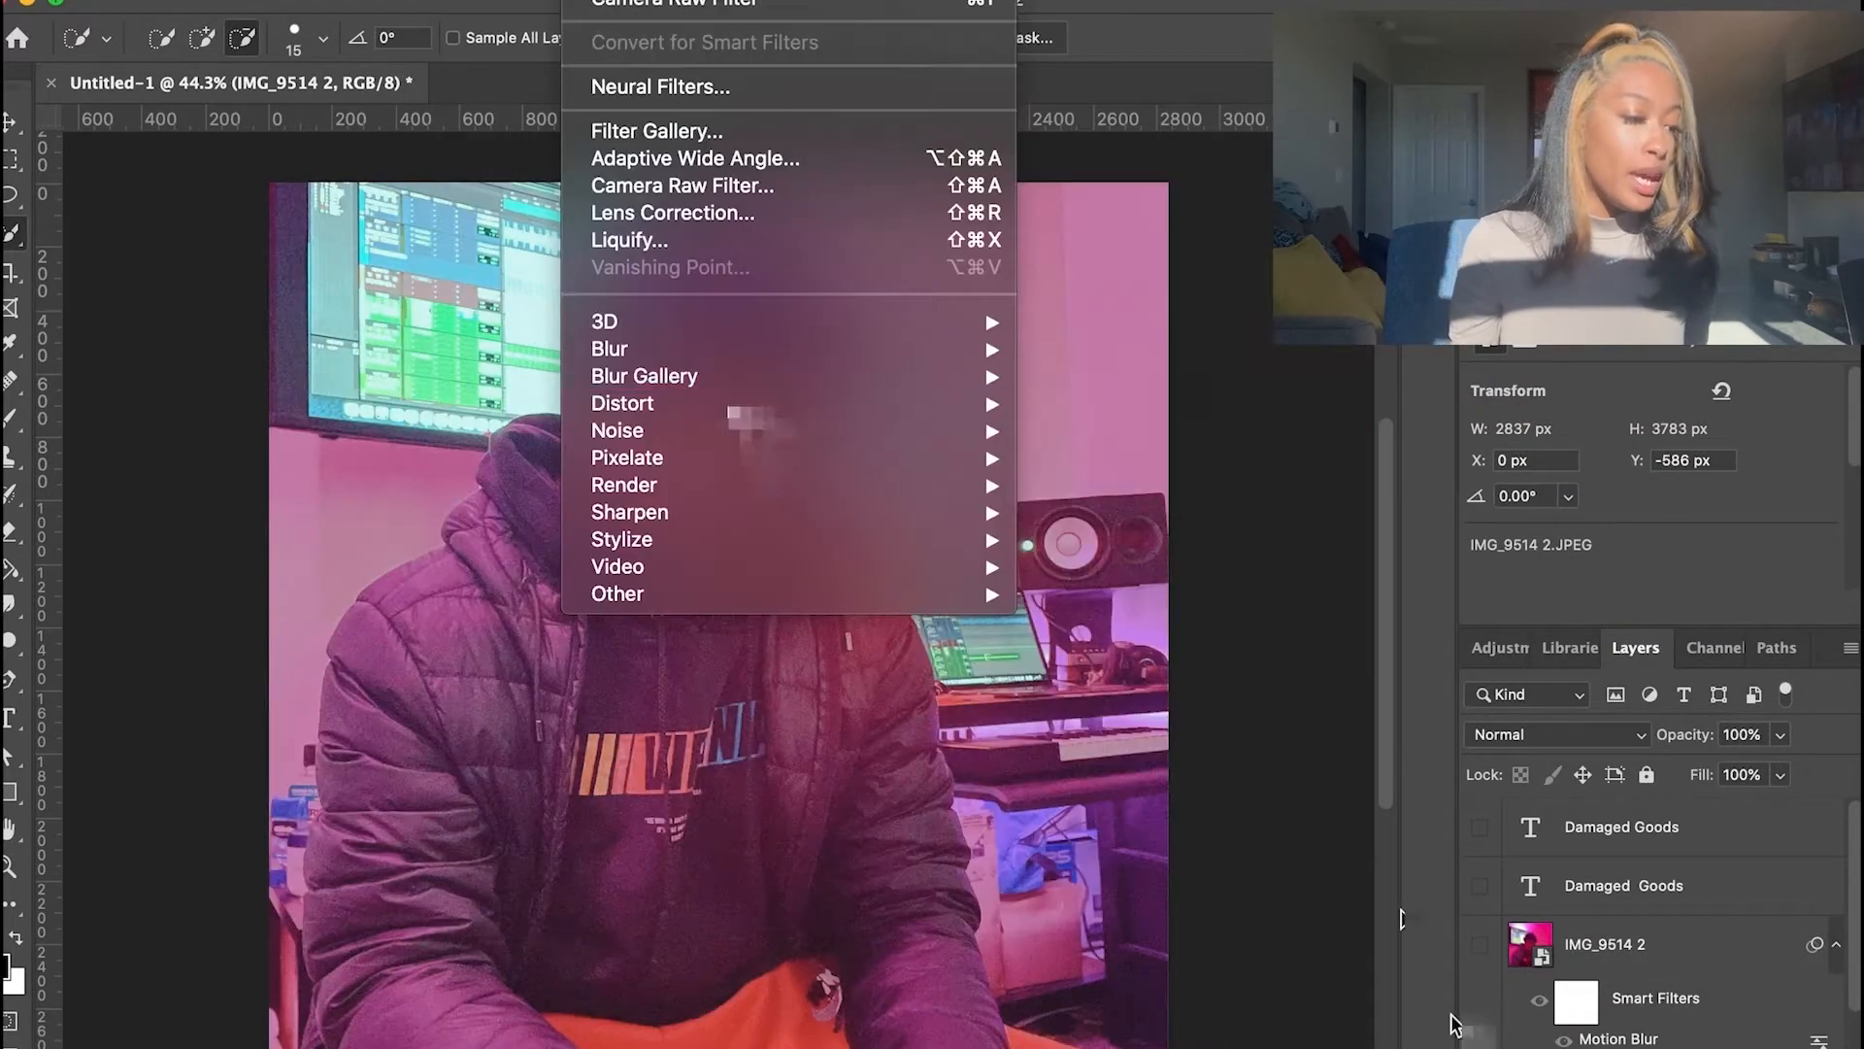
{"action": "left_click", "coordinate": [1651, 1047]}
{"action": "left_click", "coordinate": [1651, 1046]}
{"action": "key", "text": "super+z"}
{"action": "key", "text": "super+z"}
Add a Black & White adjustment over the photo and tune its colour sliders
{"action": "left_click", "coordinate": [1693, 1047]}
{"action": "left_click", "coordinate": [1775, 870]}
{"action": "left_click_drag", "start_coordinate": [1645, 493], "coordinate": [1621, 493]}
{"action": "left_click_drag", "start_coordinate": [1660, 548], "coordinate": [1709, 551]}
{"action": "scroll", "coordinate": [1695, 543], "scroll_direction": "down", "scroll_amount": 2}
{"action": "scroll", "coordinate": [718, 544], "scroll_direction": "down", "scroll_amount": 4}
{"action": "scroll", "coordinate": [1804, 821], "scroll_direction": "down", "scroll_amount": 3}
Try a Gradient Map adjustment over the lower IMG_9514 2 photo and recolour the gradient stop at 47%
{"action": "left_click", "coordinate": [1565, 1032]}
{"action": "left_click", "coordinate": [1531, 923]}
{"action": "left_click", "coordinate": [1605, 982]}
{"action": "left_click", "coordinate": [1692, 1047]}
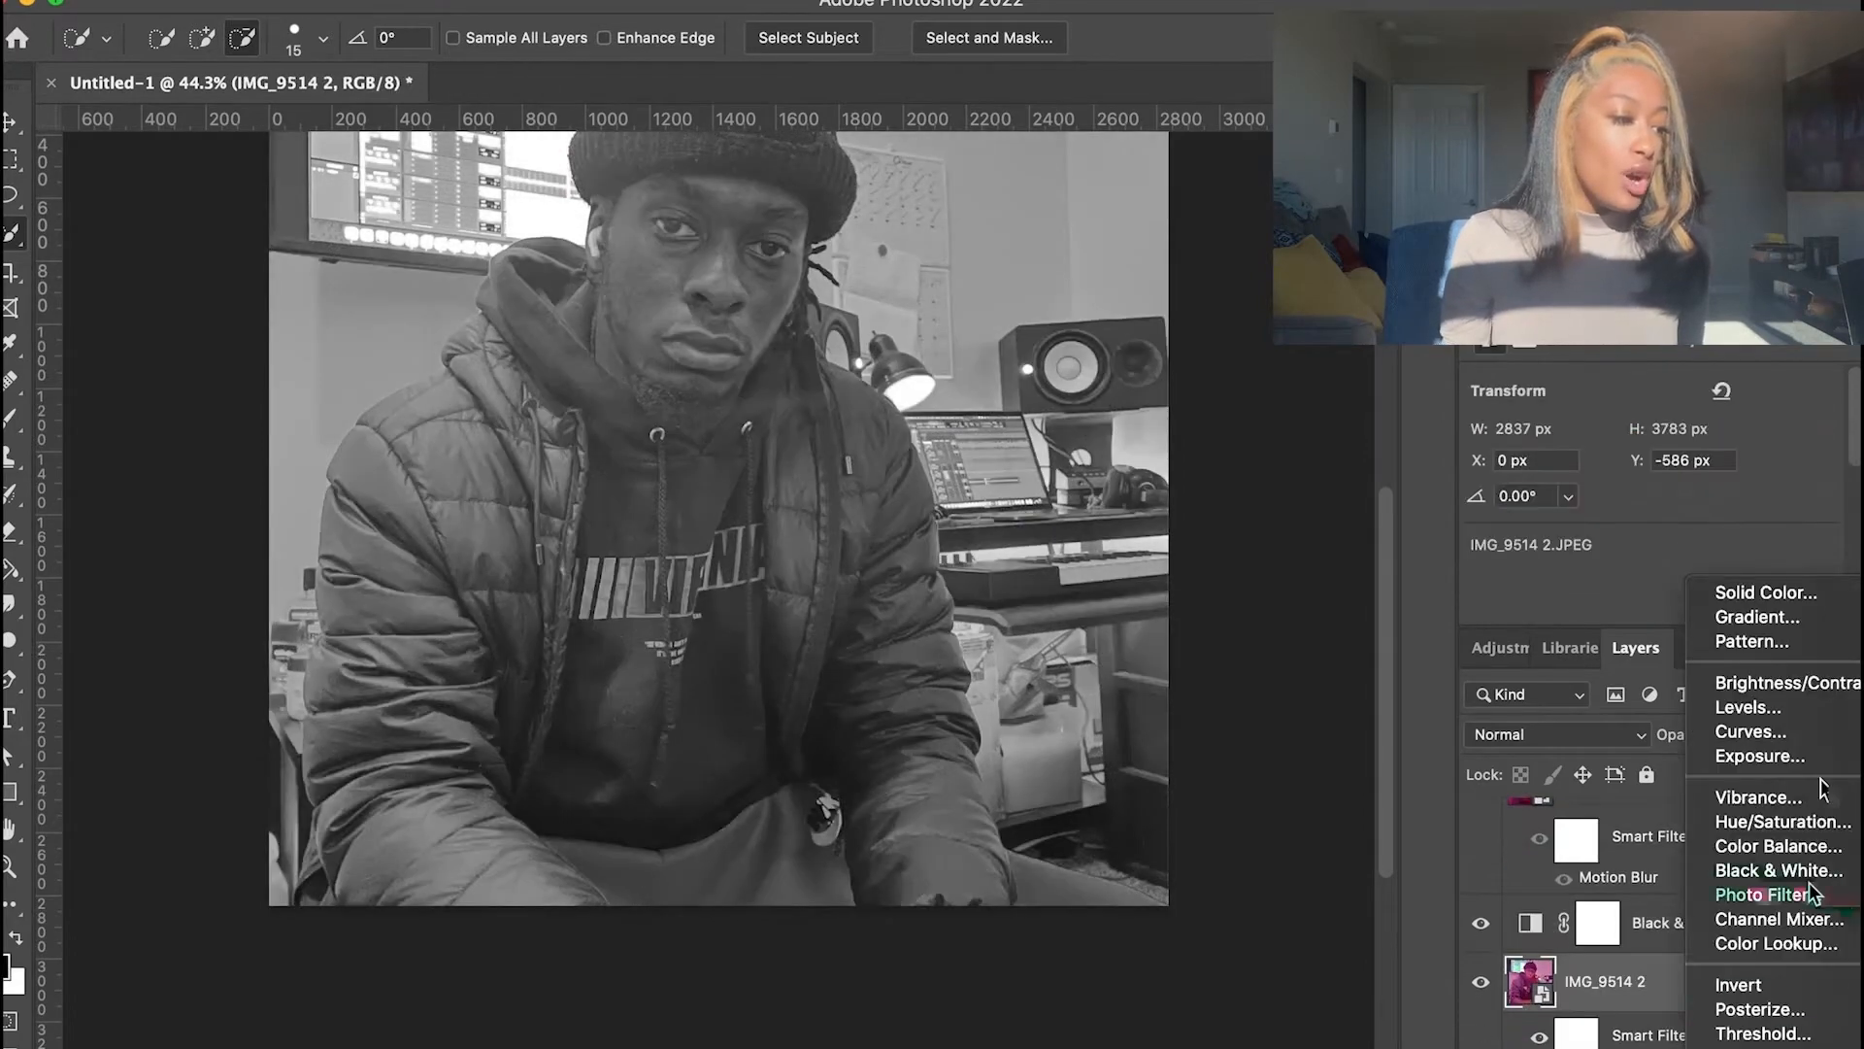
{"action": "left_click", "coordinate": [1758, 1039]}
{"action": "left_click", "coordinate": [1553, 395]}
{"action": "left_click", "coordinate": [1373, 532]}
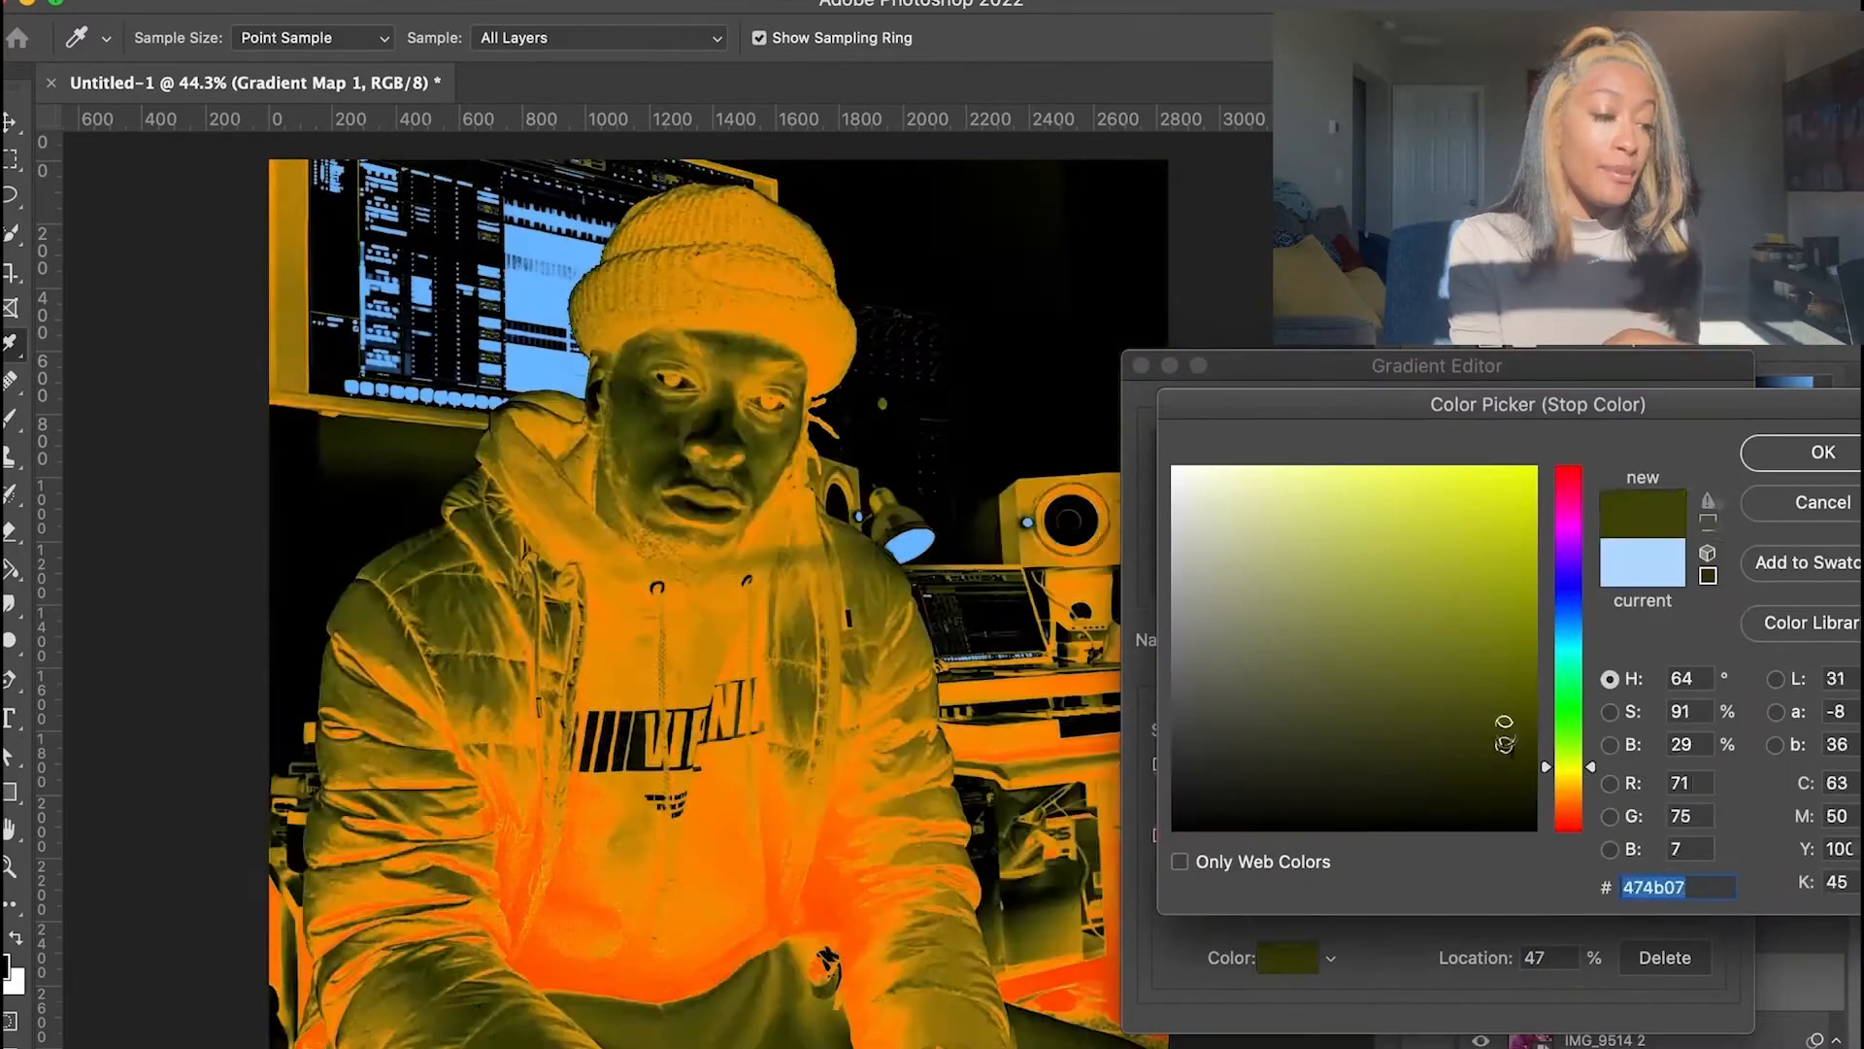
{"action": "left_click", "coordinate": [1209, 496]}
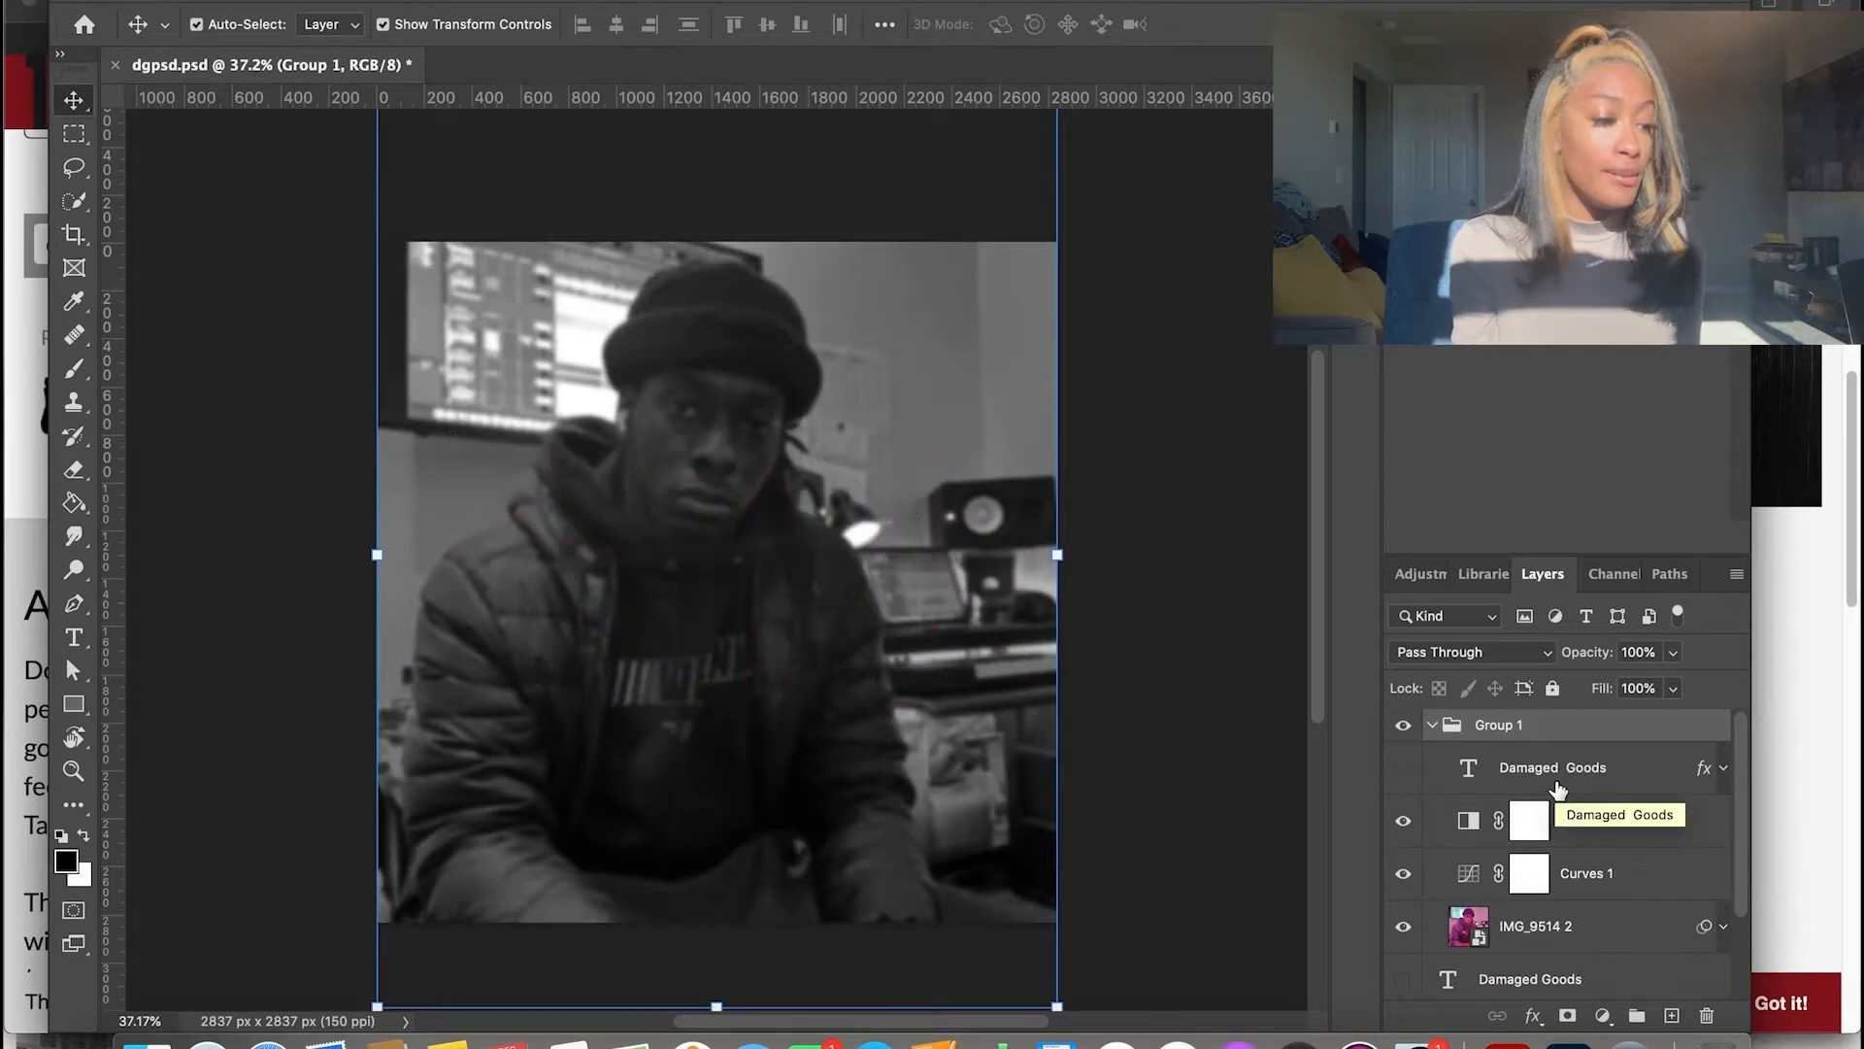
Clear the layer style of a duplicate of Group 1's Damaged Goods text and set it in Permanent Marker
{"action": "left_click", "coordinate": [1553, 772]}
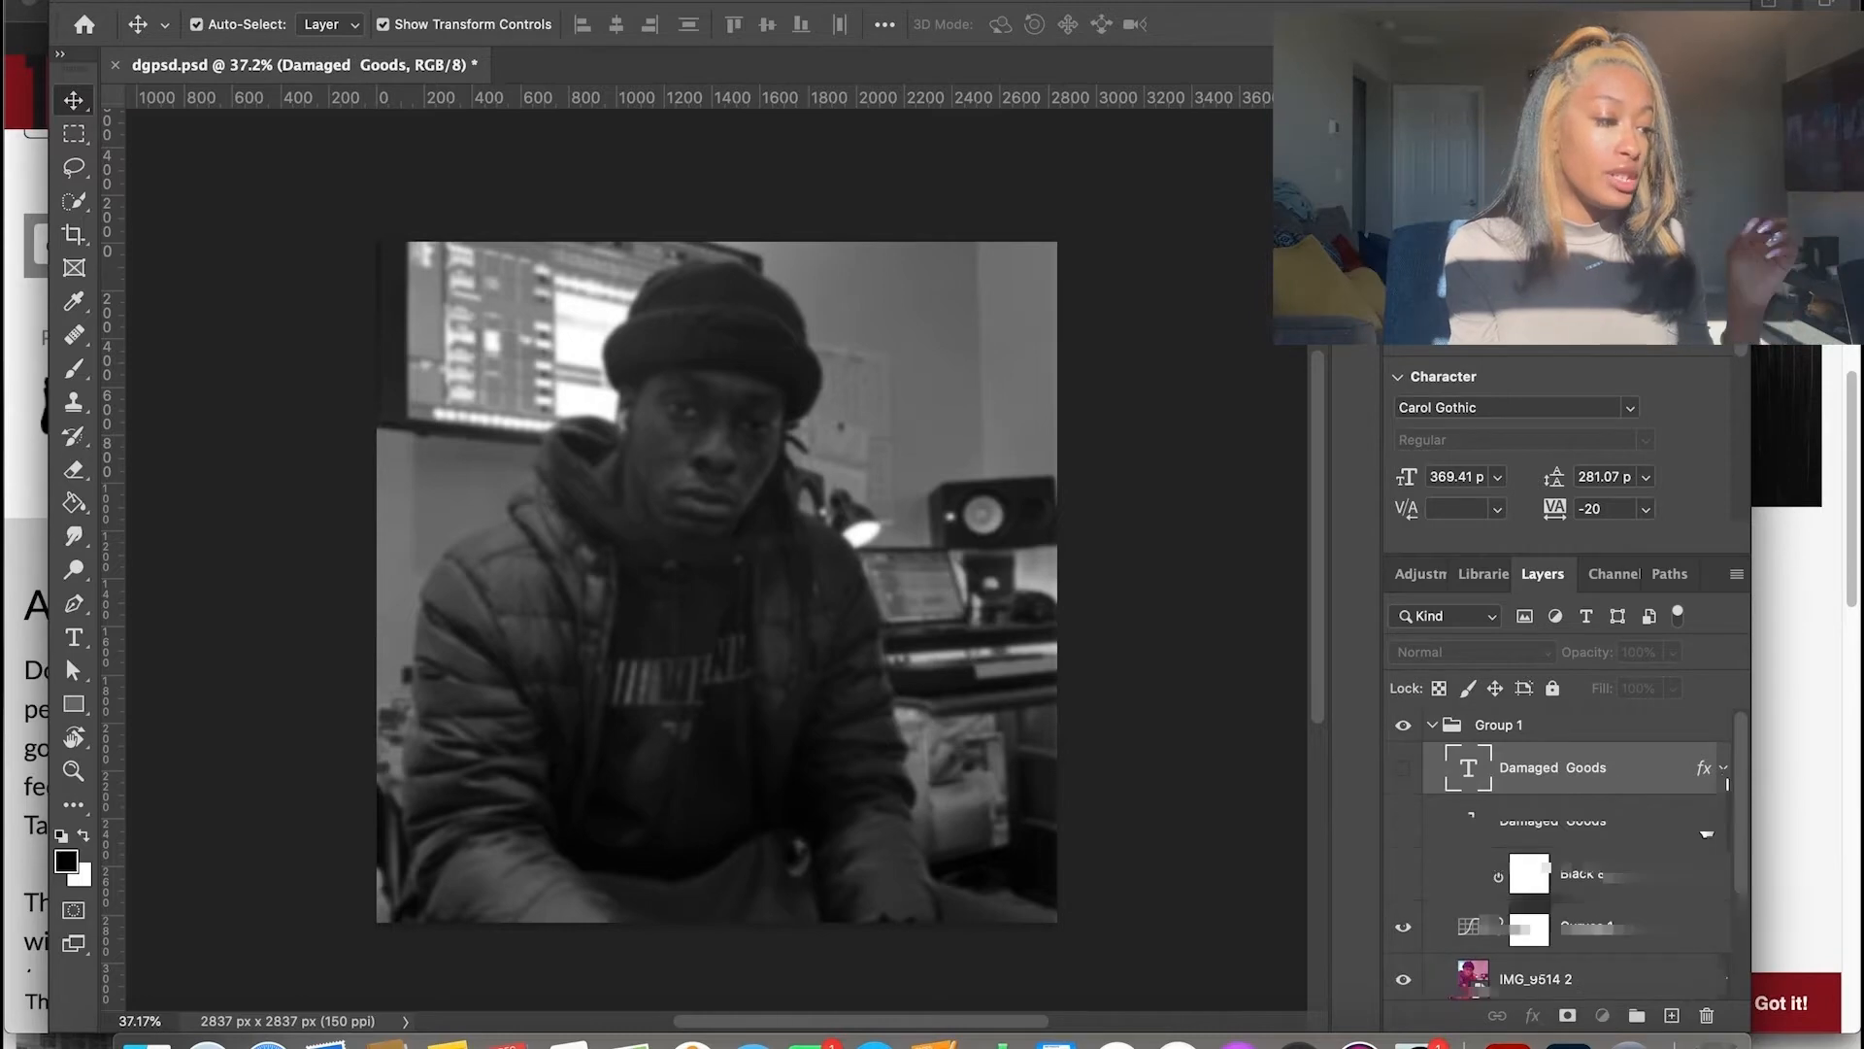
{"action": "double_click", "coordinate": [1666, 789]}
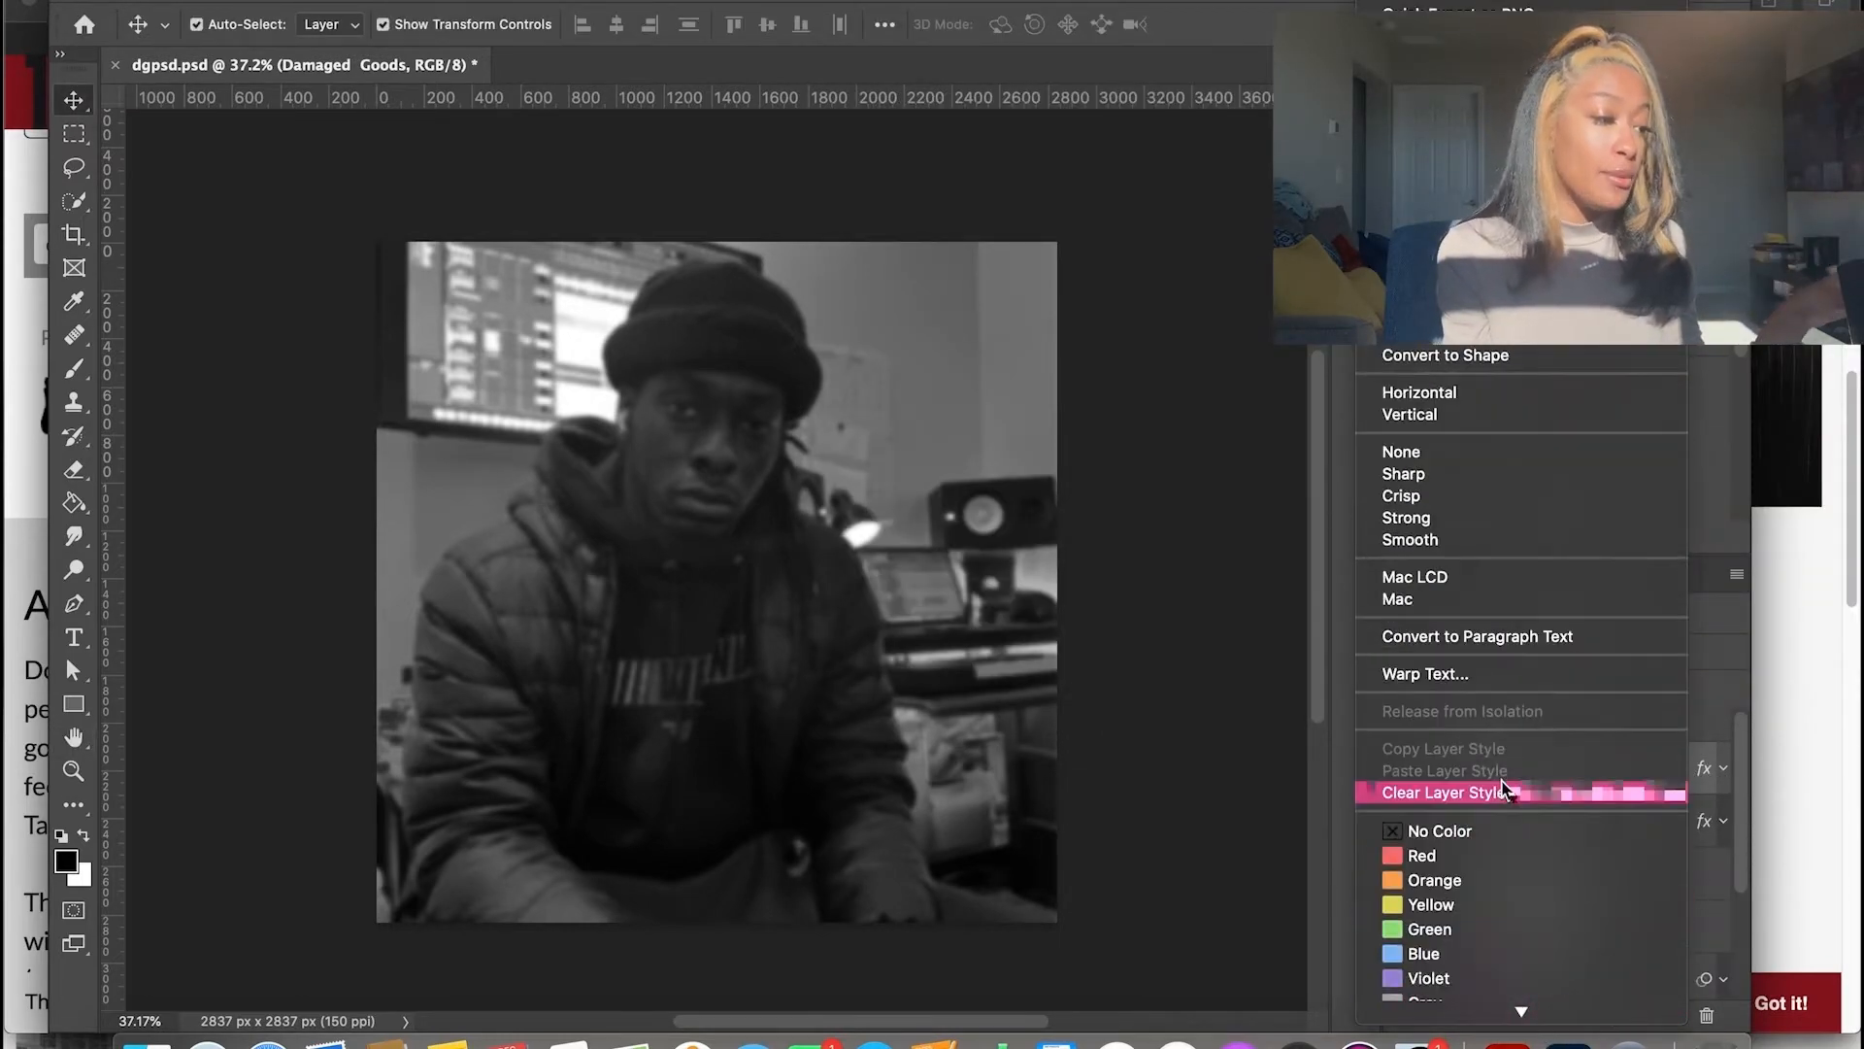
{"action": "left_click", "coordinate": [1504, 792]}
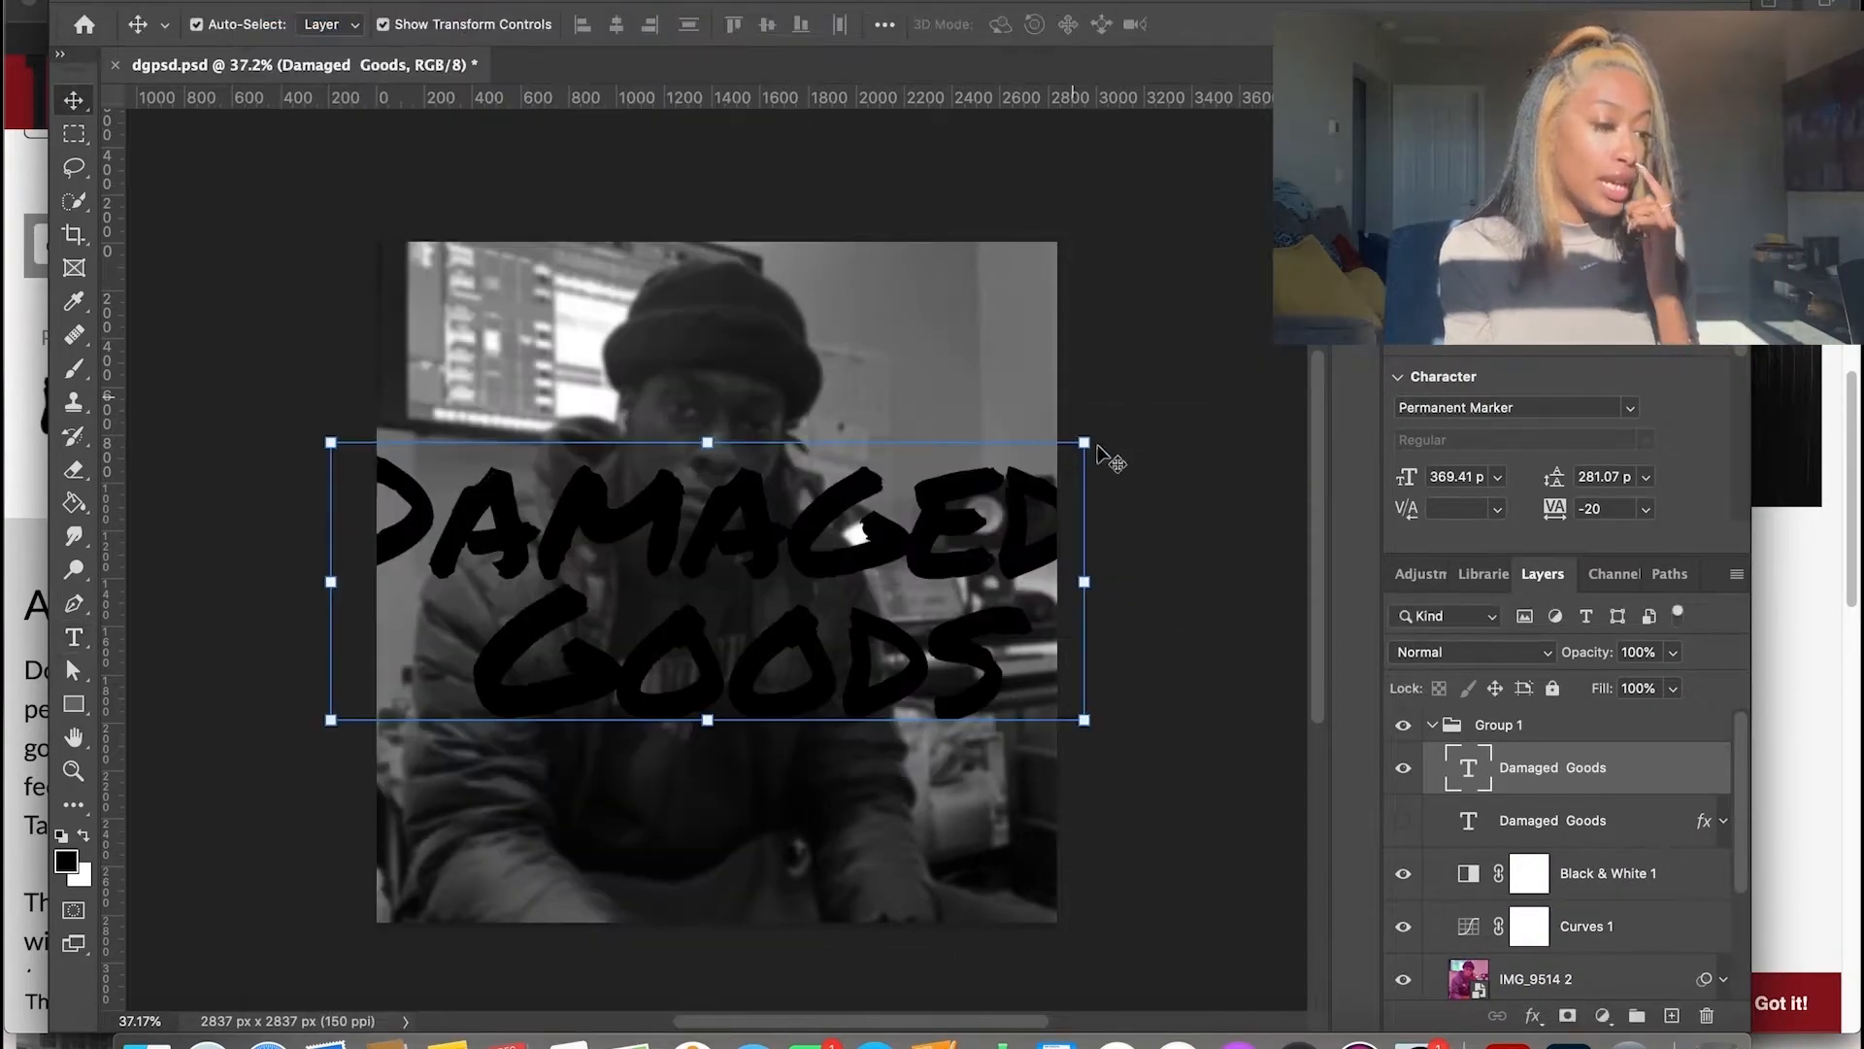
Scale the Permanent Marker title down to 322.56 pt and centre it across the photo
{"action": "mouse_move", "coordinate": [1103, 458]}
{"action": "left_mouse_down"}
{"action": "mouse_move", "coordinate": [1000, 456]}
{"action": "mouse_move", "coordinate": [903, 494]}
{"action": "left_mouse_up"}
{"action": "key", "text": "Return"}
{"action": "left_click_drag", "start_coordinate": [648, 609], "coordinate": [844, 587]}
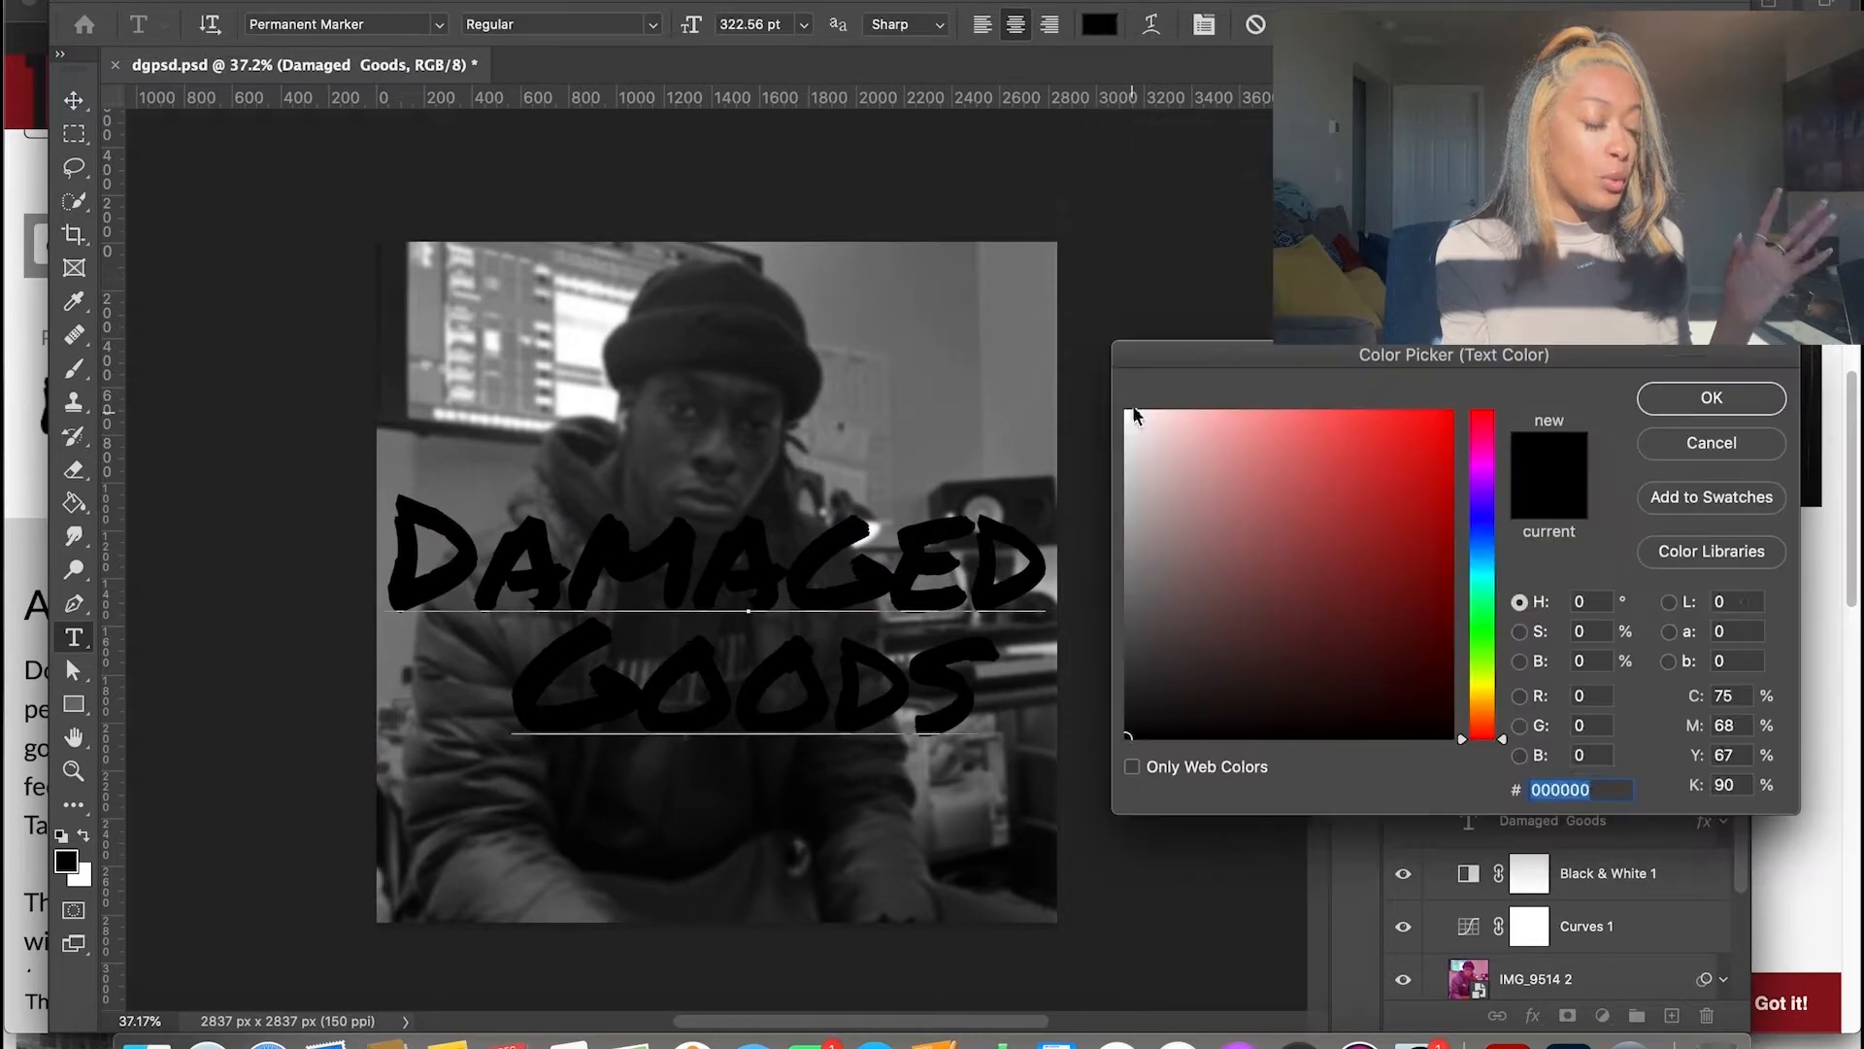
Recolour the Damaged Goods title dark red (bb0a0a) and nudge it slightly upward
{"action": "left_click", "coordinate": [1129, 413]}
{"action": "left_click_drag", "start_coordinate": [1481, 418], "coordinate": [1482, 707]}
{"action": "left_click", "coordinate": [1443, 422]}
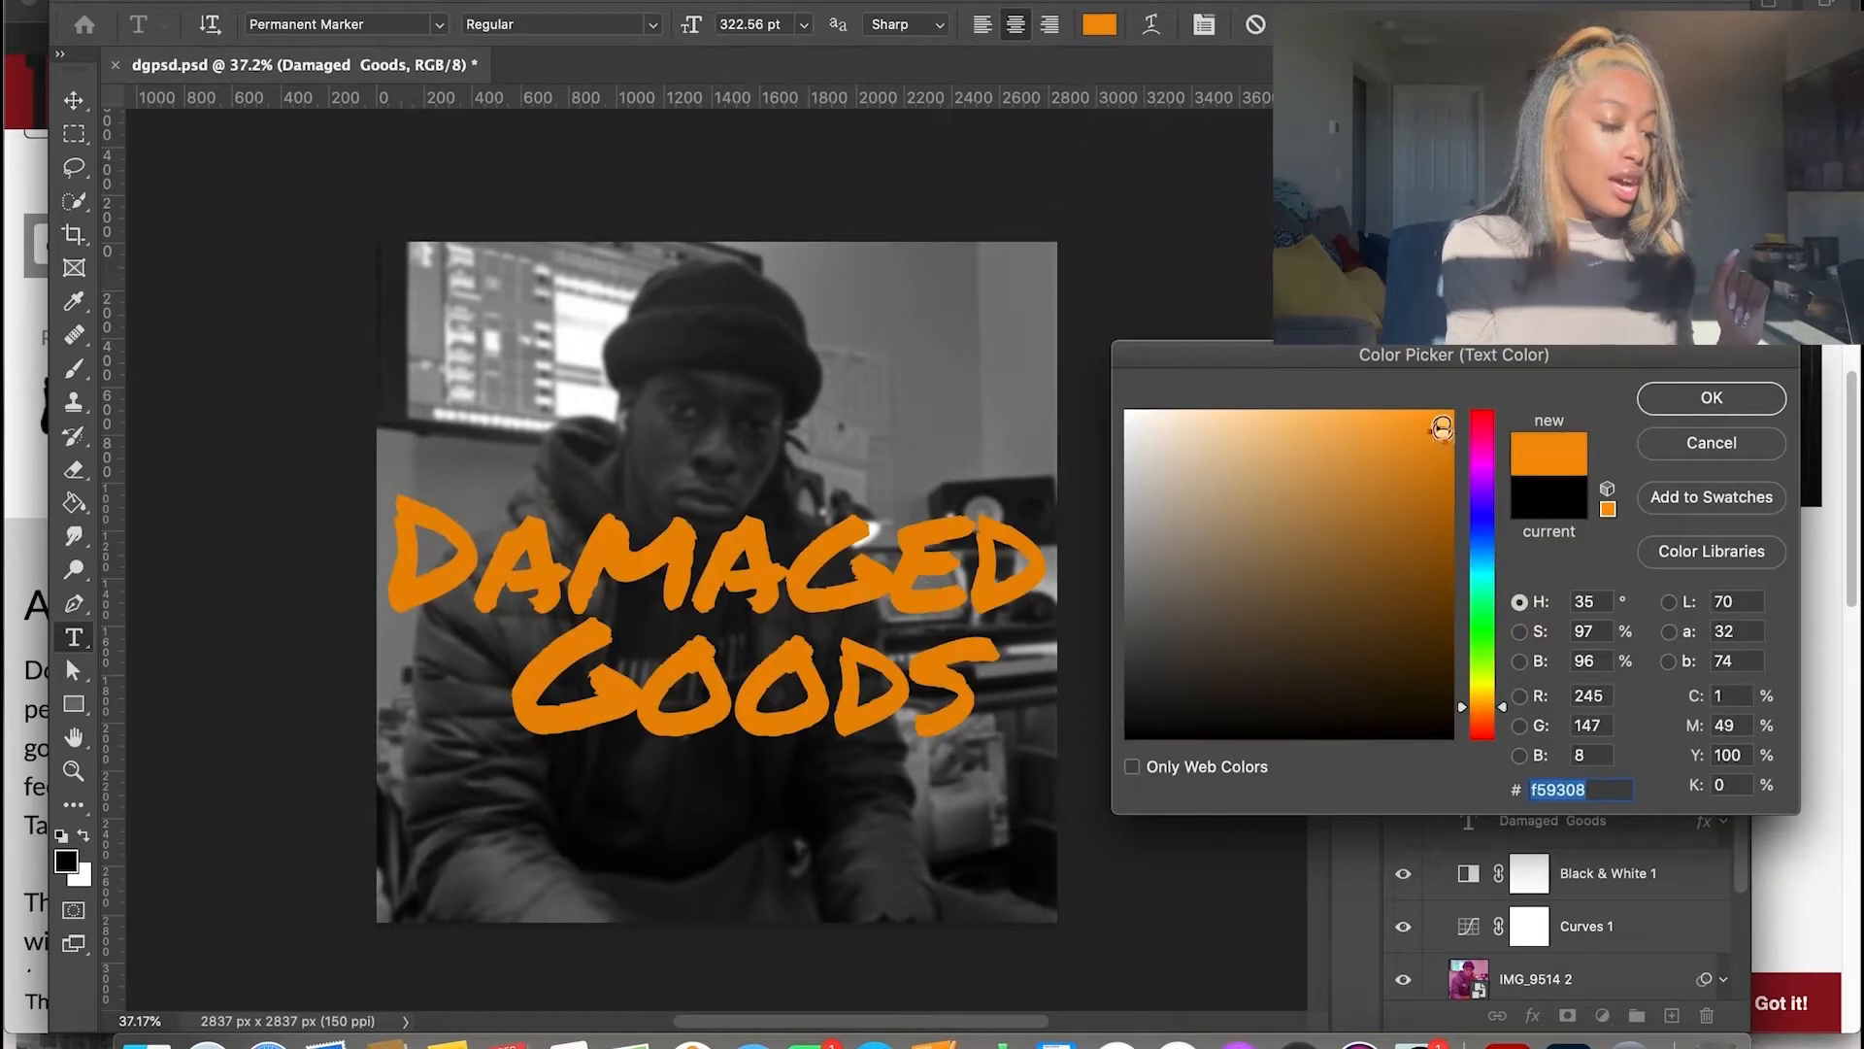
{"action": "left_click", "coordinate": [1485, 689]}
{"action": "left_click_drag", "start_coordinate": [1492, 642], "coordinate": [1486, 412]}
{"action": "left_click", "coordinate": [1447, 497]}
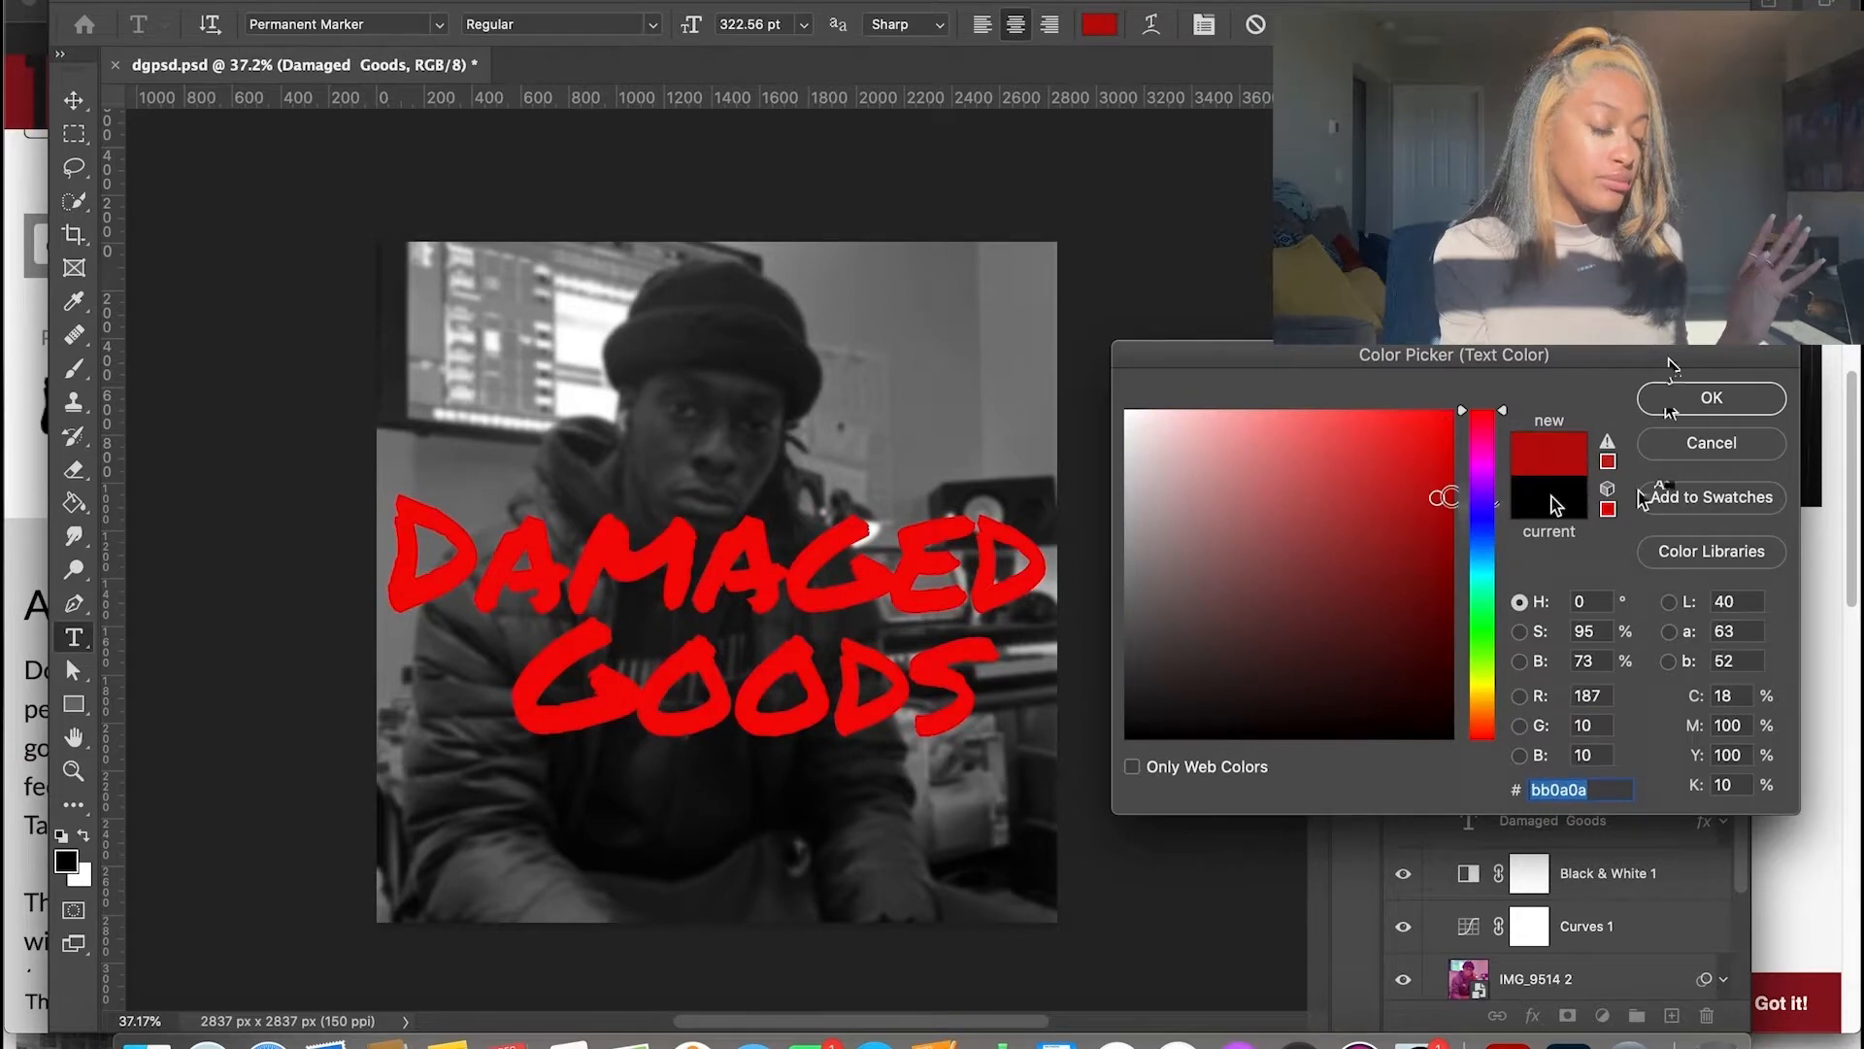
{"action": "left_click", "coordinate": [1667, 403]}
{"action": "left_click", "coordinate": [74, 100]}
{"action": "mouse_move", "coordinate": [682, 568]}
{"action": "left_mouse_down"}
{"action": "mouse_move", "coordinate": [697, 551]}
{"action": "mouse_move", "coordinate": [682, 559]}
{"action": "left_mouse_up"}
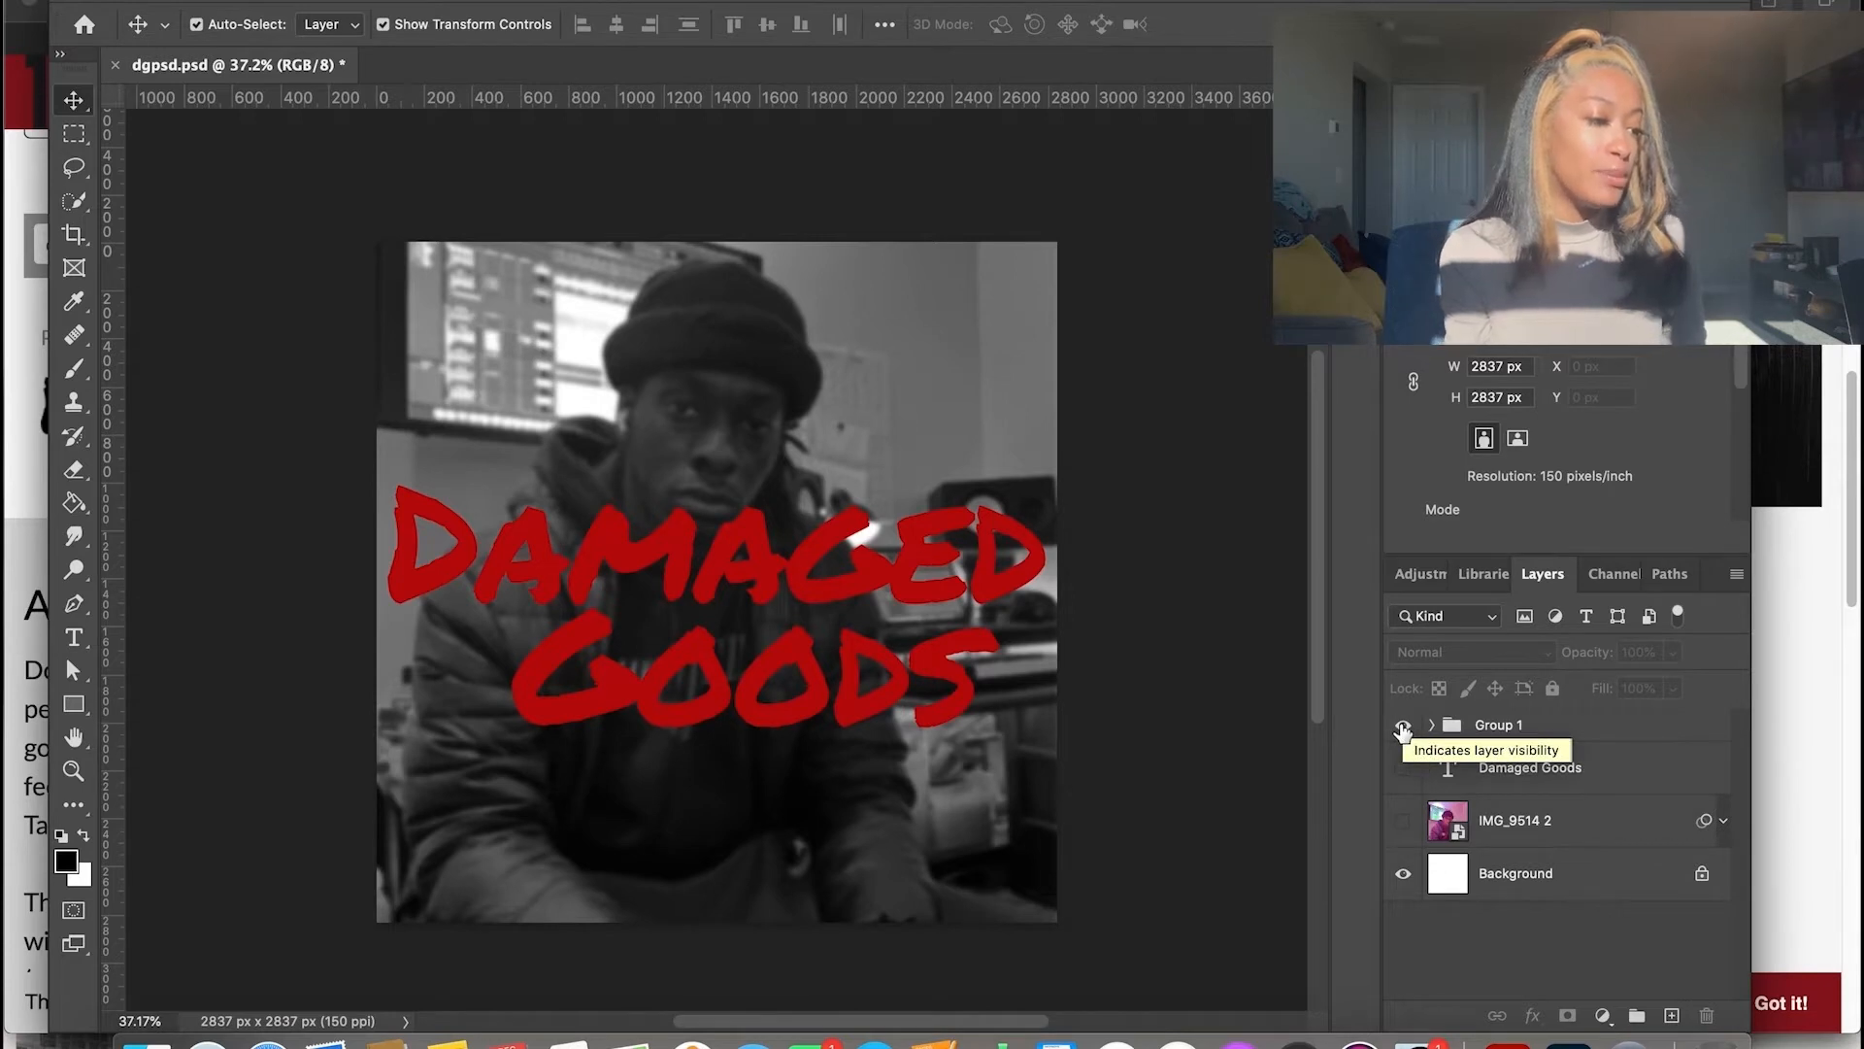
Hide Group 1, show the colour IMG_9514 2 photo and shift it up 473 px
{"action": "left_click", "coordinate": [1402, 728]}
{"action": "left_click", "coordinate": [1403, 822]}
{"action": "left_click_drag", "start_coordinate": [806, 546], "coordinate": [783, 441]}
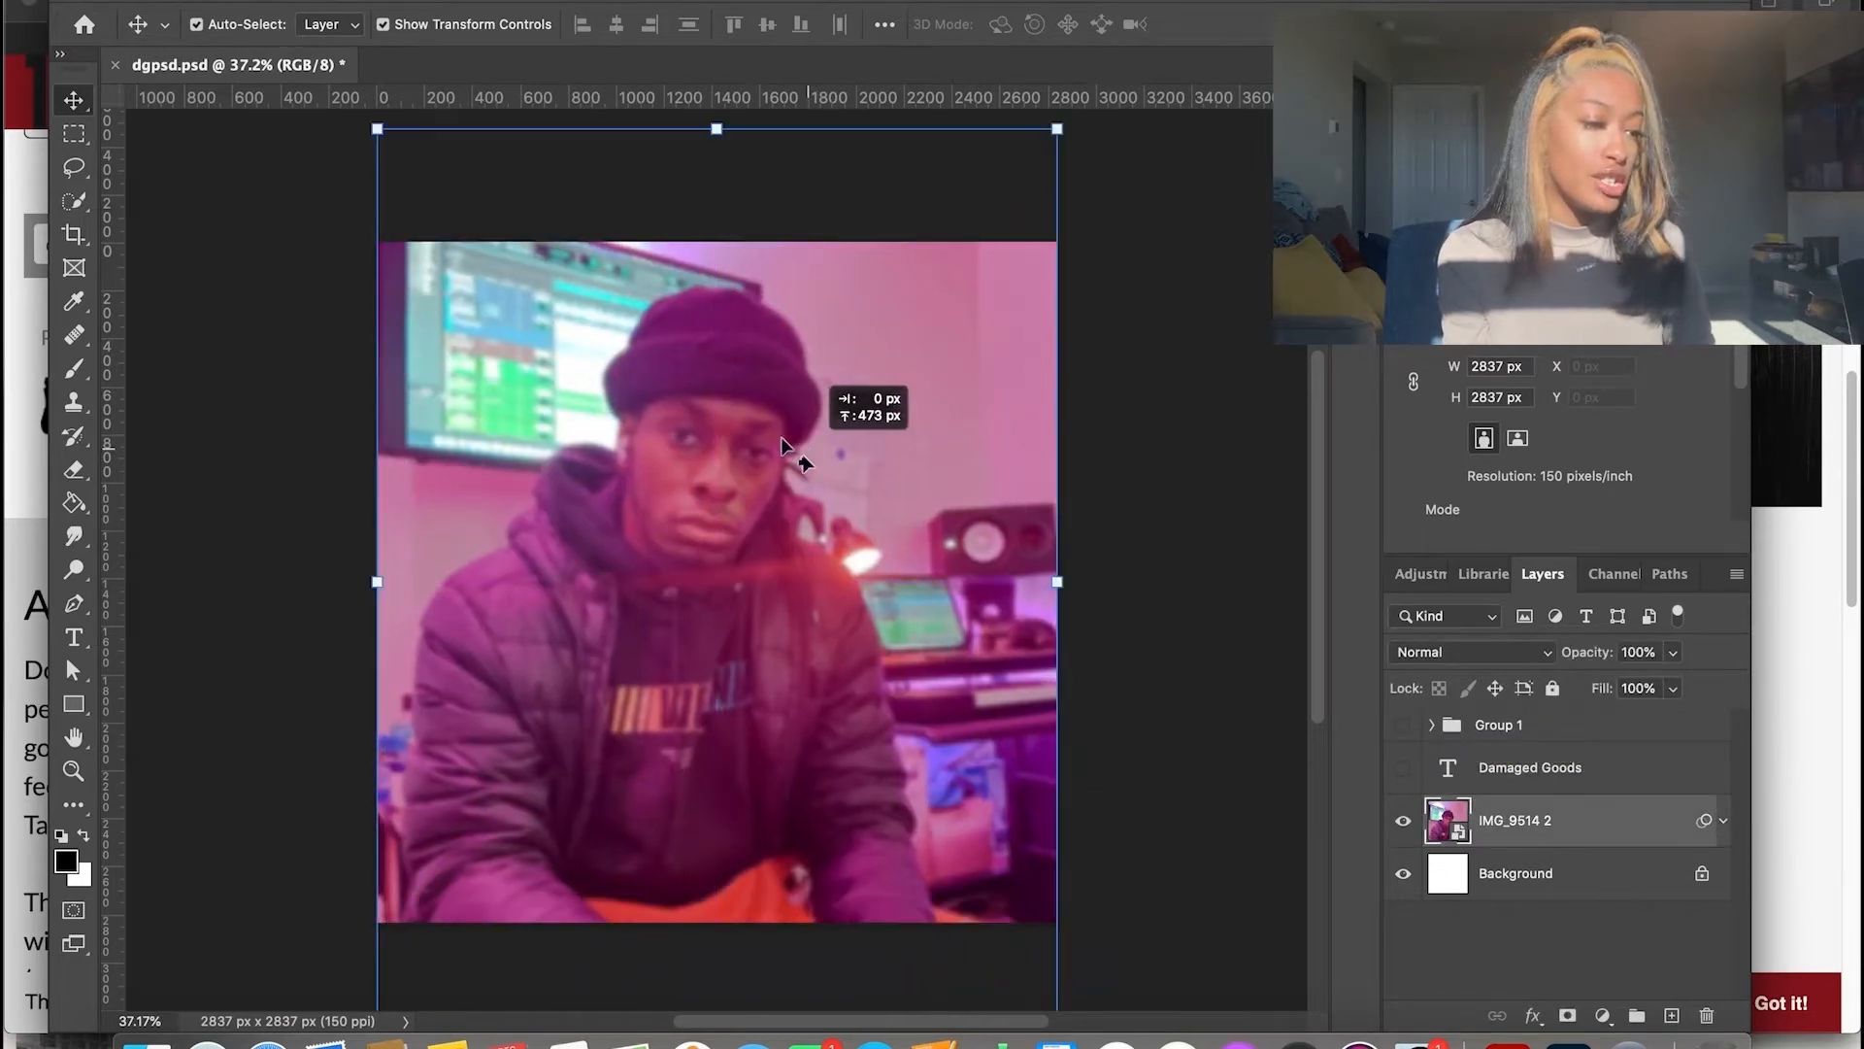
Show the black stencil Damaged Goods title, scale it to 71.99% and place it lower across the man's chest
{"action": "left_click", "coordinate": [1403, 768]}
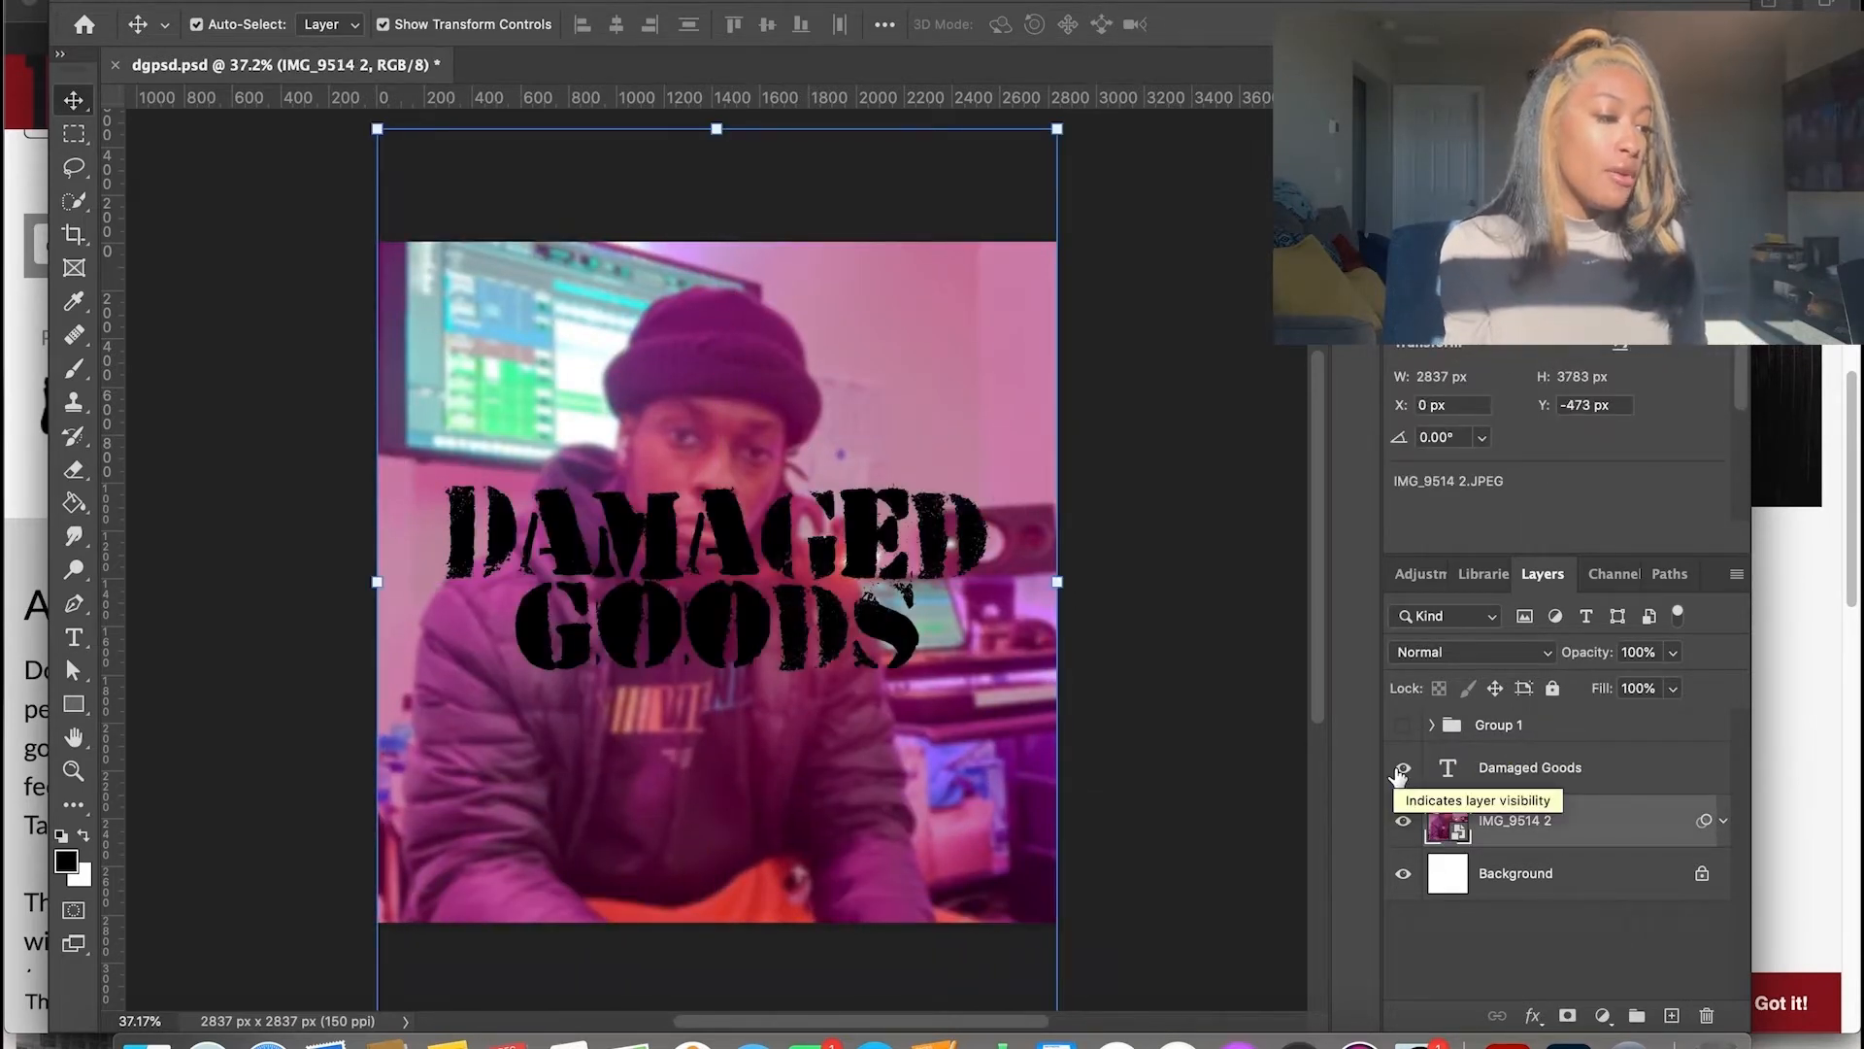
{"action": "left_click", "coordinate": [1447, 767]}
{"action": "left_click_drag", "start_coordinate": [1000, 484], "coordinate": [846, 536]}
{"action": "left_click_drag", "start_coordinate": [784, 629], "coordinate": [857, 746]}
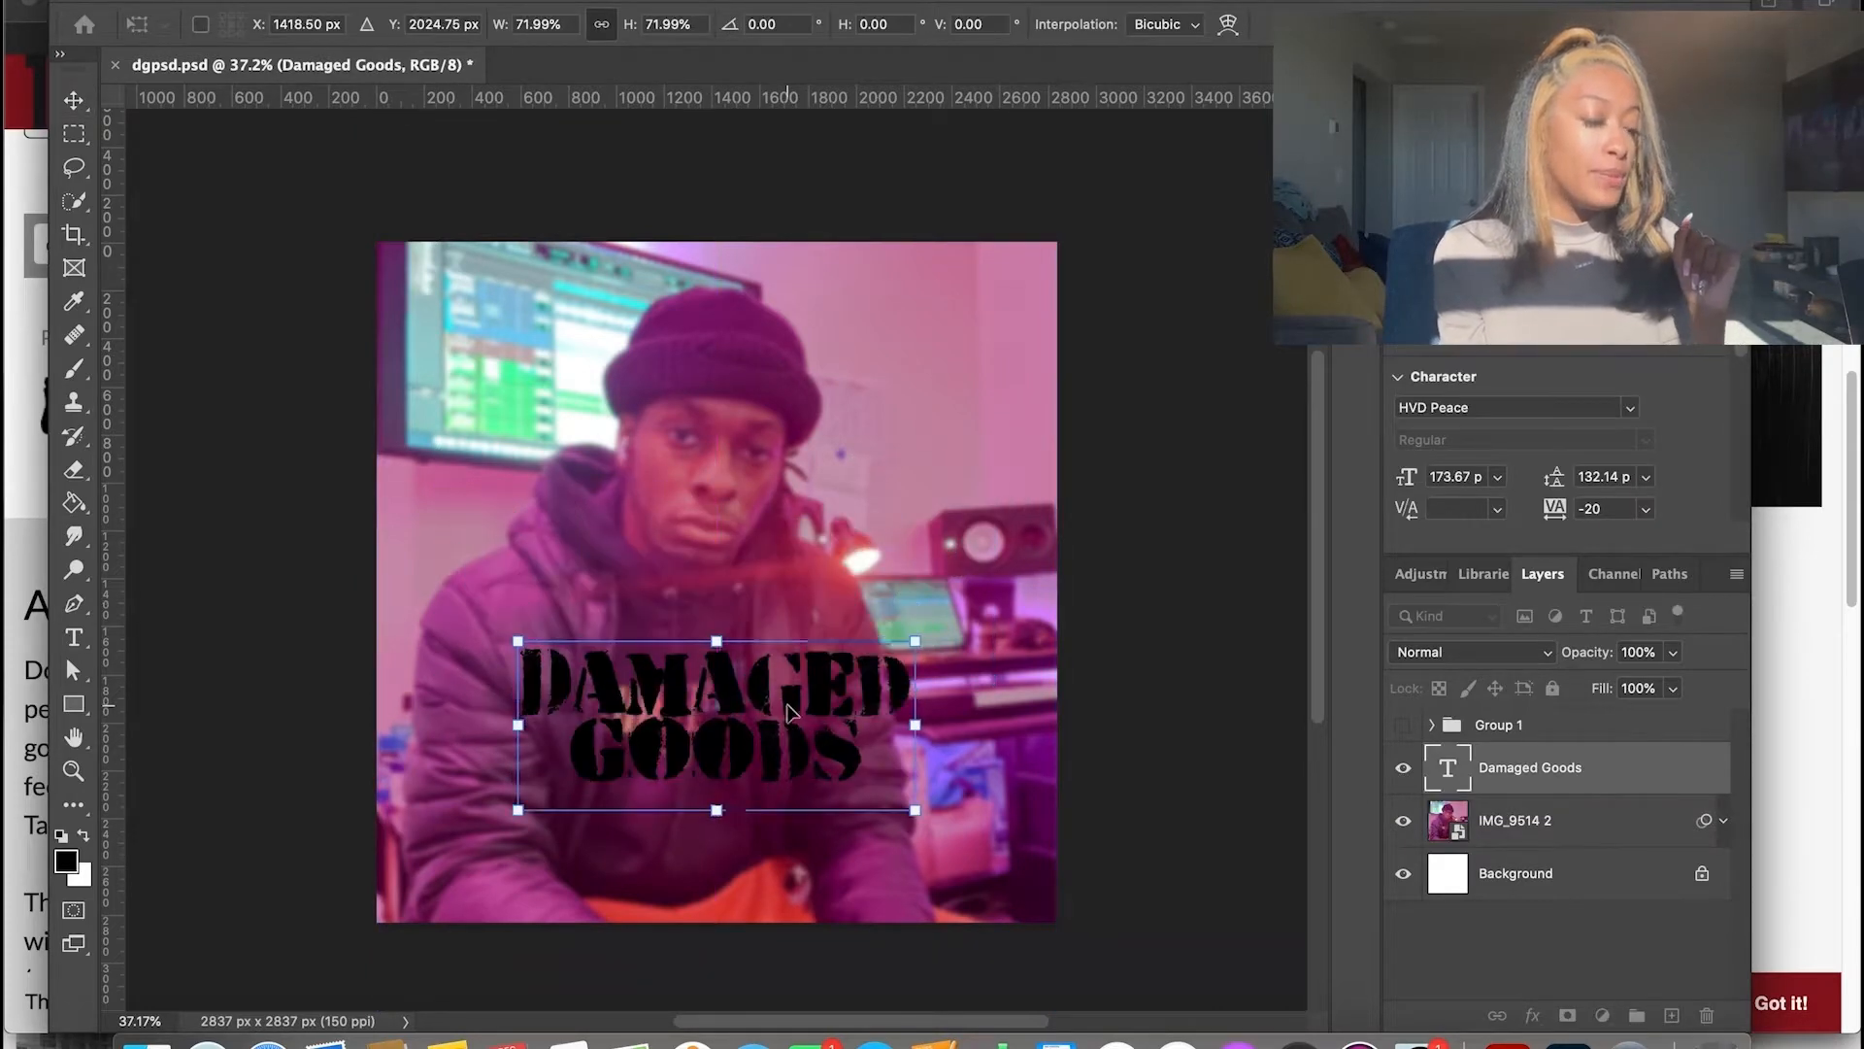
{"action": "key", "text": "Return"}
Recolour the Damaged Goods title white
{"action": "double_click", "coordinate": [755, 702]}
{"action": "left_click", "coordinate": [1099, 26]}
{"action": "left_click", "coordinate": [1142, 472]}
{"action": "left_click_drag", "start_coordinate": [1142, 472], "coordinate": [1126, 411]}
{"action": "left_click", "coordinate": [1711, 398]}
Nudge the white title slightly upward on the chest and save the document
{"action": "left_click", "coordinate": [74, 100]}
{"action": "left_click", "coordinate": [1156, 544]}
{"action": "left_click_drag", "start_coordinate": [824, 748], "coordinate": [827, 702]}
{"action": "key", "text": "super+s"}
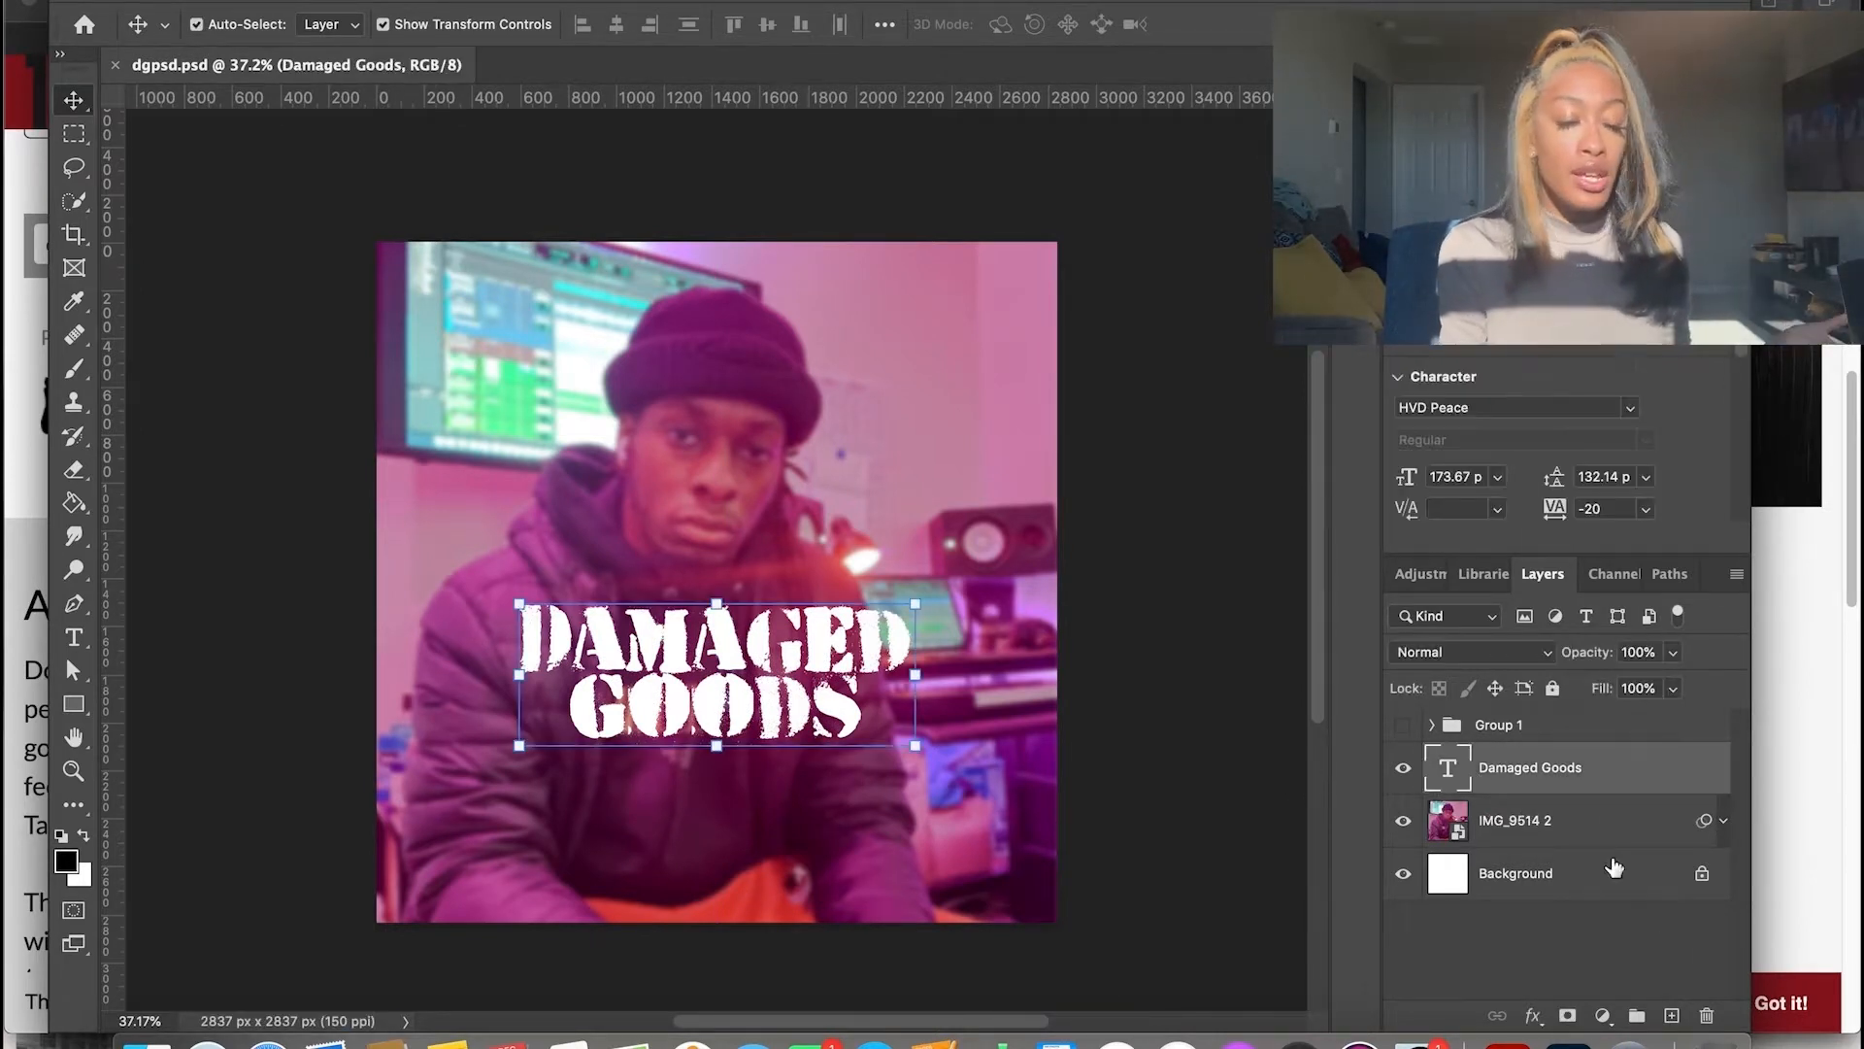
Group the Damaged Goods title and the IMG_9514 2 photo as Group 2 and hide the group
{"action": "left_click", "coordinate": [1553, 839], "text": "shift"}
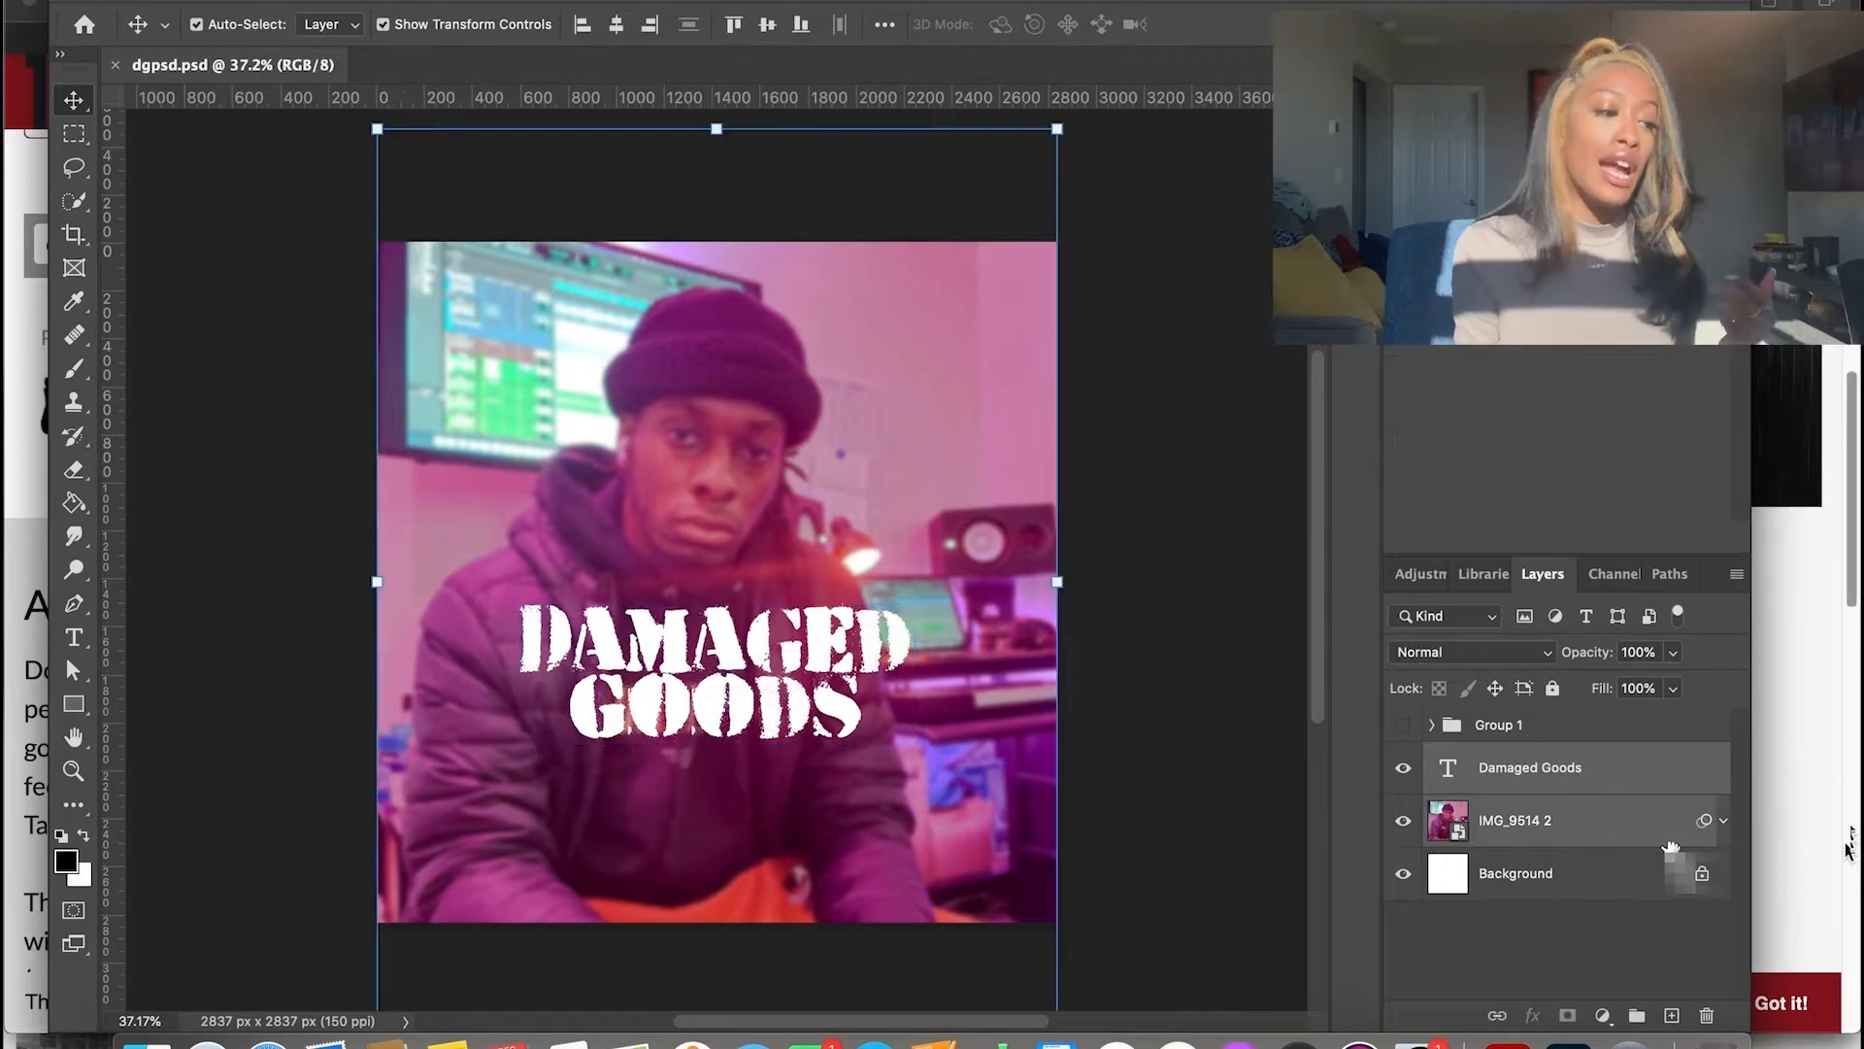
{"action": "right_click", "coordinate": [1619, 765]}
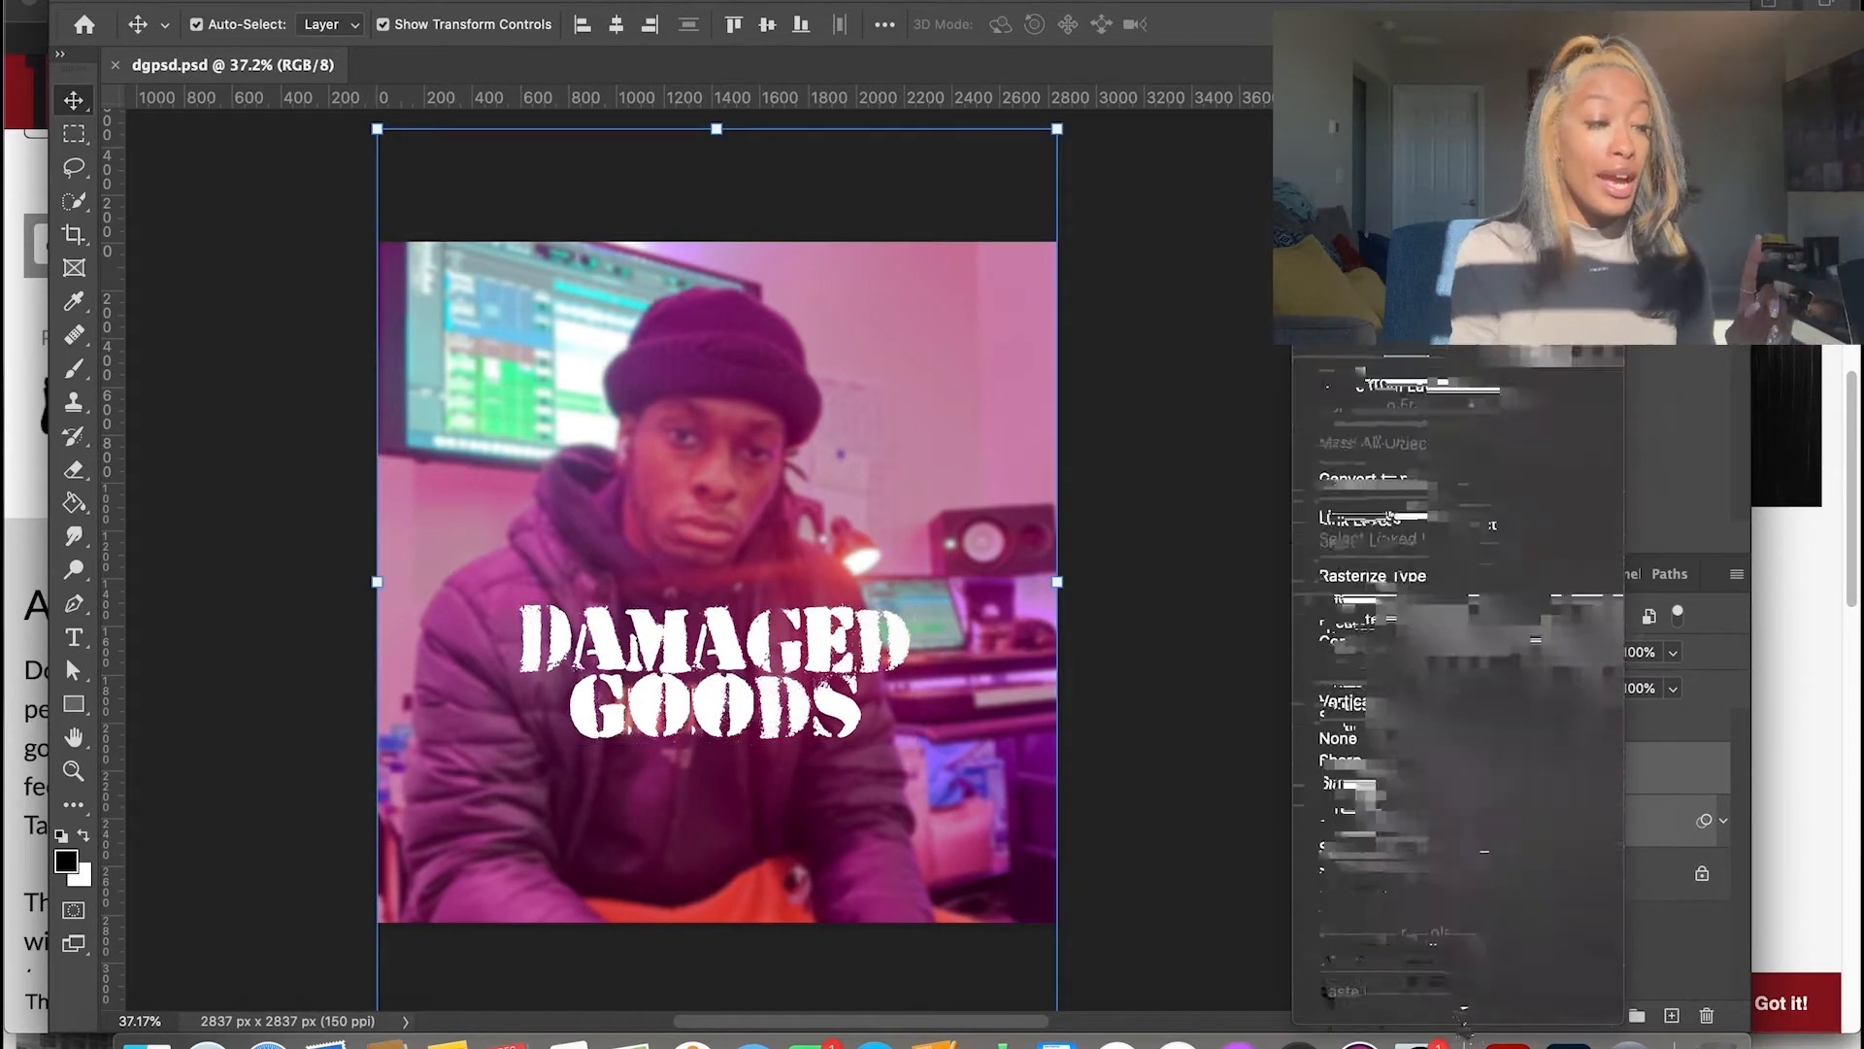
{"action": "left_click", "coordinate": [1662, 950]}
{"action": "left_click", "coordinate": [1403, 758]}
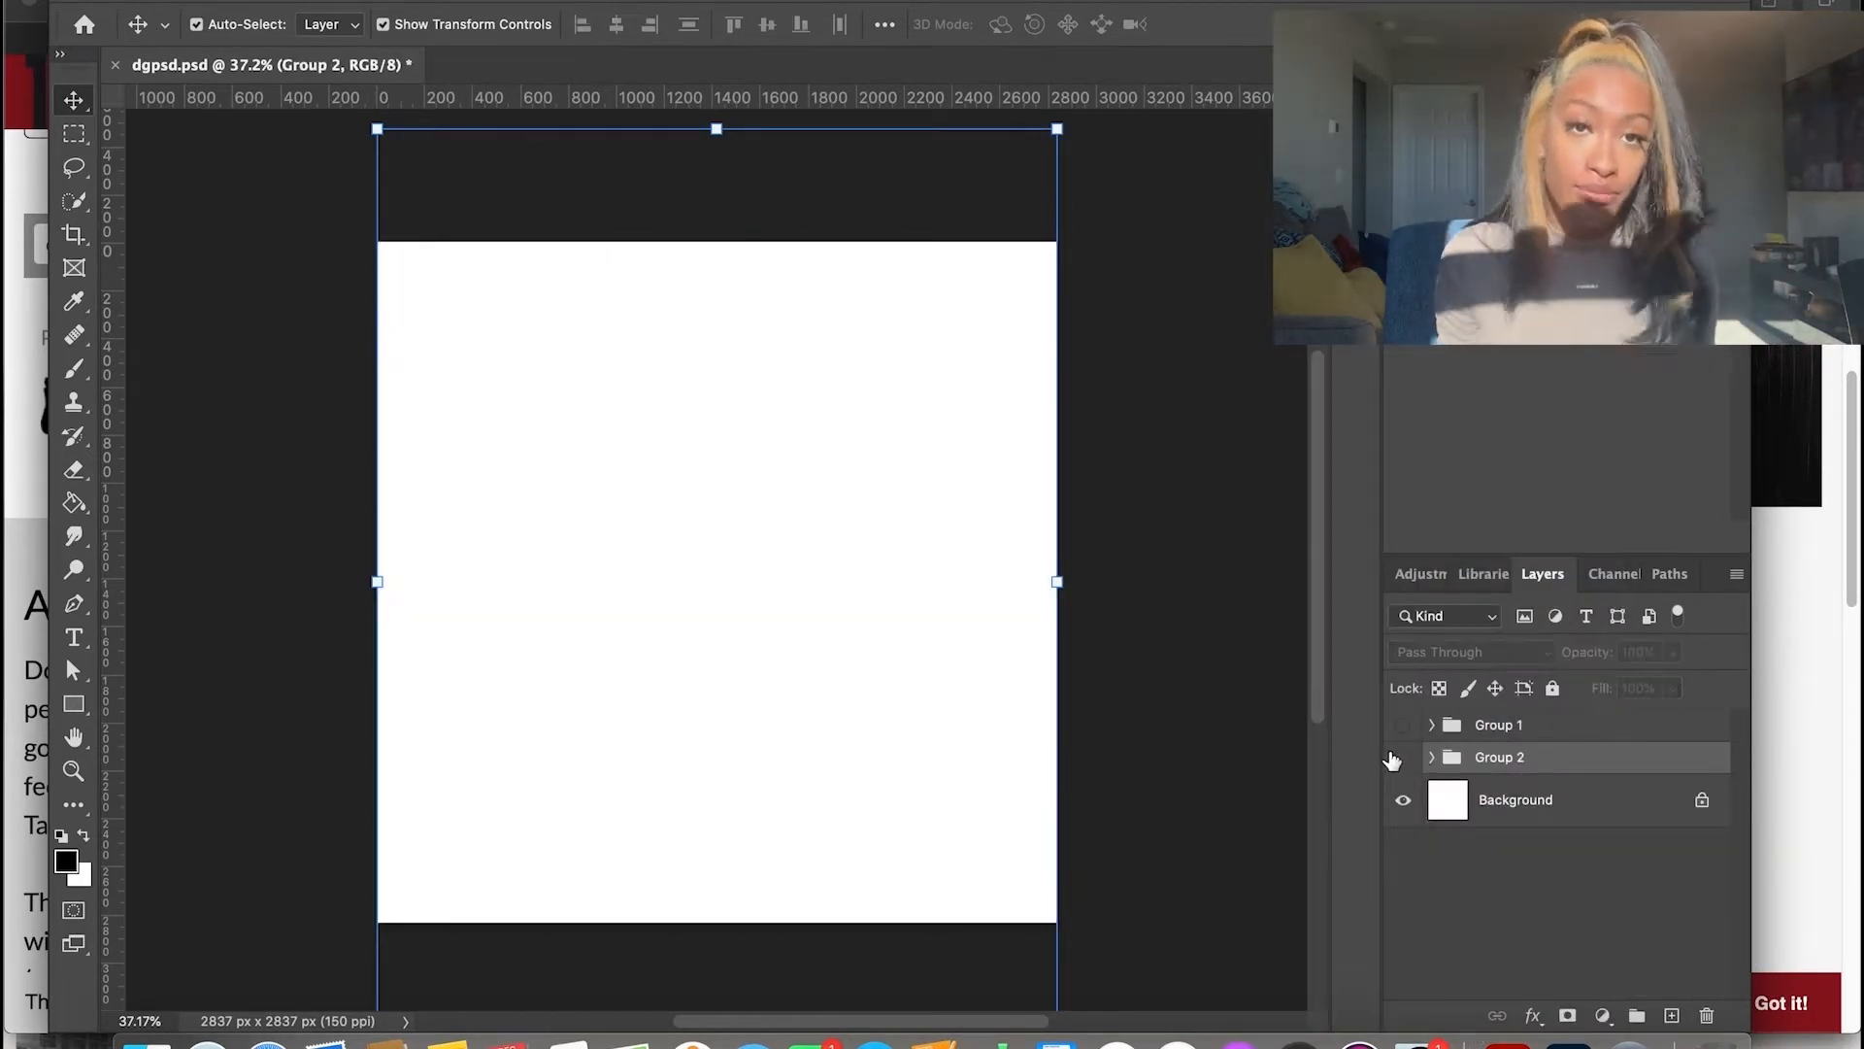
Copy the IMG_9514 2 photo layer inside Group 1, leaving the group collapsed and hidden
{"action": "left_click", "coordinate": [1400, 728]}
{"action": "left_click", "coordinate": [1431, 724]}
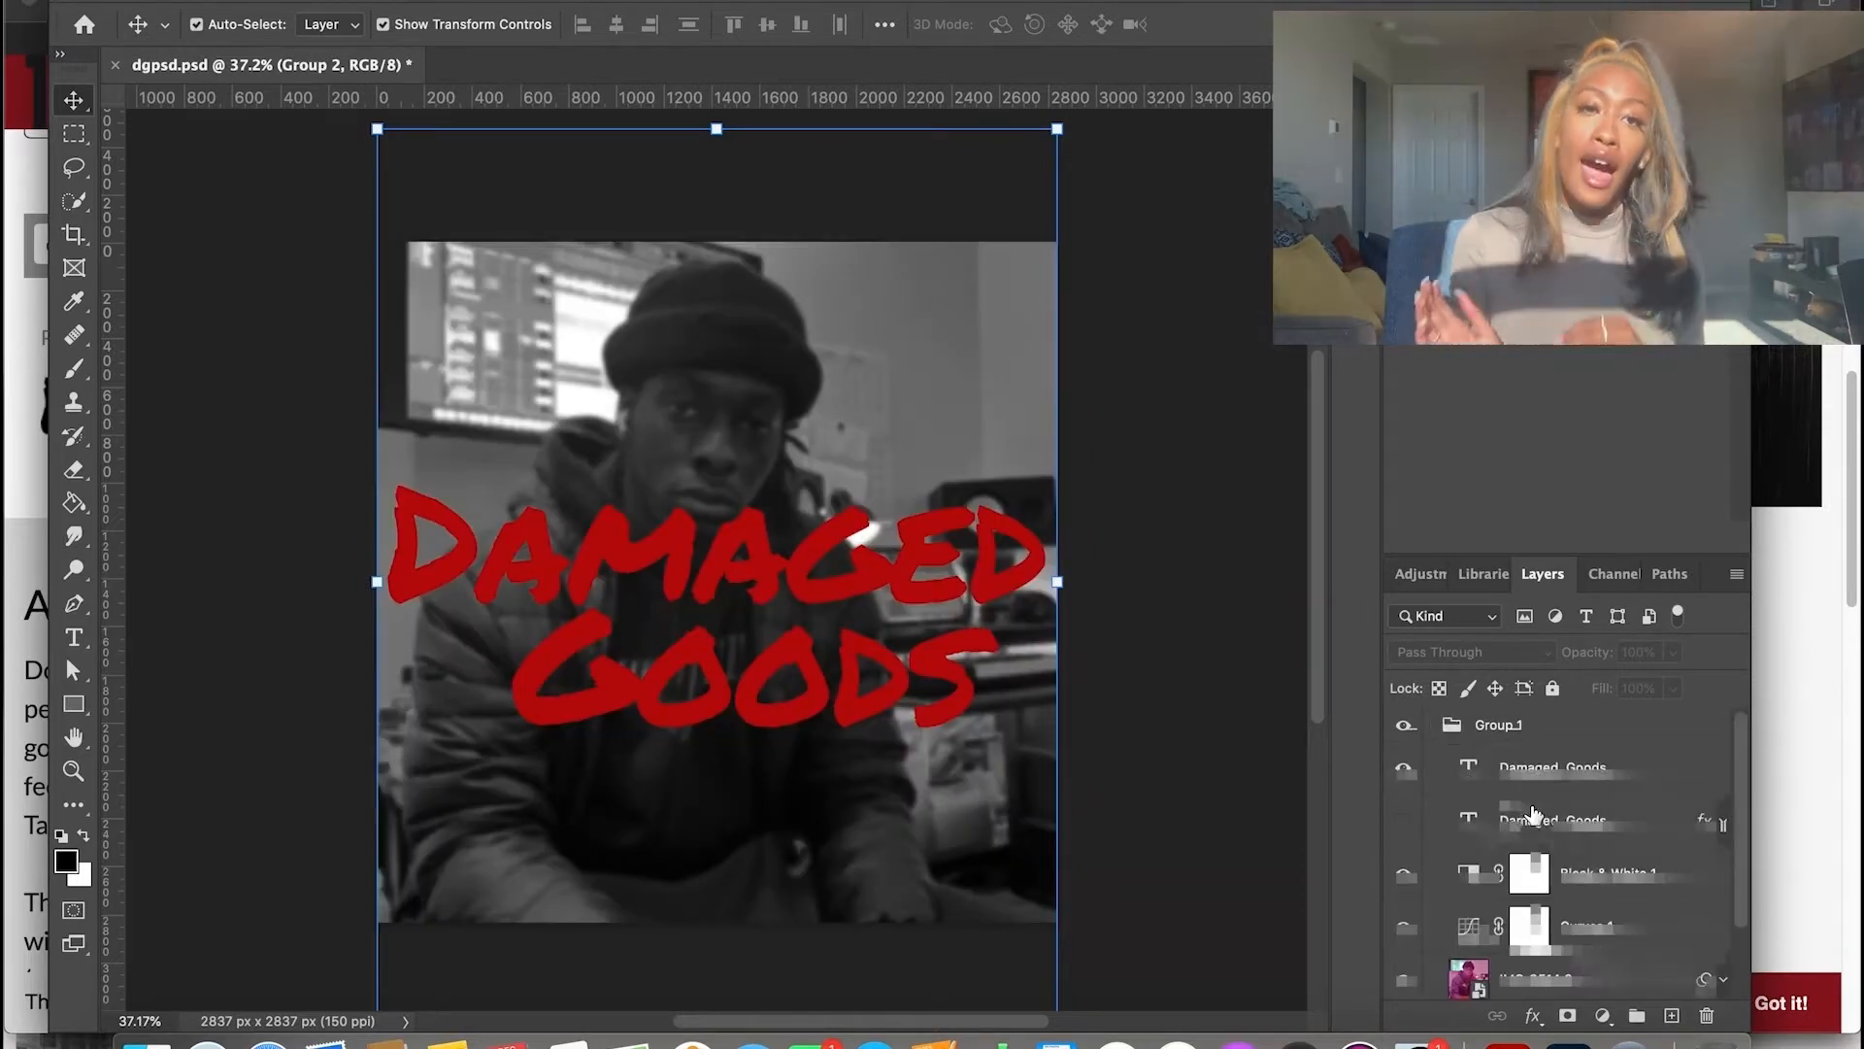
{"action": "left_click", "coordinate": [1631, 934]}
{"action": "scroll", "coordinate": [1620, 940], "scroll_direction": "up", "scroll_amount": 3}
{"action": "left_click", "coordinate": [1431, 724]}
{"action": "left_click", "coordinate": [1403, 724]}
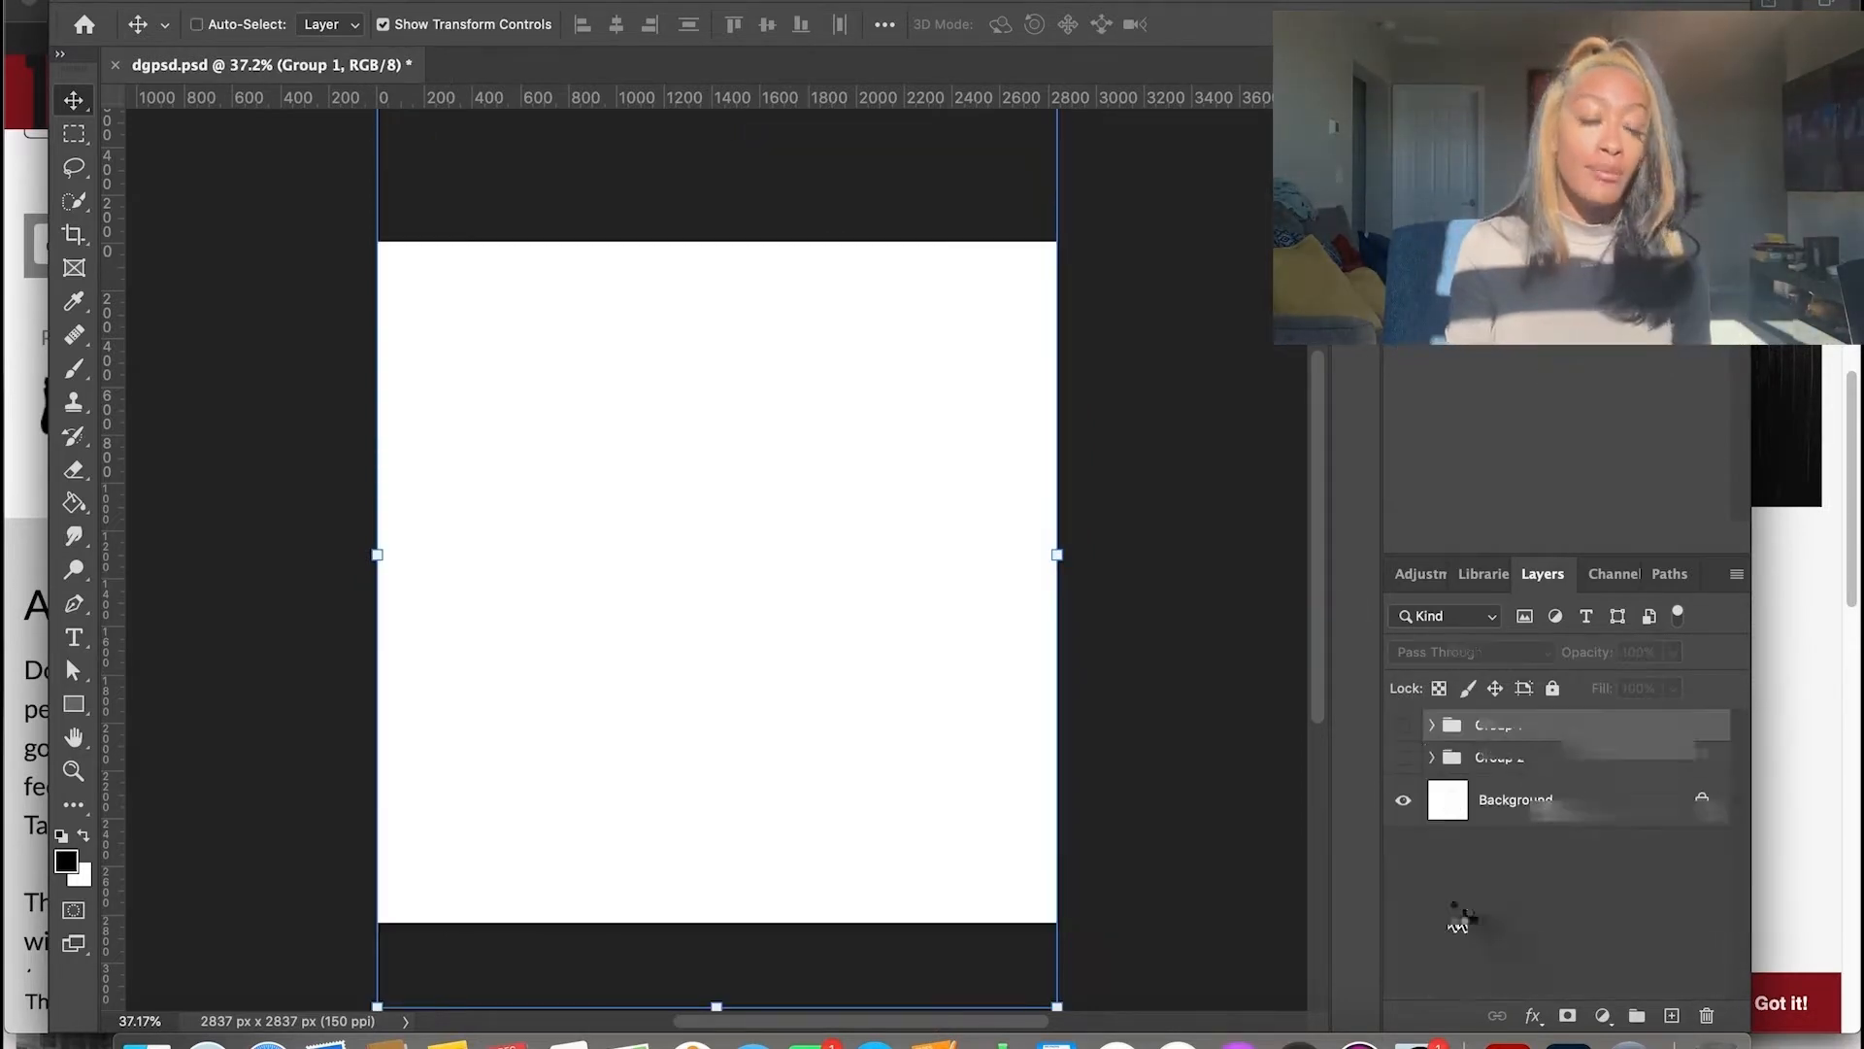
Paste the copied IMG_9514 2 photo above the groups and clear its smart filters
{"action": "key", "text": "super+v"}
{"action": "left_click", "coordinate": [1724, 735]}
{"action": "right_click", "coordinate": [1604, 785]}
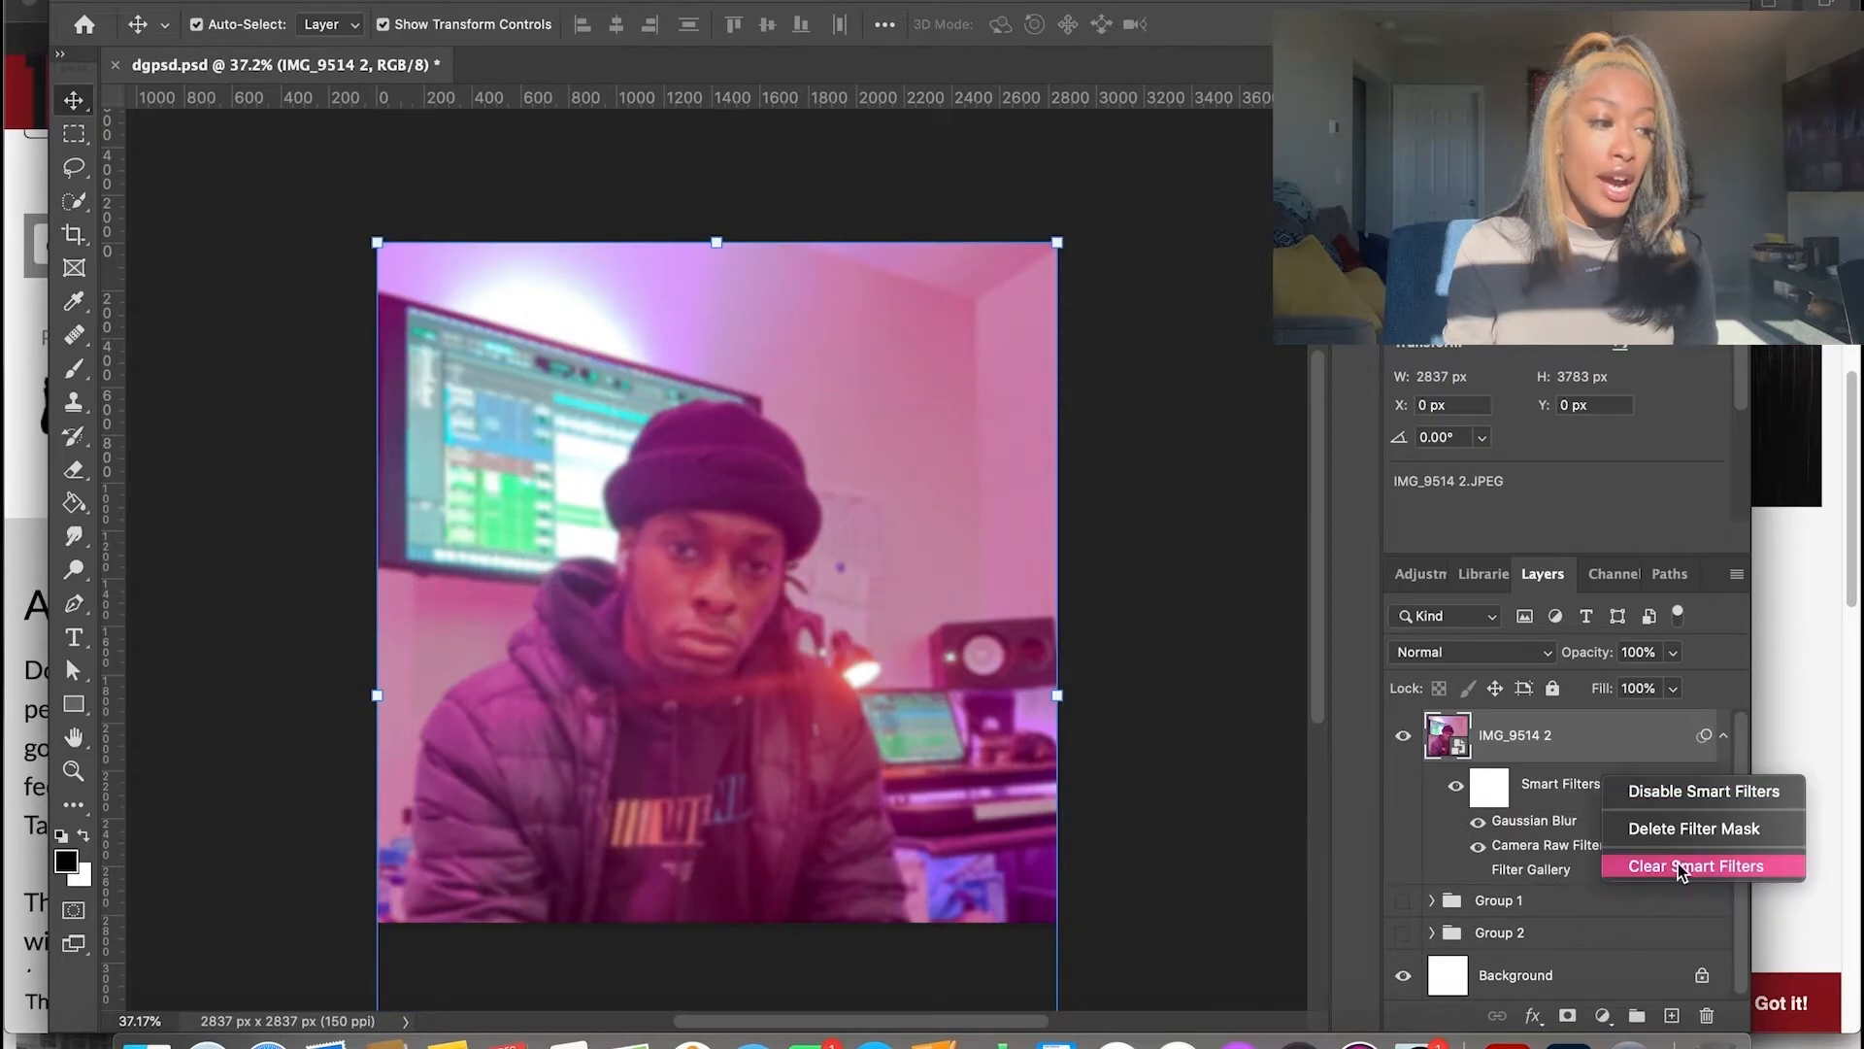
{"action": "left_click", "coordinate": [1685, 865]}
Shift the unfiltered photo up 532 px and reorder it to sit between Group 2 and the Background
{"action": "left_click_drag", "start_coordinate": [695, 636], "coordinate": [706, 512]}
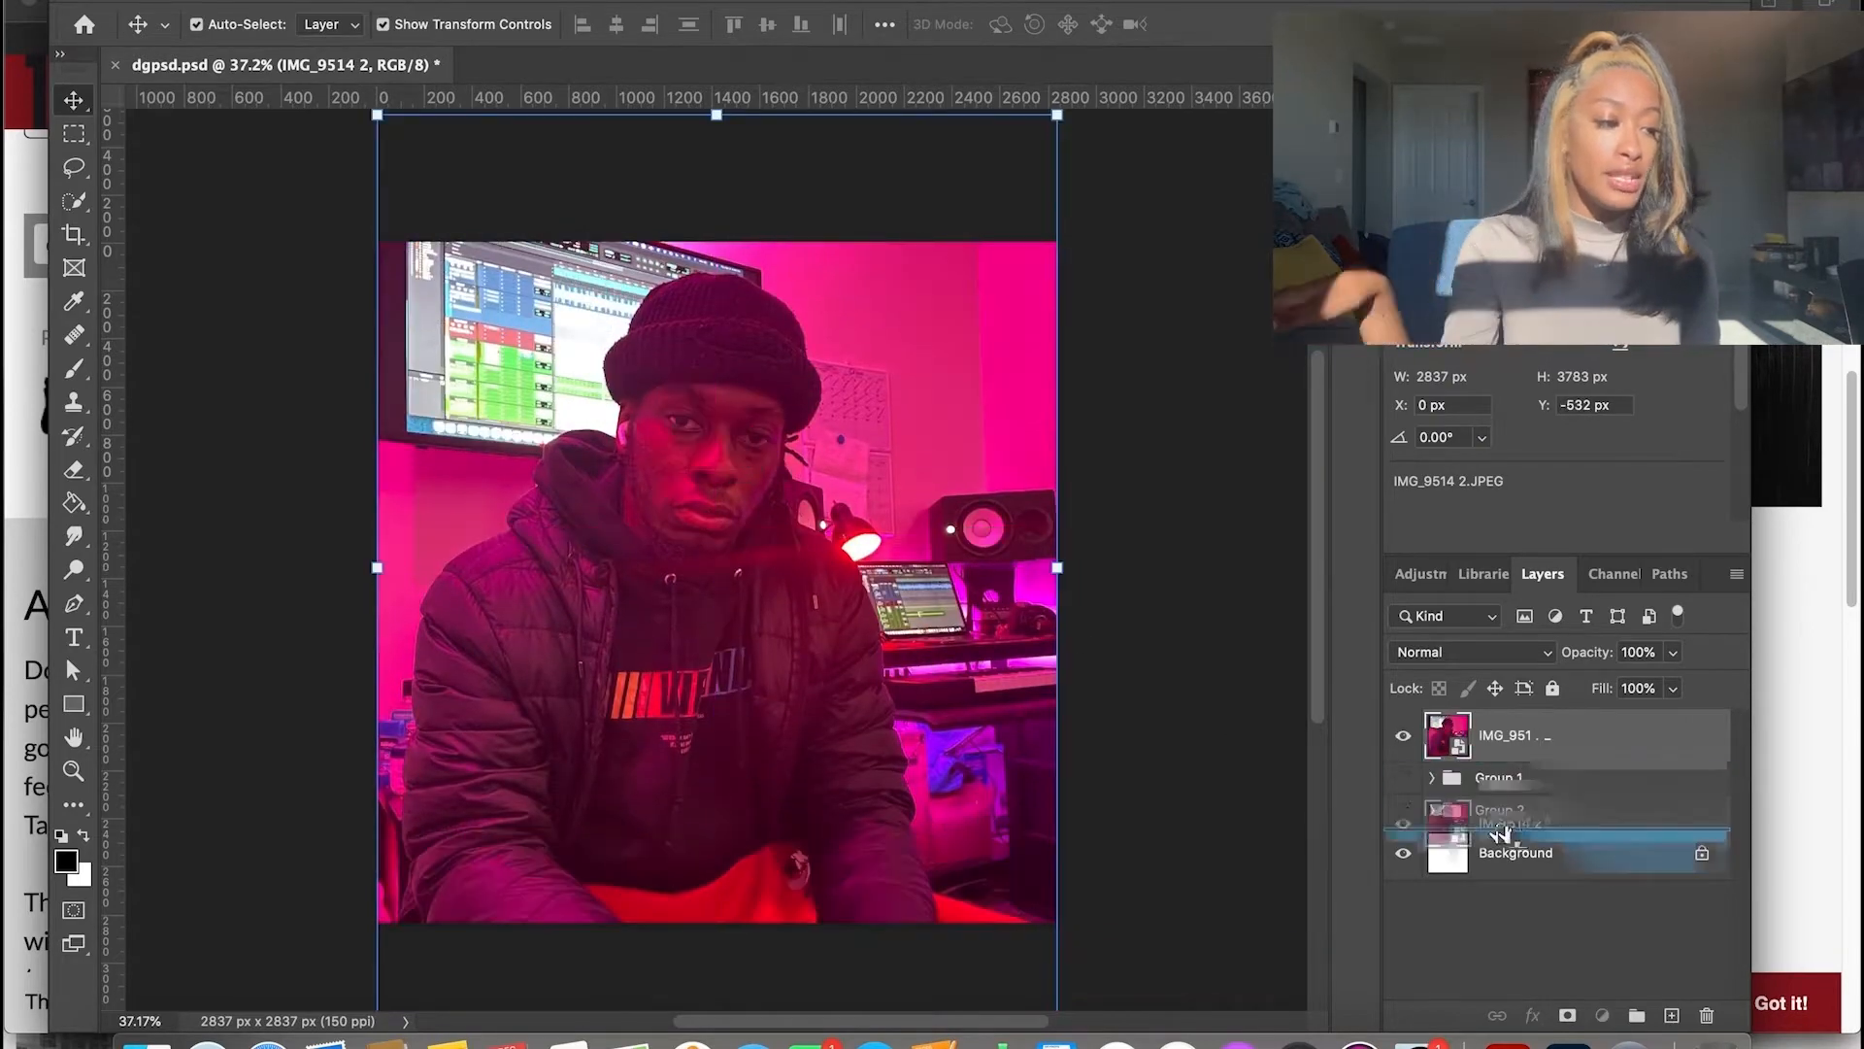
{"action": "left_click_drag", "start_coordinate": [1517, 826], "coordinate": [1517, 830]}
Show Group 2, tilt its title upward to the right, enlarge it to 216.94 pt and recentre it over the chest
{"action": "left_click", "coordinate": [1403, 756]}
{"action": "left_click_drag", "start_coordinate": [920, 584], "coordinate": [858, 542]}
{"action": "left_click_drag", "start_coordinate": [525, 776], "coordinate": [488, 784]}
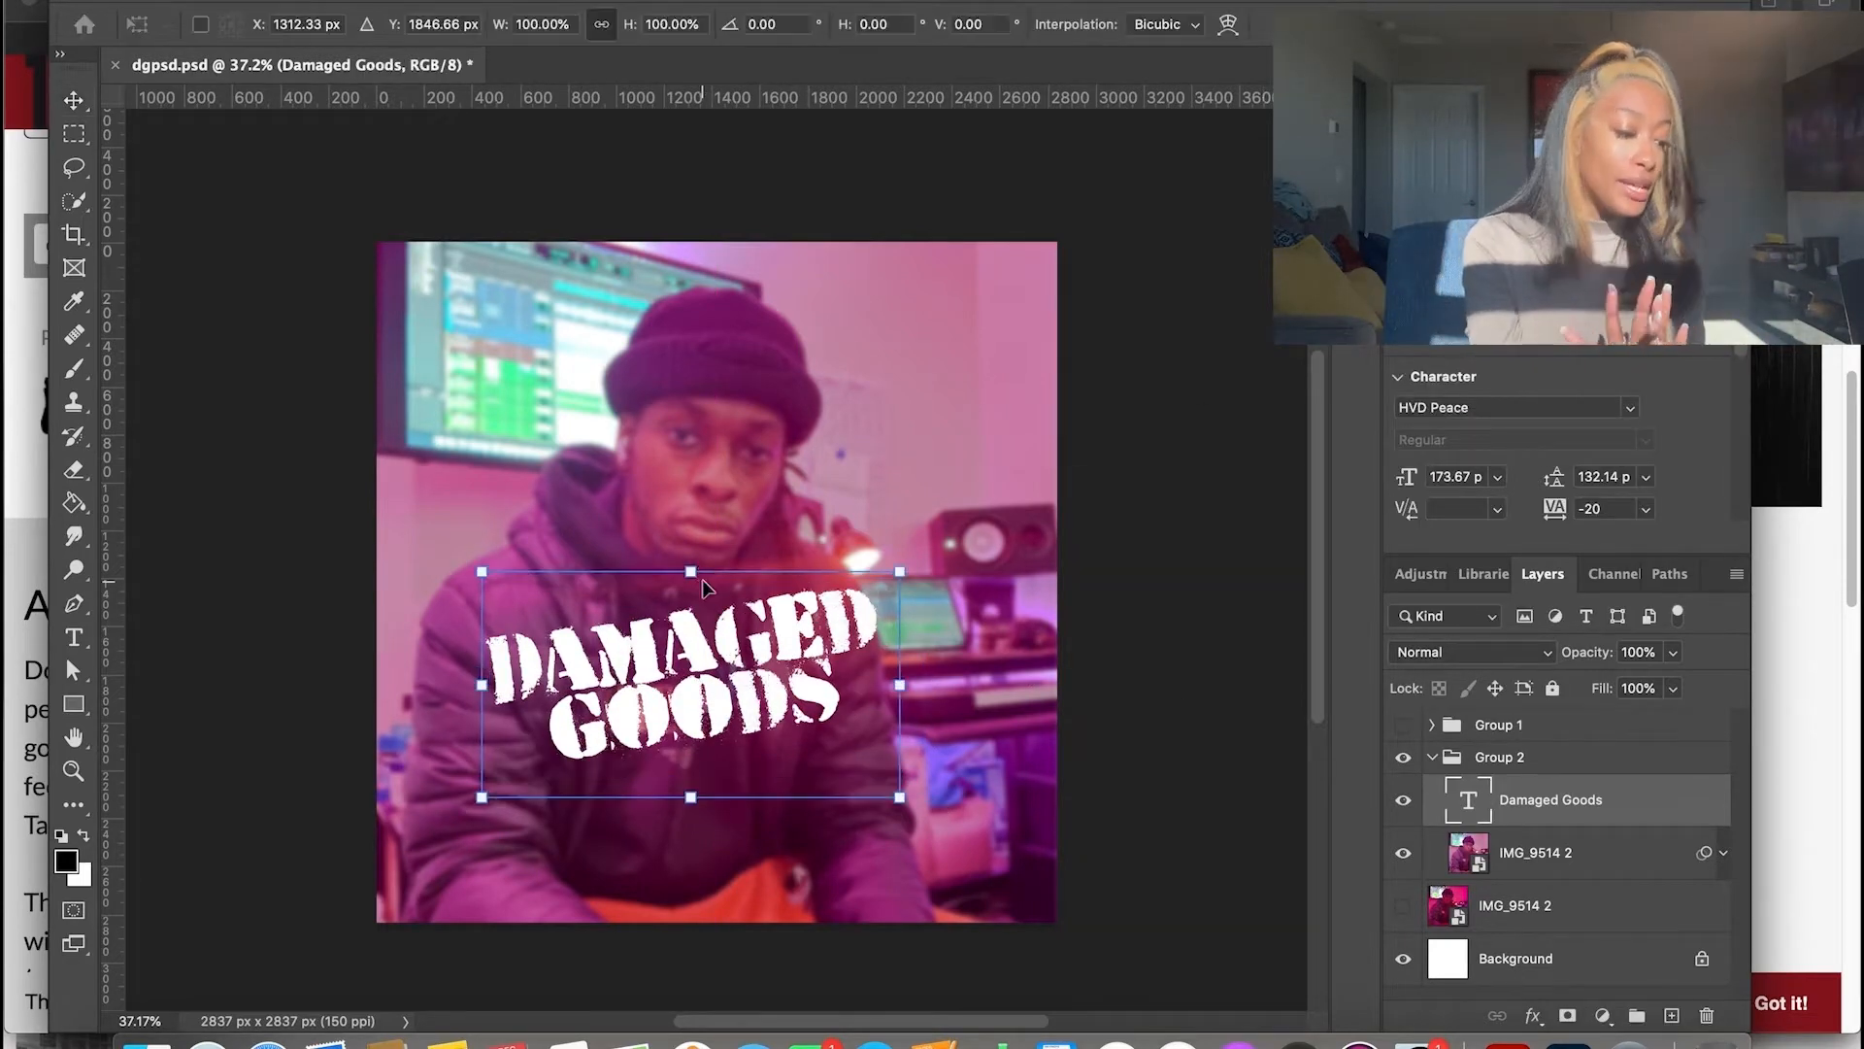
{"action": "left_click_drag", "start_coordinate": [697, 565], "coordinate": [701, 511]}
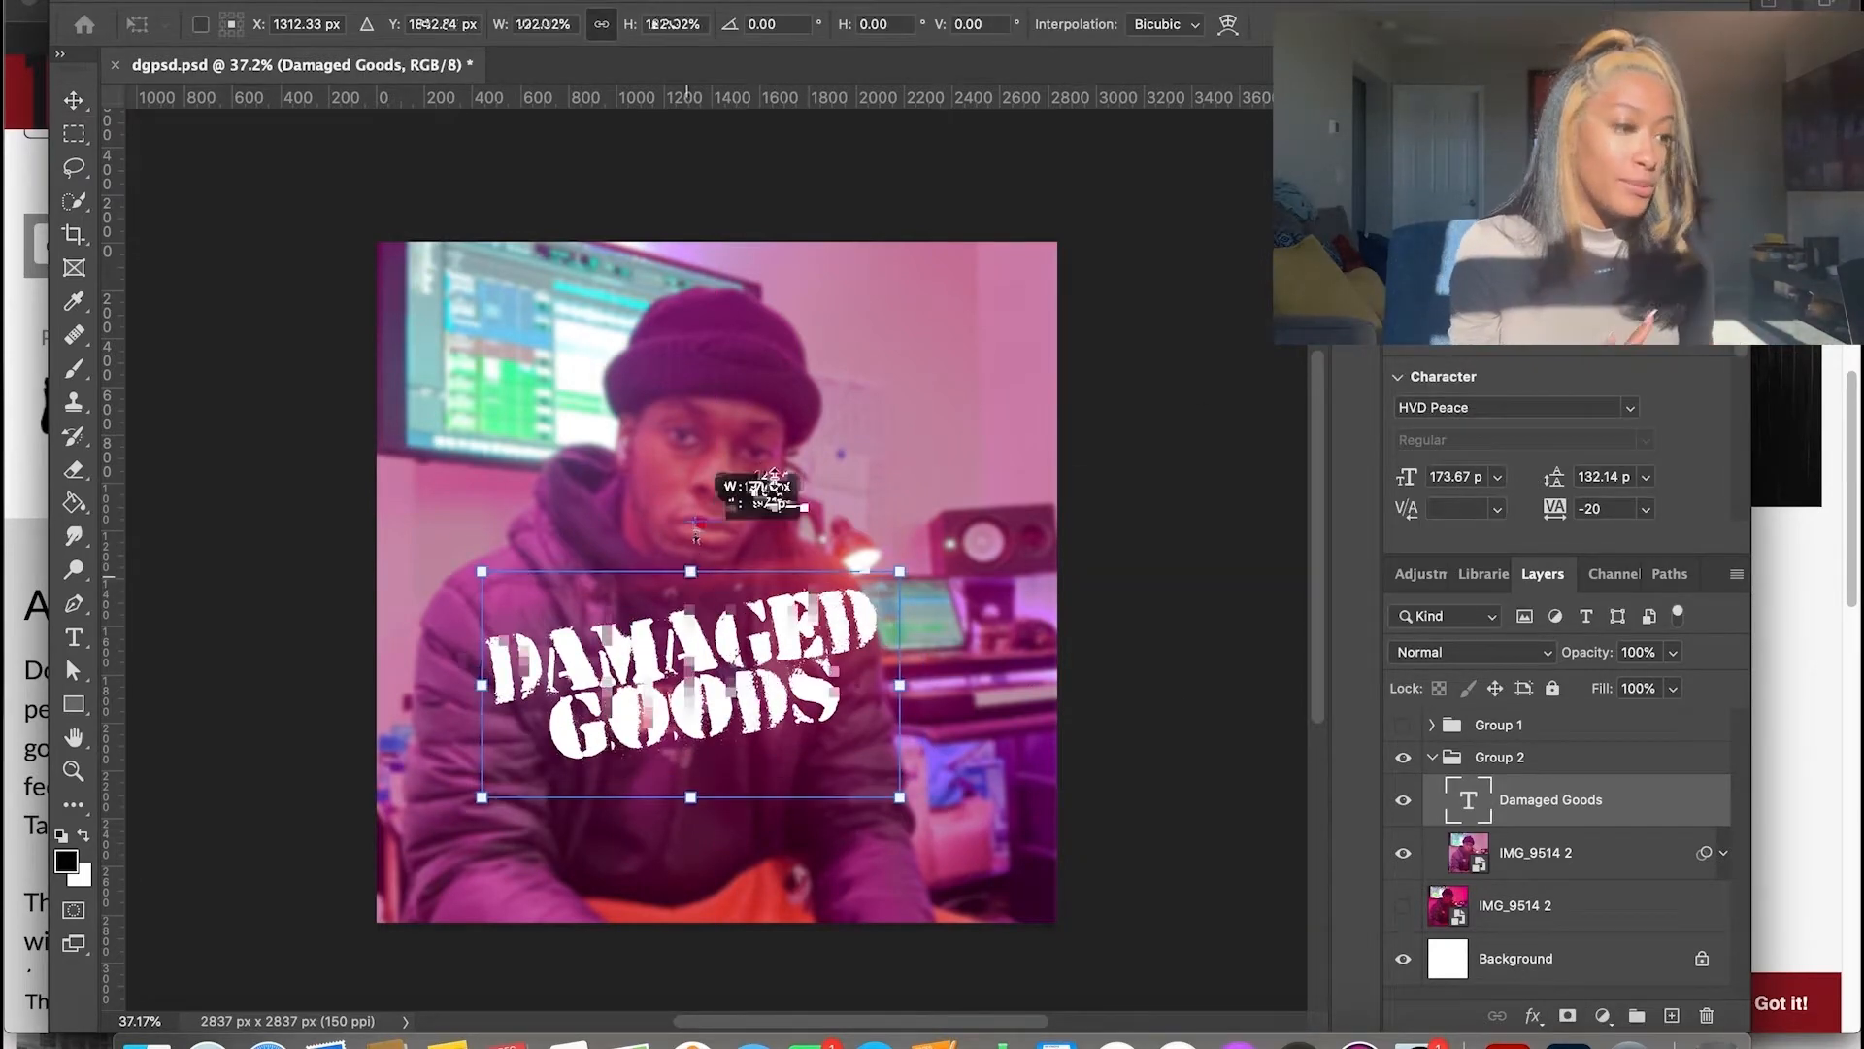
{"action": "left_click", "coordinate": [789, 808]}
{"action": "left_click_drag", "start_coordinate": [749, 621], "coordinate": [777, 682]}
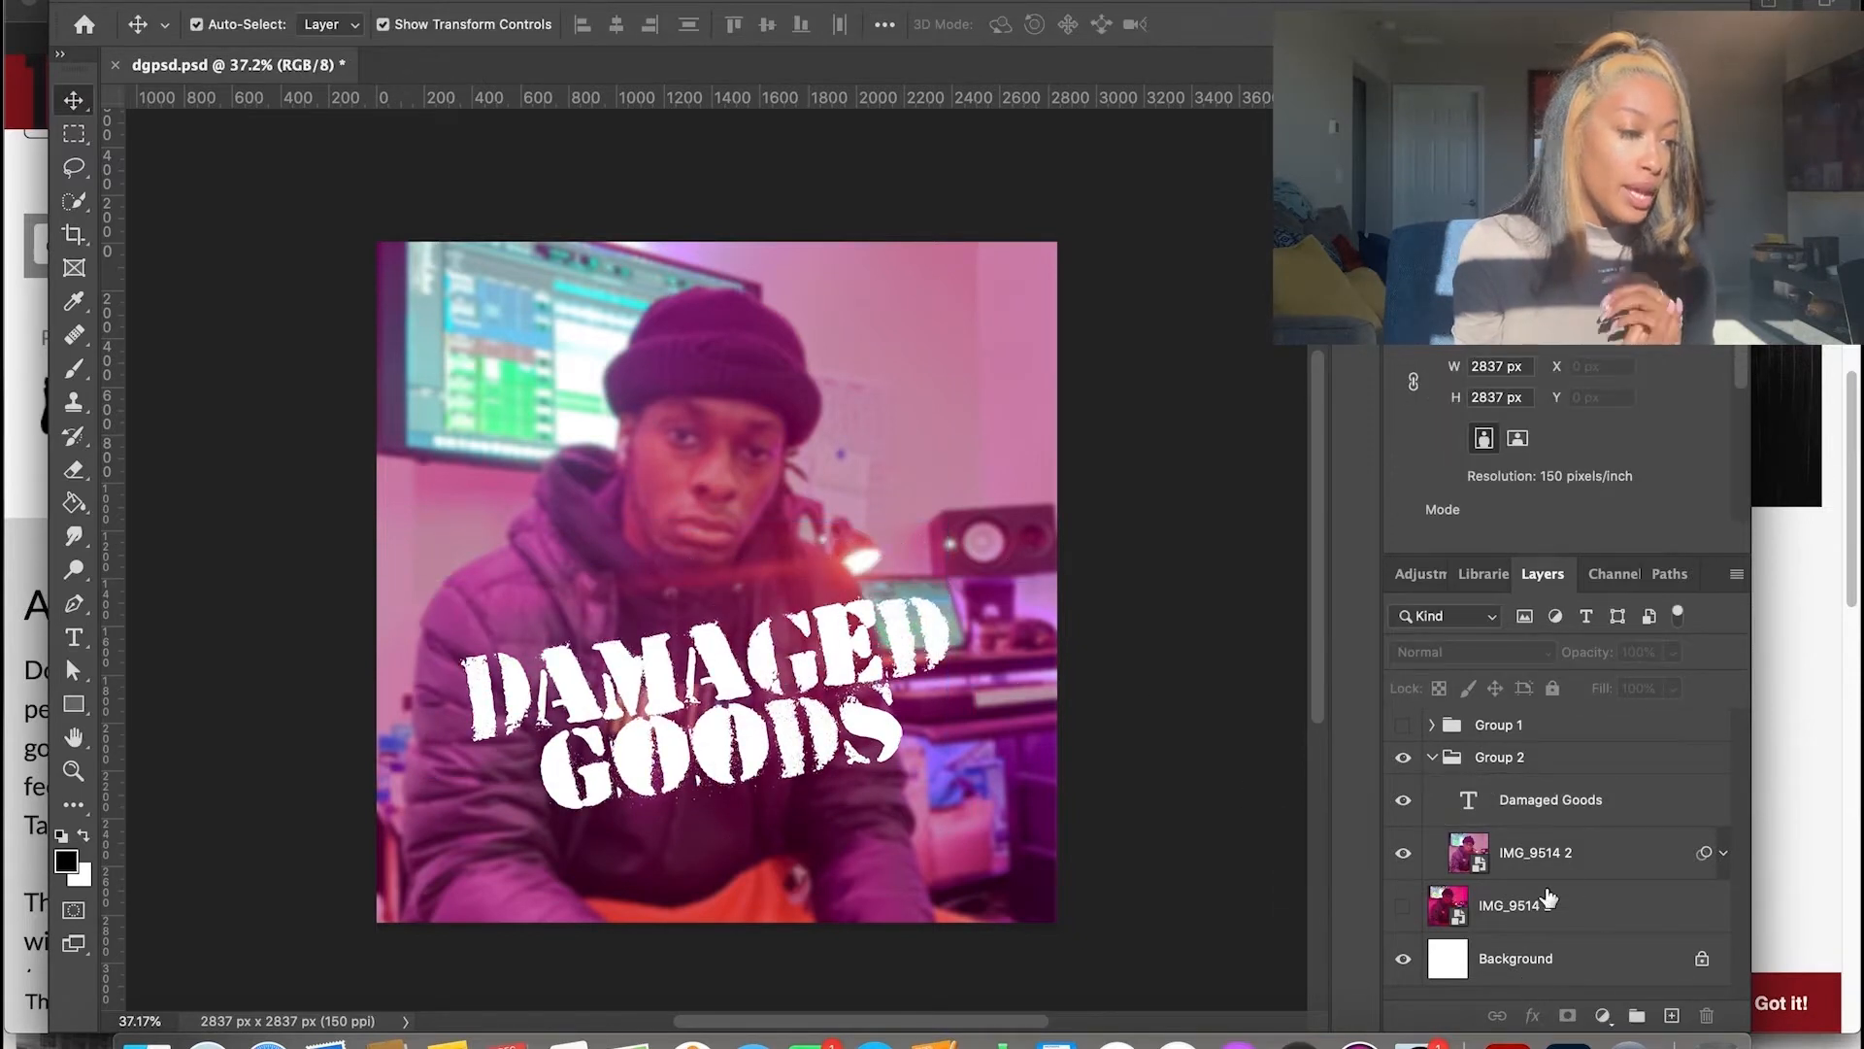
Reduce the Gaussian Blur smart filter on Group 2's photo and add a Black & White adjustment above it
{"action": "scroll", "coordinate": [1626, 900], "scroll_direction": "down", "scroll_amount": 1}
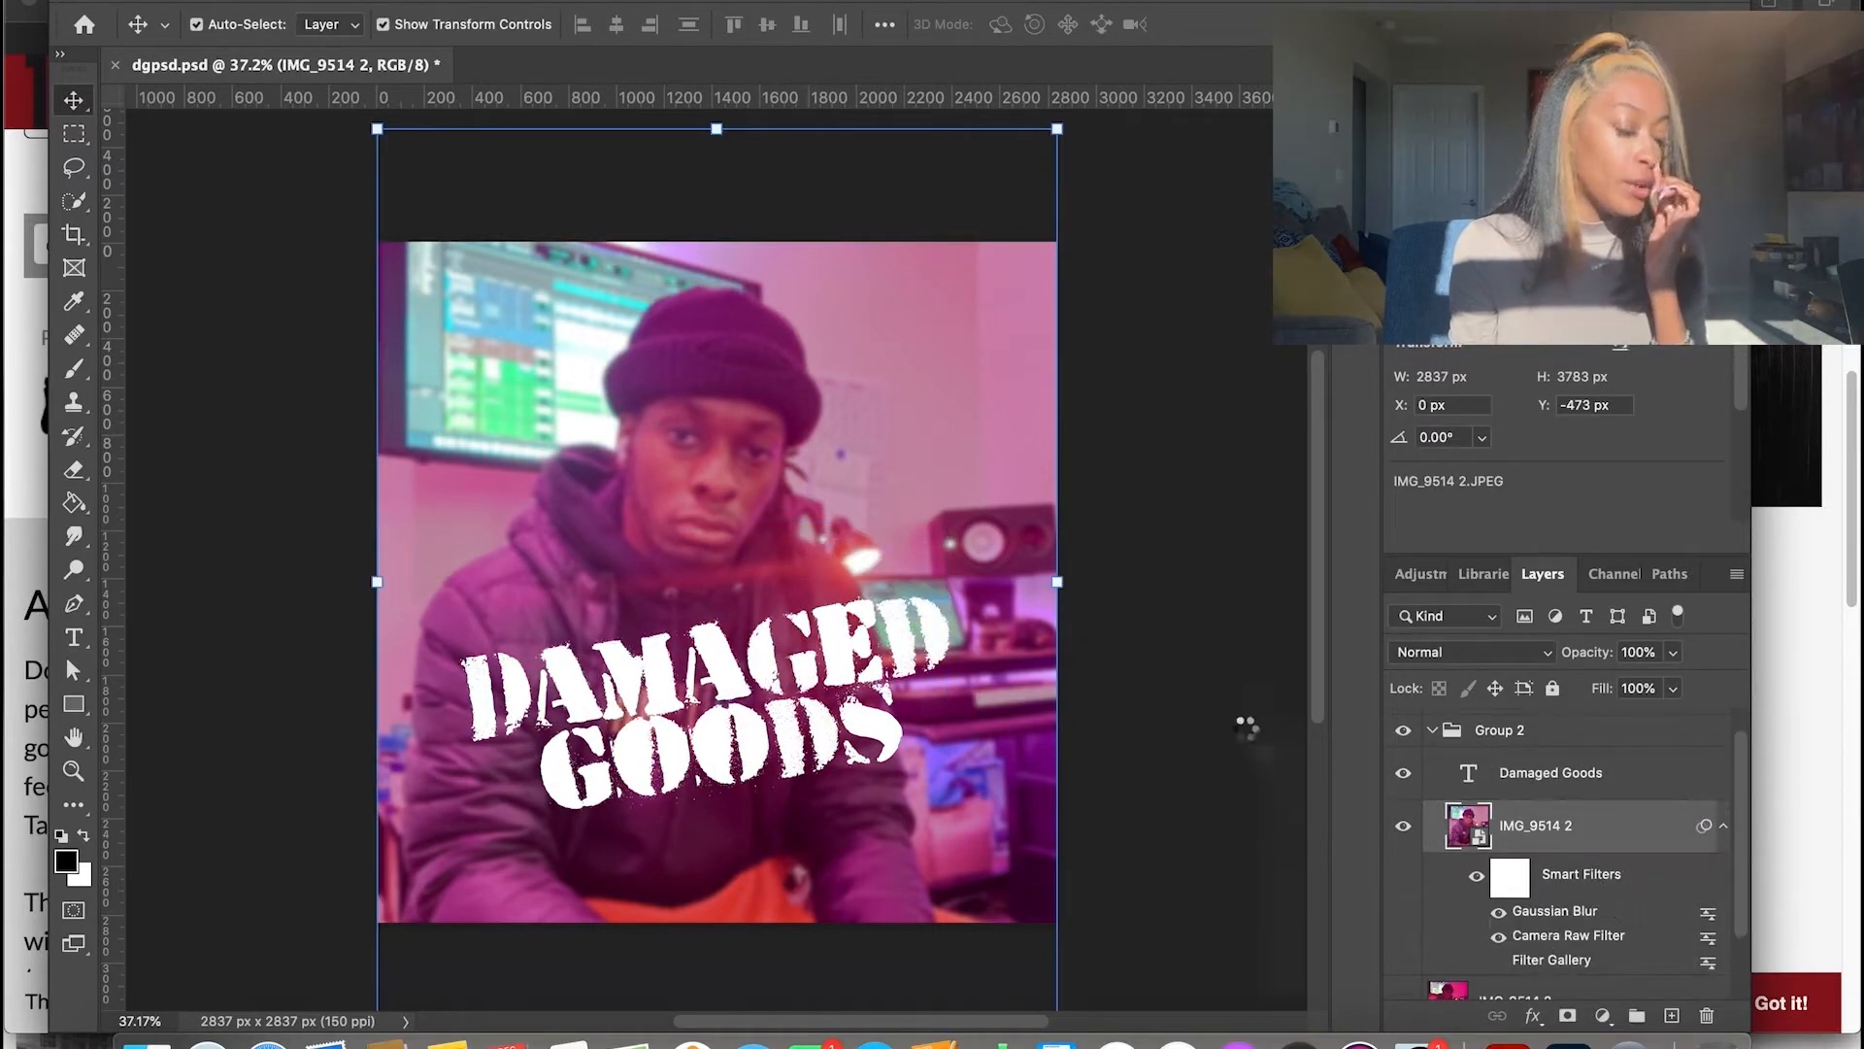
{"action": "left_click_drag", "start_coordinate": [1270, 561], "coordinate": [1249, 560]}
{"action": "left_click", "coordinate": [1523, 218]}
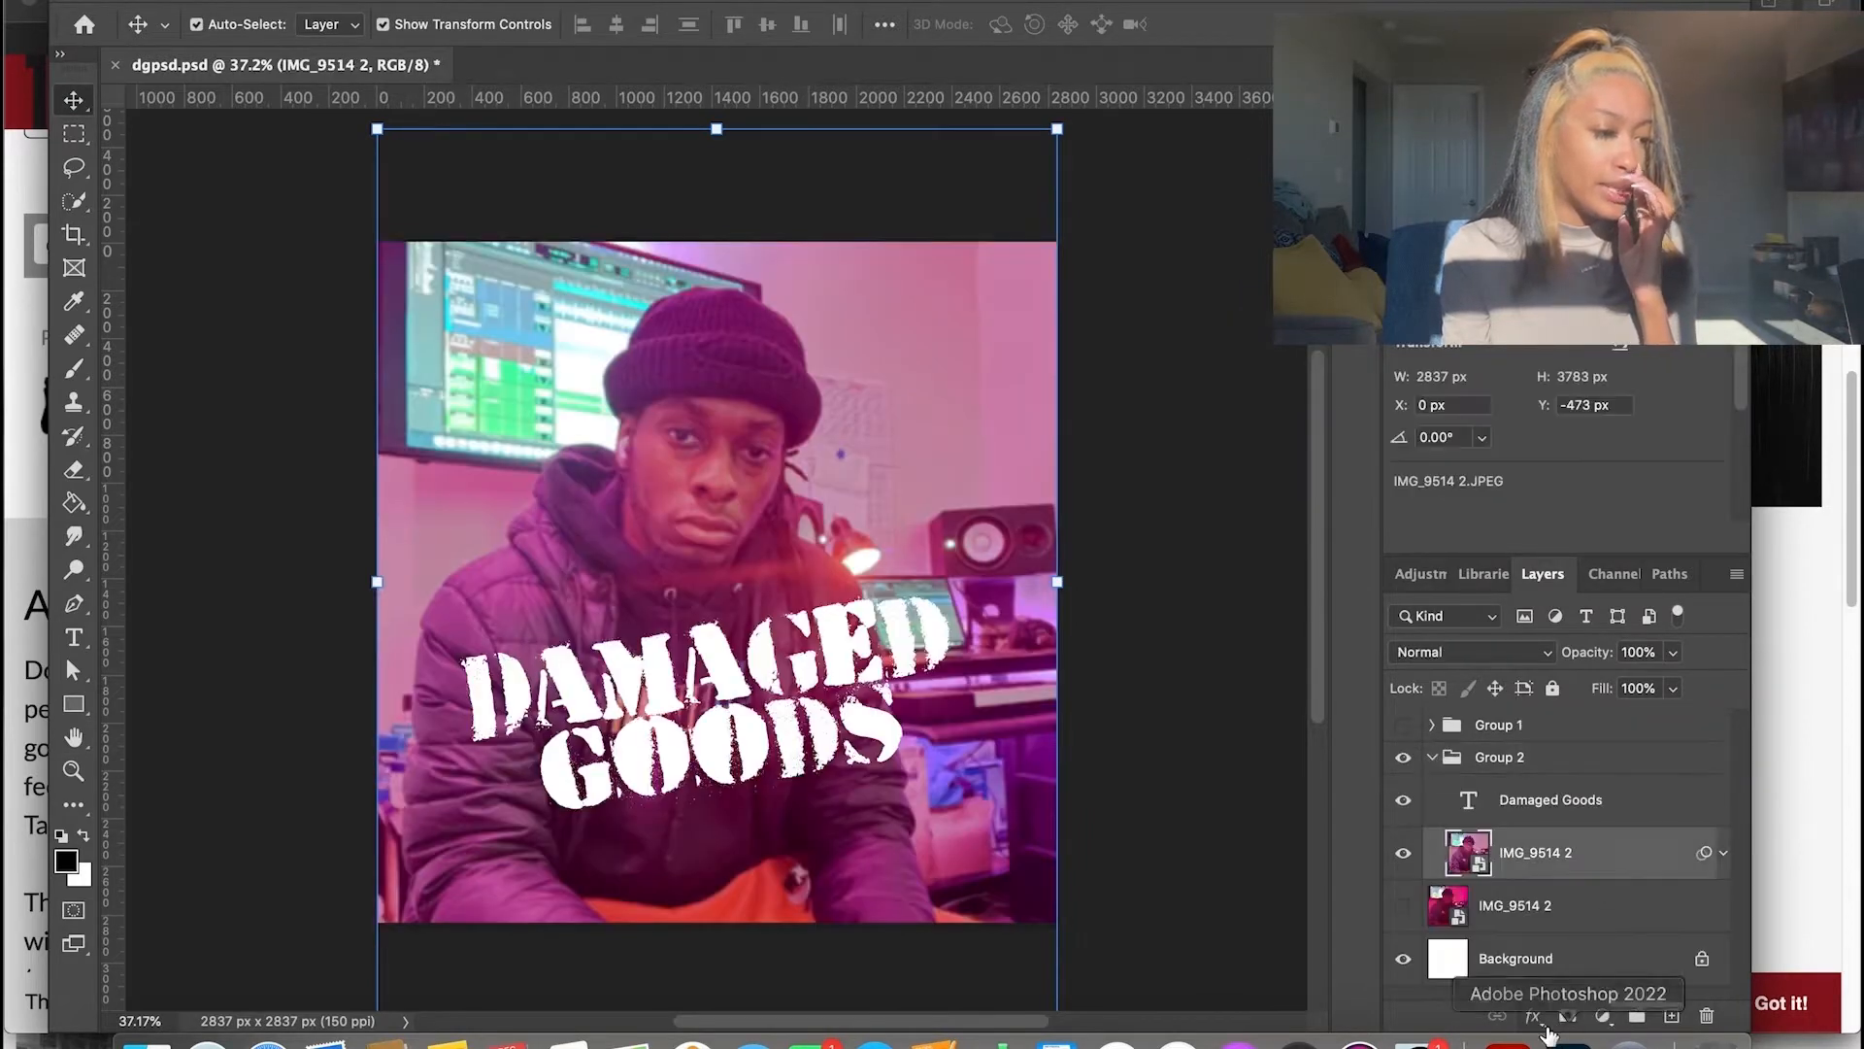
{"action": "left_click", "coordinate": [1604, 1016]}
{"action": "left_click", "coordinate": [1641, 770]}
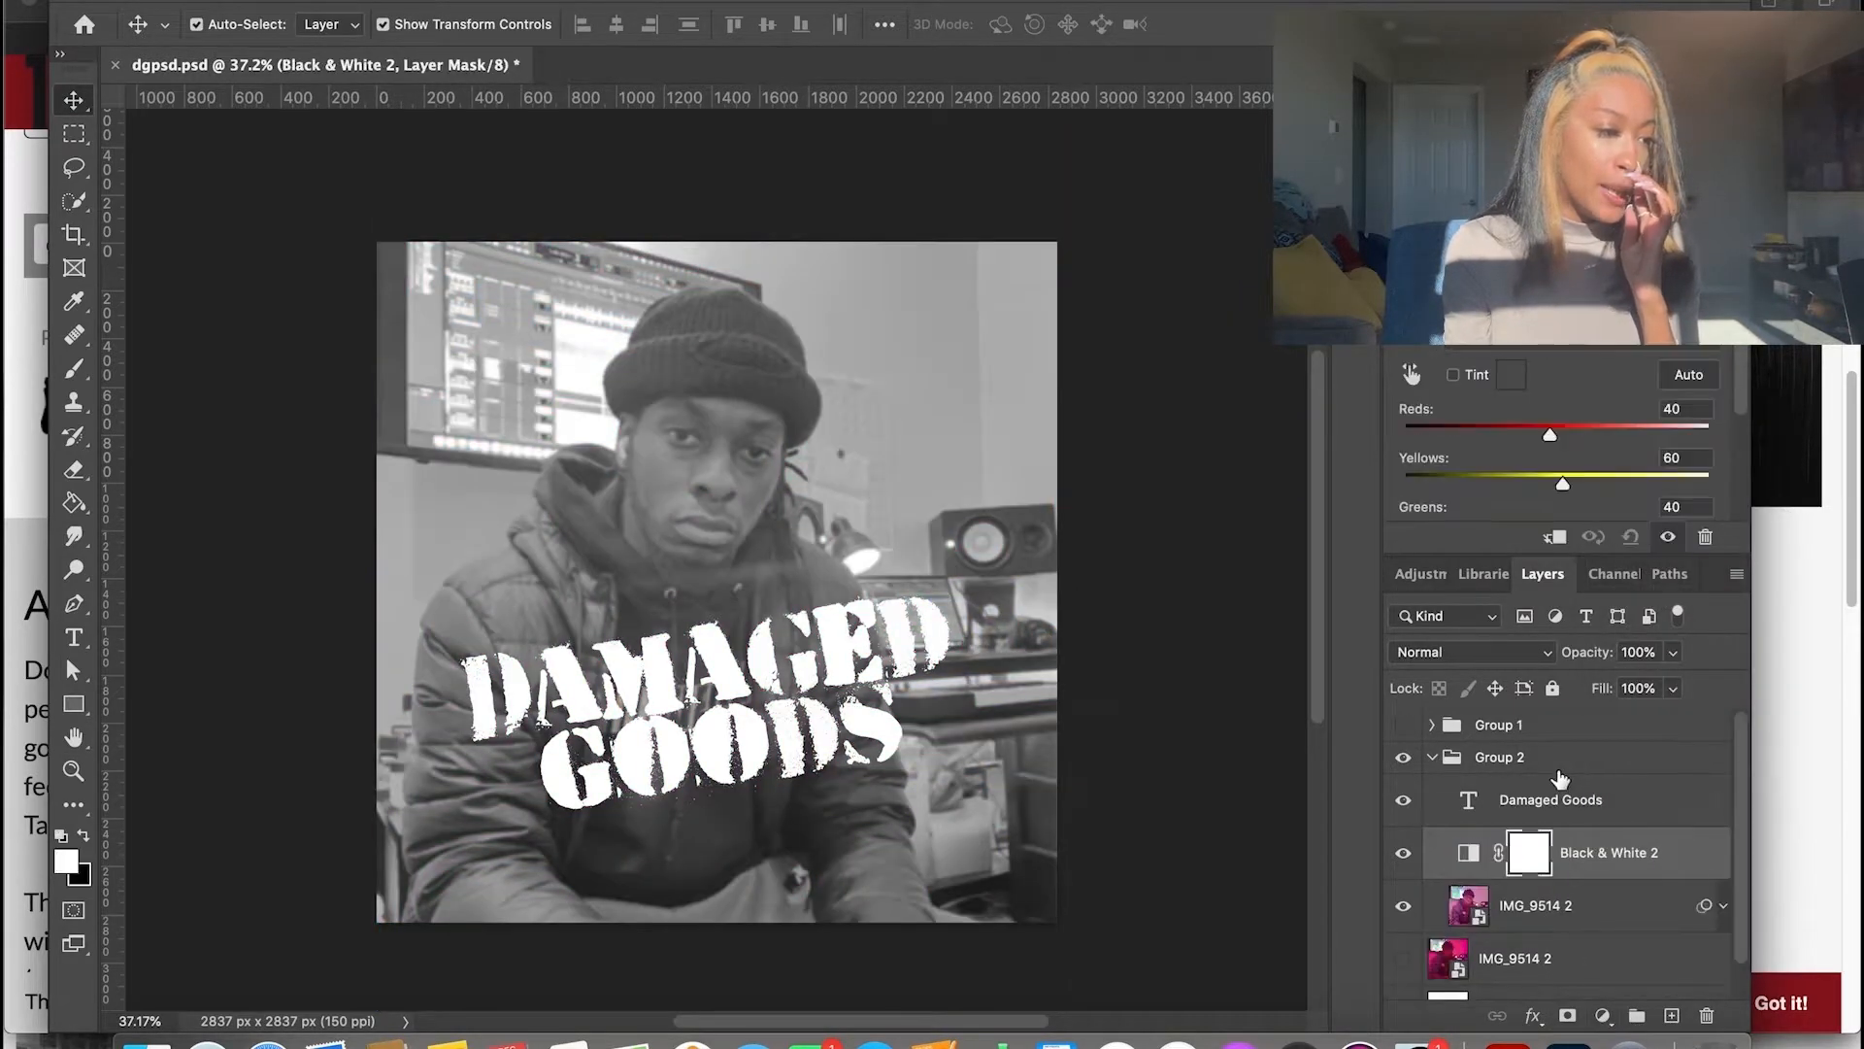
{"action": "left_click", "coordinate": [1554, 905]}
{"action": "left_click", "coordinate": [1604, 1015]}
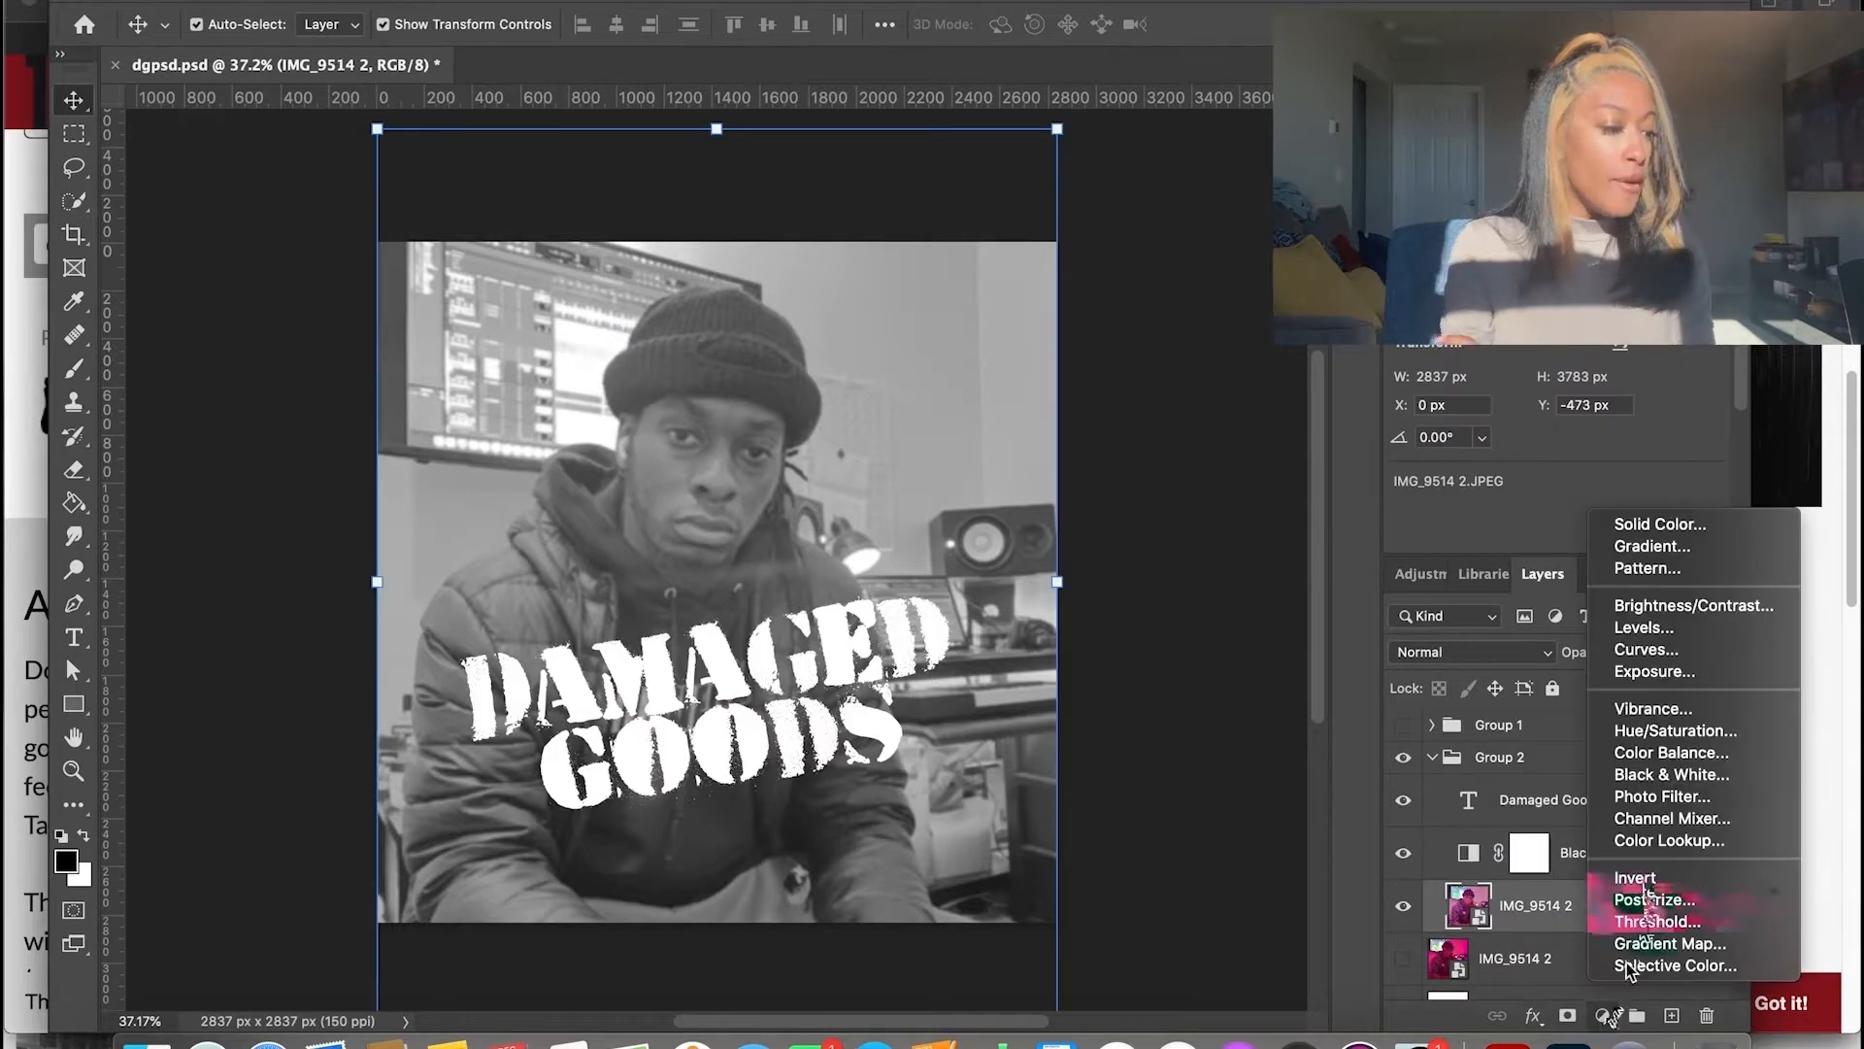
{"action": "left_click", "coordinate": [1639, 878]}
{"action": "key", "text": "super+z"}
Add a Curves adjustment above Black & White 2 and shape it to deepen the shadows and brighten the highlights
{"action": "left_click", "coordinate": [1603, 1017]}
{"action": "left_click", "coordinate": [1677, 652]}
{"action": "left_click_drag", "start_coordinate": [1505, 414], "coordinate": [1589, 446]}
{"action": "scroll", "coordinate": [1586, 441], "scroll_direction": "up", "scroll_amount": 3}
{"action": "scroll", "coordinate": [1602, 388], "scroll_direction": "up", "scroll_amount": 2}
{"action": "left_click_drag", "start_coordinate": [1664, 383], "coordinate": [1615, 391]}
{"action": "left_click_drag", "start_coordinate": [1517, 486], "coordinate": [1544, 482]}
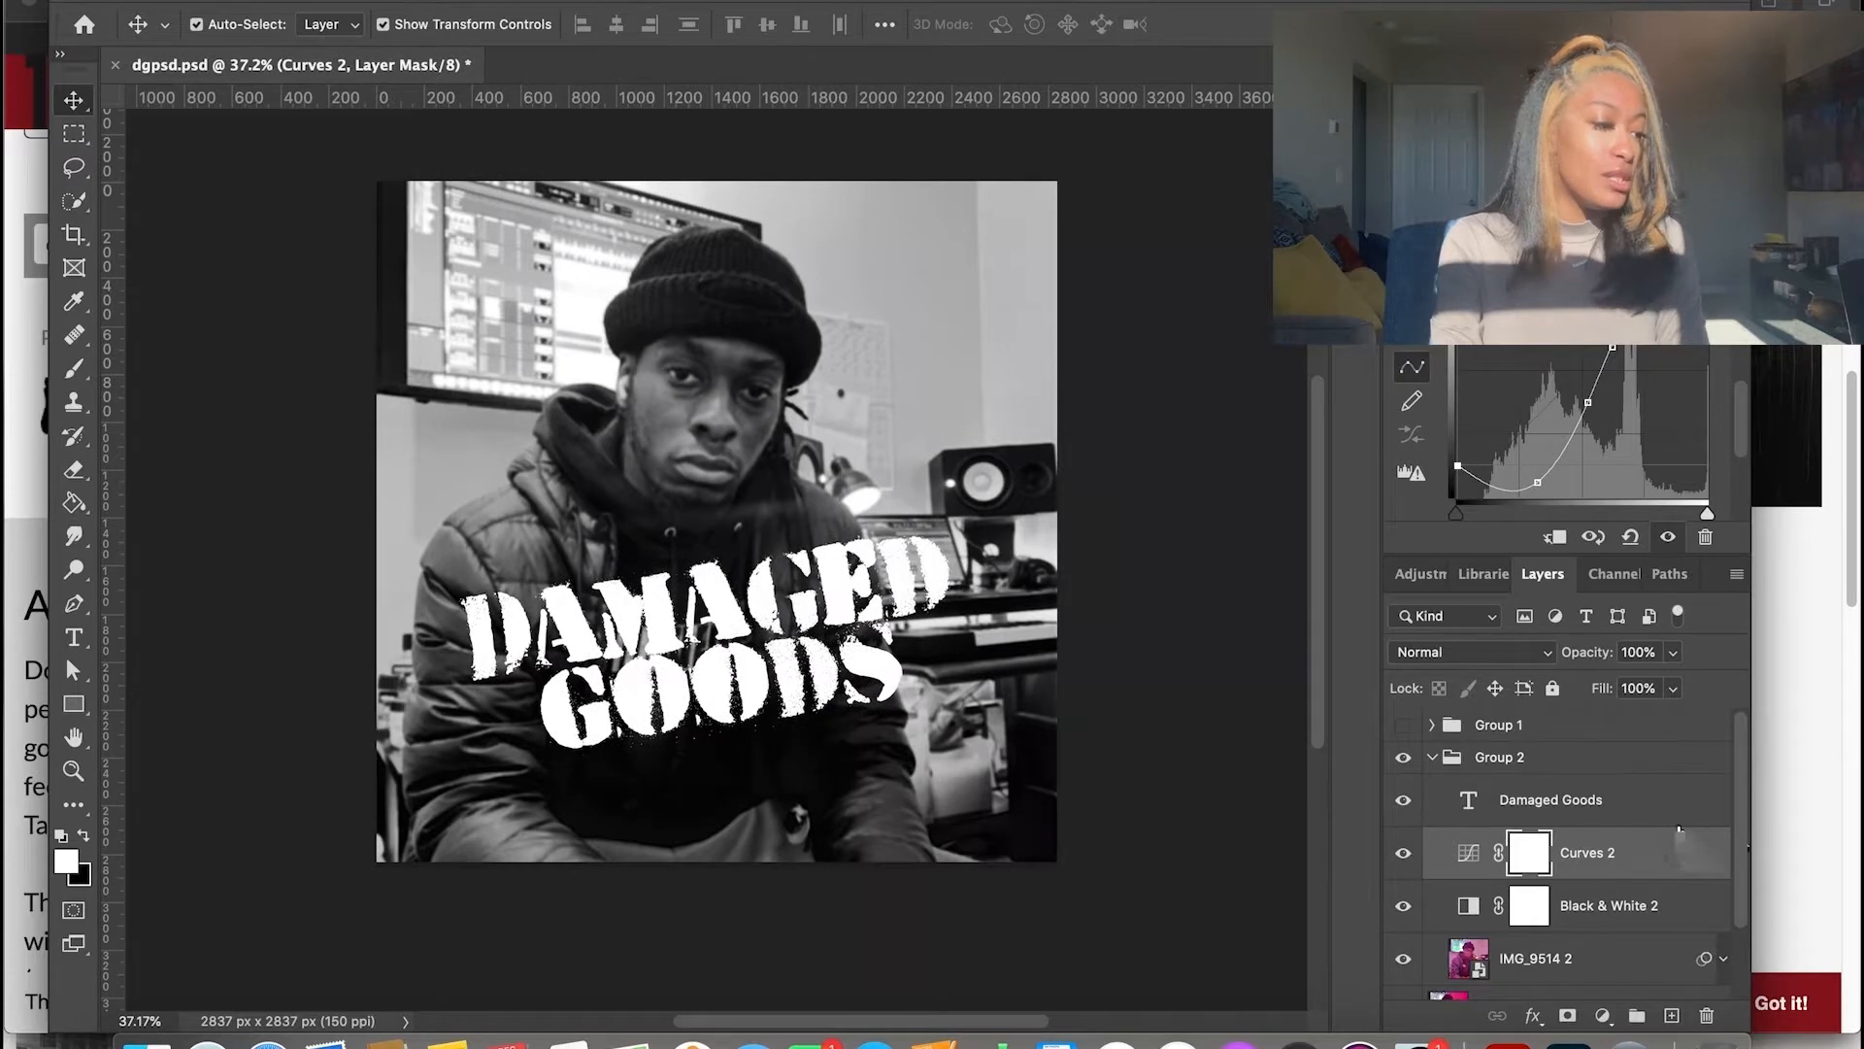
{"action": "left_click", "coordinate": [1658, 823]}
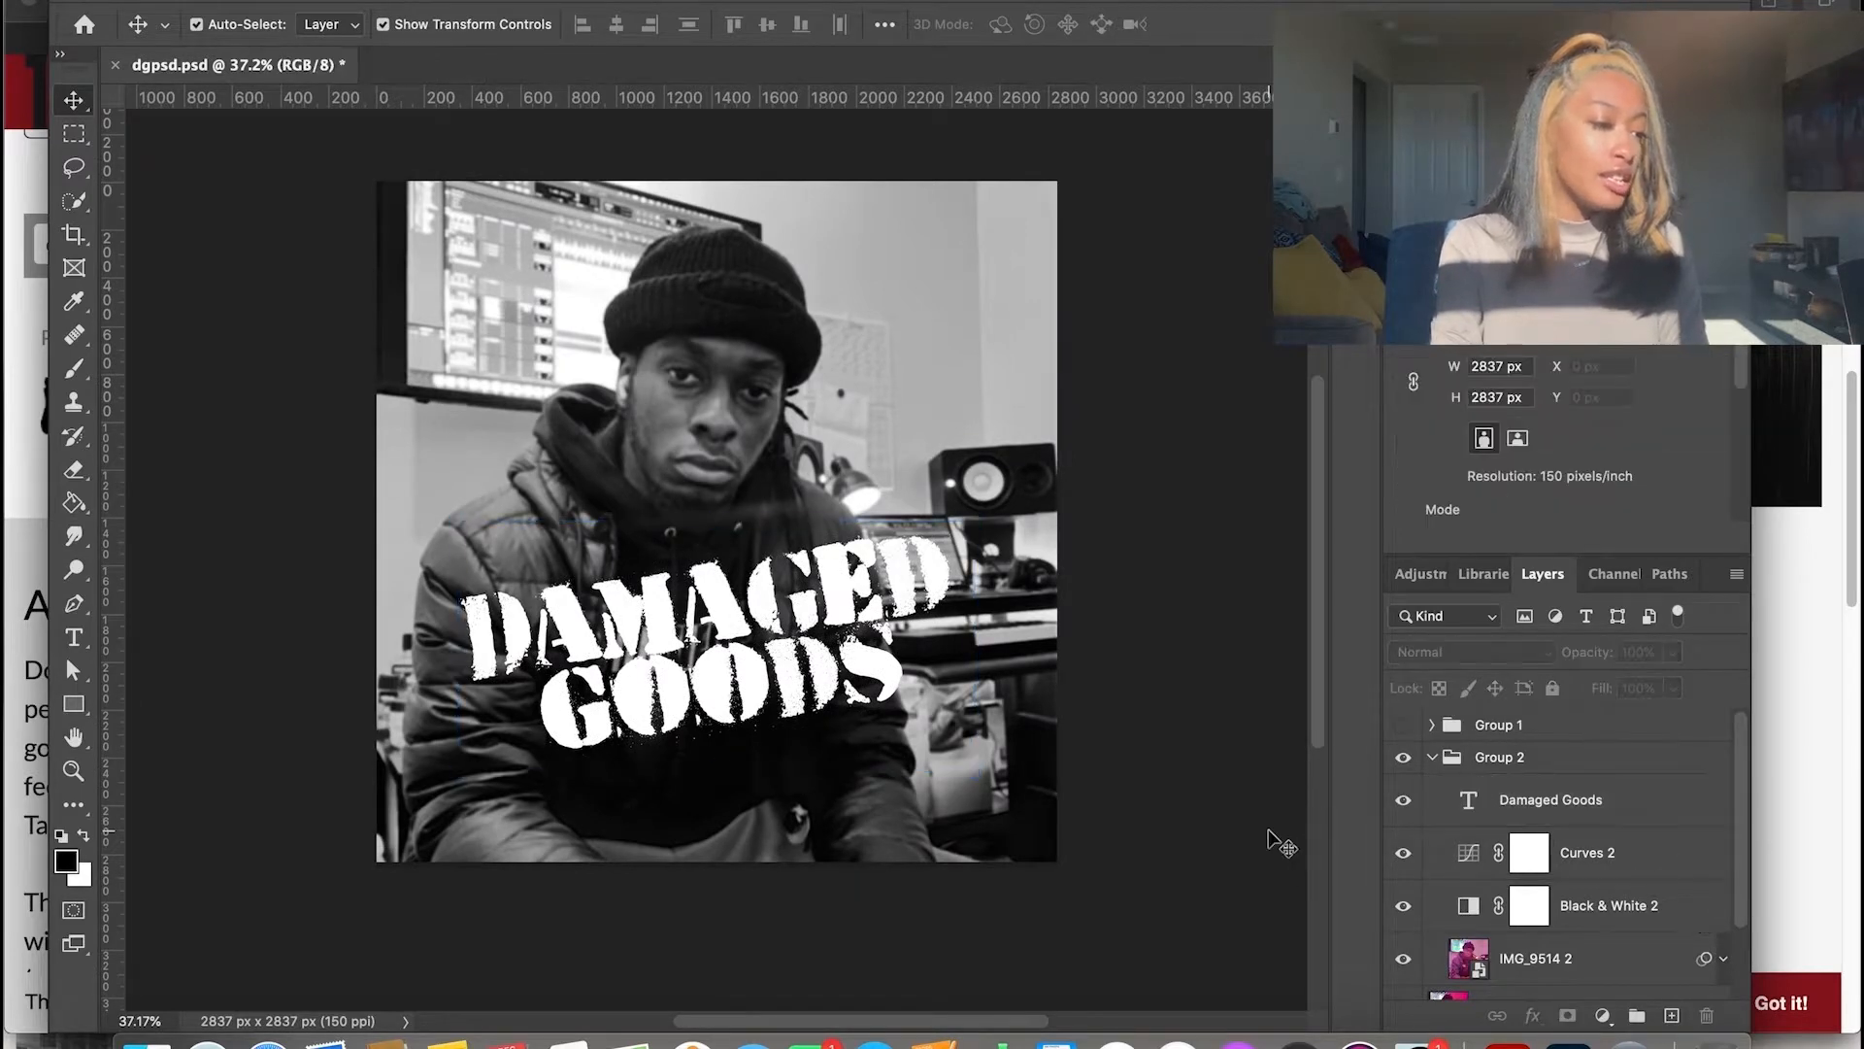
Switch visibility from Group 2 to Group 1 to compare the two cover versions
{"action": "left_click", "coordinate": [1432, 759]}
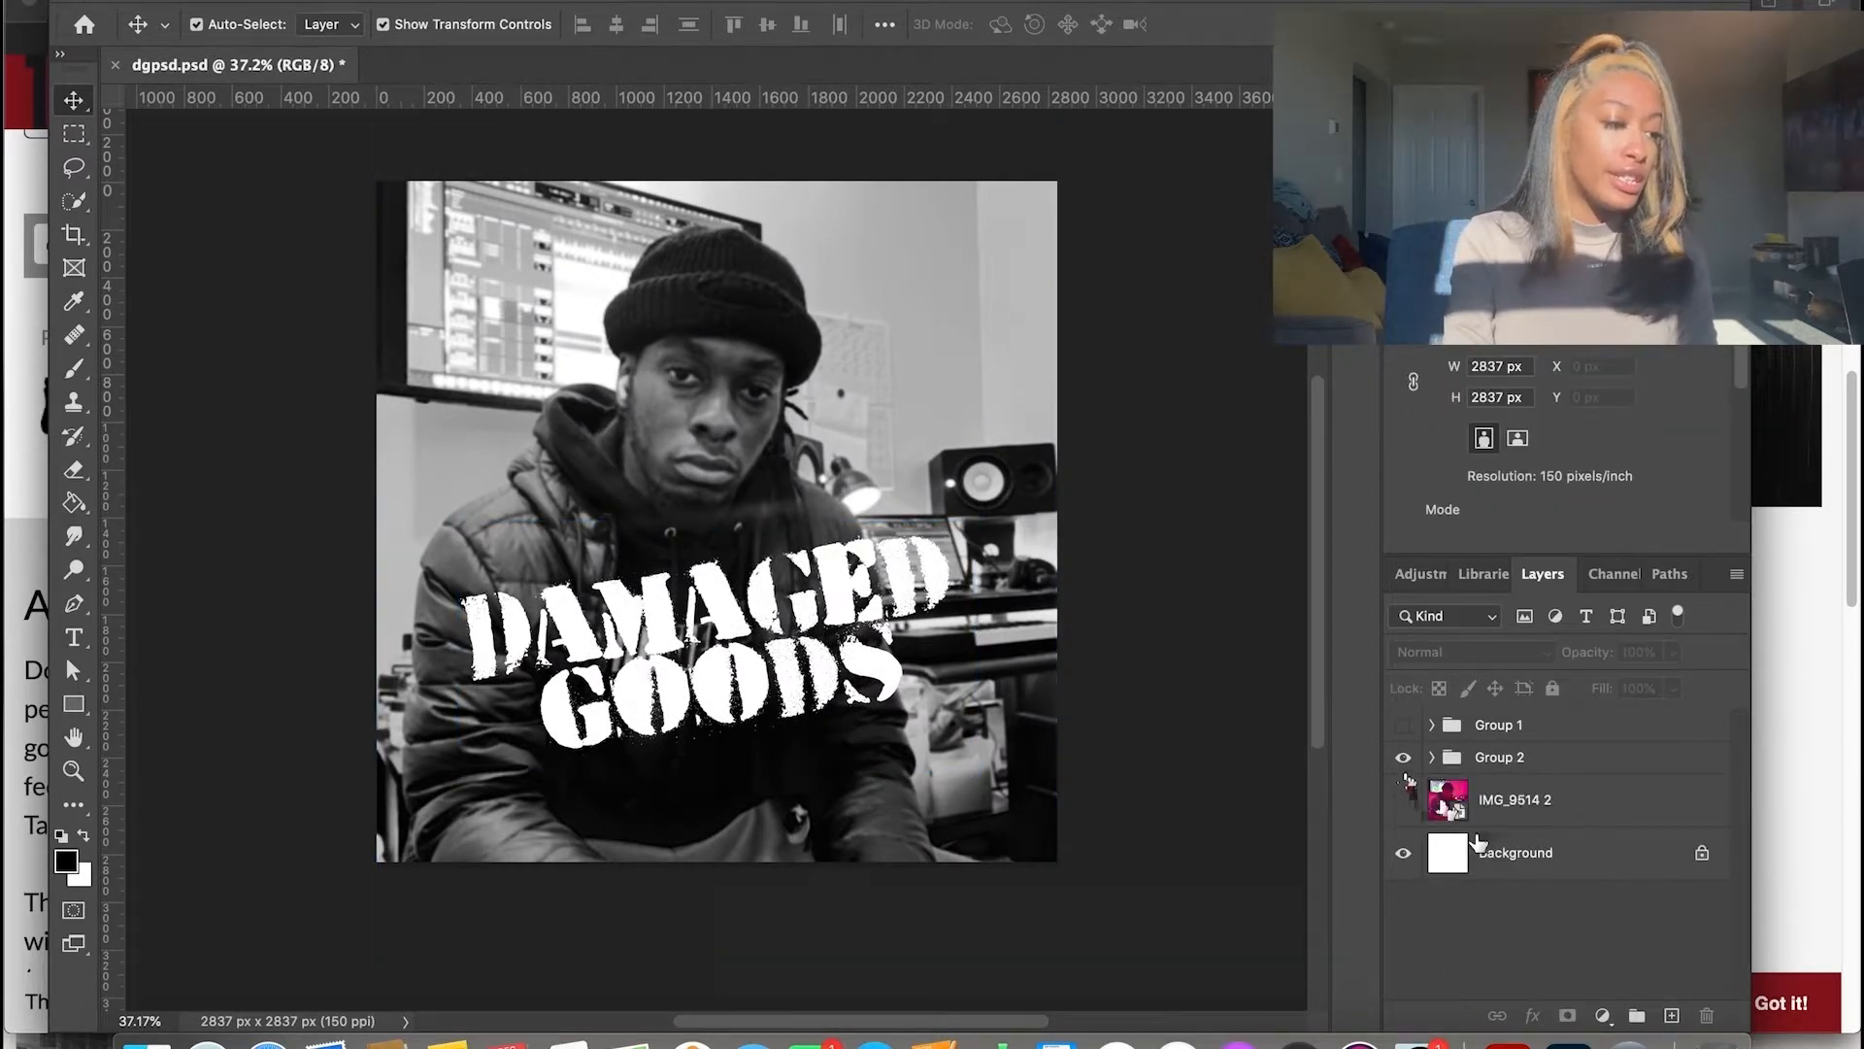
{"action": "left_click", "coordinate": [1403, 758]}
{"action": "left_click", "coordinate": [1403, 726]}
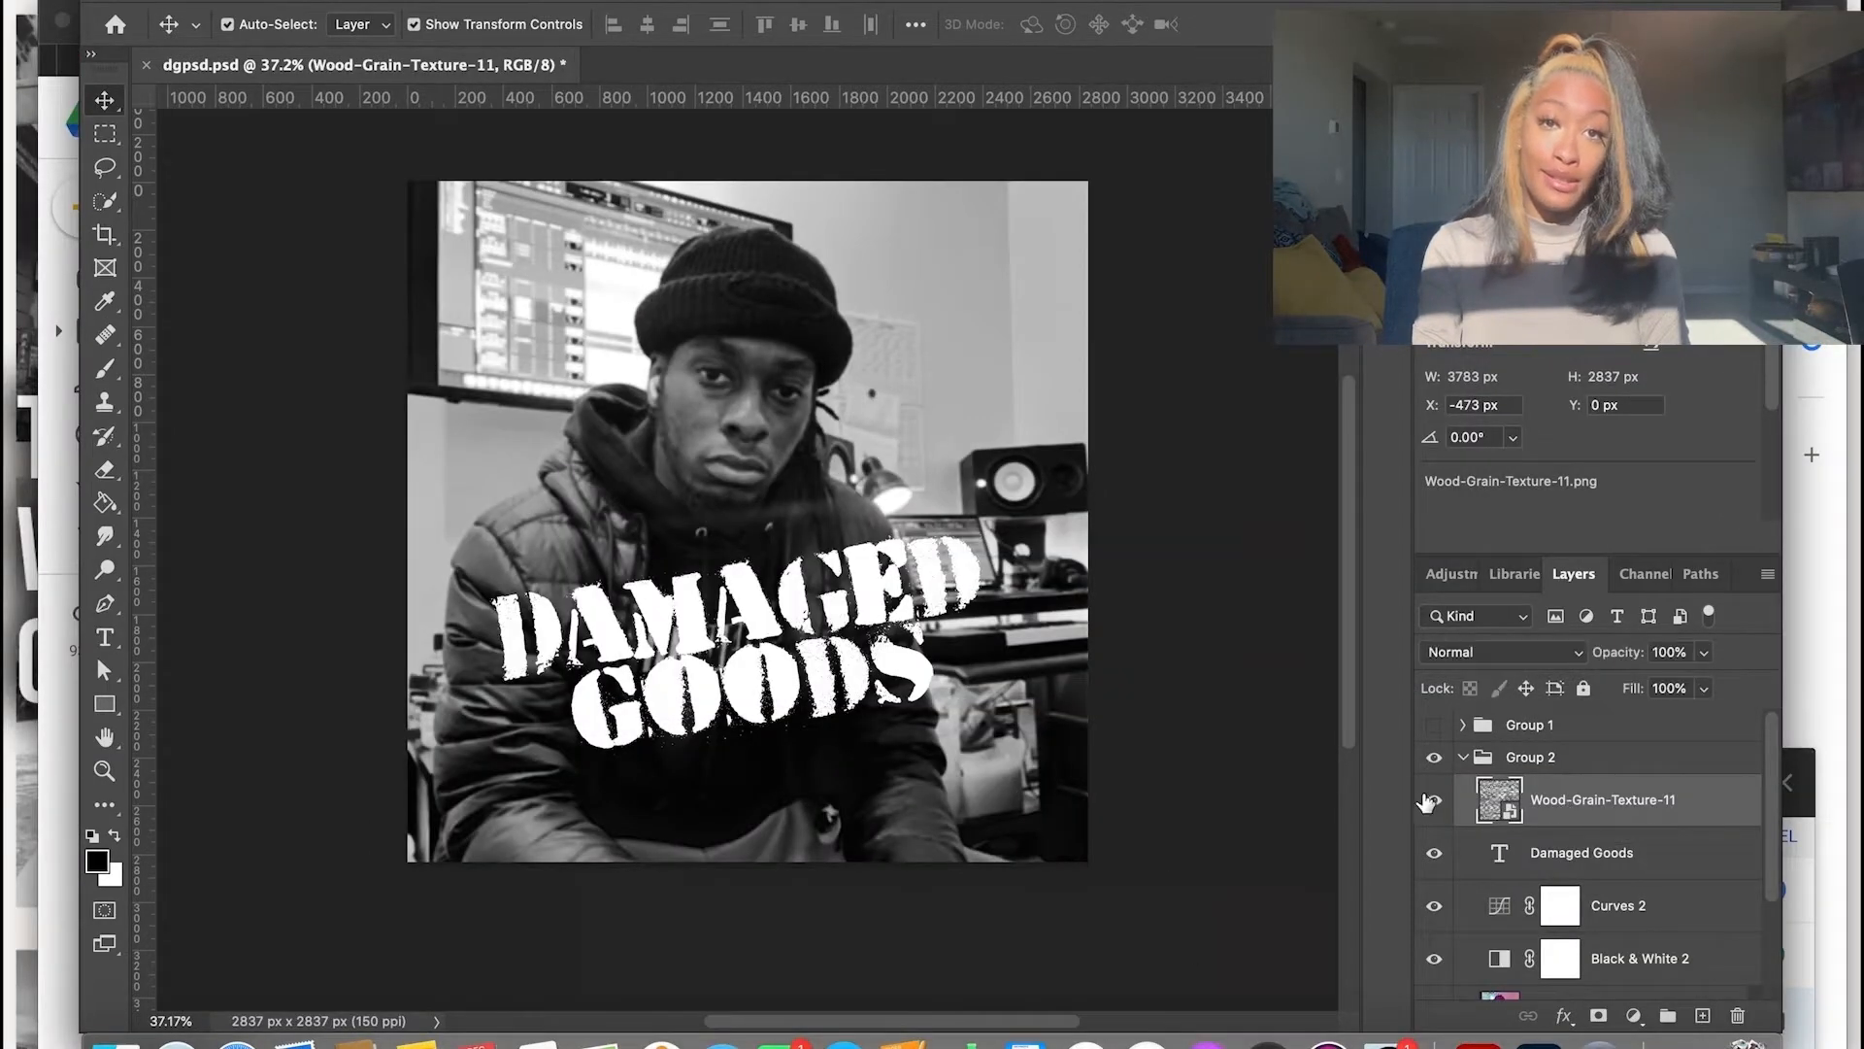
Change the blend mode of the Wood-Grain-Texture-11 layer and move the Damaged Goods title above it
{"action": "left_click", "coordinate": [1429, 802]}
{"action": "left_click", "coordinate": [1486, 652]}
{"action": "left_click", "coordinate": [1505, 930]}
{"action": "left_click_drag", "start_coordinate": [1565, 853], "coordinate": [1559, 779]}
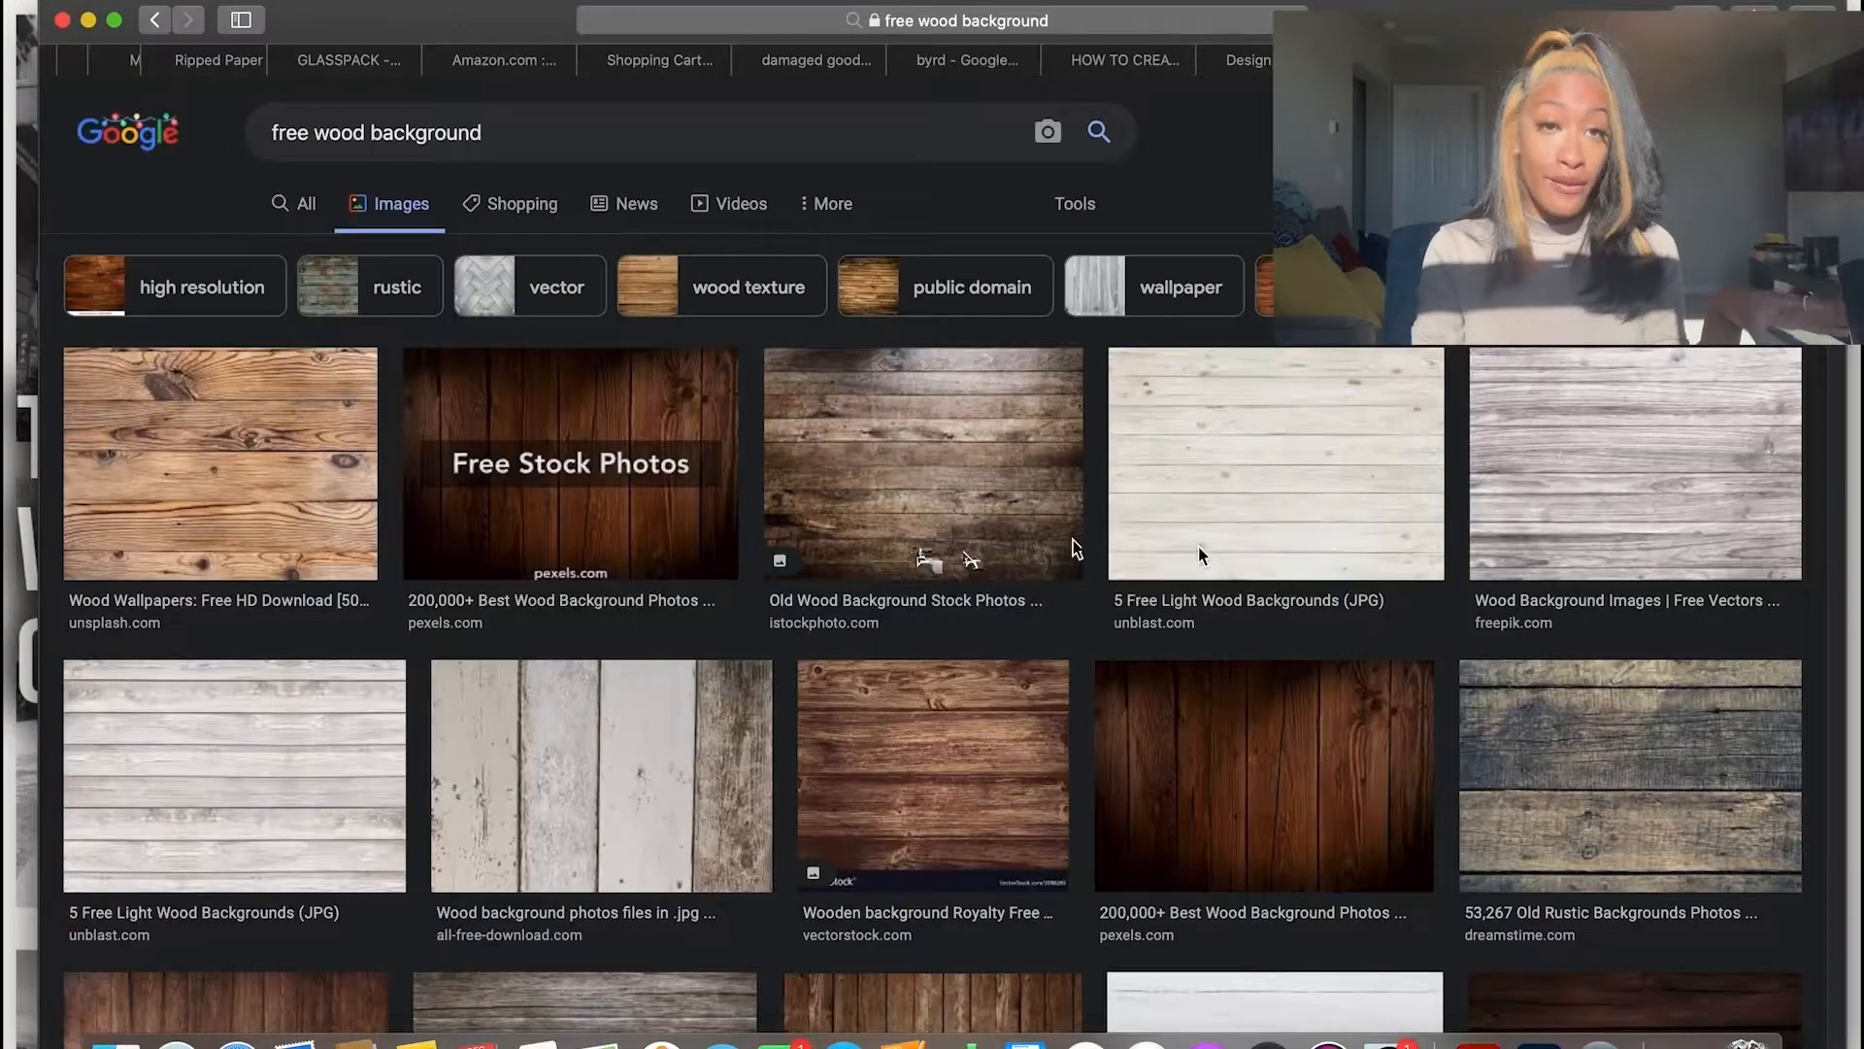
Find a pale rustic vertical-plank image in the browser's "free wood background" results and copy it
{"action": "scroll", "coordinate": [1198, 545], "scroll_direction": "down", "scroll_amount": 5}
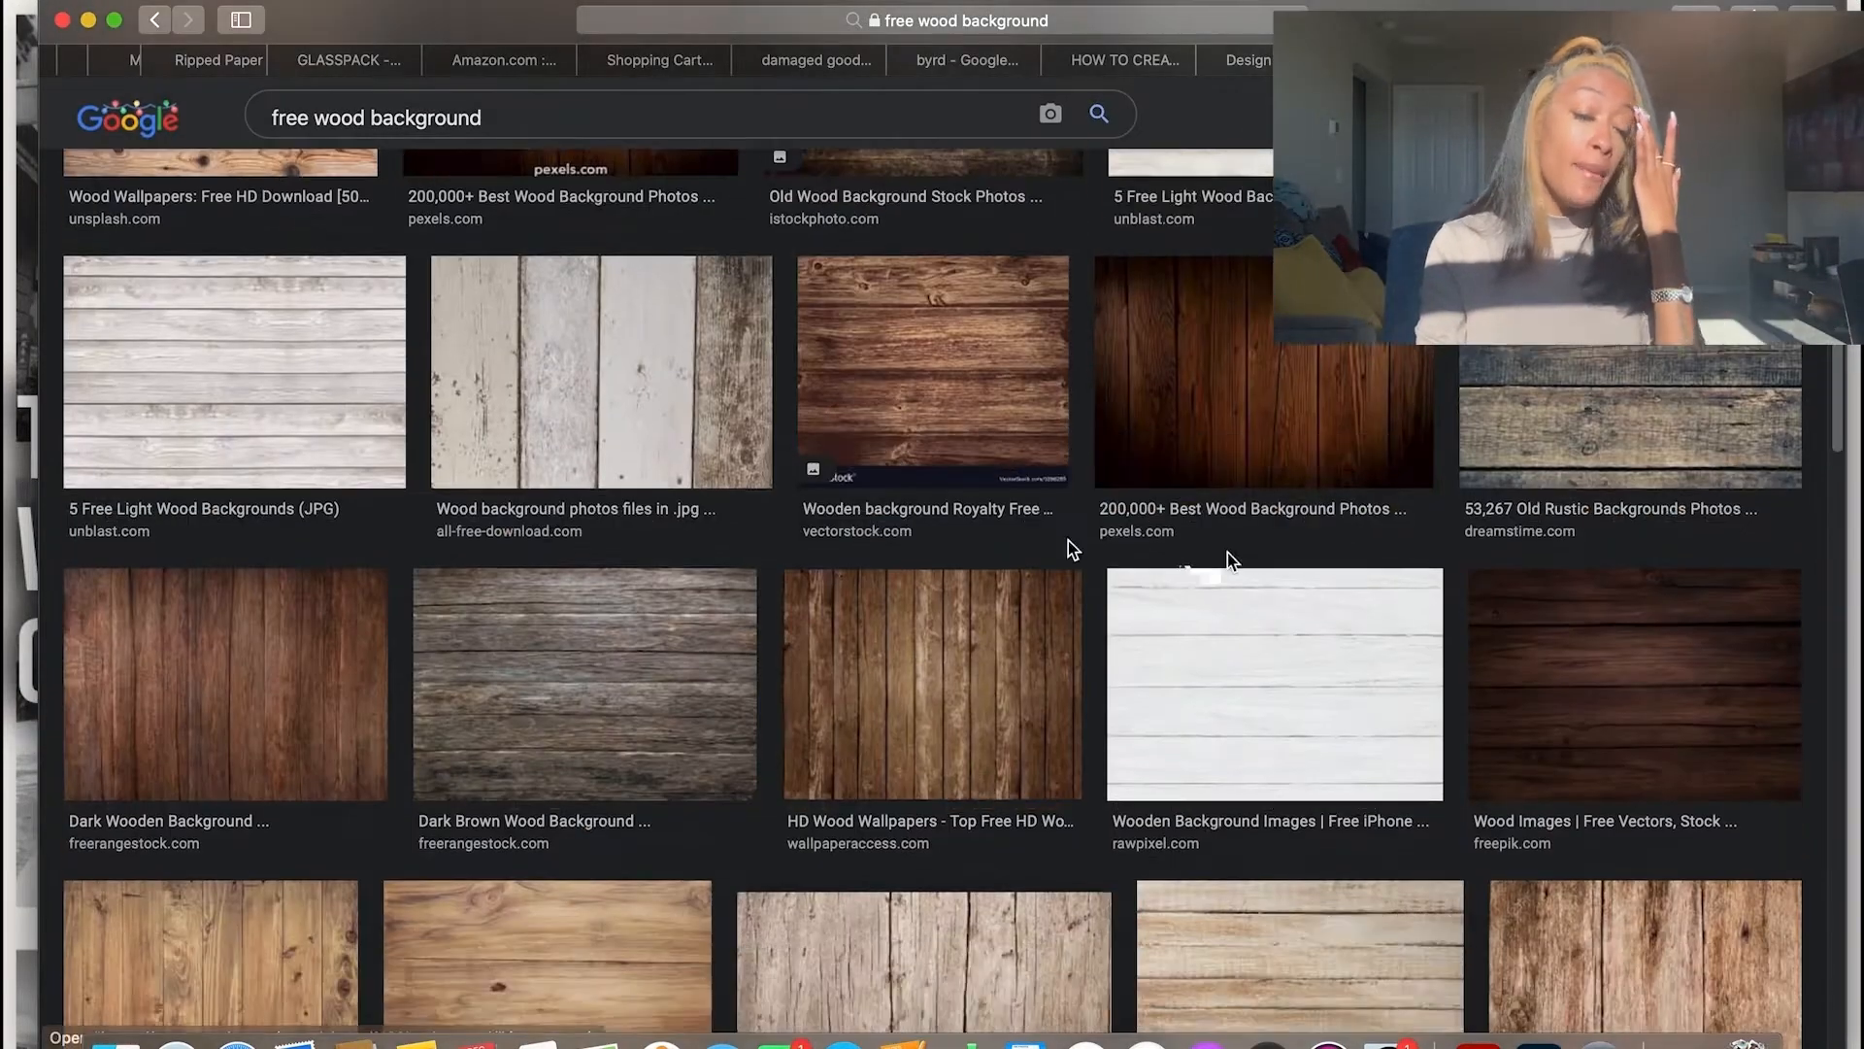
{"action": "scroll", "coordinate": [1072, 549], "scroll_direction": "down", "scroll_amount": 6}
{"action": "left_click", "coordinate": [928, 548]}
{"action": "right_click", "coordinate": [1469, 474]}
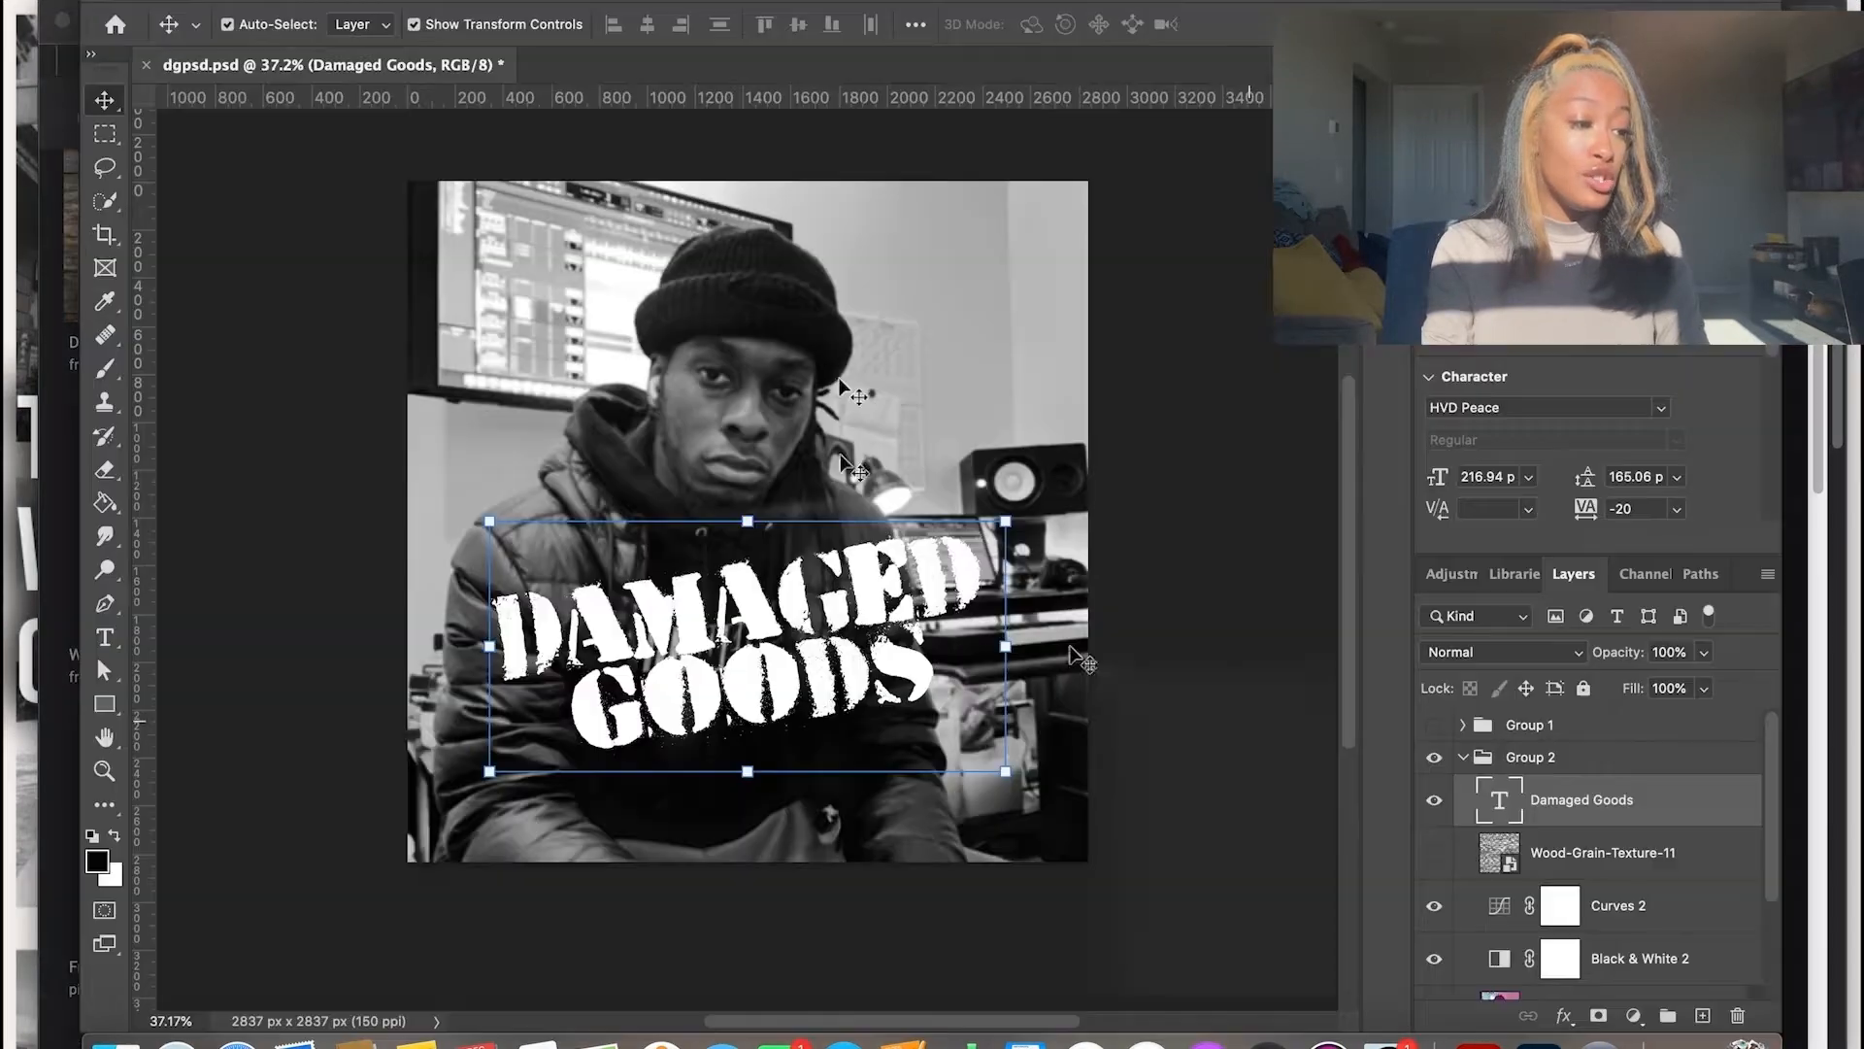
Paste the rustic wood image above the title in Group 2 and enlarge it to cover the whole canvas
{"action": "key", "text": "super+v"}
{"action": "key", "text": "Return"}
{"action": "left_click_drag", "start_coordinate": [748, 559], "coordinate": [747, 873]}
{"action": "key", "text": "Return"}
{"action": "left_click", "coordinate": [1138, 701]}
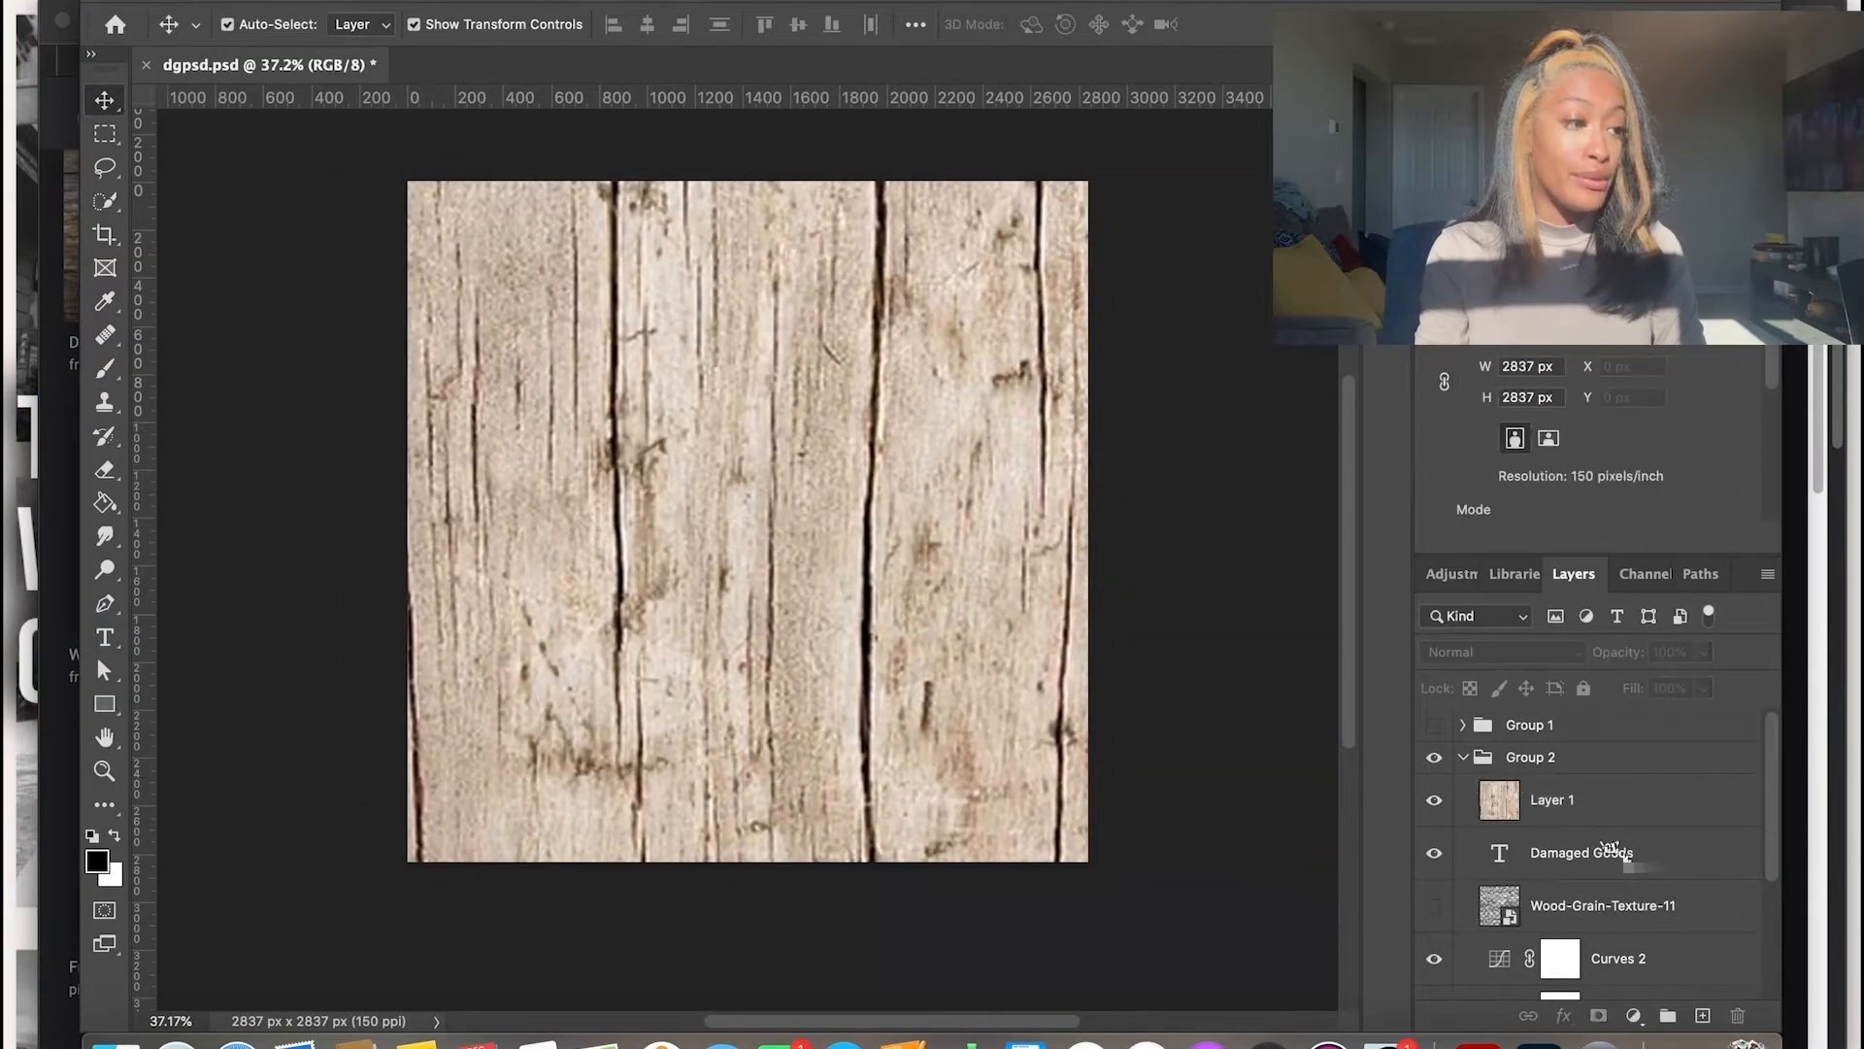
Try a black (000000) Color Overlay on the pasted wood layer, then delete the layer
{"action": "right_click", "coordinate": [1554, 804]}
{"action": "left_click", "coordinate": [1558, 823]}
{"action": "left_click", "coordinate": [934, 291]}
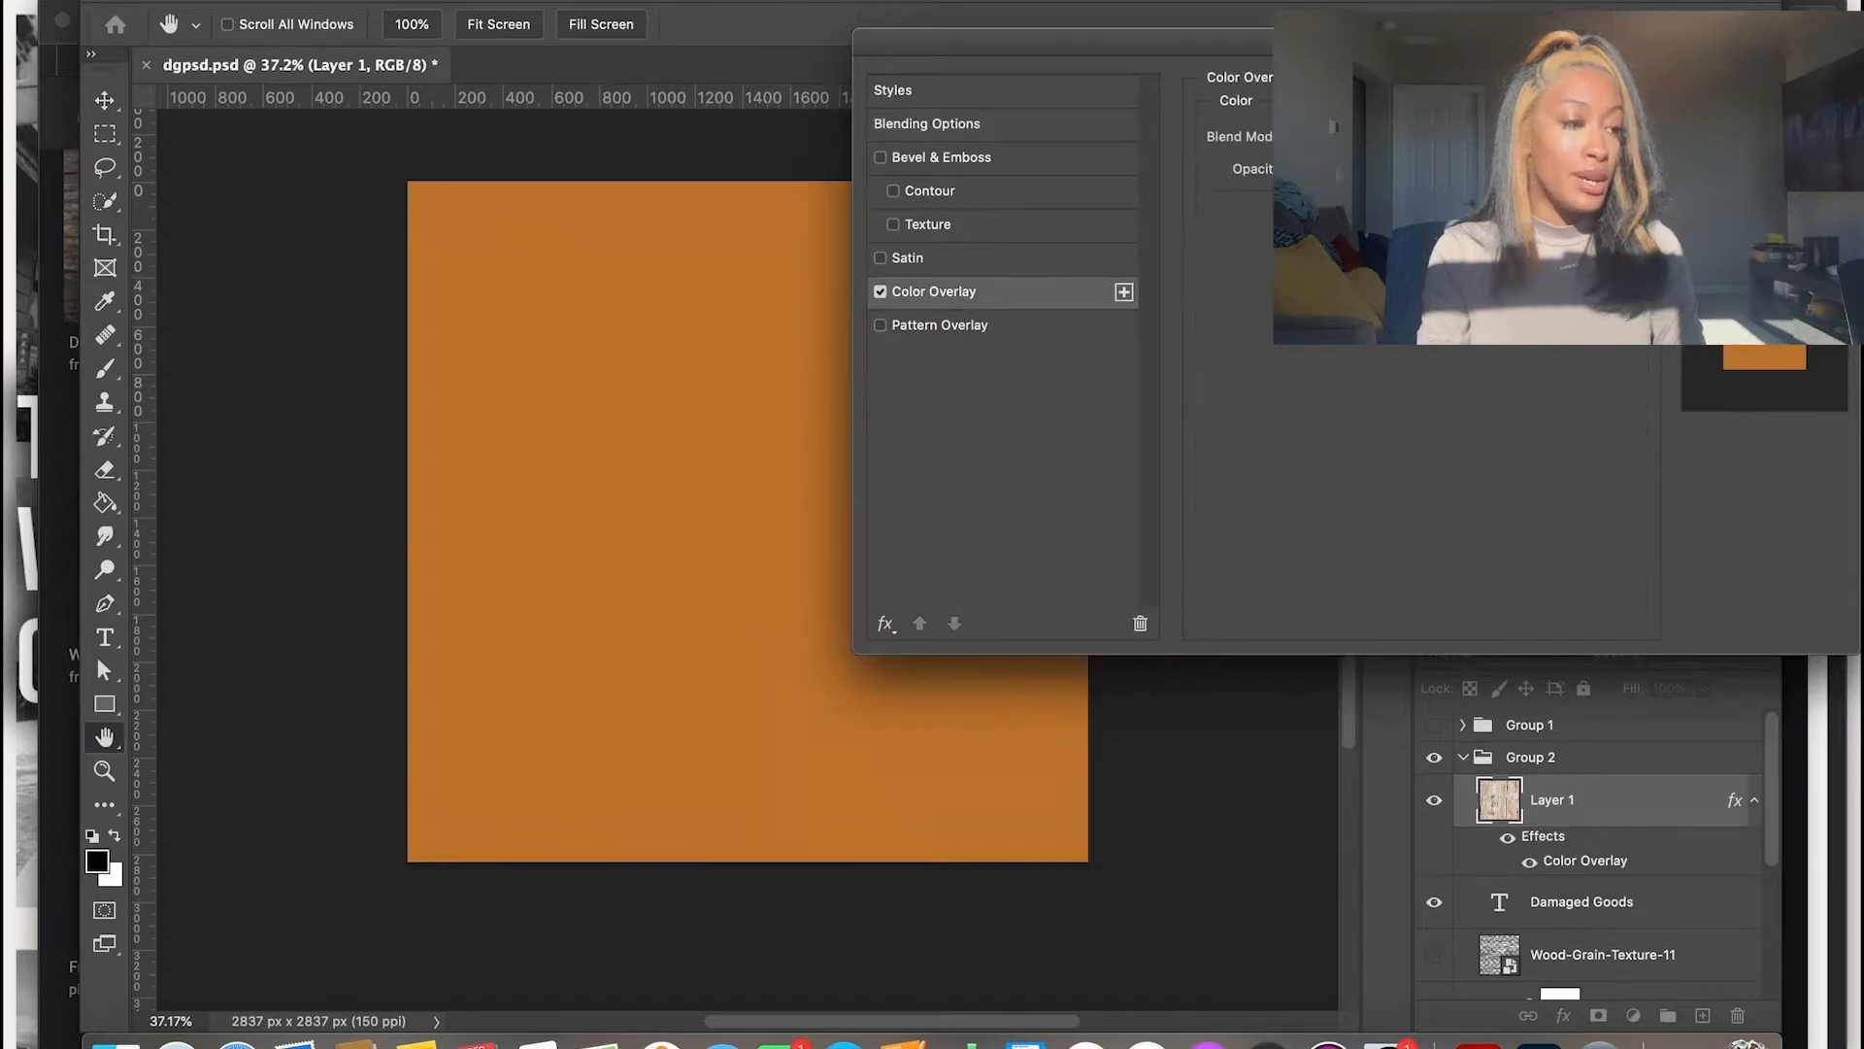
{"action": "left_click", "coordinate": [1359, 137]}
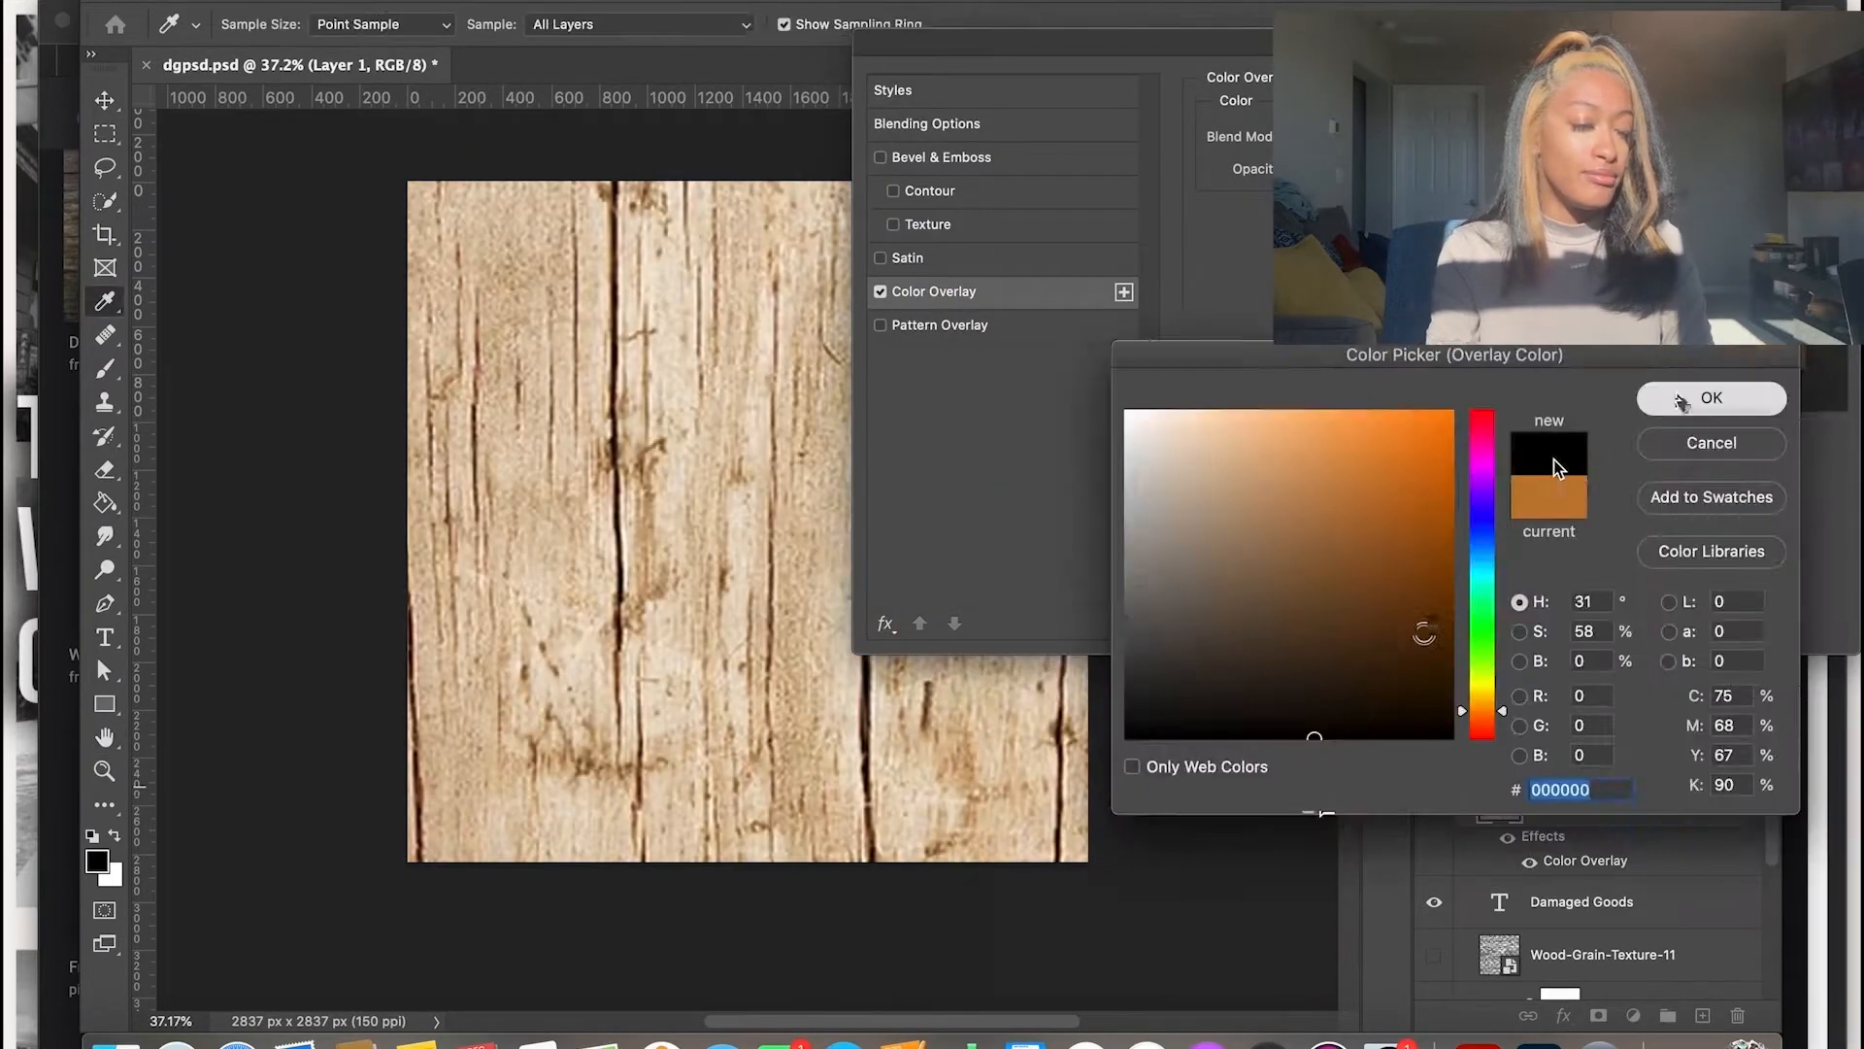
{"action": "left_click", "coordinate": [1682, 400]}
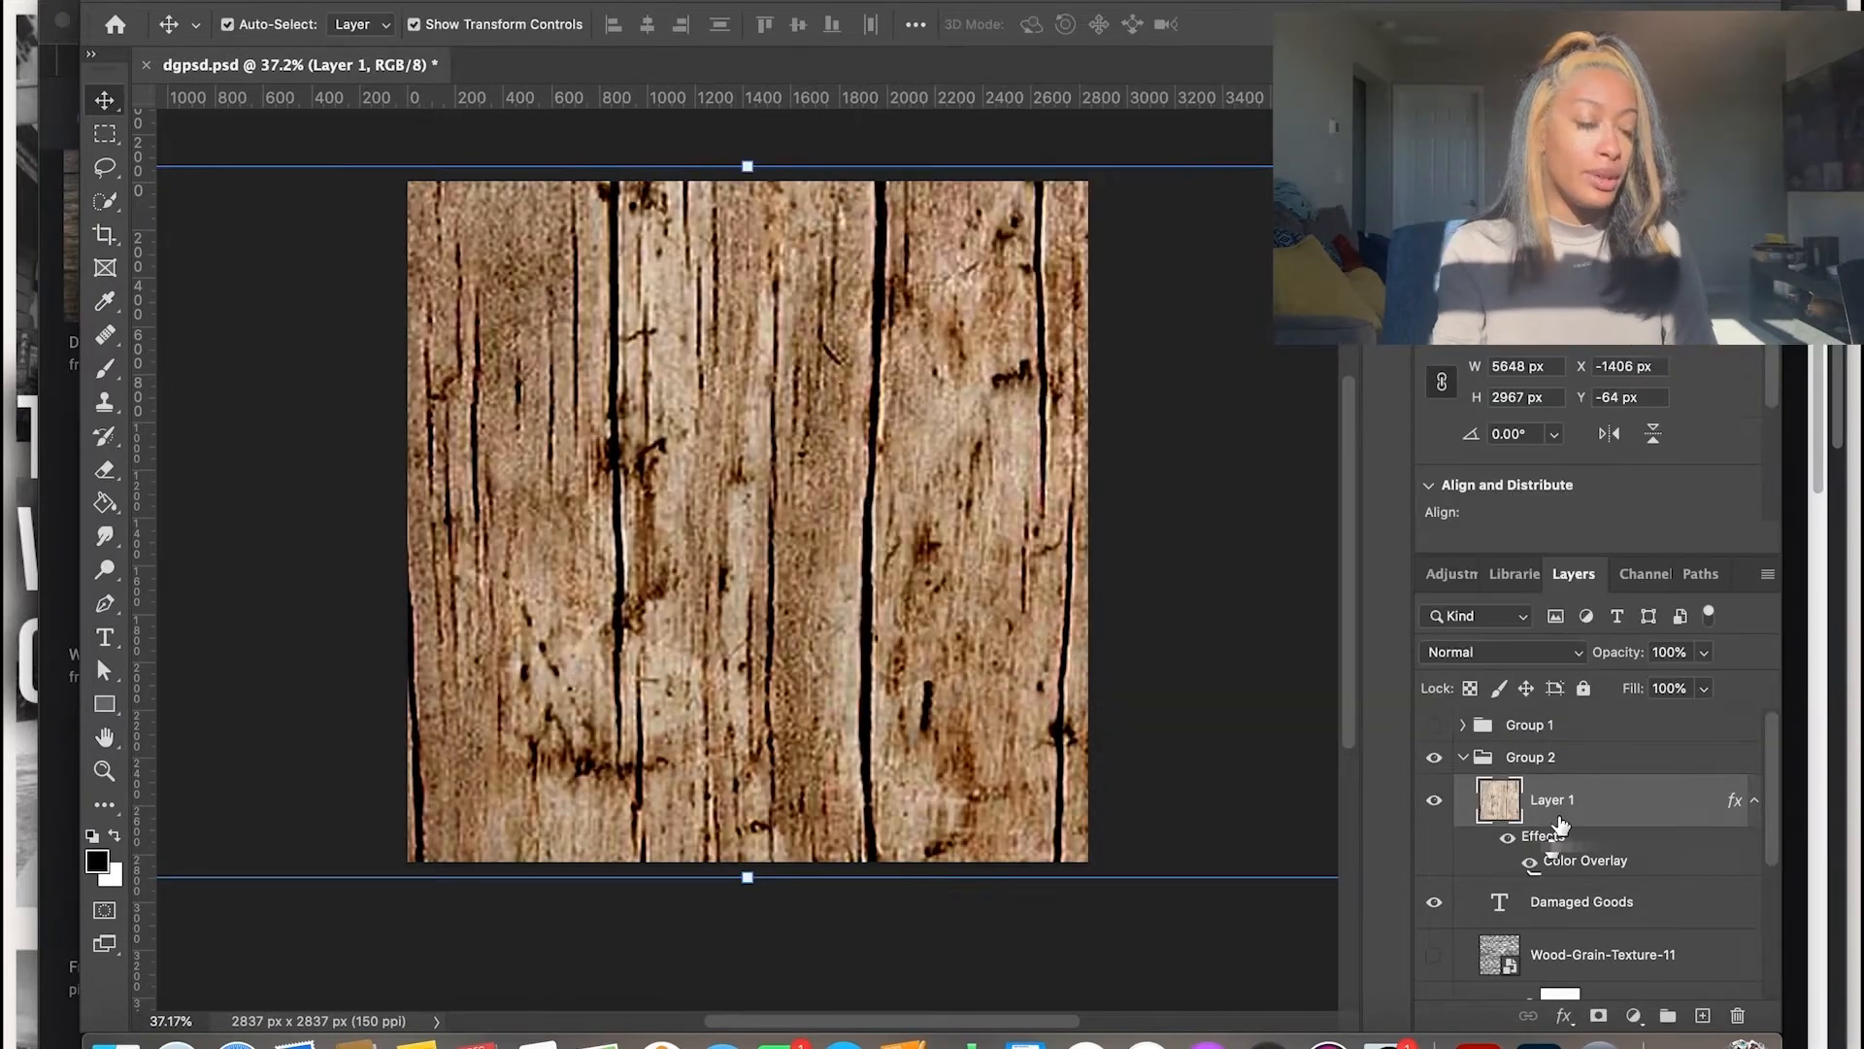
{"action": "key", "text": "Delete"}
Cut the man out of Group 2's IMG_9514 2 photo using Select Subject and Select and Mask, output to a new layer
{"action": "scroll", "coordinate": [1577, 853], "scroll_direction": "down", "scroll_amount": 3}
{"action": "left_click", "coordinate": [1655, 927]}
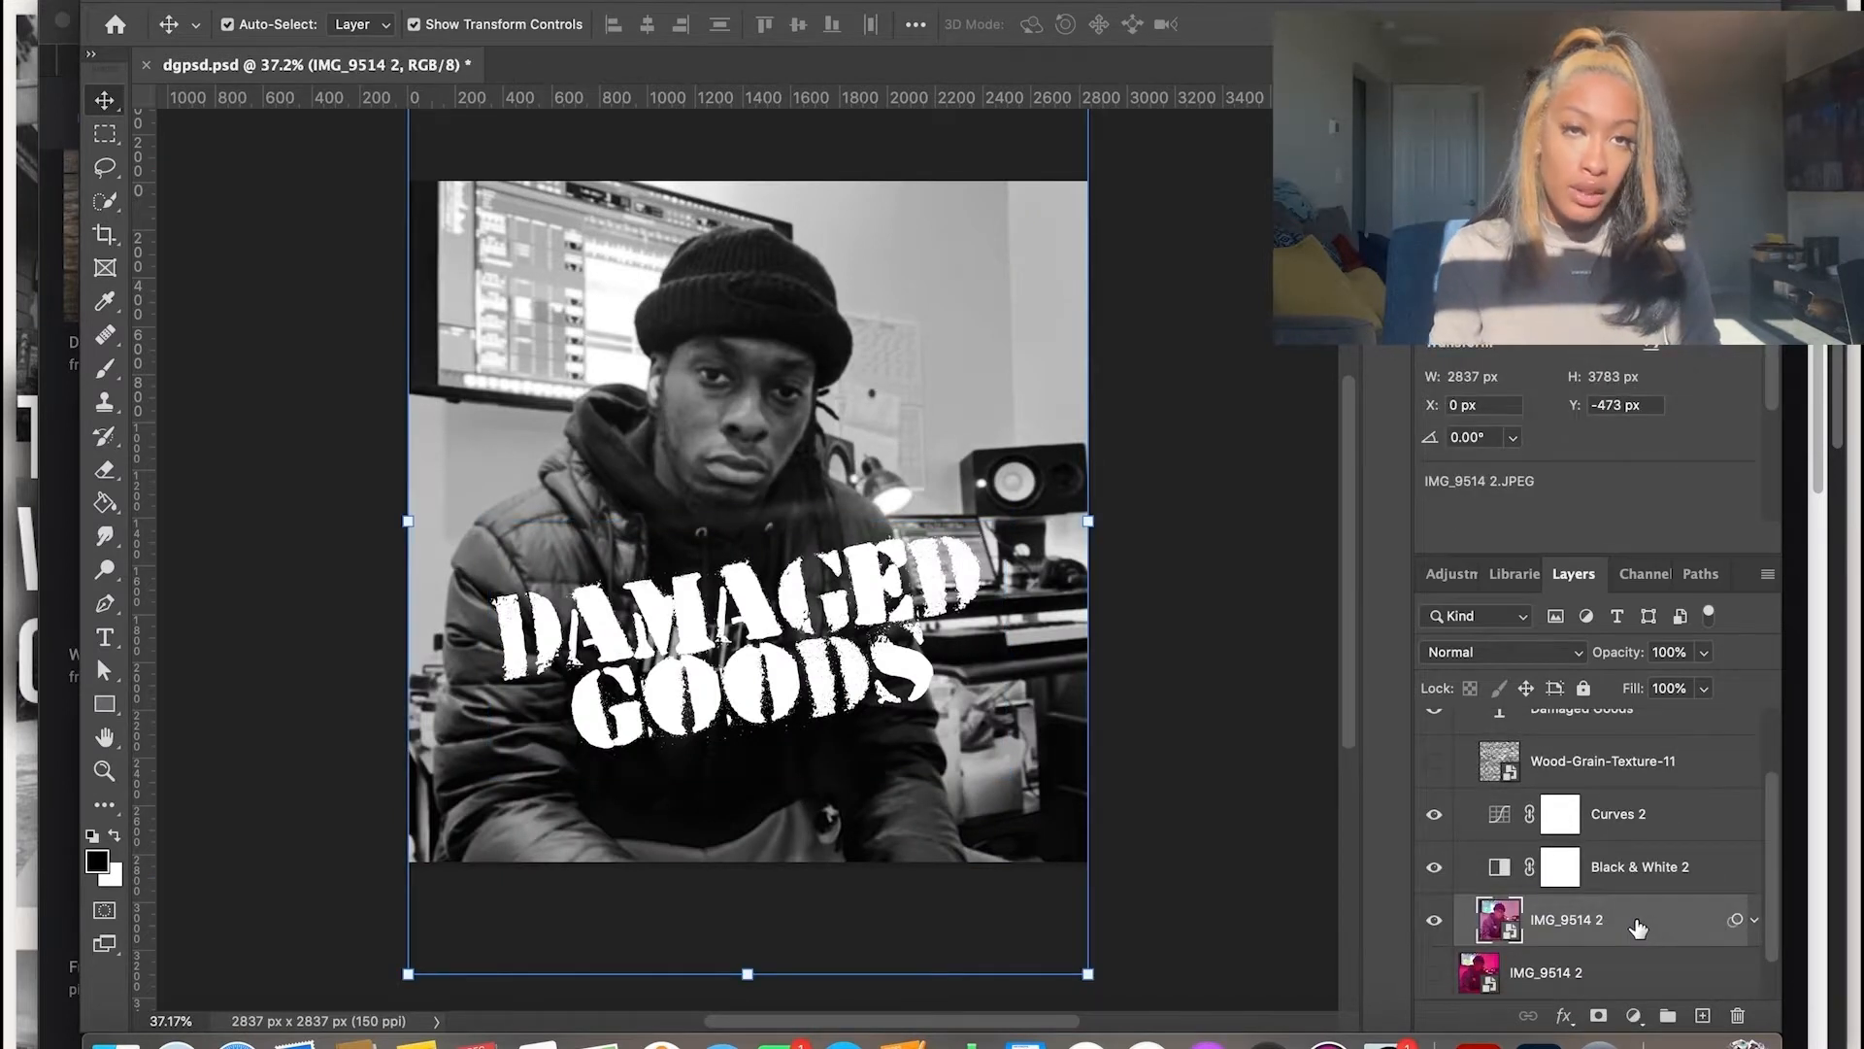
{"action": "left_click", "coordinate": [117, 134]}
{"action": "left_click", "coordinate": [112, 170]}
{"action": "left_click", "coordinate": [120, 197]}
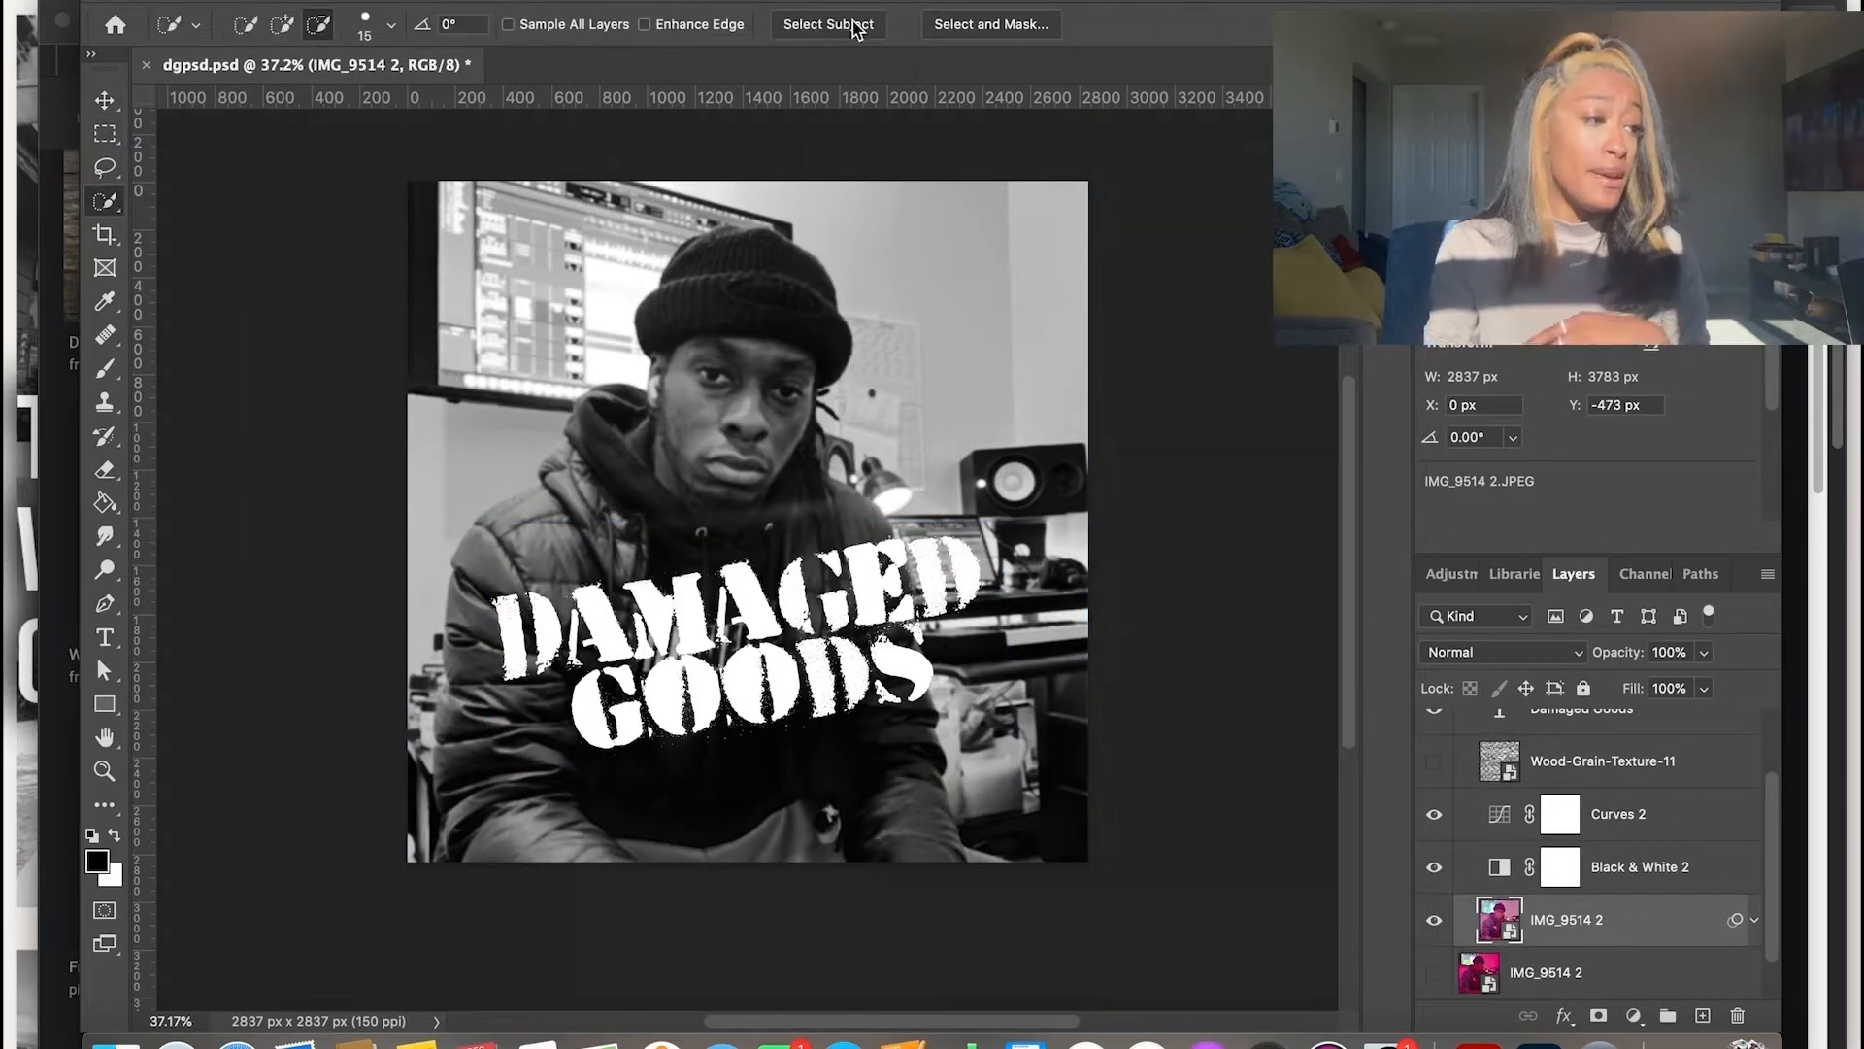
{"action": "left_click", "coordinate": [991, 24]}
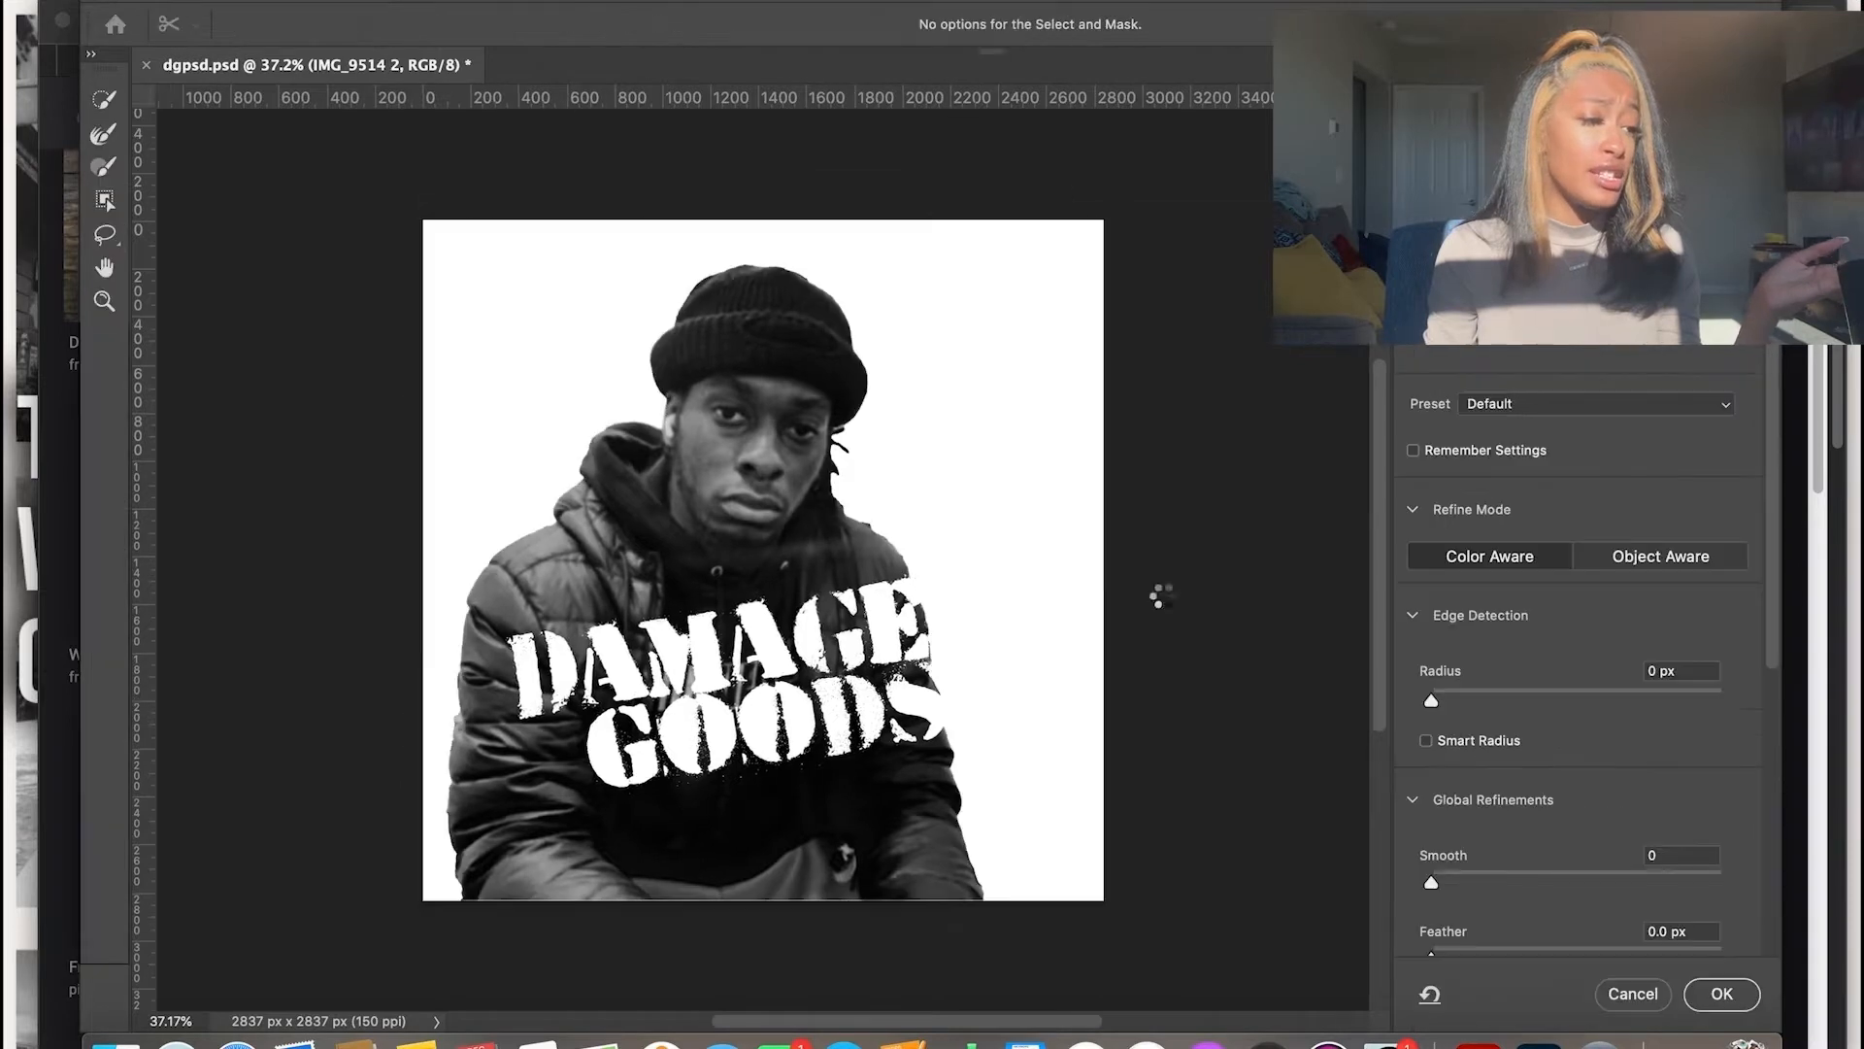
{"action": "scroll", "coordinate": [1570, 837], "scroll_direction": "down", "scroll_amount": 4}
{"action": "left_click", "coordinate": [1603, 930]}
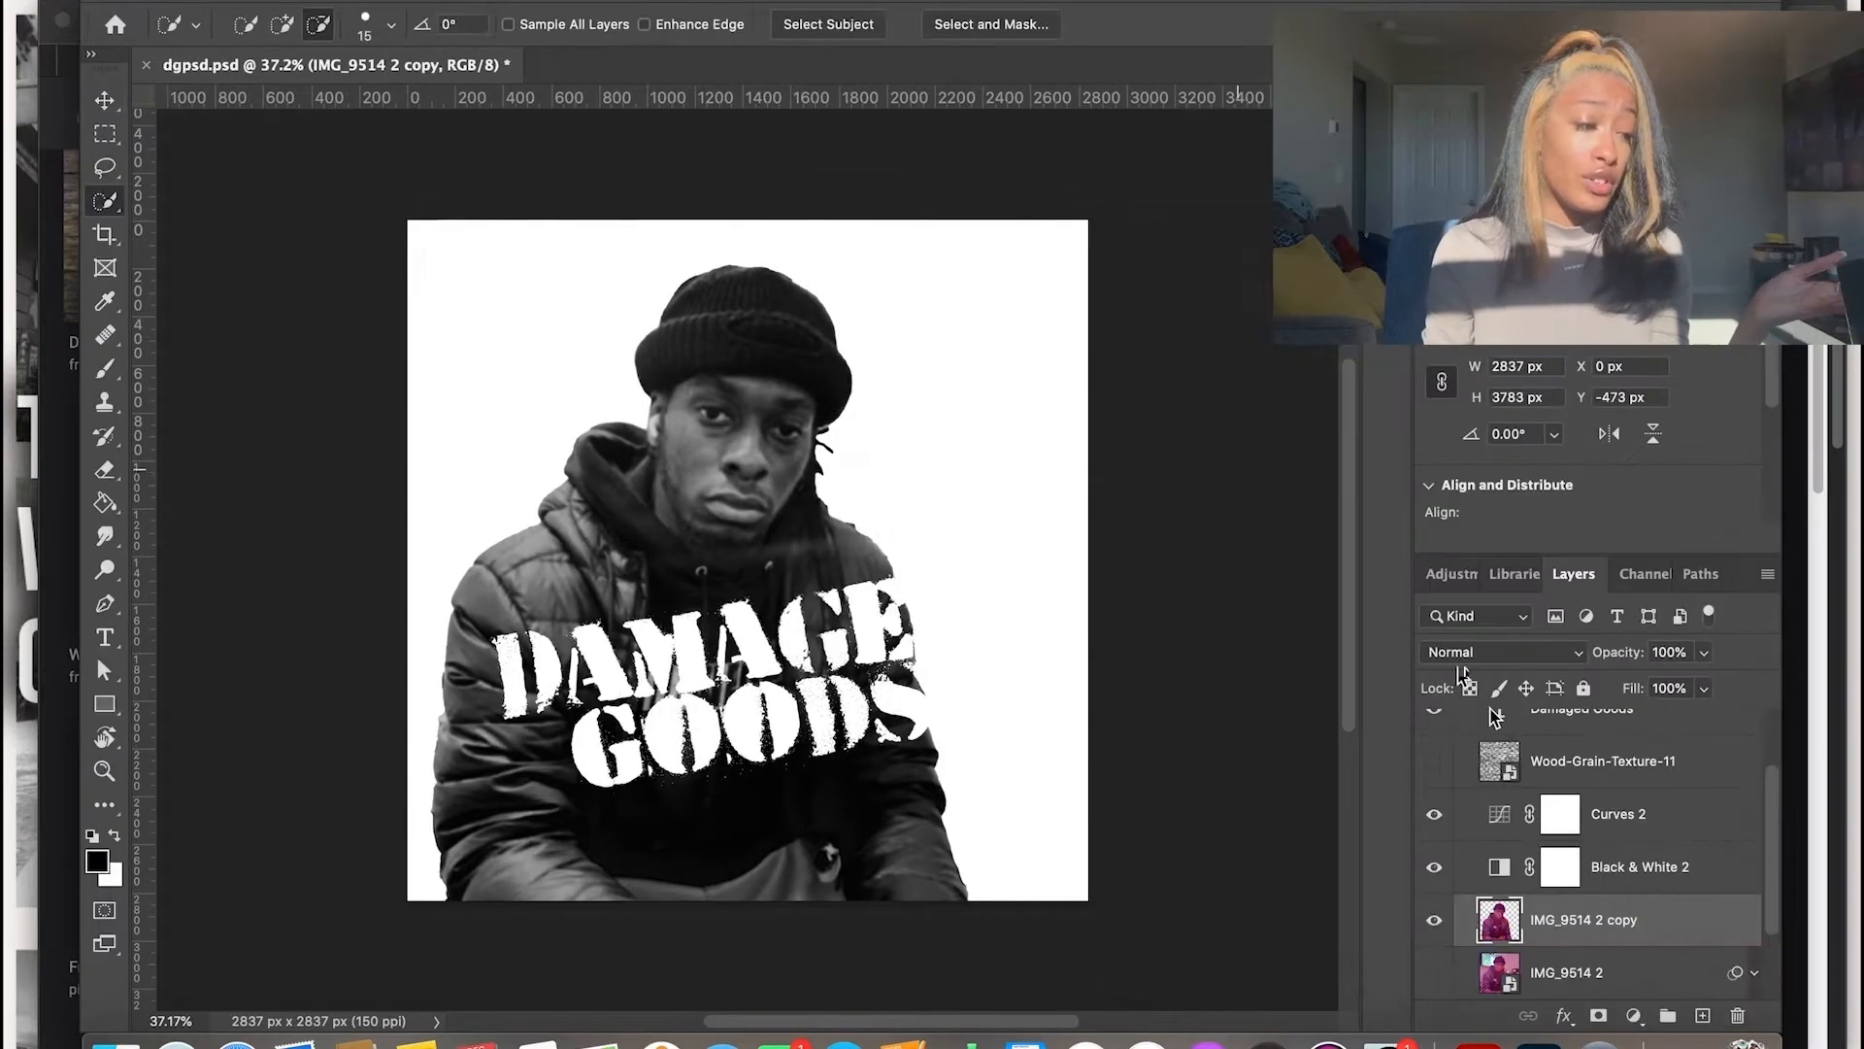
{"action": "left_click", "coordinate": [1436, 974]}
{"action": "left_click", "coordinate": [1441, 976]}
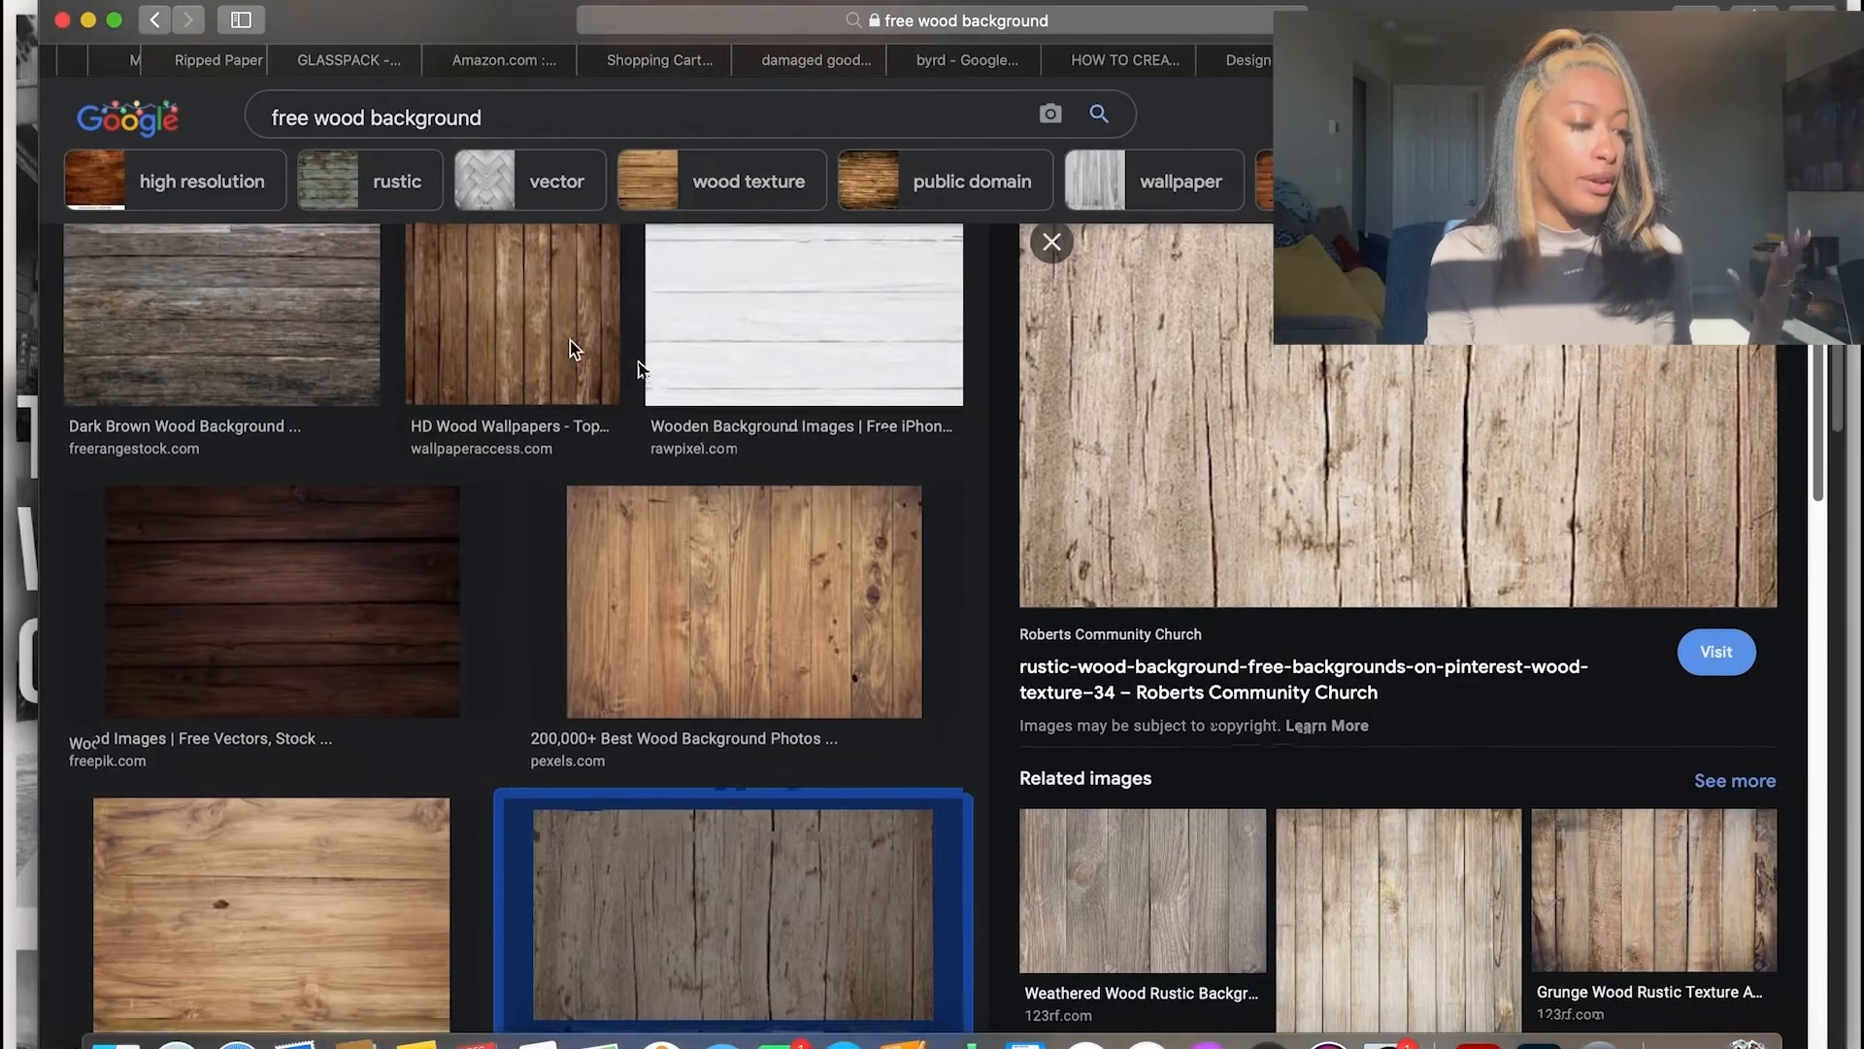
Copy the warm brown vertical-plank Pexels image from the browser's "free wood background" results
{"action": "scroll", "coordinate": [505, 583], "scroll_direction": "down", "scroll_amount": 2}
{"action": "left_click", "coordinate": [874, 437]}
{"action": "right_click", "coordinate": [1233, 442]}
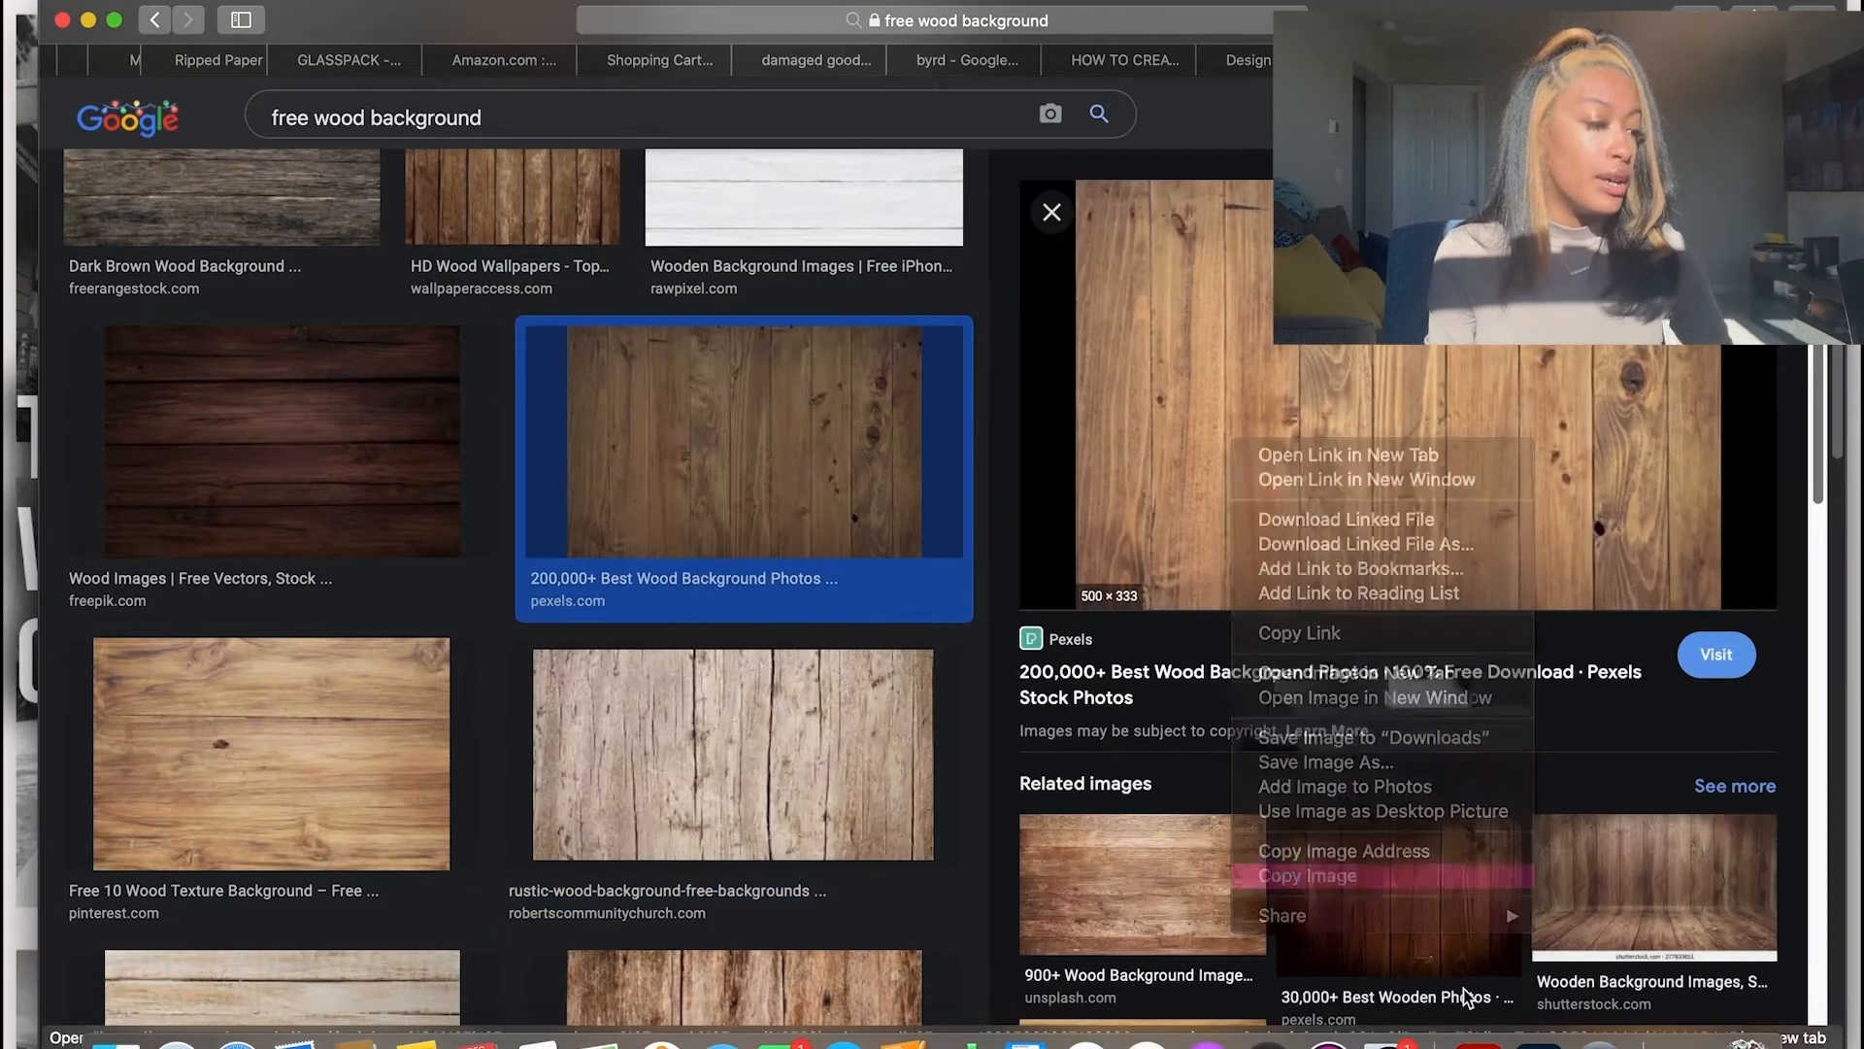
Switch to Photoshop and try the copied brown plank image as a new layer in Group 2, then delete the layer
{"action": "left_click", "coordinate": [1369, 899]}
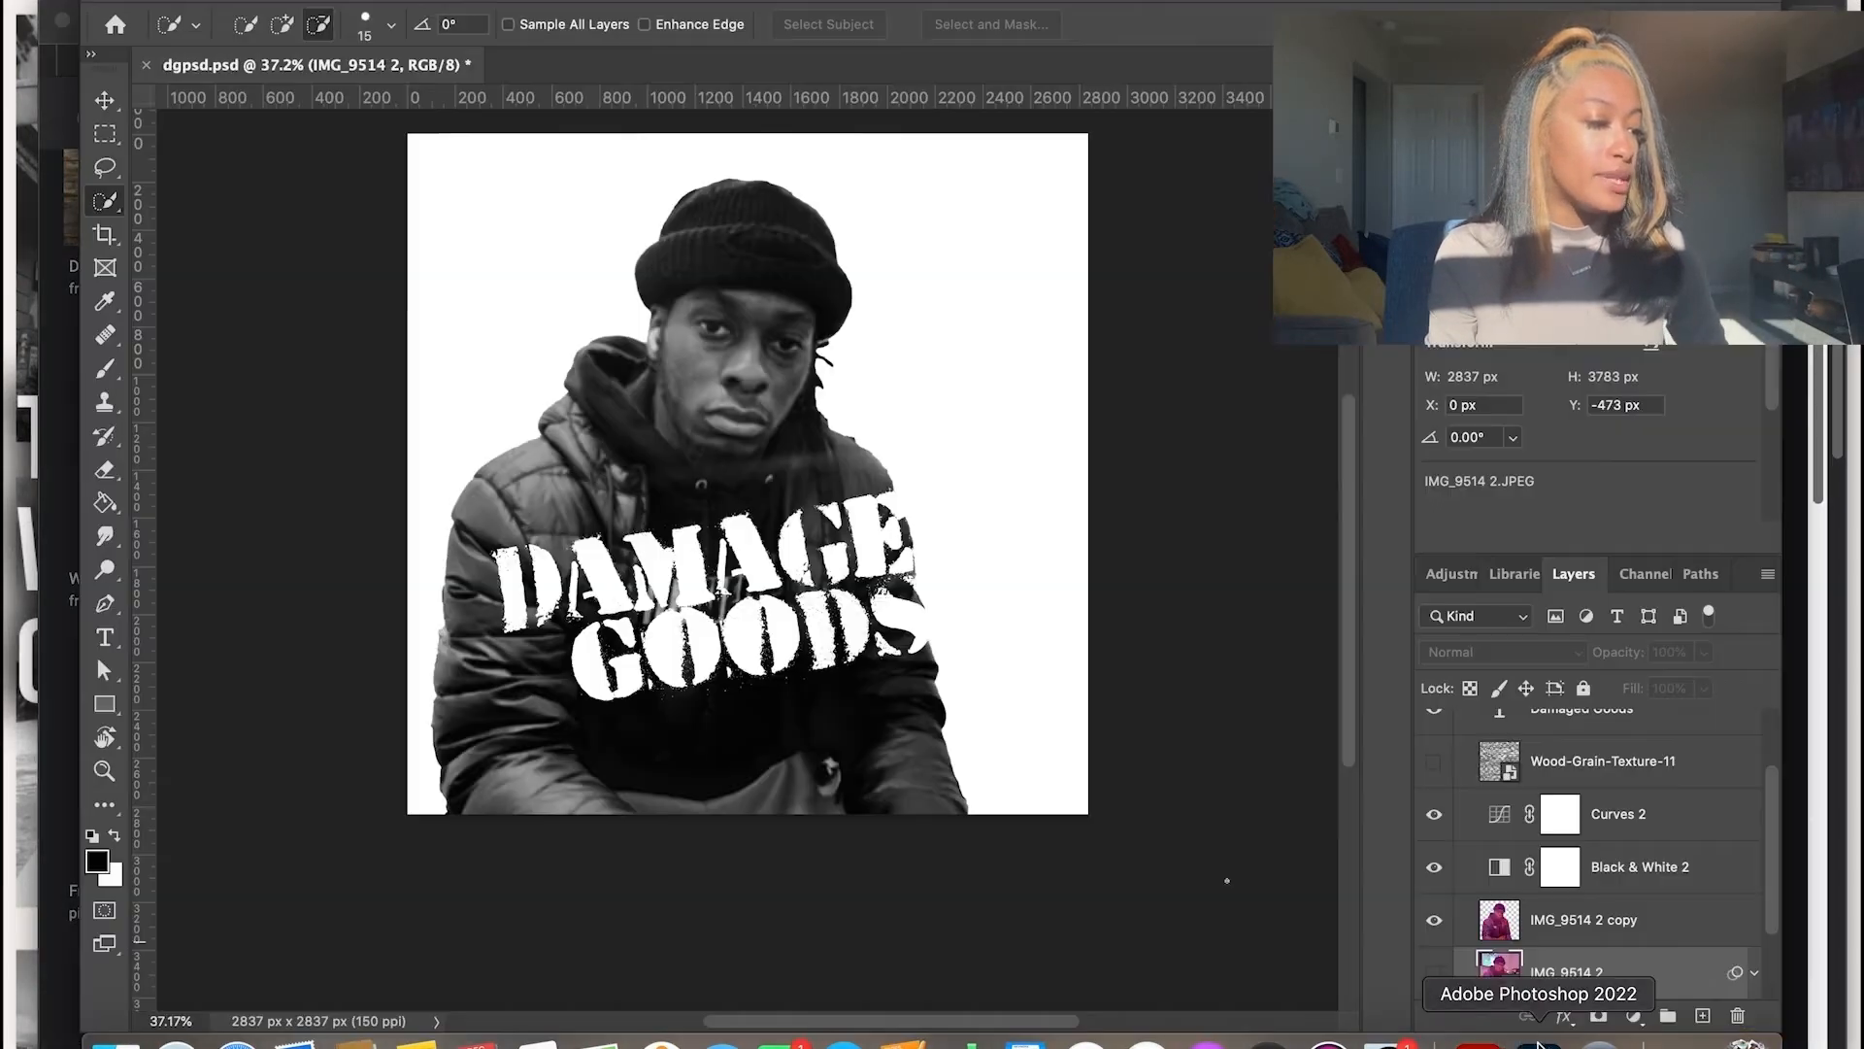
{"action": "key", "text": "super+v"}
{"action": "left_click_drag", "start_coordinate": [1583, 973], "coordinate": [1577, 792]}
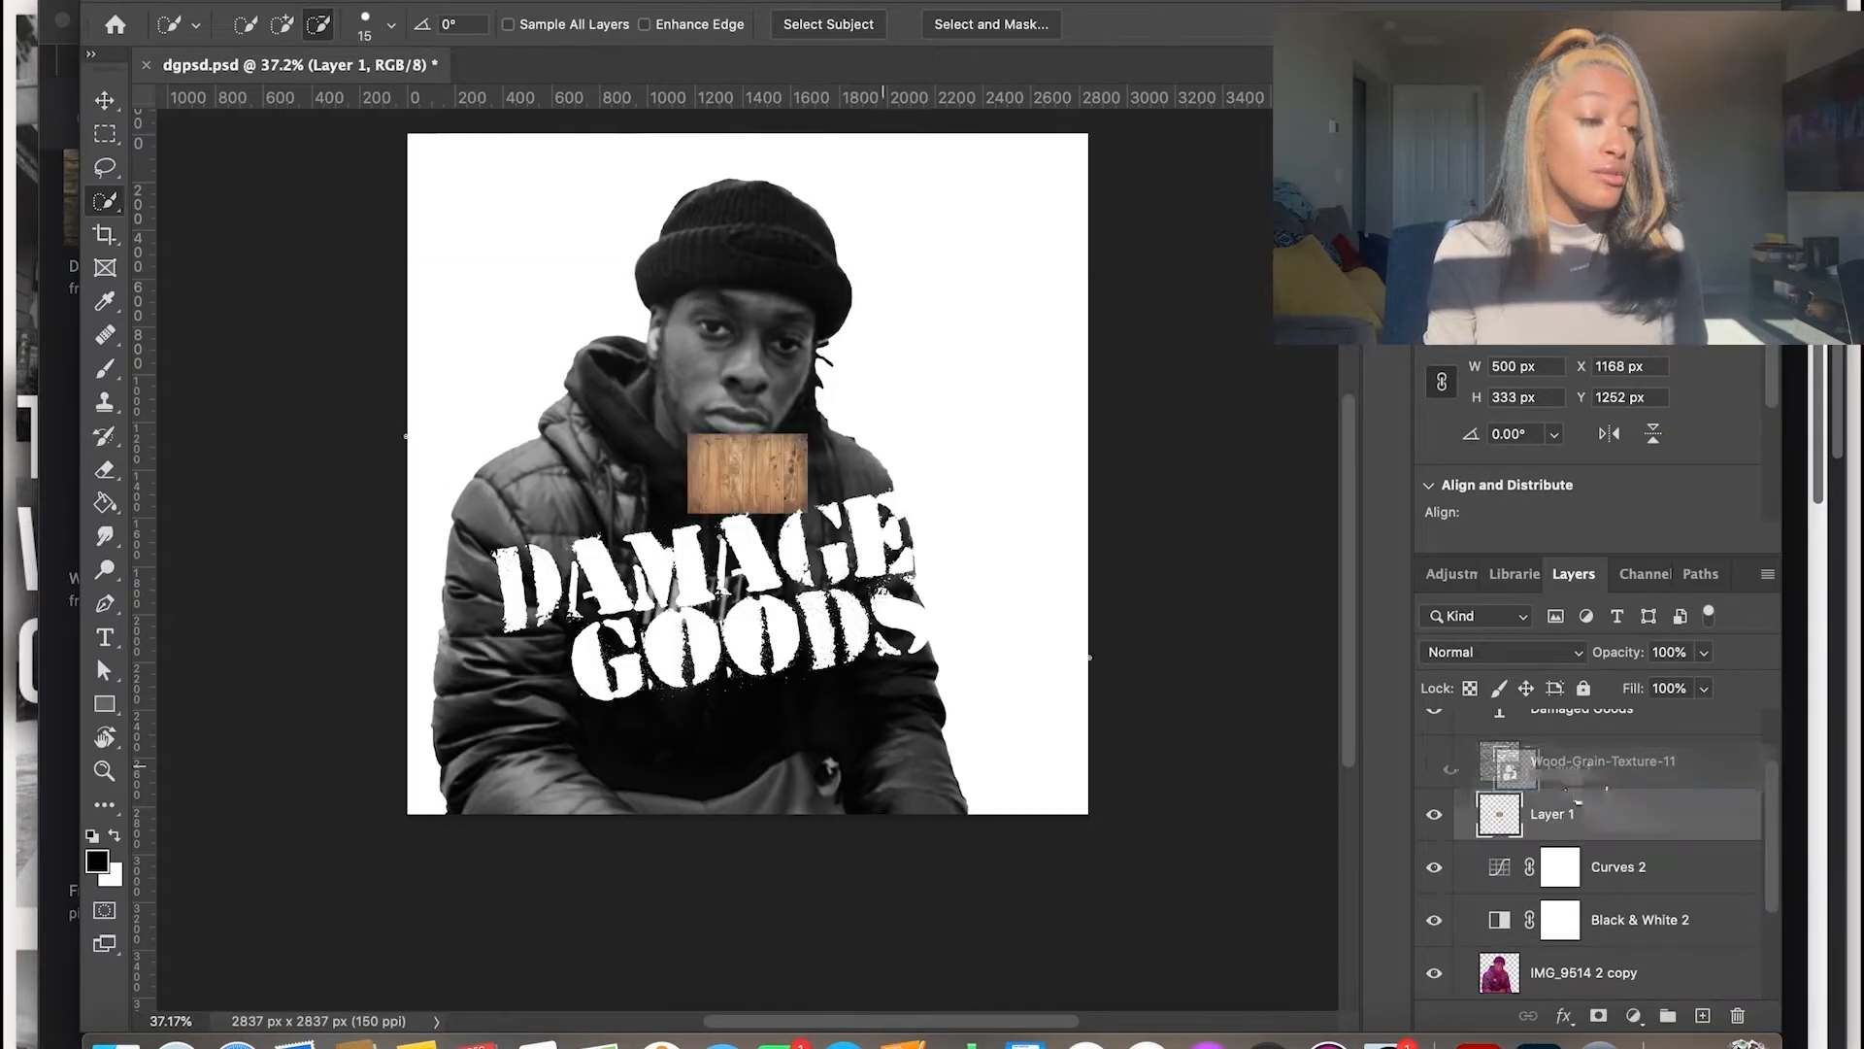
{"action": "left_click", "coordinate": [104, 100]}
{"action": "key", "text": "Delete"}
Show the Wood-Grain-Texture-11 layer and add a beige-grey rectangle about 2971 × 2938 px covering the canvas, beneath the IMG_9514 2 copy cut-out
{"action": "left_click", "coordinate": [1435, 762]}
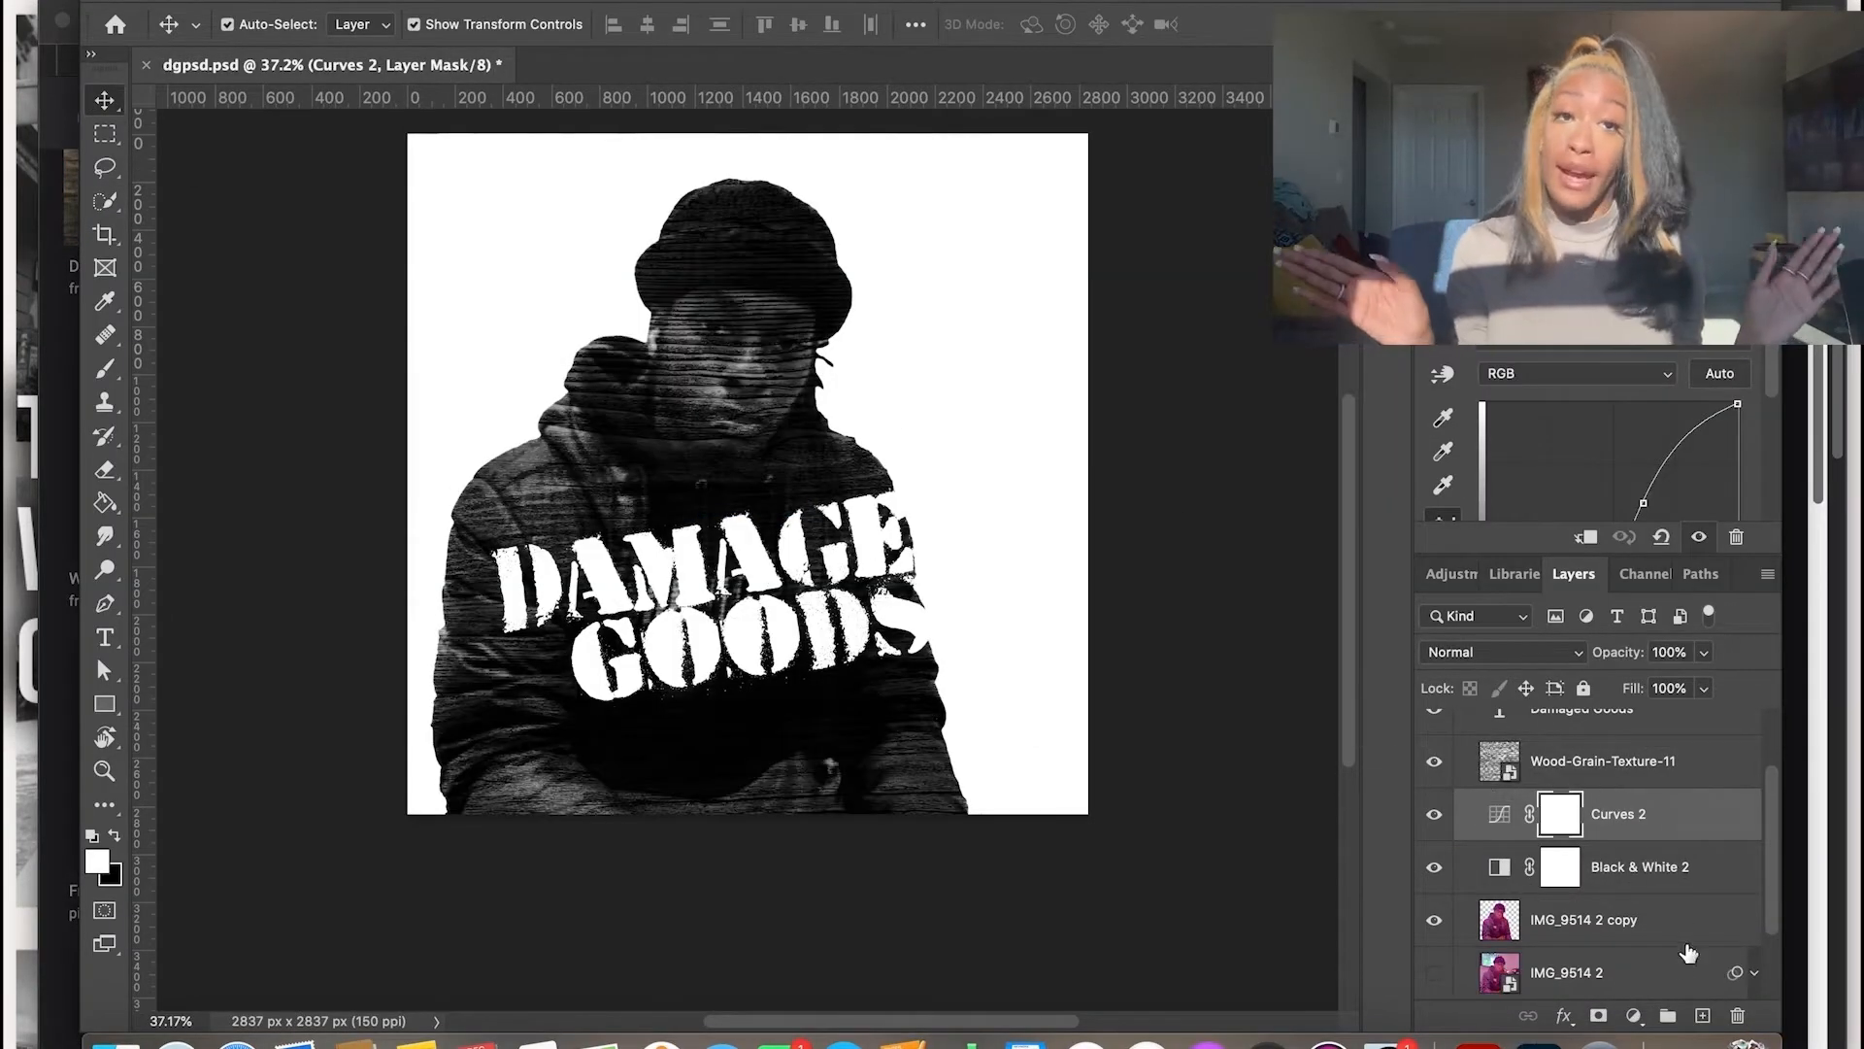
{"action": "scroll", "coordinate": [1655, 903], "scroll_direction": "down", "scroll_amount": 2}
{"action": "left_click", "coordinate": [103, 704]}
{"action": "left_click_drag", "start_coordinate": [389, 125], "coordinate": [1100, 830]}
{"action": "left_click_drag", "start_coordinate": [1656, 738], "coordinate": [1623, 922]}
{"action": "scroll", "coordinate": [1581, 817], "scroll_direction": "up", "scroll_amount": 1}
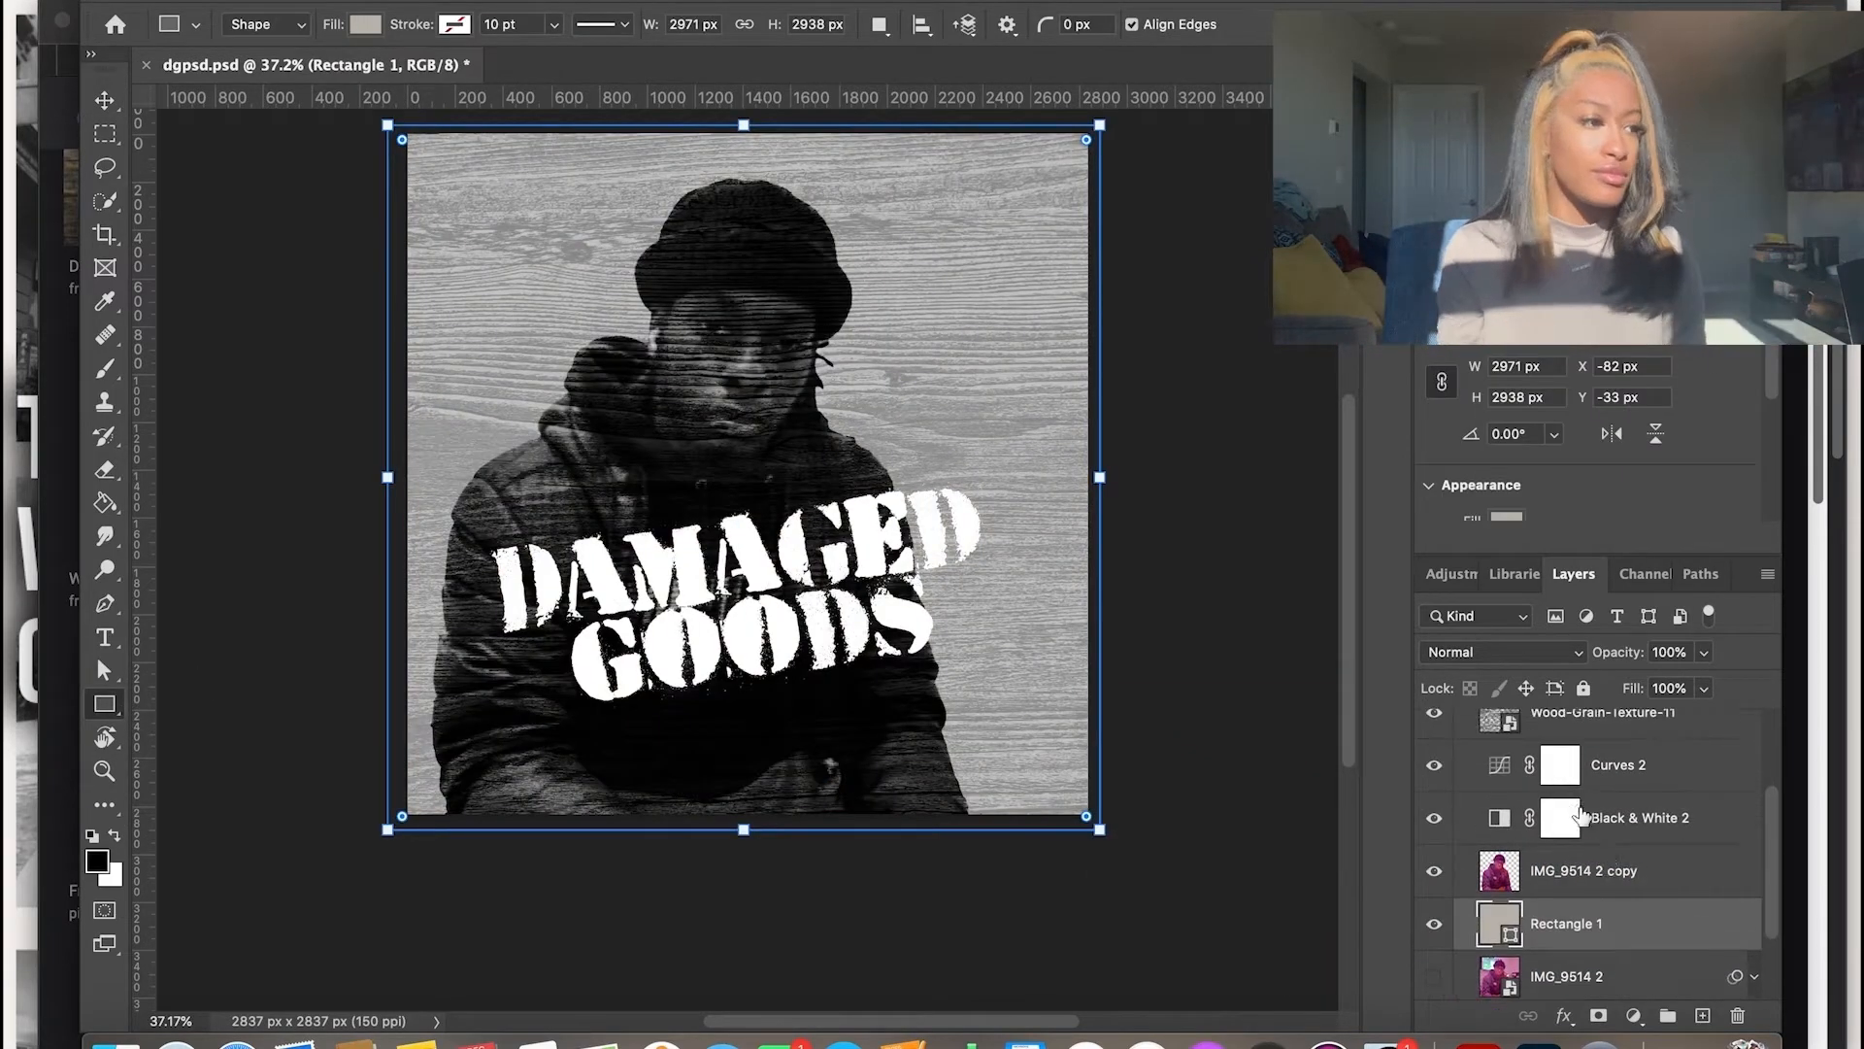
Group the Curves 2 and Black & White 2 adjustment layers
{"action": "scroll", "coordinate": [1650, 811], "scroll_direction": "up", "scroll_amount": 1}
{"action": "left_click", "coordinate": [1679, 798]}
{"action": "left_click", "coordinate": [311, 2]}
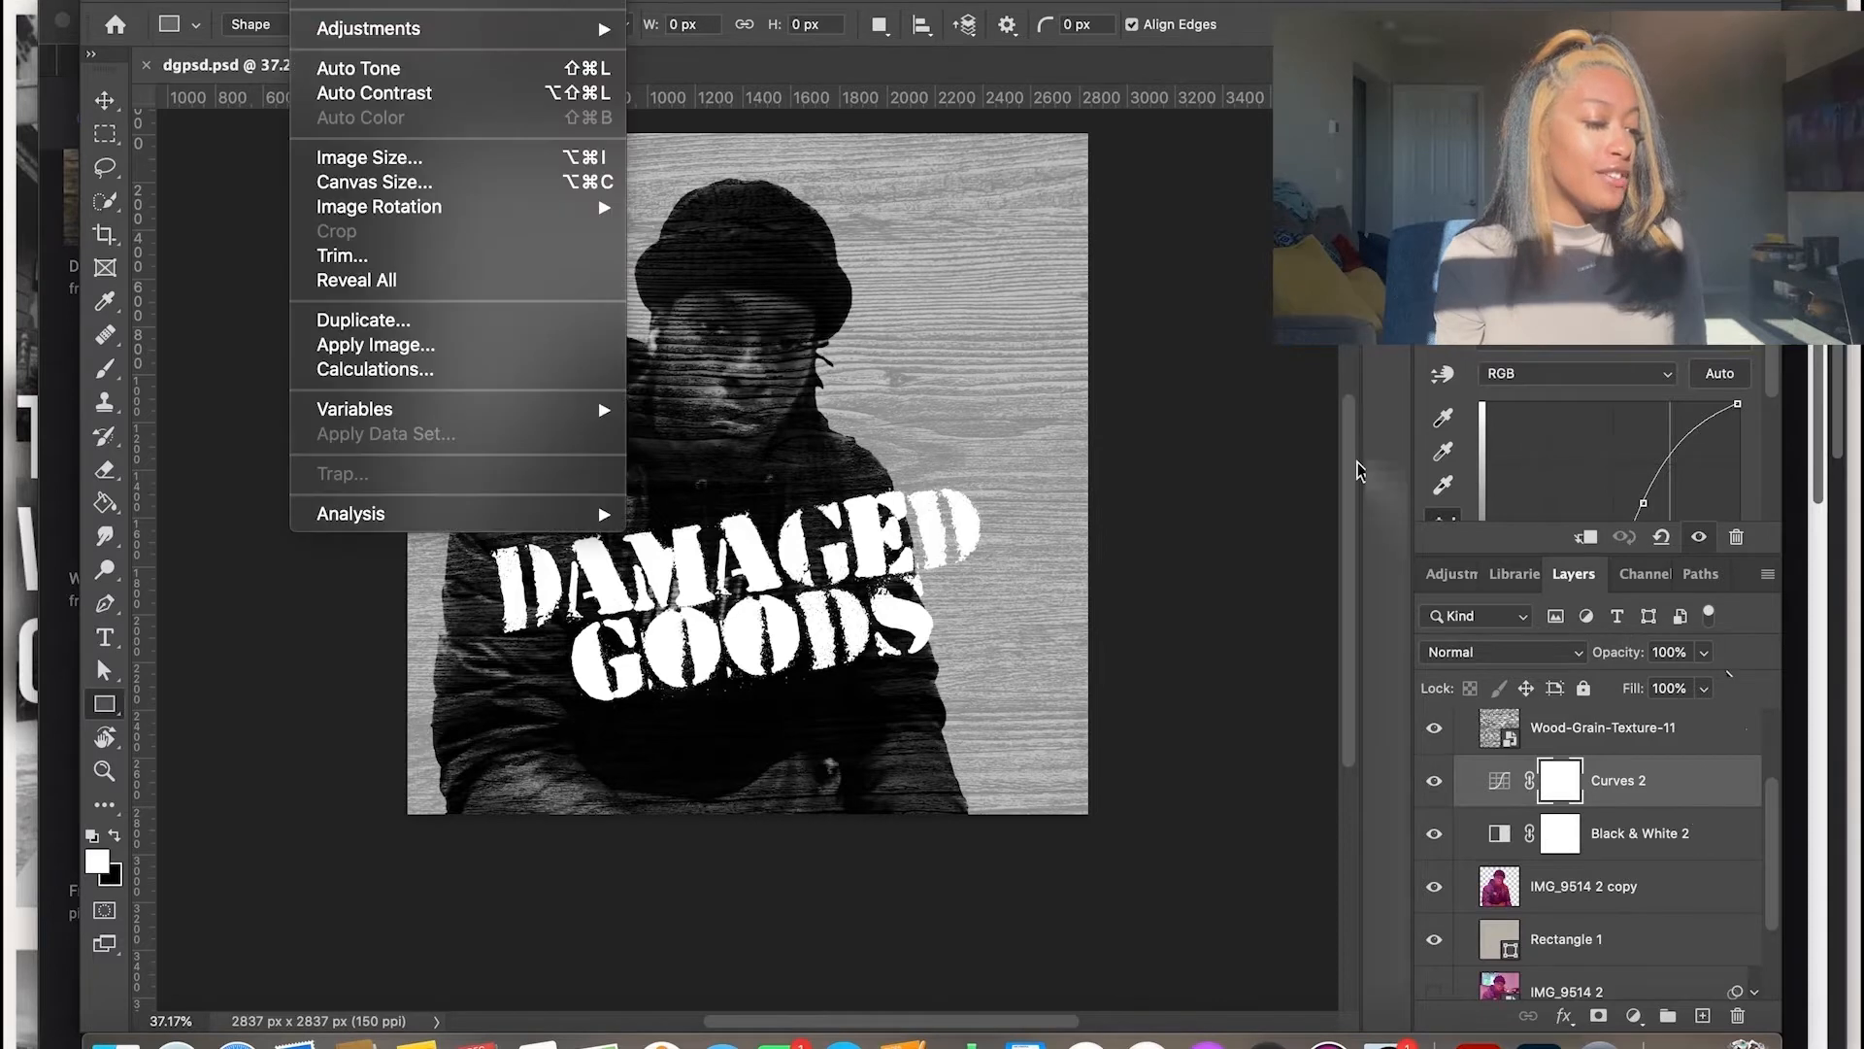
{"action": "left_click", "coordinate": [1360, 472]}
{"action": "right_click", "coordinate": [1691, 802]}
{"action": "left_click", "coordinate": [1698, 806]}
{"action": "scroll", "coordinate": [1698, 806], "scroll_direction": "up", "scroll_amount": 1}
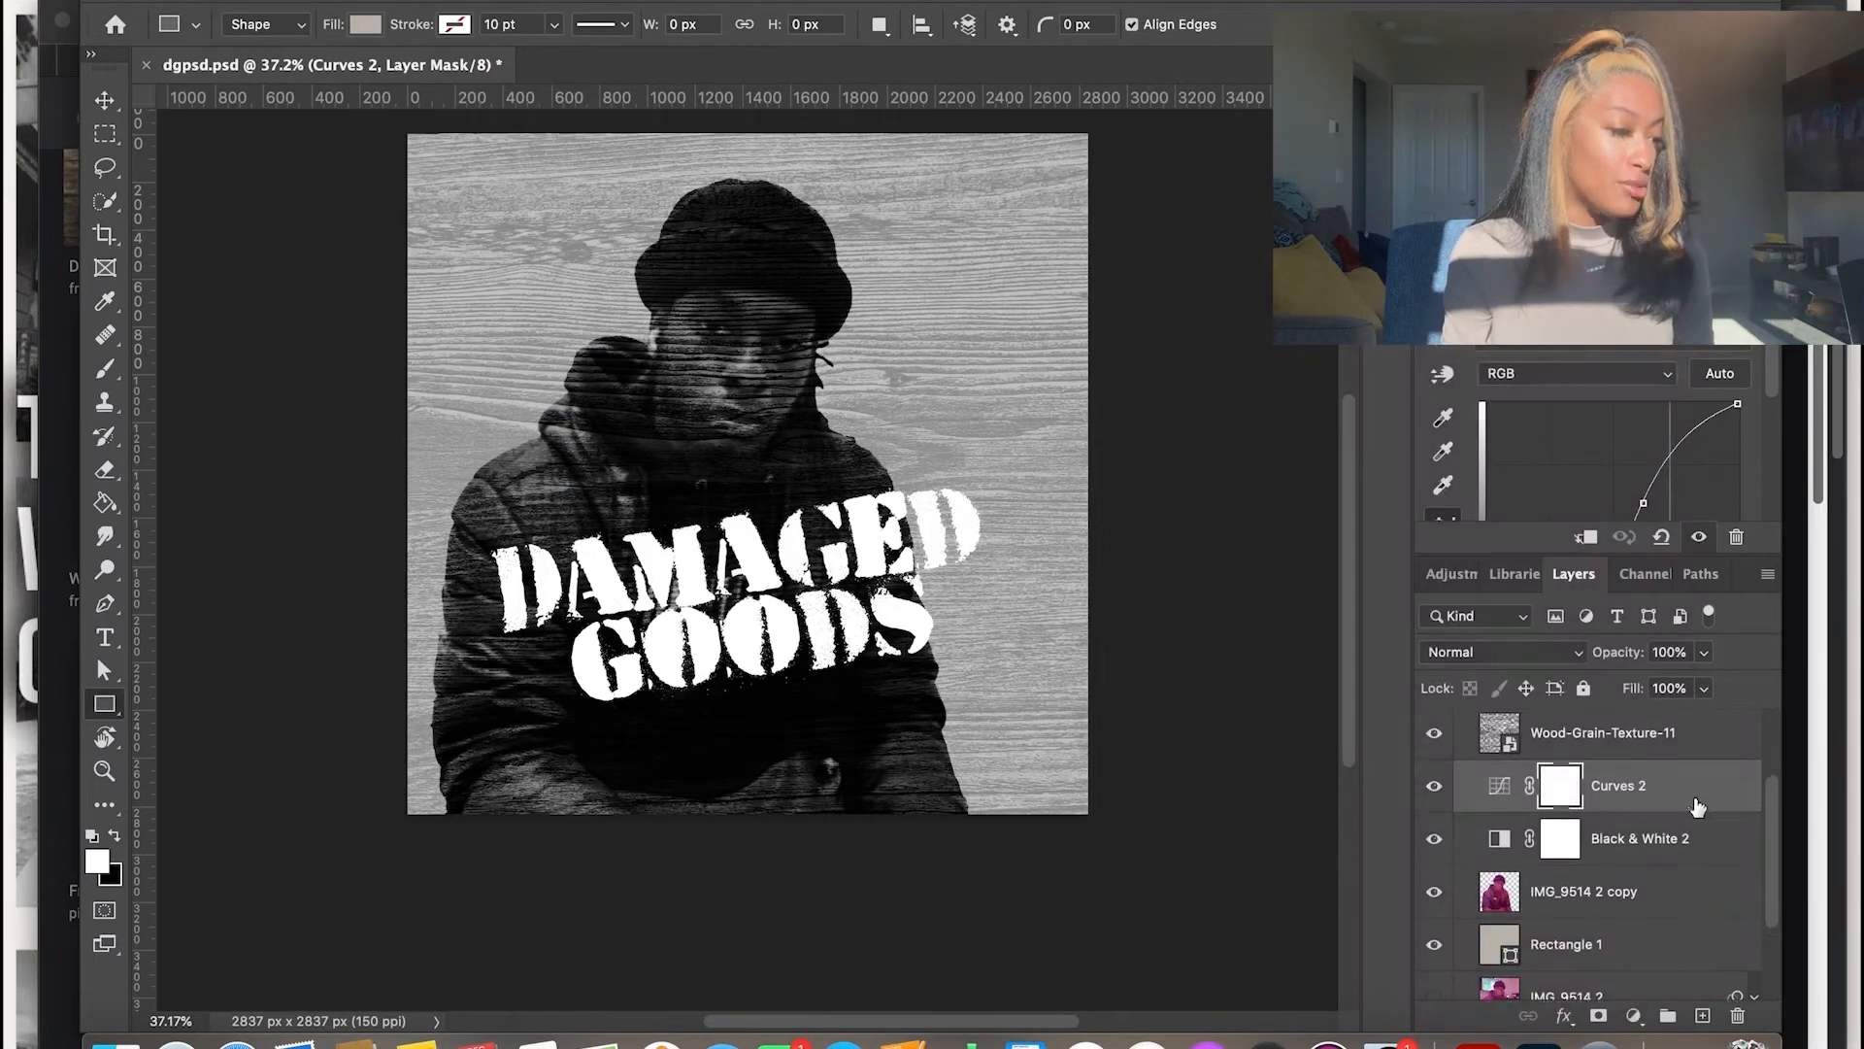
{"action": "left_click", "coordinate": [1698, 837], "text": "shift"}
{"action": "key", "text": "super+g"}
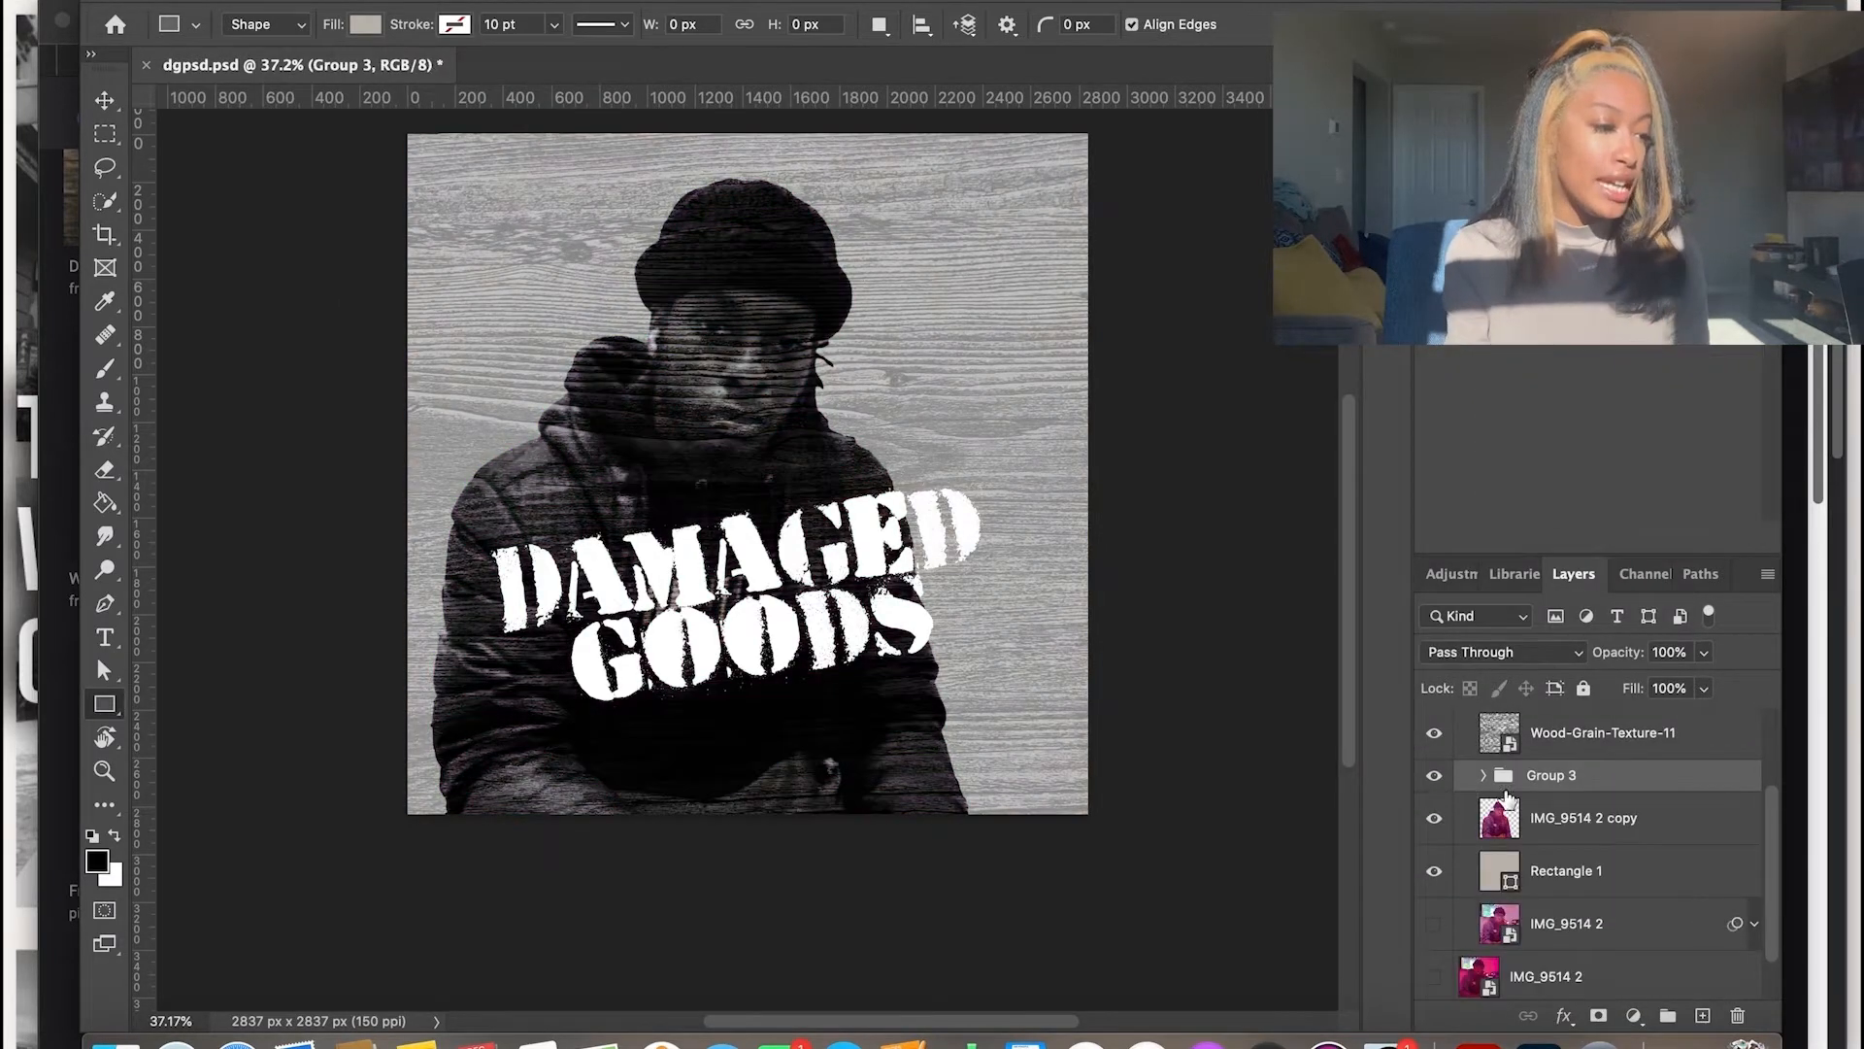
Try merging Group 3, undo the merge, and put the IMG_9514 2 copy cut-out inside the group
{"action": "key", "text": "super+e"}
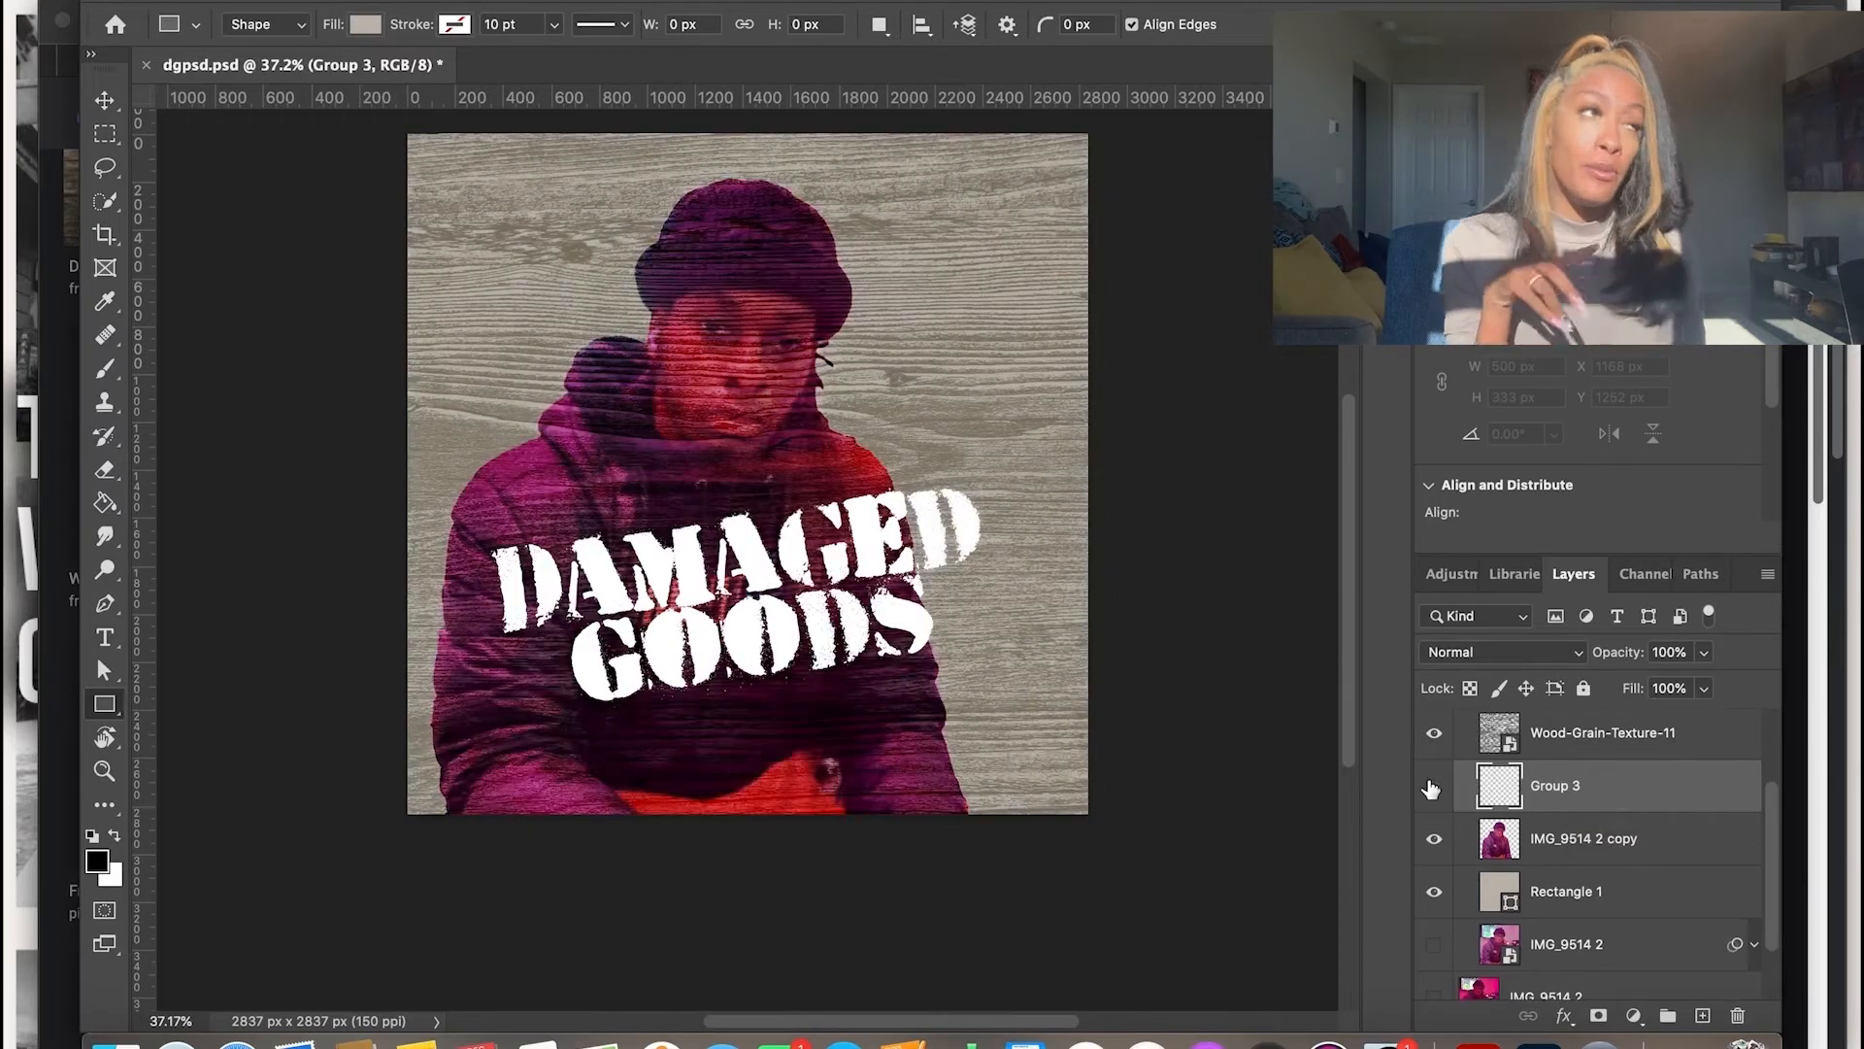
{"action": "key", "text": "super+z"}
{"action": "left_click_drag", "start_coordinate": [1652, 833], "coordinate": [1597, 944]}
{"action": "left_click", "coordinate": [1483, 776]}
{"action": "left_click", "coordinate": [1486, 775]}
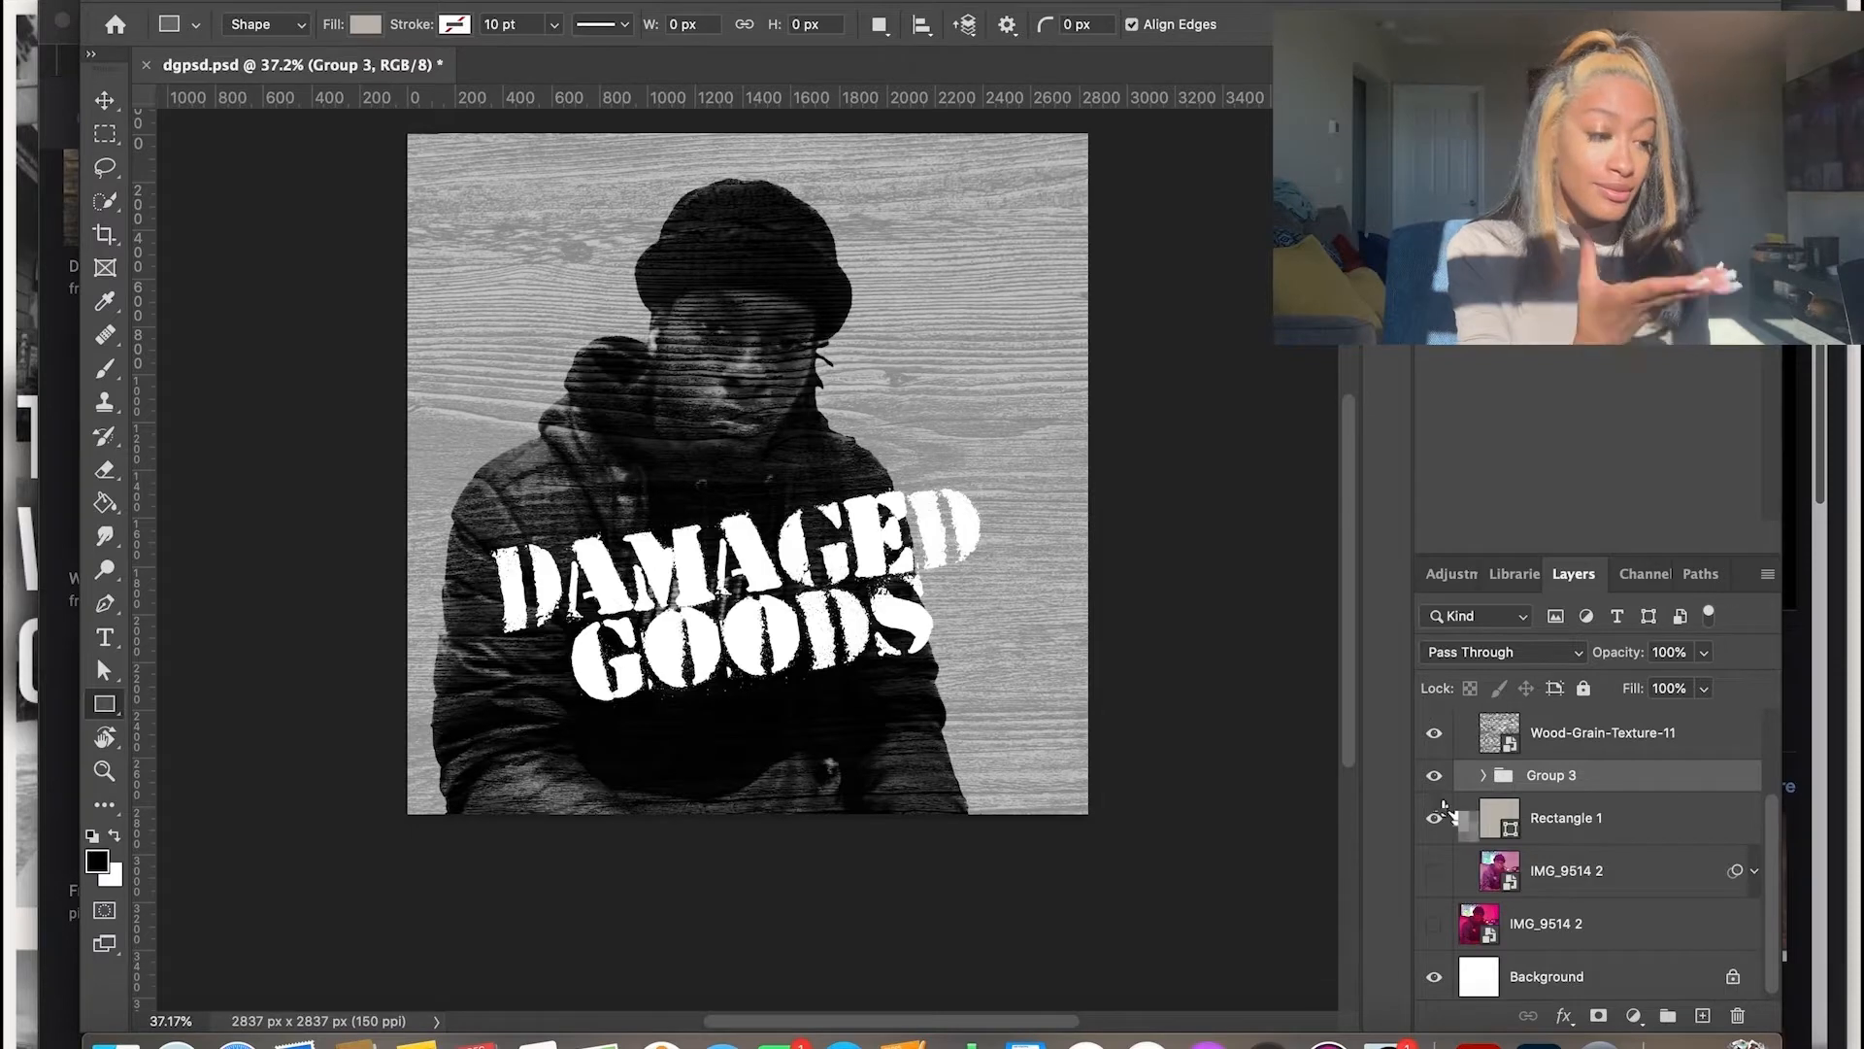
Set the Wood-Grain-Texture-11 layer's blend mode to Darker Color
{"action": "left_click", "coordinate": [1592, 734]}
{"action": "left_click", "coordinate": [1530, 653]}
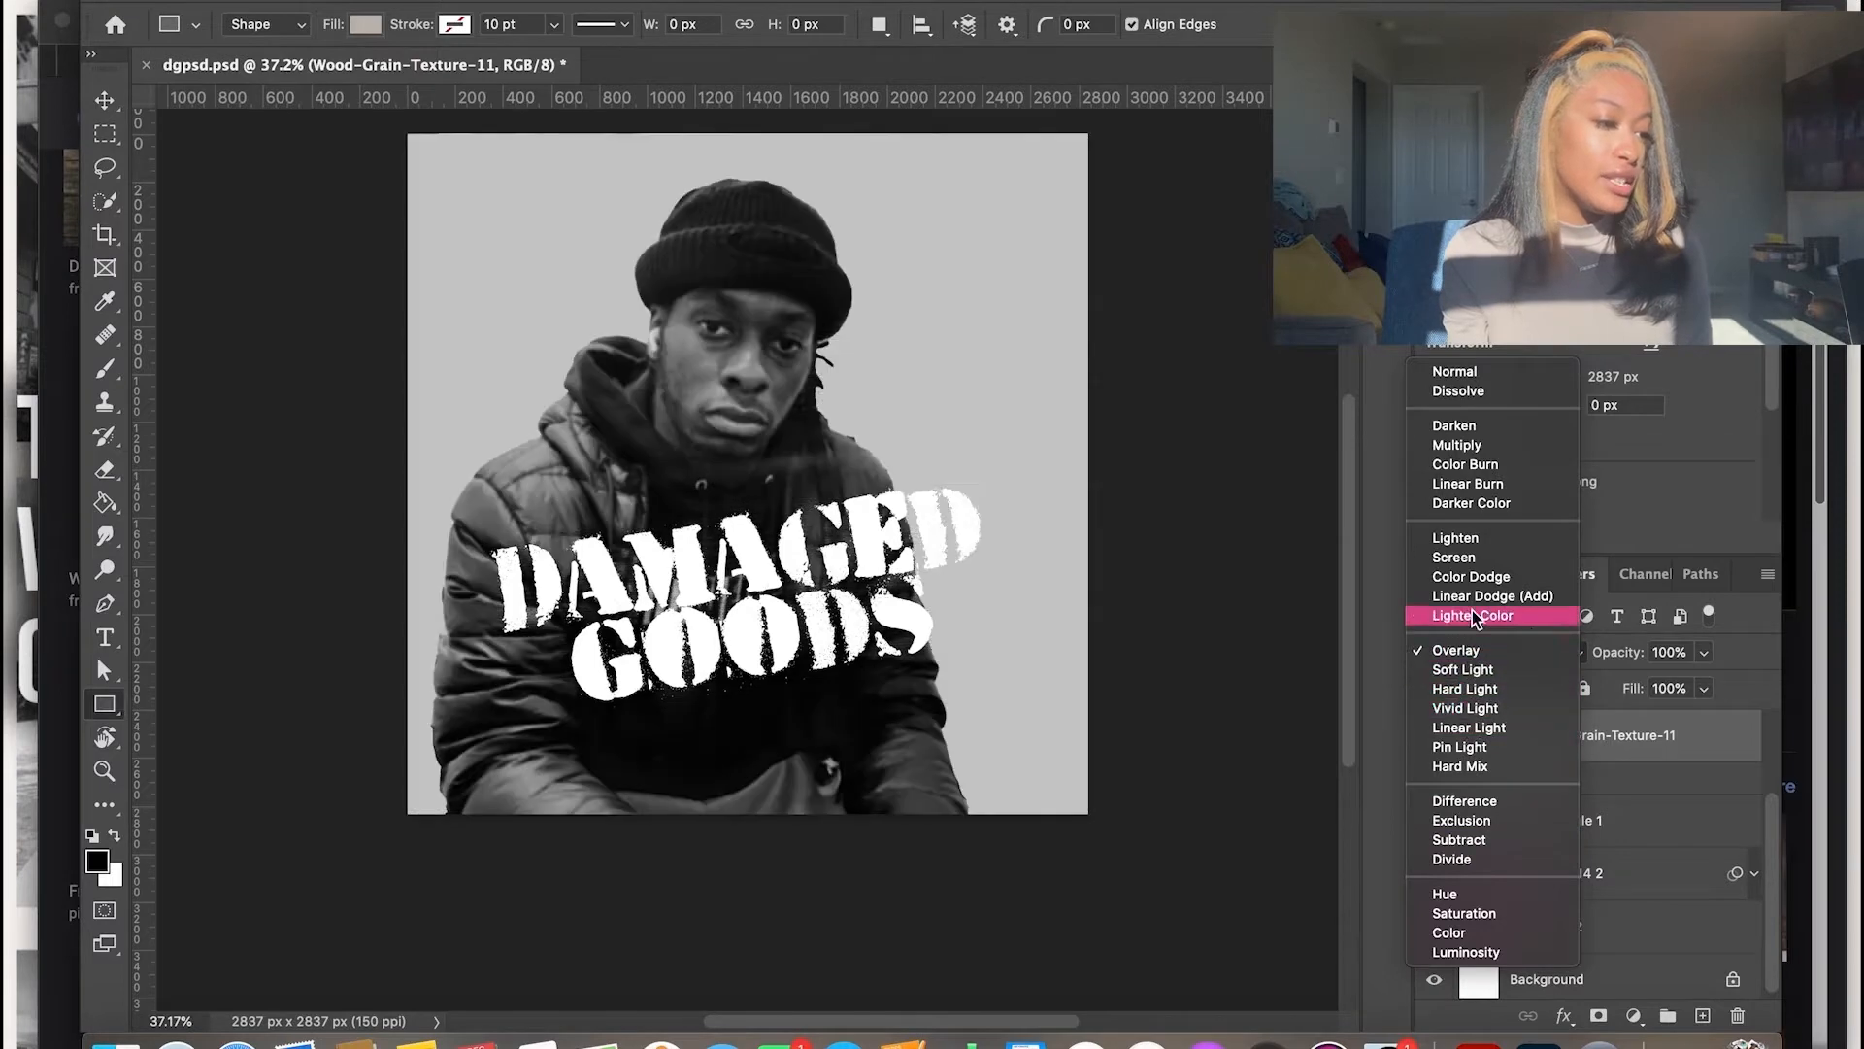
{"action": "left_click", "coordinate": [1470, 505]}
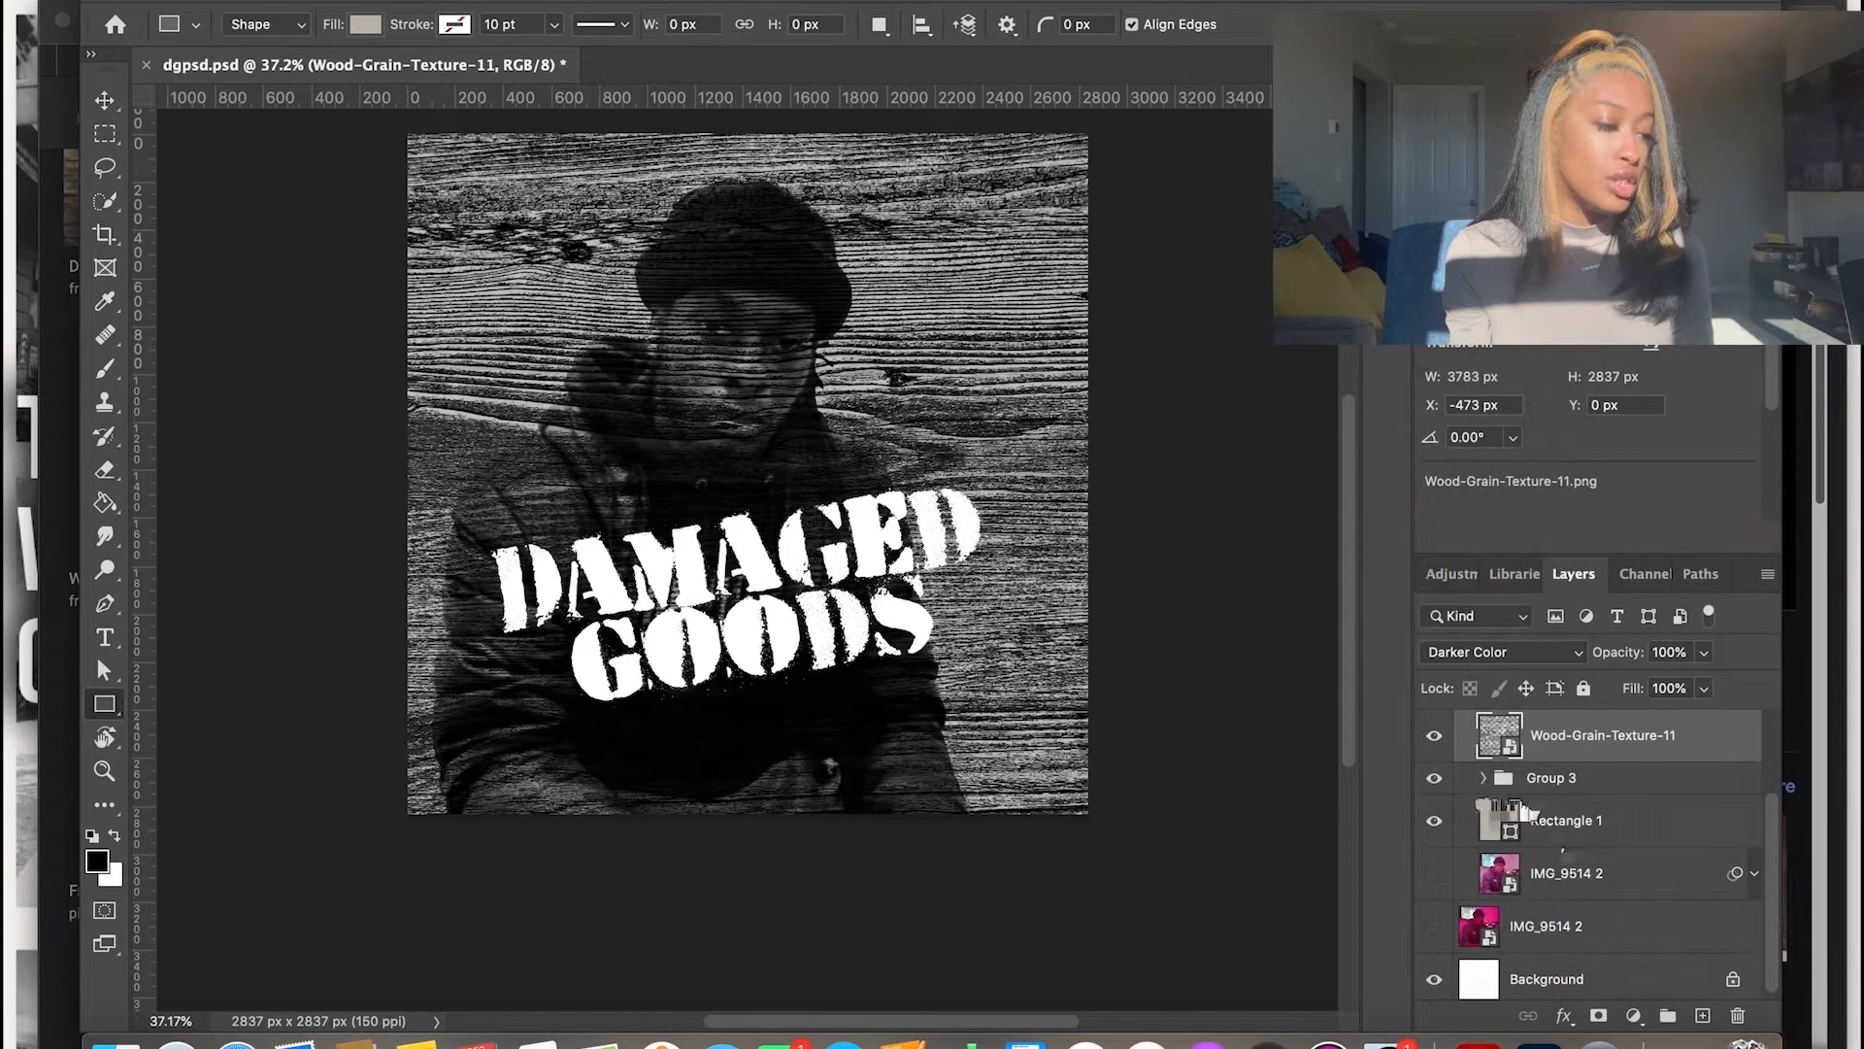
Expand Group 3 and hide its Black & White 2 adjustment layer
{"action": "left_click", "coordinate": [1475, 783]}
{"action": "left_click", "coordinate": [1434, 779]}
{"action": "left_click", "coordinate": [1434, 778]}
{"action": "left_click", "coordinate": [1483, 777]}
{"action": "left_click", "coordinate": [1434, 872]}
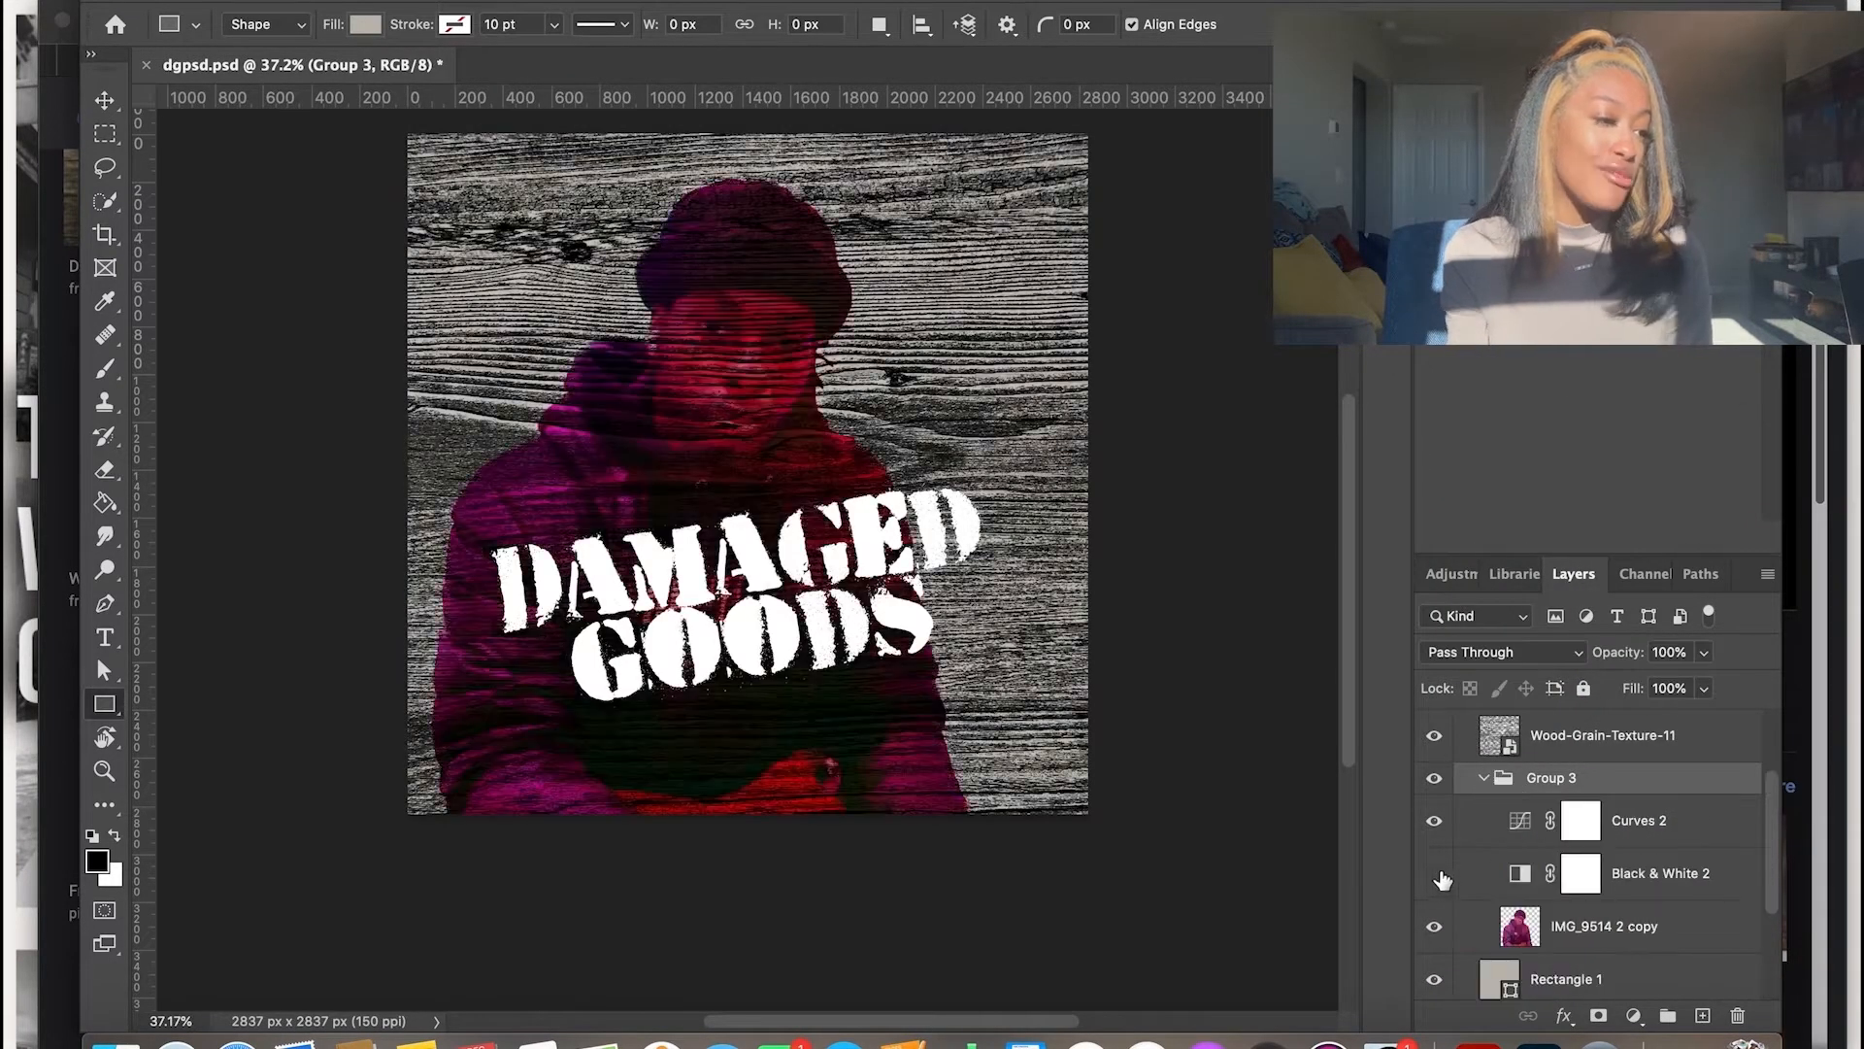
Collapse Group 3 and place it above the Wood-Grain-Texture-11 layer
{"action": "scroll", "coordinate": [1477, 870], "scroll_direction": "up", "scroll_amount": 2}
{"action": "left_click", "coordinate": [1486, 841]}
{"action": "left_click_drag", "start_coordinate": [1521, 841], "coordinate": [1525, 776]}
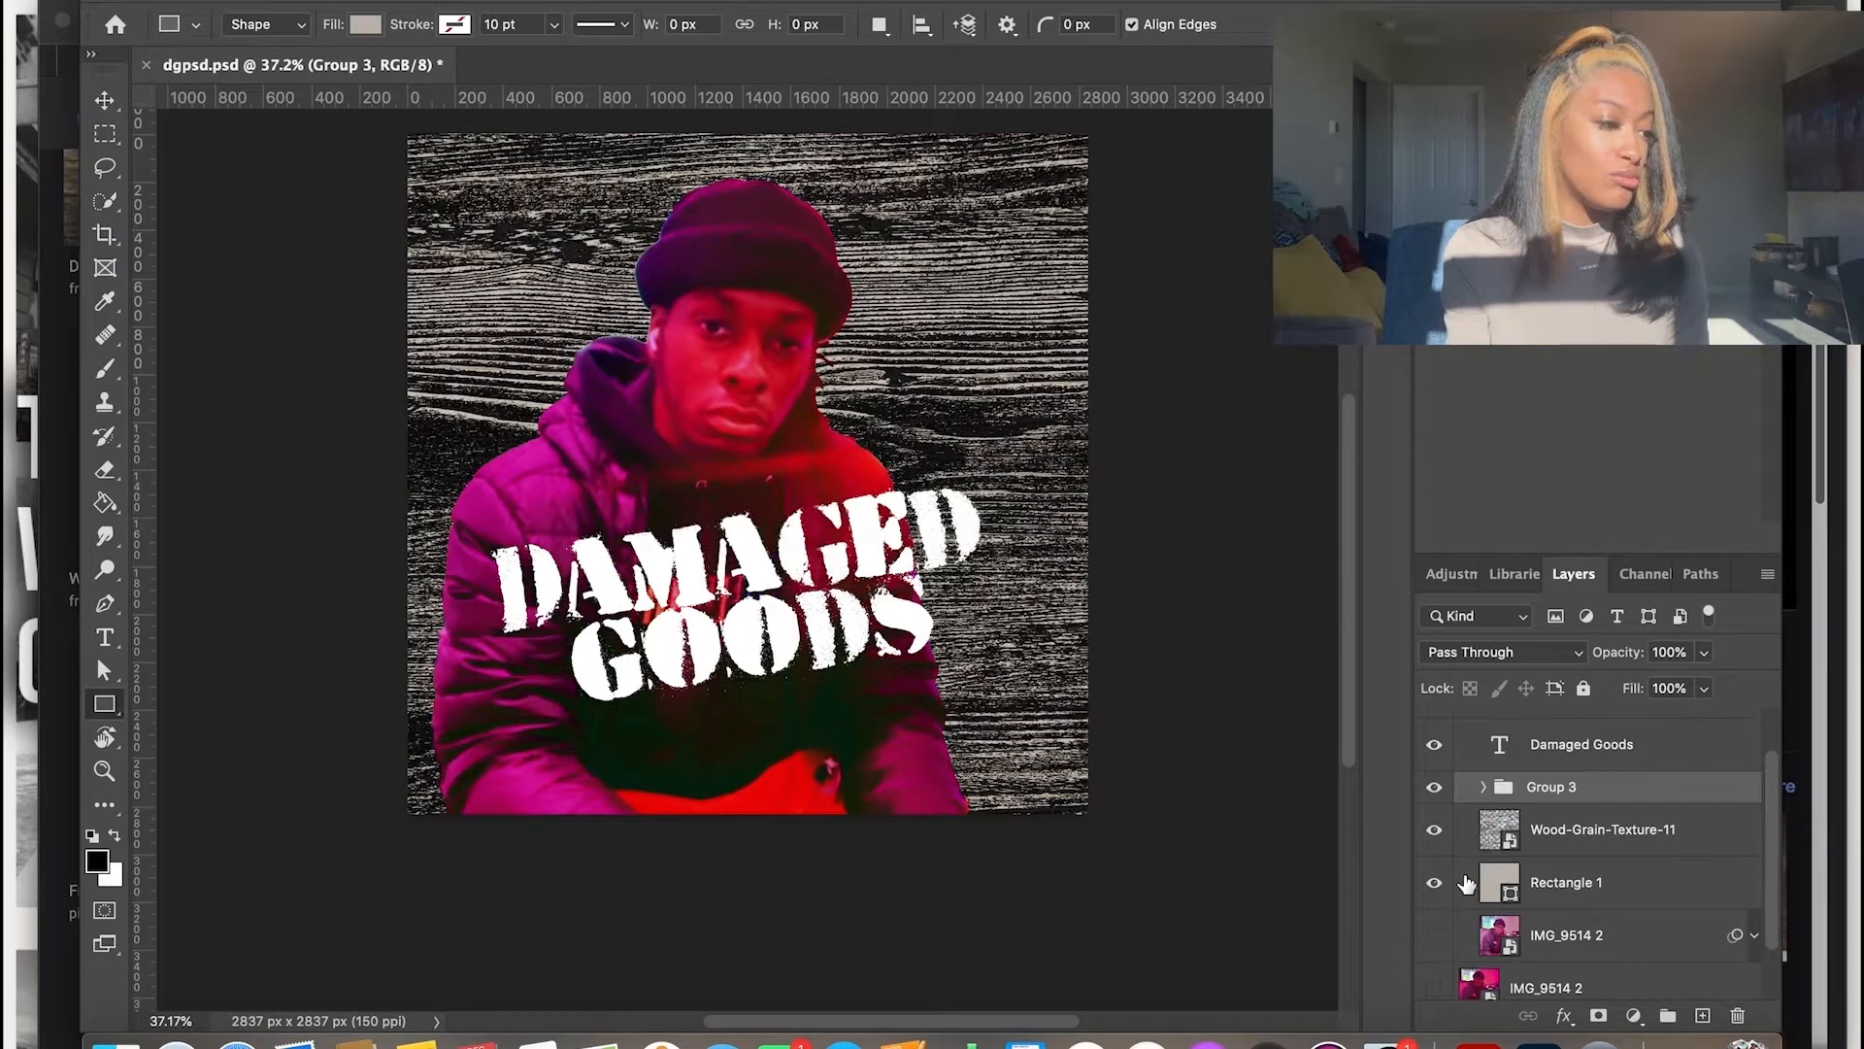
Set the Wood-Grain-Texture-11 layer's blend mode to Overlay
{"action": "scroll", "coordinate": [1466, 879], "scroll_direction": "up", "scroll_amount": 2}
{"action": "left_click", "coordinate": [1580, 935]}
{"action": "left_click", "coordinate": [1565, 879]}
{"action": "left_click", "coordinate": [1485, 652]}
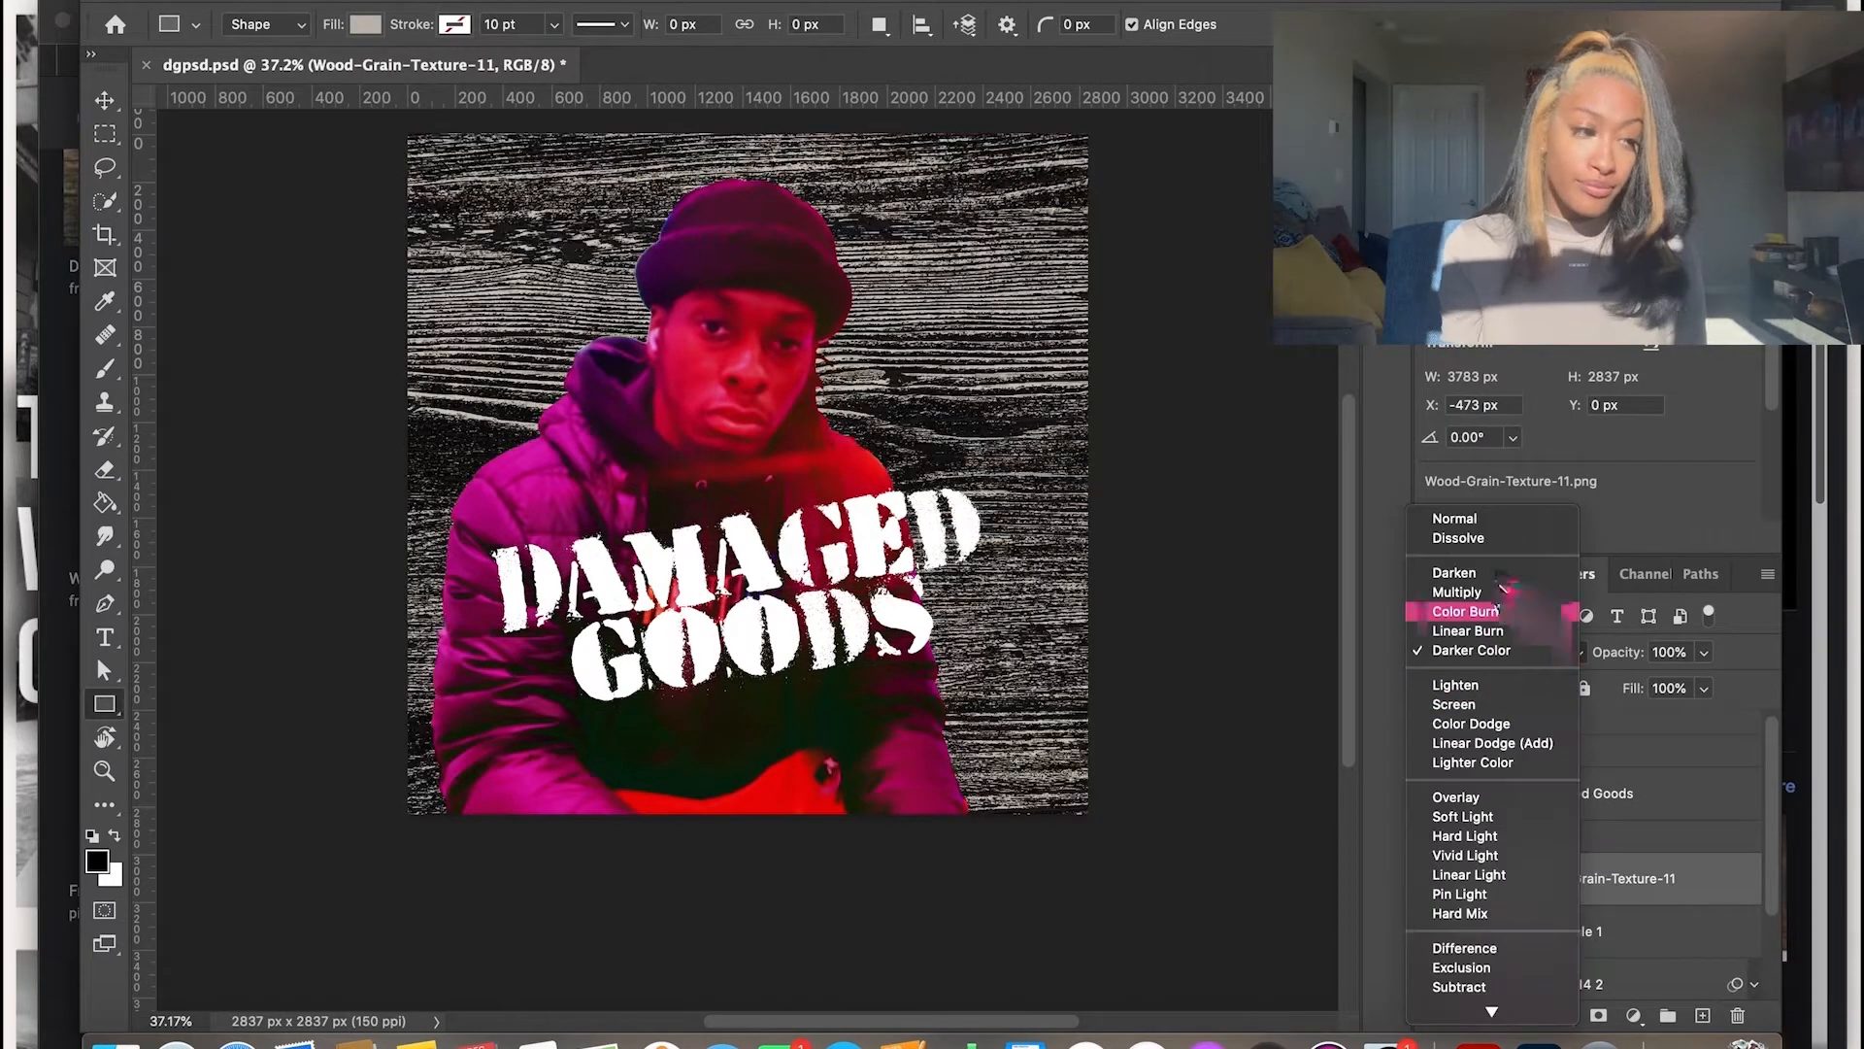
{"action": "left_click", "coordinate": [1458, 797]}
Place Group 3 beneath the Wood-Grain-Texture-11 layer and merge the group into a single layer
{"action": "scroll", "coordinate": [1583, 937], "scroll_direction": "down", "scroll_amount": 2}
{"action": "scroll", "coordinate": [1593, 889], "scroll_direction": "up", "scroll_amount": 2}
{"action": "mouse_move", "coordinate": [1556, 943]}
{"action": "left_mouse_down"}
{"action": "mouse_move", "coordinate": [1565, 956]}
{"action": "mouse_move", "coordinate": [1527, 832]}
{"action": "mouse_move", "coordinate": [1555, 922]}
{"action": "left_mouse_up"}
{"action": "key", "text": "super+e"}
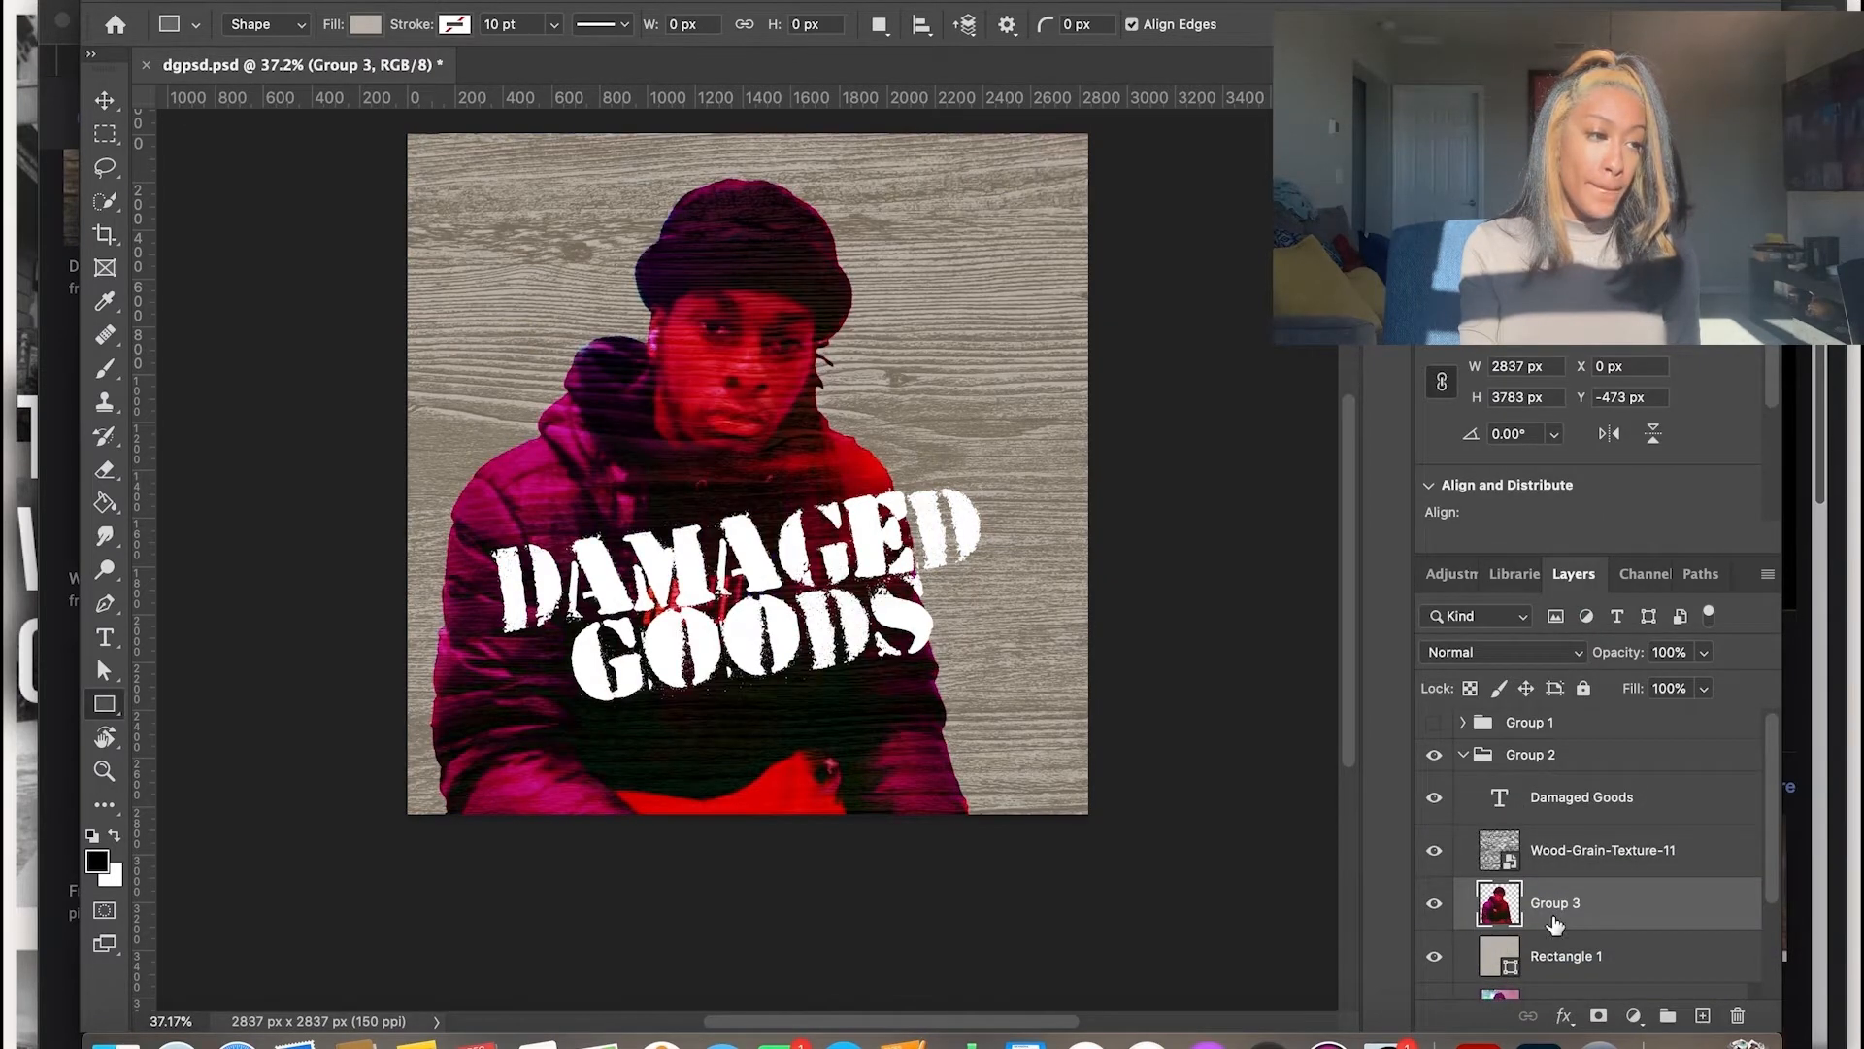
{"action": "left_click", "coordinate": [1632, 1017]}
{"action": "left_click", "coordinate": [1684, 890]}
{"action": "key", "text": "super+z"}
{"action": "left_click", "coordinate": [1597, 1016]}
{"action": "key", "text": "super+z"}
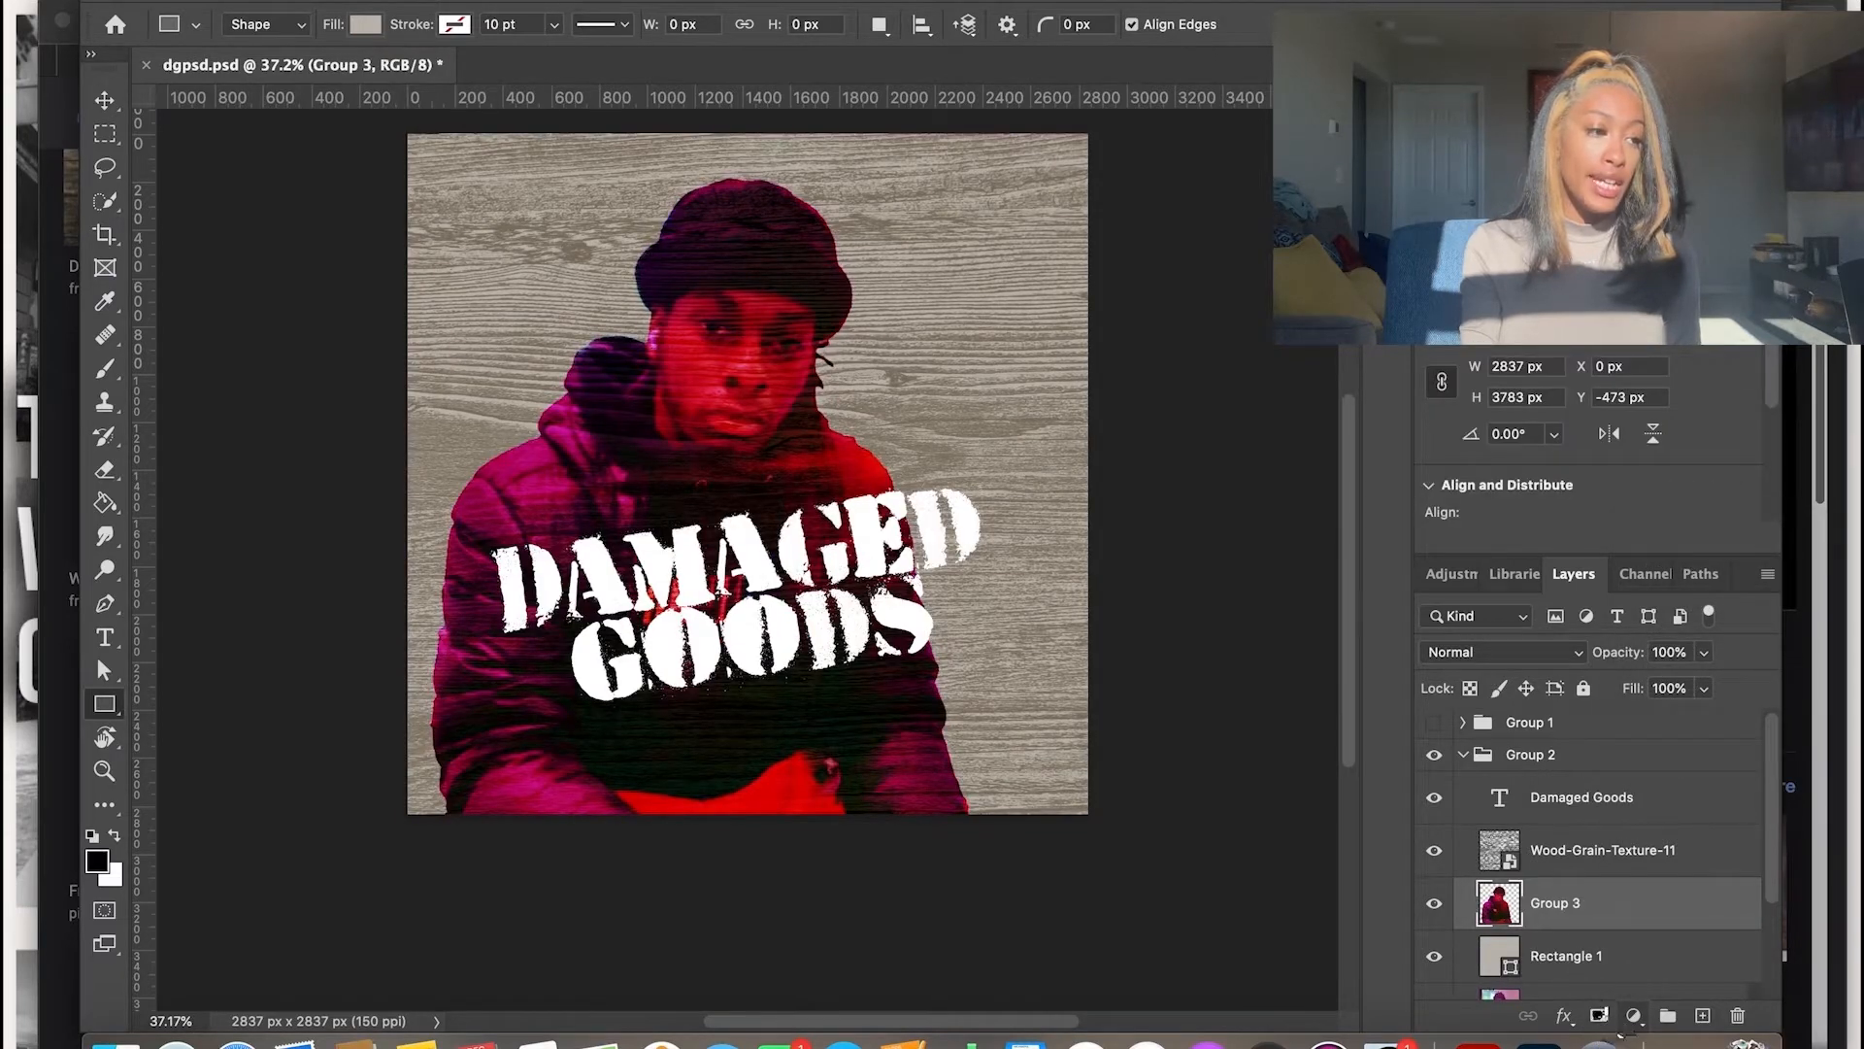
Add a Black & White adjustment layer above the merged Group 3 layer
{"action": "left_click", "coordinate": [1634, 1015]}
{"action": "left_click", "coordinate": [1700, 782]}
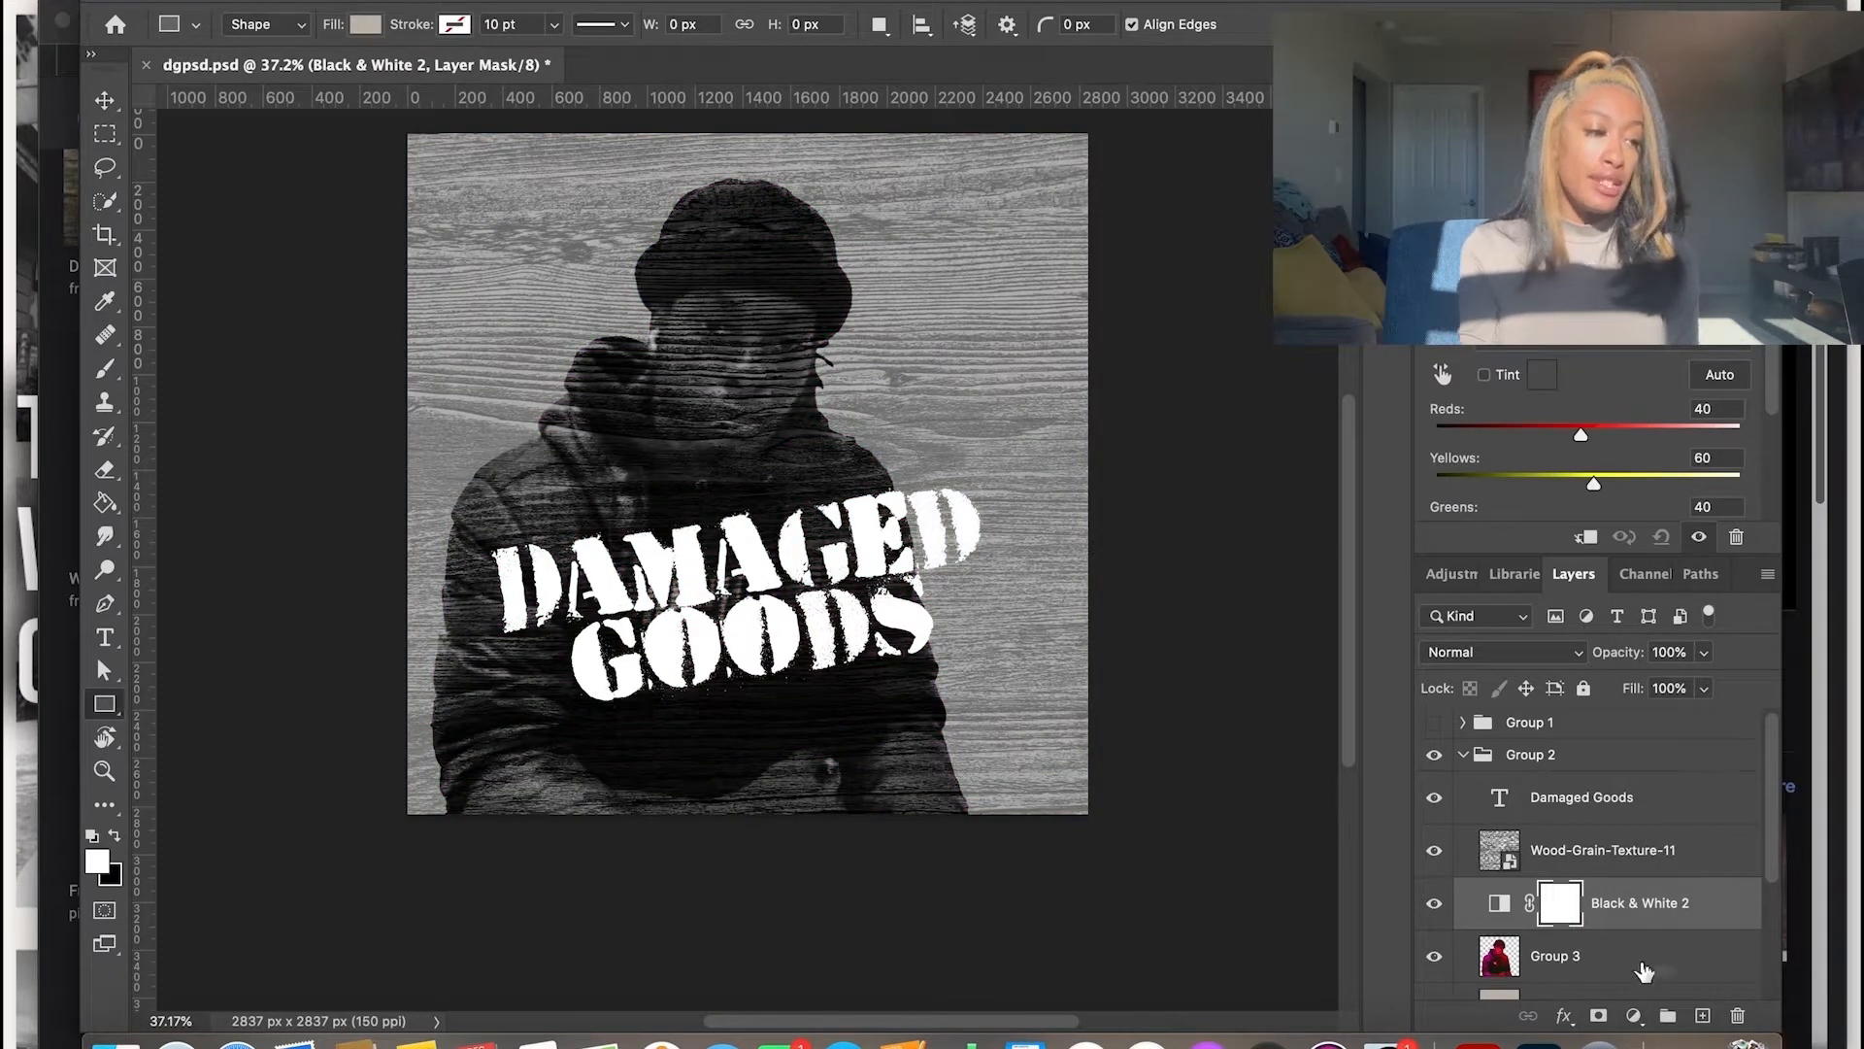
Show all layer effects for the Group 3 layer and try Outer Glow and Drop Shadow
{"action": "double_click", "coordinate": [1644, 971]}
{"action": "left_click", "coordinate": [967, 90]}
{"action": "left_click", "coordinate": [885, 623]}
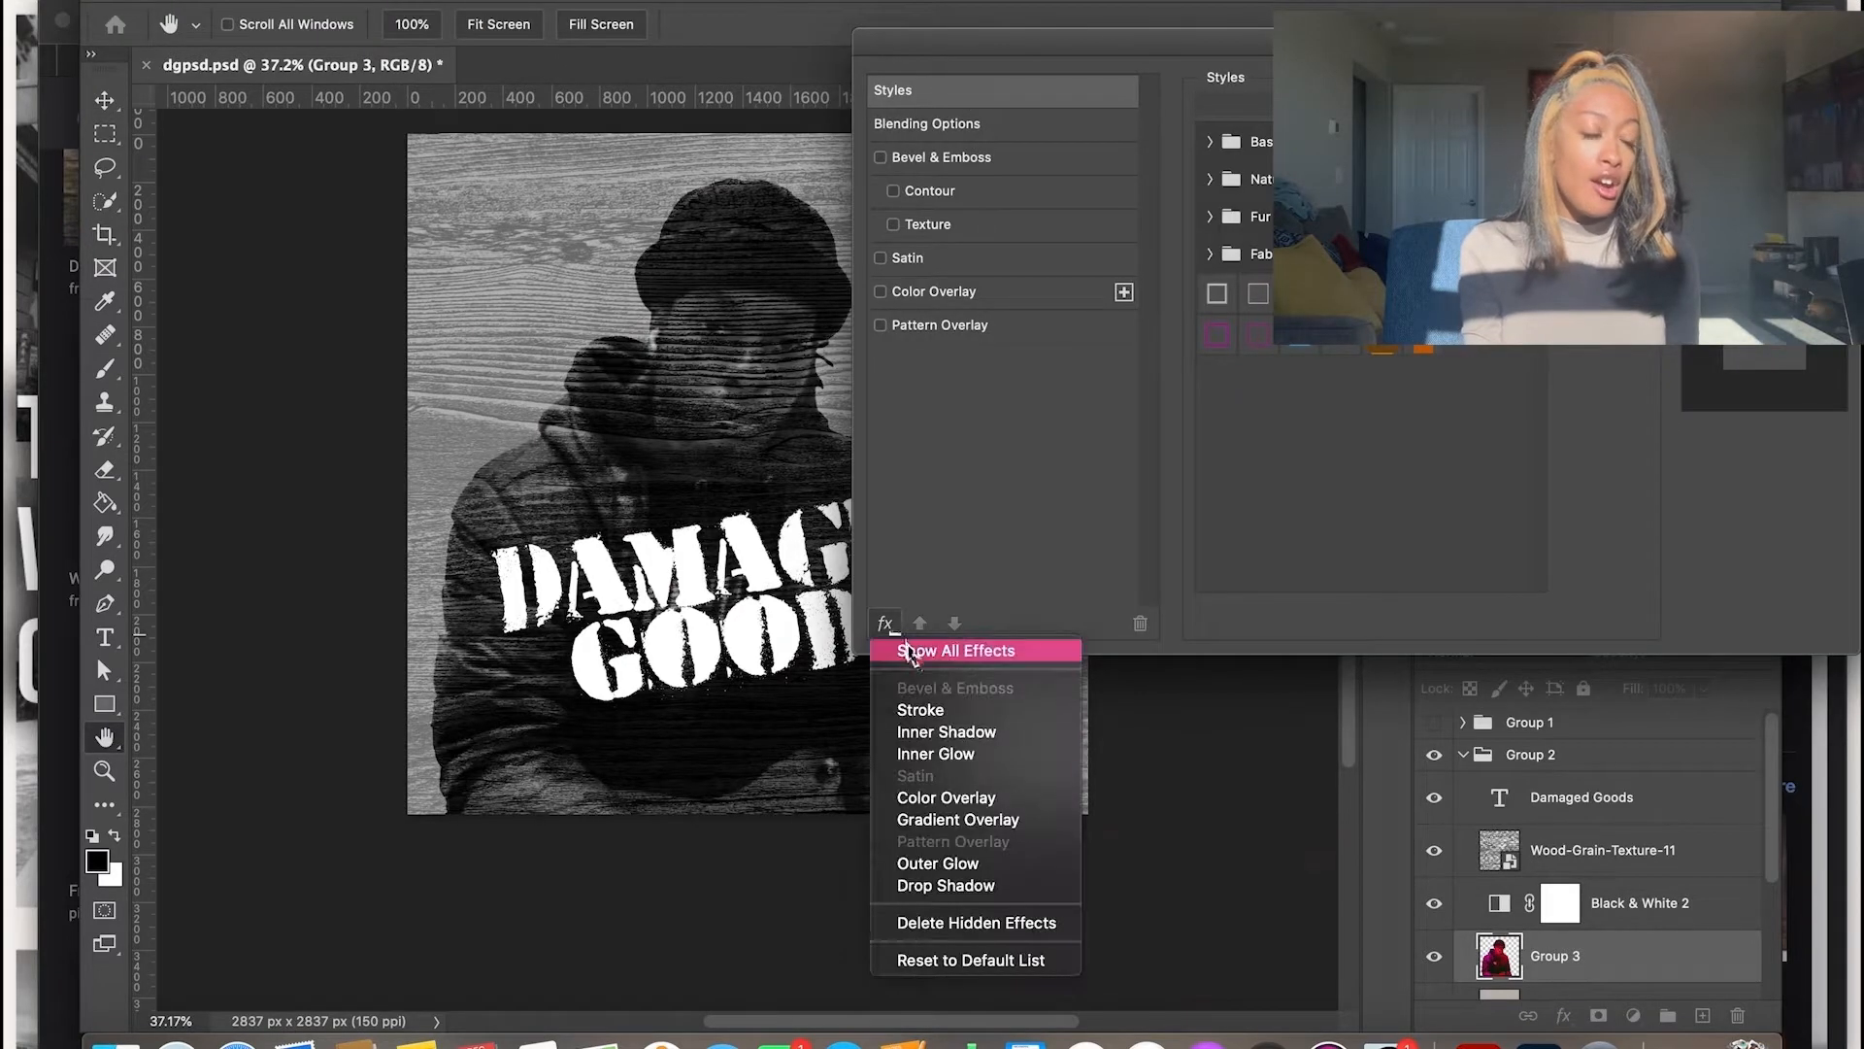
{"action": "left_click", "coordinate": [910, 651]}
{"action": "left_click", "coordinate": [957, 493]}
{"action": "left_click", "coordinate": [880, 494]}
{"action": "left_click", "coordinate": [933, 526]}
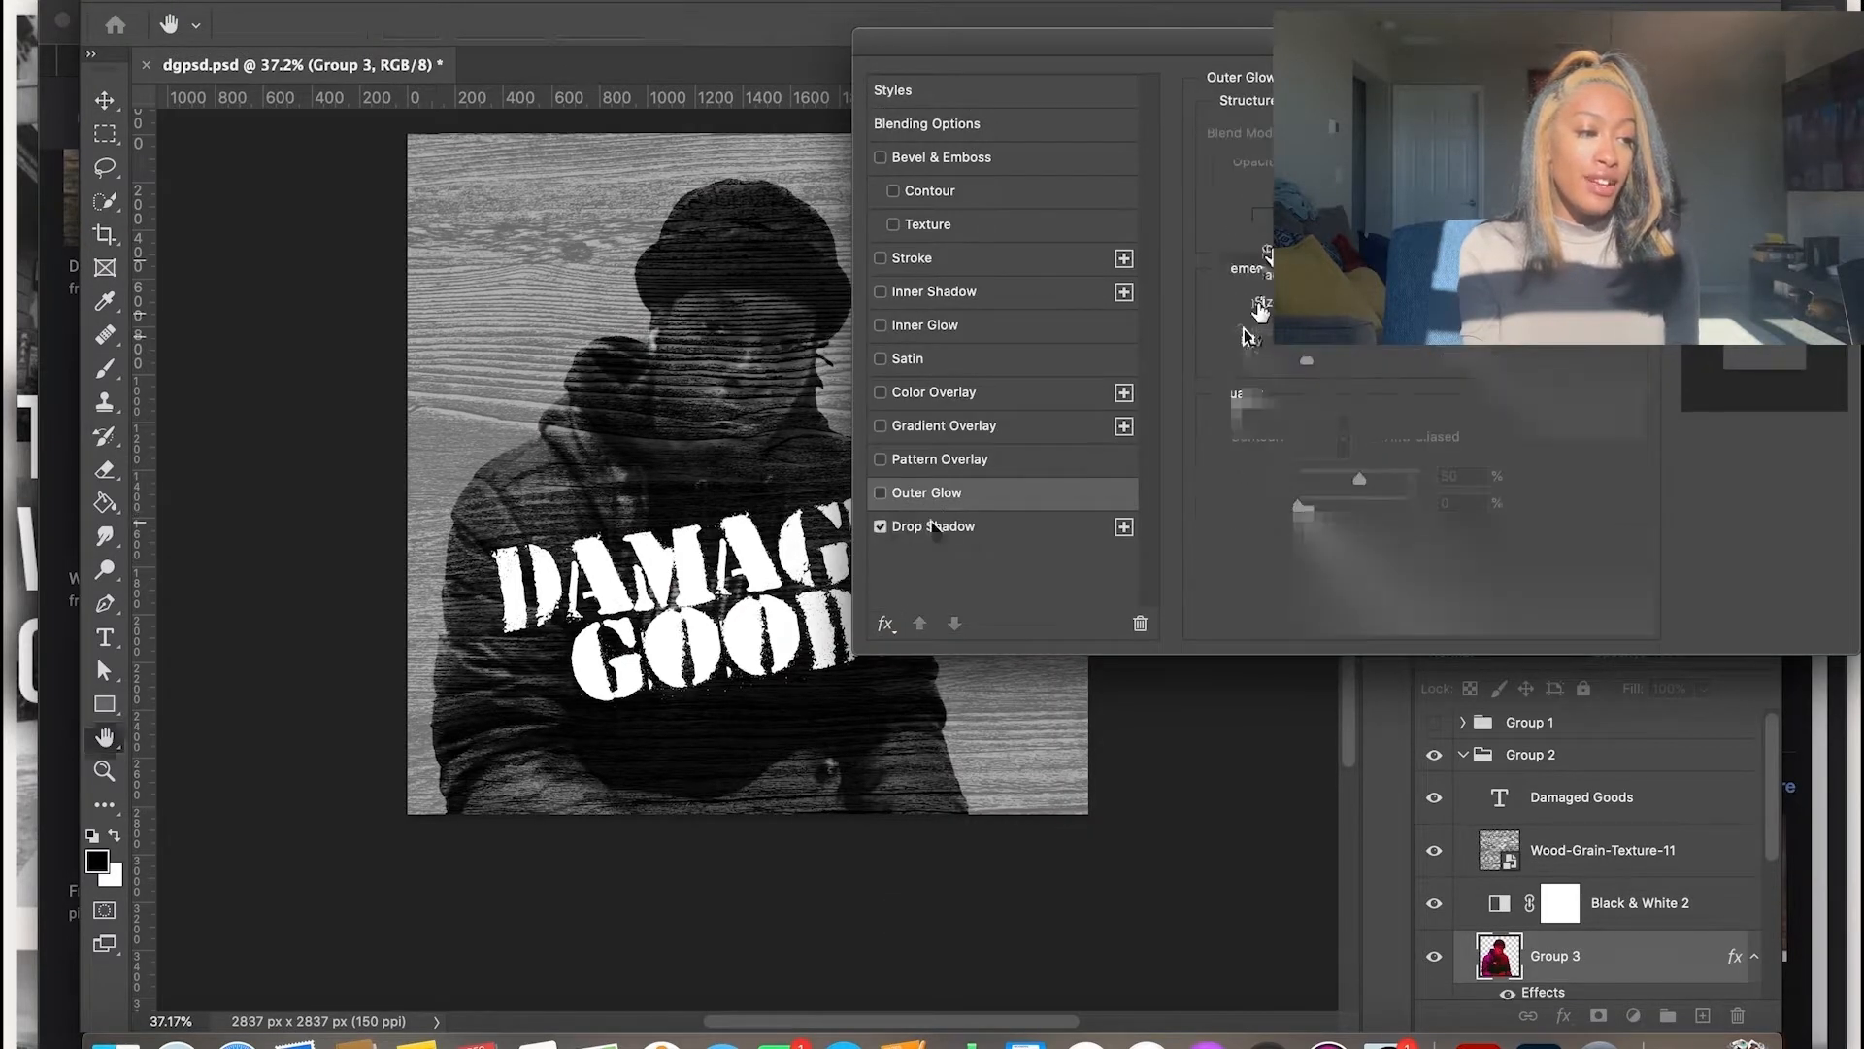
{"action": "left_click", "coordinate": [881, 527]}
Try a red Stroke on the Group 3 layer, then cancel the layer style changes
{"action": "left_click", "coordinate": [912, 257]}
{"action": "left_click", "coordinate": [1260, 322]}
{"action": "left_click", "coordinate": [1372, 438]}
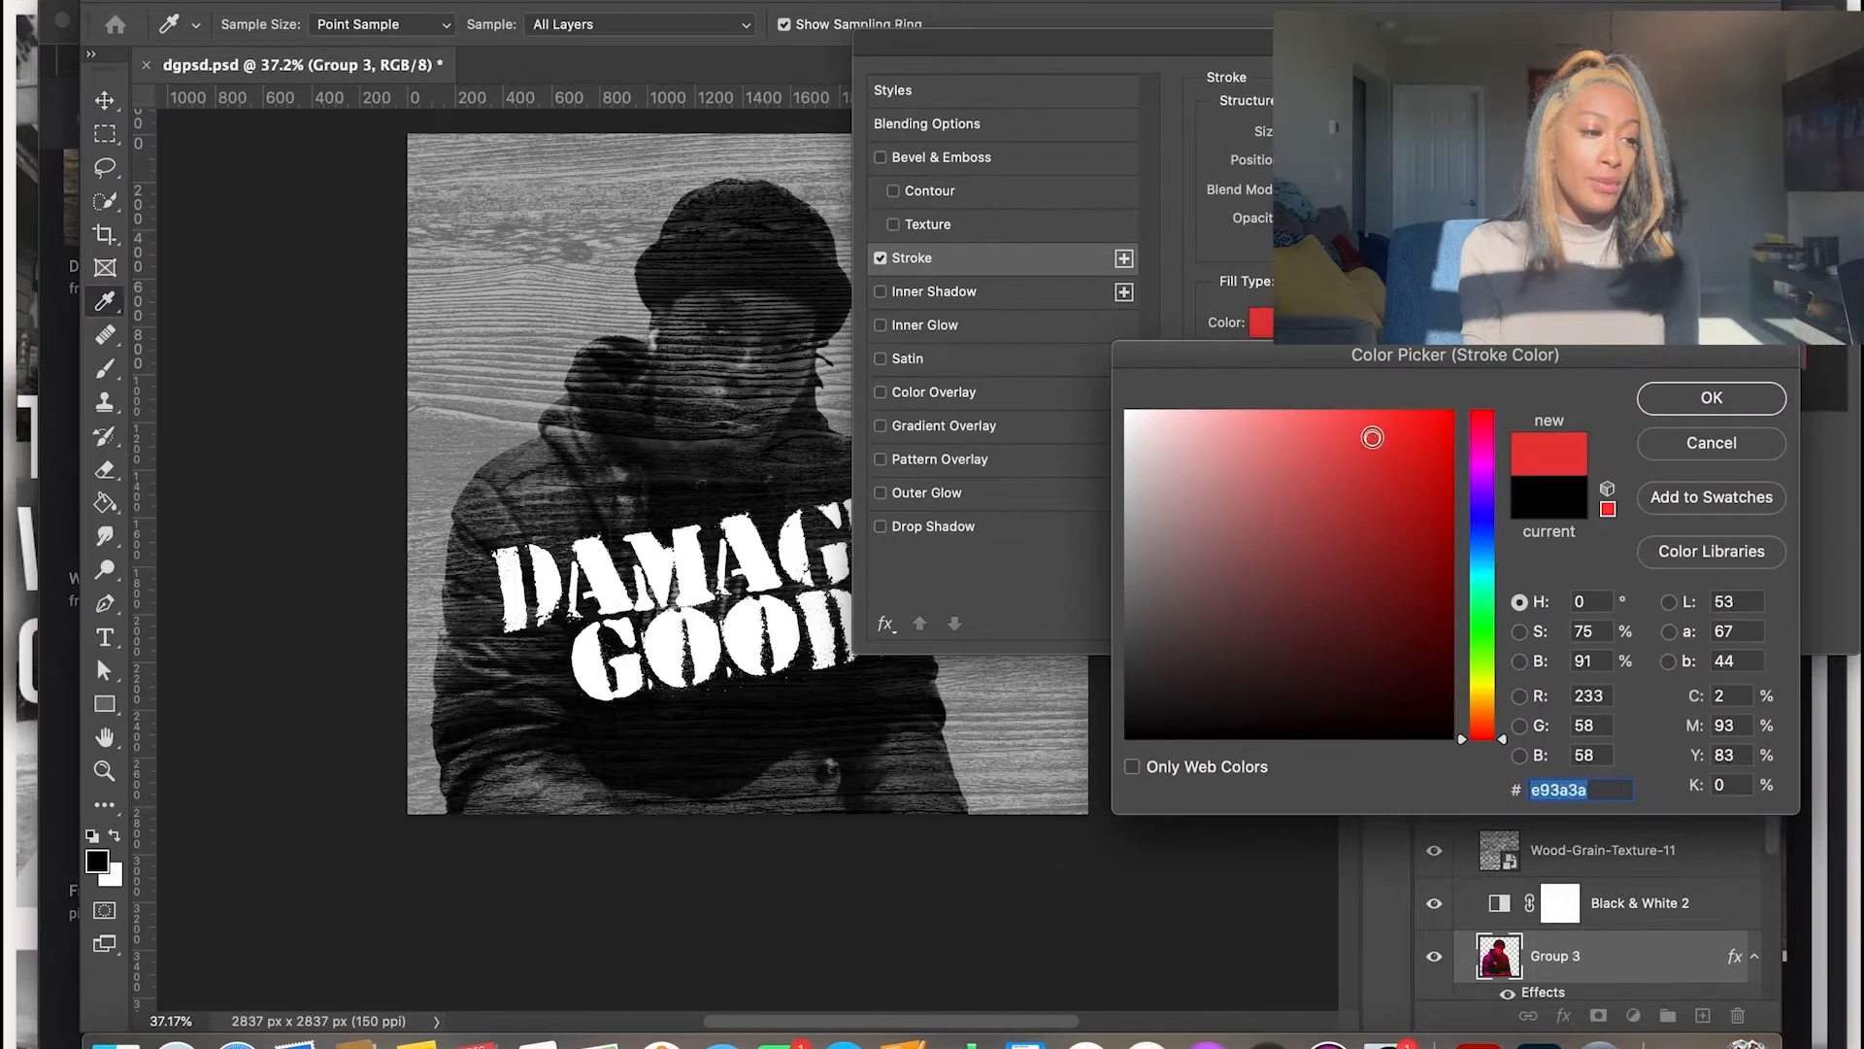
{"action": "left_click", "coordinate": [1421, 472]}
{"action": "left_click", "coordinate": [1712, 398]}
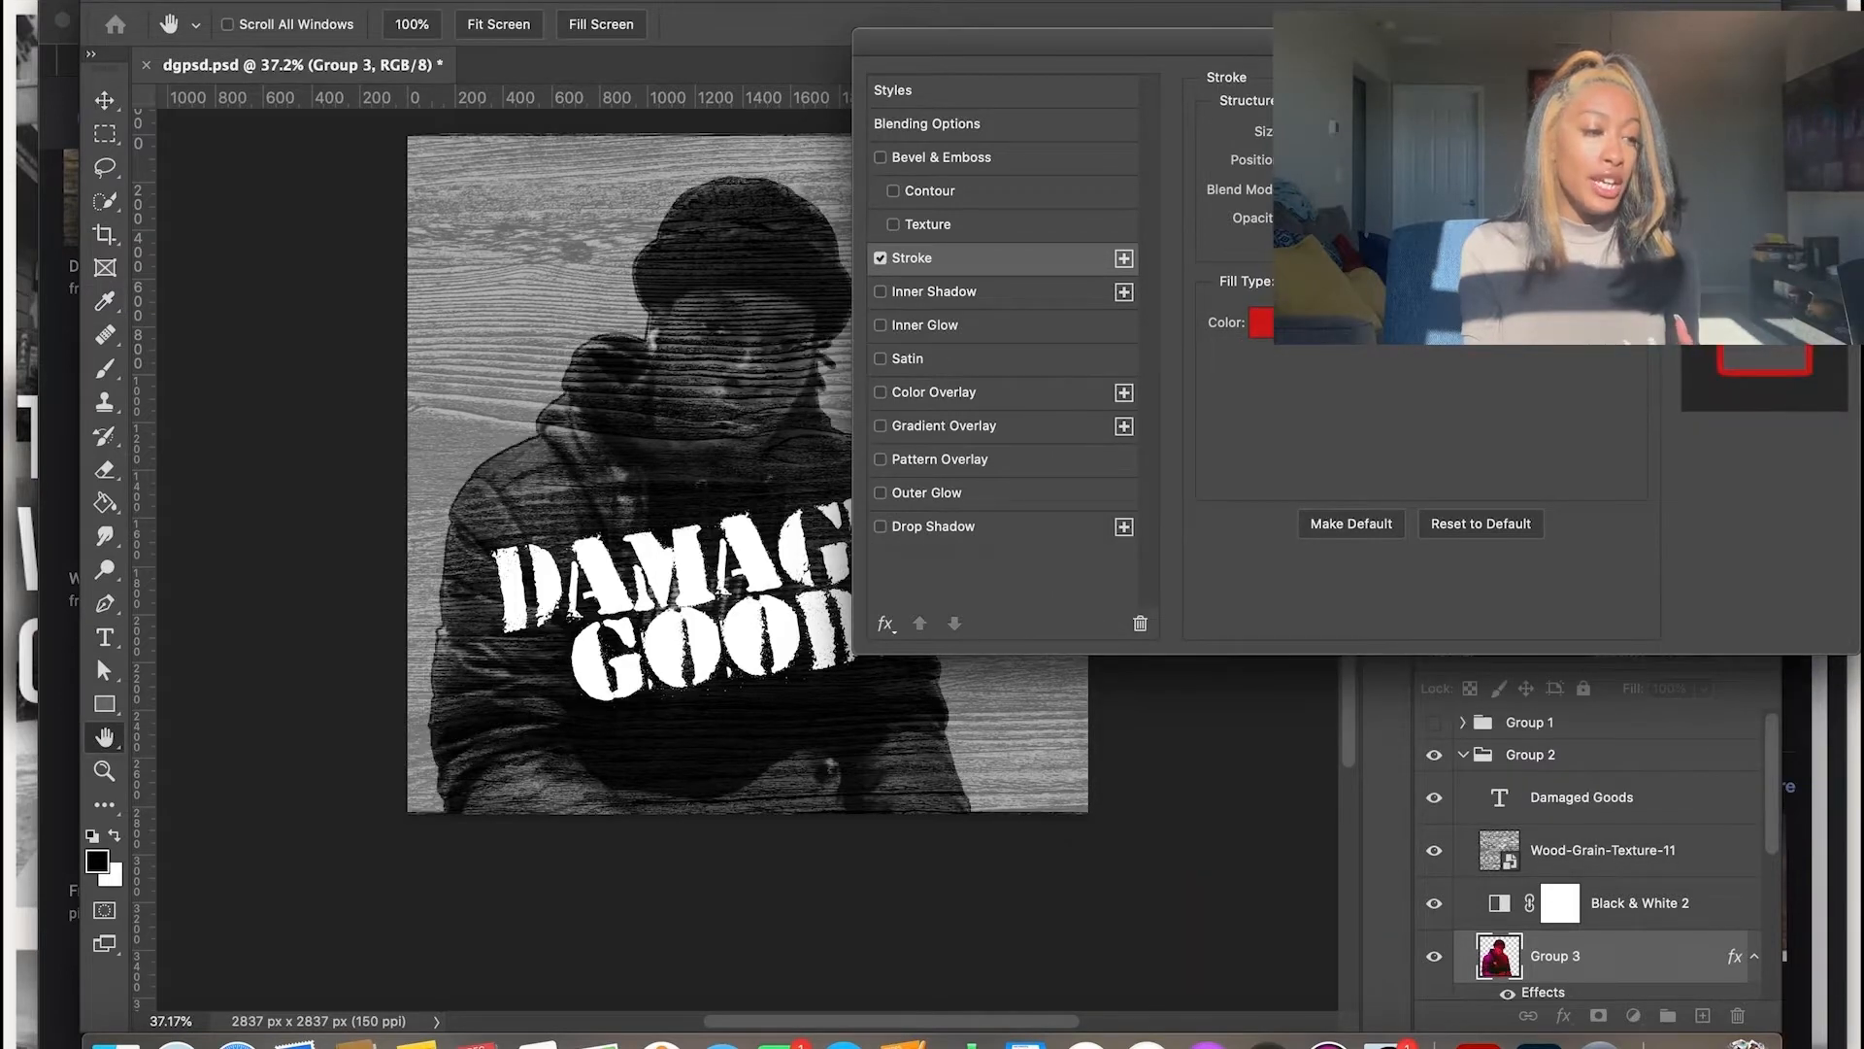
{"action": "key", "text": "Escape"}
Lighten the cut-out with the Black & White 2 colour values, including Blues 90 and Magentas 121, and clip the adjustment to the Group 3 layer
{"action": "left_click", "coordinate": [1547, 922]}
{"action": "left_click_drag", "start_coordinate": [1581, 435], "coordinate": [1595, 437]}
{"action": "scroll", "coordinate": [1596, 438], "scroll_direction": "down", "scroll_amount": 1}
{"action": "left_click_drag", "start_coordinate": [1595, 436], "coordinate": [1633, 475]}
{"action": "scroll", "coordinate": [1592, 437], "scroll_direction": "down", "scroll_amount": 3}
{"action": "left_click_drag", "start_coordinate": [1569, 413], "coordinate": [1612, 412]}
{"action": "scroll", "coordinate": [1601, 418], "scroll_direction": "up", "scroll_amount": 2}
{"action": "scroll", "coordinate": [1600, 417], "scroll_direction": "down", "scroll_amount": 2}
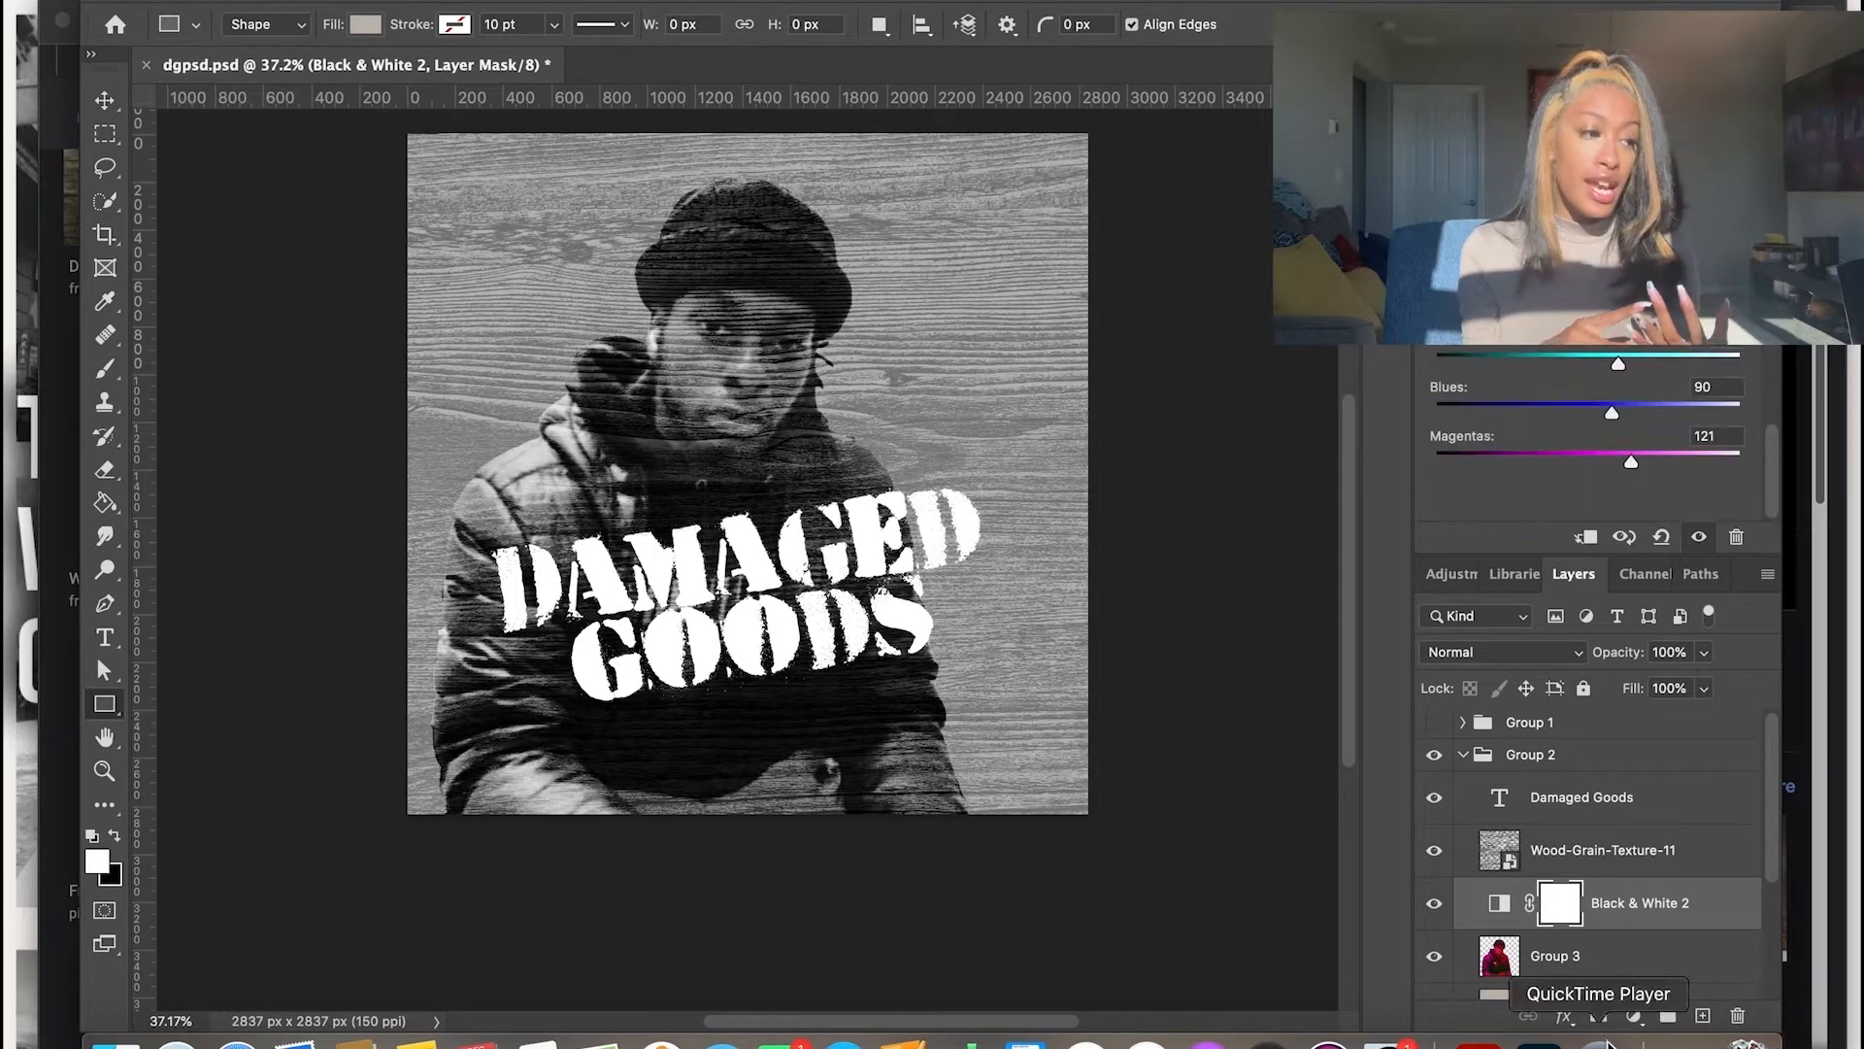
{"action": "left_click", "coordinate": [1647, 932], "text": "alt"}
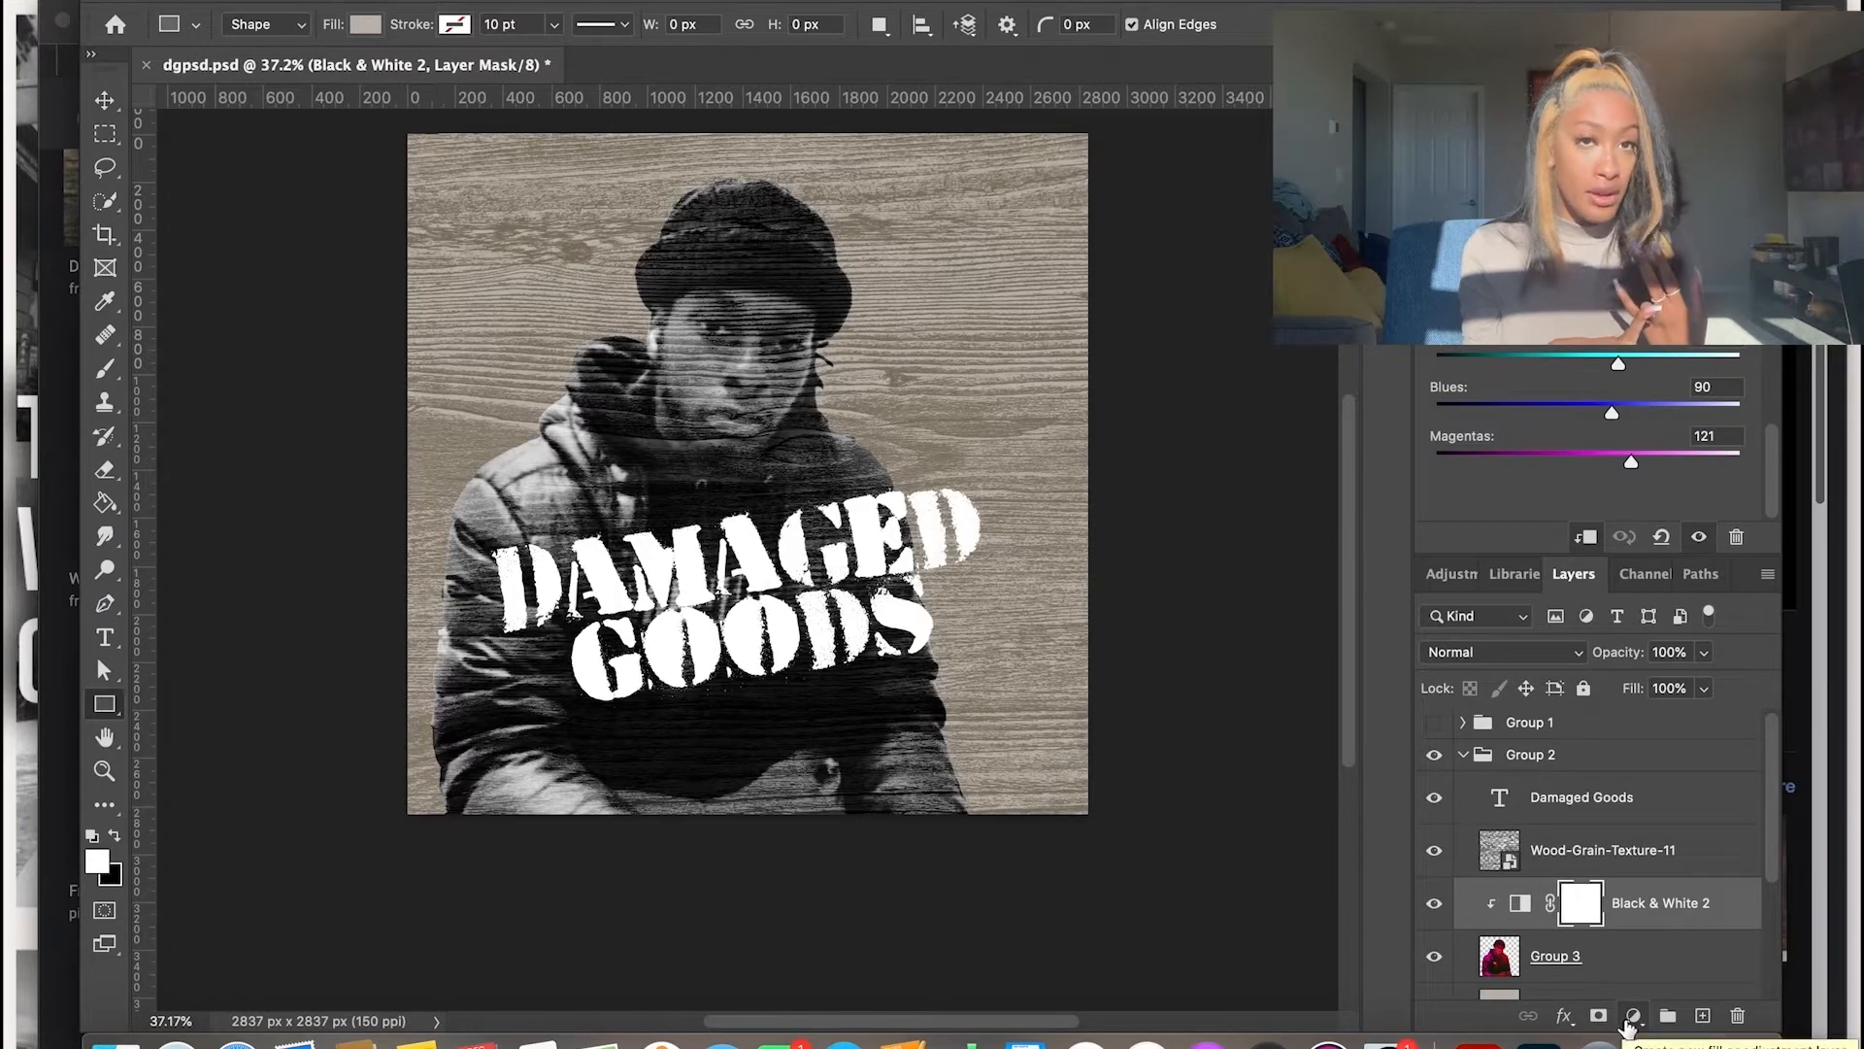
Add a Curves adjustment above Black & White 2, shape a brightening curve with deepened shadows, and clip it to the Group 3 layer
{"action": "left_click", "coordinate": [1634, 1015]}
{"action": "left_click", "coordinate": [1678, 649]}
{"action": "mouse_move", "coordinate": [1536, 450]}
{"action": "left_mouse_down"}
{"action": "mouse_move", "coordinate": [1538, 470]}
{"action": "mouse_move", "coordinate": [1549, 413]}
{"action": "mouse_move", "coordinate": [1511, 454]}
{"action": "left_mouse_up"}
{"action": "left_click_drag", "start_coordinate": [1620, 356], "coordinate": [1651, 397]}
{"action": "left_click_drag", "start_coordinate": [1692, 325], "coordinate": [1692, 281]}
{"action": "scroll", "coordinate": [1650, 442], "scroll_direction": "down", "scroll_amount": 3}
{"action": "left_click_drag", "start_coordinate": [1738, 475], "coordinate": [1704, 477]}
{"action": "left_click_drag", "start_coordinate": [1488, 474], "coordinate": [1498, 479]}
{"action": "left_click_drag", "start_coordinate": [1704, 476], "coordinate": [1775, 480]}
{"action": "mouse_move", "coordinate": [1497, 477]}
{"action": "left_mouse_down"}
{"action": "mouse_move", "coordinate": [1516, 484]}
{"action": "mouse_move", "coordinate": [1496, 477]}
{"action": "left_mouse_up"}
{"action": "left_click", "coordinate": [1670, 932], "text": "alt"}
Collapse Group 2, save the document and export the finished cover as dgpsd2.png
{"action": "scroll", "coordinate": [1651, 928], "scroll_direction": "down", "scroll_amount": 5}
{"action": "scroll", "coordinate": [1627, 918], "scroll_direction": "up", "scroll_amount": 5}
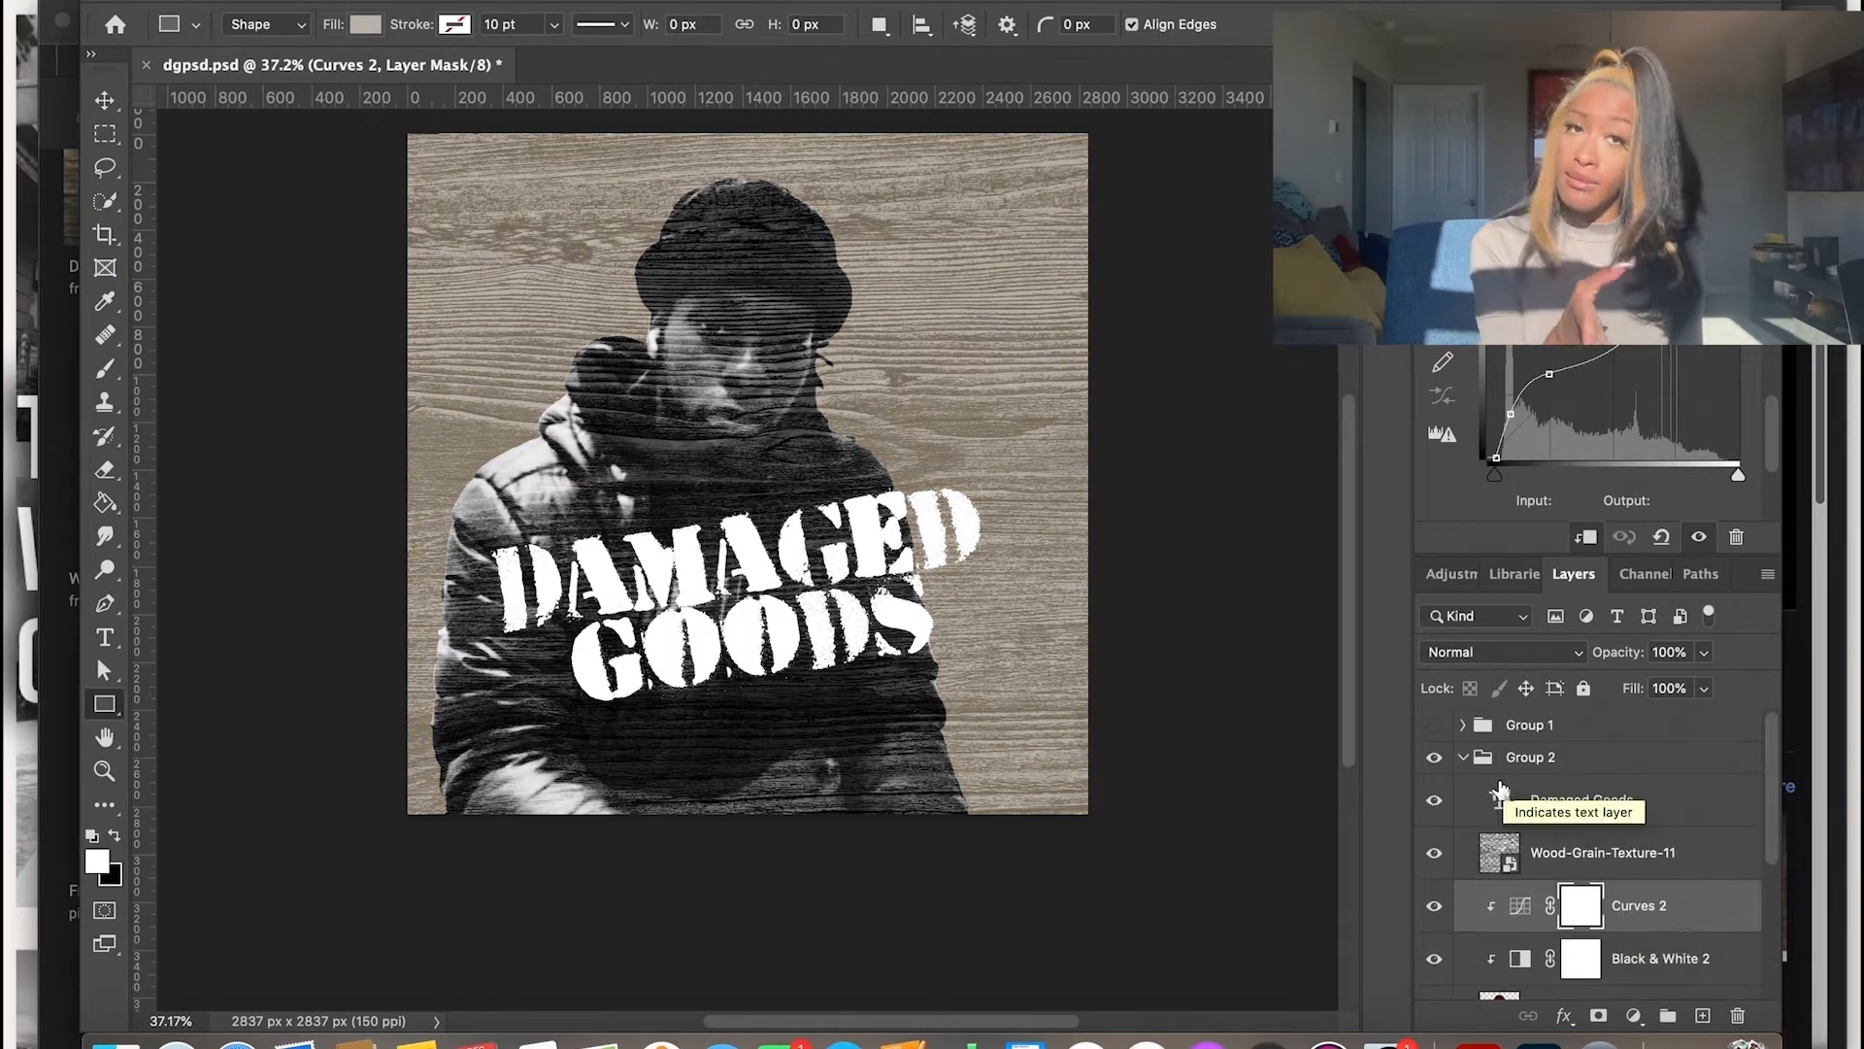
{"action": "left_click", "coordinate": [1463, 758]}
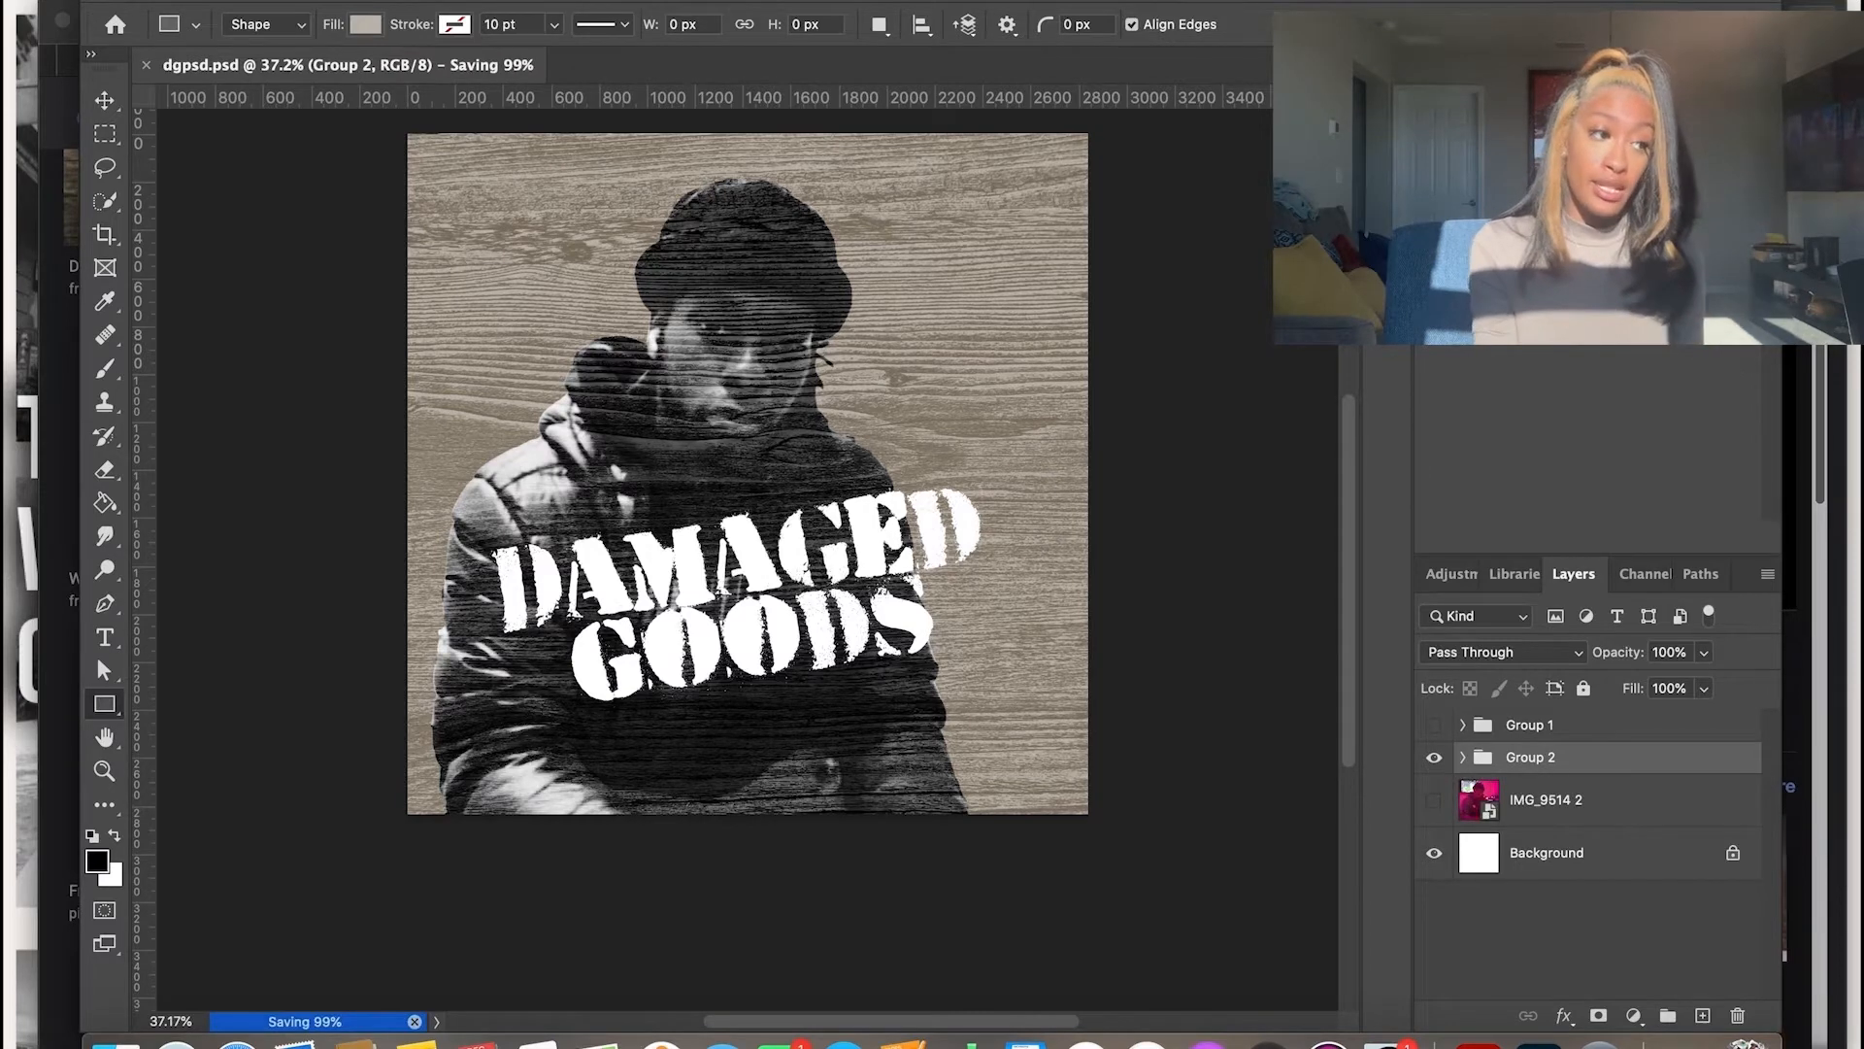
{"action": "left_click", "coordinate": [88, 8]}
{"action": "left_click", "coordinate": [625, 333]}
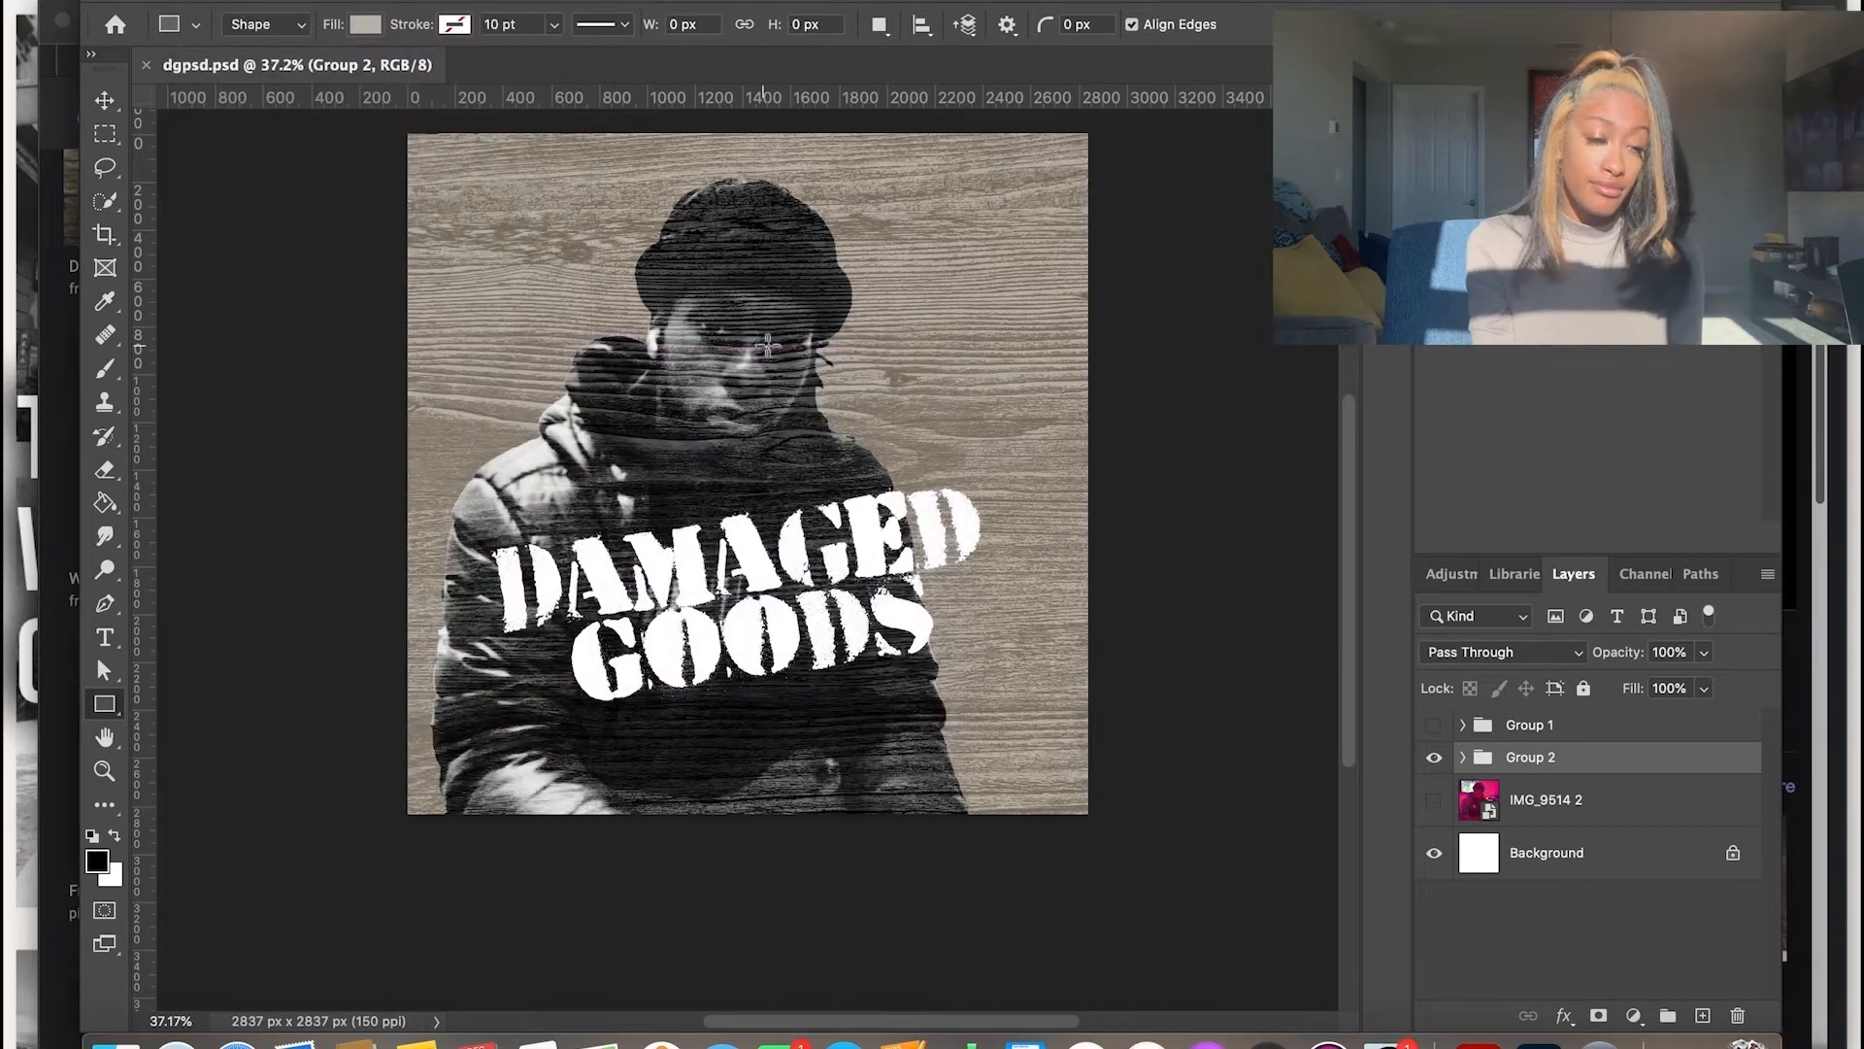
{"action": "key", "text": "Return"}
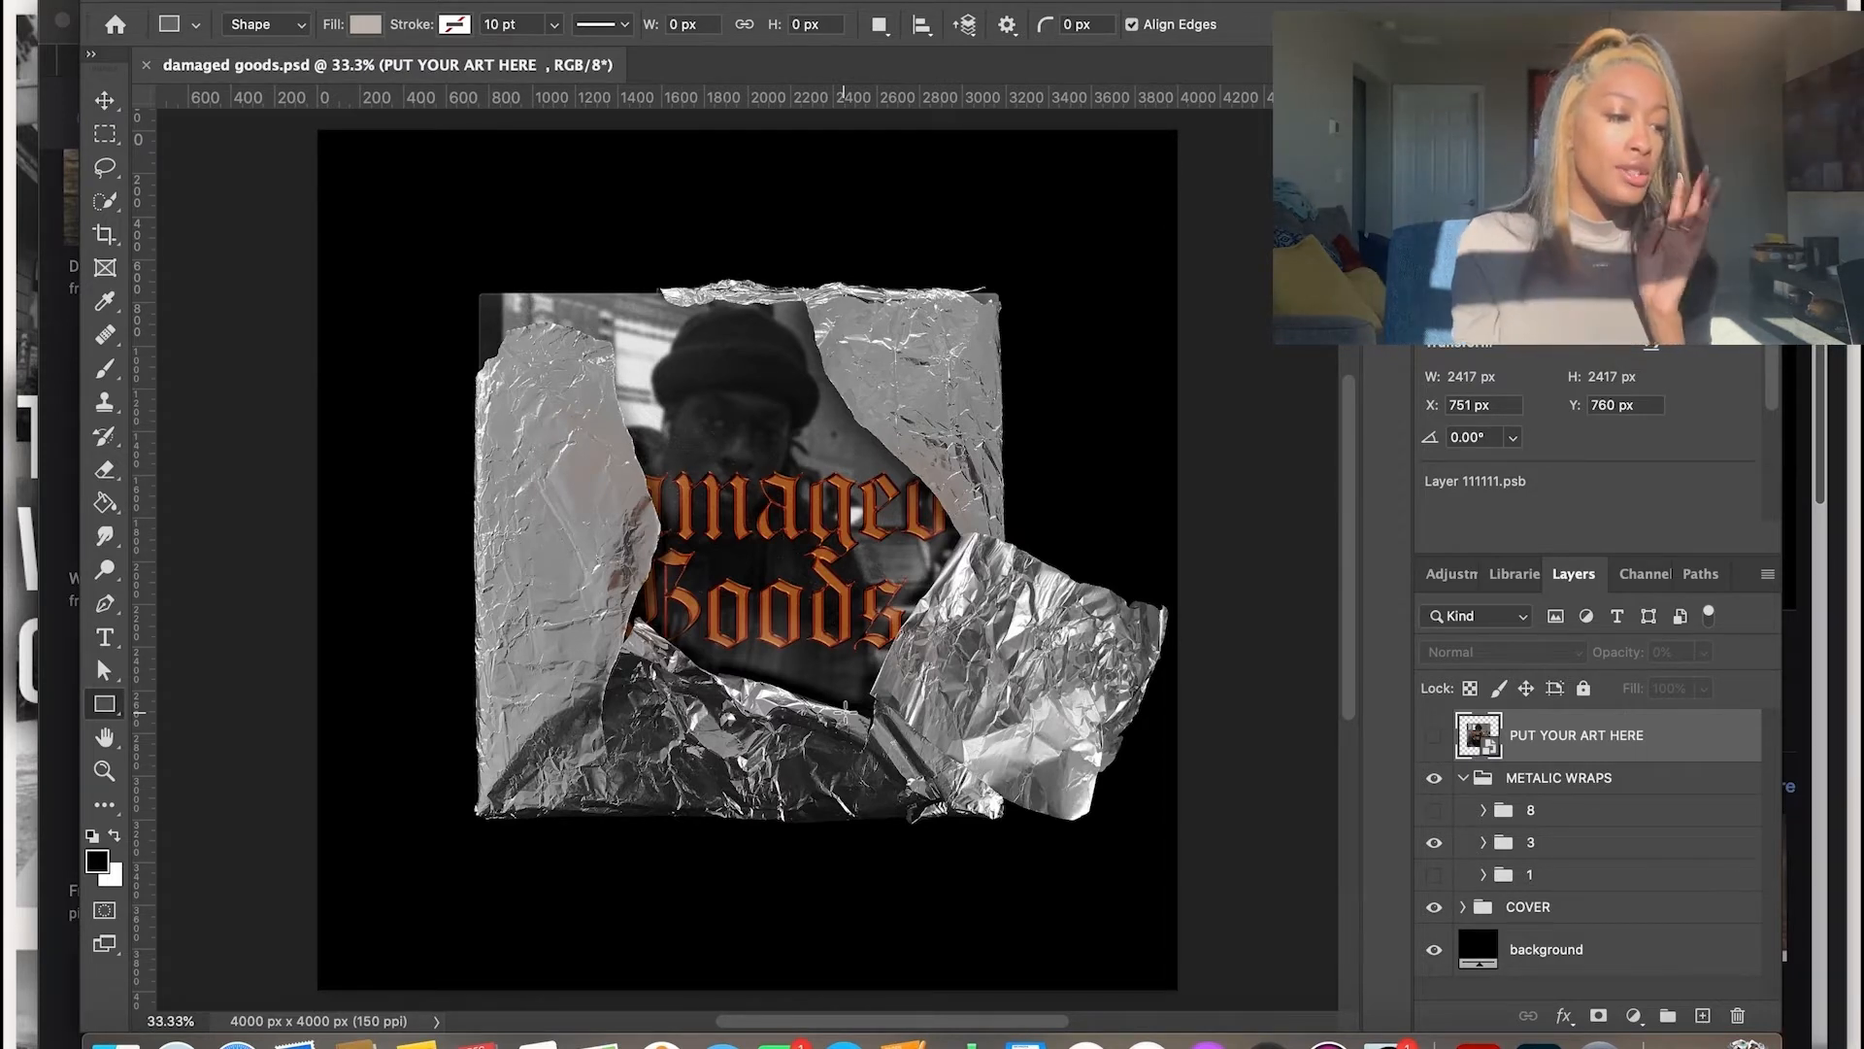
Open the PUT YOUR ART HERE smart object from the COVER group of the damaged goods.psd mockup
{"action": "left_click", "coordinate": [935, 546]}
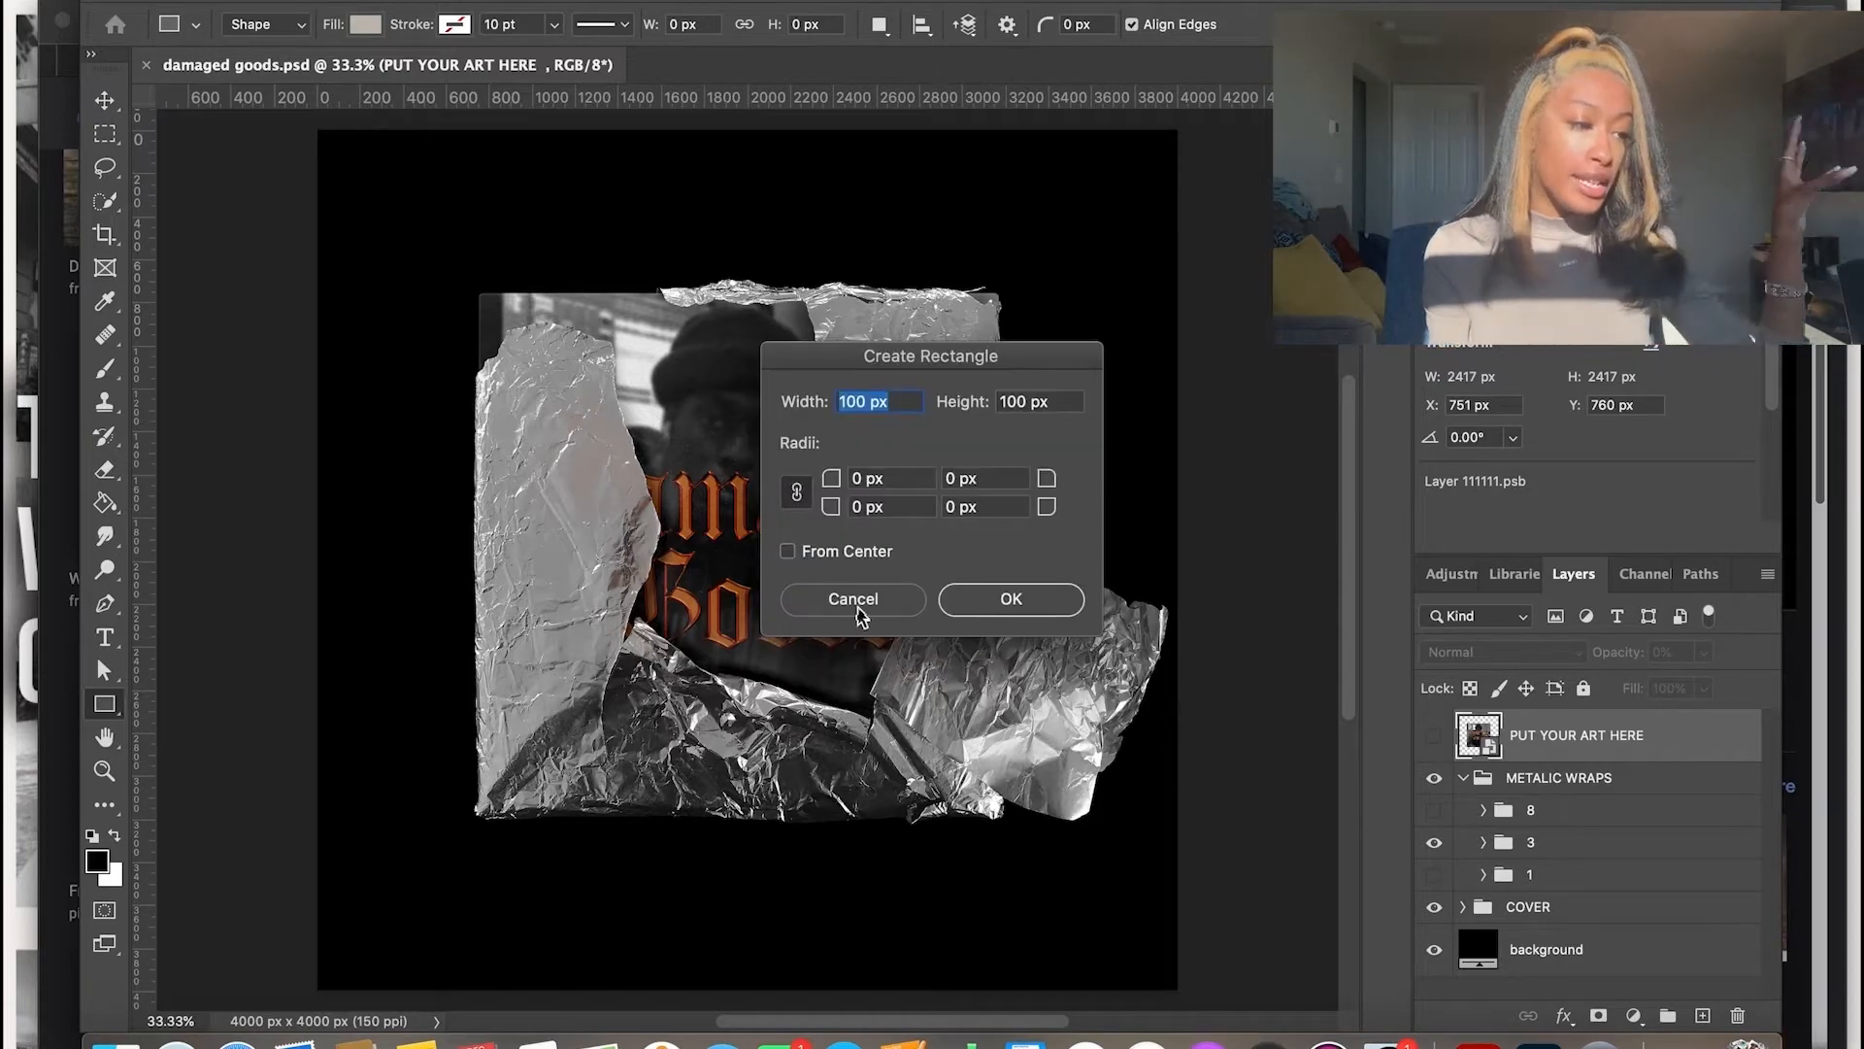
{"action": "left_click", "coordinate": [897, 598]}
{"action": "left_click", "coordinate": [1434, 907]}
{"action": "left_click", "coordinate": [1463, 907]}
{"action": "scroll", "coordinate": [1532, 866], "scroll_direction": "down", "scroll_amount": 3}
{"action": "double_click", "coordinate": [1511, 859]}
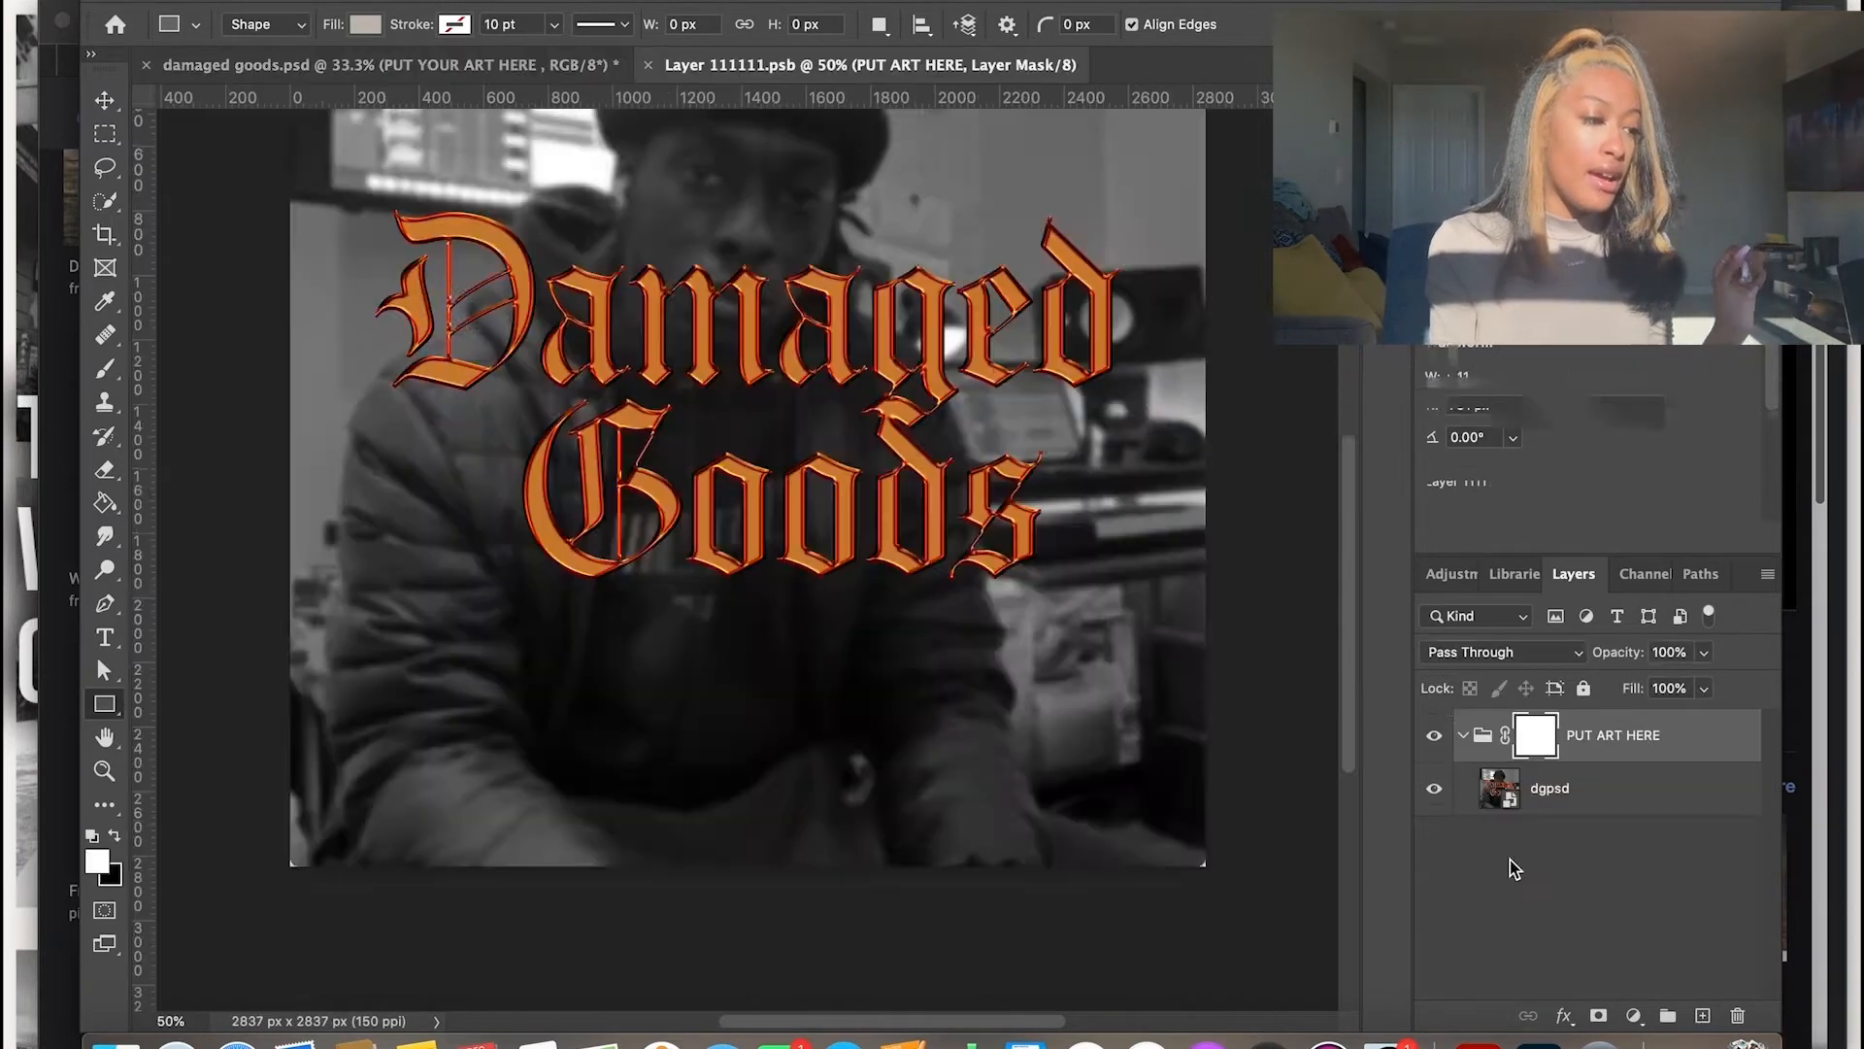
Delete the old dgpsd artwork layer from the PUT ART HERE group
{"action": "scroll", "coordinate": [758, 563], "scroll_direction": "up", "scroll_amount": 4}
{"action": "left_click", "coordinate": [1561, 790]}
{"action": "key", "text": "Delete"}
{"action": "scroll", "coordinate": [758, 679], "scroll_direction": "down", "scroll_amount": 2}
Switch to Finder and locate dgpsd2.png in the Desktop's byrd folder
{"action": "left_click", "coordinate": [115, 1042]}
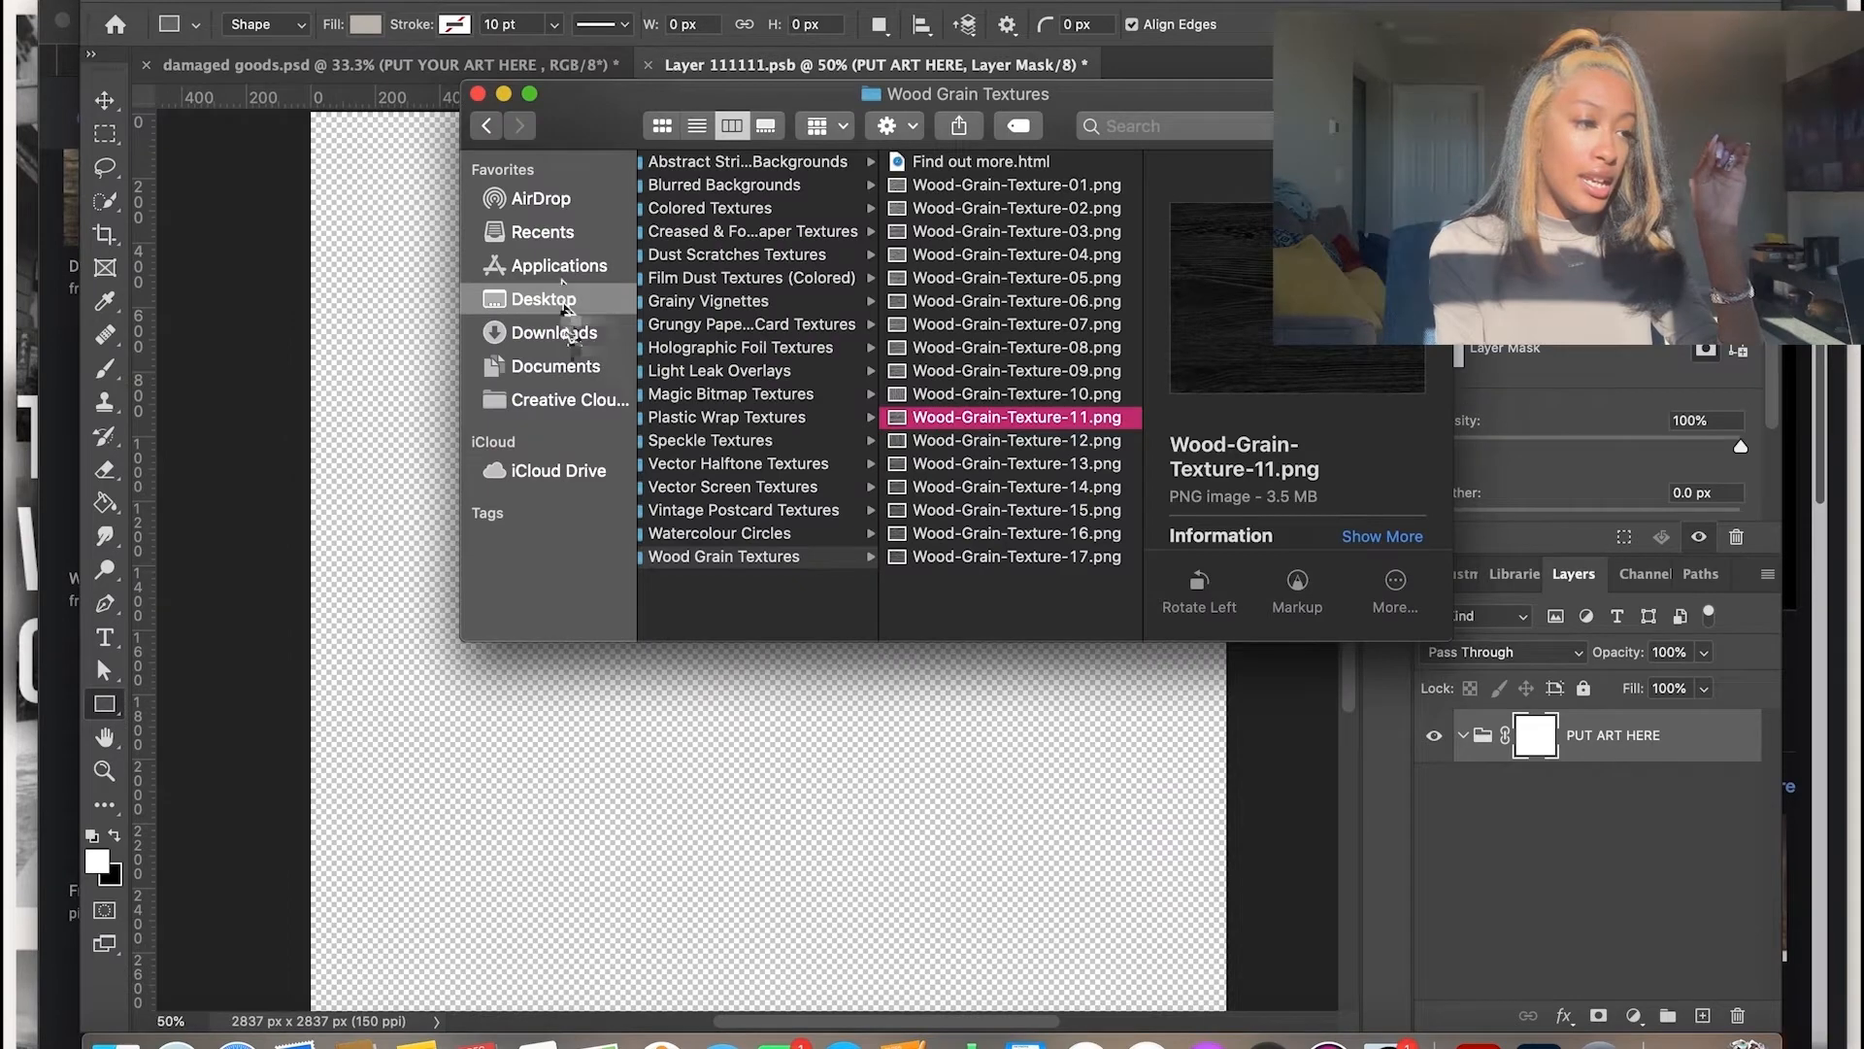
{"action": "left_click", "coordinate": [563, 301]}
{"action": "left_click", "coordinate": [702, 231]}
{"action": "left_click", "coordinate": [1016, 163]}
{"action": "left_click", "coordinate": [983, 183]}
{"action": "left_click", "coordinate": [1208, 160]}
{"action": "key", "text": "Left"}
{"action": "key", "text": "Down"}
{"action": "key", "text": "Left"}
{"action": "key", "text": "Down"}
{"action": "key", "text": "Down"}
{"action": "key", "text": "Down"}
{"action": "key", "text": "Down"}
{"action": "key", "text": "Right"}
{"action": "key", "text": "Down"}
{"action": "key", "text": "Right"}
{"action": "key", "text": "Down"}
{"action": "key", "text": "Down"}
{"action": "key", "text": "Down"}
{"action": "key", "text": "Down"}
{"action": "key", "text": "Down"}
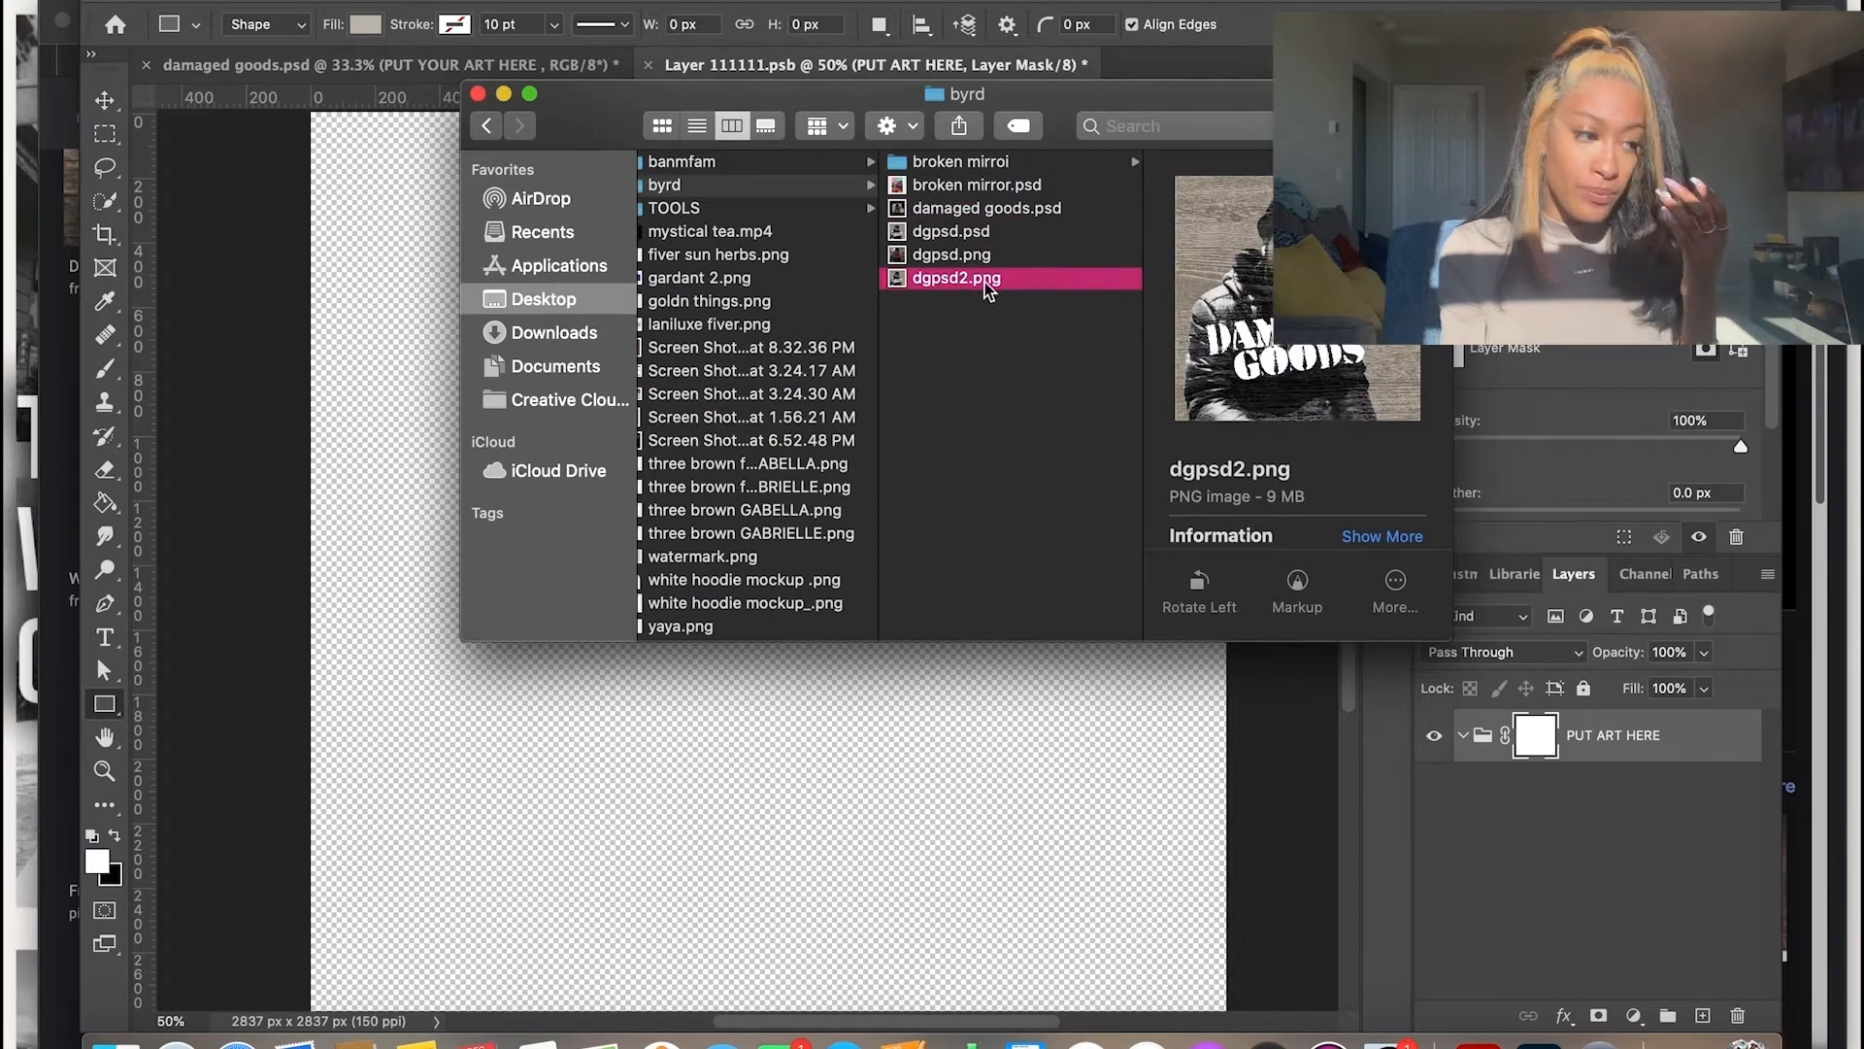
Place dgpsd2.png in Layer 111111.psb so it fills the whole canvas, and save the smart object
{"action": "left_click_drag", "start_coordinate": [985, 281], "coordinate": [824, 713]}
{"action": "scroll", "coordinate": [825, 709], "scroll_direction": "down", "scroll_amount": 3}
{"action": "key", "text": "Return"}
{"action": "left_click_drag", "start_coordinate": [993, 445], "coordinate": [1002, 470]}
{"action": "key", "text": "super+z"}
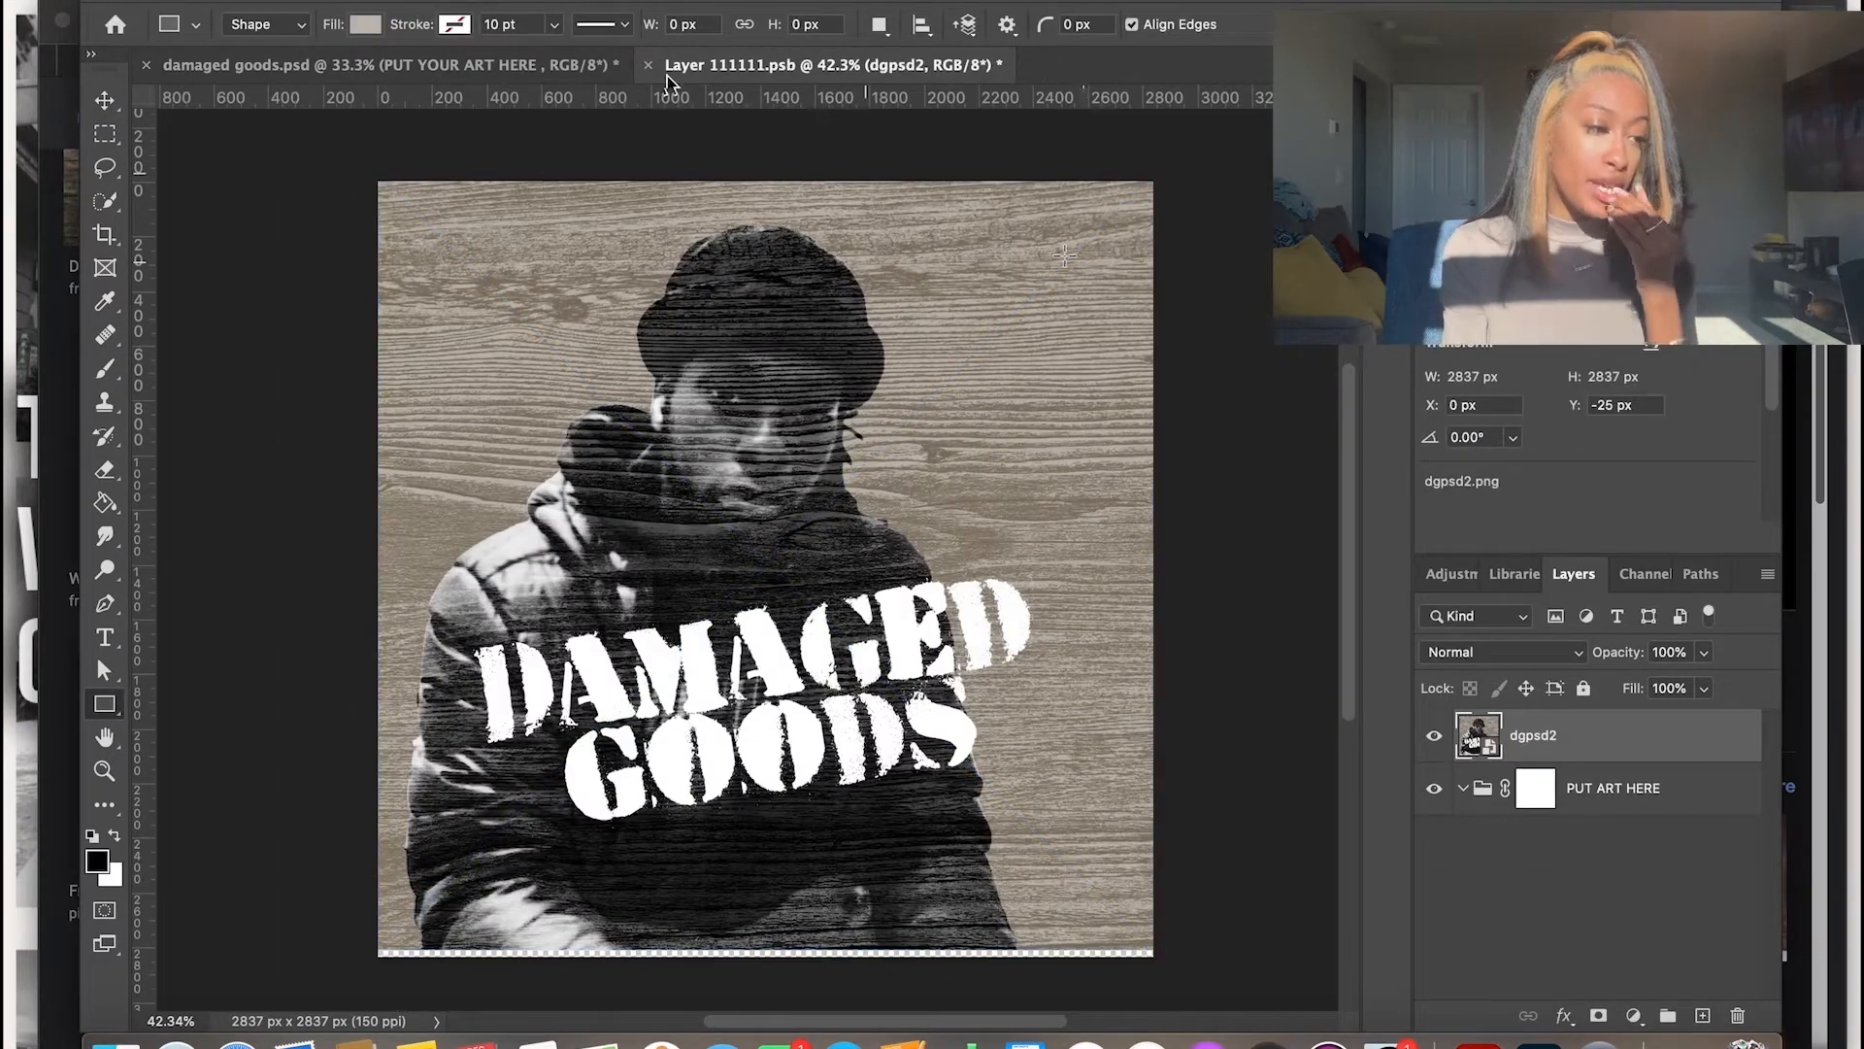
{"action": "key", "text": "v"}
{"action": "left_click", "coordinate": [1177, 137]}
{"action": "key", "text": "super+s"}
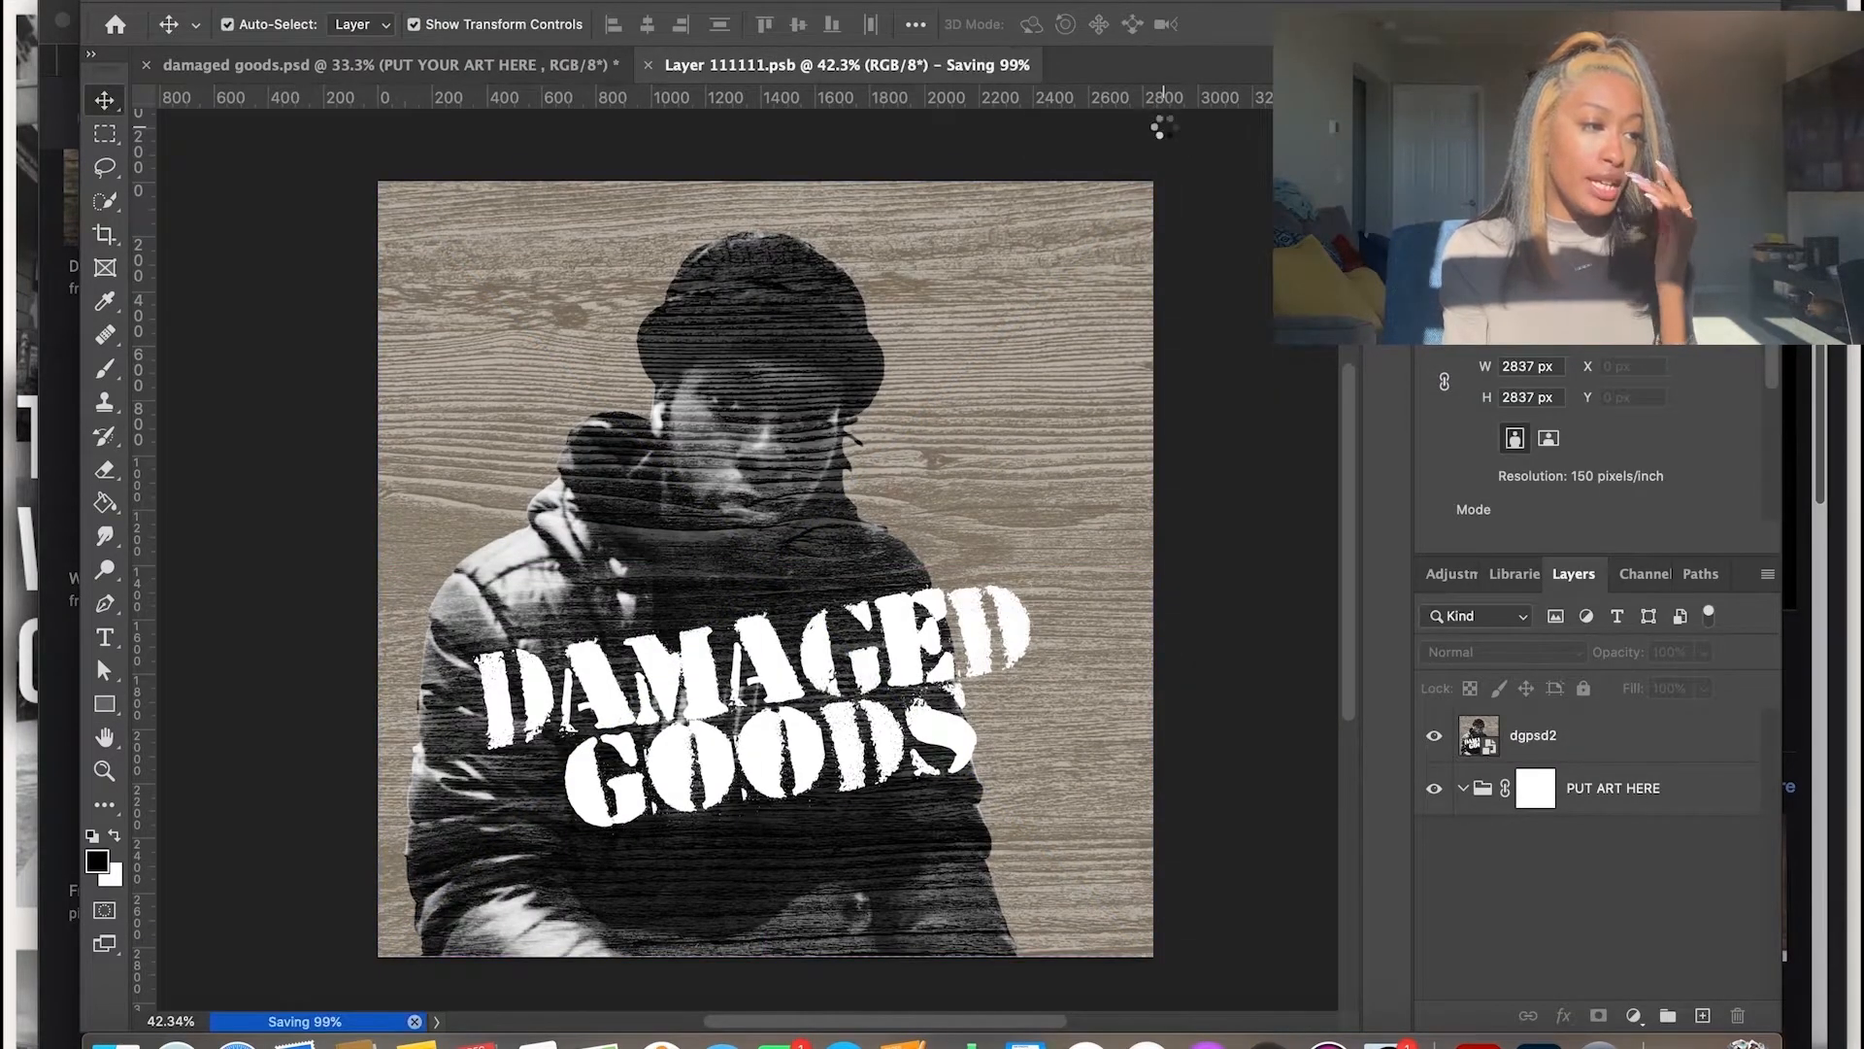
Check the updated cover in damaged goods.psd, close the smart object file and save the mockup
{"action": "left_click", "coordinate": [521, 65]}
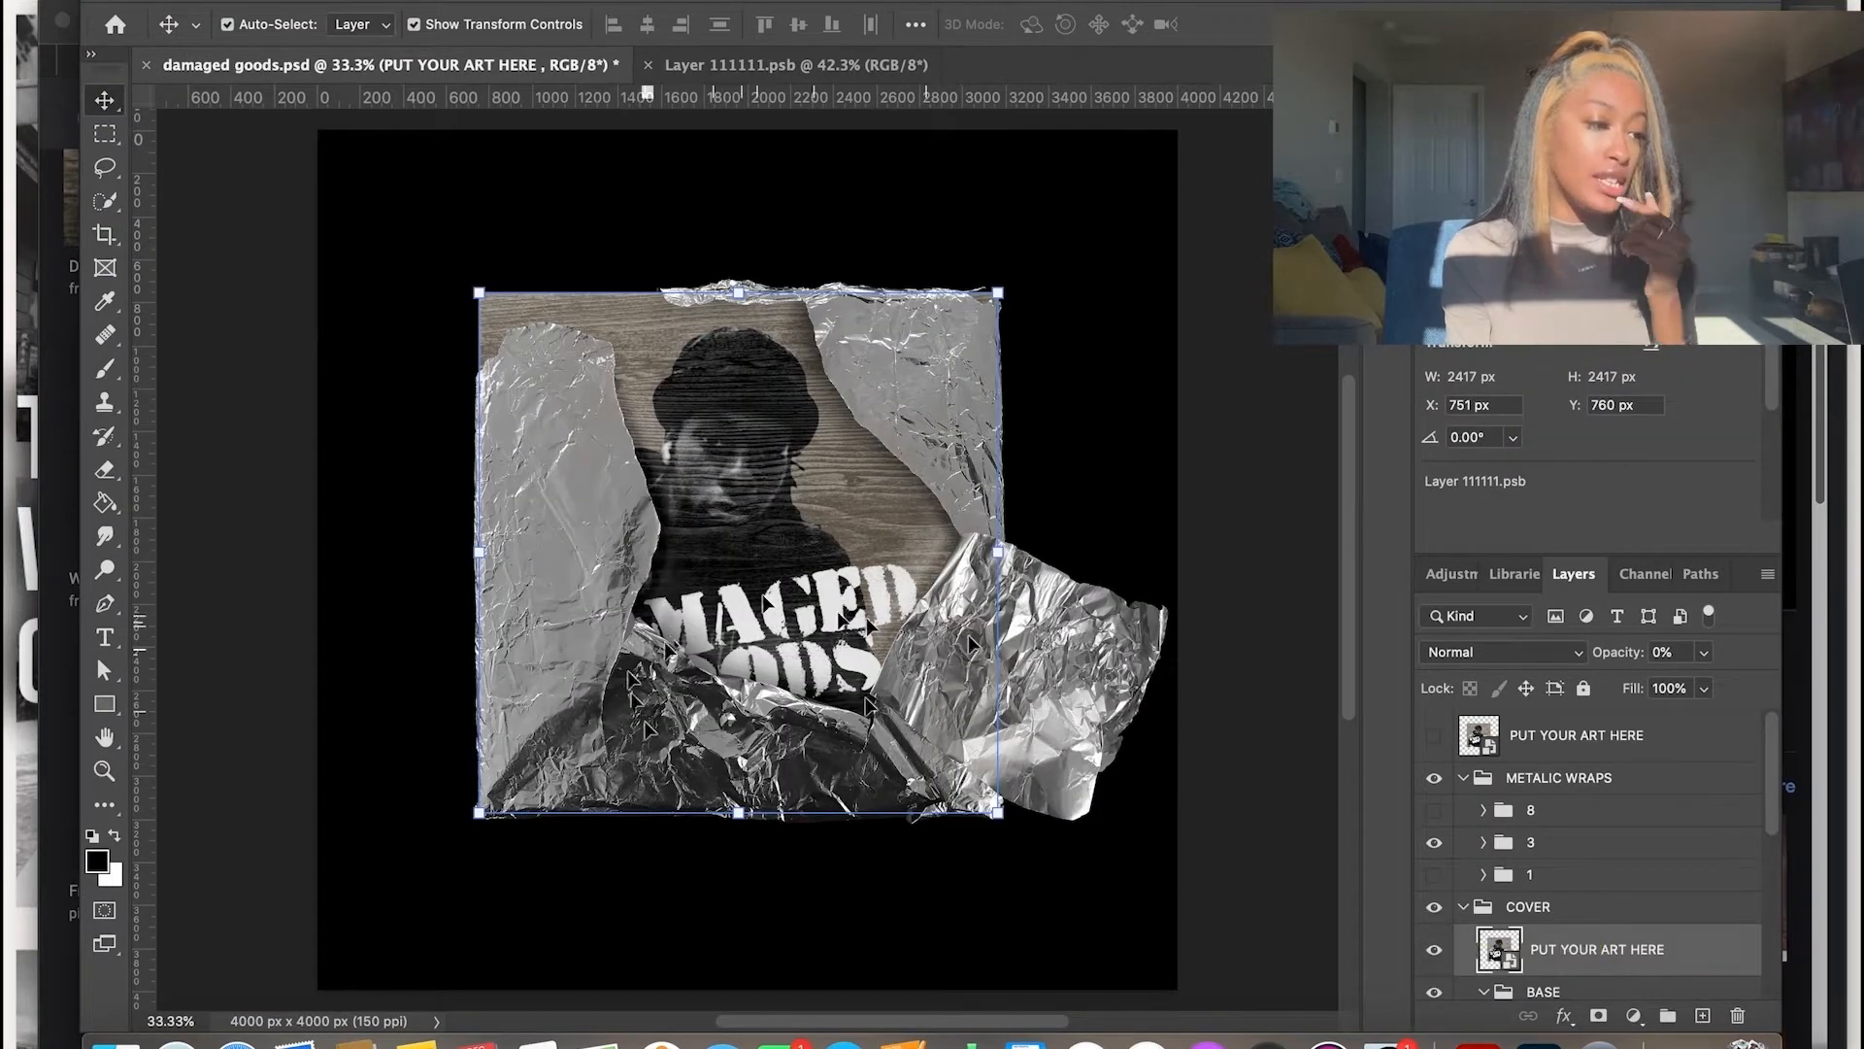
{"action": "left_click", "coordinate": [684, 66]}
{"action": "left_click", "coordinate": [648, 66]}
{"action": "key", "text": "super+s"}
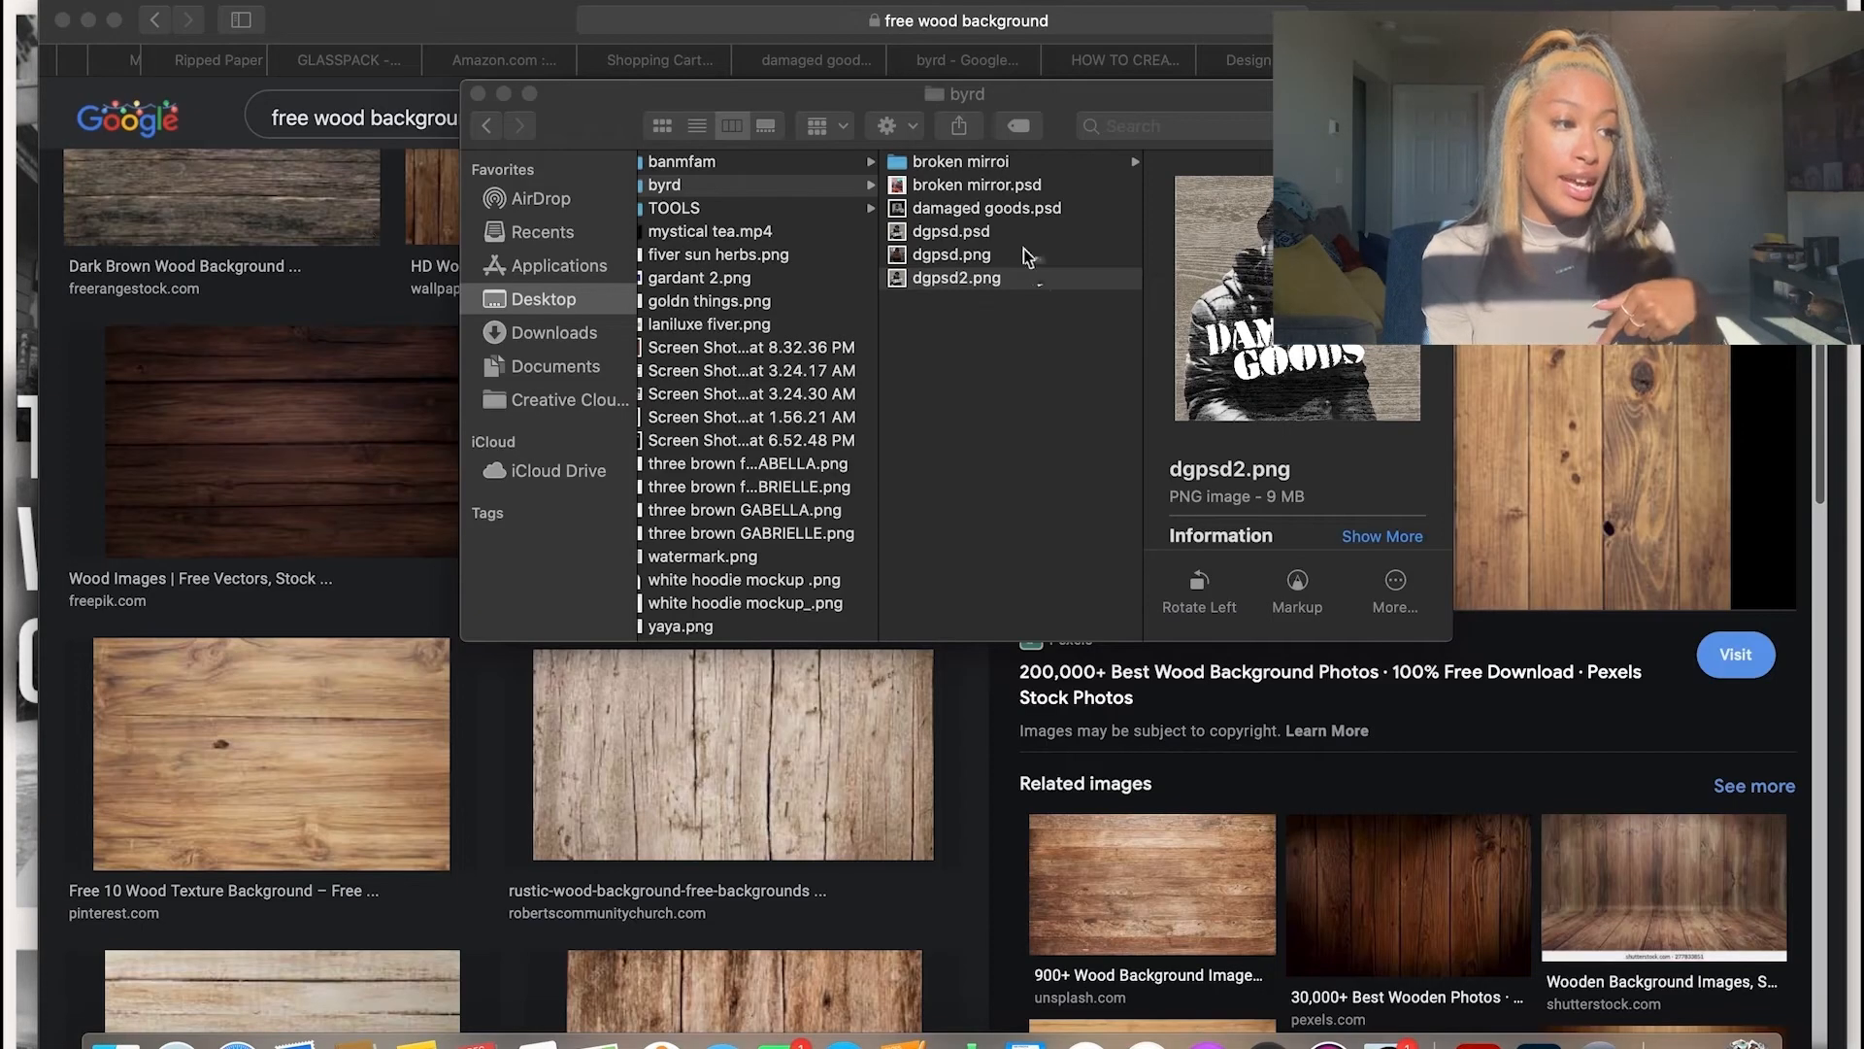
Open dgpsd.psd, shrink the Damaged Goods title, tilt it more steeply, shift it toward the jacket's right side, and save the file
{"action": "left_click", "coordinate": [1005, 236]}
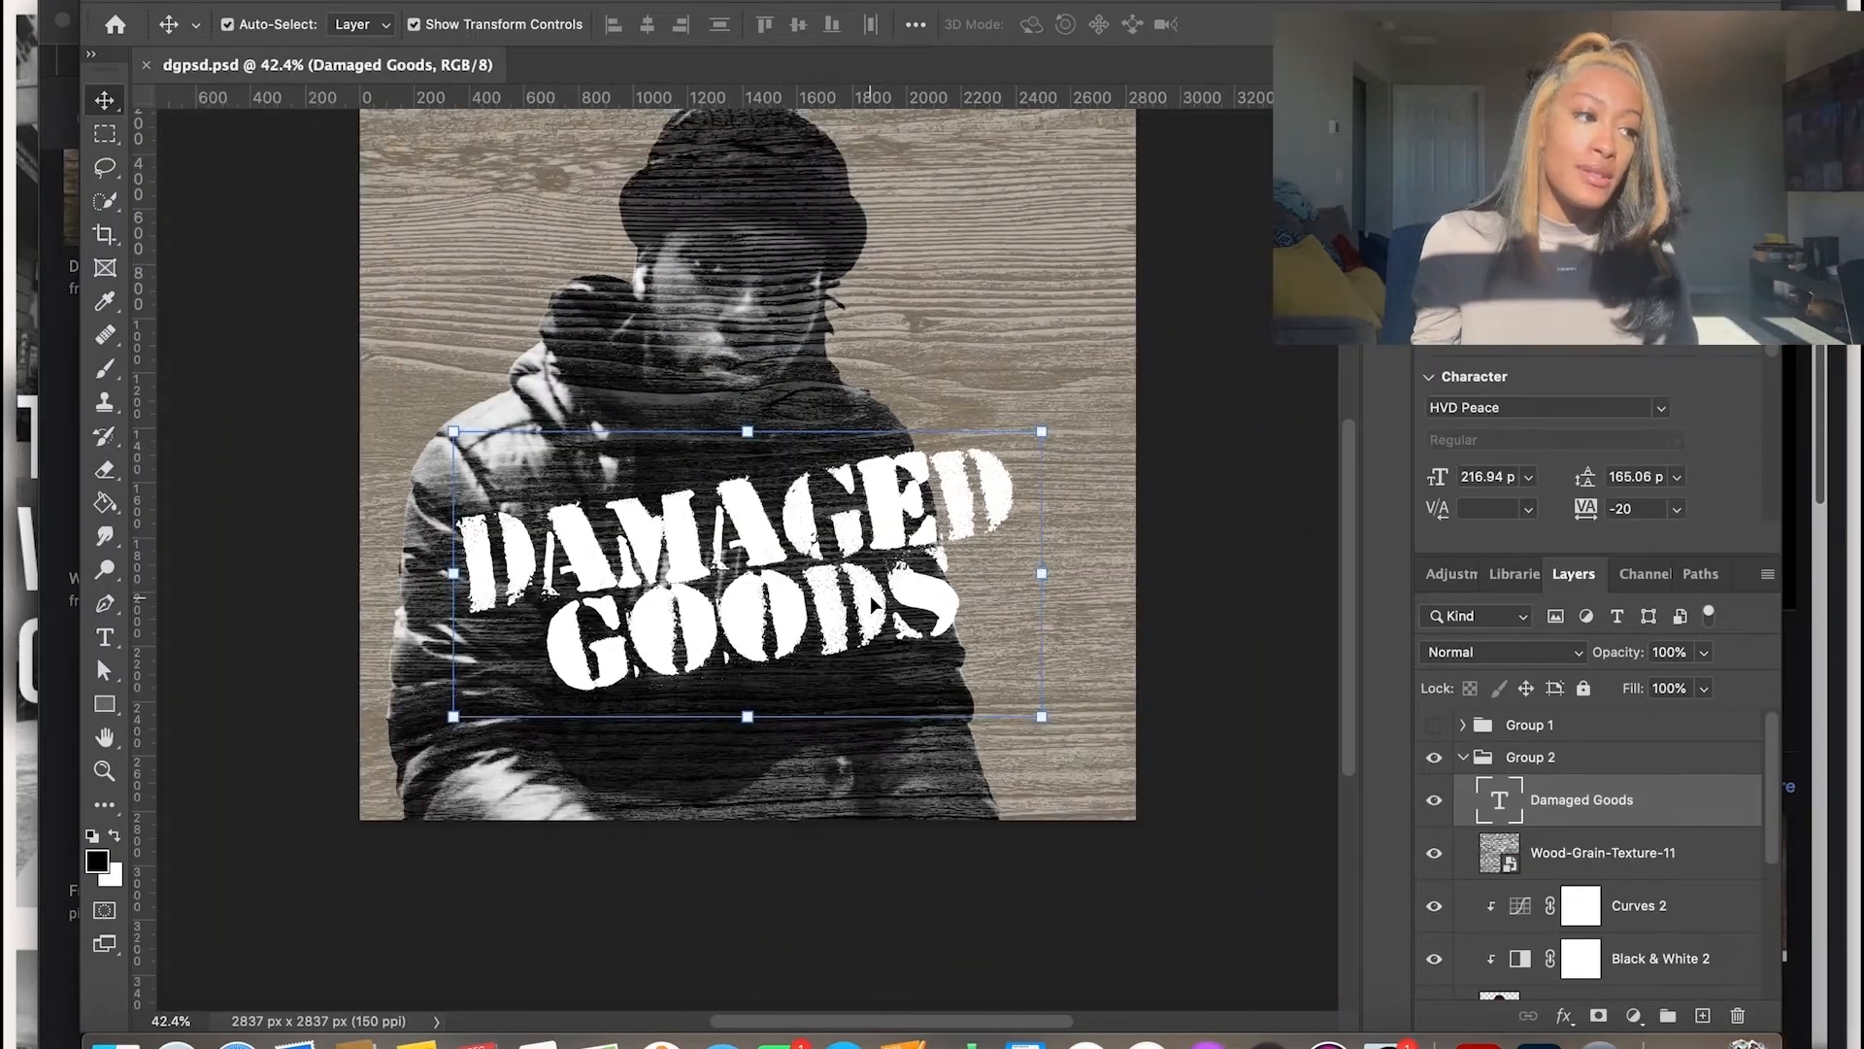
{"action": "mouse_move", "coordinate": [1031, 383]}
{"action": "left_mouse_down"}
{"action": "mouse_move", "coordinate": [981, 389]}
{"action": "mouse_move", "coordinate": [1039, 371]}
{"action": "mouse_move", "coordinate": [1029, 350]}
{"action": "left_mouse_up"}
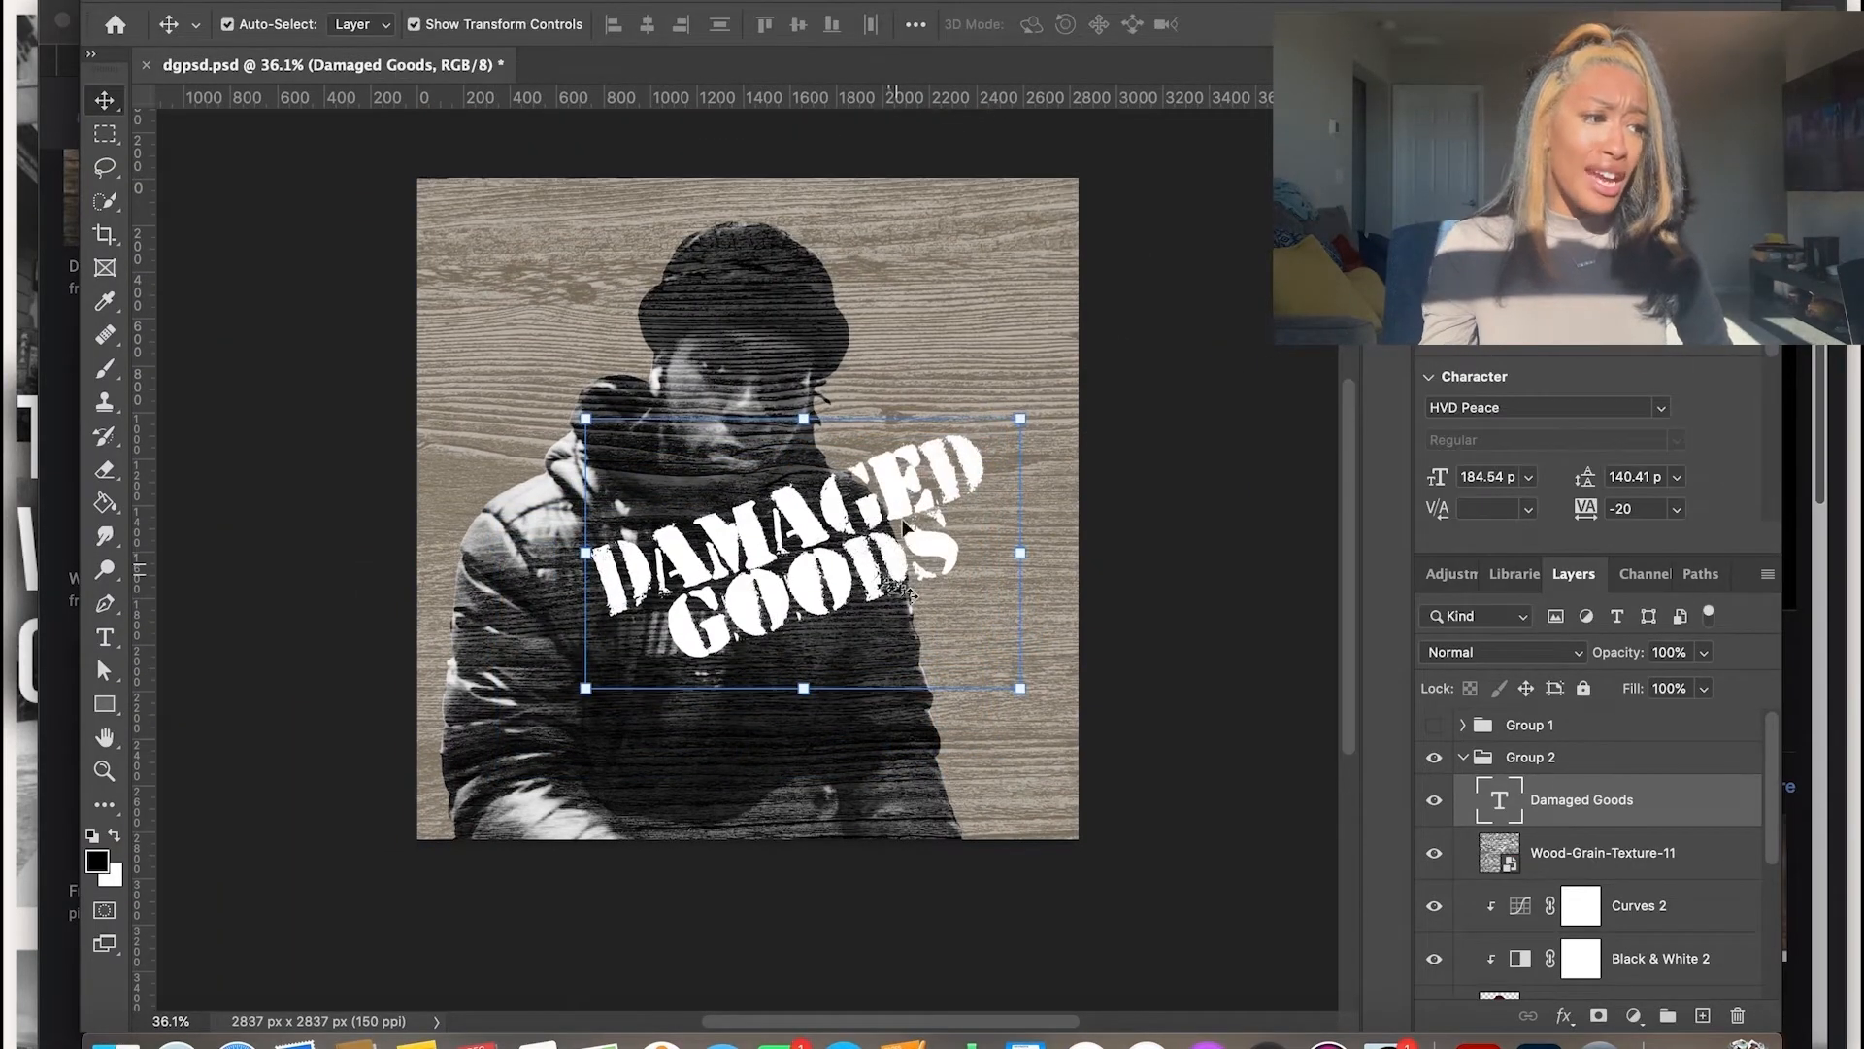
{"action": "left_click_drag", "start_coordinate": [1016, 383], "coordinate": [995, 388]}
{"action": "left_click_drag", "start_coordinate": [831, 522], "coordinate": [885, 533]}
{"action": "key", "text": "Return"}
{"action": "key", "text": "ctrl+s"}
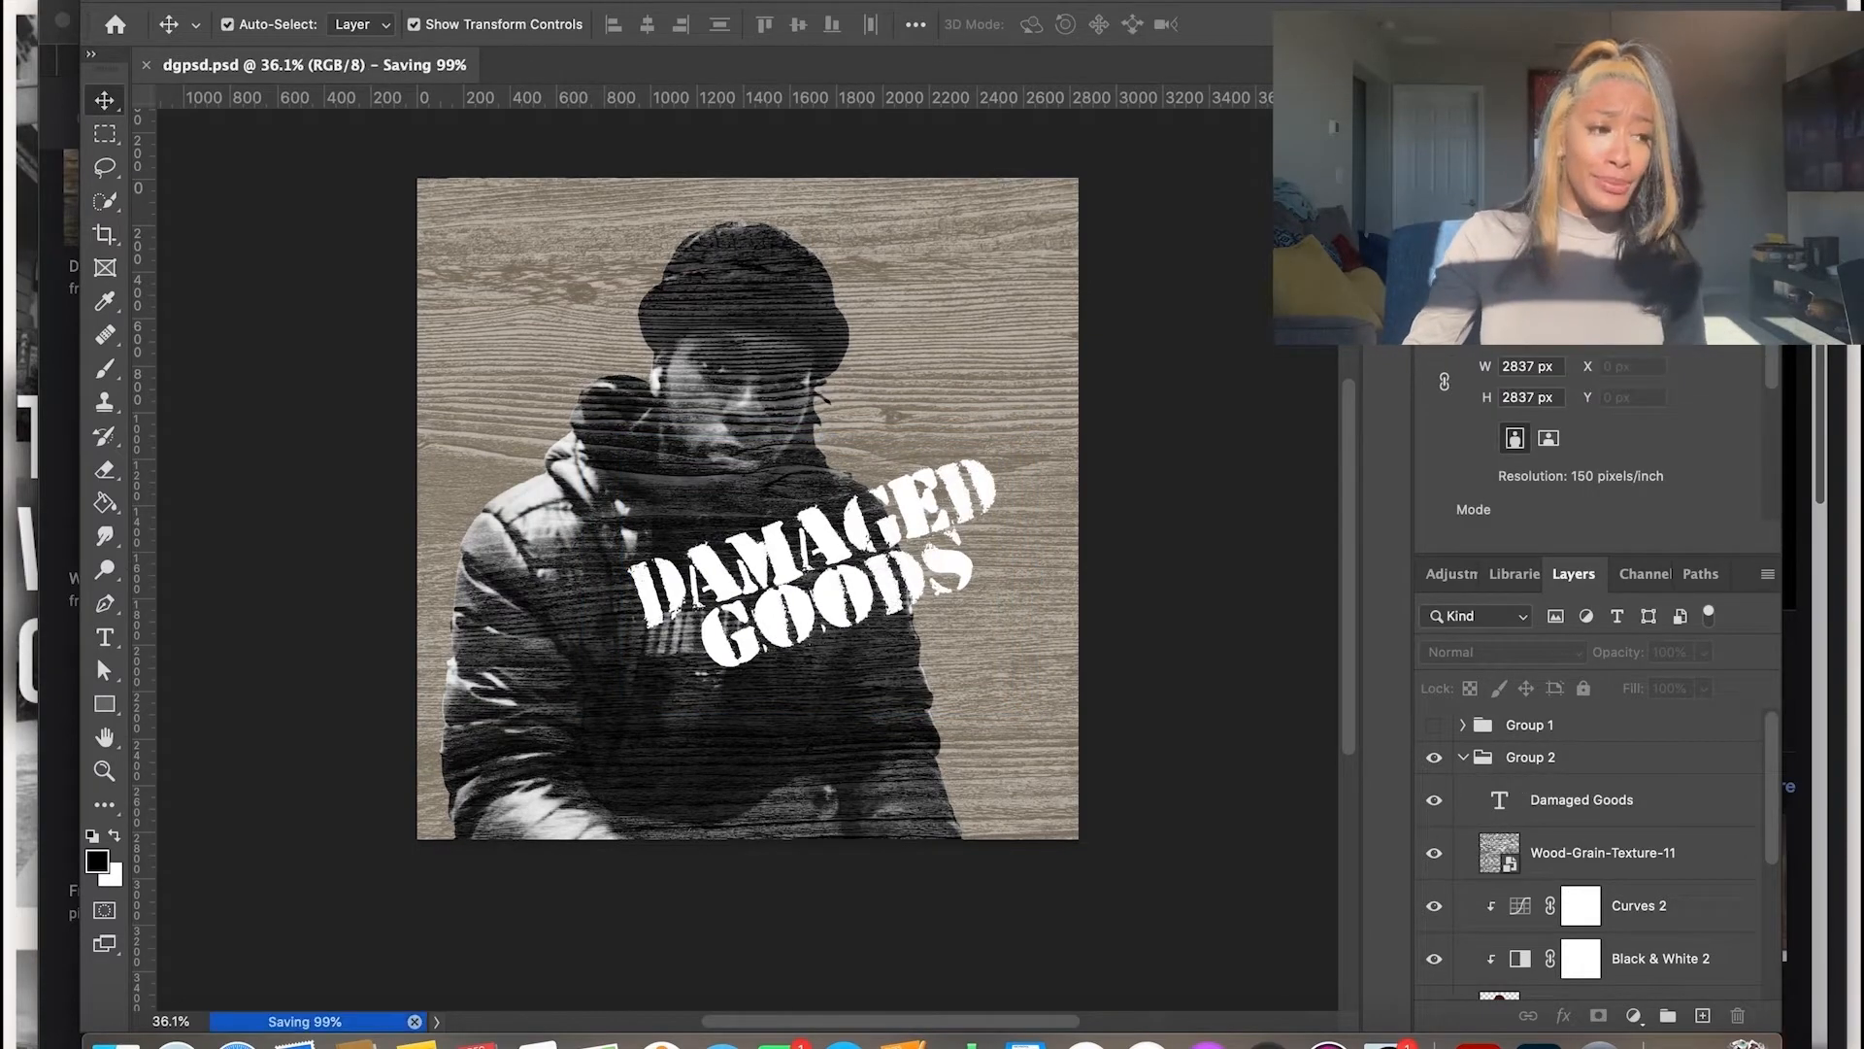
Export the revised cover as dgpsd3.png in the byrd folder
{"action": "left_click", "coordinate": [202, 2]}
{"action": "mouse_move", "coordinate": [310, 339]}
{"action": "left_click", "coordinate": [704, 338]}
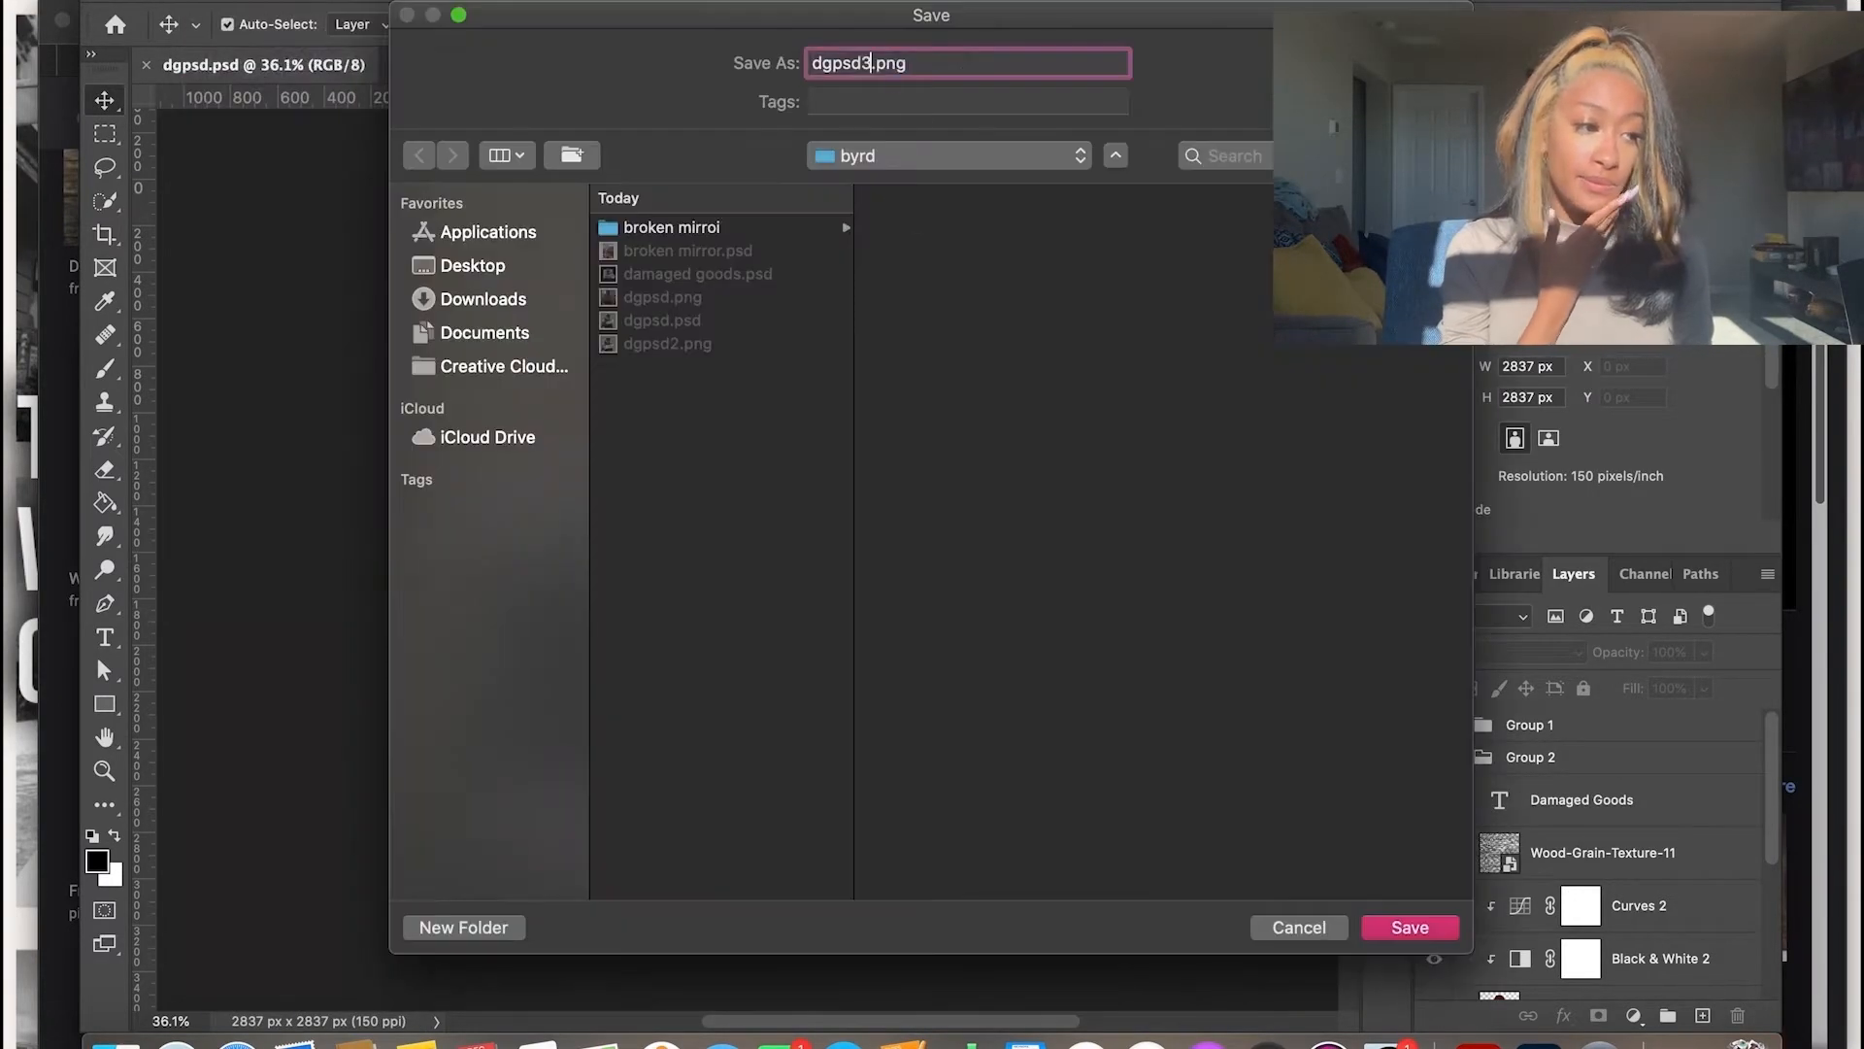
{"action": "key", "text": "Return"}
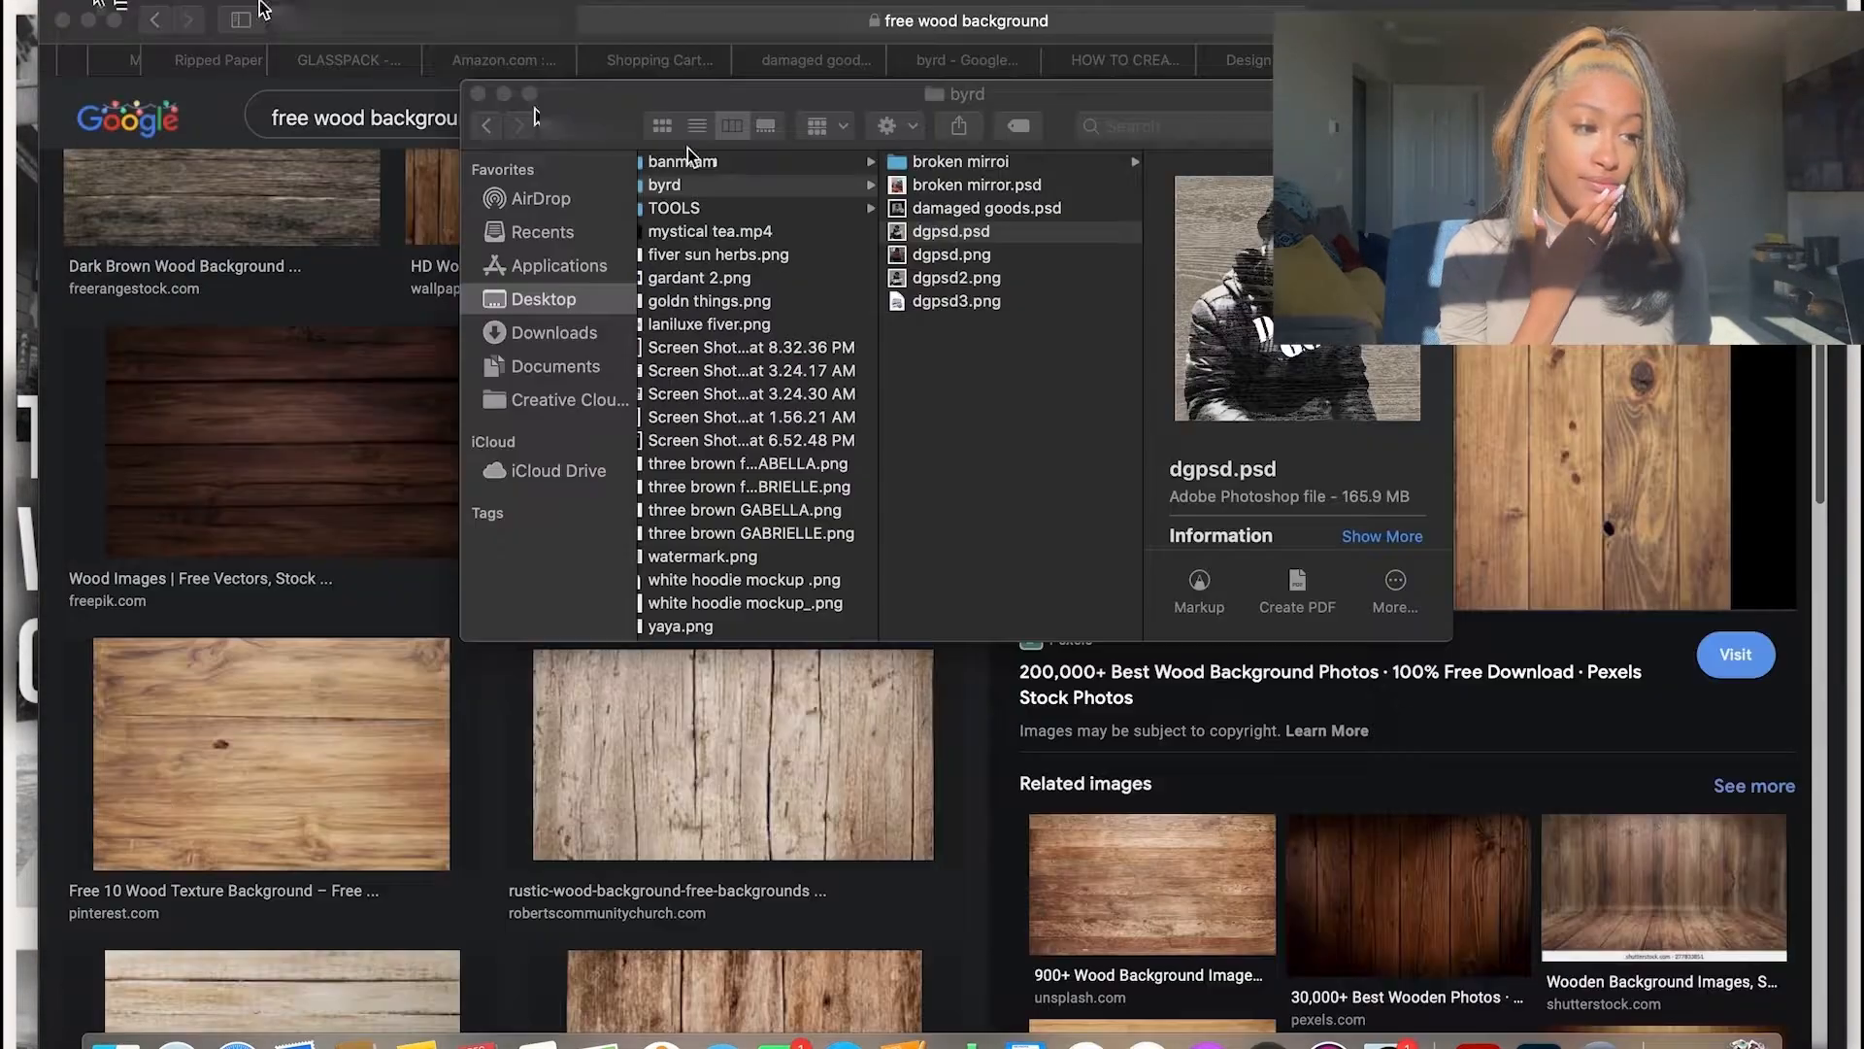
Return to damaged goods.psd, open the COVER group's PUT YOUR ART HERE smart object and delete the old artwork
{"action": "left_click", "coordinate": [961, 161]}
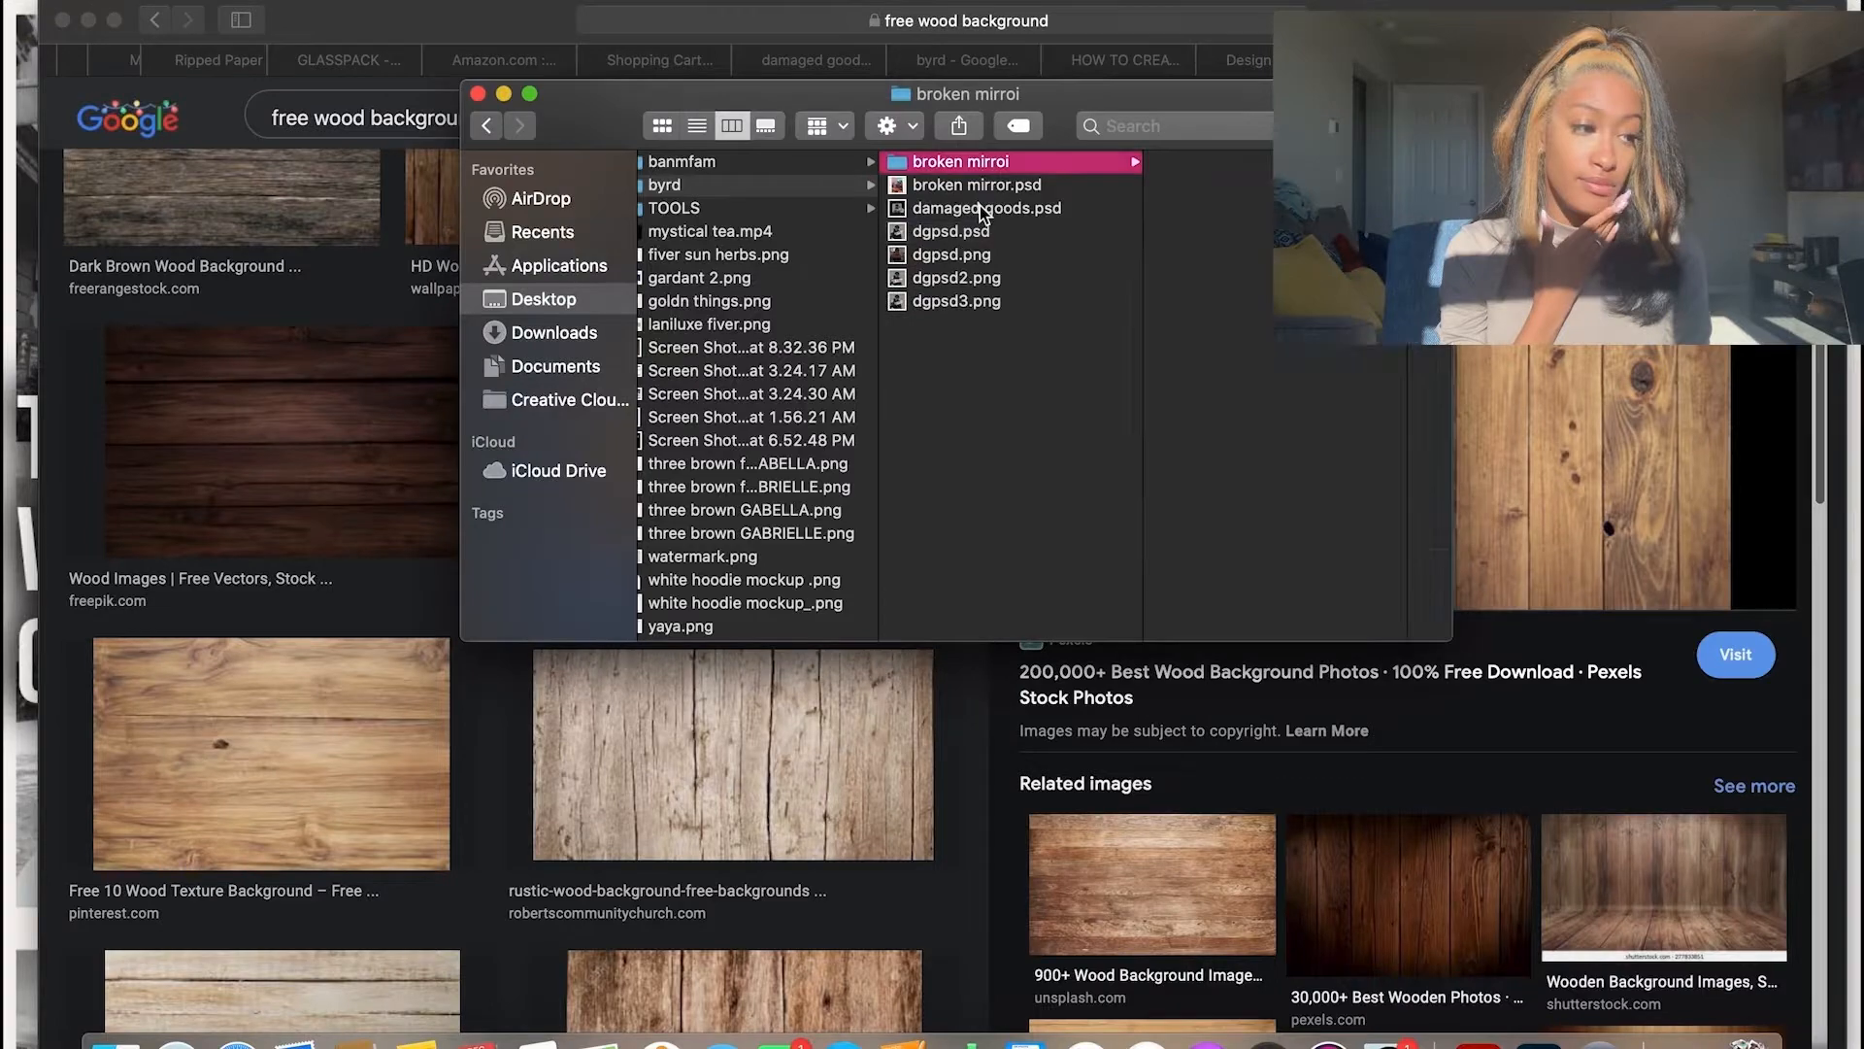
{"action": "left_click", "coordinate": [986, 208]}
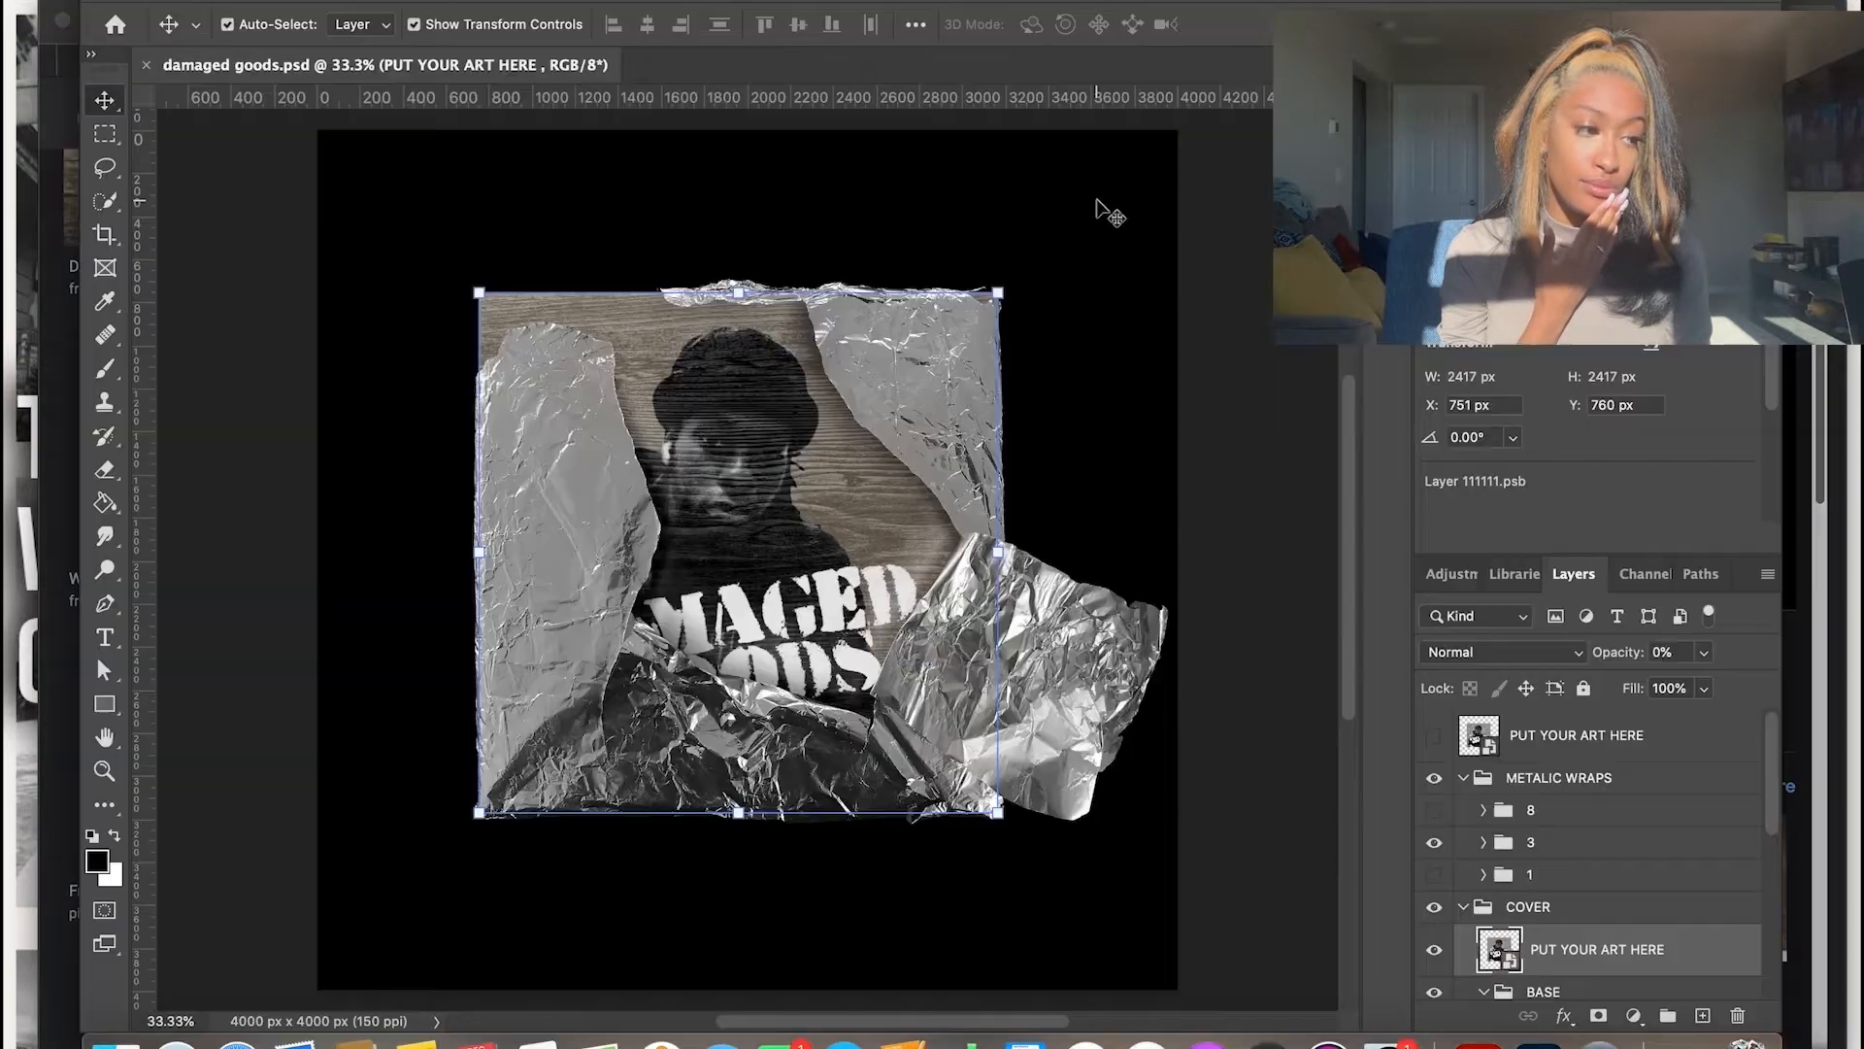
{"action": "double_click", "coordinate": [1500, 949]}
{"action": "scroll", "coordinate": [903, 855], "scroll_direction": "up", "scroll_amount": 4}
{"action": "key", "text": "Delete"}
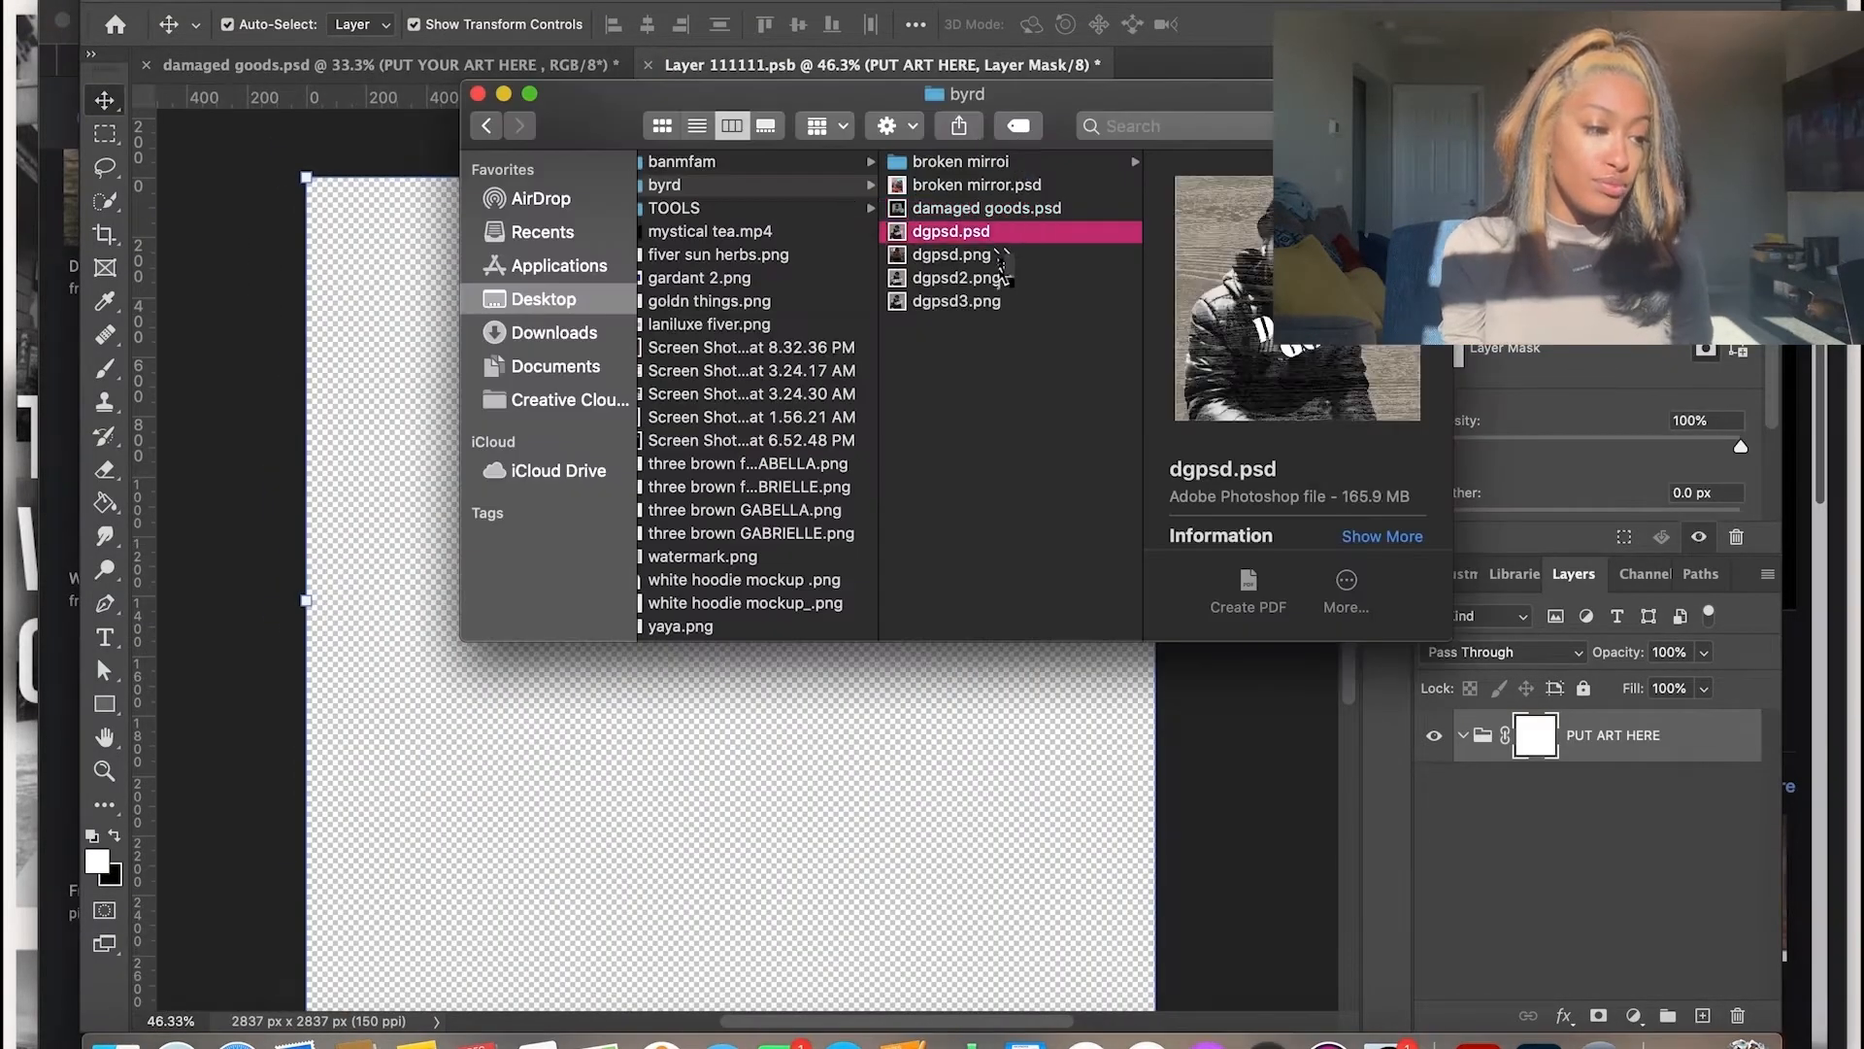
Place dgpsd3.png in Layer 111111.psb so it fills the whole canvas, and save the smart object
{"action": "left_click_drag", "start_coordinate": [977, 299], "coordinate": [854, 738]}
{"action": "key", "text": "Return"}
{"action": "scroll", "coordinate": [1259, 238], "scroll_direction": "down", "scroll_amount": 2}
{"action": "left_click", "coordinate": [1259, 238]}
{"action": "left_click_drag", "start_coordinate": [1010, 485], "coordinate": [1011, 492]}
{"action": "left_click", "coordinate": [1198, 483]}
{"action": "key", "text": "super+s"}
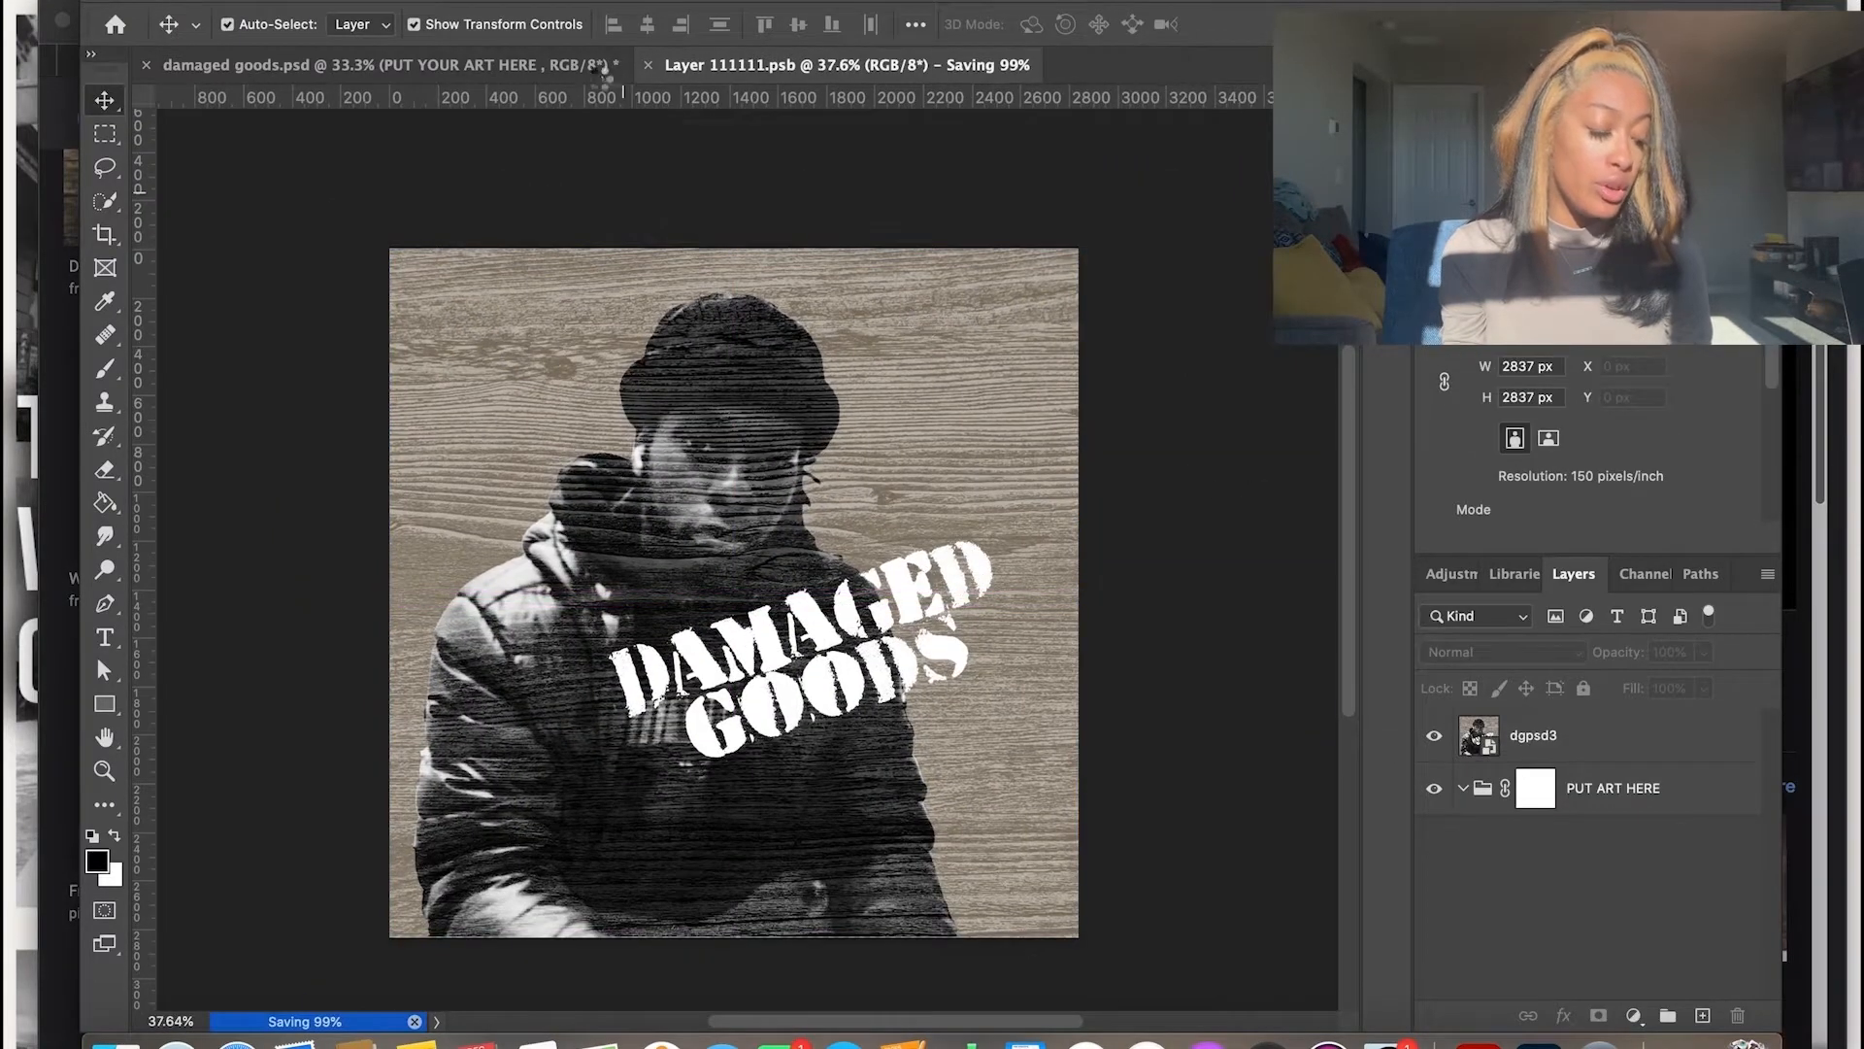
Check the updated cover in damaged goods.psd and save the mockup
{"action": "left_click", "coordinate": [558, 66]}
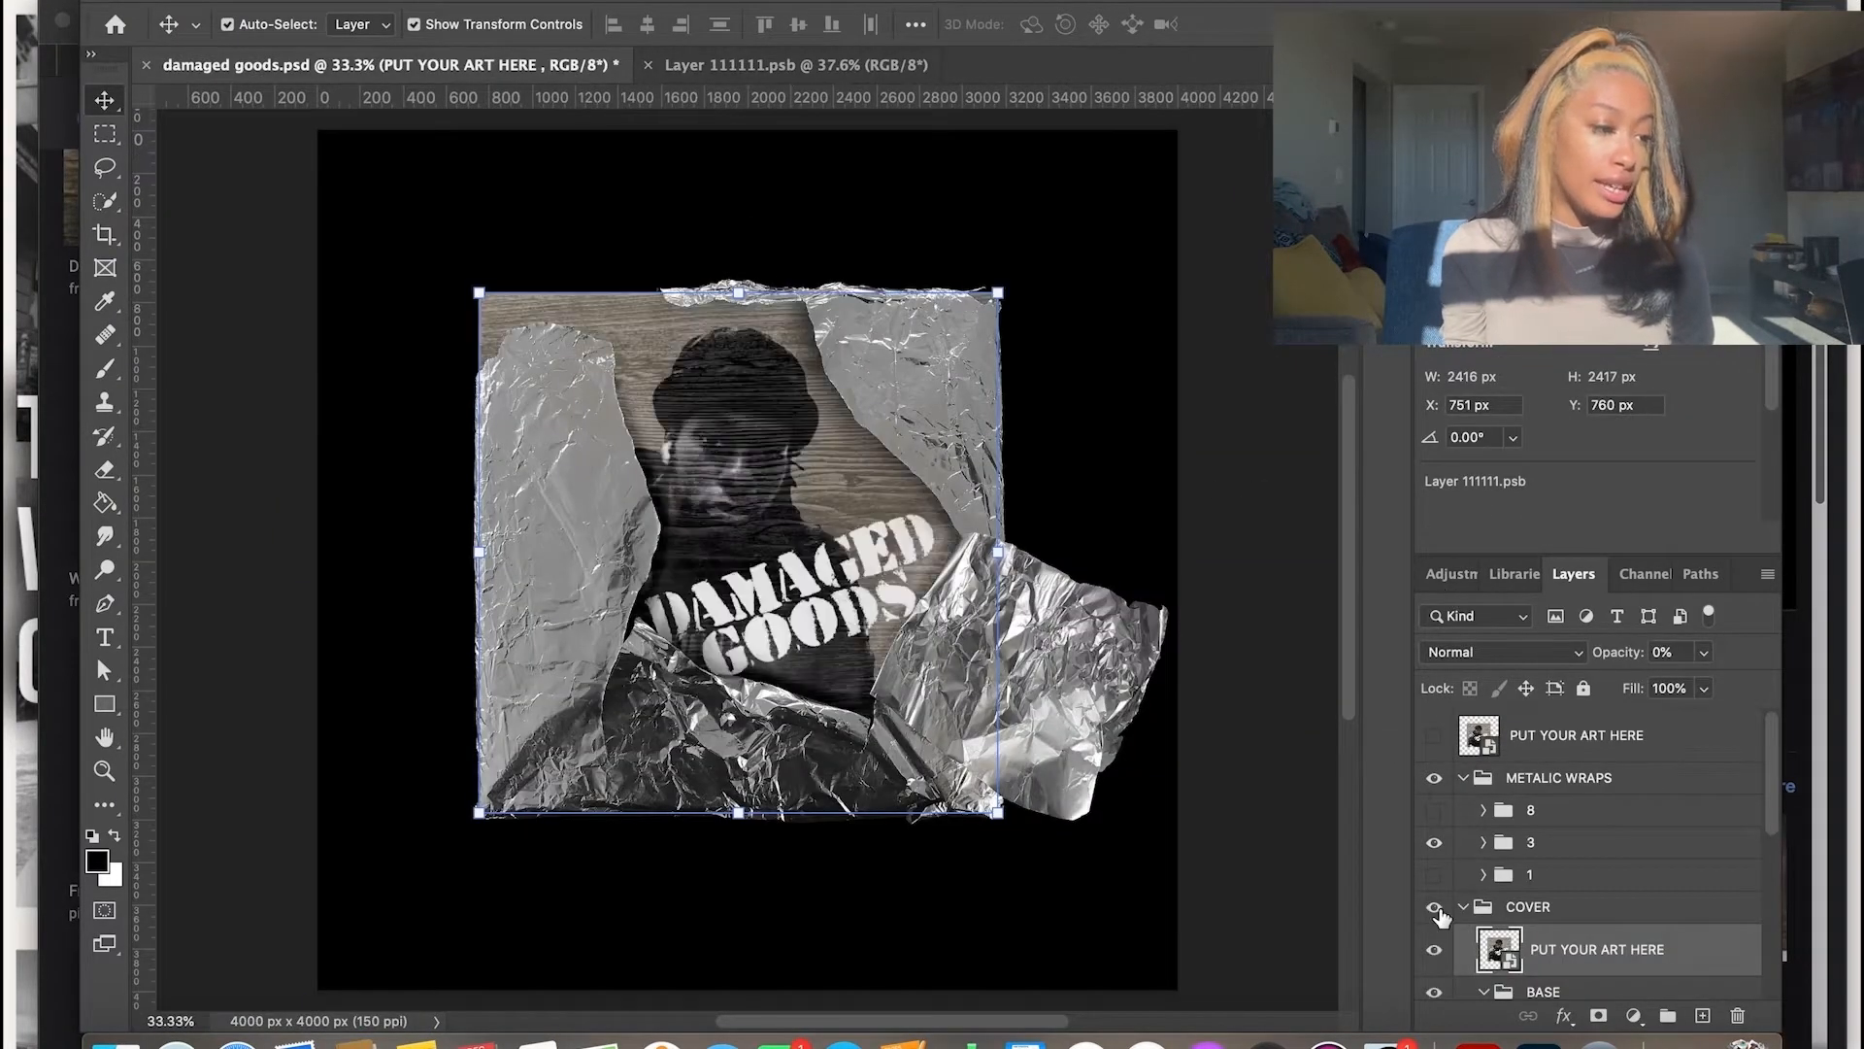
{"action": "left_click", "coordinate": [1303, 892]}
{"action": "key", "text": "super+s"}
{"action": "scroll", "coordinate": [1303, 891], "scroll_direction": "down", "scroll_amount": 2}
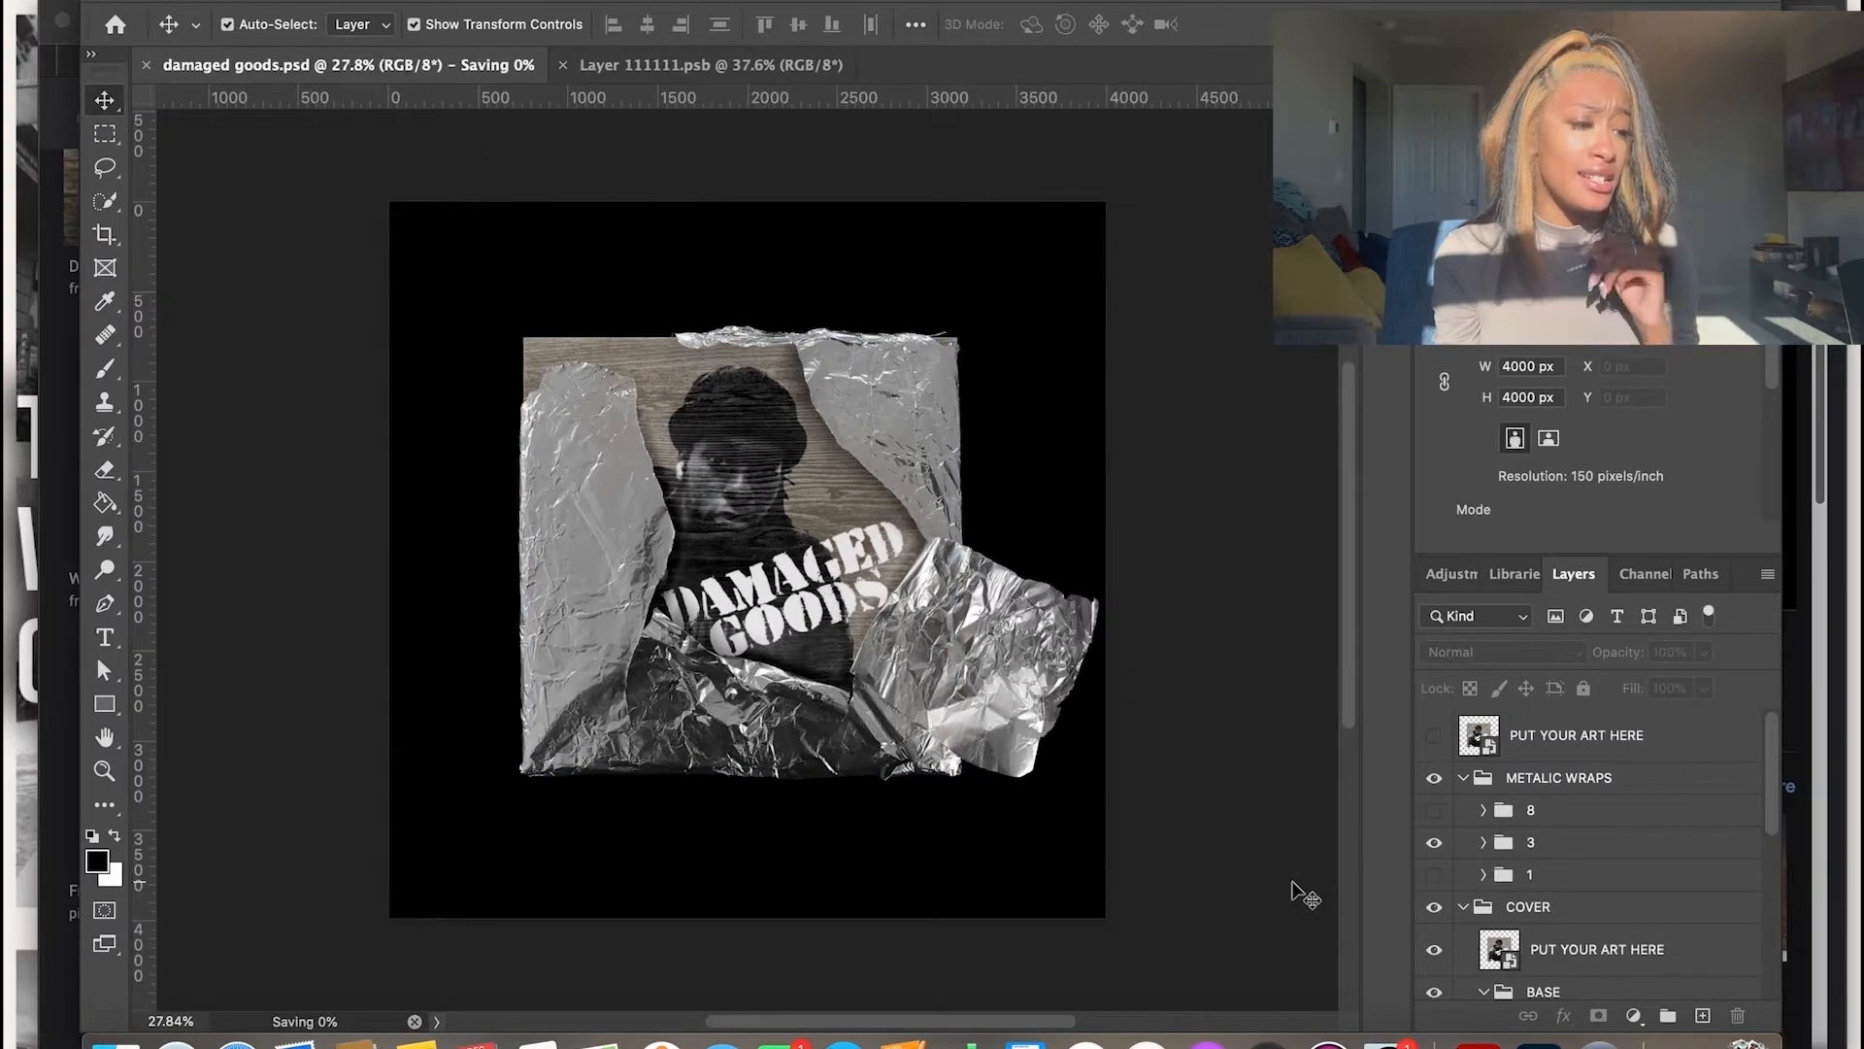
Compare the cover under metallic wraps 1 and 8, and show wrap 3 again
{"action": "left_click", "coordinate": [1433, 842]}
{"action": "left_click", "coordinate": [1434, 874]}
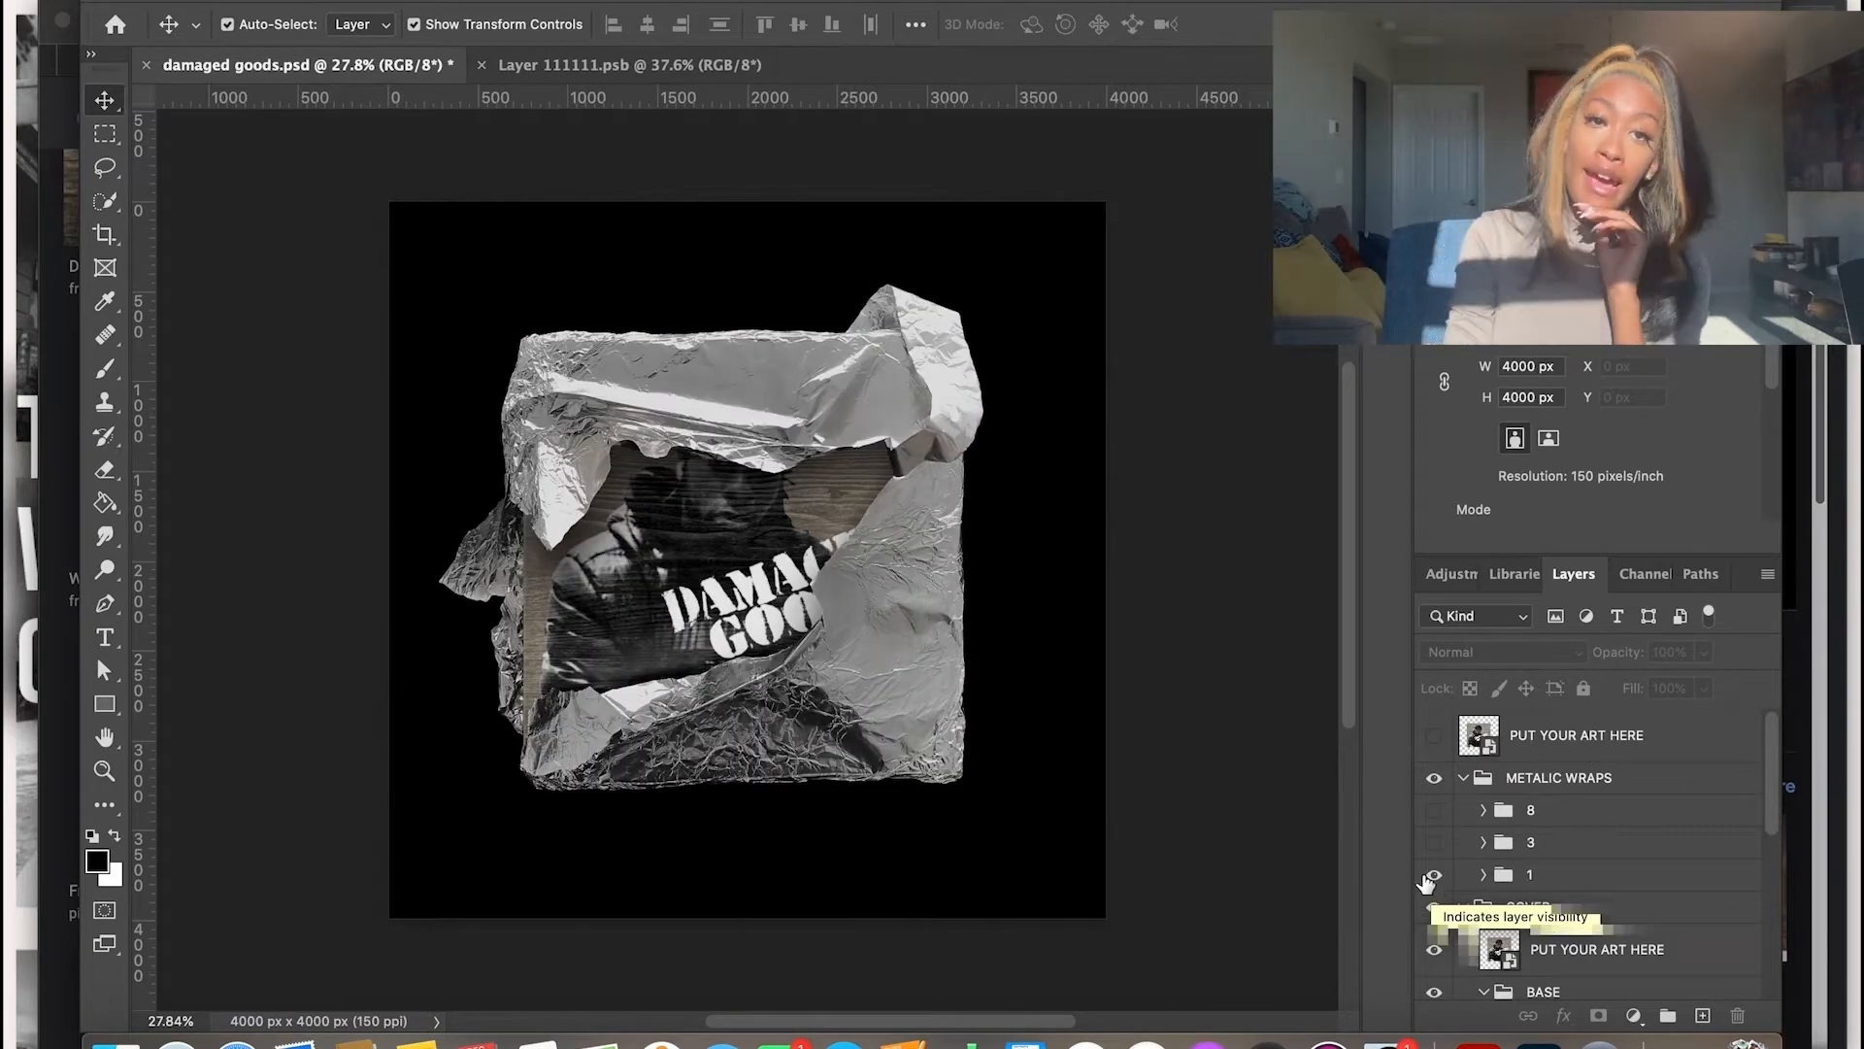
{"action": "left_click", "coordinate": [1434, 874]}
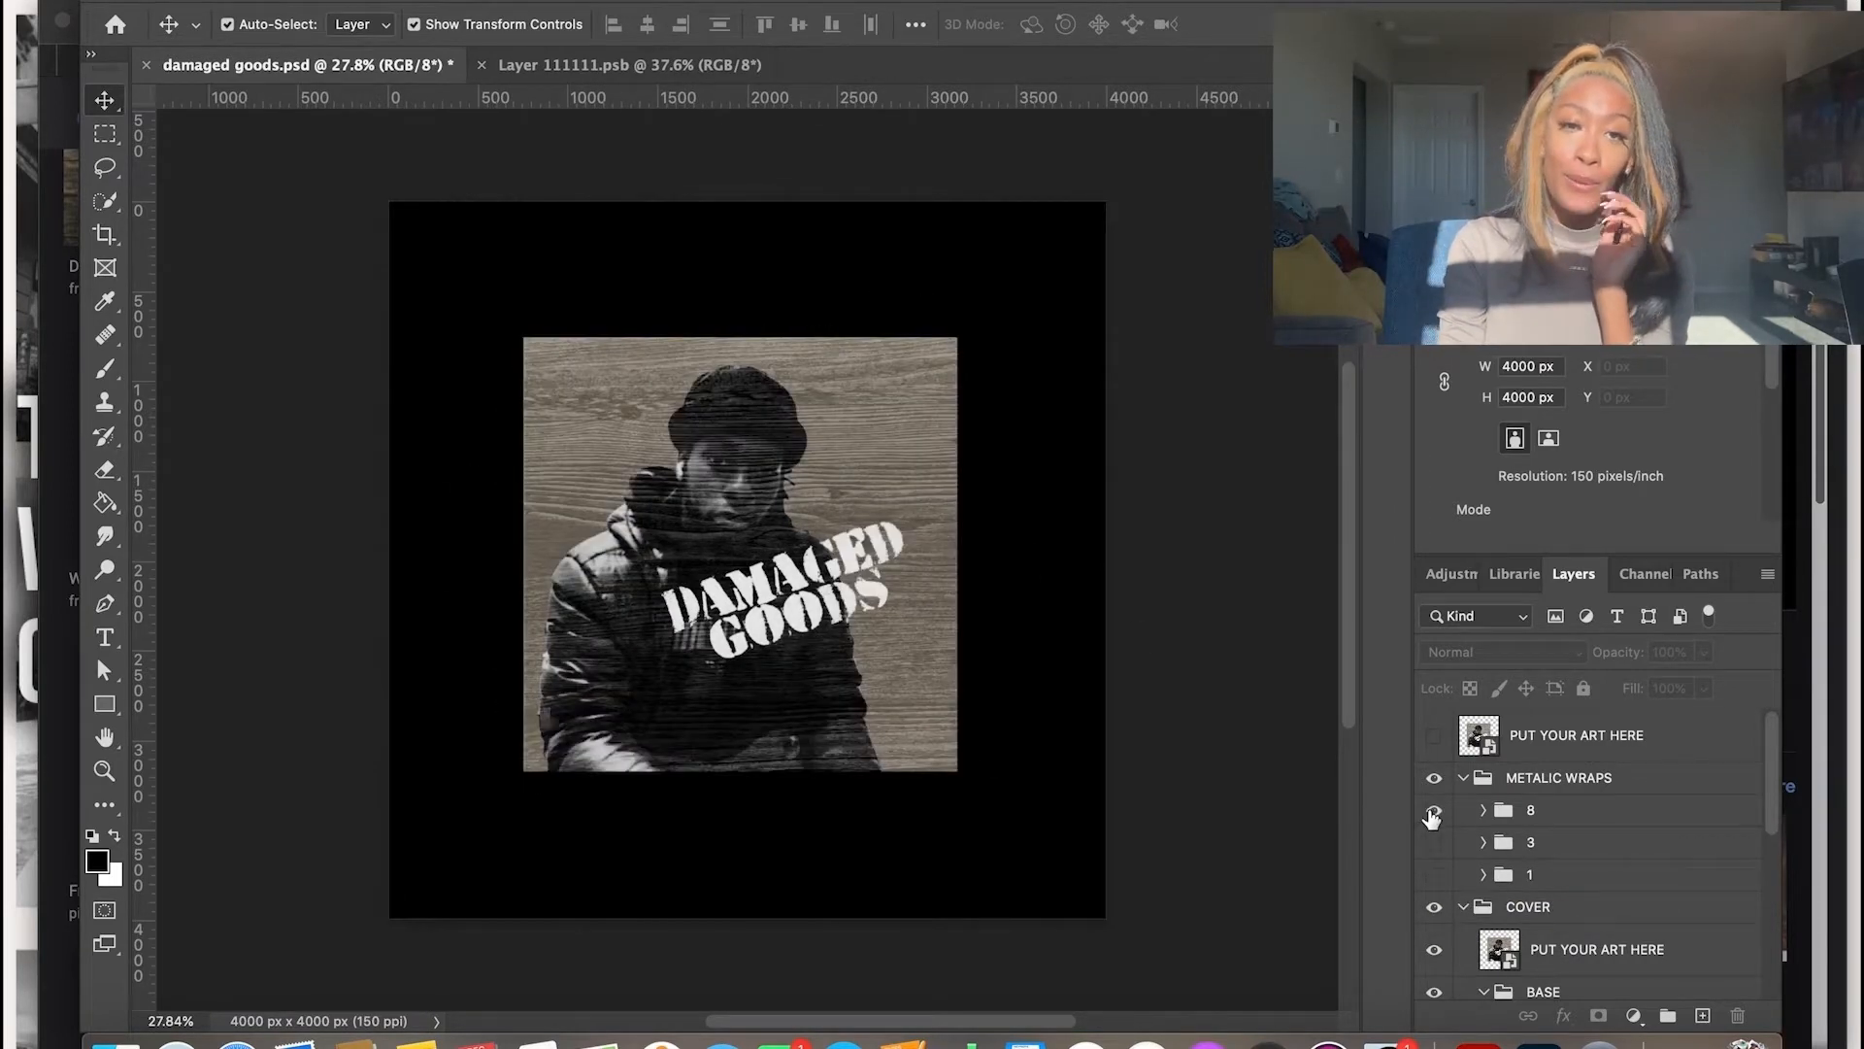
{"action": "left_click", "coordinate": [1434, 810]}
{"action": "left_click", "coordinate": [1434, 810]}
{"action": "left_click", "coordinate": [1435, 841]}
Export the mockup with wrap 3 as "damaged goods send 1.png" in the byrd folder
{"action": "left_click", "coordinate": [214, 1]}
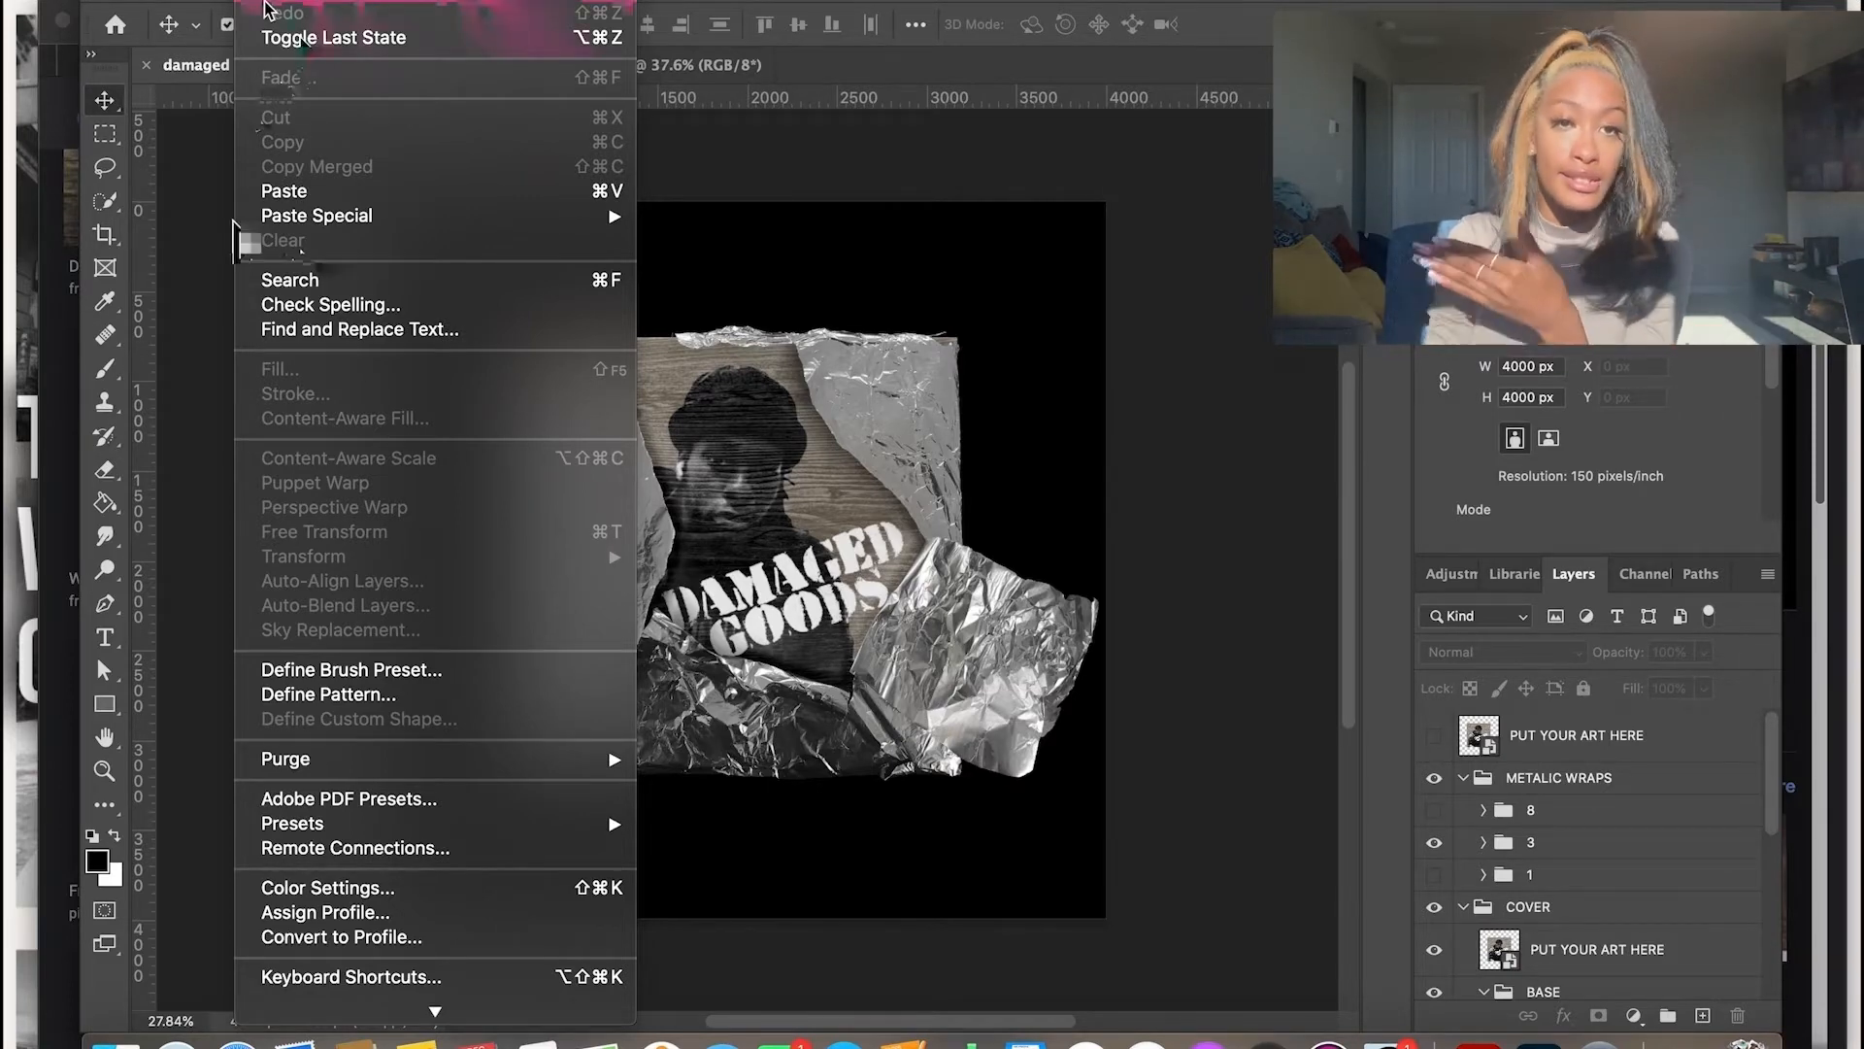
{"action": "mouse_move", "coordinate": [208, 1]}
{"action": "mouse_move", "coordinate": [243, 338]}
{"action": "left_click", "coordinate": [798, 340]}
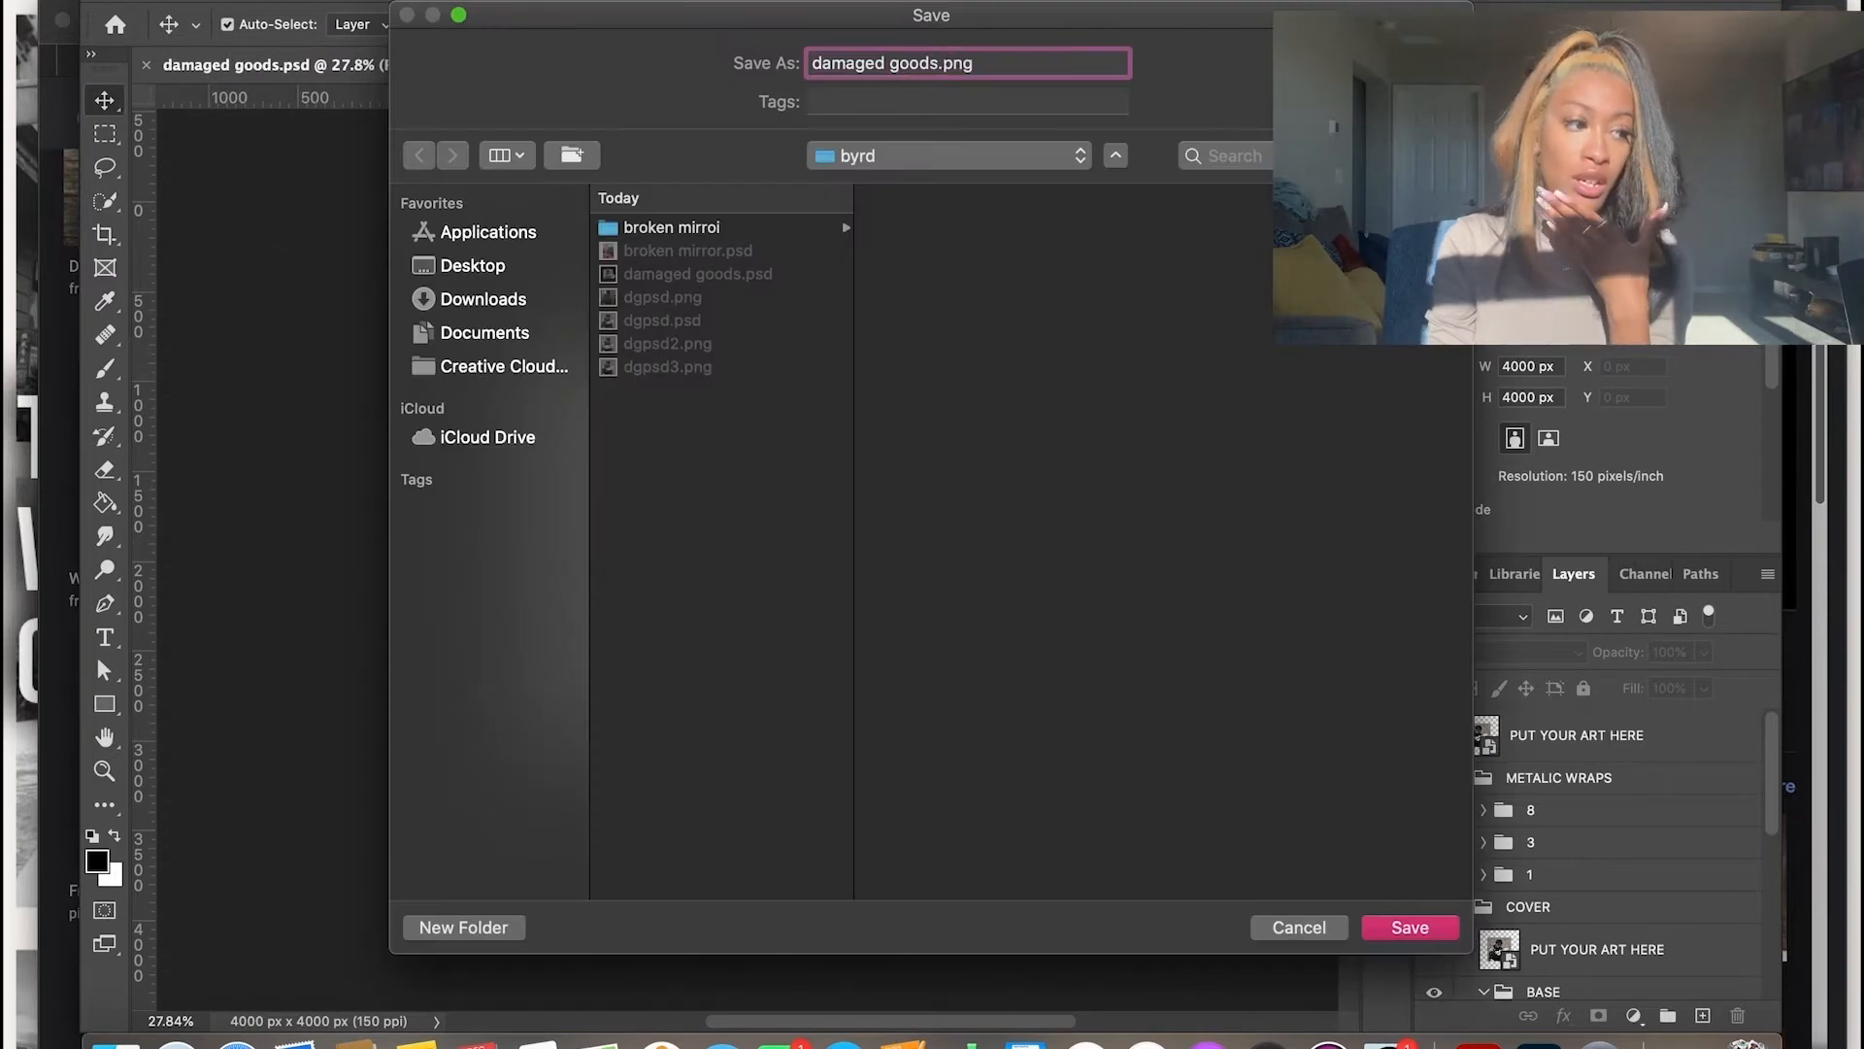
{"action": "type", "text": "send"}
{"action": "key", "text": "Return"}
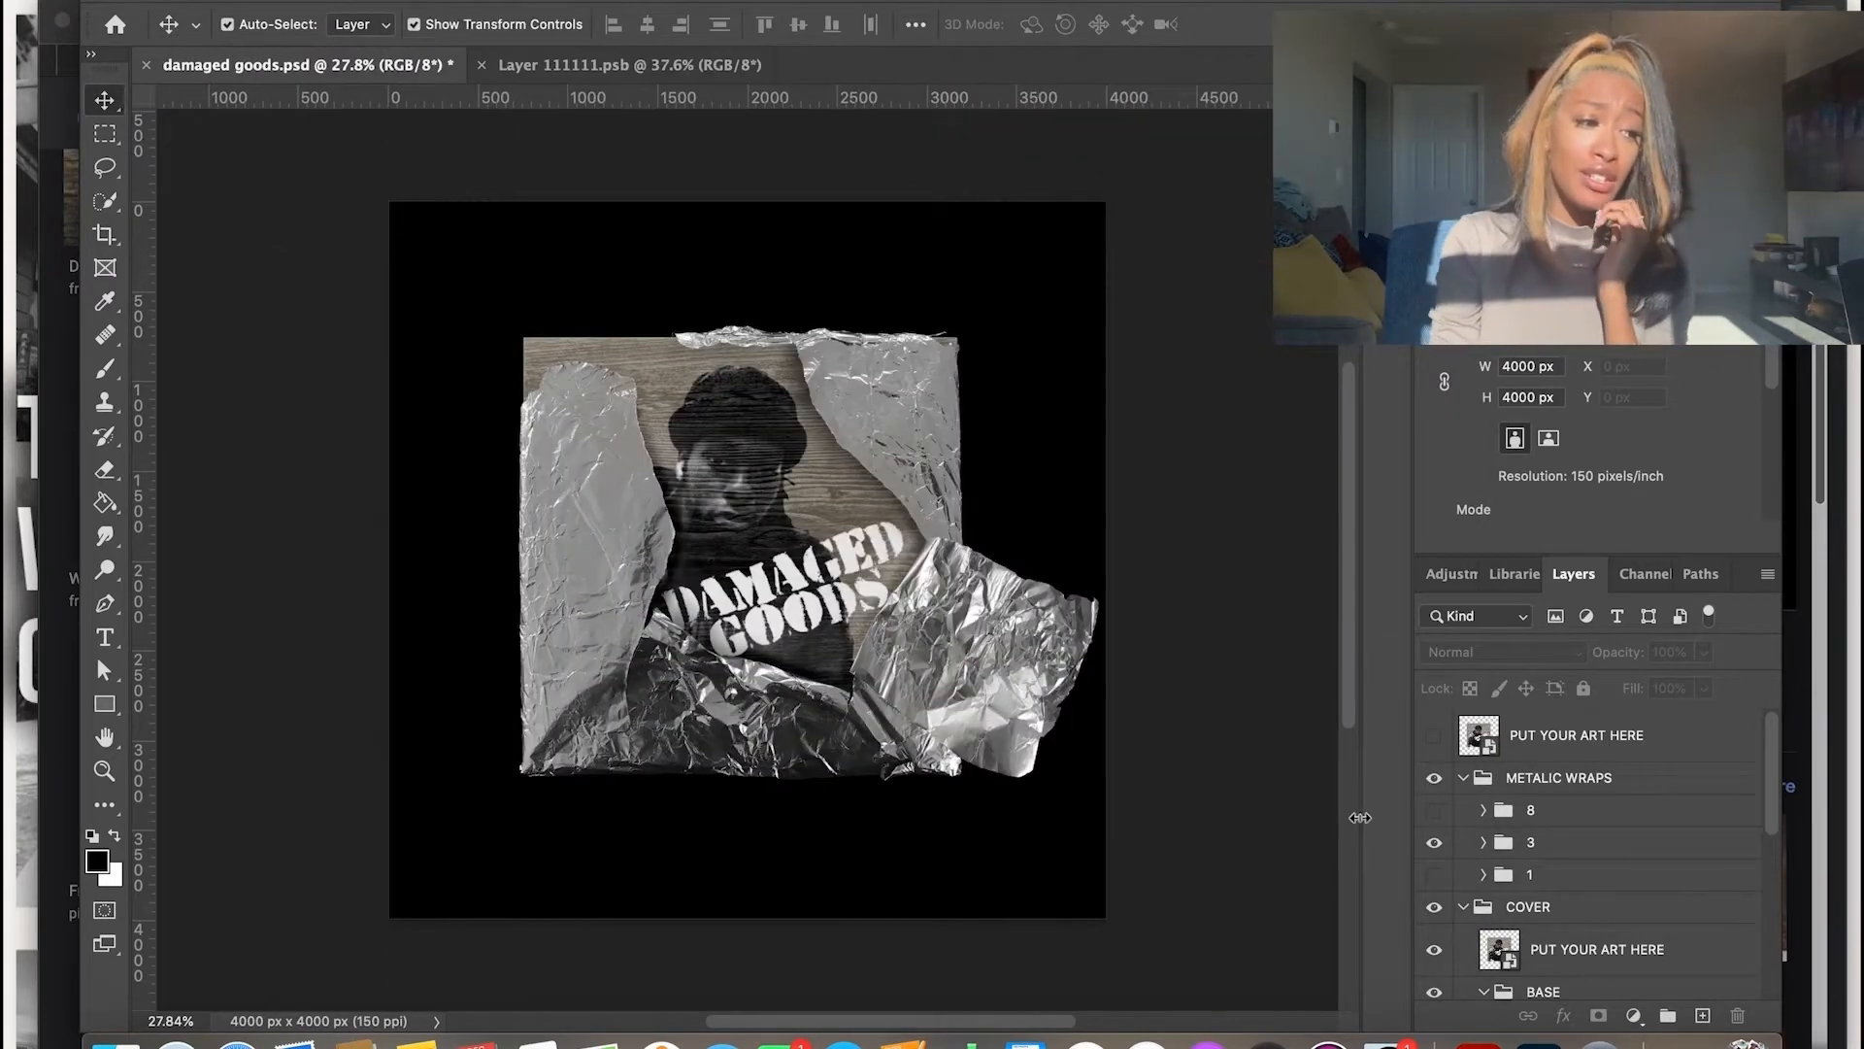
Hide metallic wrap 3 and show wrap 1 on the mockup
{"action": "left_click", "coordinate": [1436, 846]}
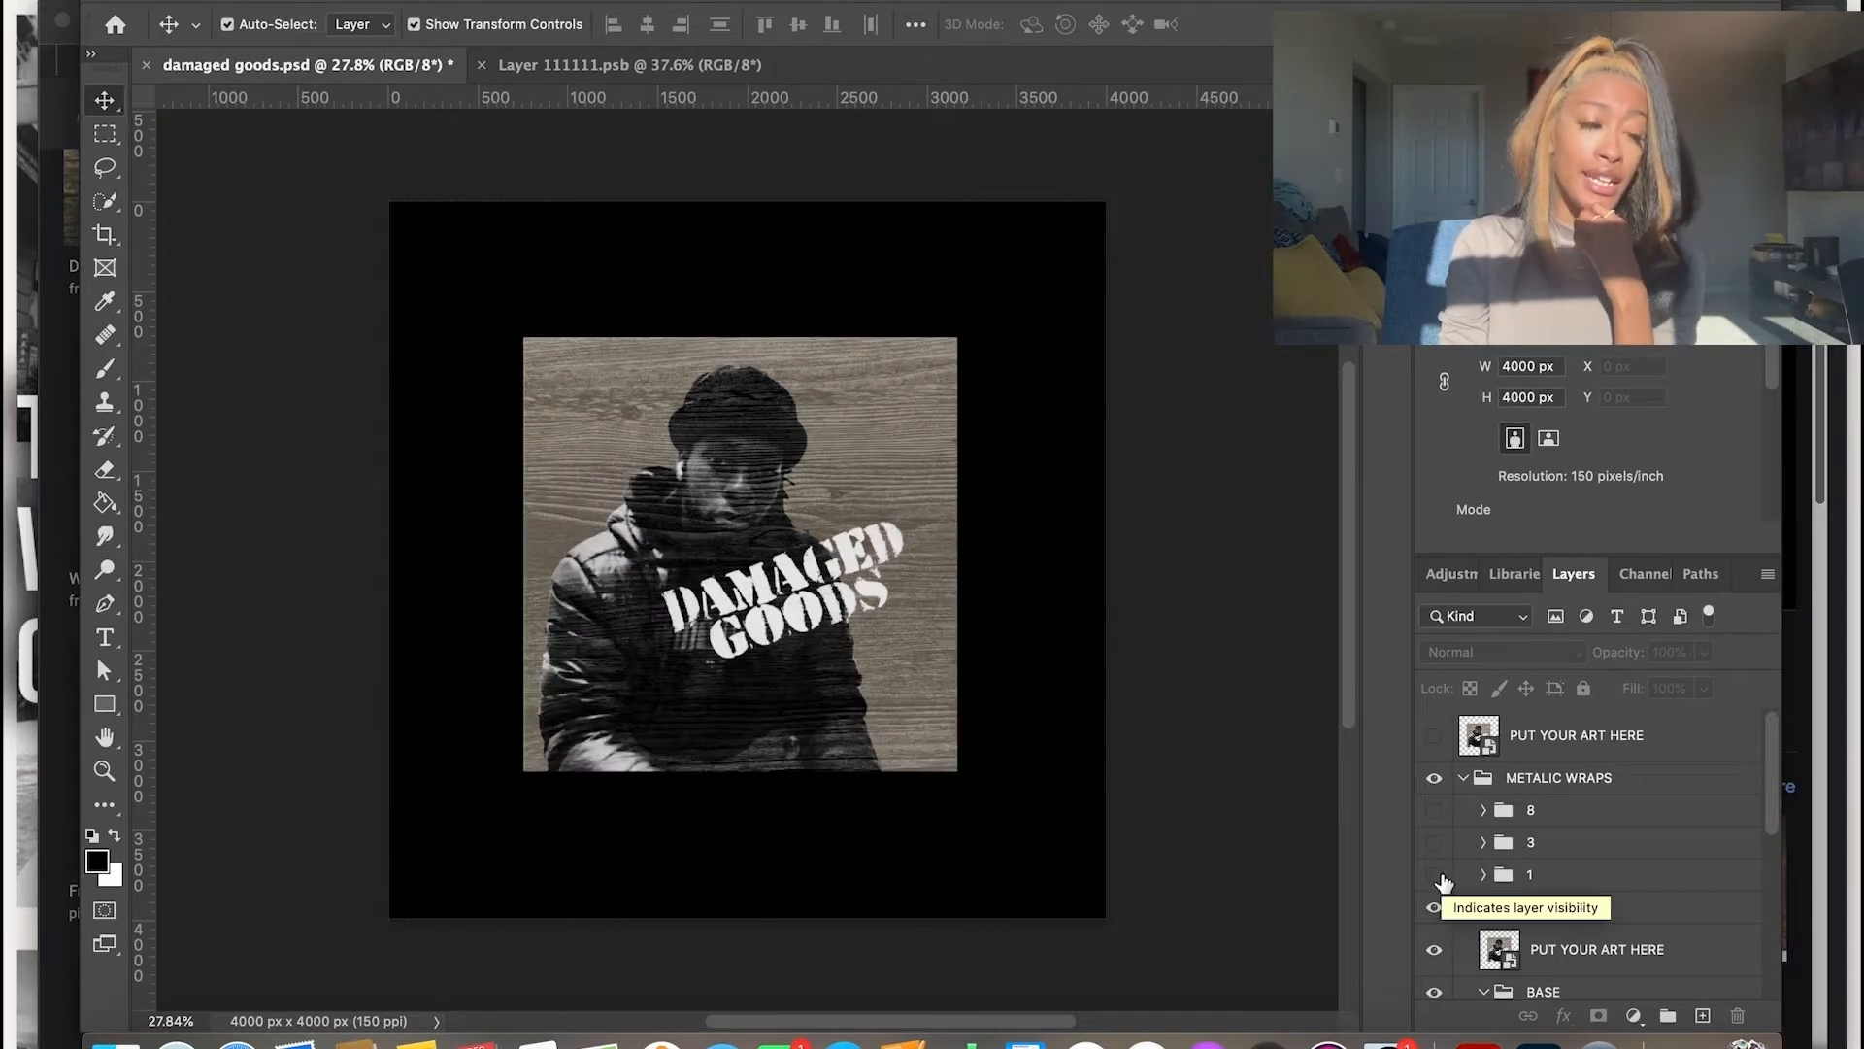
{"action": "left_click", "coordinate": [1434, 875]}
{"action": "left_click", "coordinate": [1433, 811]}
Lower the dgpsd3 artwork in Layer 111111.psb to Y 370 px, save it and check its position under the wrap in damaged goods.psd
{"action": "left_click", "coordinate": [670, 67]}
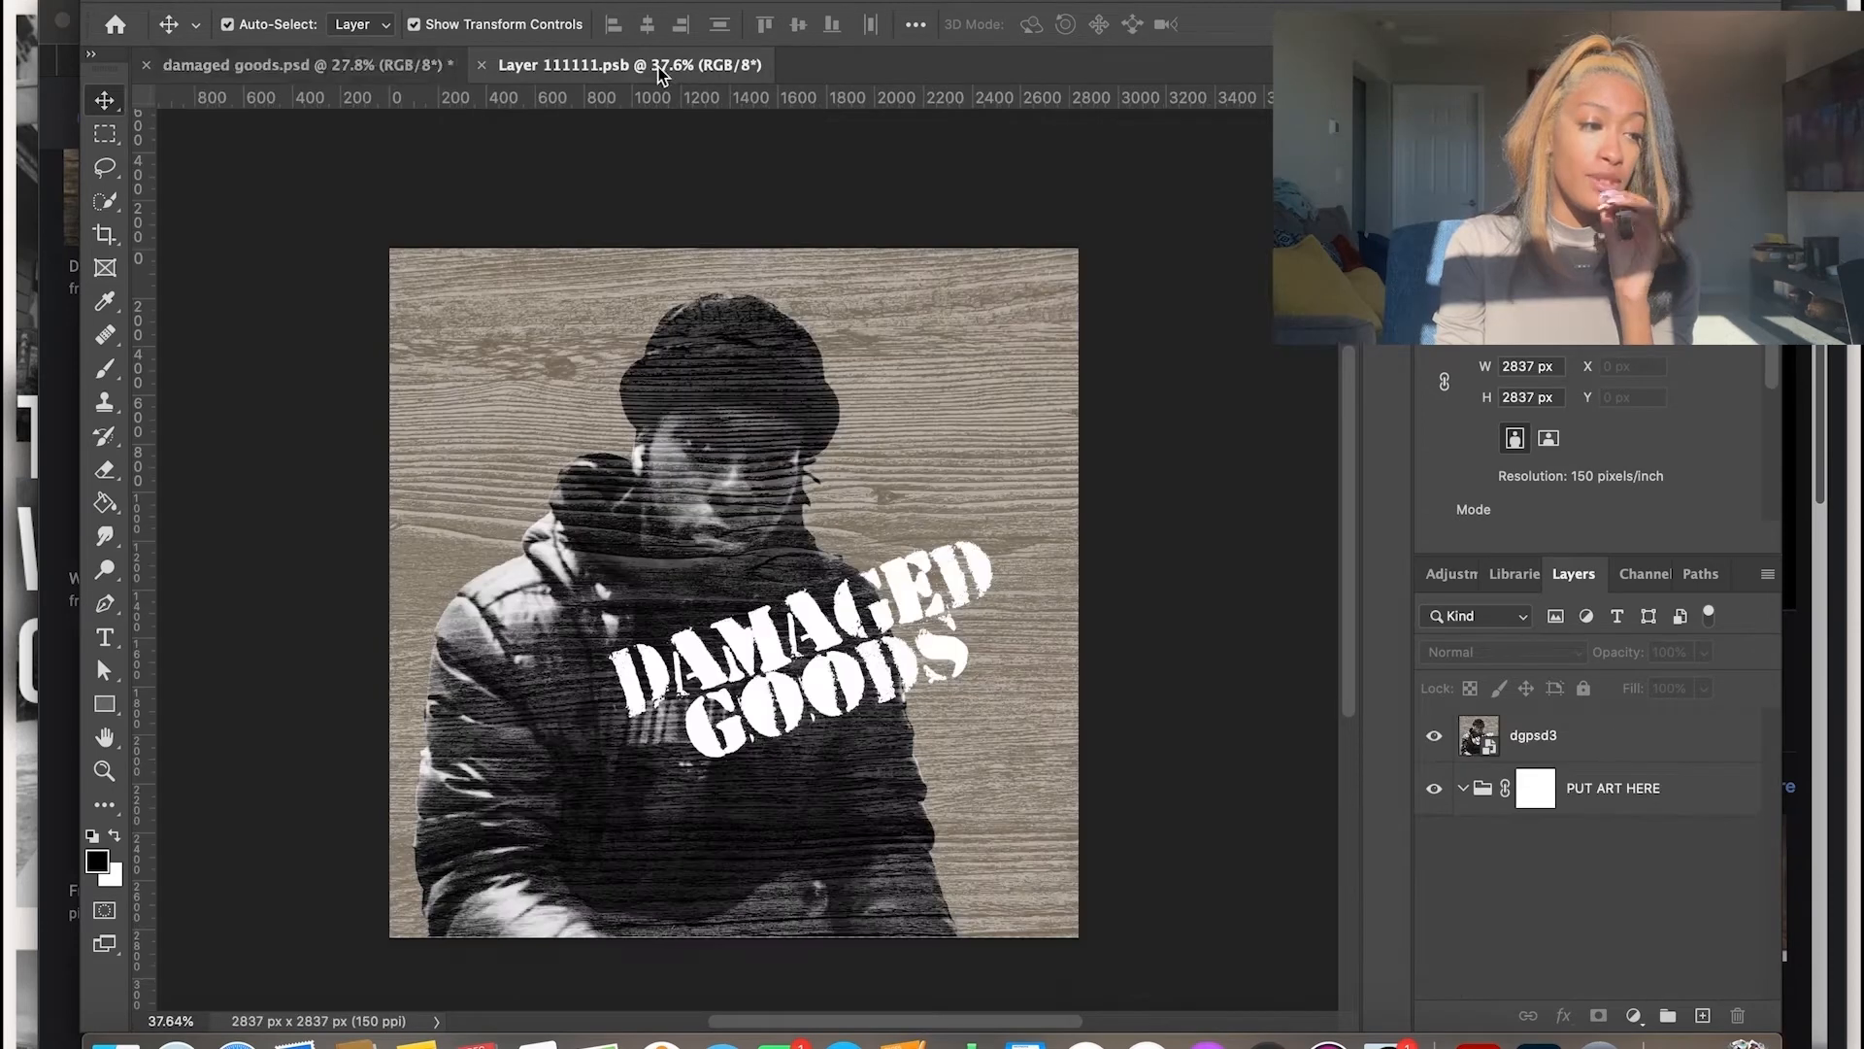
{"action": "left_click", "coordinate": [398, 67]}
{"action": "left_click", "coordinate": [553, 68]}
{"action": "left_click", "coordinate": [403, 296]}
{"action": "left_click_drag", "start_coordinate": [403, 296], "coordinate": [476, 369]}
{"action": "key", "text": "ctrl+s"}
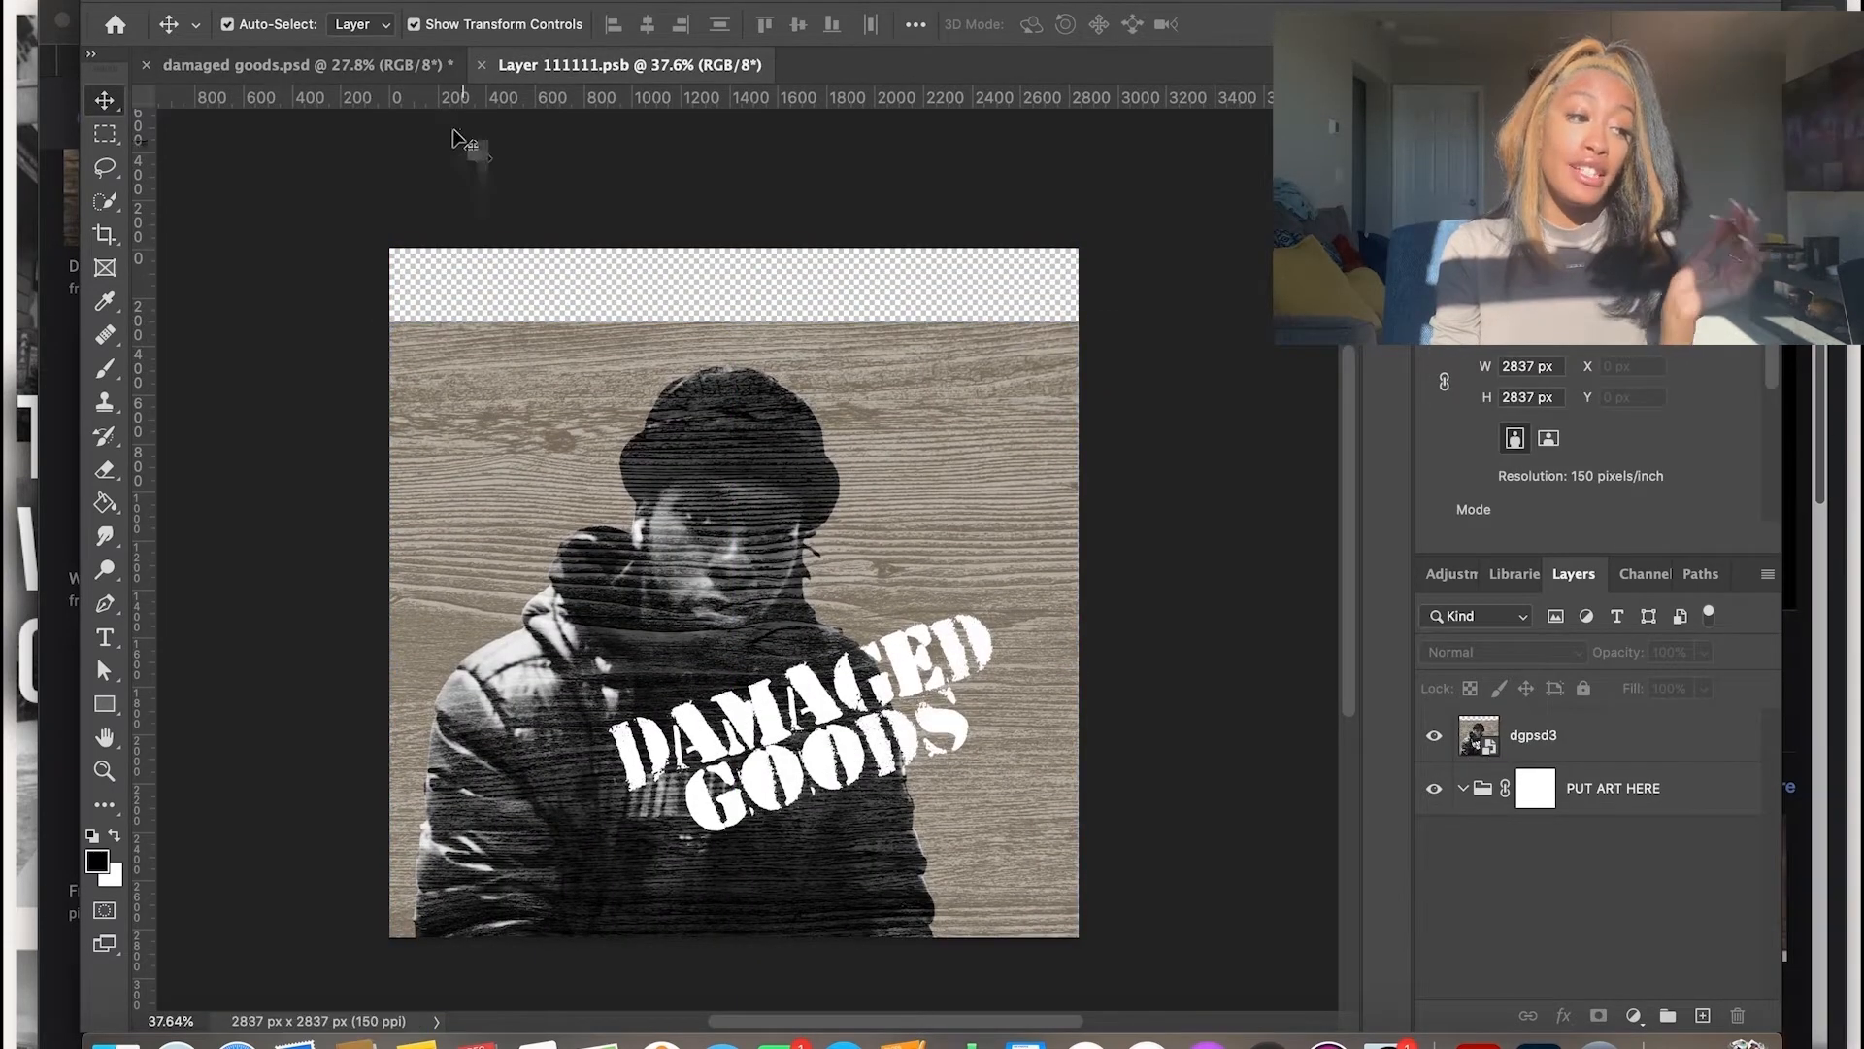
{"action": "left_click", "coordinate": [243, 65]}
{"action": "left_click", "coordinate": [568, 64]}
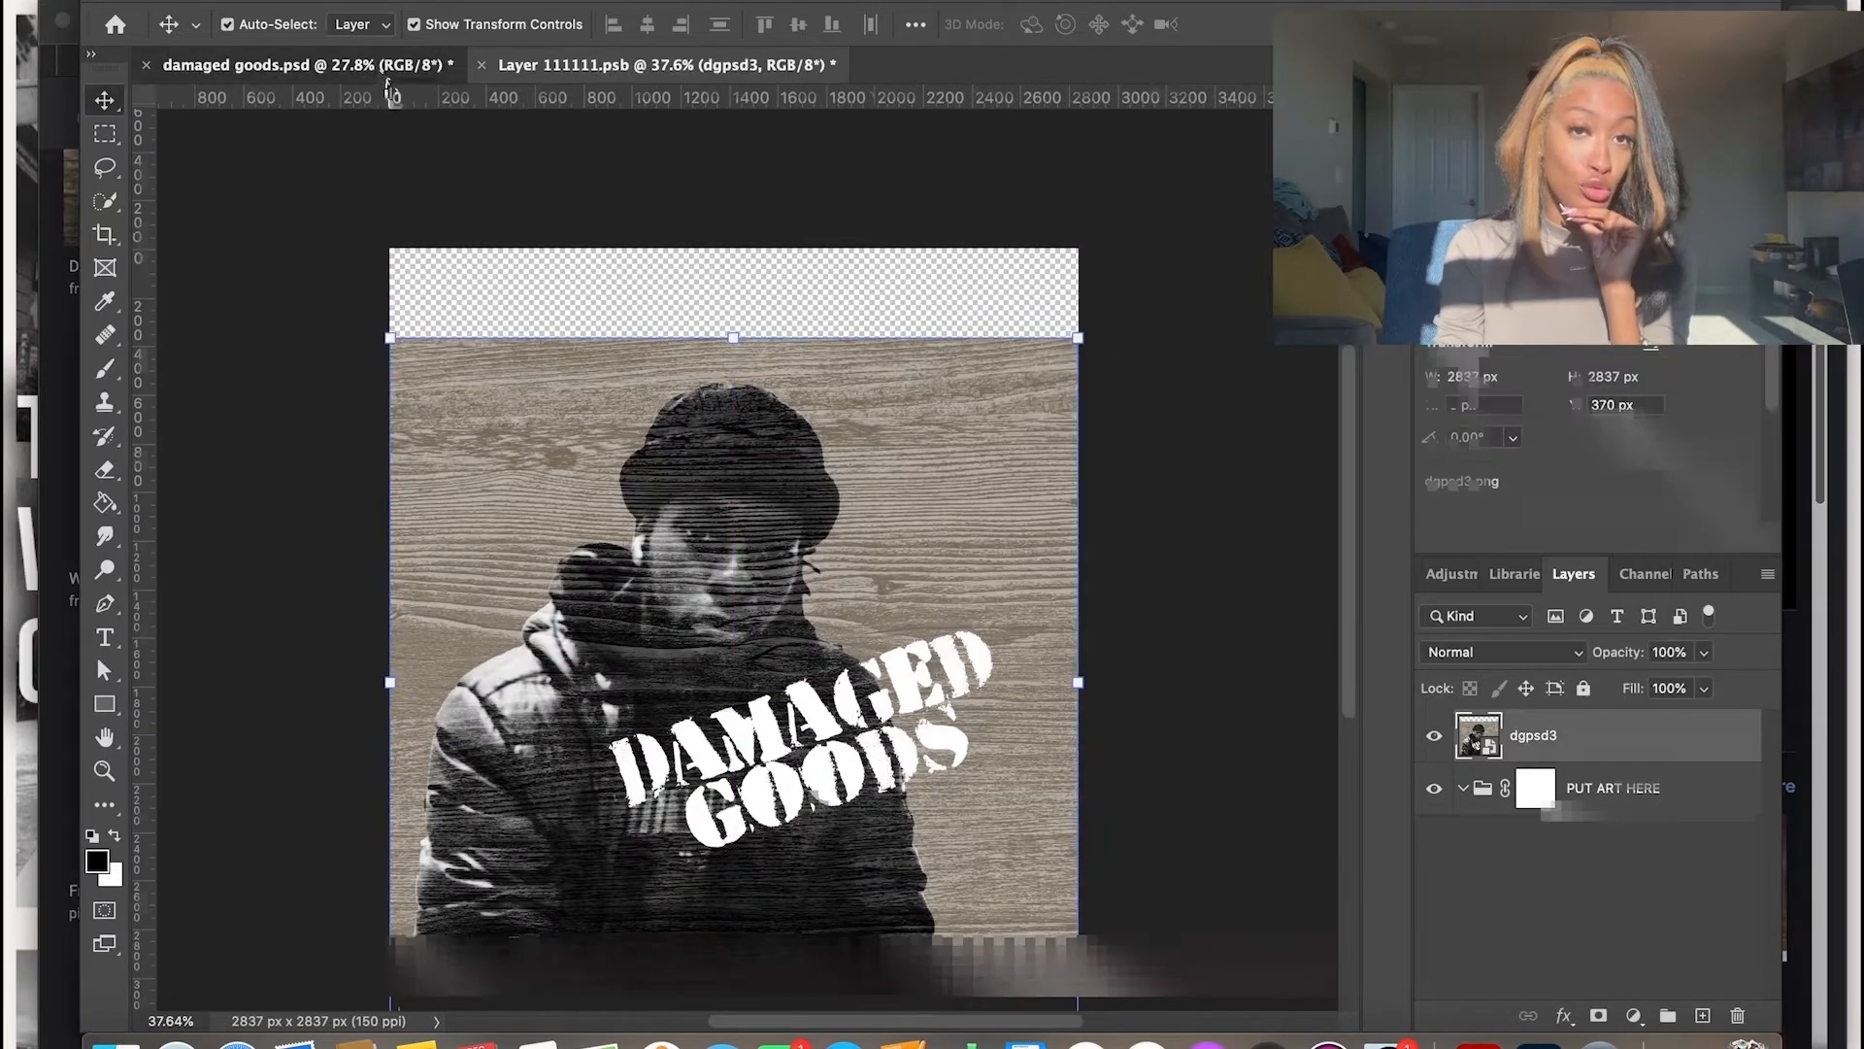
{"action": "left_click", "coordinate": [384, 65]}
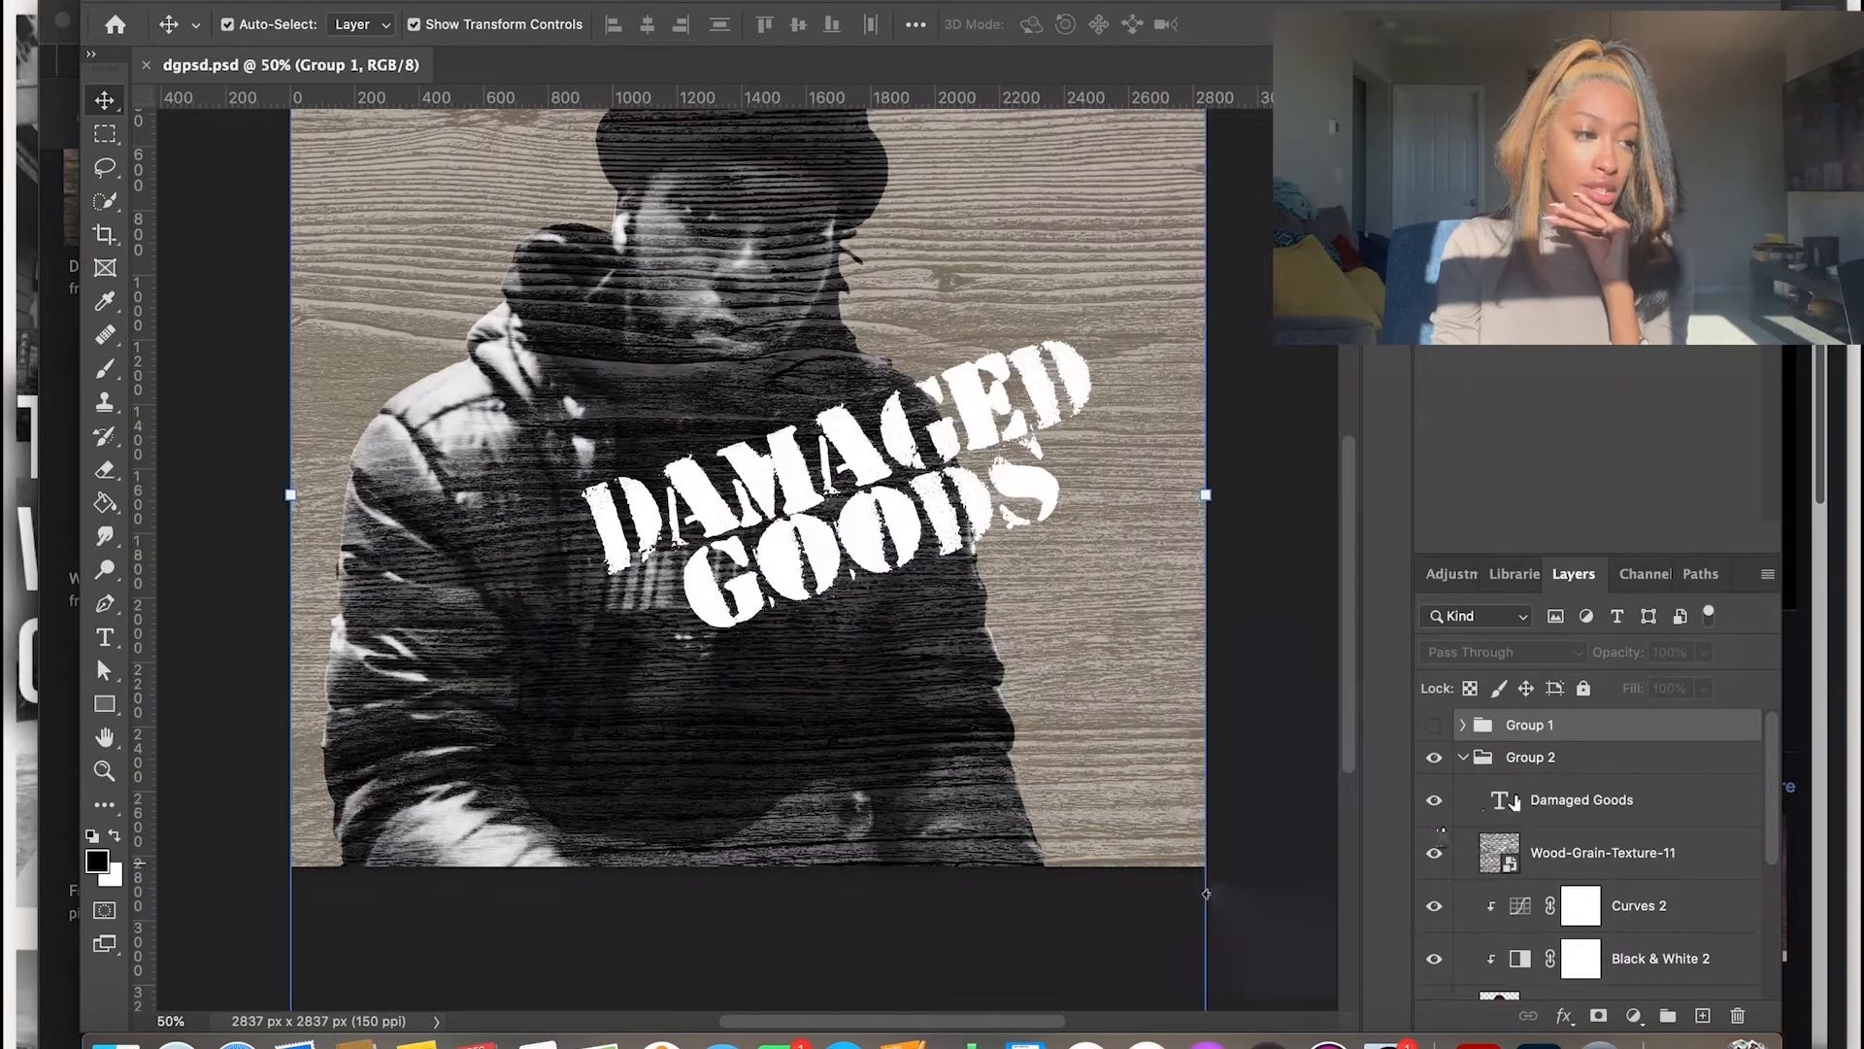
Move the Damaged Goods title to the left side of the jacket in dgpsd.psd, save, and export the cover as dgpsd4.png
{"action": "left_click_drag", "start_coordinate": [874, 514], "coordinate": [680, 466]}
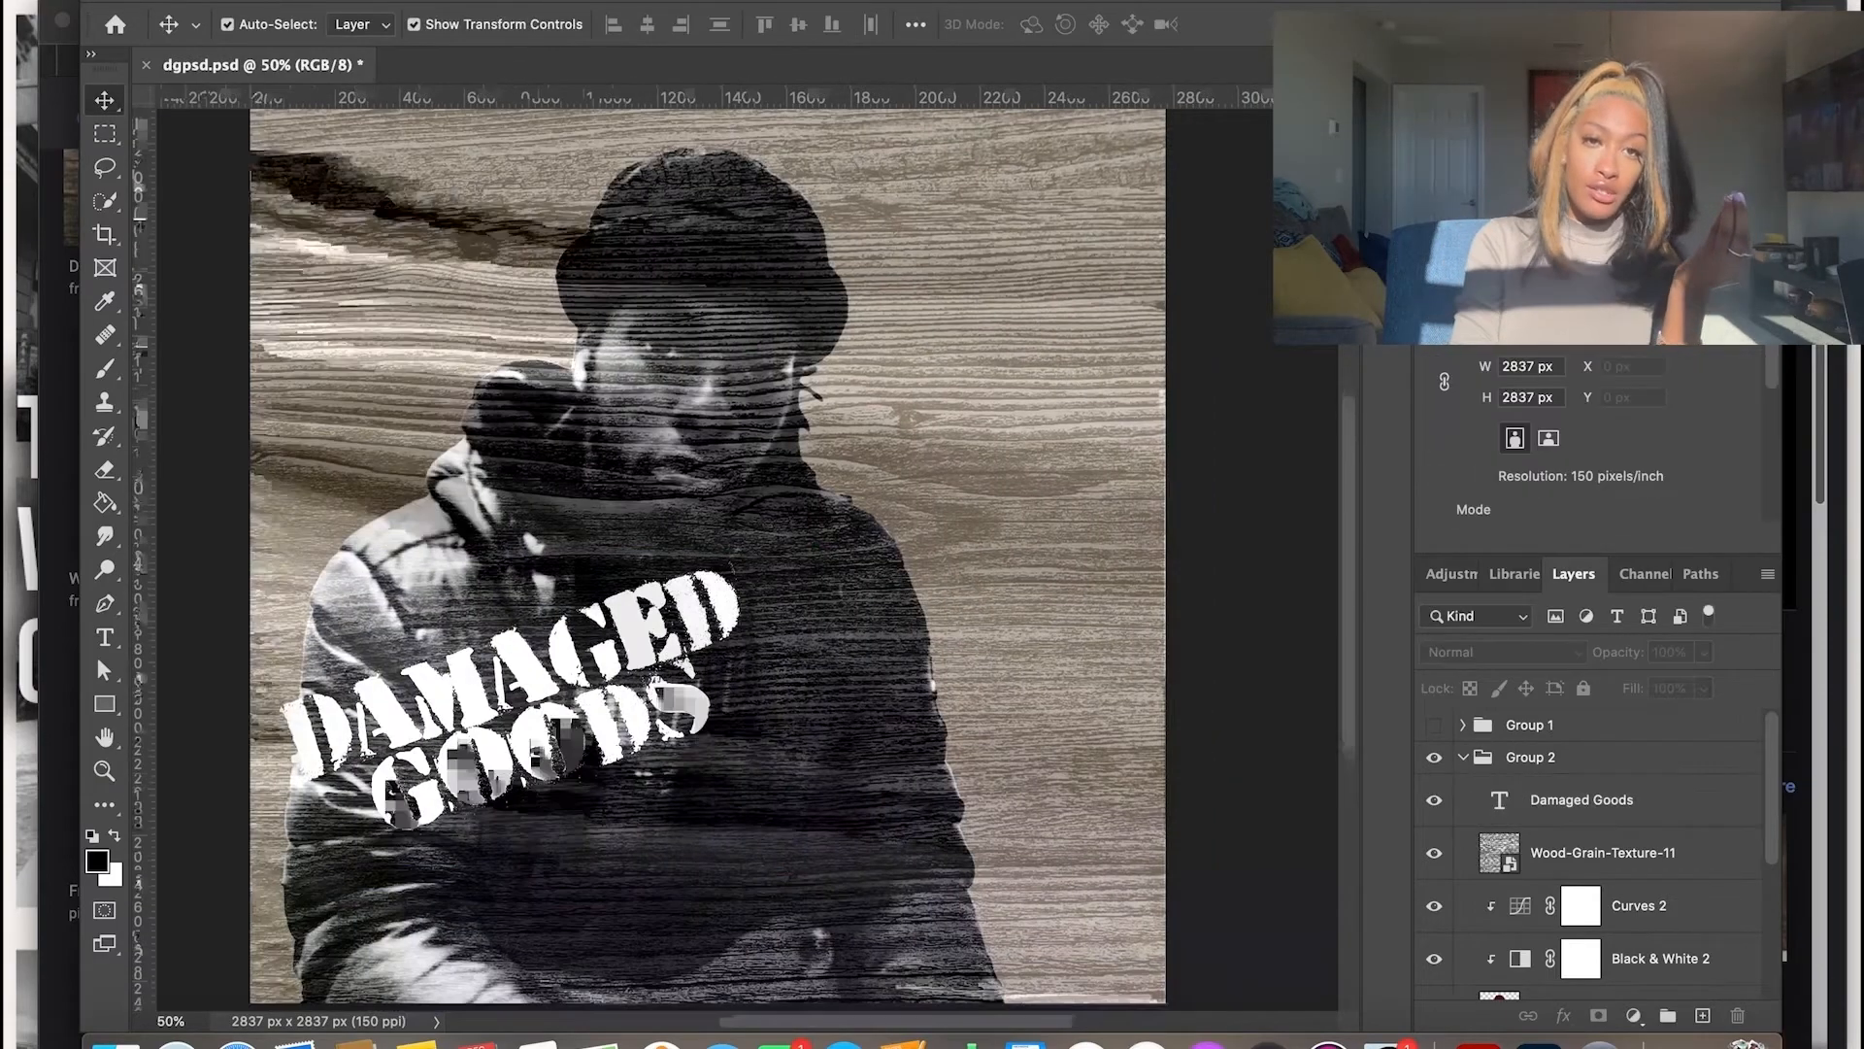
{"action": "key", "text": "super+s"}
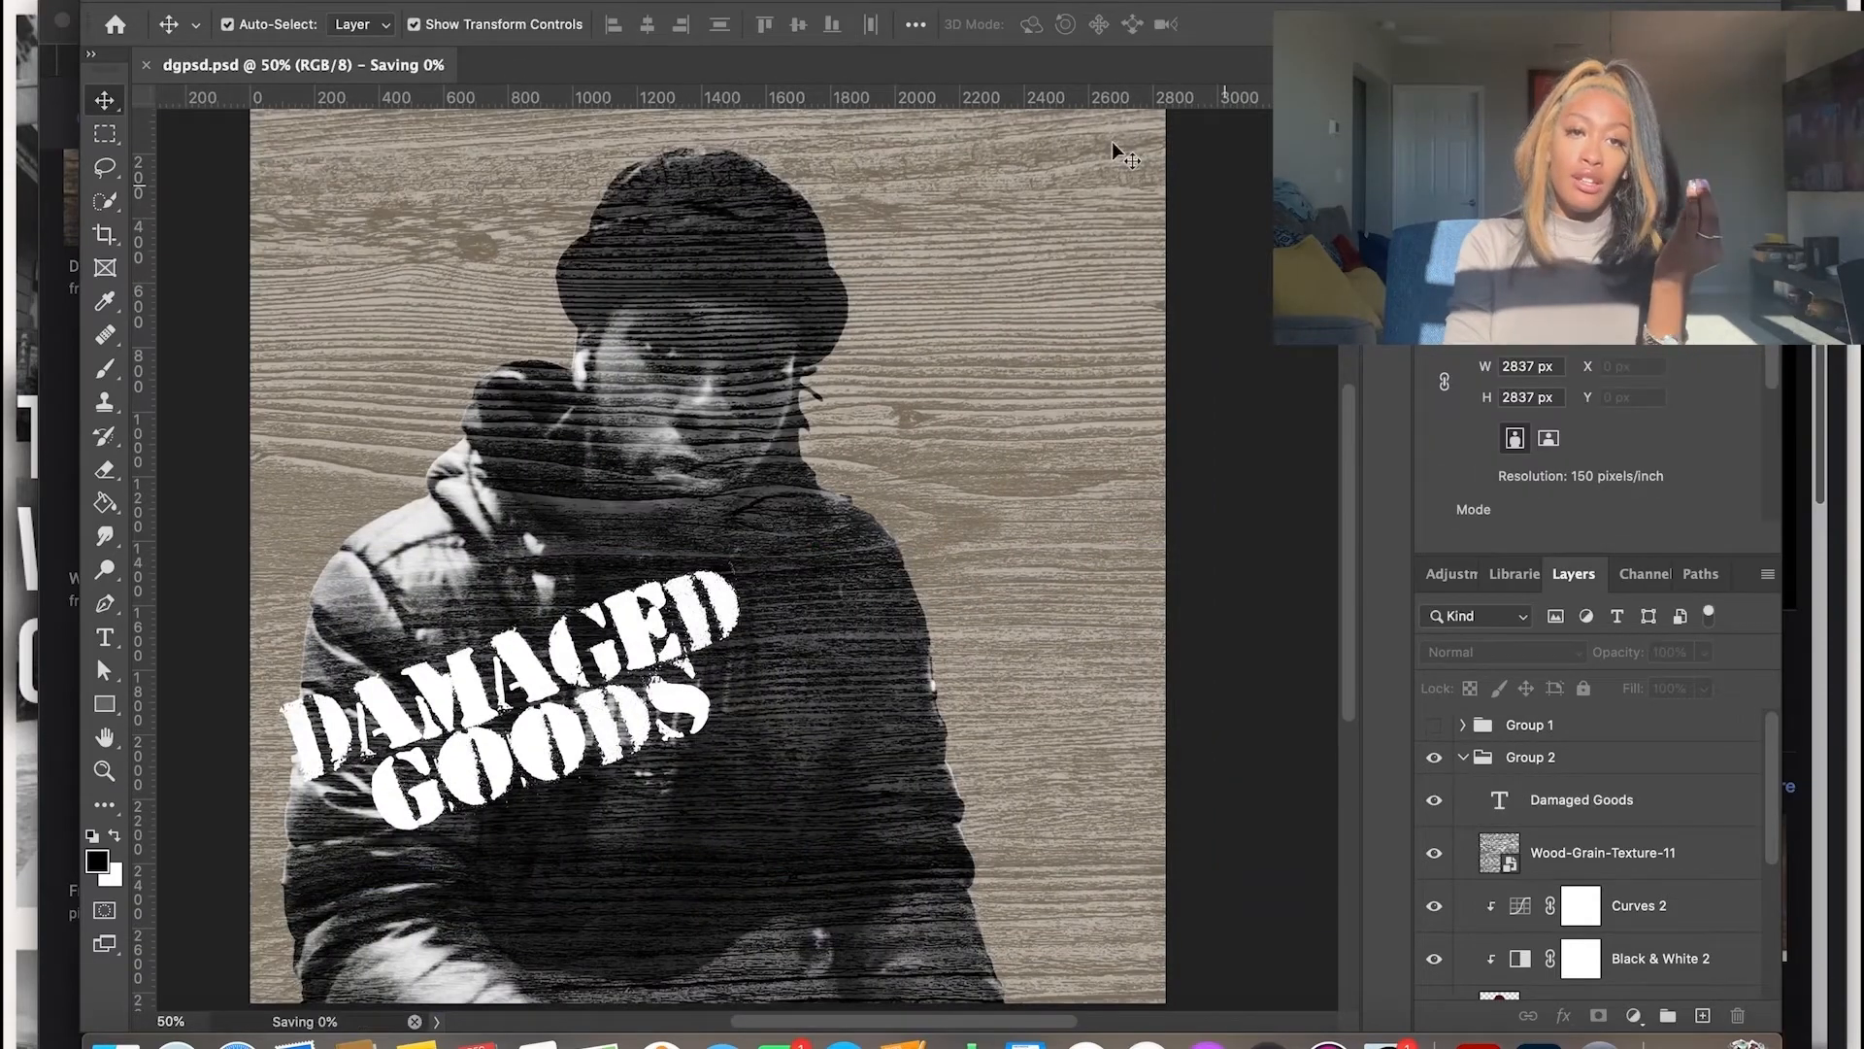
{"action": "mouse_move", "coordinate": [233, 337]}
{"action": "left_click", "coordinate": [680, 337]}
{"action": "type", "text": "4.png"}
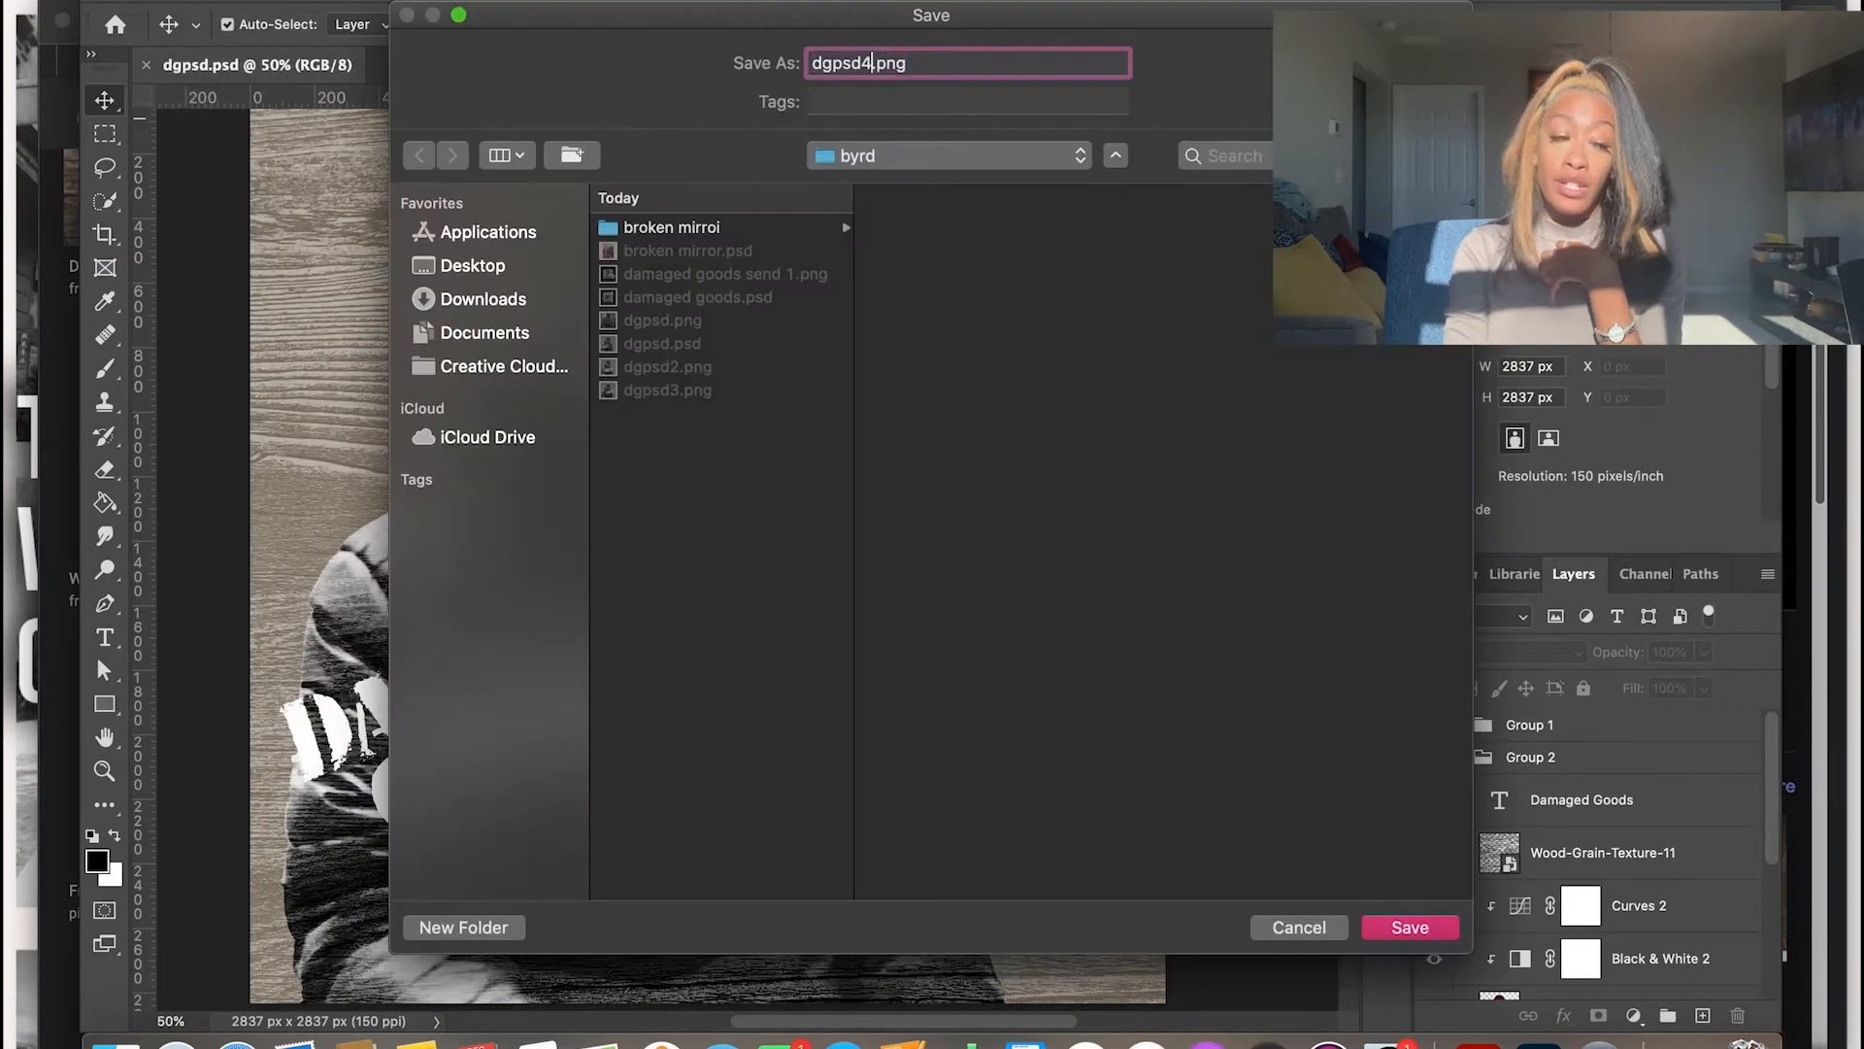
{"action": "key", "text": "Return"}
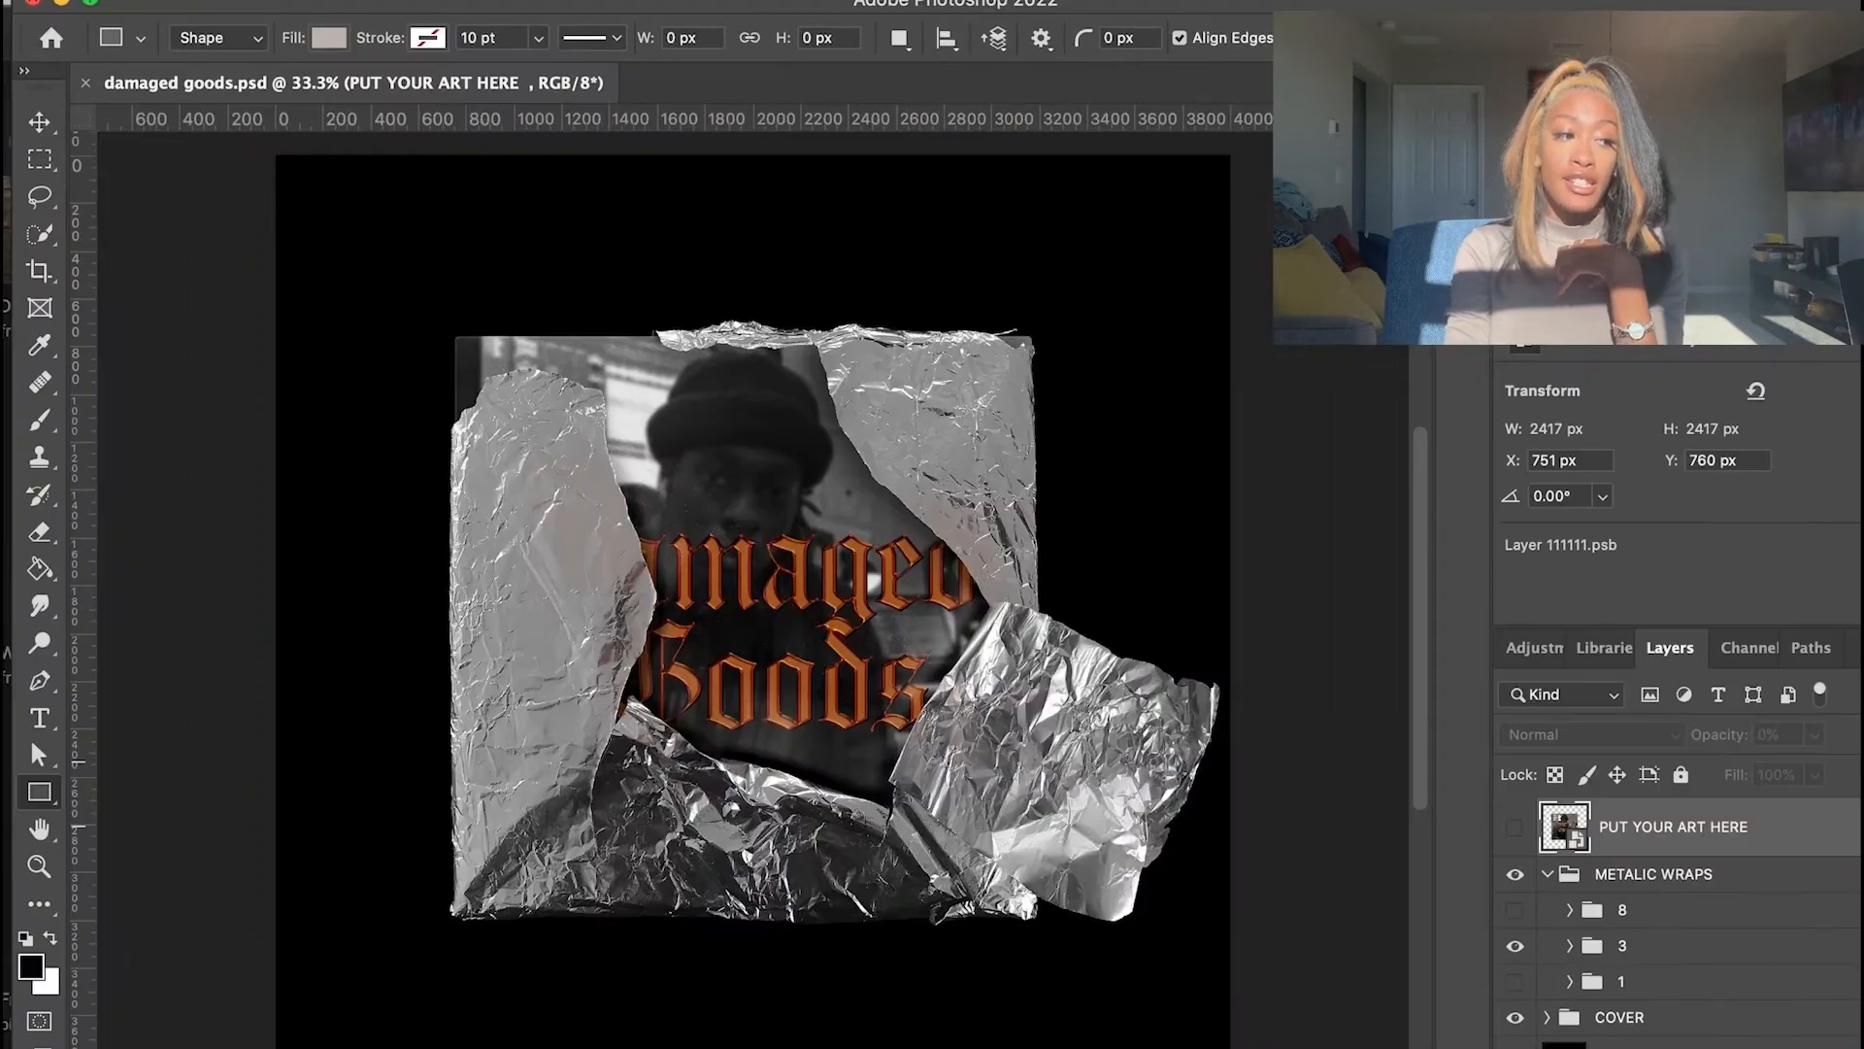
Hide and expand the COVER group in damaged goods.psd, open its PUT YOUR ART HERE smart object and delete the old artwork
{"action": "left_click", "coordinate": [1515, 1018]}
{"action": "left_click", "coordinate": [1546, 1018]}
{"action": "scroll", "coordinate": [1553, 991], "scroll_direction": "down", "scroll_amount": 2}
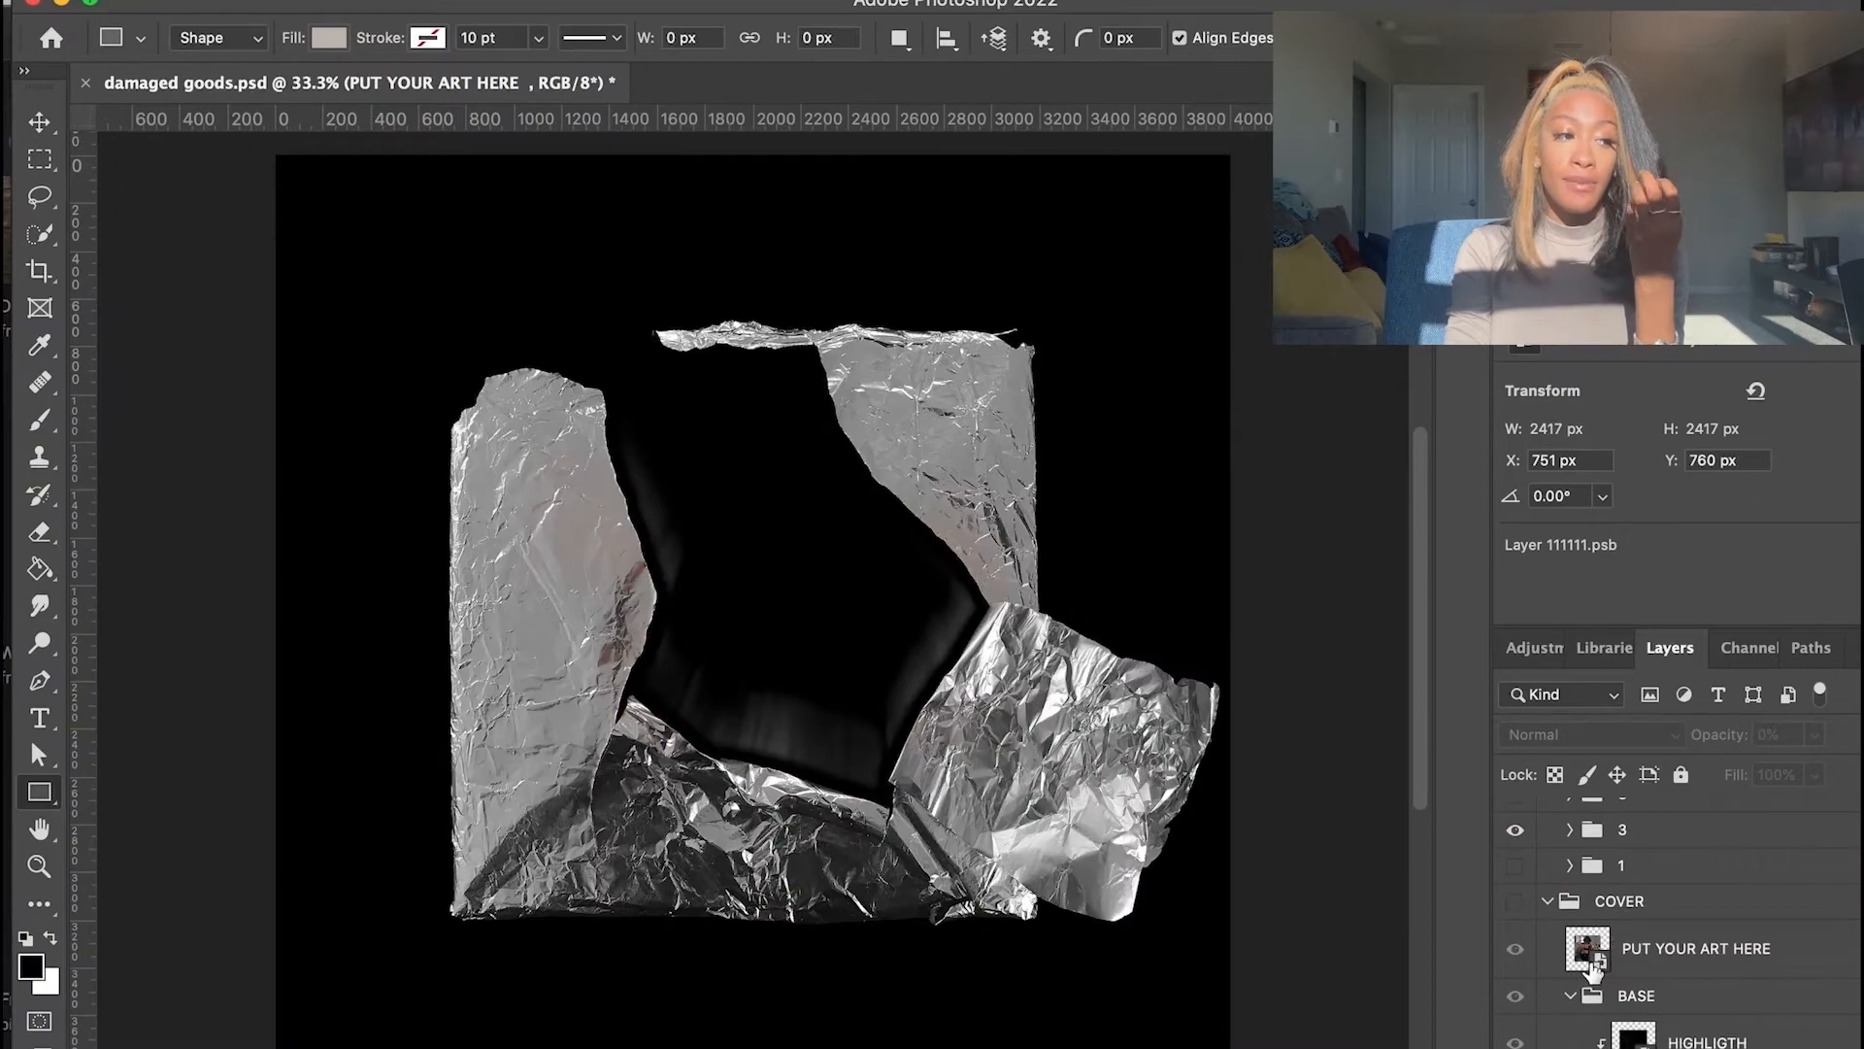
{"action": "double_click", "coordinate": [1583, 959]}
{"action": "key", "text": "Delete"}
Place the wood-textured cover with the large Damaged Goods title over the whole Layer 111111.psb canvas and check it in the mockup
{"action": "left_click", "coordinate": [776, 268]}
{"action": "left_click", "coordinate": [991, 216]}
{"action": "left_click", "coordinate": [1265, 192]}
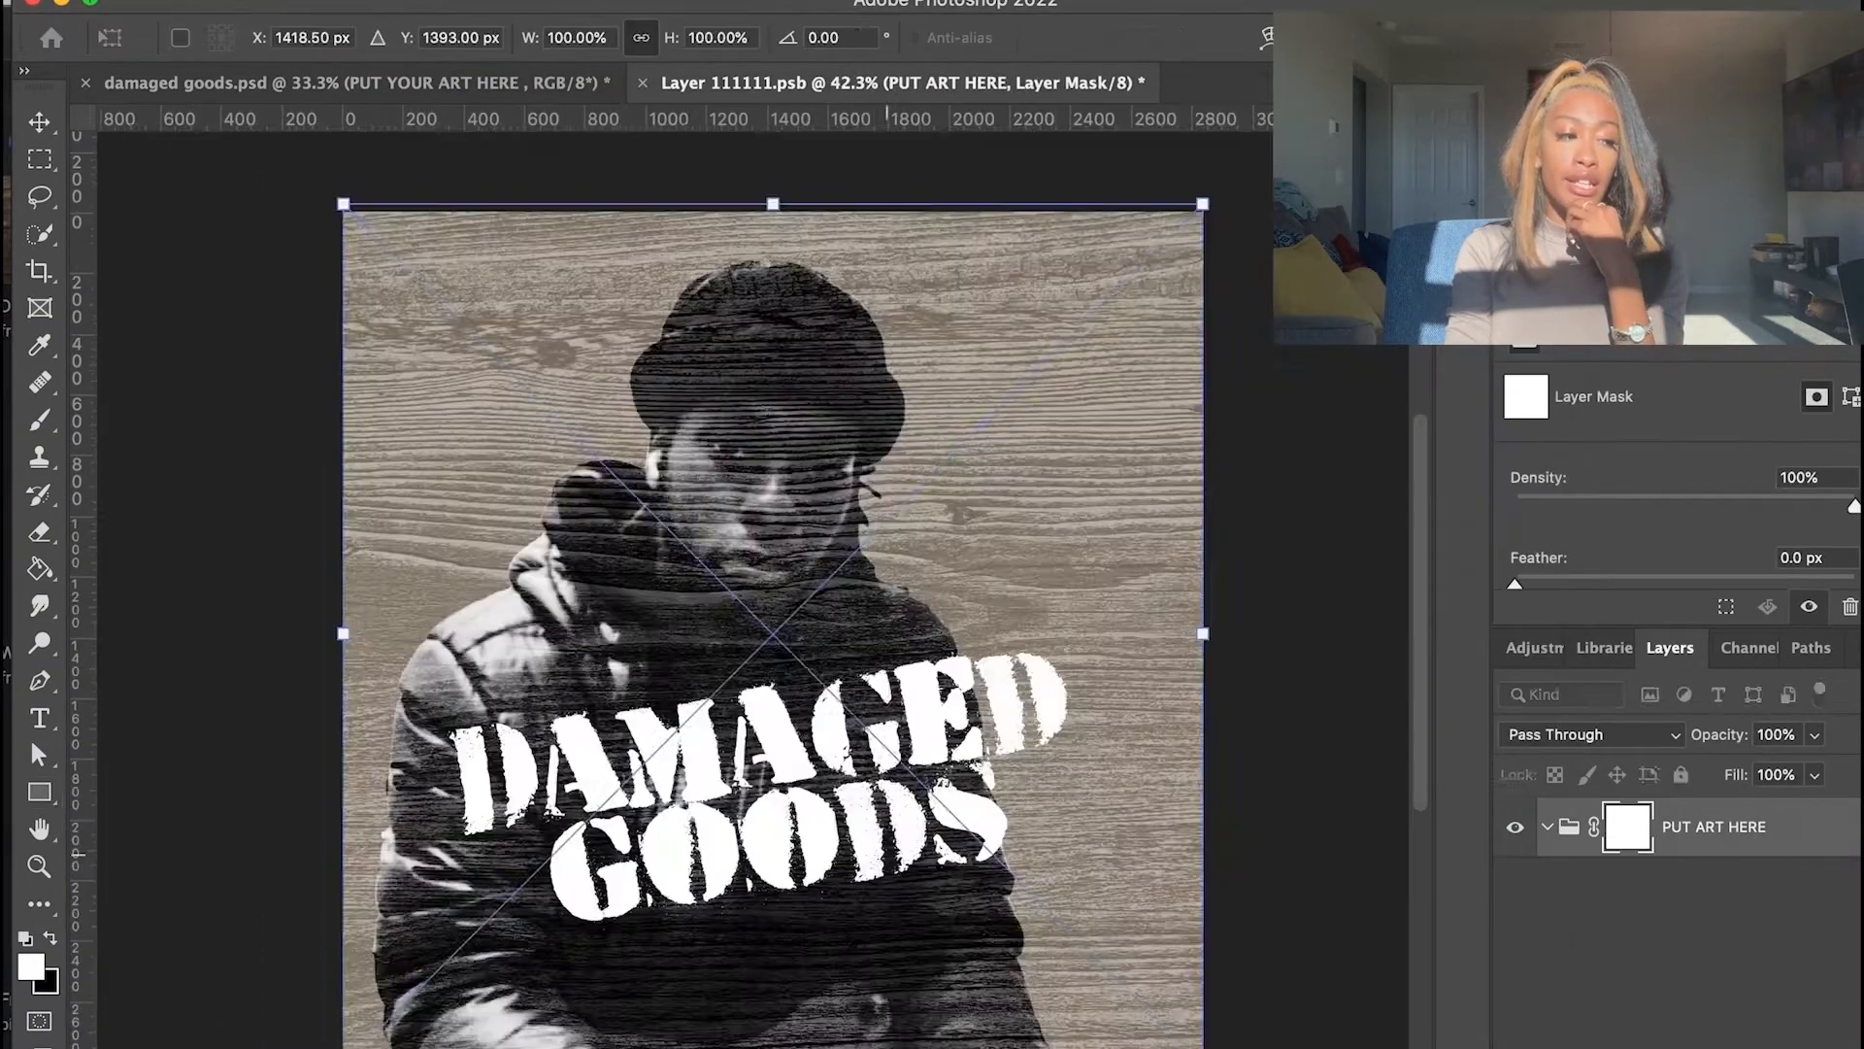
{"action": "key", "text": "Return"}
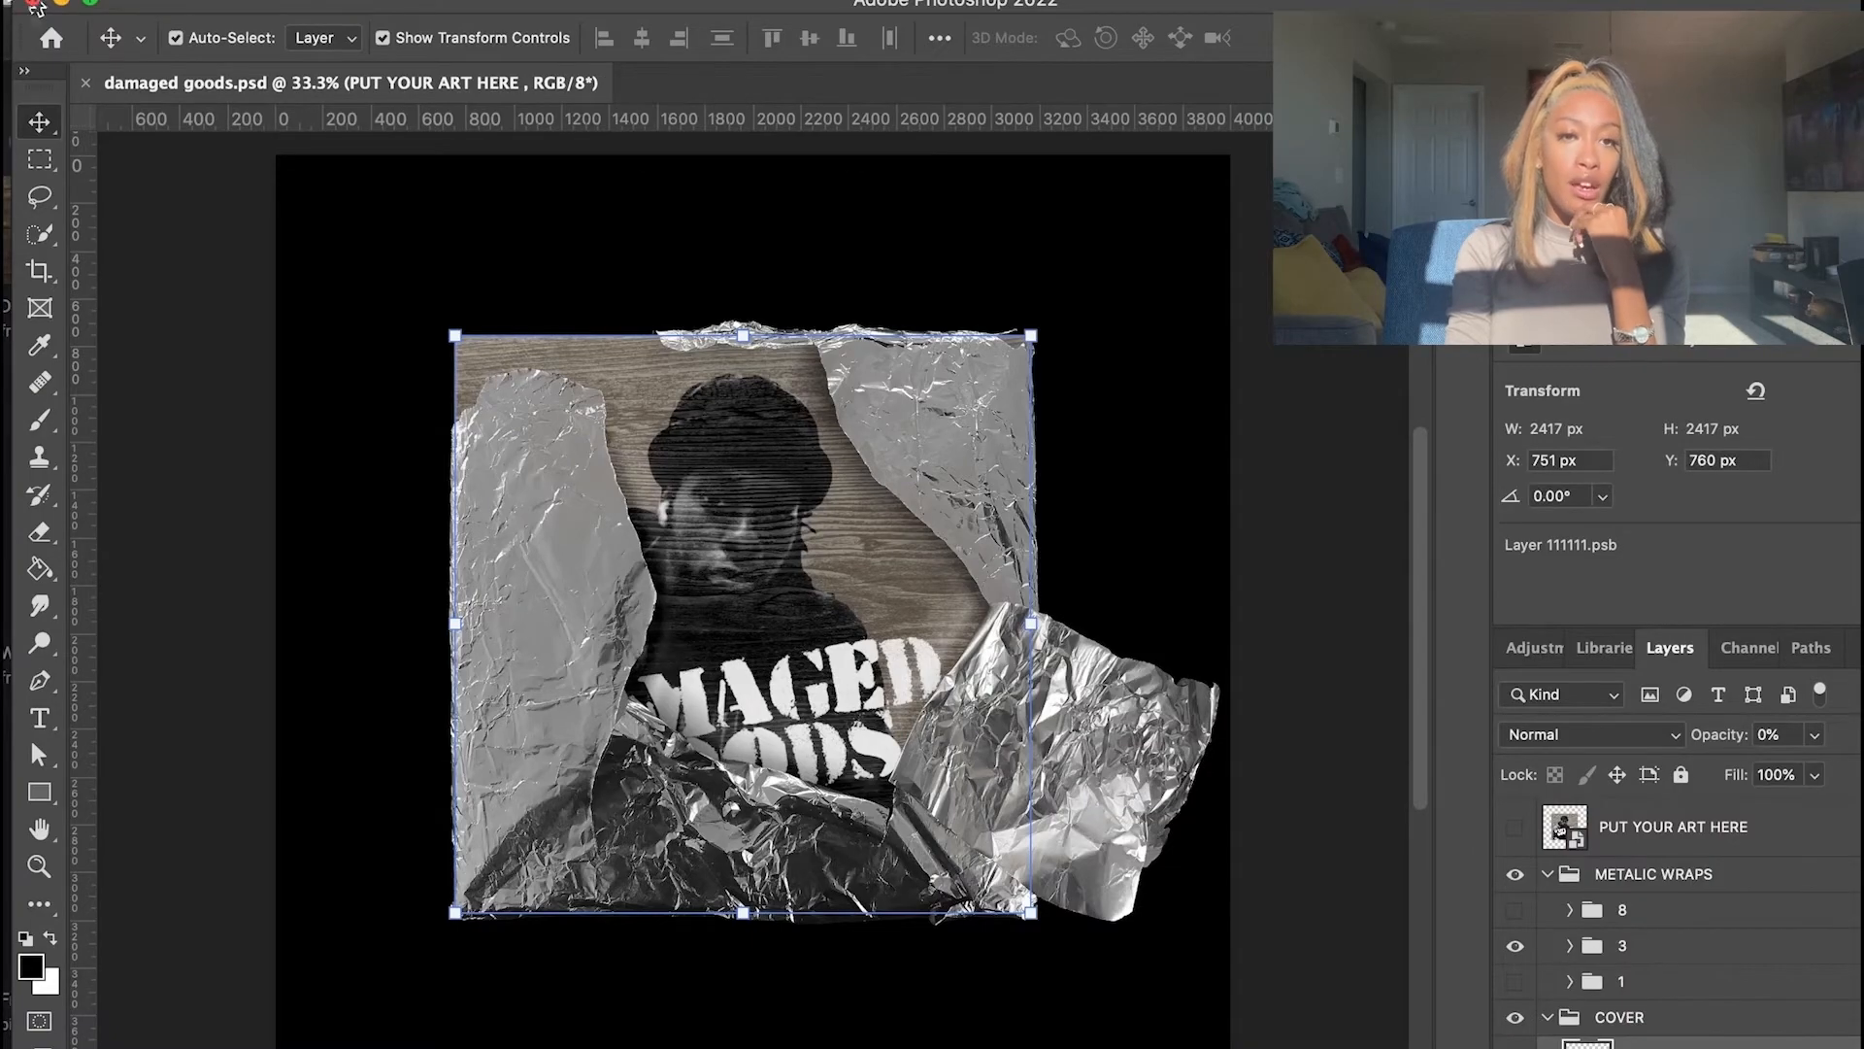
{"action": "left_click", "coordinate": [34, 8]}
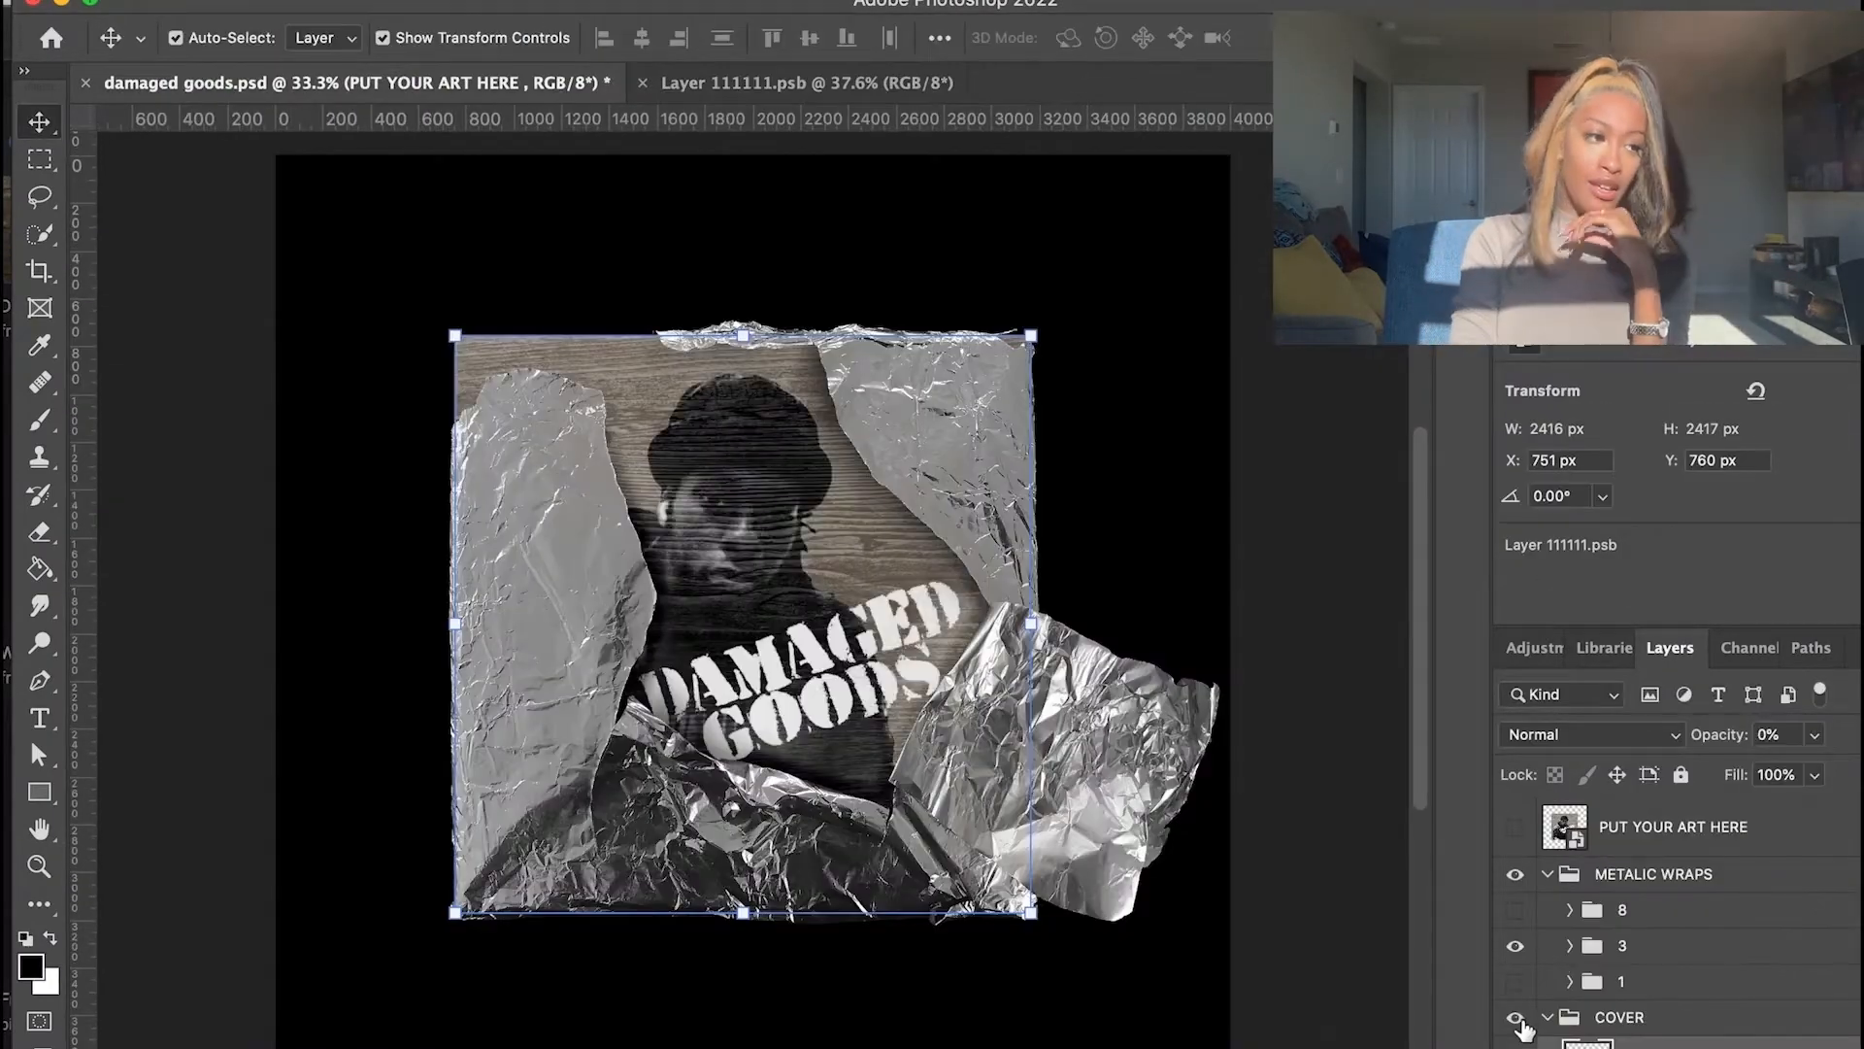
Try metallic wraps 1 and 8 on the updated cover and switch back to wrap 3
{"action": "left_click", "coordinate": [1515, 946]}
{"action": "left_click", "coordinate": [1515, 982]}
{"action": "left_click", "coordinate": [1515, 981]}
{"action": "left_click", "coordinate": [1515, 910]}
{"action": "left_click", "coordinate": [1515, 910]}
{"action": "left_click", "coordinate": [1515, 946]}
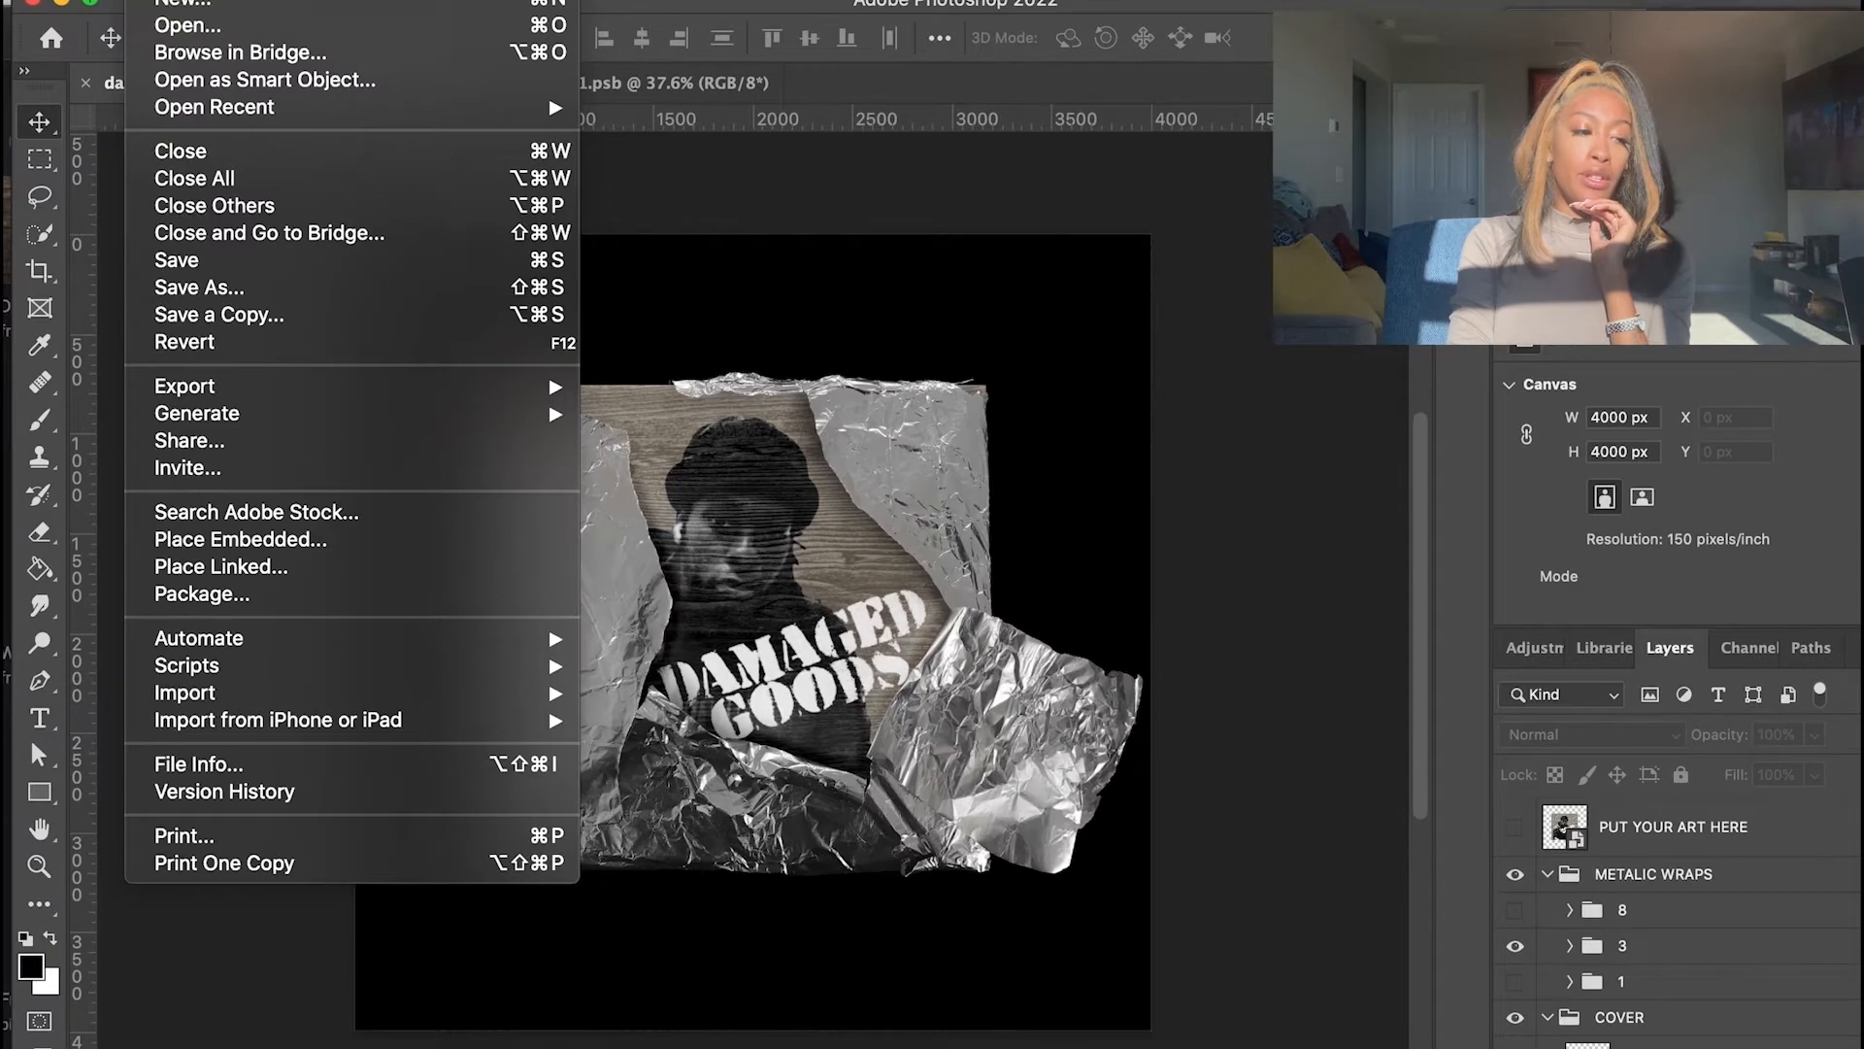
{"action": "mouse_move", "coordinate": [213, 0]}
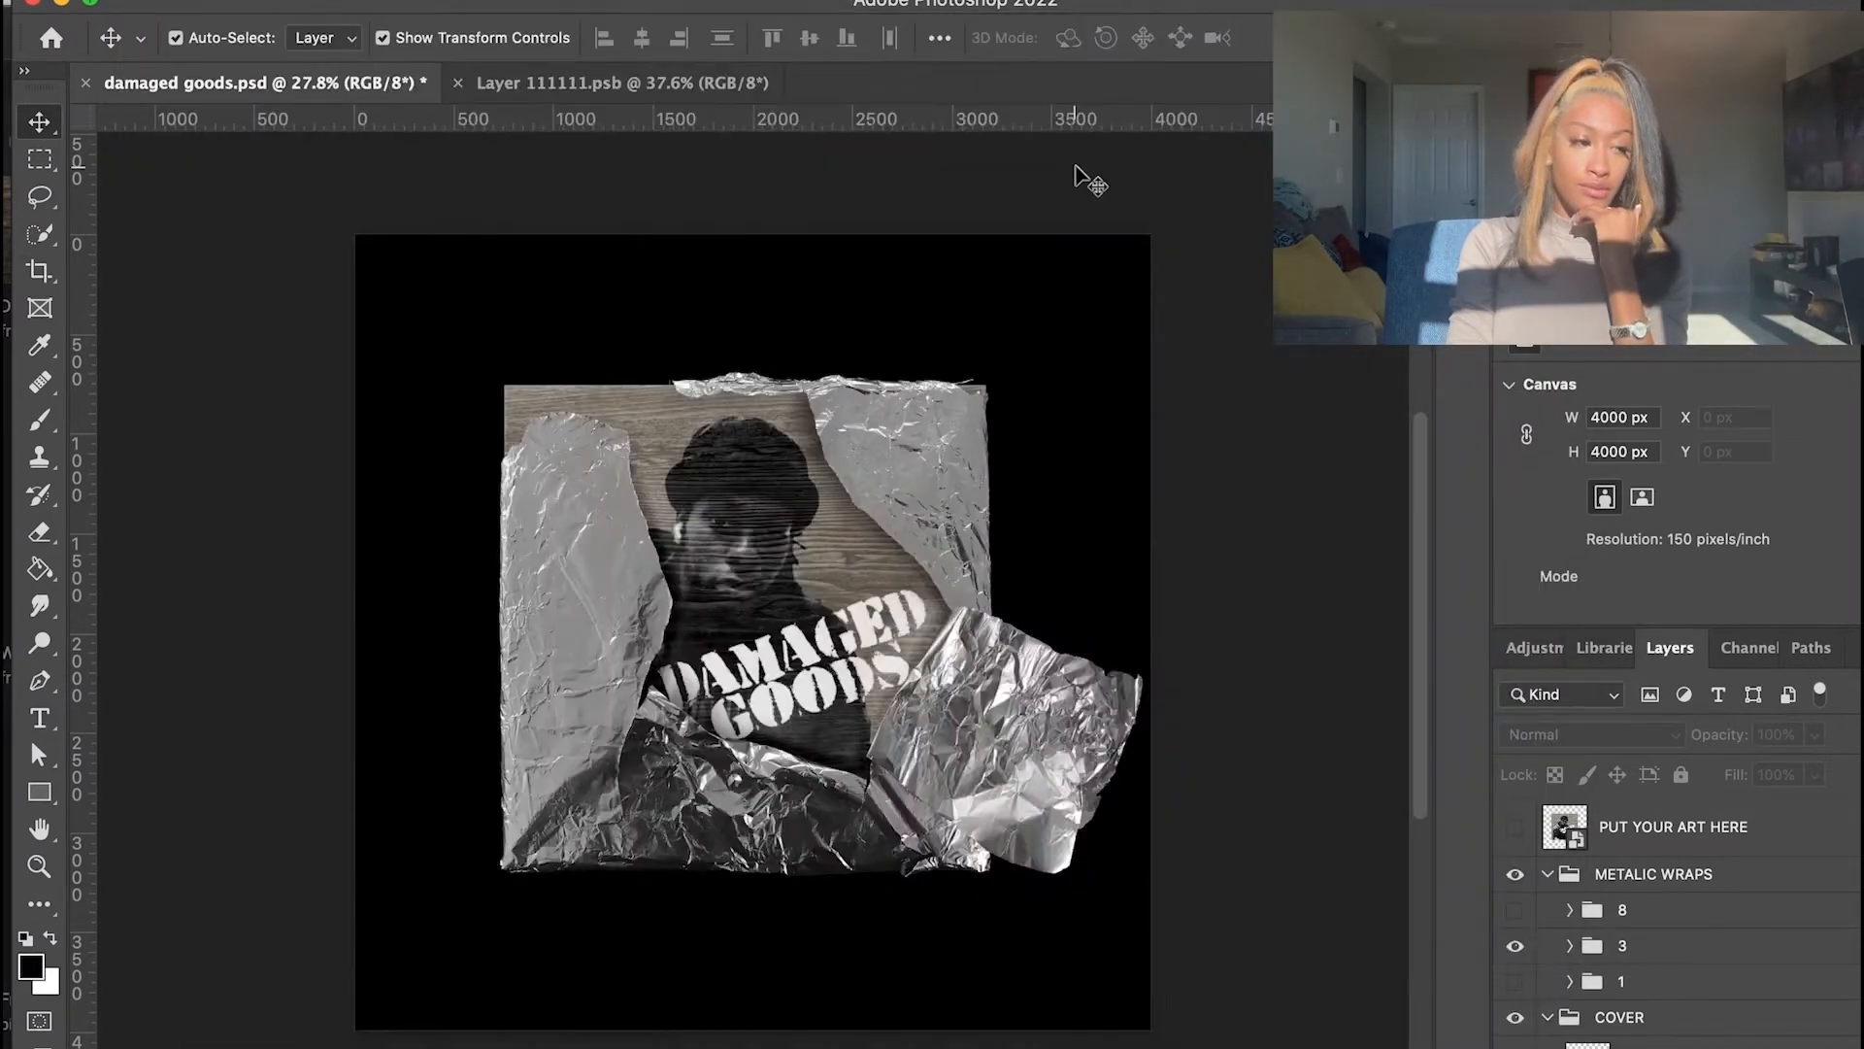
Swap metallic wrap 3 for wrap 1 on the mockup
{"action": "left_click", "coordinate": [1515, 946]}
{"action": "left_click", "coordinate": [1514, 982]}
{"action": "left_click", "coordinate": [1515, 982]}
{"action": "left_click", "coordinate": [1515, 982]}
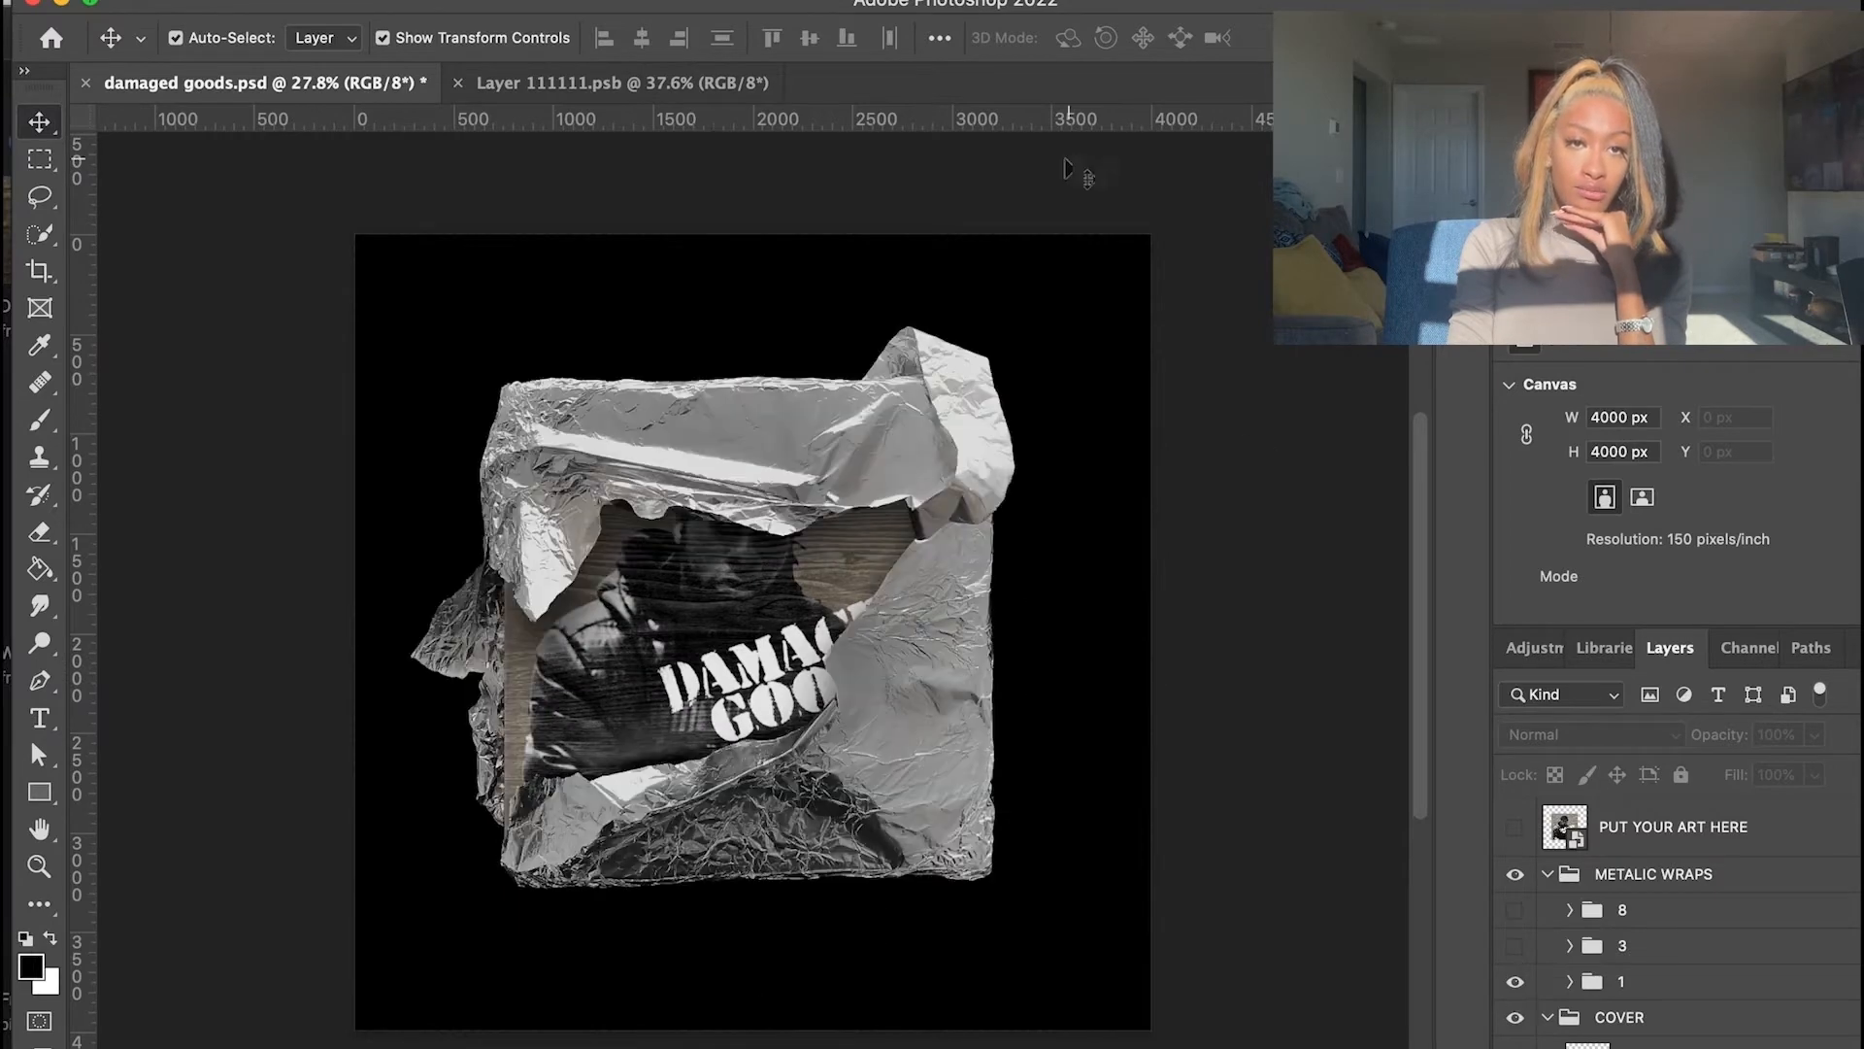
Move the dgpsd3 artwork down in Layer 111111.psb, save it, and check how the face and title sit inside wrap 1
{"action": "left_click", "coordinate": [621, 84]}
{"action": "left_click_drag", "start_coordinate": [374, 348], "coordinate": [376, 428]}
{"action": "left_click", "coordinate": [432, 161]}
{"action": "key", "text": "super+s"}
{"action": "left_click", "coordinate": [263, 84]}
{"action": "left_click", "coordinate": [602, 83]}
{"action": "left_click", "coordinate": [262, 83]}
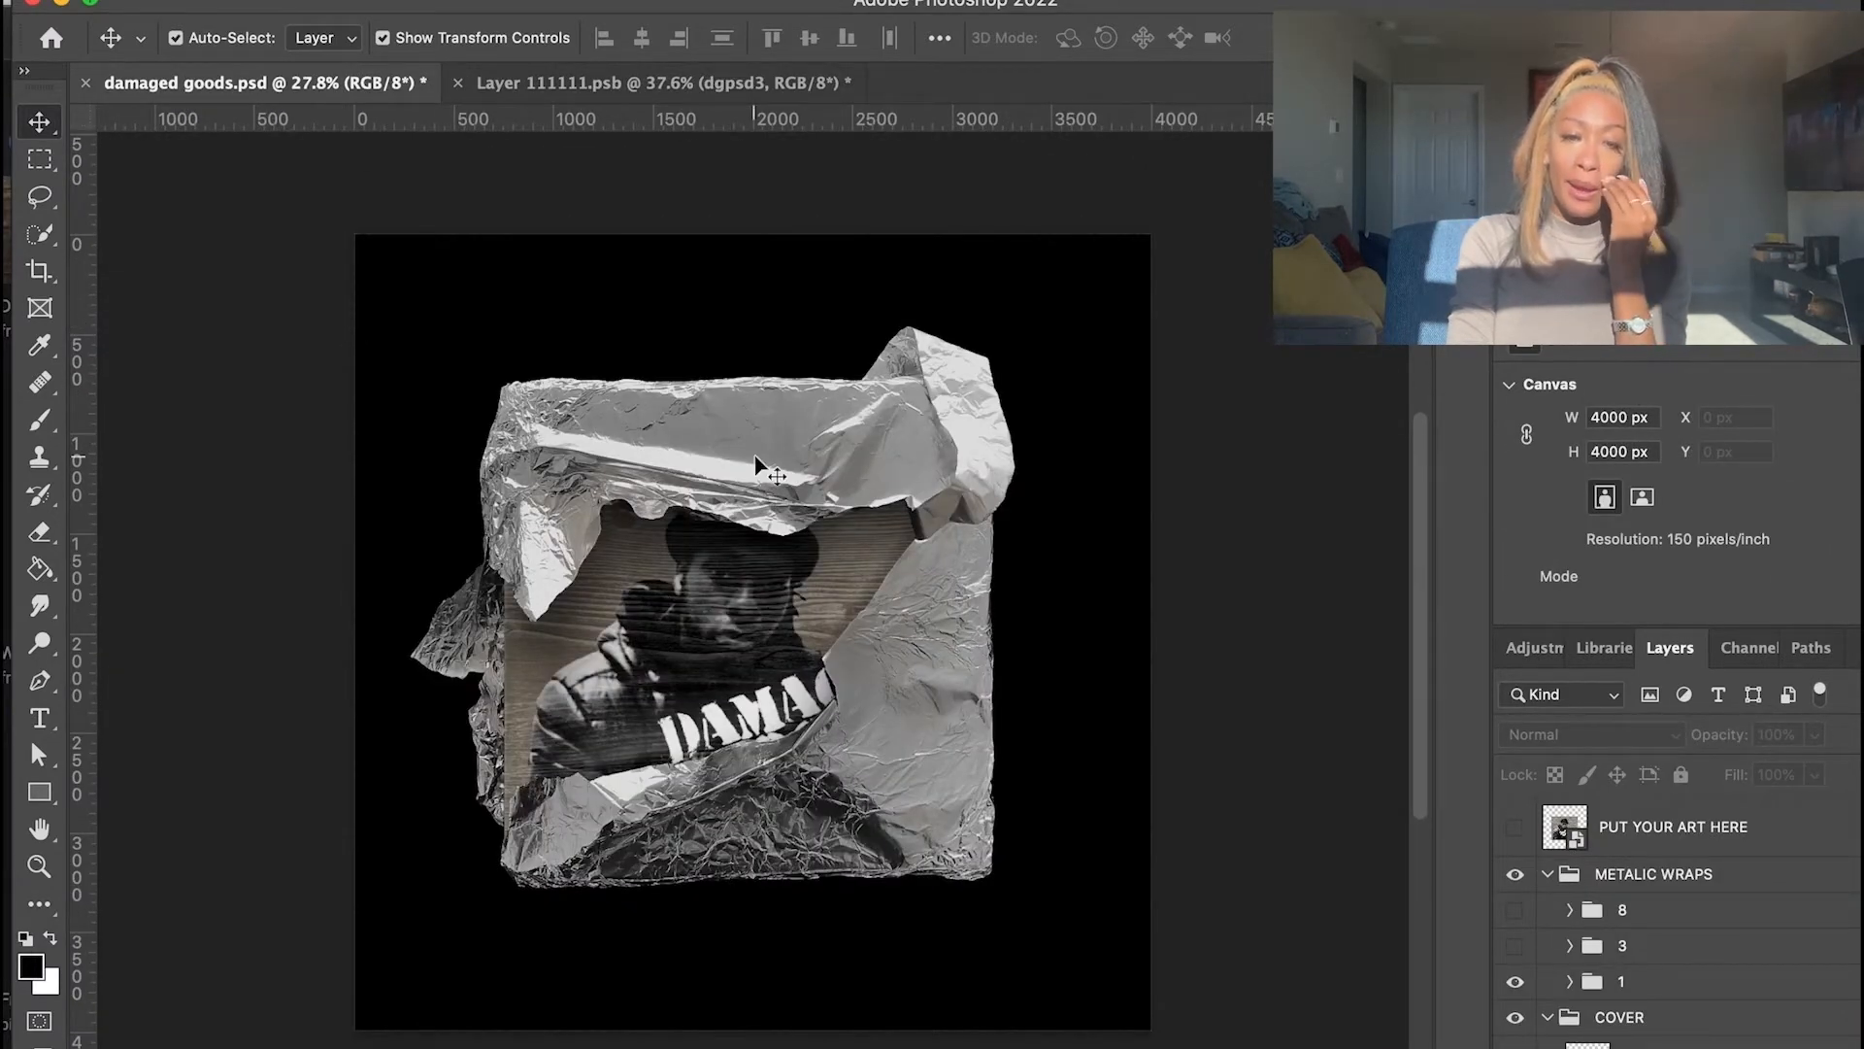
{"action": "left_click", "coordinate": [622, 84]}
{"action": "left_click", "coordinate": [458, 83]}
Save dgpsd.psd with the title on the jacket's left side and export the cover as a PNG
{"action": "key", "text": "super+s"}
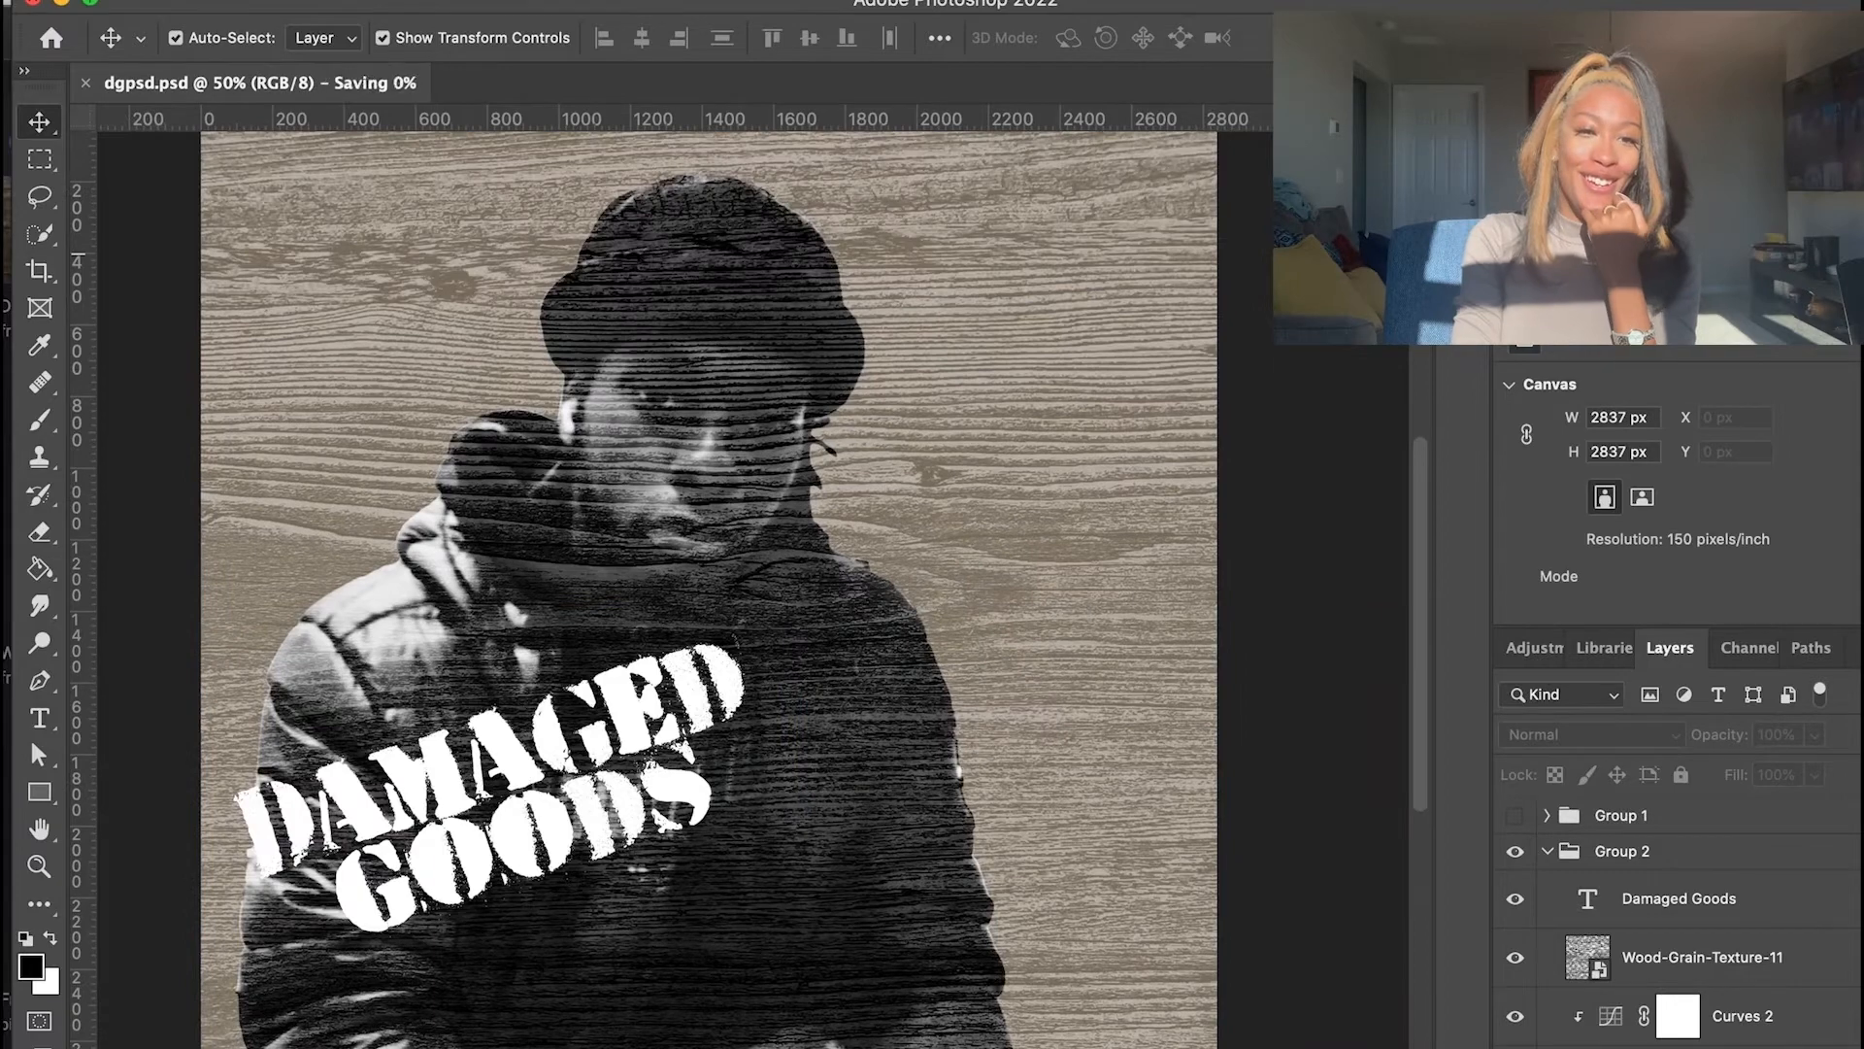
{"action": "left_click", "coordinate": [145, 2]}
{"action": "left_click", "coordinate": [718, 470]}
{"action": "key", "text": "Return"}
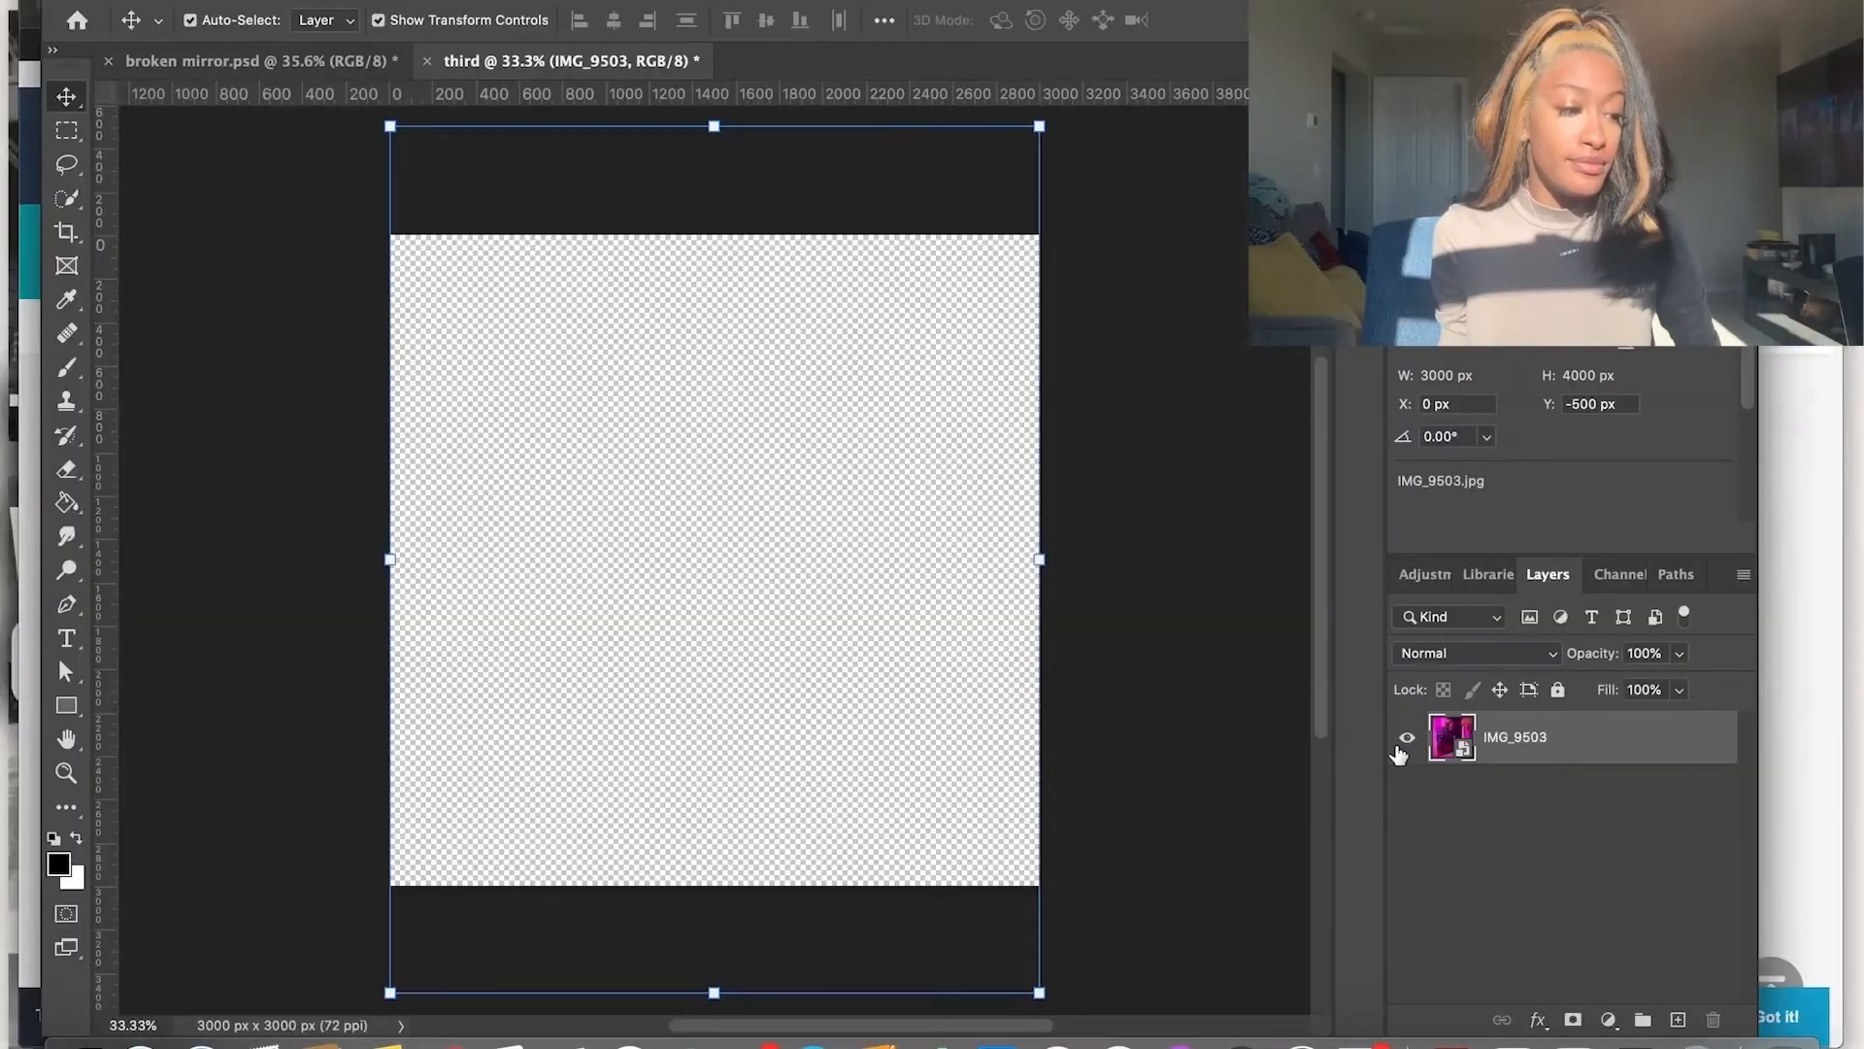
Move the IMG_9503 photo about 397 px down on the square canvas
{"action": "left_click_drag", "start_coordinate": [608, 270], "coordinate": [610, 393]}
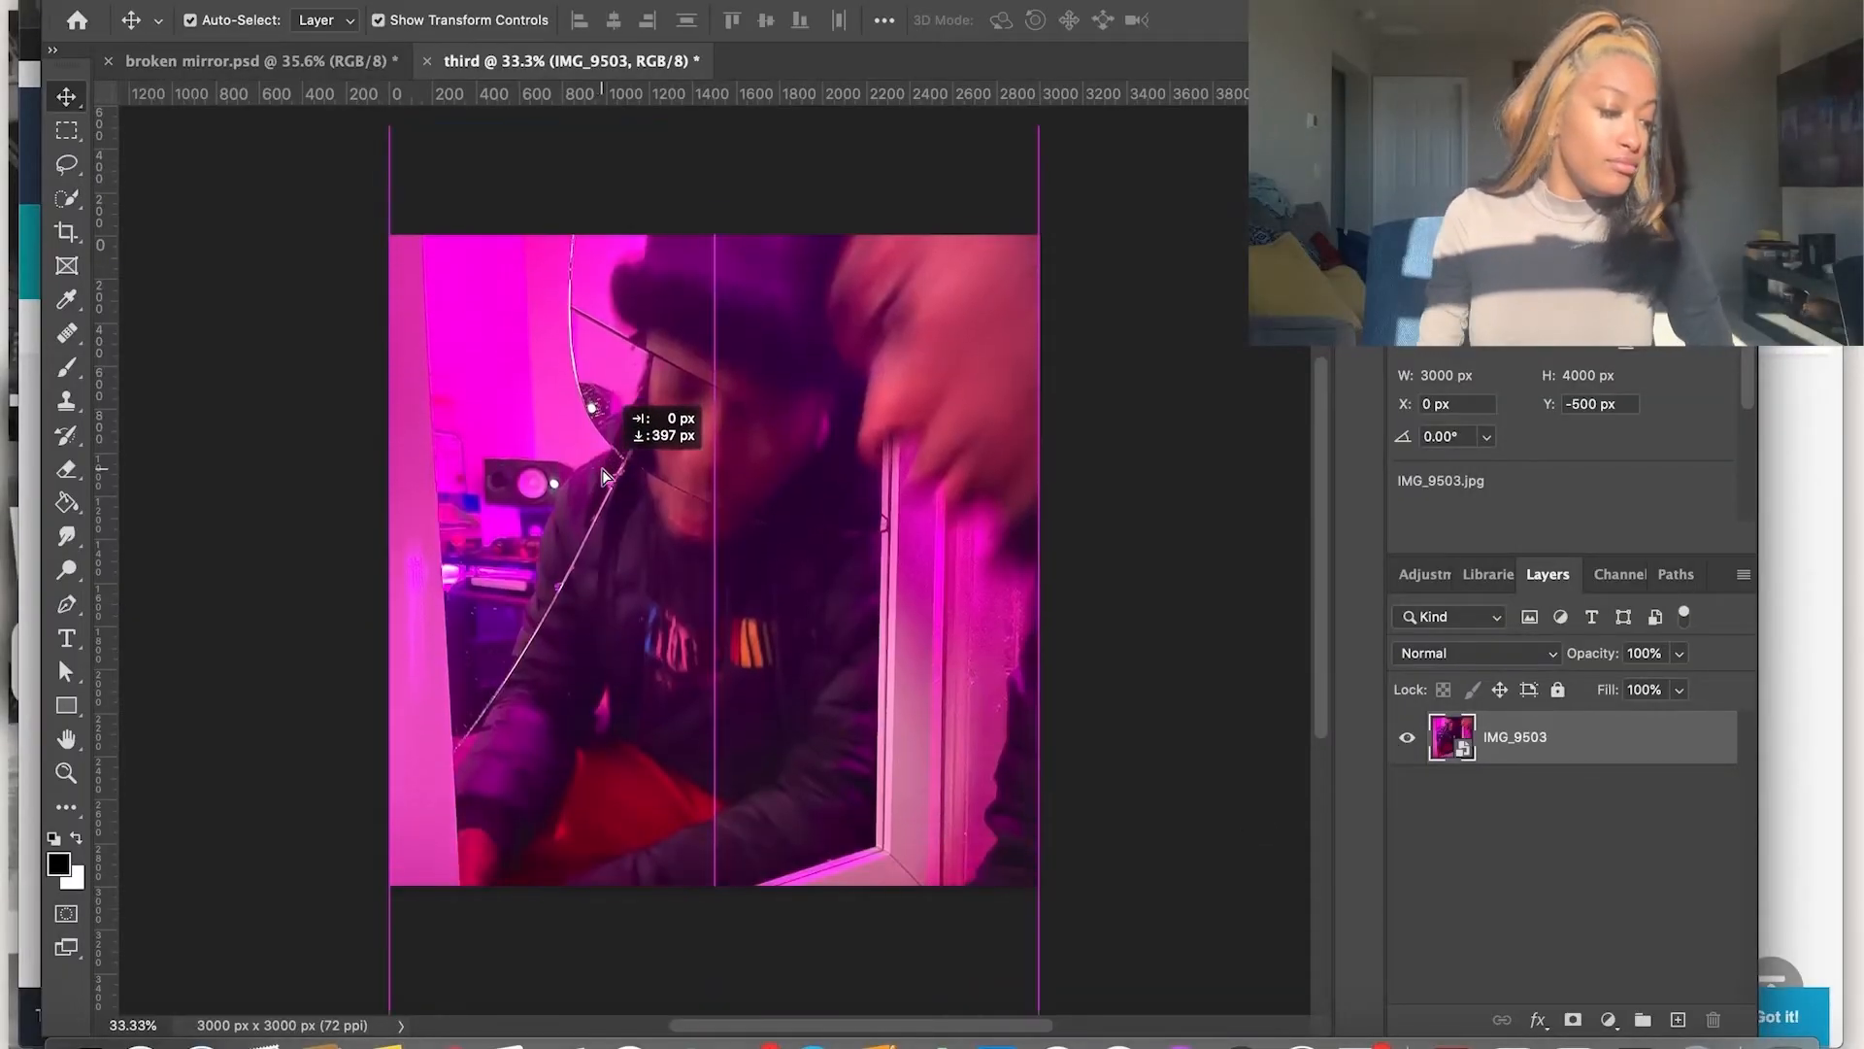
{"action": "left_click", "coordinate": [1116, 835]}
Paste the torn cardboard image over the photo and hide its checkered background with the layer's blending range
{"action": "key", "text": "super+v"}
{"action": "left_click_drag", "start_coordinate": [789, 446], "coordinate": [794, 253]}
{"action": "left_click_drag", "start_coordinate": [896, 675], "coordinate": [1004, 798]}
{"action": "left_click", "coordinate": [1554, 738]}
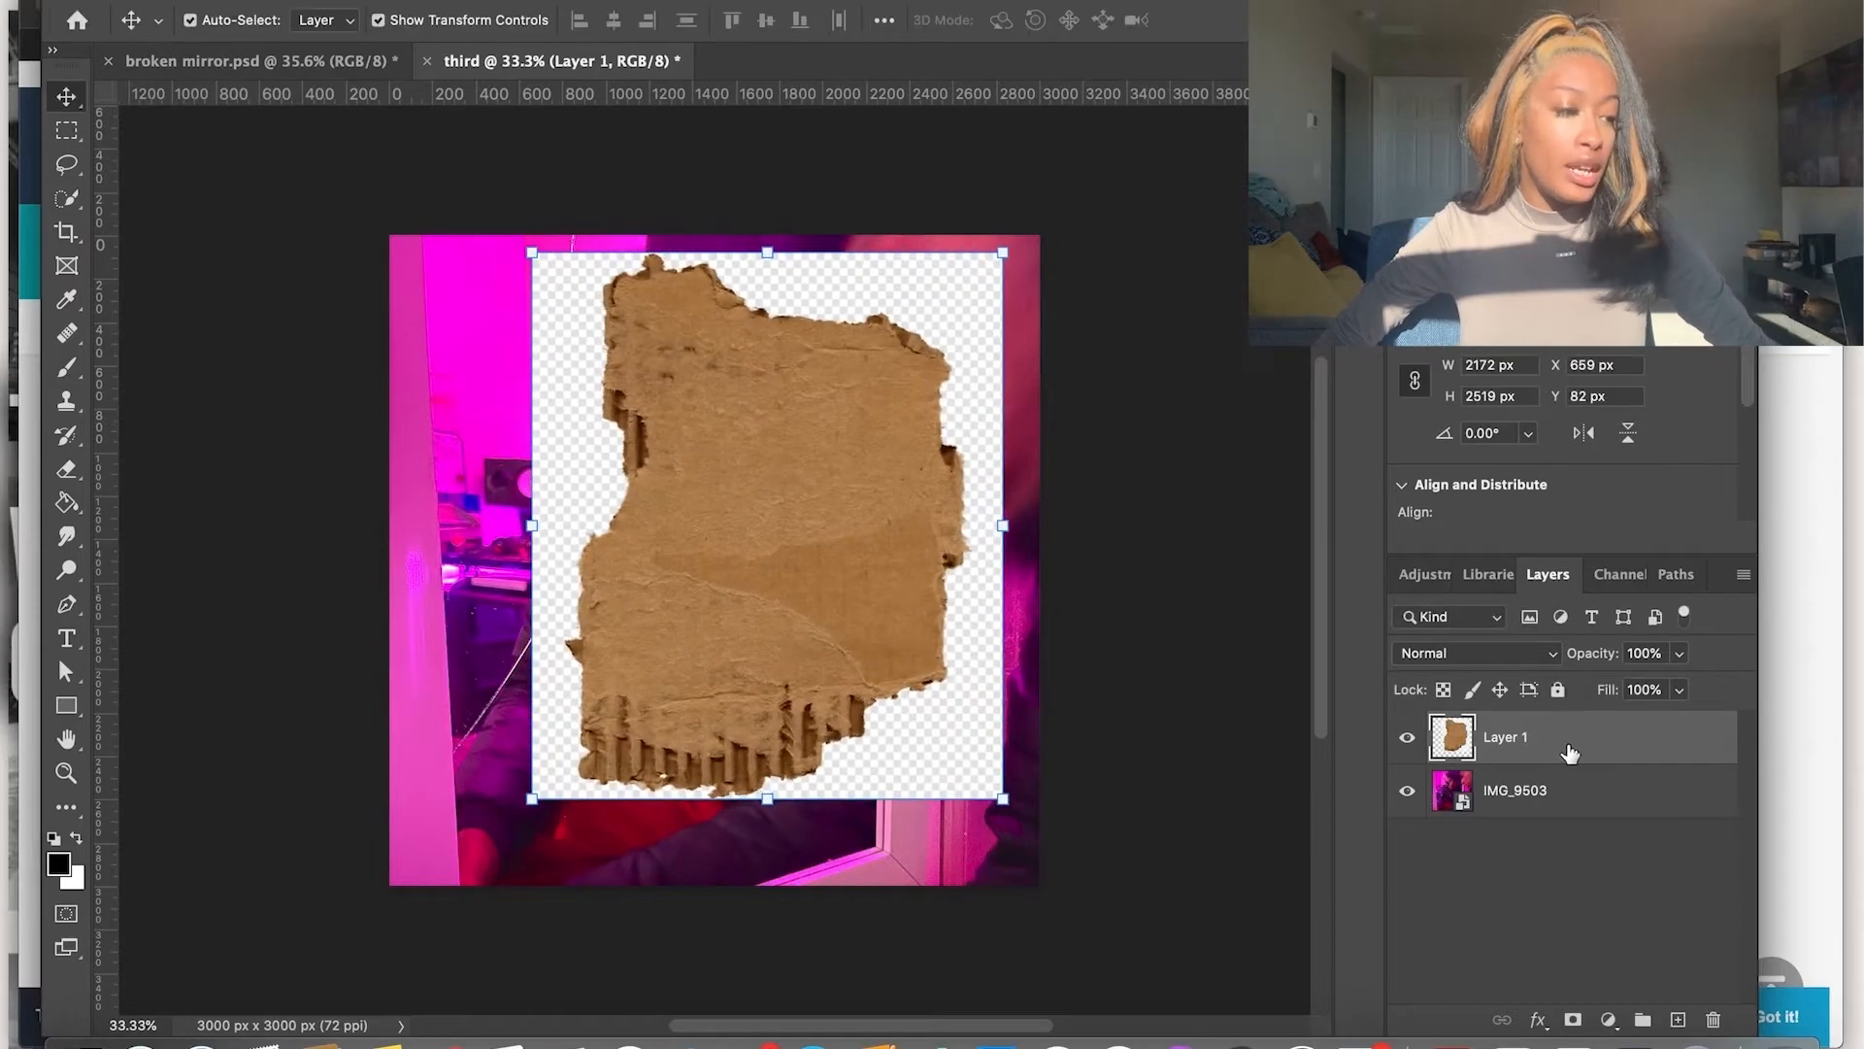
{"action": "double_click", "coordinate": [1568, 750]}
{"action": "left_click_drag", "start_coordinate": [1546, 492], "coordinate": [1460, 496]}
{"action": "key", "text": "Return"}
{"action": "key", "text": "v"}
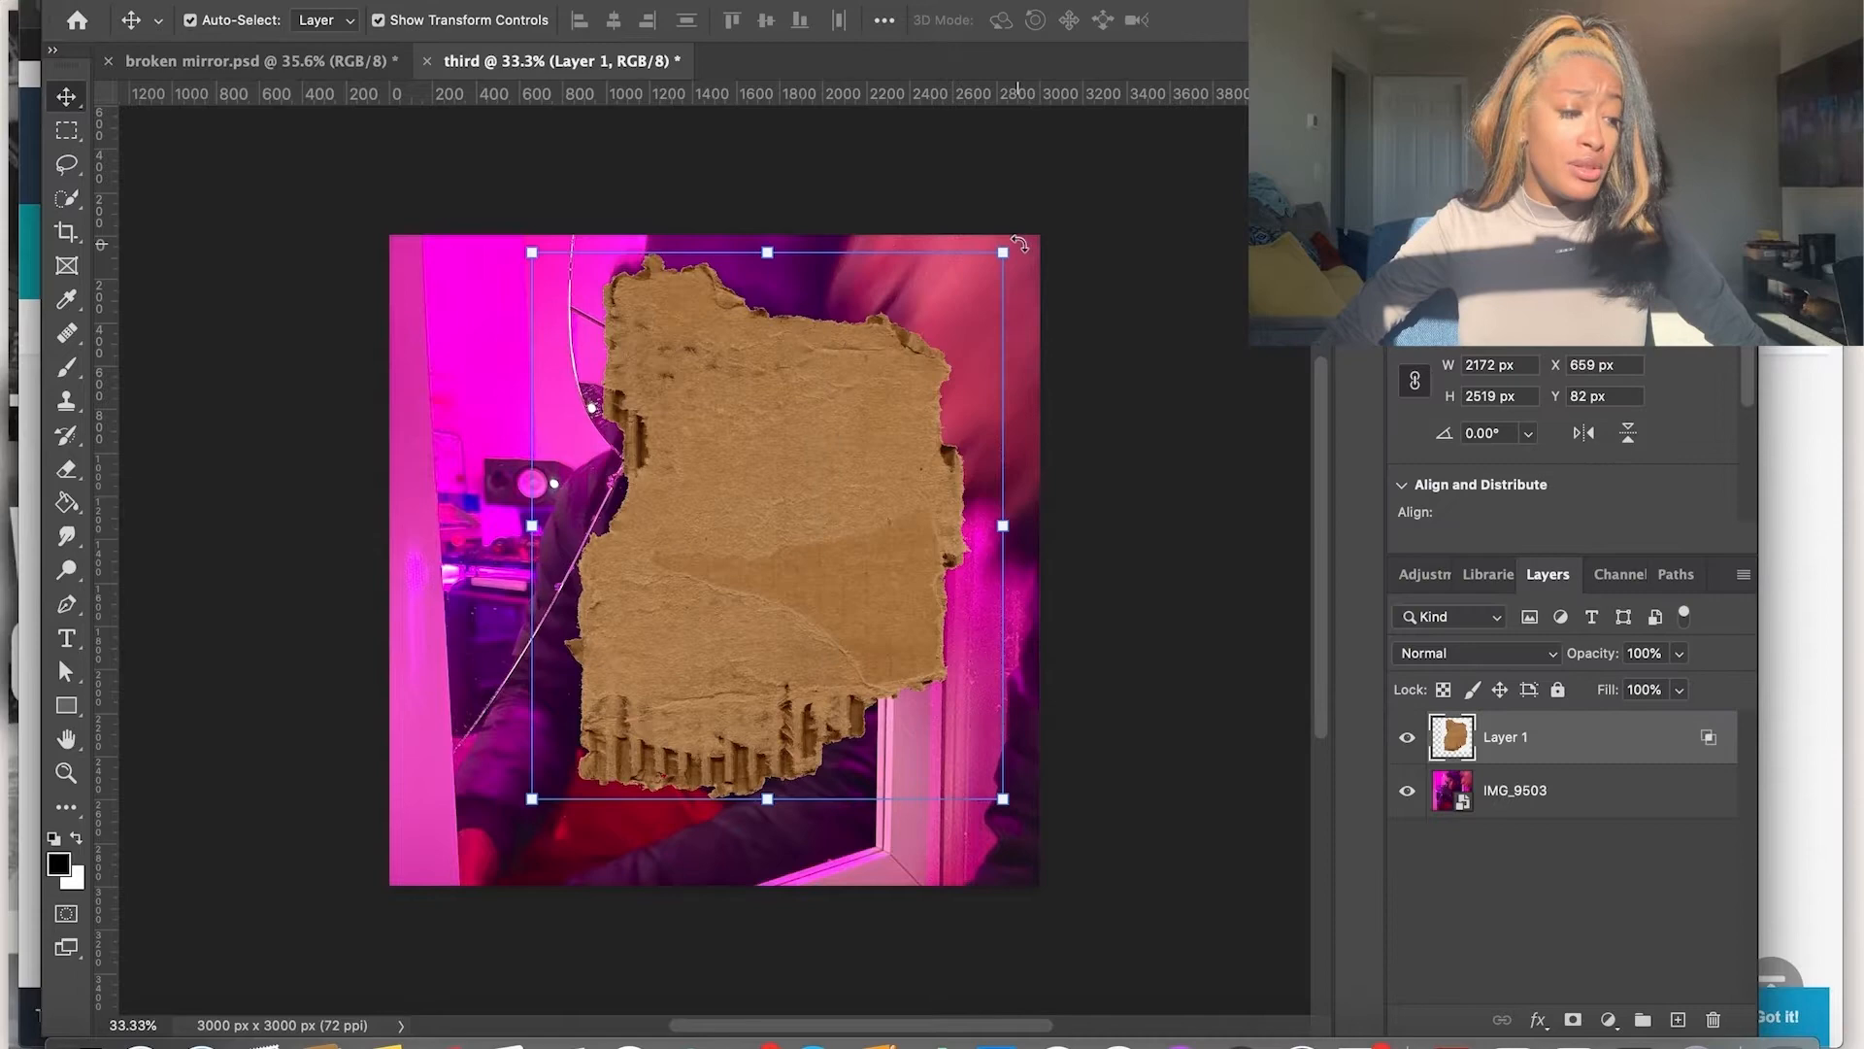
Rotate the cardboard and shrink it to about 52% in the photo's lower-left corner, and remove the layer
{"action": "left_click_drag", "start_coordinate": [1019, 241], "coordinate": [1006, 524]}
{"action": "left_click_drag", "start_coordinate": [1123, 571], "coordinate": [980, 730]}
{"action": "key", "text": "Return"}
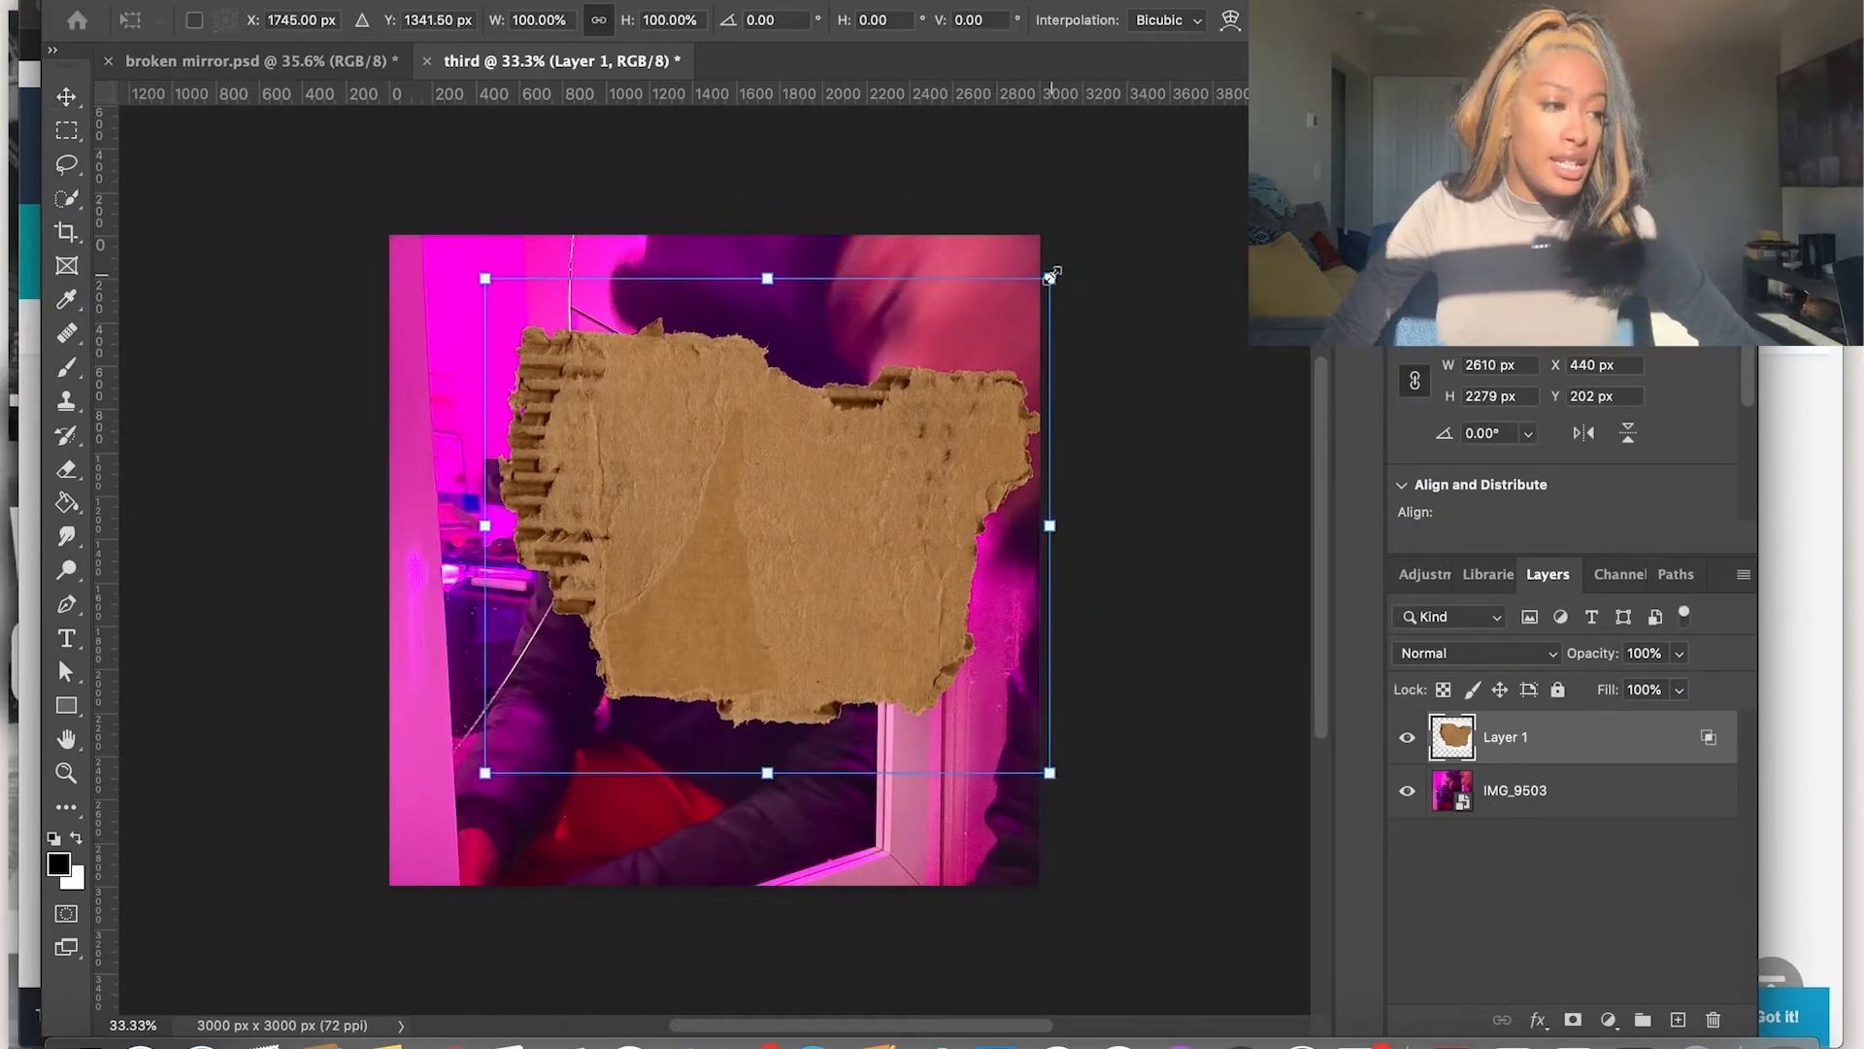
{"action": "left_click_drag", "start_coordinate": [1051, 278], "coordinate": [942, 375]}
{"action": "left_click_drag", "start_coordinate": [833, 488], "coordinate": [828, 612]}
{"action": "left_click_drag", "start_coordinate": [942, 500], "coordinate": [853, 577]}
{"action": "left_click_drag", "start_coordinate": [744, 802], "coordinate": [586, 794]}
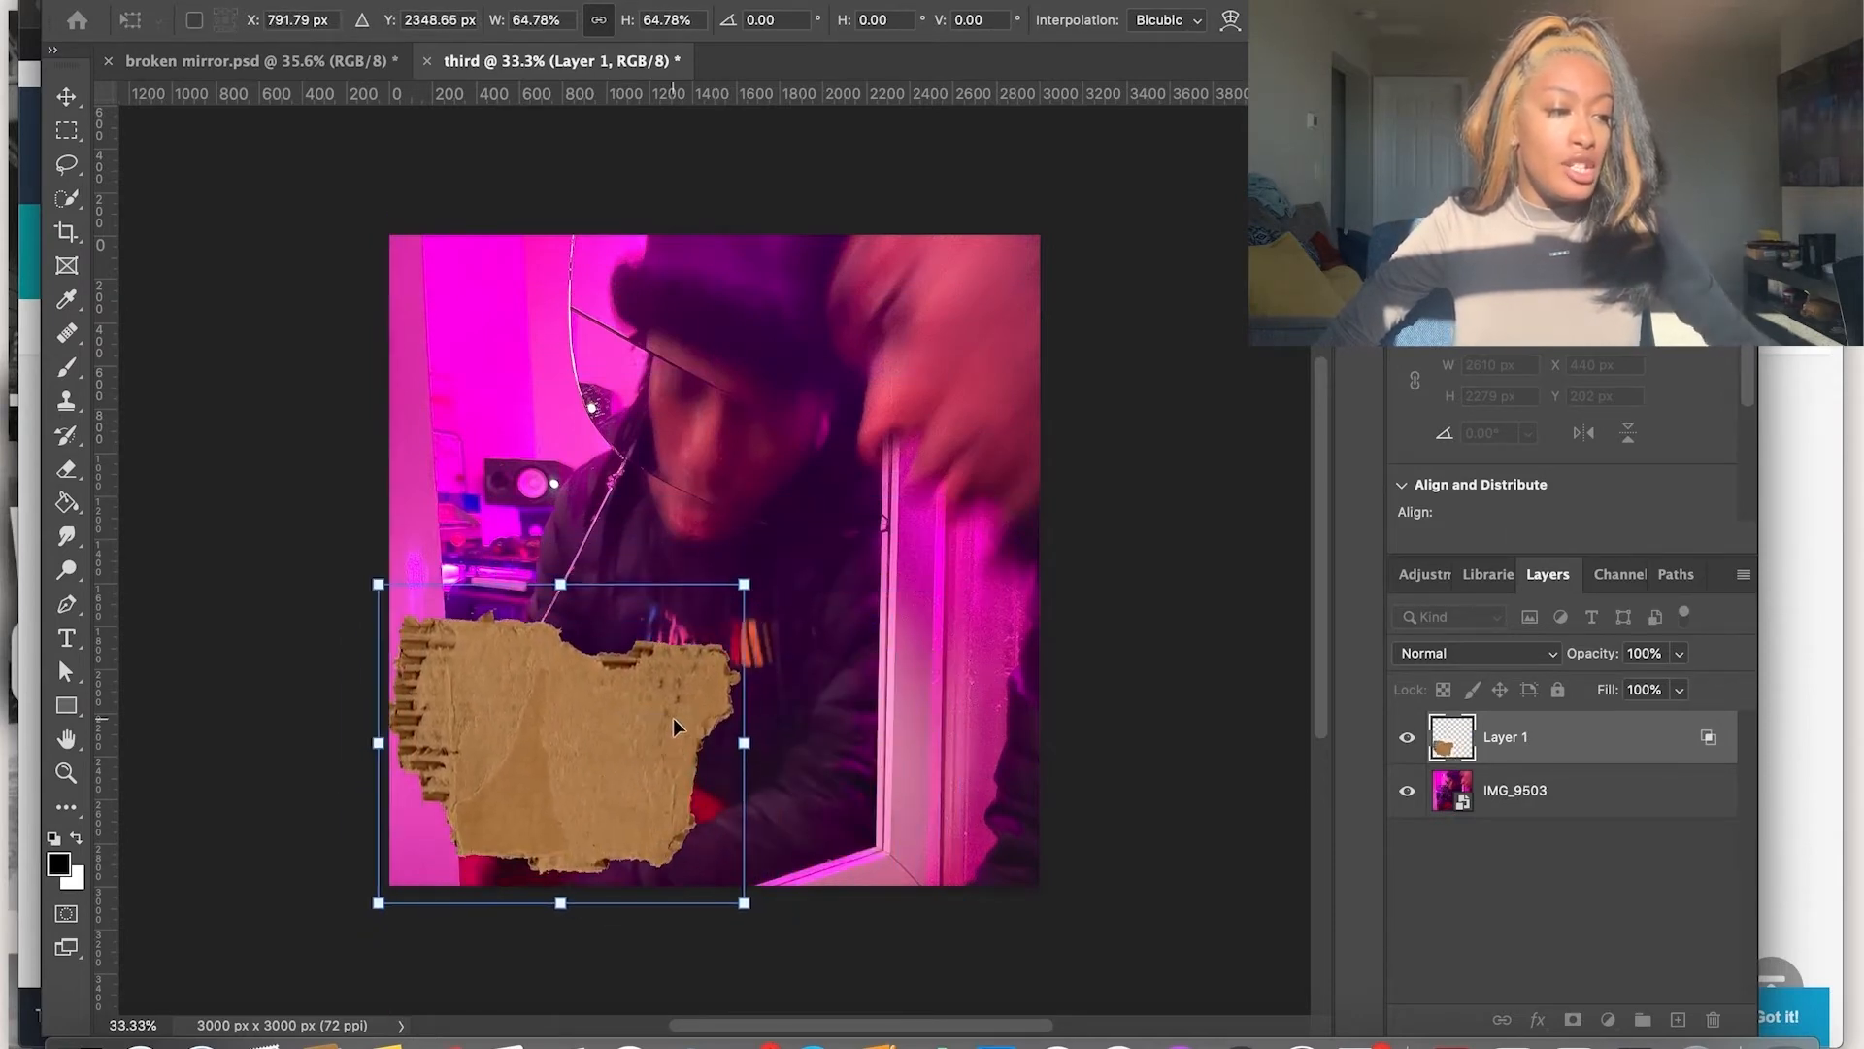
{"action": "left_click_drag", "start_coordinate": [744, 583], "coordinate": [677, 644]}
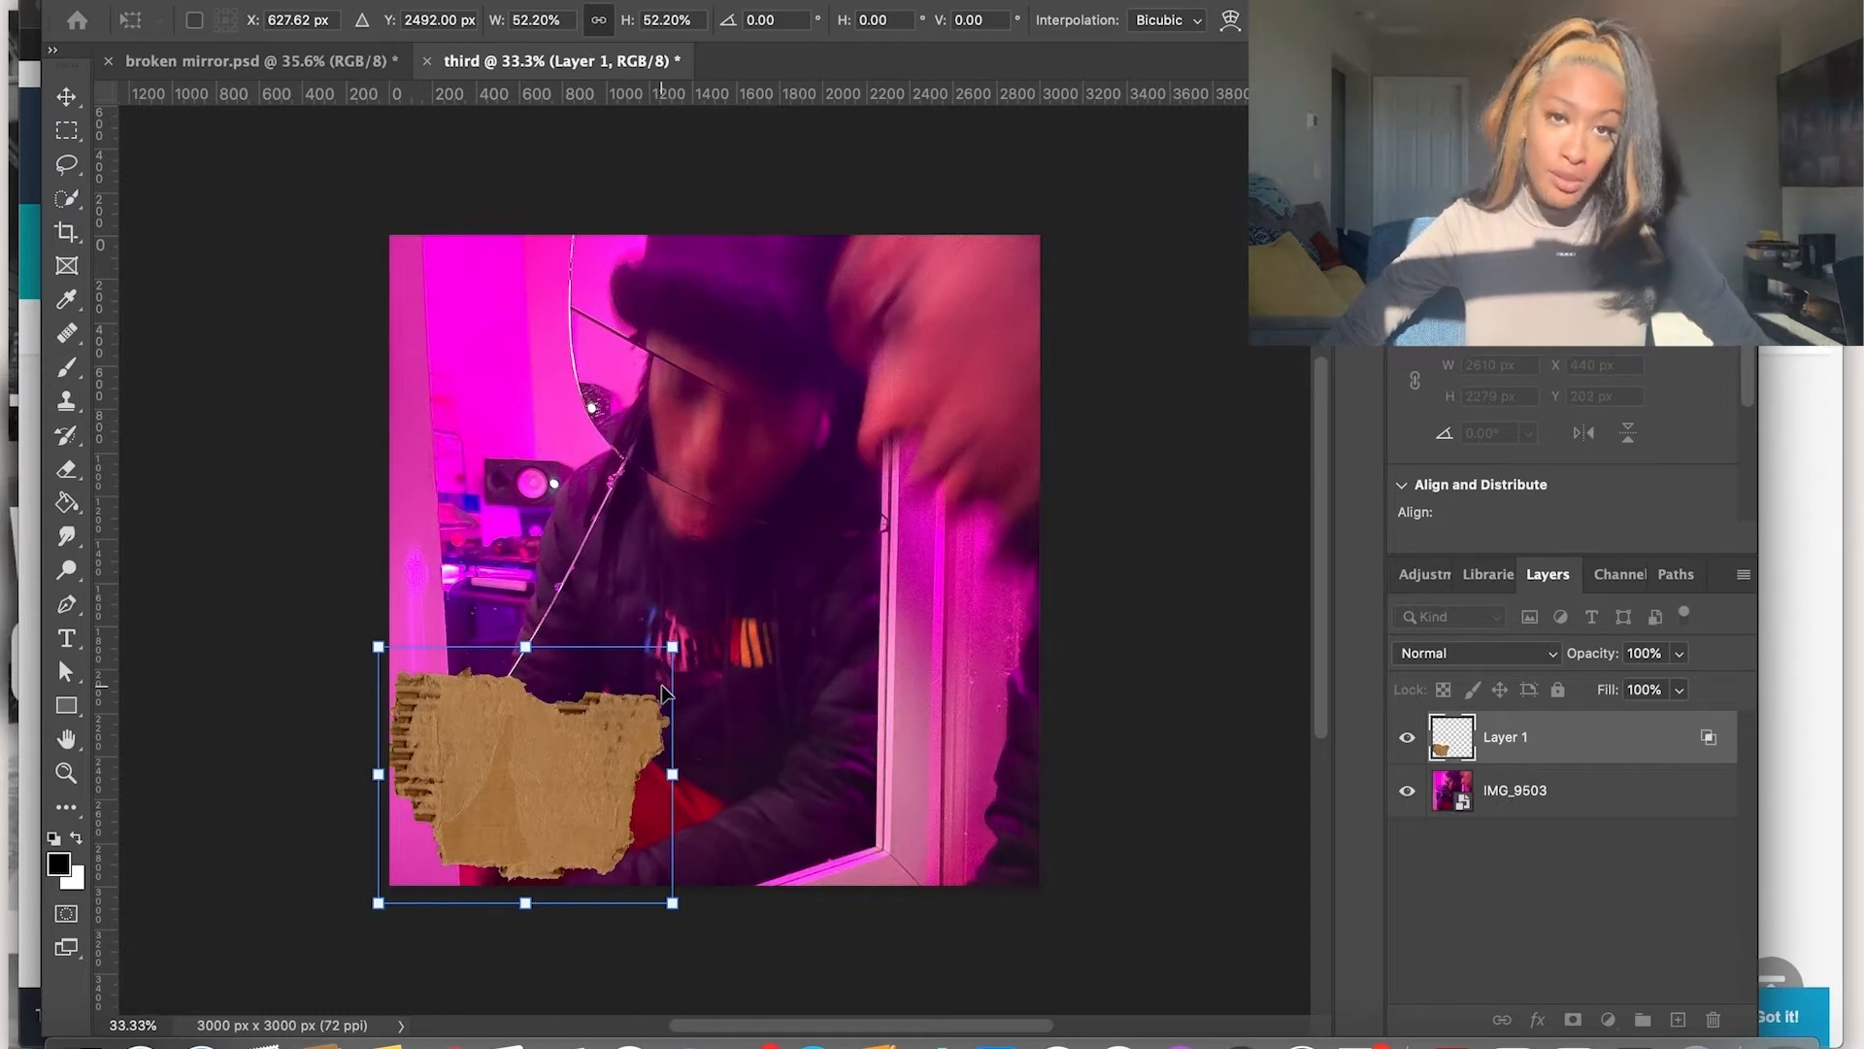
{"action": "left_click", "coordinate": [1554, 759]}
{"action": "key", "text": "Delete"}
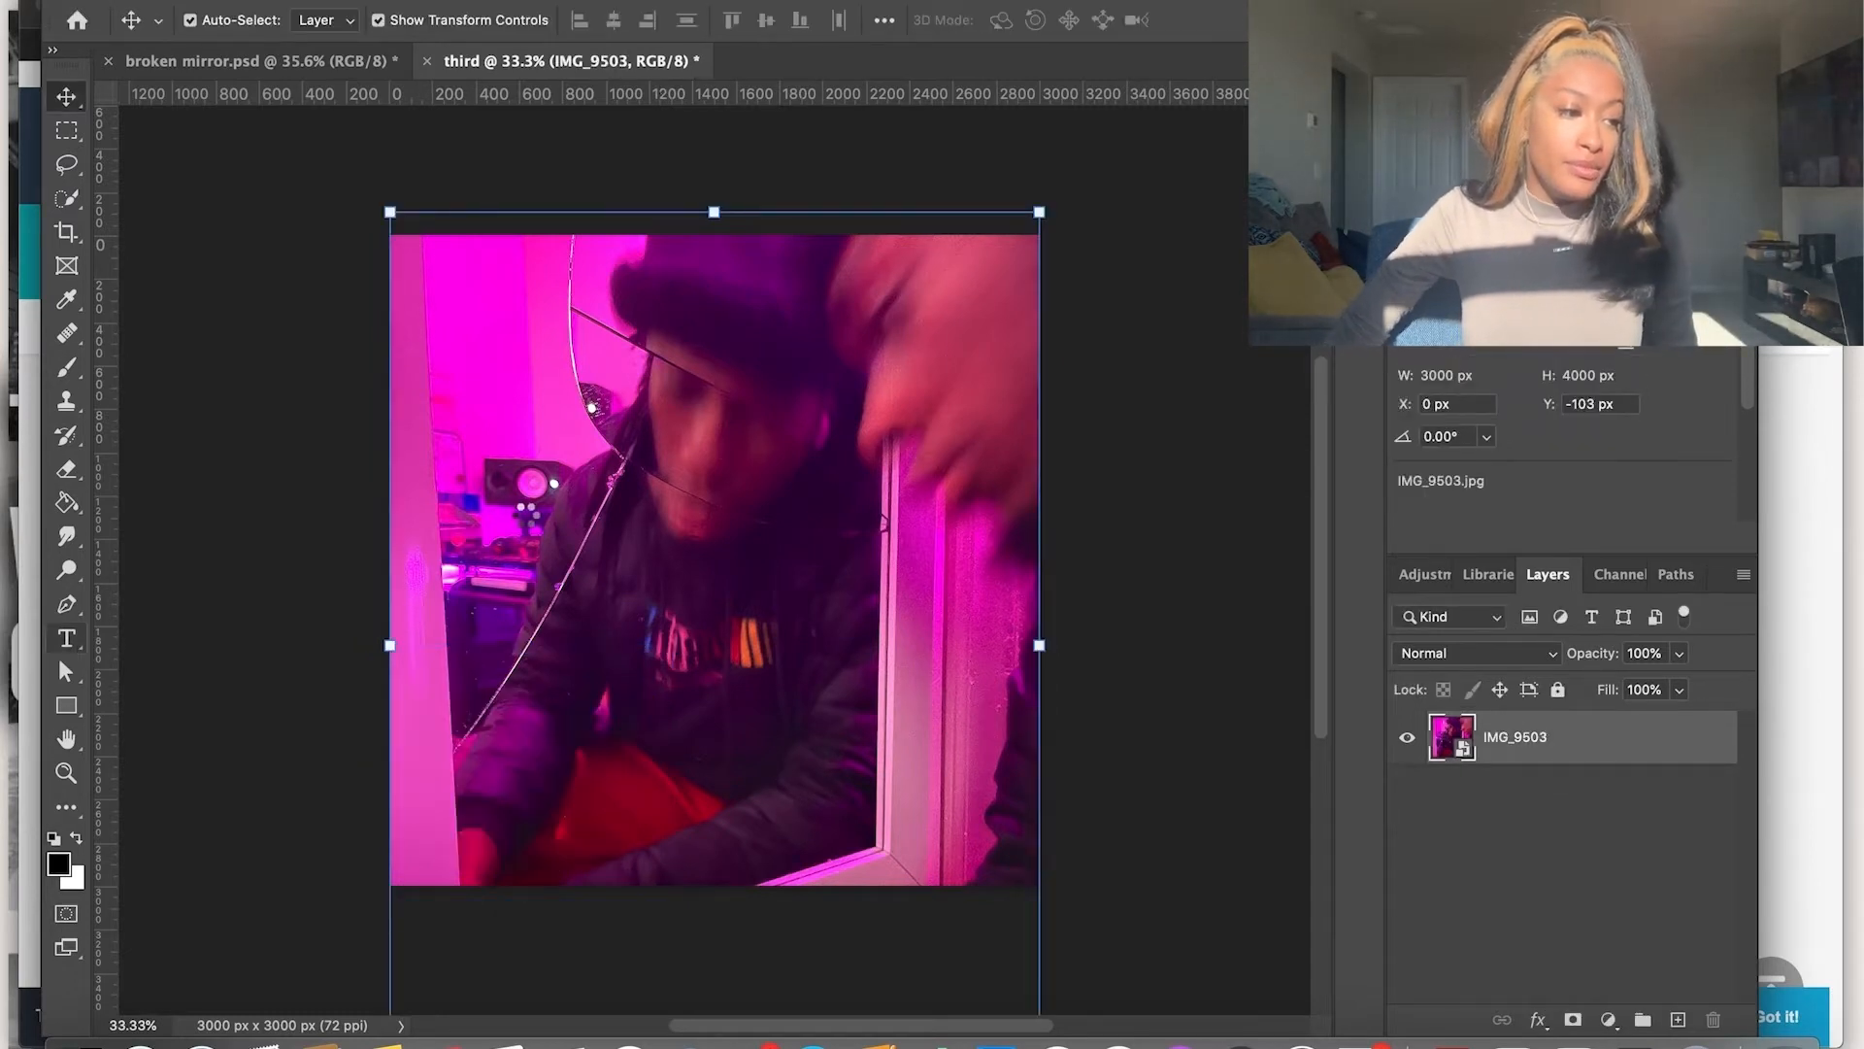
Add the two-line title "Damaged Goods" in white Atrament over the photo at 305 pt
{"action": "key", "text": "t"}
{"action": "left_click", "coordinate": [541, 529]}
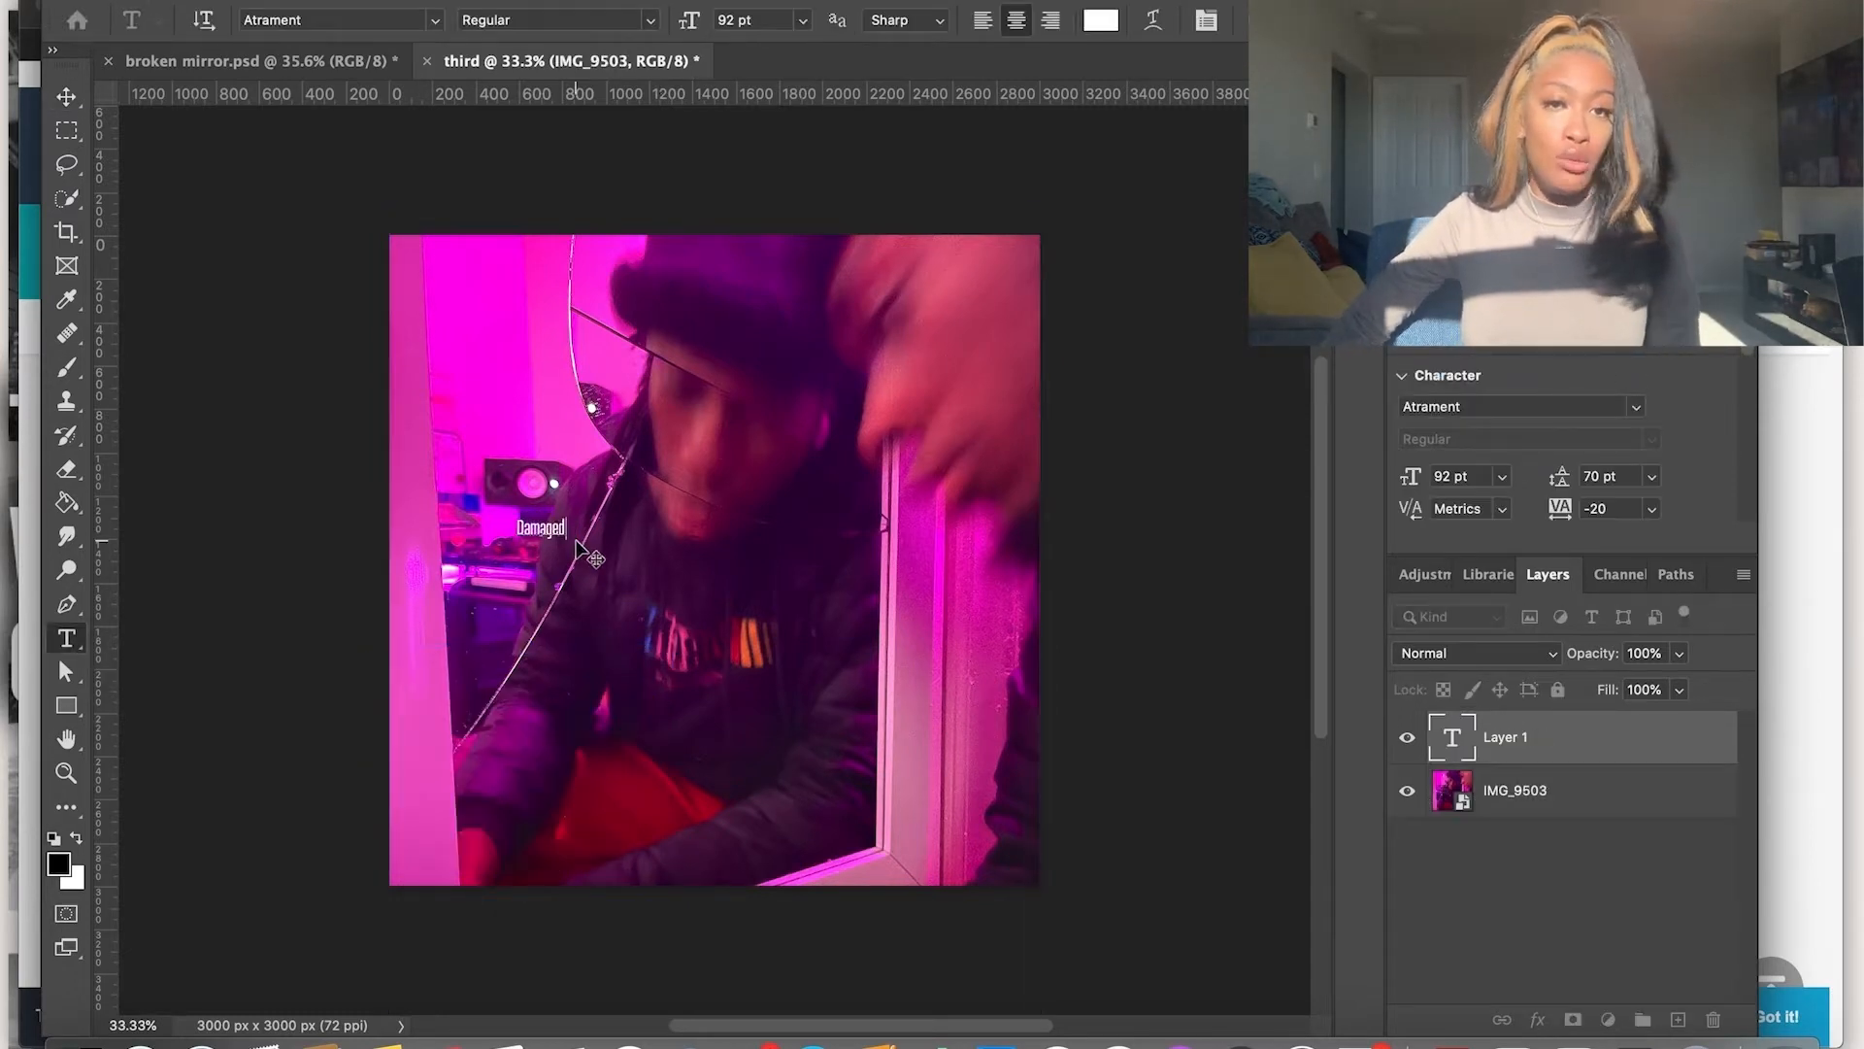
{"action": "double_click", "coordinate": [525, 543]}
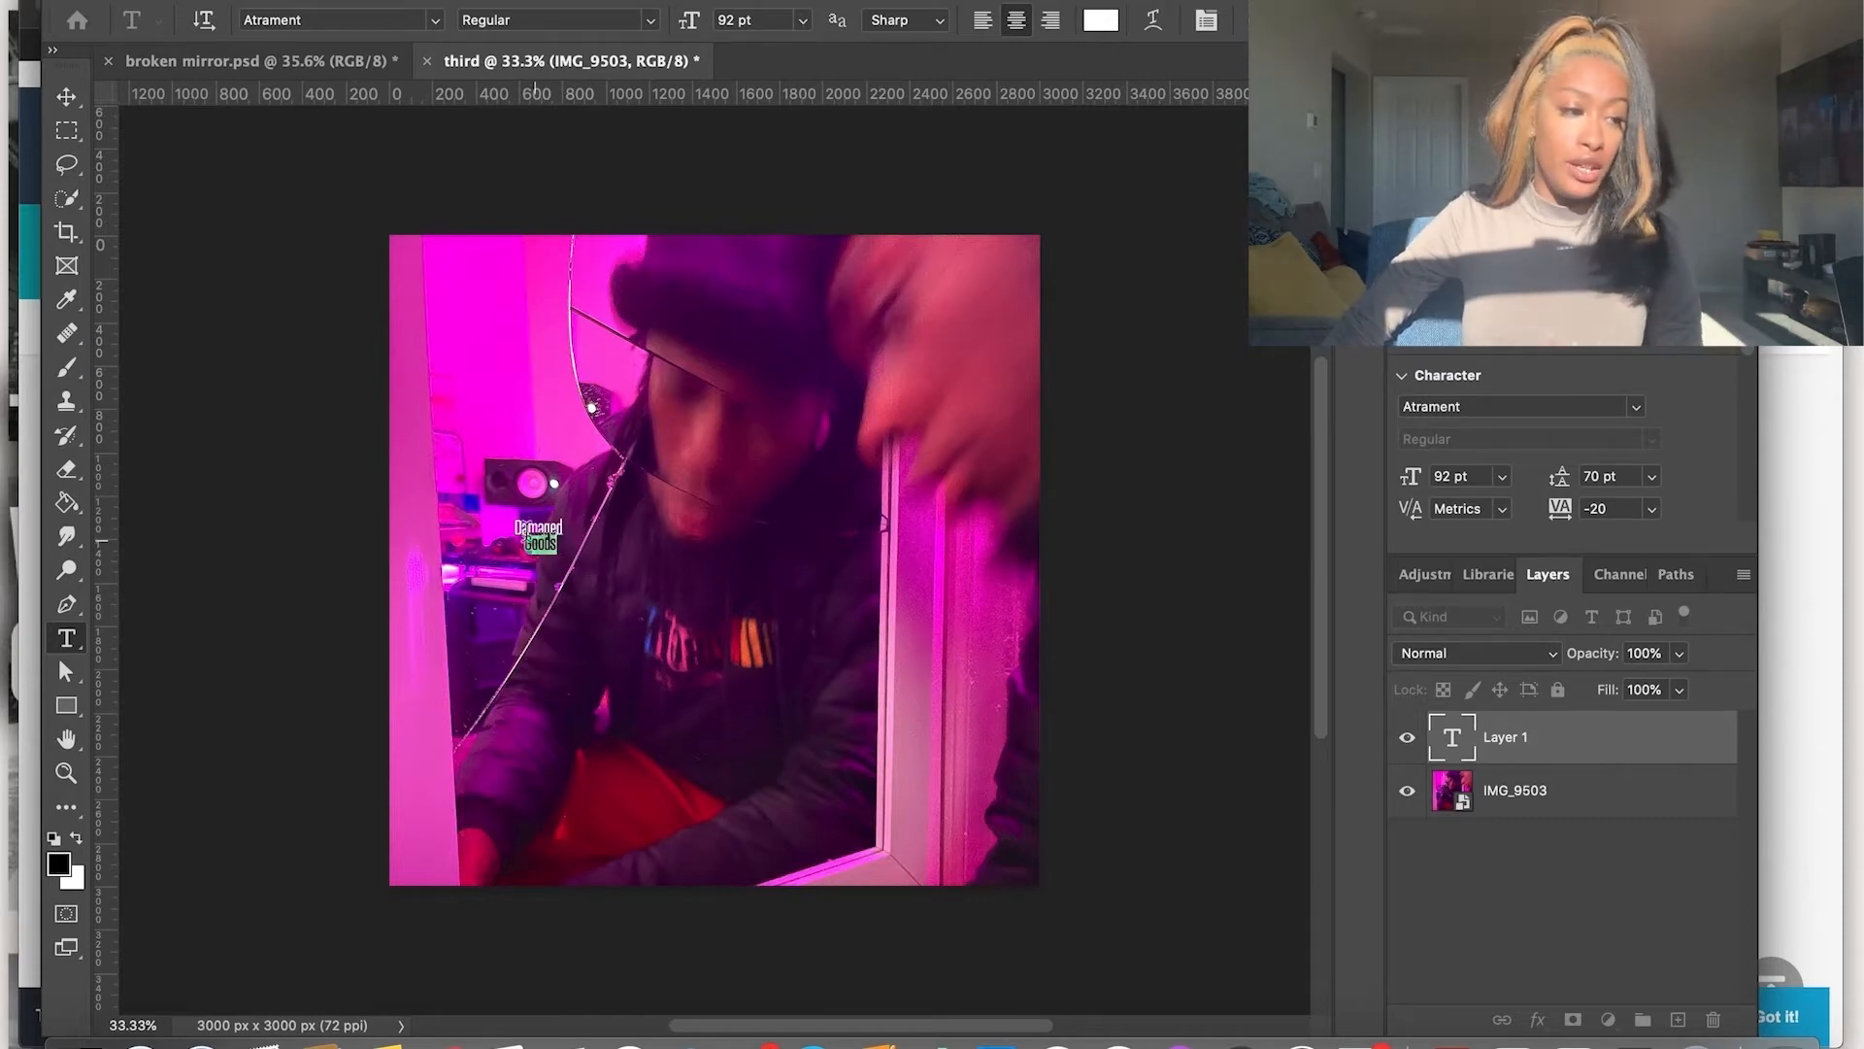
{"action": "left_click_drag", "start_coordinate": [949, 36], "coordinate": [1160, 41]}
{"action": "left_click", "coordinate": [1297, 20]}
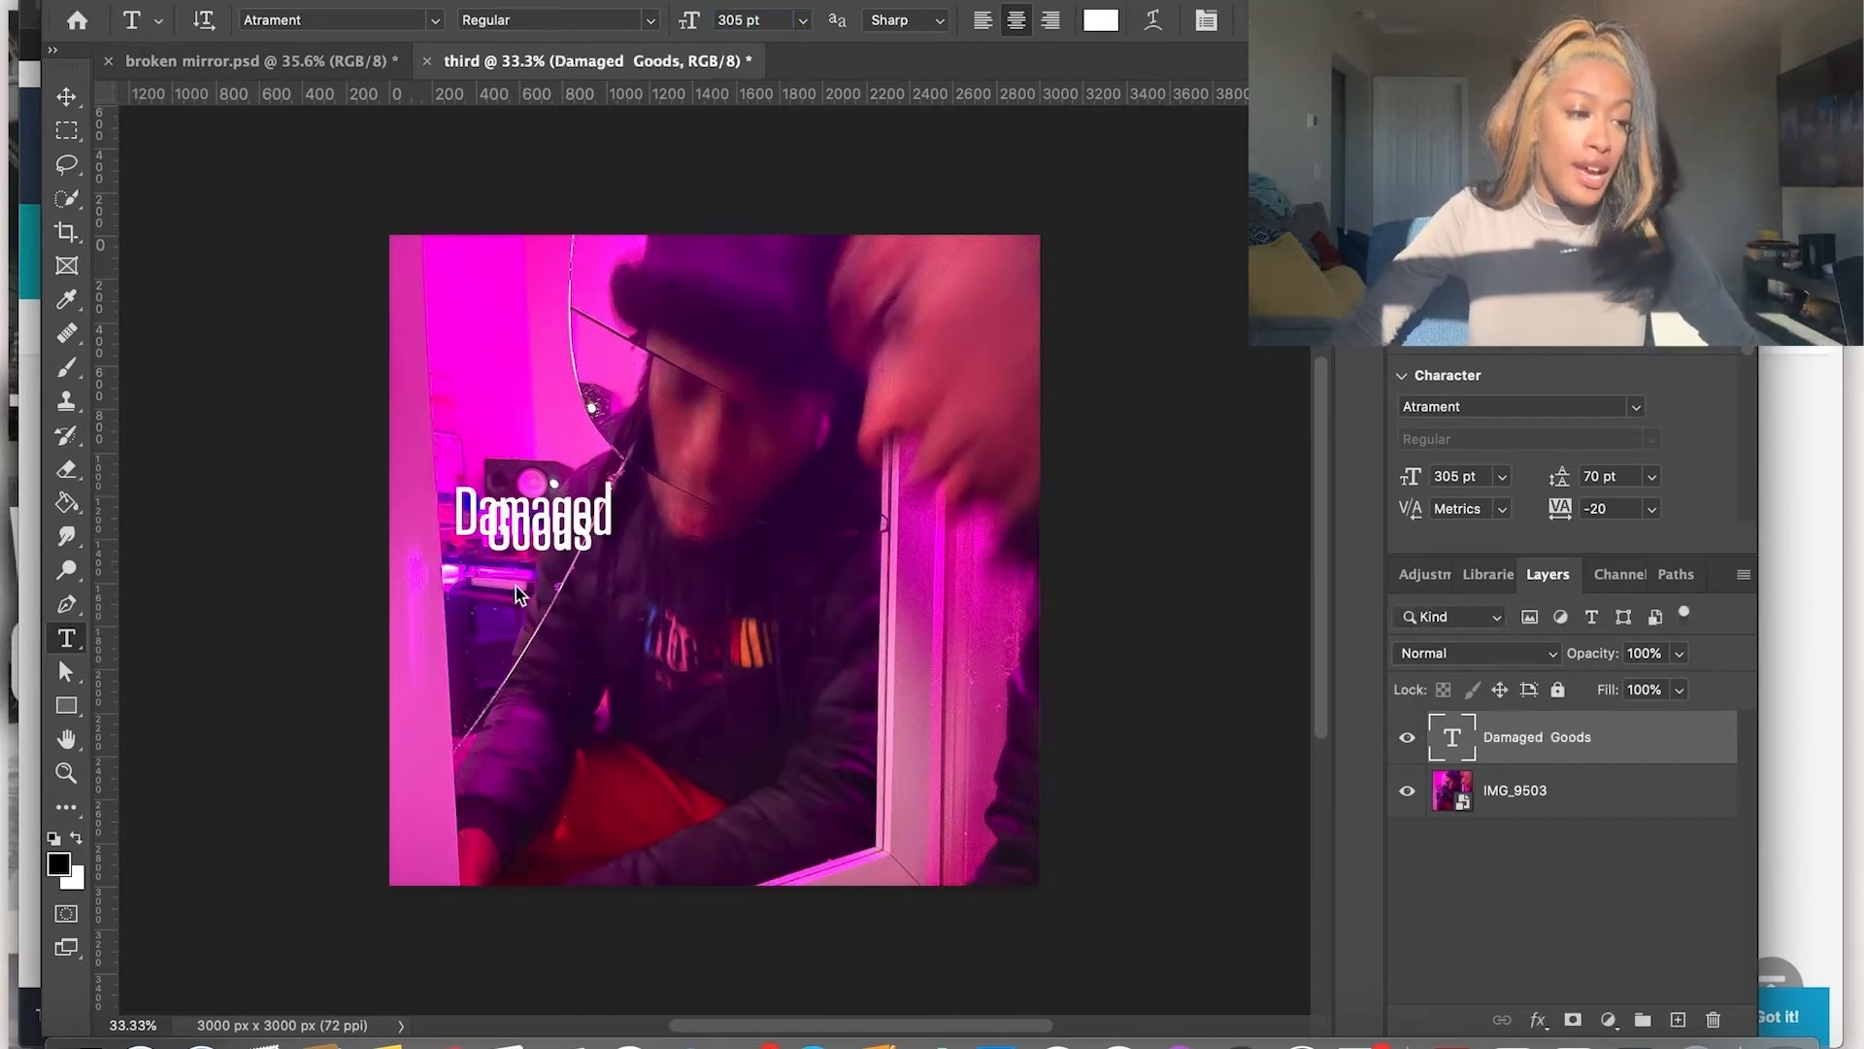
Scale the title up to about 621.55 pt
{"action": "left_click", "coordinate": [67, 97]}
{"action": "left_click_drag", "start_coordinate": [604, 551], "coordinate": [785, 677]}
{"action": "left_click_drag", "start_coordinate": [632, 603], "coordinate": [512, 387]}
{"action": "left_click", "coordinate": [852, 644]}
Set the title's leading to 526 pt, left-align it and place it in the cover's lower-left corner
{"action": "double_click", "coordinate": [692, 593]}
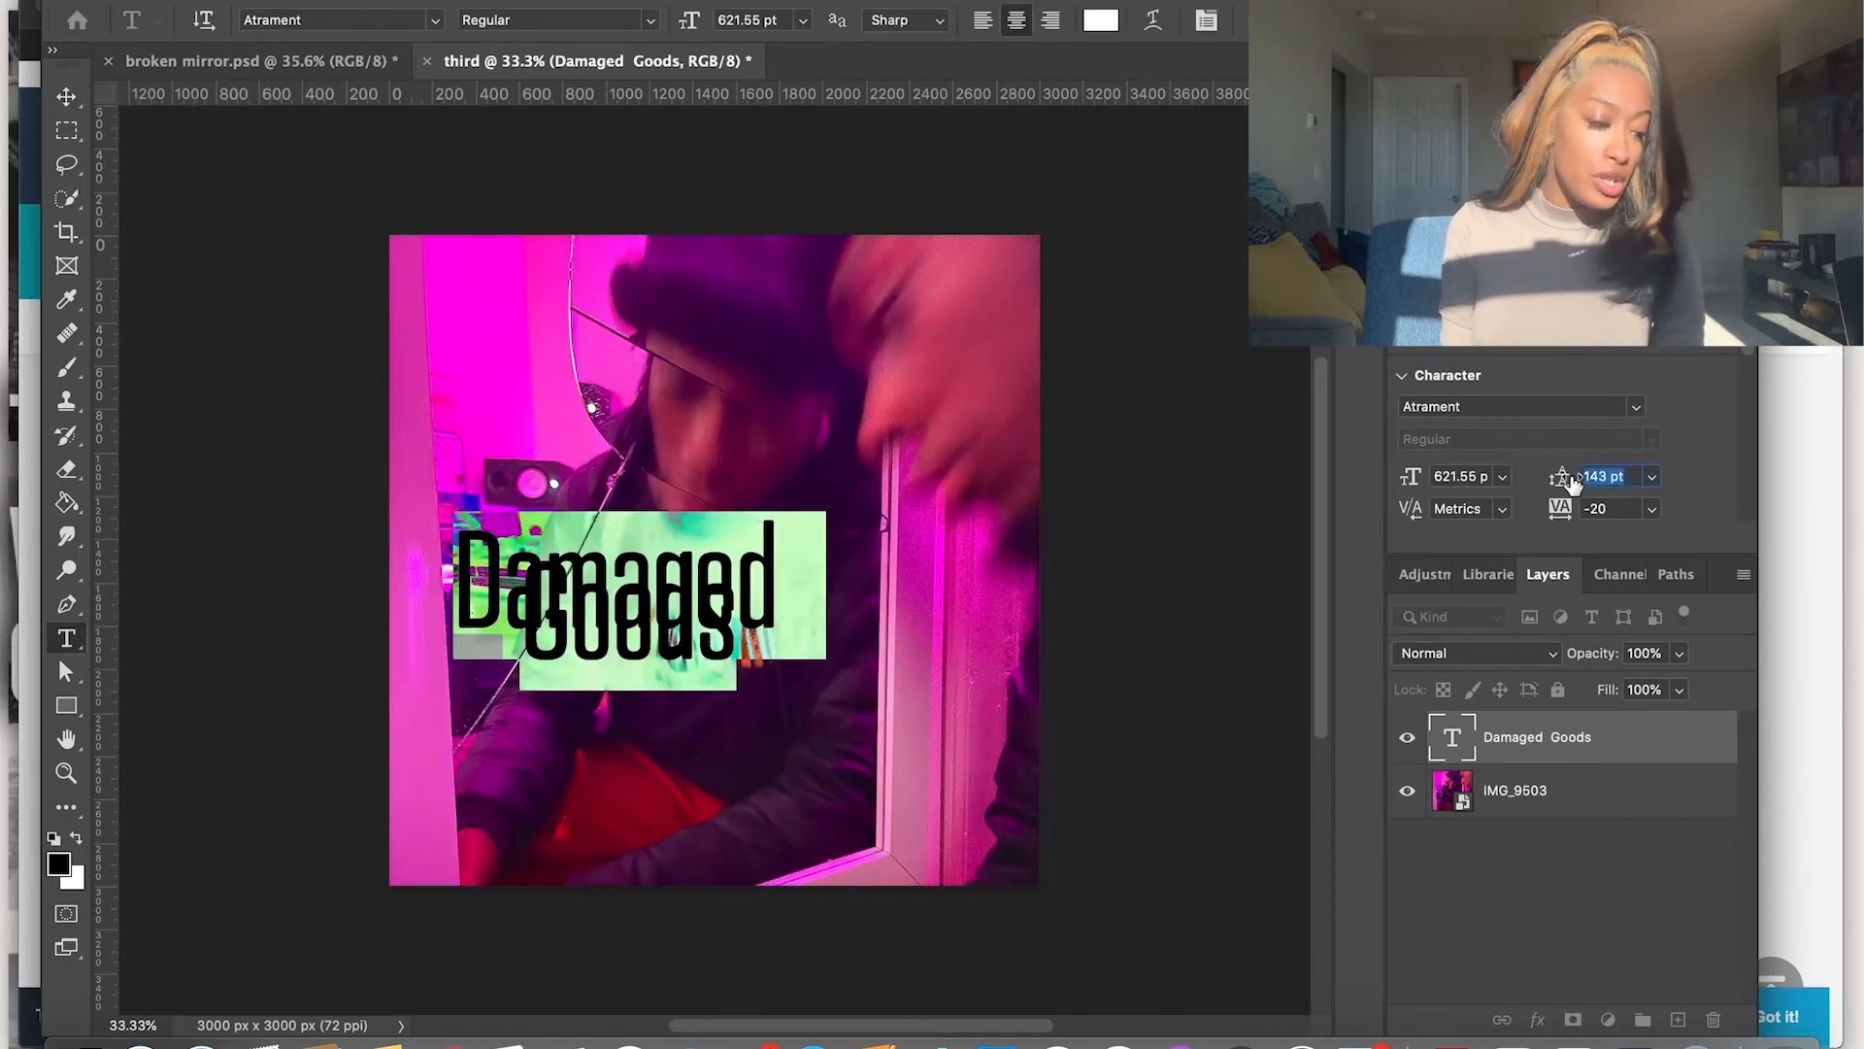
{"action": "mouse_move", "coordinate": [1567, 482]}
{"action": "left_mouse_down"}
{"action": "mouse_move", "coordinate": [1627, 478]}
{"action": "mouse_move", "coordinate": [1590, 484]}
{"action": "left_mouse_up"}
{"action": "left_click", "coordinate": [984, 20]}
{"action": "left_click", "coordinate": [913, 418]}
{"action": "left_click_drag", "start_coordinate": [784, 636], "coordinate": [571, 763]}
Change the title font to Permanent Marker and scale it to about 97% in the lower-left corner
{"action": "double_click", "coordinate": [575, 768]}
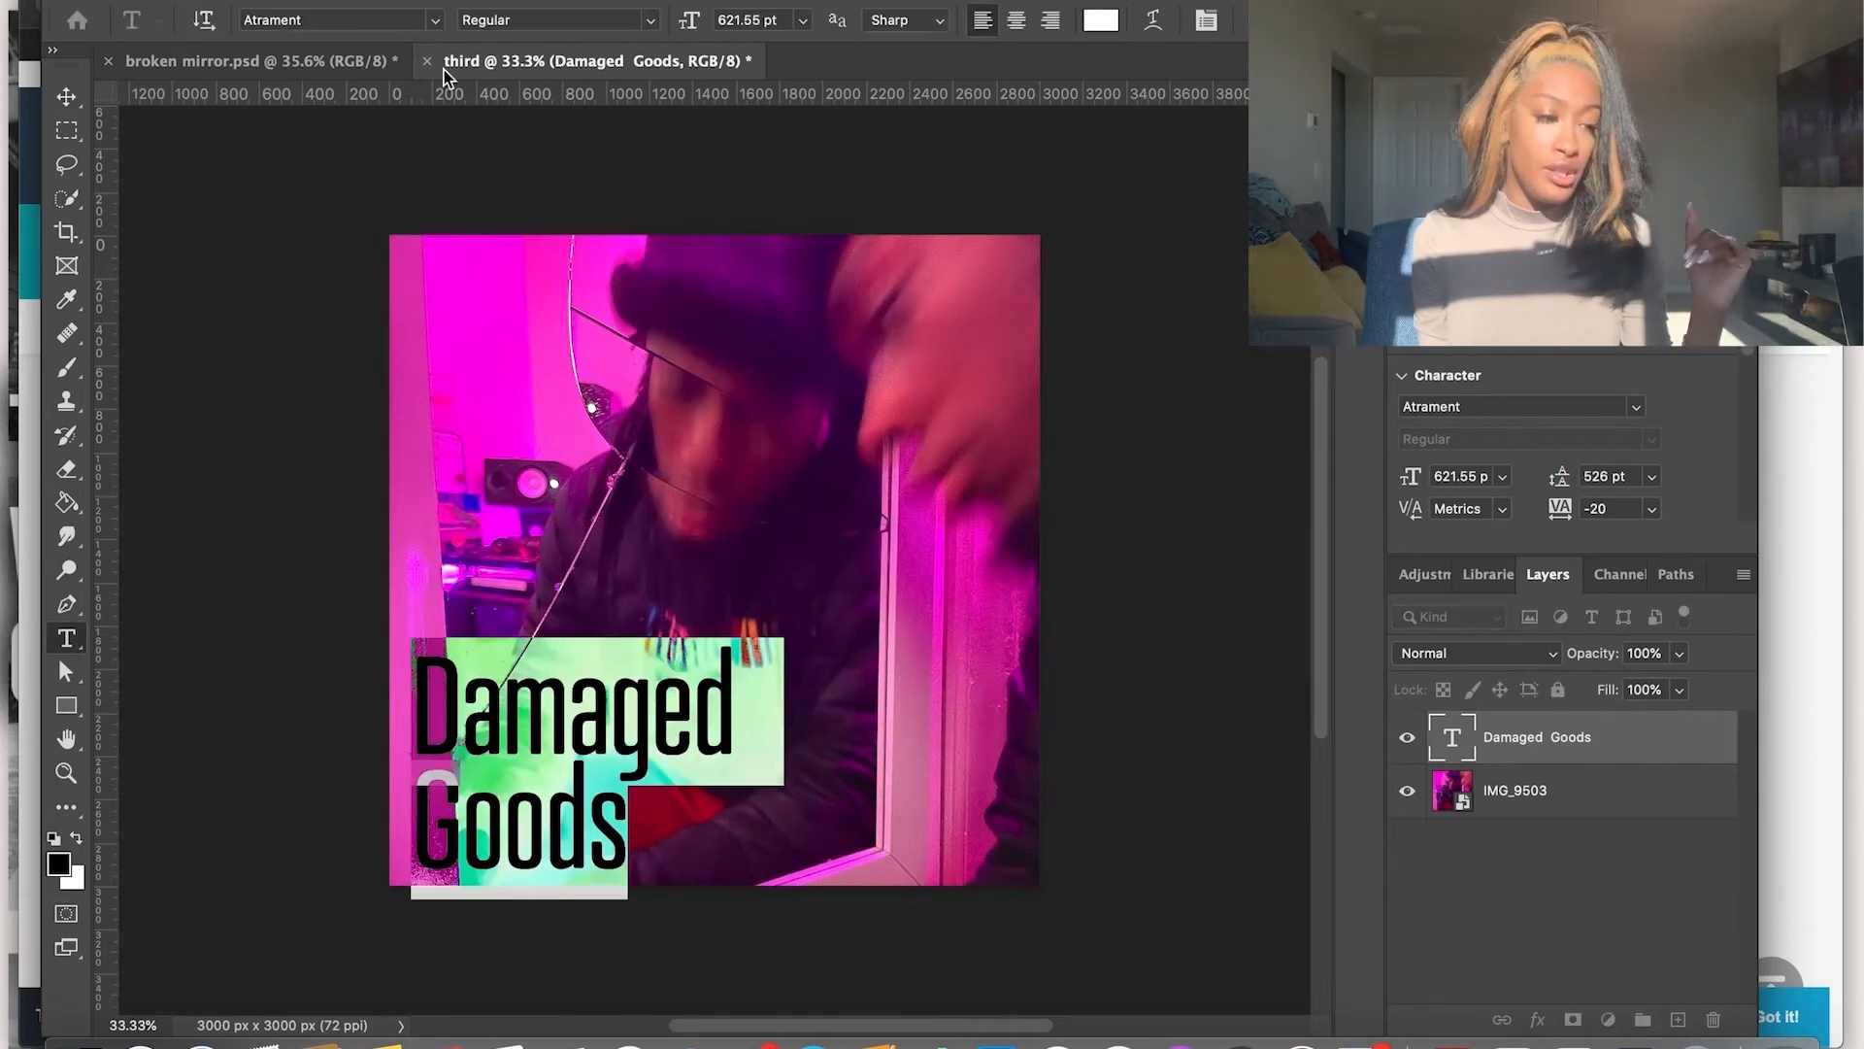
{"action": "left_click", "coordinate": [435, 21]}
{"action": "left_click", "coordinate": [466, 175]}
{"action": "left_click", "coordinate": [952, 504]}
{"action": "mouse_move", "coordinate": [968, 657]}
{"action": "left_mouse_down"}
{"action": "mouse_move", "coordinate": [925, 668]}
{"action": "mouse_move", "coordinate": [949, 655]}
{"action": "left_mouse_up"}
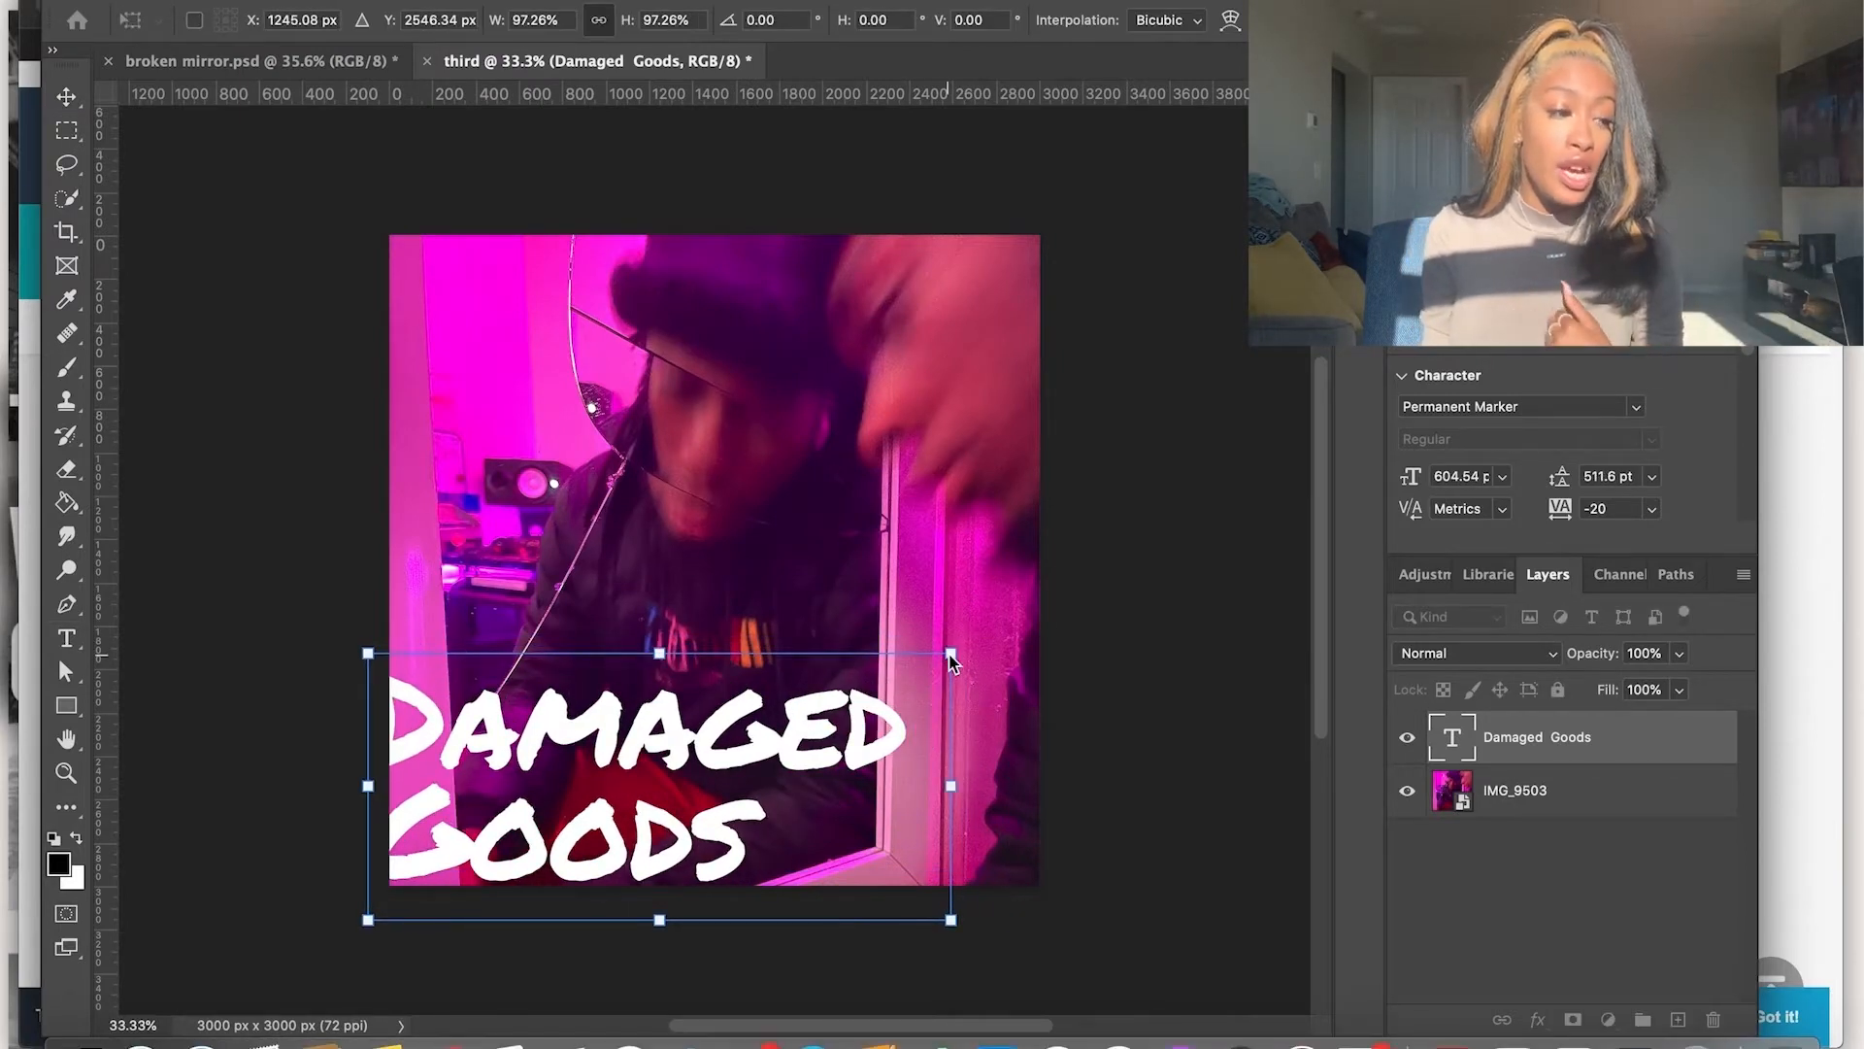
{"action": "key", "text": "Return"}
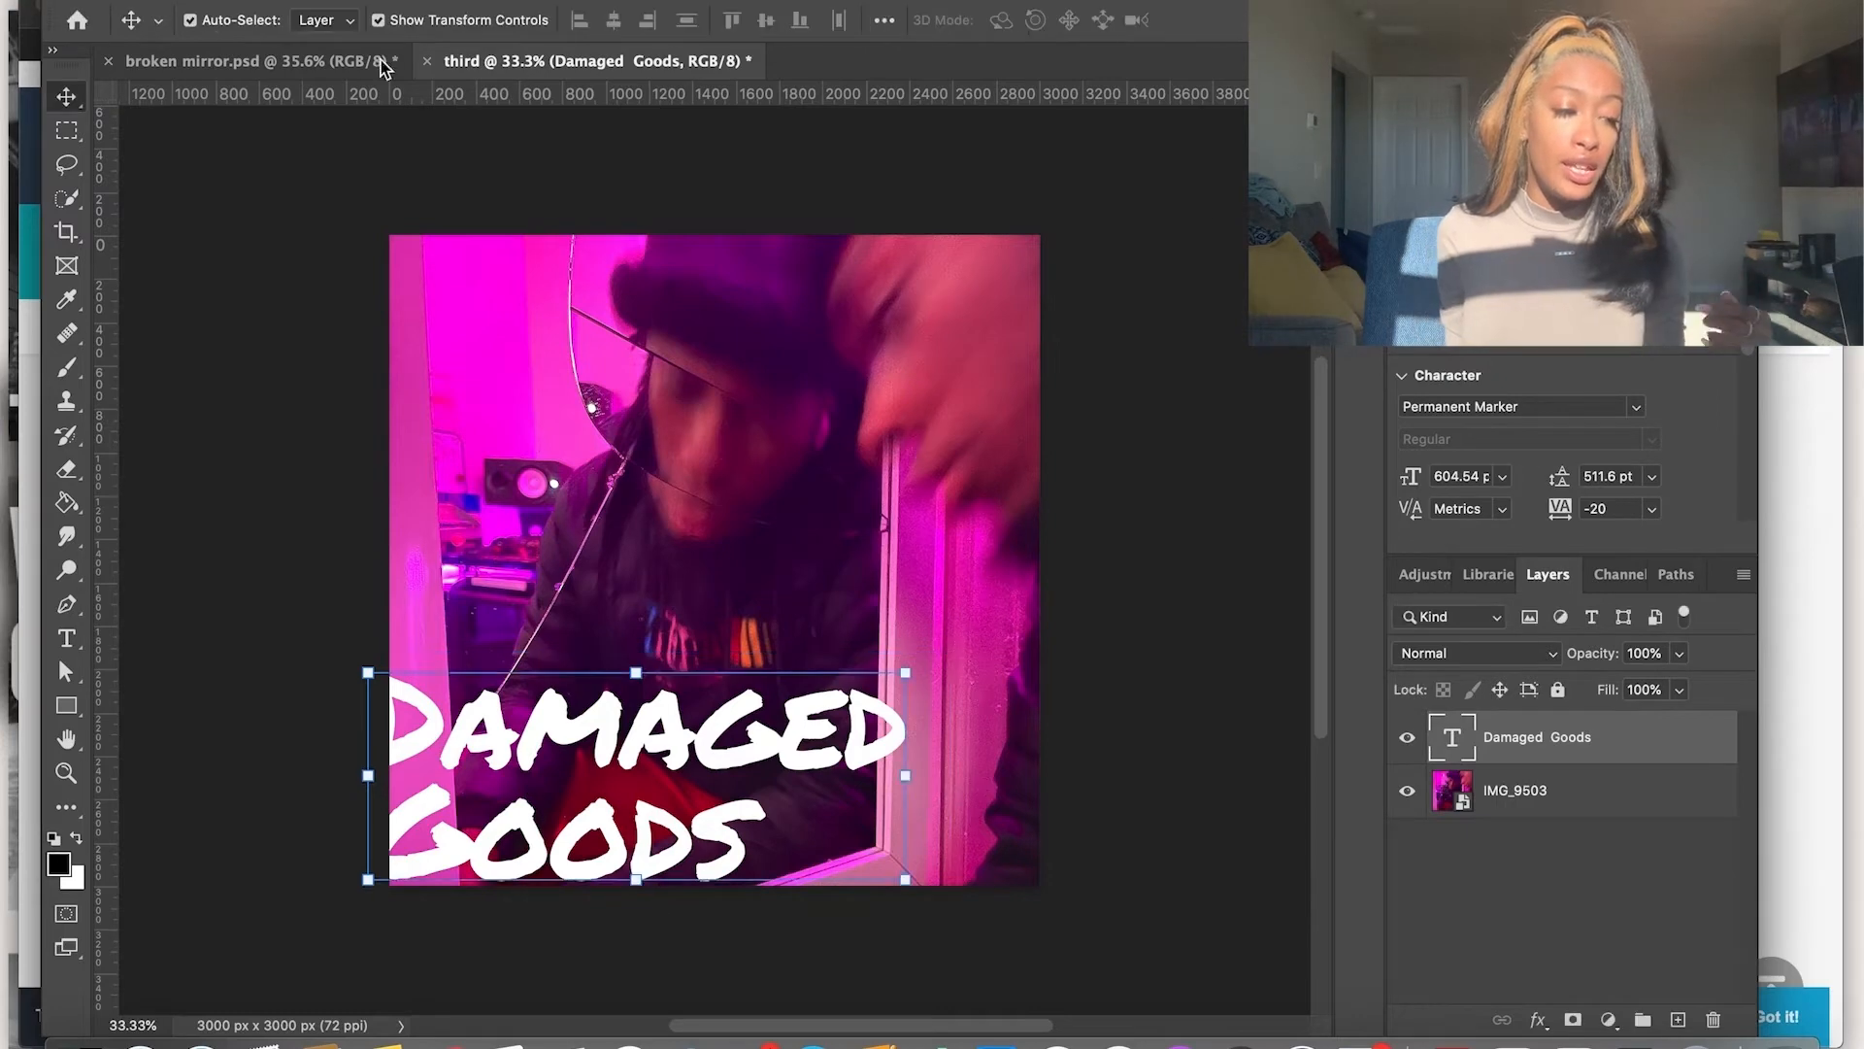
Copy the texturefabrik-photocopy_5_10 texture from broken mirror.psd into the third document, clip it to the title and move it over the lettering
{"action": "left_click", "coordinate": [263, 60]}
{"action": "left_click", "coordinate": [1678, 930]}
{"action": "left_click_drag", "start_coordinate": [1678, 934], "coordinate": [1013, 363]}
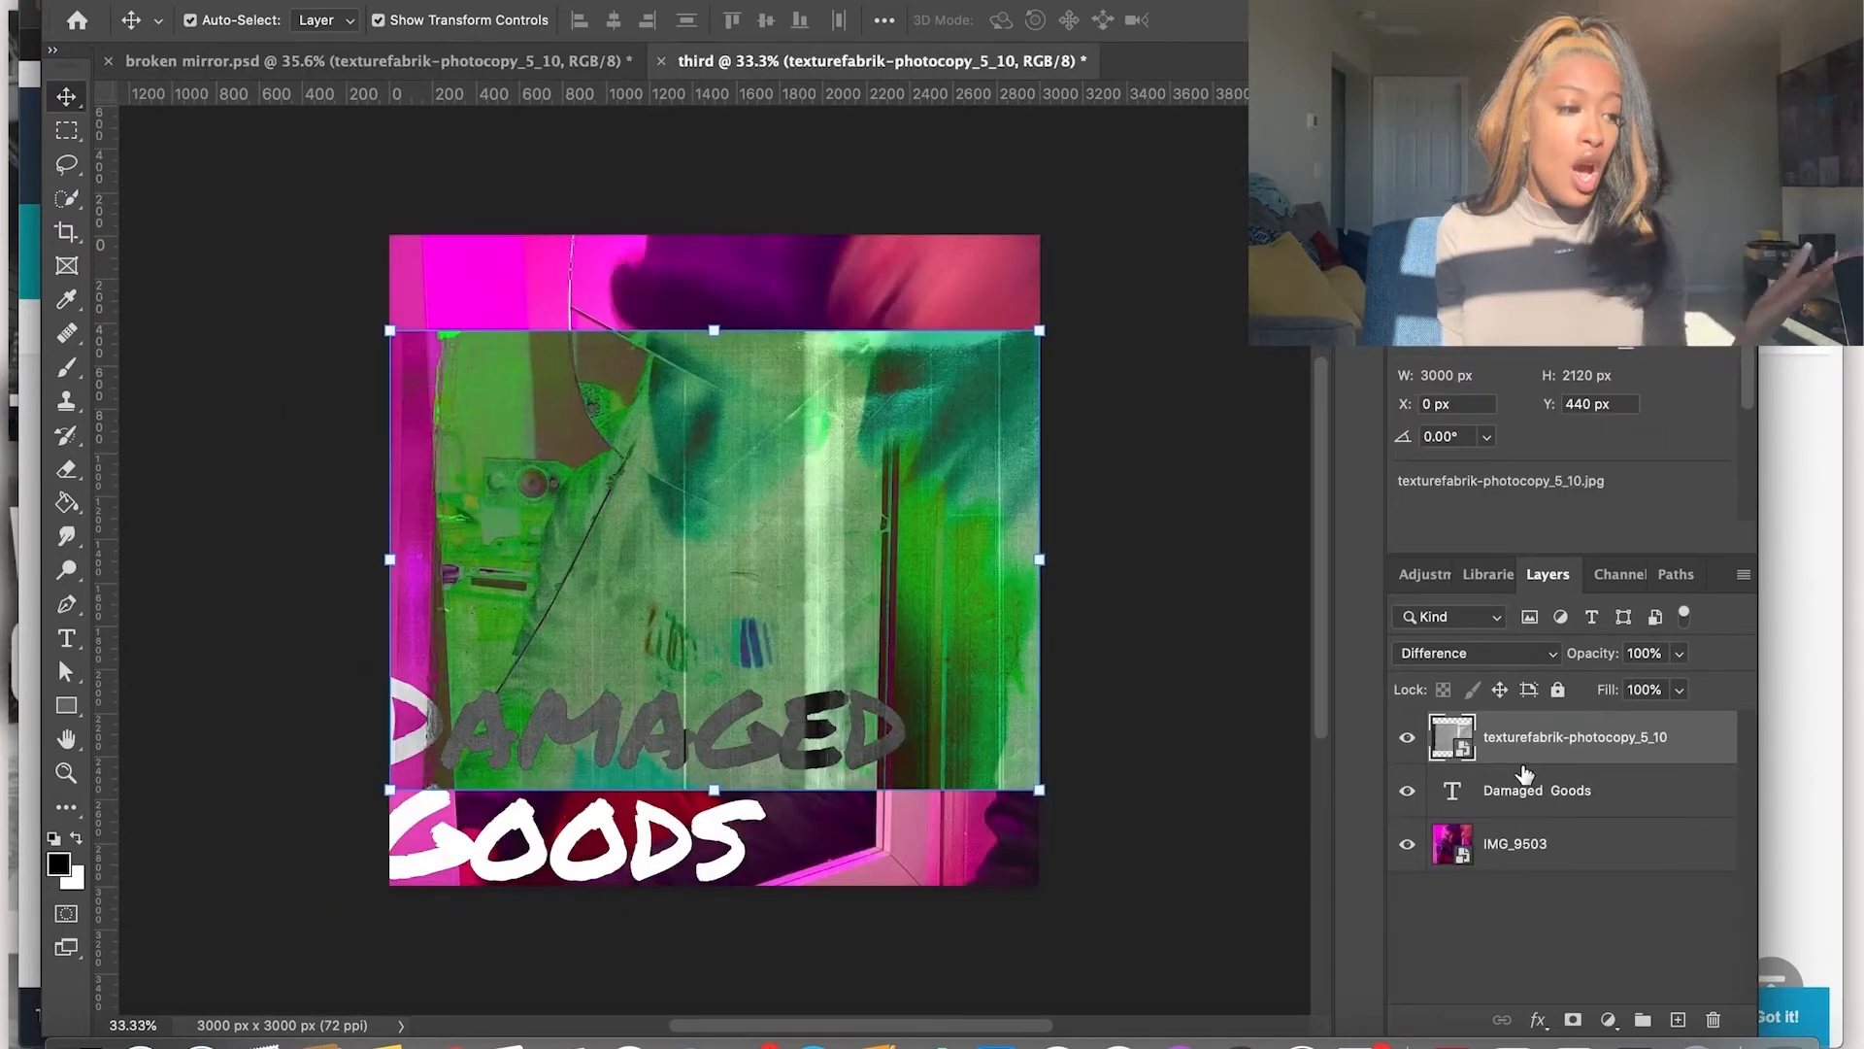
{"action": "left_click", "coordinate": [1527, 762], "text": "alt"}
{"action": "left_click_drag", "start_coordinate": [763, 612], "coordinate": [763, 756]}
Try other blend modes on the clipped photocopy texture, and hide it to leave the title layer selected
{"action": "left_click", "coordinate": [1475, 652]}
{"action": "left_click", "coordinate": [1493, 500]}
{"action": "left_click", "coordinate": [1495, 659]}
{"action": "left_click", "coordinate": [1504, 539]}
{"action": "left_click", "coordinate": [1657, 797]}
{"action": "left_click", "coordinate": [1657, 745]}
{"action": "left_click", "coordinate": [1664, 812]}
{"action": "left_click", "coordinate": [1651, 795]}
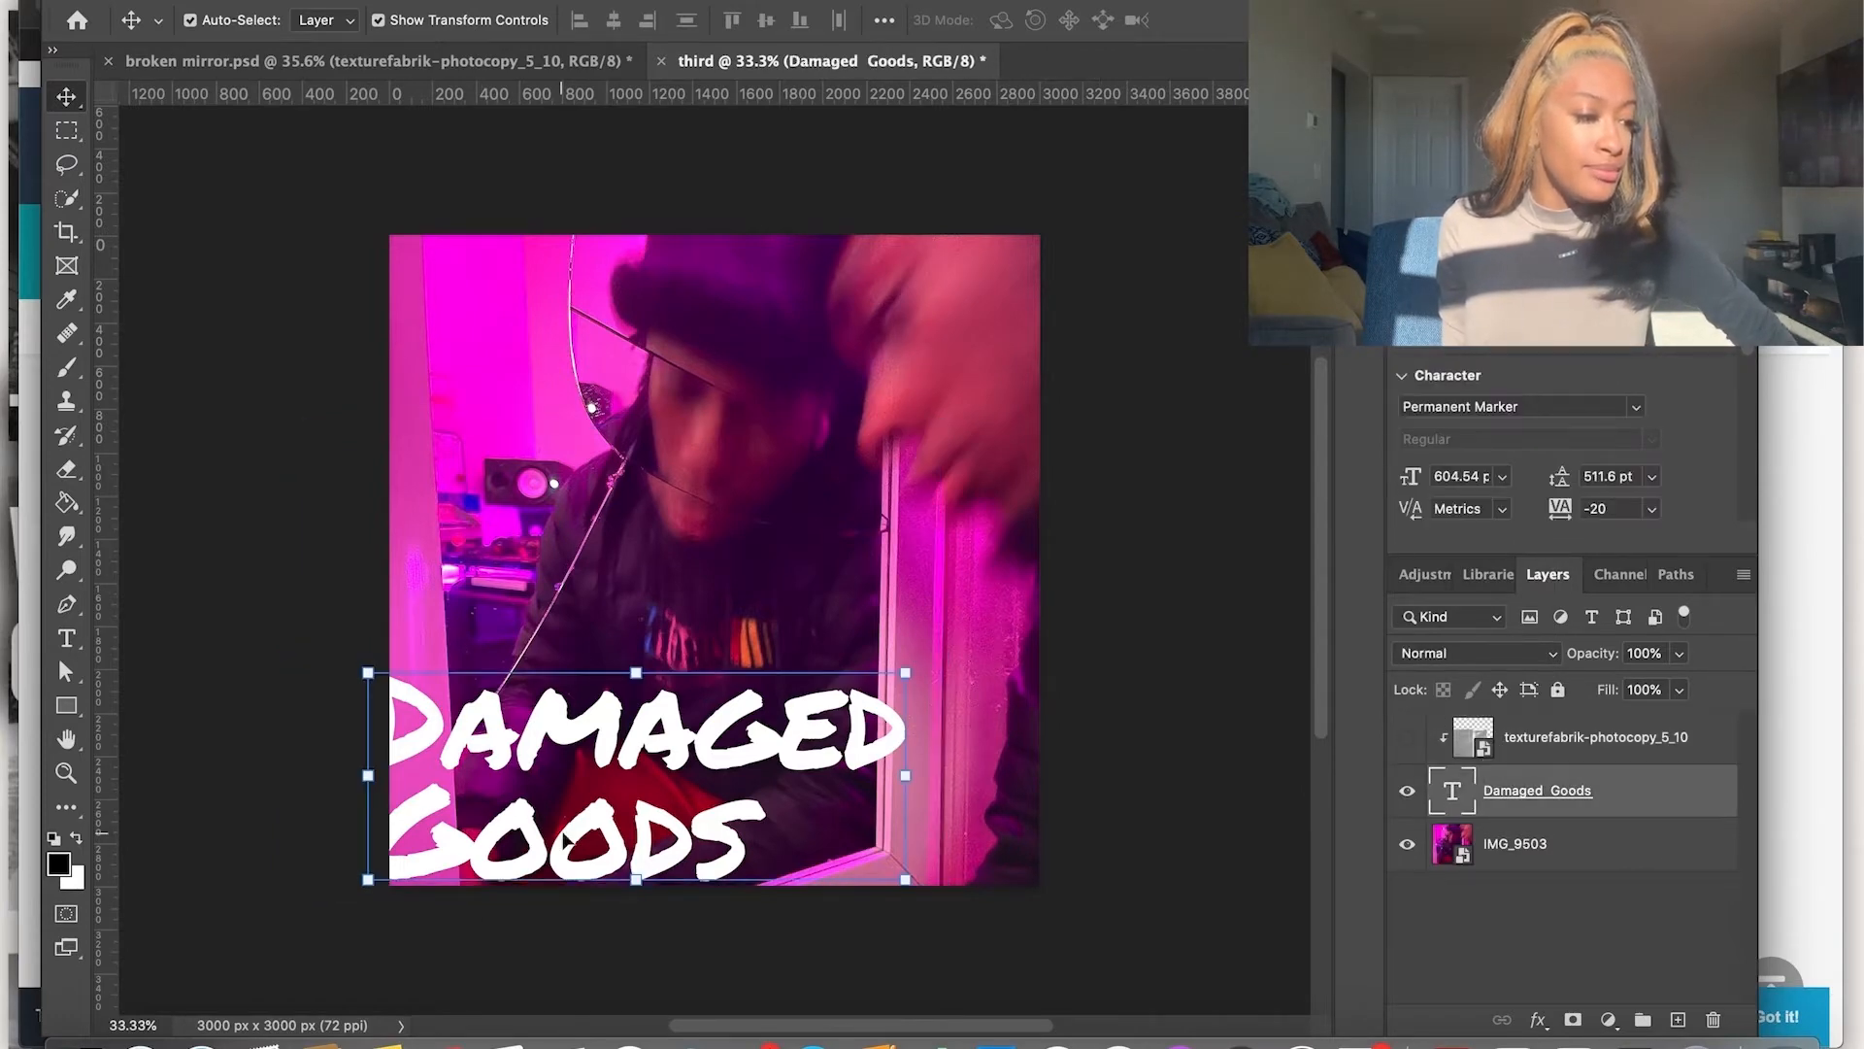
Change the title's text colour to black and show the clipped texture again
{"action": "double_click", "coordinate": [1453, 790]}
{"action": "left_click", "coordinate": [1101, 20]}
{"action": "left_click", "coordinate": [1197, 738]}
{"action": "key", "text": "Return"}
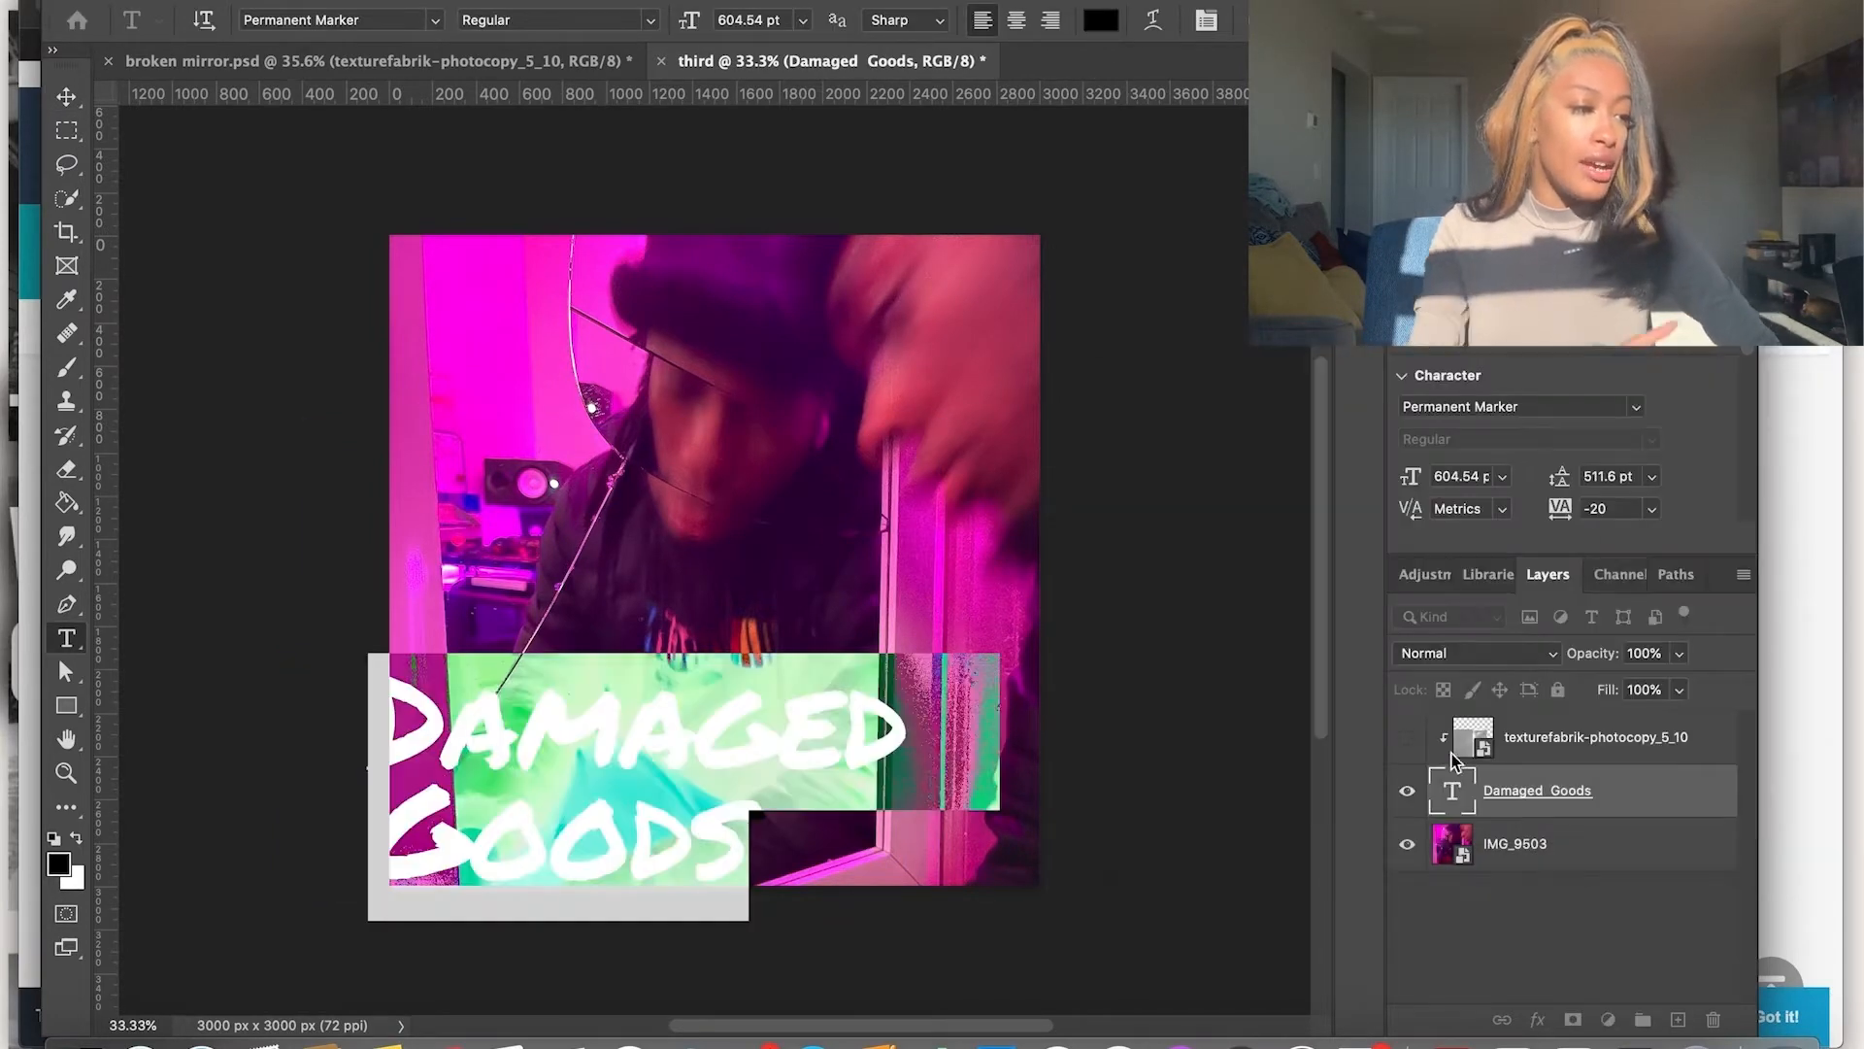
{"action": "left_click", "coordinate": [1408, 737]}
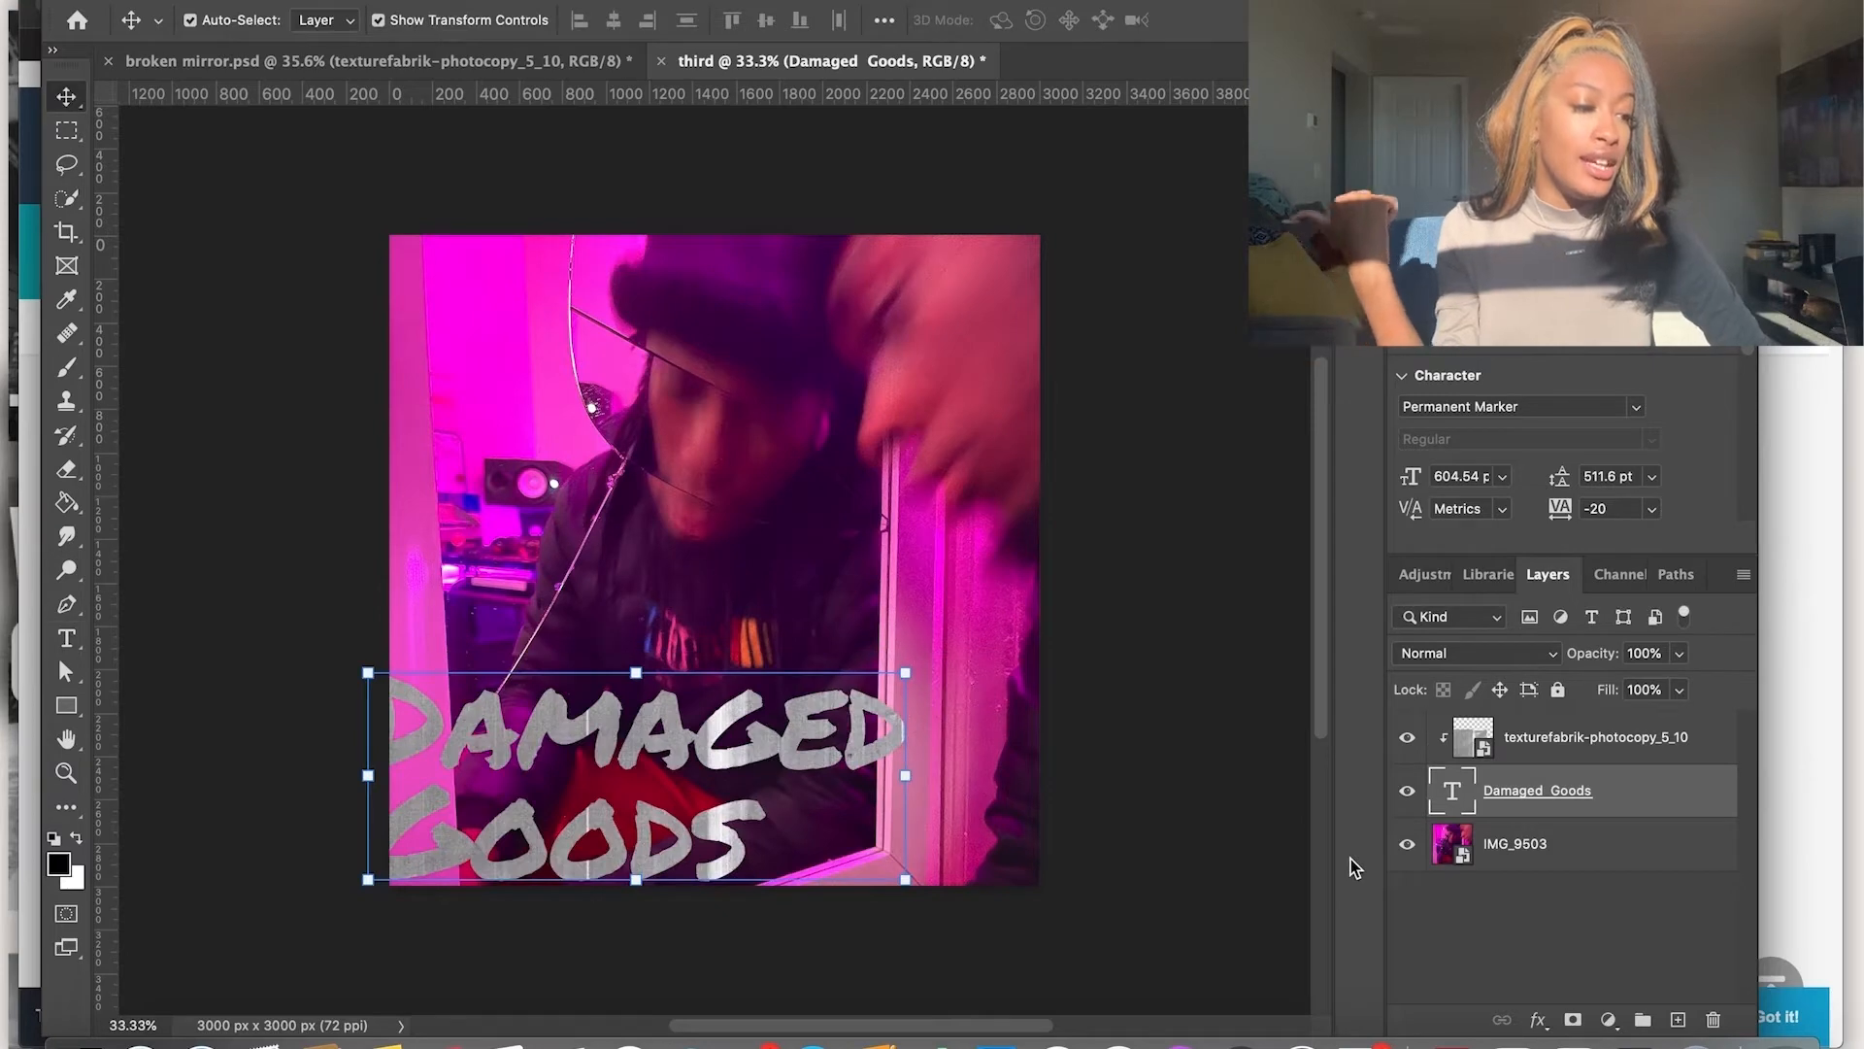
Hide the texture, look through the fonts and change the title to Futura Condensed Medium
{"action": "left_click", "coordinate": [1407, 737]}
{"action": "double_click", "coordinate": [1453, 790]}
{"action": "left_click", "coordinate": [435, 19]}
{"action": "scroll", "coordinate": [458, 775], "scroll_direction": "down", "scroll_amount": 1}
{"action": "scroll", "coordinate": [458, 775], "scroll_direction": "down", "scroll_amount": 8}
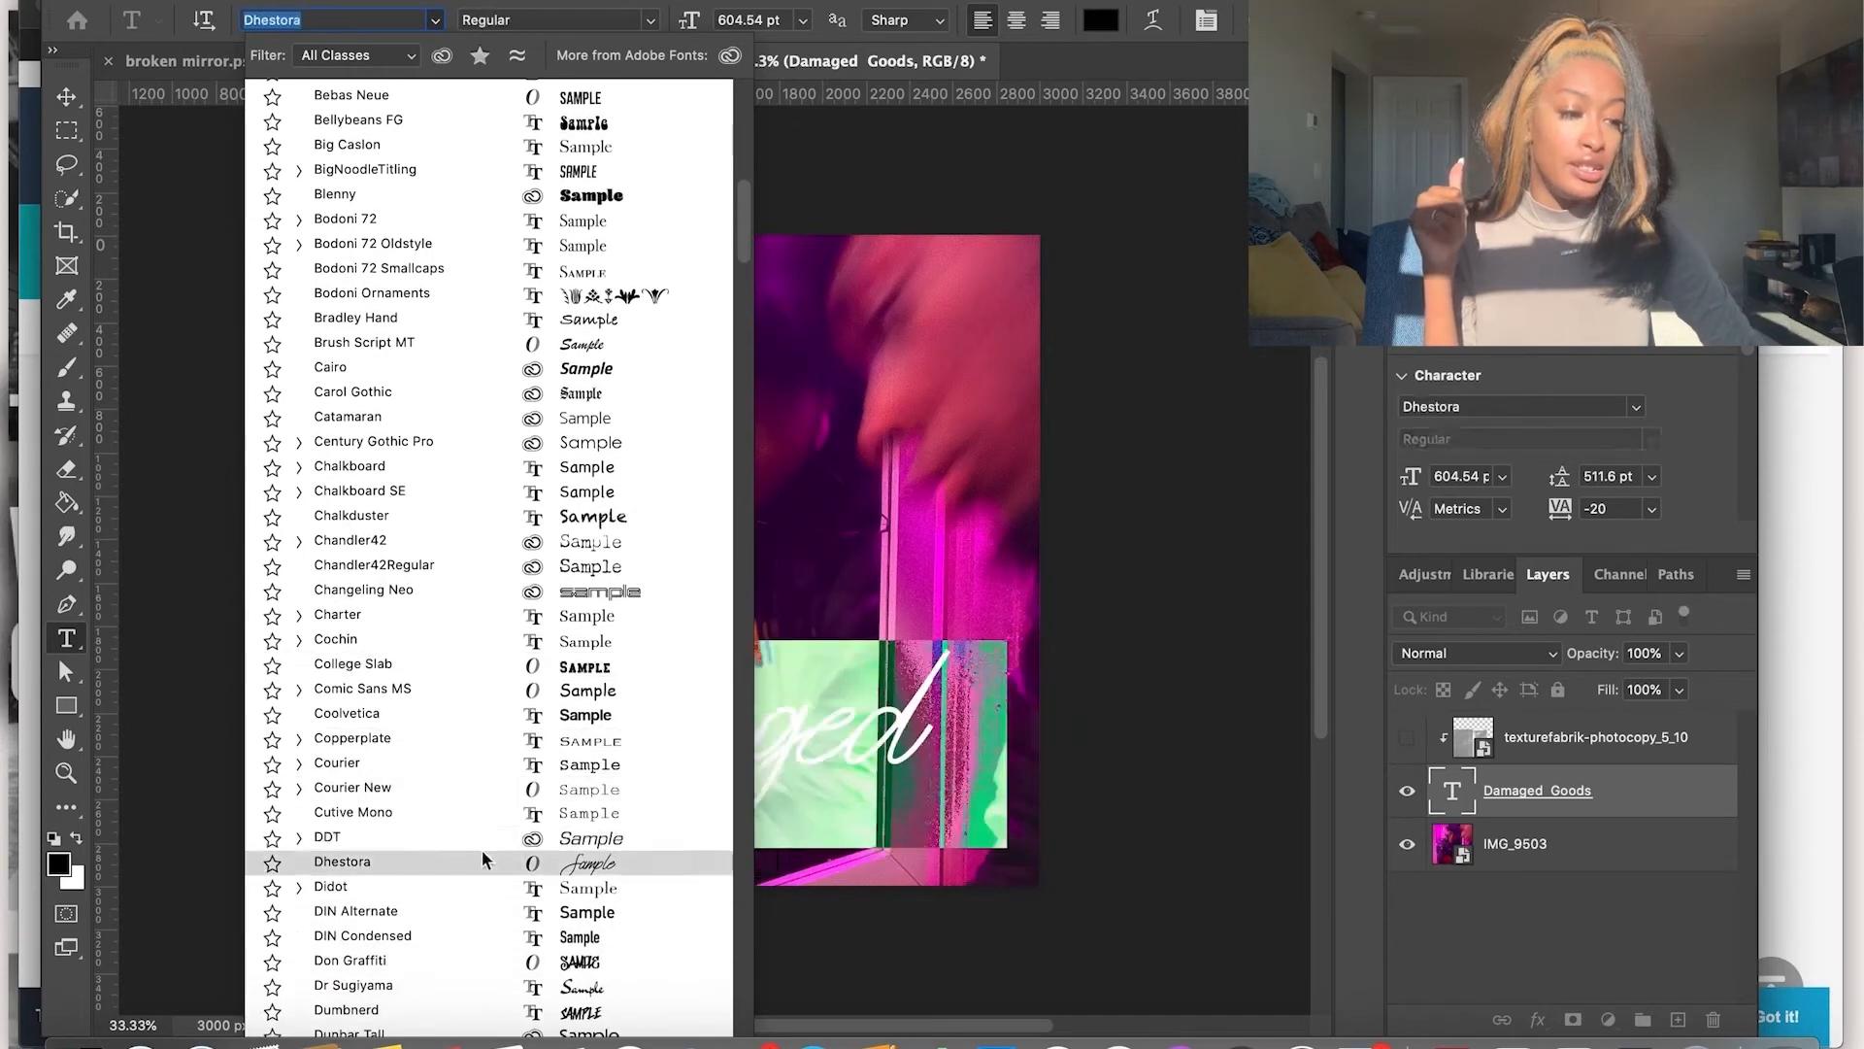
{"action": "scroll", "coordinate": [486, 859], "scroll_direction": "down", "scroll_amount": 3}
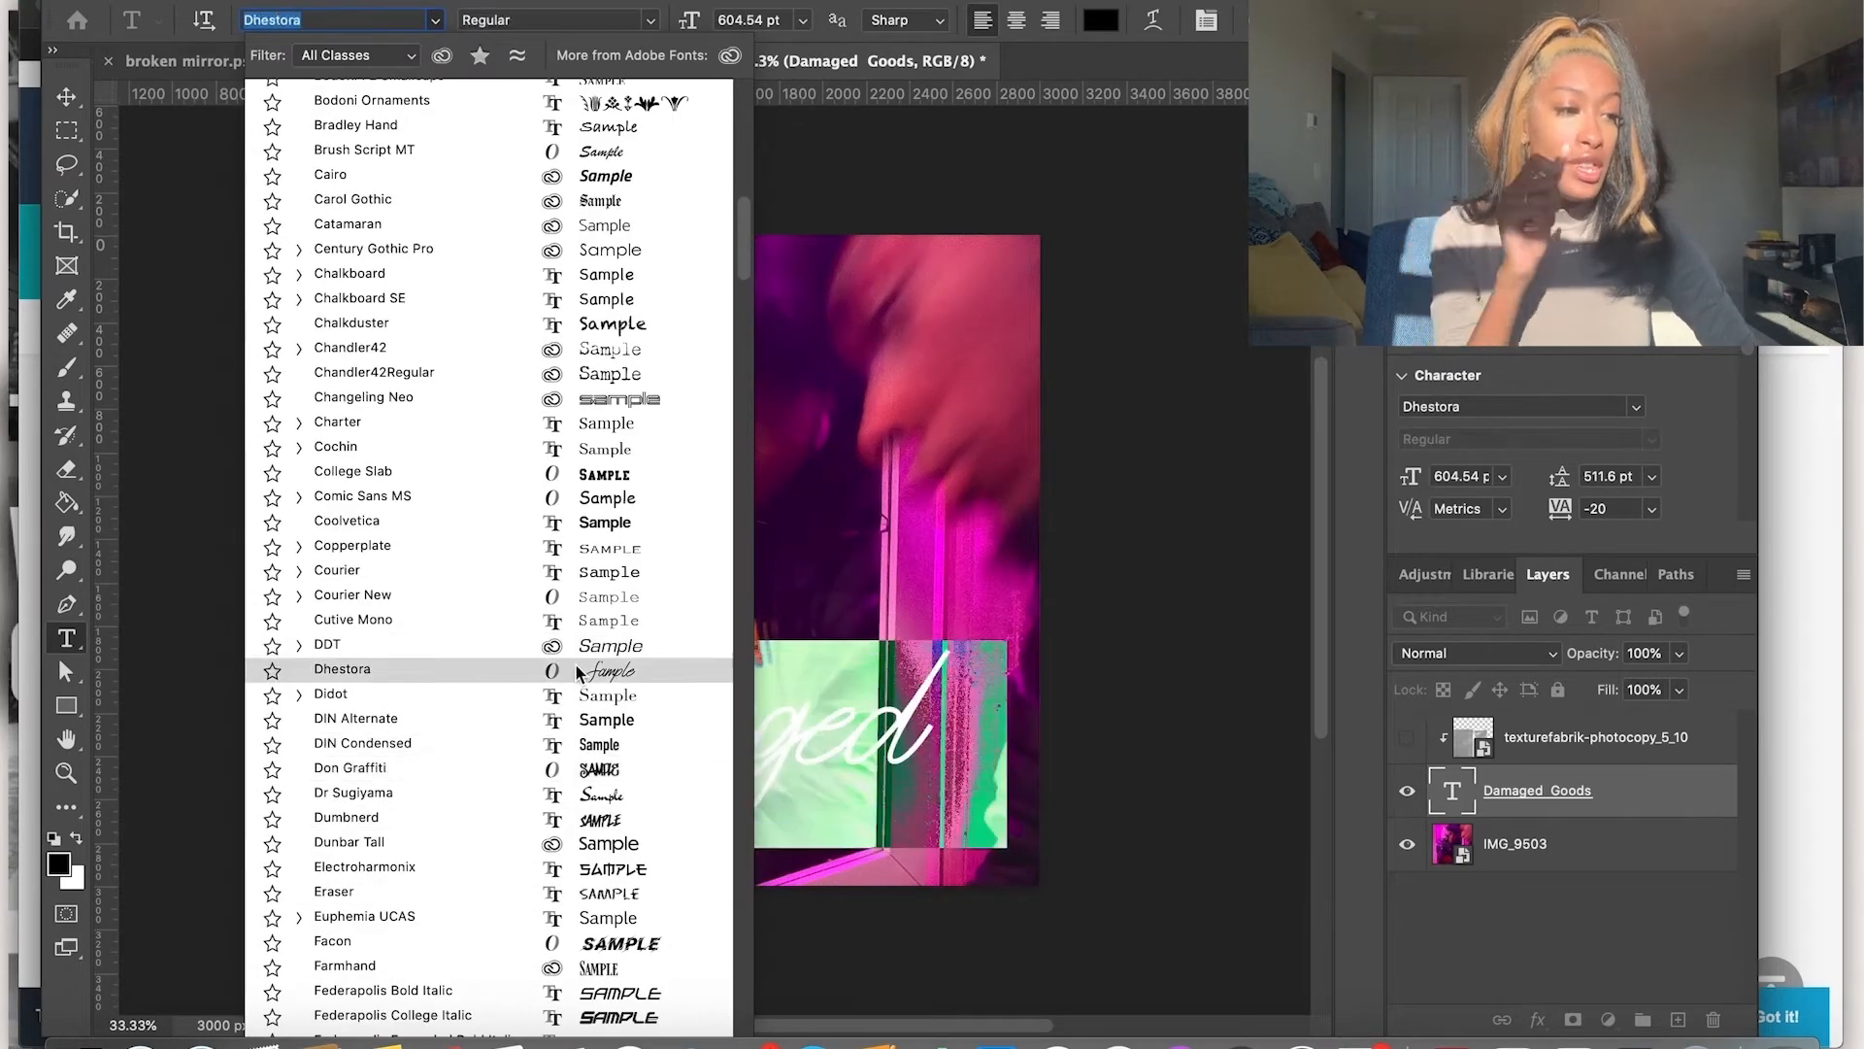
{"action": "scroll", "coordinate": [544, 874], "scroll_direction": "down", "scroll_amount": 2}
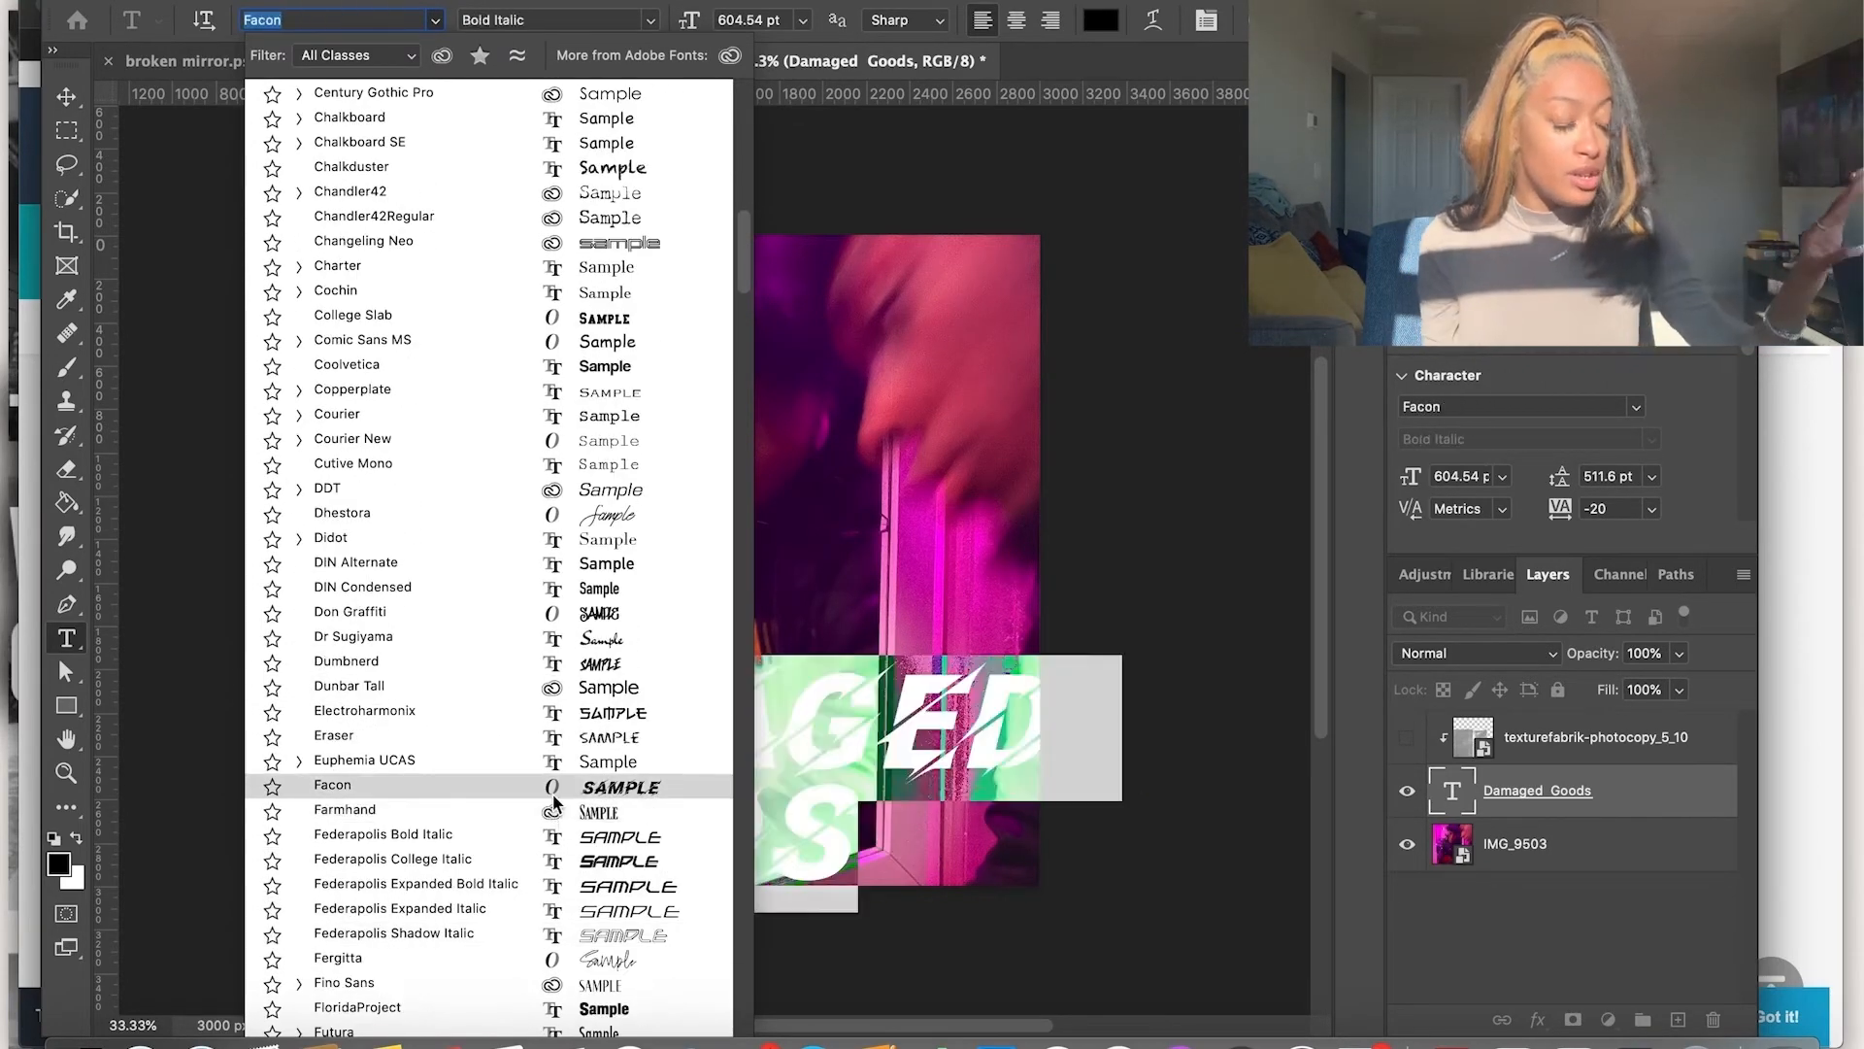
{"action": "scroll", "coordinate": [557, 802], "scroll_direction": "down", "scroll_amount": 2}
{"action": "left_click", "coordinate": [556, 879]}
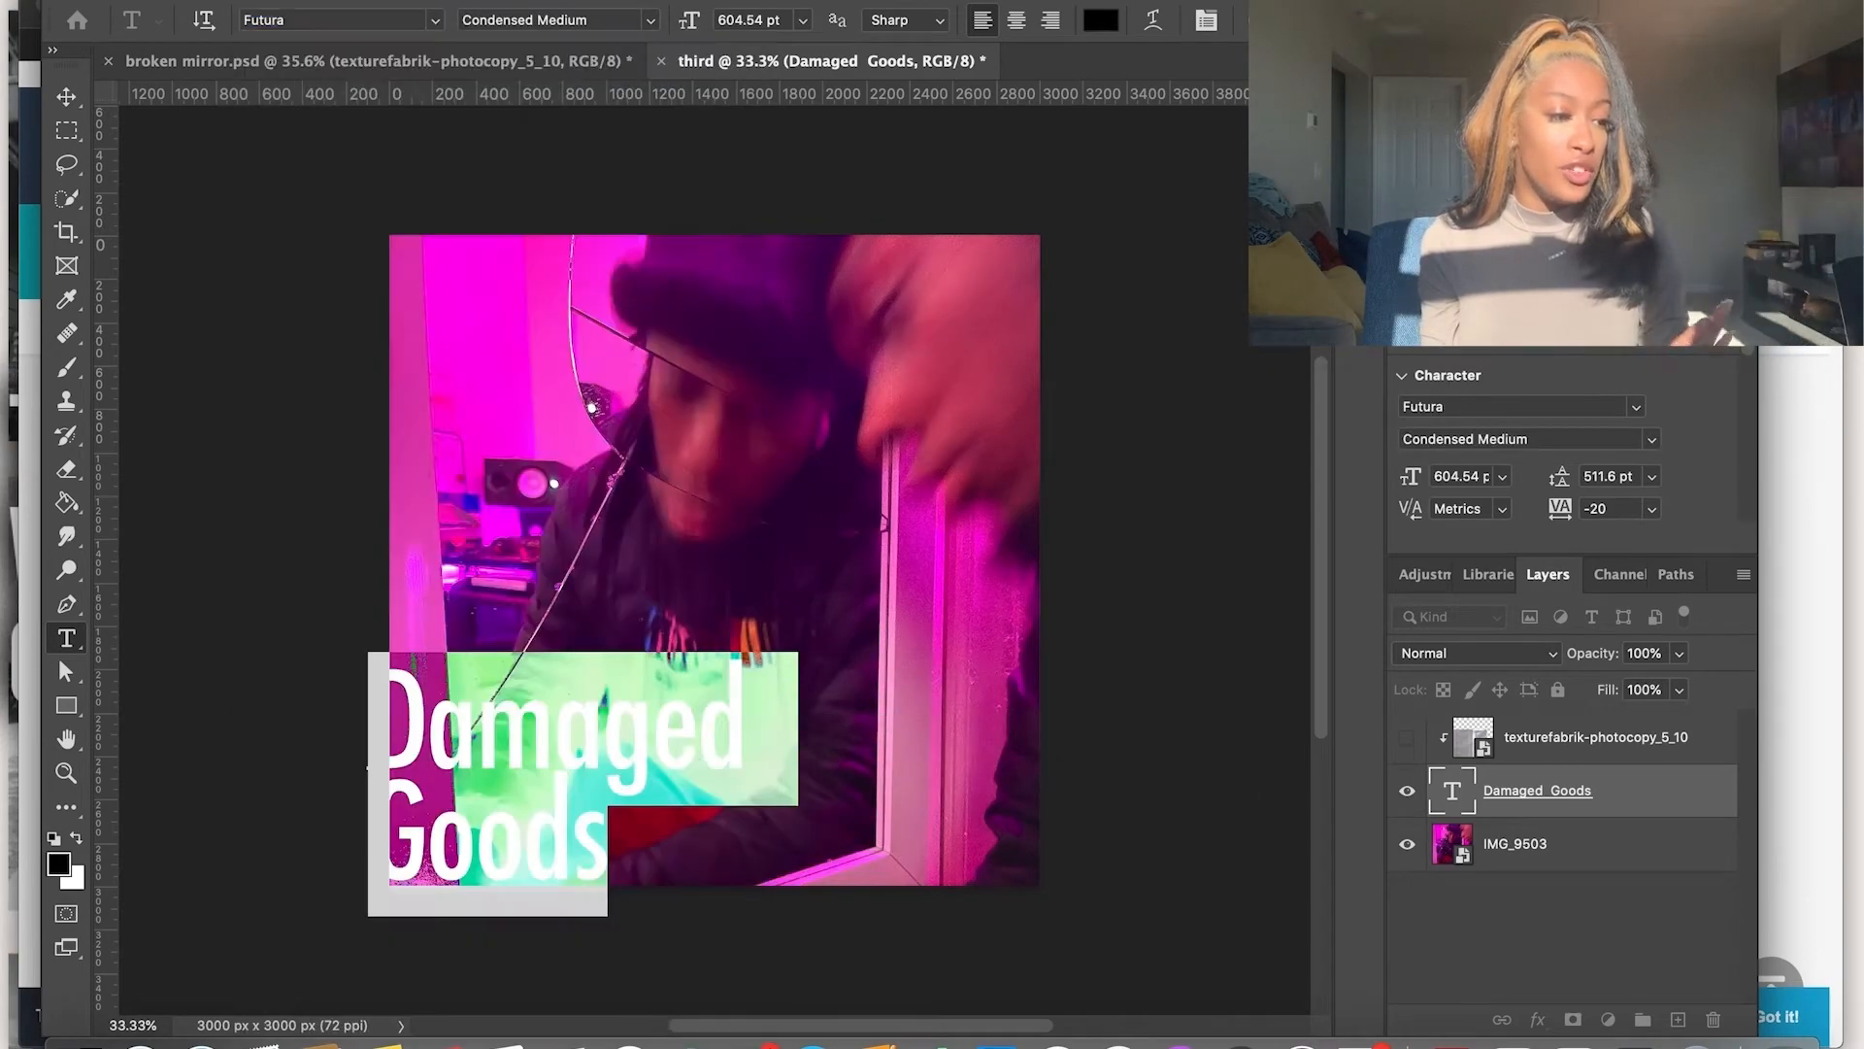
Change the title font to Old English Five
{"action": "left_click", "coordinate": [435, 20]}
{"action": "scroll", "coordinate": [432, 687], "scroll_direction": "down", "scroll_amount": 15}
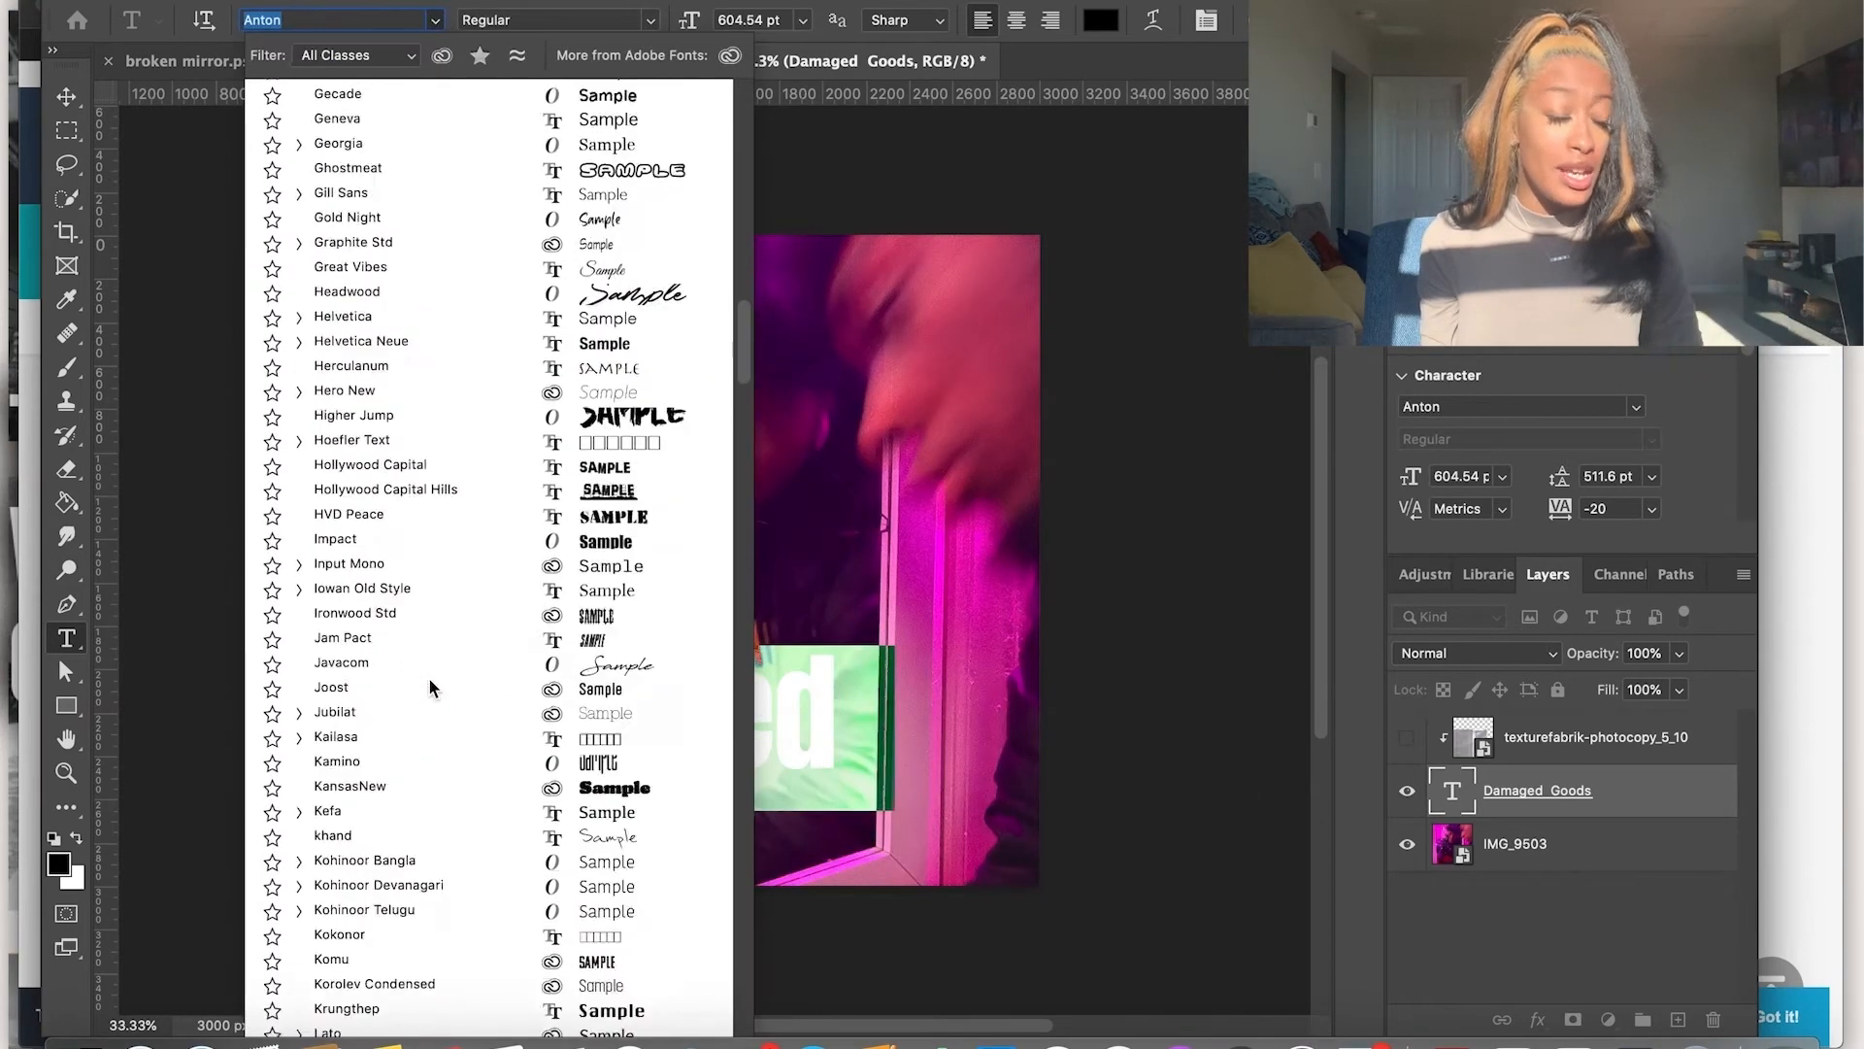
{"action": "scroll", "coordinate": [432, 688], "scroll_direction": "down", "scroll_amount": 20}
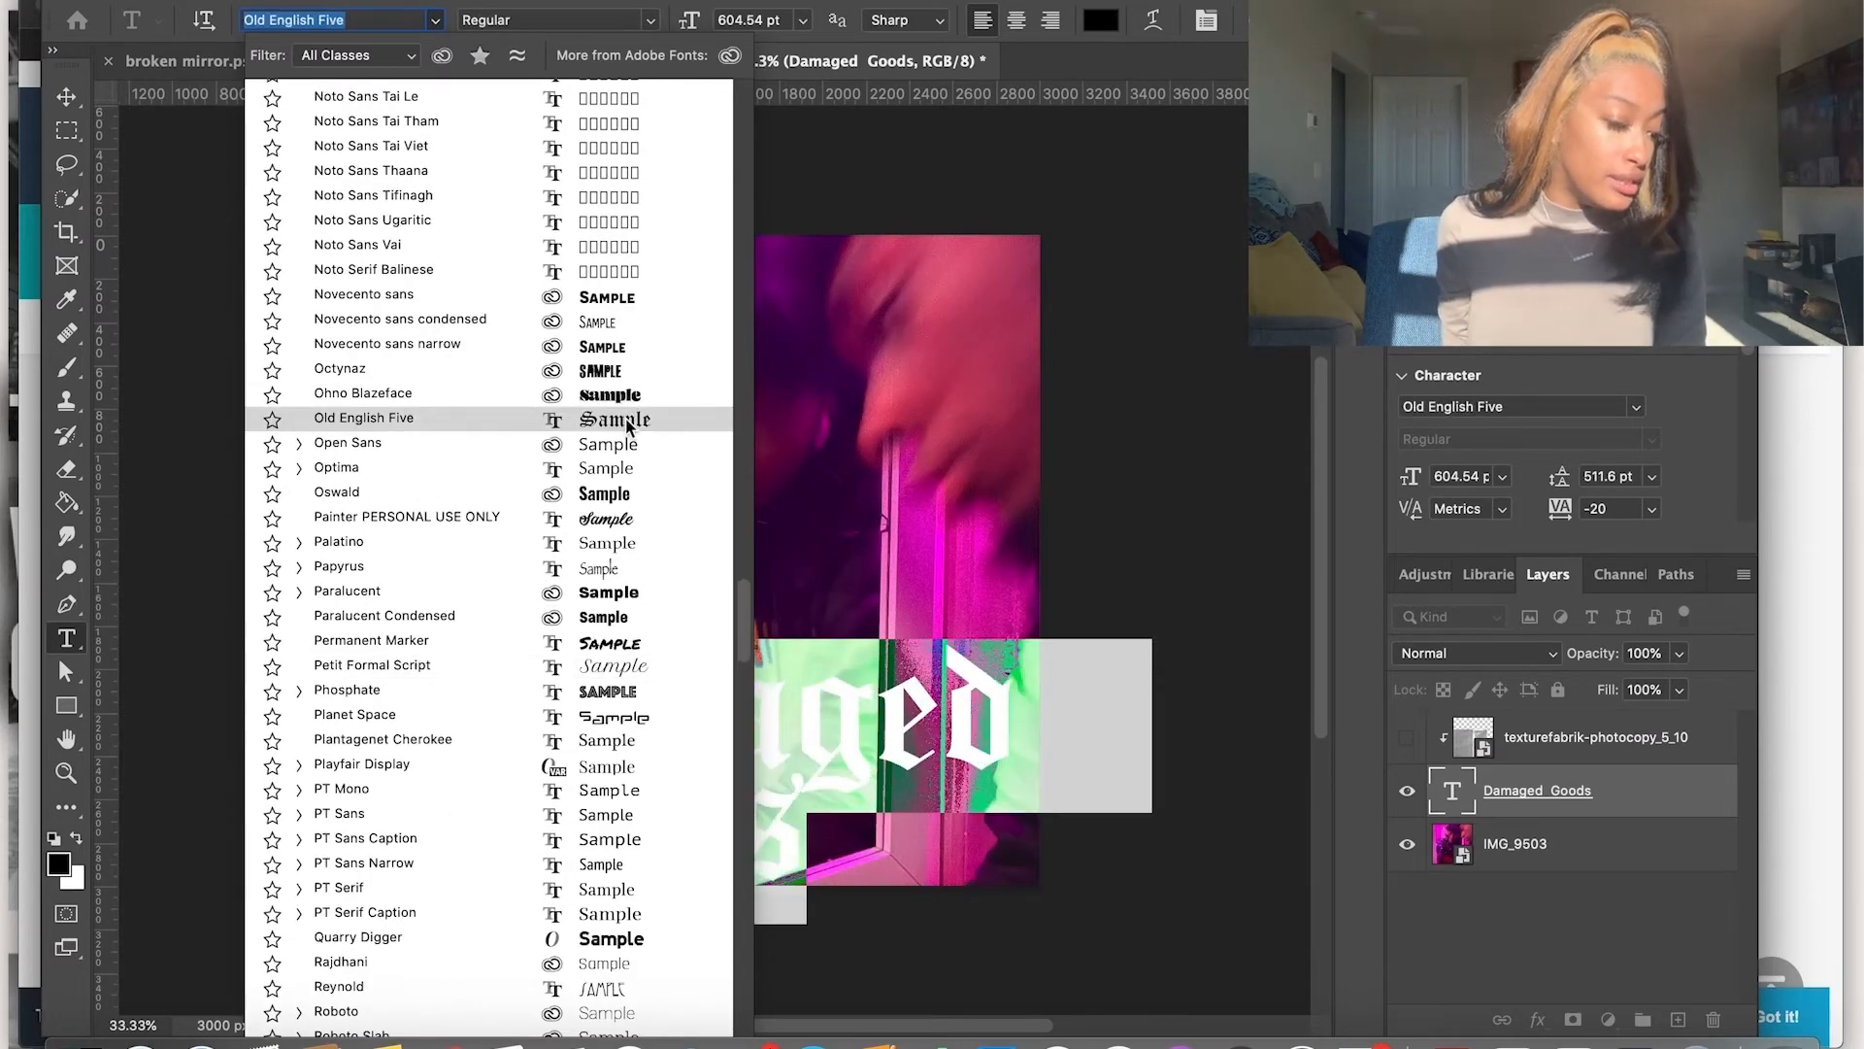
{"action": "left_click", "coordinate": [629, 424]}
{"action": "key", "text": "v"}
Compare the title with and without the clipped photocopy texture, and delete the texture layer
{"action": "left_click", "coordinate": [1408, 738]}
{"action": "left_click", "coordinate": [1408, 737]}
{"action": "left_click", "coordinate": [1607, 736]}
{"action": "key", "text": "Delete"}
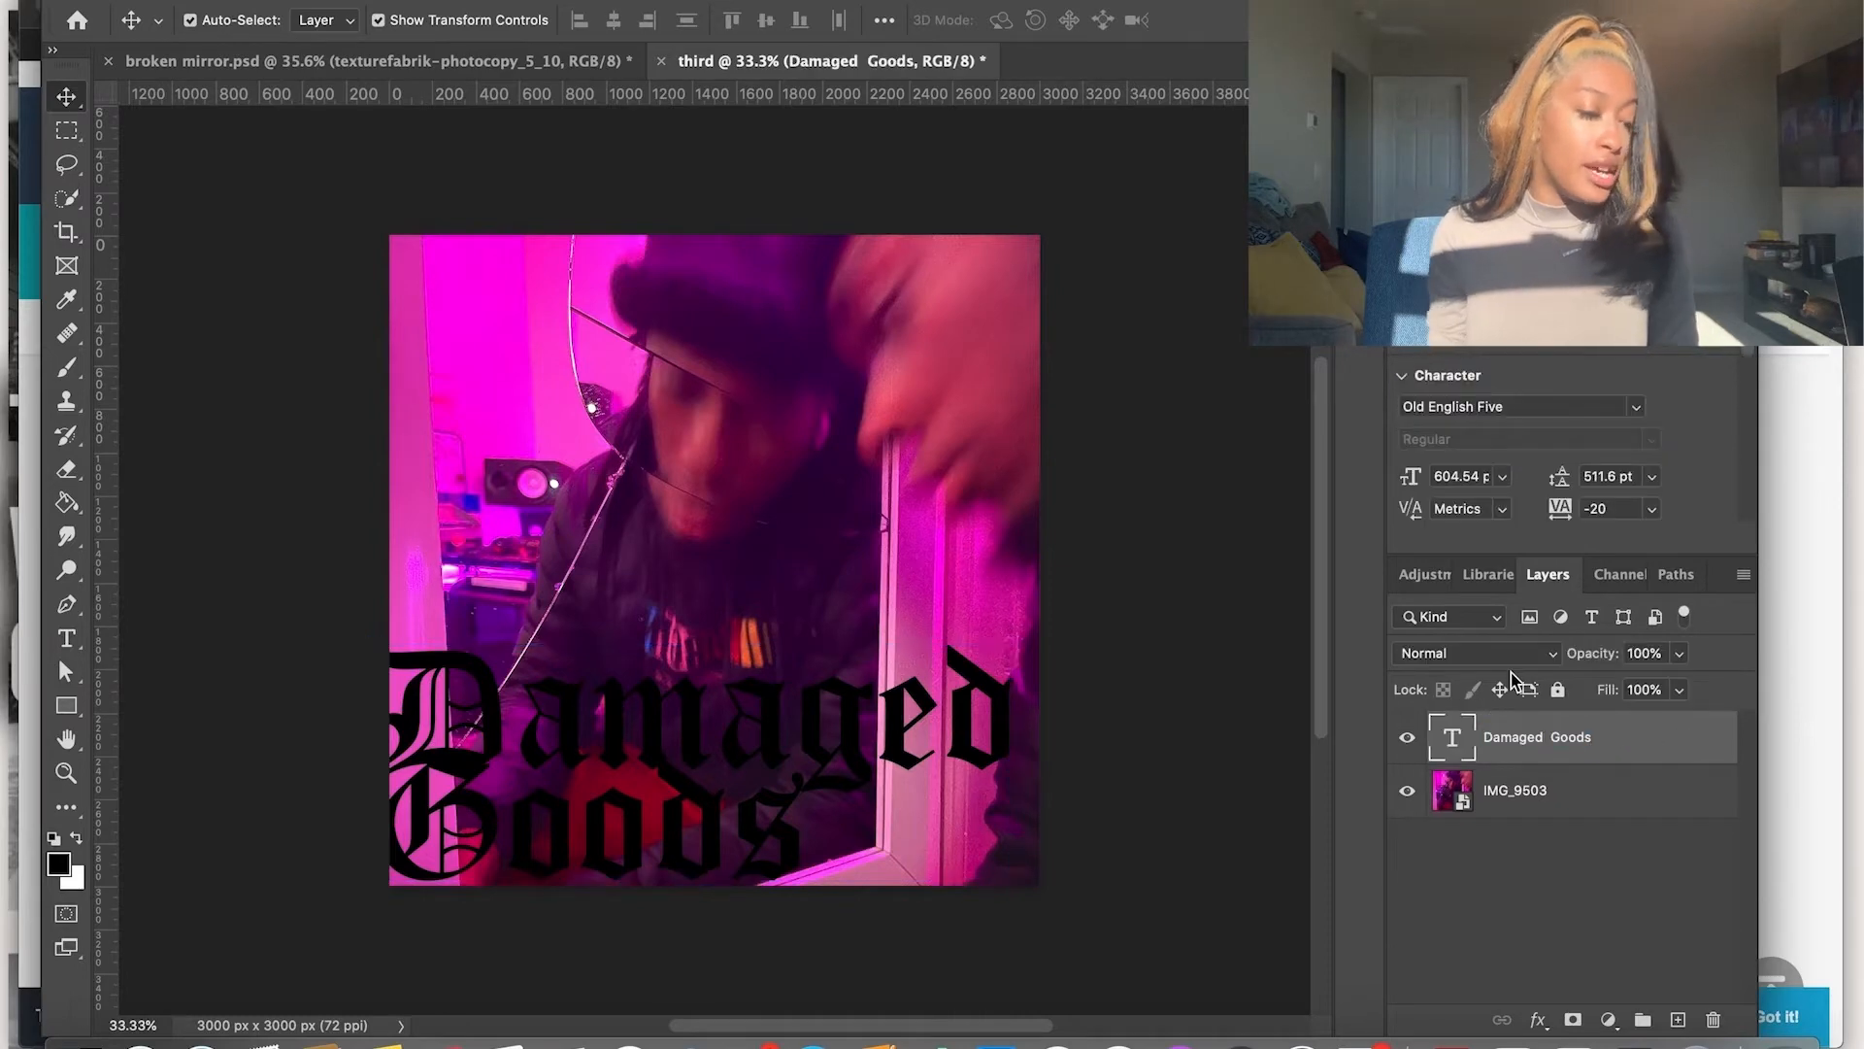
Apply the saved pink layer style with bevel, satin and colour overlay to the title
{"action": "double_click", "coordinate": [1641, 738]}
{"action": "left_click", "coordinate": [1006, 86]}
{"action": "left_click", "coordinate": [1342, 328]}
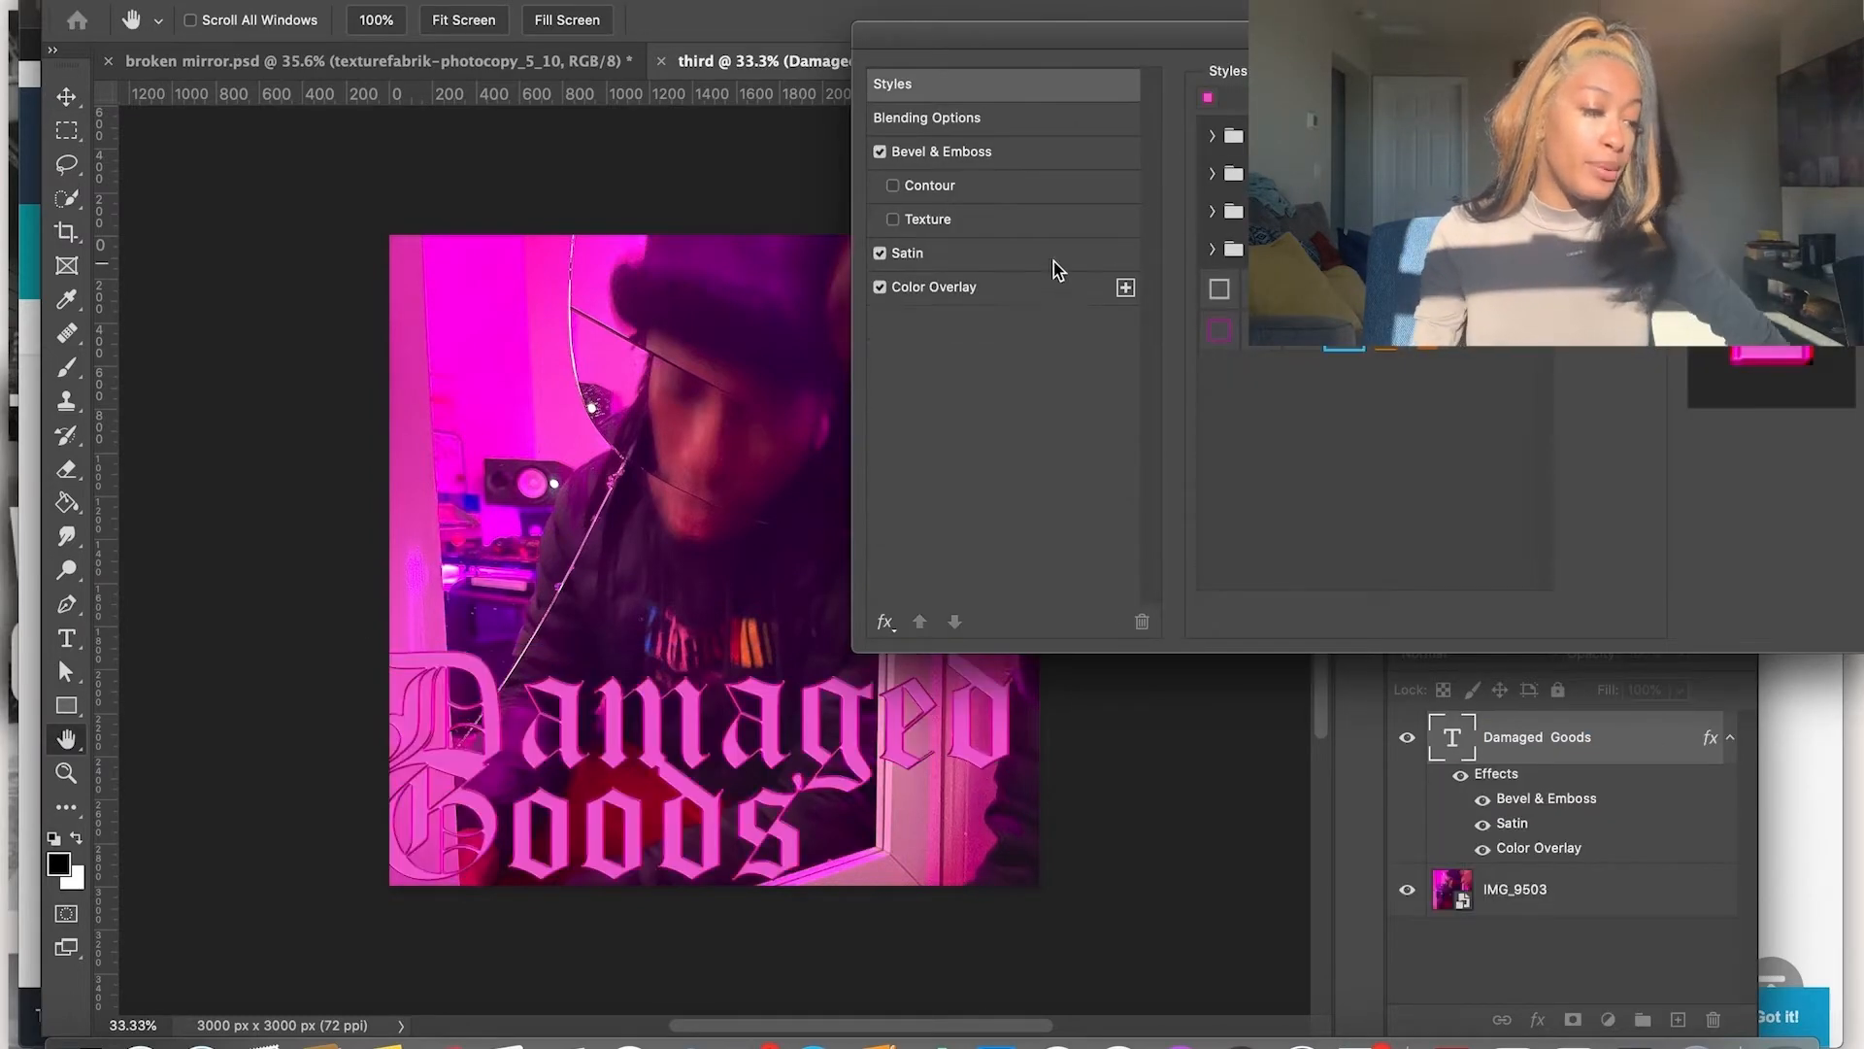
Change the title's Color Overlay from the style to a neutral grey
{"action": "left_click", "coordinate": [992, 282]}
{"action": "left_click", "coordinate": [1456, 131]}
{"action": "left_click_drag", "start_coordinate": [1138, 582], "coordinate": [1133, 613]}
{"action": "left_click", "coordinate": [1667, 407]}
Set the title's Bevel & Emboss shadow to fff8f8 at 100% opacity and its highlight to black at 51%
{"action": "left_click", "coordinate": [1011, 150]}
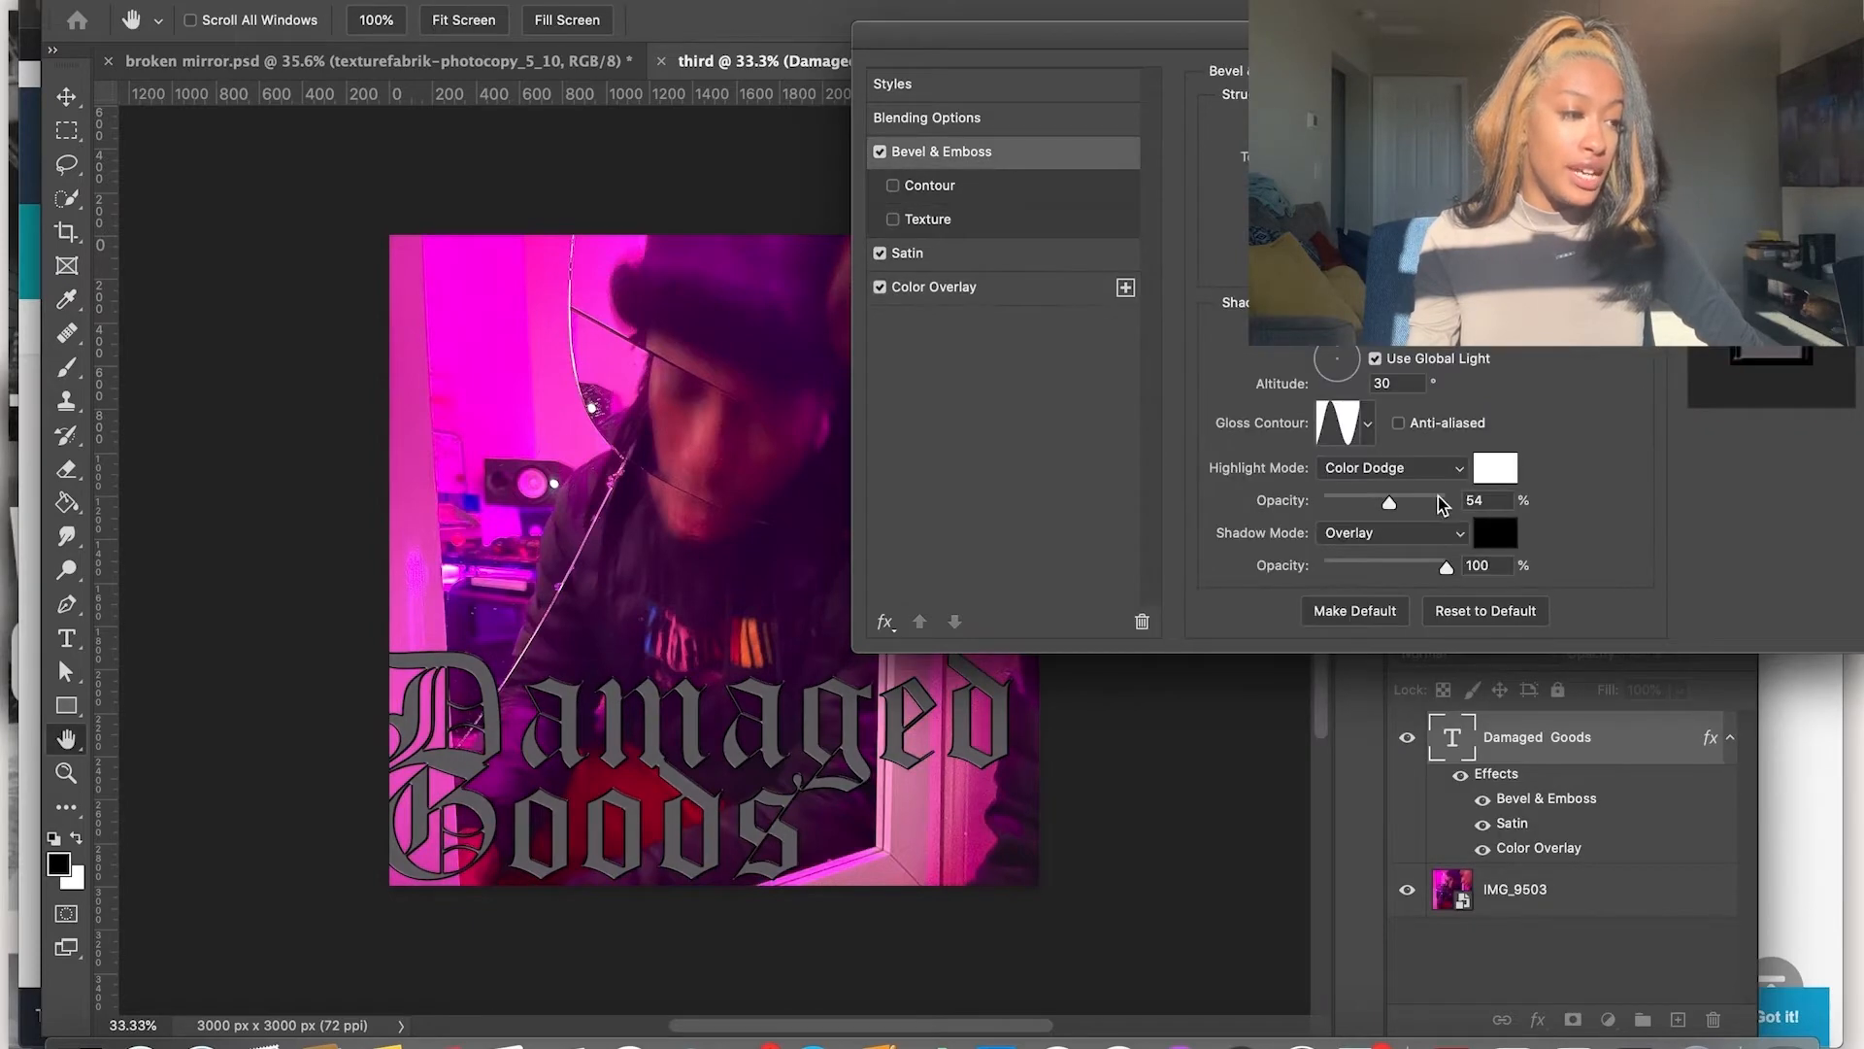
{"action": "left_click_drag", "start_coordinate": [1389, 575], "coordinate": [1455, 575]}
{"action": "left_click", "coordinate": [1490, 533]}
{"action": "left_click_drag", "start_coordinate": [1161, 447], "coordinate": [1138, 388]}
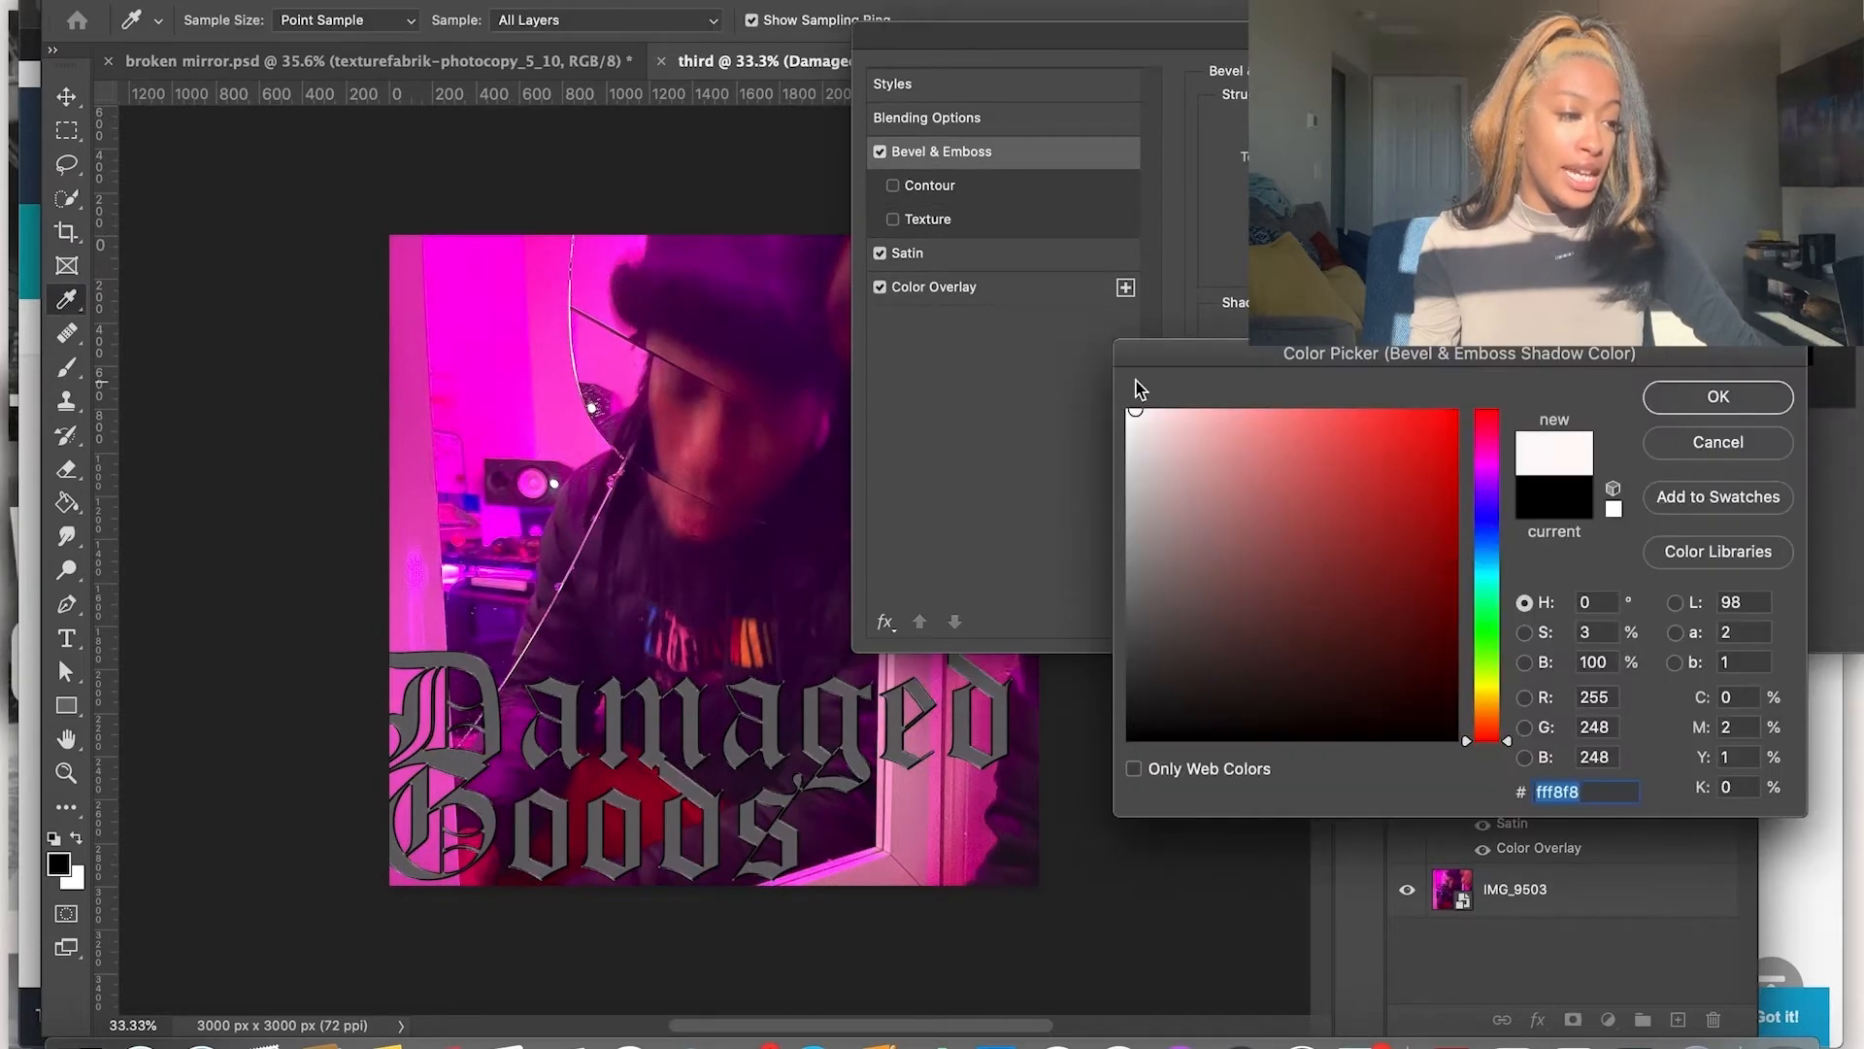
{"action": "left_click", "coordinate": [1695, 397]}
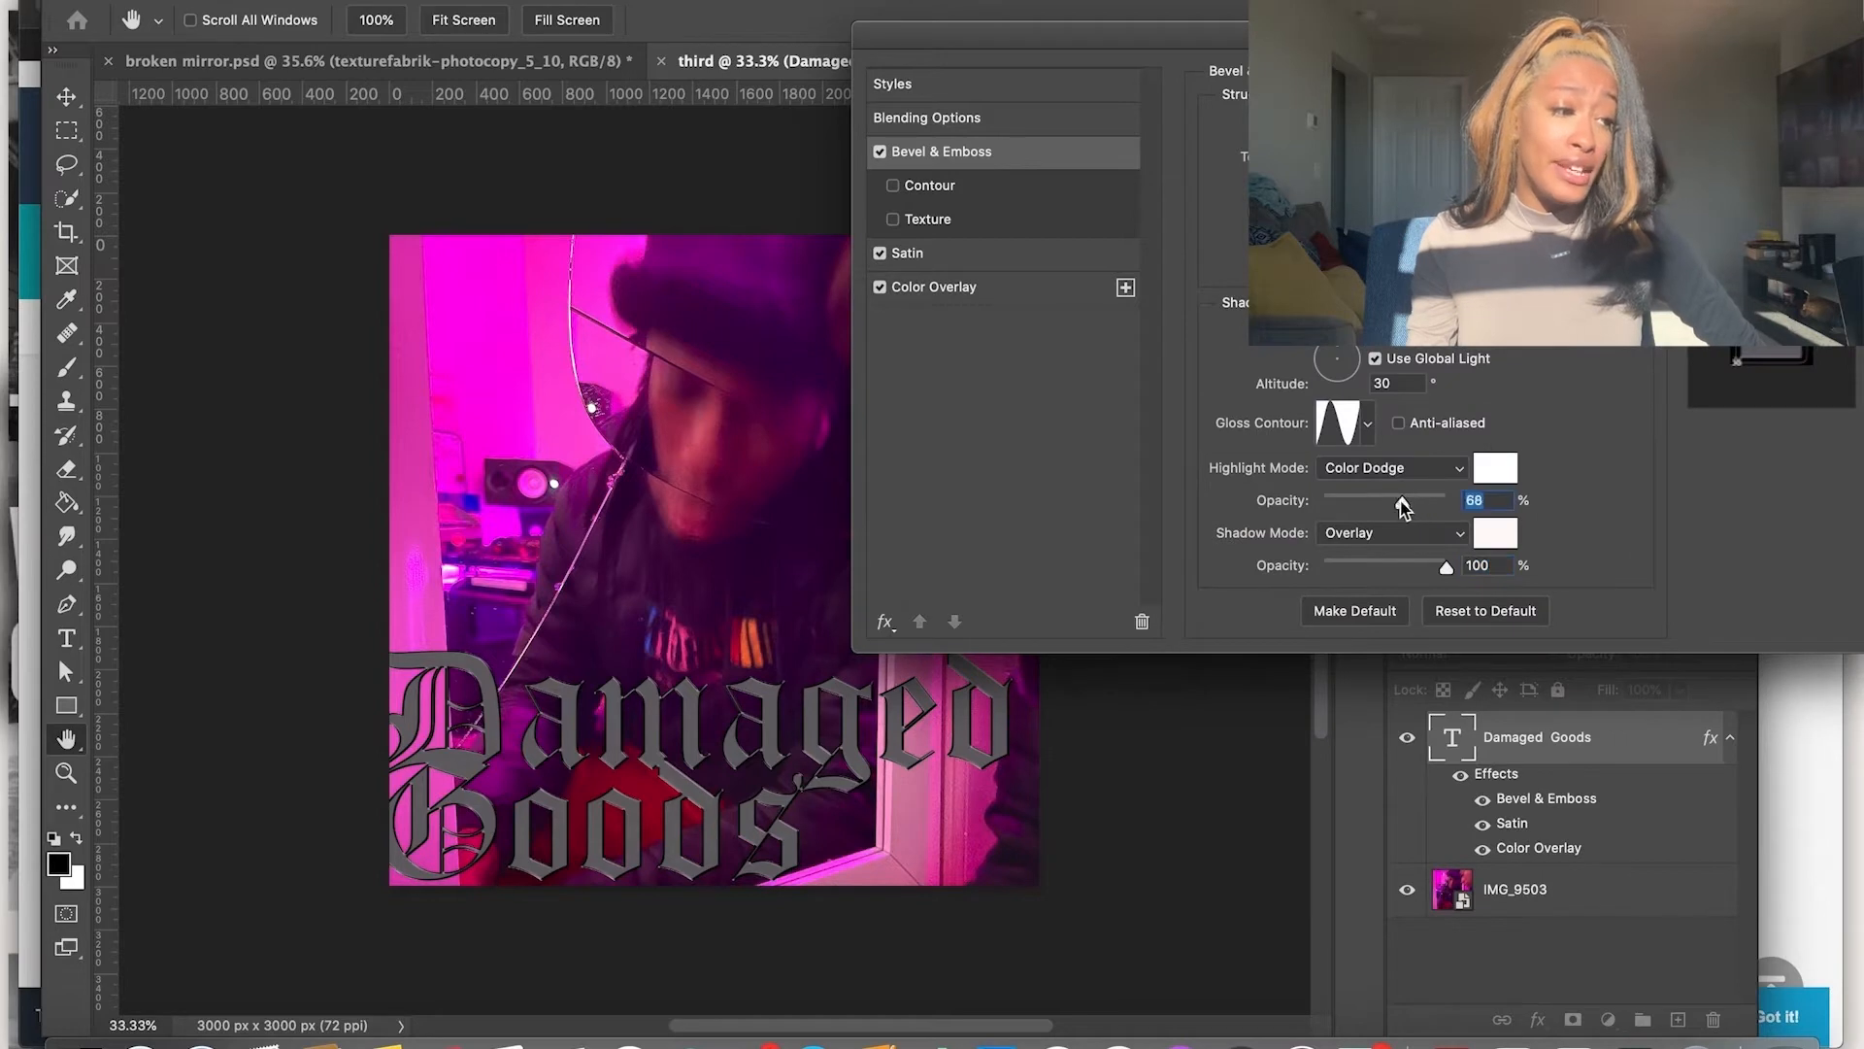
{"action": "left_click", "coordinate": [1496, 467]}
{"action": "left_click_drag", "start_coordinate": [1302, 508], "coordinate": [1129, 738]}
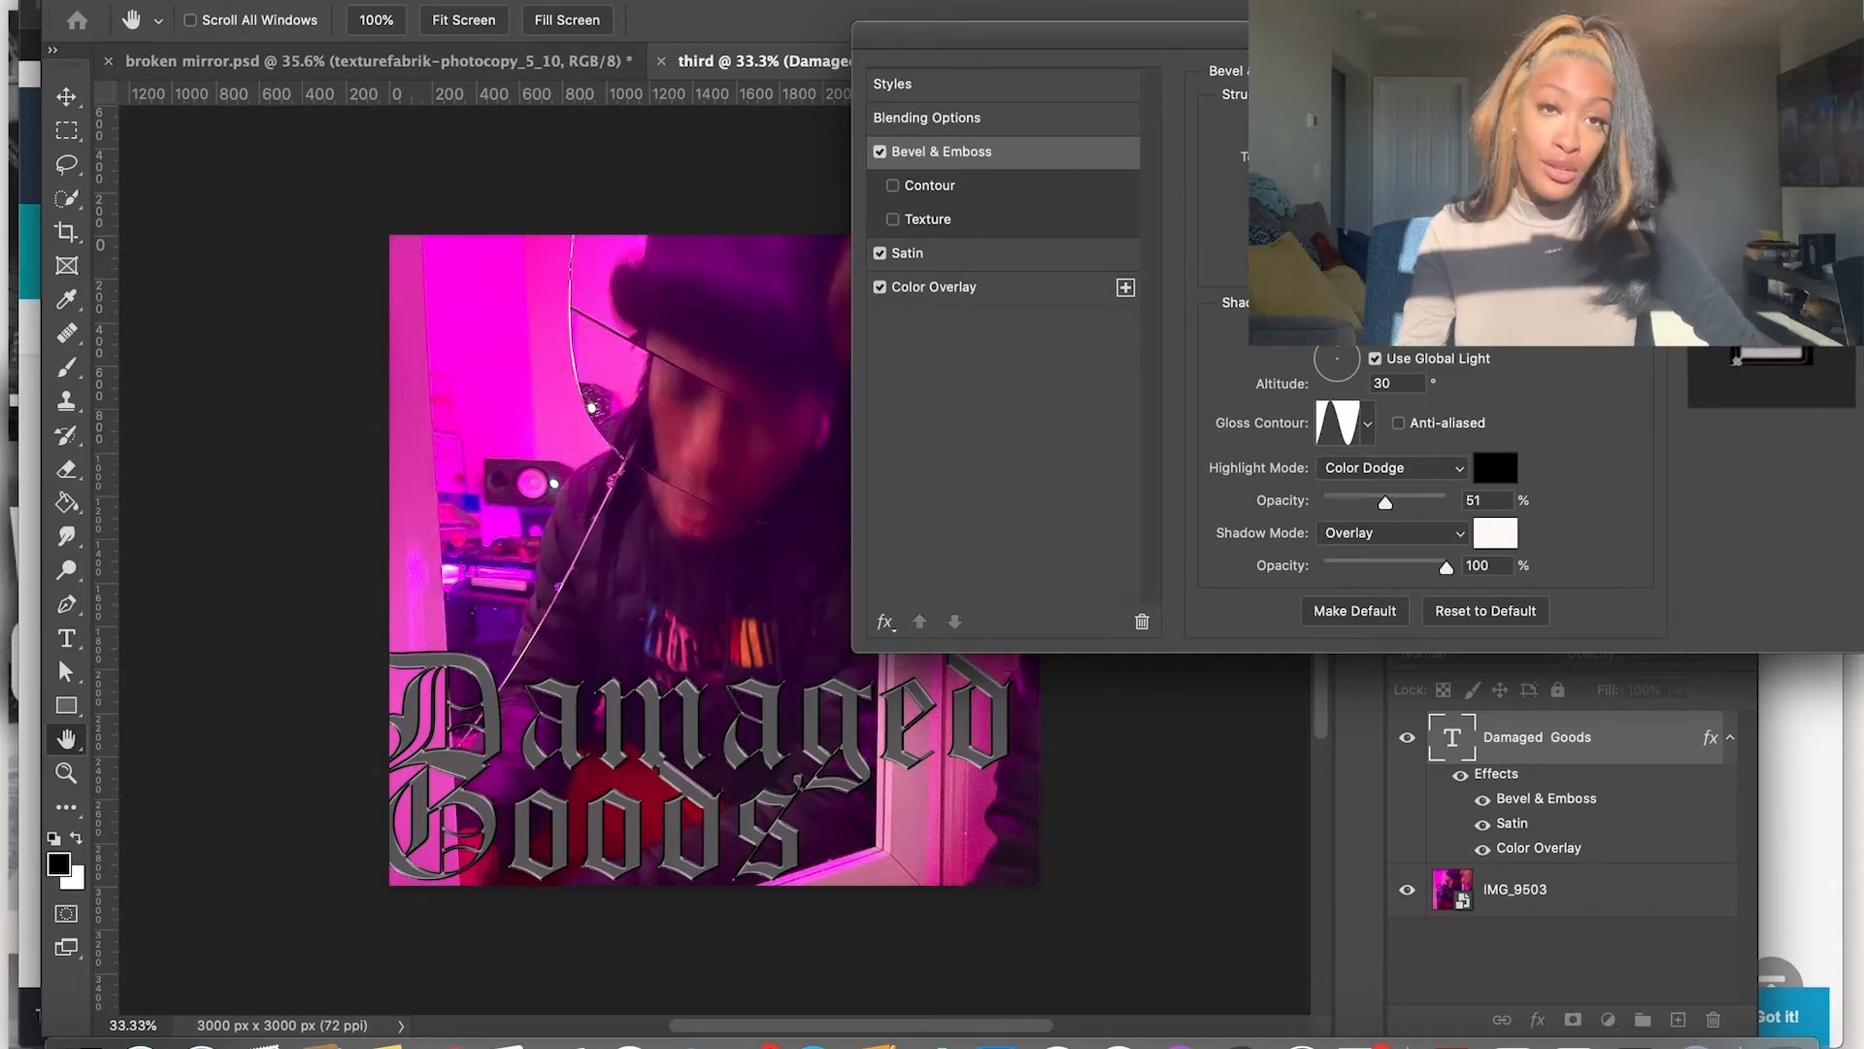
Show all available effects in the title's layer style and enable a Drop Shadow
{"action": "left_click", "coordinate": [1056, 86]}
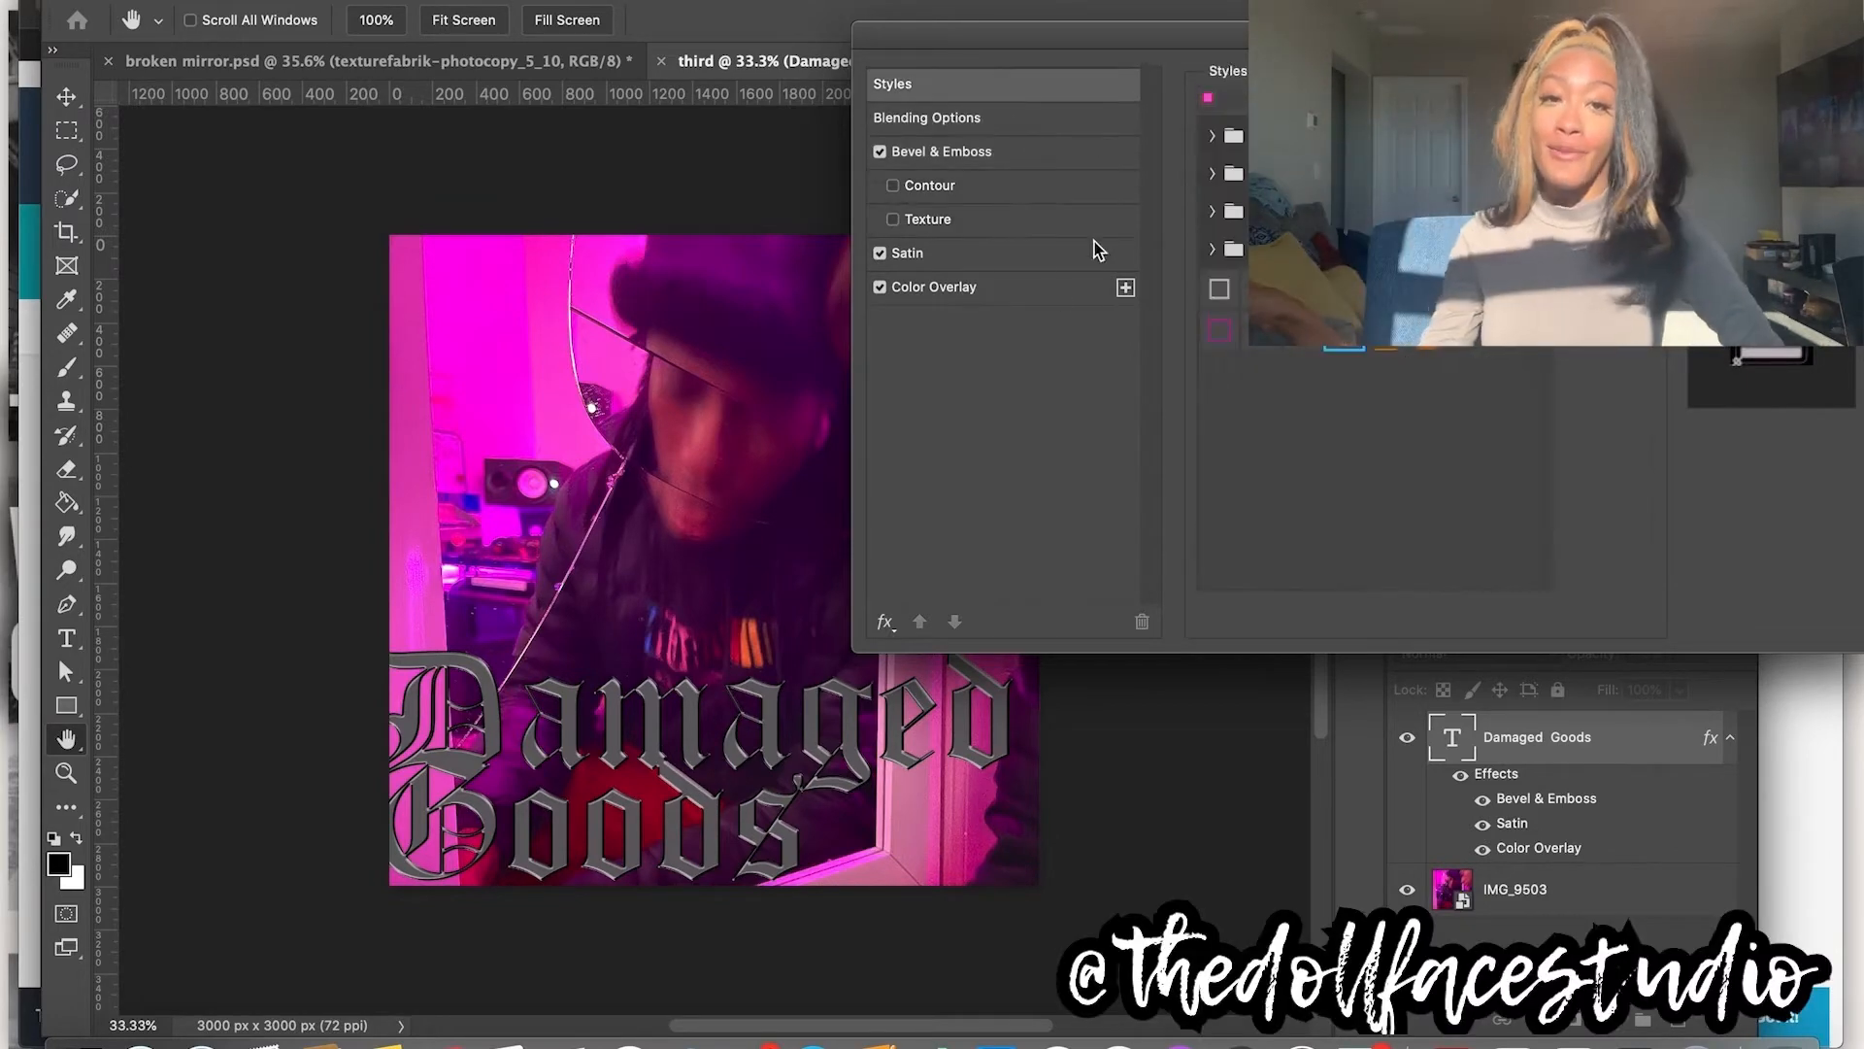
{"action": "left_click", "coordinate": [886, 622]}
{"action": "left_click", "coordinate": [961, 645]}
{"action": "left_click", "coordinate": [928, 515]}
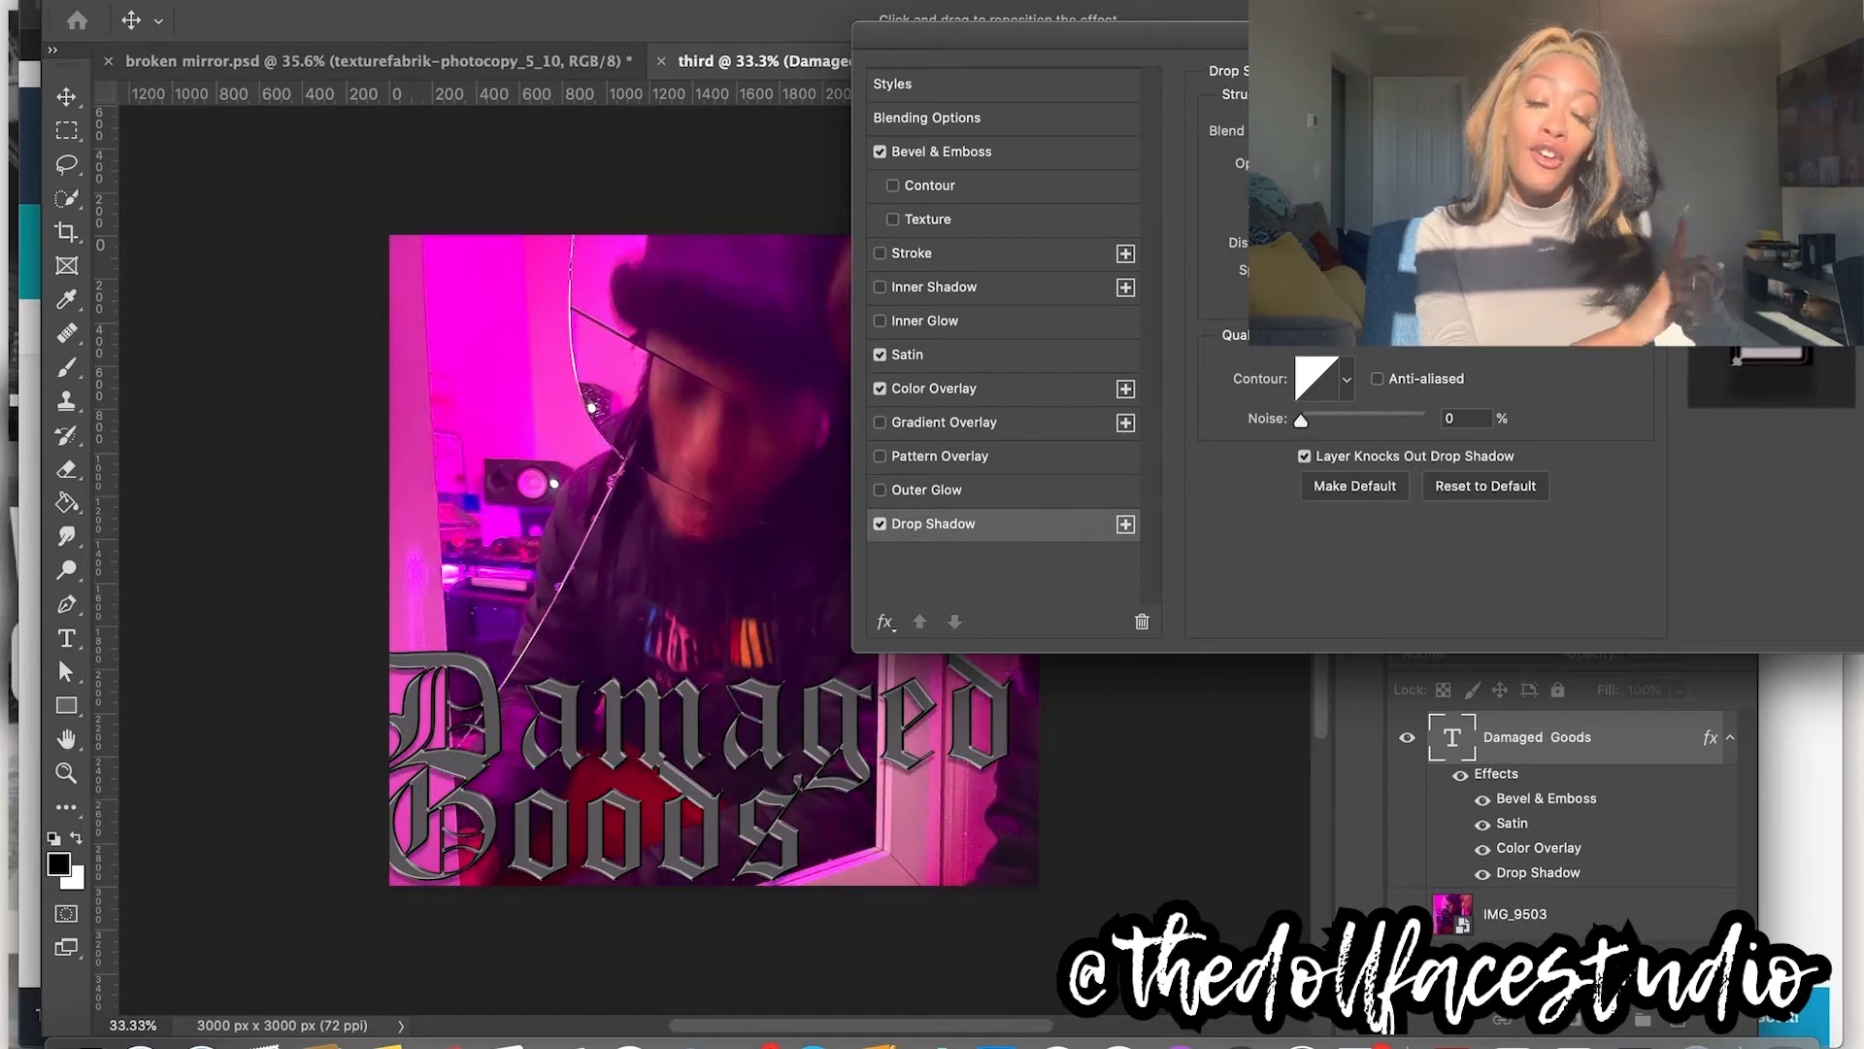
Set the title's Color Overlay to dark grey 252525
{"action": "left_click", "coordinate": [979, 391]}
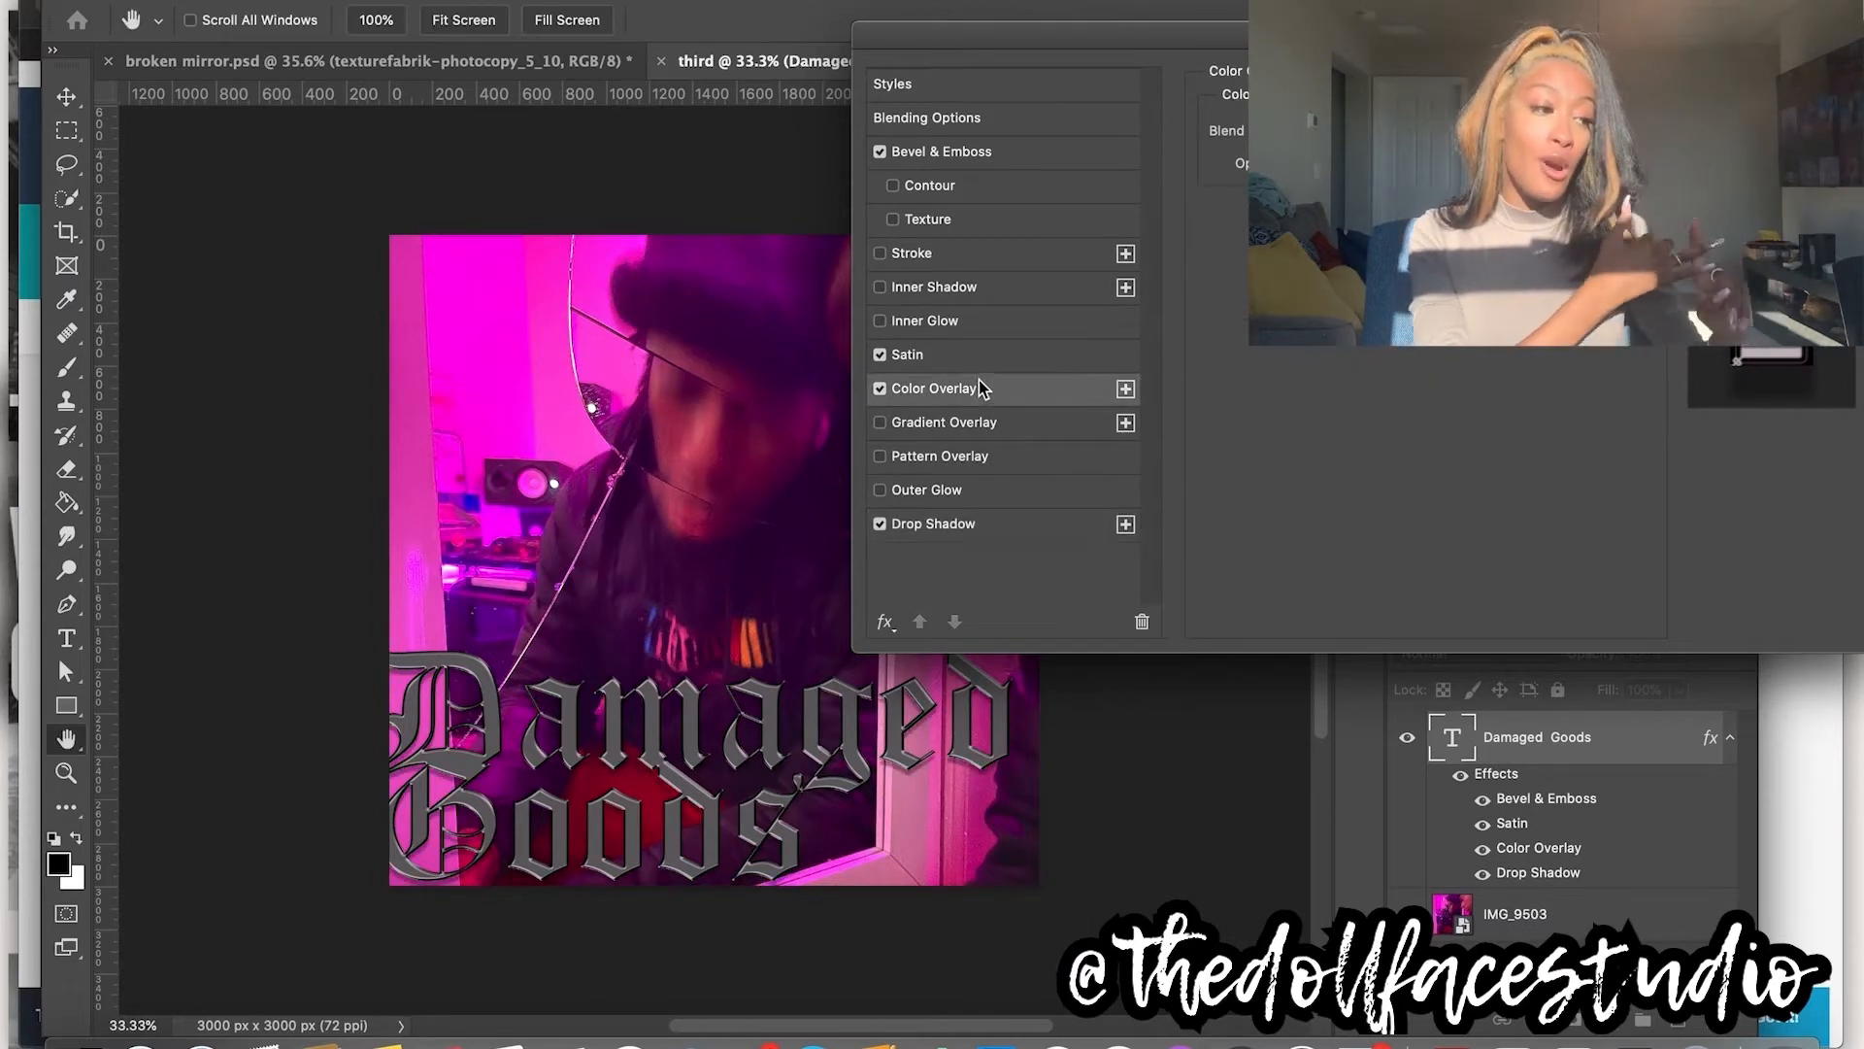
{"action": "left_click", "coordinate": [1736, 359]}
{"action": "left_click", "coordinate": [1128, 714]}
{"action": "left_click", "coordinate": [1132, 691]}
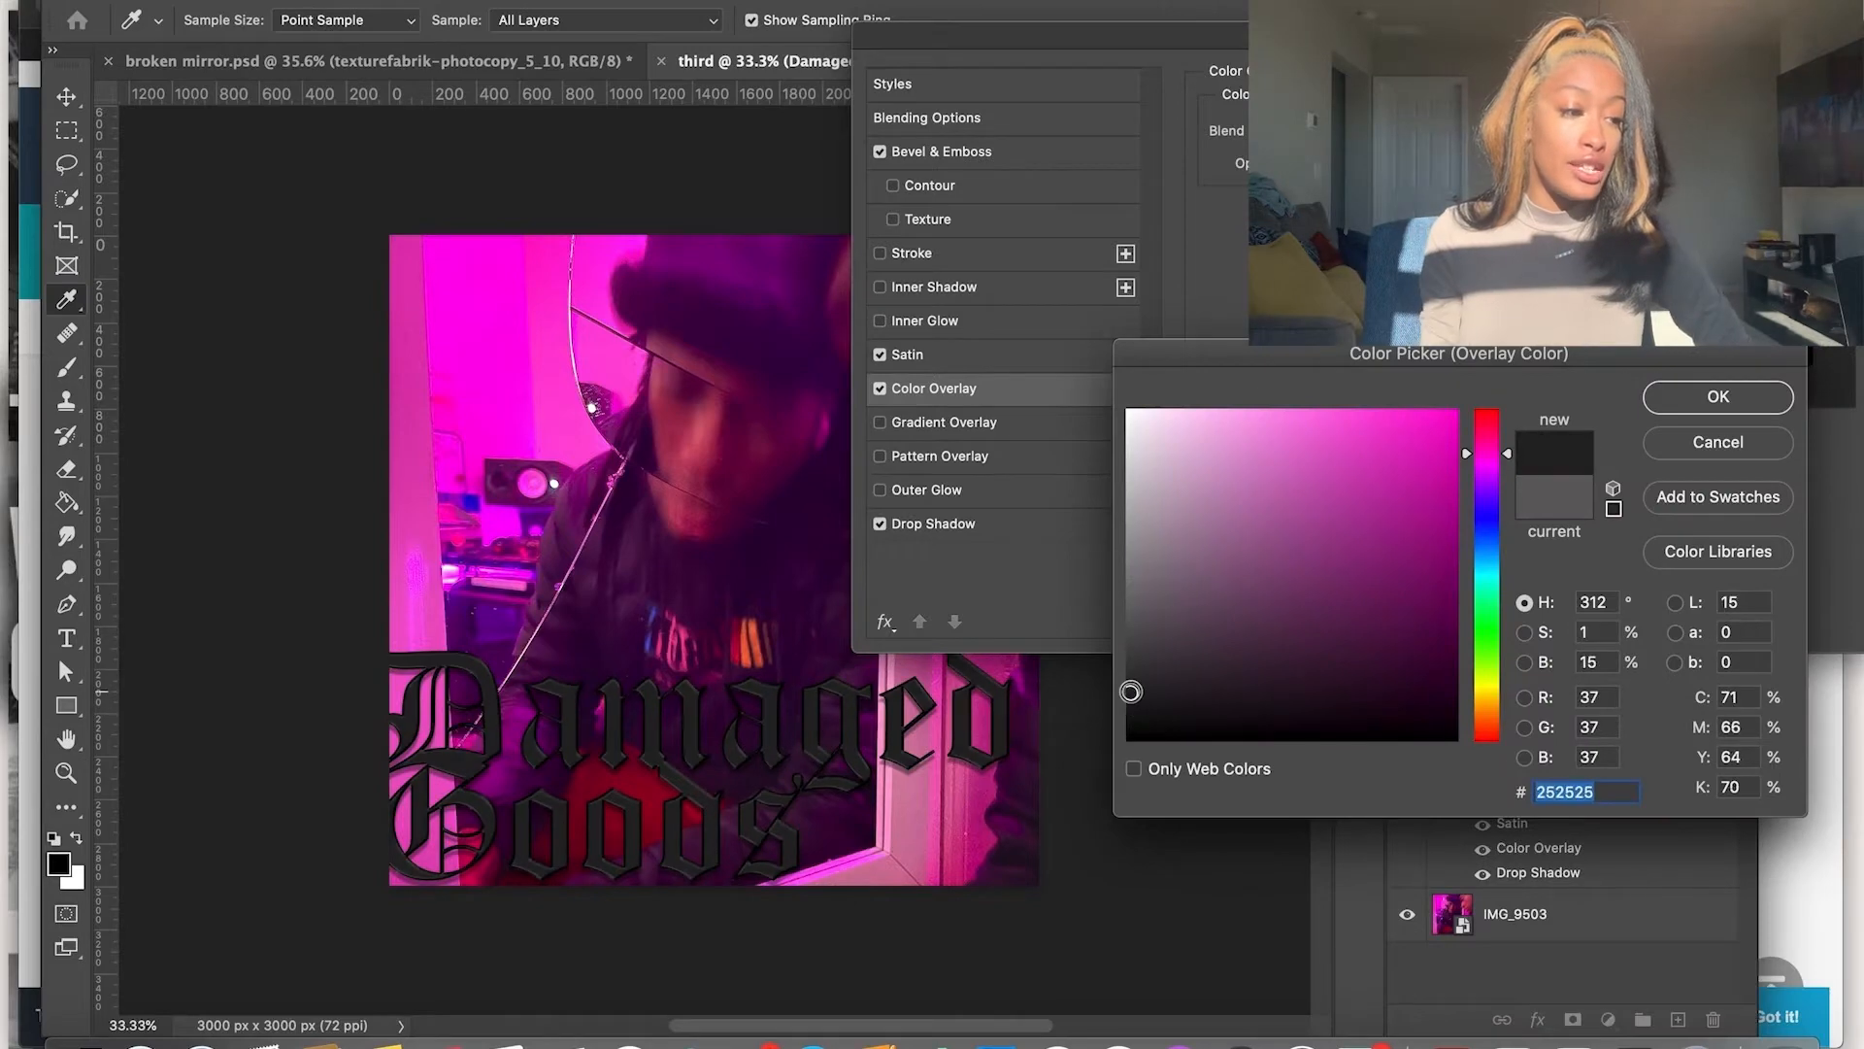
{"action": "left_click", "coordinate": [1664, 394]}
Try Normal, Dissolve at 68% and Lighten at 74% opacity as the title's Bevel & Emboss shadow mode
{"action": "left_click", "coordinate": [971, 153]}
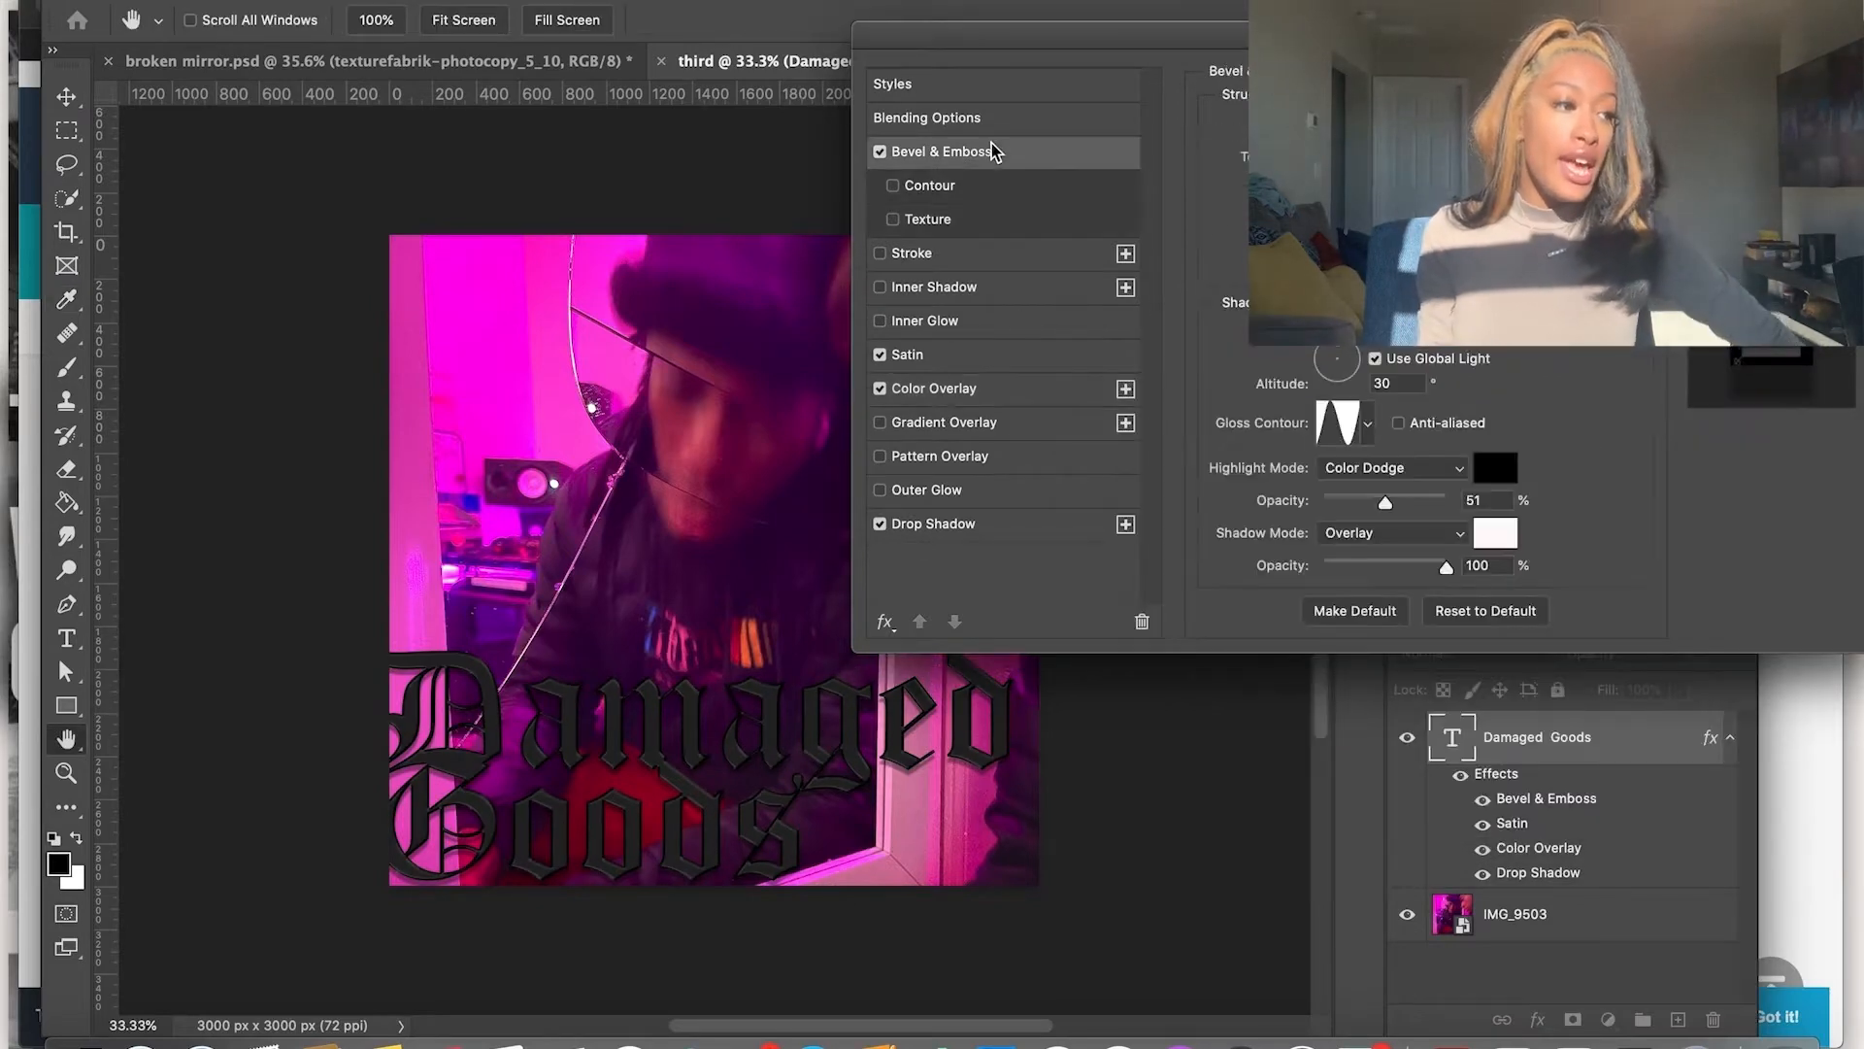
{"action": "left_click", "coordinate": [1434, 535]}
{"action": "left_click", "coordinate": [1399, 252]}
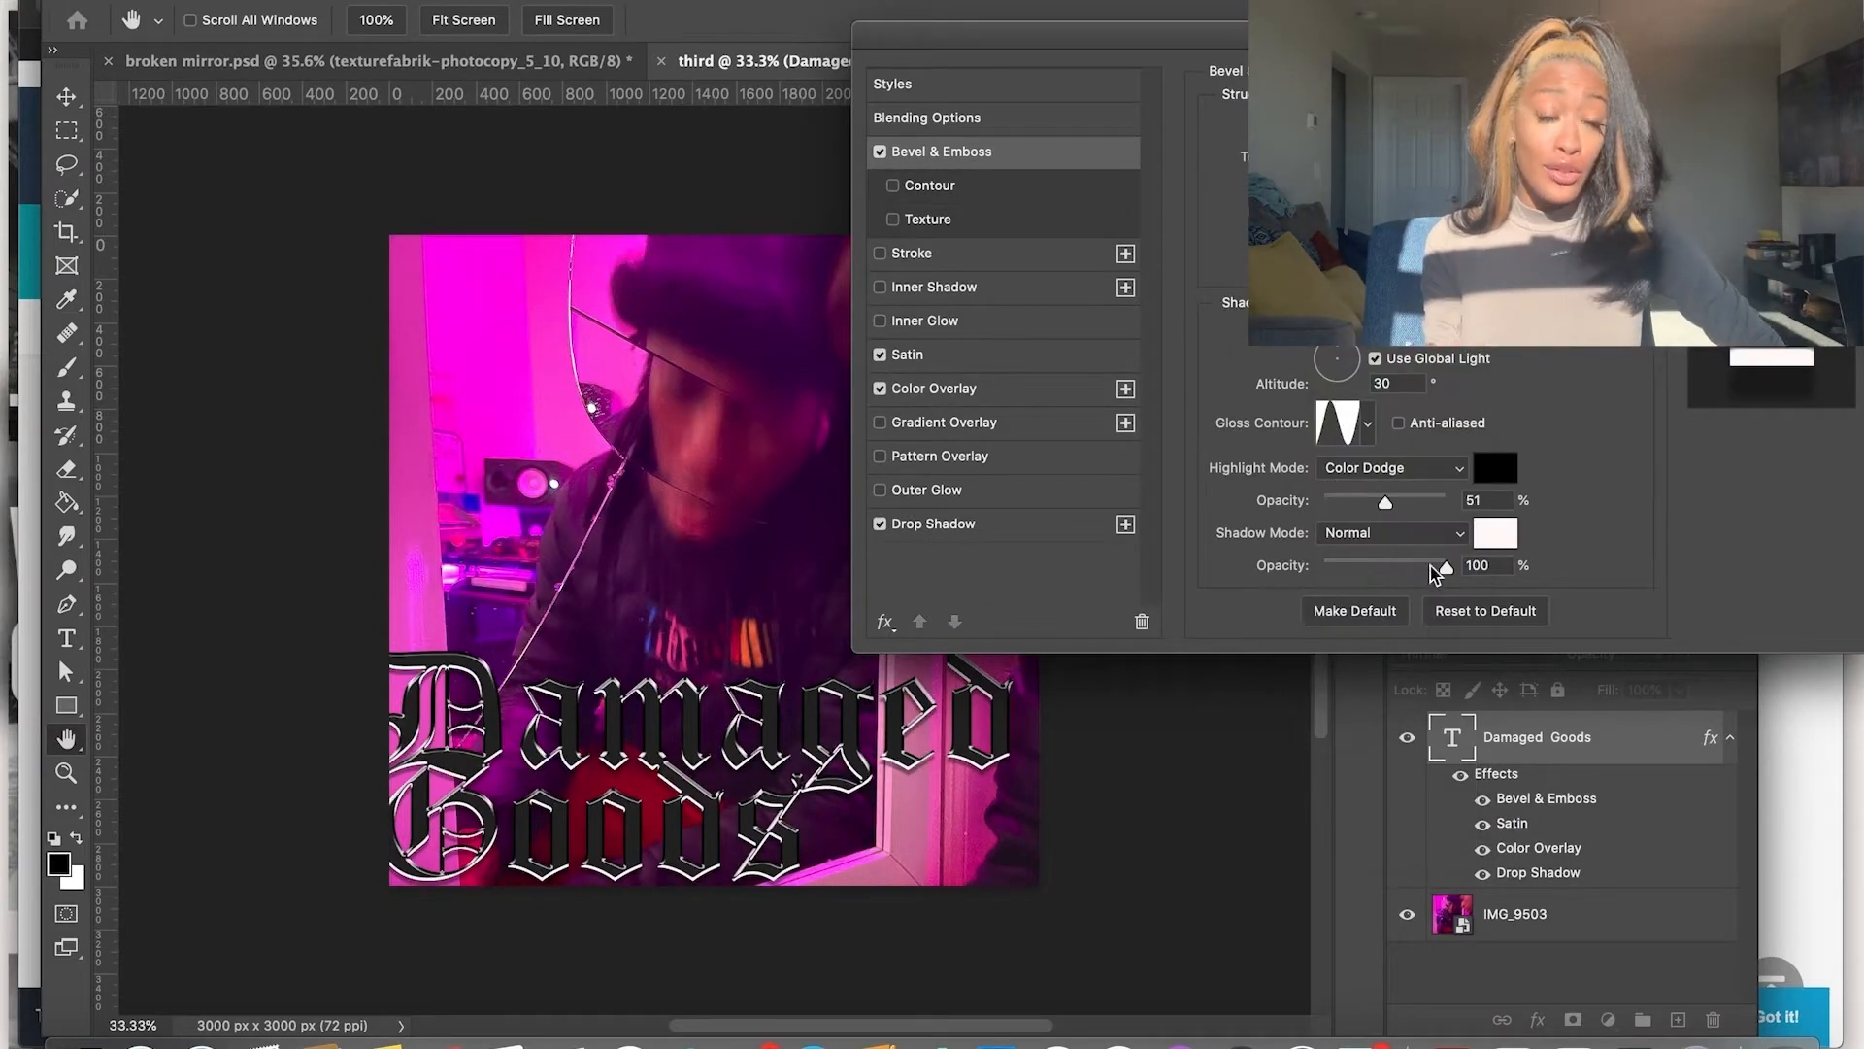
{"action": "left_click", "coordinate": [1408, 567]}
{"action": "left_click", "coordinate": [1393, 533]}
{"action": "left_click", "coordinate": [1360, 563]}
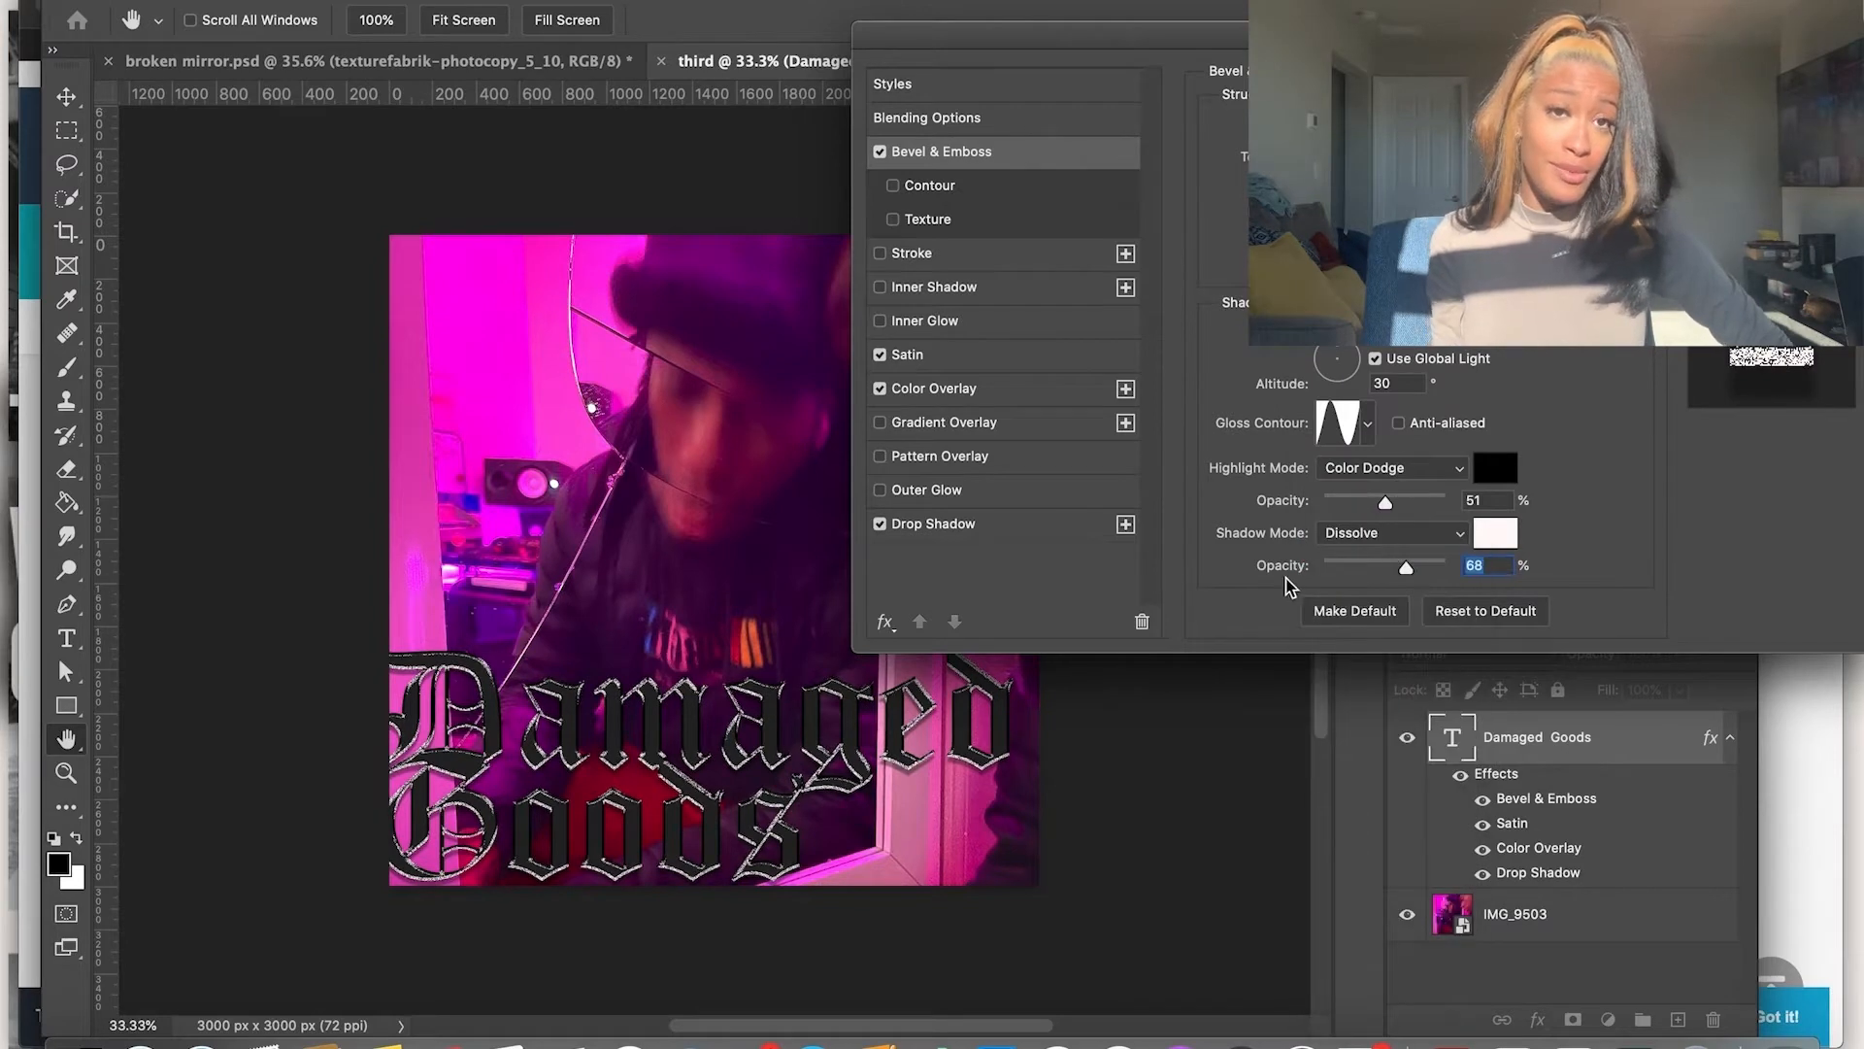
{"action": "left_click", "coordinate": [1388, 534]}
{"action": "left_click", "coordinate": [1364, 701]}
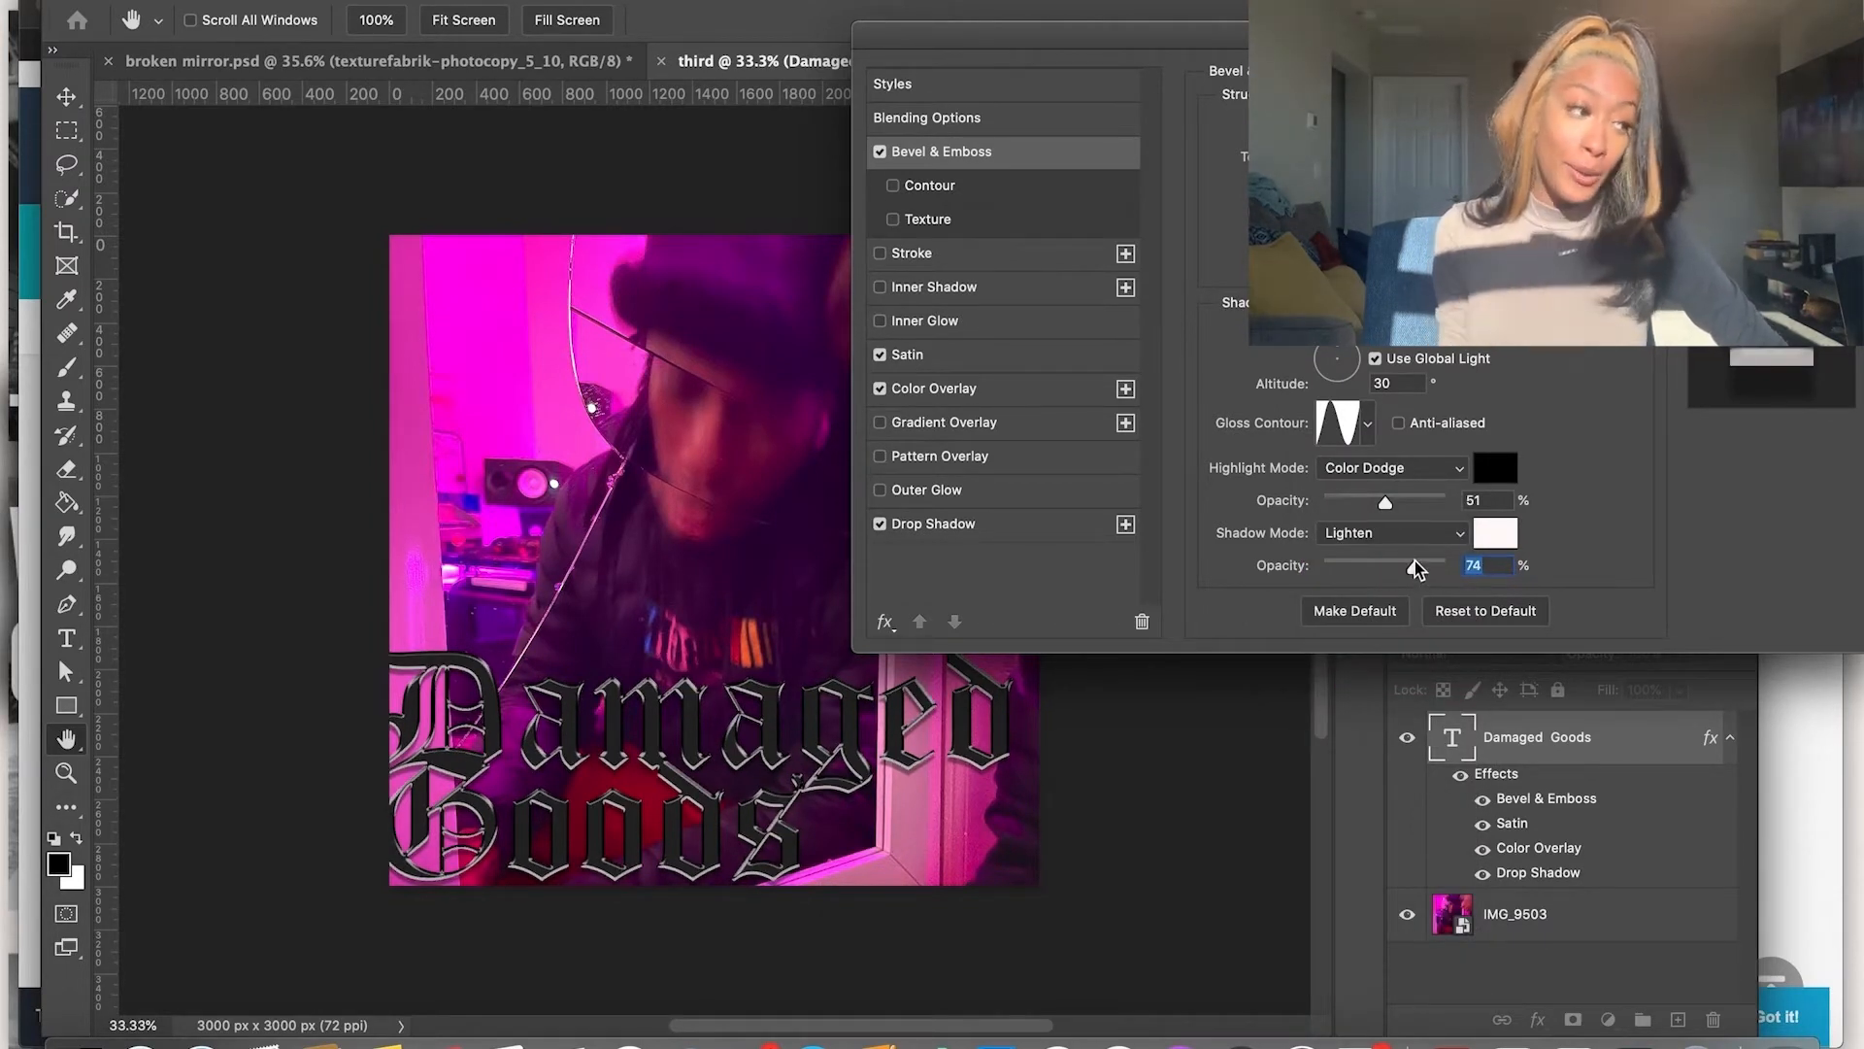
Try grey a4a1a1 as the title's Bevel & Emboss shadow colour with slightly lower highlight and shadow opacities
{"action": "left_click", "coordinate": [1496, 533]}
{"action": "left_click_drag", "start_coordinate": [1137, 488], "coordinate": [1132, 528]}
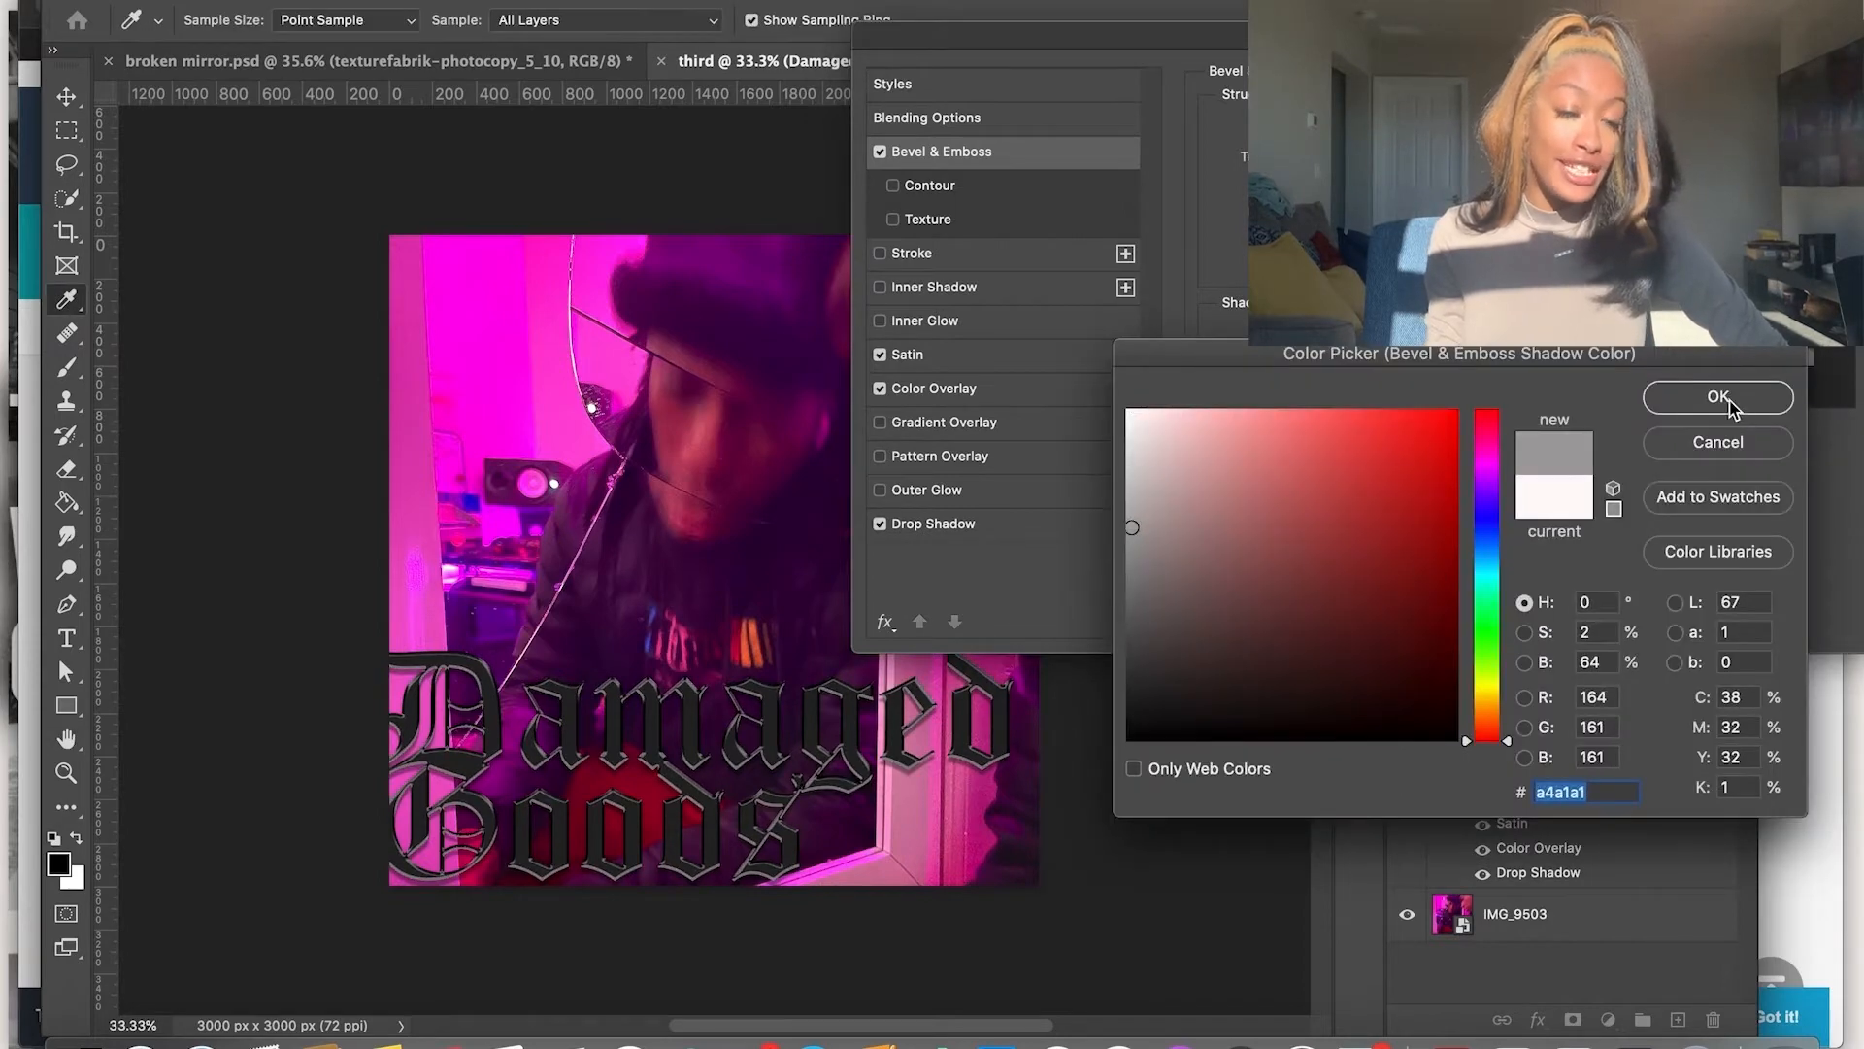
{"action": "left_click", "coordinate": [1717, 397]}
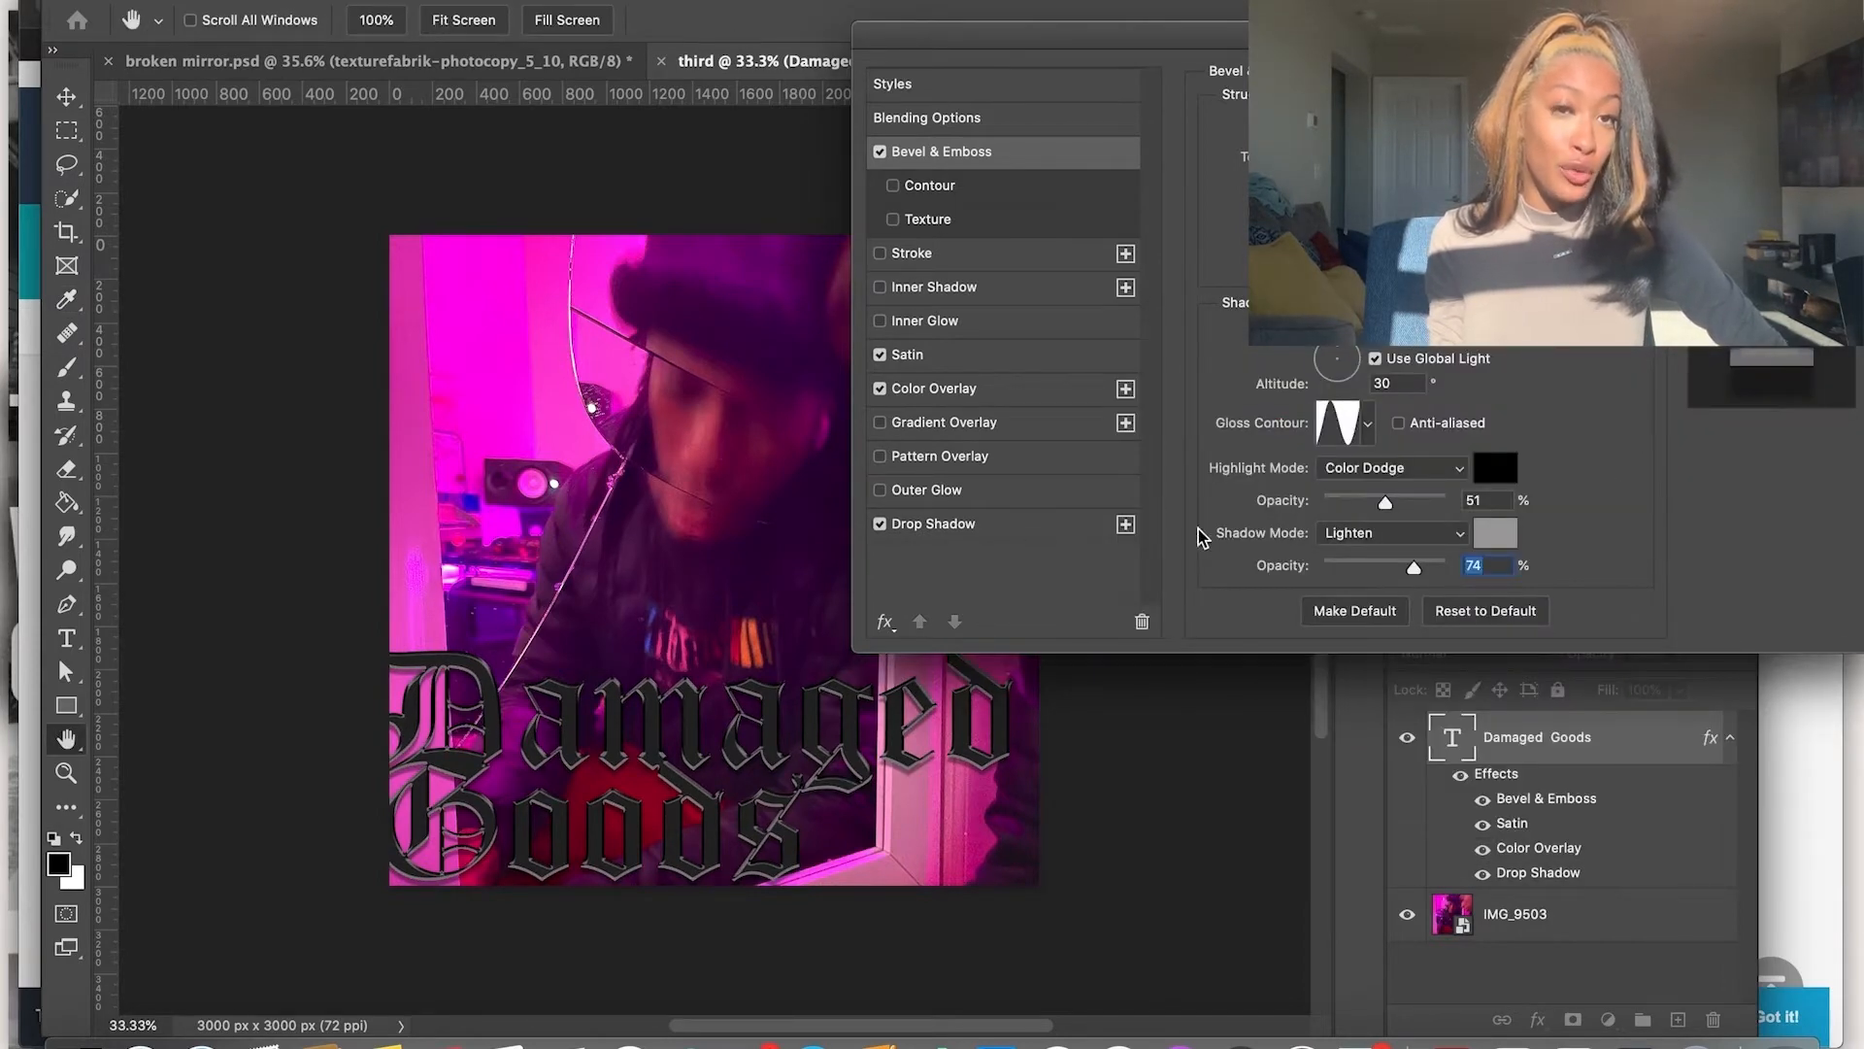
{"action": "left_click_drag", "start_coordinate": [1385, 502], "coordinate": [1383, 502]}
{"action": "left_click_drag", "start_coordinate": [1414, 567], "coordinate": [1399, 566]}
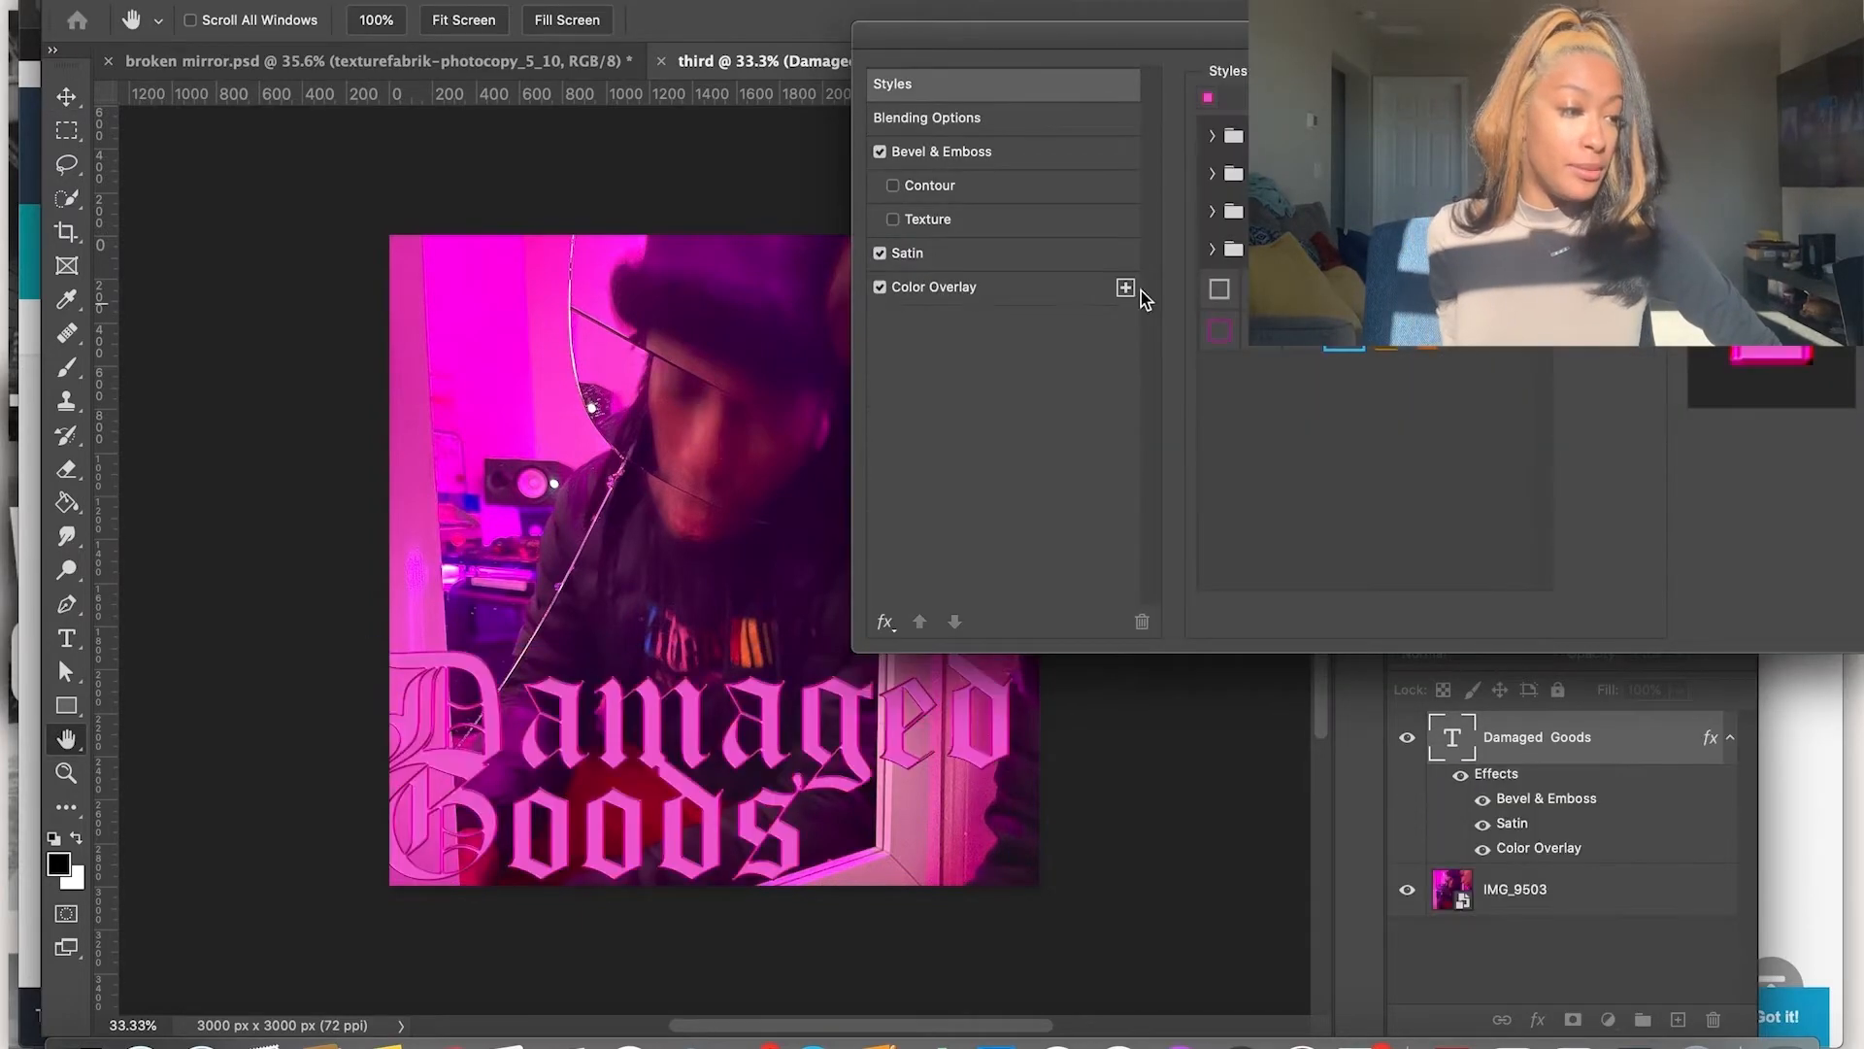
Change the Color Overlay of the title's pink style to neutral grey 9b979a
{"action": "left_click", "coordinate": [1136, 288]}
{"action": "left_click", "coordinate": [1379, 130]}
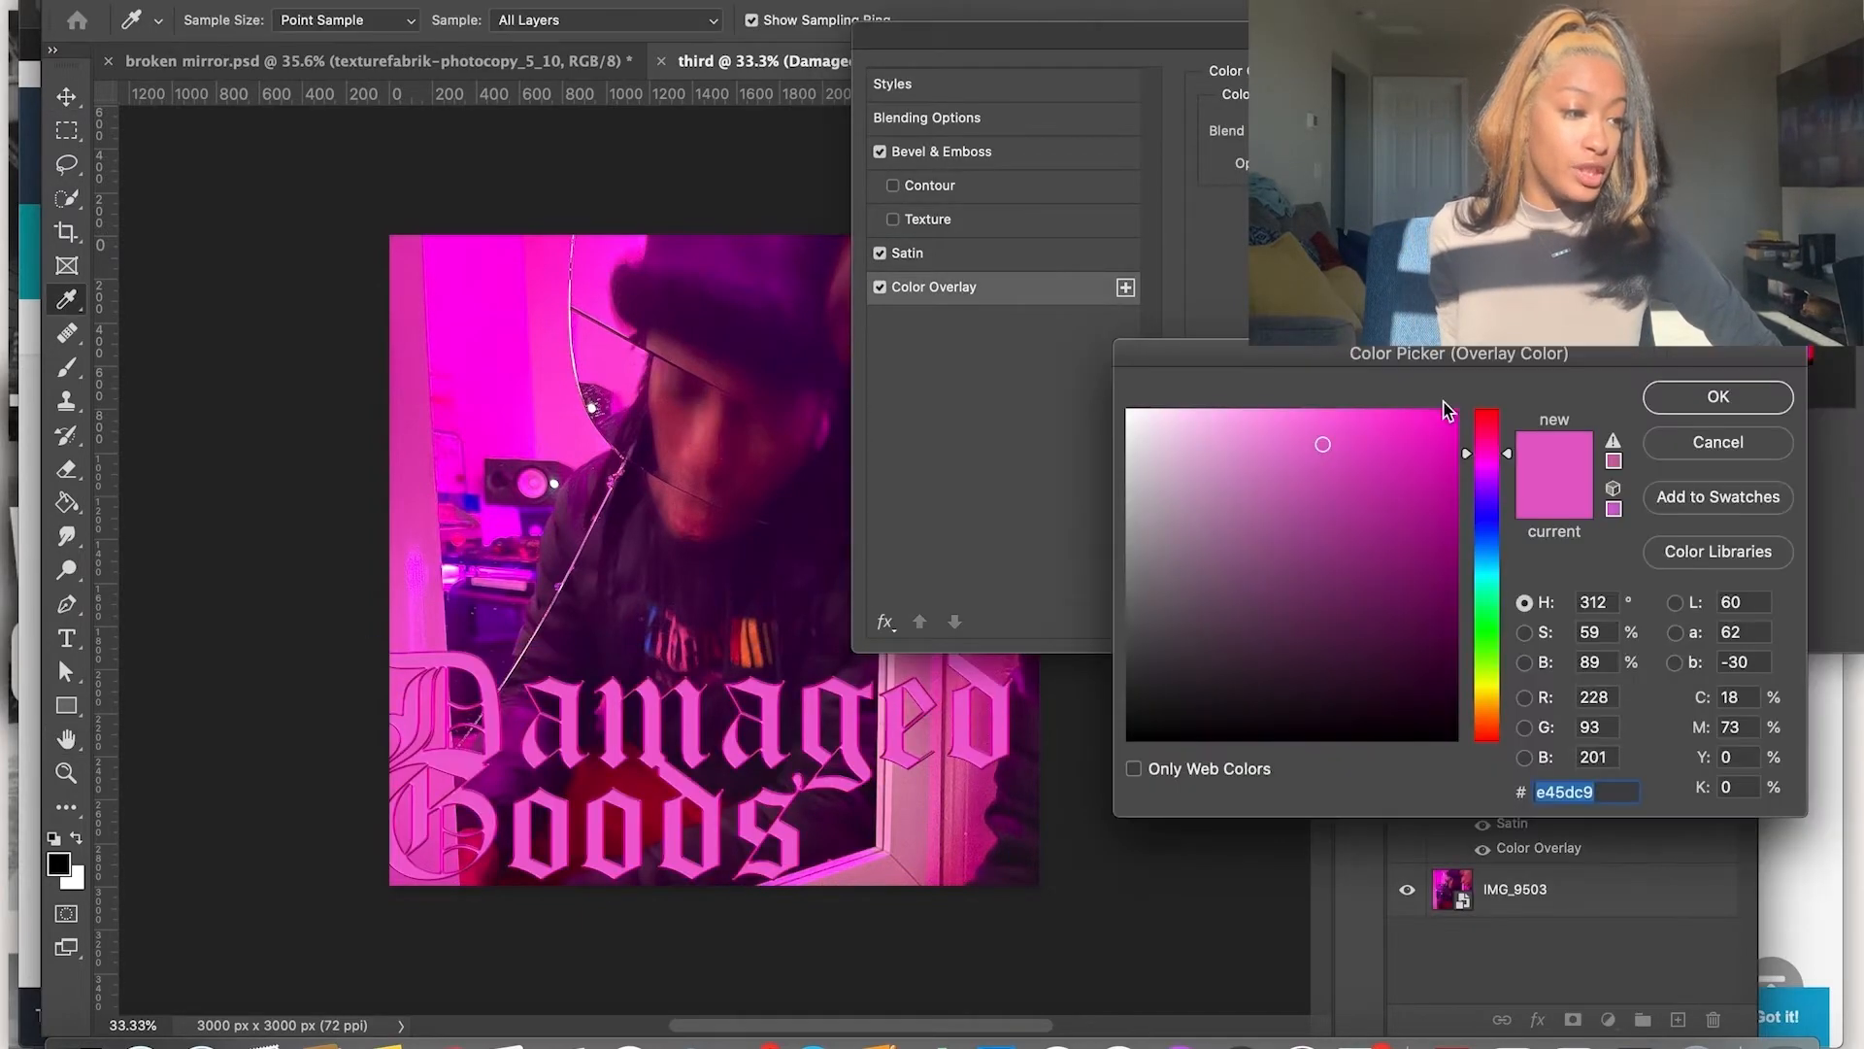
{"action": "left_click_drag", "start_coordinate": [1127, 579], "coordinate": [1135, 539]}
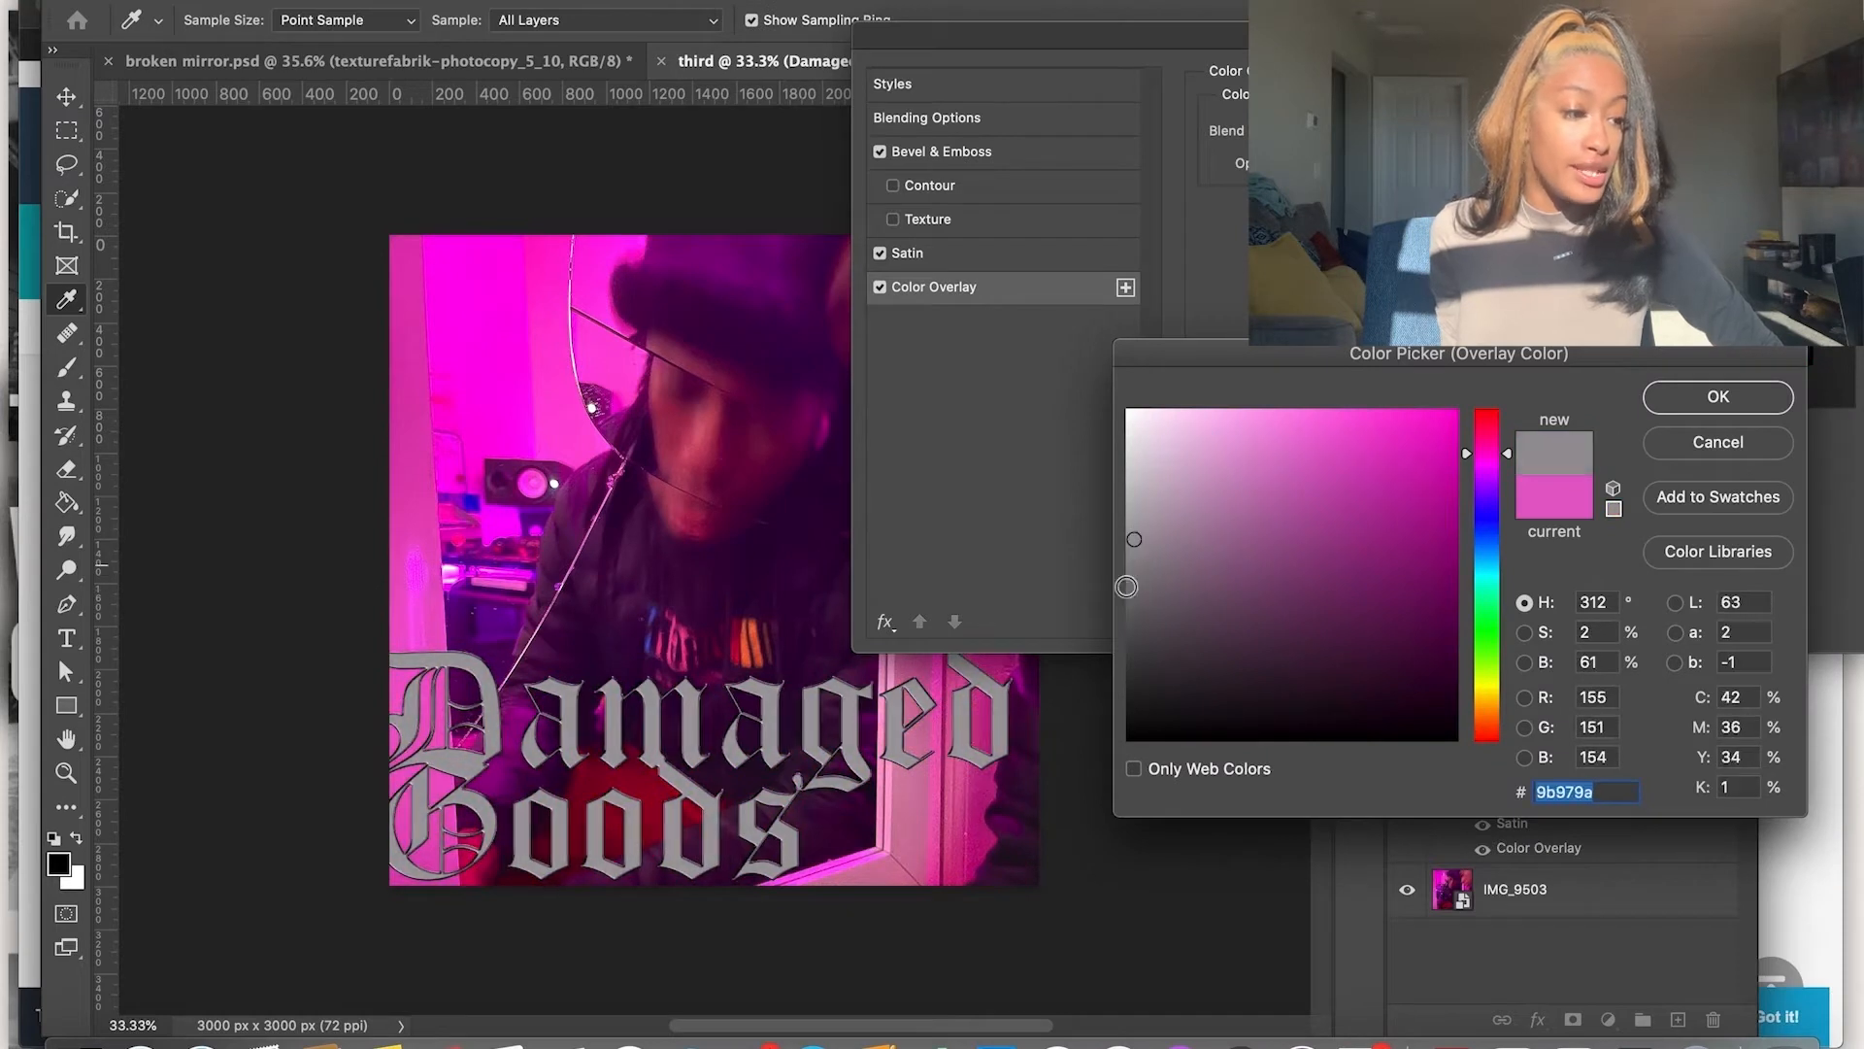
{"action": "left_click", "coordinate": [1702, 395]}
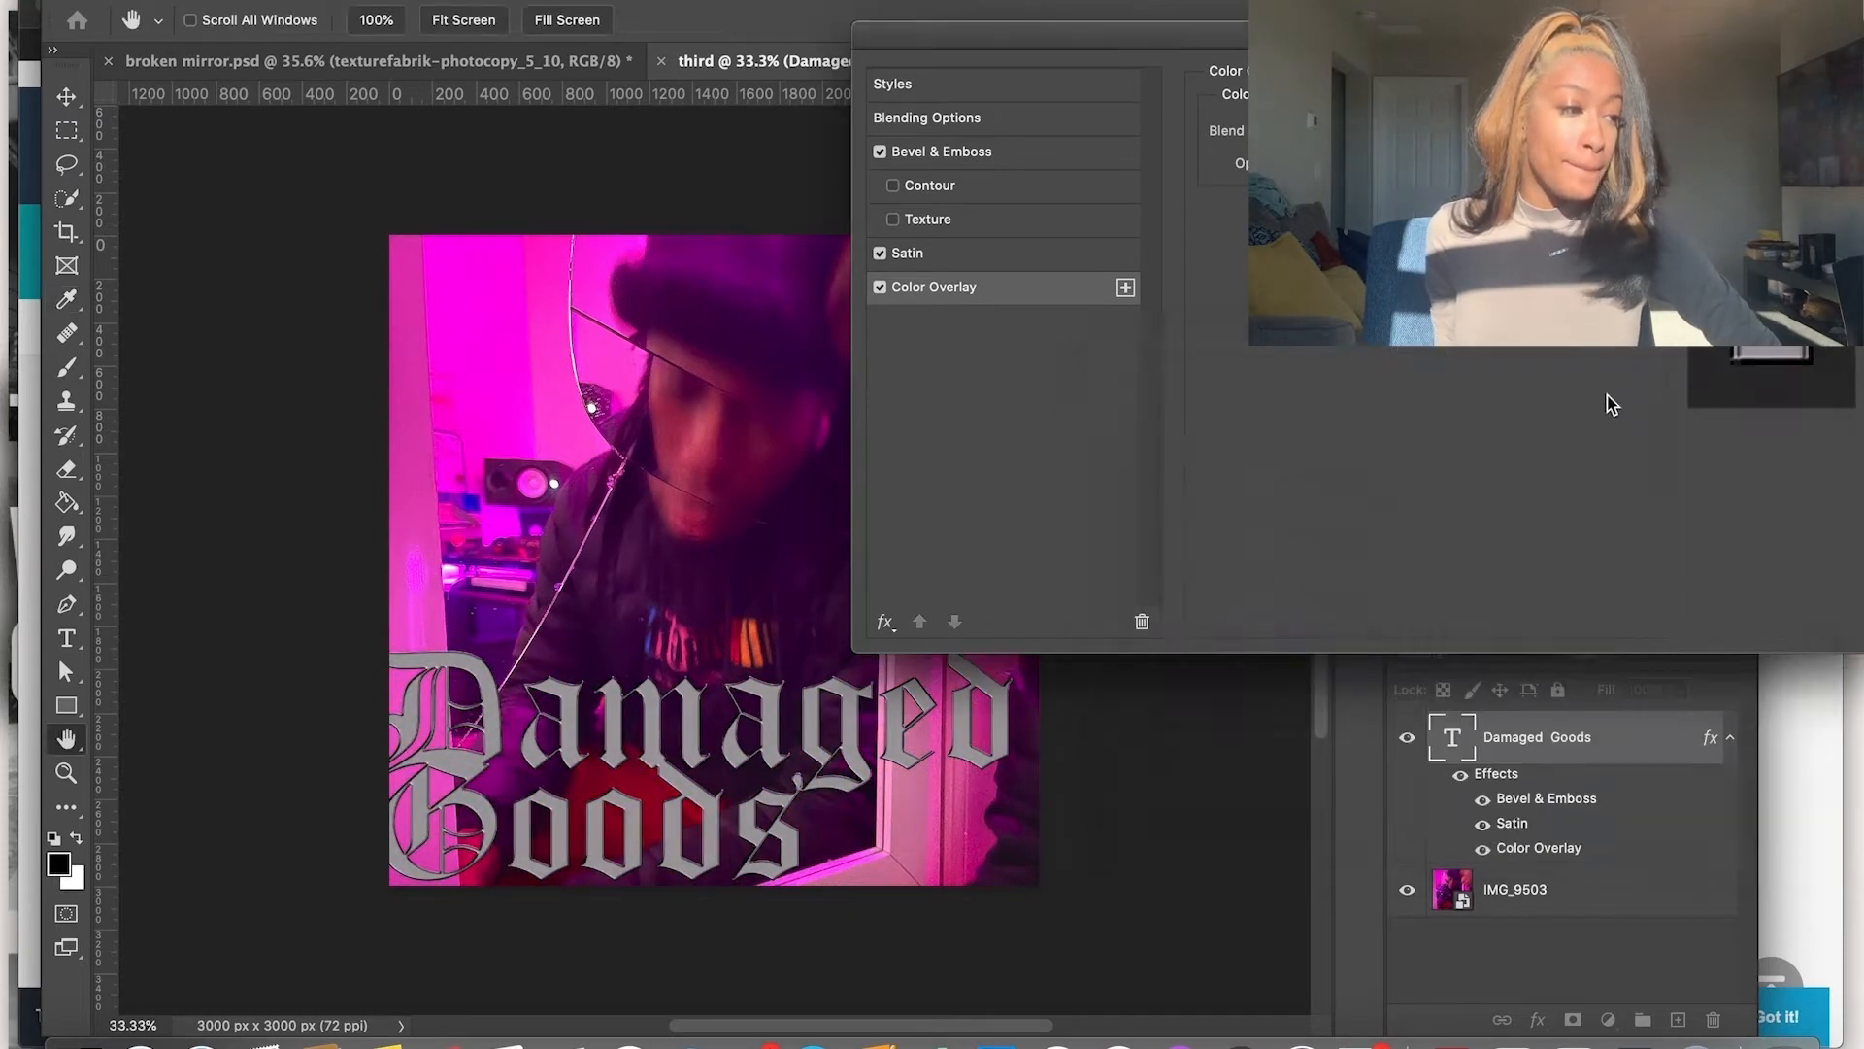
Set the title's Bevel & Emboss highlight opacity to 57% and shadow opacity to 100%, keeping the white highlight colour, and apply the style
{"action": "left_click", "coordinate": [1101, 148]}
{"action": "left_click_drag", "start_coordinate": [1393, 505], "coordinate": [1395, 507]}
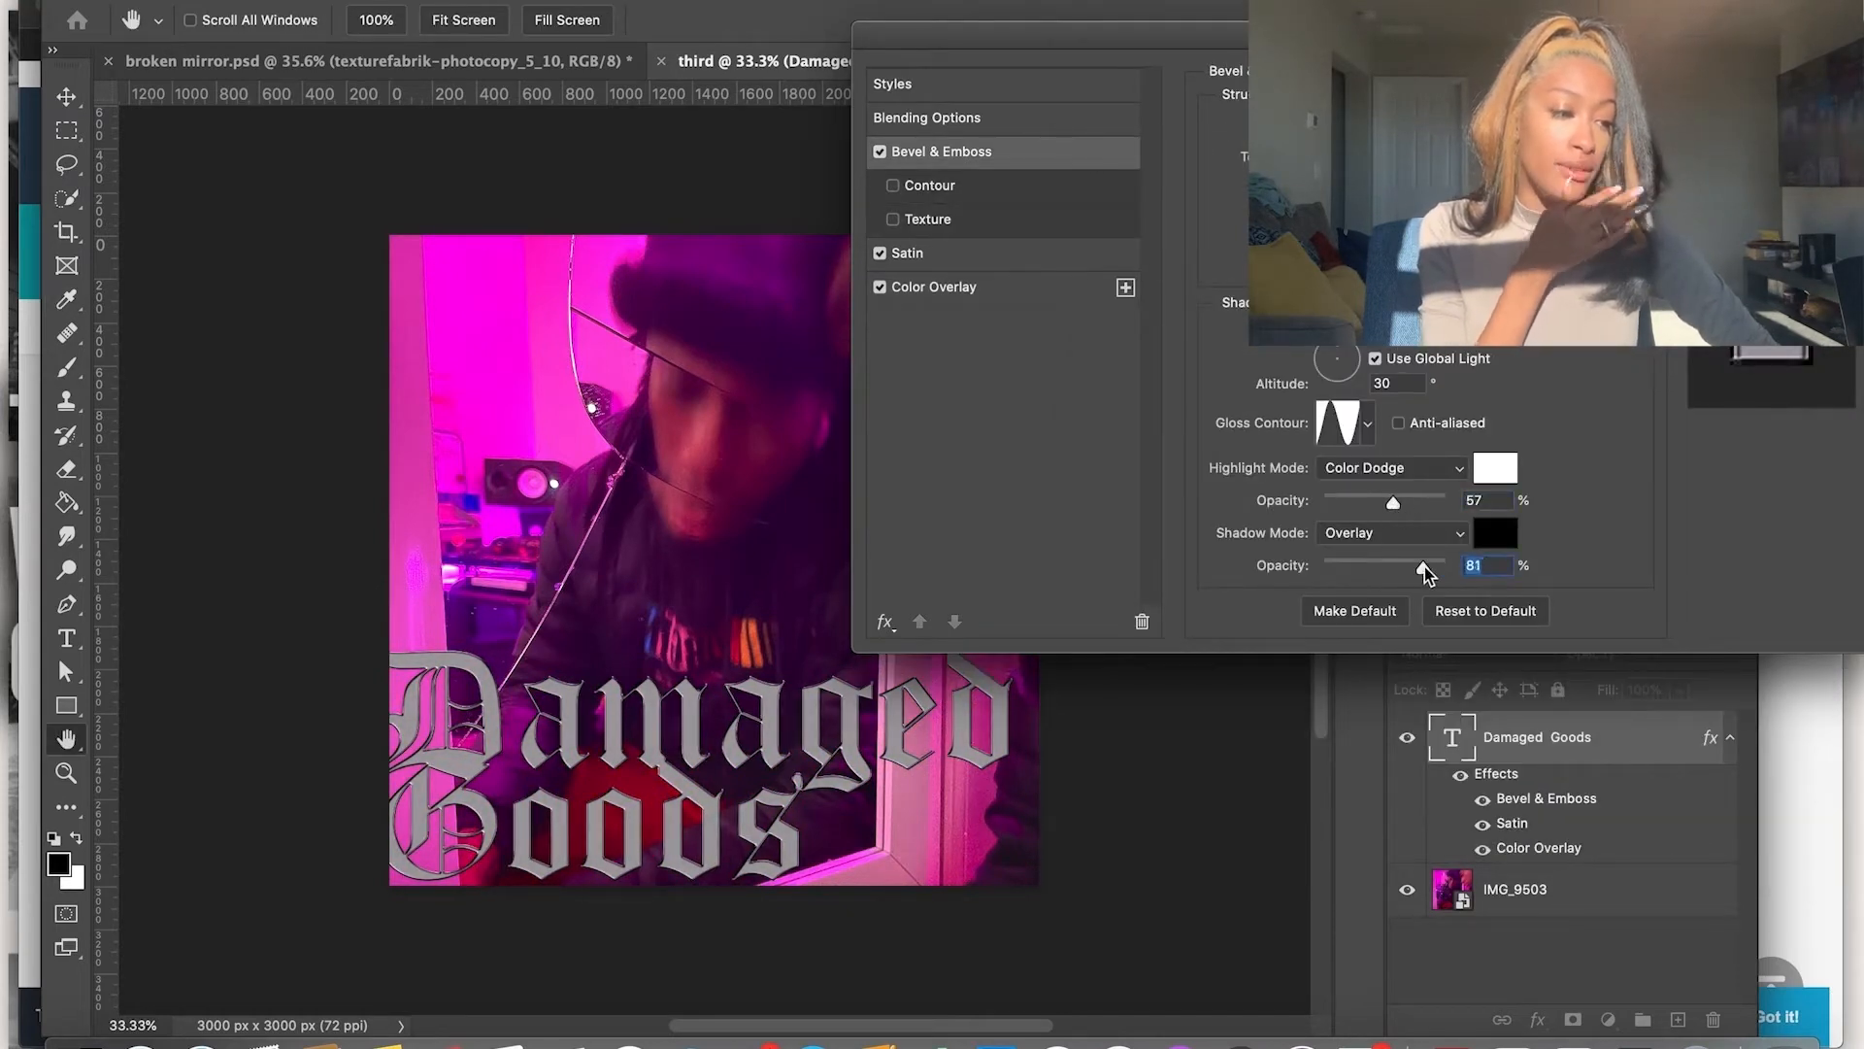
{"action": "left_click", "coordinate": [1495, 468]}
{"action": "left_click", "coordinate": [1277, 731]}
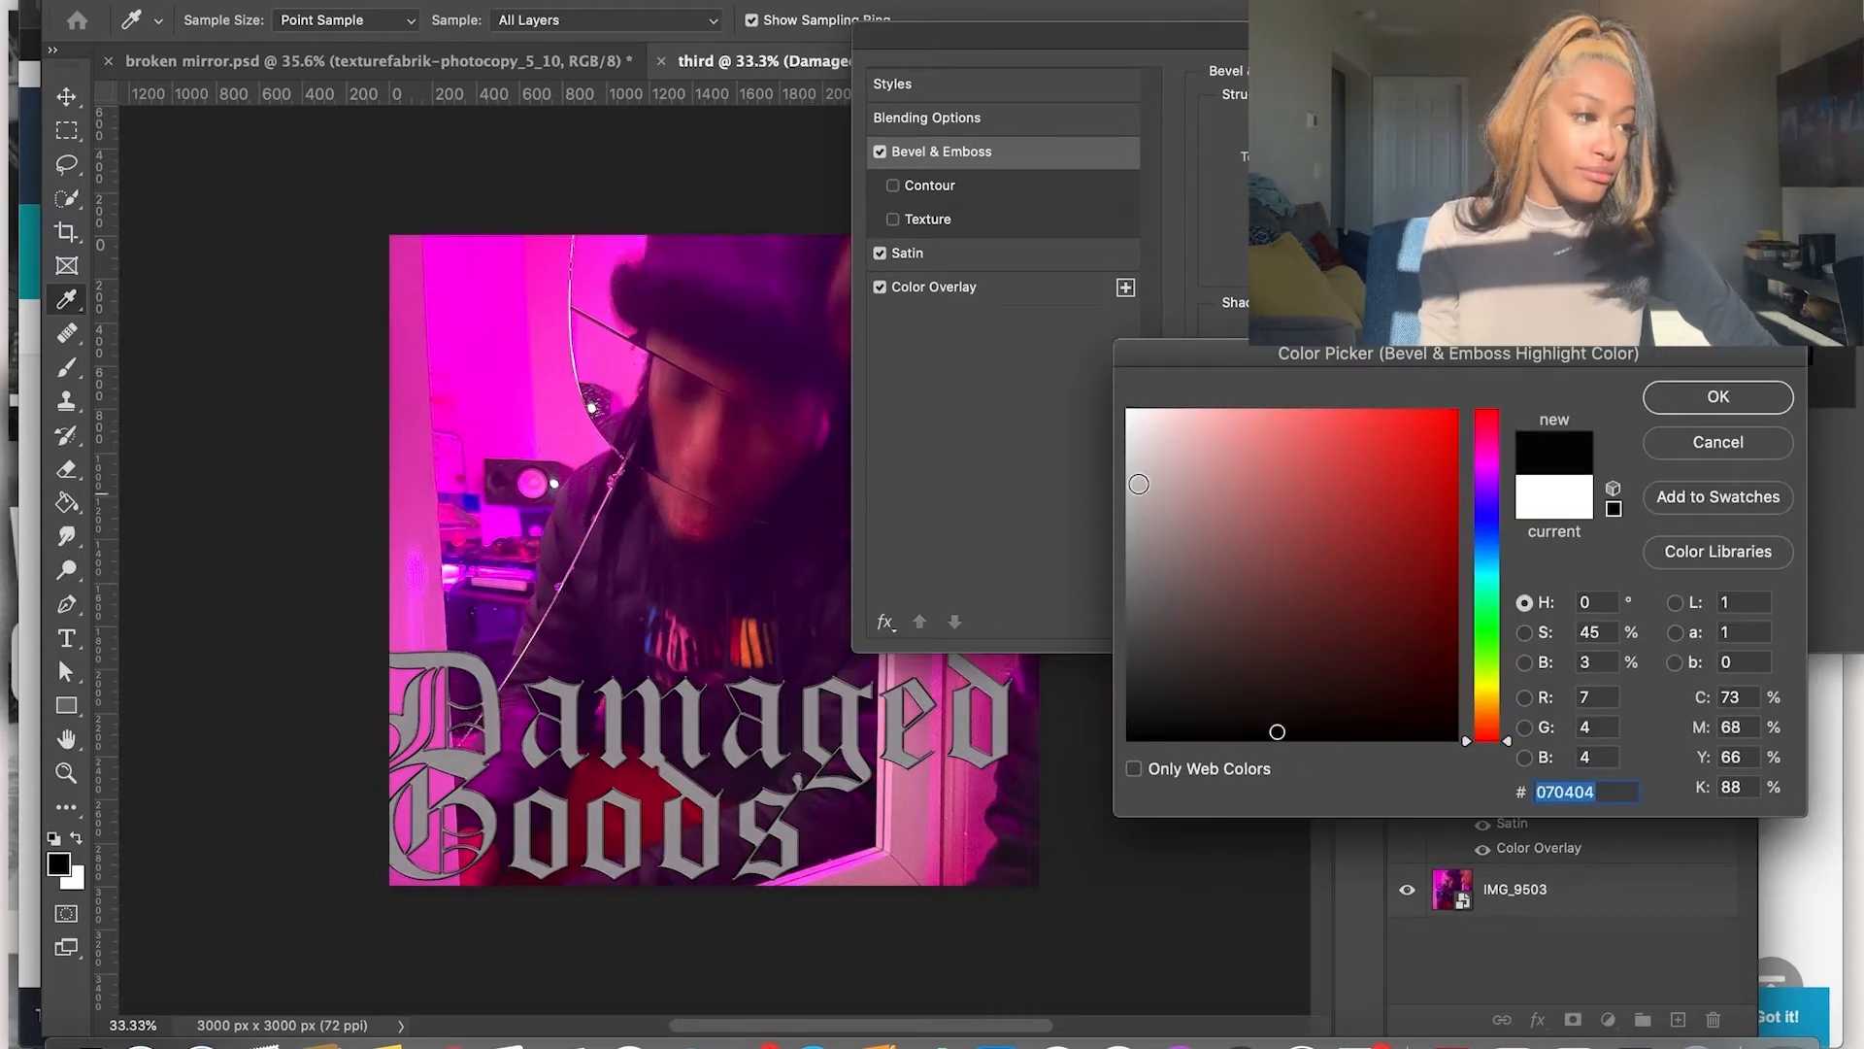
{"action": "left_click_drag", "start_coordinate": [1149, 493], "coordinate": [1118, 357]}
{"action": "left_click", "coordinate": [1663, 447]}
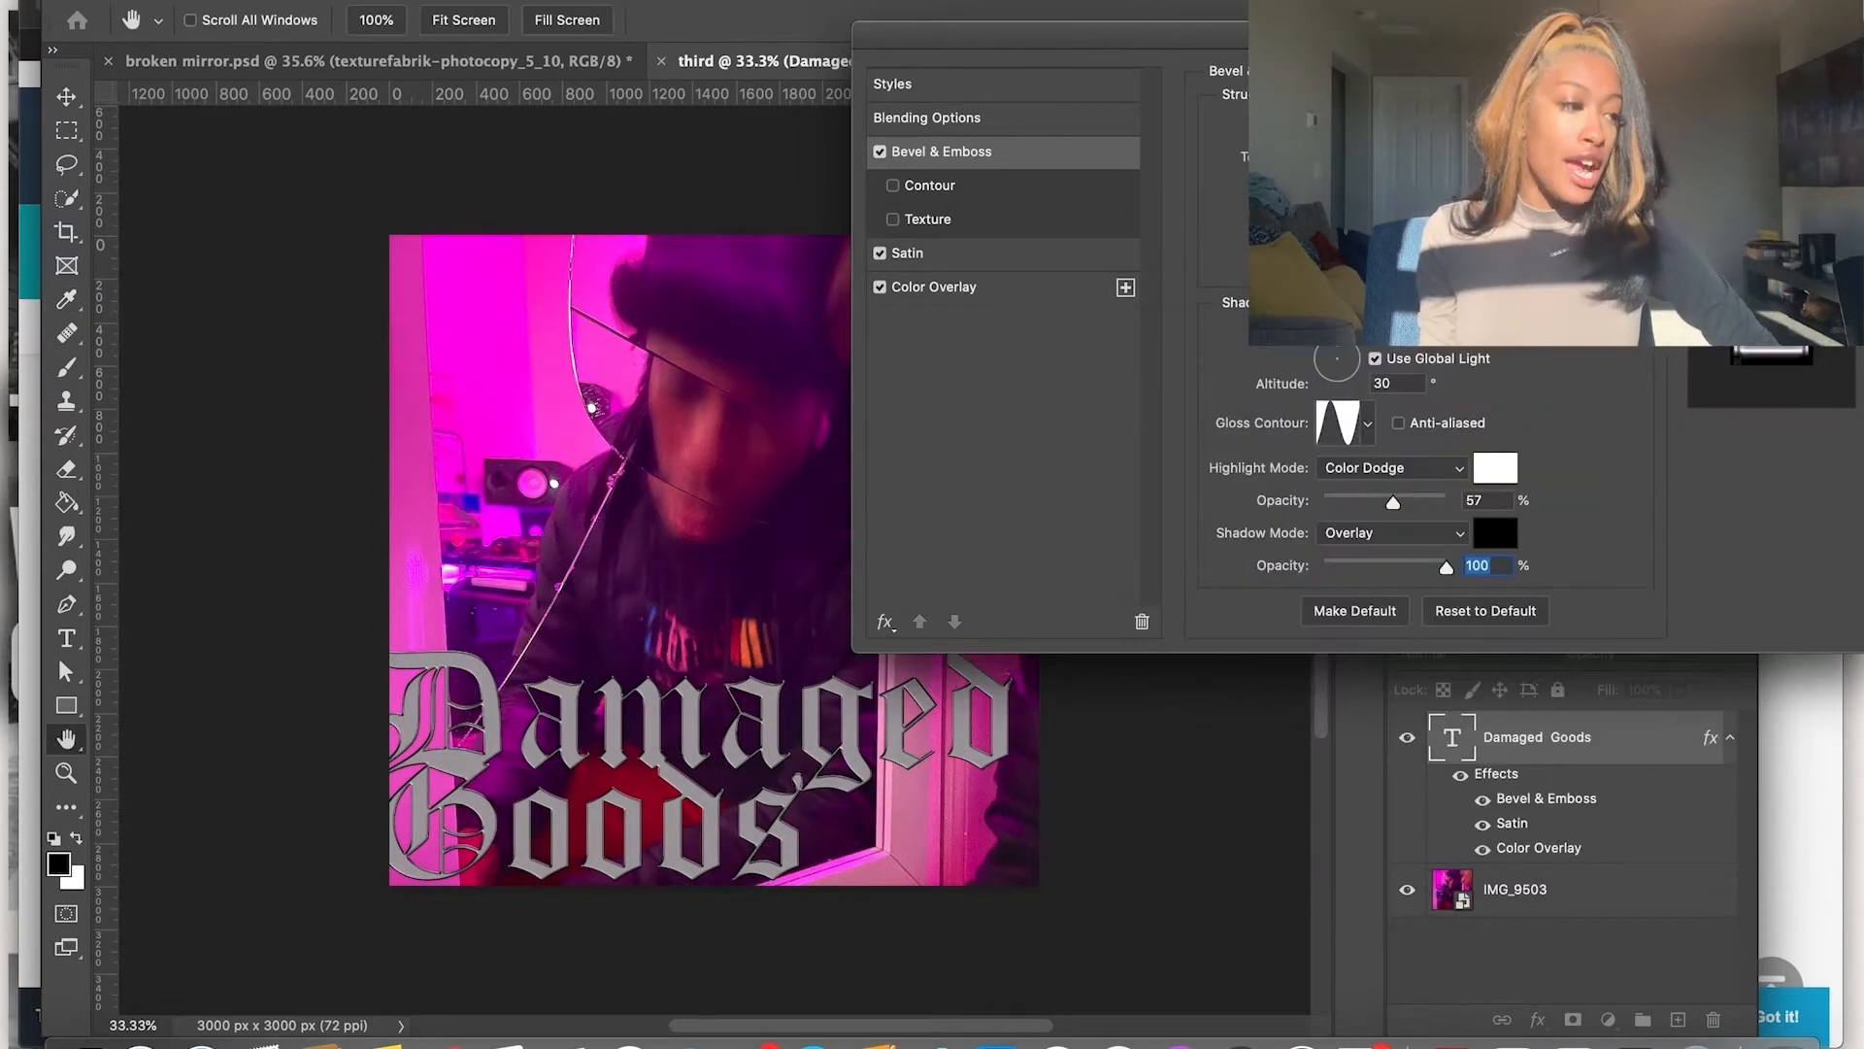
{"action": "key", "text": "Return"}
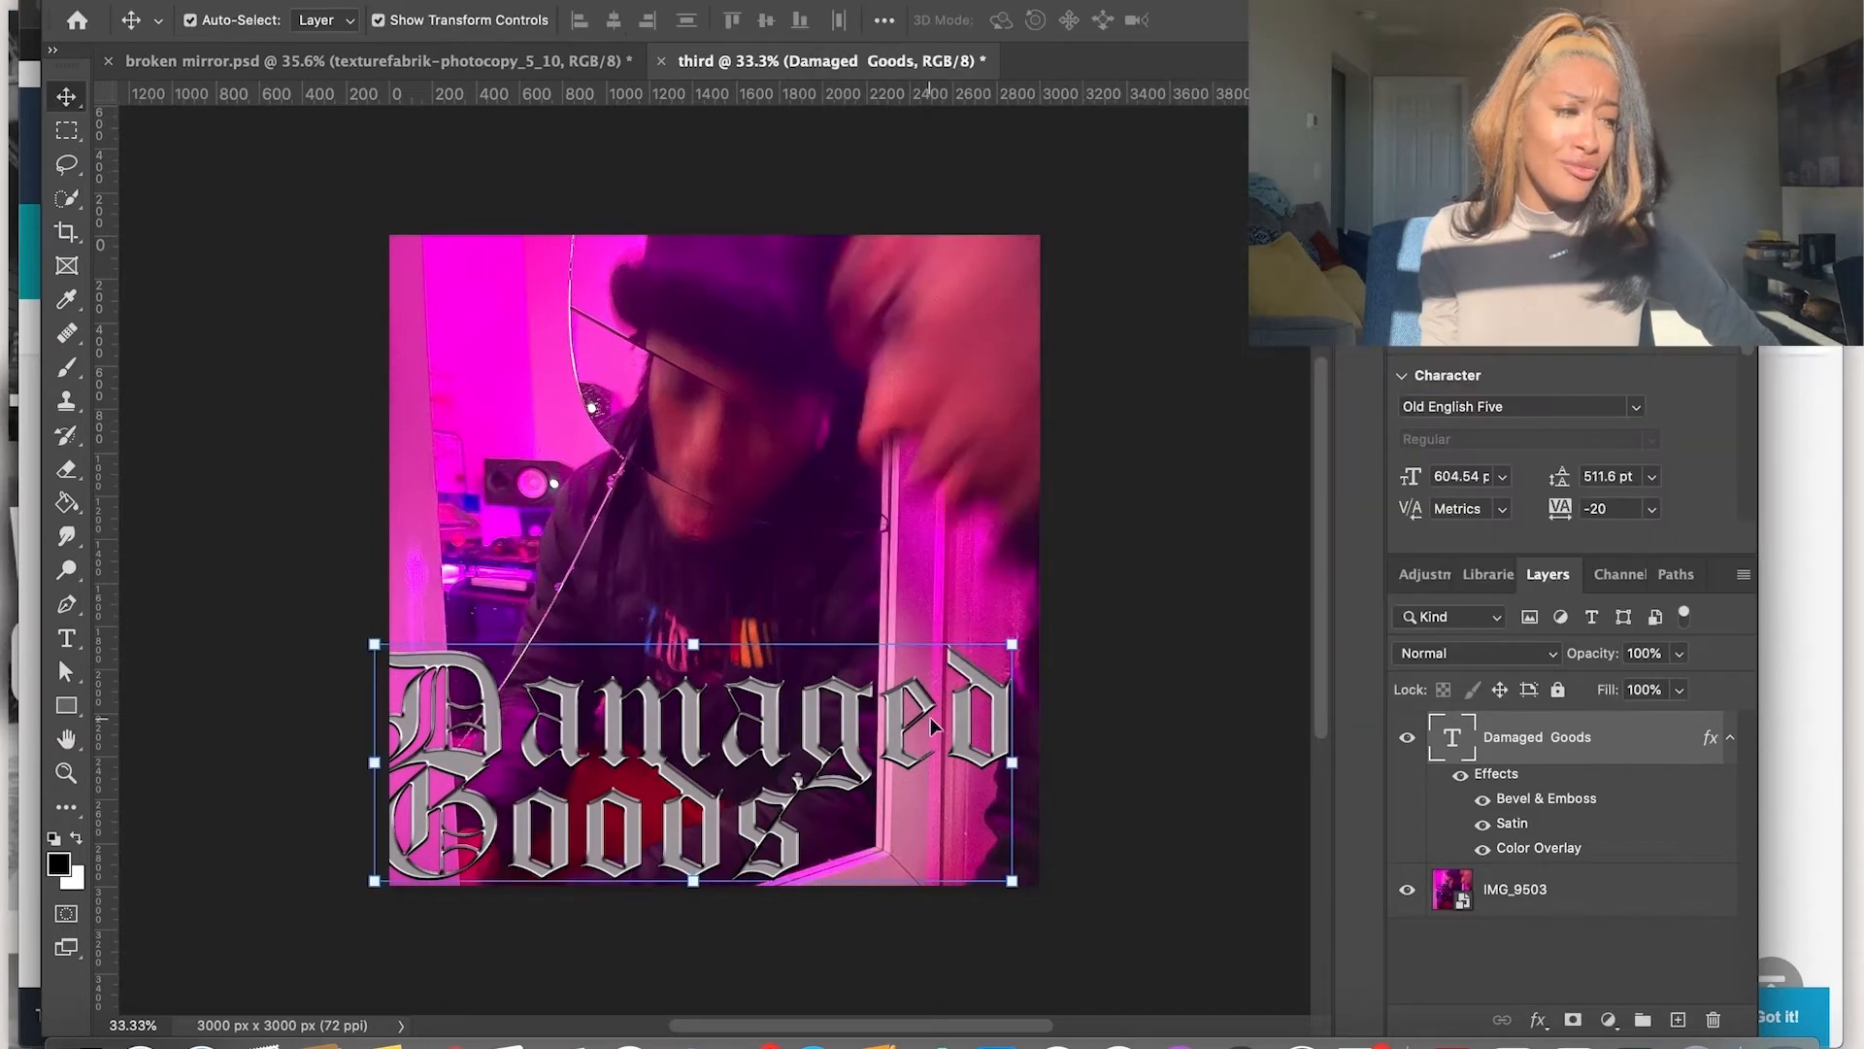
Scale the title down to about 580 pt and position it inside the lower edge of the cover
{"action": "mouse_move", "coordinate": [1013, 643]}
{"action": "left_mouse_down"}
{"action": "mouse_move", "coordinate": [1072, 637]}
{"action": "mouse_move", "coordinate": [1043, 645]}
{"action": "left_mouse_up"}
{"action": "key", "text": "Return"}
{"action": "left_click_drag", "start_coordinate": [764, 790], "coordinate": [796, 785]}
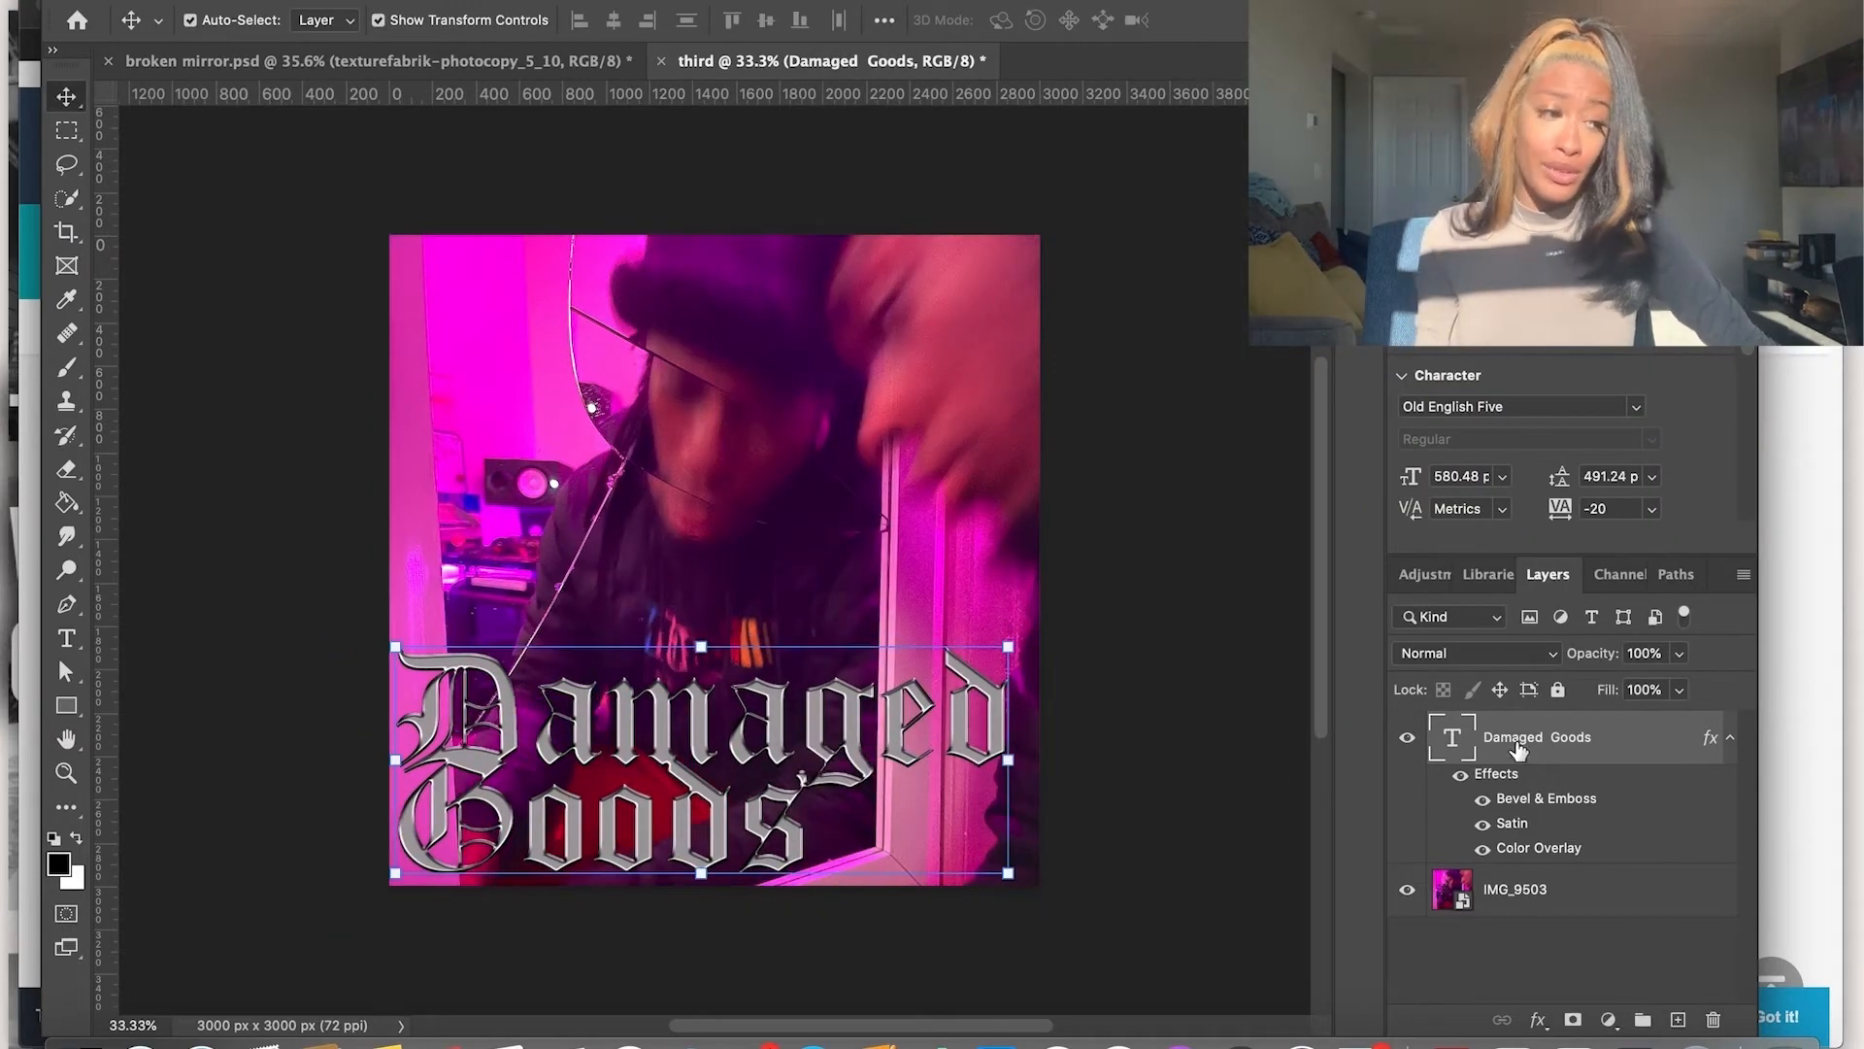
Show all available effects in the title's layer style, add a Drop Shadow and apply it
{"action": "double_click", "coordinate": [1637, 754]}
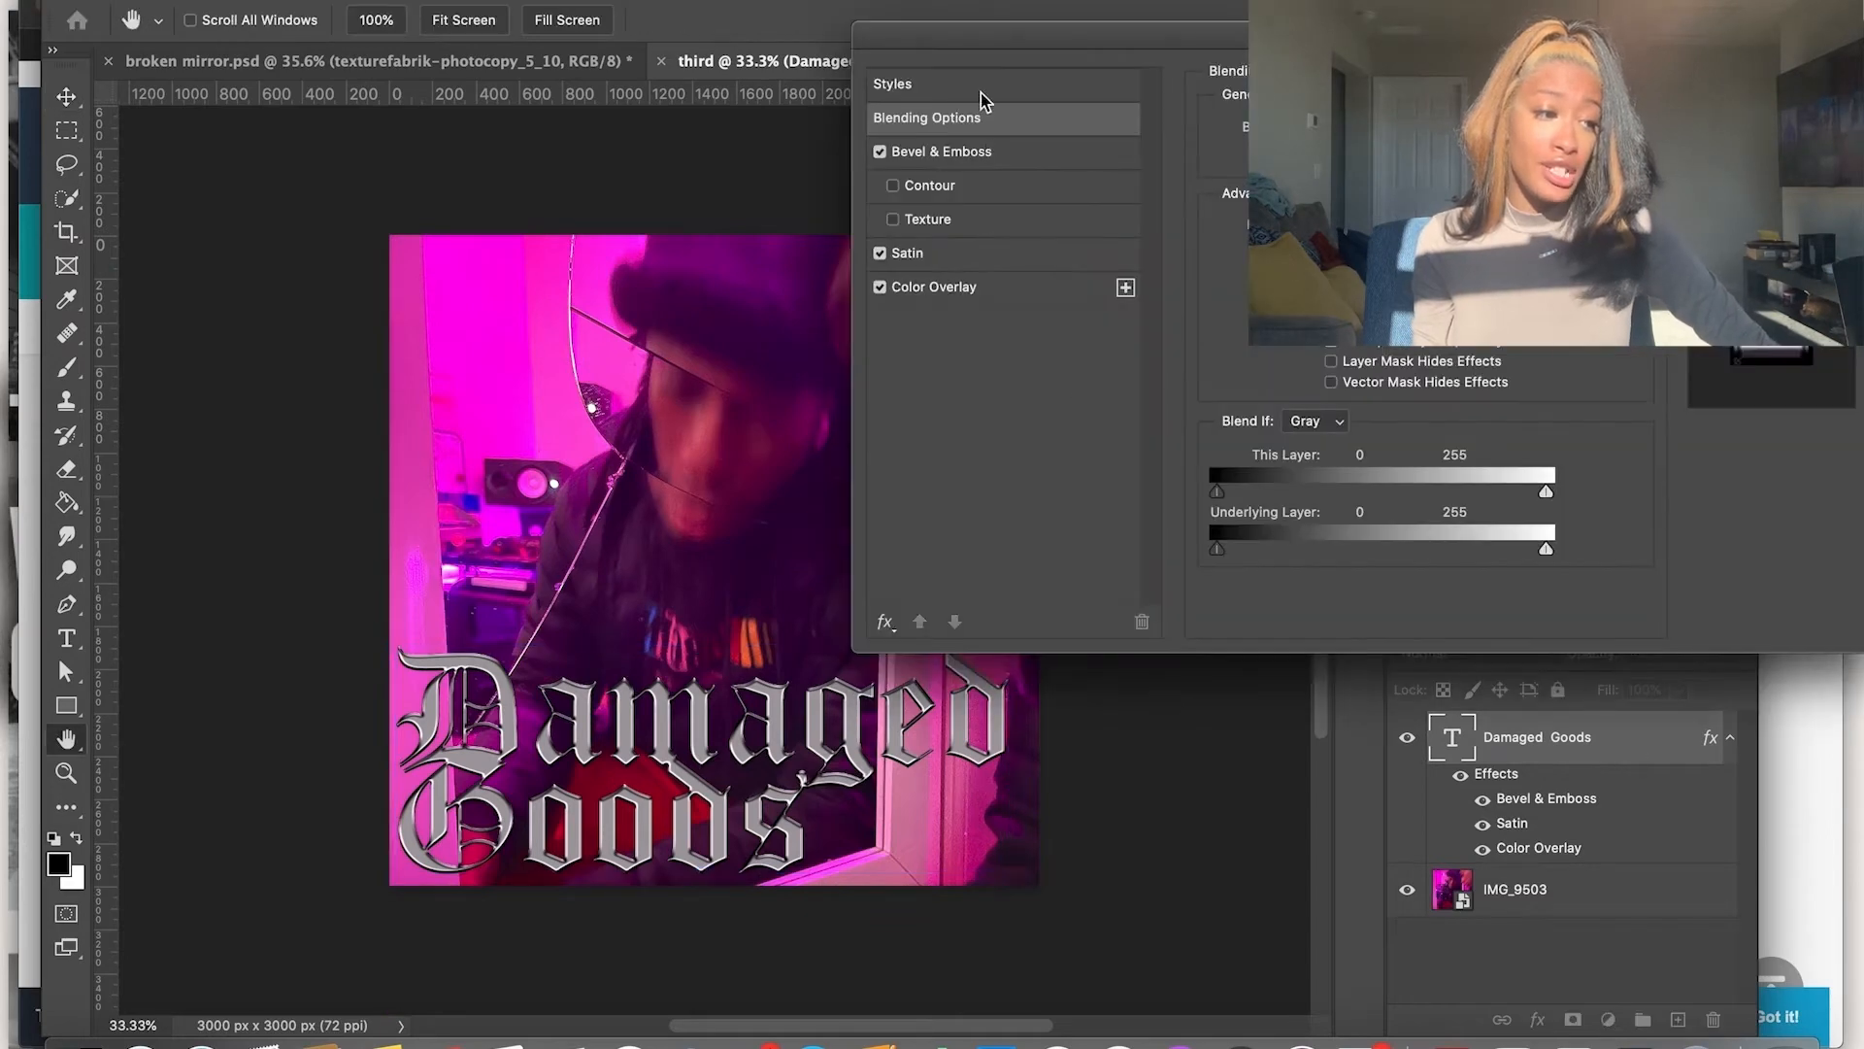
{"action": "left_click", "coordinate": [879, 627]}
{"action": "left_click", "coordinate": [932, 915]}
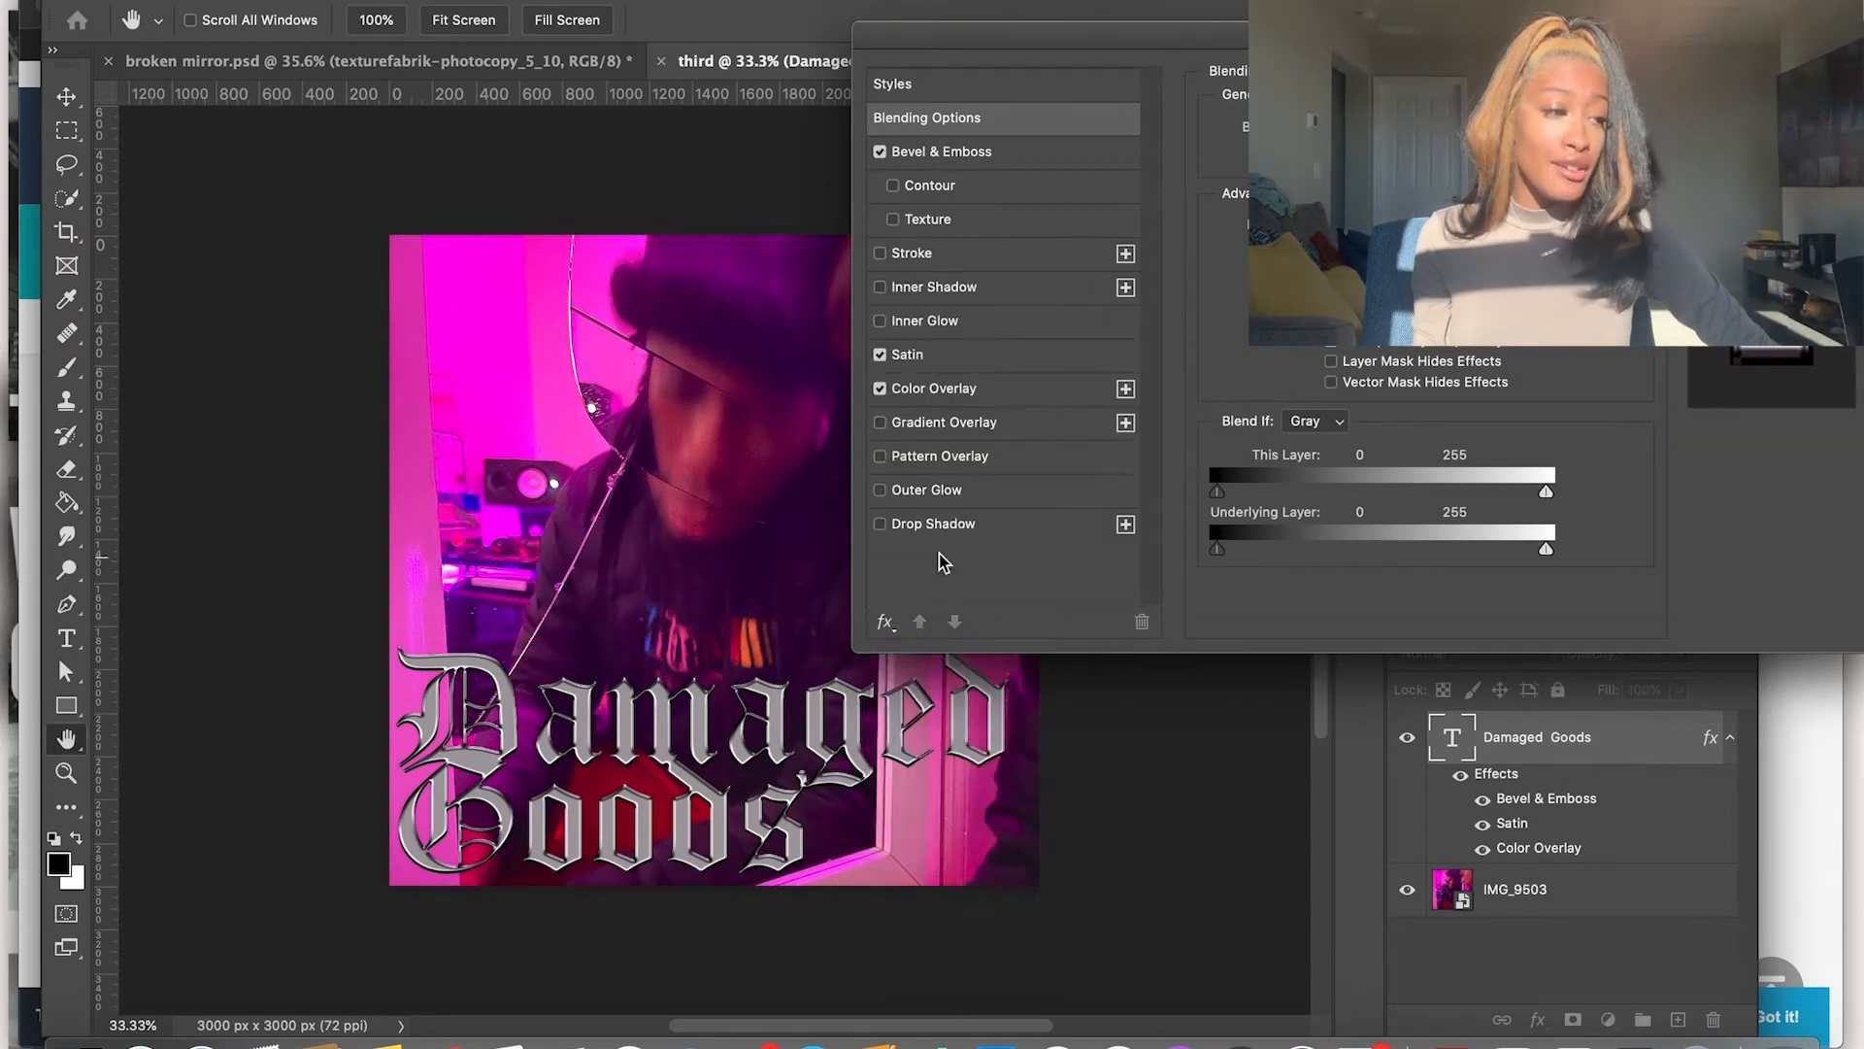
{"action": "left_click", "coordinate": [937, 524]}
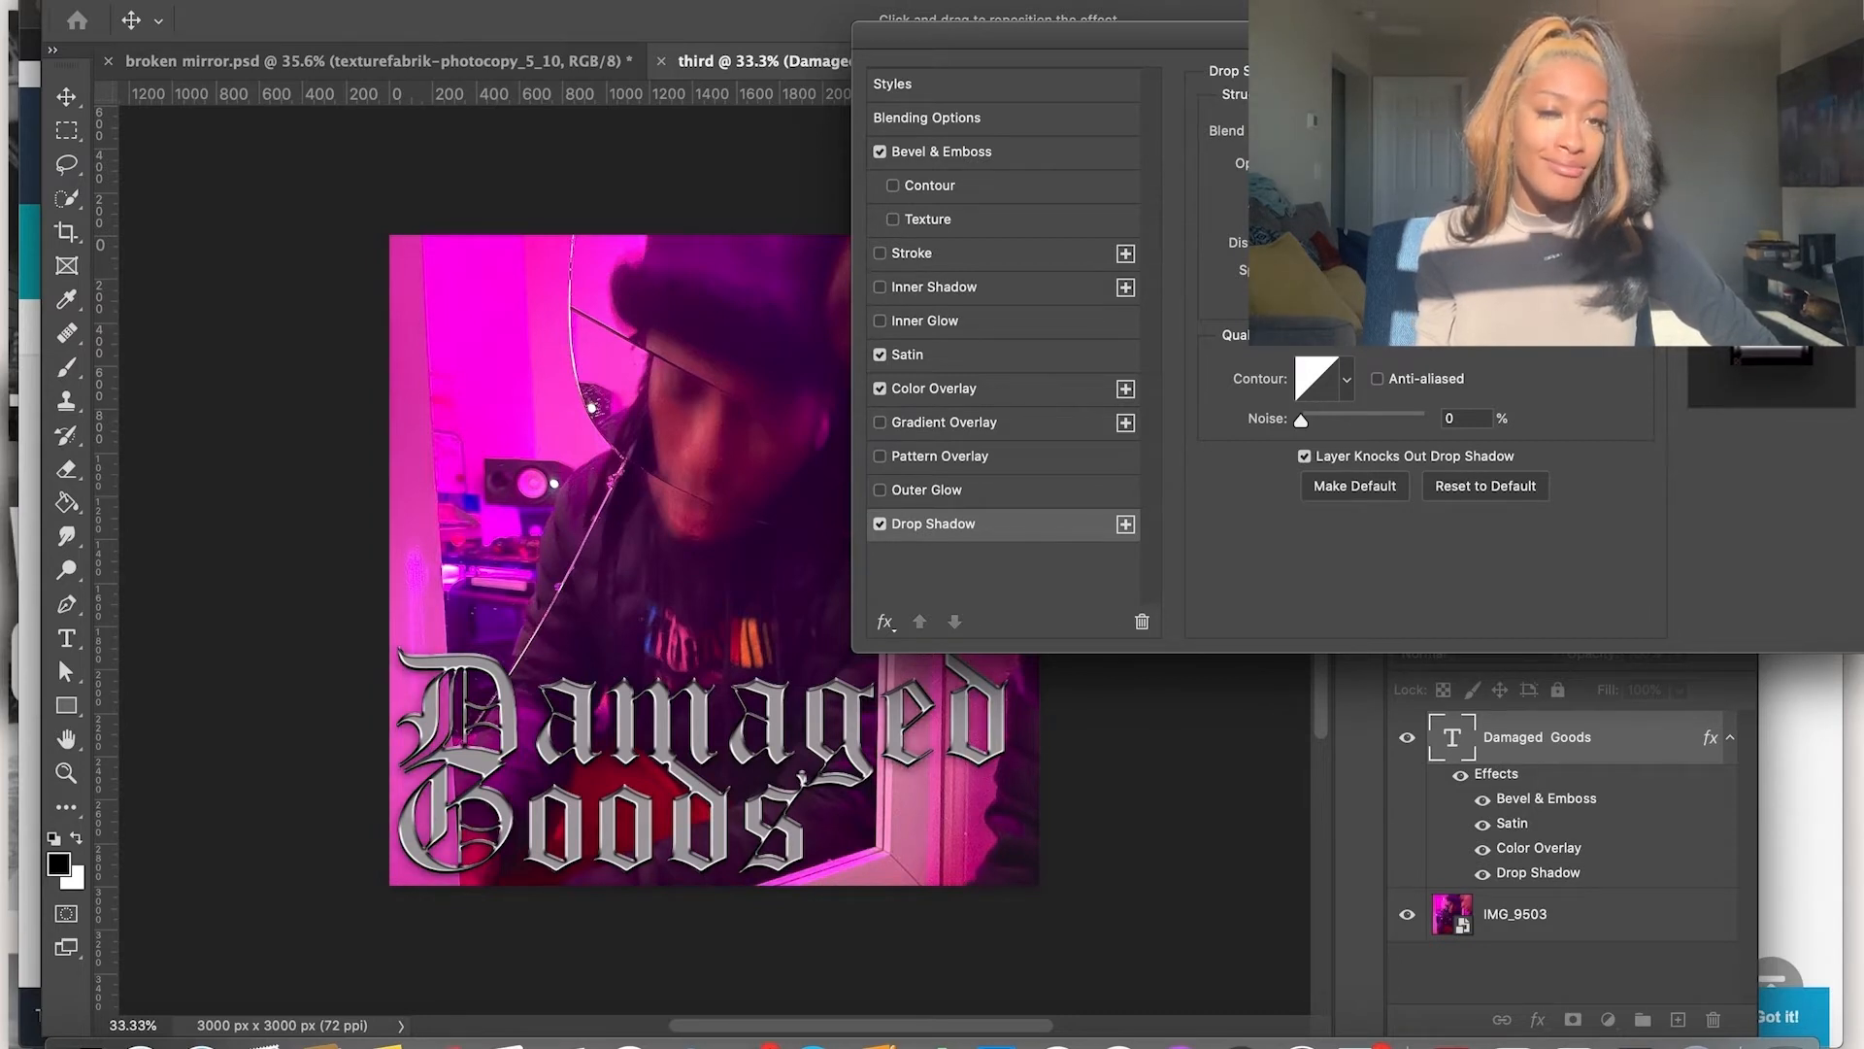
{"action": "key", "text": "Return"}
Try the Filter Gallery's Glowing Edges and Torn Edges effects on the IMG_9503 photo, previewing the whole image at 25%
{"action": "left_click", "coordinate": [1641, 918]}
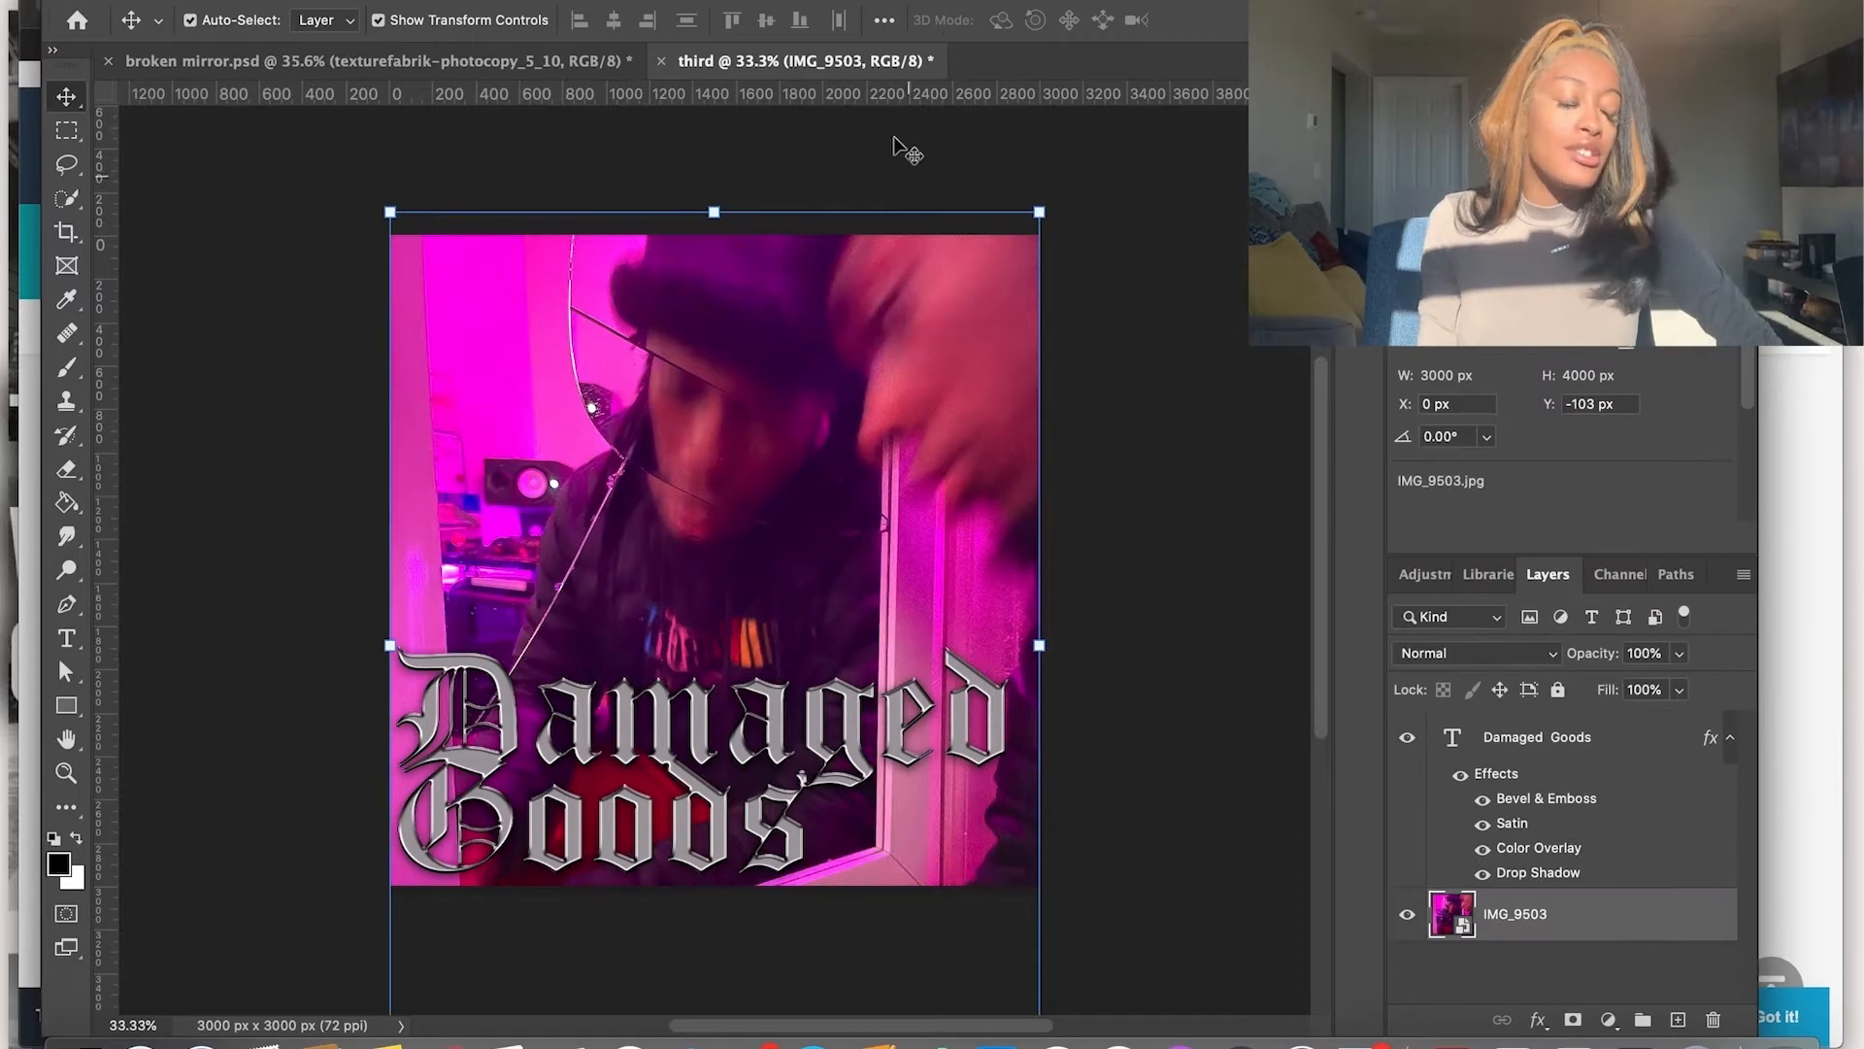
{"action": "left_click", "coordinate": [615, 1]}
{"action": "left_click", "coordinate": [677, 108]}
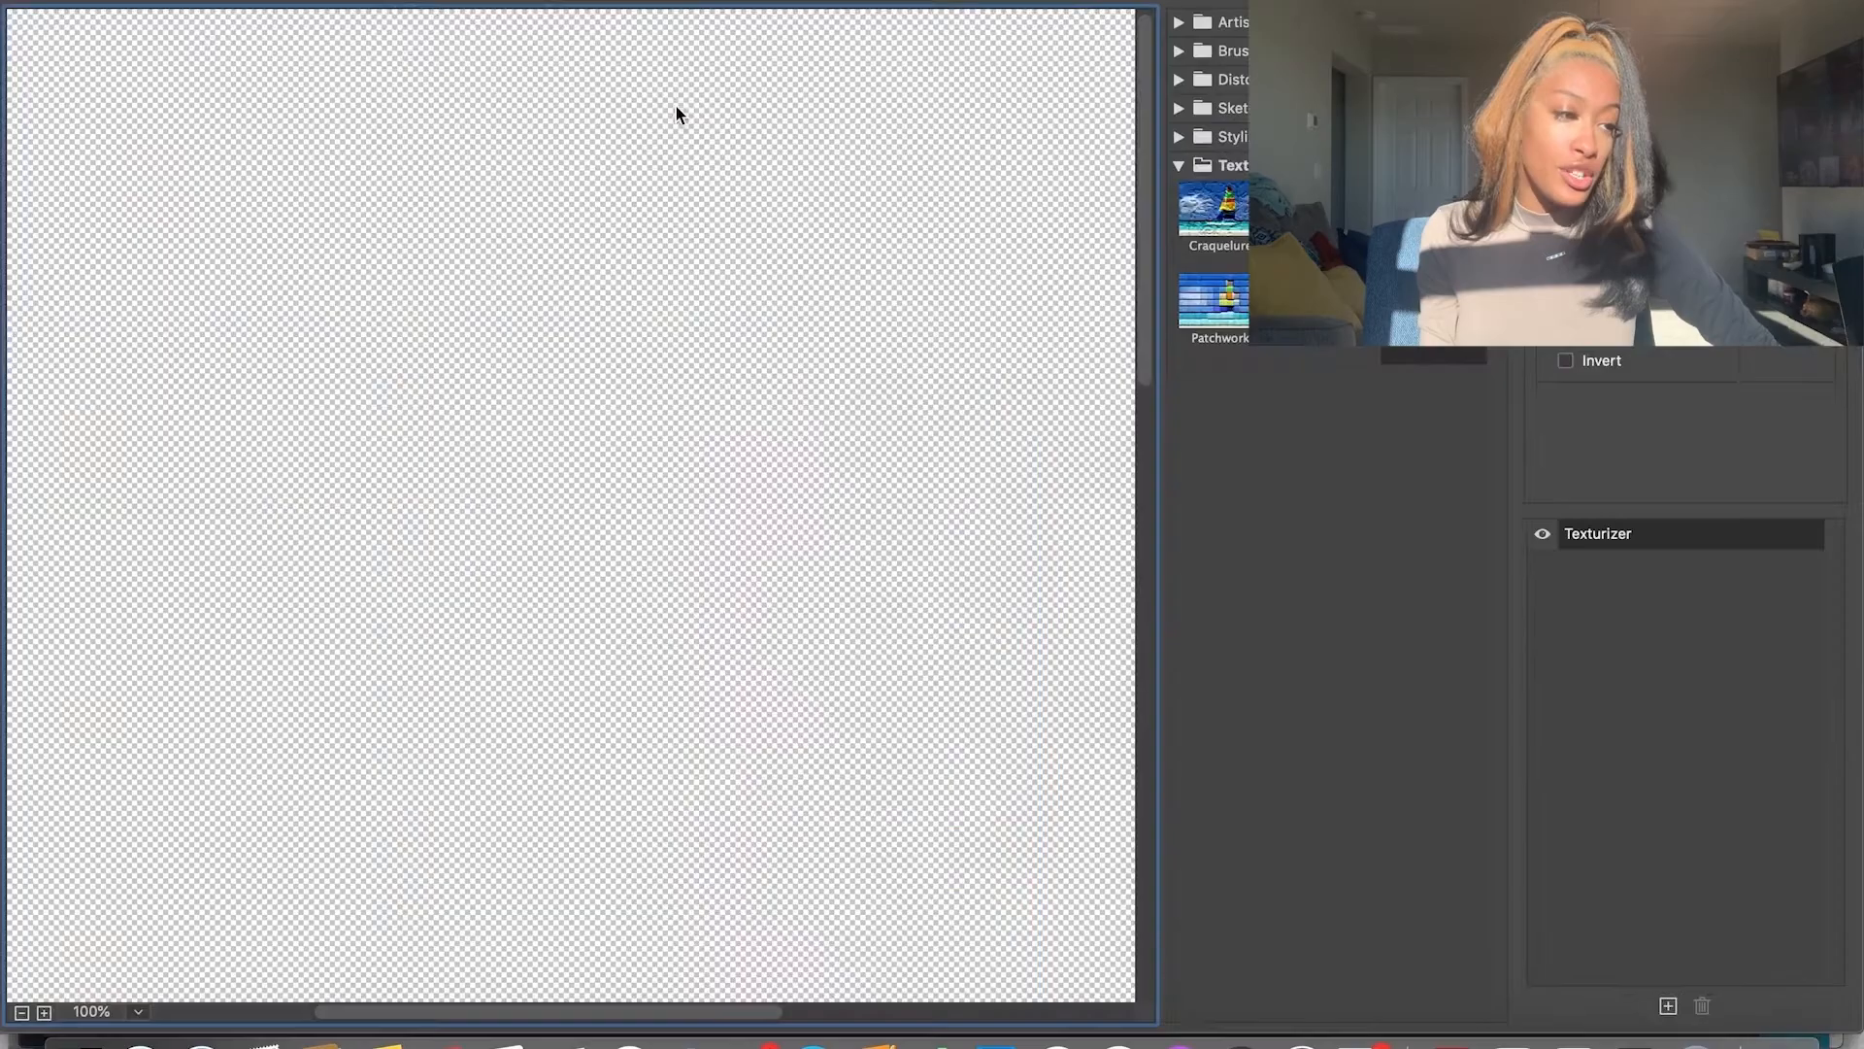
{"action": "left_click", "coordinate": [1180, 165]}
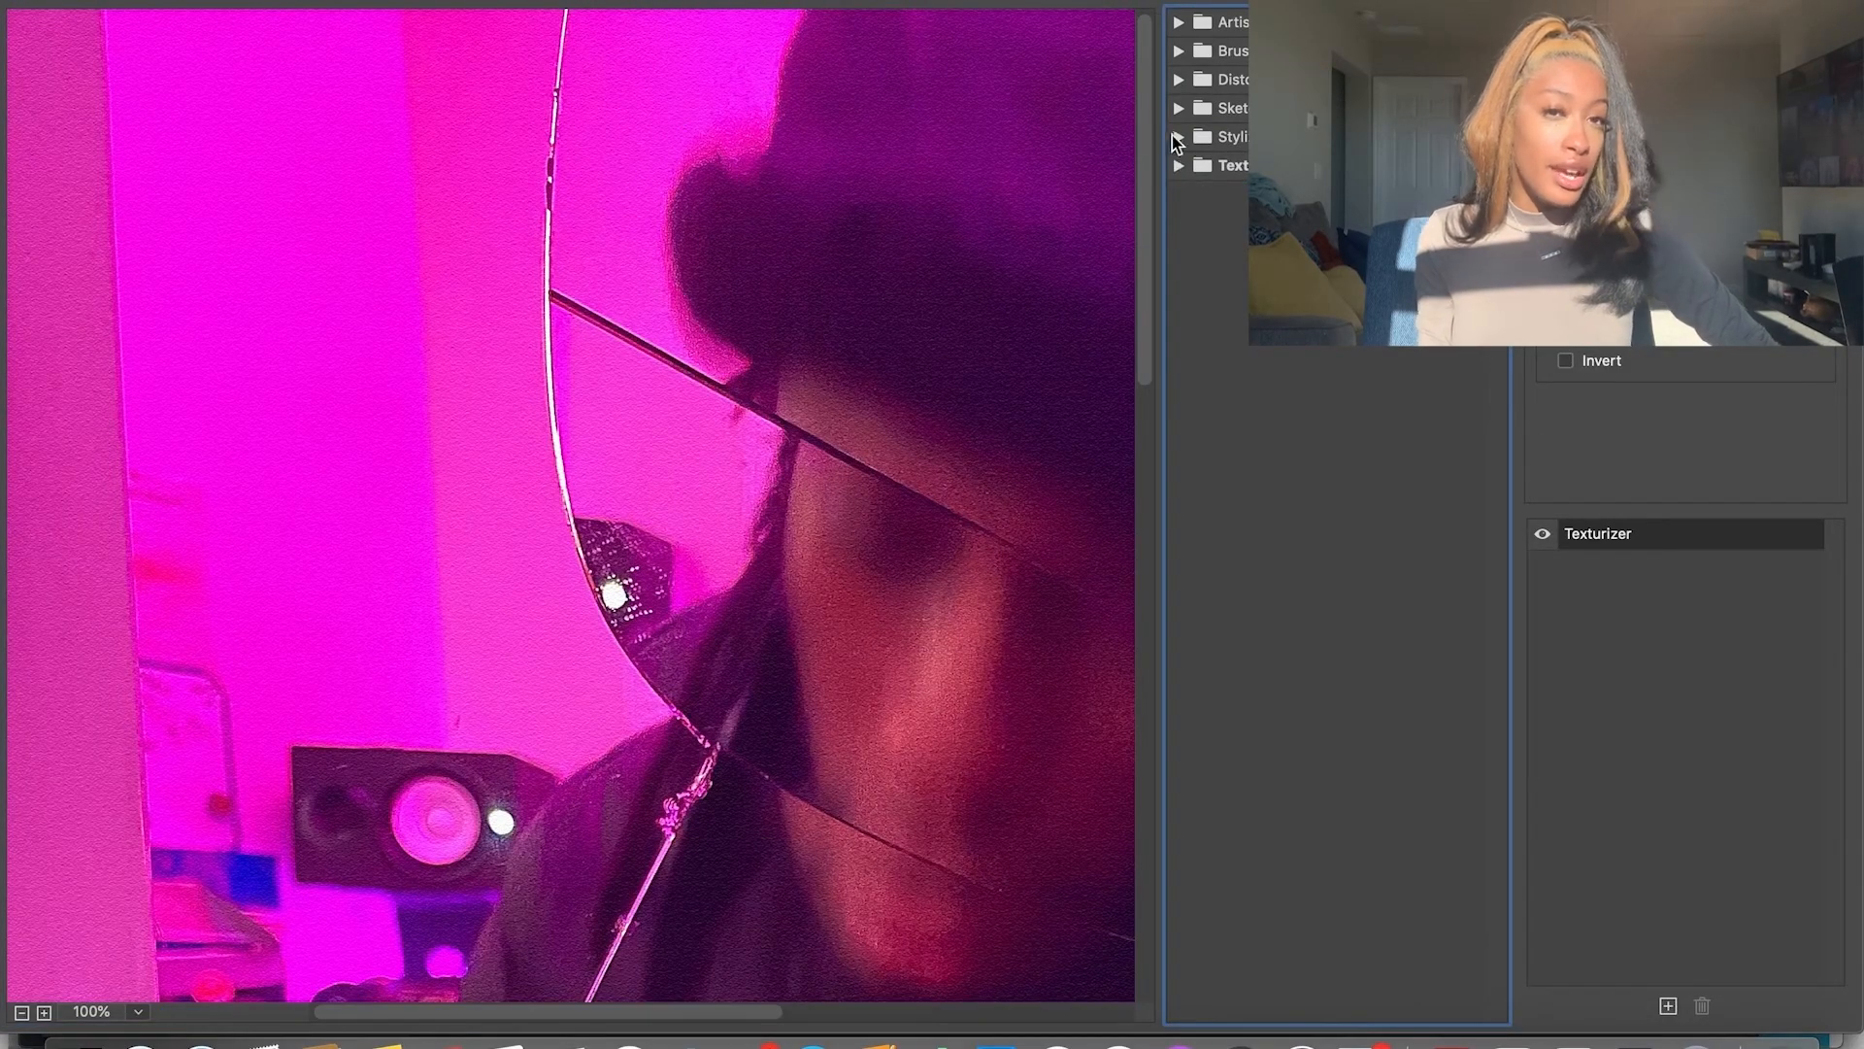
{"action": "left_click", "coordinate": [1179, 136]}
{"action": "left_click", "coordinate": [1214, 199]}
{"action": "left_click", "coordinate": [1179, 108]}
{"action": "left_click", "coordinate": [1204, 529]}
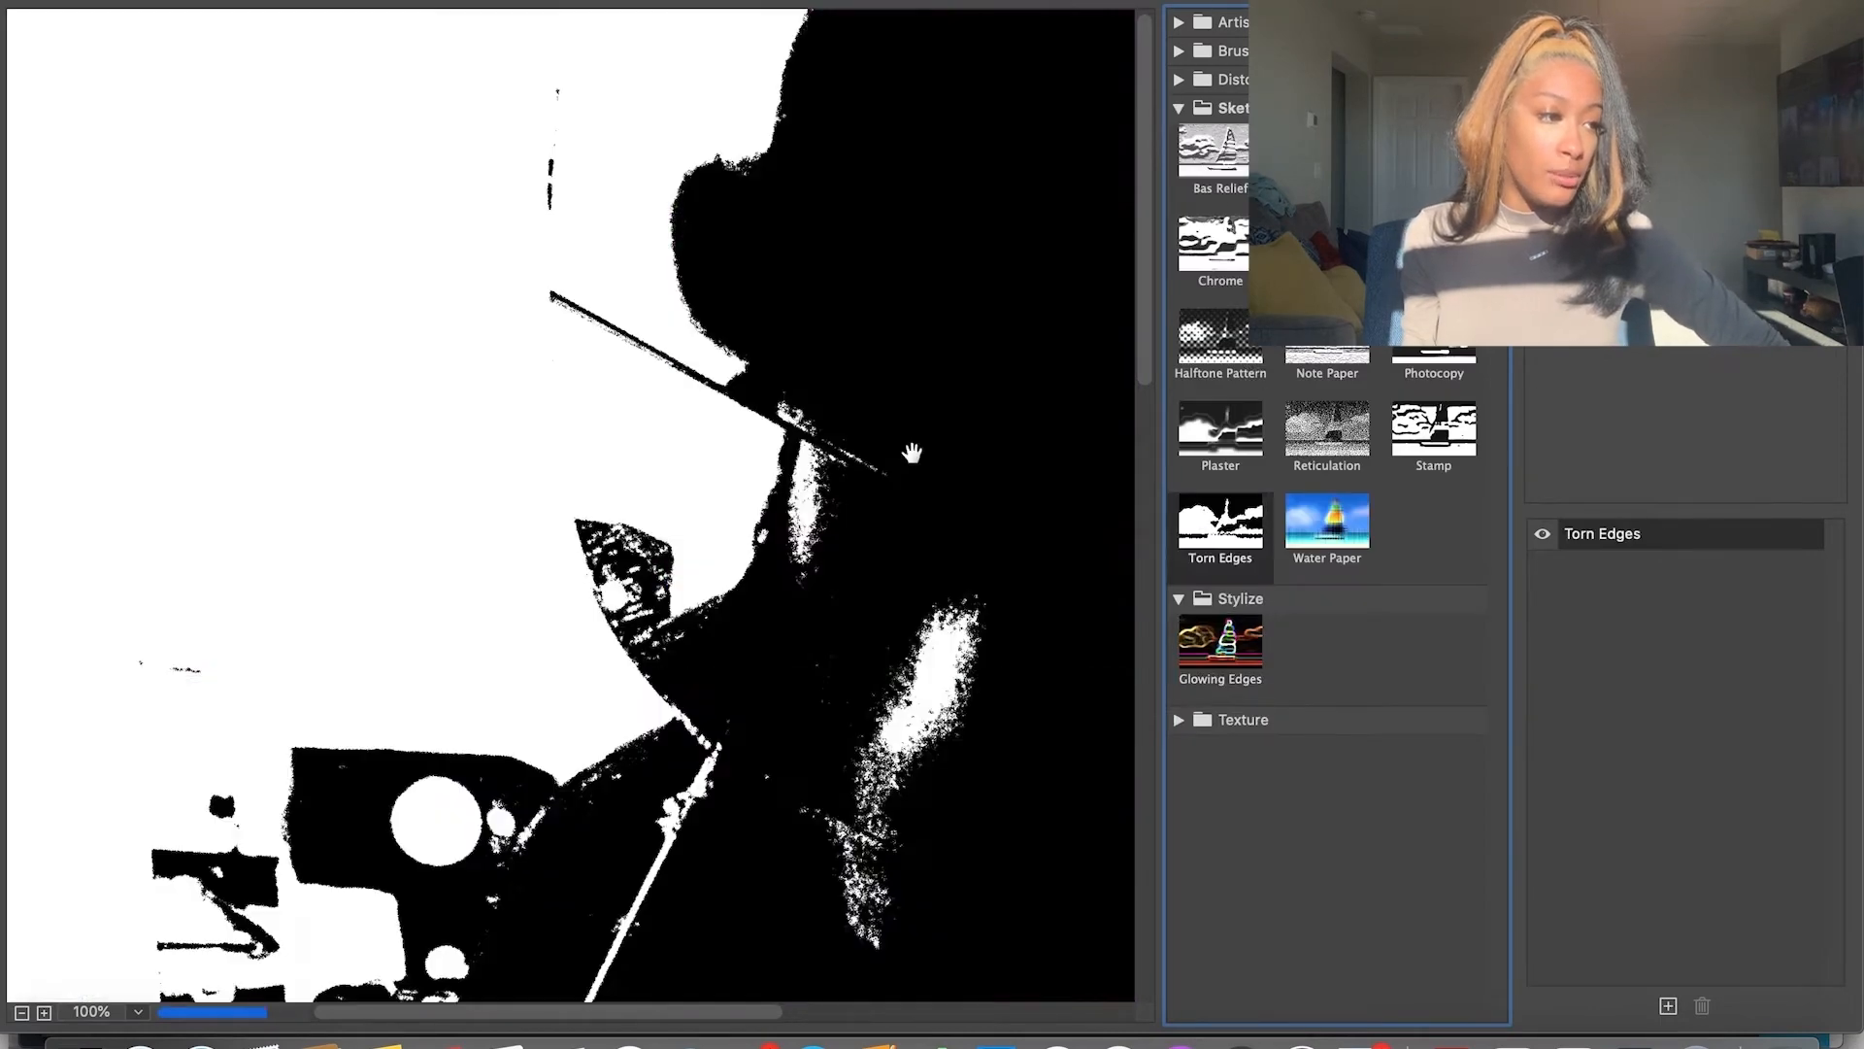
{"action": "left_click", "coordinate": [22, 1012]}
{"action": "mouse_move", "coordinate": [1687, 163]}
{"action": "left_mouse_down"}
{"action": "mouse_move", "coordinate": [1651, 163]}
{"action": "mouse_move", "coordinate": [1723, 163]}
{"action": "mouse_move", "coordinate": [1701, 163]}
{"action": "left_mouse_up"}
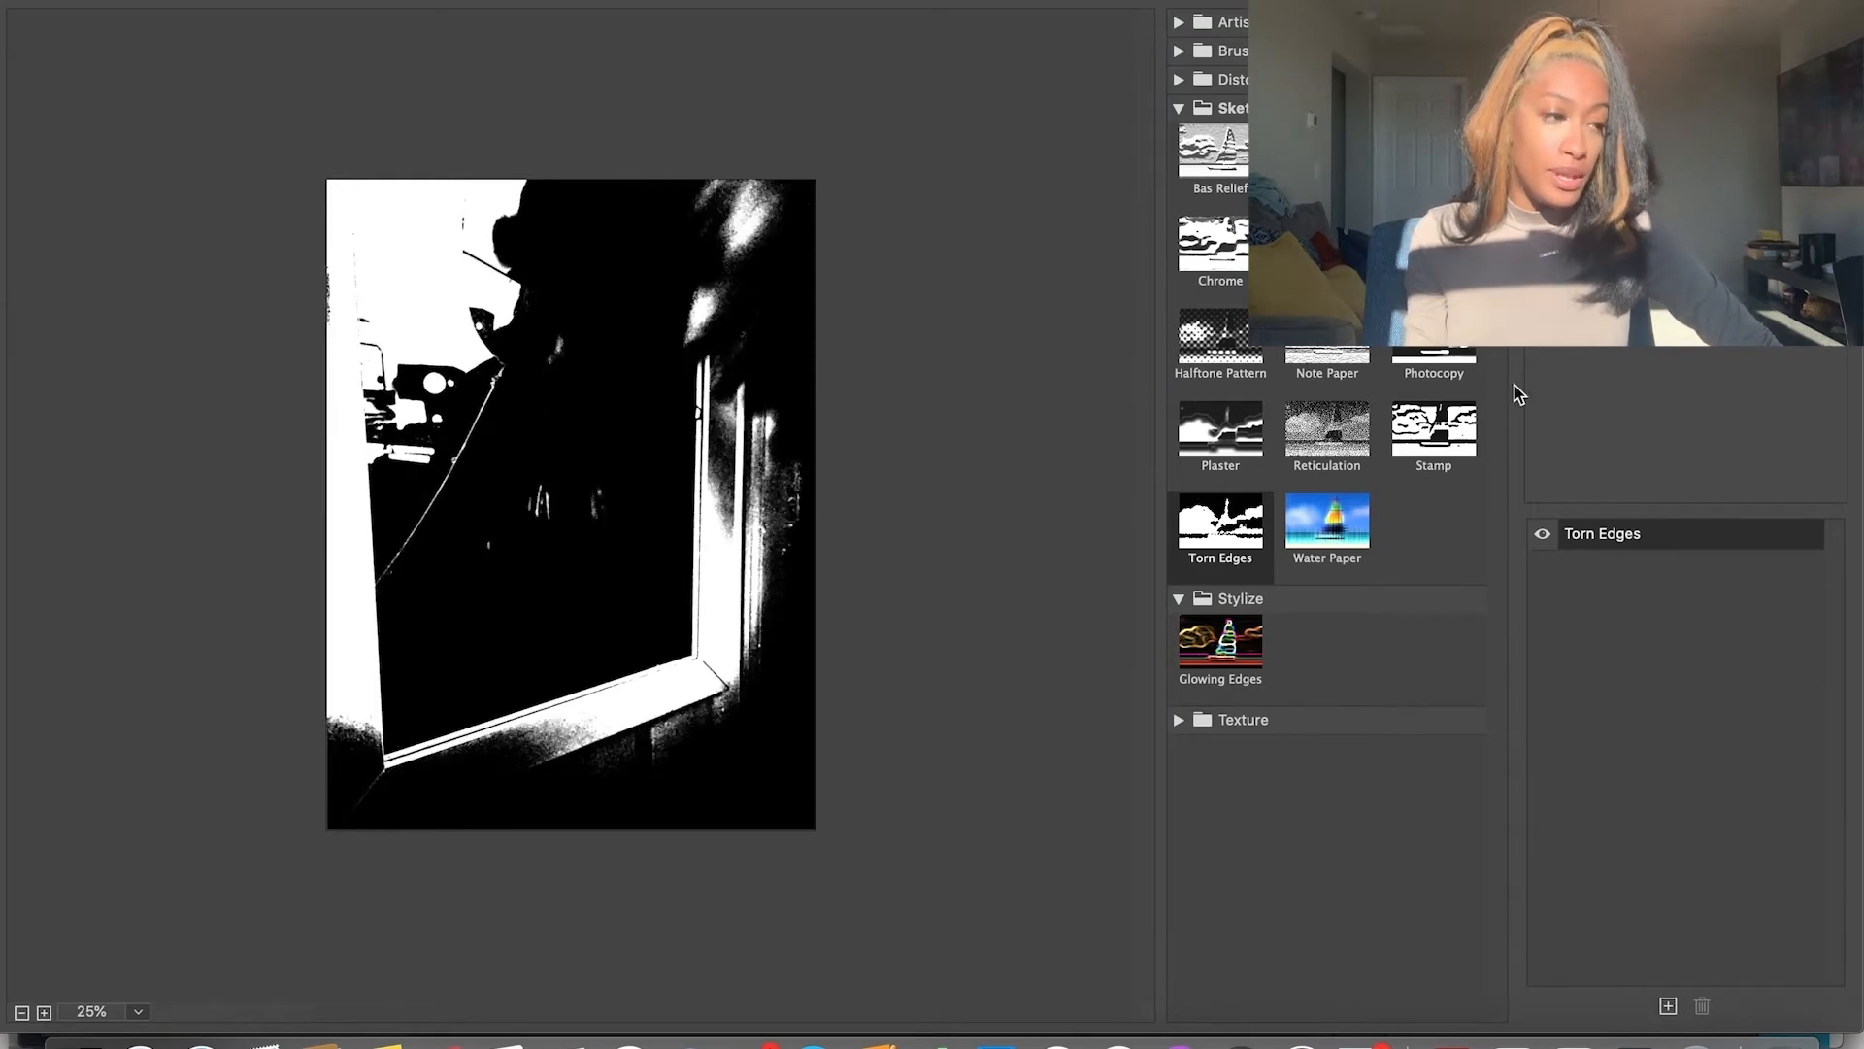
Try the Stamp, Reticulation, Photocopy, Halftone Pattern and Glass effects on the photo, and leave the Filter Gallery without applying one
{"action": "left_click", "coordinate": [1433, 427]}
{"action": "left_click", "coordinate": [1326, 427]}
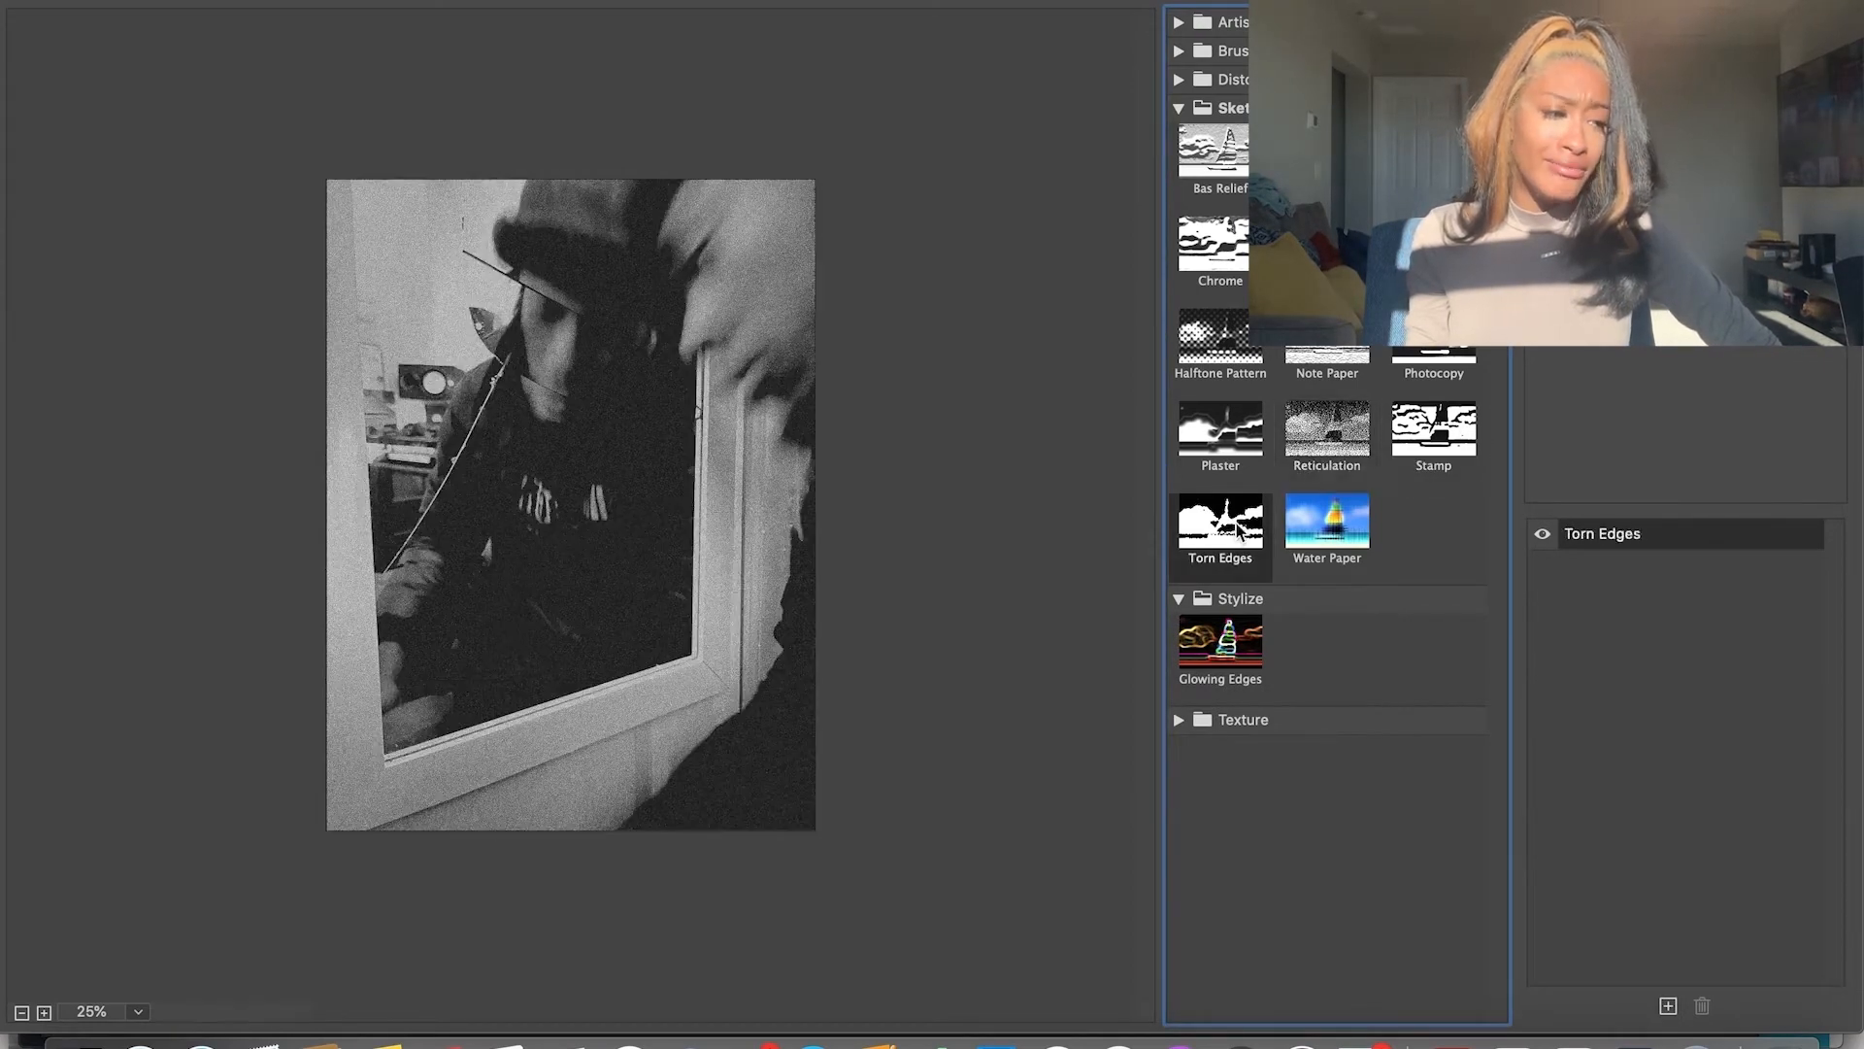
{"action": "left_click", "coordinate": [1239, 529]}
{"action": "left_click", "coordinate": [1433, 350]}
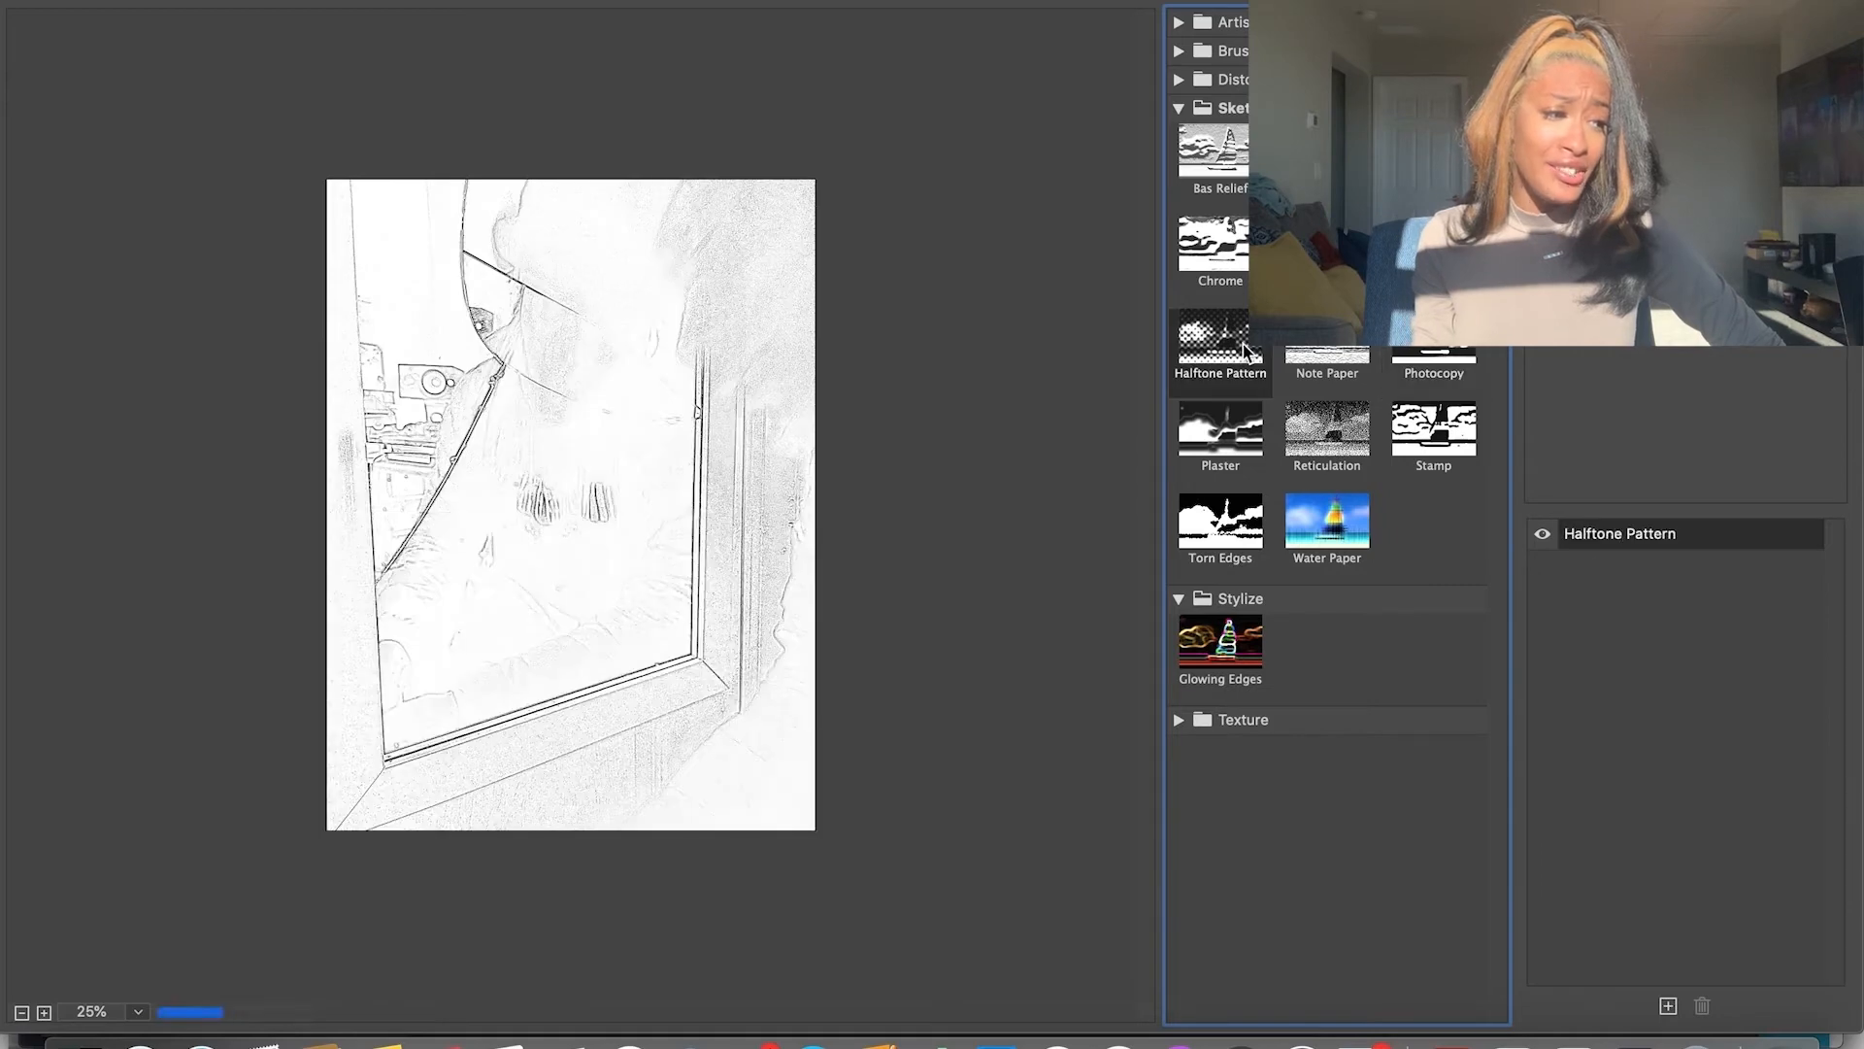
{"action": "left_click", "coordinate": [1221, 340]}
{"action": "left_click", "coordinate": [1179, 78]}
{"action": "left_click", "coordinate": [1326, 126]}
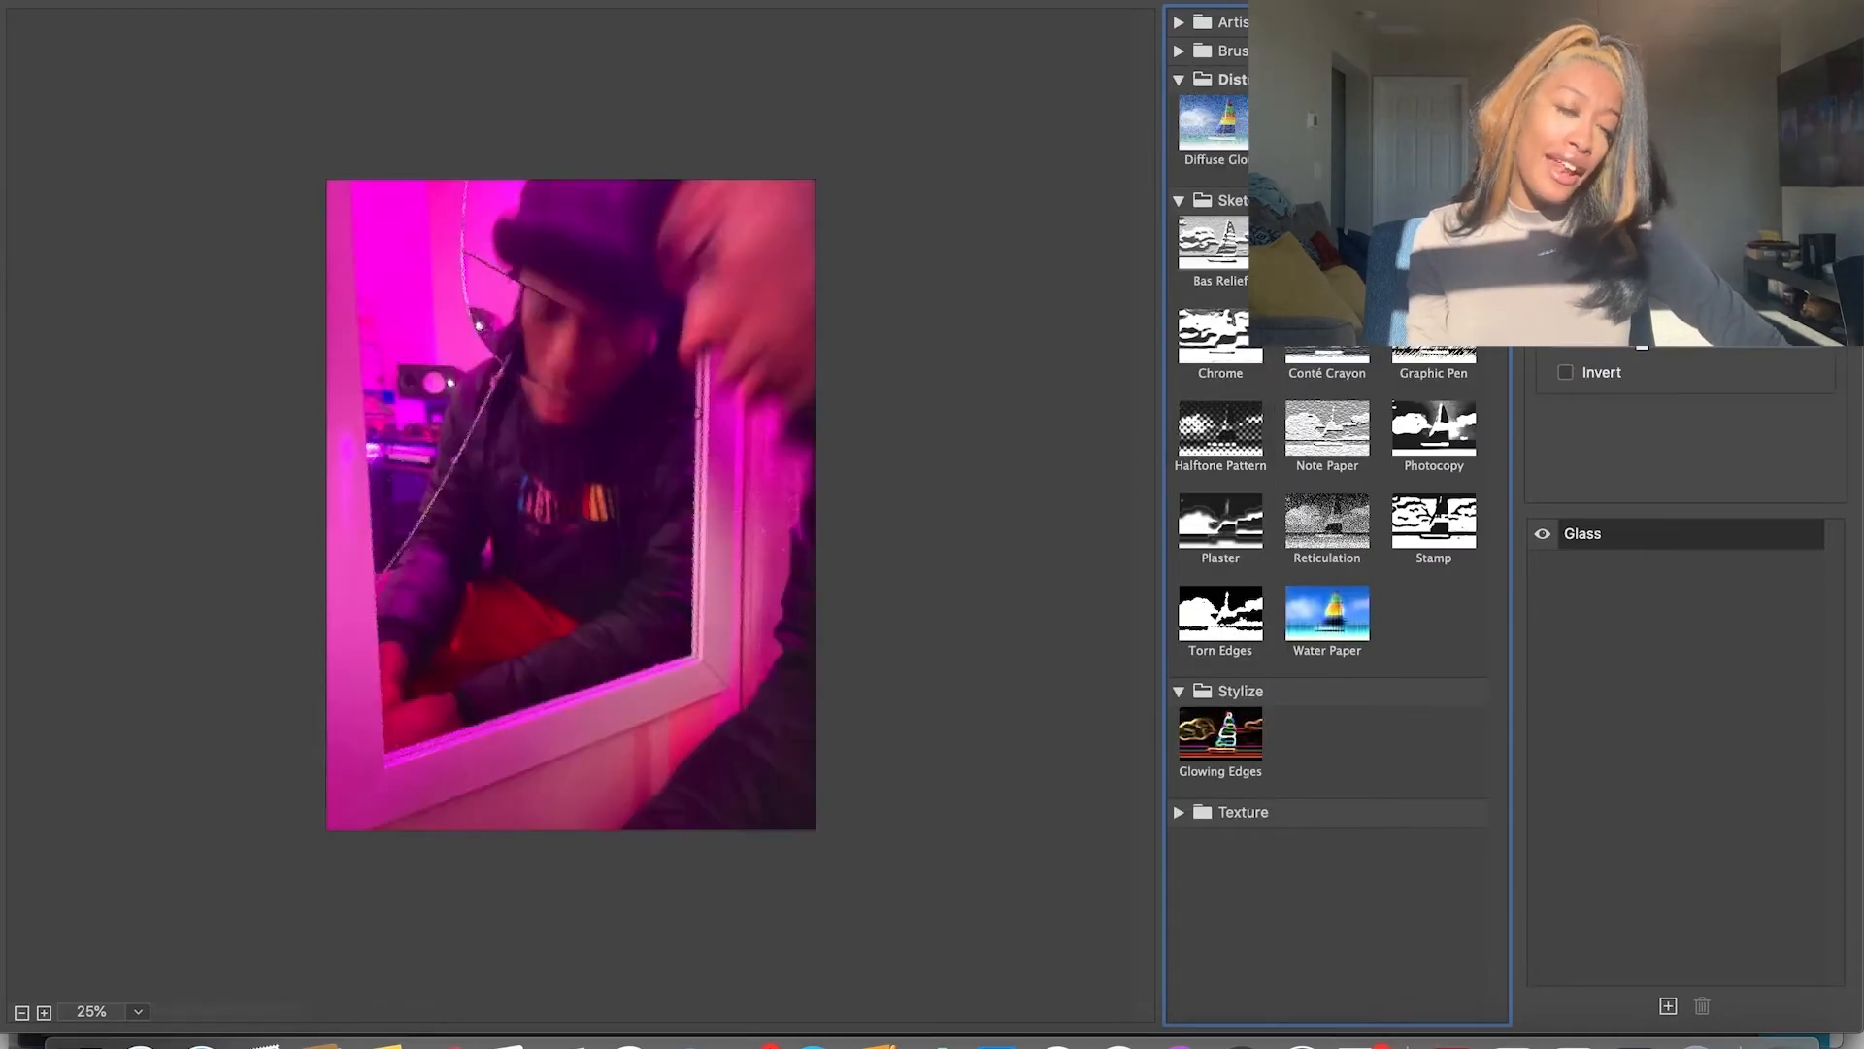
{"action": "left_click", "coordinate": [1178, 54]}
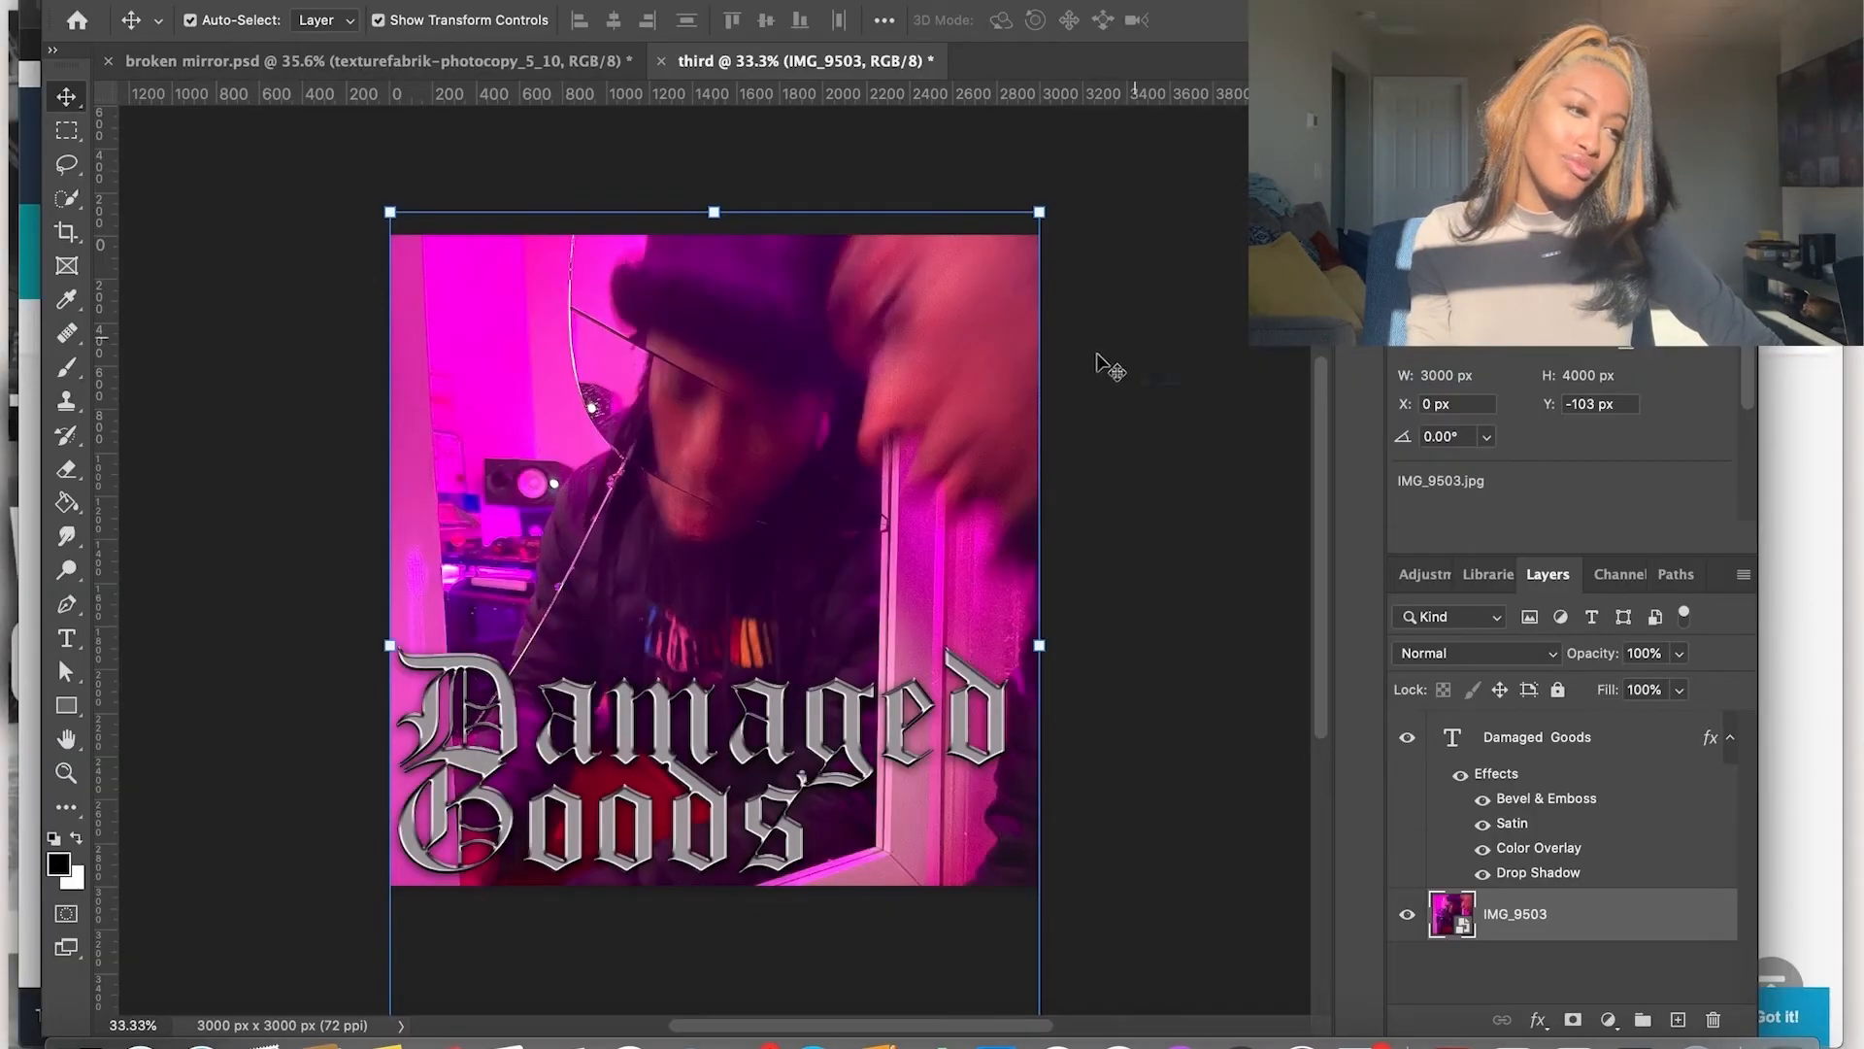
Look through the Render and Blur filters available for the IMG_9503 photo
{"action": "left_click", "coordinate": [598, 1]}
{"action": "mouse_move", "coordinate": [702, 428]}
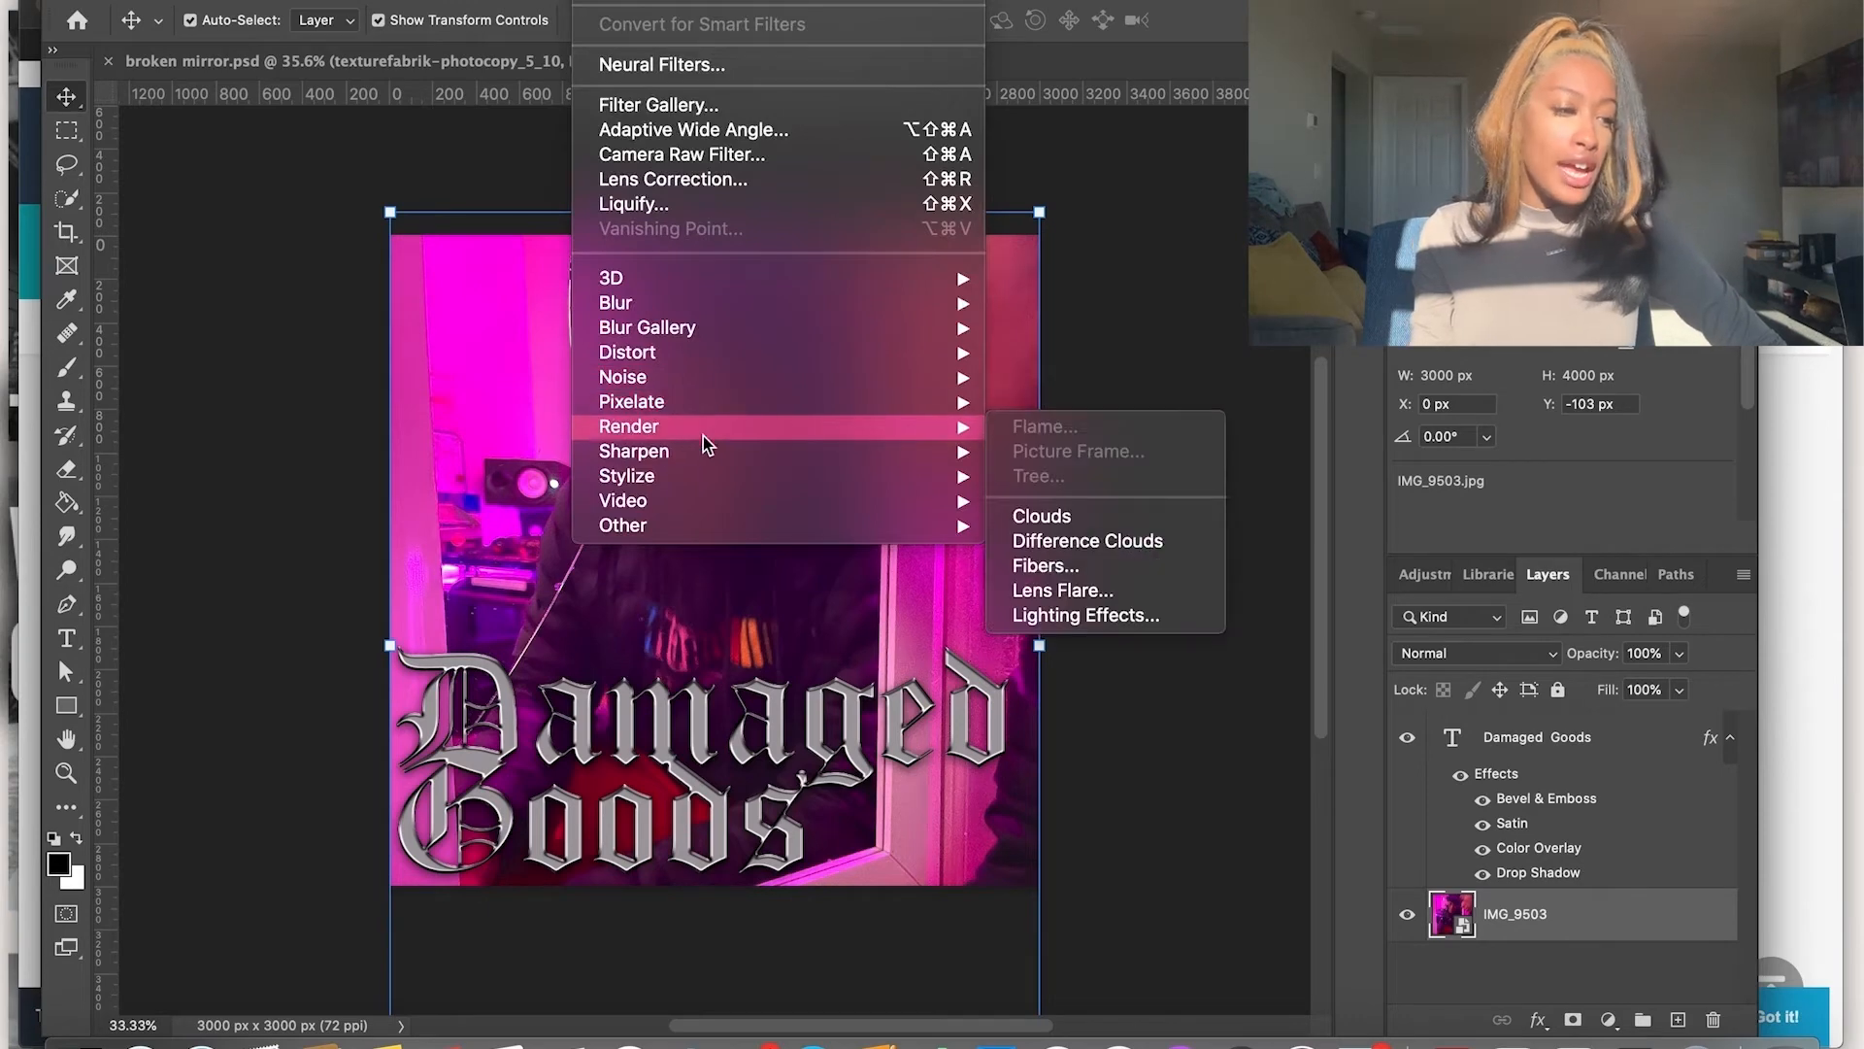
{"action": "mouse_move", "coordinate": [745, 304]}
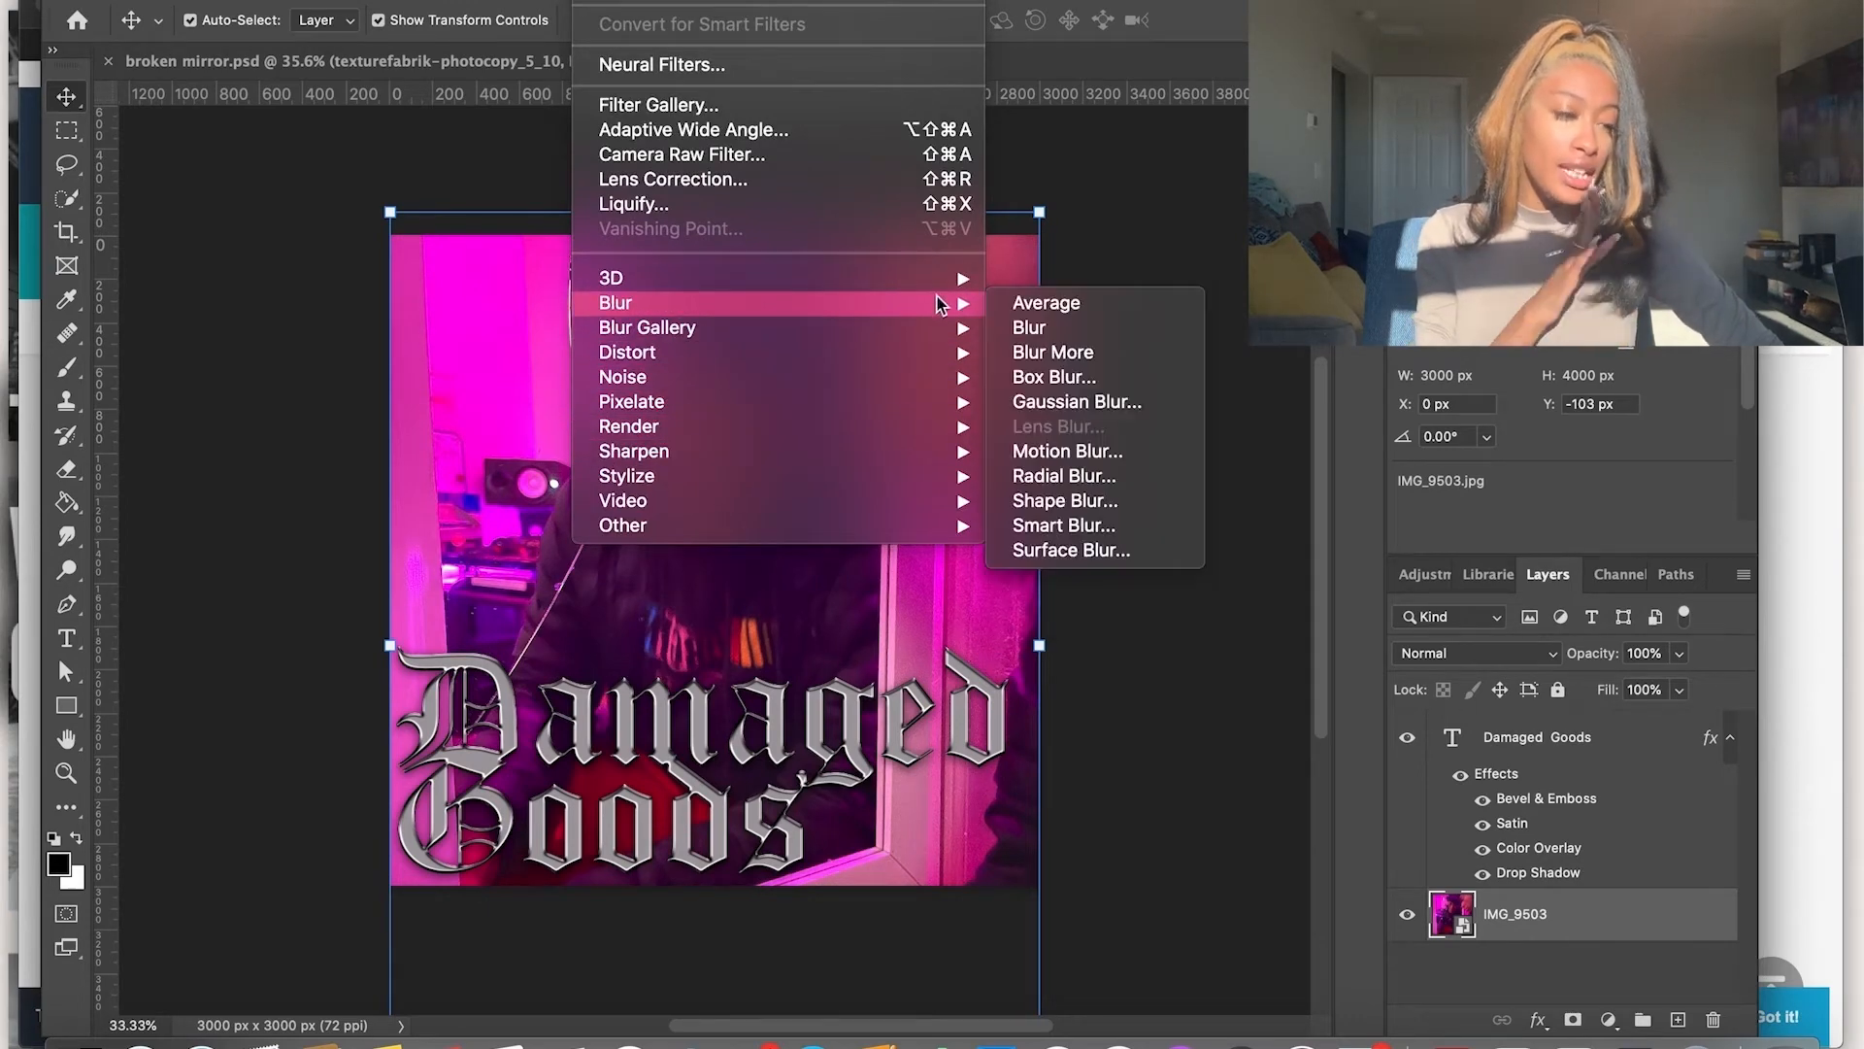
{"action": "left_click", "coordinate": [1107, 402]}
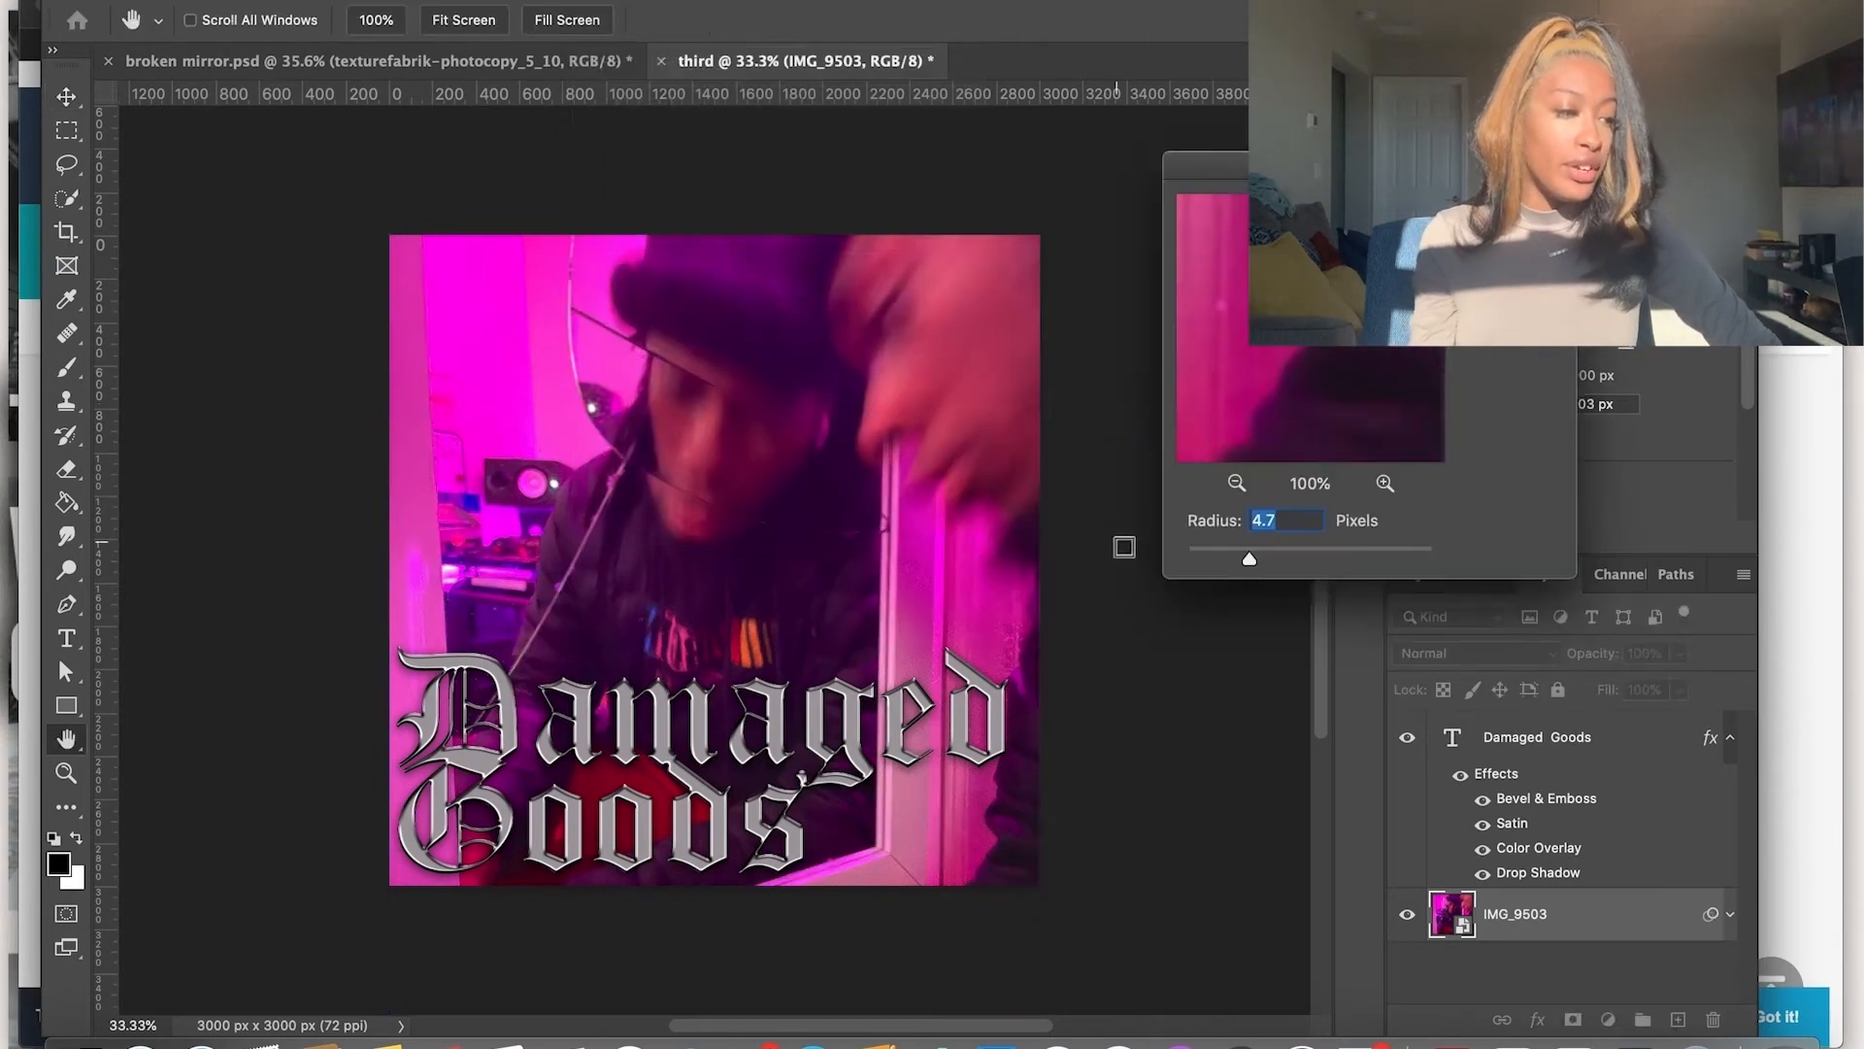
{"action": "left_click_drag", "start_coordinate": [1311, 396], "coordinate": [1303, 349]}
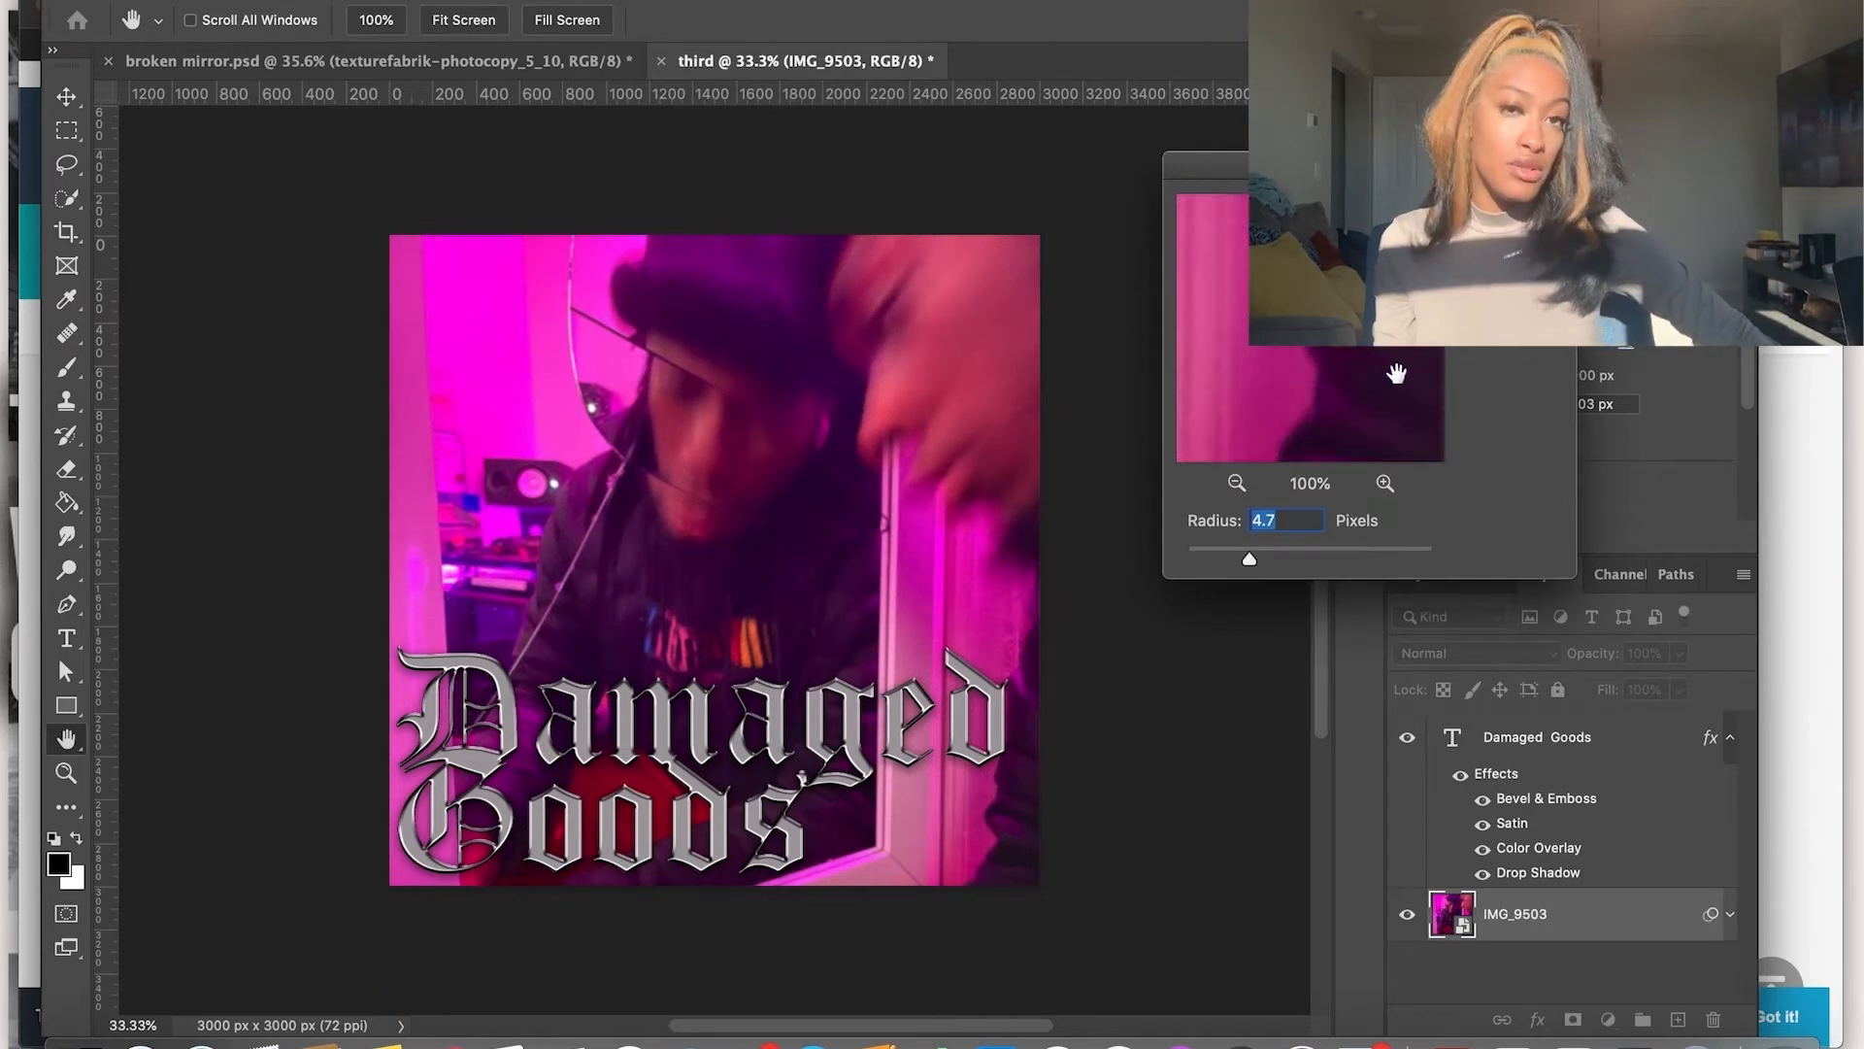
{"action": "key", "text": "Return"}
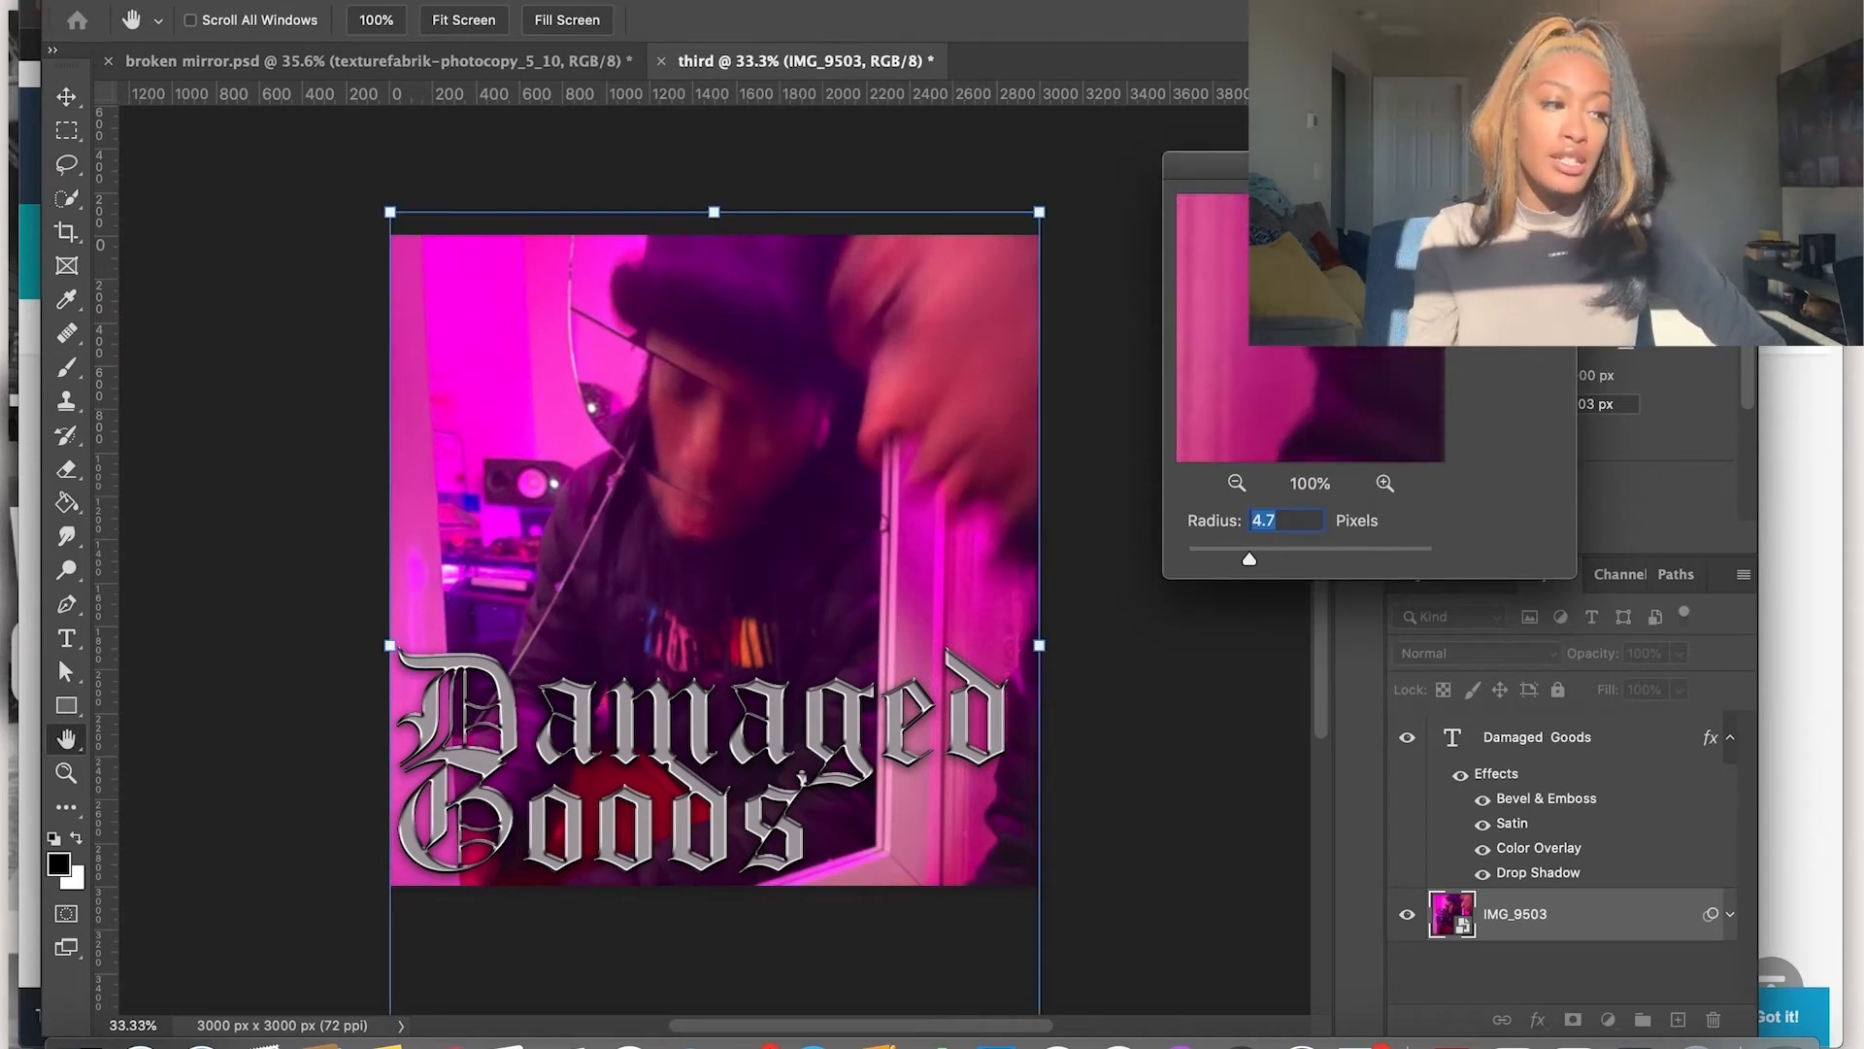
Try a Black & White adjustment layer above the IMG_9503 photo and delete it
{"action": "left_click", "coordinate": [1608, 1020]}
{"action": "left_click", "coordinate": [1707, 777]}
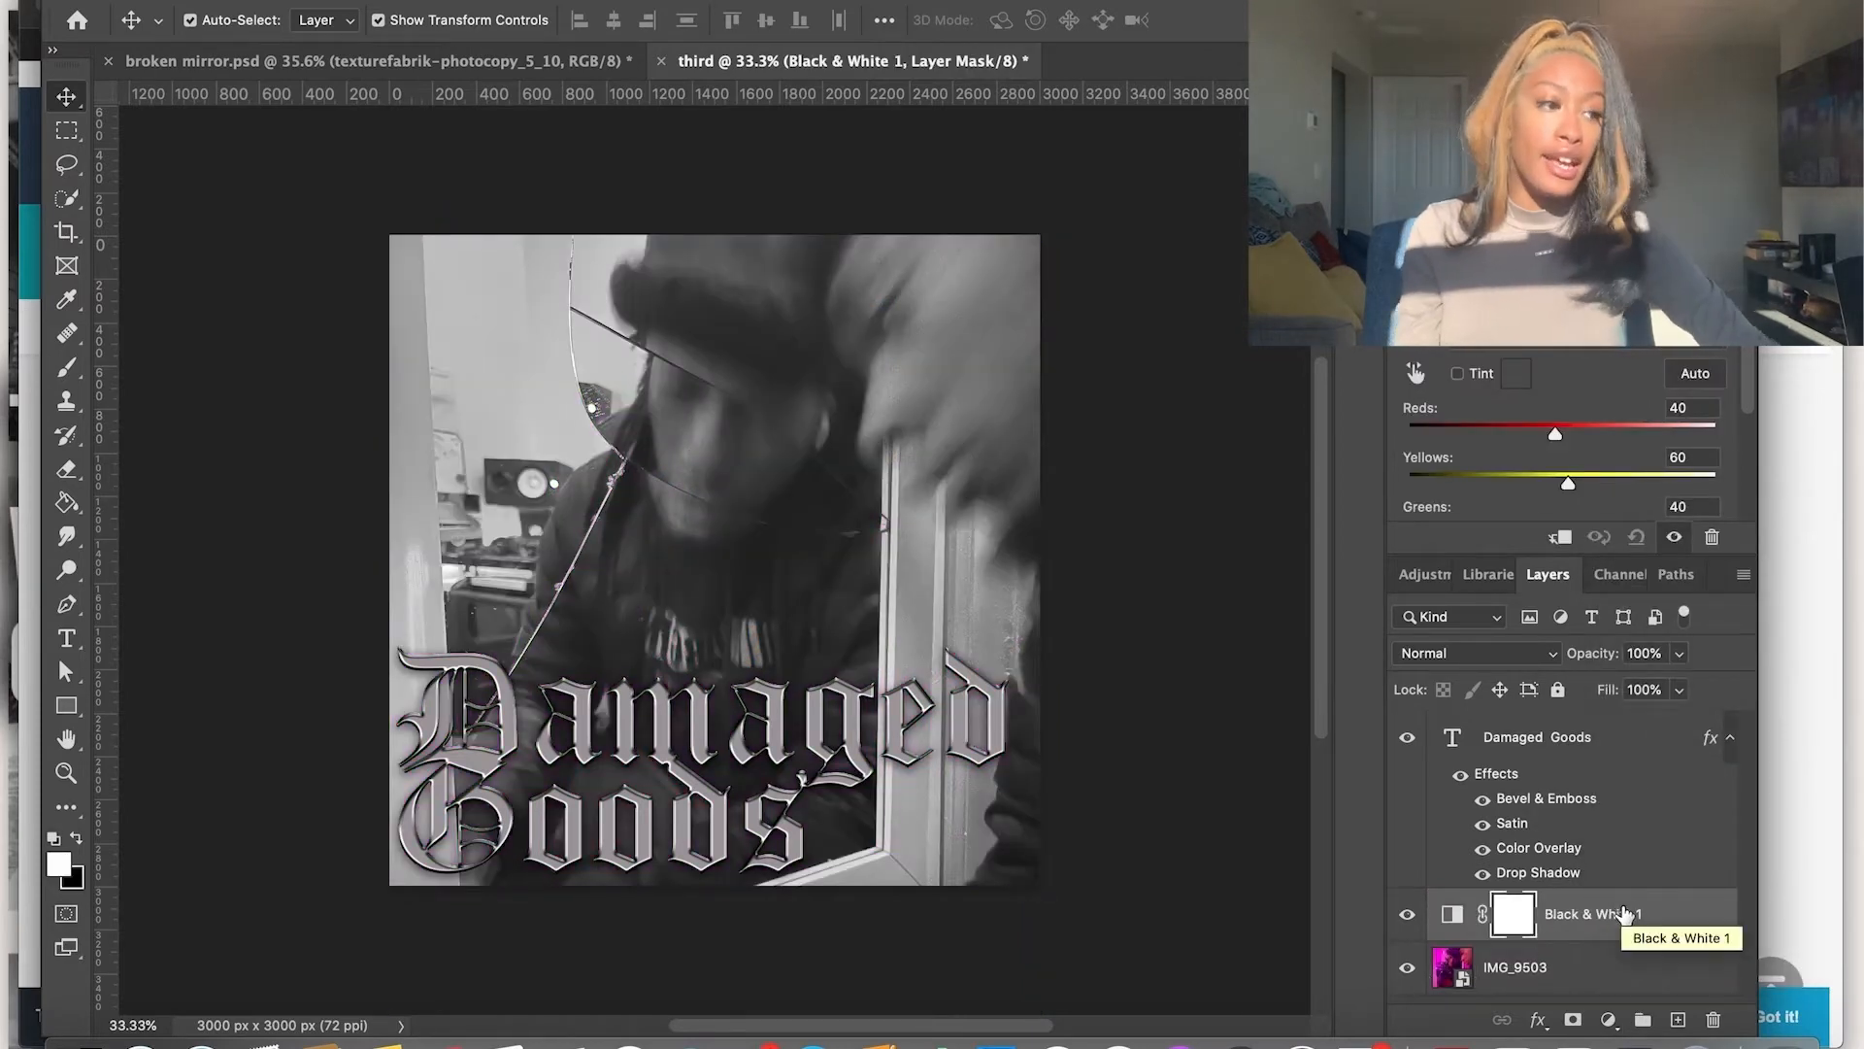
{"action": "left_click_drag", "start_coordinate": [1612, 908], "coordinate": [1713, 1020]}
Try a Curves adjustment layer above the IMG_9503 photo with a steeper, high-contrast curve, and delete it
{"action": "left_click", "coordinate": [1608, 1019]}
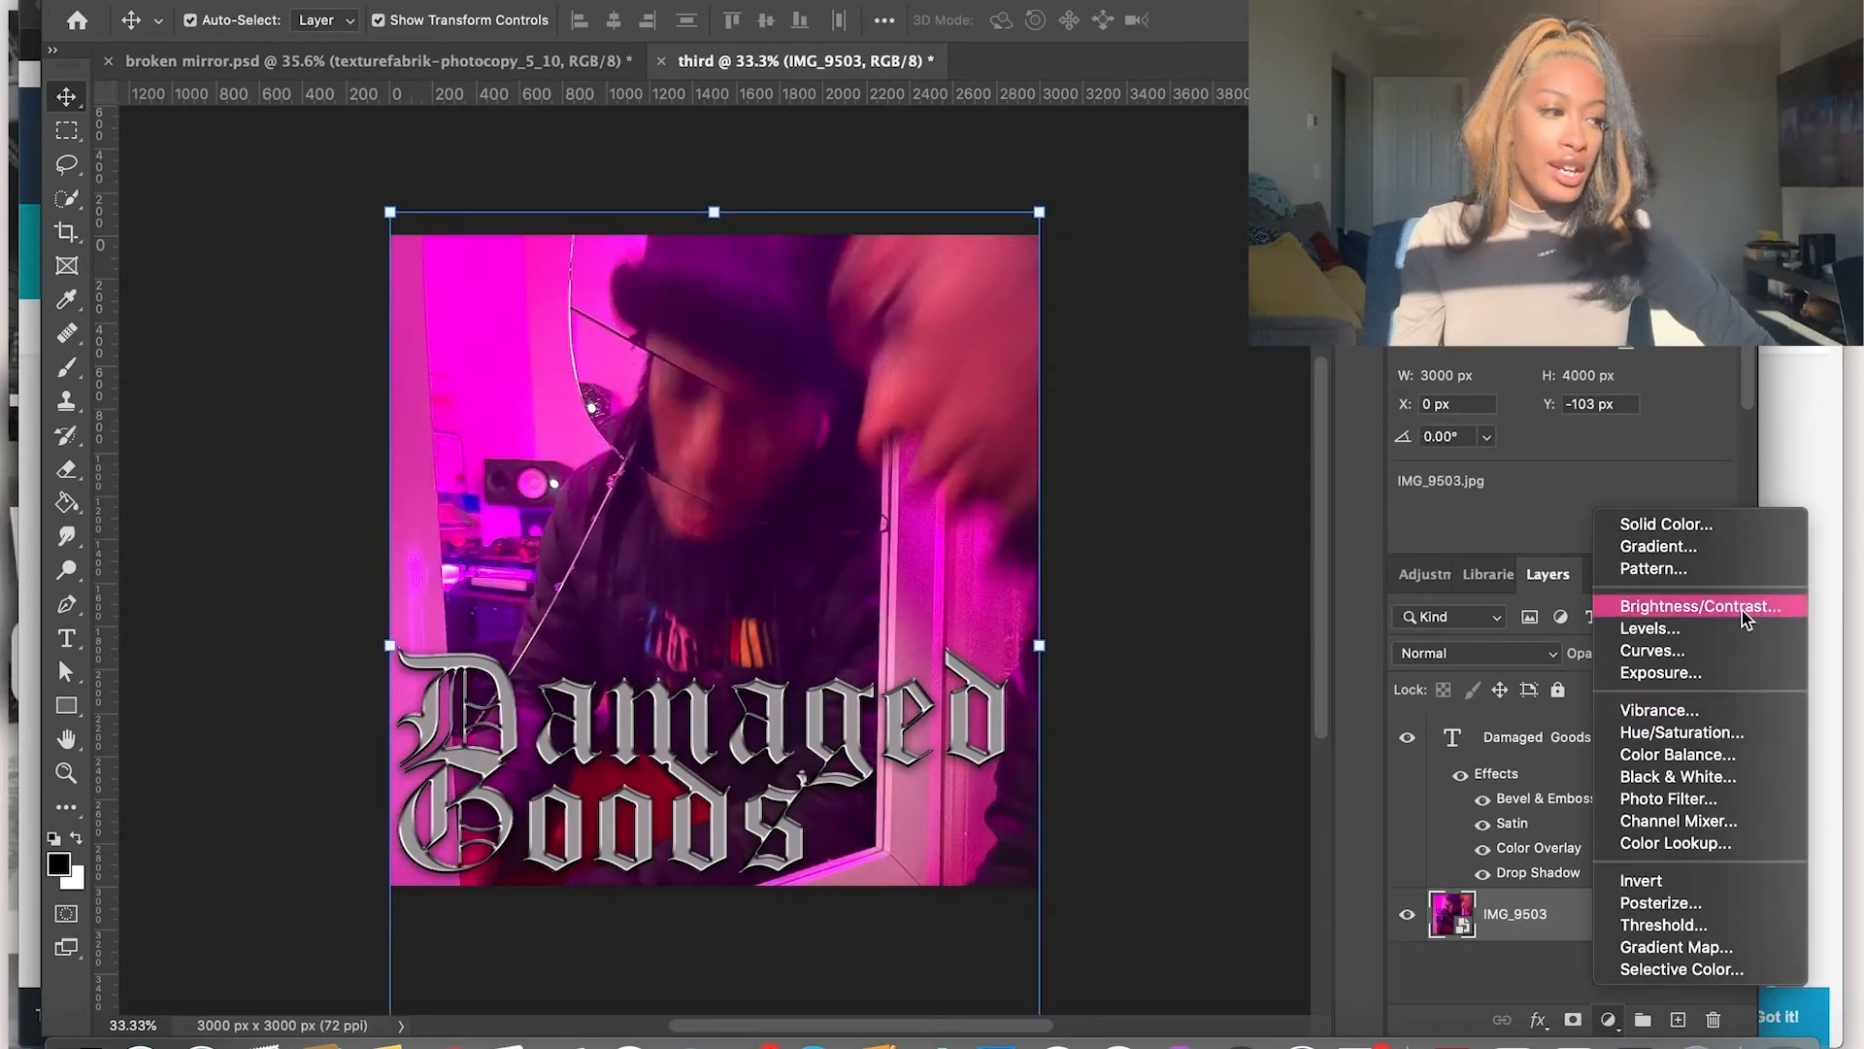
{"action": "left_click", "coordinate": [1738, 651]}
{"action": "mouse_move", "coordinate": [1715, 481]}
{"action": "left_mouse_down"}
{"action": "mouse_move", "coordinate": [1689, 485]}
{"action": "mouse_move", "coordinate": [1735, 483]}
{"action": "left_mouse_up"}
{"action": "left_click_drag", "start_coordinate": [1462, 467], "coordinate": [1569, 428]}
{"action": "scroll", "coordinate": [1507, 465], "scroll_direction": "up", "scroll_amount": 3}
{"action": "left_click_drag", "start_coordinate": [1634, 347], "coordinate": [1684, 347]}
{"action": "scroll", "coordinate": [1579, 398], "scroll_direction": "up", "scroll_amount": 2}
{"action": "scroll", "coordinate": [1579, 398], "scroll_direction": "down", "scroll_amount": 2}
{"action": "left_click_drag", "start_coordinate": [1568, 408], "coordinate": [1556, 400]}
{"action": "scroll", "coordinate": [1582, 841], "scroll_direction": "down", "scroll_amount": 5}
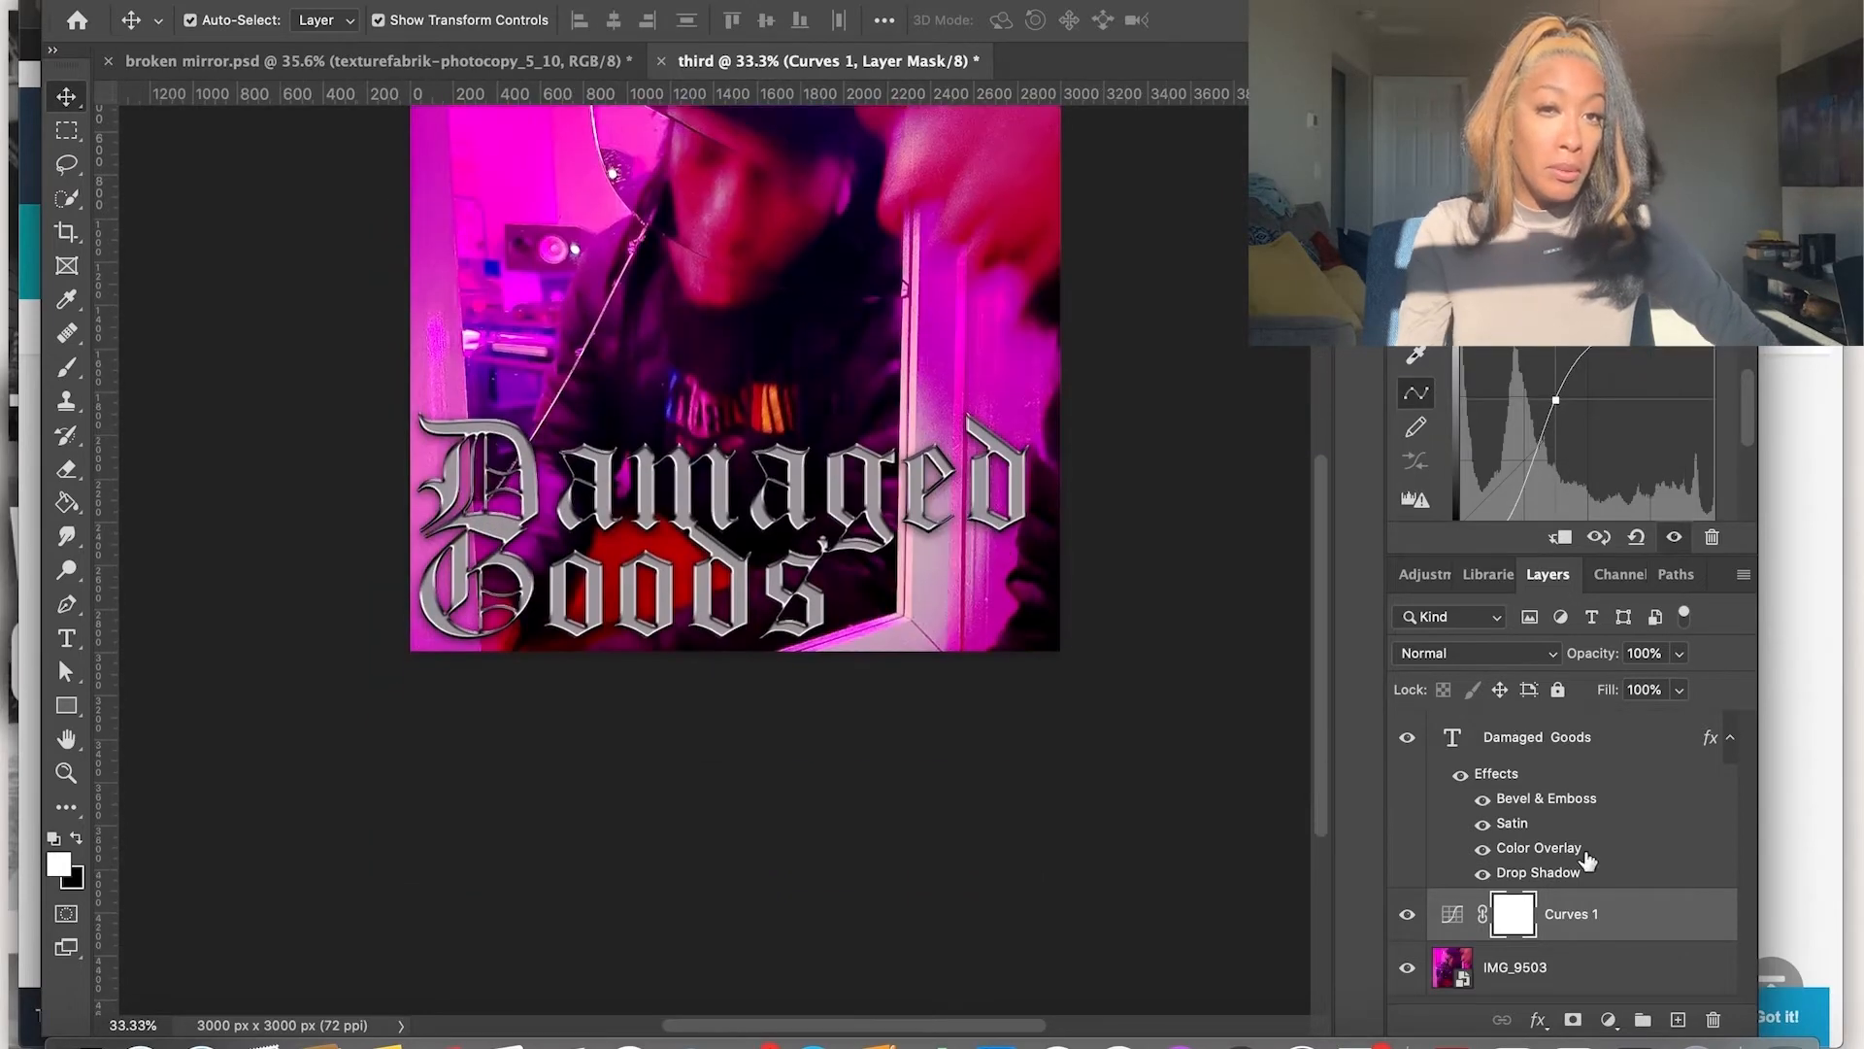
{"action": "scroll", "coordinate": [1314, 716], "scroll_direction": "up", "scroll_amount": 8}
{"action": "scroll", "coordinate": [1315, 716], "scroll_direction": "down", "scroll_amount": 5}
{"action": "key", "text": "BackSpace"}
Try an Invert adjustment layer above the IMG_9503 photo and delete it
{"action": "left_click", "coordinate": [1608, 1019]}
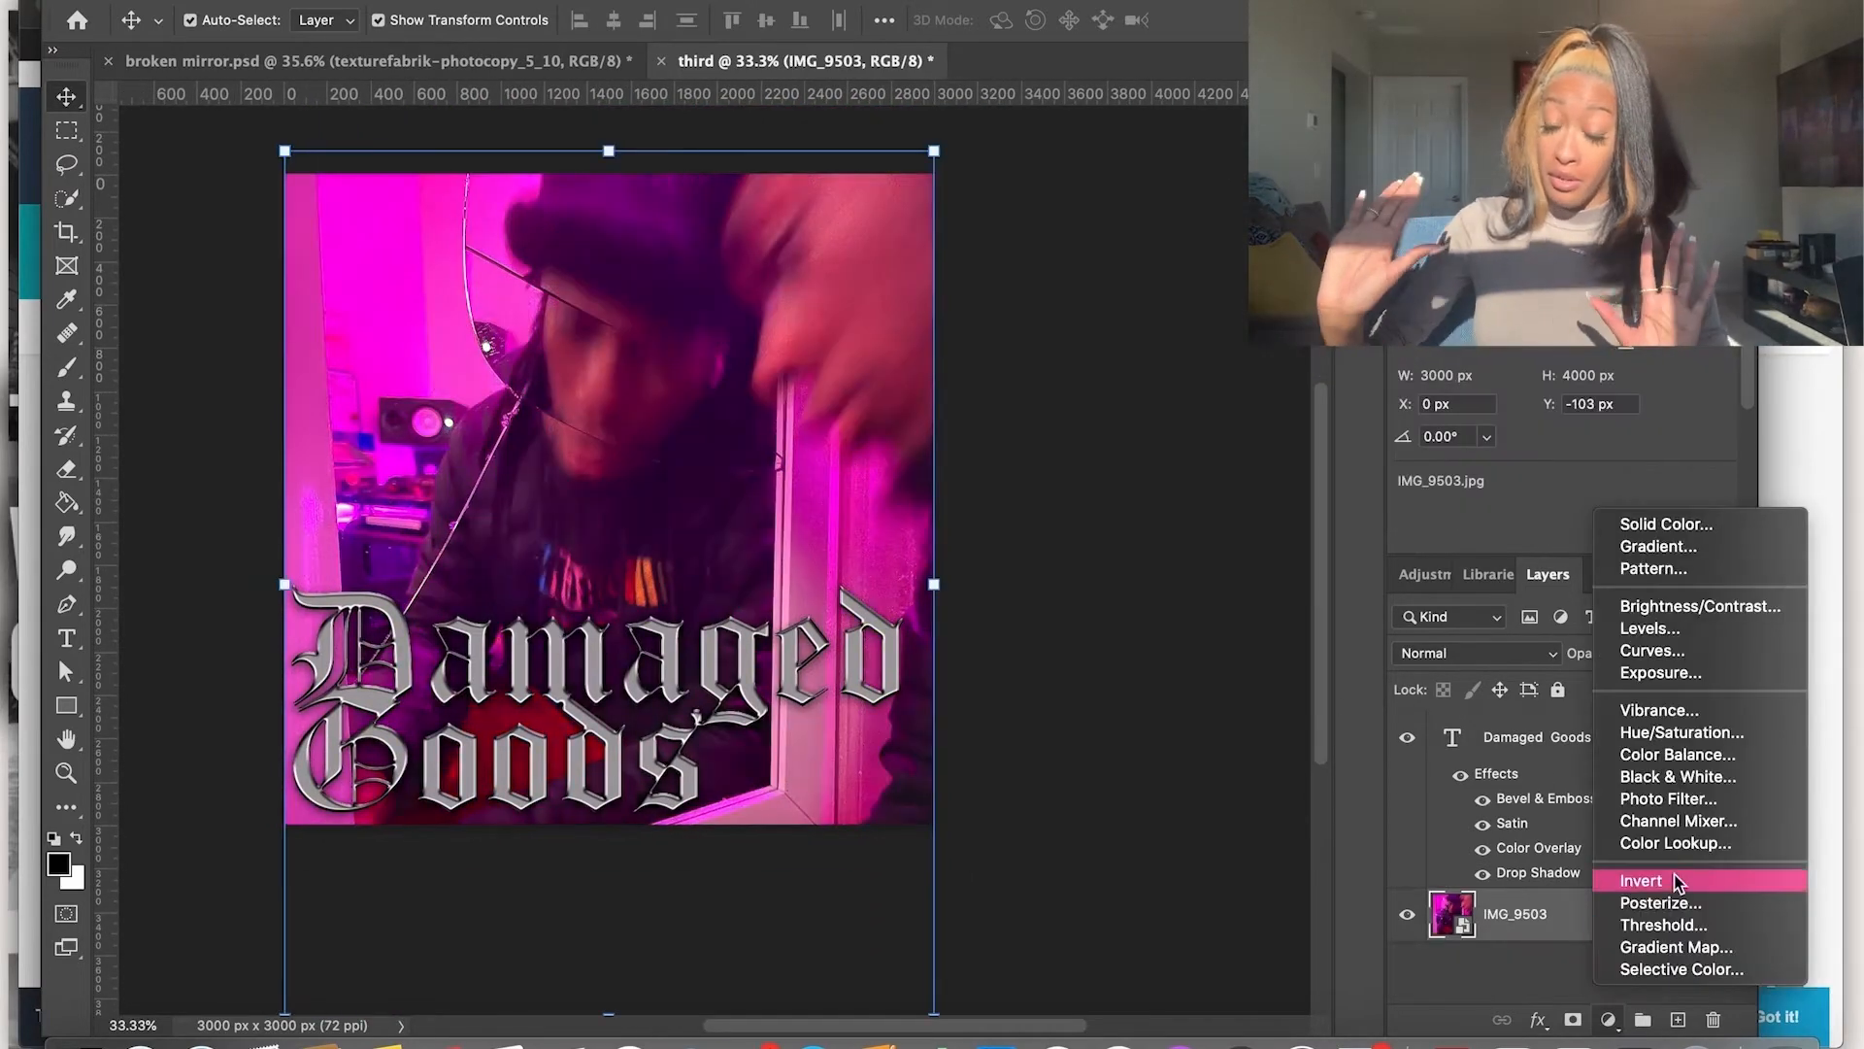
{"action": "left_click", "coordinate": [1670, 888]}
{"action": "key", "text": "BackSpace"}
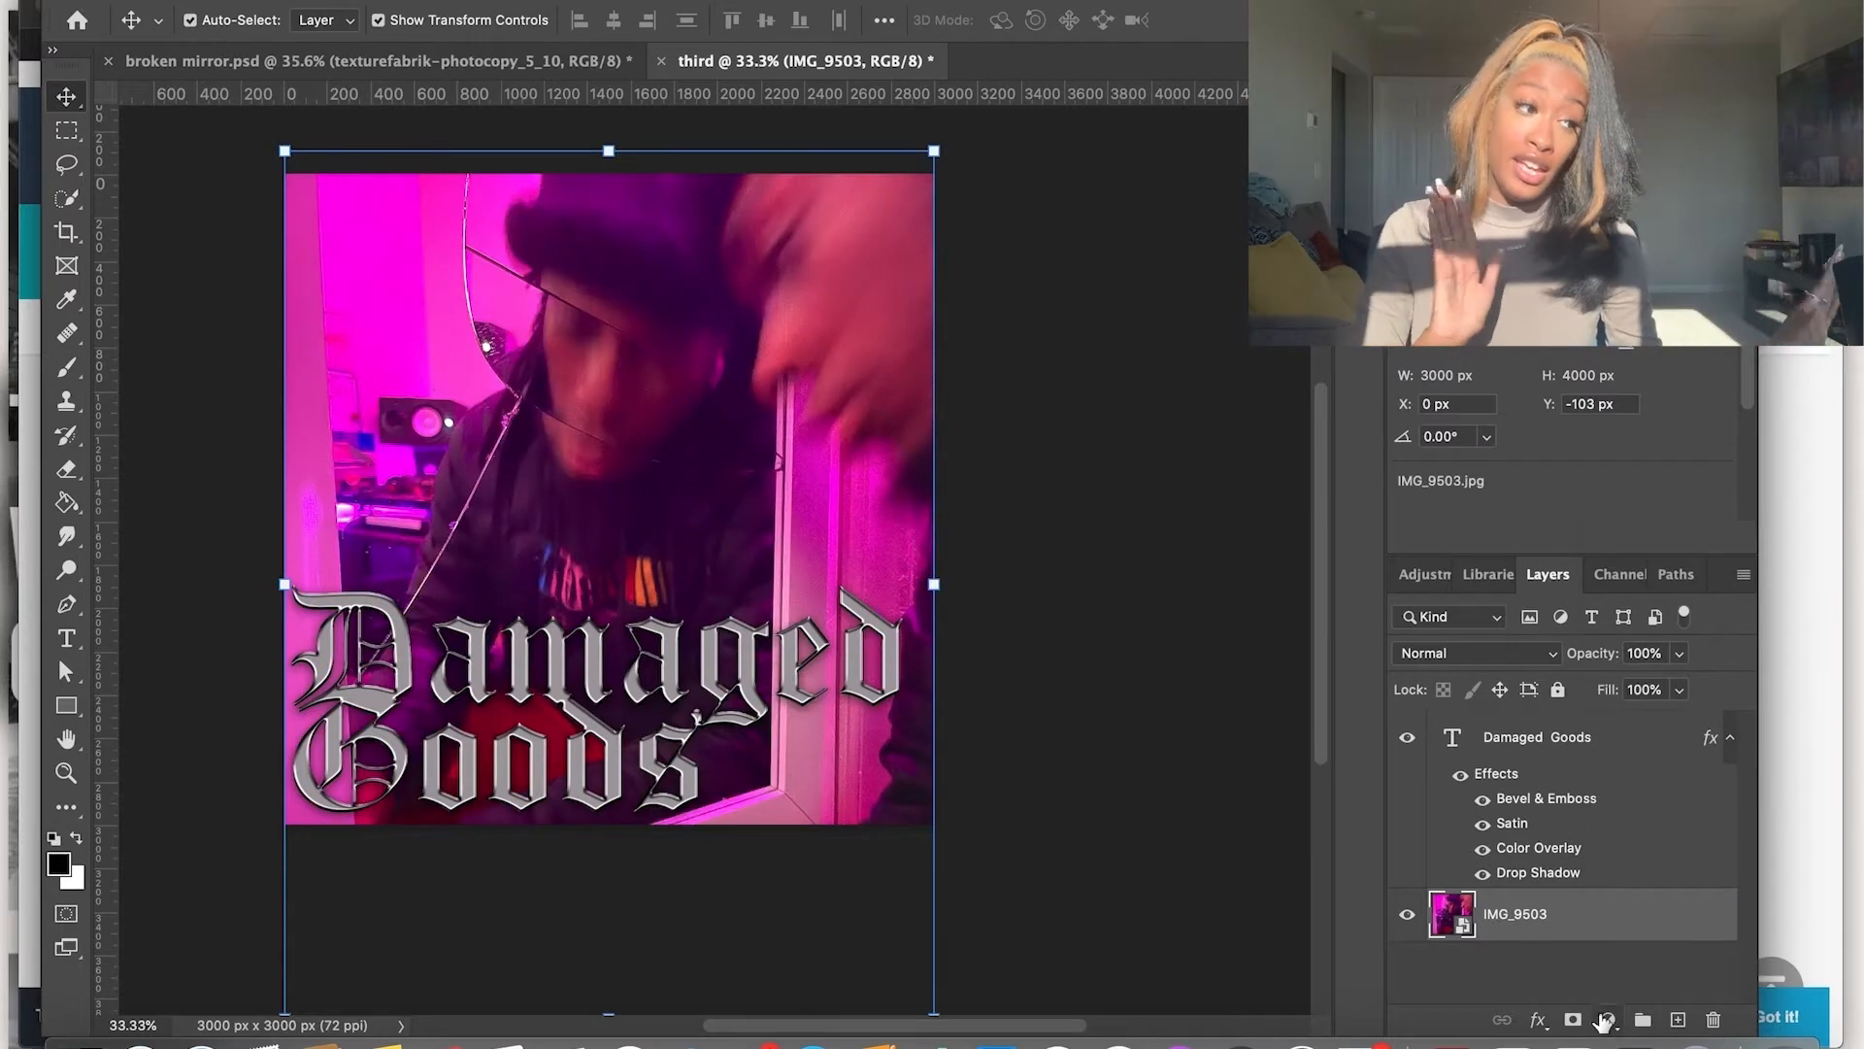
Add a Hue/Saturation adjustment with hue +42 and lightness -20 above the photo and clip it to the IMG_9503 layer
{"action": "left_click", "coordinate": [1608, 1020]}
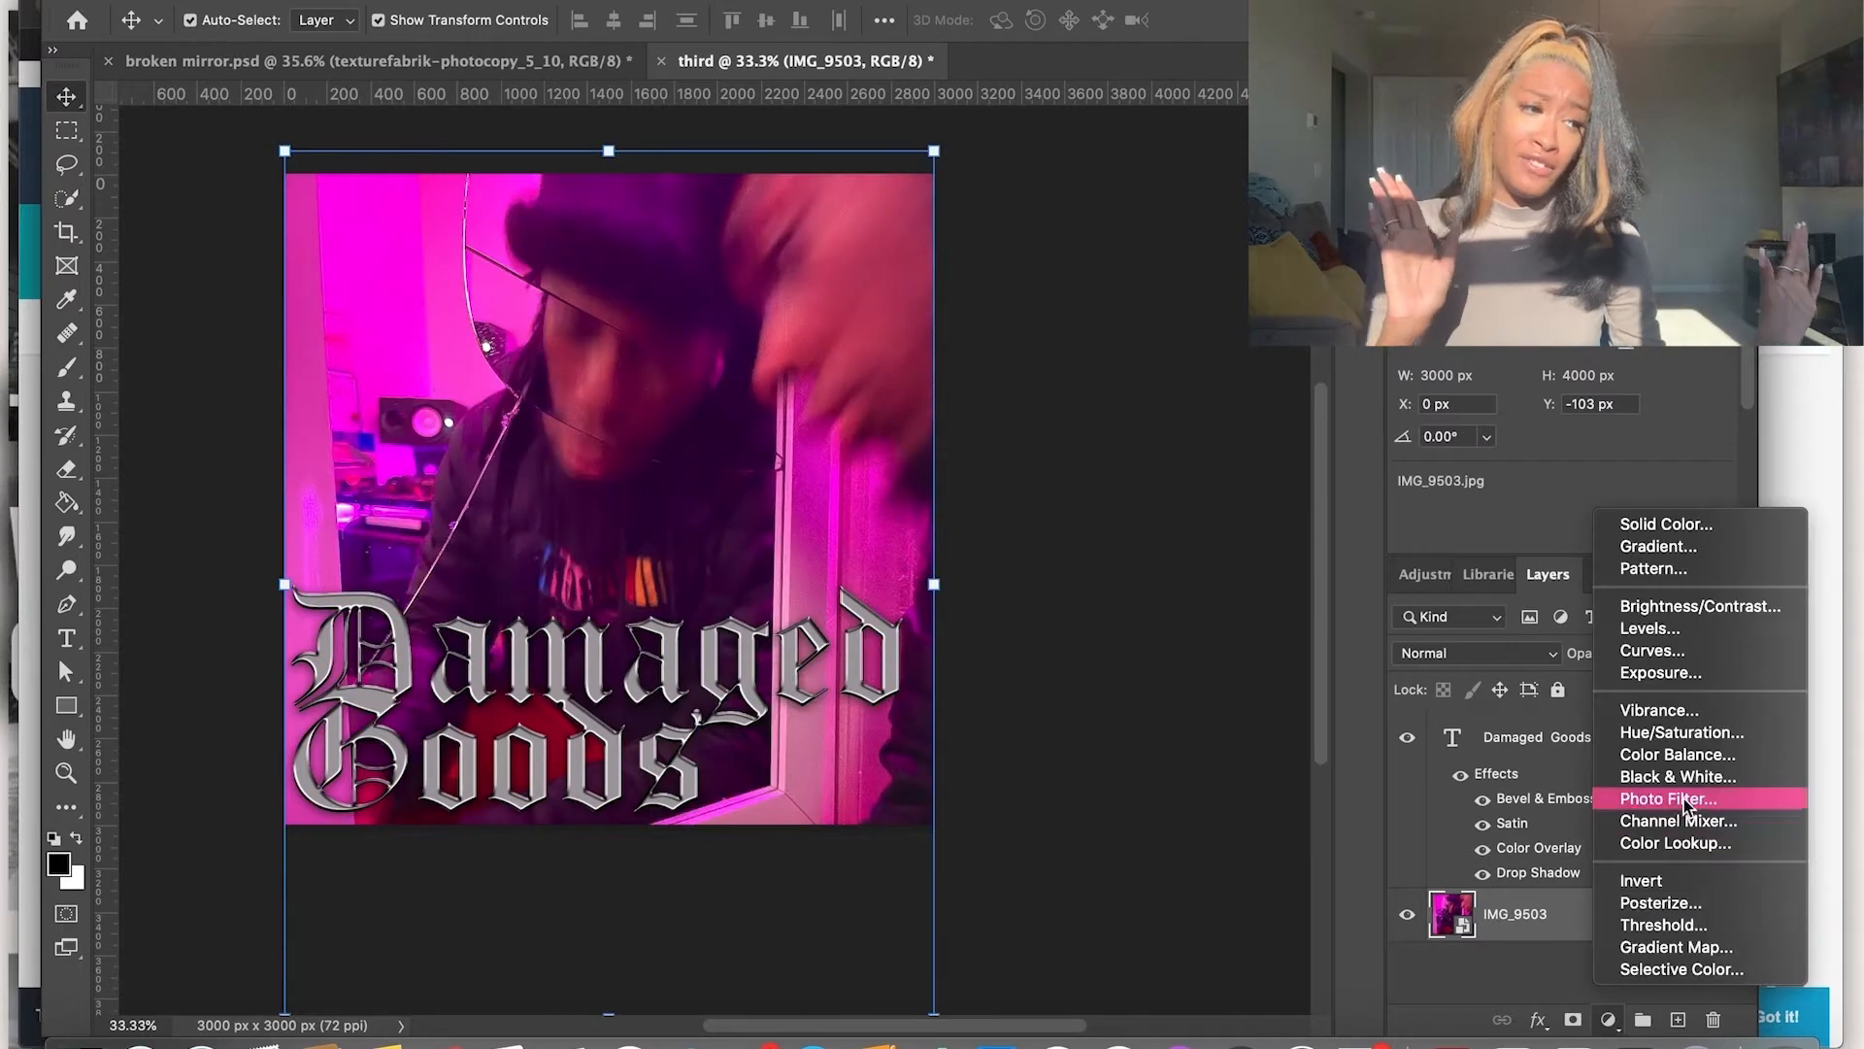
{"action": "left_click", "coordinate": [1681, 732]}
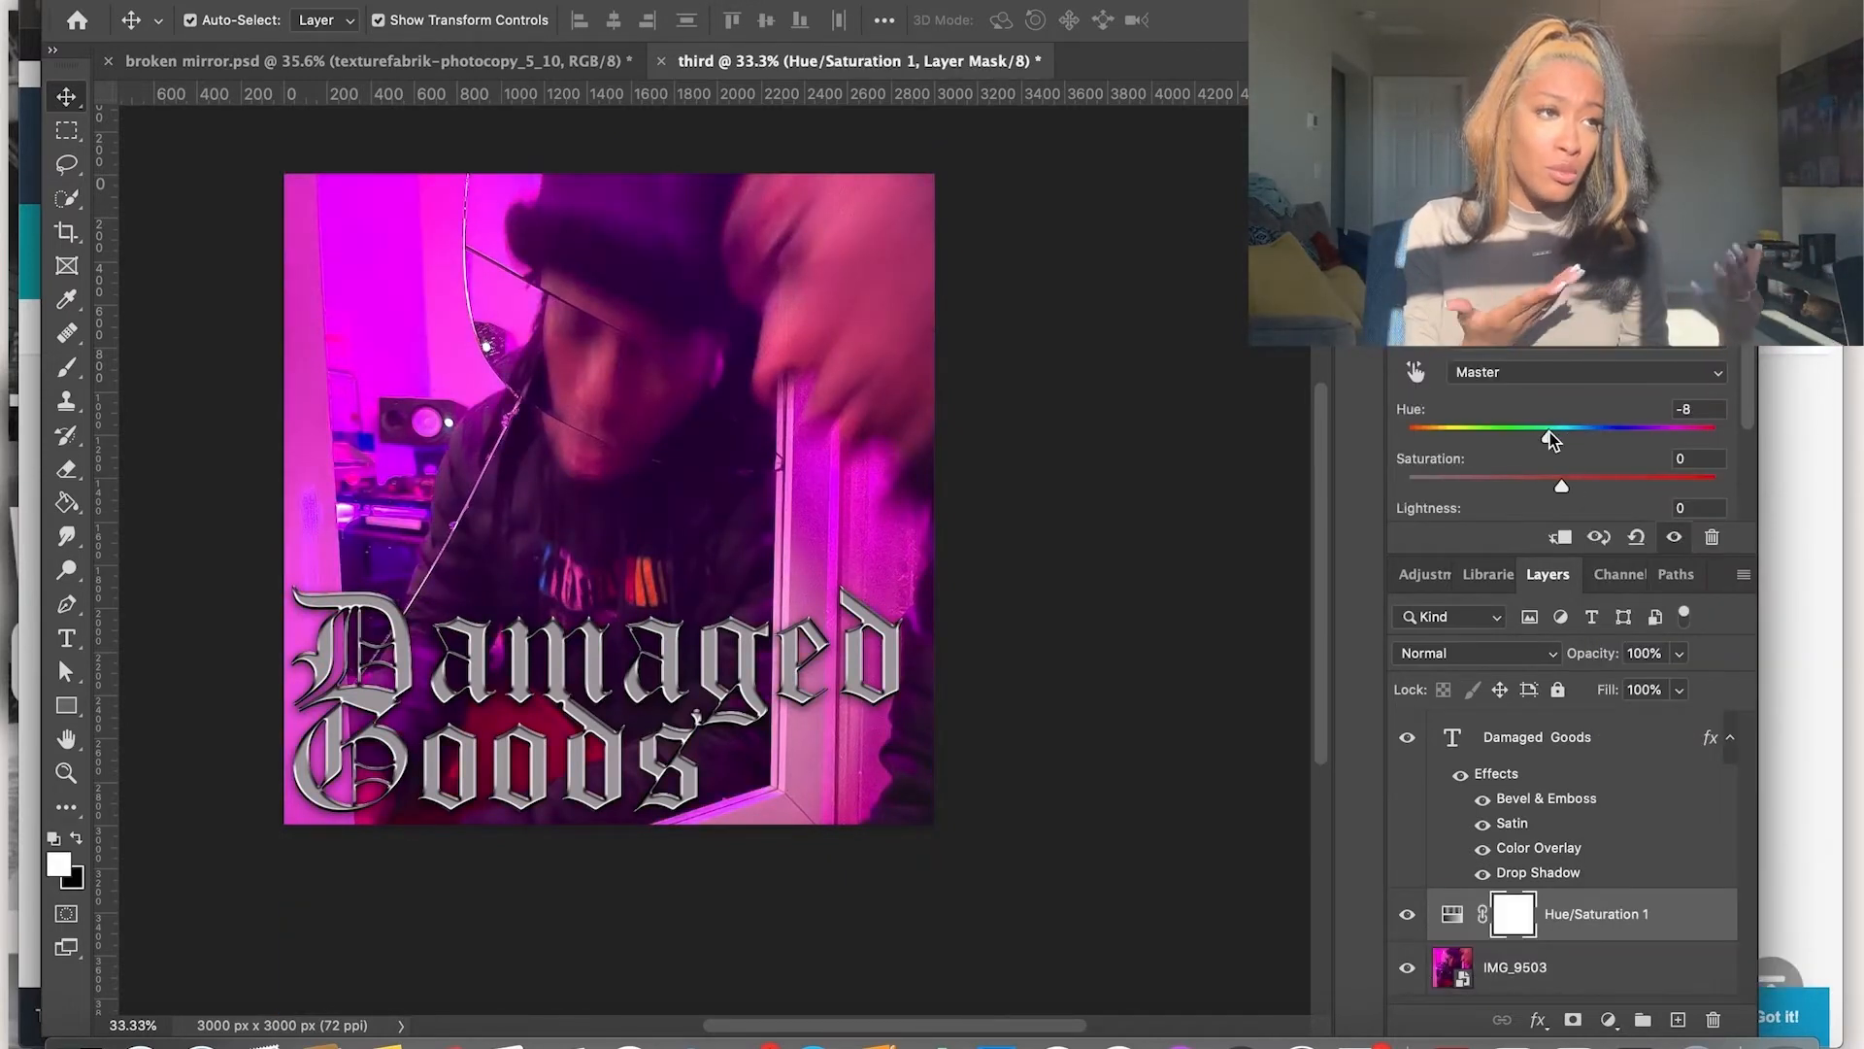
{"action": "scroll", "coordinate": [1553, 437], "scroll_direction": "down", "scroll_amount": 2}
{"action": "left_click_drag", "start_coordinate": [1562, 456], "coordinate": [1530, 462]}
{"action": "scroll", "coordinate": [1544, 427], "scroll_direction": "up", "scroll_amount": 1}
{"action": "left_click_drag", "start_coordinate": [1549, 388], "coordinate": [1628, 388]}
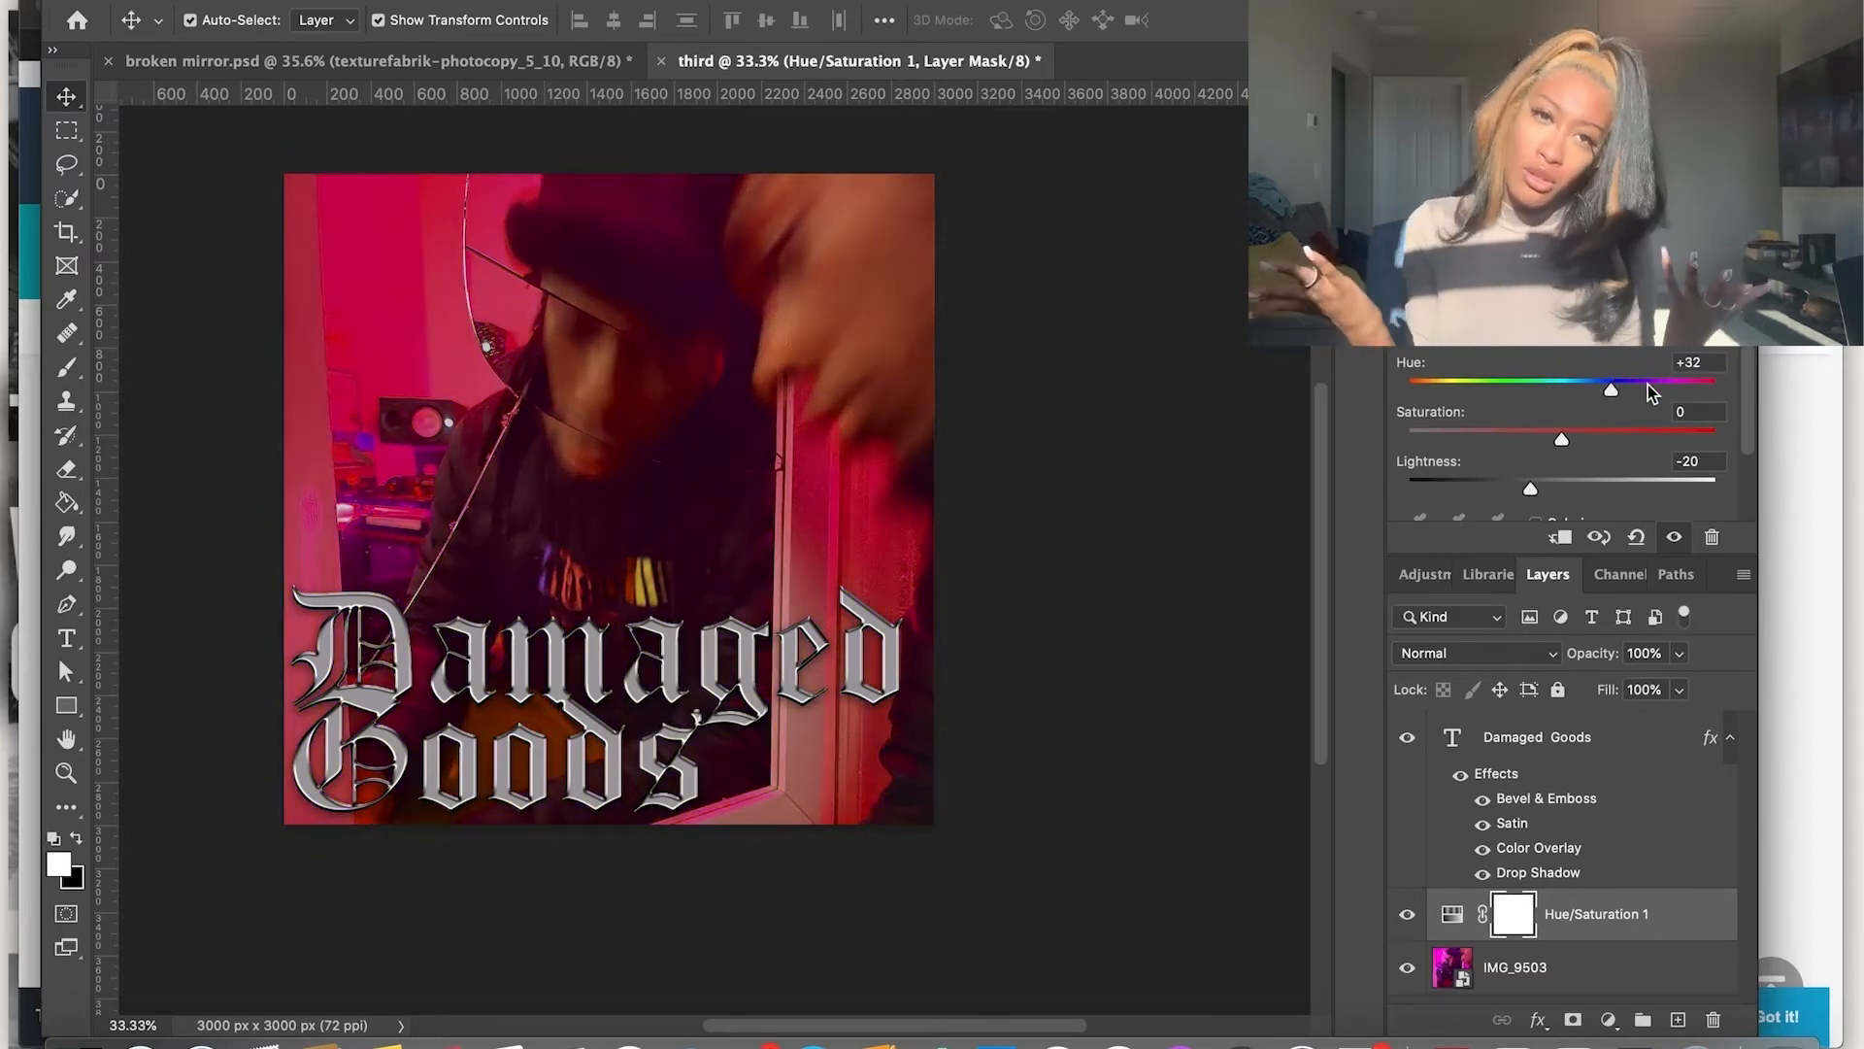
{"action": "scroll", "coordinate": [1370, 961], "scroll_direction": "down", "scroll_amount": 3}
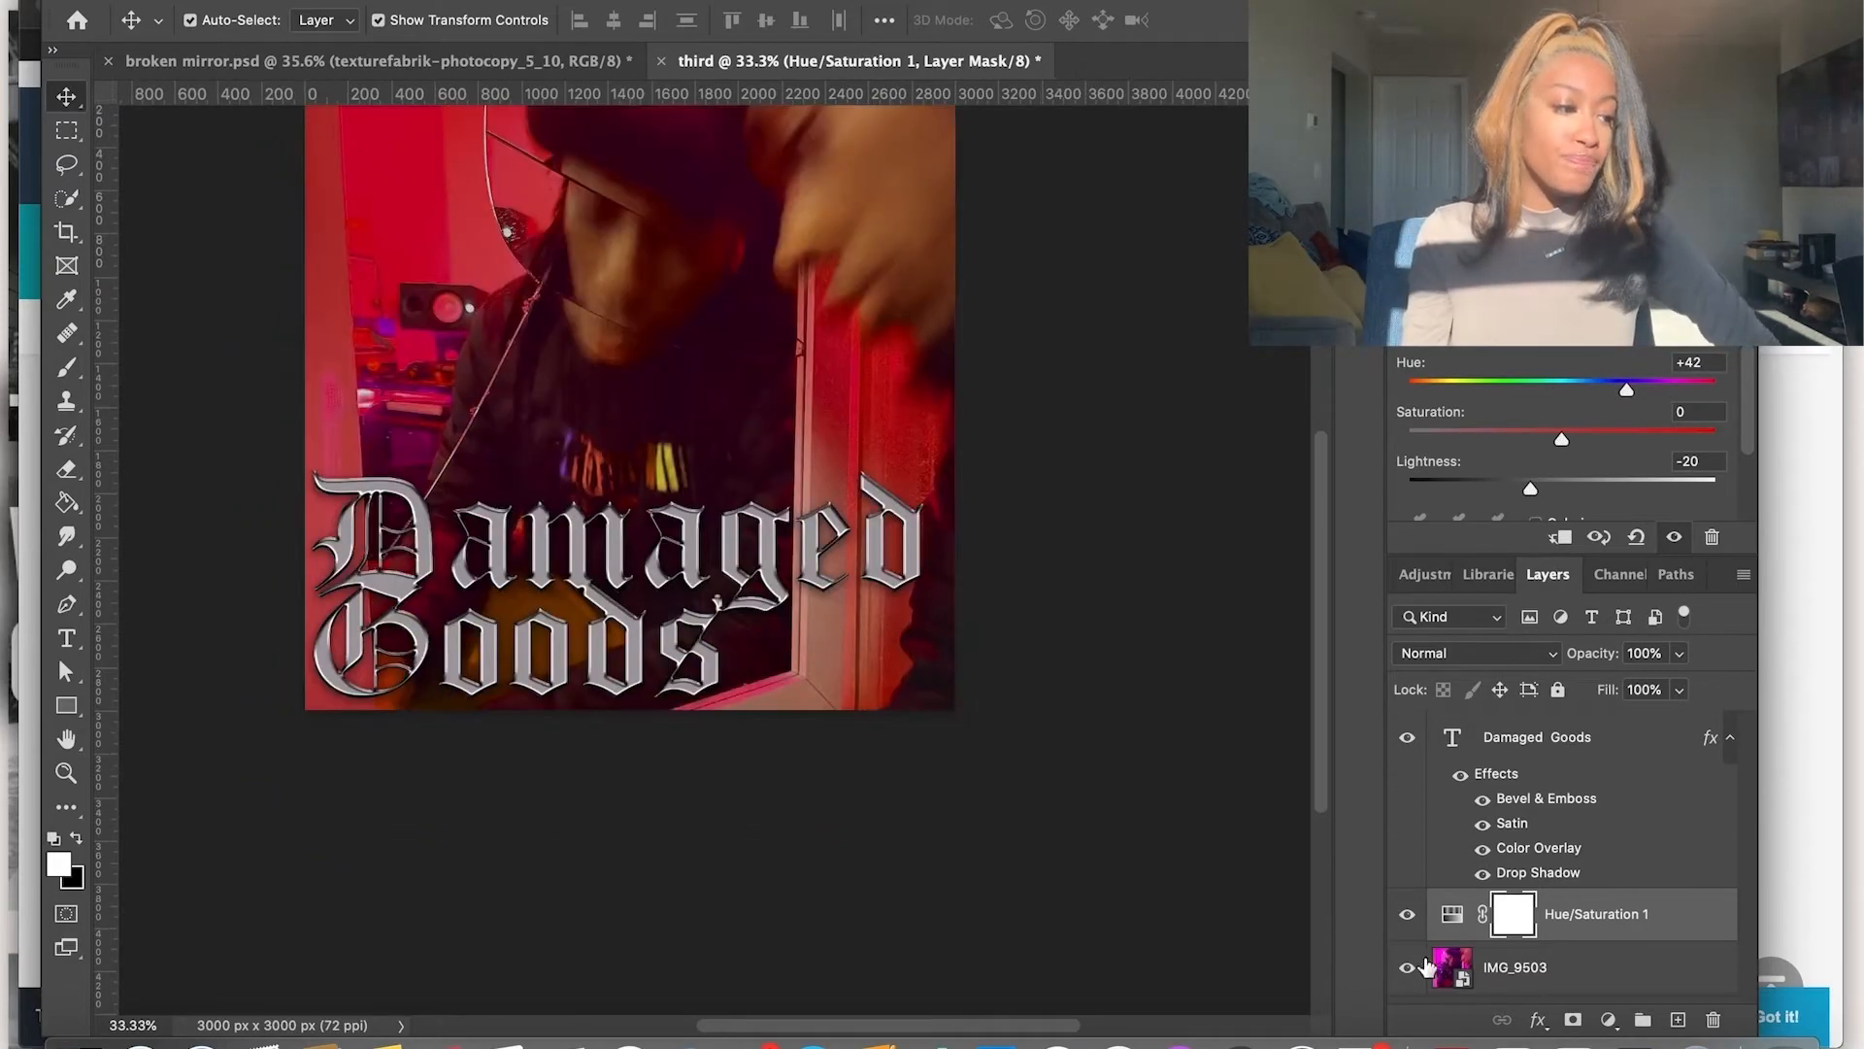
{"action": "left_click", "coordinate": [1603, 940], "text": "alt"}
Try Colorize on the Hue/Saturation adjustment, switch it off again, and raise the lightness slightly
{"action": "scroll", "coordinate": [1638, 493], "scroll_direction": "down", "scroll_amount": 3}
{"action": "left_click", "coordinate": [1535, 407]}
{"action": "scroll", "coordinate": [1536, 409], "scroll_direction": "up", "scroll_amount": 3}
{"action": "scroll", "coordinate": [1126, 653], "scroll_direction": "up", "scroll_amount": 5}
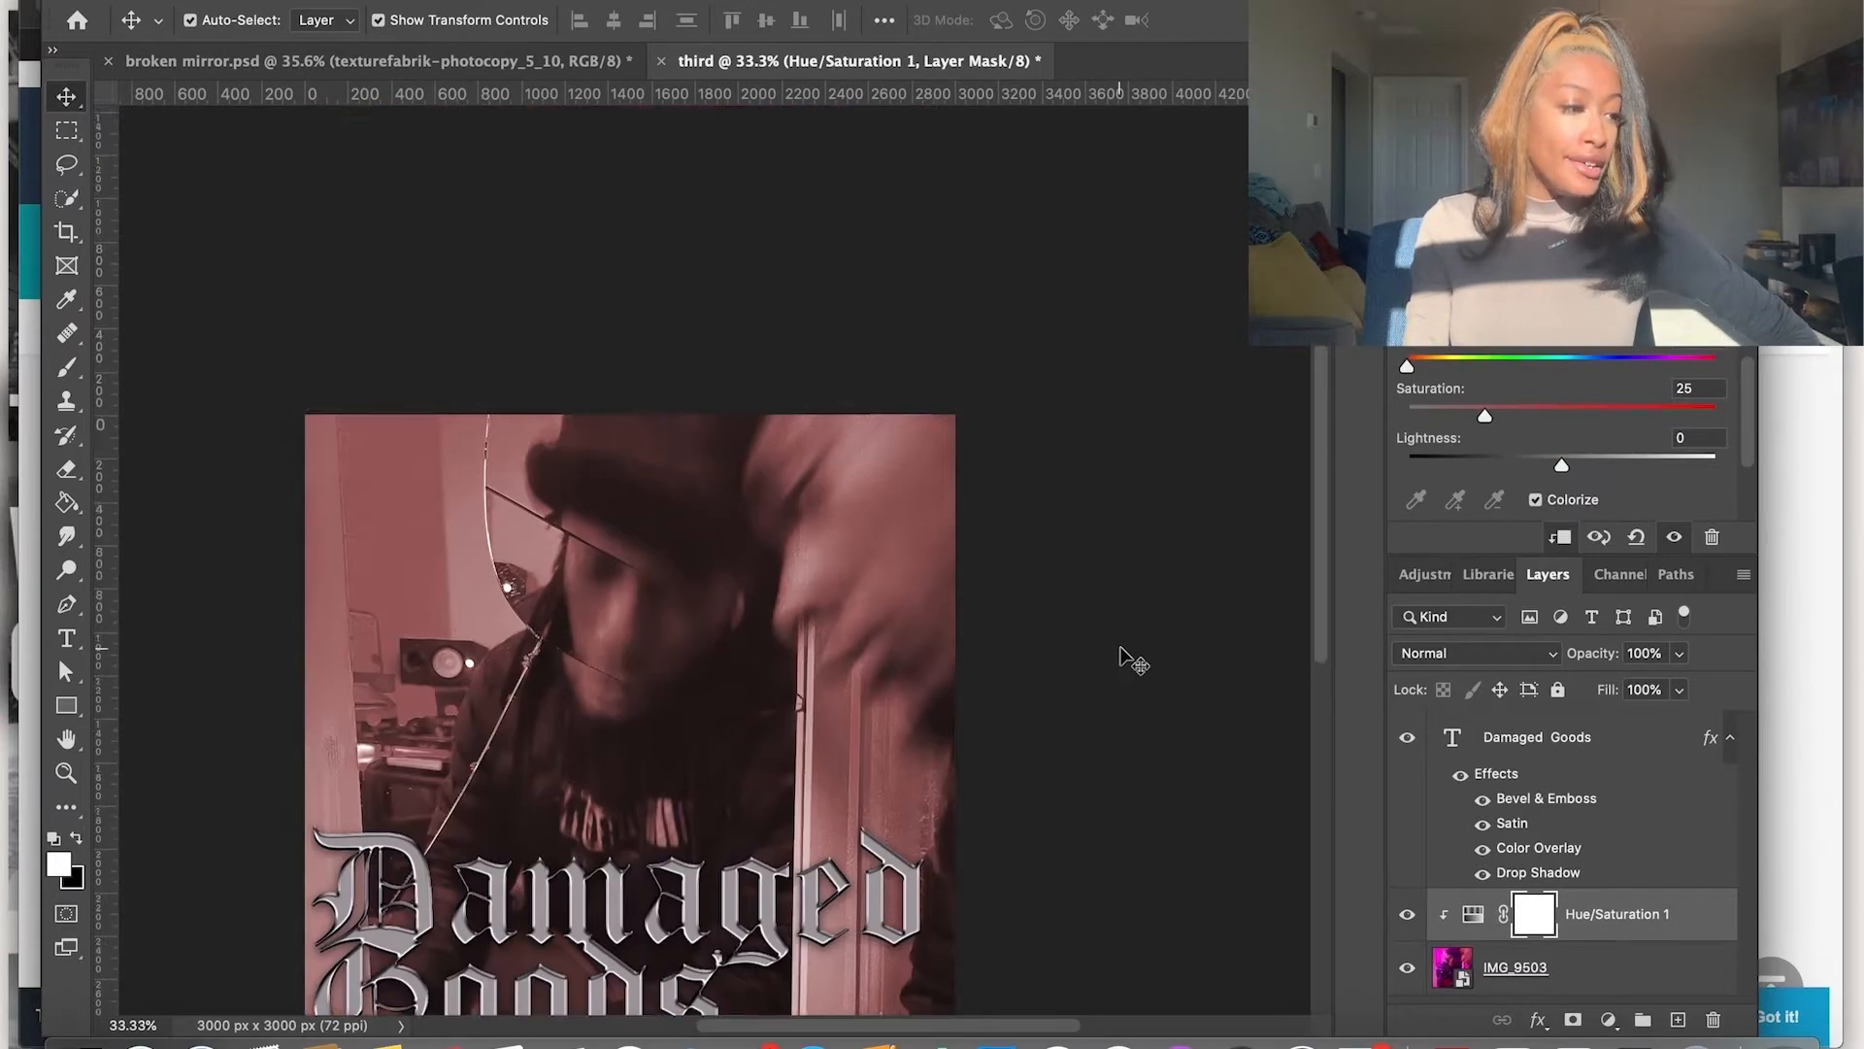
{"action": "scroll", "coordinate": [1126, 653], "scroll_direction": "down", "scroll_amount": 3}
{"action": "left_click", "coordinate": [1537, 499]}
{"action": "left_click_drag", "start_coordinate": [1522, 468], "coordinate": [1540, 467]}
Try the Lighten and Overlay blend modes on the IMG_9503 layer and return it to Normal
{"action": "double_click", "coordinate": [1651, 967]}
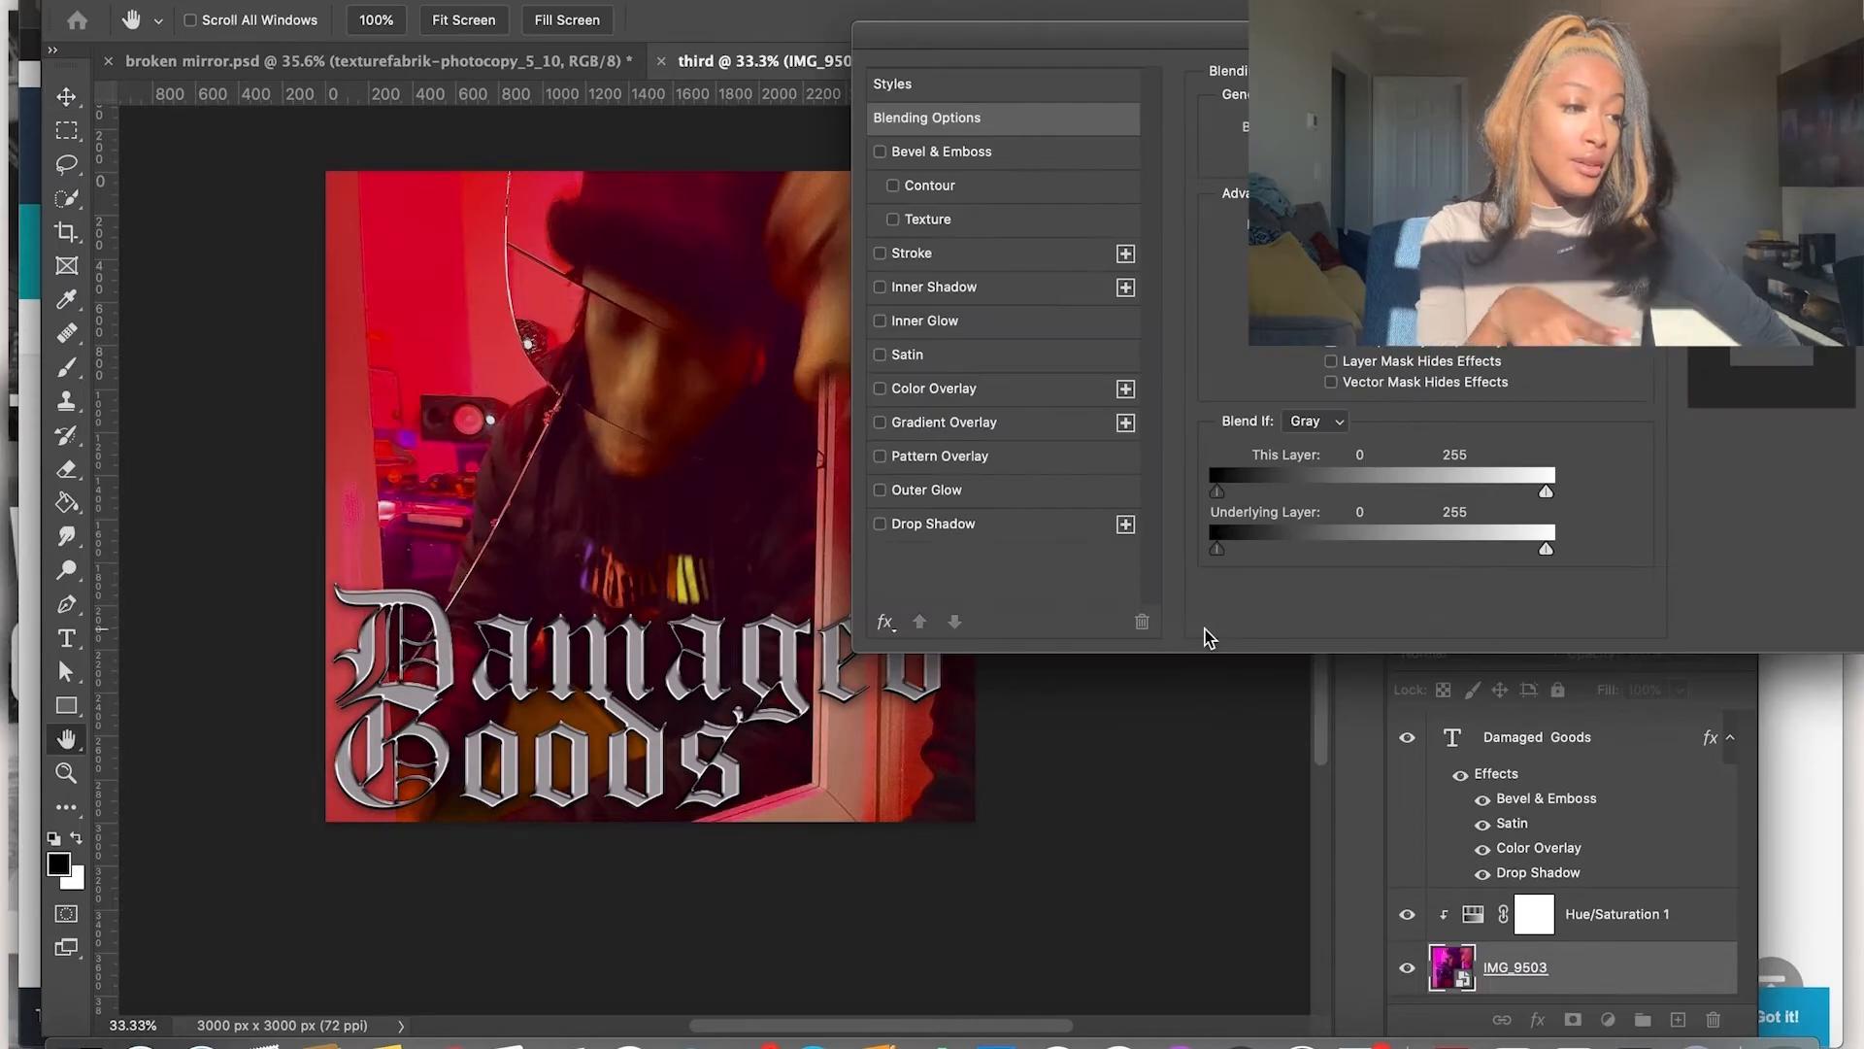
{"action": "key", "text": "Escape"}
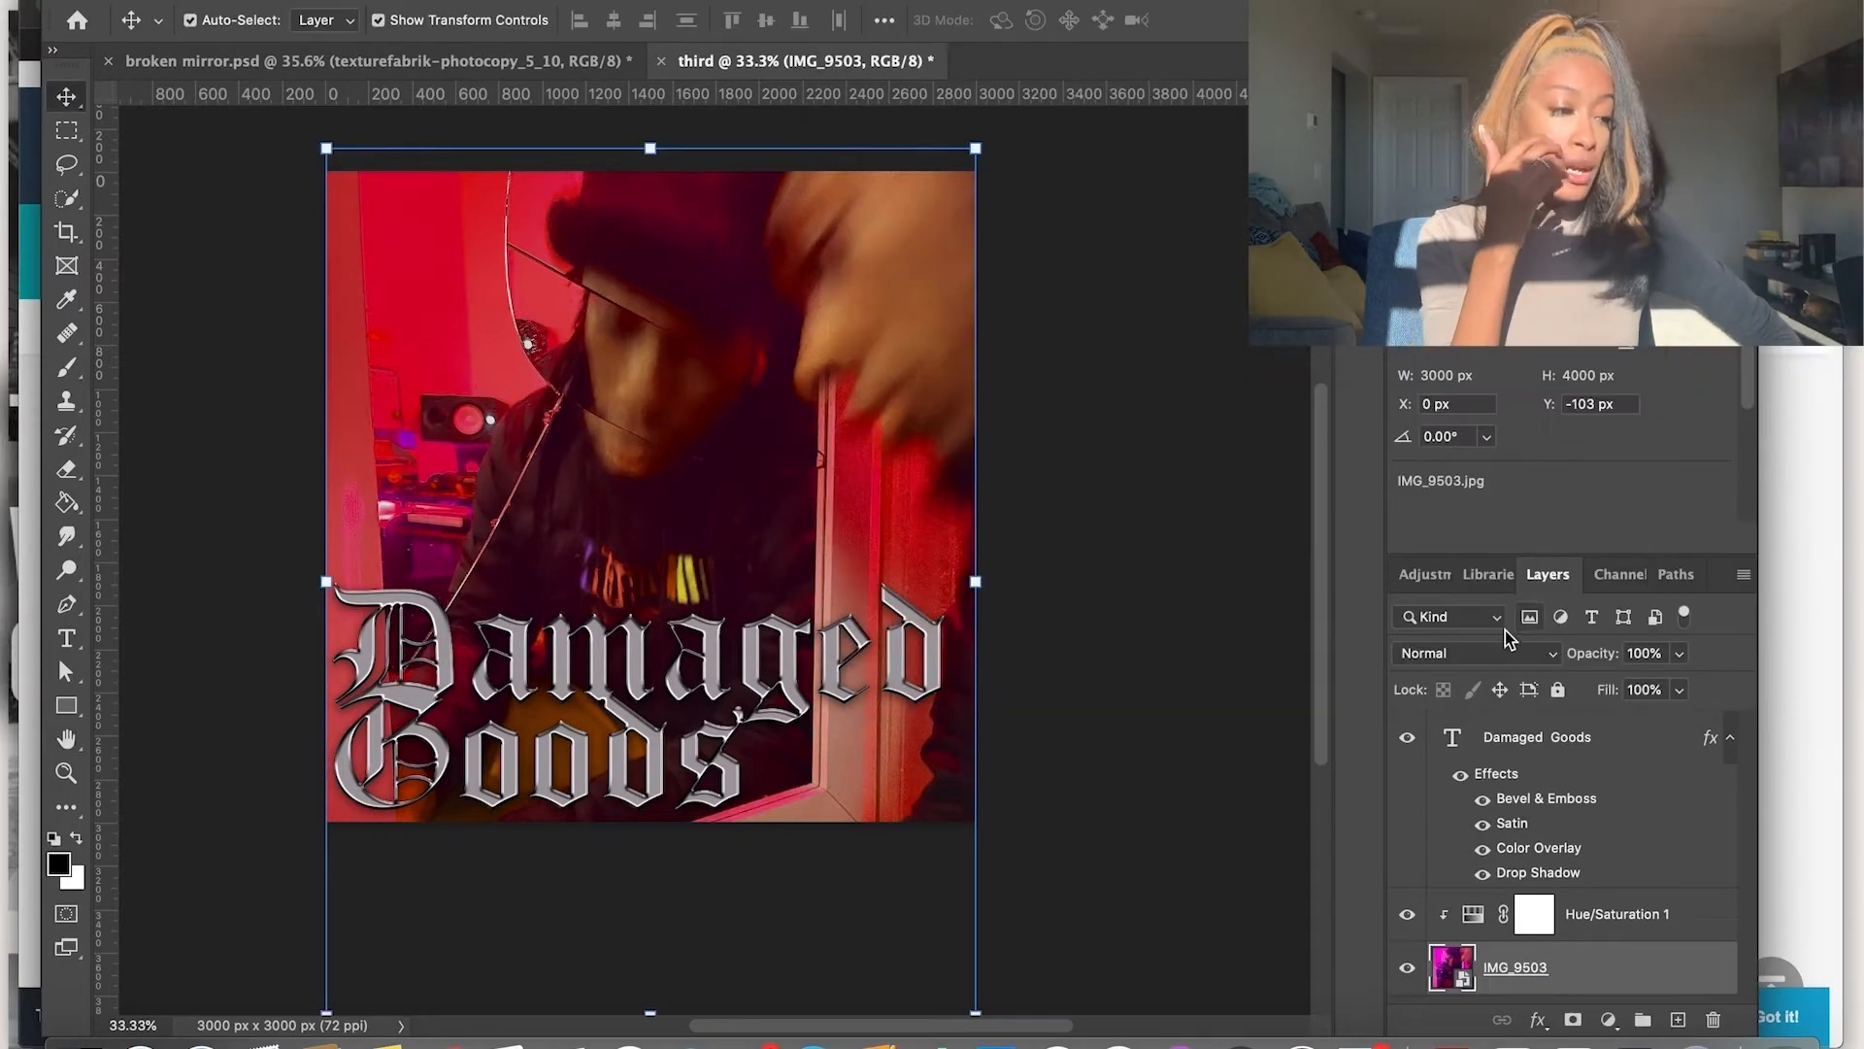
{"action": "left_click", "coordinate": [1466, 653]}
{"action": "left_click", "coordinate": [1456, 820]}
{"action": "left_click", "coordinate": [1461, 652]}
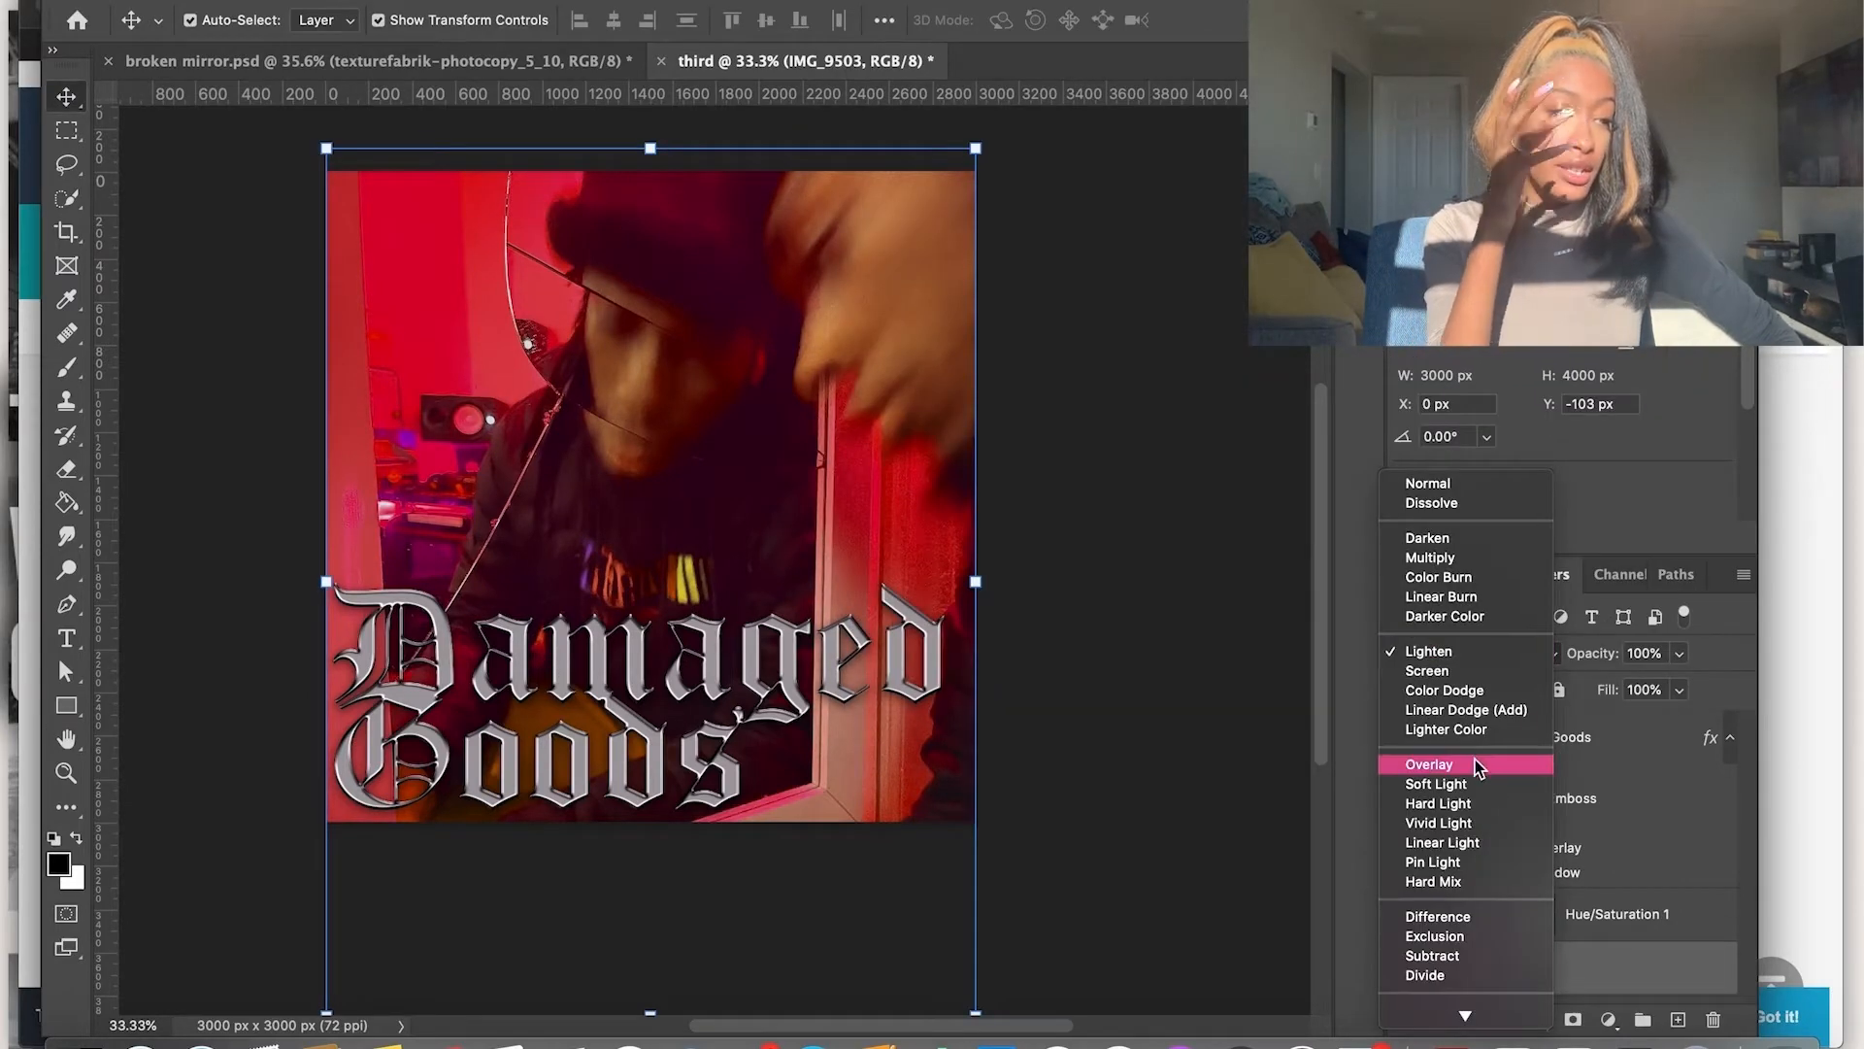
{"action": "left_click", "coordinate": [1432, 761]}
{"action": "left_click", "coordinate": [1487, 653]}
{"action": "left_click", "coordinate": [1437, 370]}
{"action": "left_click", "coordinate": [1707, 969]}
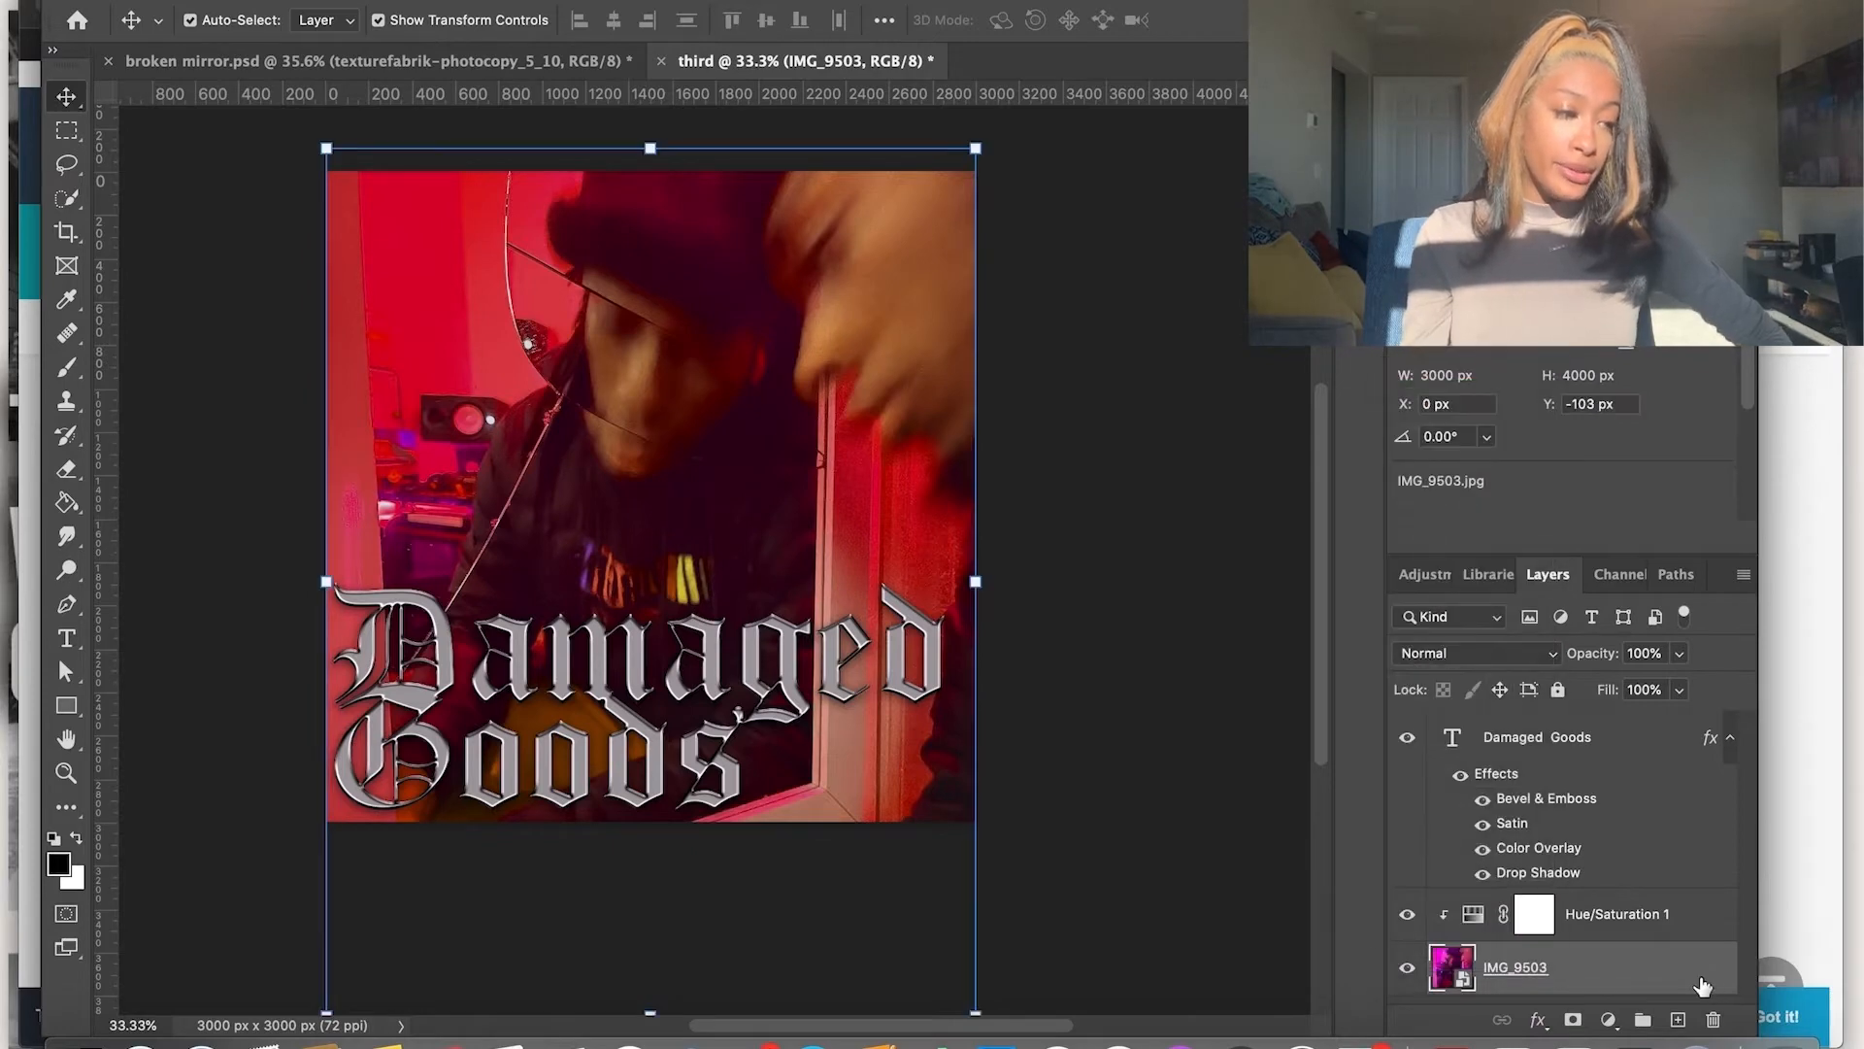
Create a new empty layer above the Damaged Goods text layer and activate the Brush tool
{"action": "left_click", "coordinate": [1171, 920]}
{"action": "scroll", "coordinate": [1170, 920], "scroll_direction": "up", "scroll_amount": 2}
{"action": "scroll", "coordinate": [1168, 918], "scroll_direction": "left", "scroll_amount": 1}
{"action": "scroll", "coordinate": [1169, 918], "scroll_direction": "down", "scroll_amount": 1}
{"action": "scroll", "coordinate": [1170, 921], "scroll_direction": "up", "scroll_amount": 1}
{"action": "scroll", "coordinate": [1170, 920], "scroll_direction": "right", "scroll_amount": 1}
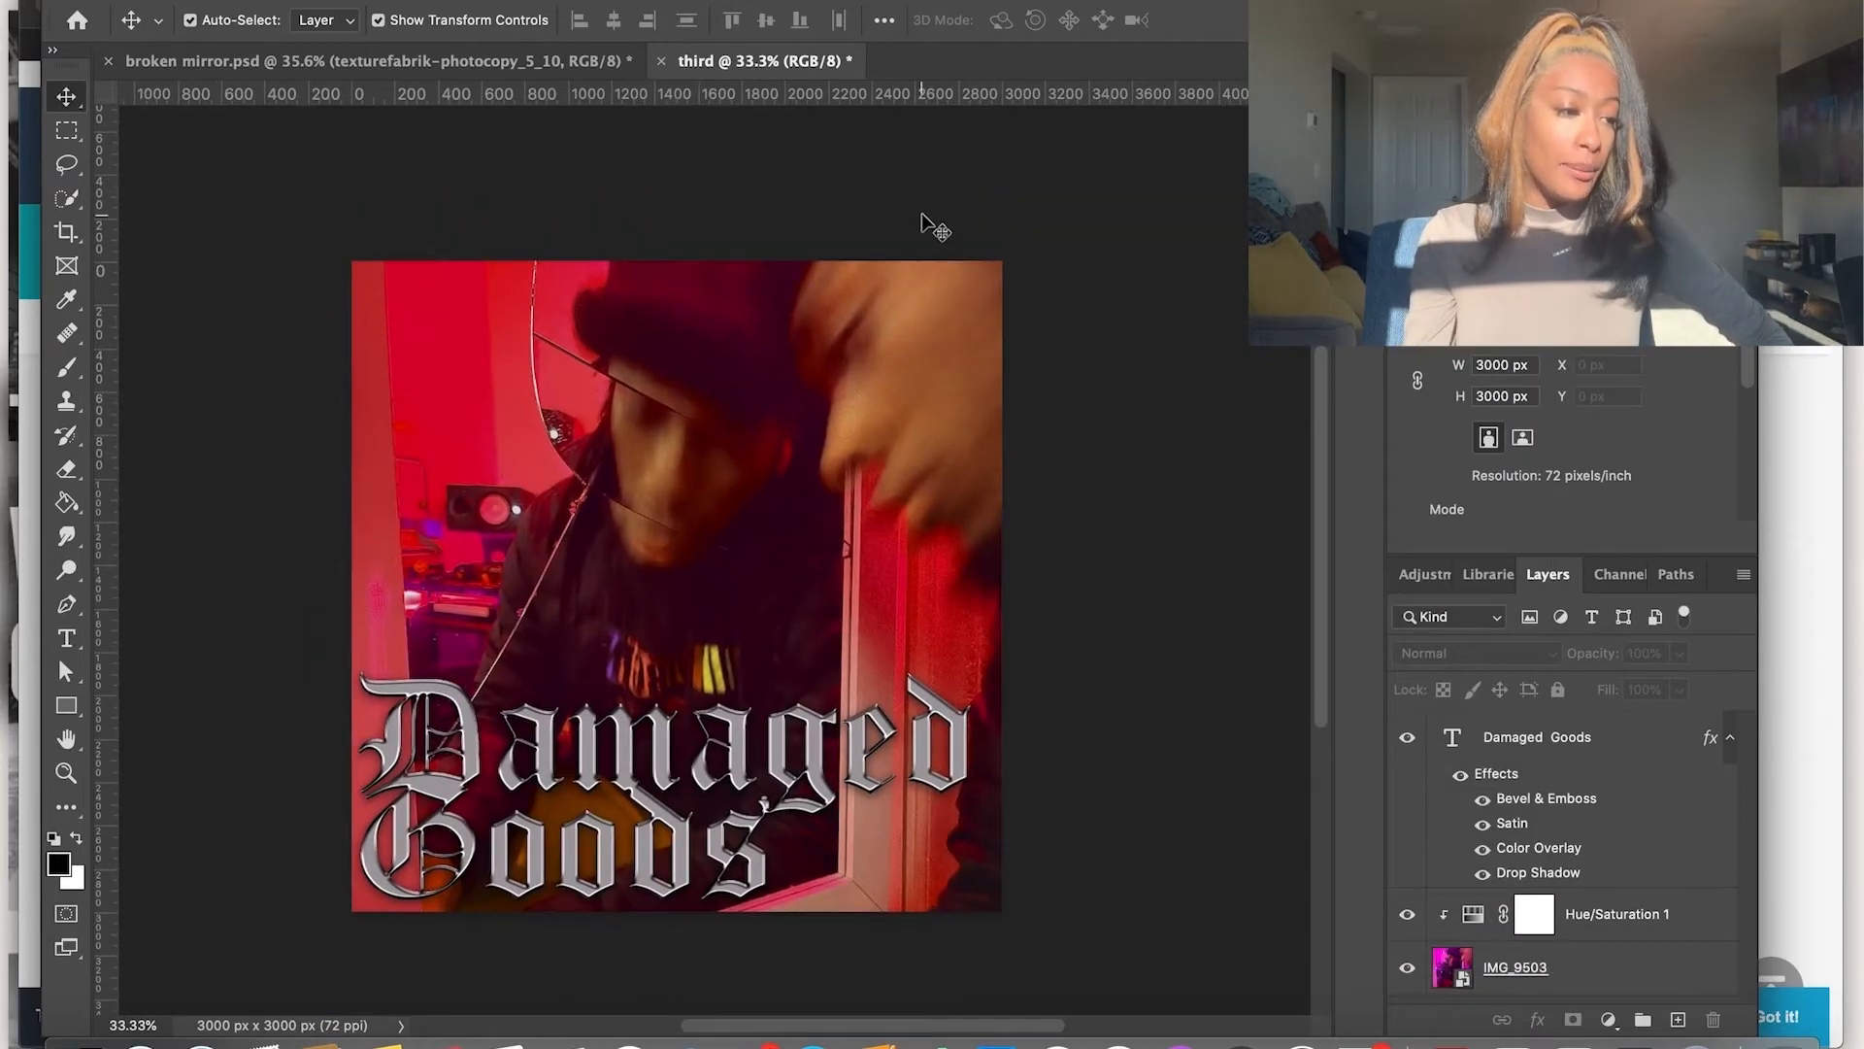
{"action": "key", "text": "super+alt+shift+n"}
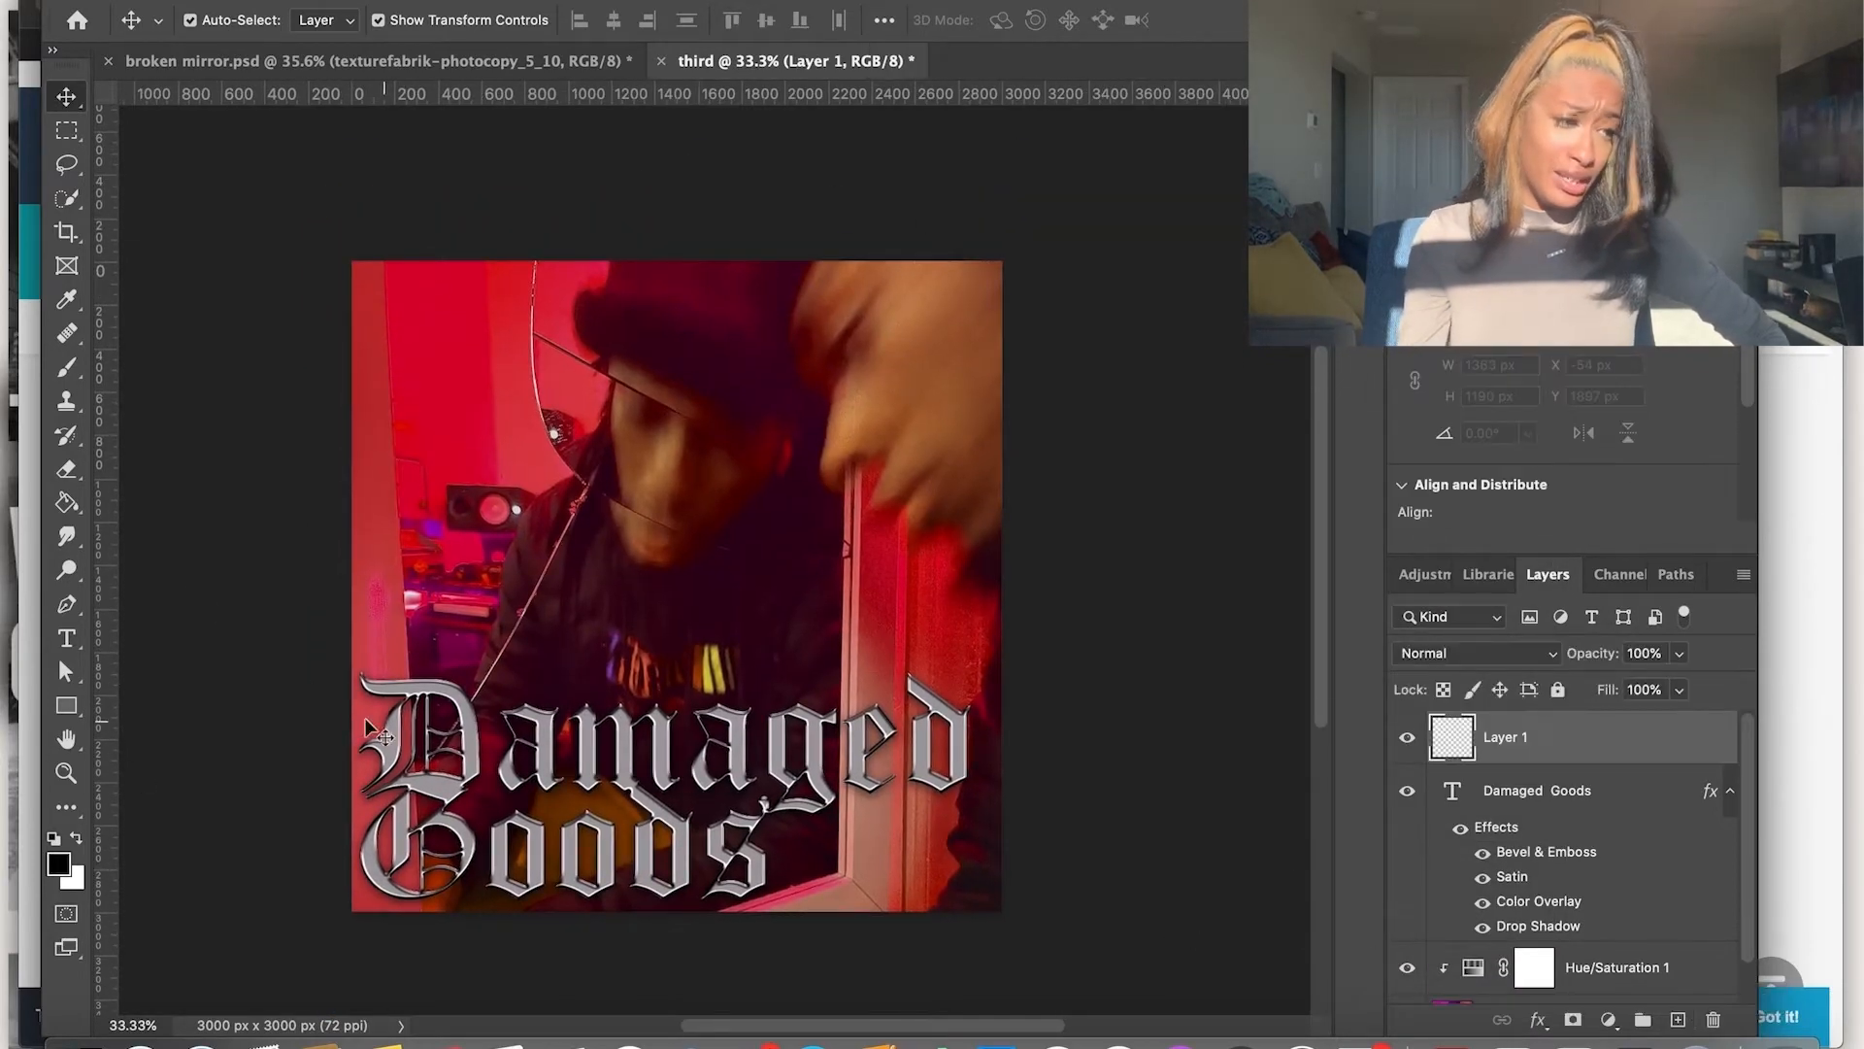
{"action": "left_click", "coordinate": [67, 368]}
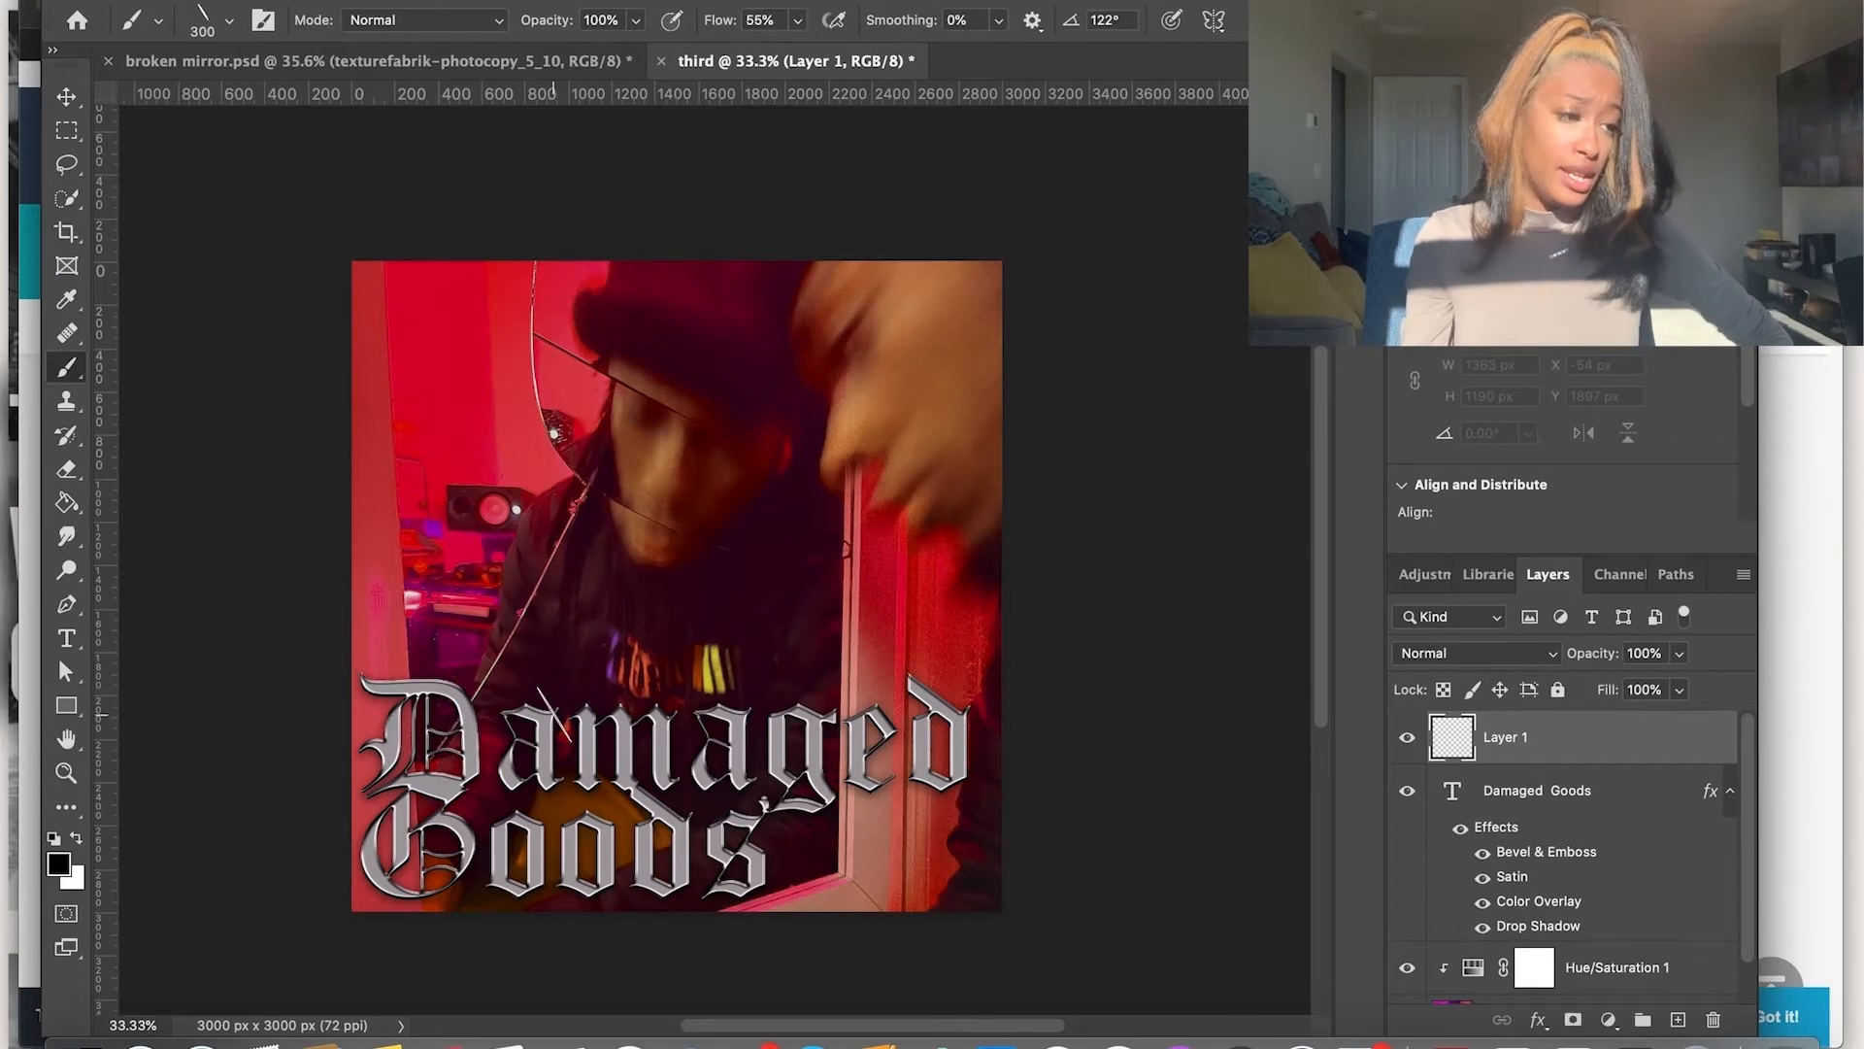
Look through the Wet Media brush presets and select a 15 px brush
{"action": "left_click", "coordinate": [229, 19]}
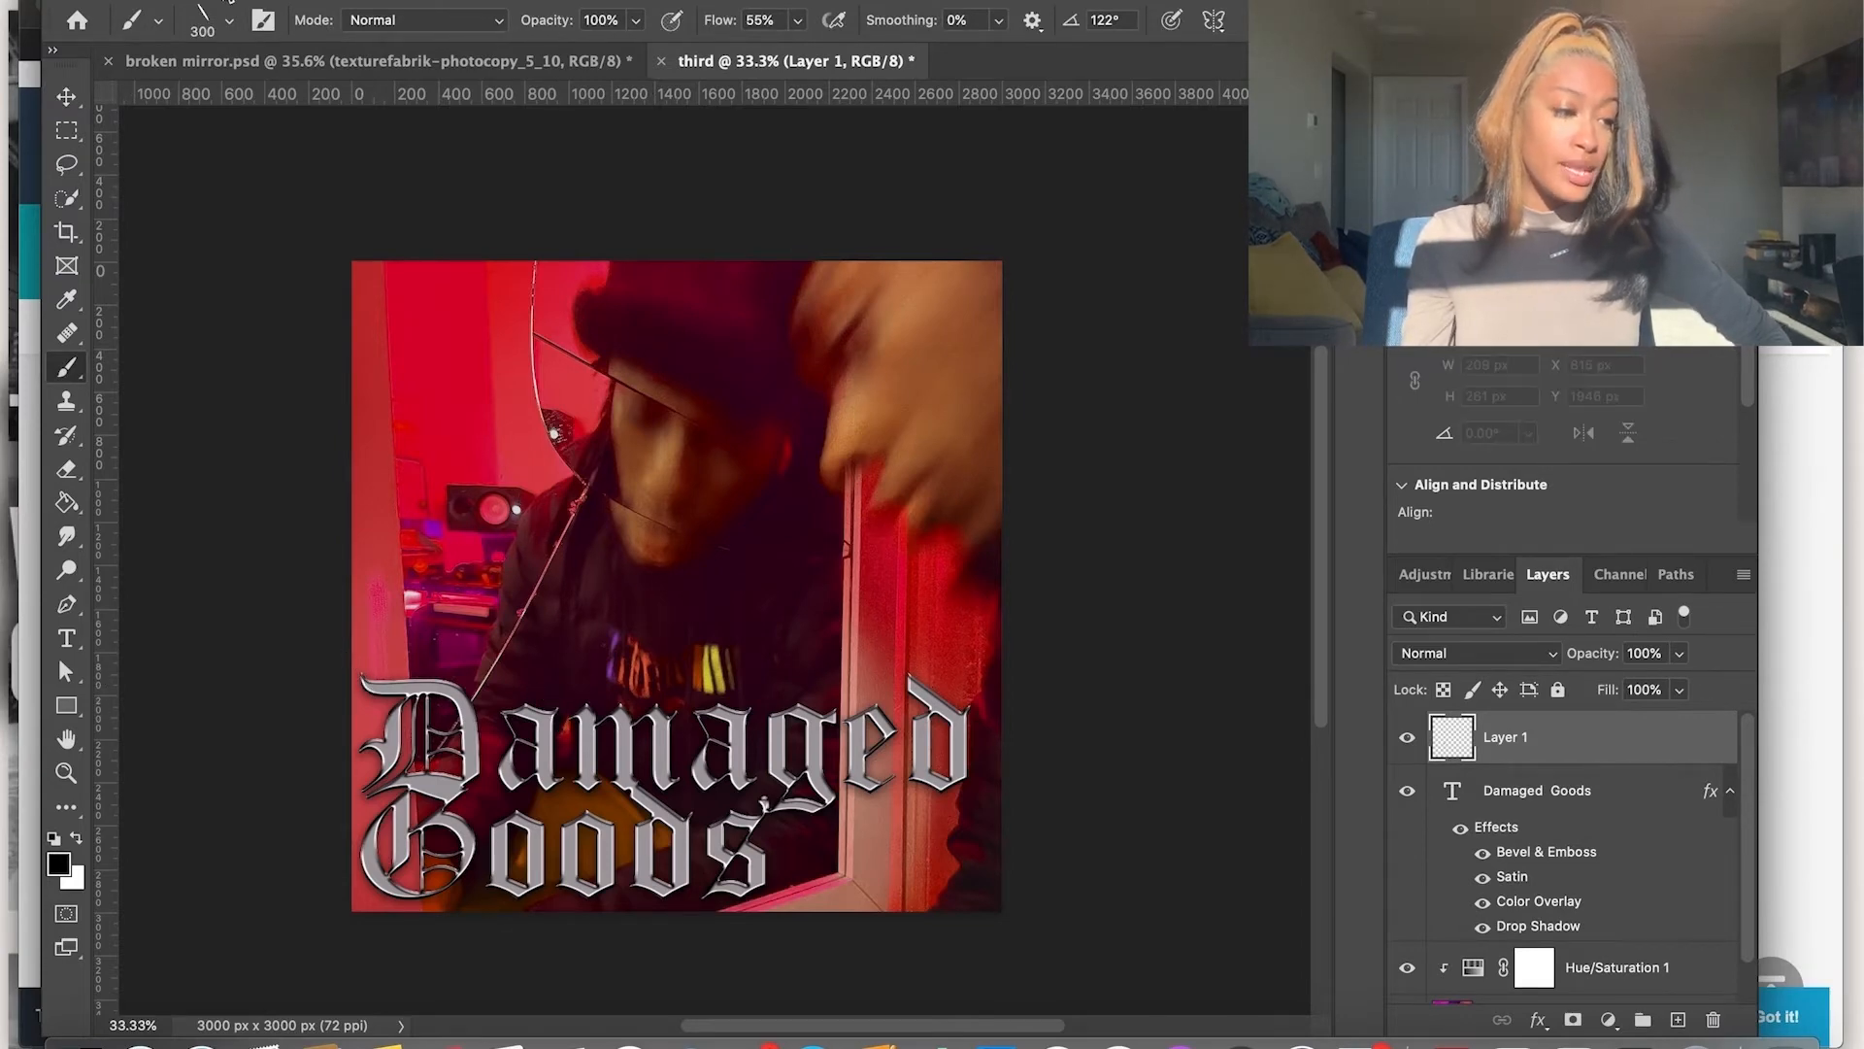
{"action": "scroll", "coordinate": [515, 648], "scroll_direction": "down", "scroll_amount": 20}
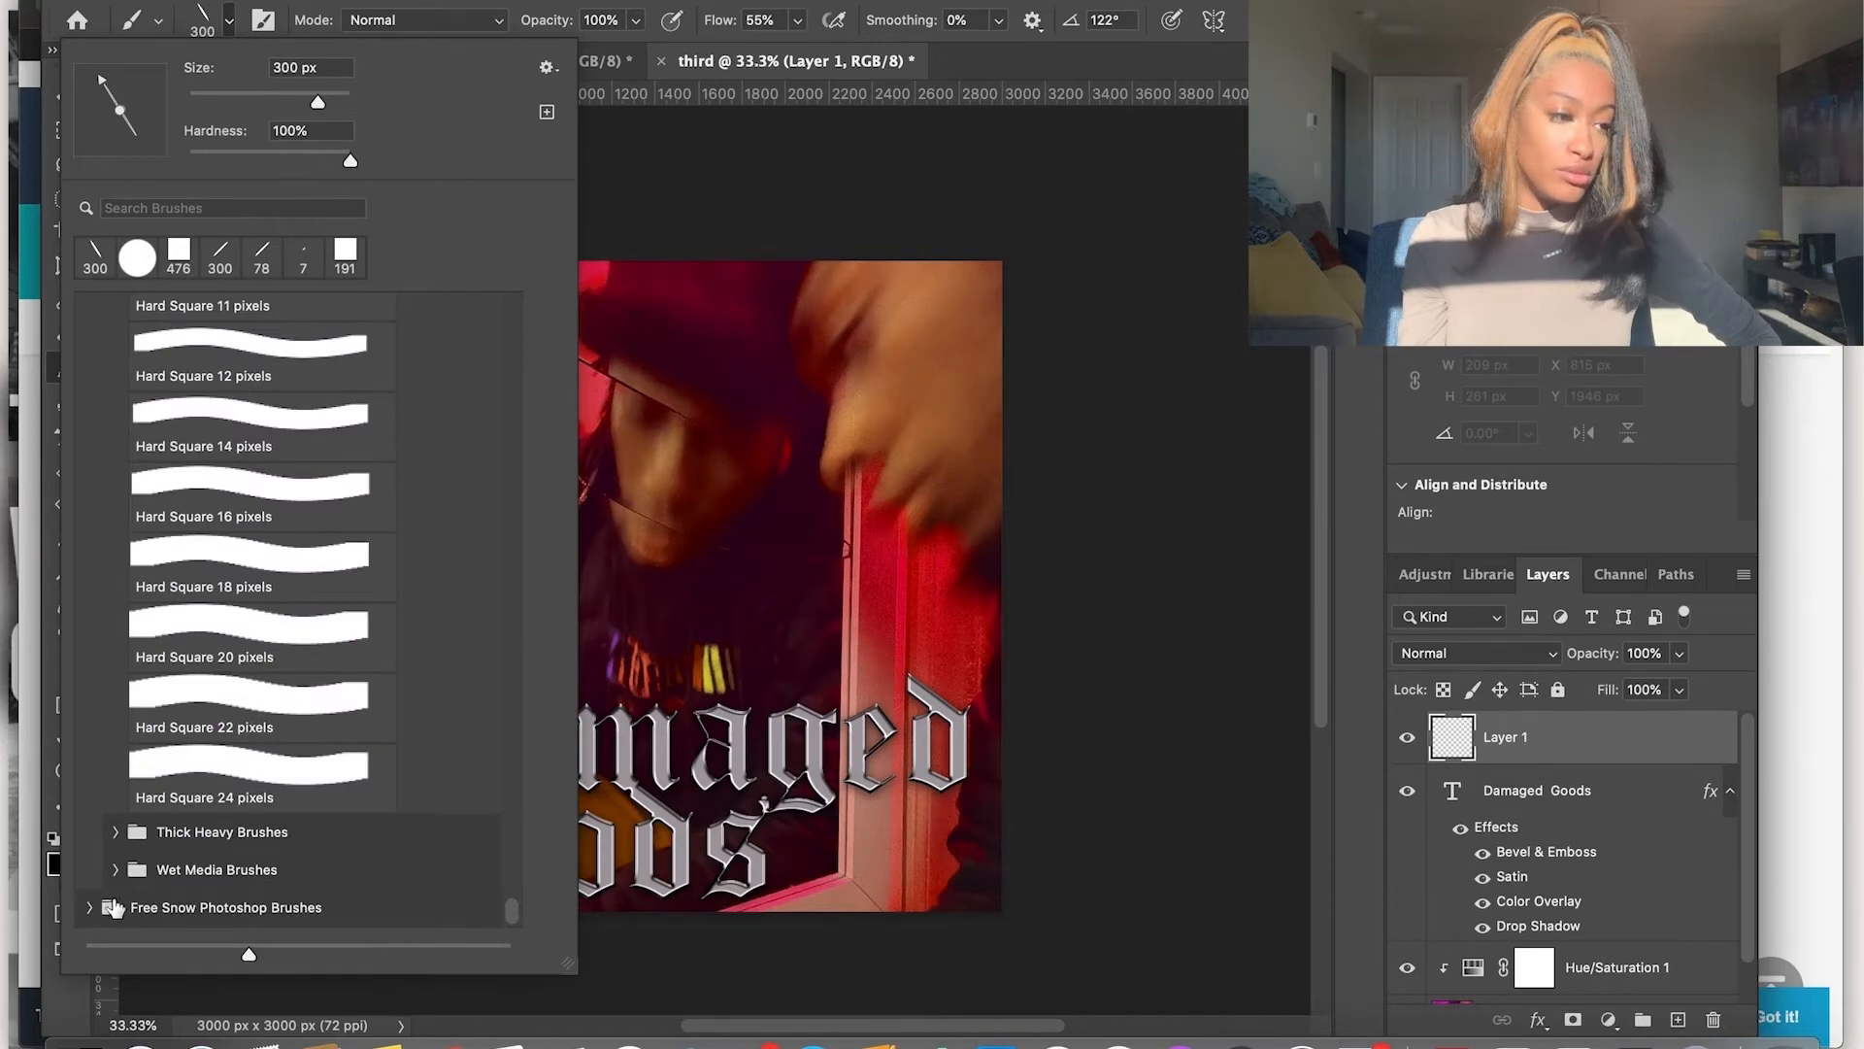
{"action": "scroll", "coordinate": [116, 878], "scroll_direction": "down", "scroll_amount": 10}
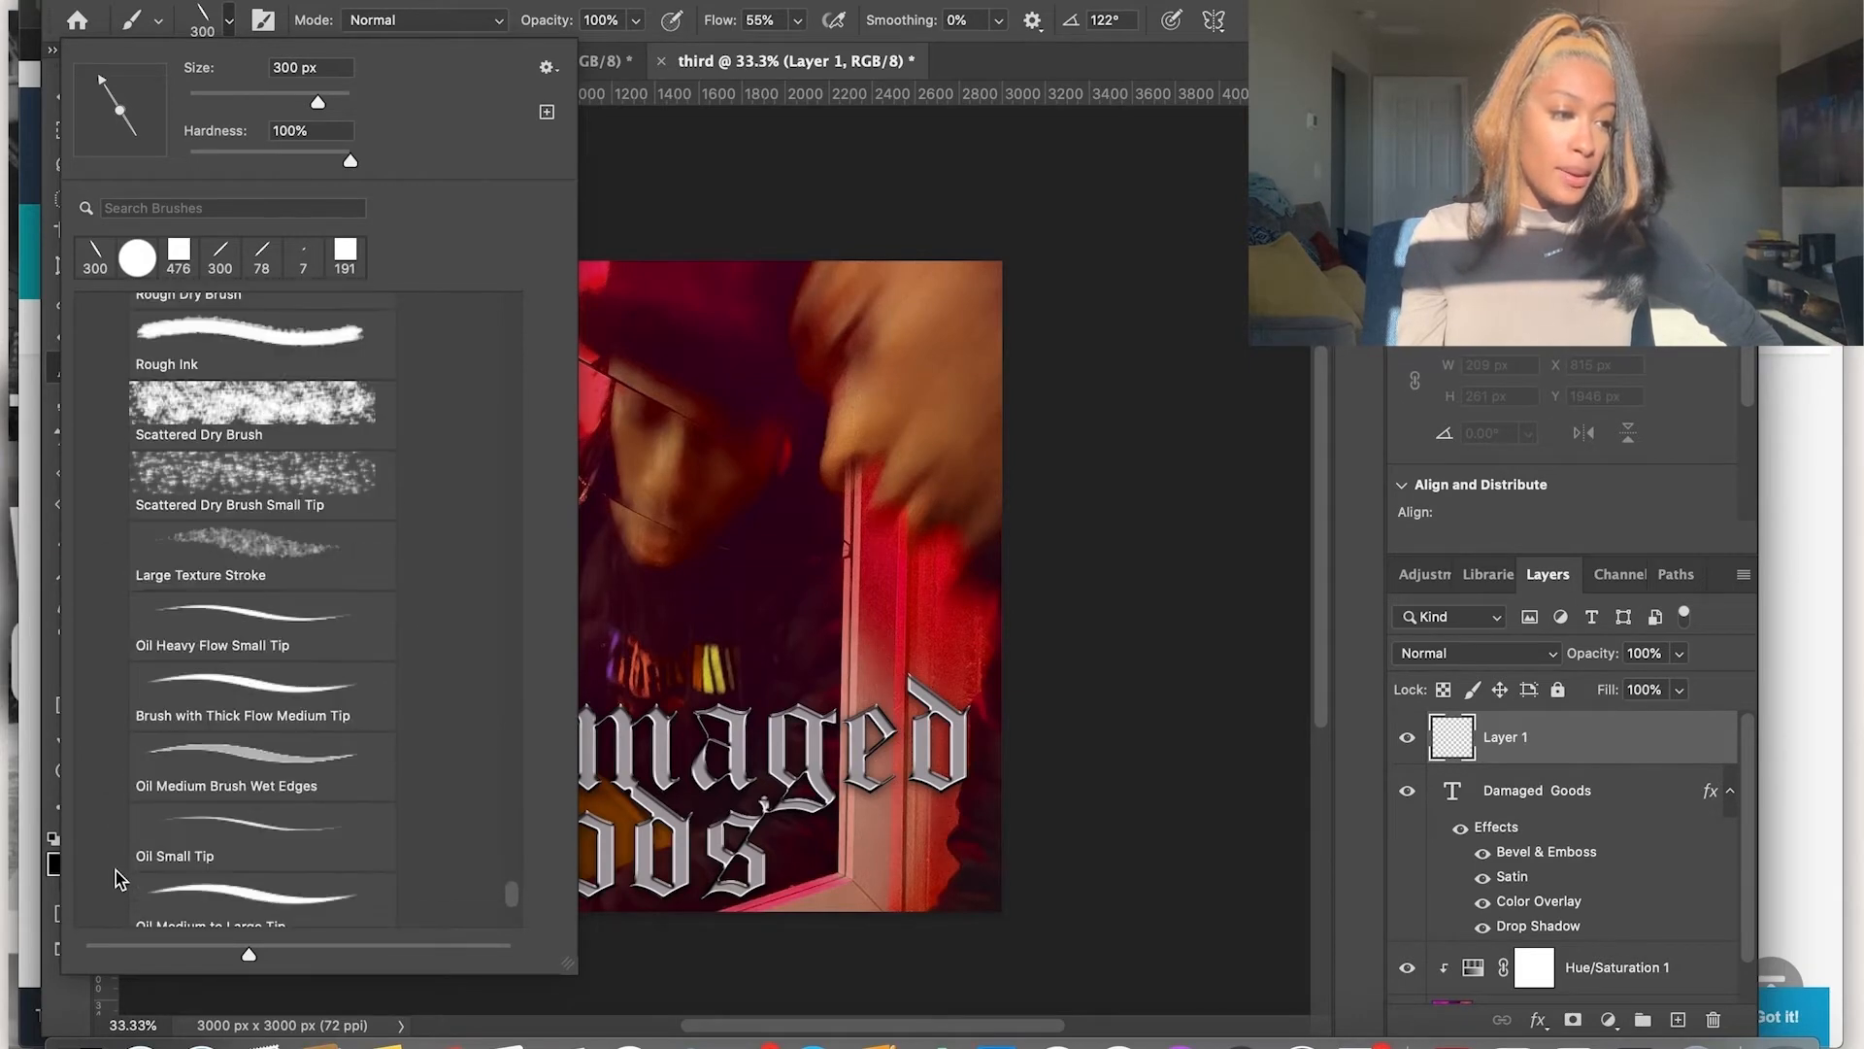
{"action": "left_click", "coordinate": [296, 594]}
{"action": "scroll", "coordinate": [367, 713], "scroll_direction": "down", "scroll_amount": 6}
{"action": "scroll", "coordinate": [367, 712], "scroll_direction": "up", "scroll_amount": 20}
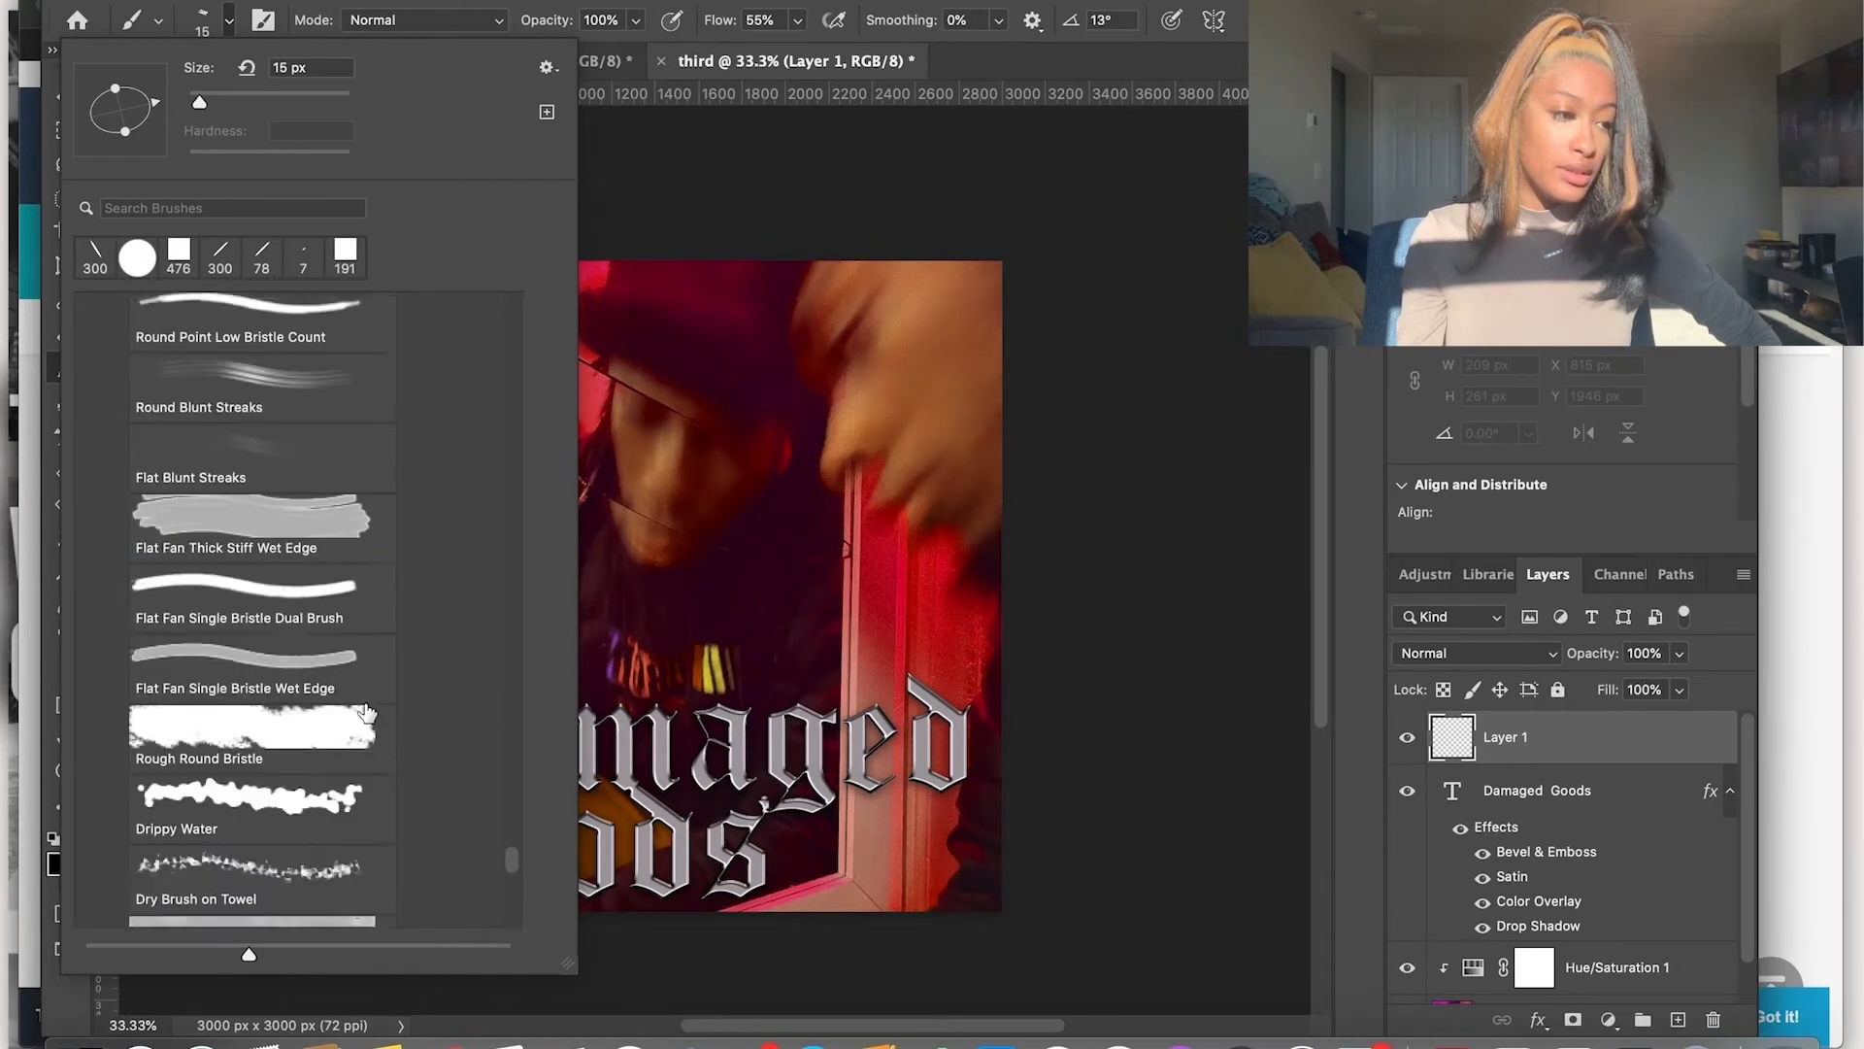
Look through the Square and Special Effect brush groups for a suitable tip, collapsing each group when done
{"action": "left_click", "coordinate": [117, 464]}
{"action": "left_click", "coordinate": [116, 835]}
{"action": "scroll", "coordinate": [117, 836], "scroll_direction": "down", "scroll_amount": 5}
{"action": "scroll", "coordinate": [118, 806], "scroll_direction": "up", "scroll_amount": 4}
{"action": "left_click", "coordinate": [120, 728]}
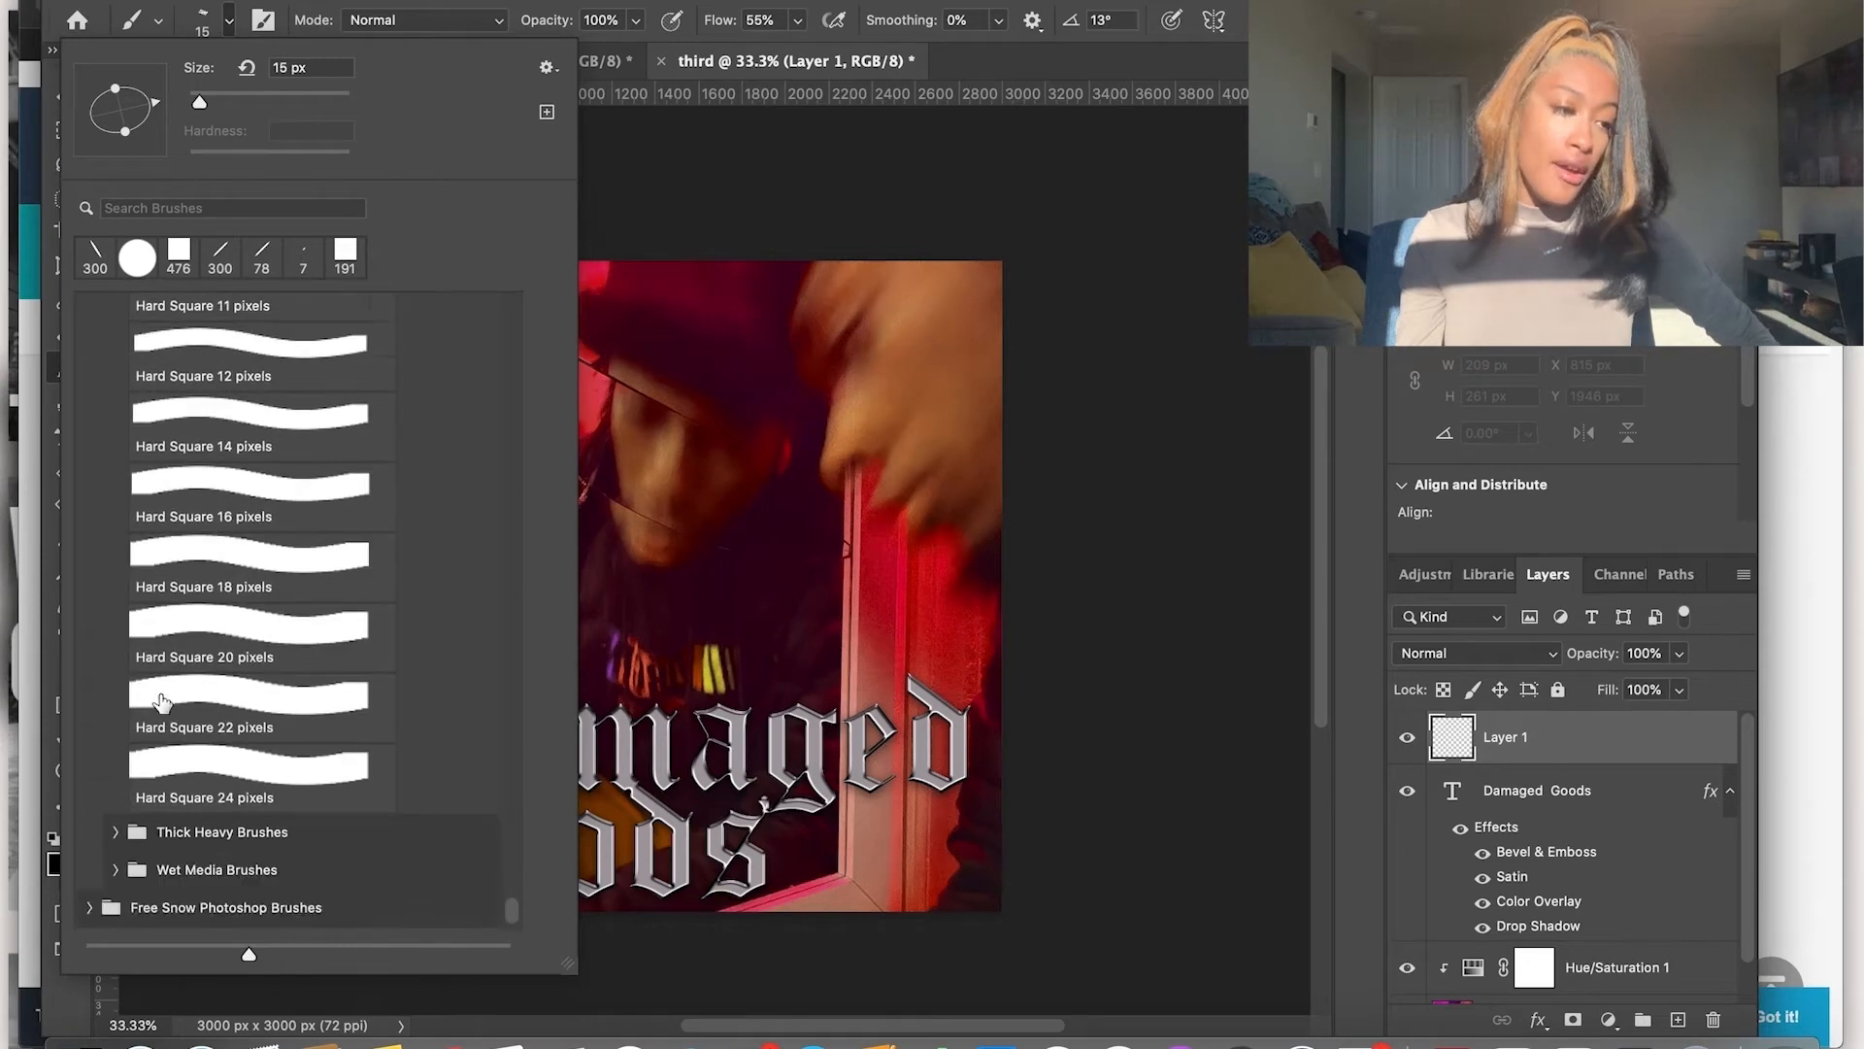
{"action": "scroll", "coordinate": [147, 724], "scroll_direction": "up", "scroll_amount": 10}
{"action": "scroll", "coordinate": [155, 709], "scroll_direction": "down", "scroll_amount": 2}
{"action": "left_click", "coordinate": [117, 756]}
{"action": "left_click", "coordinate": [118, 757]}
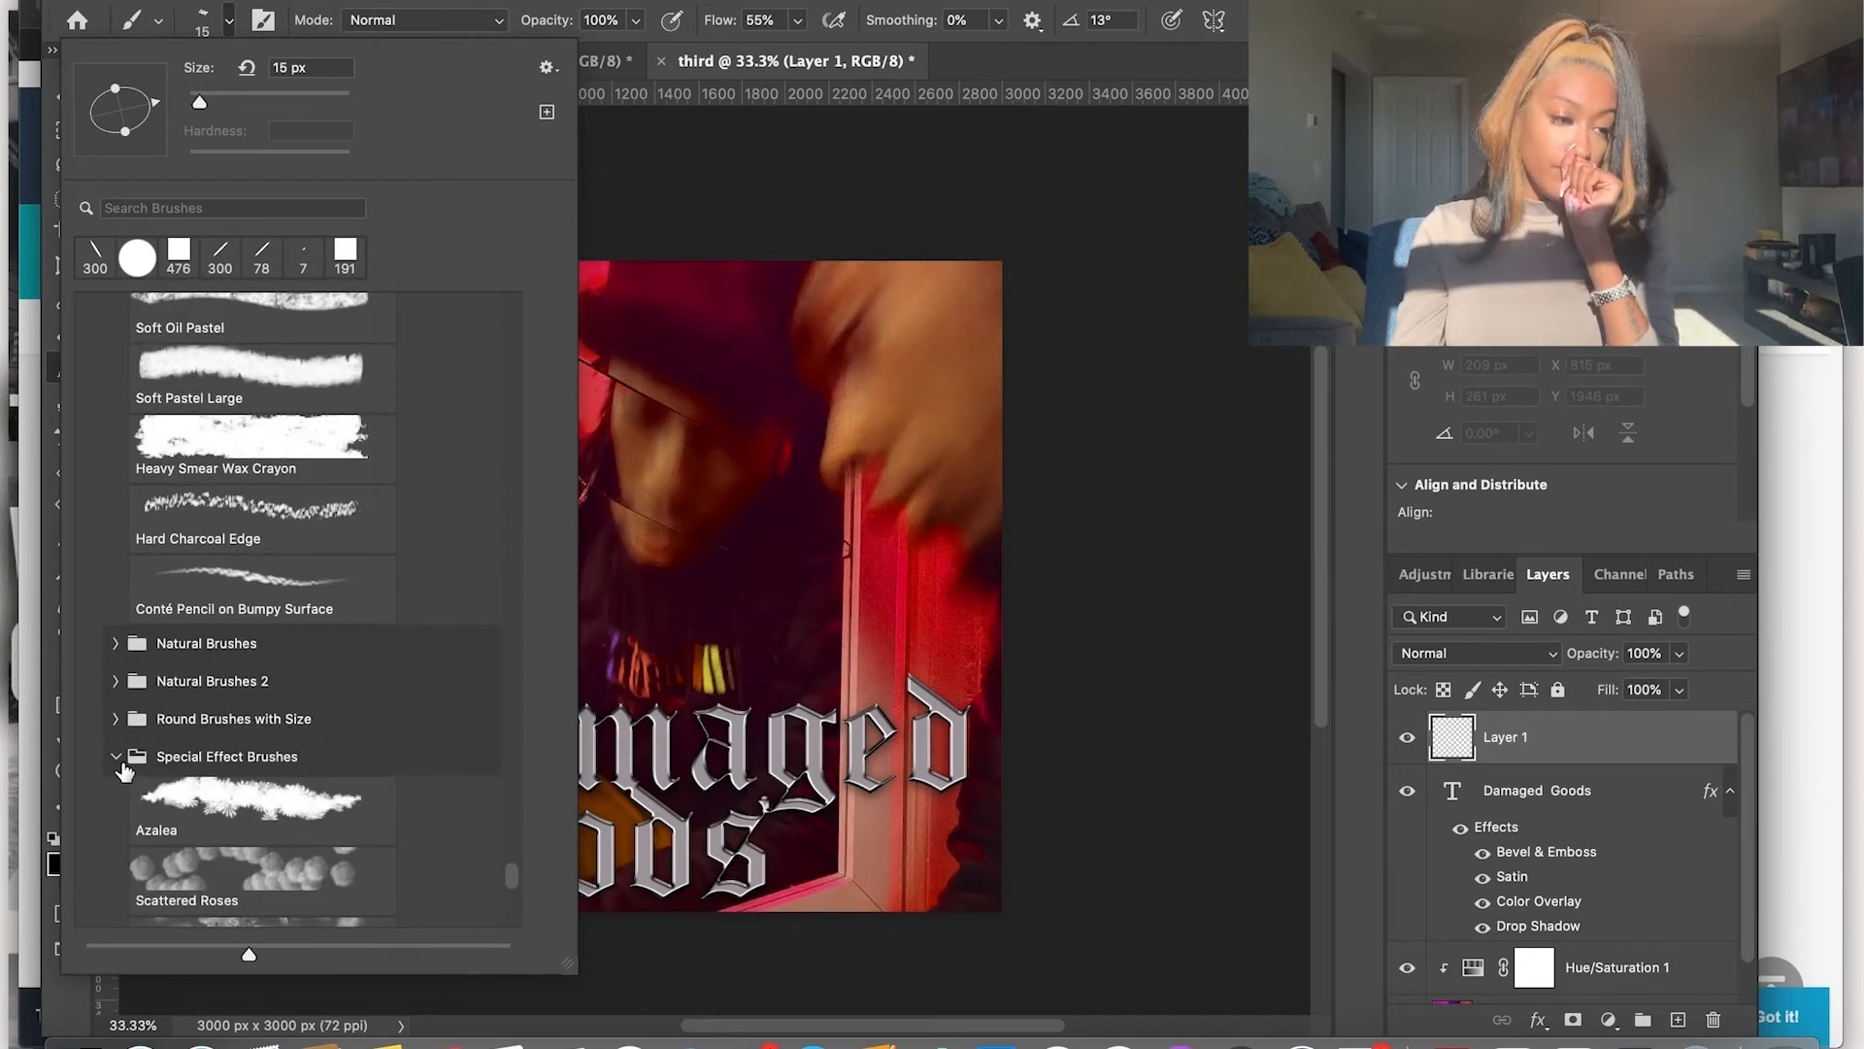
{"action": "scroll", "coordinate": [127, 757], "scroll_direction": "down", "scroll_amount": 8}
{"action": "scroll", "coordinate": [199, 687], "scroll_direction": "down", "scroll_amount": 3}
{"action": "scroll", "coordinate": [201, 687], "scroll_direction": "up", "scroll_amount": 6}
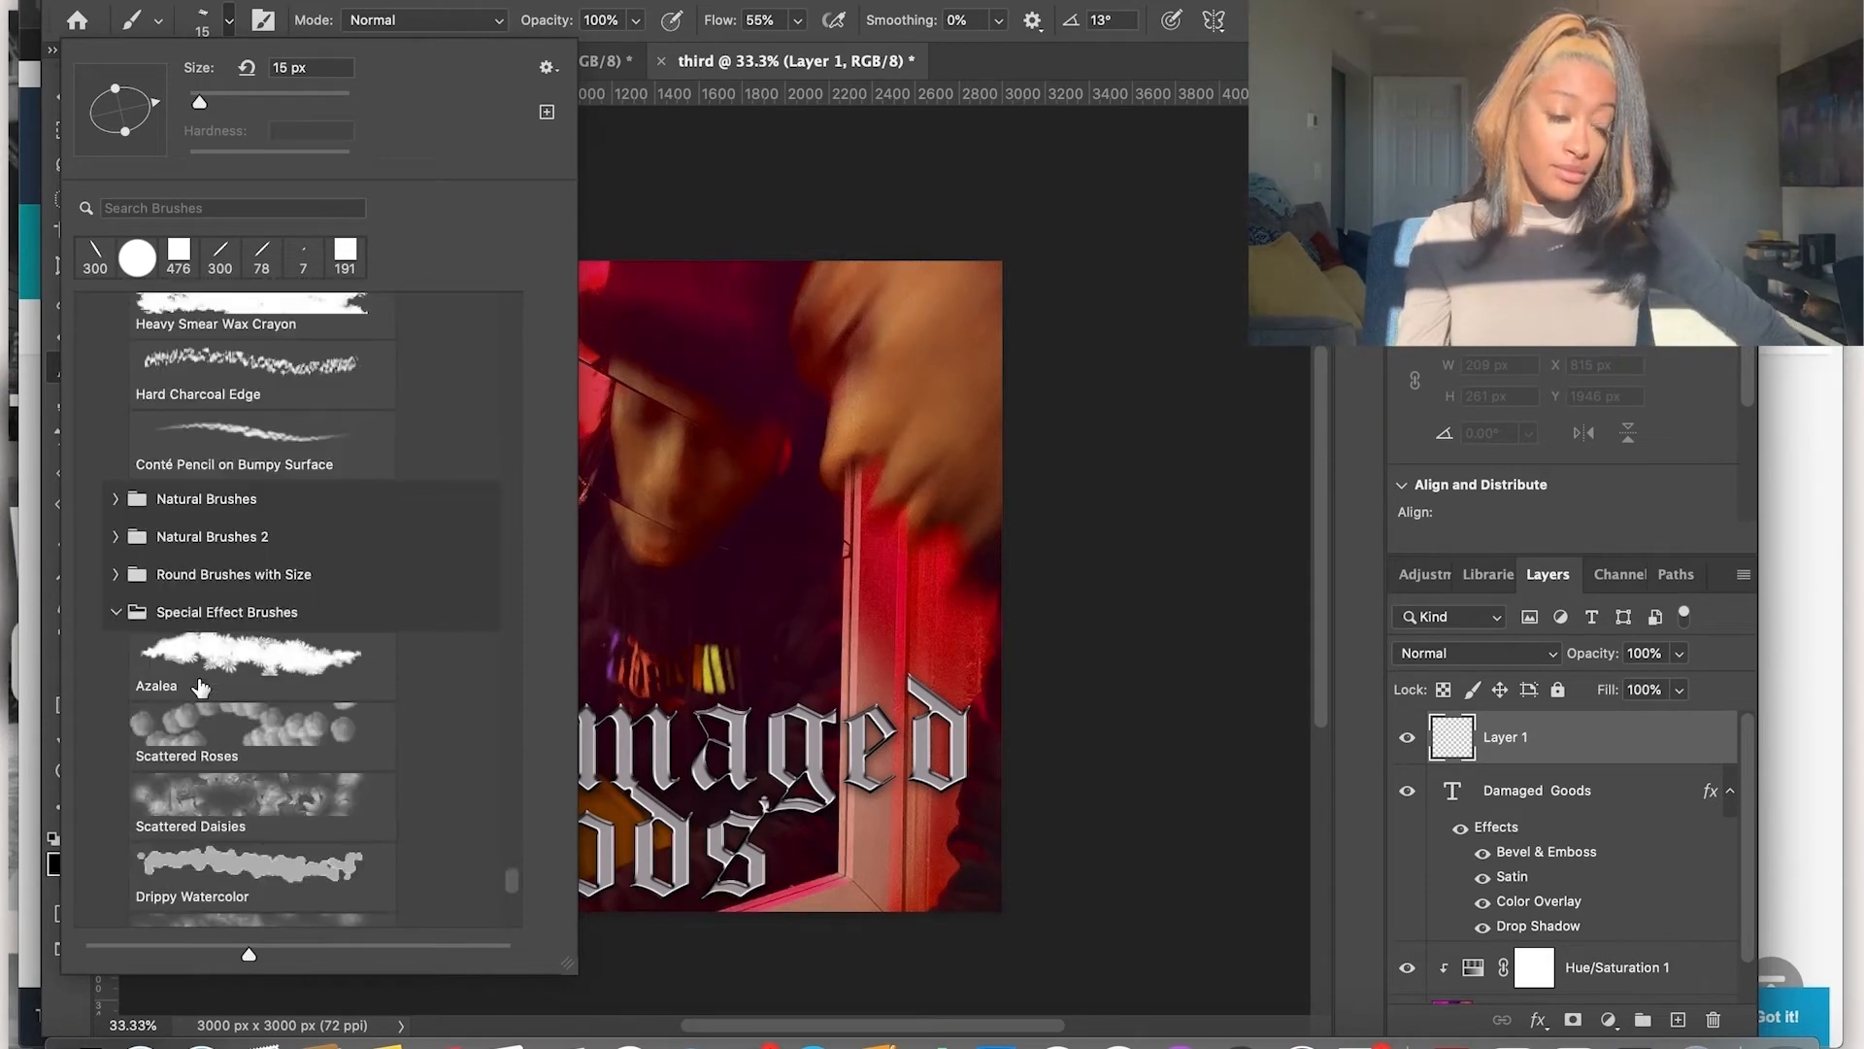
{"action": "left_click", "coordinate": [118, 610]}
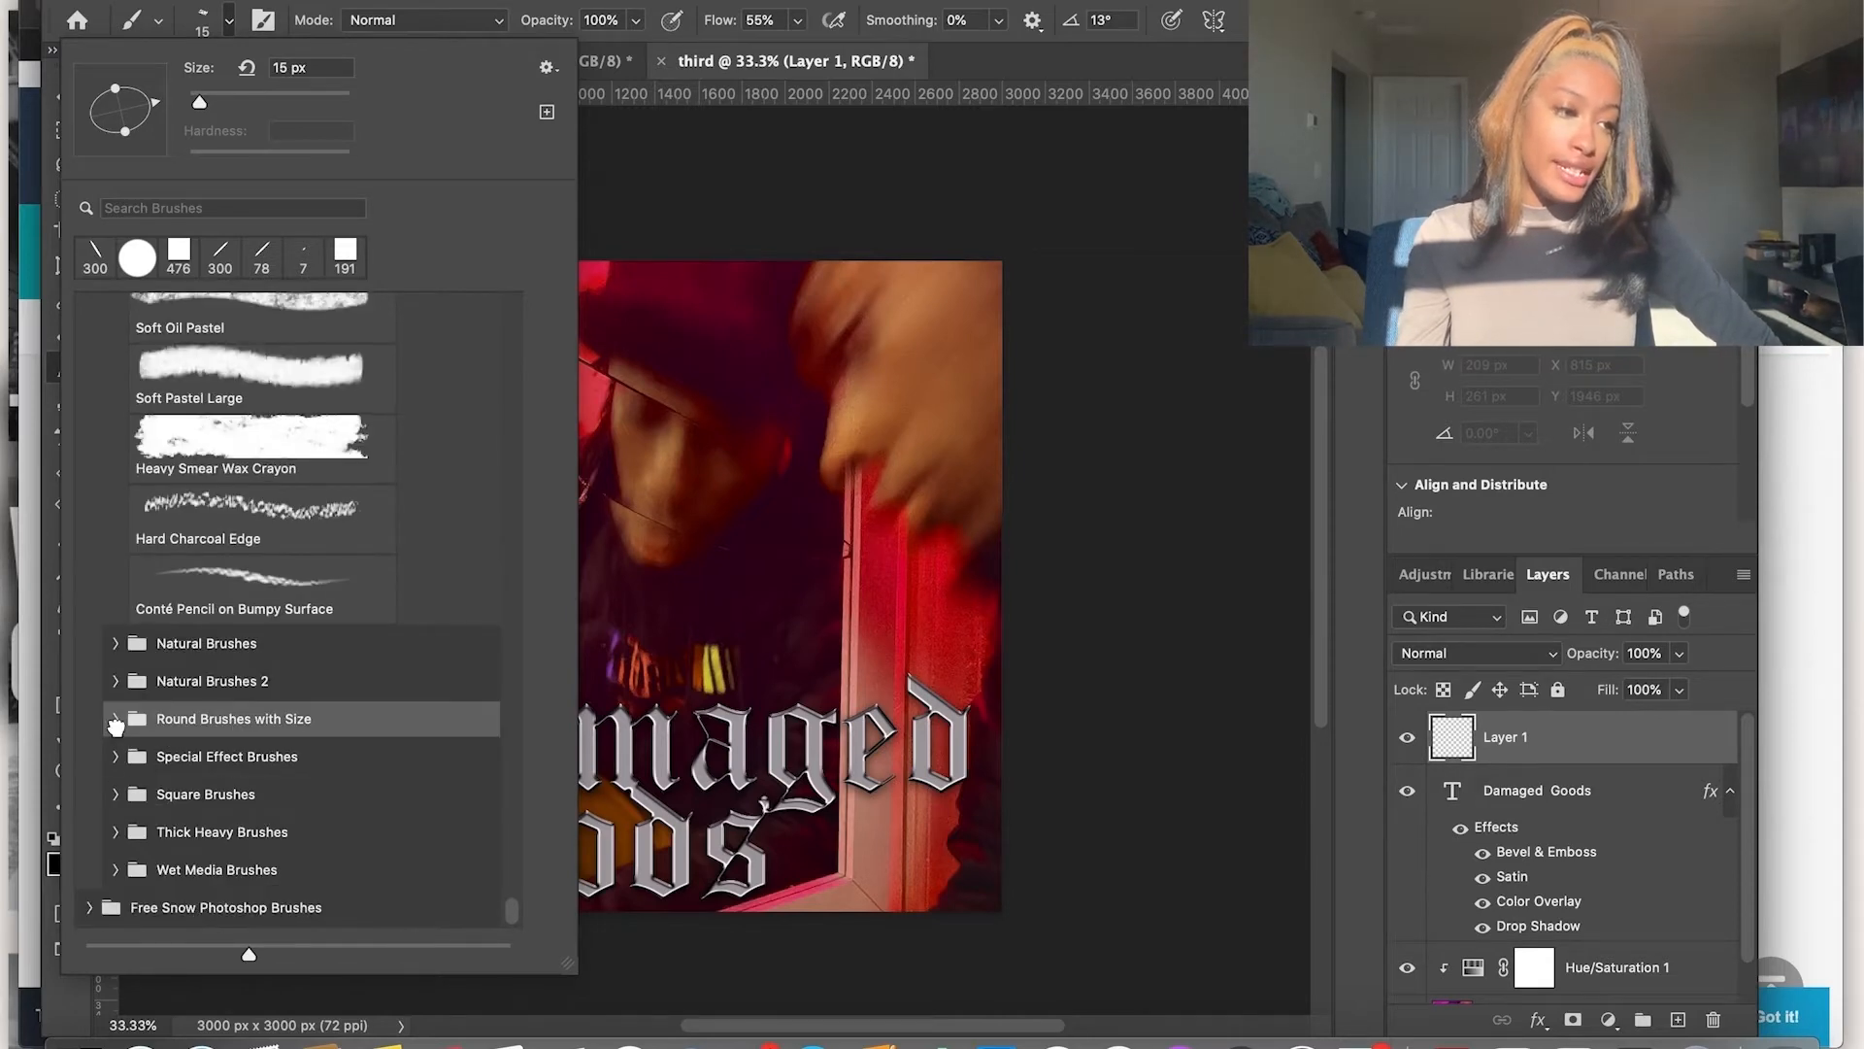
Examine the Round Brushes with Size, Natural Brushes and textured brush presets for a suitable tip
{"action": "left_click", "coordinate": [116, 720]}
{"action": "scroll", "coordinate": [120, 726], "scroll_direction": "down", "scroll_amount": 10}
{"action": "scroll", "coordinate": [116, 757], "scroll_direction": "up", "scroll_amount": 10}
{"action": "left_click", "coordinate": [117, 792]}
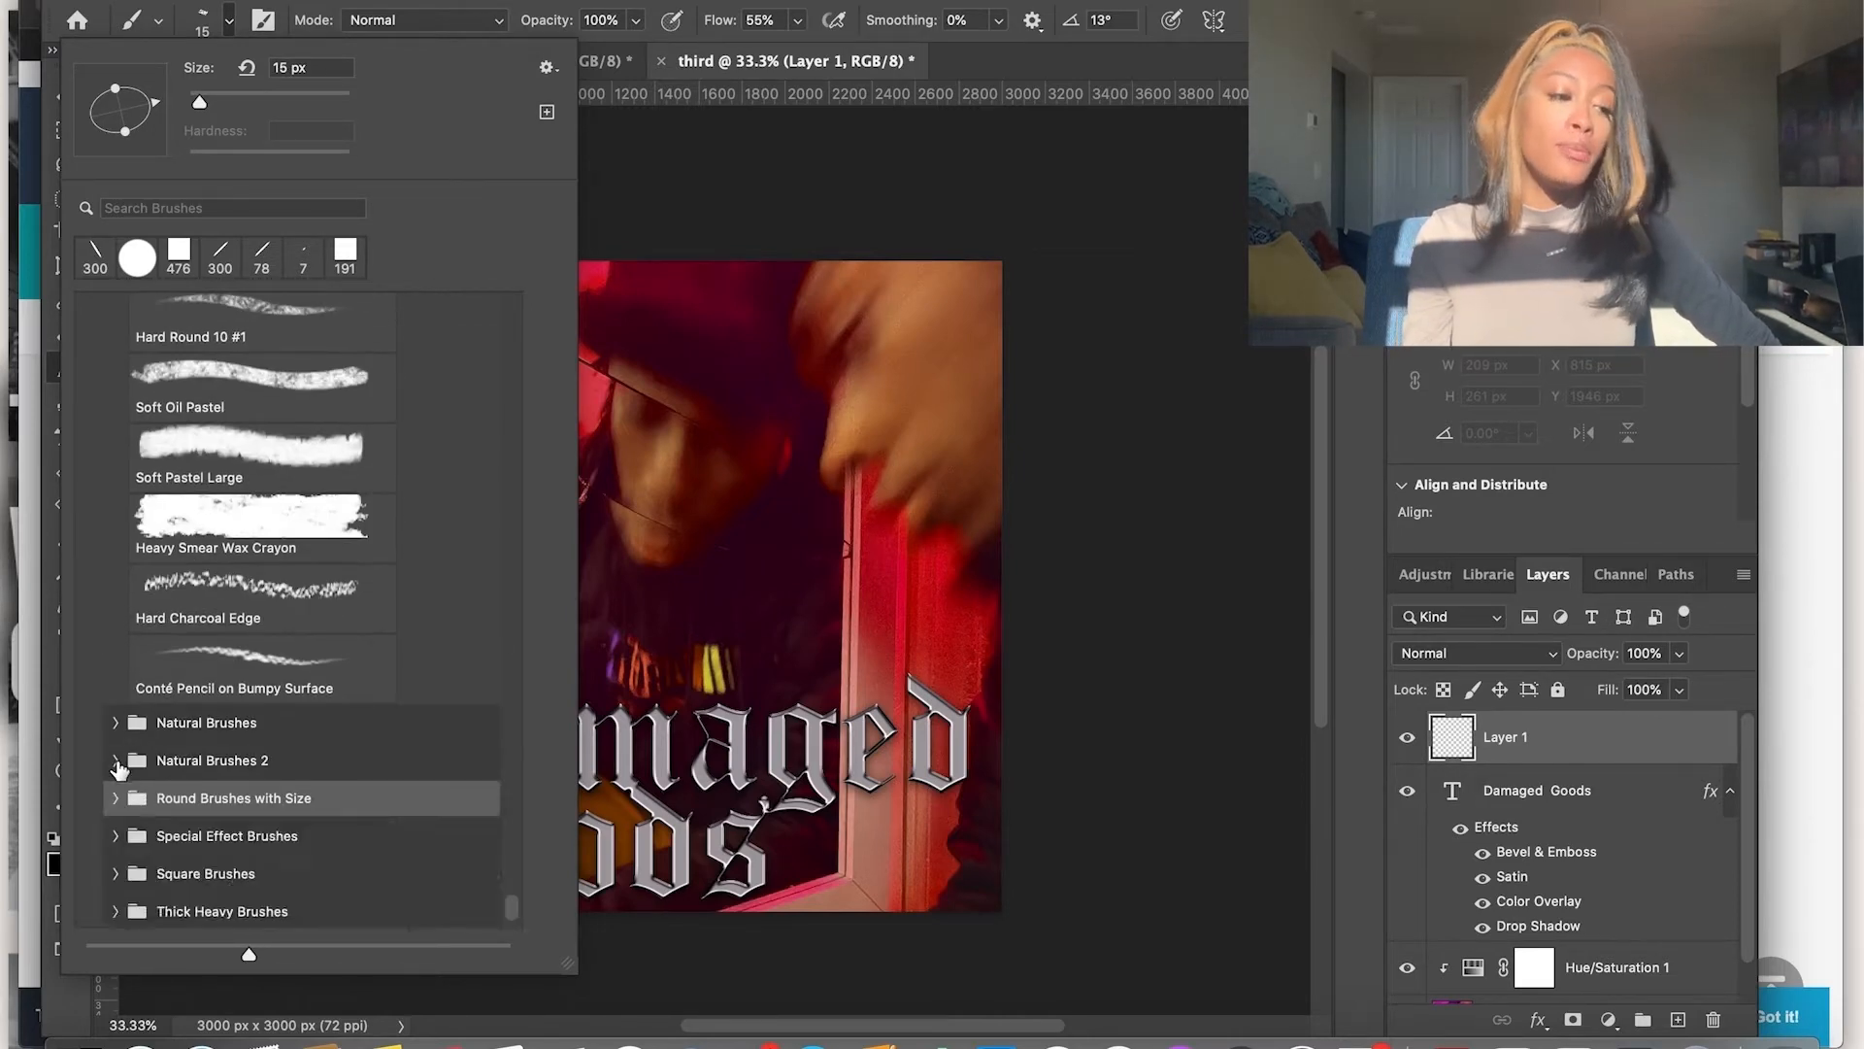
{"action": "scroll", "coordinate": [116, 772], "scroll_direction": "down", "scroll_amount": 10}
{"action": "scroll", "coordinate": [120, 770], "scroll_direction": "up", "scroll_amount": 10}
{"action": "left_click", "coordinate": [116, 821]}
{"action": "left_click", "coordinate": [116, 783]}
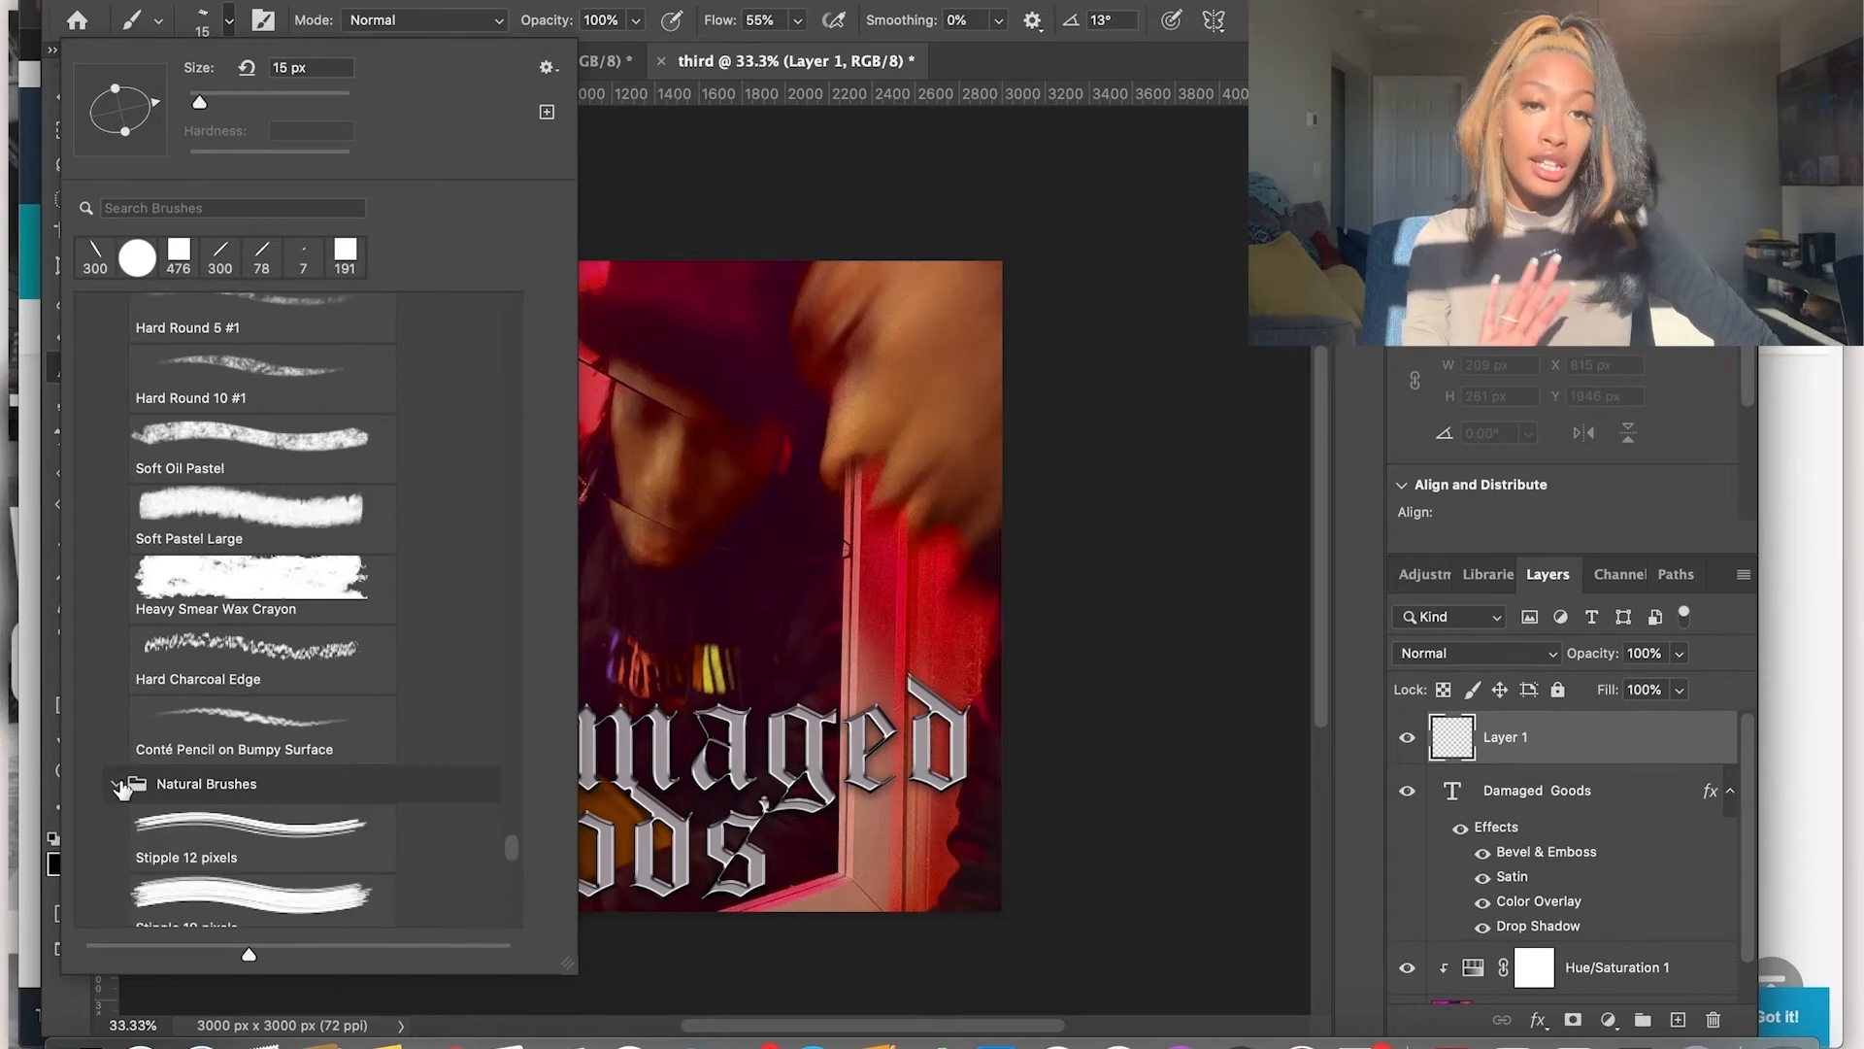
{"action": "scroll", "coordinate": [120, 802], "scroll_direction": "down", "scroll_amount": 3}
{"action": "scroll", "coordinate": [119, 757], "scroll_direction": "up", "scroll_amount": 2}
{"action": "left_click", "coordinate": [116, 704]}
{"action": "scroll", "coordinate": [116, 704], "scroll_direction": "up", "scroll_amount": 4}
{"action": "scroll", "coordinate": [118, 703], "scroll_direction": "down", "scroll_amount": 10}
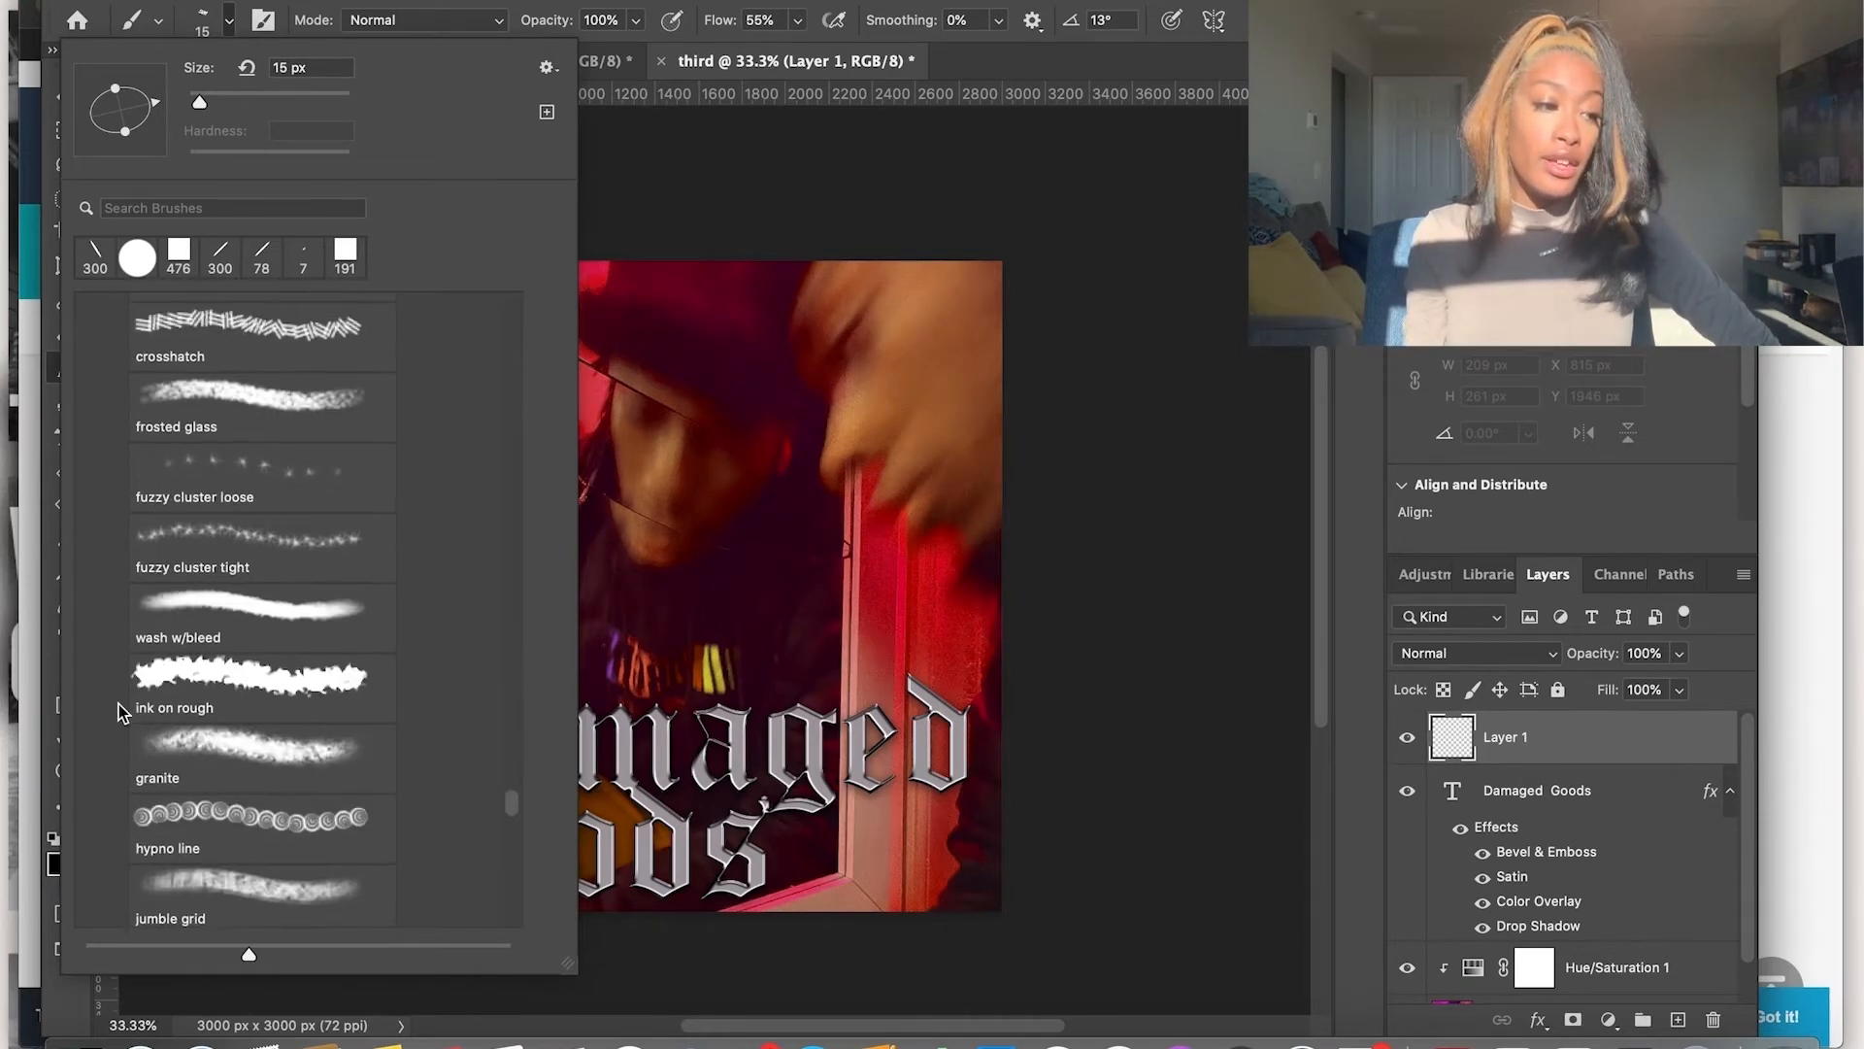
{"action": "scroll", "coordinate": [118, 706], "scroll_direction": "down", "scroll_amount": 2}
Pick a textured brush preset, enlarge it to 169 px, and test it with single dabs on the new layer
{"action": "left_click", "coordinate": [225, 777]}
{"action": "left_click", "coordinate": [710, 584]}
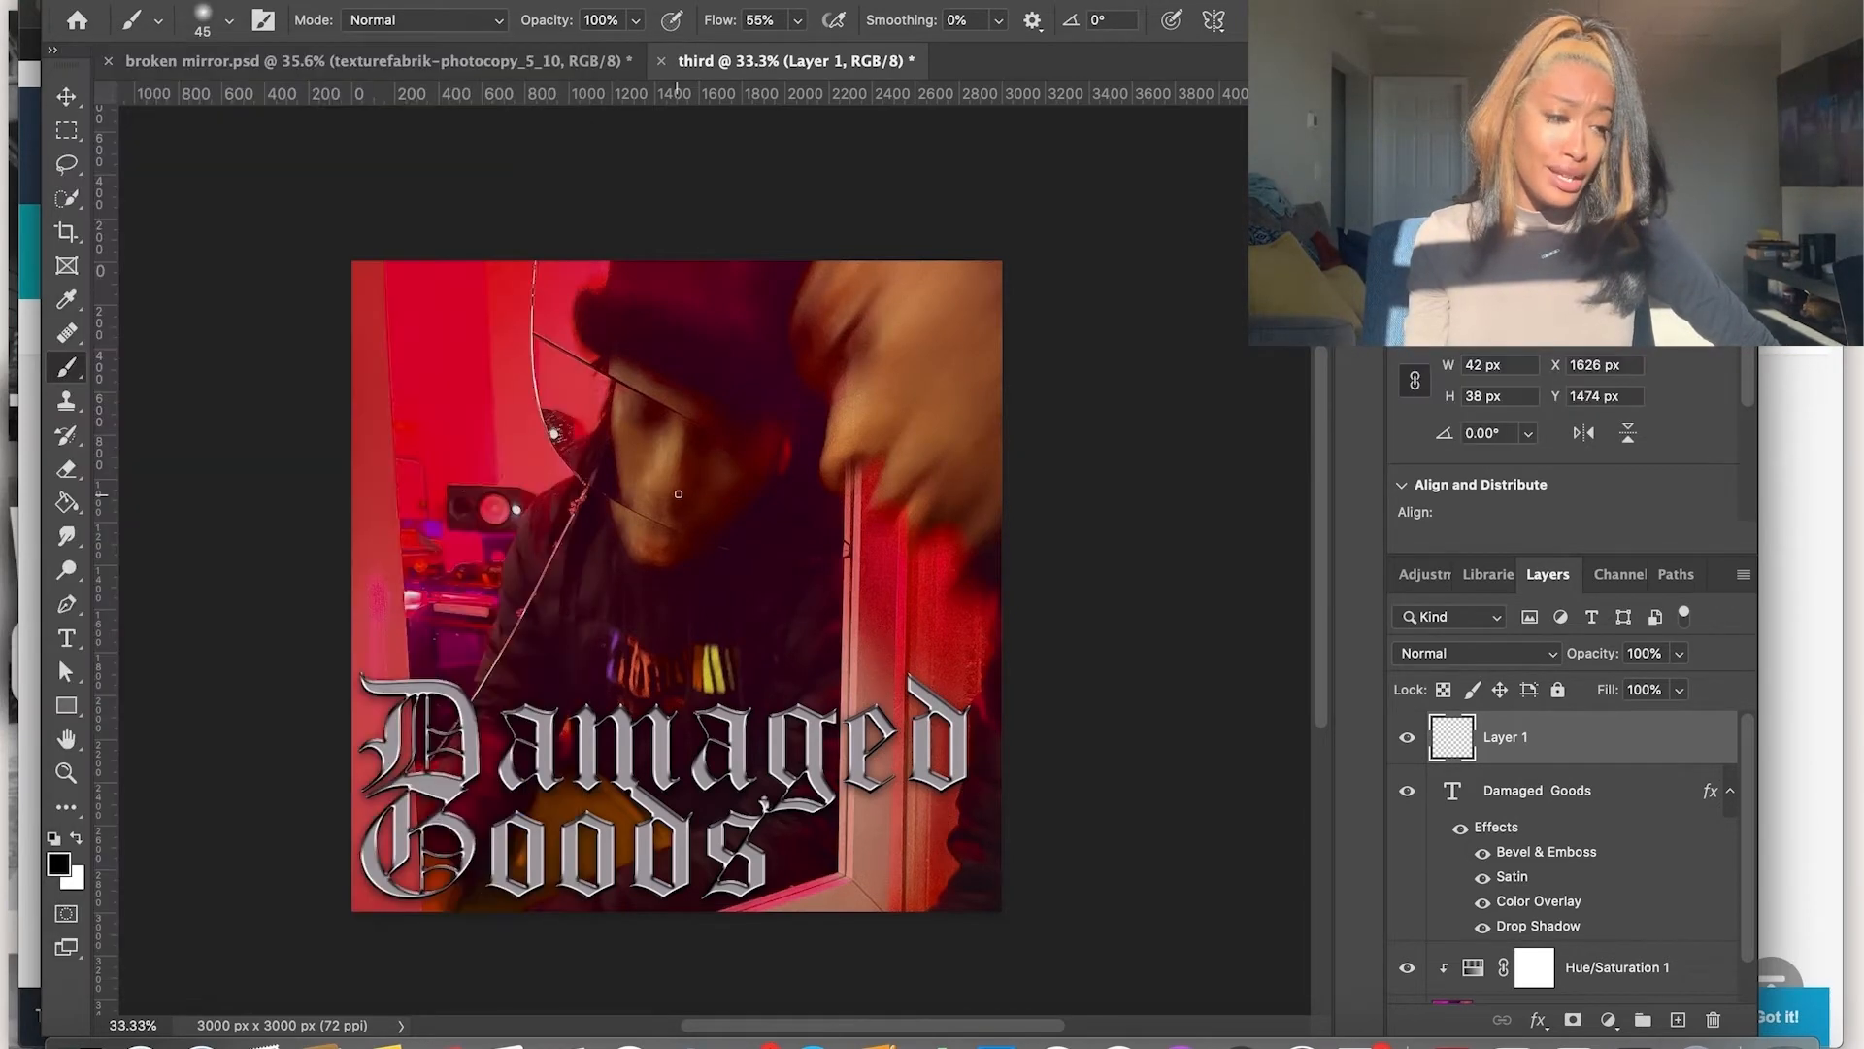
{"action": "left_click", "coordinate": [229, 19]}
{"action": "left_click", "coordinate": [714, 720]}
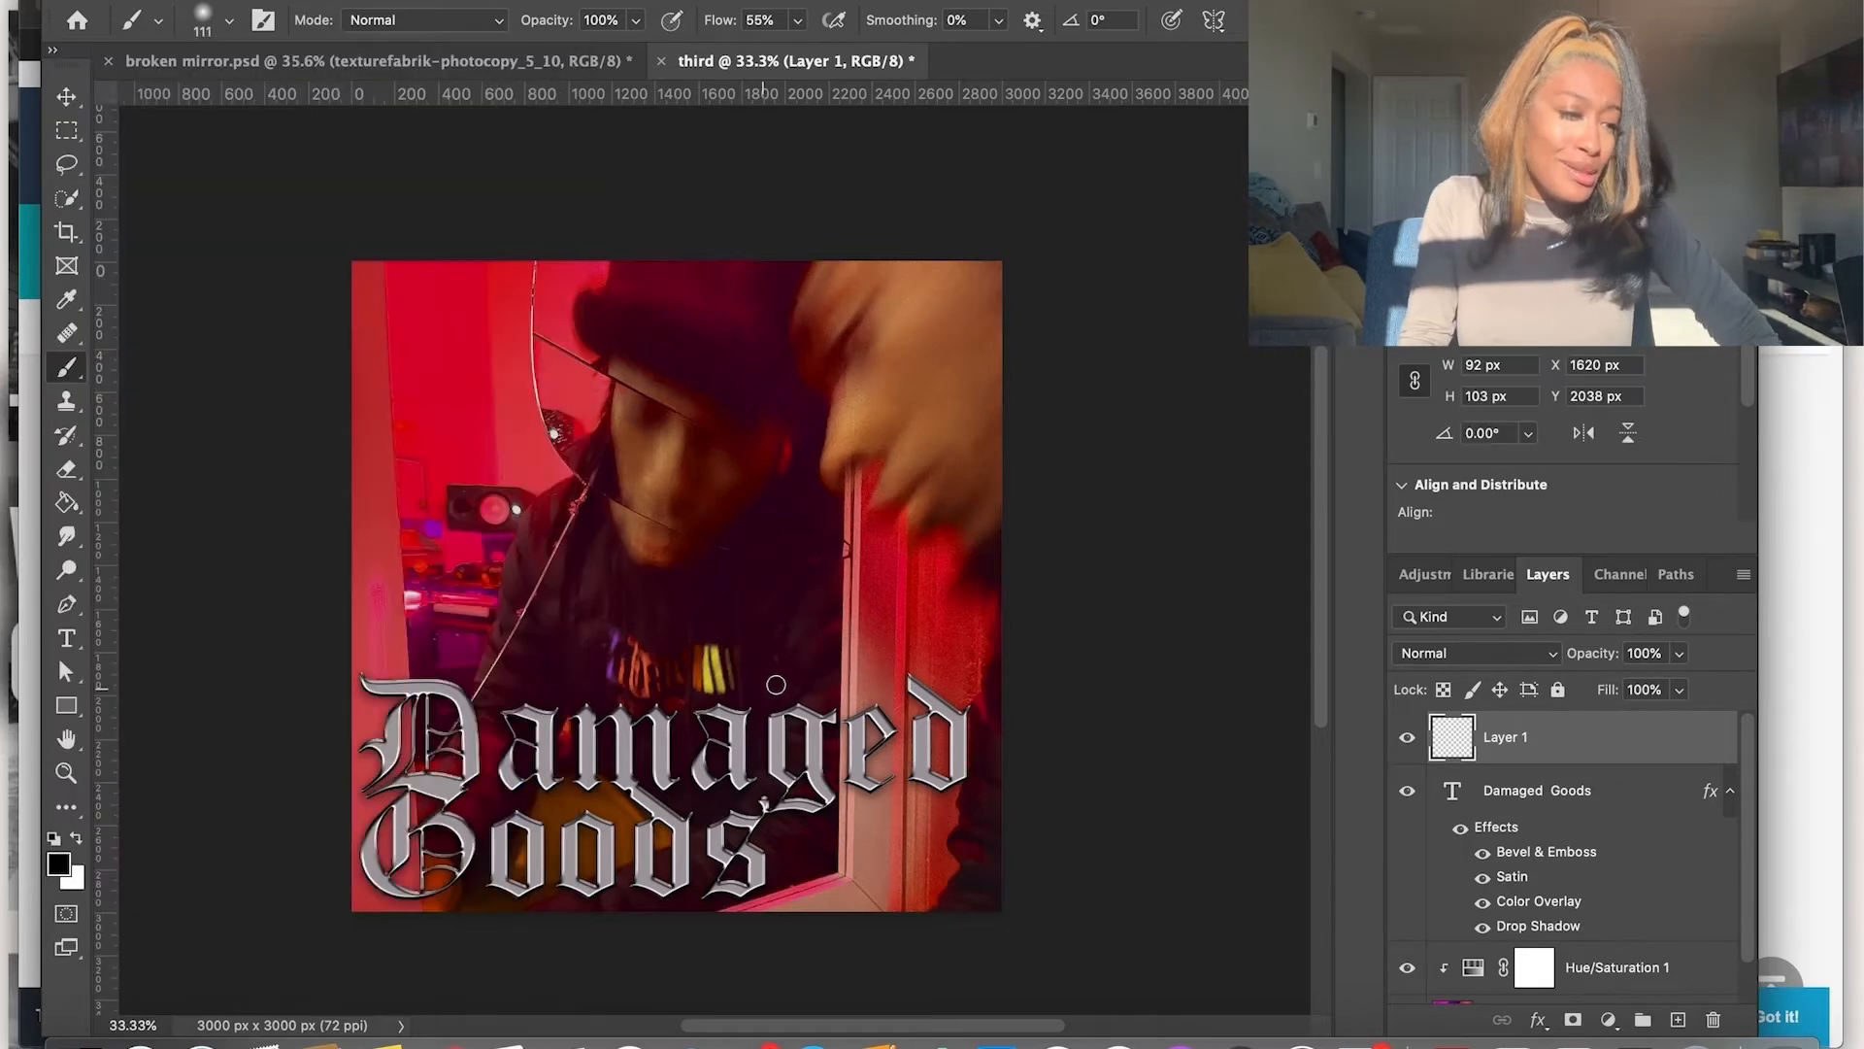
{"action": "left_click", "coordinate": [229, 19]}
{"action": "key", "text": "period"}
{"action": "left_click", "coordinate": [872, 710]}
Set the foreground colour to a light grey matching the title lettering and make the empty top layer active
{"action": "left_click", "coordinate": [1538, 790]}
{"action": "left_click", "coordinate": [58, 864]}
{"action": "left_click", "coordinate": [1145, 481]}
{"action": "left_click", "coordinate": [1730, 394]}
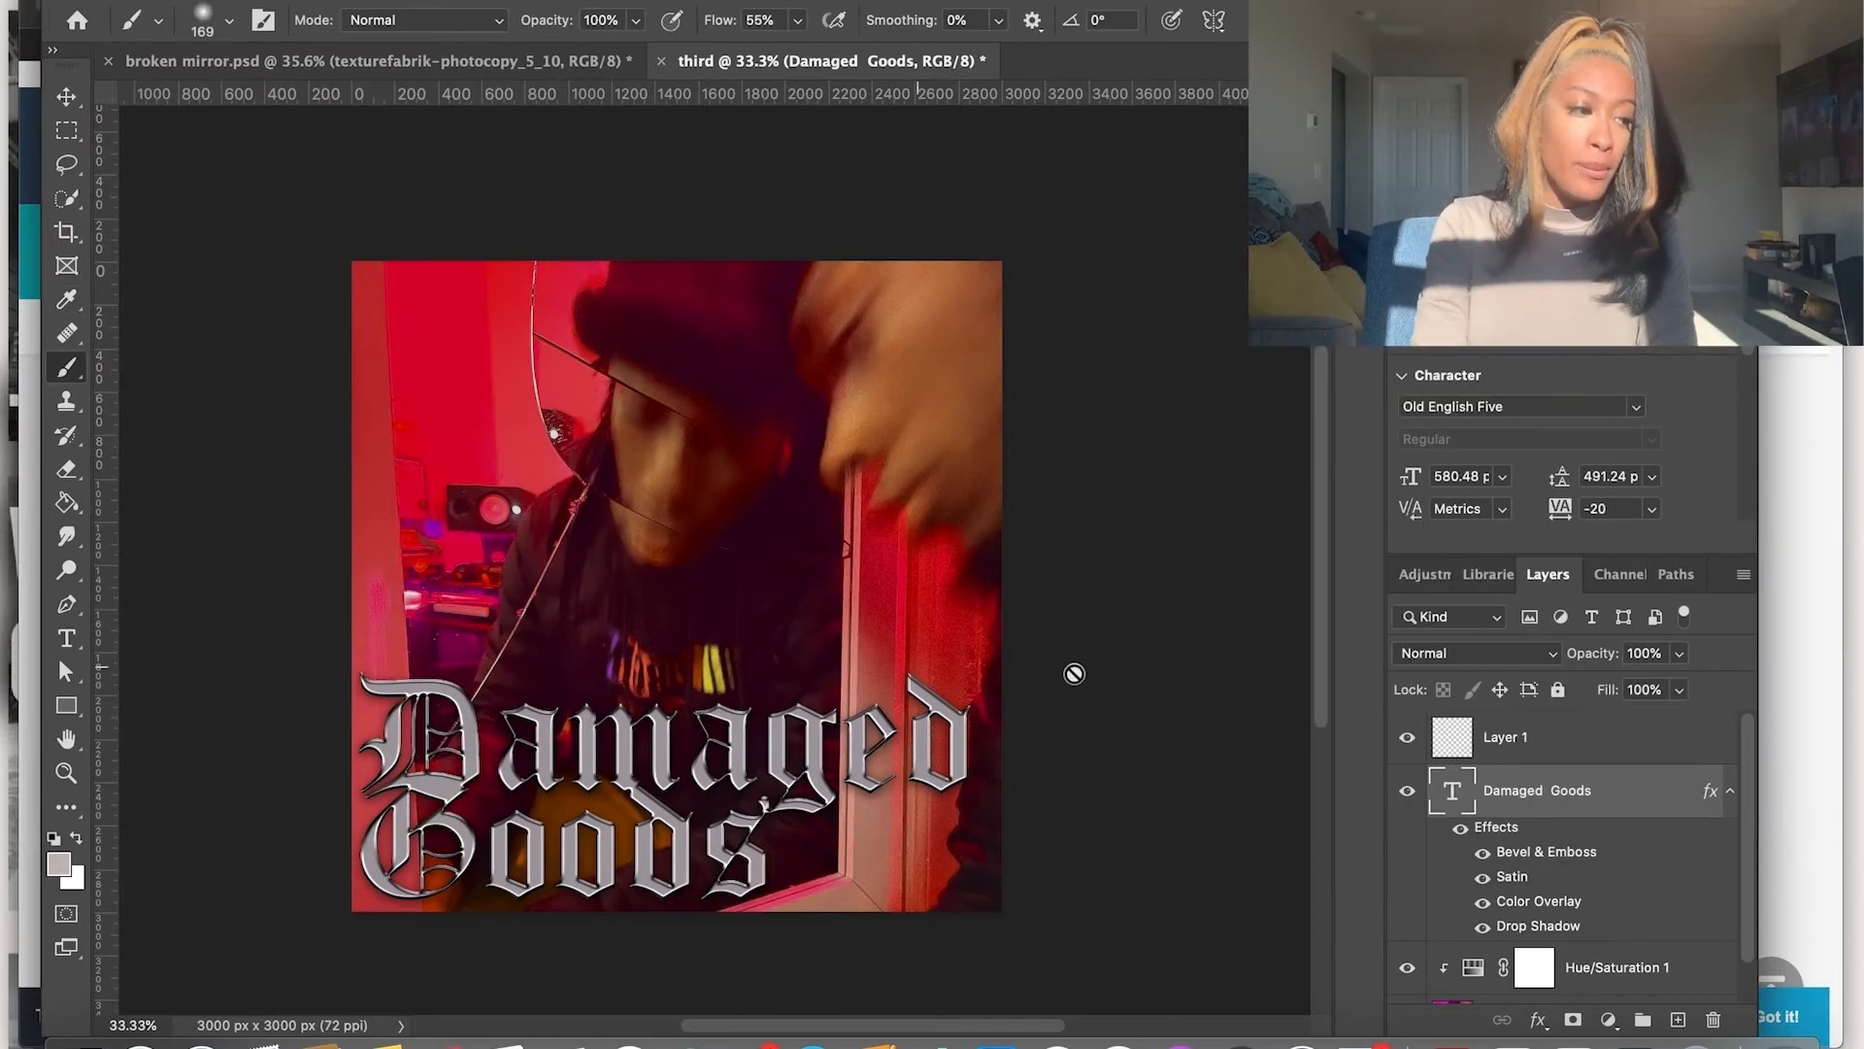
{"action": "left_click", "coordinate": [1517, 738]}
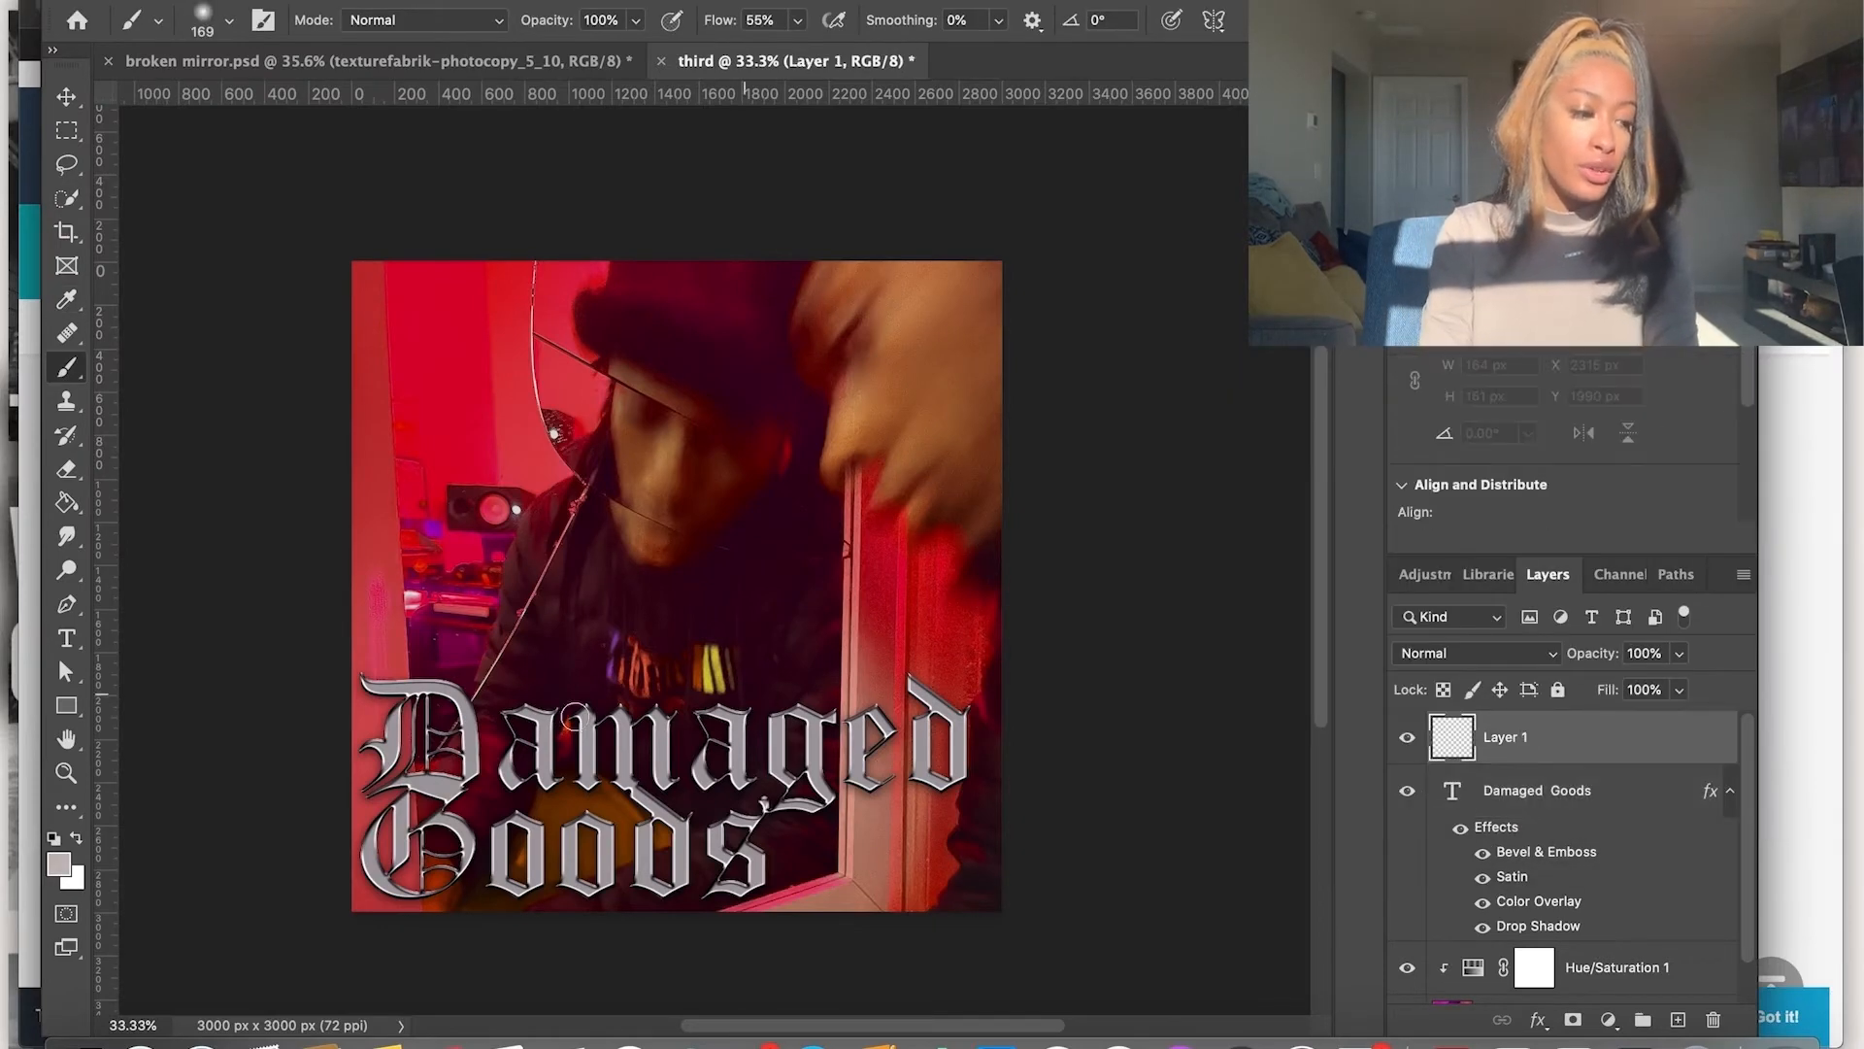
Try dabs over the title lettering with the brush tip enlarged to 3560 px, and undo them
{"action": "left_click", "coordinate": [205, 16]}
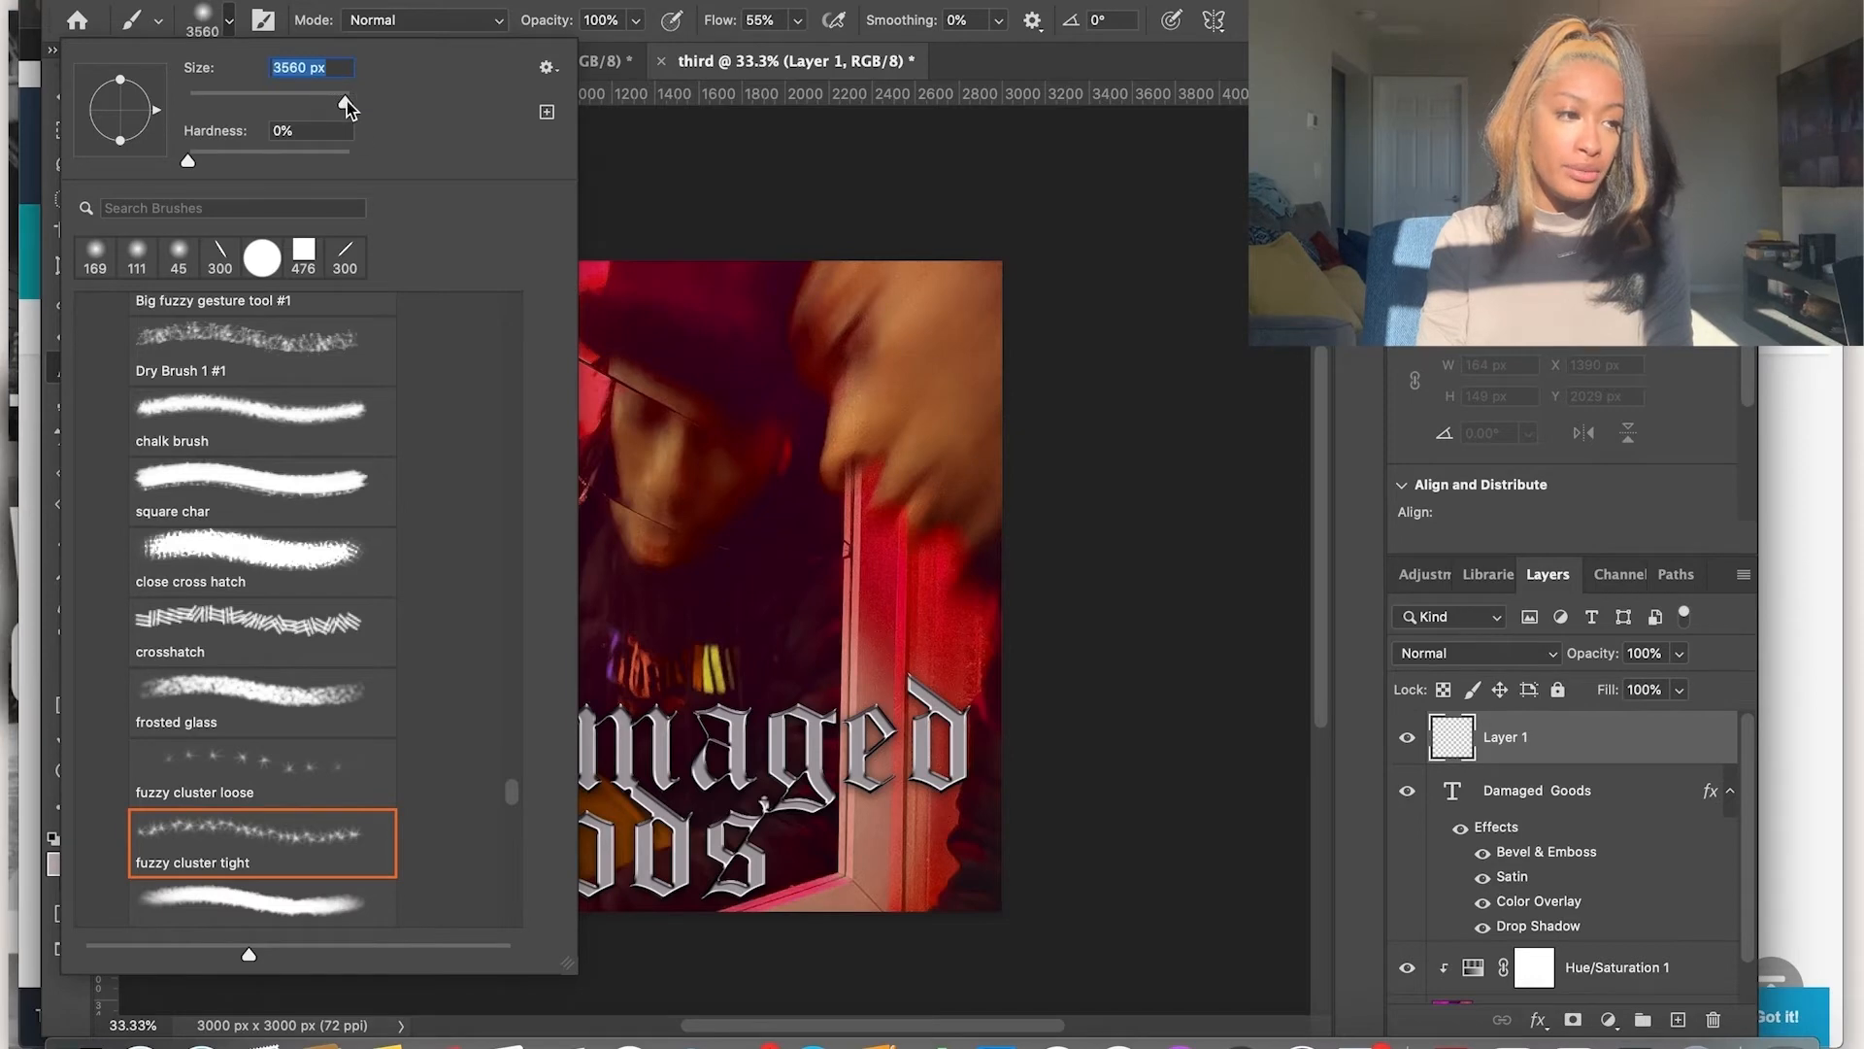
{"action": "left_click", "coordinate": [821, 730]}
{"action": "left_click", "coordinate": [922, 622]}
{"action": "key", "text": "super+z"}
{"action": "key", "text": "super+z"}
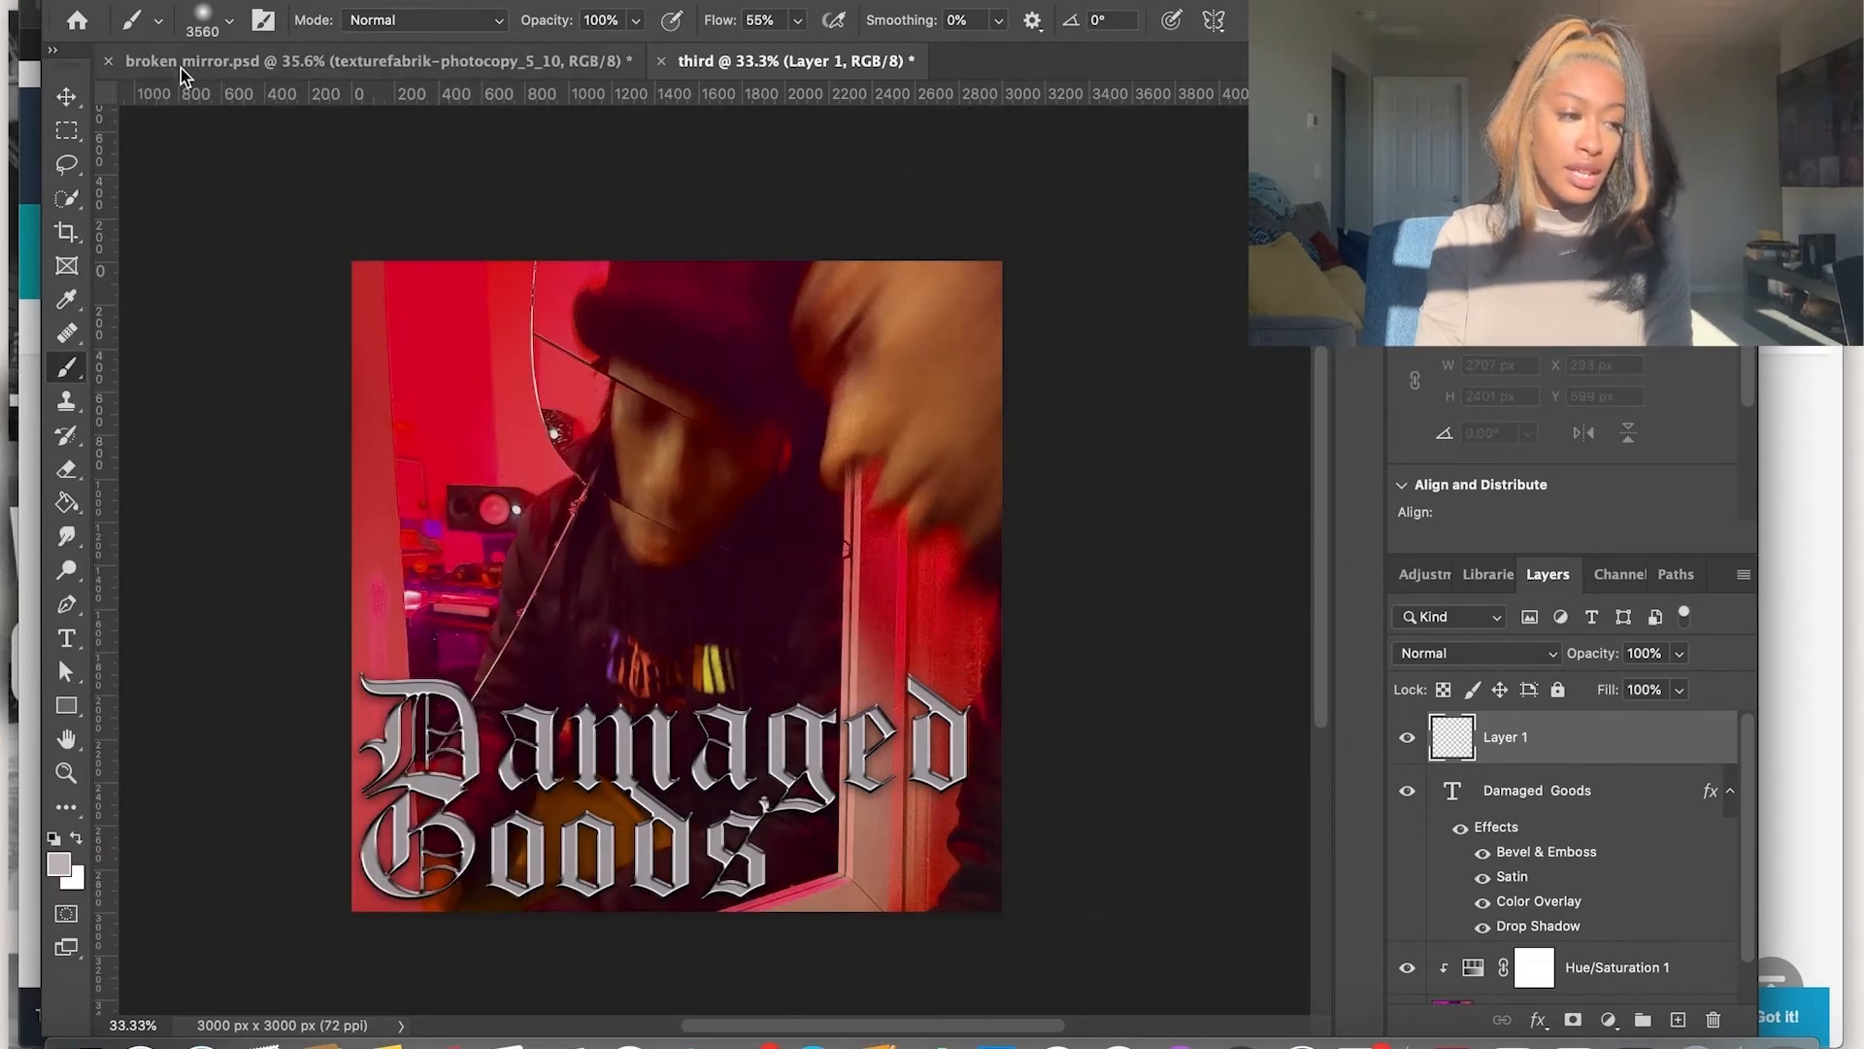
Choose the Crosshatch 4 preset from the Legacy Brushes group as the brush tip
{"action": "left_click", "coordinate": [204, 17]}
{"action": "scroll", "coordinate": [175, 814], "scroll_direction": "down", "scroll_amount": 10}
{"action": "scroll", "coordinate": [174, 814], "scroll_direction": "down", "scroll_amount": 10}
{"action": "scroll", "coordinate": [174, 814], "scroll_direction": "down", "scroll_amount": 15}
{"action": "left_click", "coordinate": [115, 536]}
{"action": "left_click", "coordinate": [116, 559]}
{"action": "scroll", "coordinate": [118, 563], "scroll_direction": "down", "scroll_amount": 5}
{"action": "left_click", "coordinate": [243, 714]}
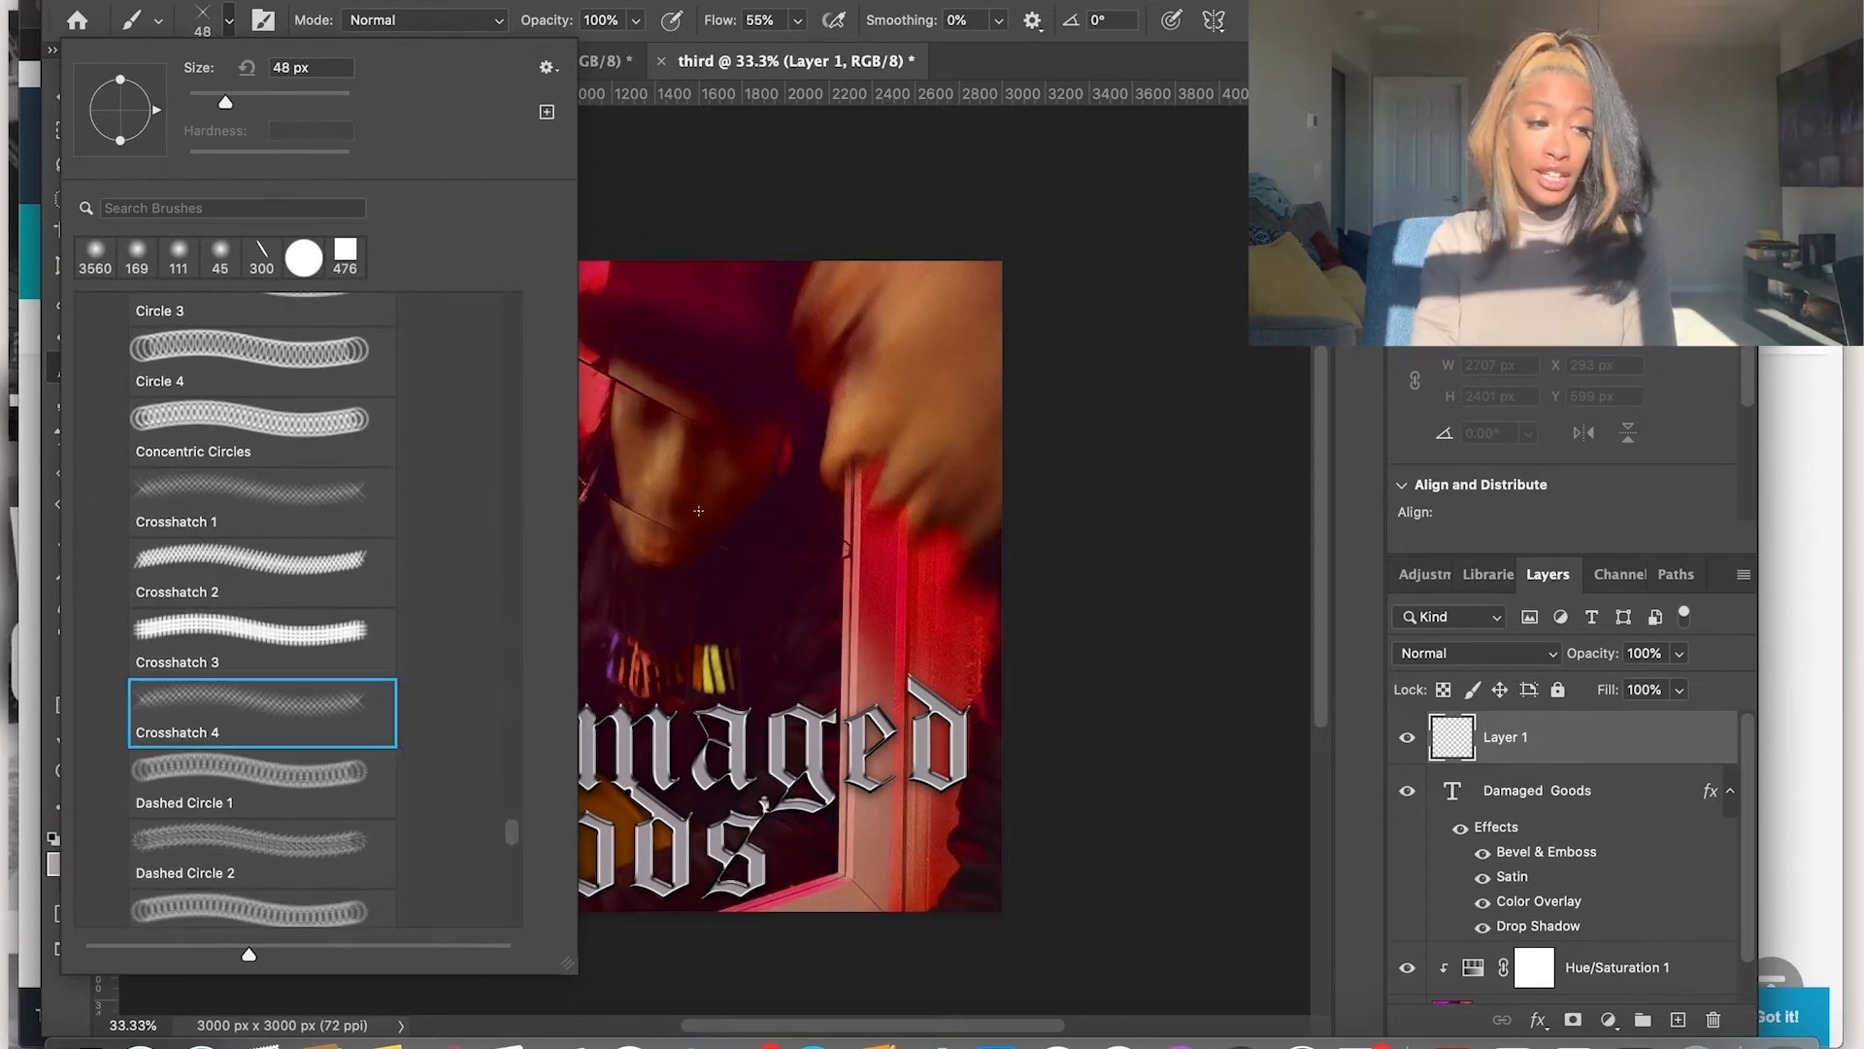
Enlarge the Crosshatch 4 brush to 380 px and stamp large sparkles on the second "a" of Damaged and the "G" of Goods
{"action": "left_click", "coordinate": [746, 712]}
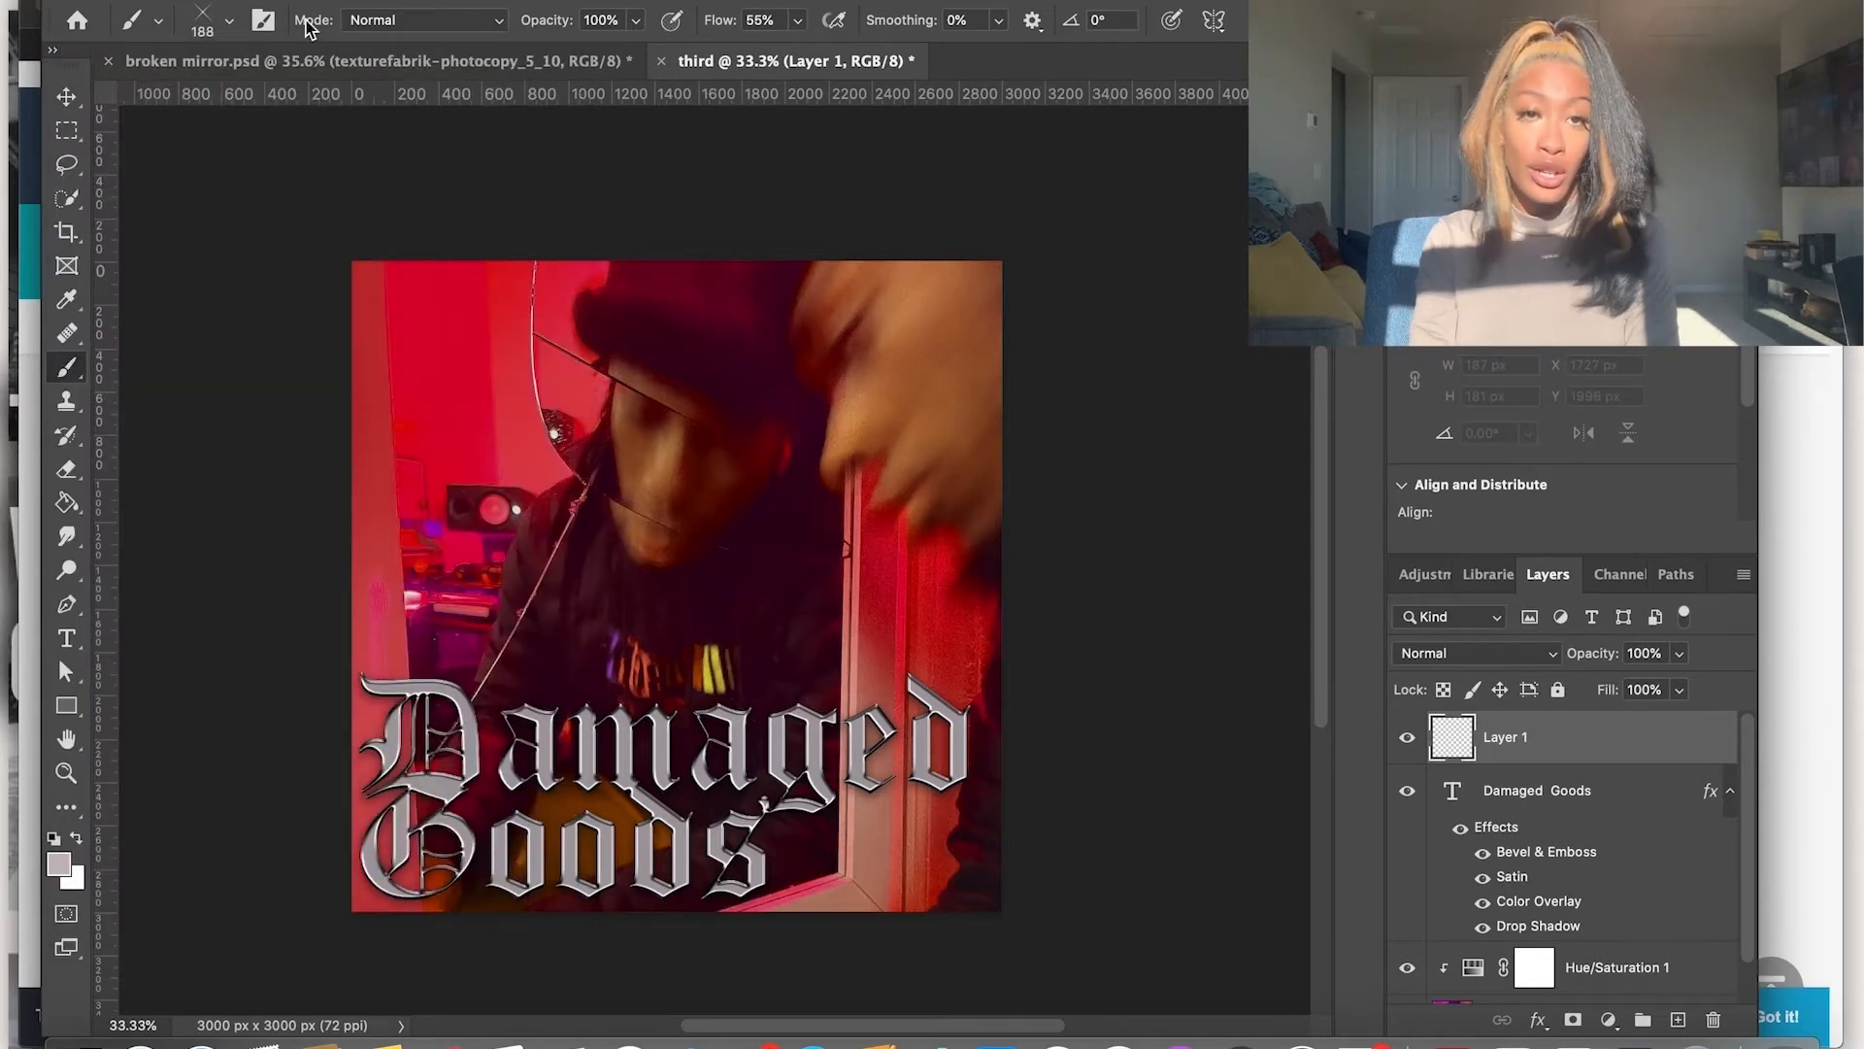
{"action": "left_click", "coordinate": [237, 23]}
{"action": "left_click", "coordinate": [324, 97]}
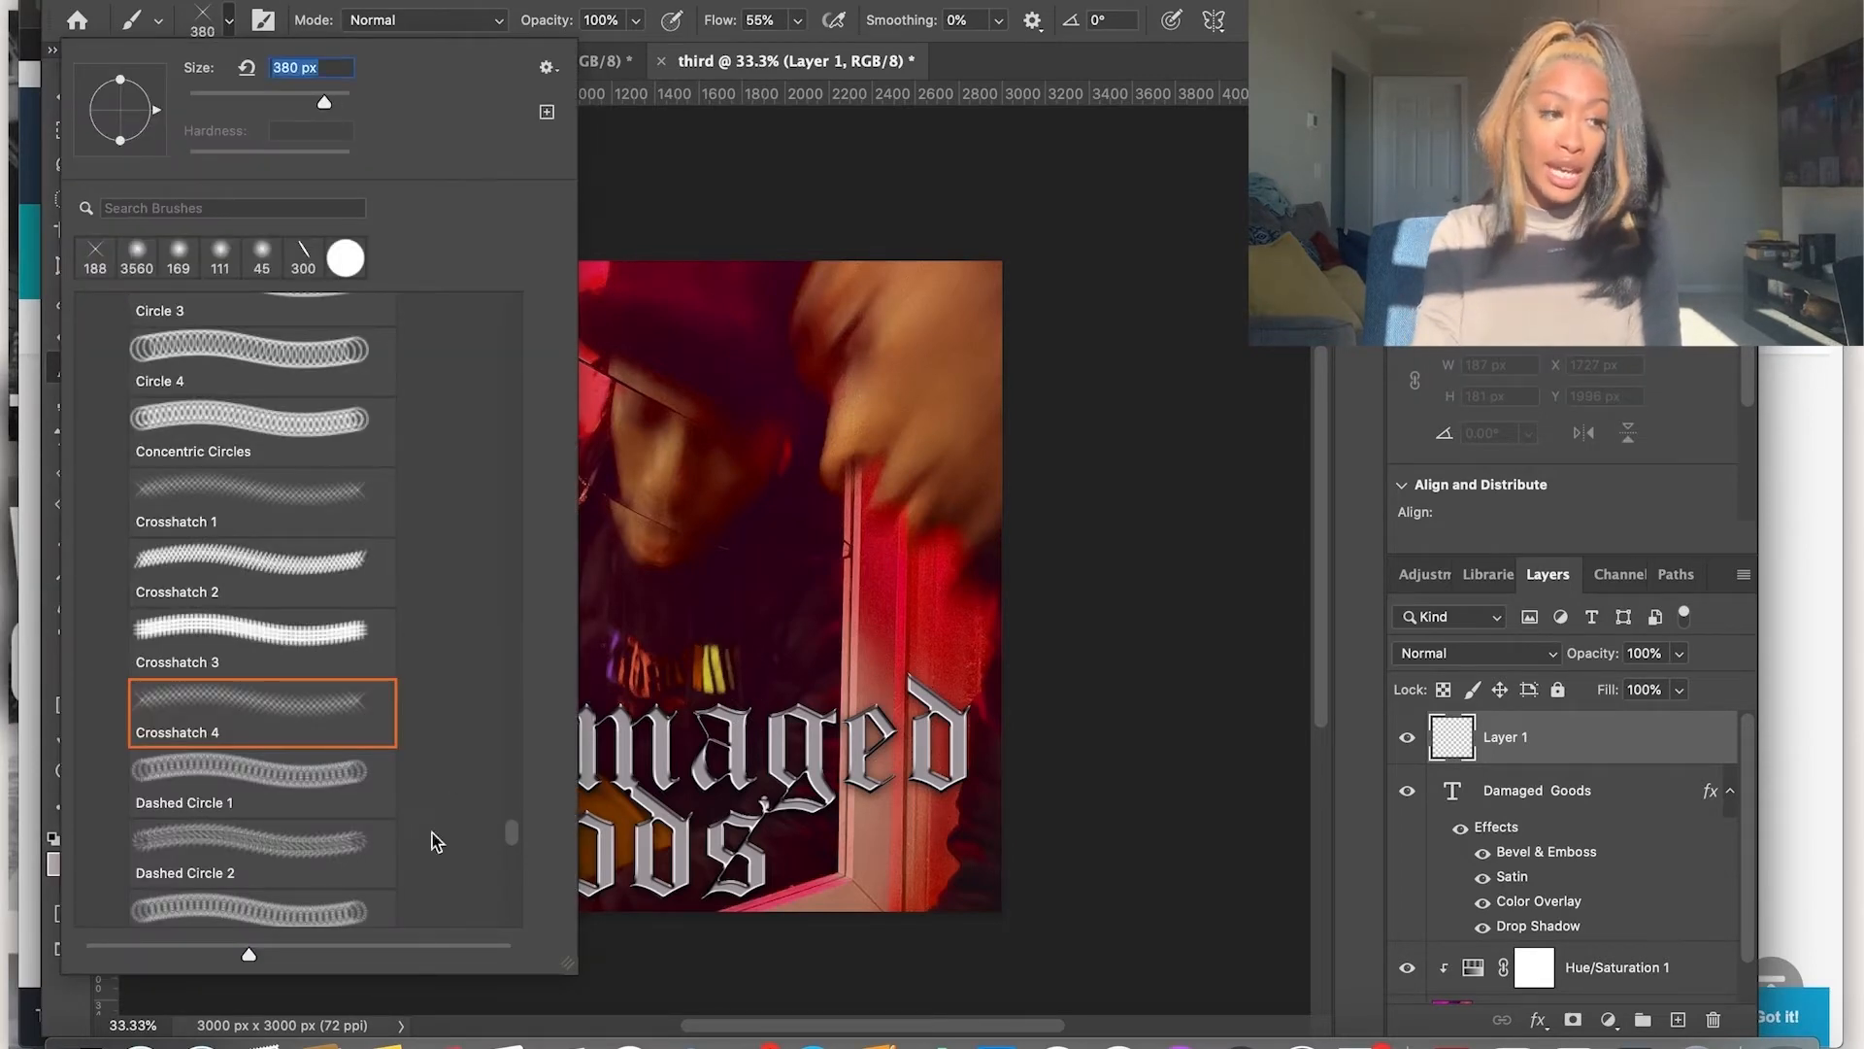
{"action": "left_click", "coordinate": [750, 714]}
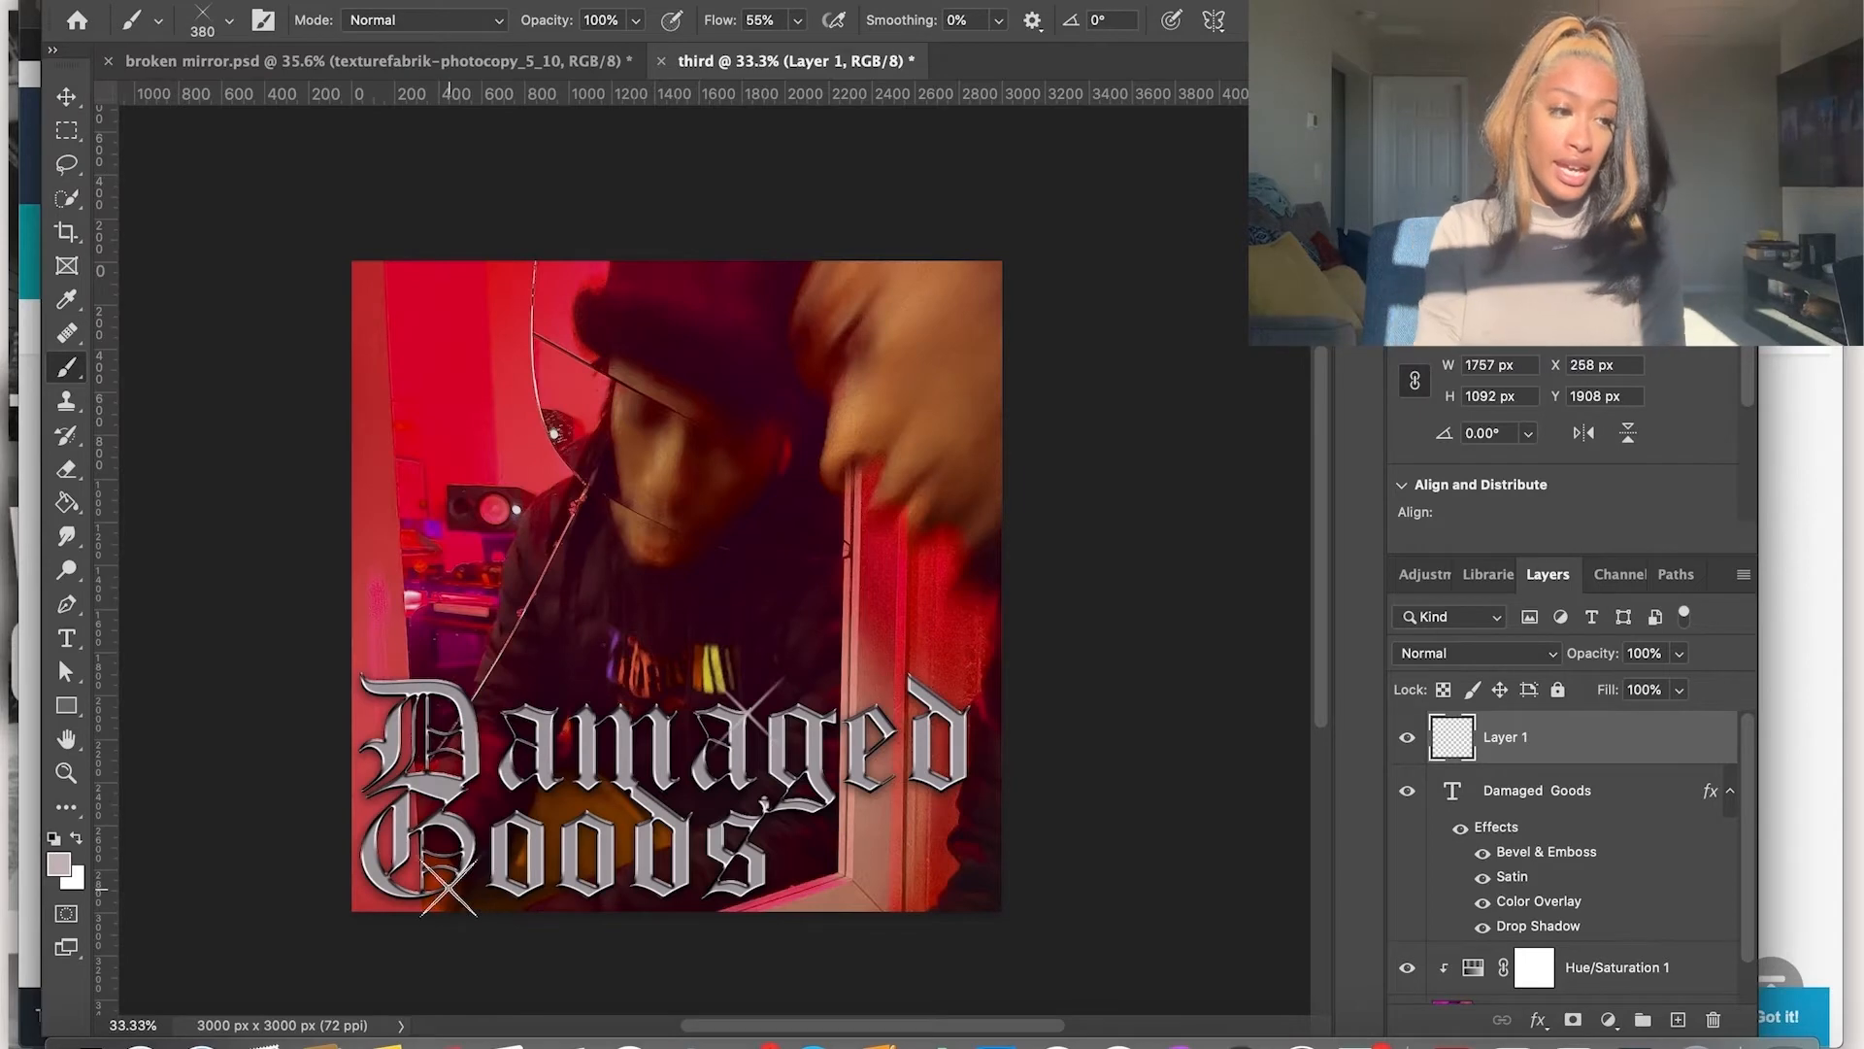
Reduce the crosshatch brush to 150 px and stamp smaller sparkles on the "D", the final "d", the second "o" and the "s"
{"action": "left_click", "coordinate": [229, 20]}
{"action": "left_click", "coordinate": [261, 105]}
{"action": "left_click", "coordinate": [235, 21]}
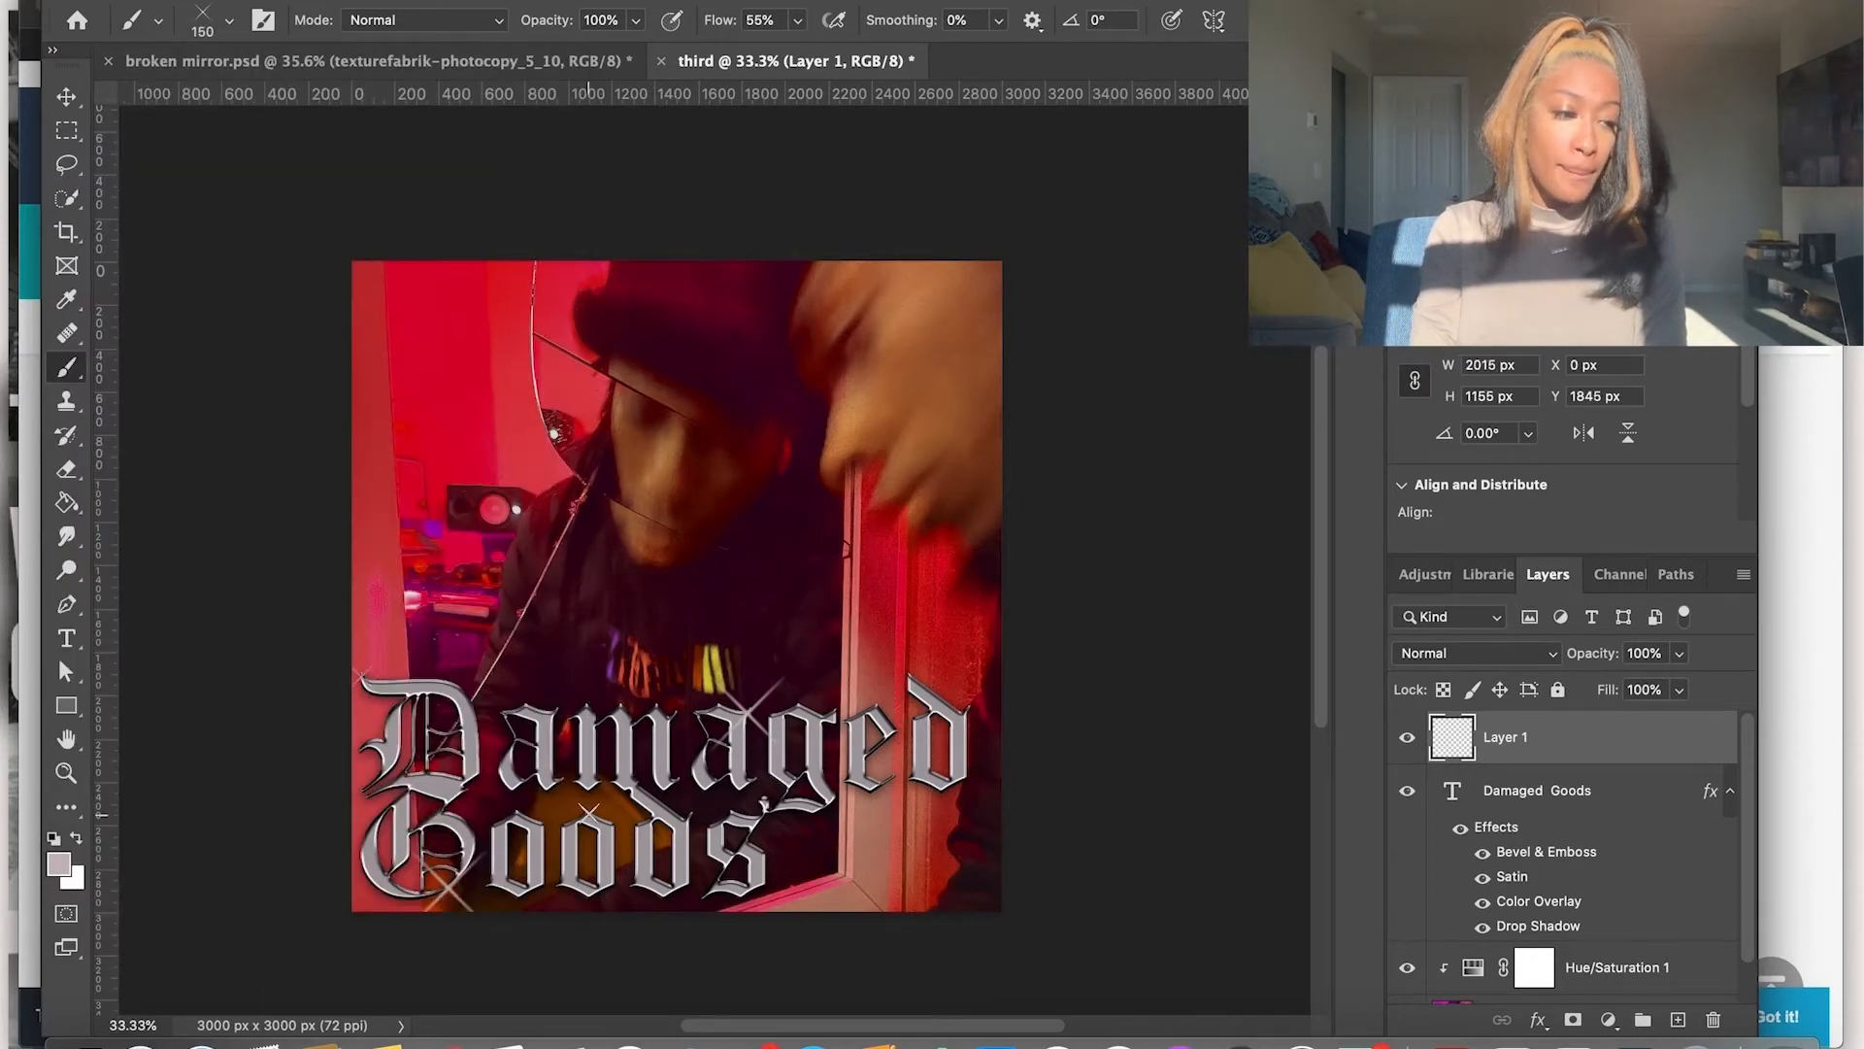
{"action": "scroll", "coordinate": [745, 715], "scroll_direction": "up", "scroll_amount": 5}
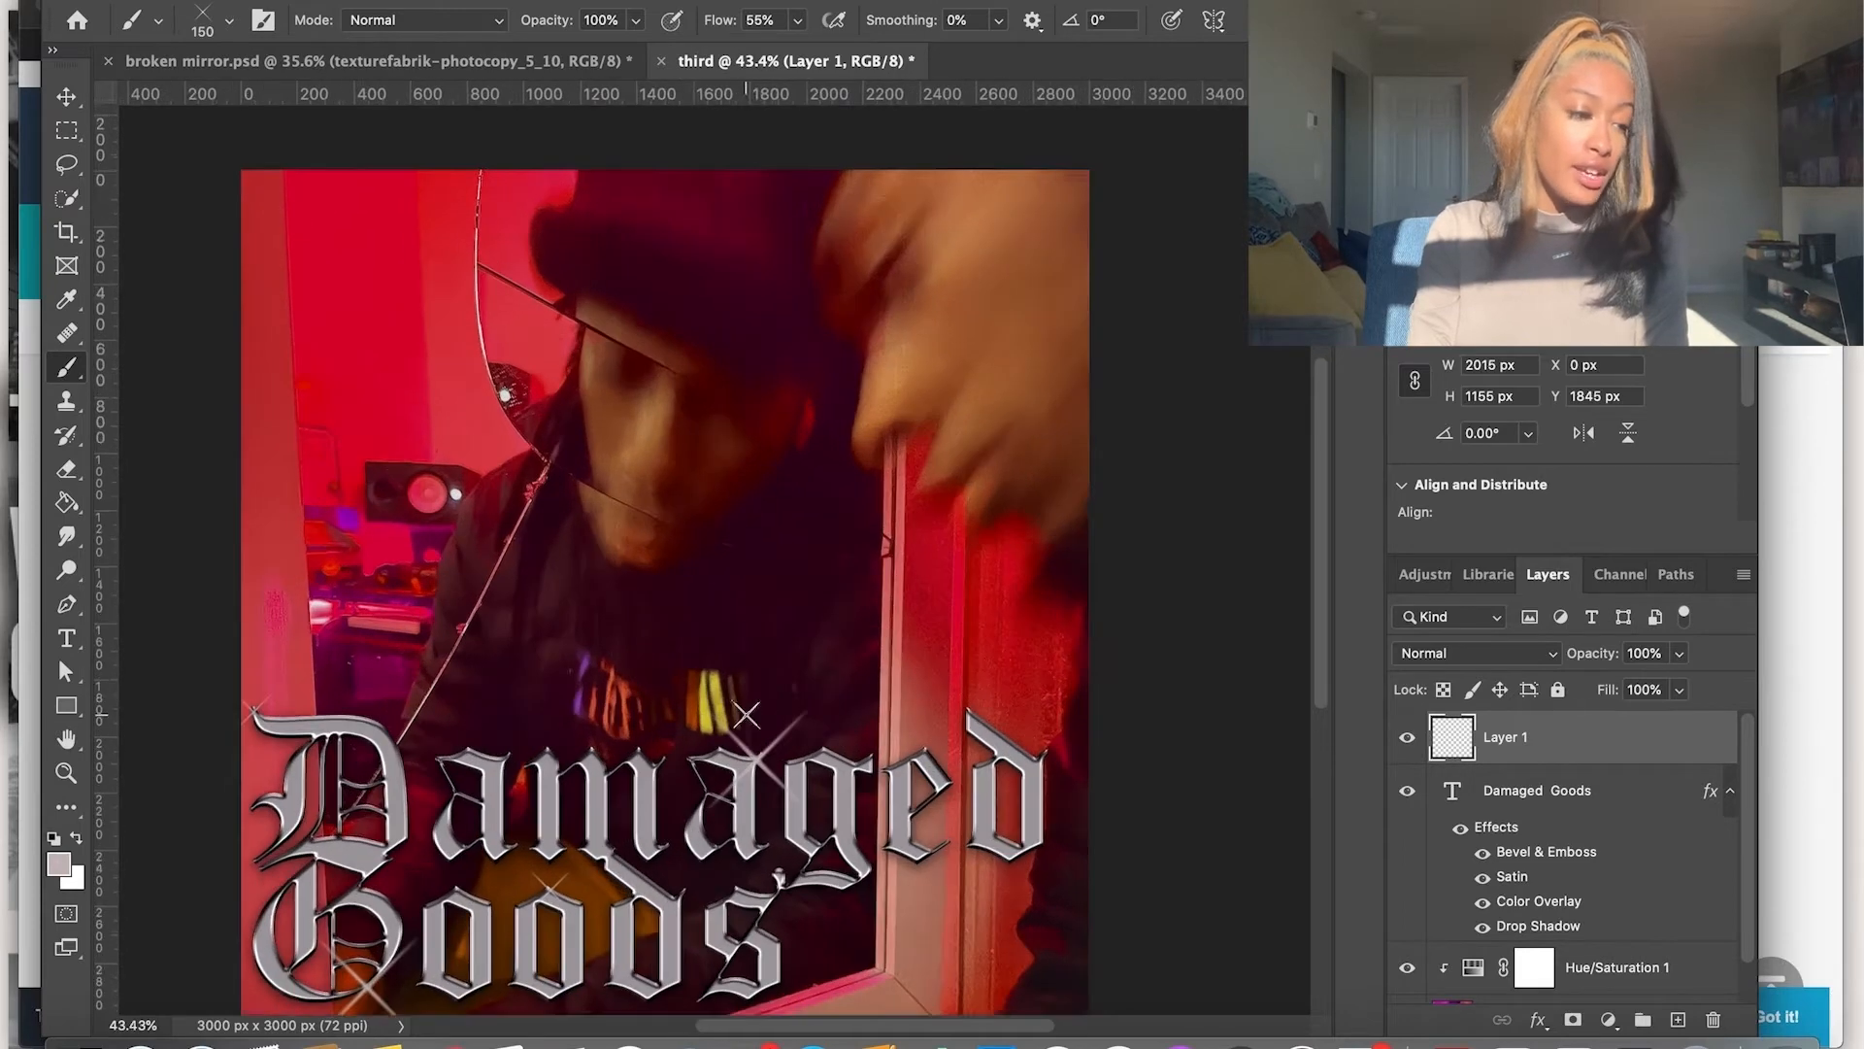
{"action": "scroll", "coordinate": [746, 715], "scroll_direction": "left", "scroll_amount": 2}
{"action": "scroll", "coordinate": [714, 505], "scroll_direction": "right", "scroll_amount": 2}
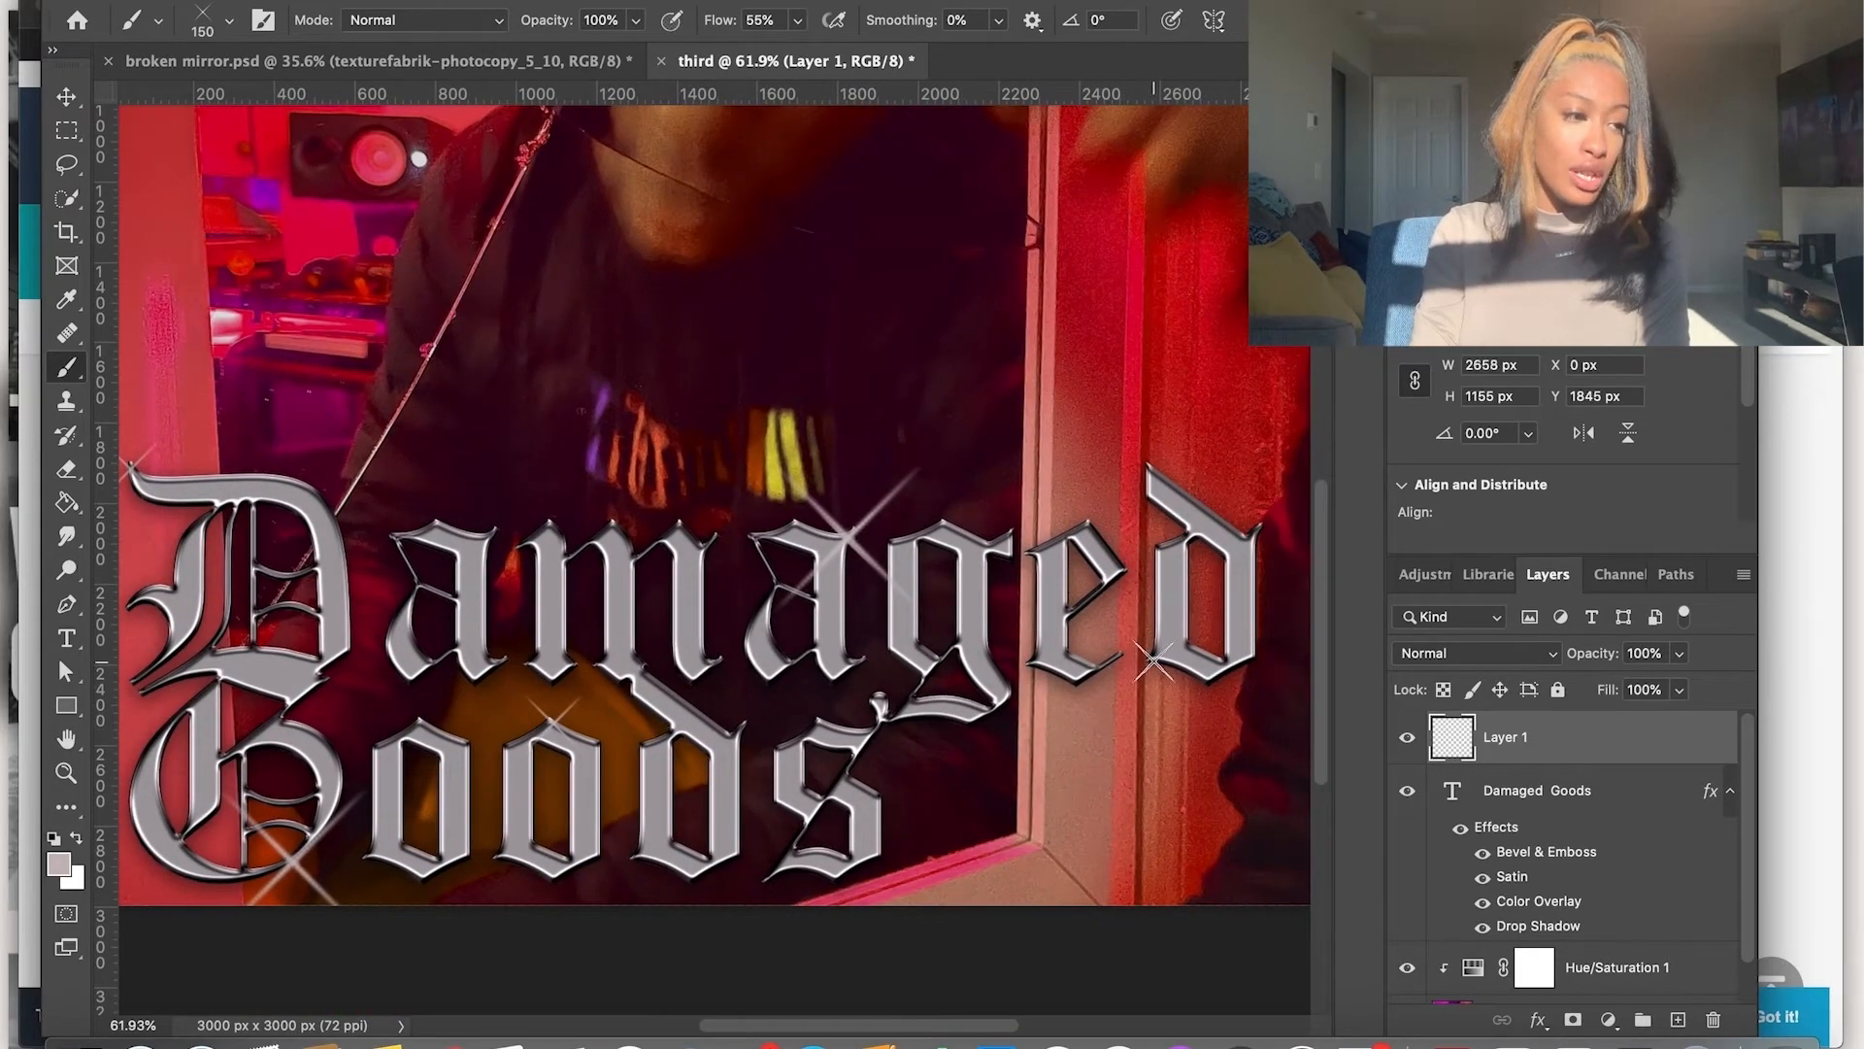
{"action": "scroll", "coordinate": [711, 495], "scroll_direction": "left", "scroll_amount": 2}
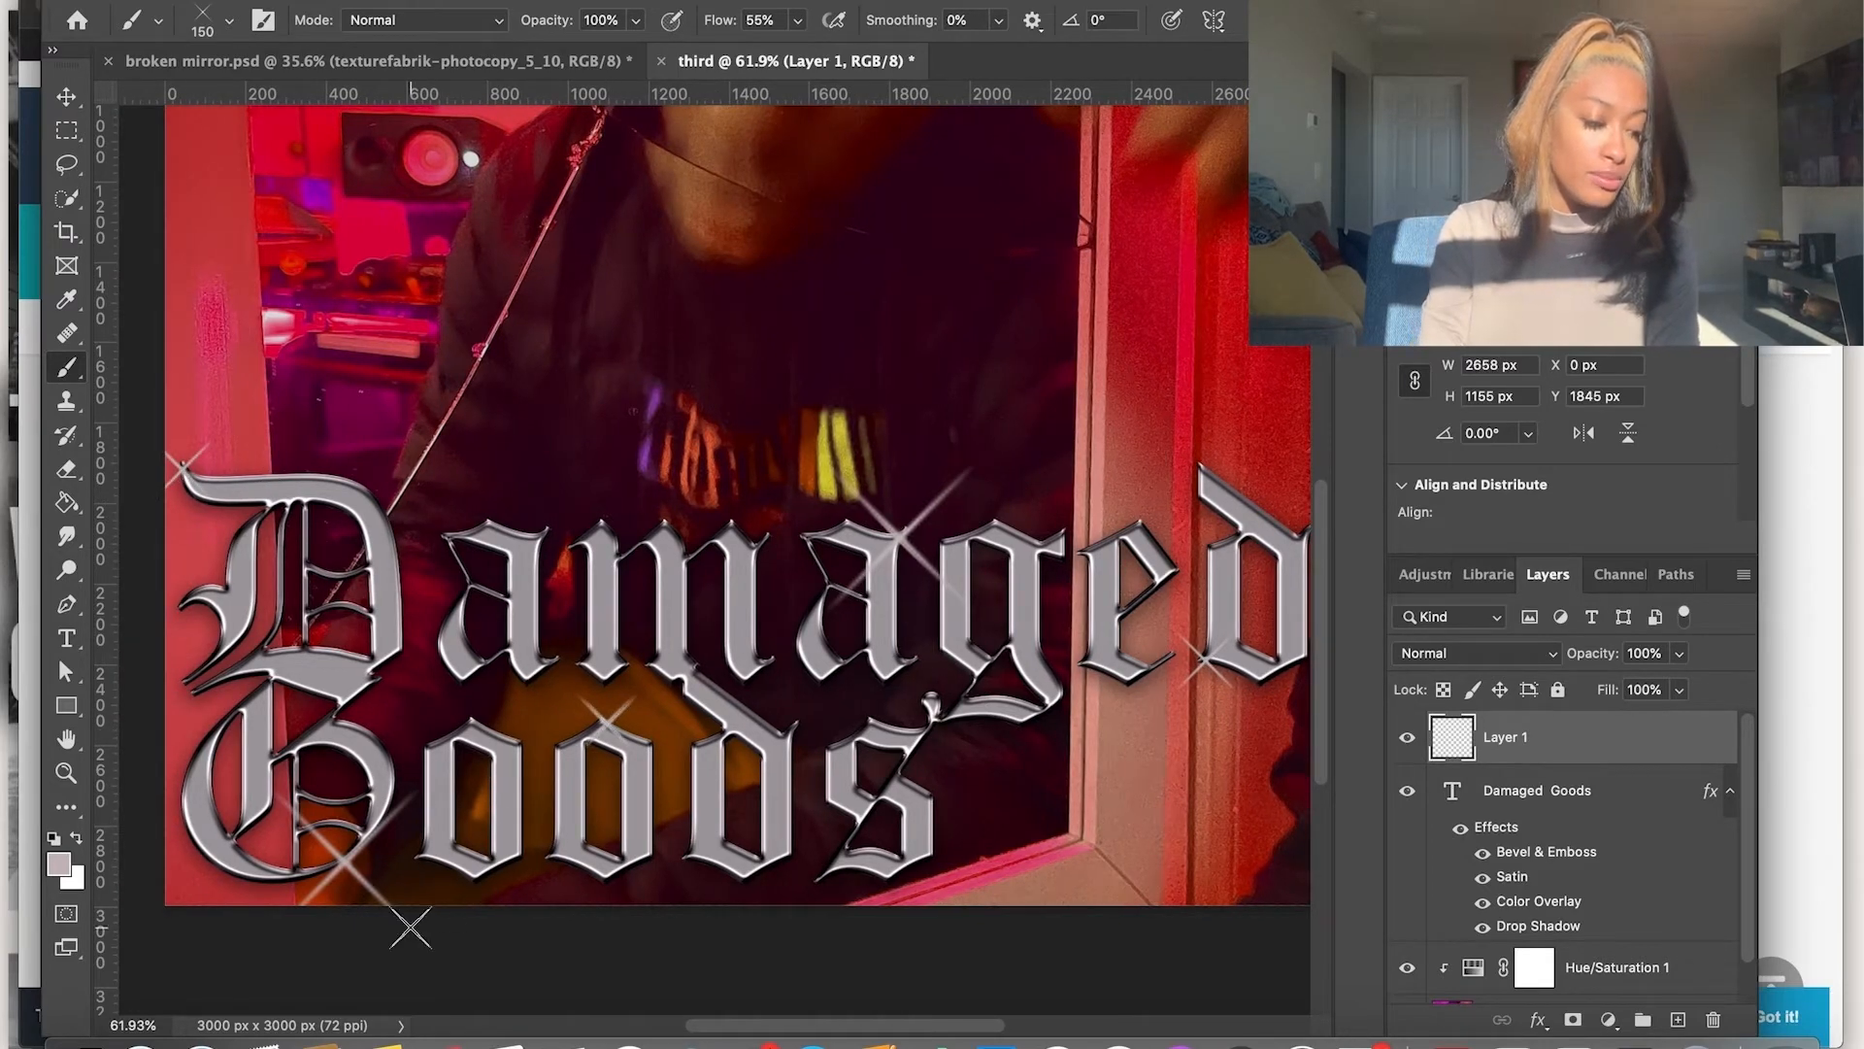
{"action": "scroll", "coordinate": [517, 750], "scroll_direction": "down", "scroll_amount": 2}
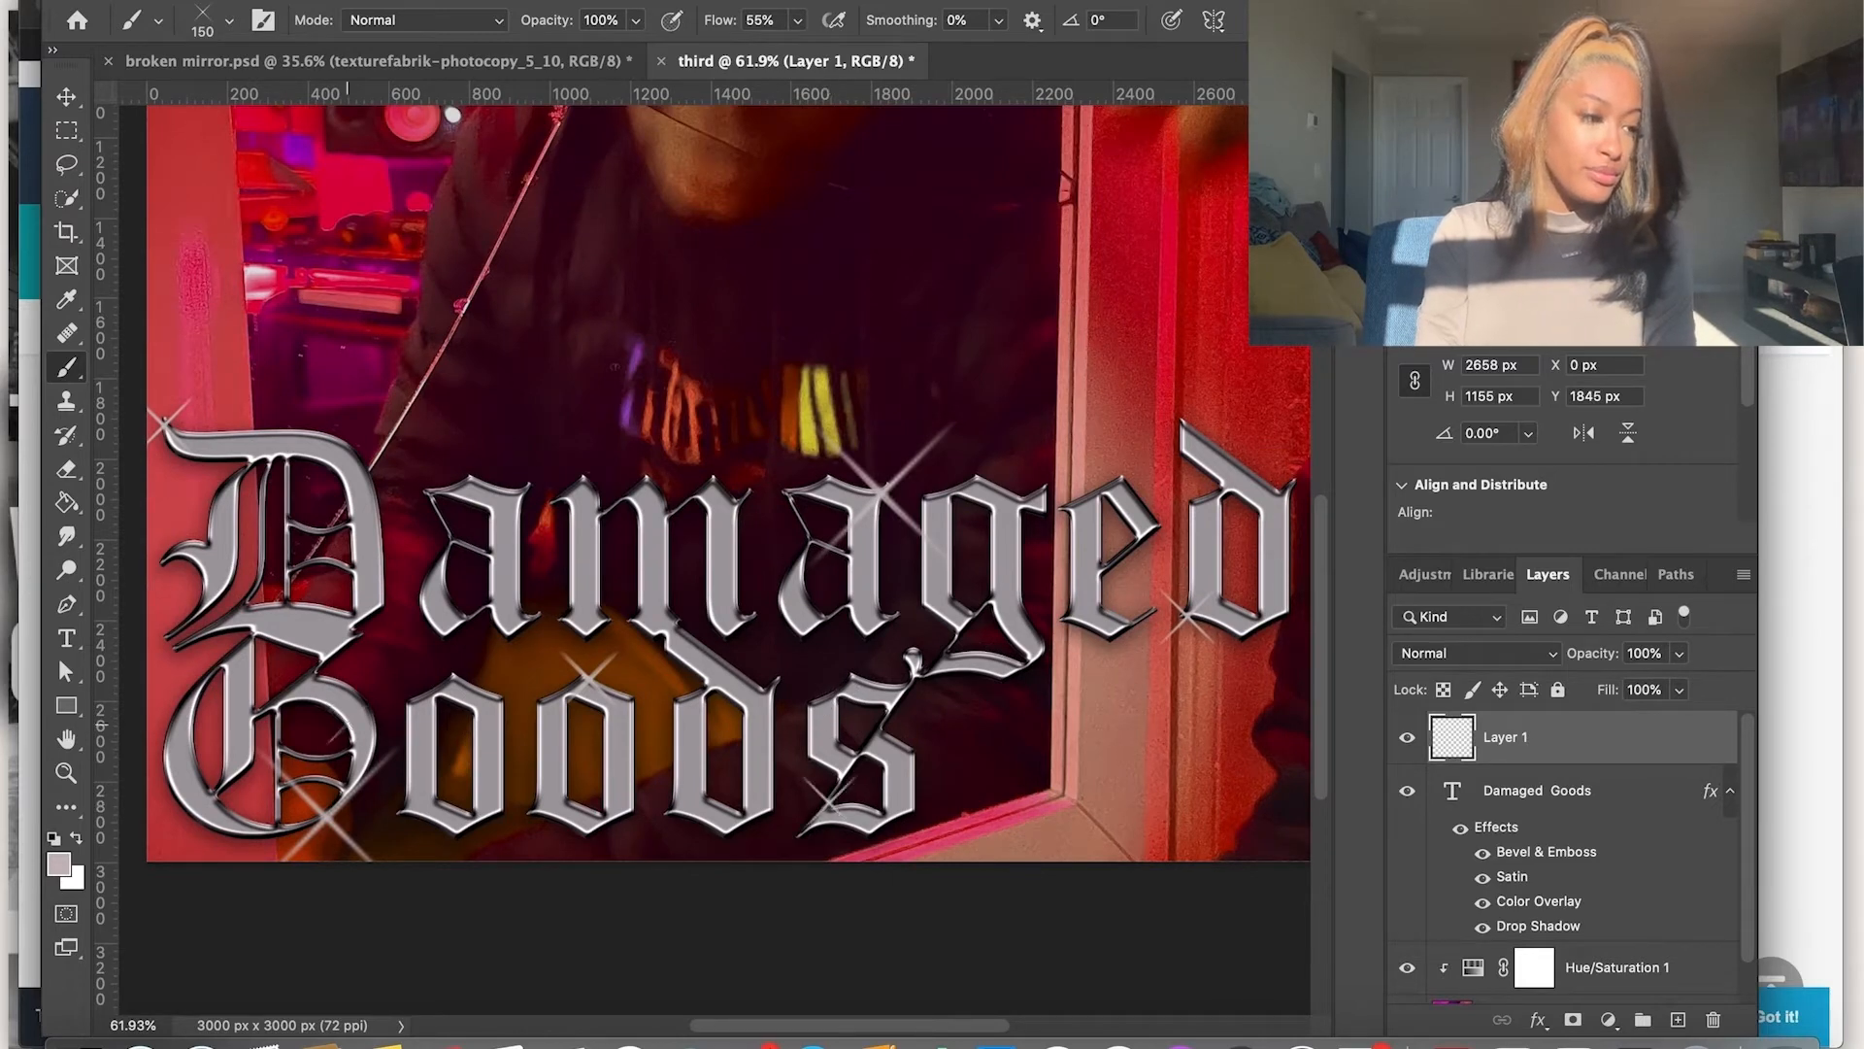
Set up the Eraser with the Soft Round tip at 65 px
{"action": "left_click", "coordinate": [68, 470]}
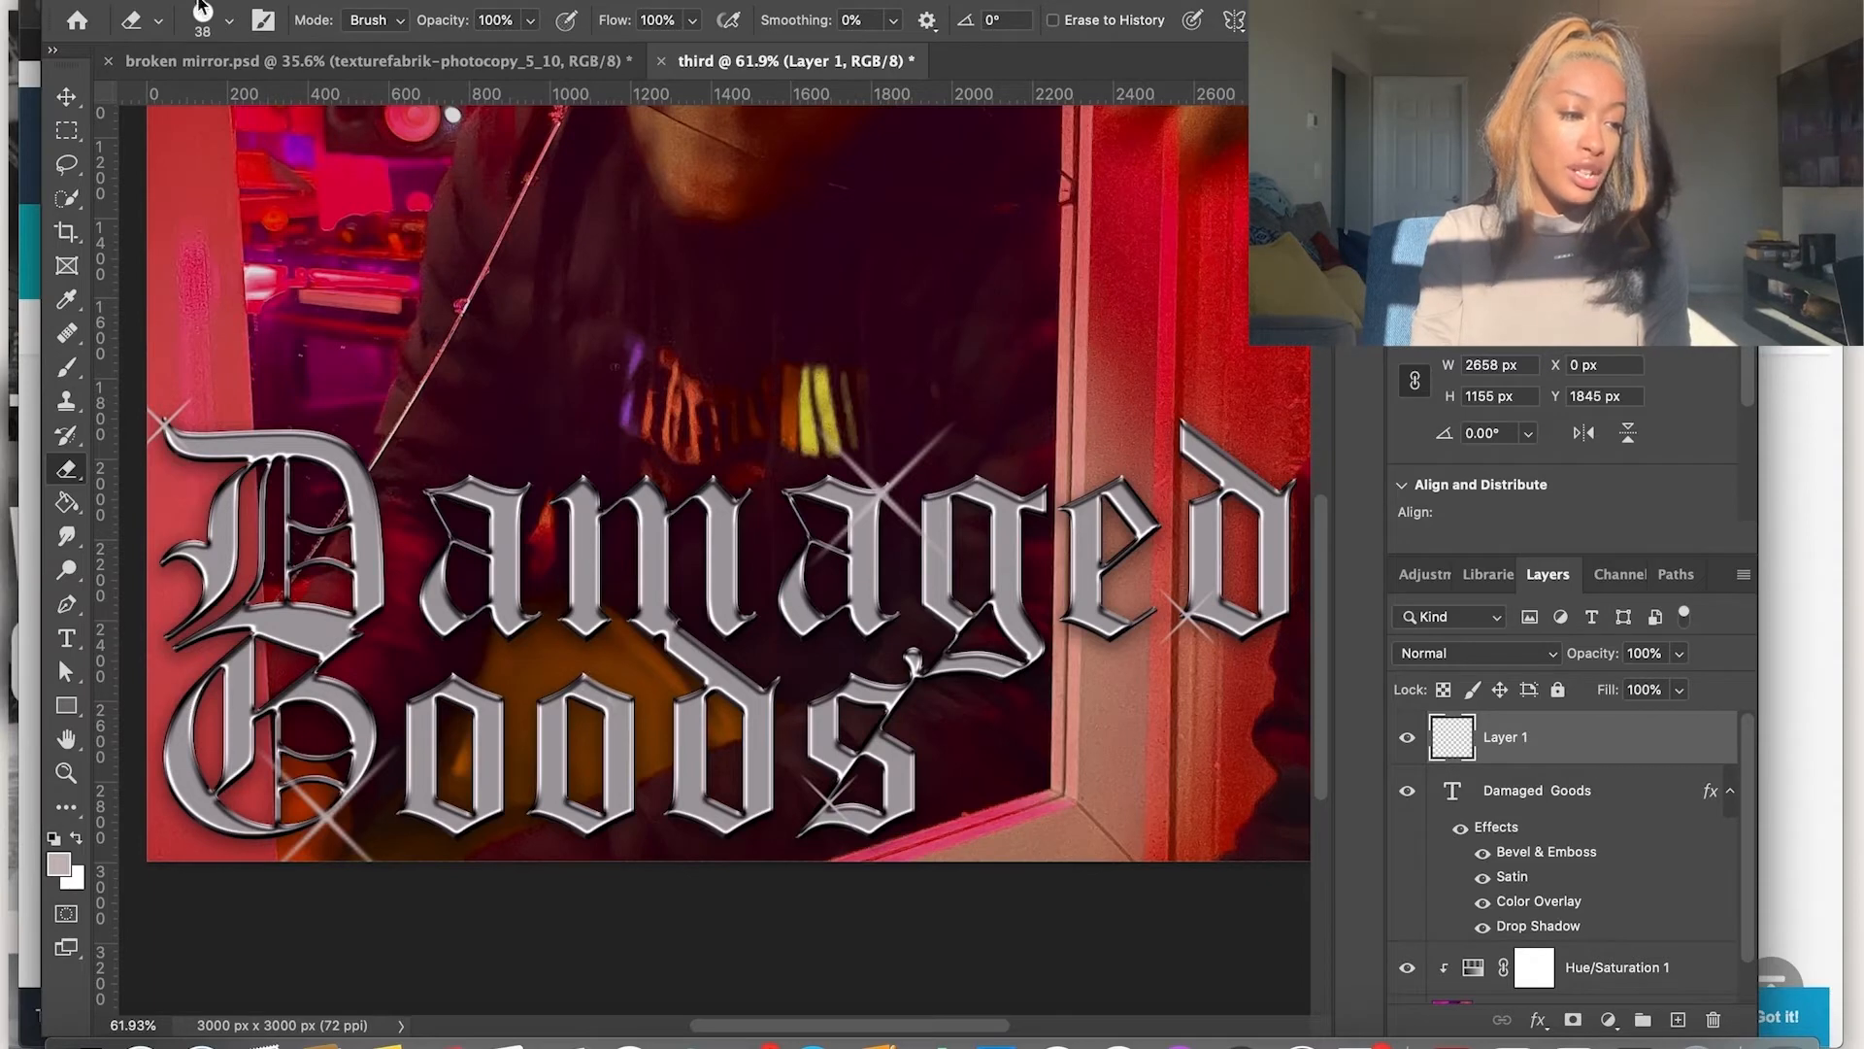
{"action": "left_click", "coordinate": [233, 23]}
{"action": "scroll", "coordinate": [242, 319], "scroll_direction": "up", "scroll_amount": 3}
{"action": "left_click", "coordinate": [233, 386]}
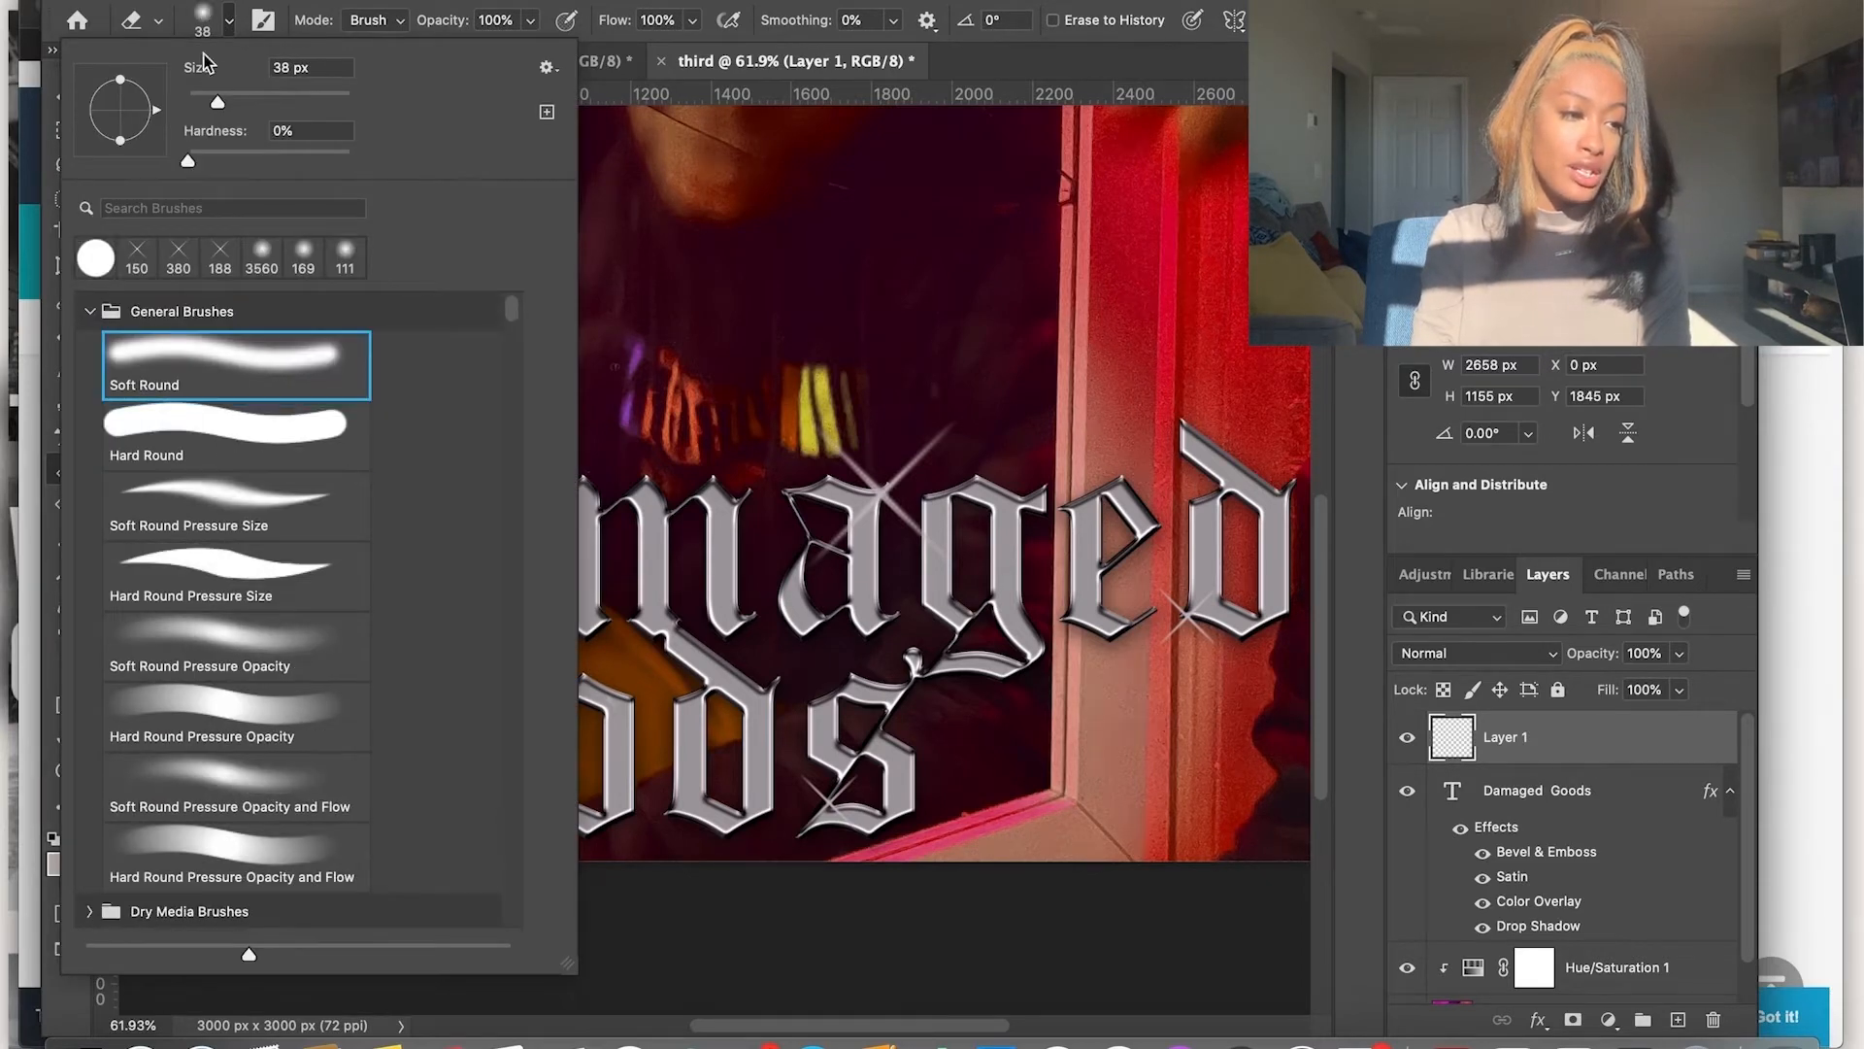
{"action": "left_click", "coordinate": [230, 26]}
{"action": "left_click", "coordinate": [228, 26]}
{"action": "left_click", "coordinate": [234, 100]}
{"action": "left_click", "coordinate": [604, 217]}
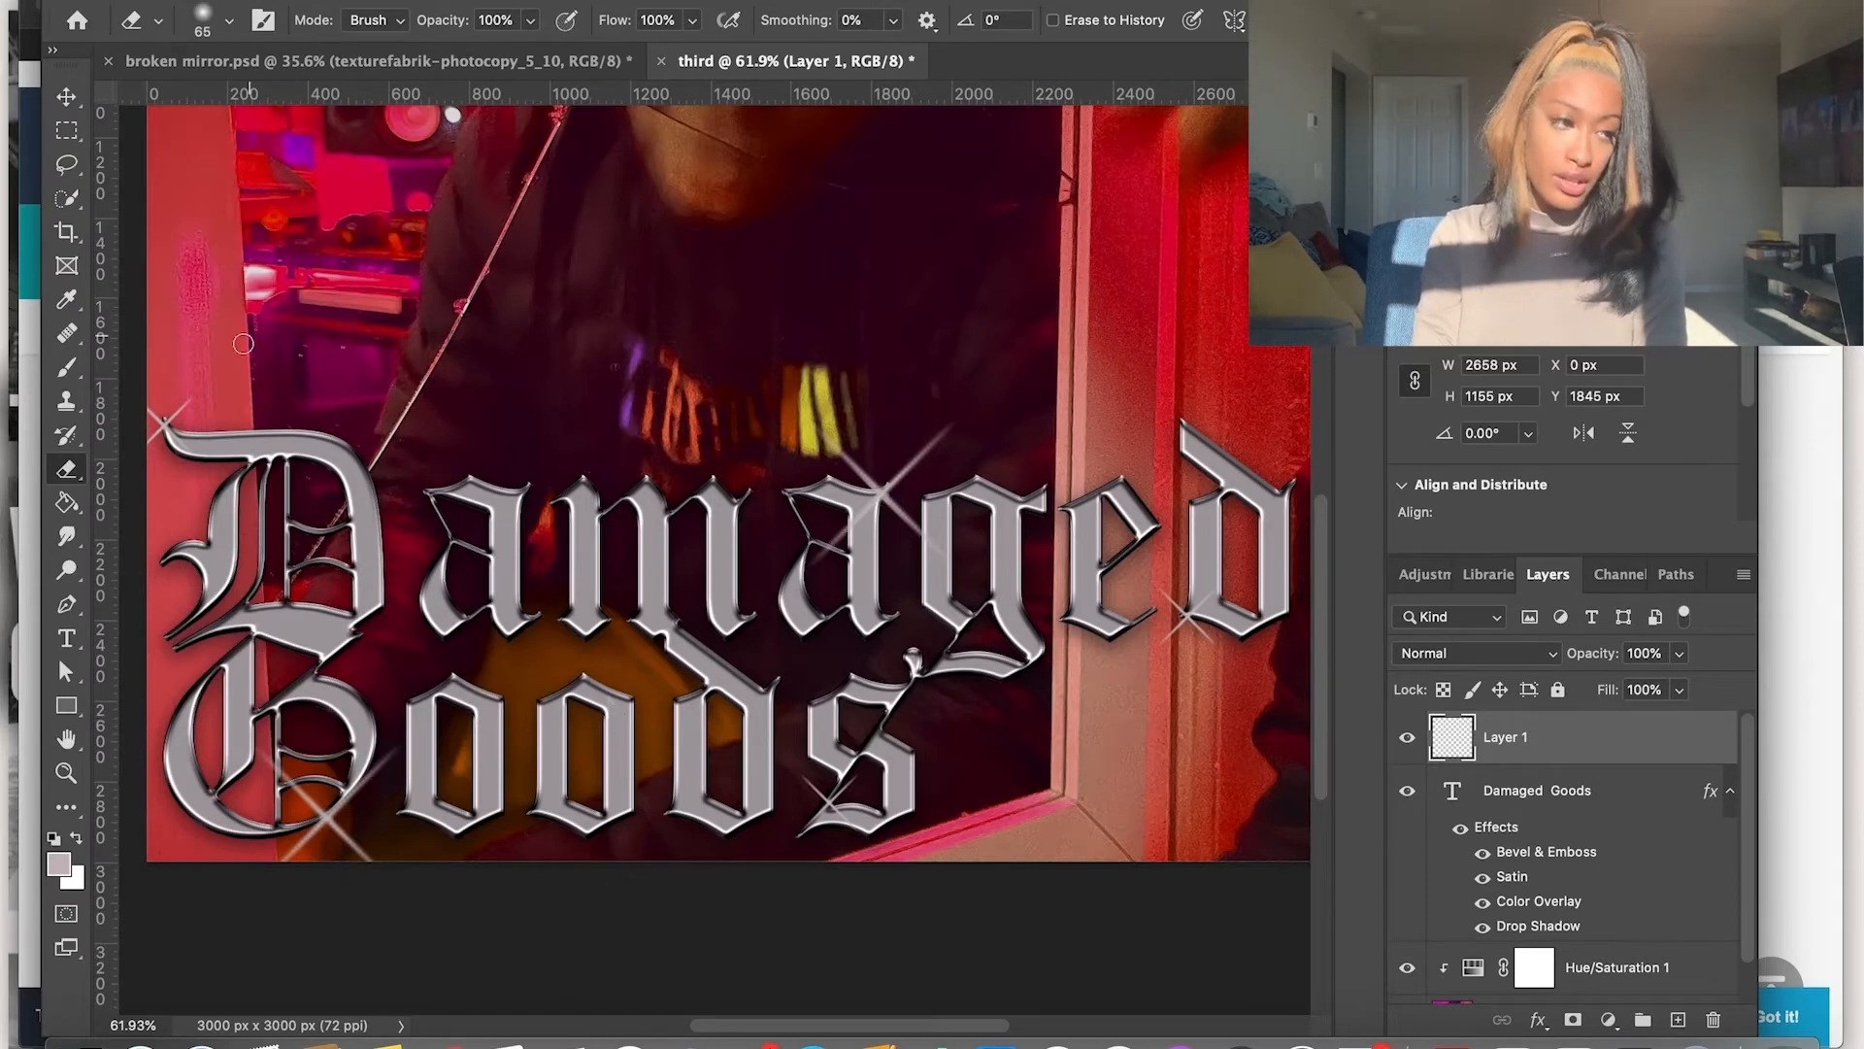
Give the Brush tool a Soft Round tip of 191 px and dab soft glows at the centres of the two large sparkles
{"action": "left_click", "coordinate": [66, 367]}
{"action": "left_click", "coordinate": [229, 21]}
{"action": "scroll", "coordinate": [193, 594], "scroll_direction": "up", "scroll_amount": 20}
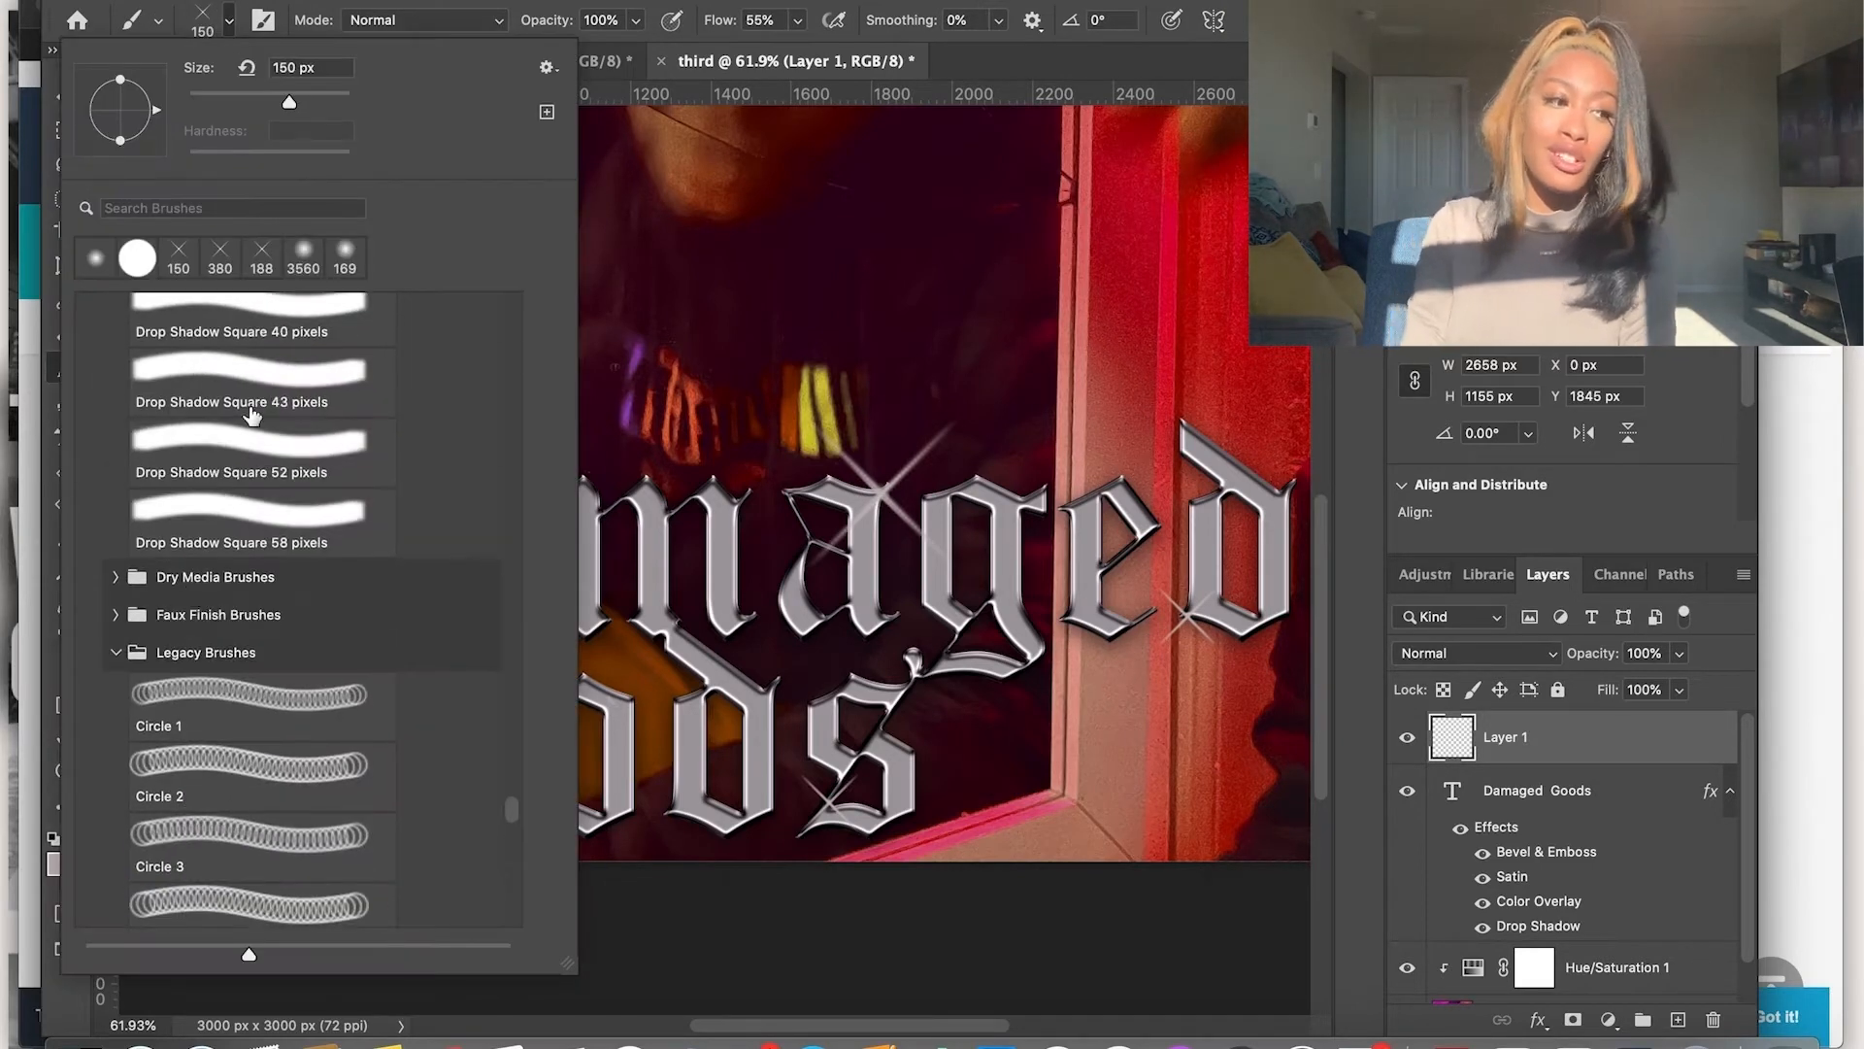
{"action": "left_click", "coordinate": [250, 384]}
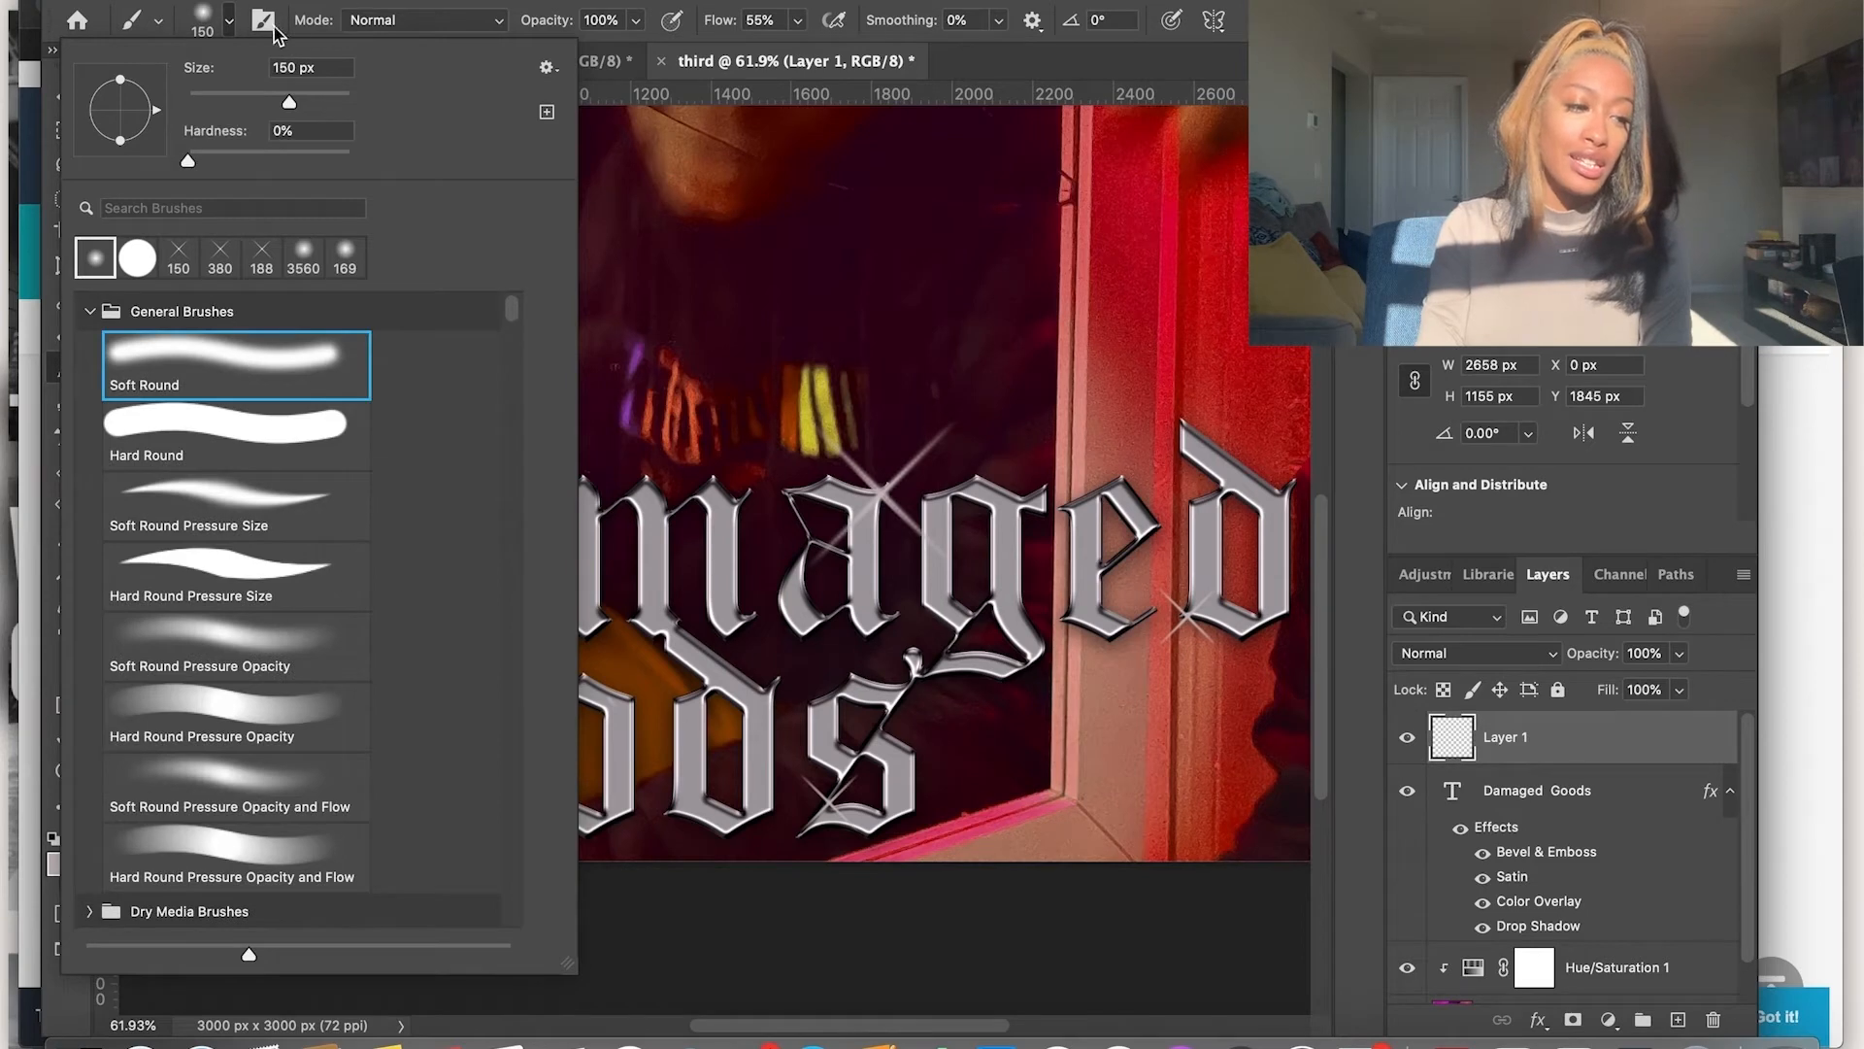
{"action": "left_click", "coordinate": [295, 101]}
{"action": "key", "text": "Return"}
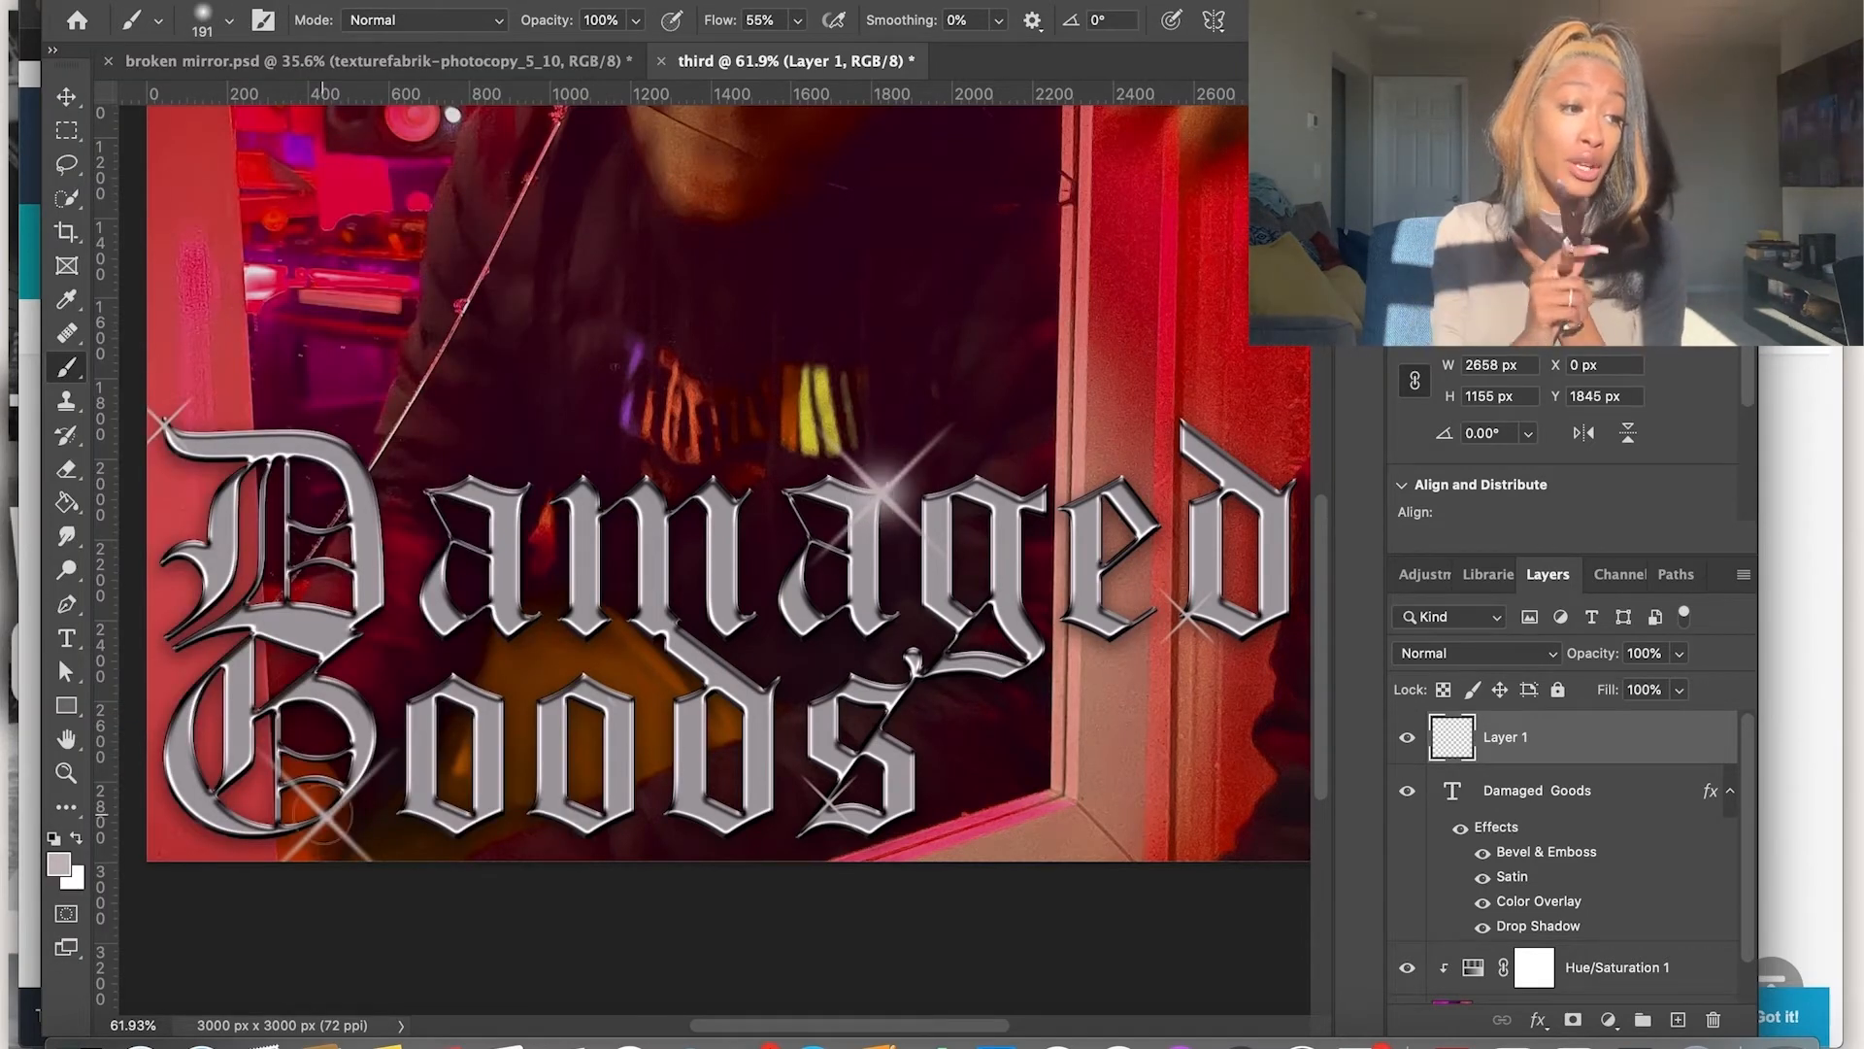
Reduce the soft brush to 78 px and dab glows at the centres of the smaller sparkles
{"action": "left_click", "coordinate": [231, 20]}
{"action": "left_click_drag", "start_coordinate": [295, 101], "coordinate": [272, 101]}
{"action": "left_click", "coordinate": [233, 21]}
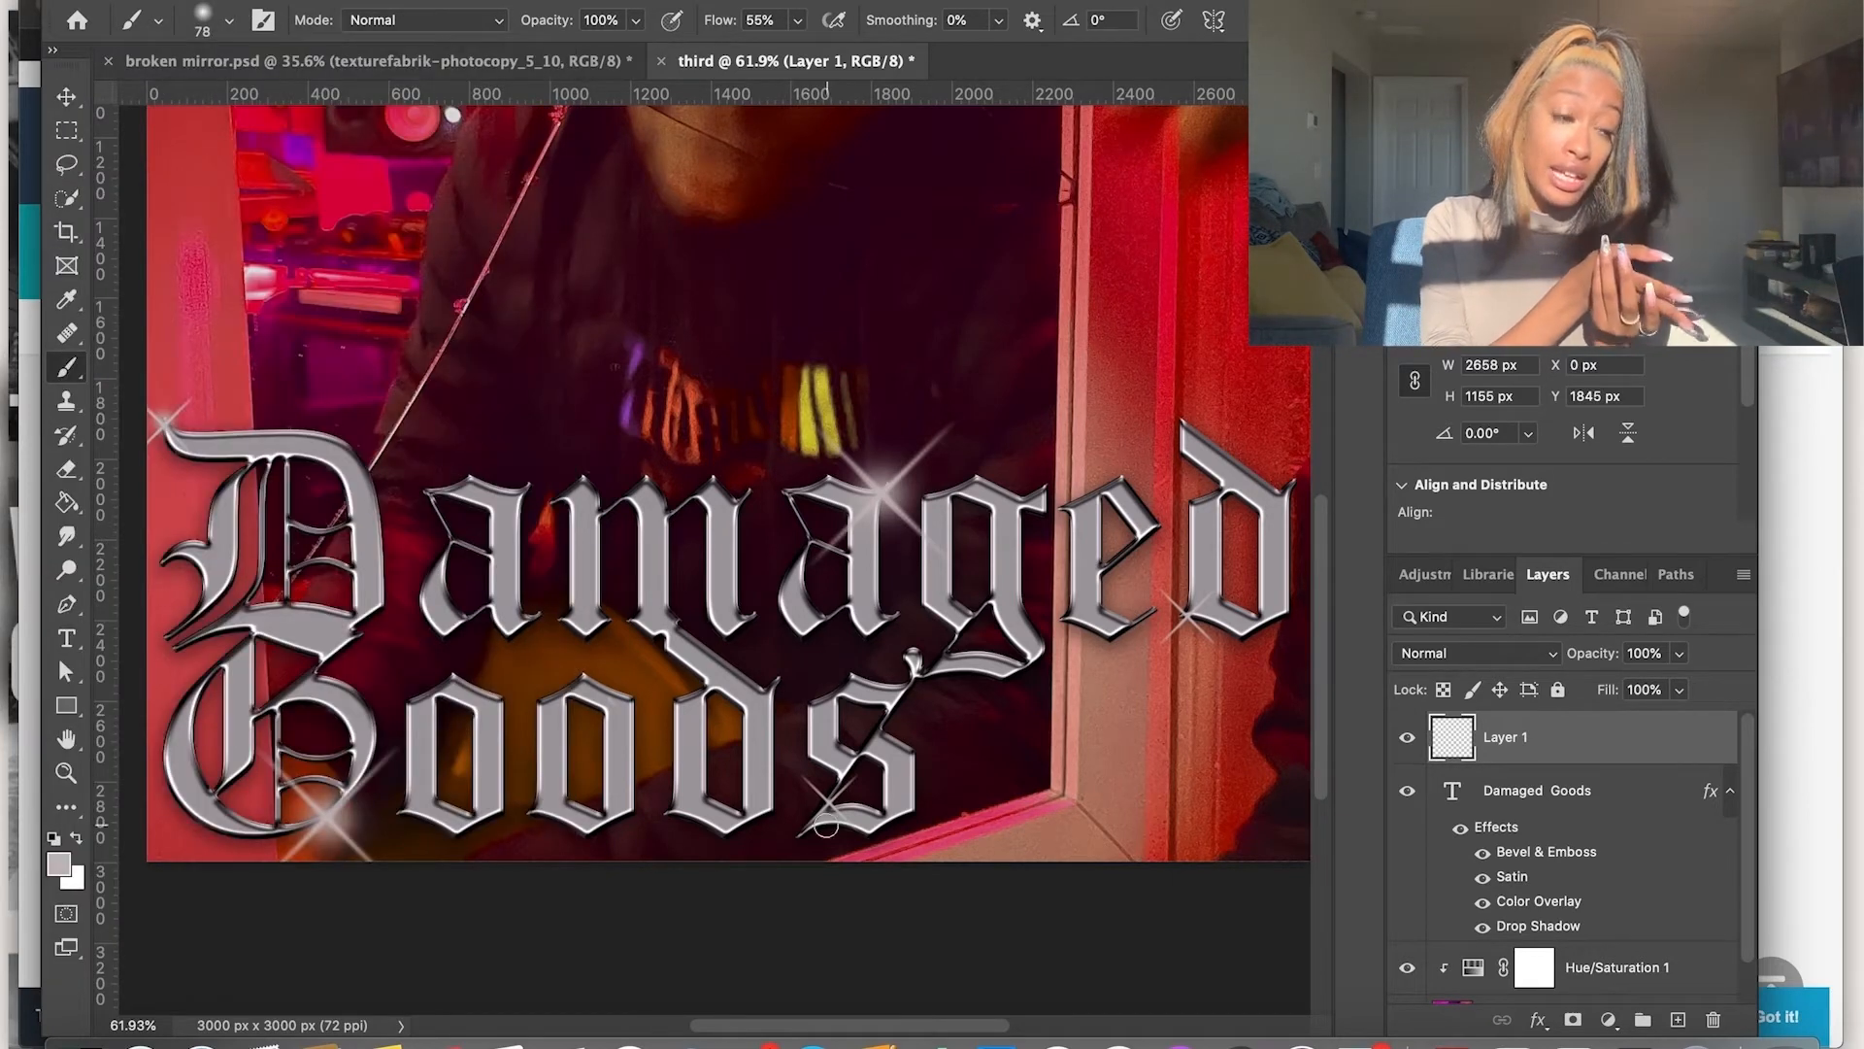
{"action": "scroll", "coordinate": [1145, 744], "scroll_direction": "down", "scroll_amount": 3}
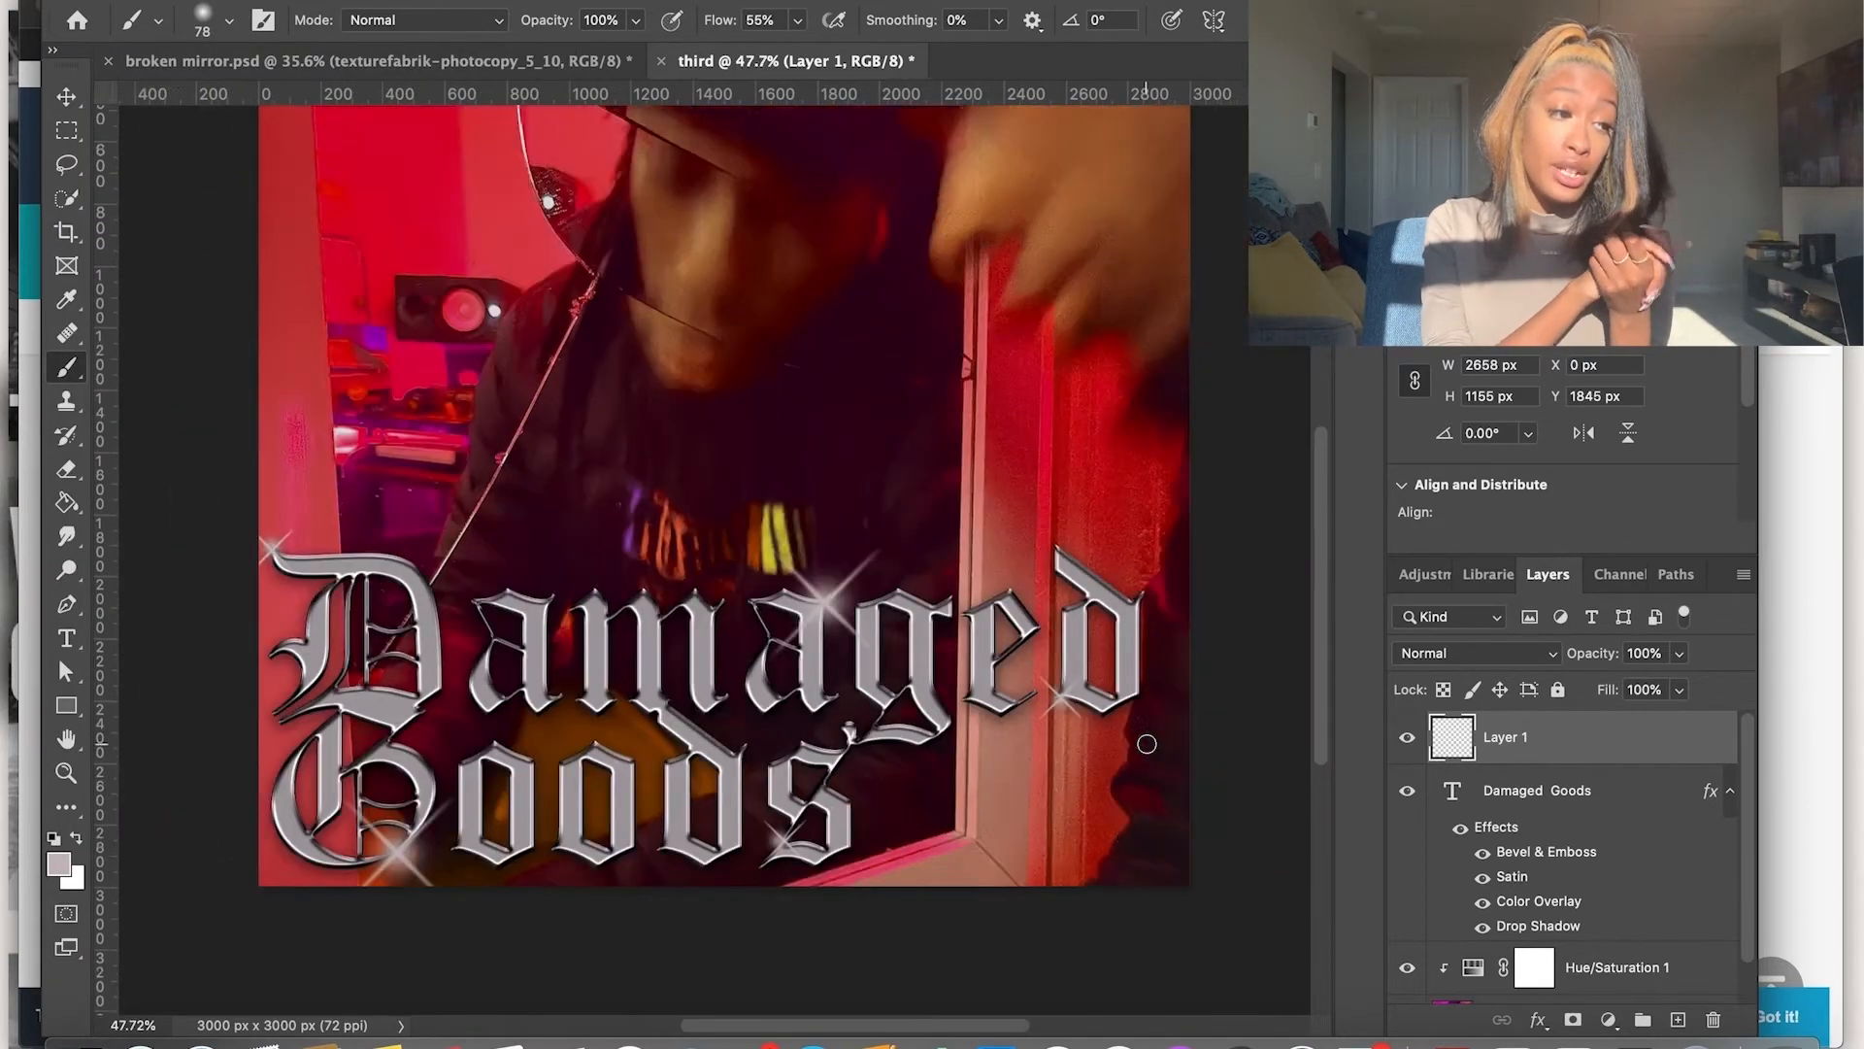
Save the cover as third.psb in Large Document Format in the client's subfolder of the Desktop logos folder
{"action": "key", "text": "ctrl+s"}
{"action": "left_click", "coordinate": [1068, 742]}
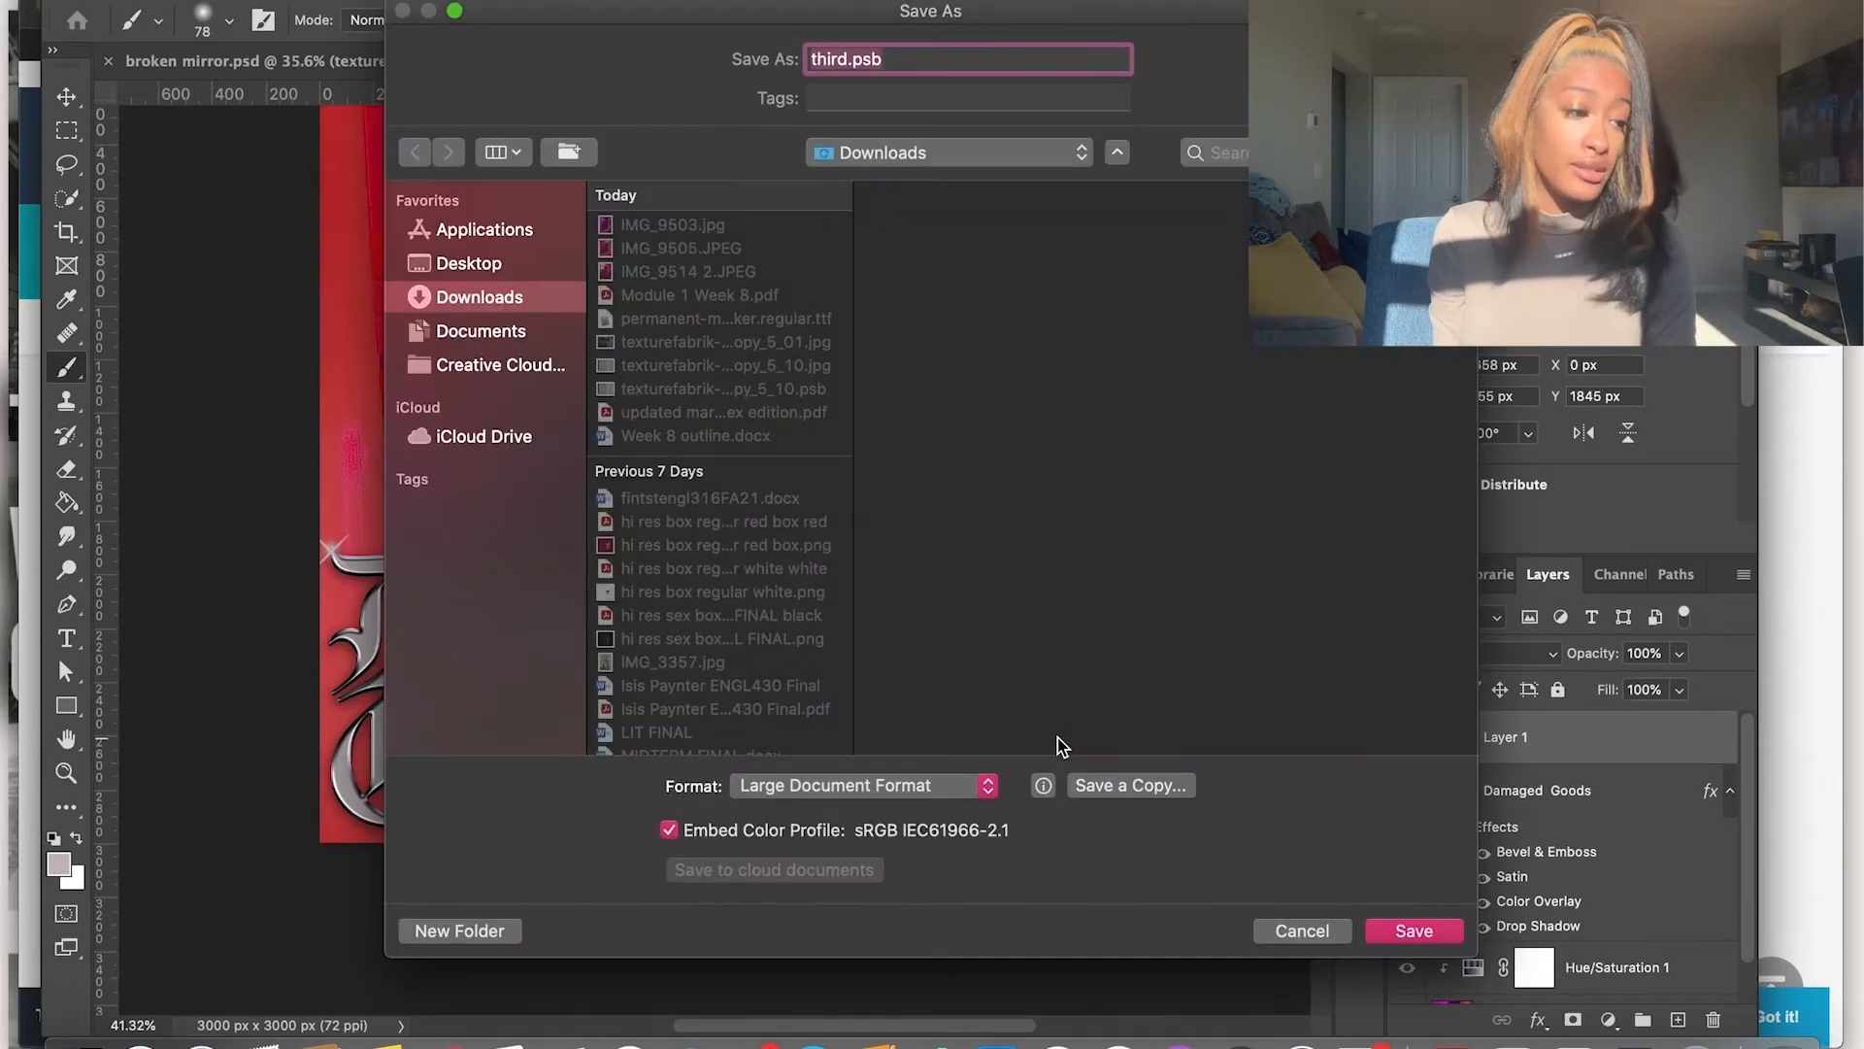
{"action": "left_click", "coordinate": [493, 264]}
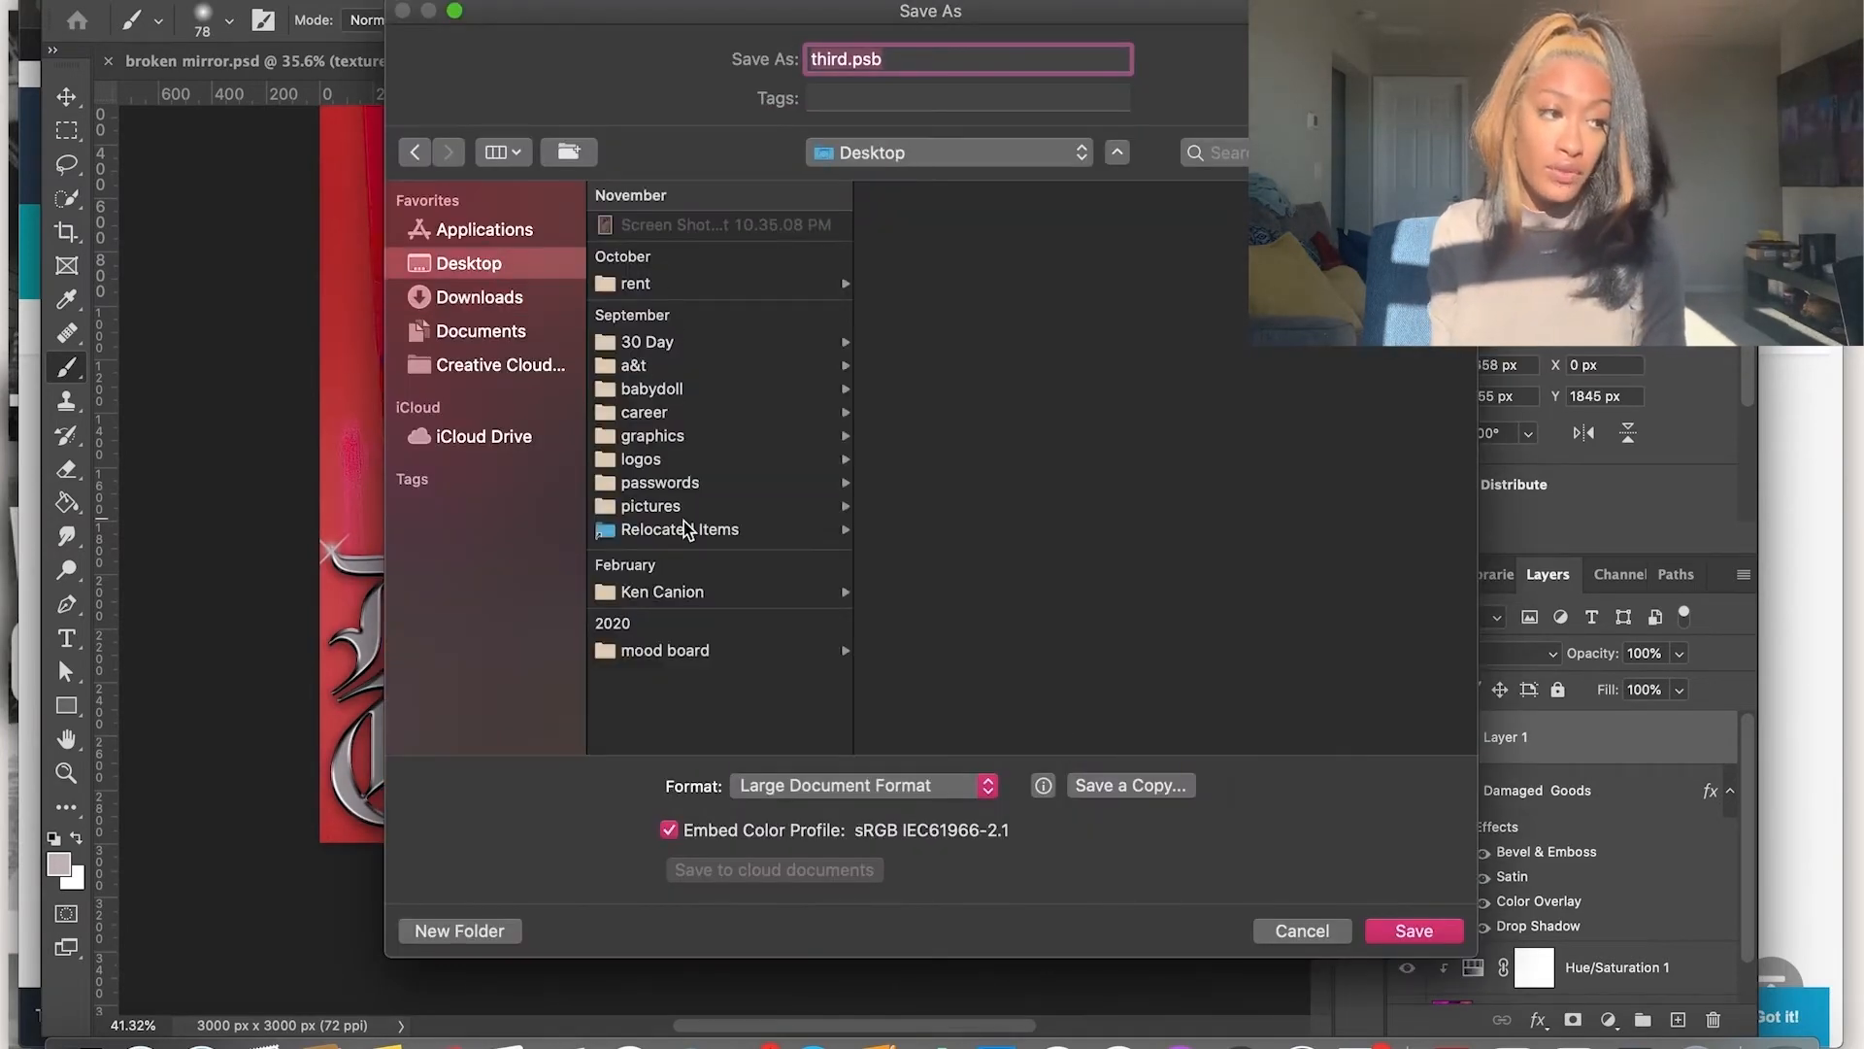
{"action": "left_click", "coordinate": [641, 459]}
{"action": "left_click", "coordinate": [923, 236]}
{"action": "left_click", "coordinate": [1413, 930]}
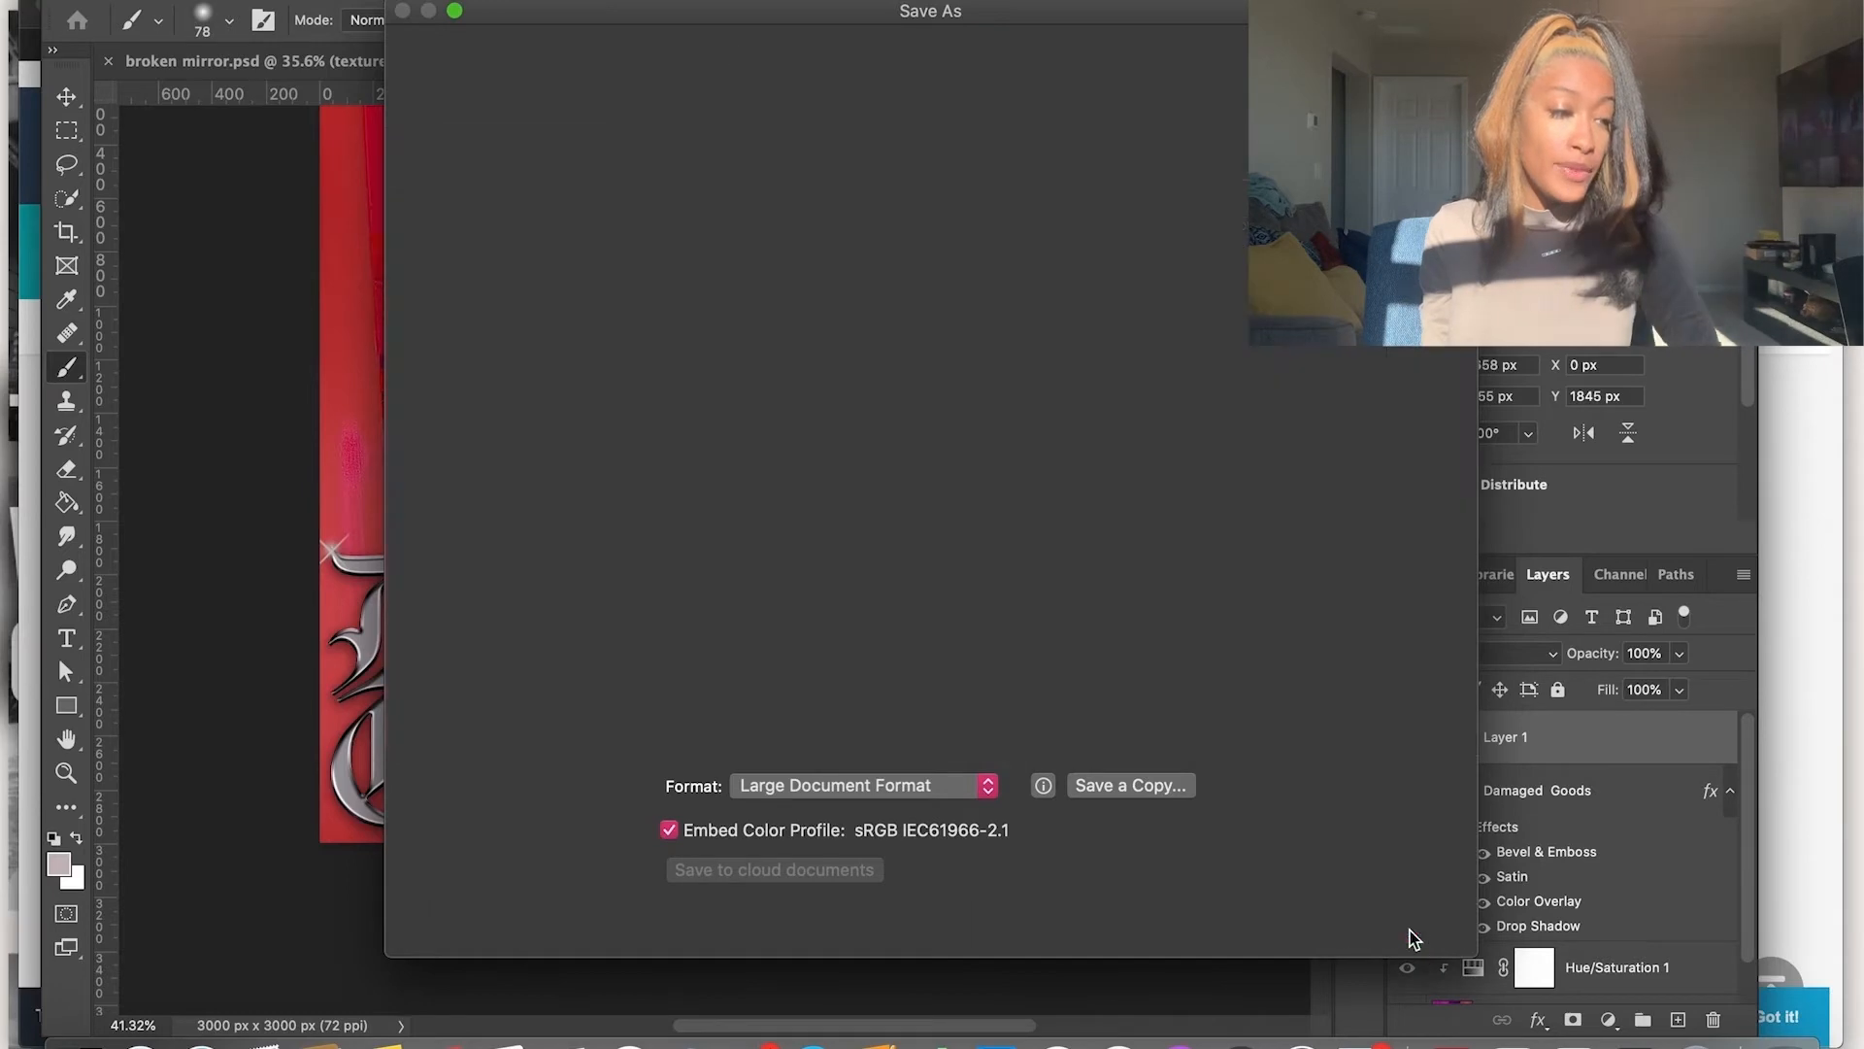
{"action": "left_click", "coordinate": [1250, 417]}
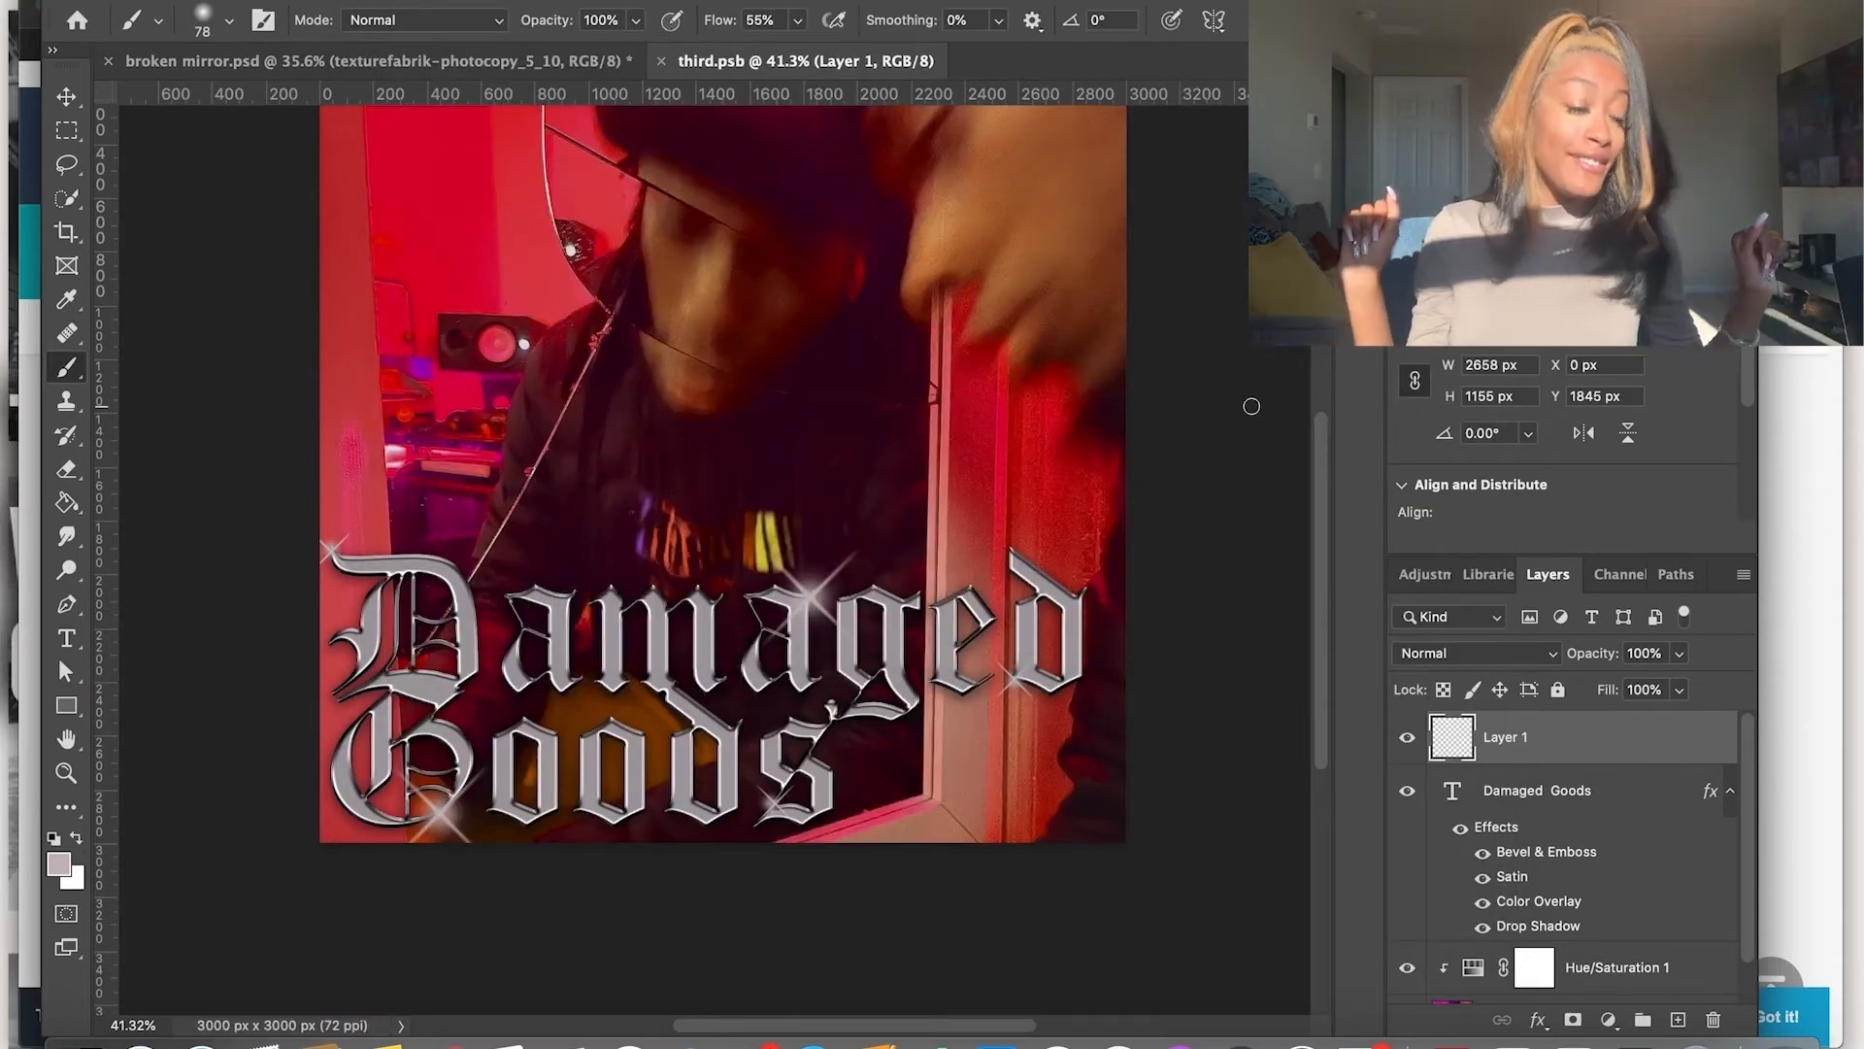
Export the red cover as a PNG named third send3.png in the same folder
{"action": "scroll", "coordinate": [841, 188], "scroll_direction": "down", "scroll_amount": 5}
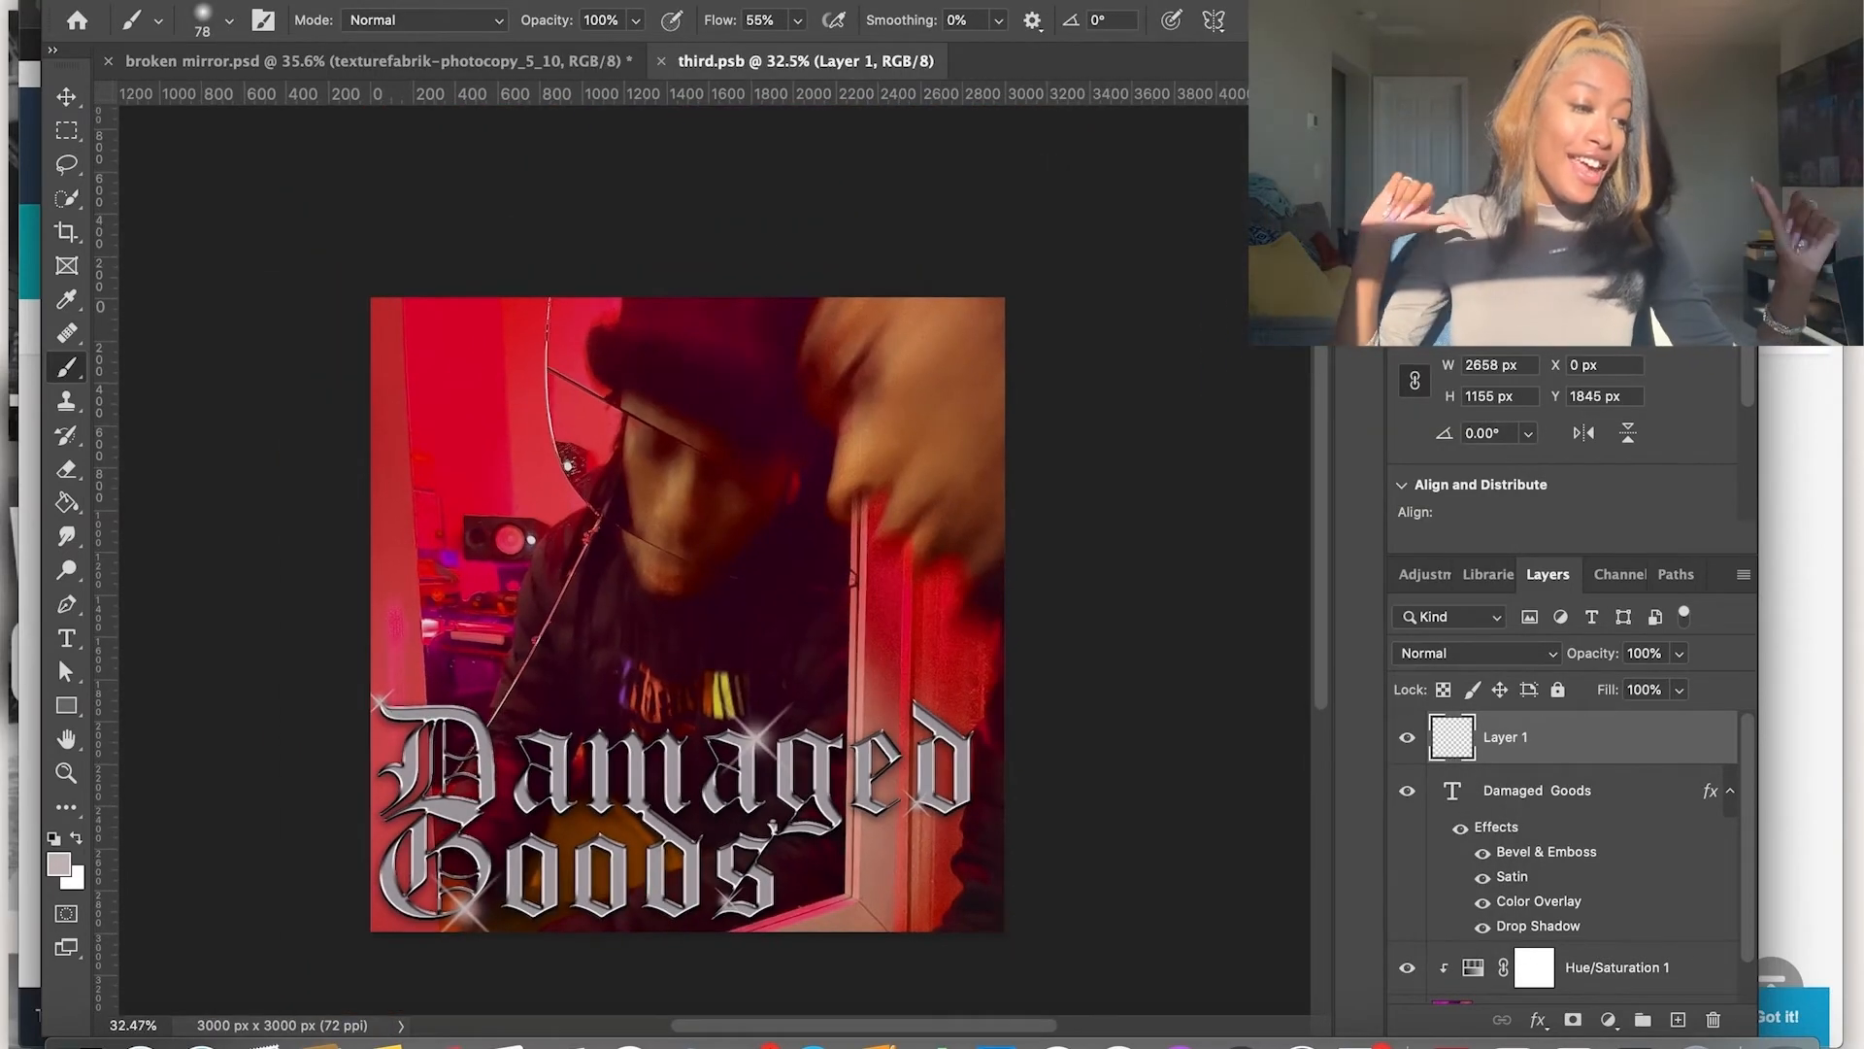
{"action": "left_click", "coordinate": [117, 1]}
{"action": "mouse_move", "coordinate": [200, 1]}
{"action": "left_click", "coordinate": [679, 336]}
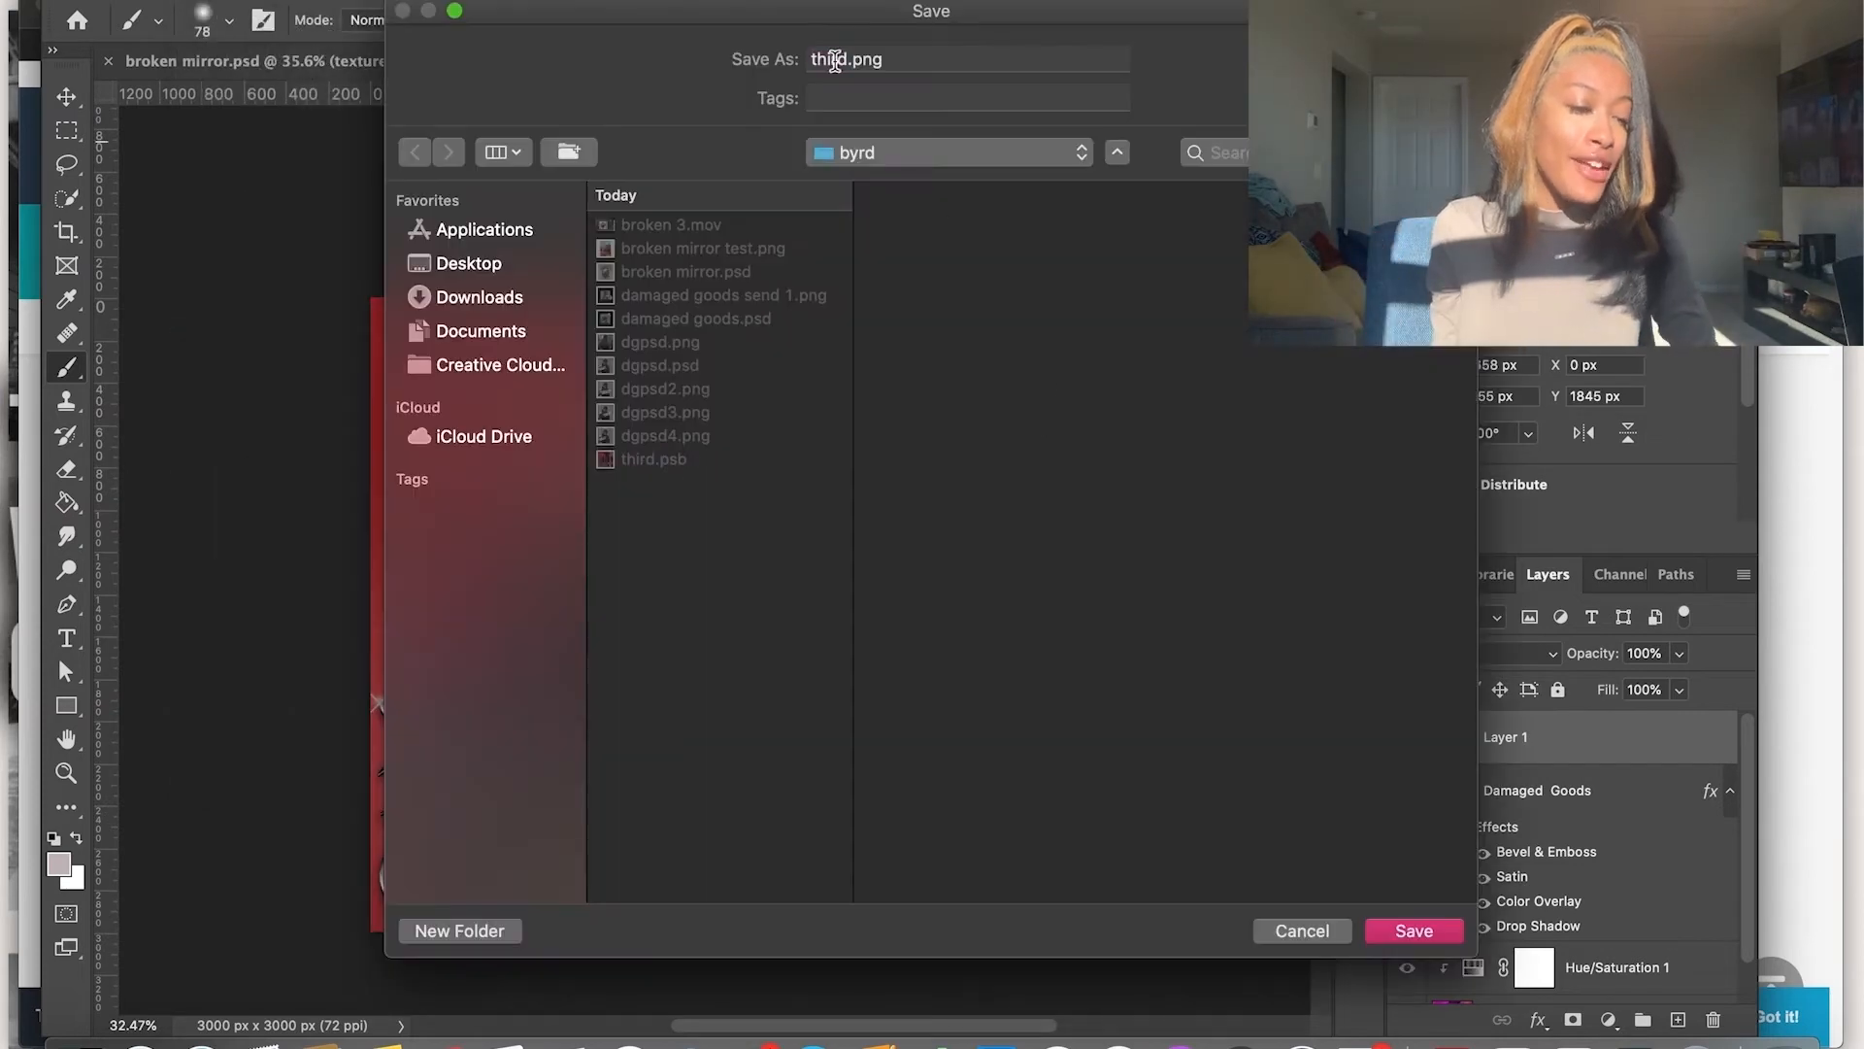
{"action": "left_click", "coordinate": [847, 57]}
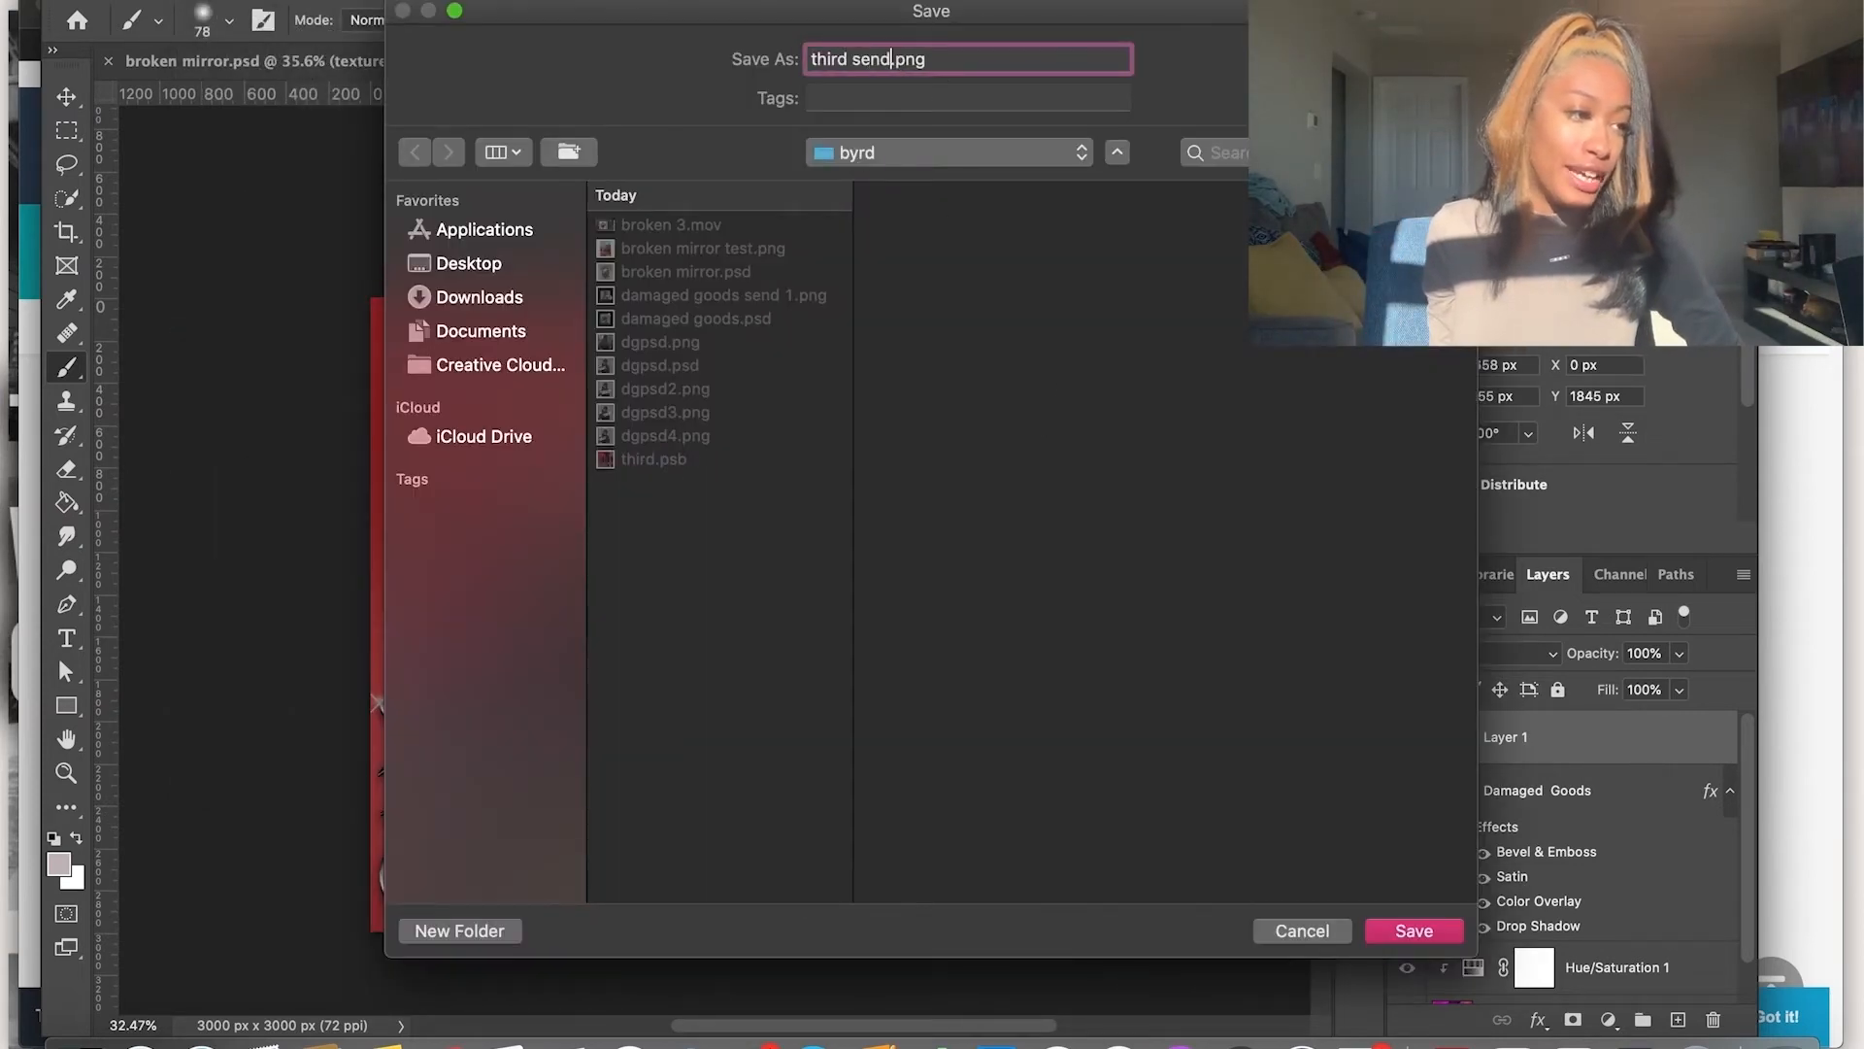
{"action": "key", "text": "Return"}
Close the third document and export broken mirror.psd as a PNG with "send 2" in its file name
{"action": "left_click", "coordinate": [662, 61]}
{"action": "scroll", "coordinate": [533, 428], "scroll_direction": "up", "scroll_amount": 2}
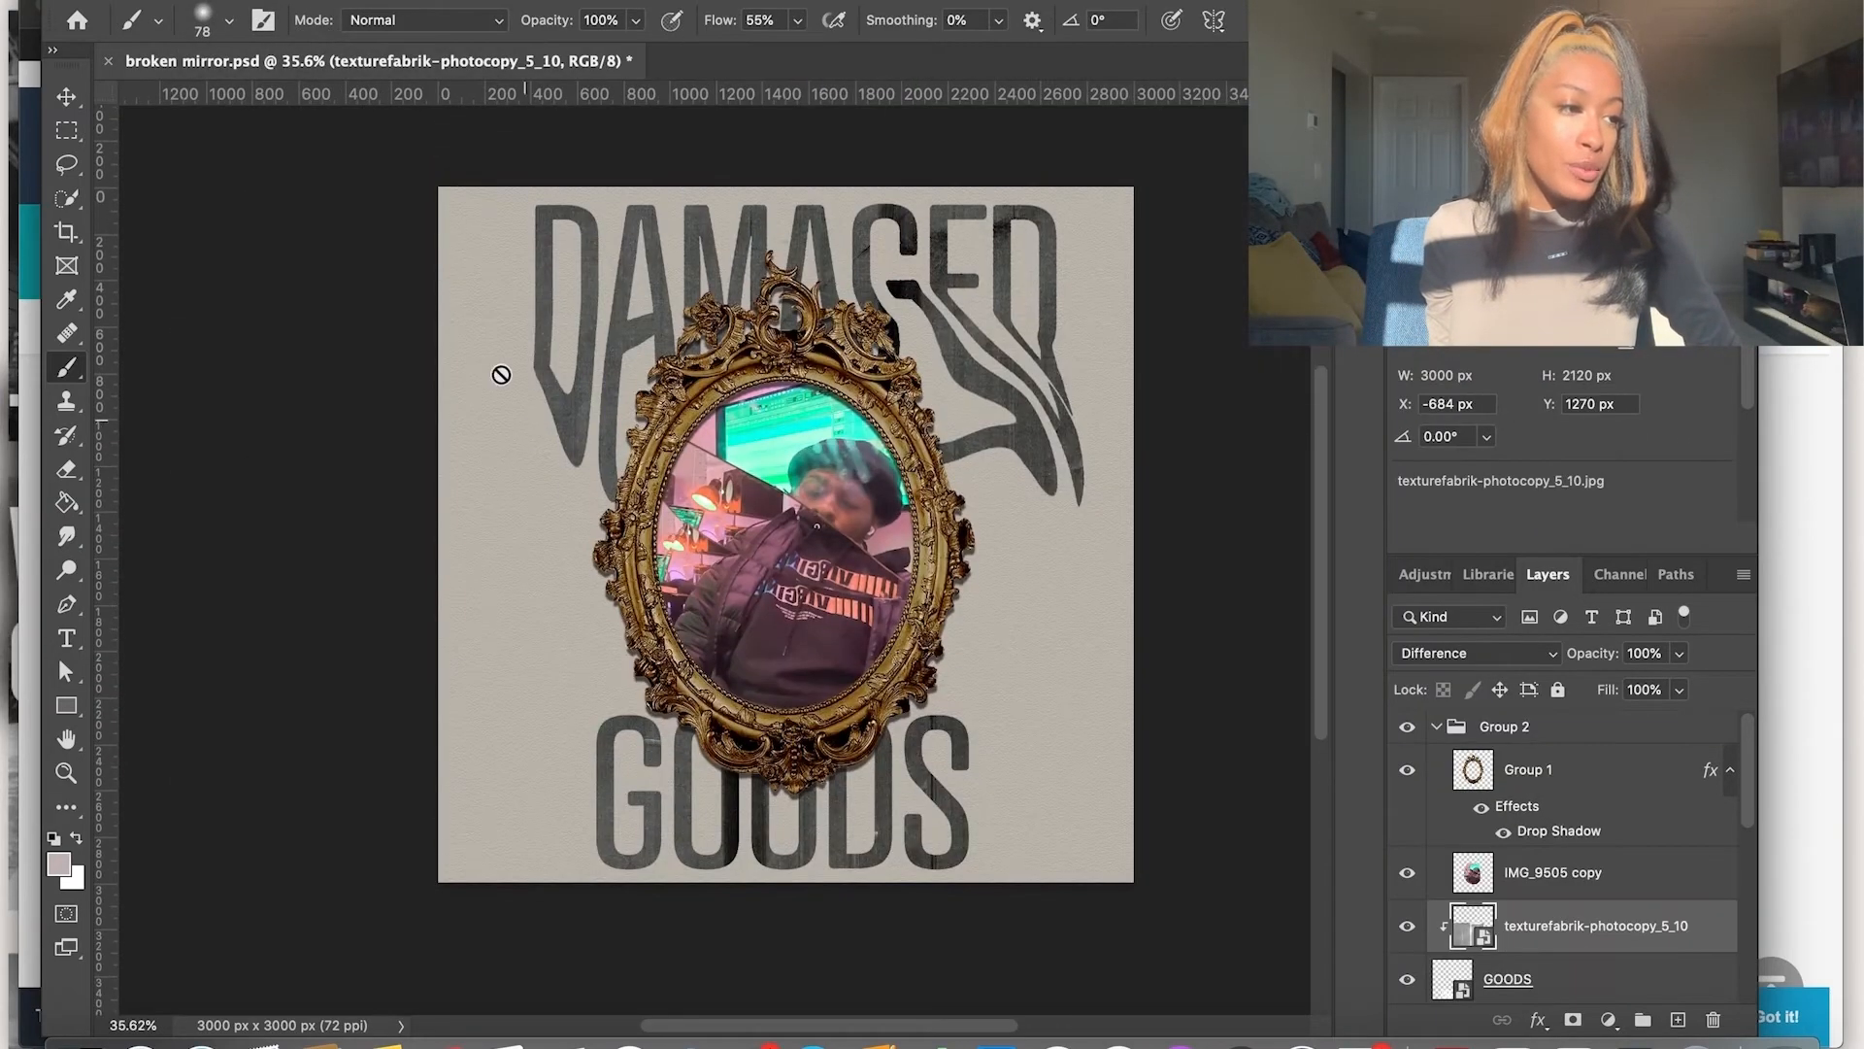
{"action": "left_click", "coordinate": [199, 1]}
{"action": "mouse_move", "coordinate": [269, 337]}
{"action": "left_click", "coordinate": [638, 338]}
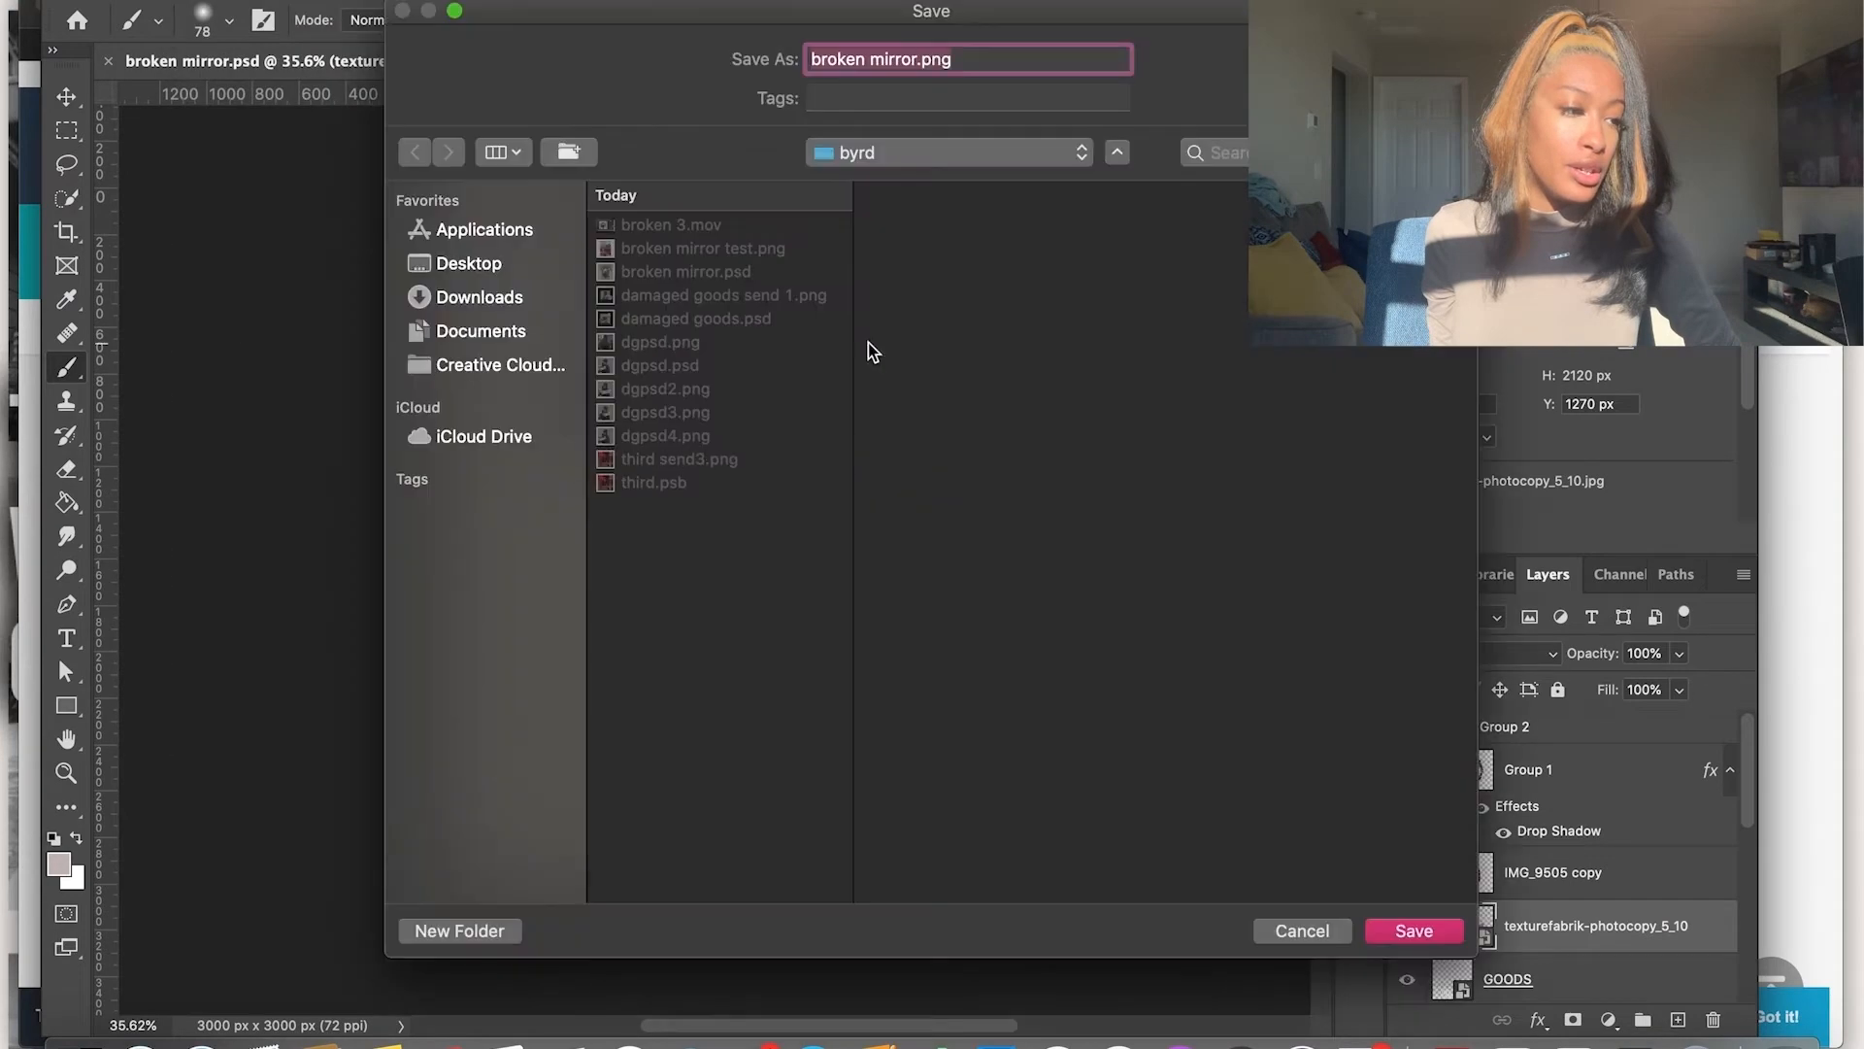
{"action": "type", "text": "send 2"}
{"action": "key", "text": "Return"}
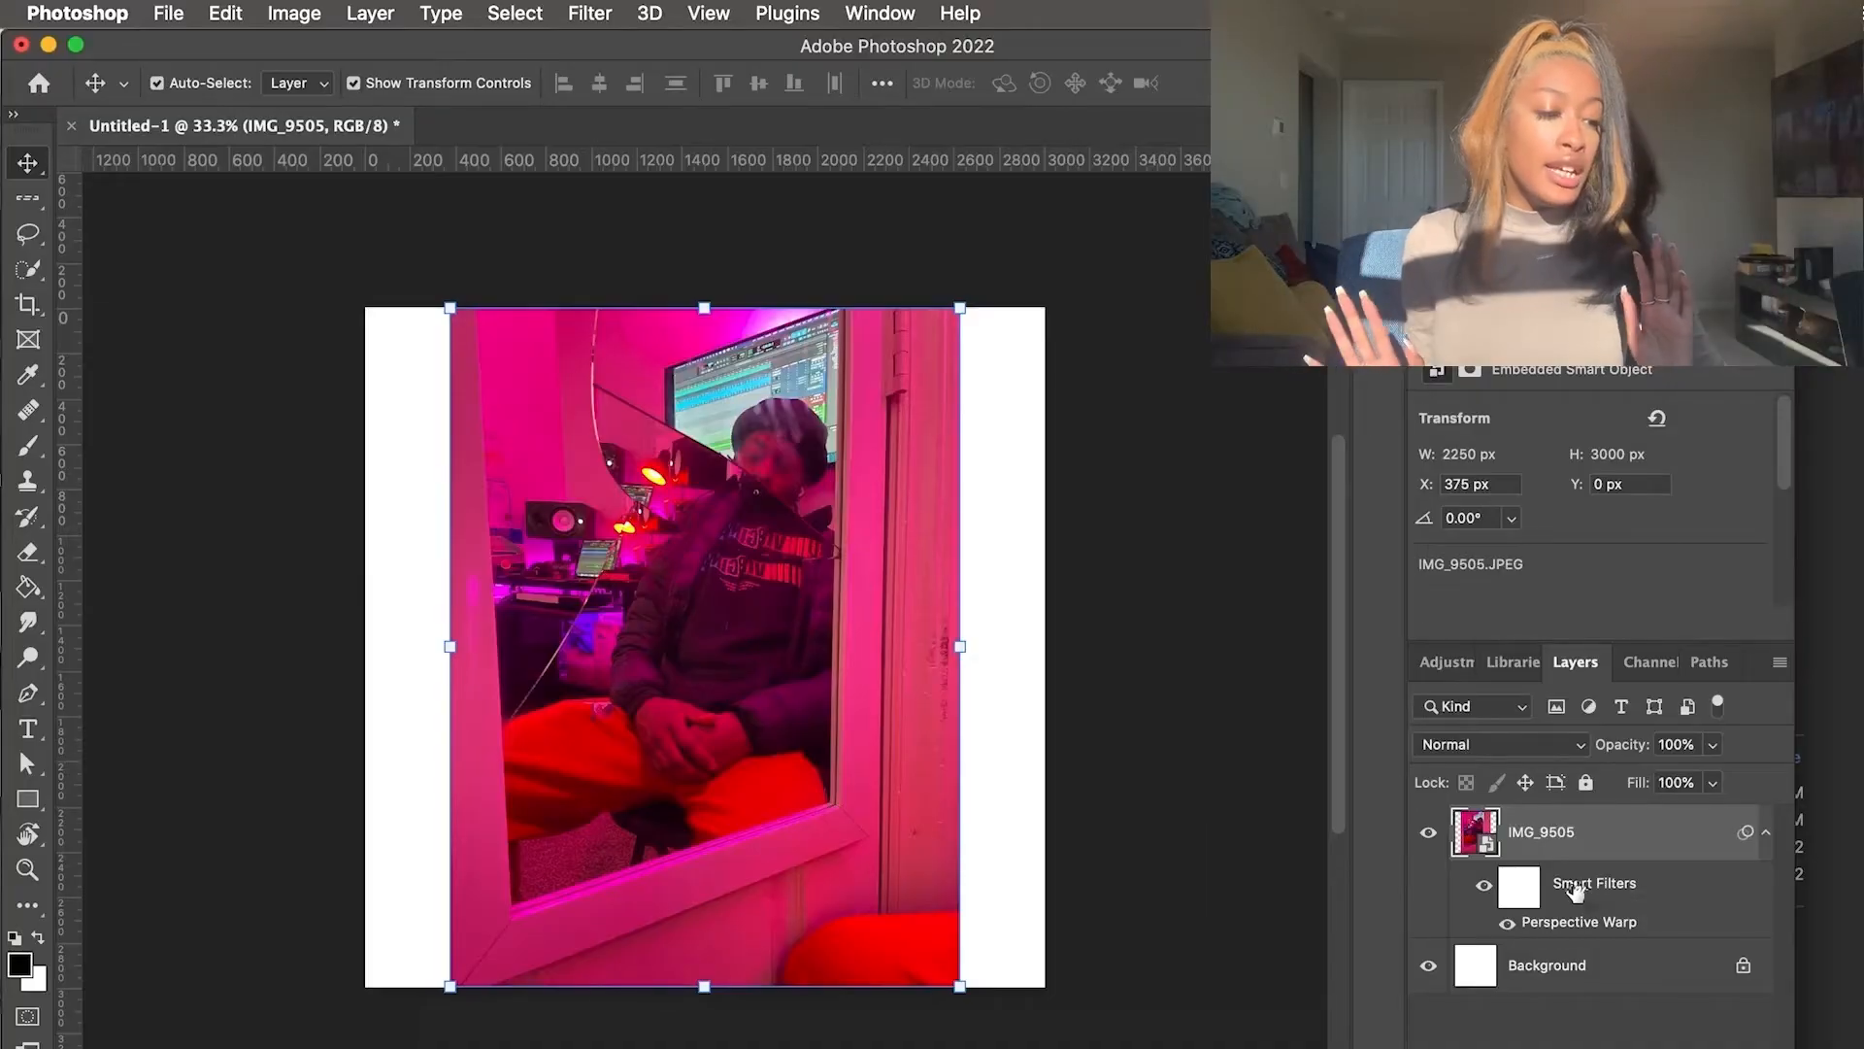
Start a Perspective Warp on the IMG_9505 layer and fit its layout grid to the four corners of the mirror glass
{"action": "left_click", "coordinate": [225, 12]}
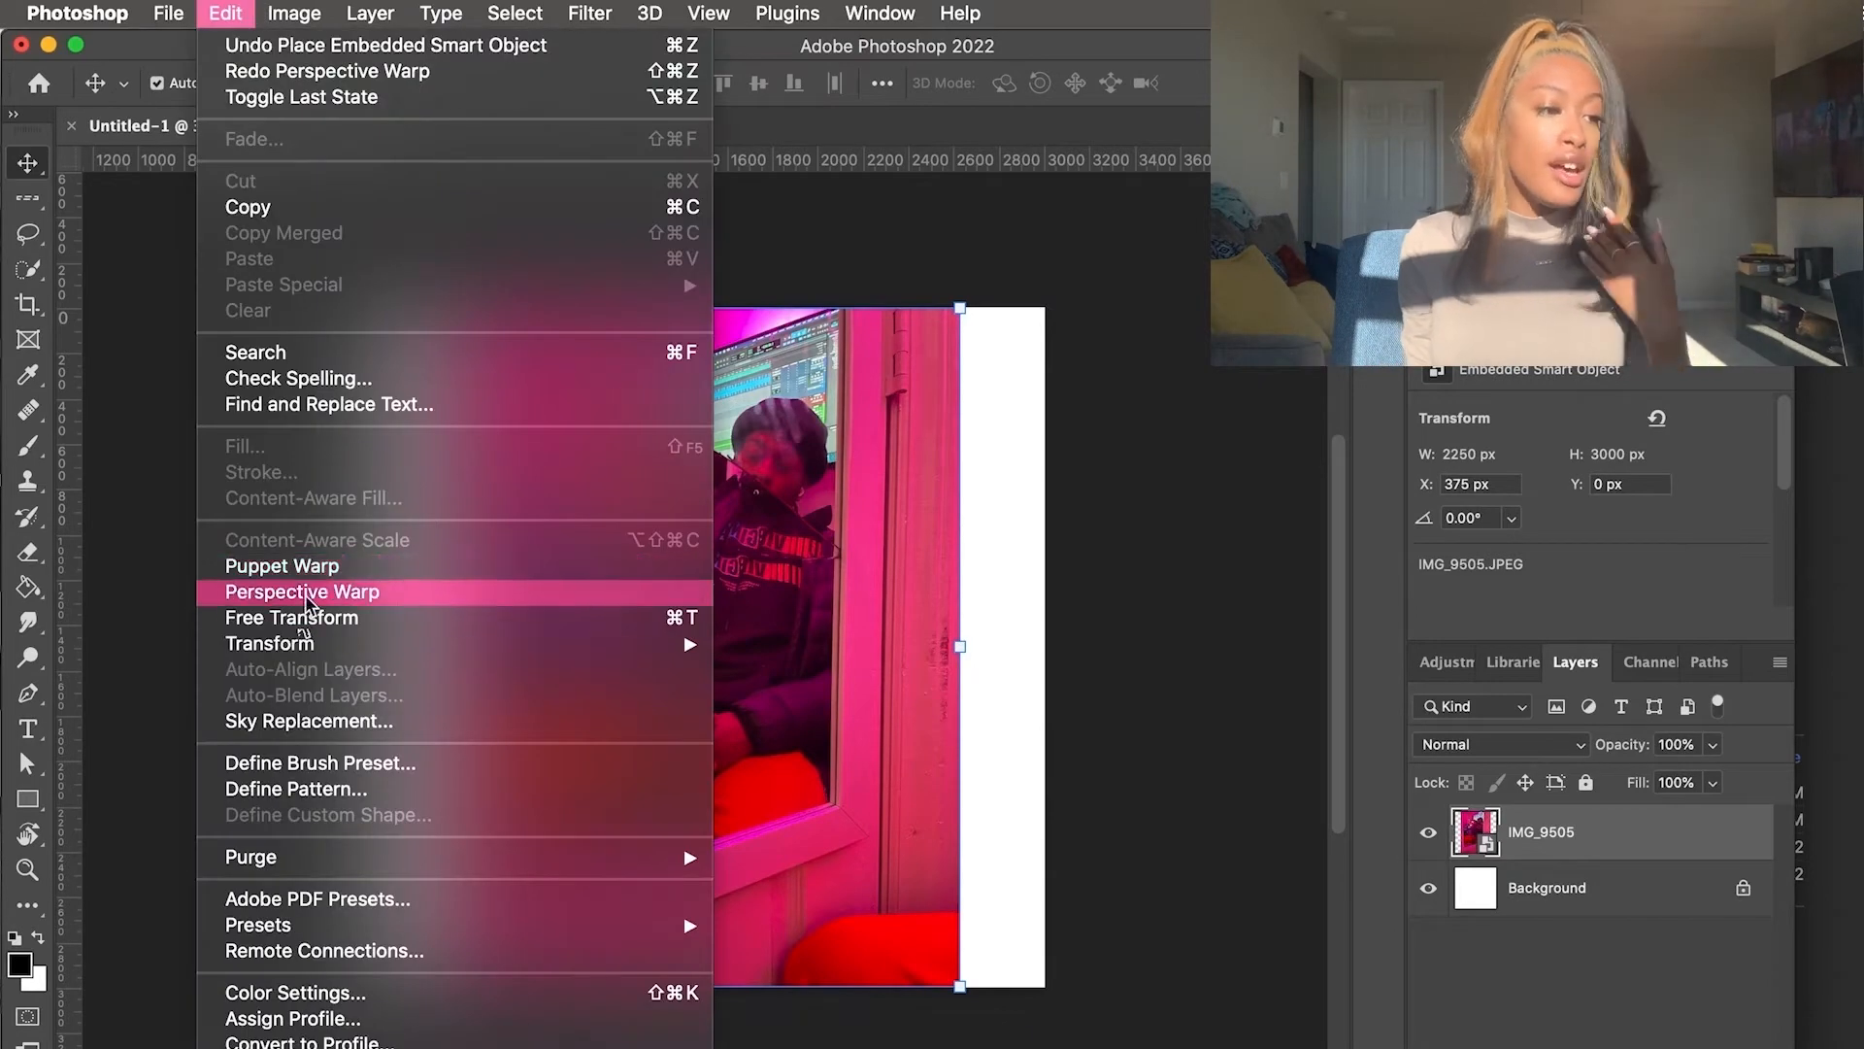
{"action": "left_click", "coordinate": [342, 594]}
{"action": "mouse_move", "coordinate": [476, 309]}
{"action": "left_mouse_down"}
{"action": "mouse_move", "coordinate": [666, 521]}
{"action": "mouse_move", "coordinate": [828, 801]}
{"action": "left_mouse_up"}
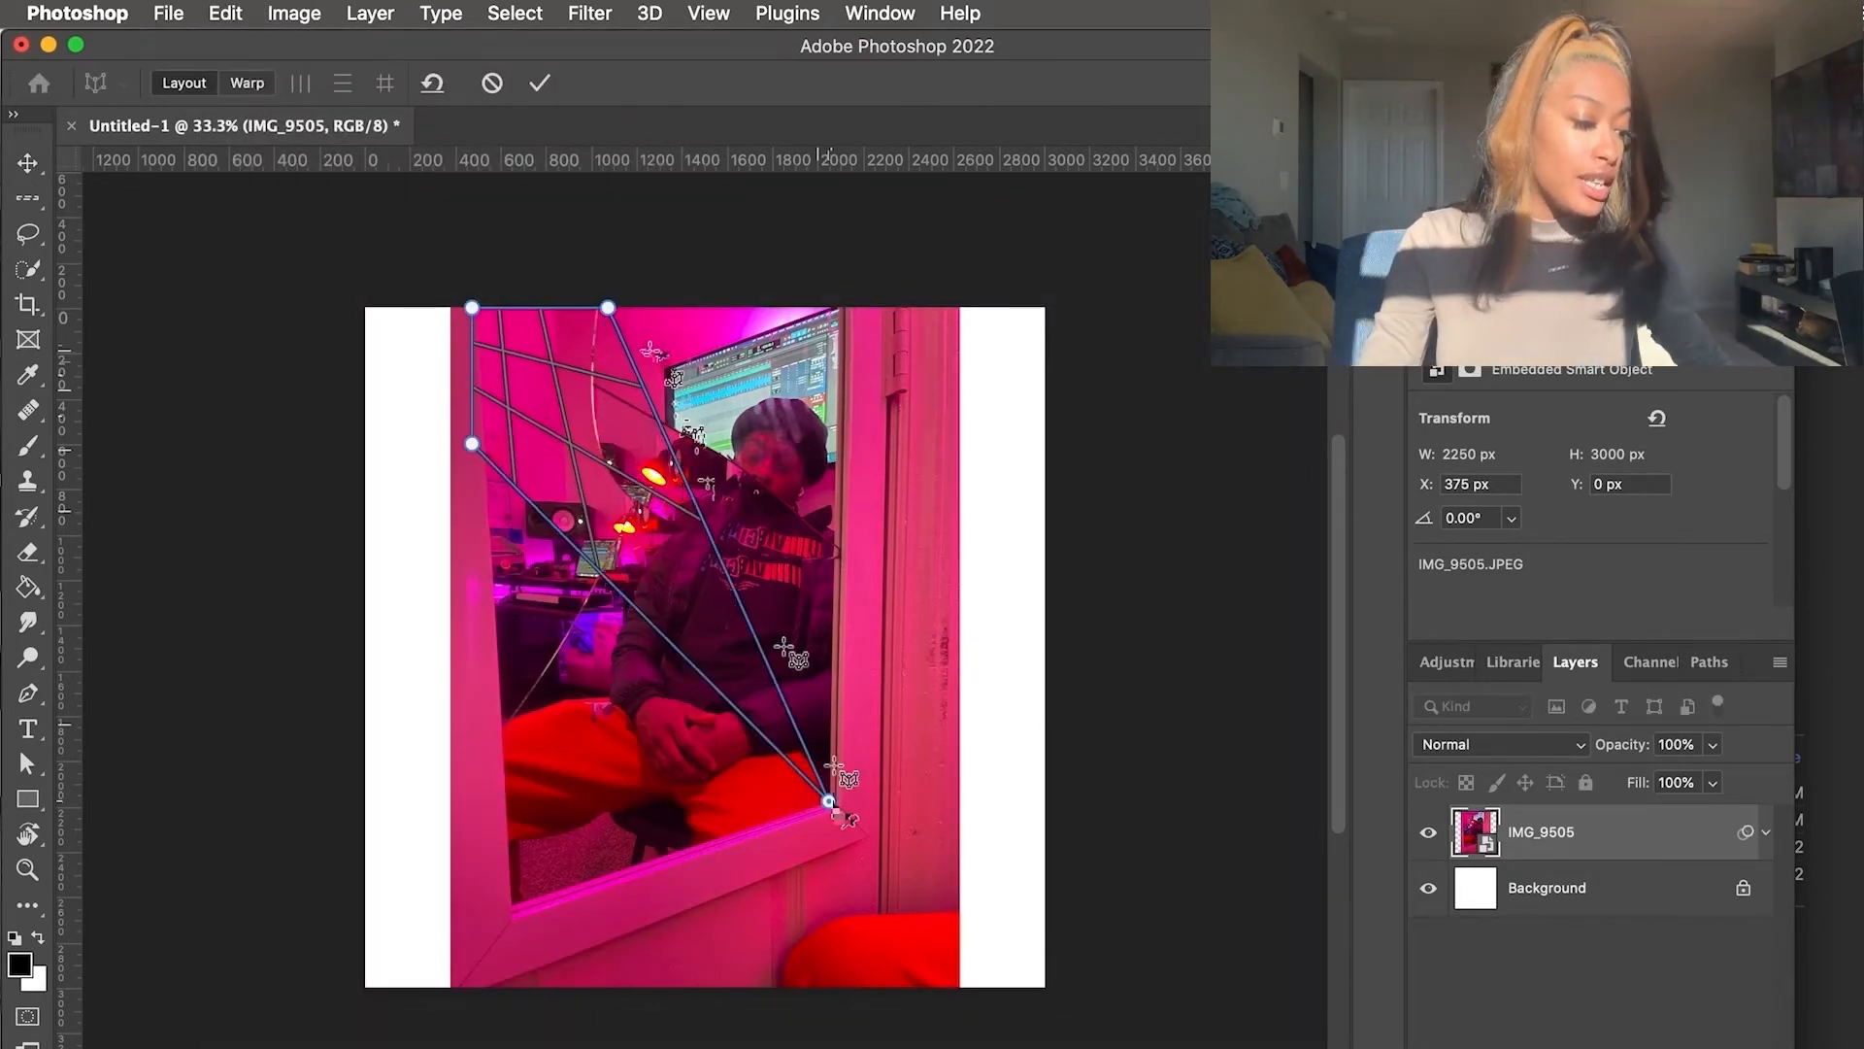
{"action": "left_click_drag", "start_coordinate": [607, 307], "coordinate": [852, 305]}
{"action": "left_click_drag", "start_coordinate": [472, 444], "coordinate": [509, 894]}
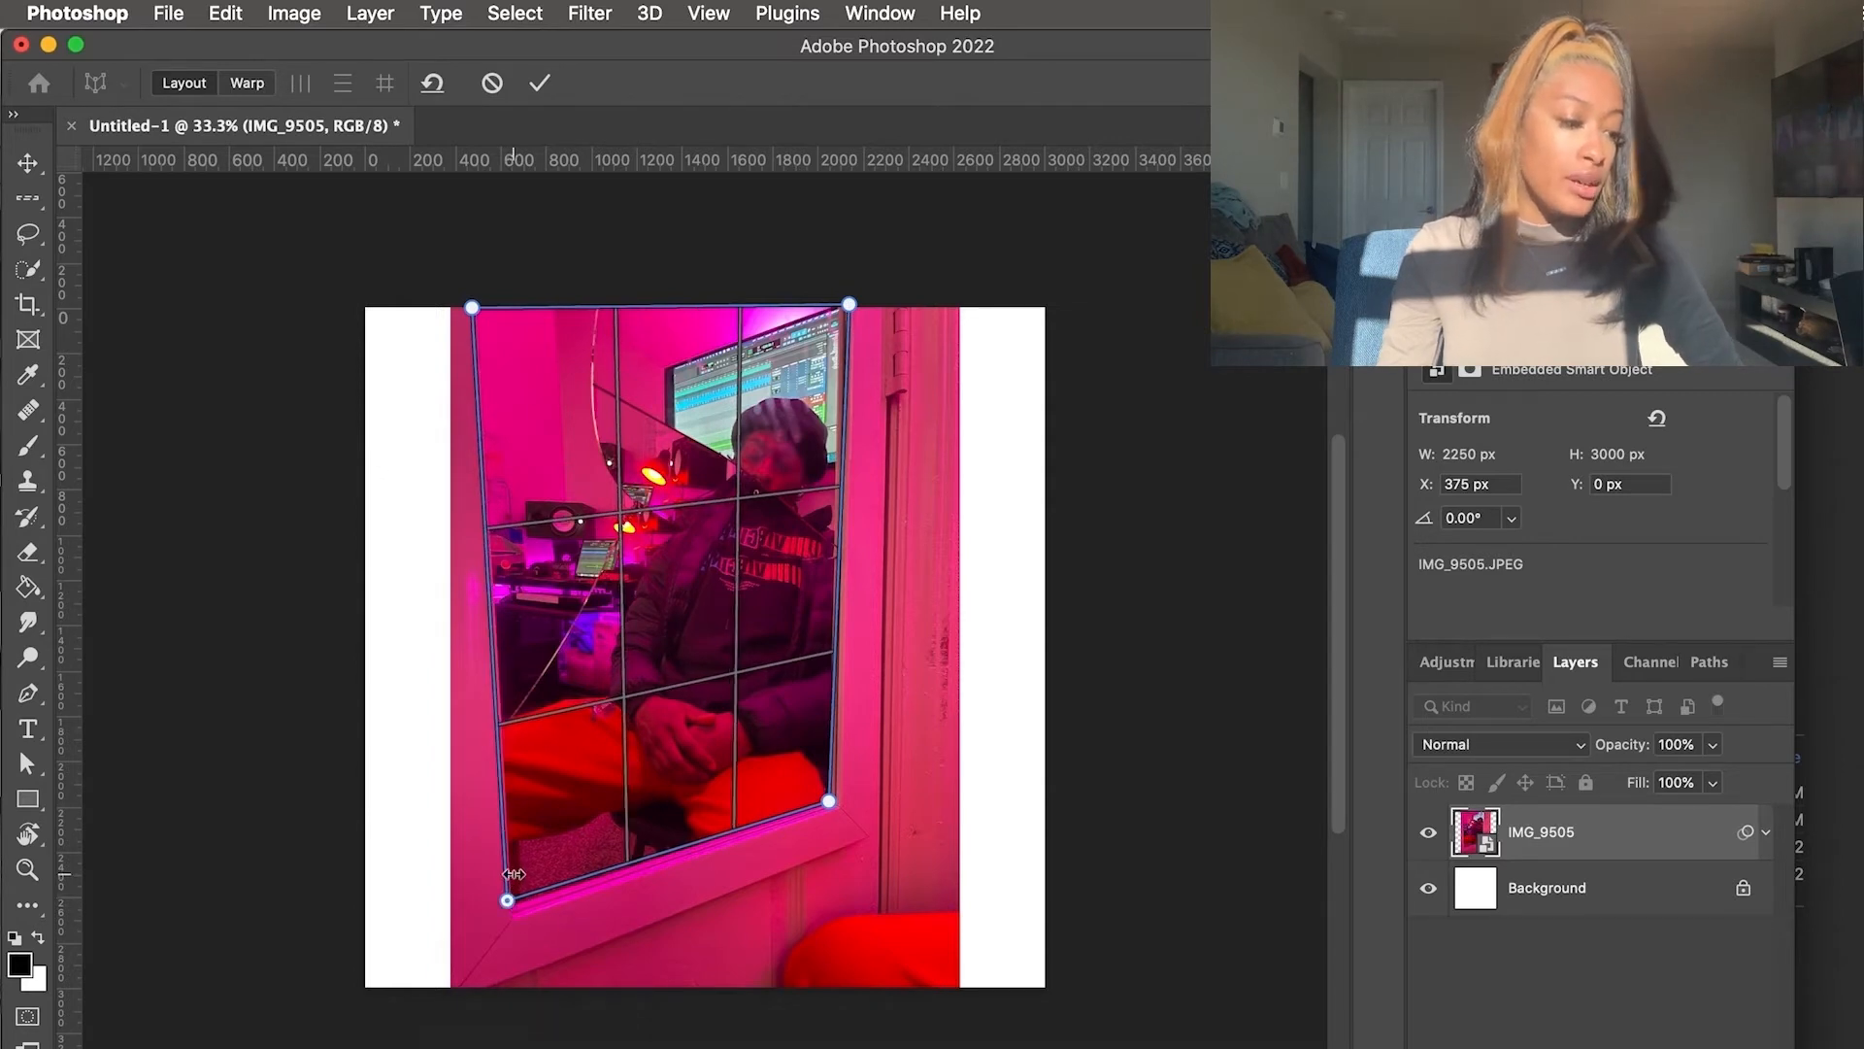
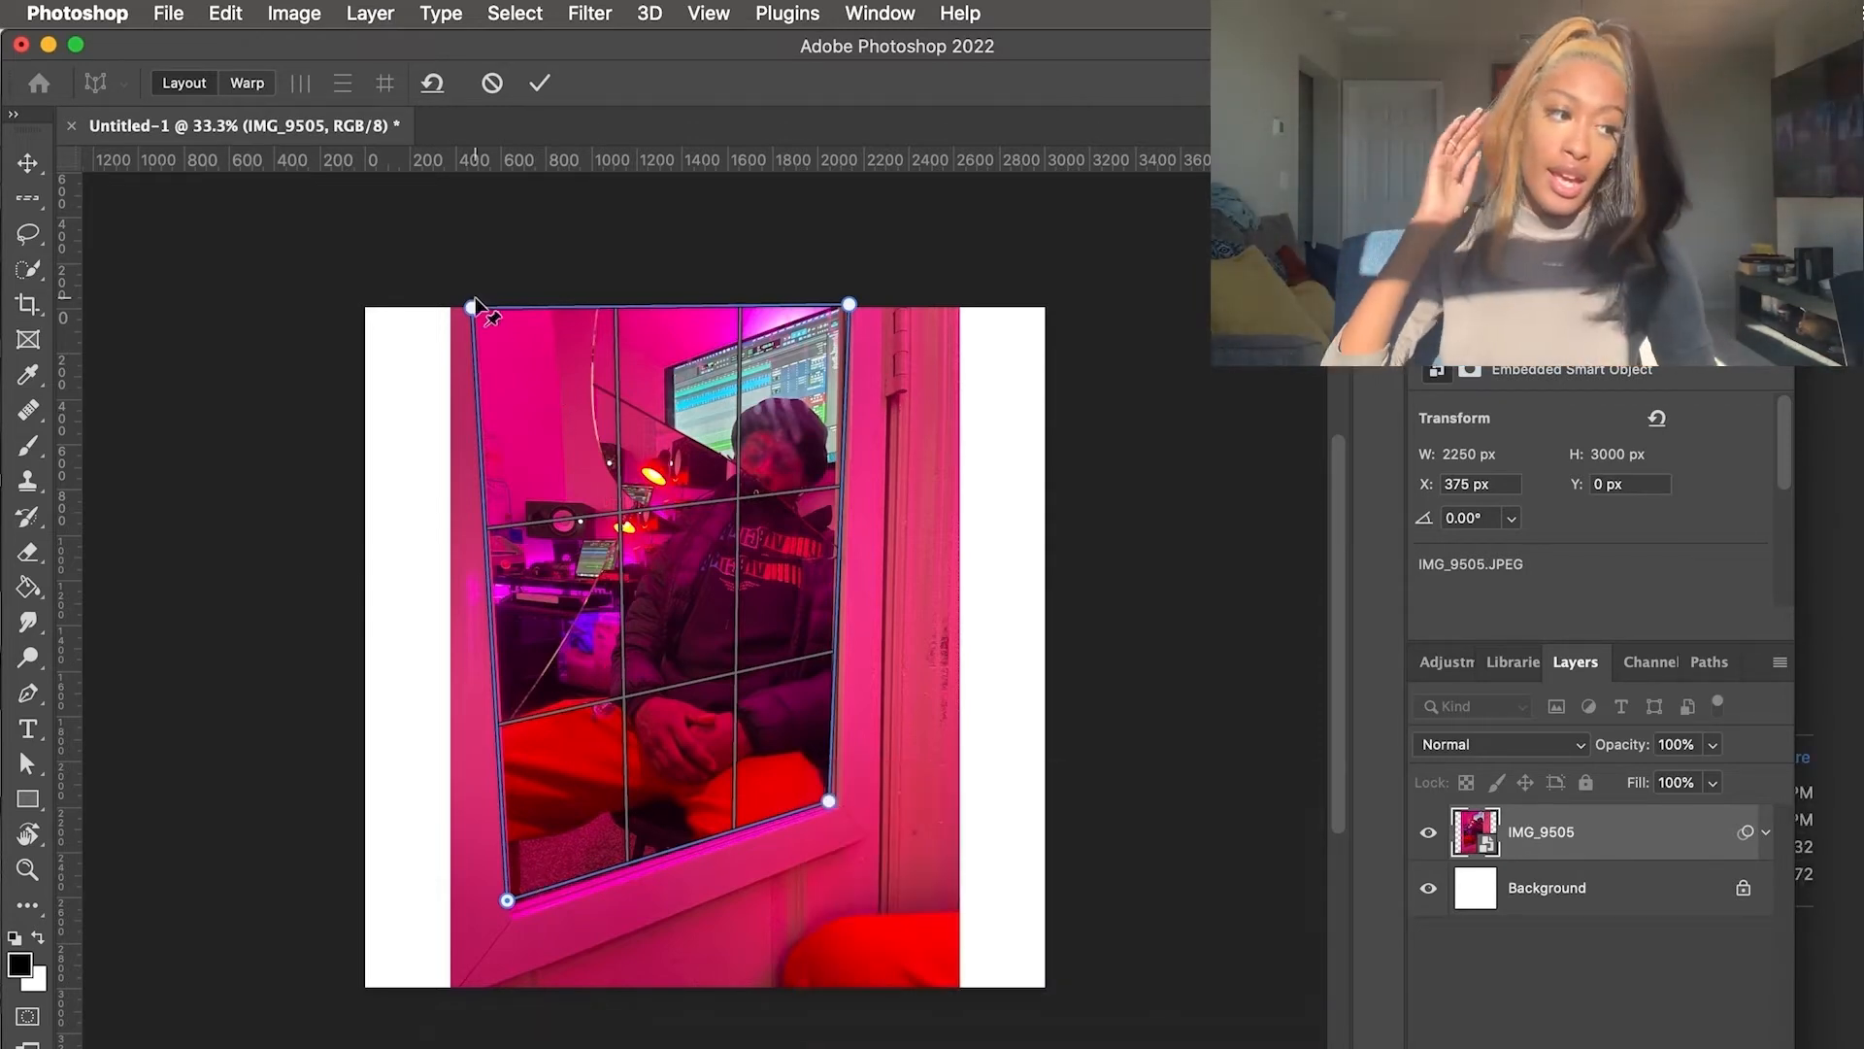
{"action": "mouse_move", "coordinate": [474, 306]}
{"action": "left_mouse_down"}
{"action": "mouse_move", "coordinate": [499, 319]}
{"action": "mouse_move", "coordinate": [483, 308]}
{"action": "left_mouse_up"}
{"action": "left_click_drag", "start_coordinate": [667, 609], "coordinate": [668, 622]}
Warp the four corners of the perspective grid until the mirror glass forms an upright rectangle, and apply the Perspective Warp
{"action": "left_click", "coordinate": [247, 83]}
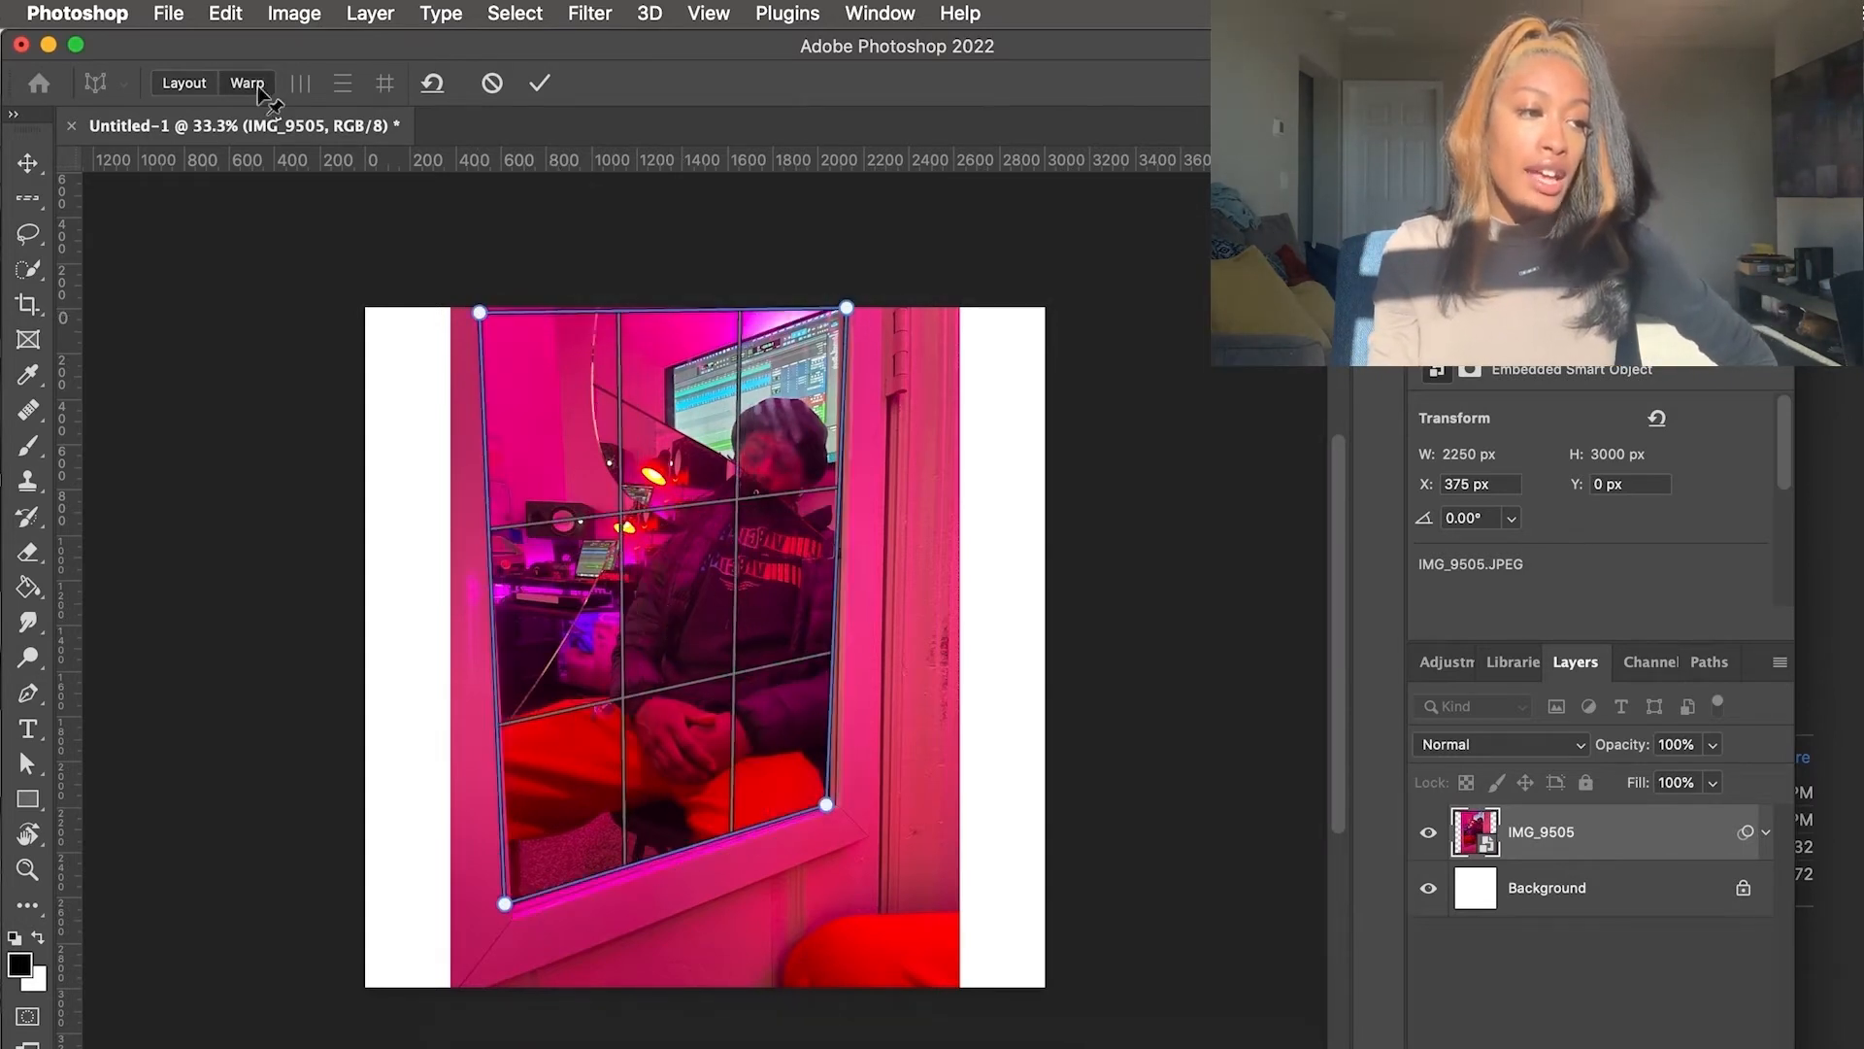
{"action": "left_click_drag", "start_coordinate": [826, 805], "coordinate": [892, 878]}
{"action": "left_click_drag", "start_coordinate": [504, 906], "coordinate": [447, 894]}
{"action": "mouse_move", "coordinate": [847, 308]}
{"action": "left_mouse_down"}
{"action": "mouse_move", "coordinate": [858, 342]}
{"action": "mouse_move", "coordinate": [854, 302]}
{"action": "left_mouse_up"}
{"action": "left_click_drag", "start_coordinate": [482, 313], "coordinate": [442, 296]}
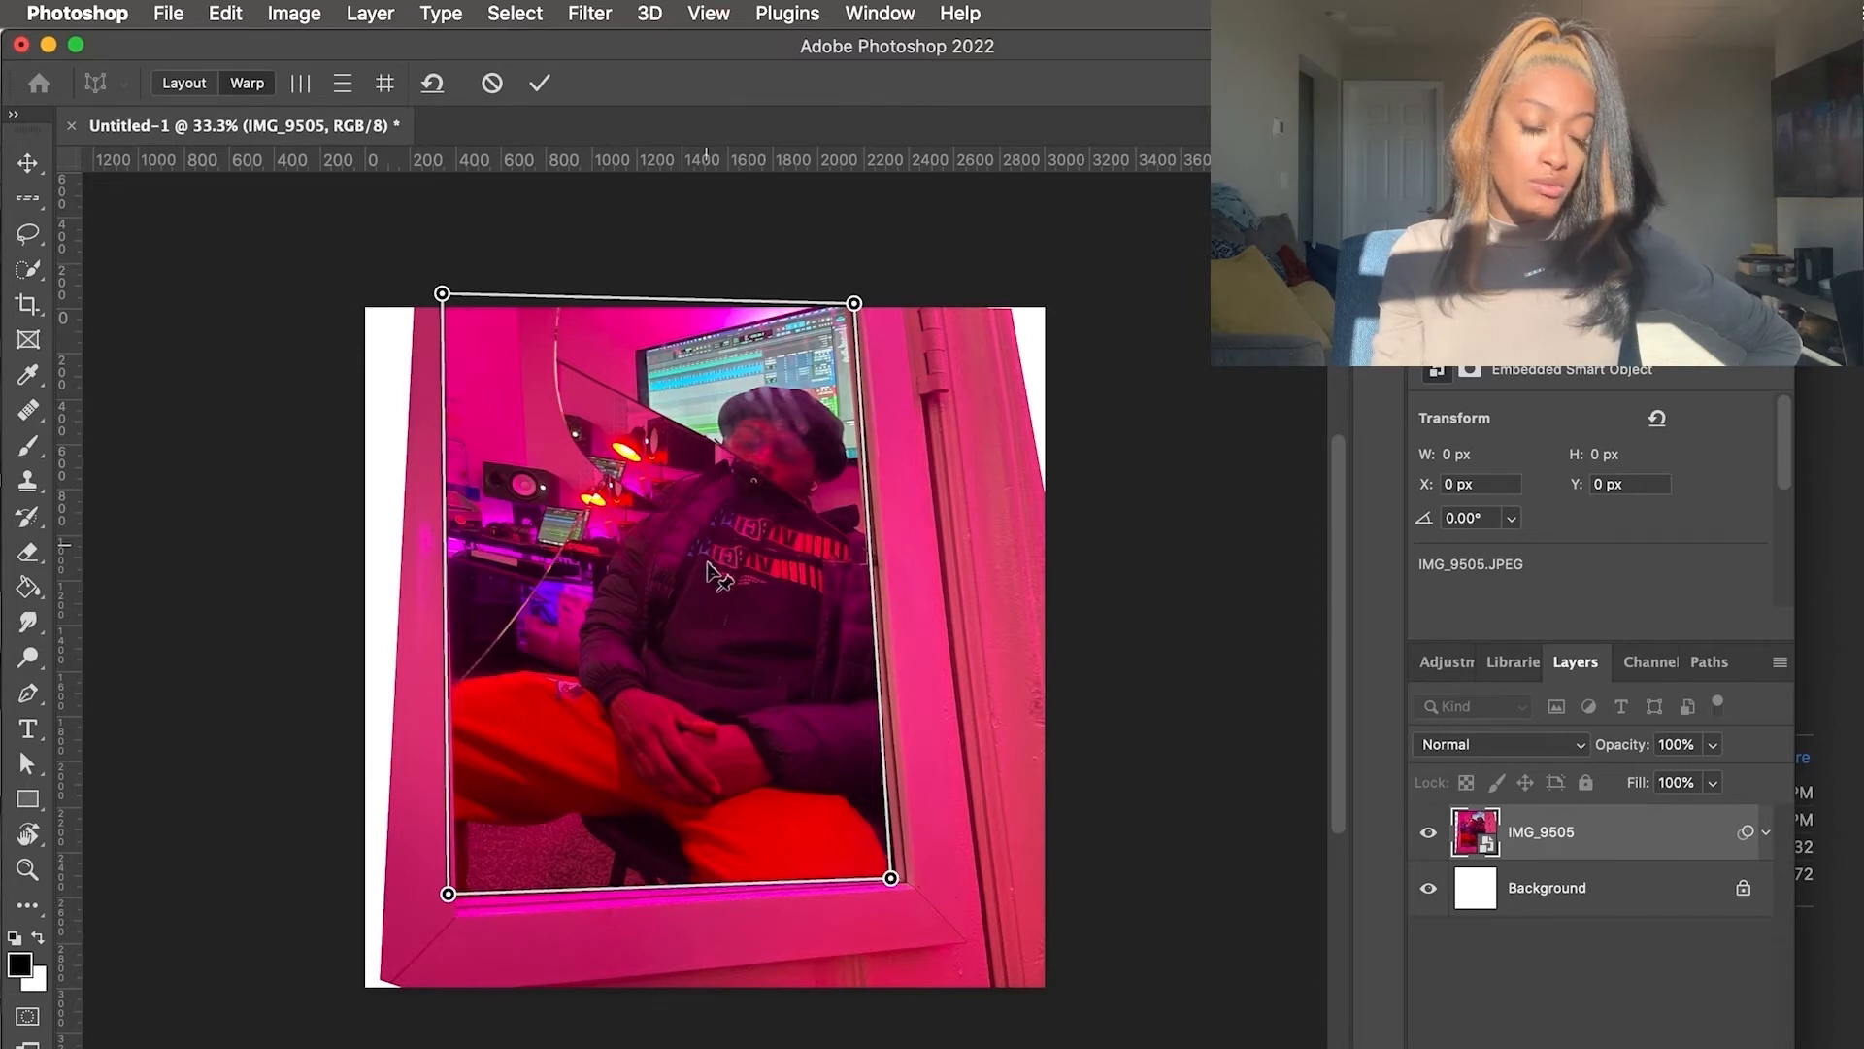
{"action": "left_click_drag", "start_coordinate": [891, 877], "coordinate": [887, 920]}
{"action": "left_click_drag", "start_coordinate": [448, 895], "coordinate": [433, 927]}
{"action": "left_click_drag", "start_coordinate": [854, 303], "coordinate": [896, 289]}
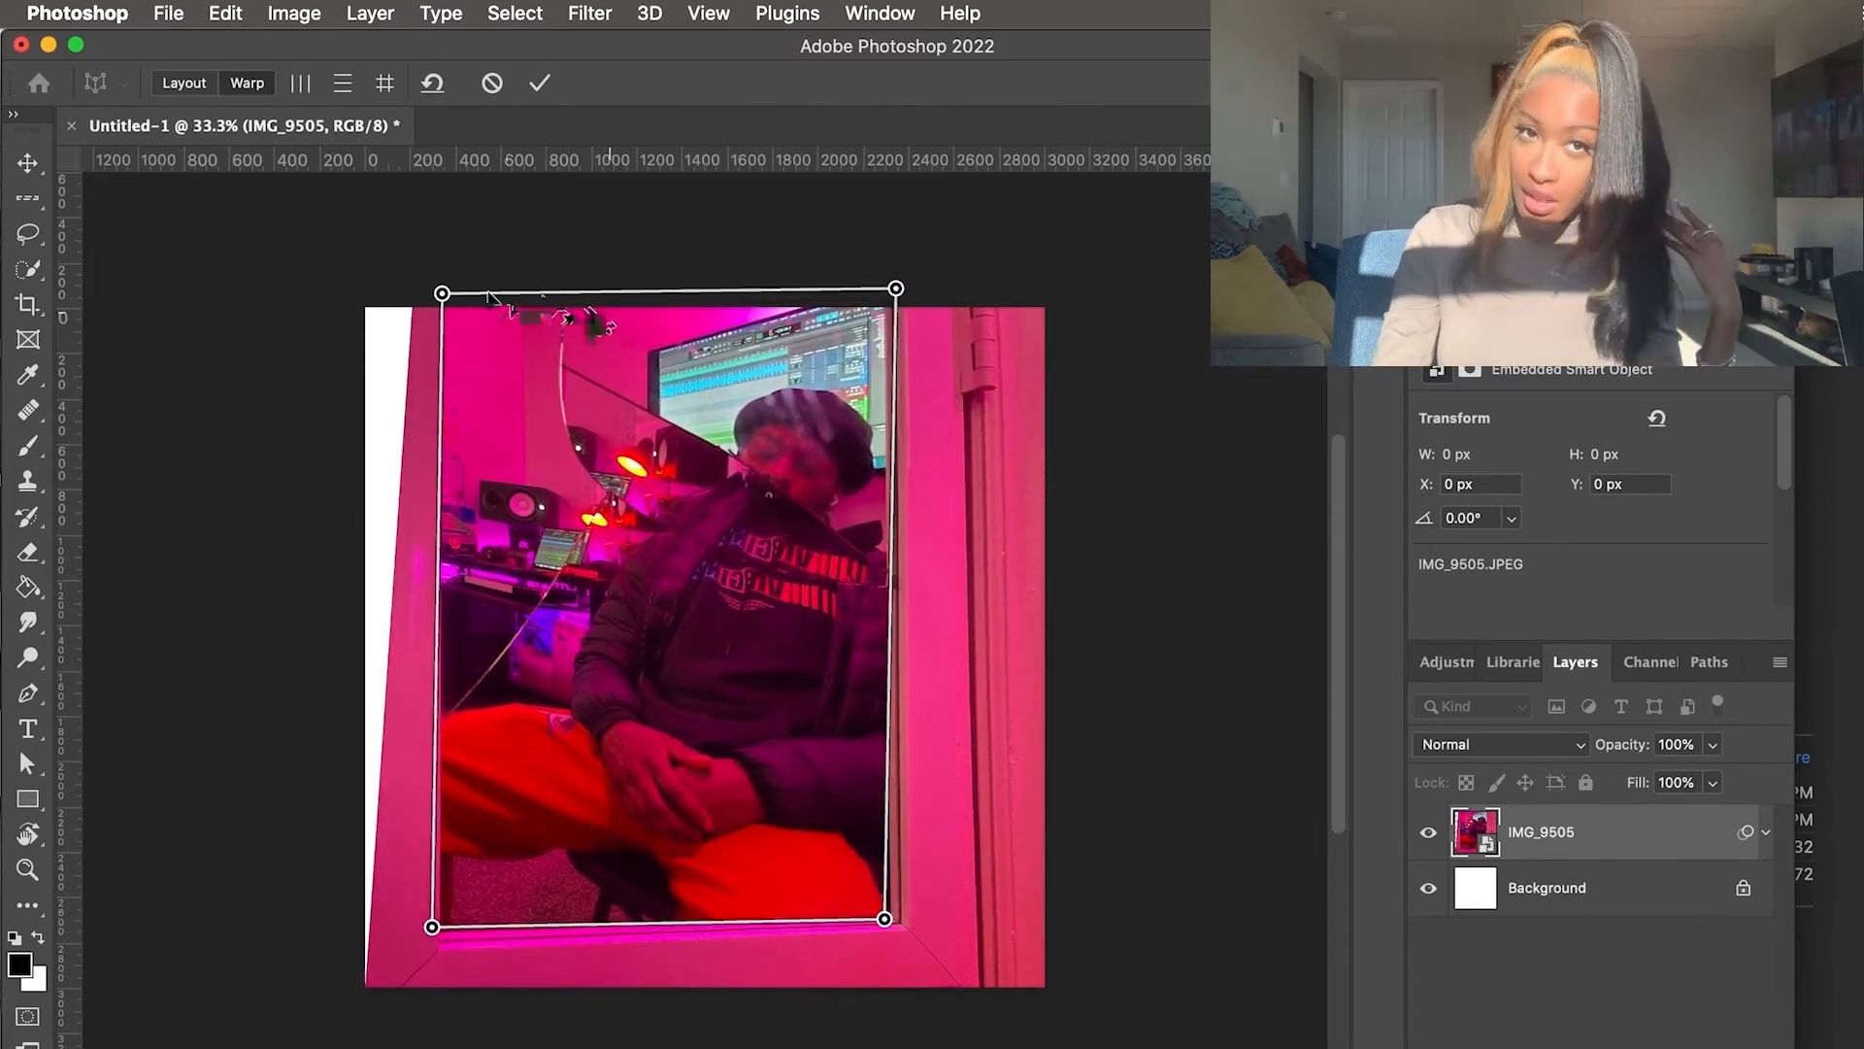
{"action": "left_click_drag", "start_coordinate": [443, 294], "coordinate": [428, 292]}
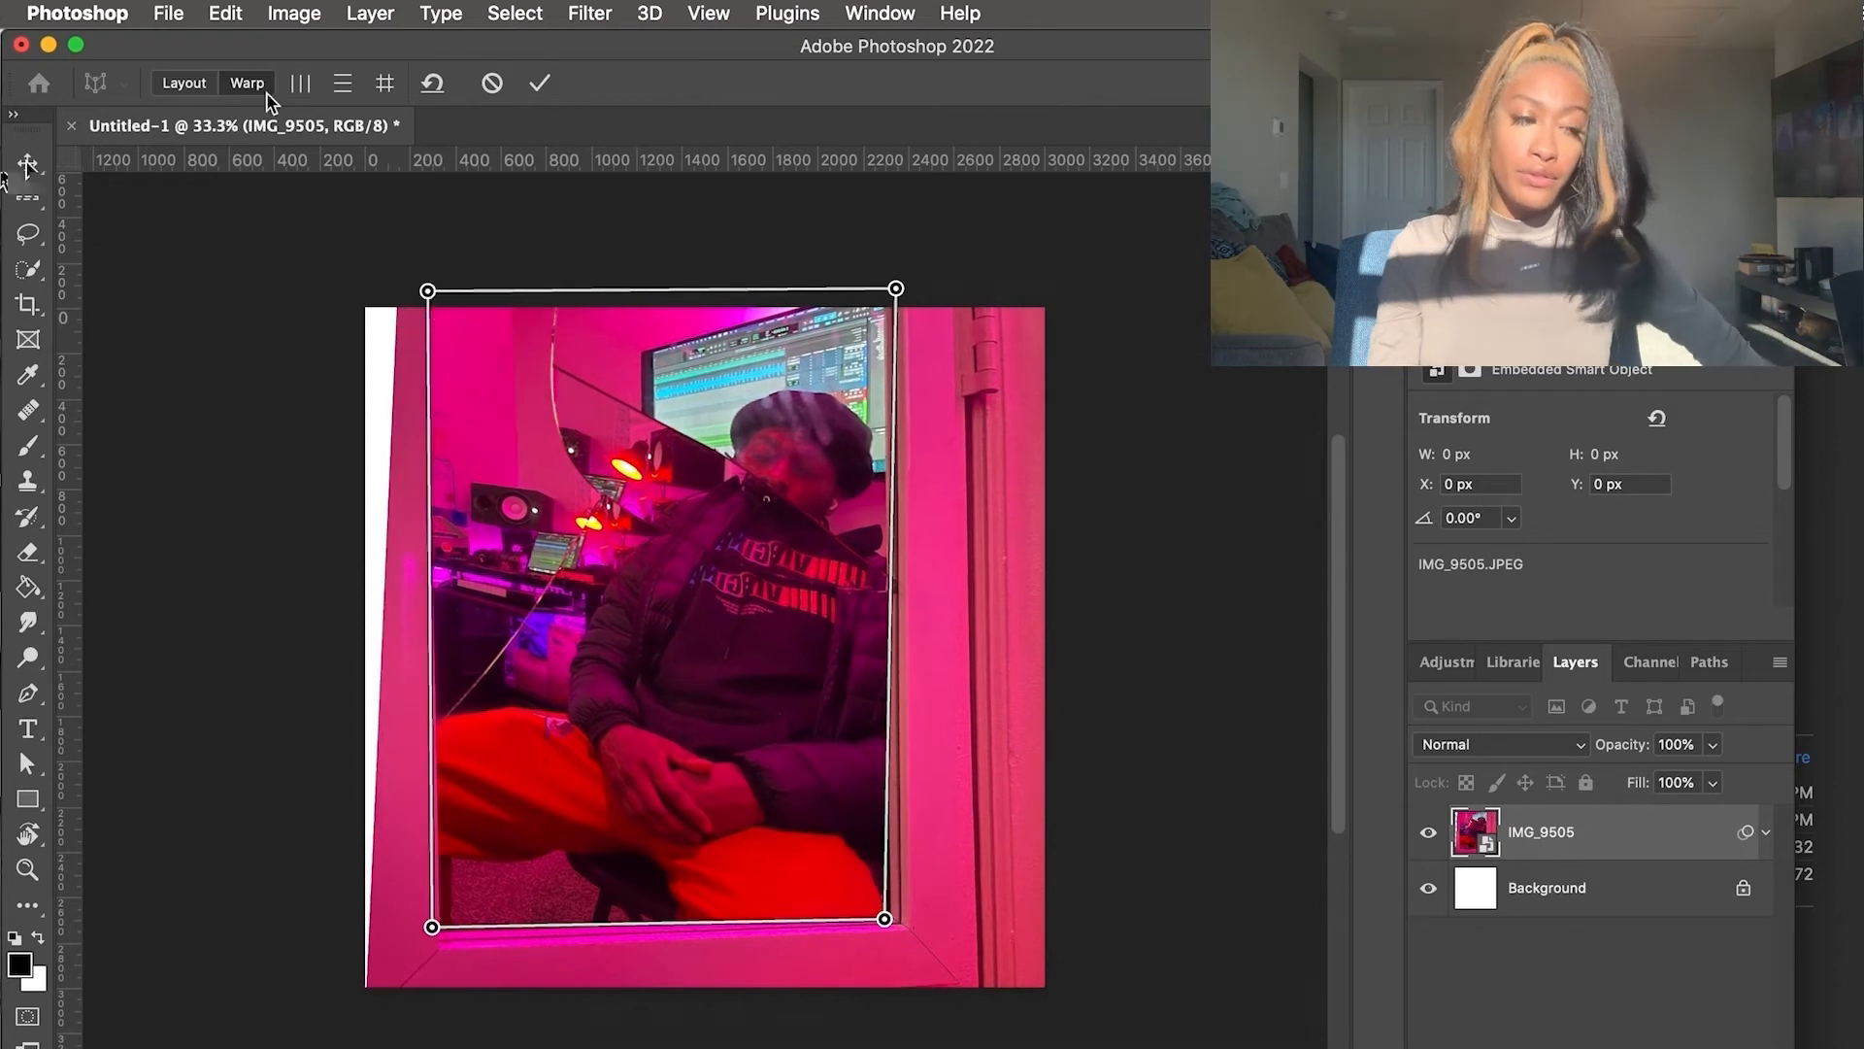
{"action": "left_click", "coordinate": [32, 163]}
{"action": "left_click_drag", "start_coordinate": [746, 447], "coordinate": [826, 384]}
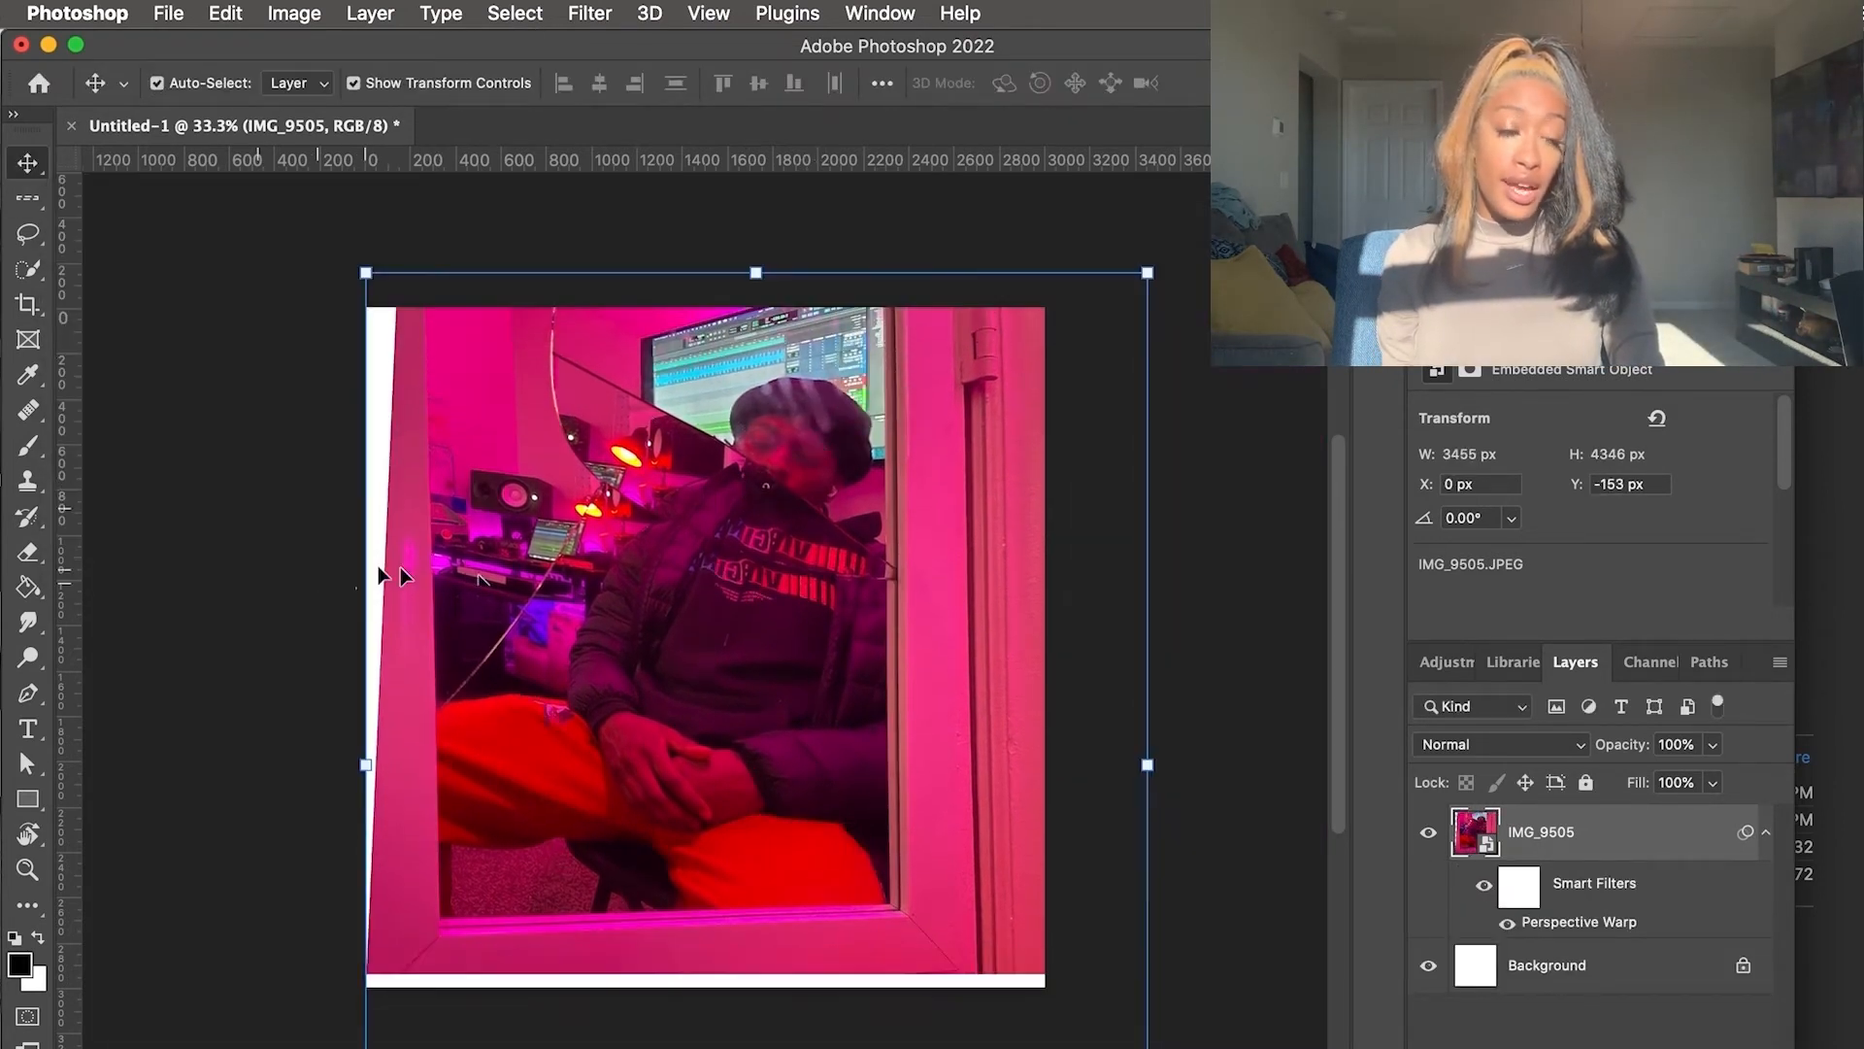
{"action": "left_click", "coordinate": [28, 198]}
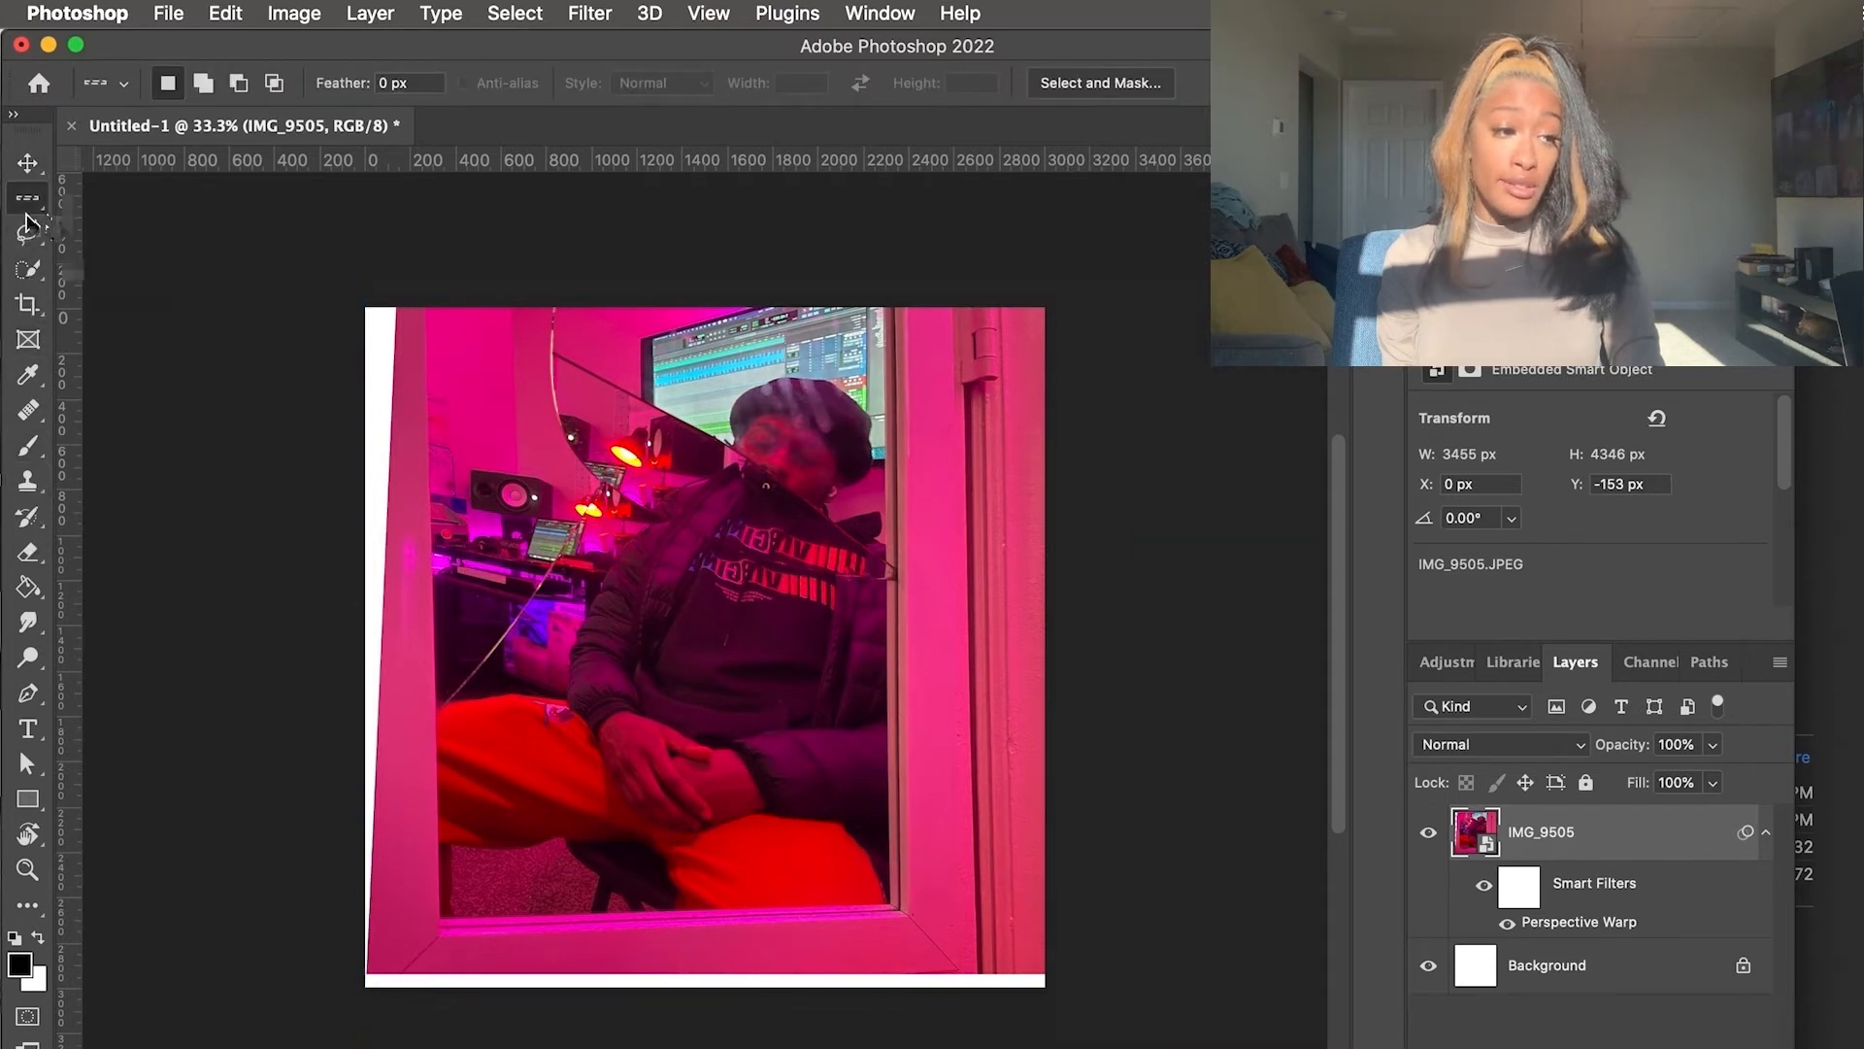
{"action": "left_click_drag", "start_coordinate": [427, 309], "coordinate": [884, 908]}
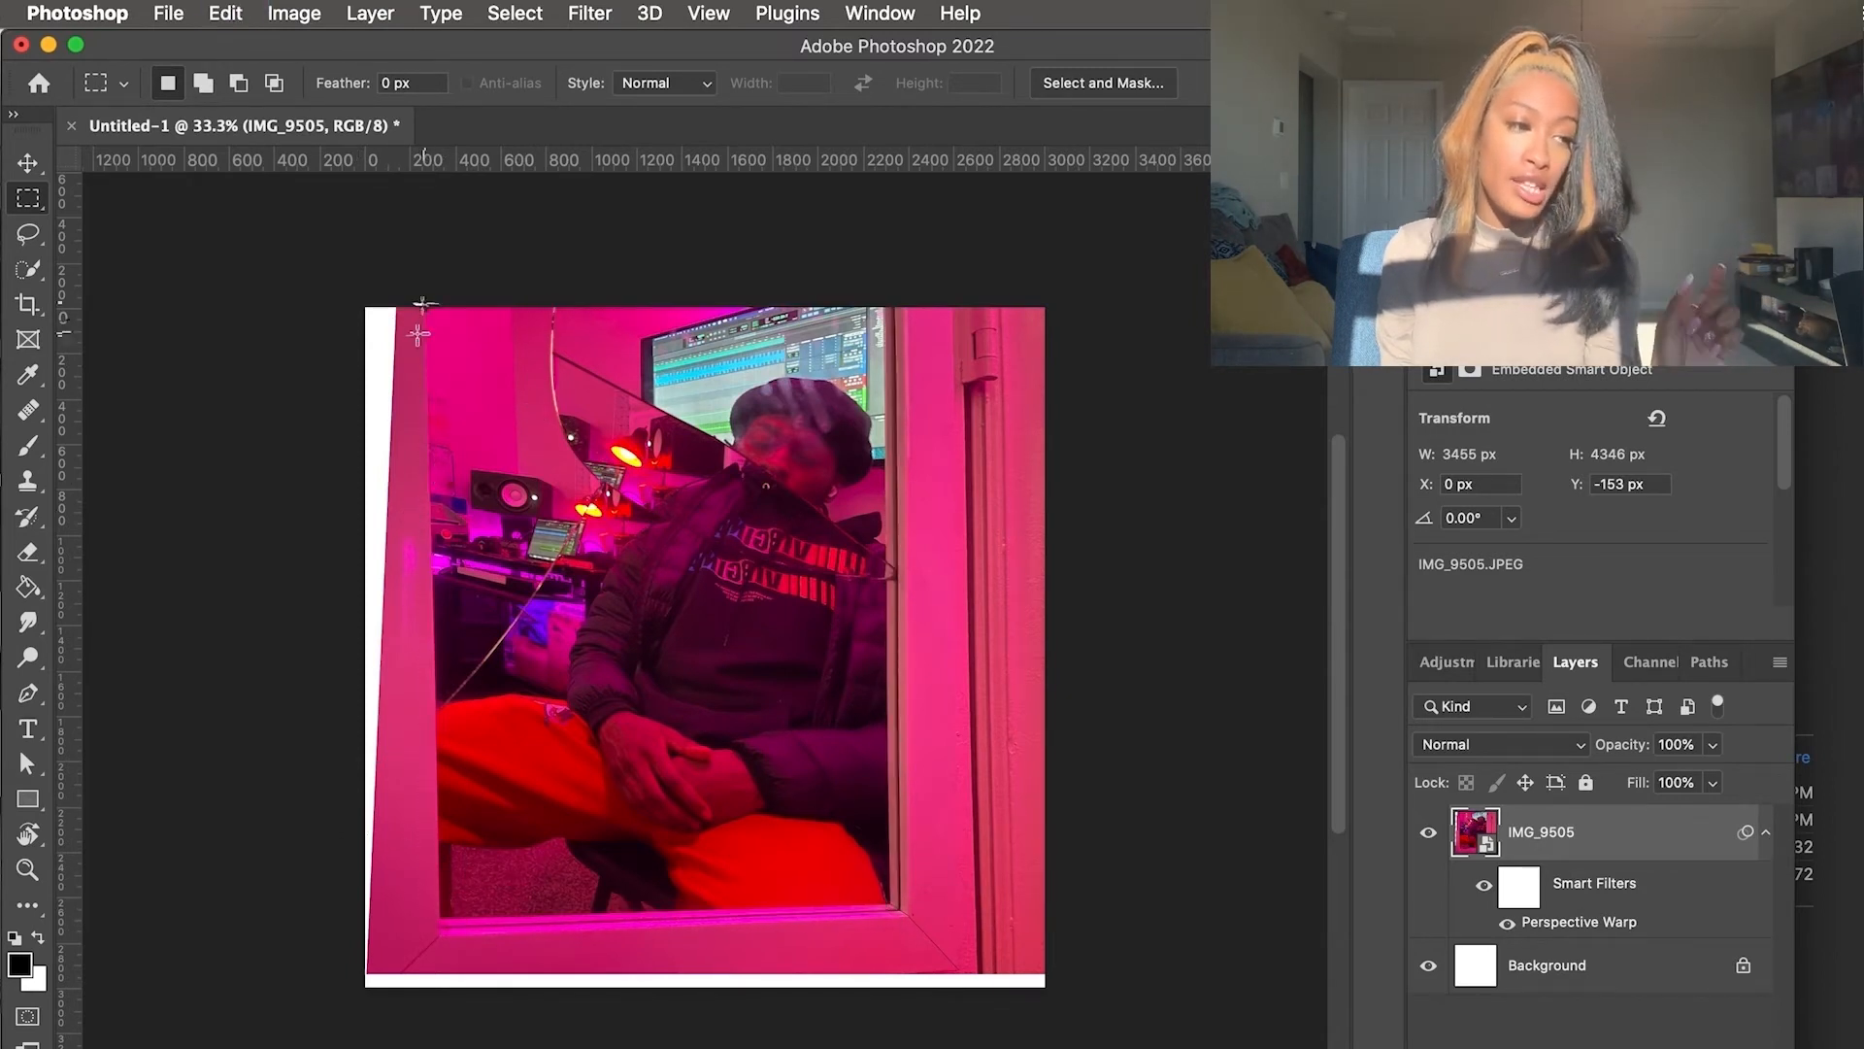
{"action": "left_click_drag", "start_coordinate": [427, 308], "coordinate": [887, 903]}
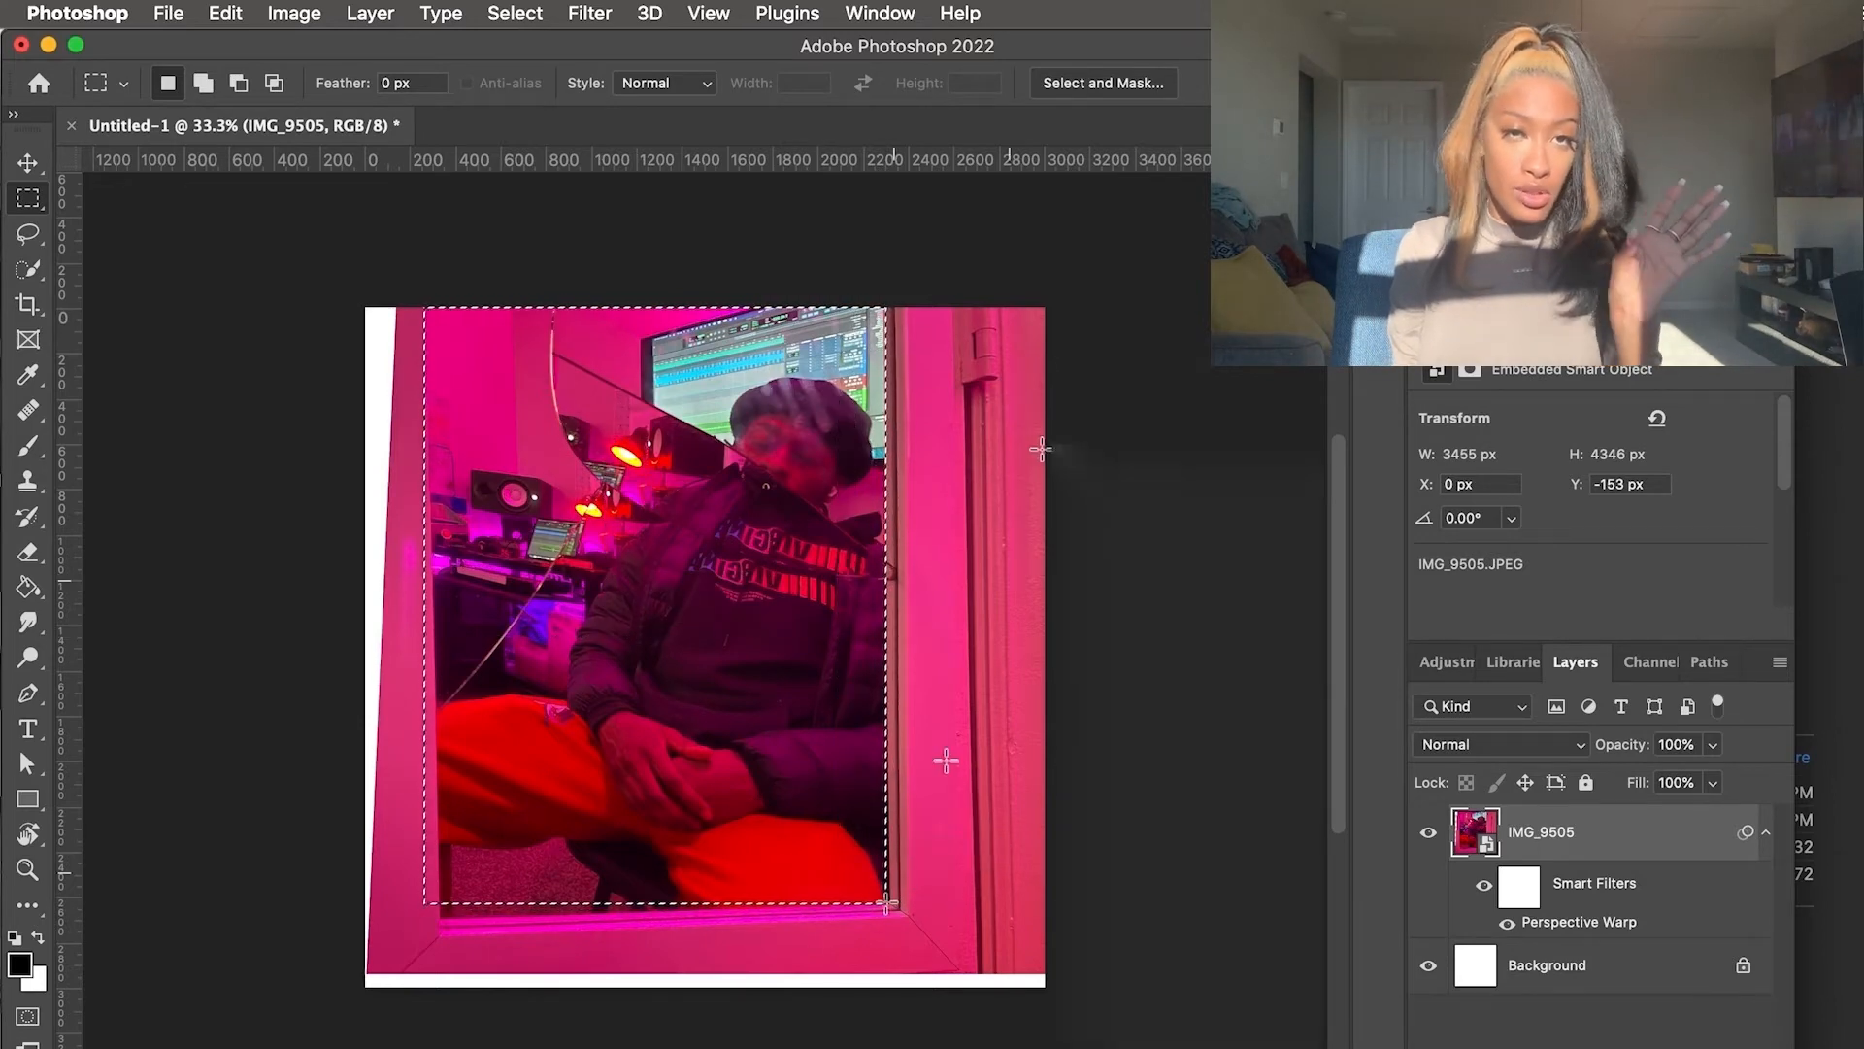
{"action": "left_click", "coordinate": [1080, 83]}
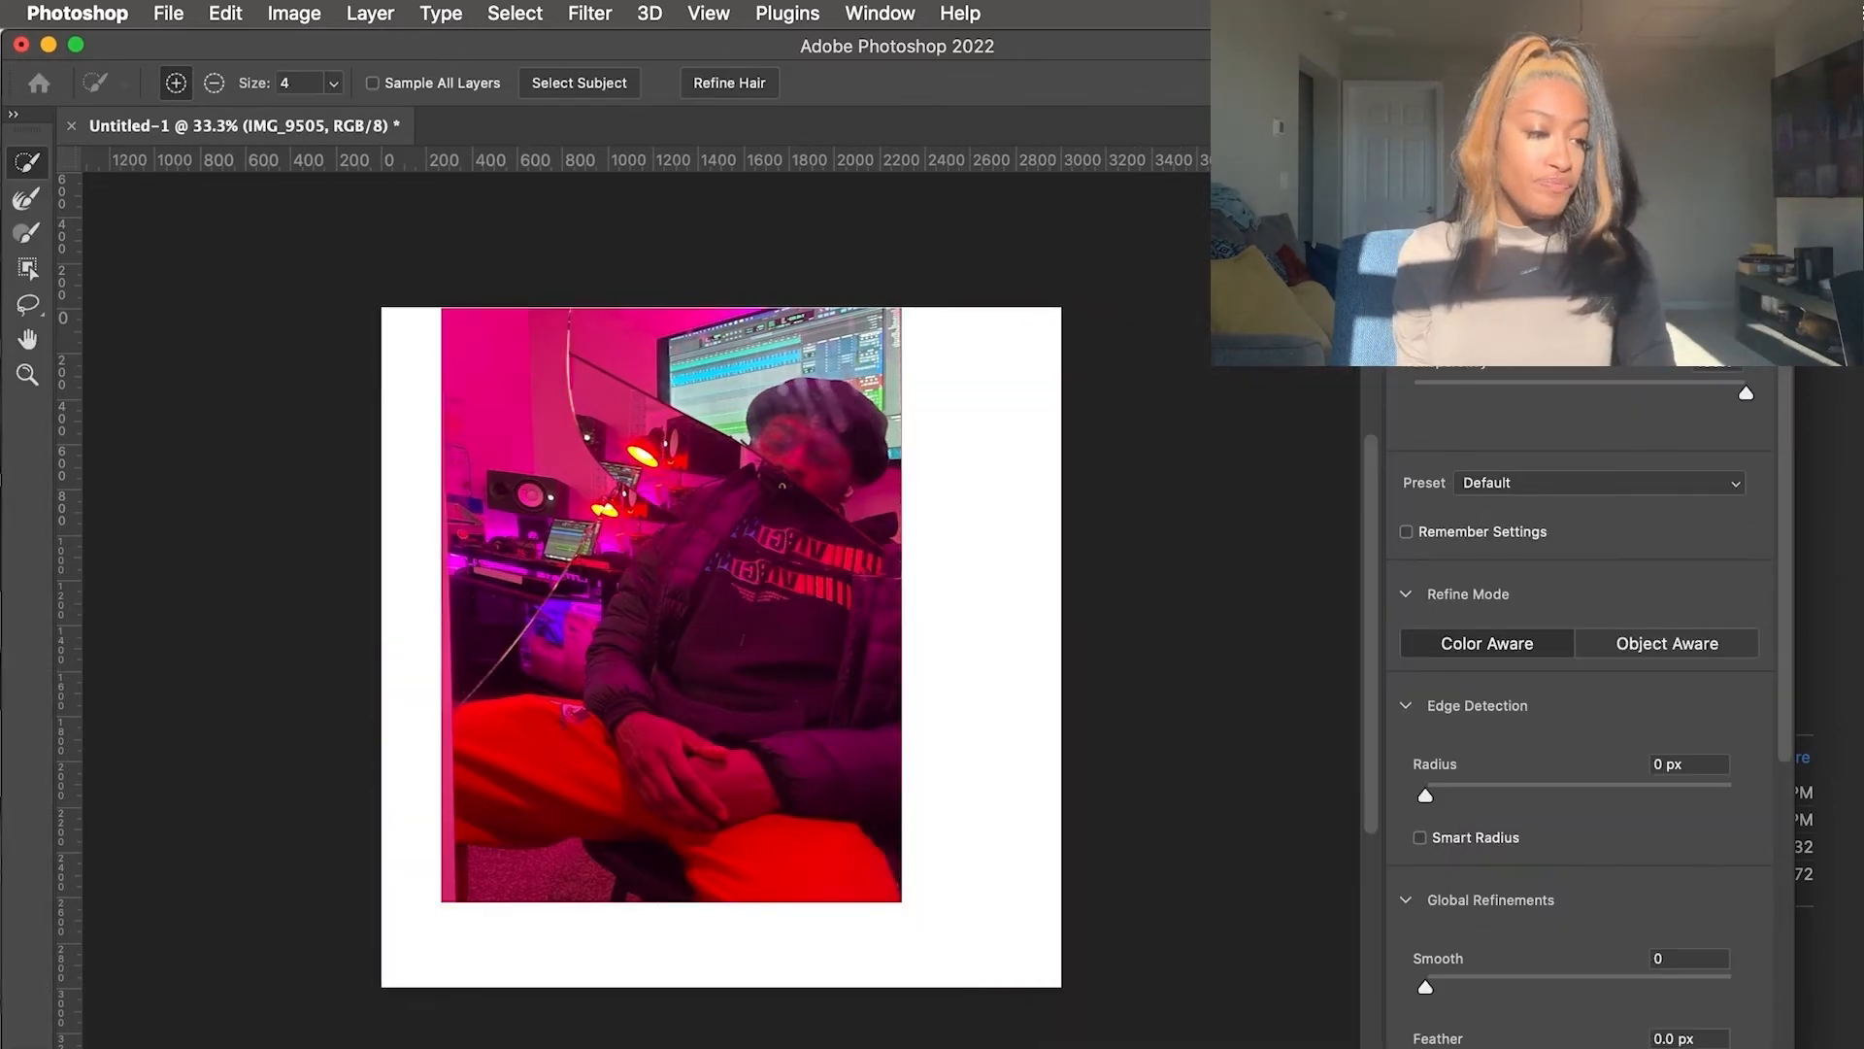
{"action": "key", "text": "Escape"}
{"action": "left_click", "coordinate": [1156, 84]}
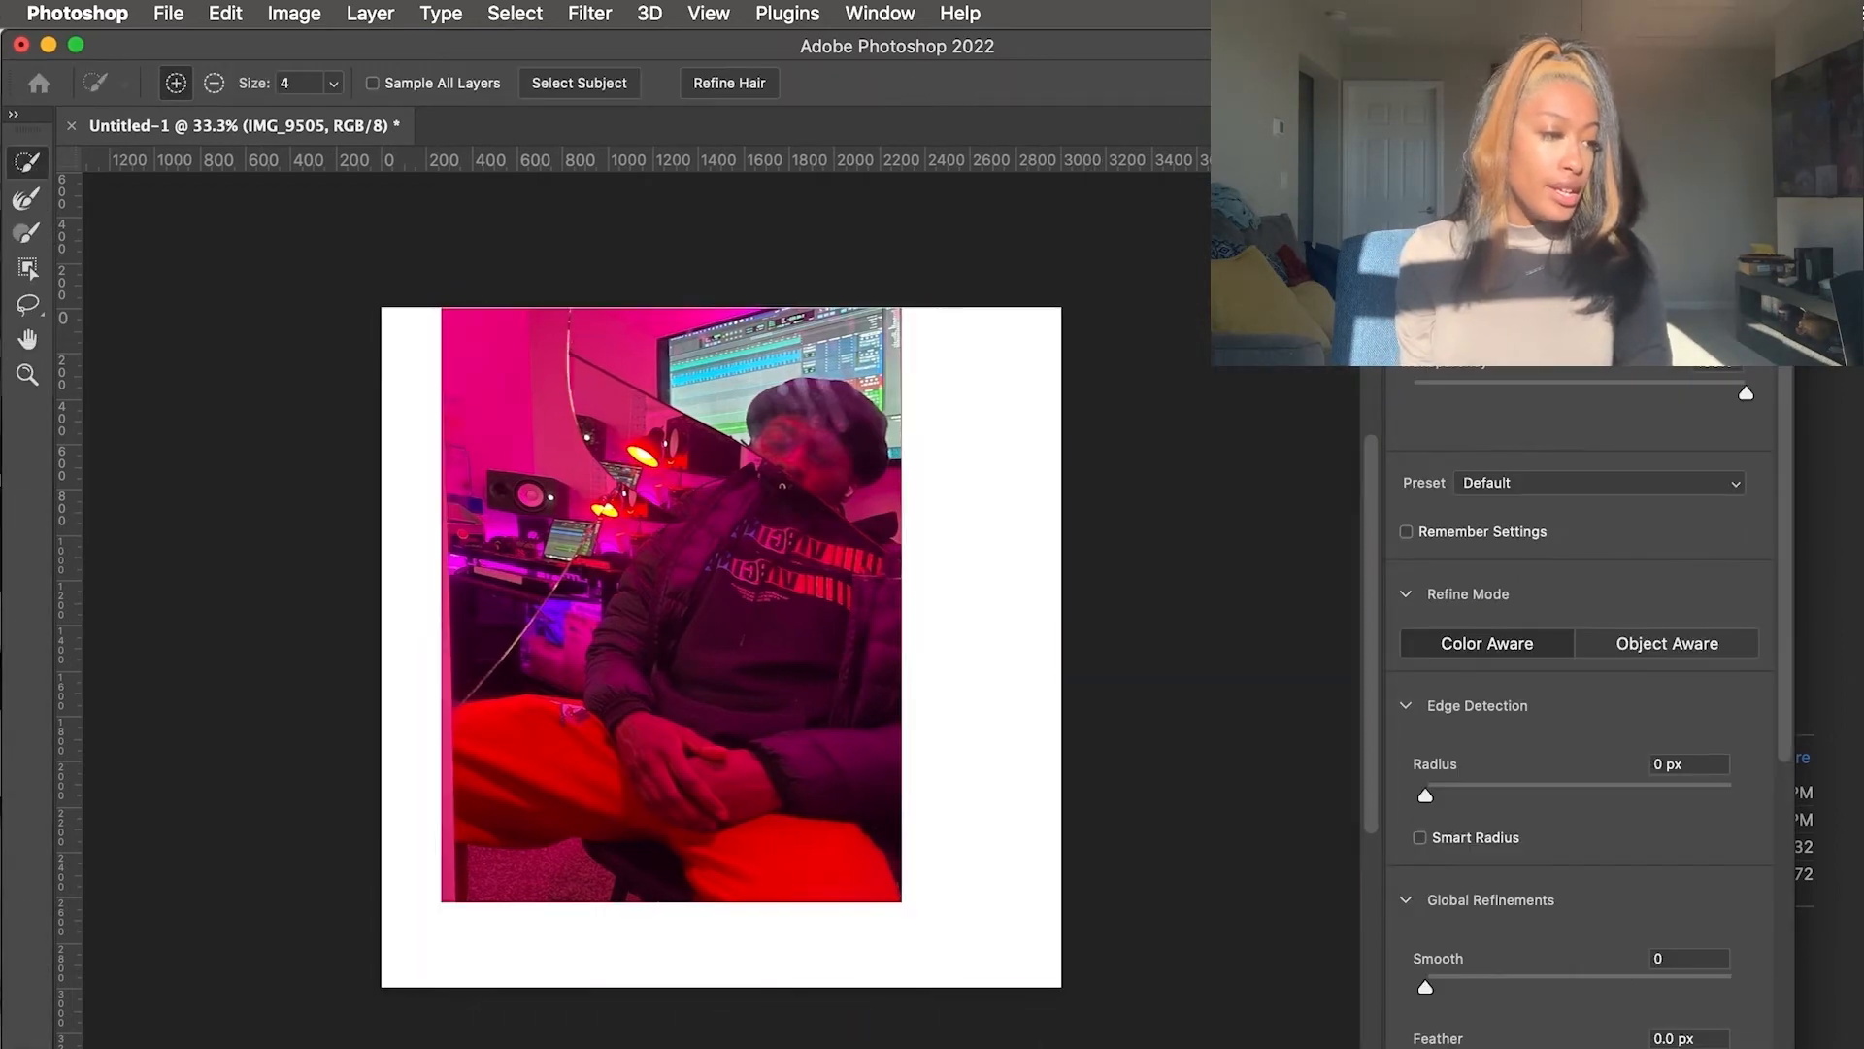
{"action": "key", "text": "Escape"}
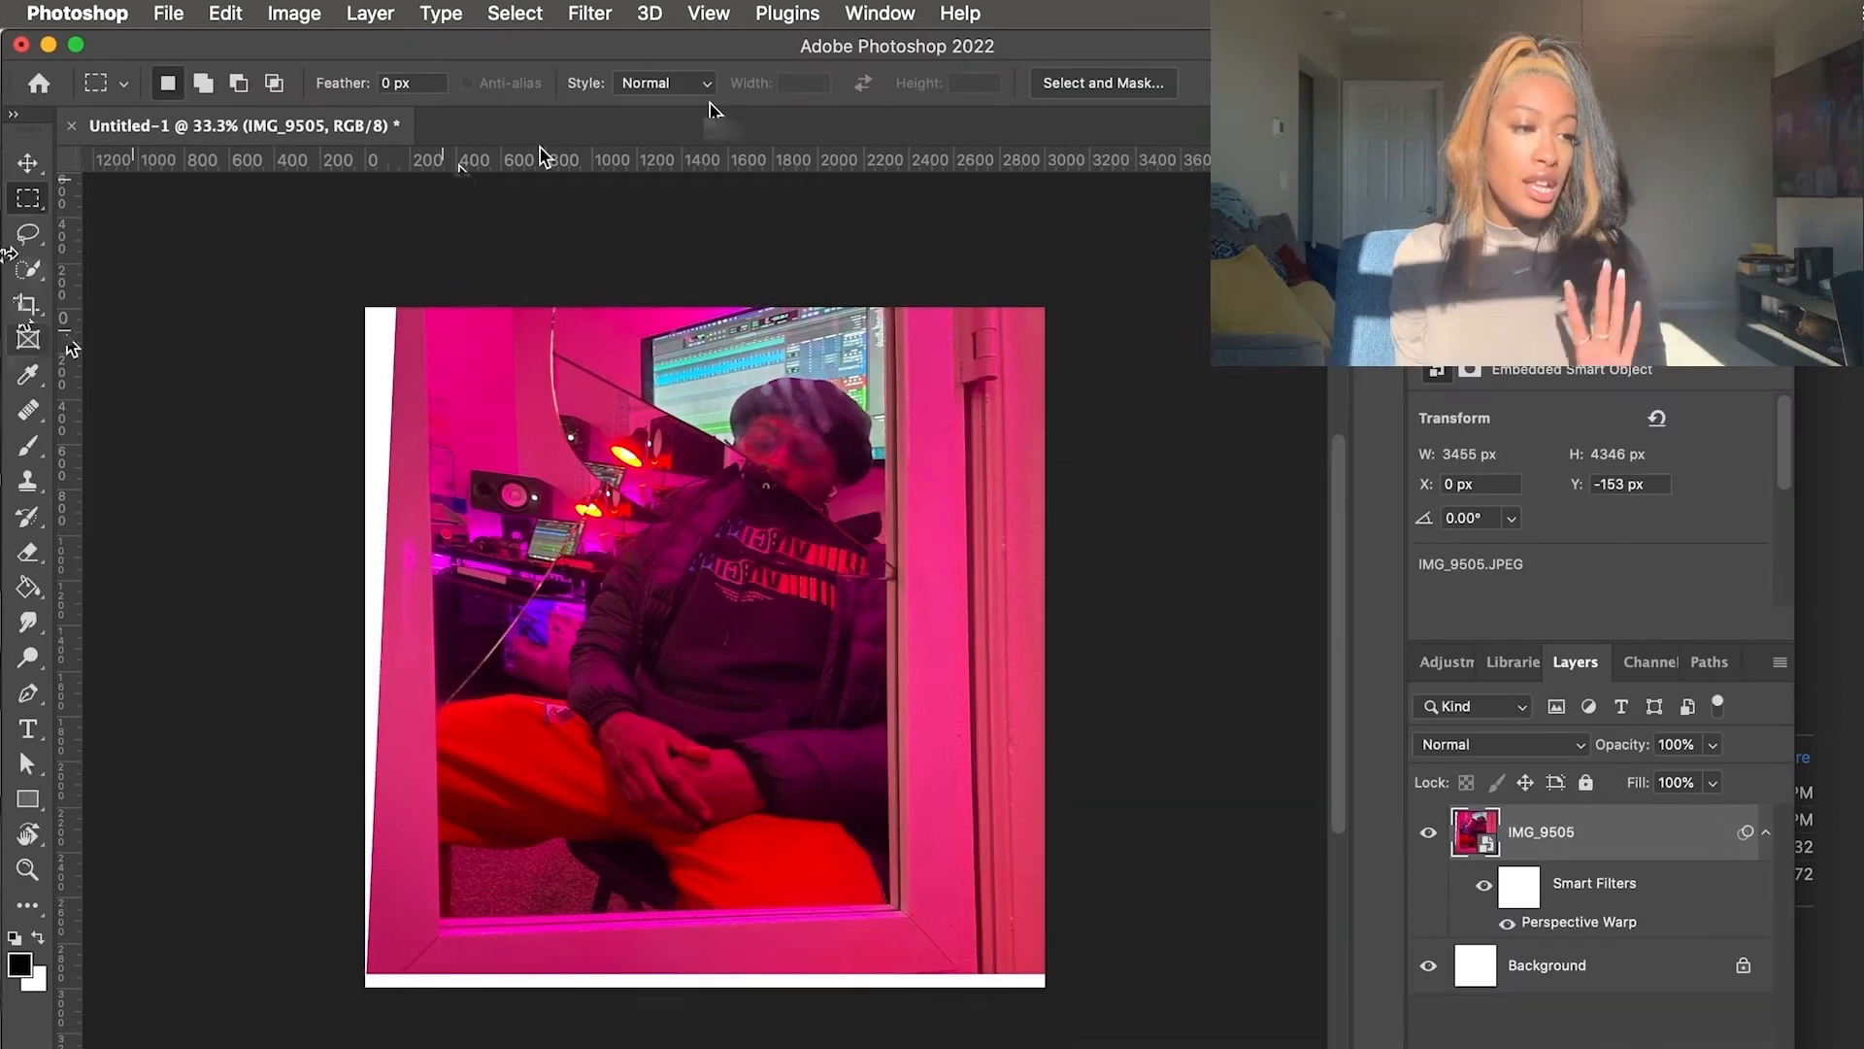
Search the application's commands for "crop" and try to crop the photo
{"action": "left_click", "coordinate": [27, 234]}
{"action": "left_click", "coordinate": [27, 163]}
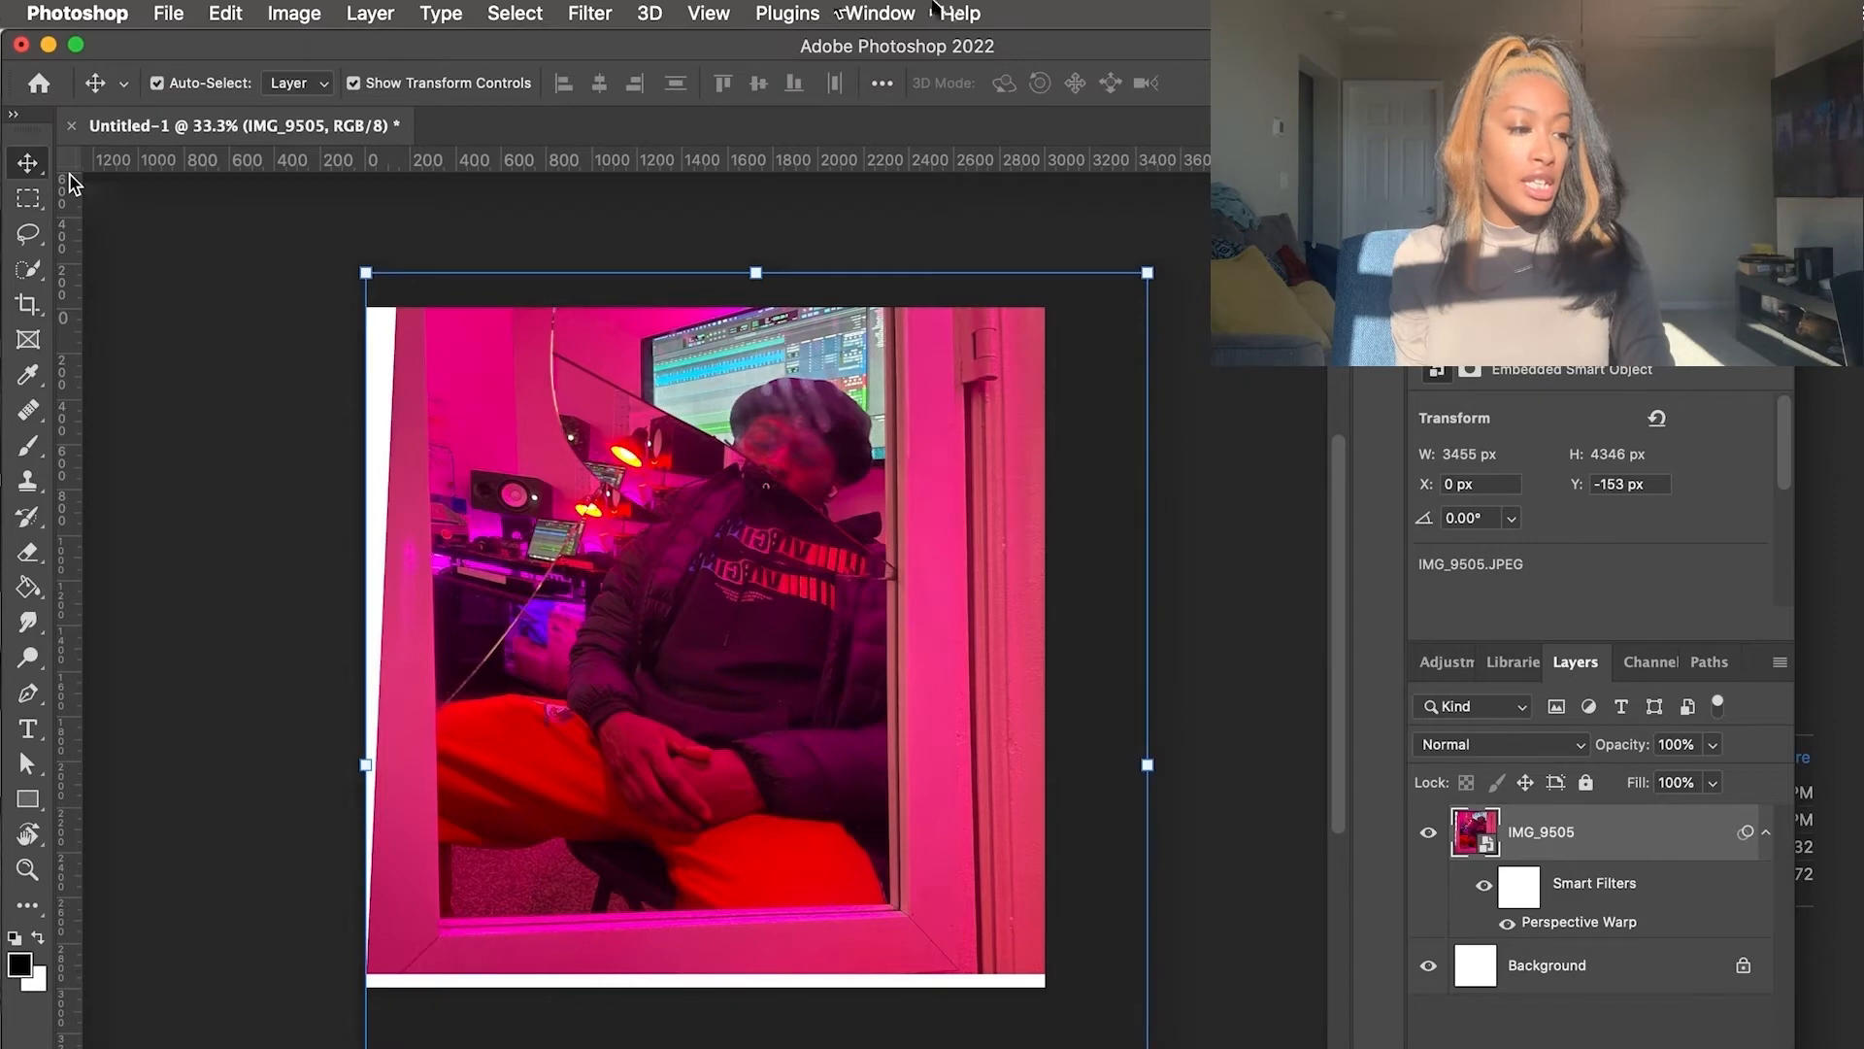
{"action": "left_click", "coordinate": [950, 11]}
{"action": "type", "text": "crop"}
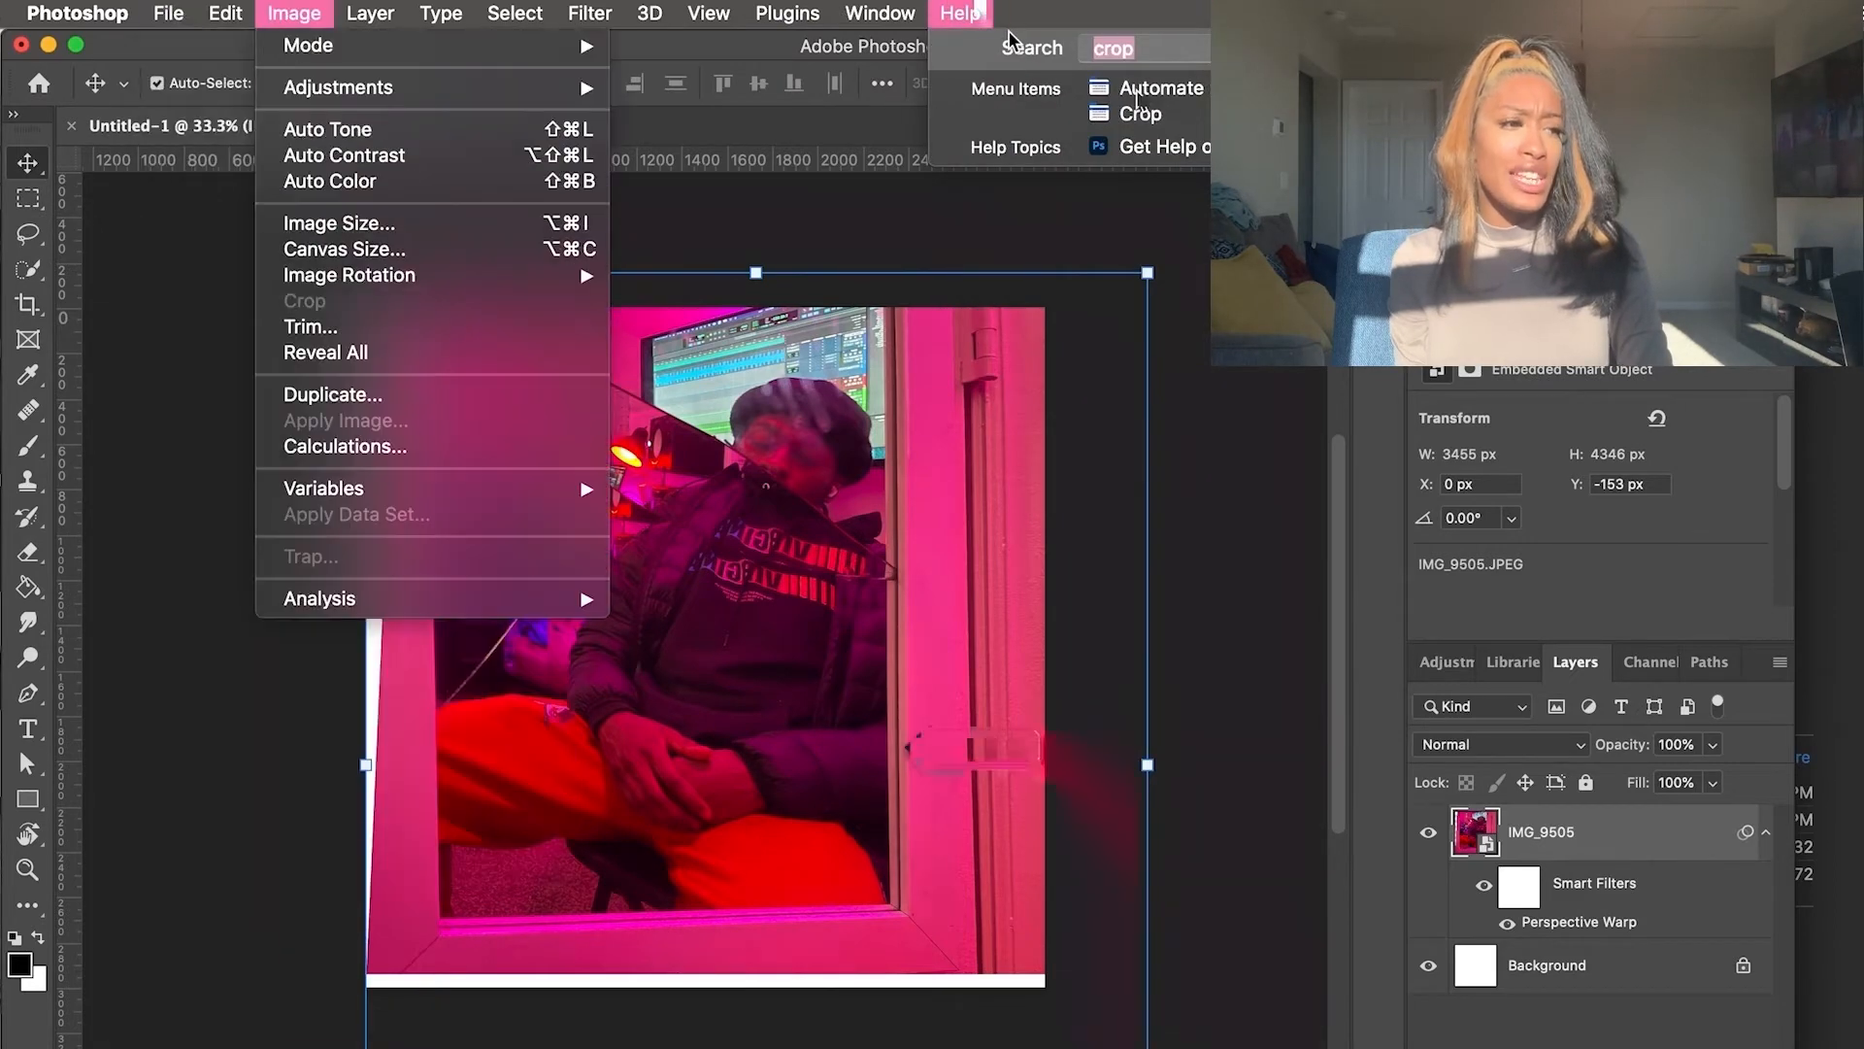
{"action": "left_click", "coordinate": [1182, 124]}
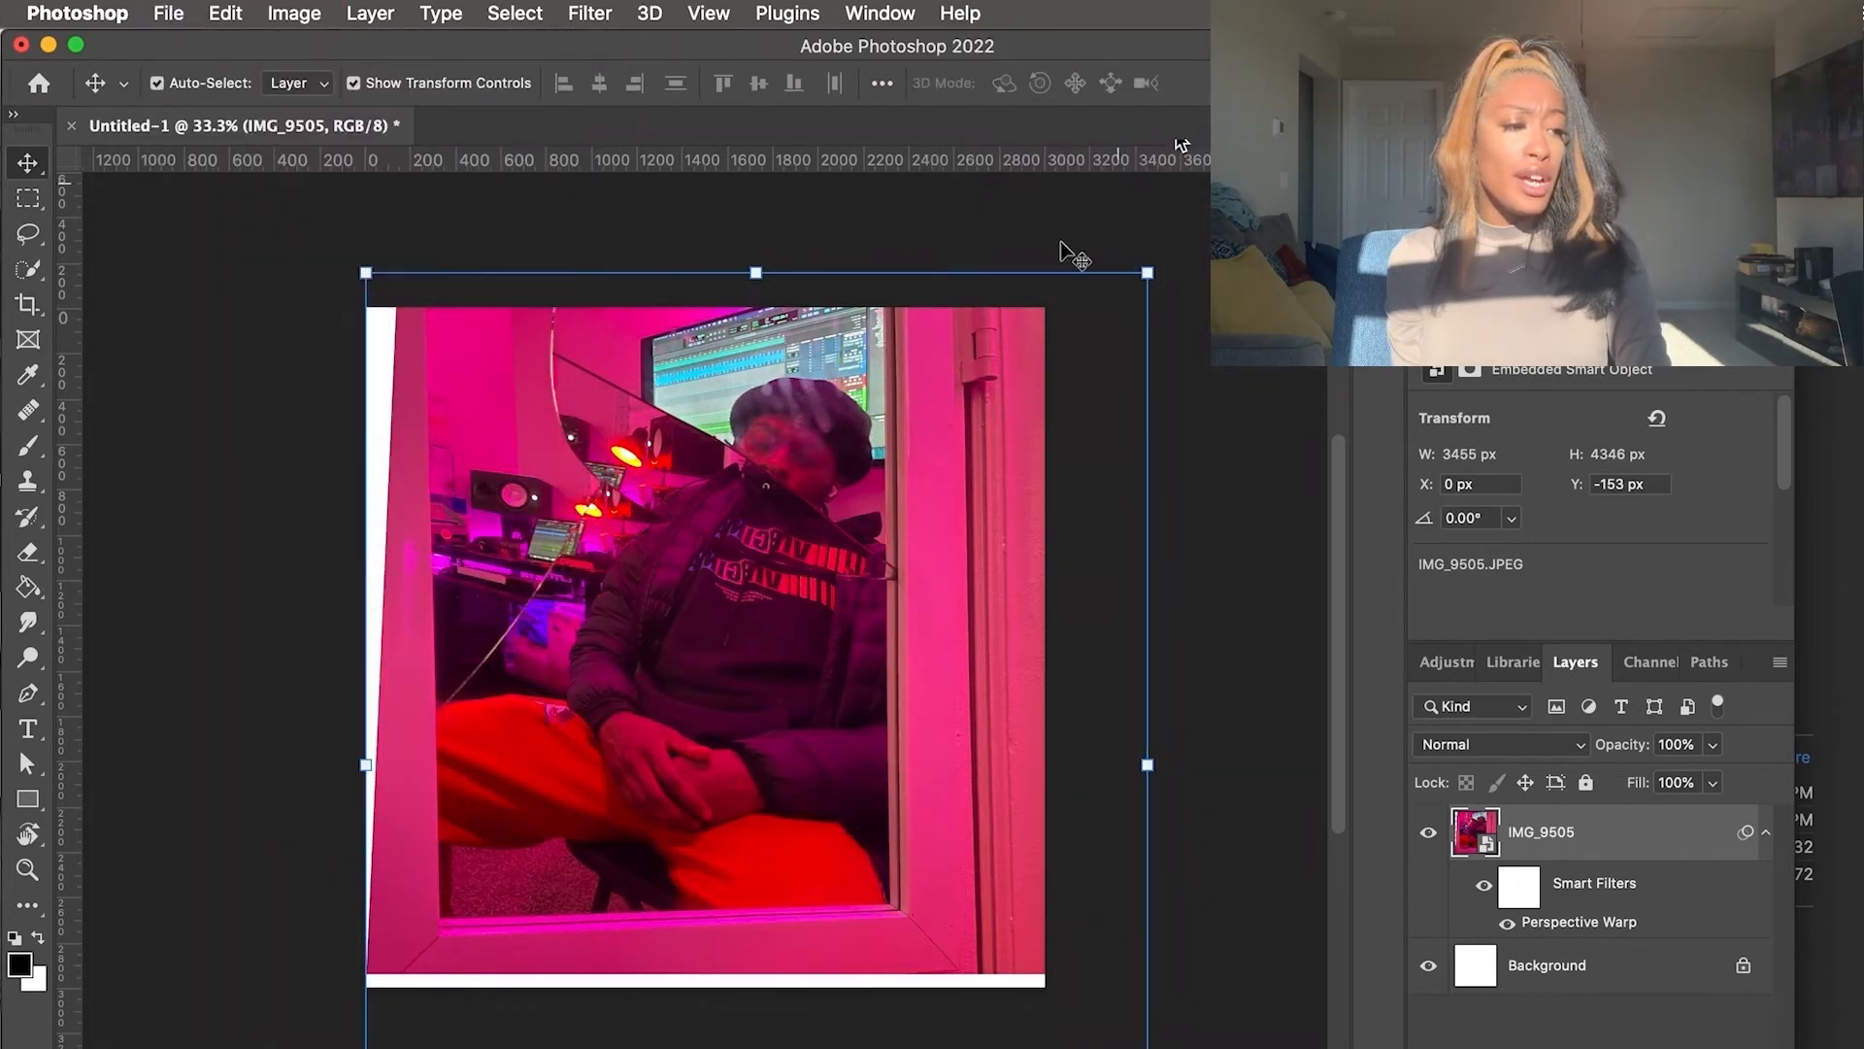
Rasterize the warped IMG_9505 layer and convert it back to a Smart Object
{"action": "left_click_drag", "start_coordinate": [918, 517], "coordinate": [924, 555]}
{"action": "right_click", "coordinate": [1612, 841]}
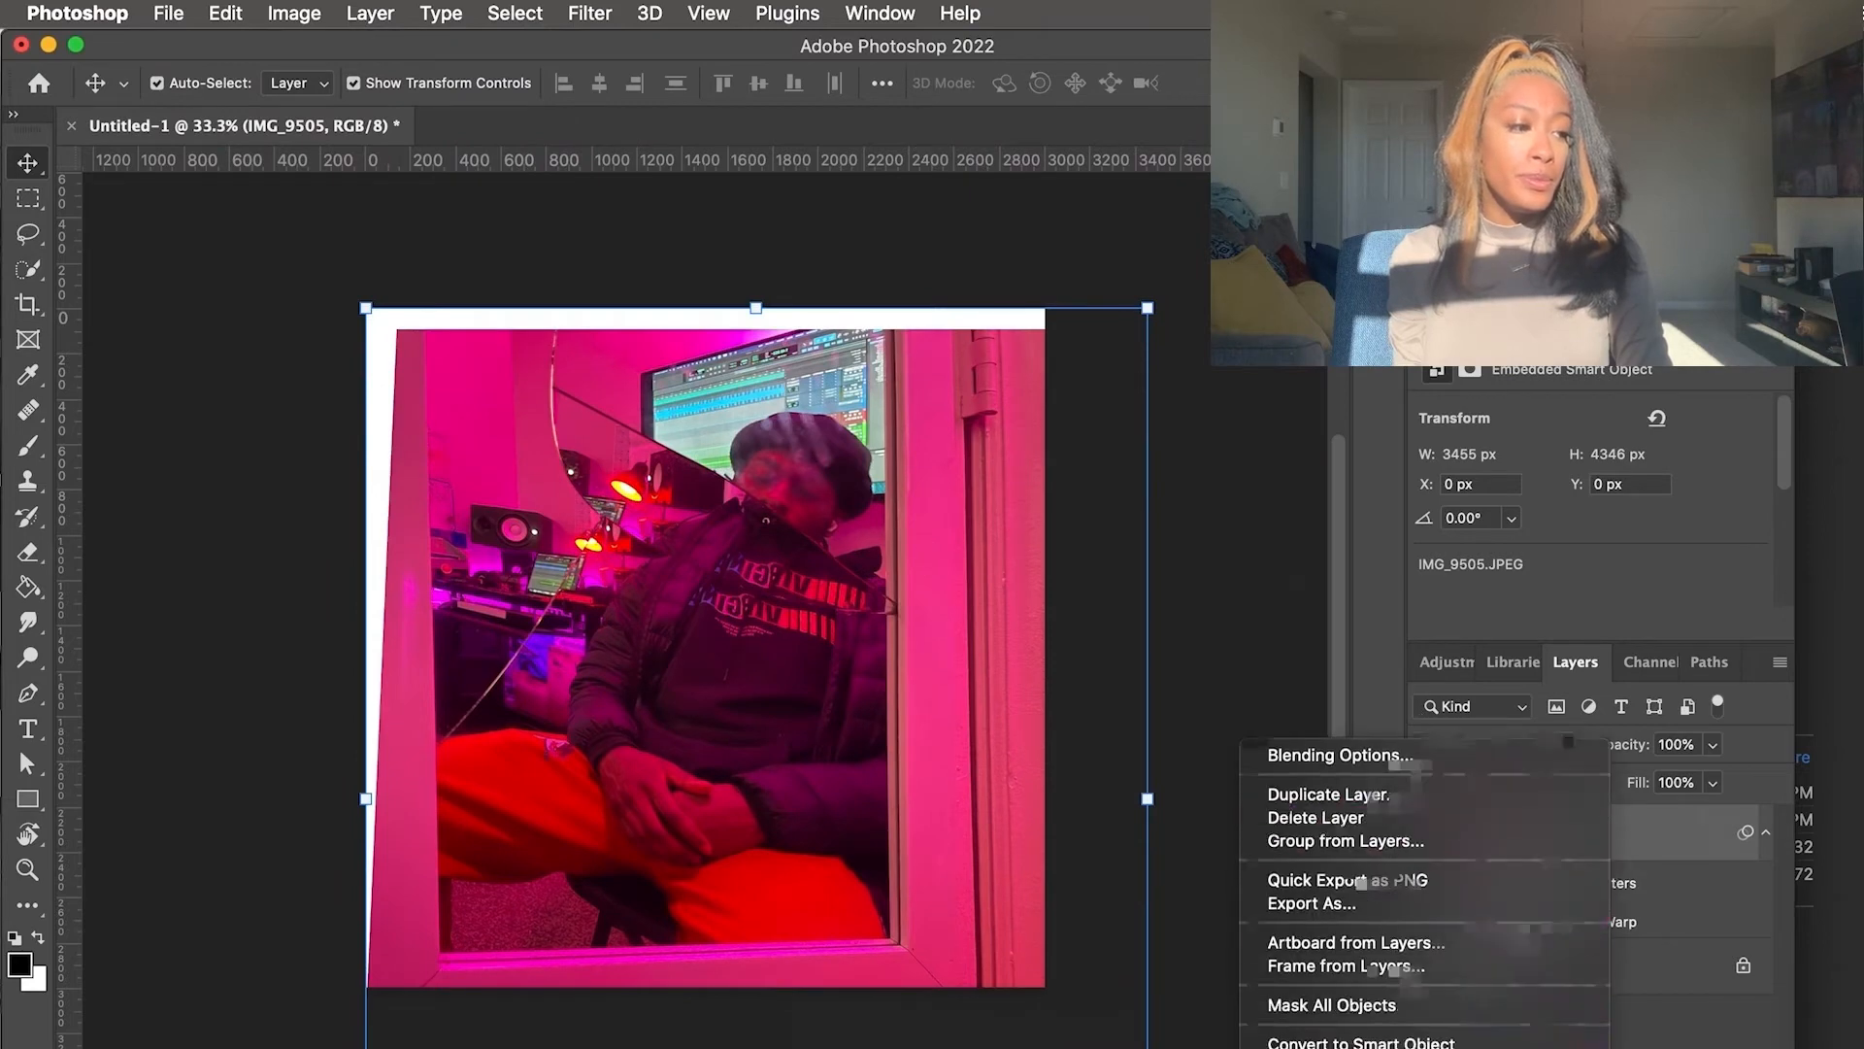
{"action": "left_click", "coordinate": [1326, 900]}
{"action": "left_click_drag", "start_coordinate": [583, 400], "coordinate": [603, 375]}
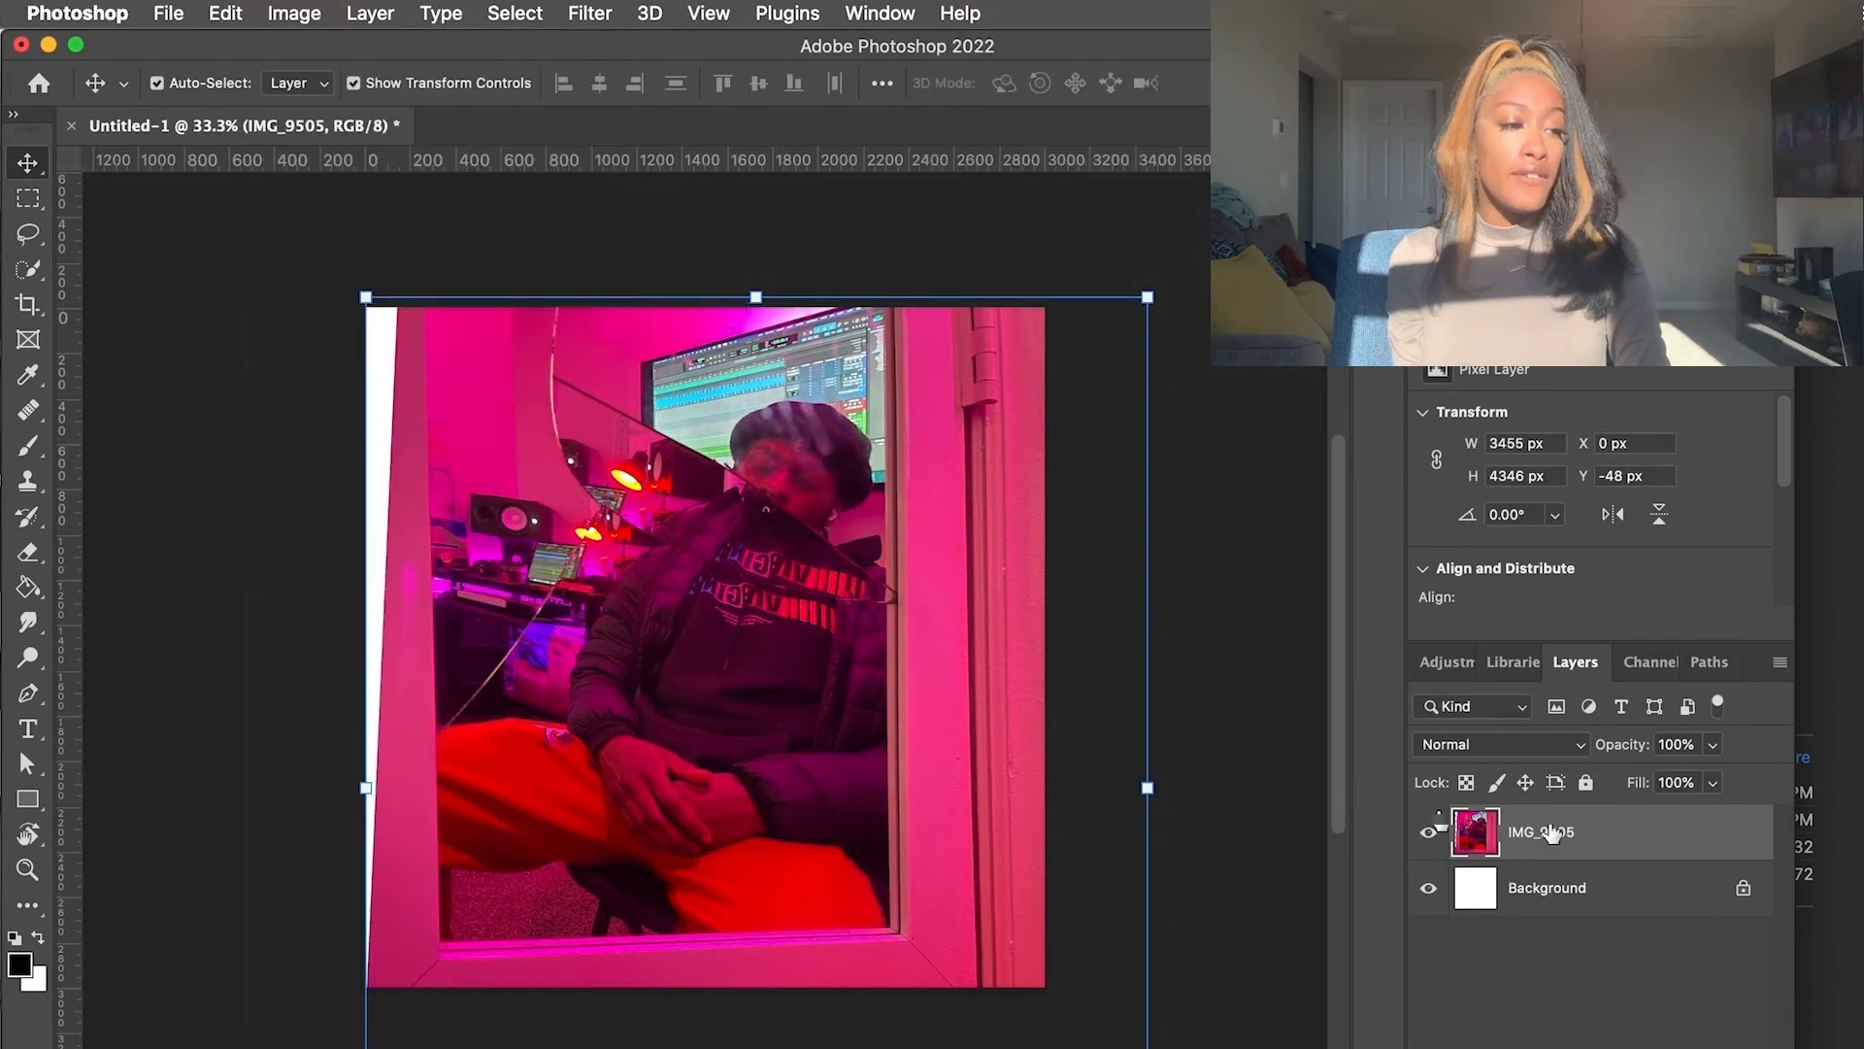
{"action": "right_click", "coordinate": [1552, 833]}
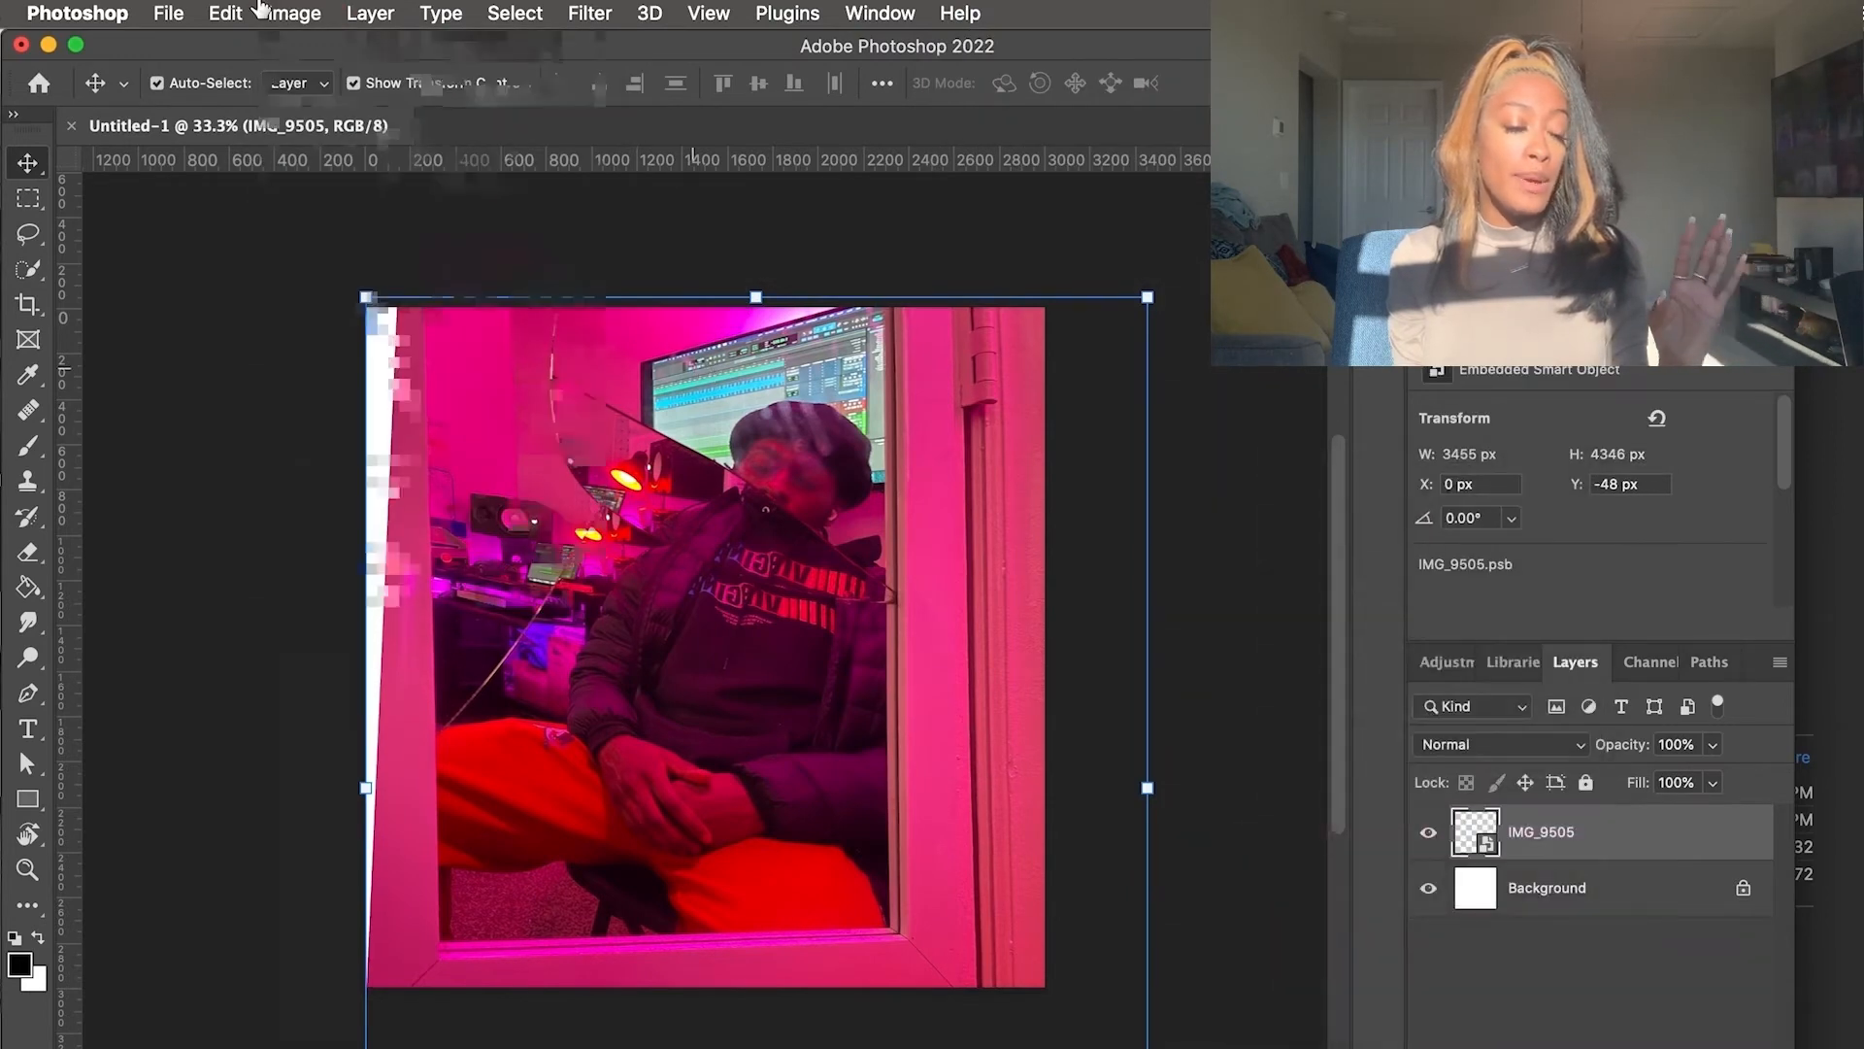
{"action": "left_click", "coordinate": [276, 11]}
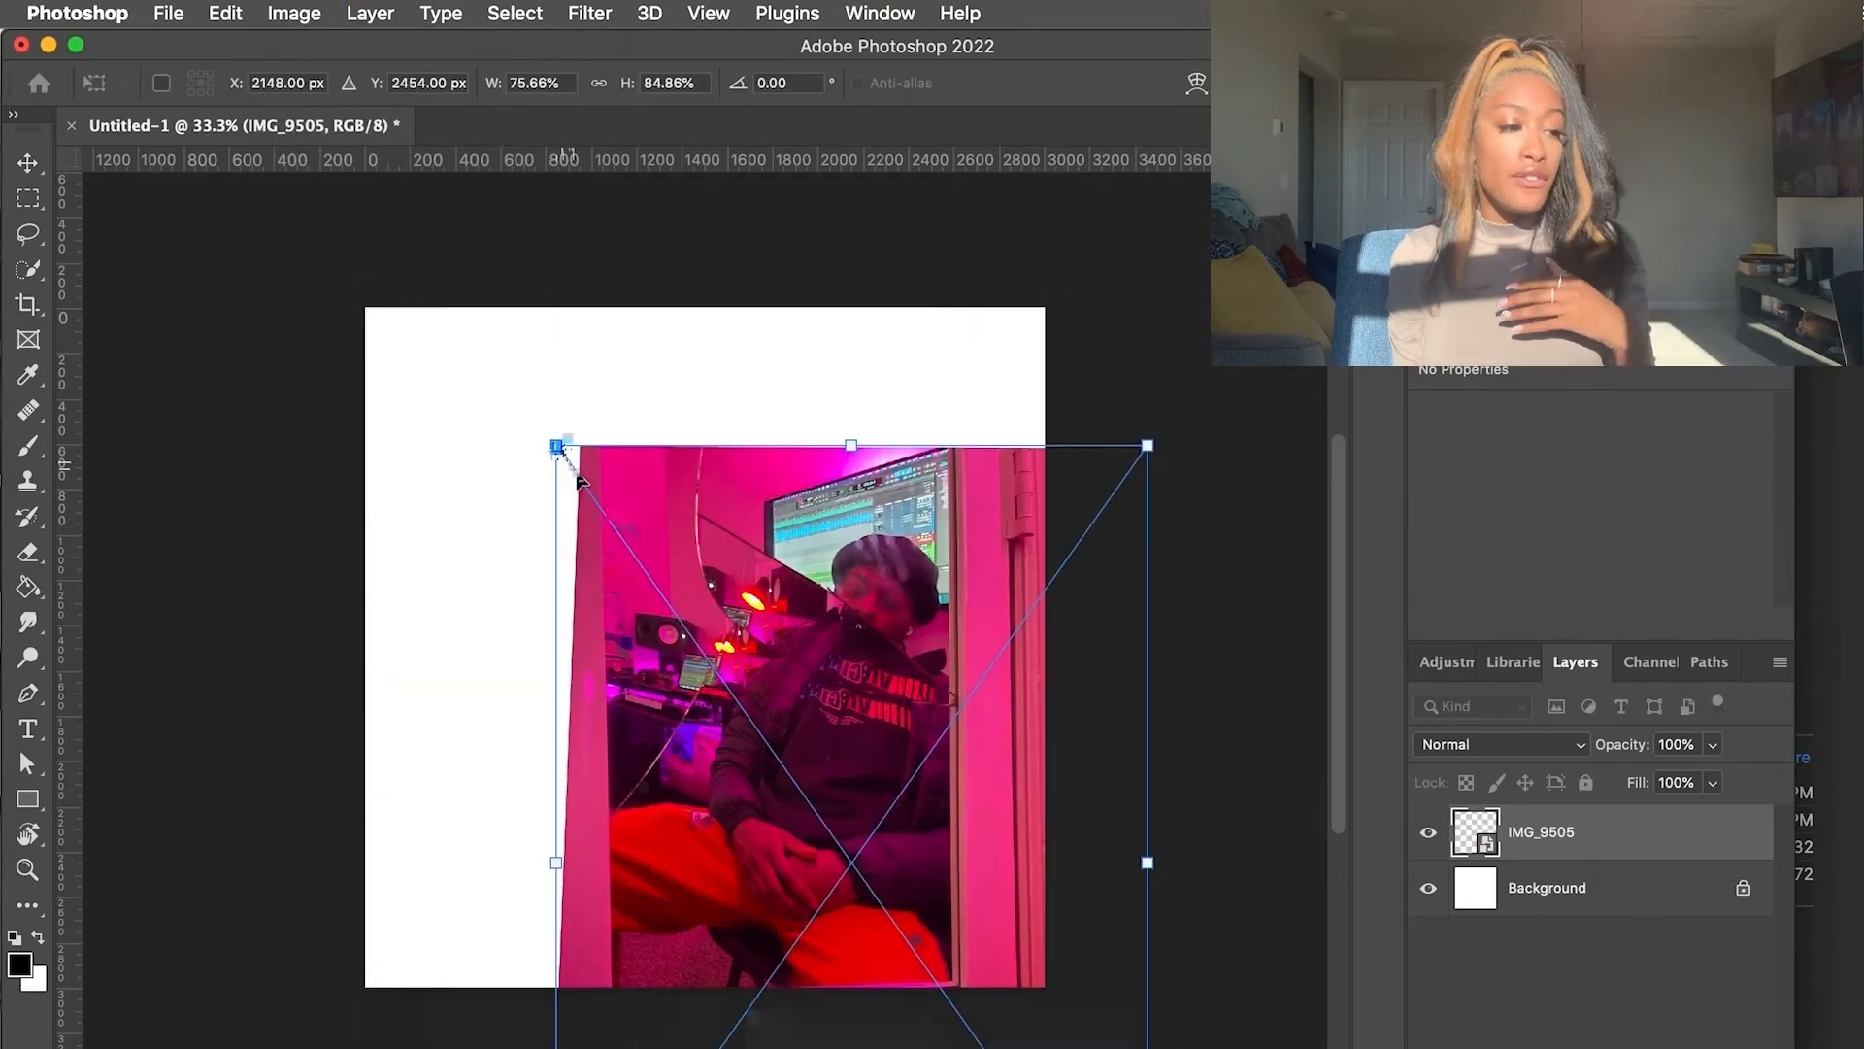
{"action": "left_click_drag", "start_coordinate": [558, 447], "coordinate": [496, 476]}
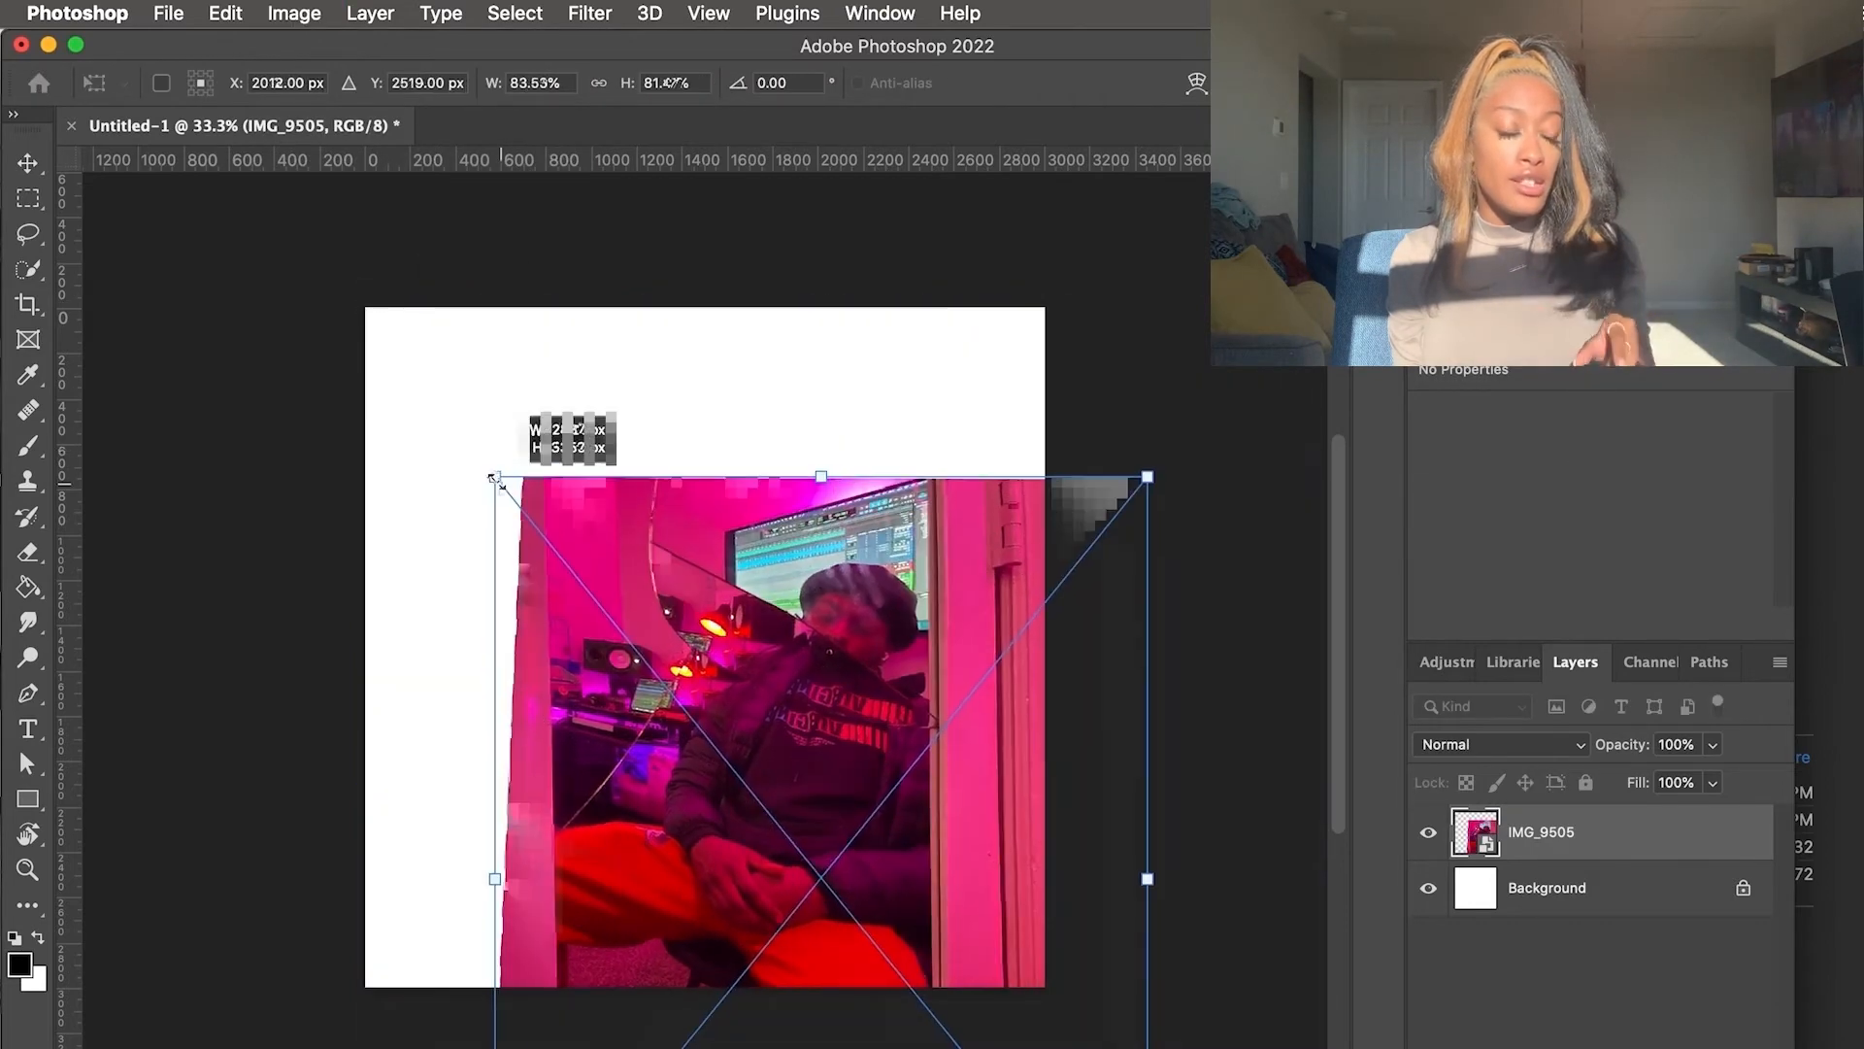
{"action": "key", "text": "Return"}
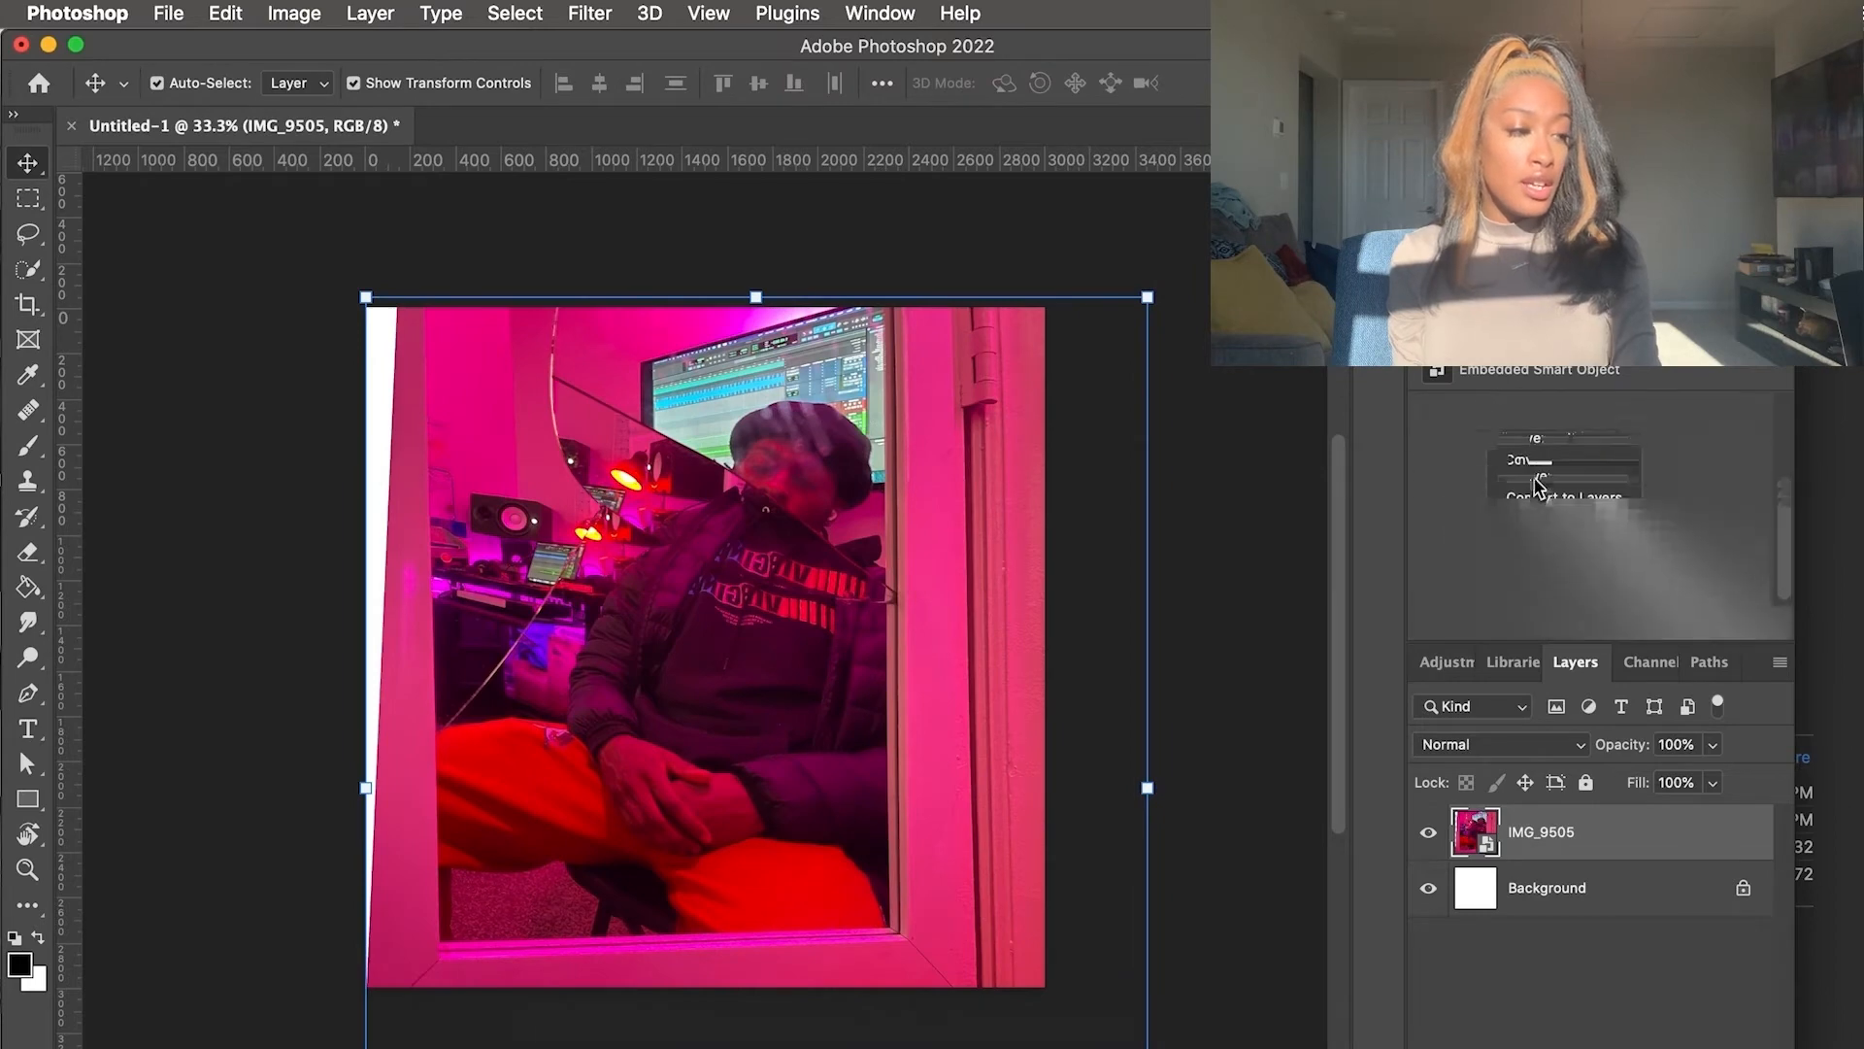
Scale IMG_9505 down to about 2738 × 3446 px and position it at X 196 px, Y 196 px
{"action": "left_click_drag", "start_coordinate": [1017, 427], "coordinate": [930, 376]}
{"action": "left_click_drag", "start_coordinate": [1059, 246], "coordinate": [898, 449]}
{"action": "left_click_drag", "start_coordinate": [661, 704], "coordinate": [792, 573]}
{"action": "left_click_drag", "start_coordinate": [799, 720], "coordinate": [799, 754]}
{"action": "left_click", "coordinate": [1286, 83]}
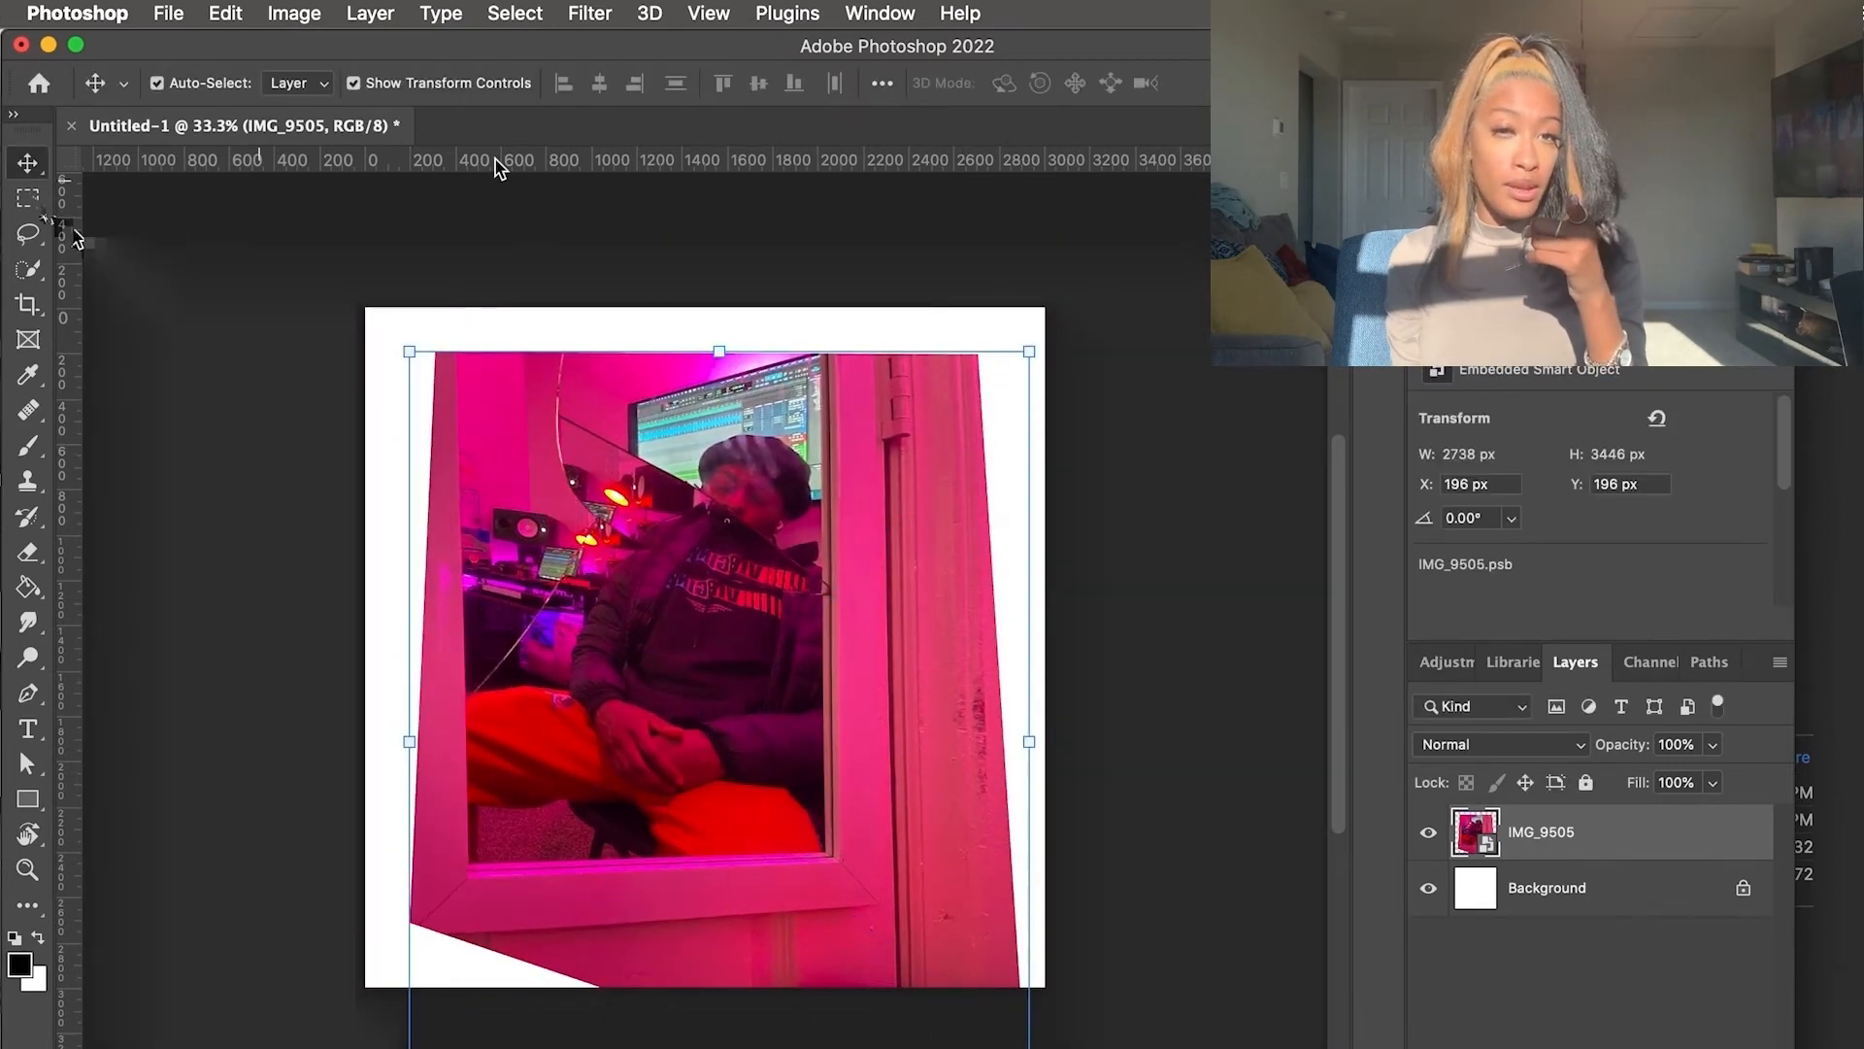
Select the mirror glass with a rectangular marquee and output it to a new layer through Select and Mask
{"action": "key", "text": "m"}
{"action": "left_click_drag", "start_coordinate": [457, 355], "coordinate": [823, 850]}
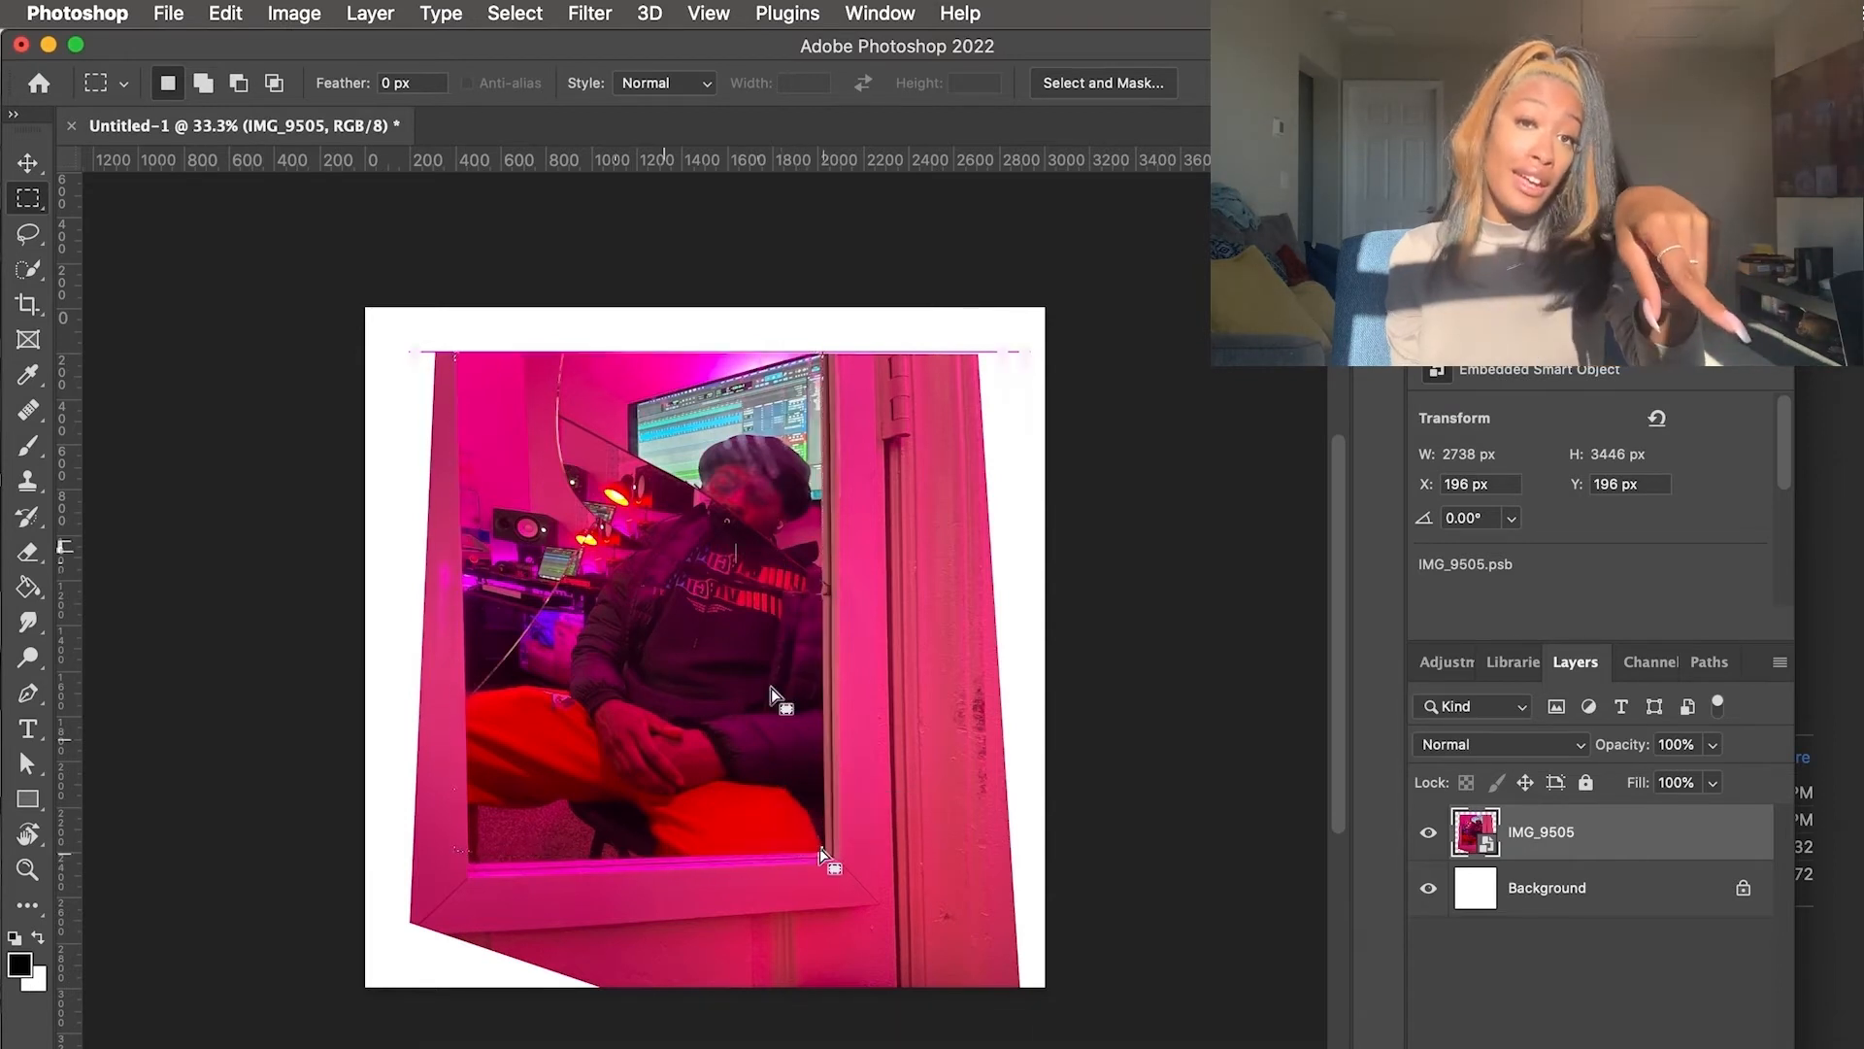
{"action": "left_click_drag", "start_coordinate": [454, 356], "coordinate": [824, 854]}
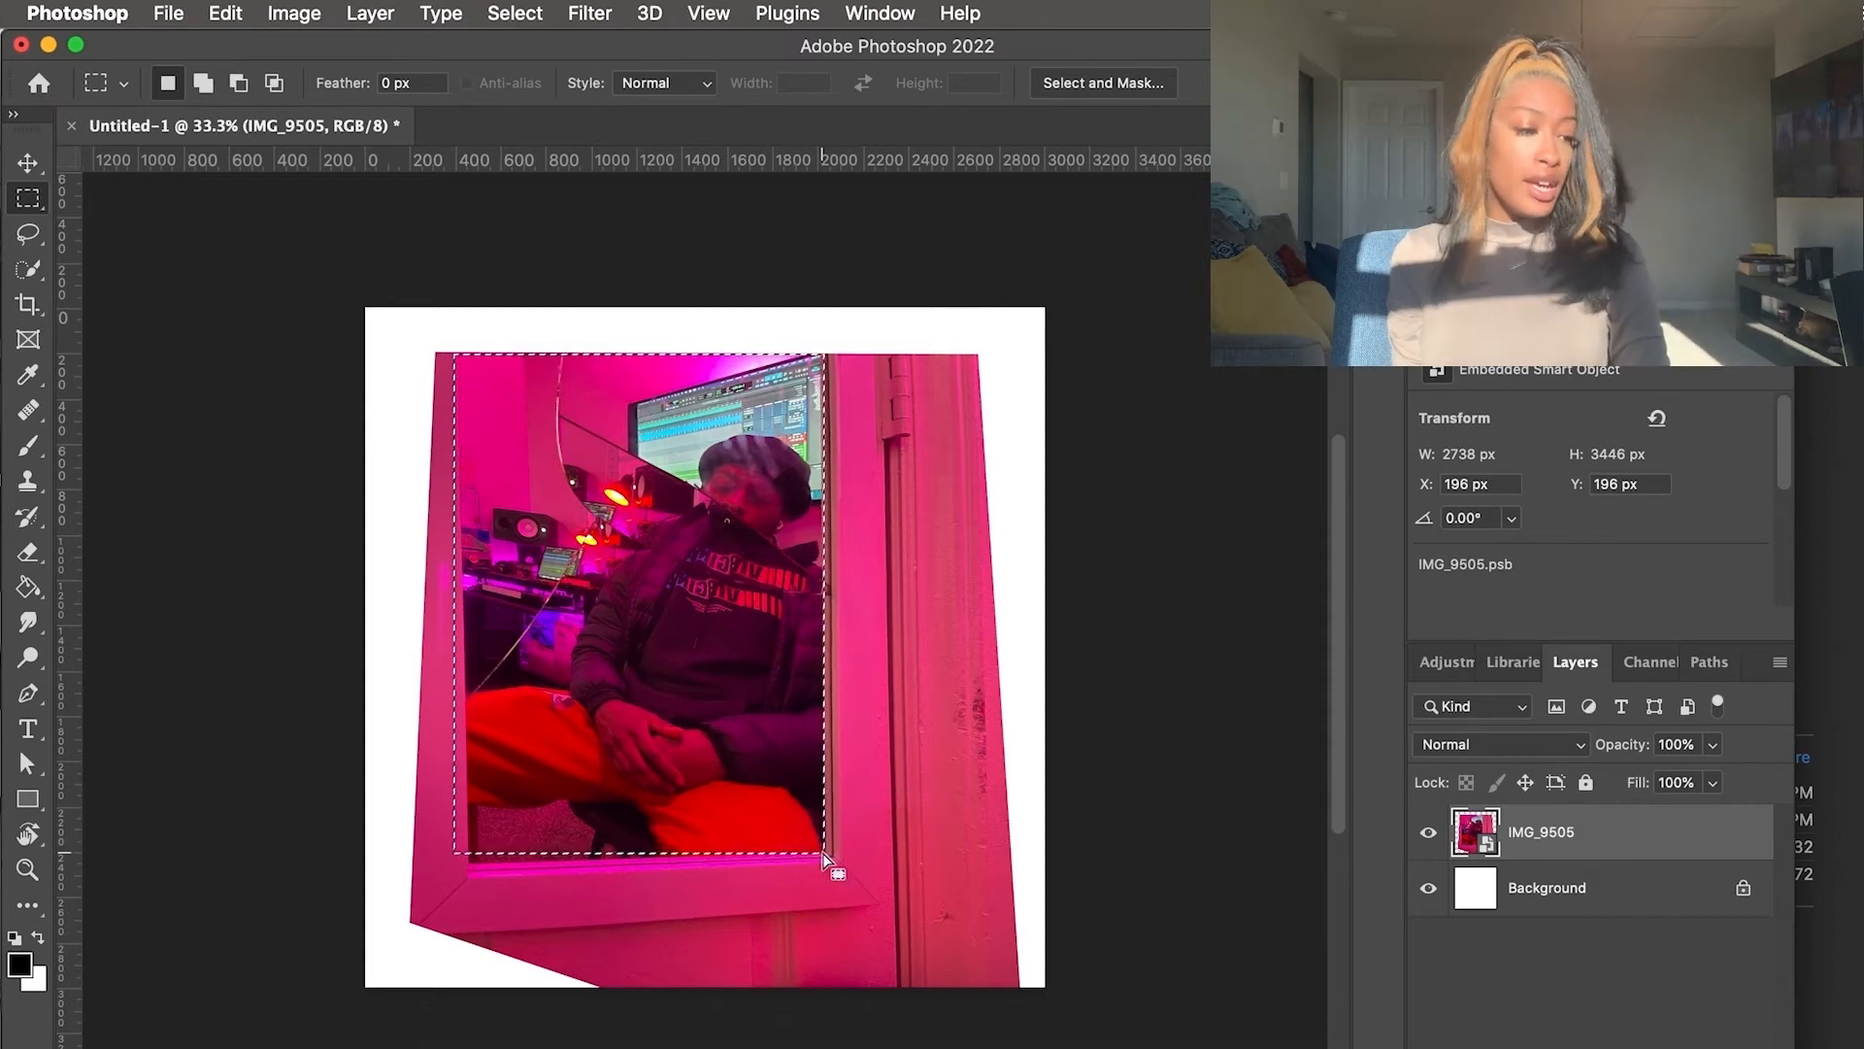
{"action": "left_click", "coordinate": [1104, 82]}
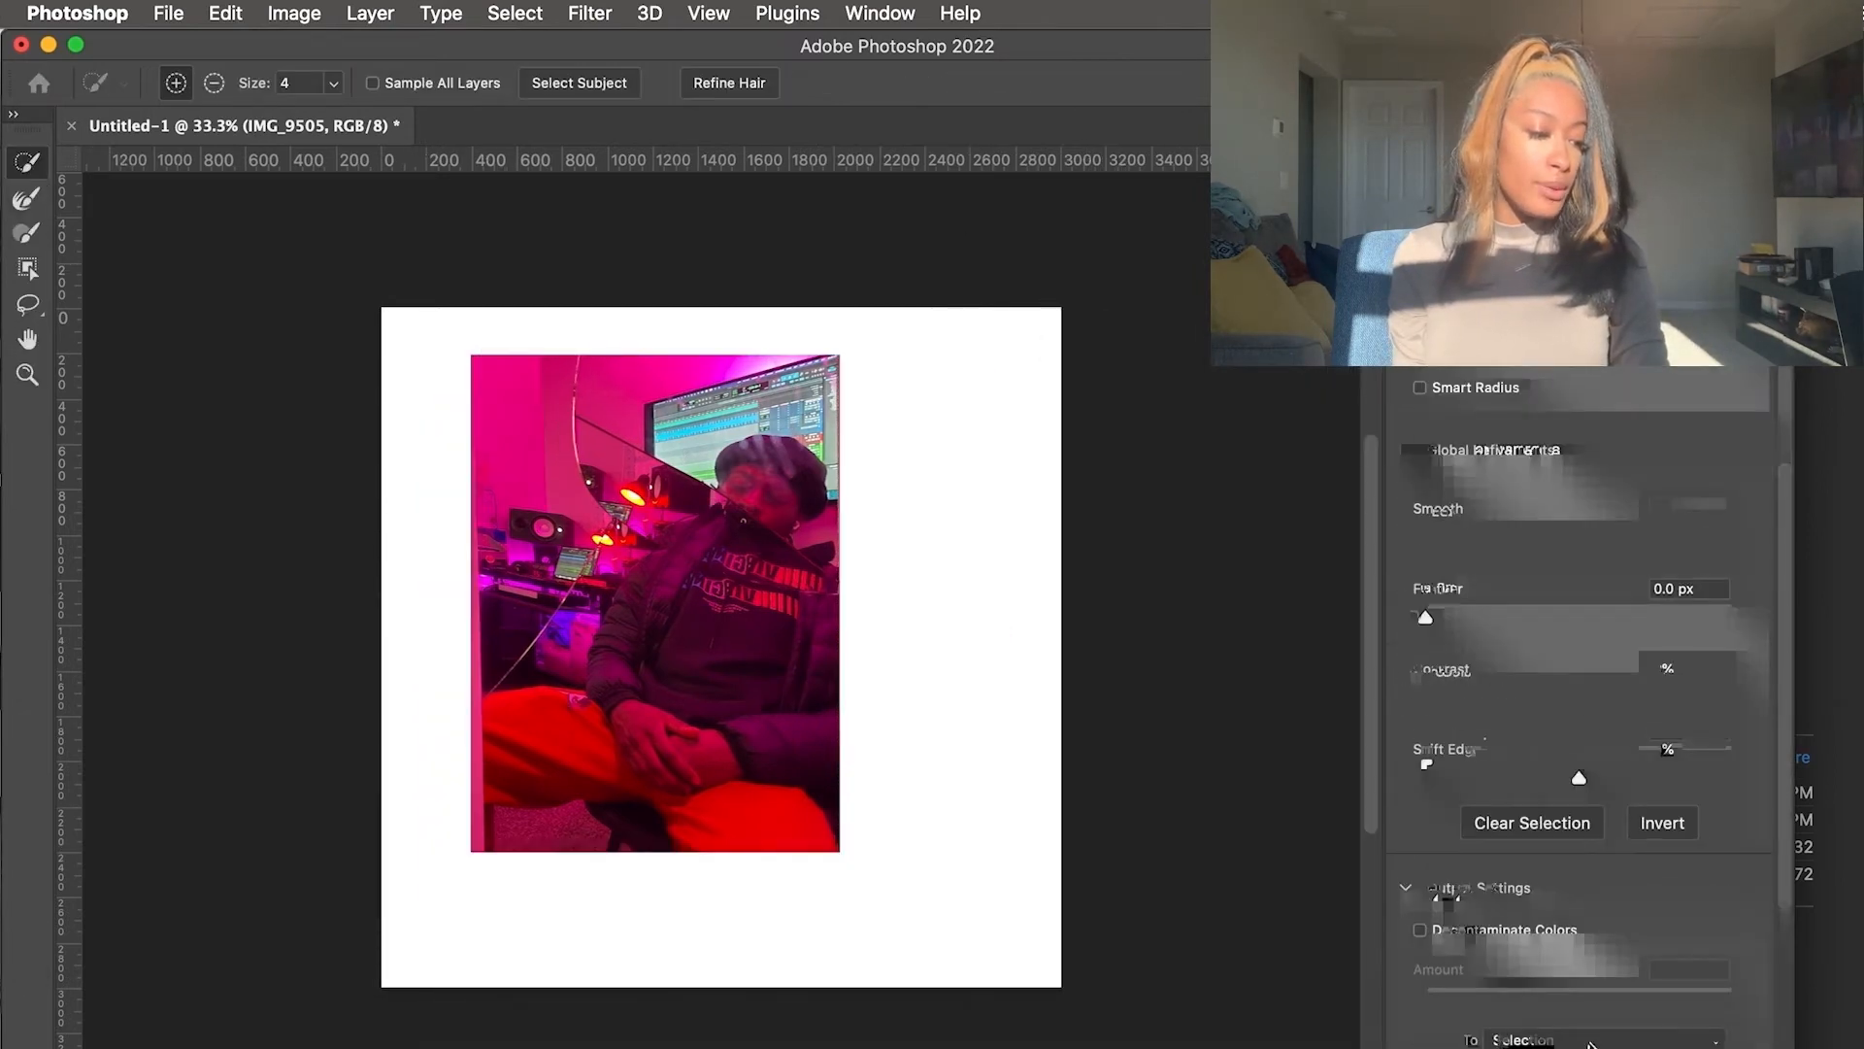
{"action": "left_click", "coordinate": [1544, 1047]}
{"action": "key", "text": "Return"}
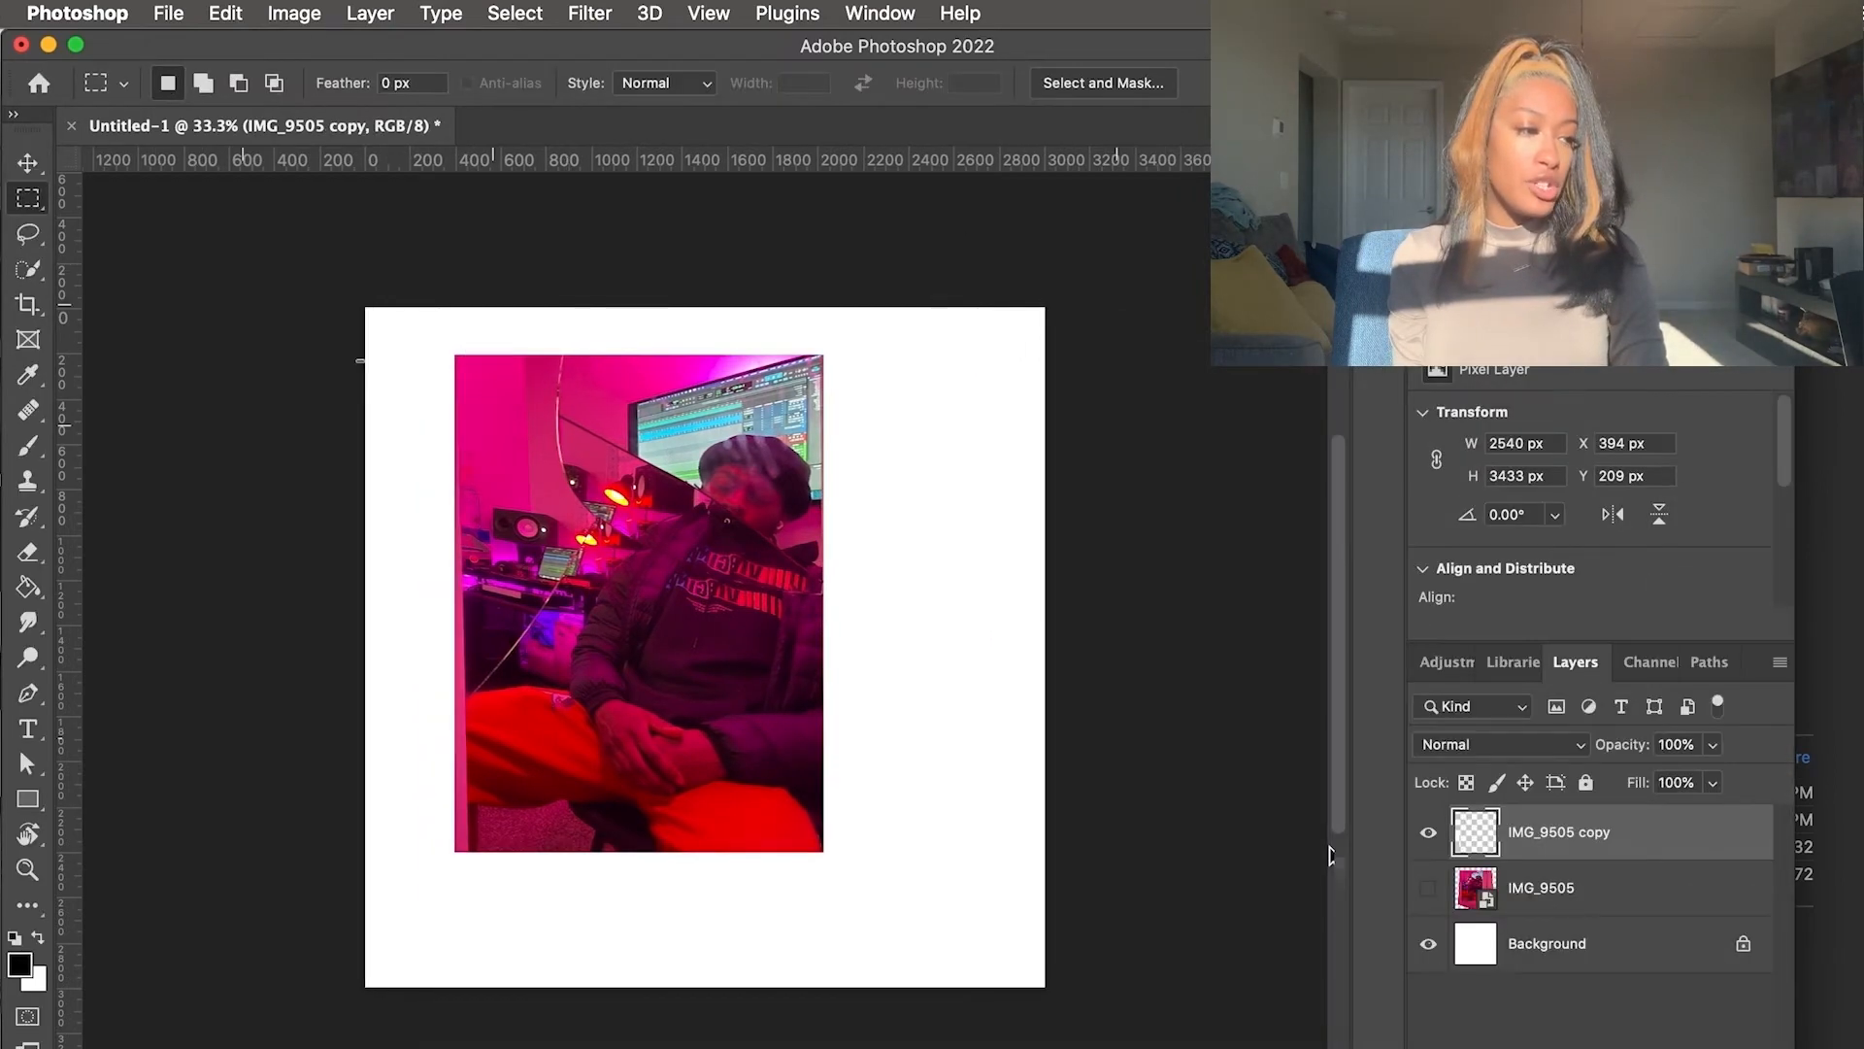
{"action": "key", "text": "v"}
{"action": "left_click_drag", "start_coordinate": [1037, 361], "coordinate": [959, 431]}
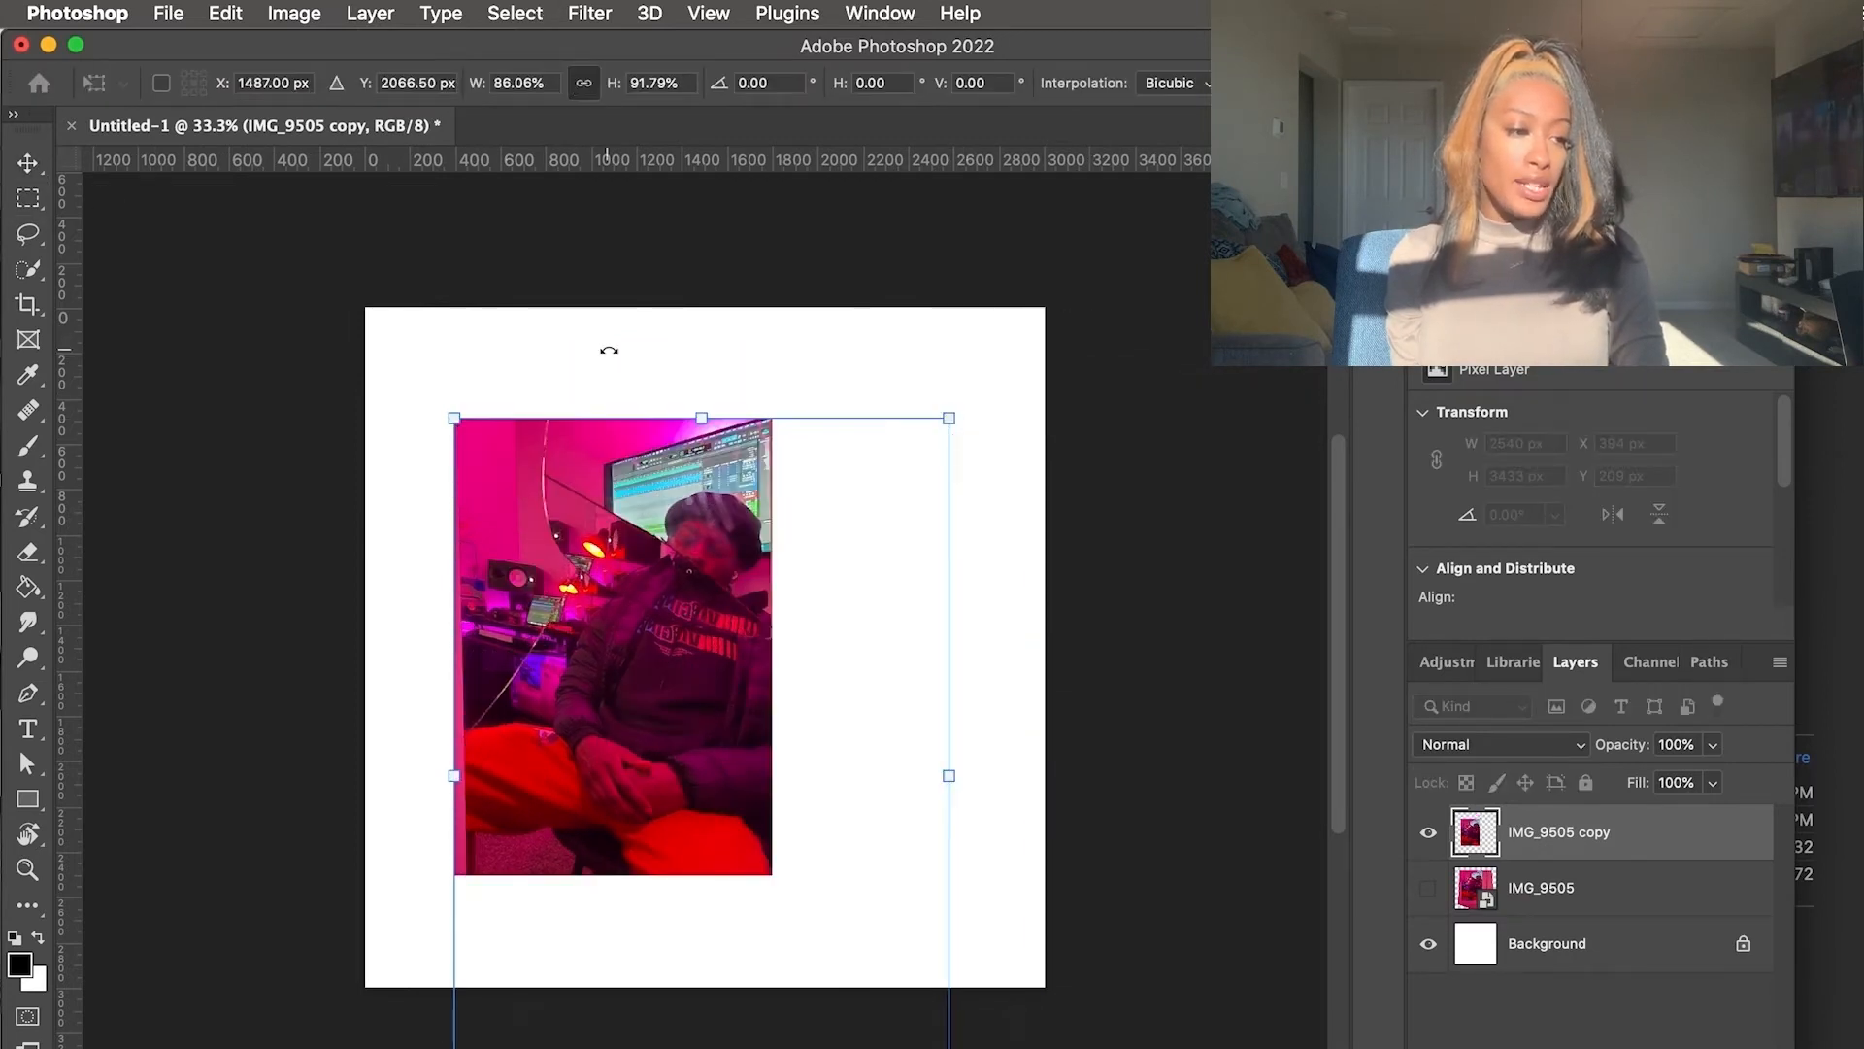
{"action": "key", "text": "super+z"}
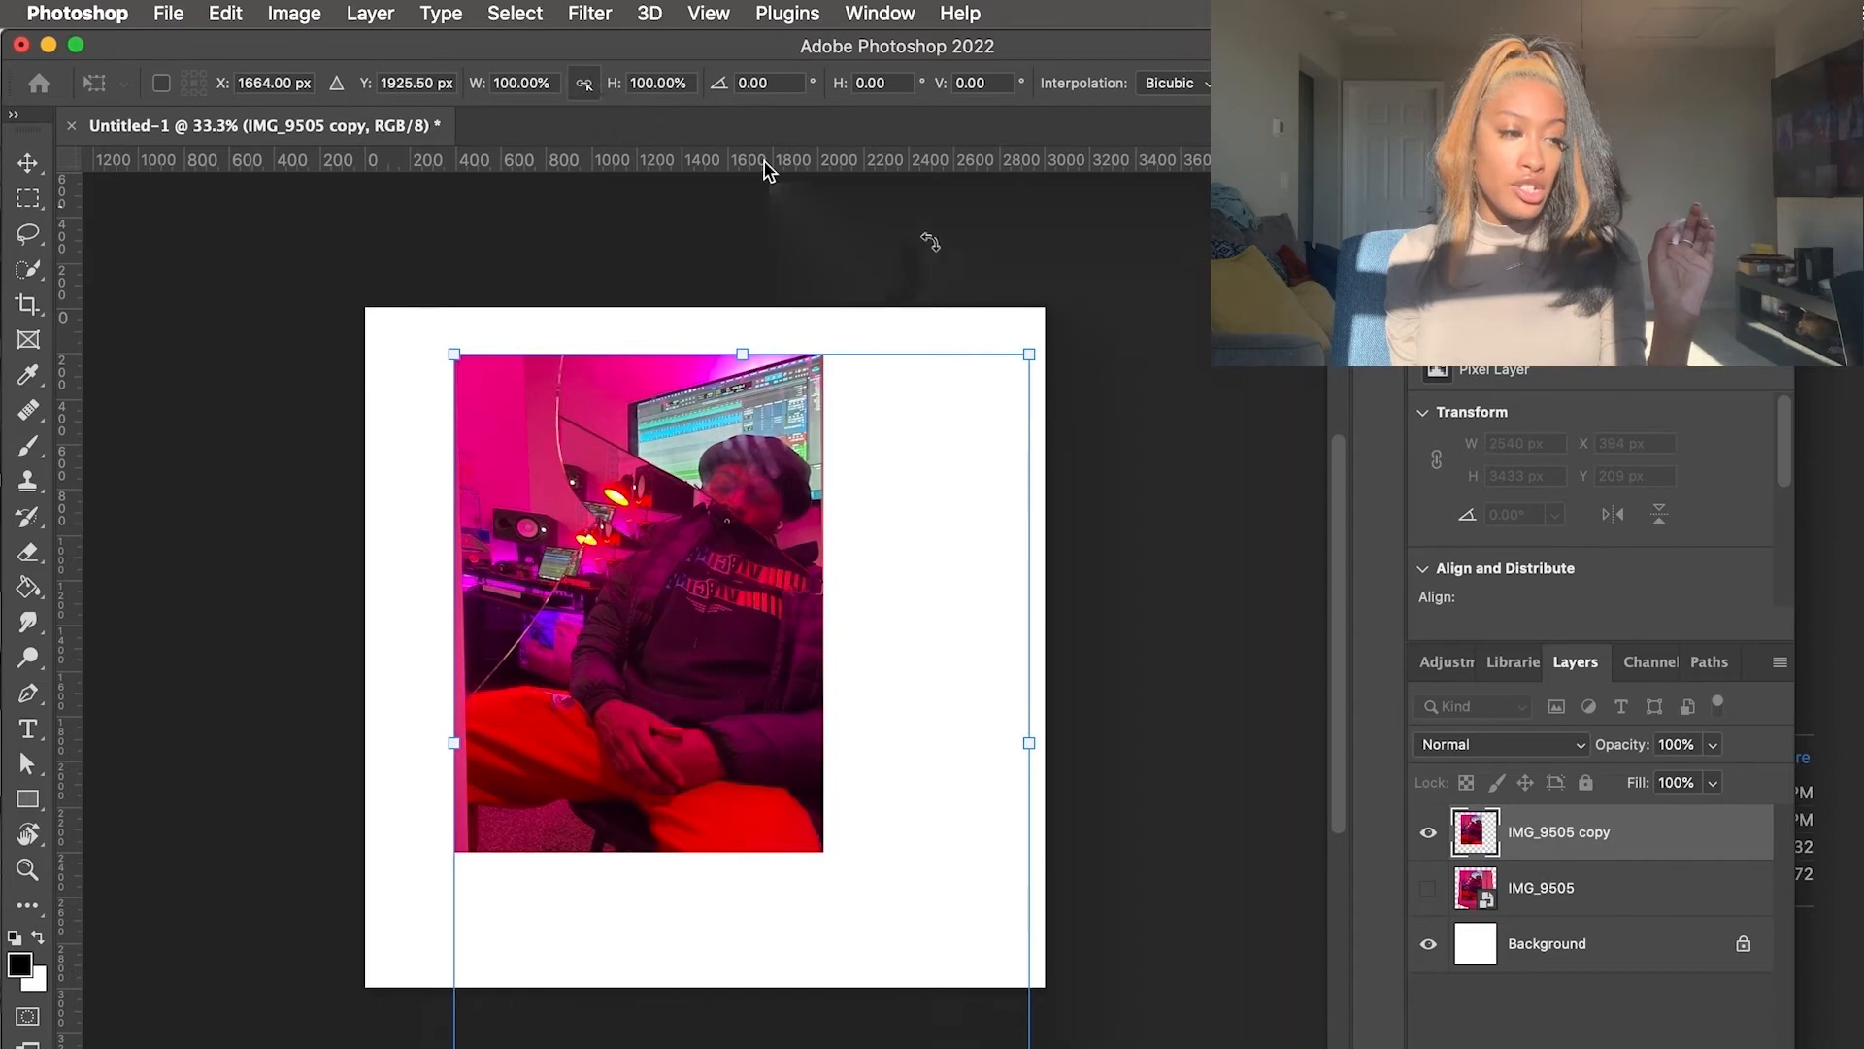
Shrink the mirror cut-out, move it up the canvas and erase the stray remnants below it
{"action": "left_click_drag", "start_coordinate": [1029, 355], "coordinate": [850, 597]}
{"action": "left_click_drag", "start_coordinate": [636, 665], "coordinate": [621, 415]}
{"action": "left_click", "coordinate": [29, 553]}
{"action": "mouse_move", "coordinate": [571, 798]}
{"action": "left_mouse_down"}
{"action": "mouse_move", "coordinate": [847, 779]}
{"action": "mouse_move", "coordinate": [916, 824]}
{"action": "mouse_move", "coordinate": [818, 873]}
{"action": "left_mouse_up"}
{"action": "left_click", "coordinate": [27, 163]}
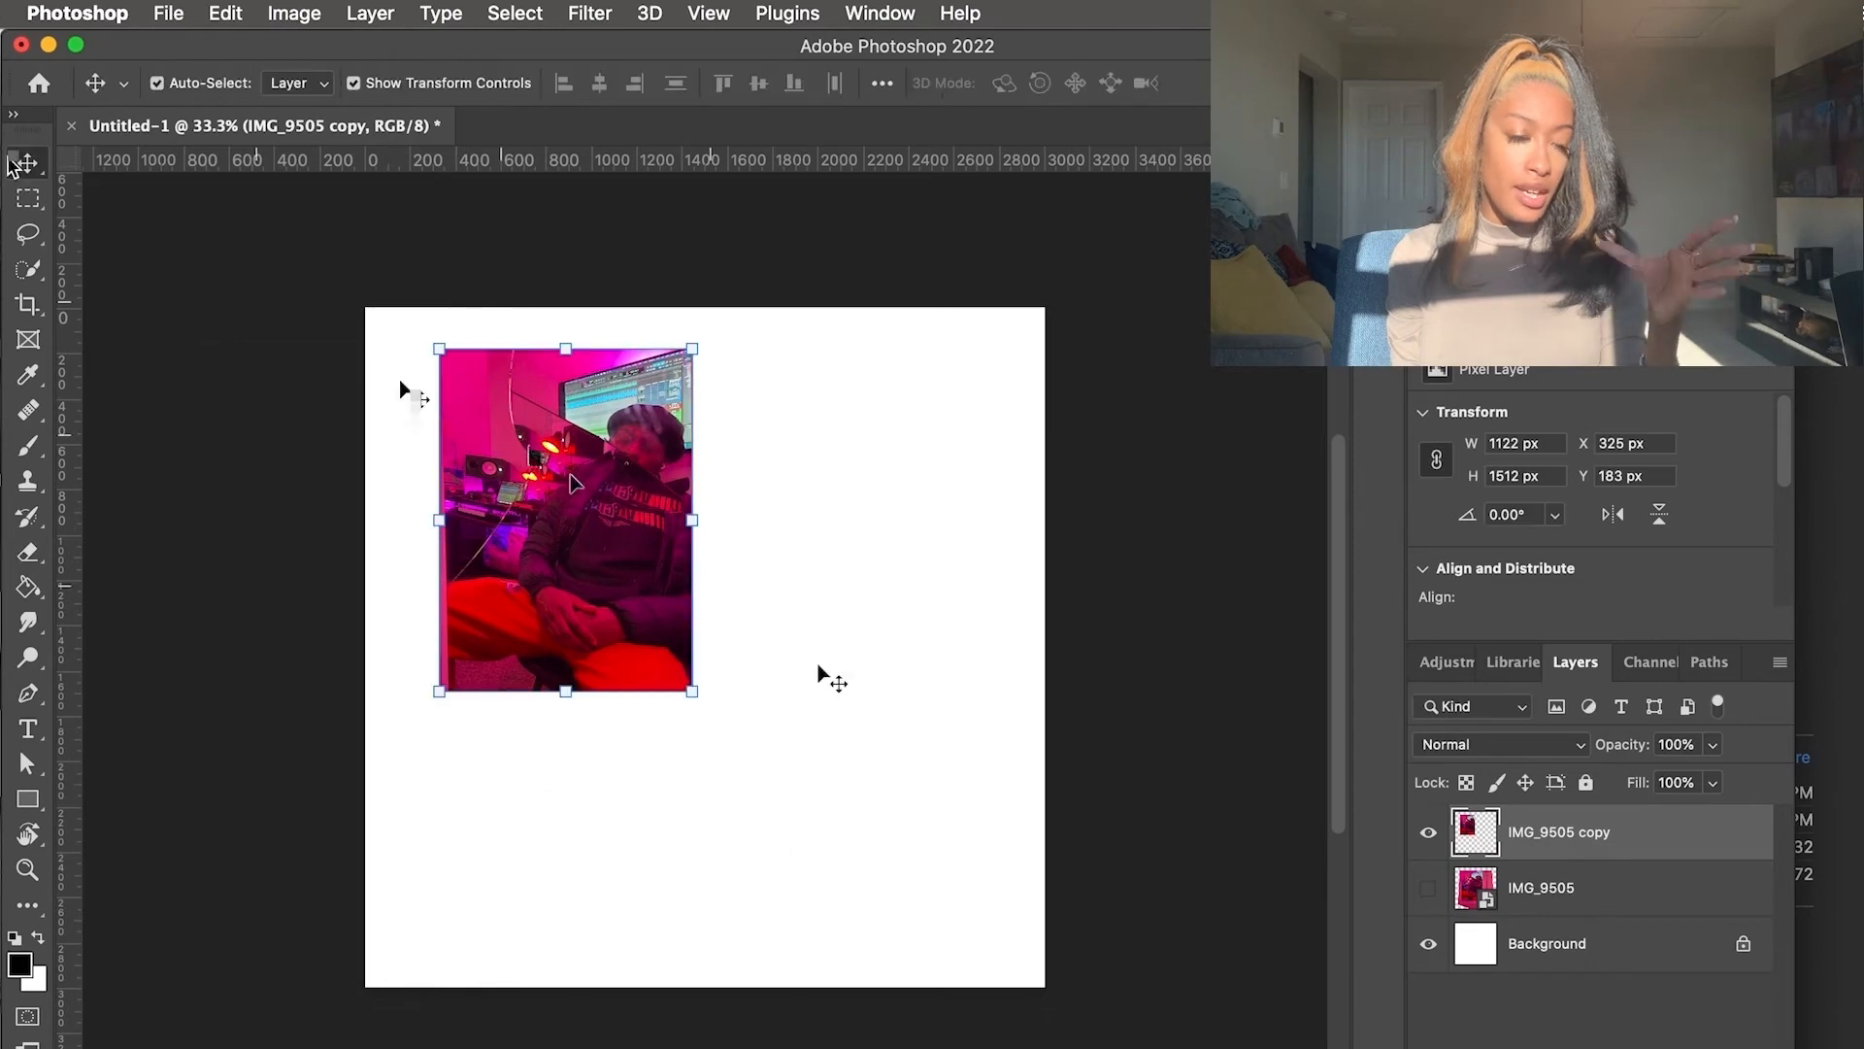
Enlarge the cut-out to about 2226 × 3000 px, centered and filling the full canvas height
{"action": "left_click_drag", "start_coordinate": [693, 691], "coordinate": [916, 992]}
{"action": "left_click_drag", "start_coordinate": [775, 905], "coordinate": [806, 883]}
{"action": "left_click_drag", "start_coordinate": [702, 328], "coordinate": [704, 308]}
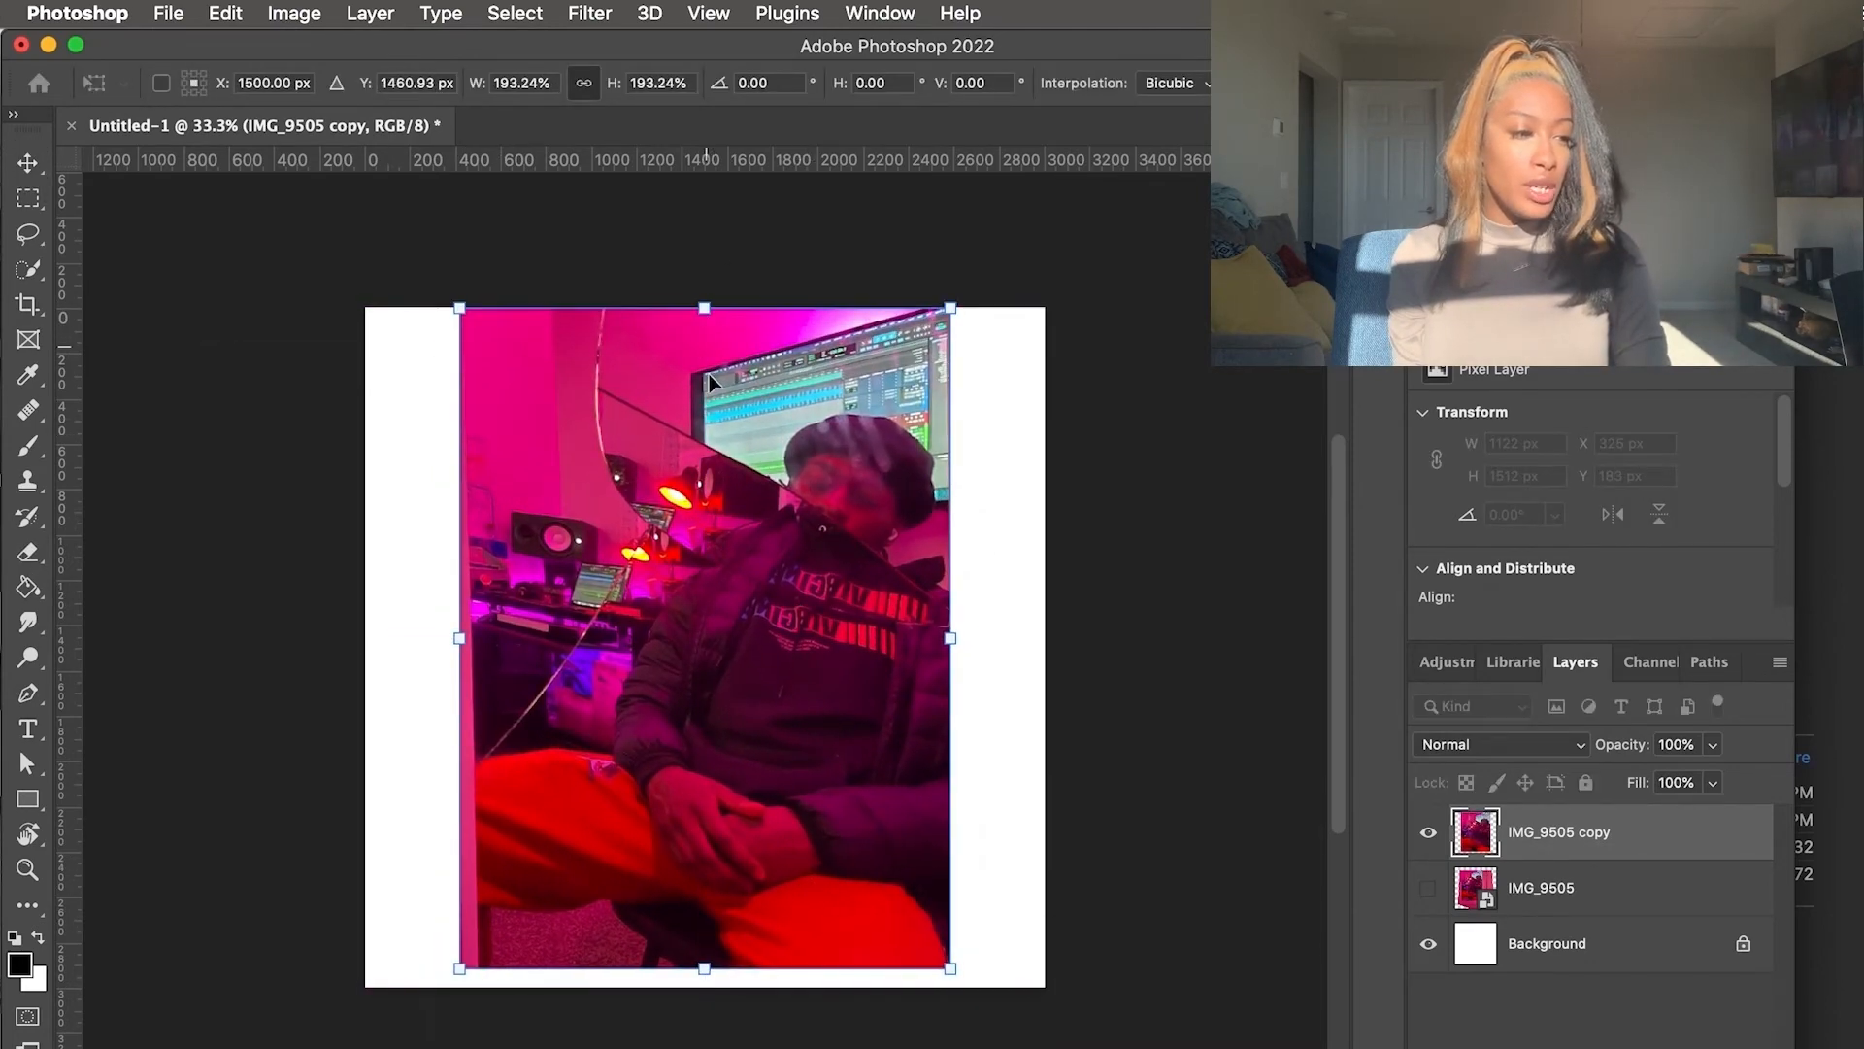
{"action": "left_click_drag", "start_coordinate": [708, 968], "coordinate": [705, 986]}
{"action": "key", "text": "Return"}
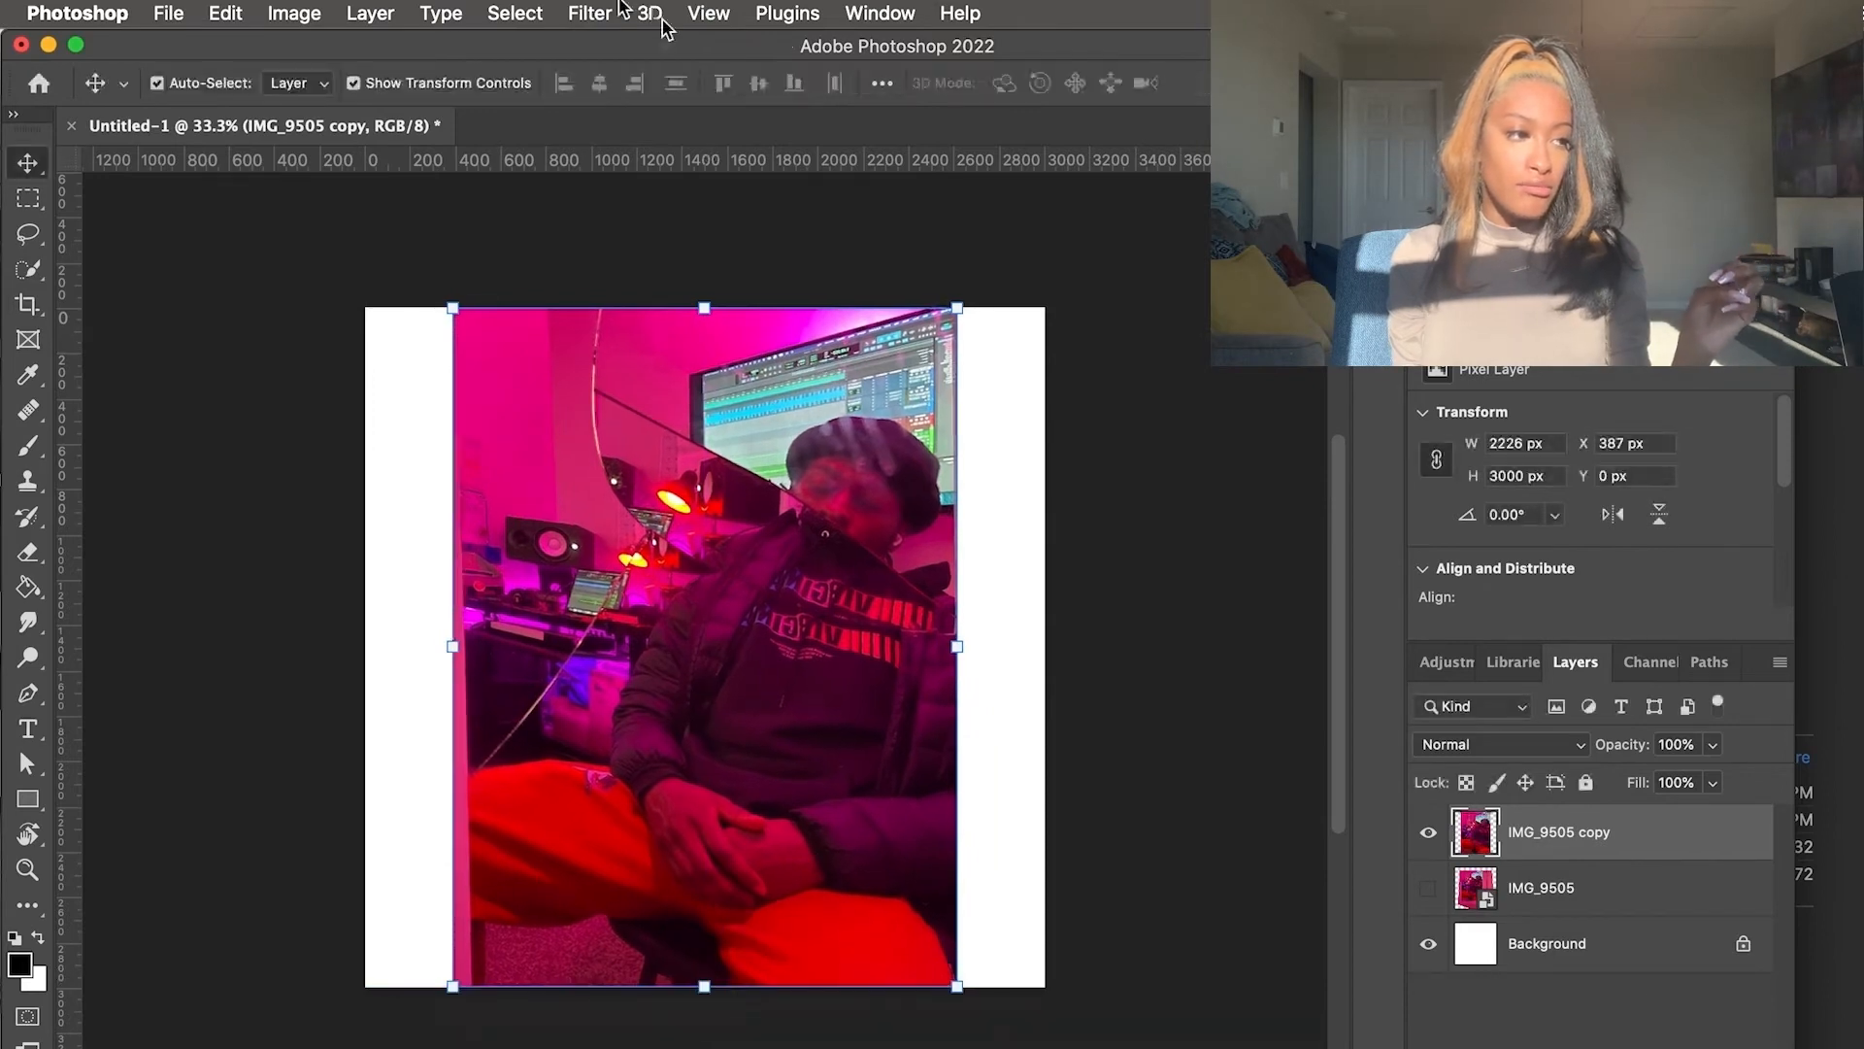
{"action": "left_click", "coordinate": [649, 12]}
{"action": "mouse_move", "coordinate": [590, 13]}
{"action": "left_click", "coordinate": [626, 169]}
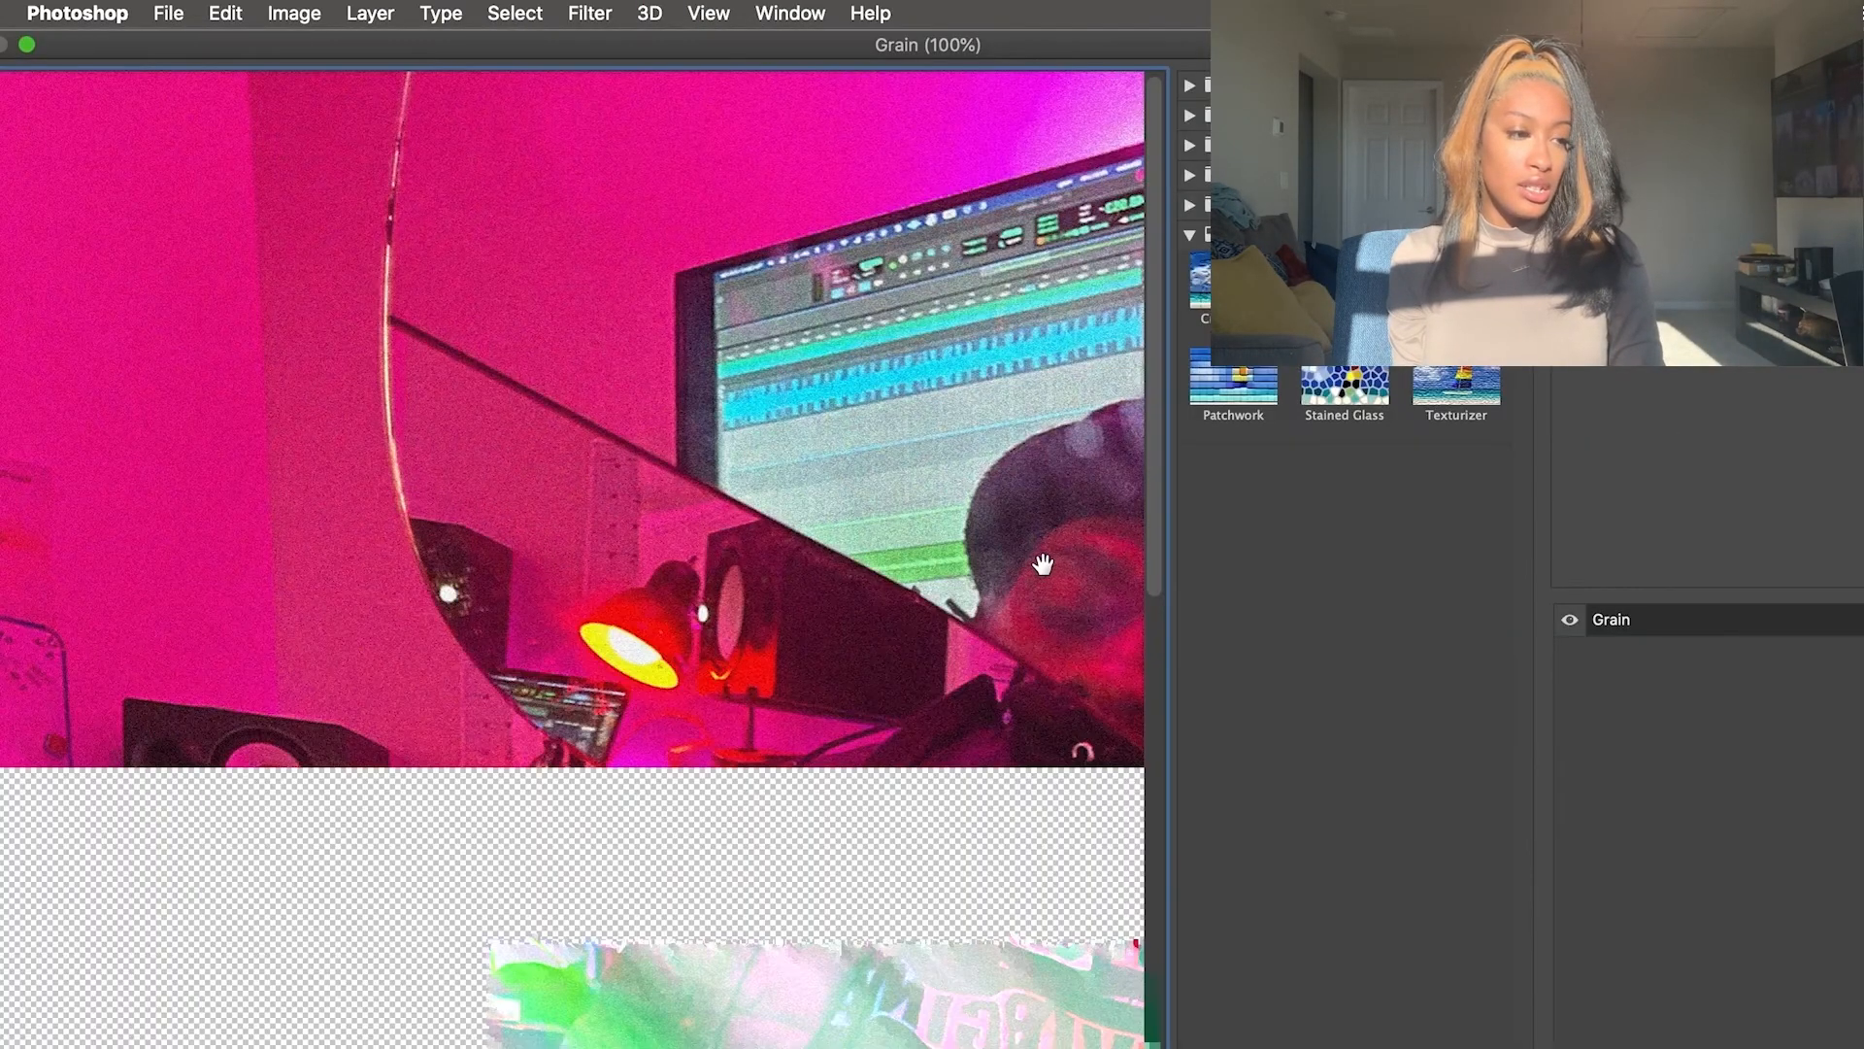
{"action": "key", "text": "Escape"}
Open the Camera Raw filter on IMG_9505 copy and set Temperature to -95 and Tint to -100
{"action": "left_click", "coordinate": [591, 14]}
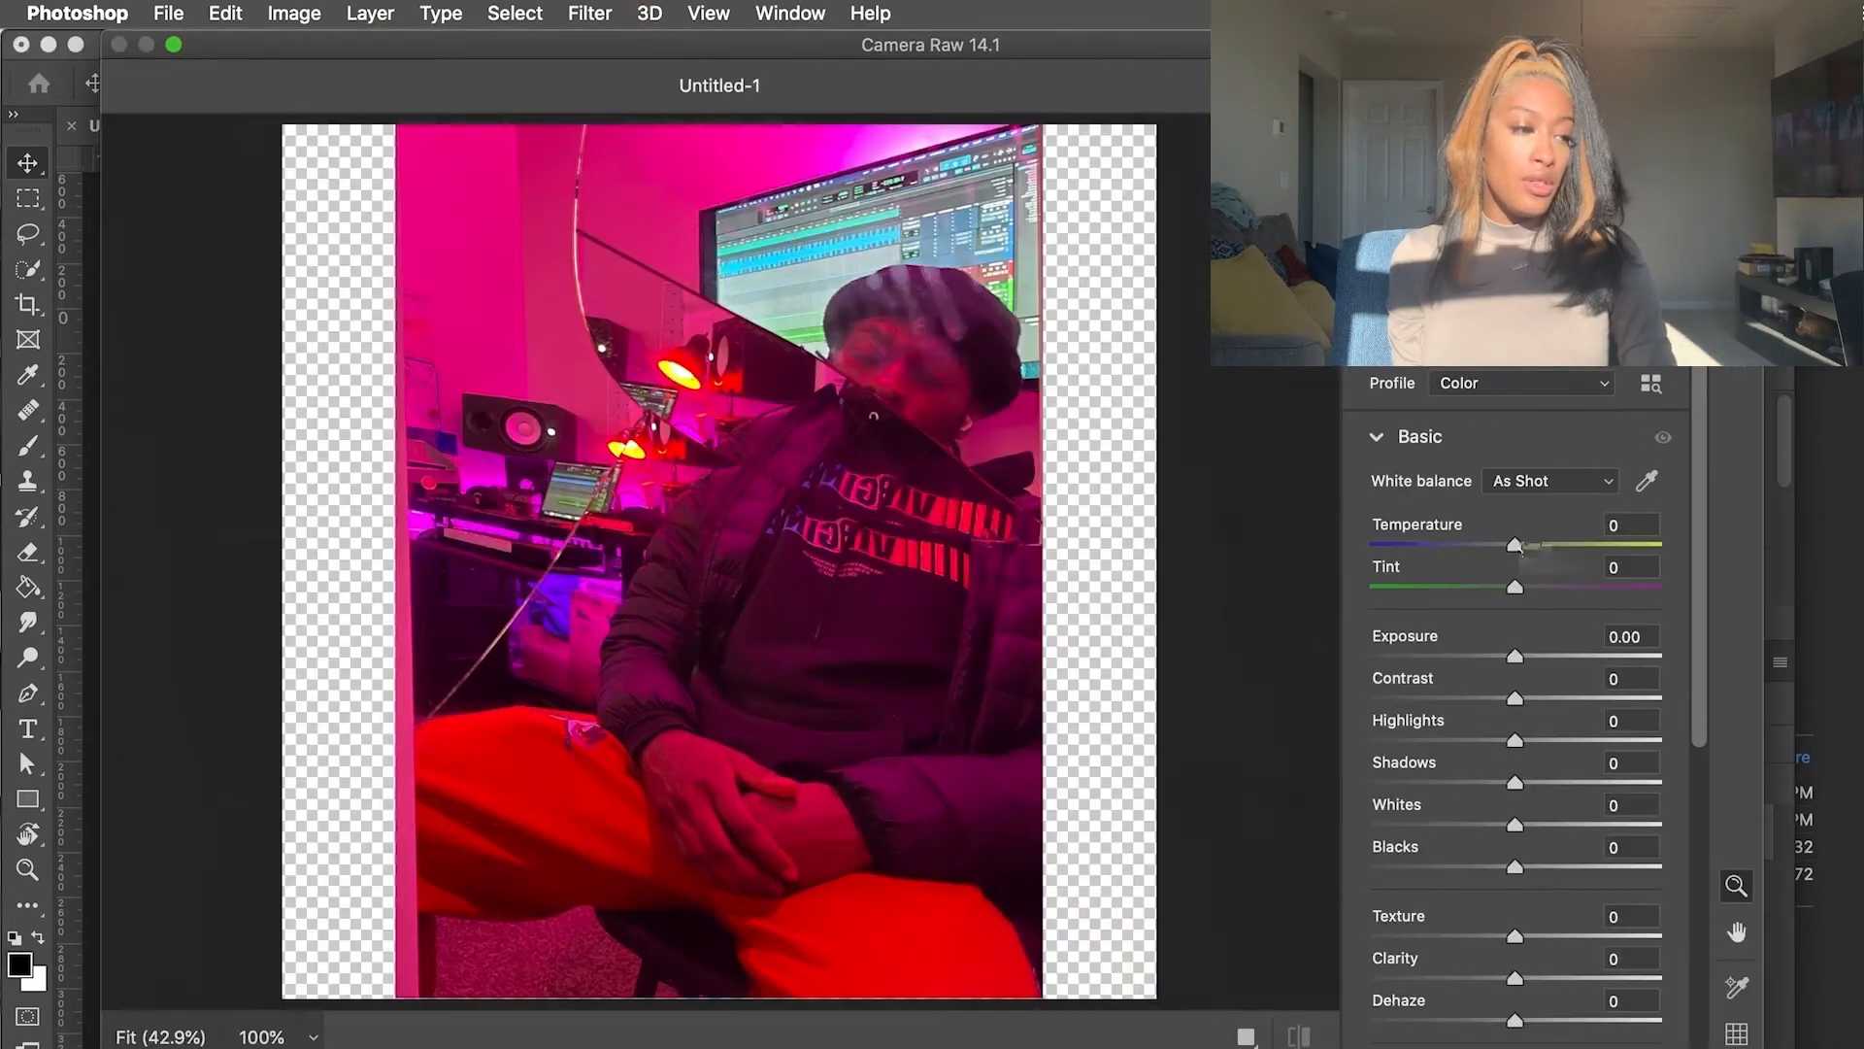
{"action": "left_click_drag", "start_coordinate": [1515, 543], "coordinate": [1384, 549]}
{"action": "left_click_drag", "start_coordinate": [1537, 590], "coordinate": [1395, 589]}
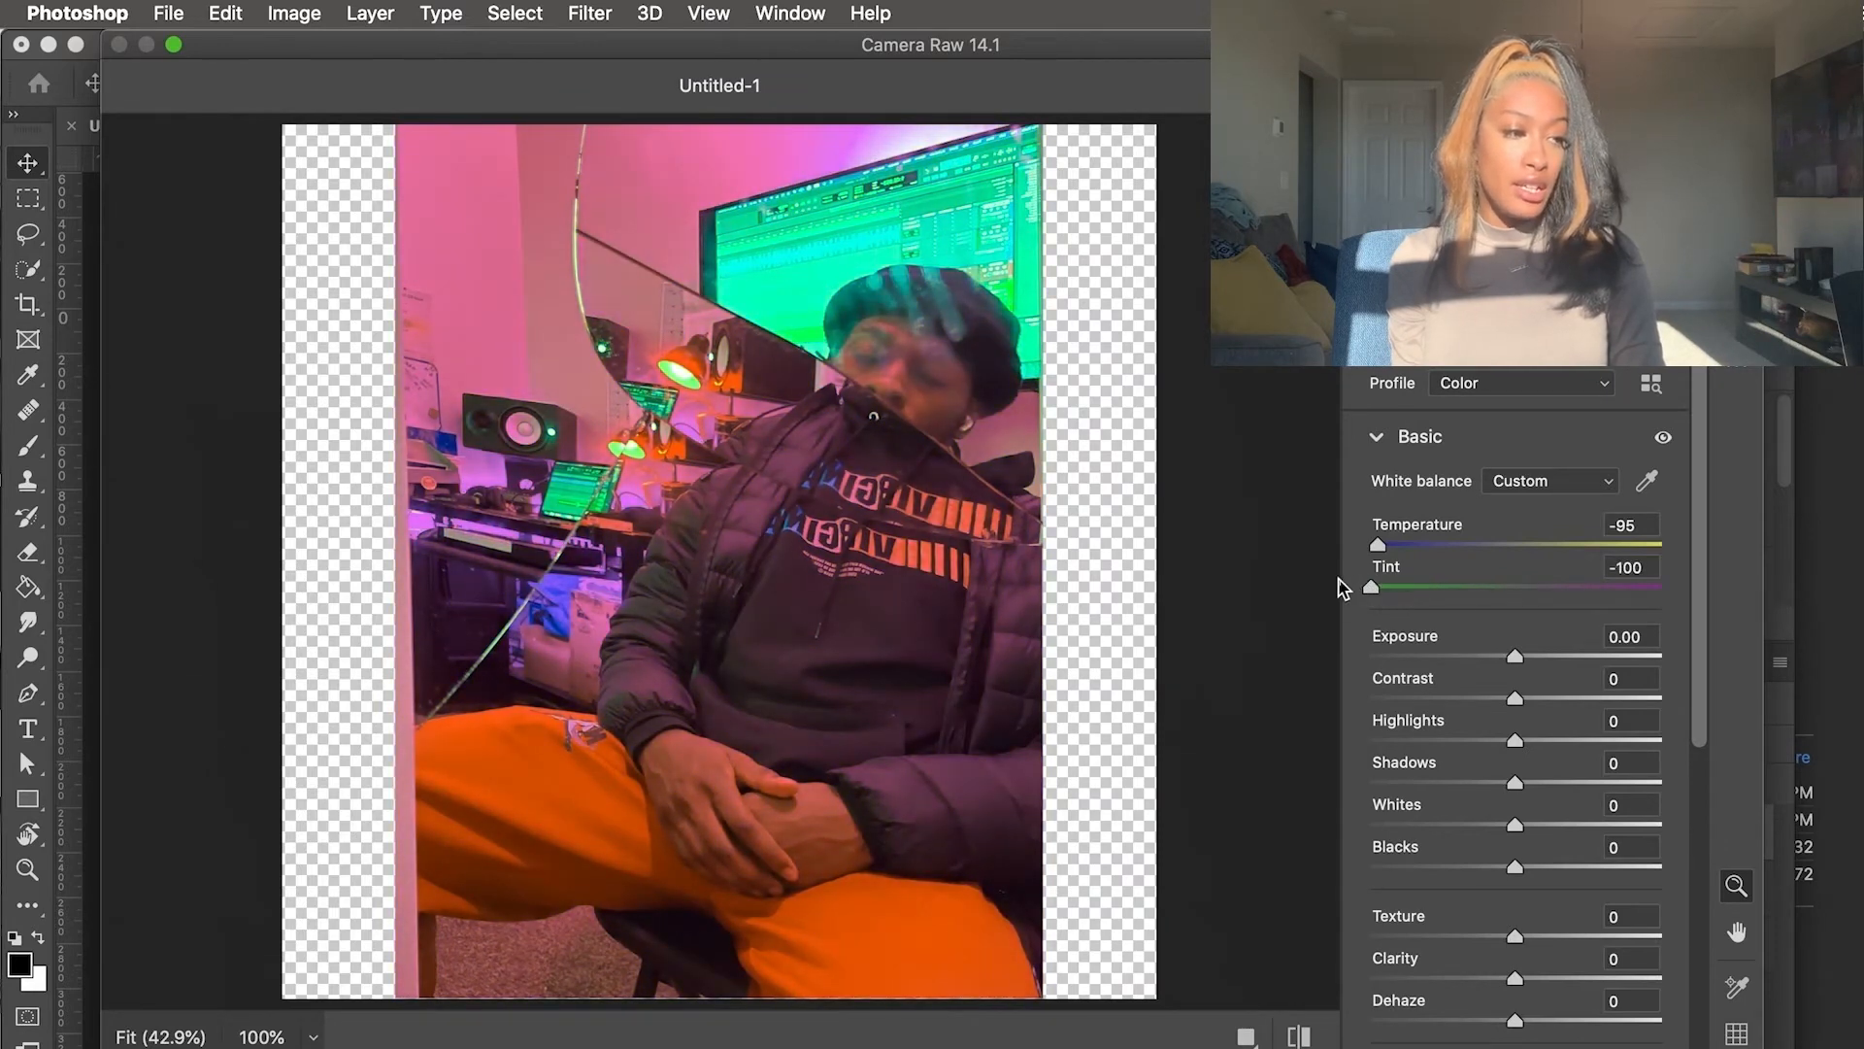
Raise the exposure slightly and set Contrast to +2, Vibrance to -23 and Saturation to -2
{"action": "left_click_drag", "start_coordinate": [1514, 657], "coordinate": [1521, 711]}
{"action": "scroll", "coordinate": [1522, 719], "scroll_direction": "down", "scroll_amount": 5}
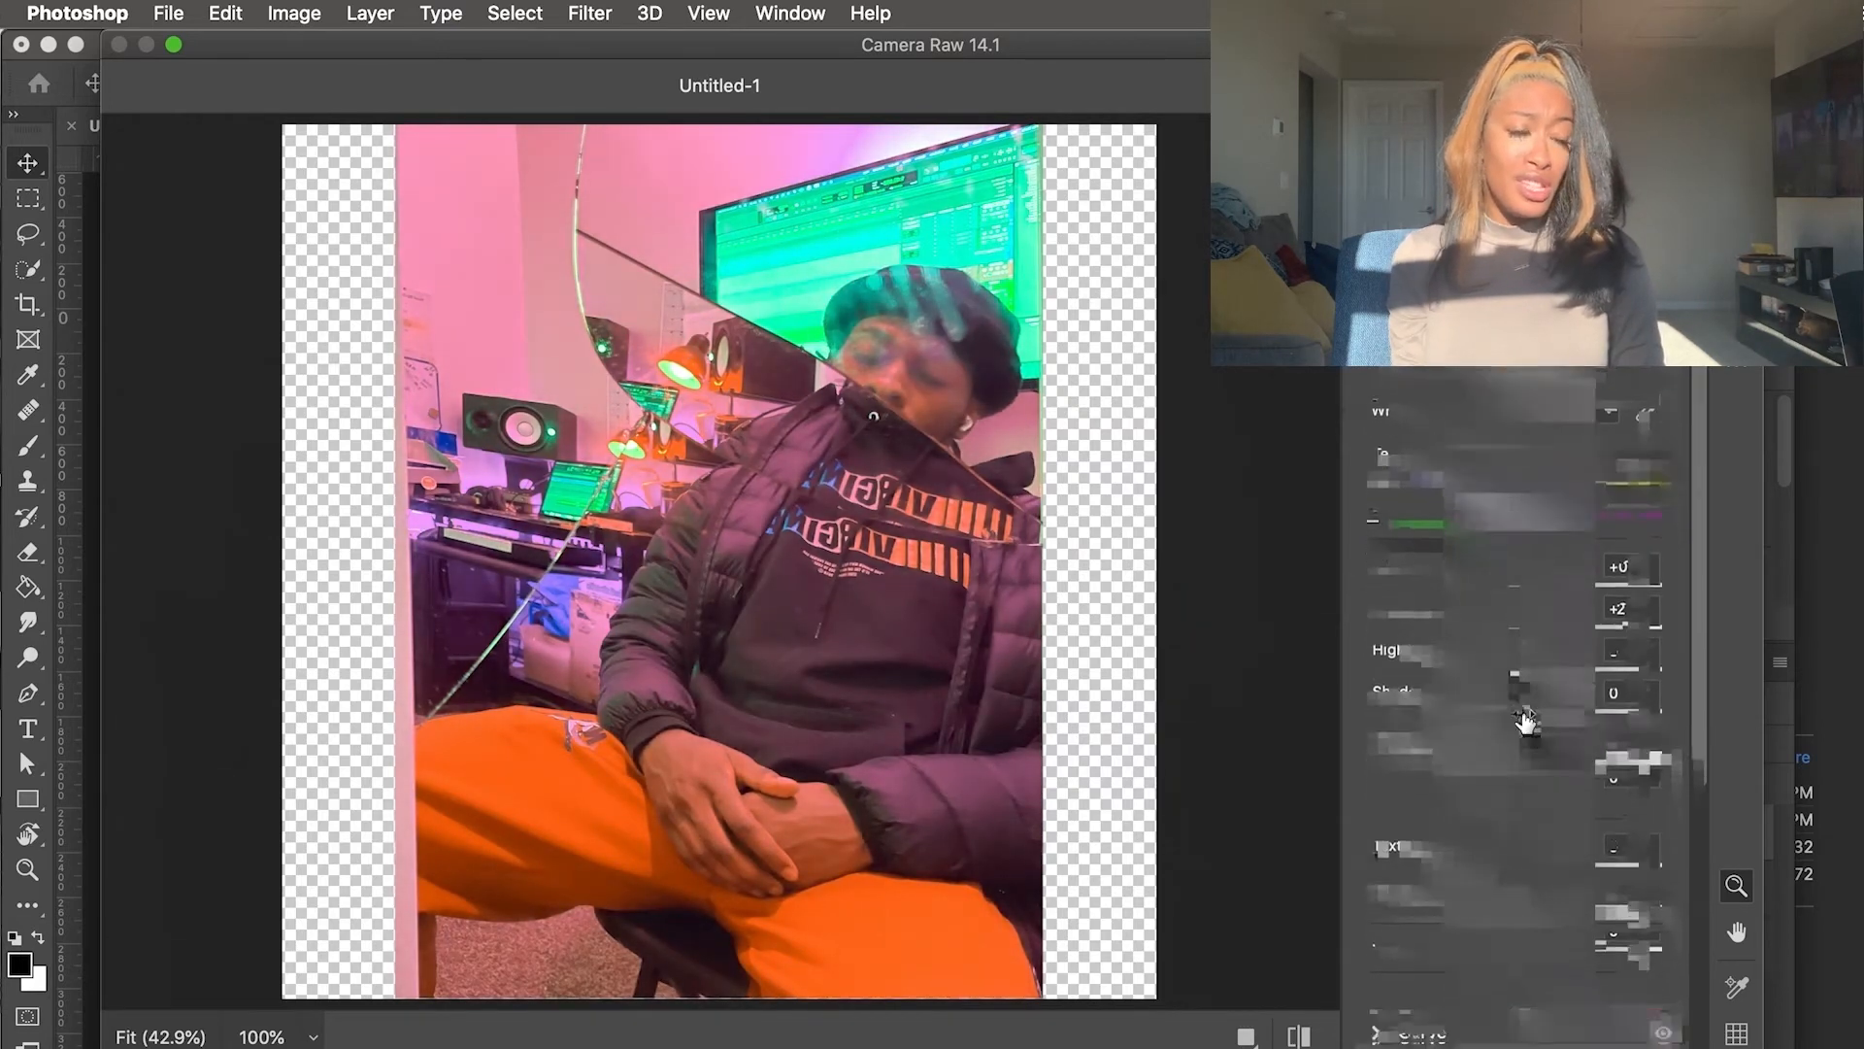
{"action": "left_click_drag", "start_coordinate": [1517, 794], "coordinate": [1511, 852]}
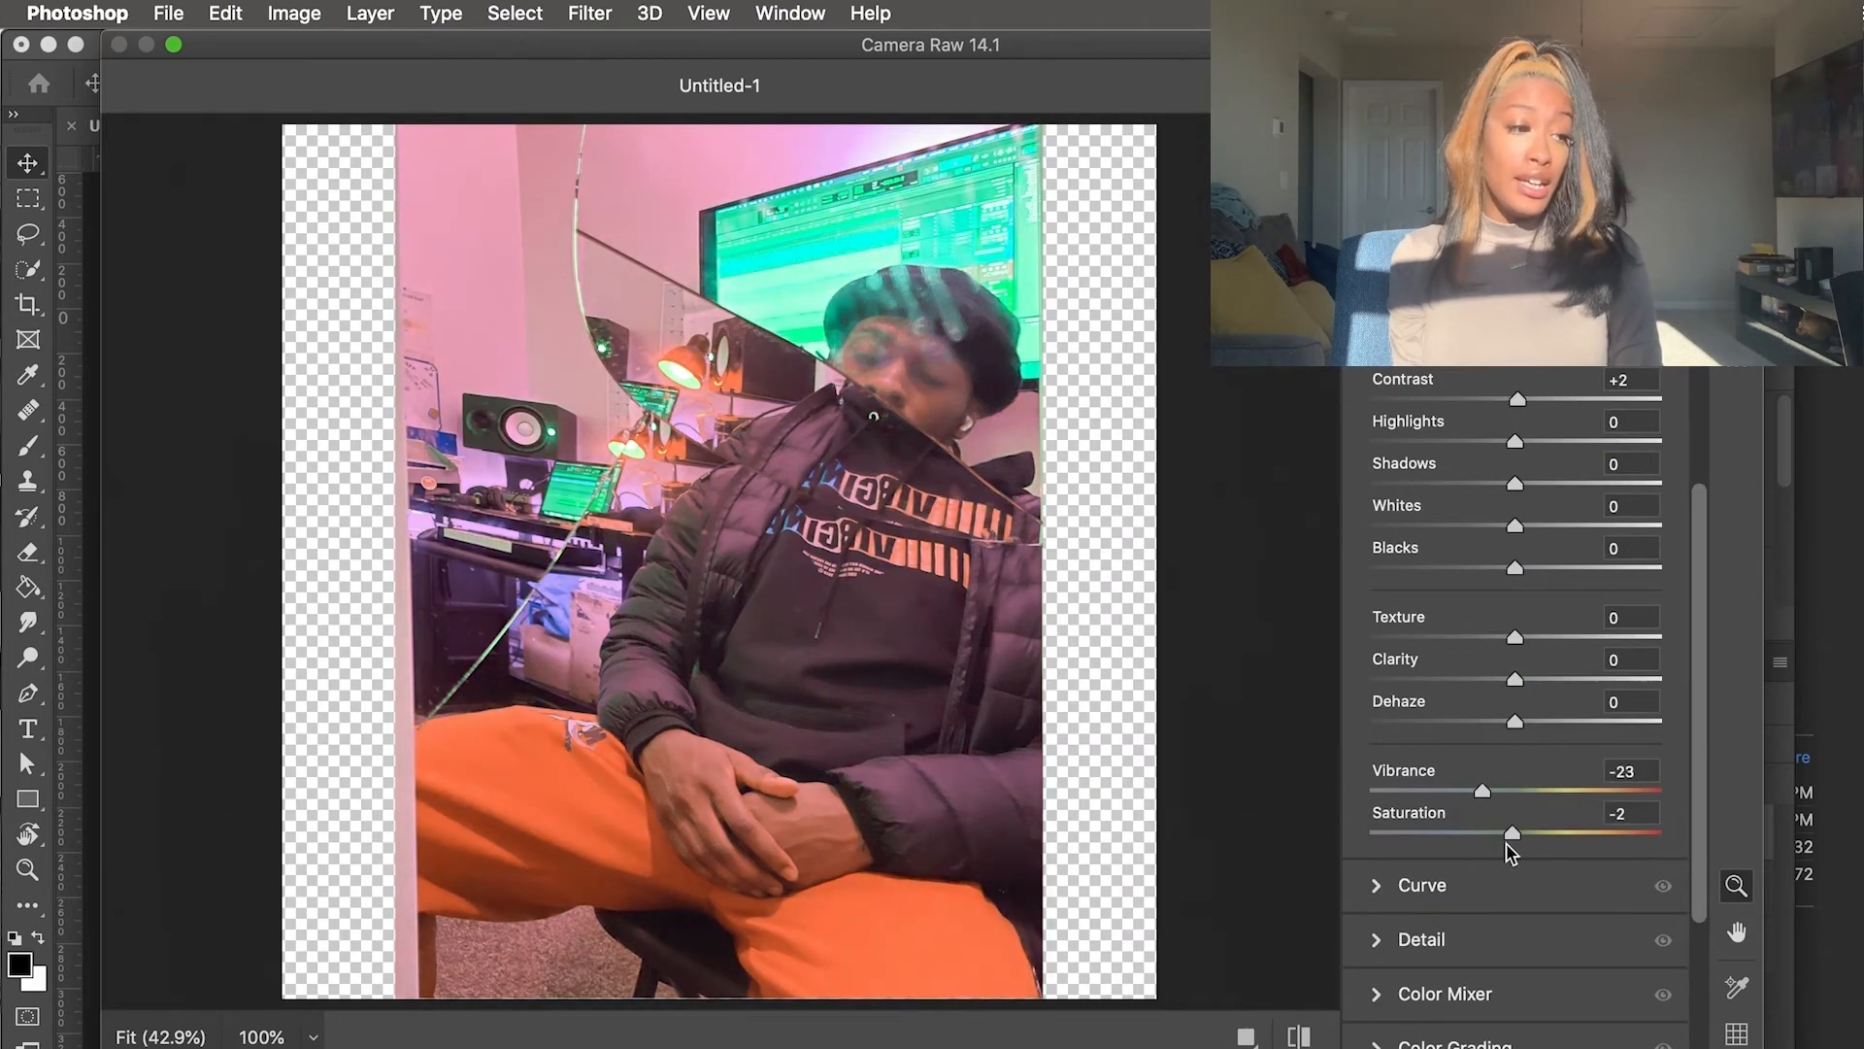
Try Dehaze at -25, return it to 0 and apply the Camera Raw adjustments to the mirror photo
{"action": "left_click_drag", "start_coordinate": [1517, 722], "coordinate": [1490, 724]}
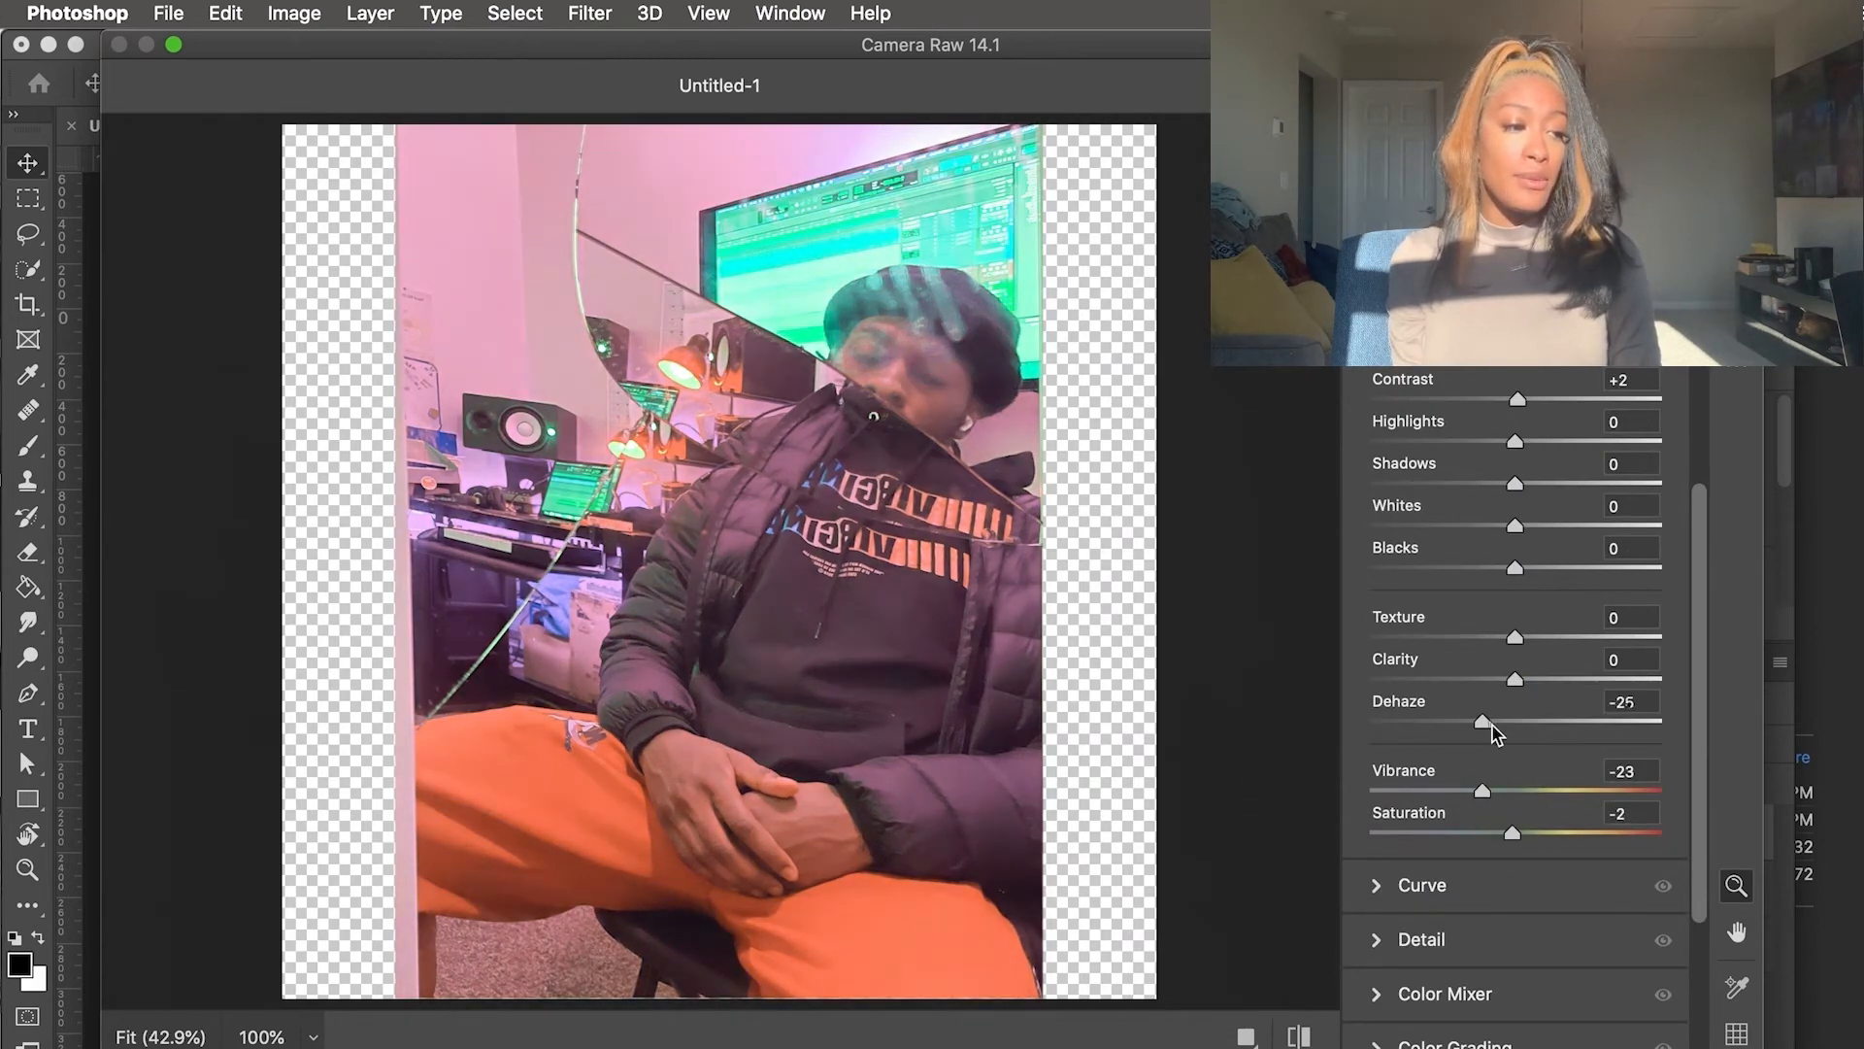
{"action": "type", "text": "0"}
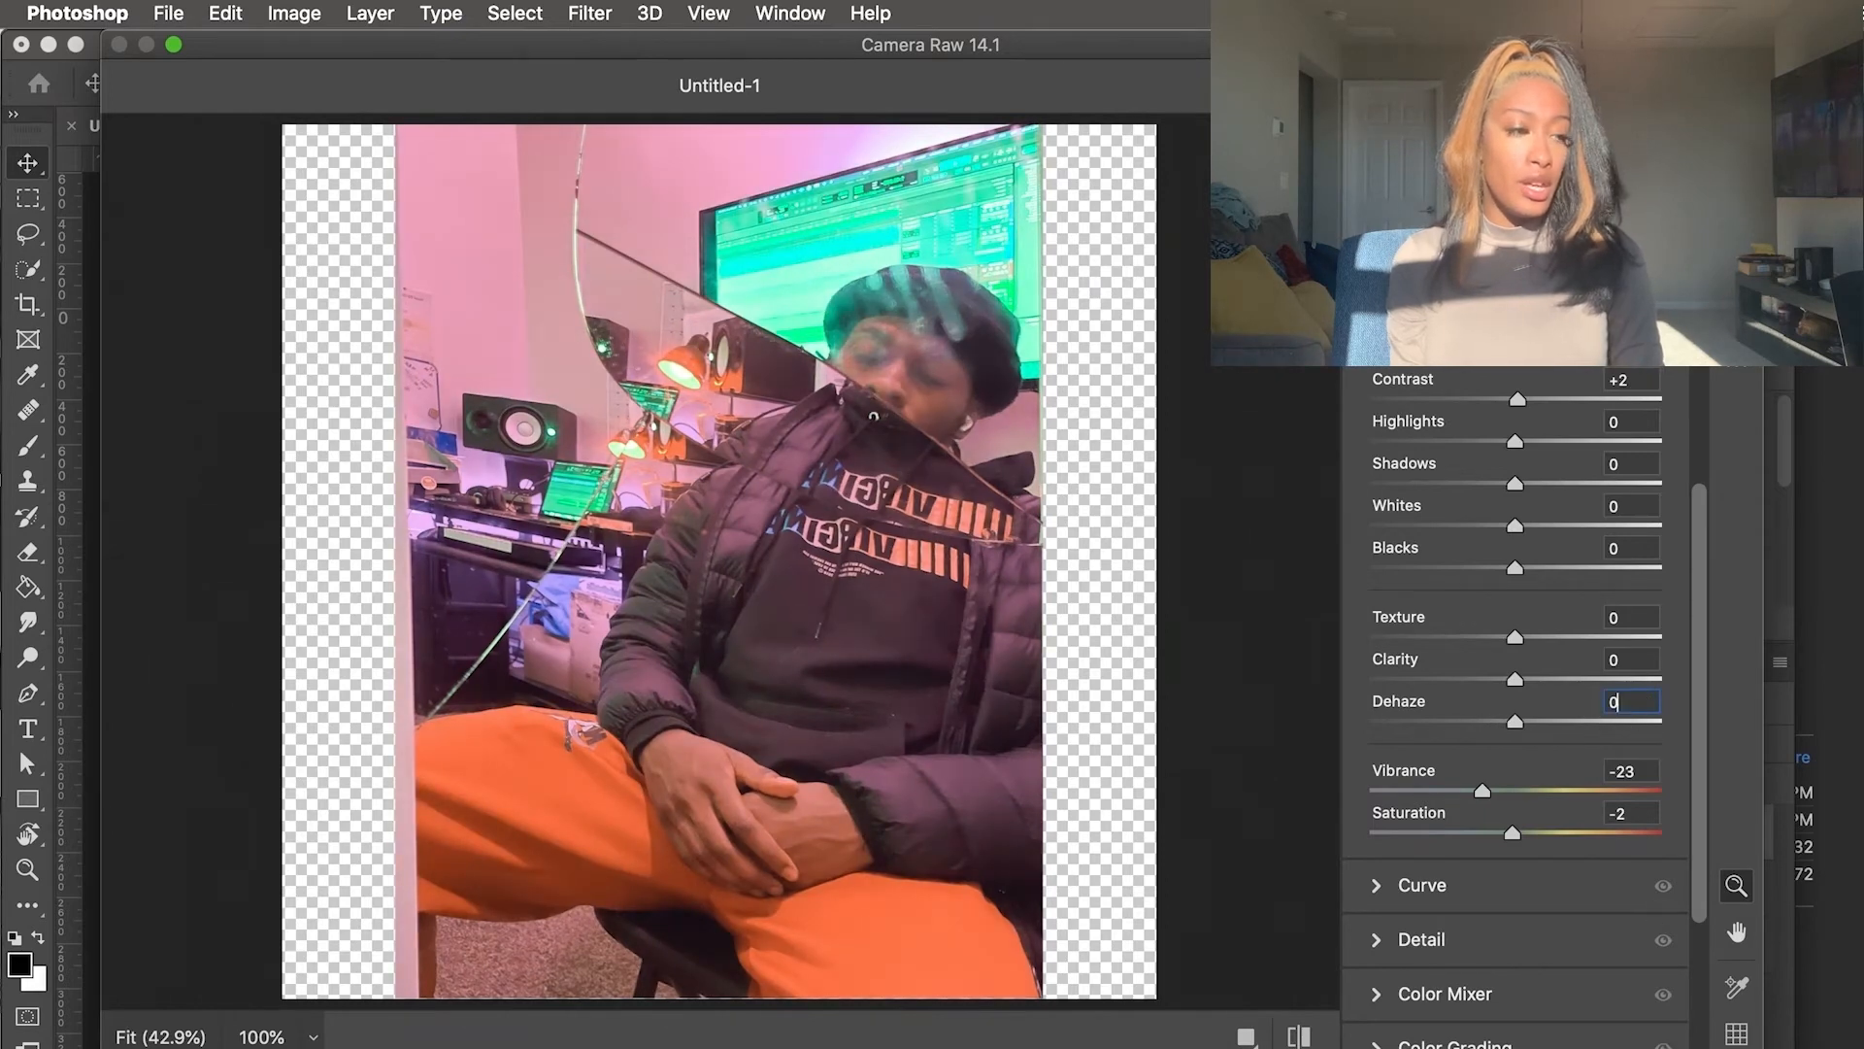
{"action": "key", "text": "Return"}
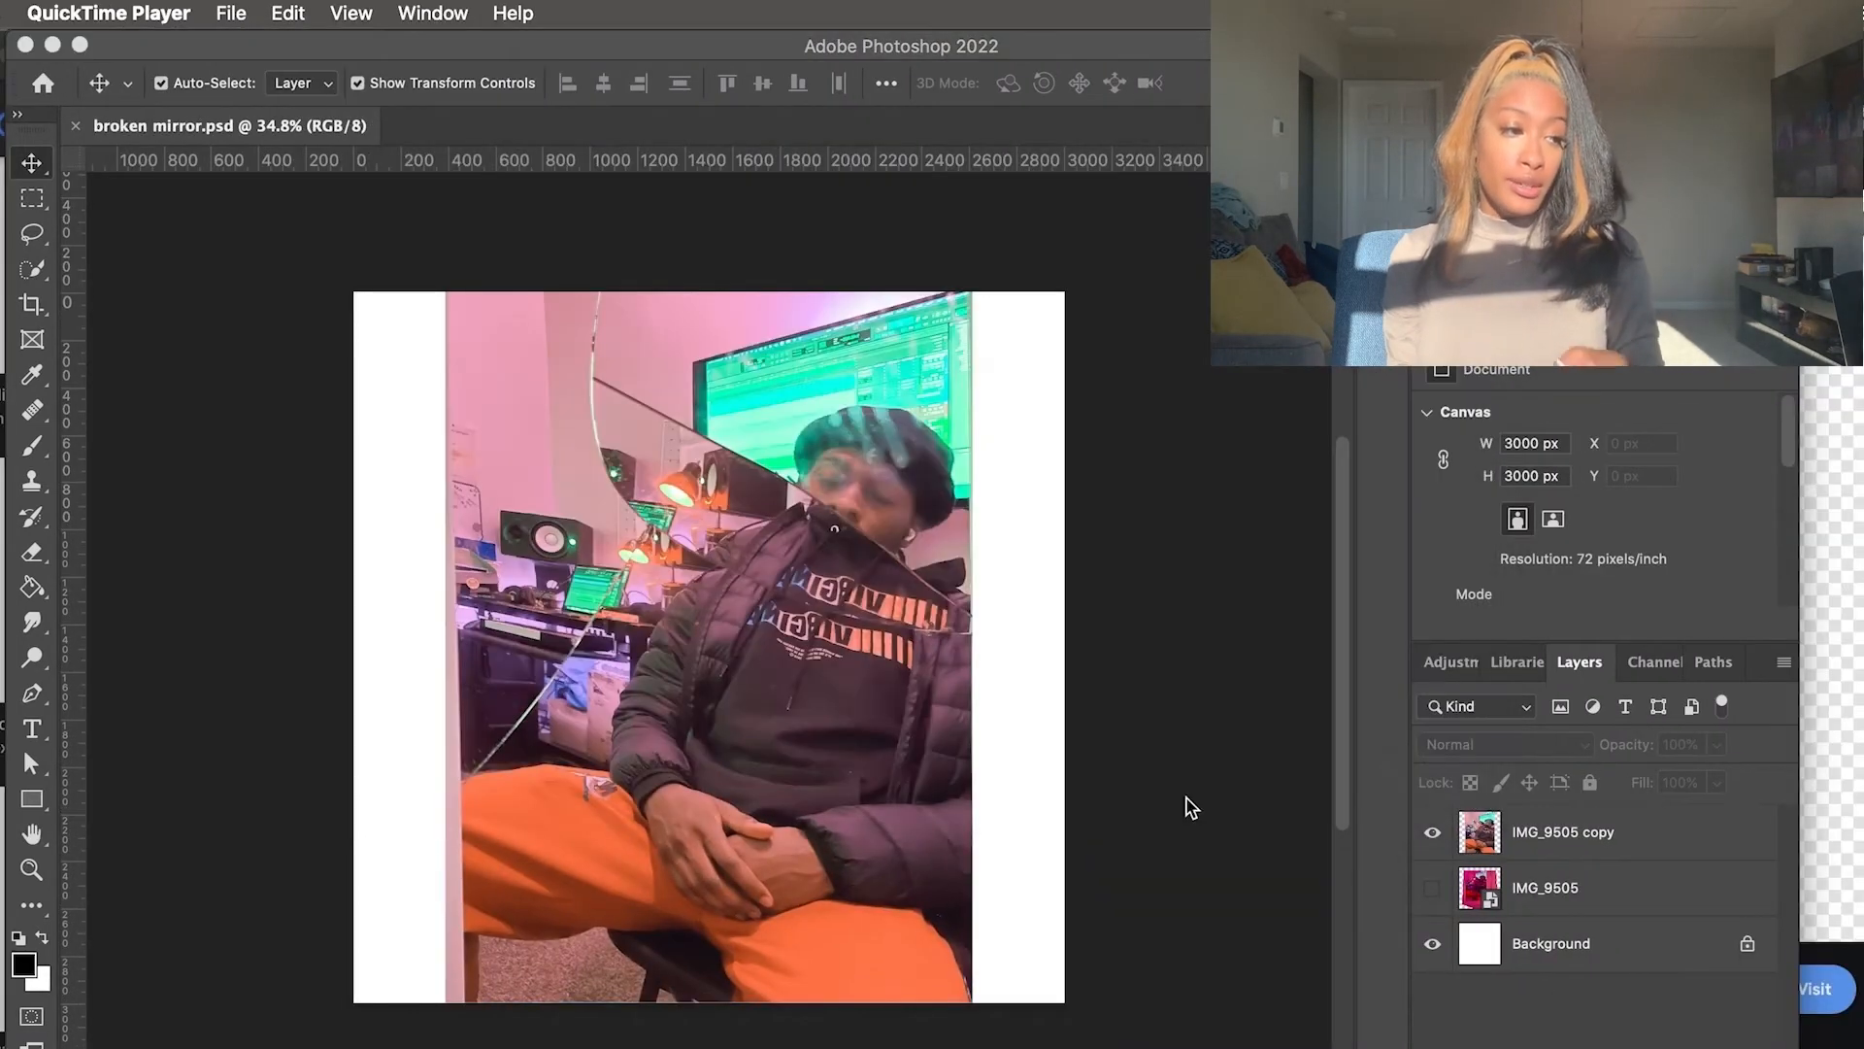
Paste the copied gold oval mirror image into broken mirror.psd and enlarge it to about 3216 × 3283 px
{"action": "left_click", "coordinate": [1187, 804]}
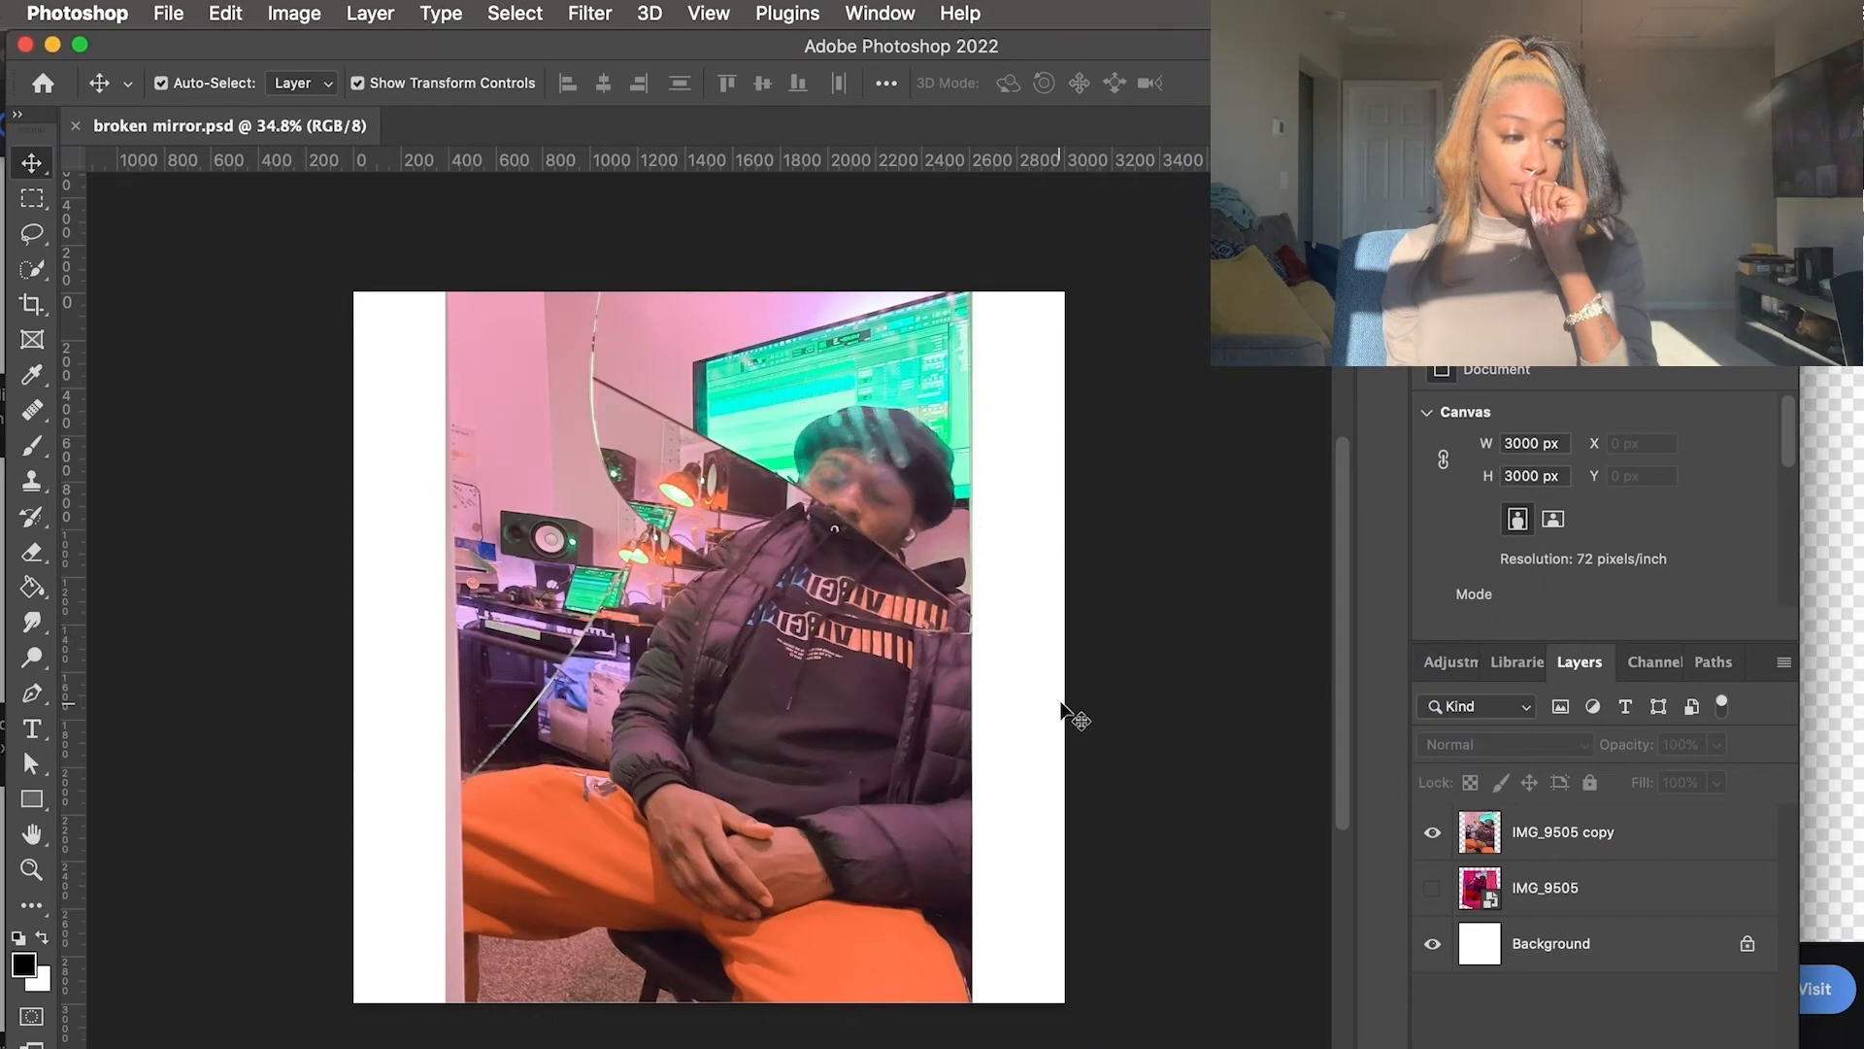
{"action": "key", "text": "super+v"}
{"action": "left_click_drag", "start_coordinate": [602, 538], "coordinate": [362, 292]}
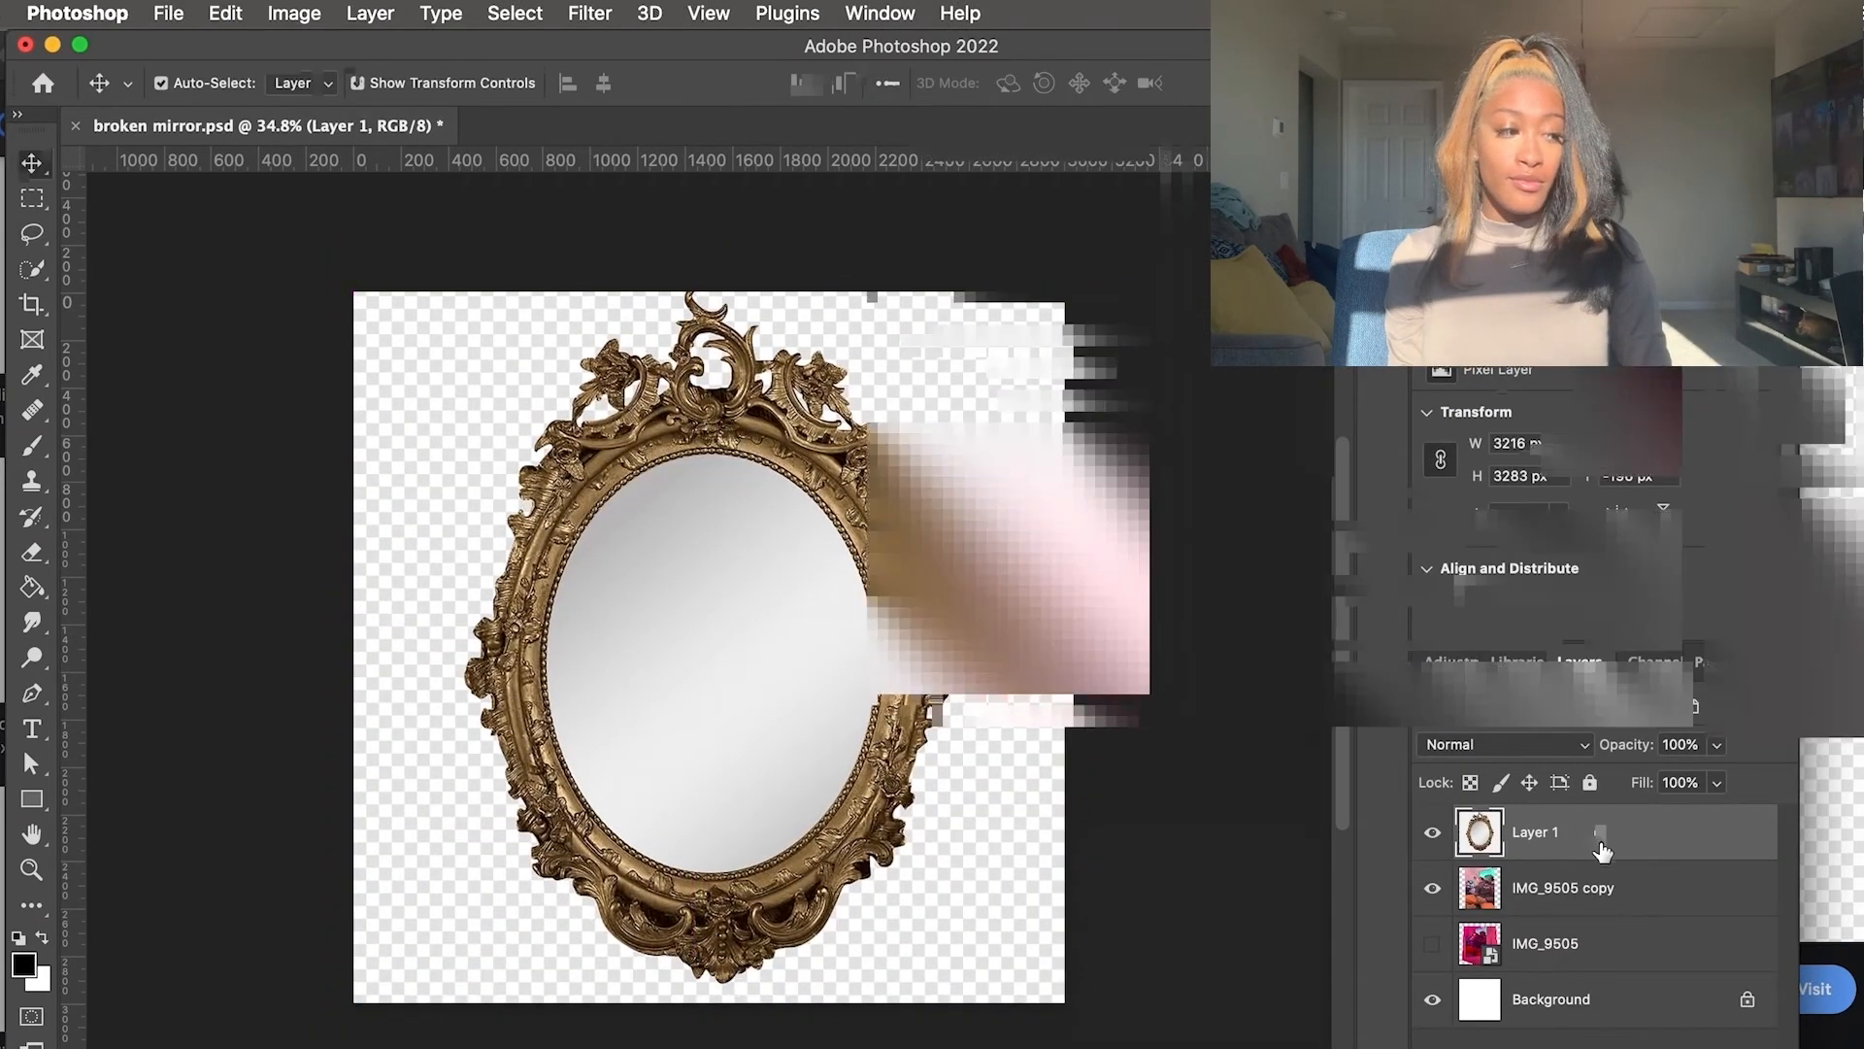
{"action": "double_click", "coordinate": [1602, 846]}
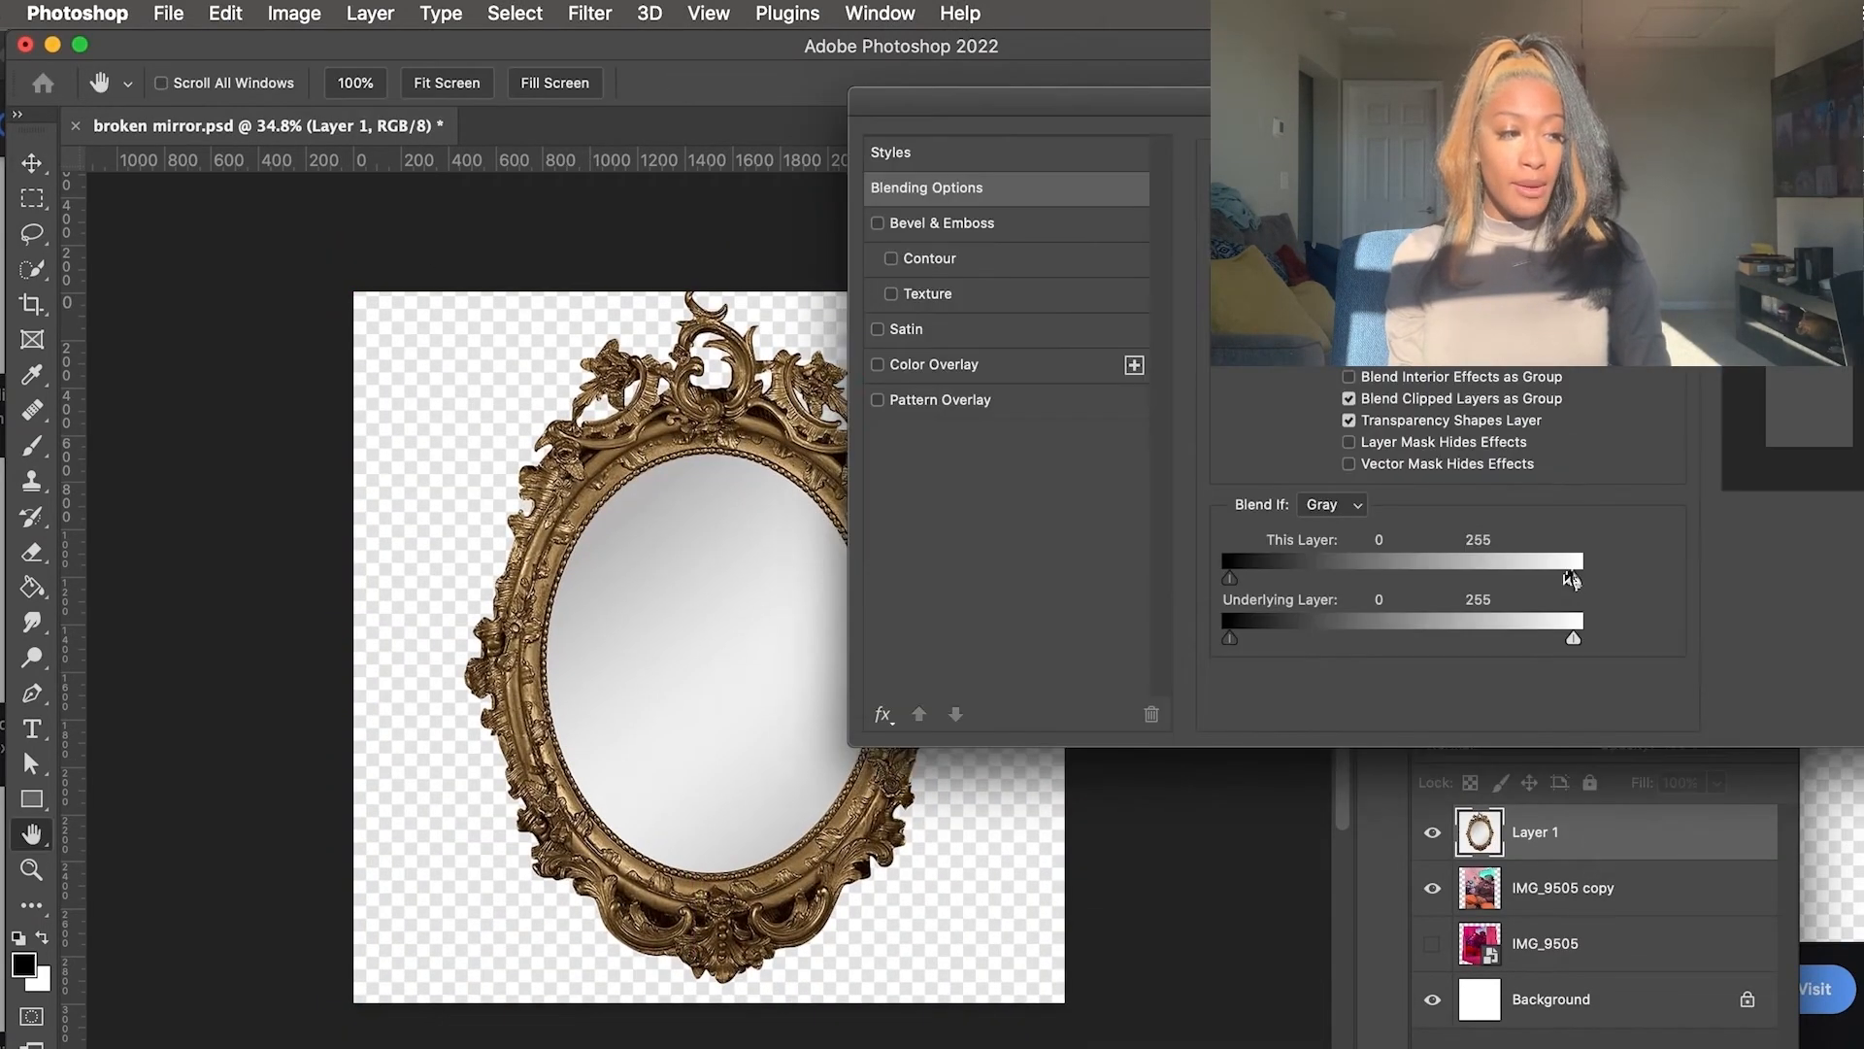
{"action": "mouse_move", "coordinate": [1574, 579]}
{"action": "left_mouse_down"}
{"action": "mouse_move", "coordinate": [1479, 584]}
{"action": "mouse_move", "coordinate": [1578, 583]}
{"action": "left_mouse_up"}
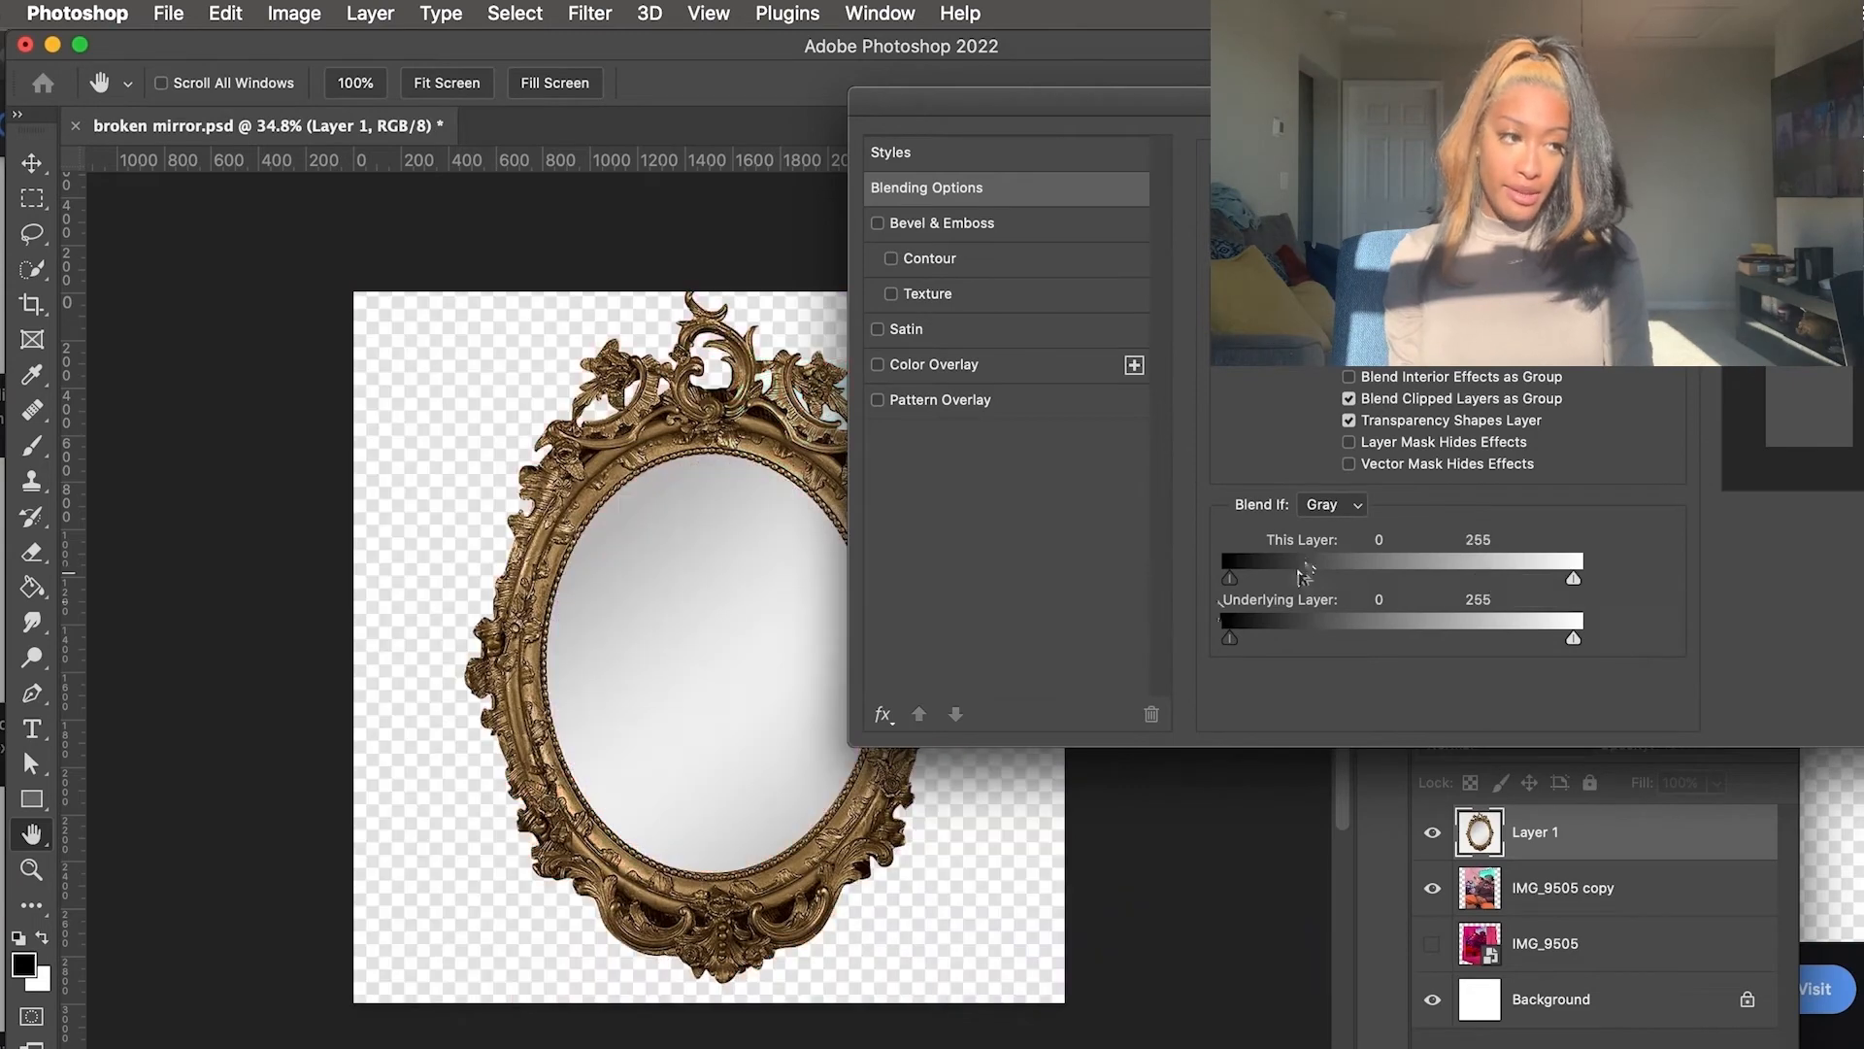
{"action": "mouse_move", "coordinate": [1248, 588]}
{"action": "left_mouse_down"}
{"action": "mouse_move", "coordinate": [1292, 588]}
{"action": "mouse_move", "coordinate": [1213, 598]}
{"action": "left_mouse_up"}
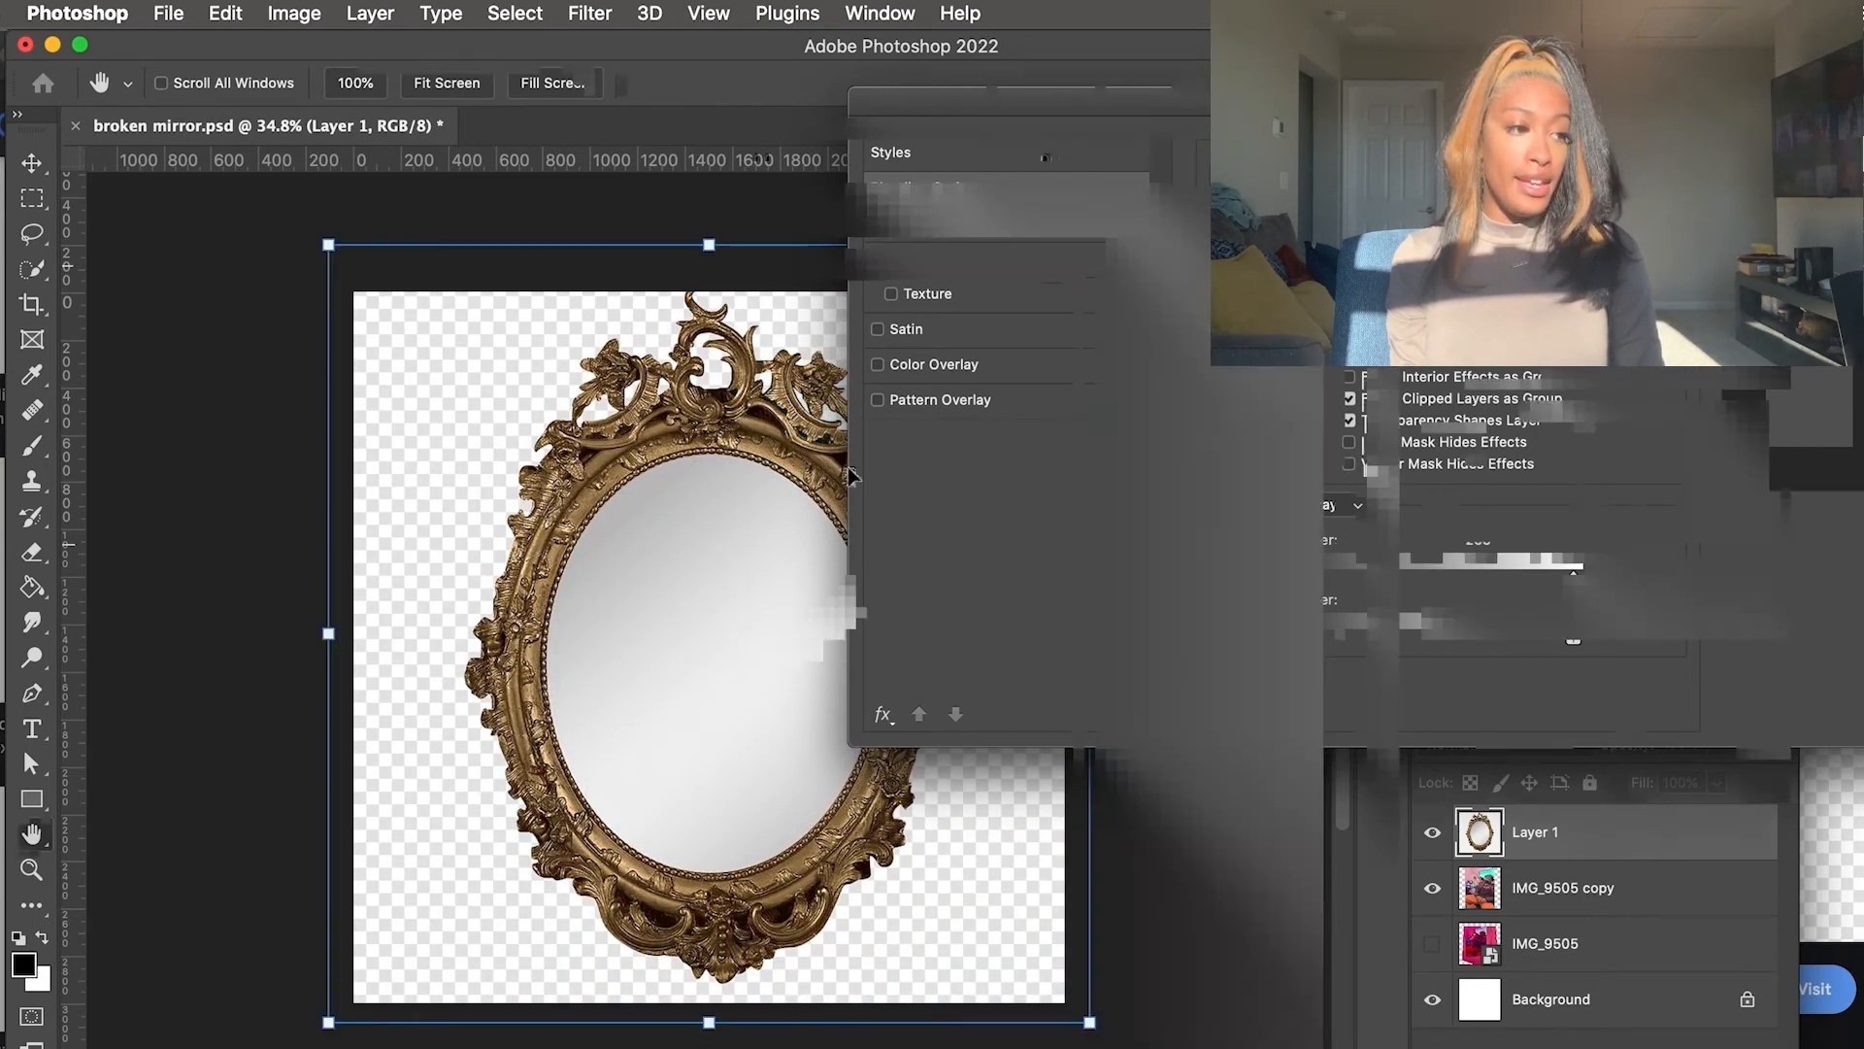
Scale the pasted gold mirror to 97.10%, about 3123 × 3188 px
{"action": "left_click_drag", "start_coordinate": [1078, 185], "coordinate": [1117, 260]}
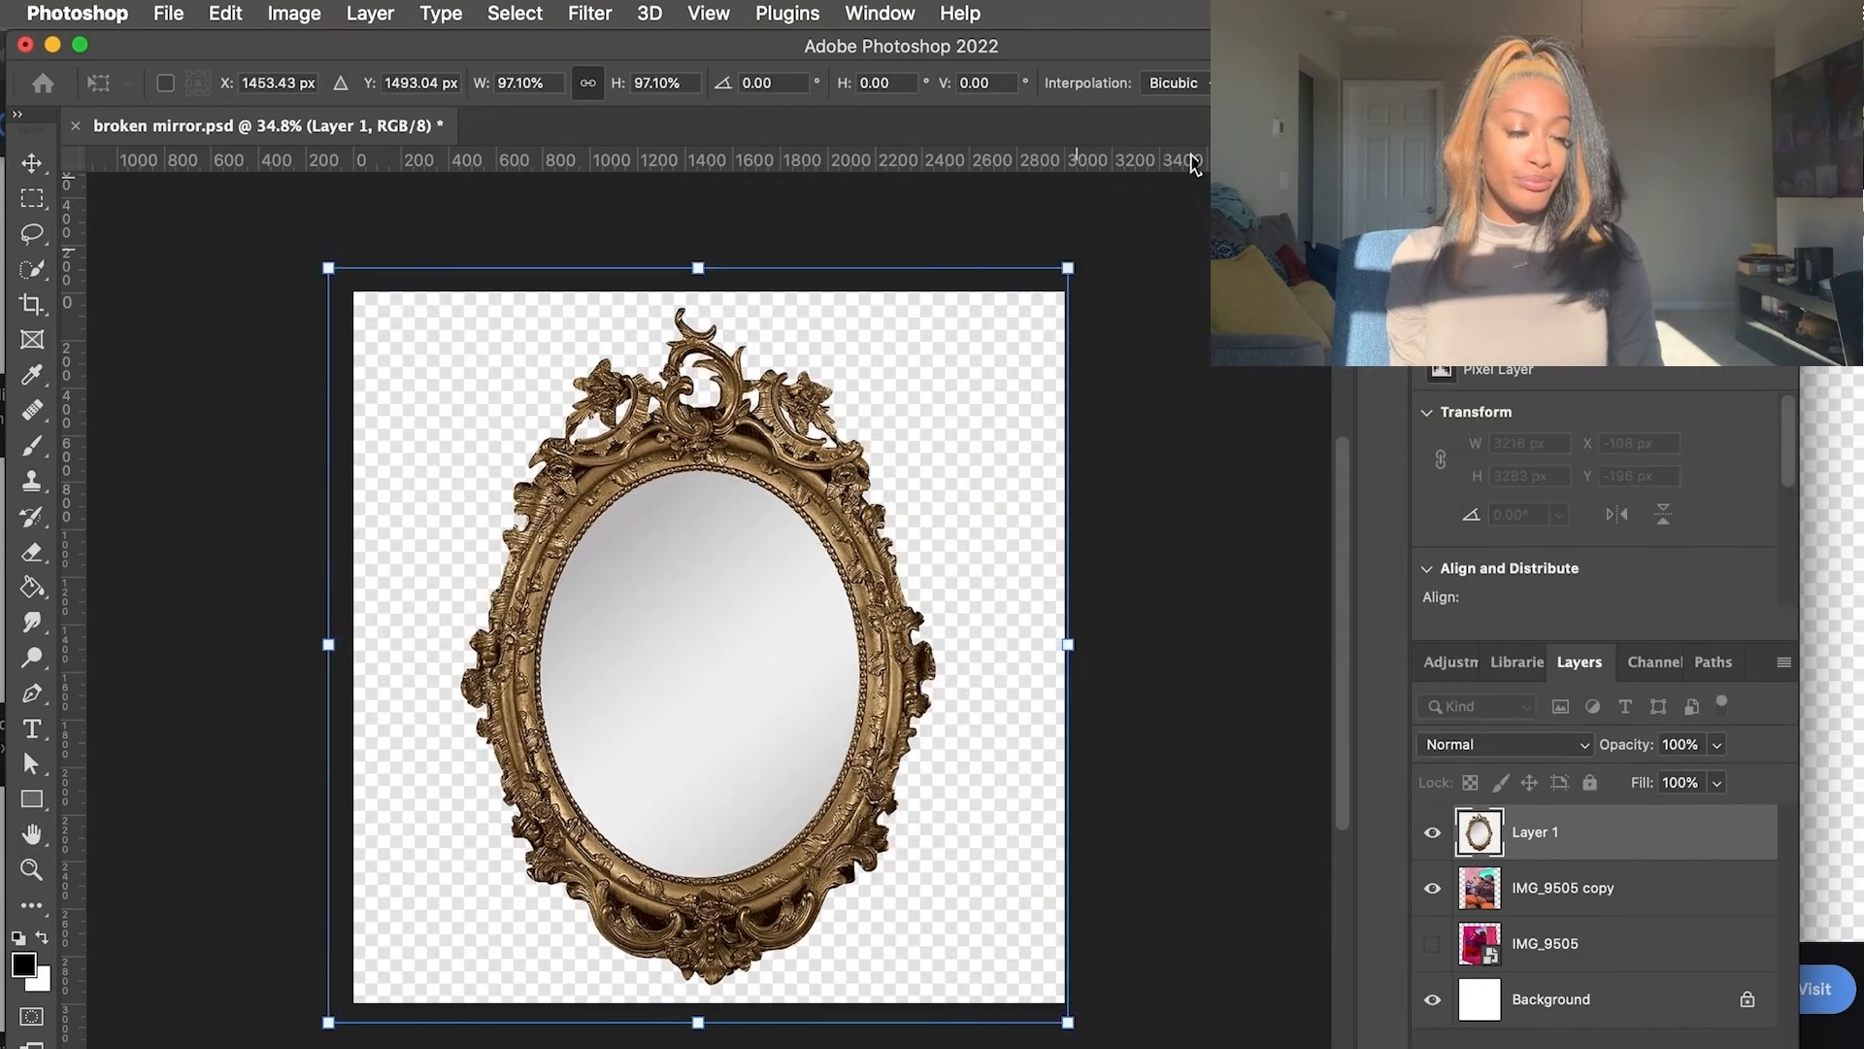
{"action": "key", "text": "Return"}
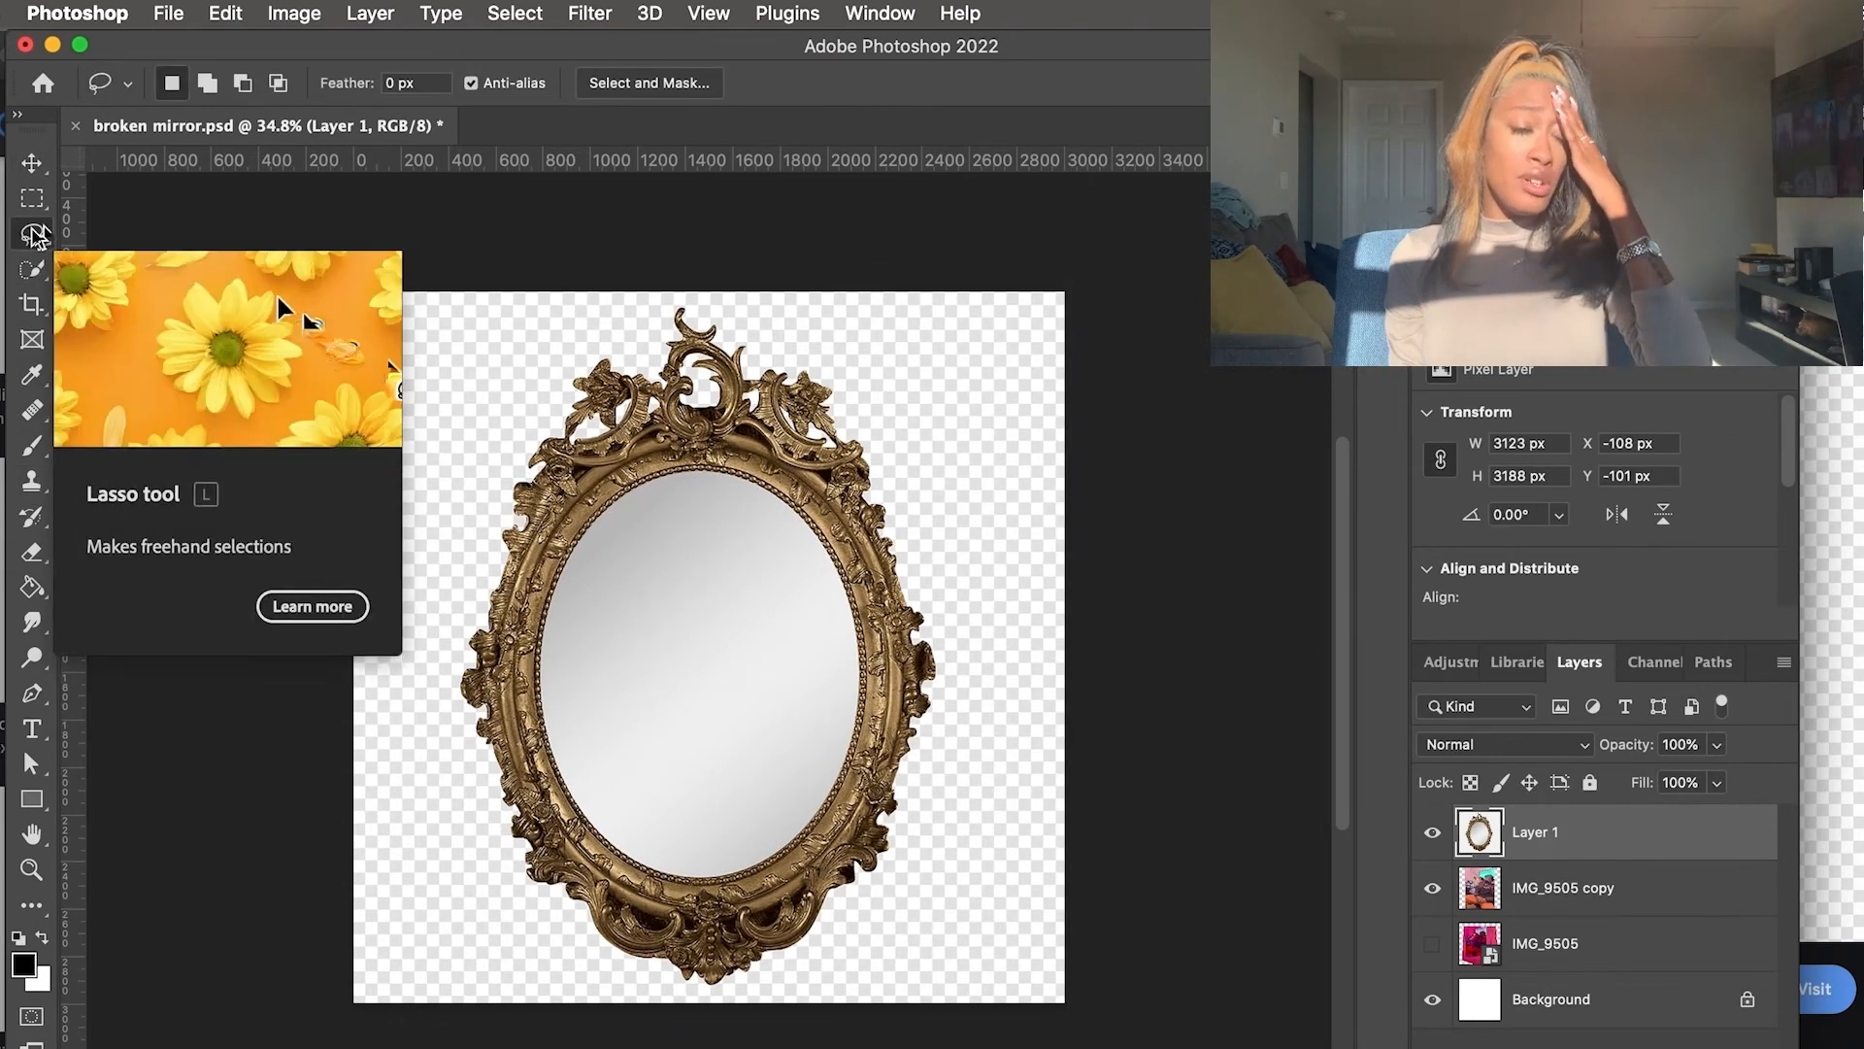
Isolate the gold frame with Select Subject and output it from Select and Mask to a new layer
{"action": "left_click", "coordinate": [45, 232]}
{"action": "left_click", "coordinate": [32, 269]}
{"action": "left_click", "coordinate": [789, 94]}
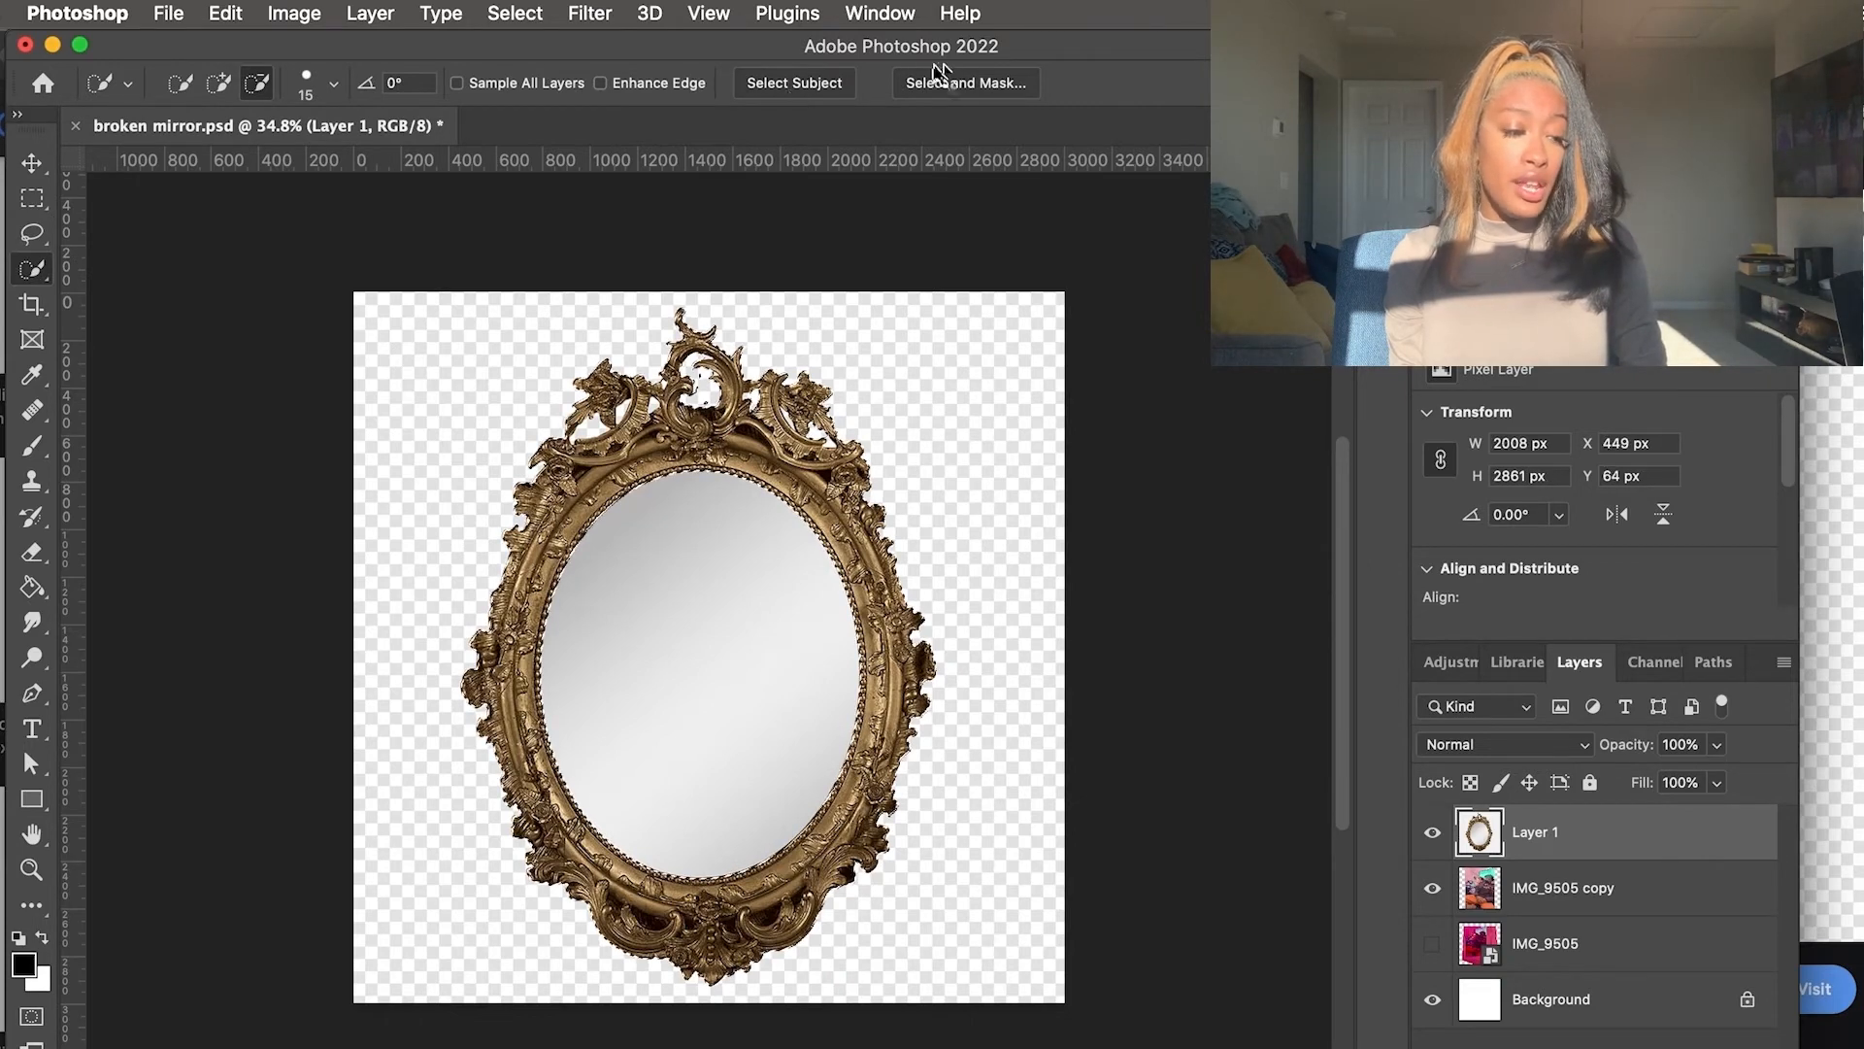
{"action": "left_click", "coordinate": [937, 79]}
{"action": "scroll", "coordinate": [931, 342], "scroll_direction": "up", "scroll_amount": 3}
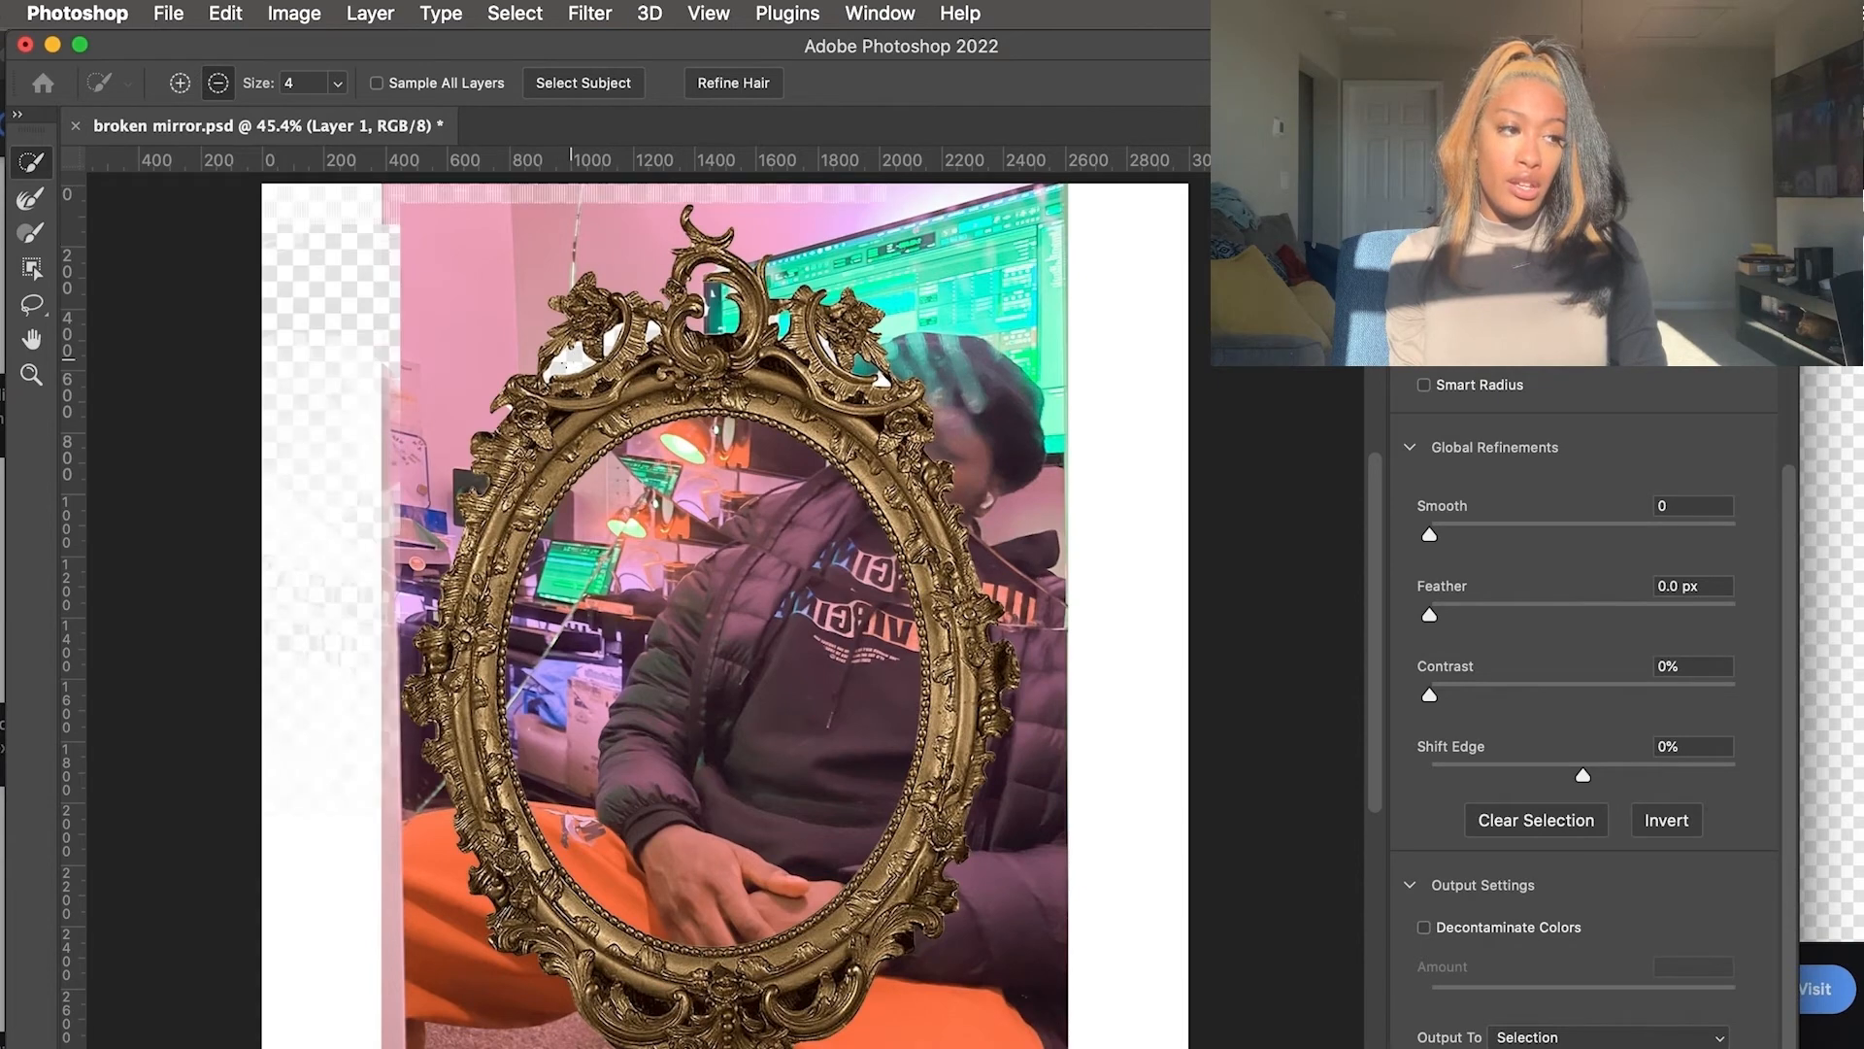
{"action": "scroll", "coordinate": [574, 351], "scroll_direction": "down", "scroll_amount": 1}
{"action": "left_click", "coordinate": [1511, 1039]}
{"action": "left_click", "coordinate": [1544, 1047]}
{"action": "key", "text": "Return"}
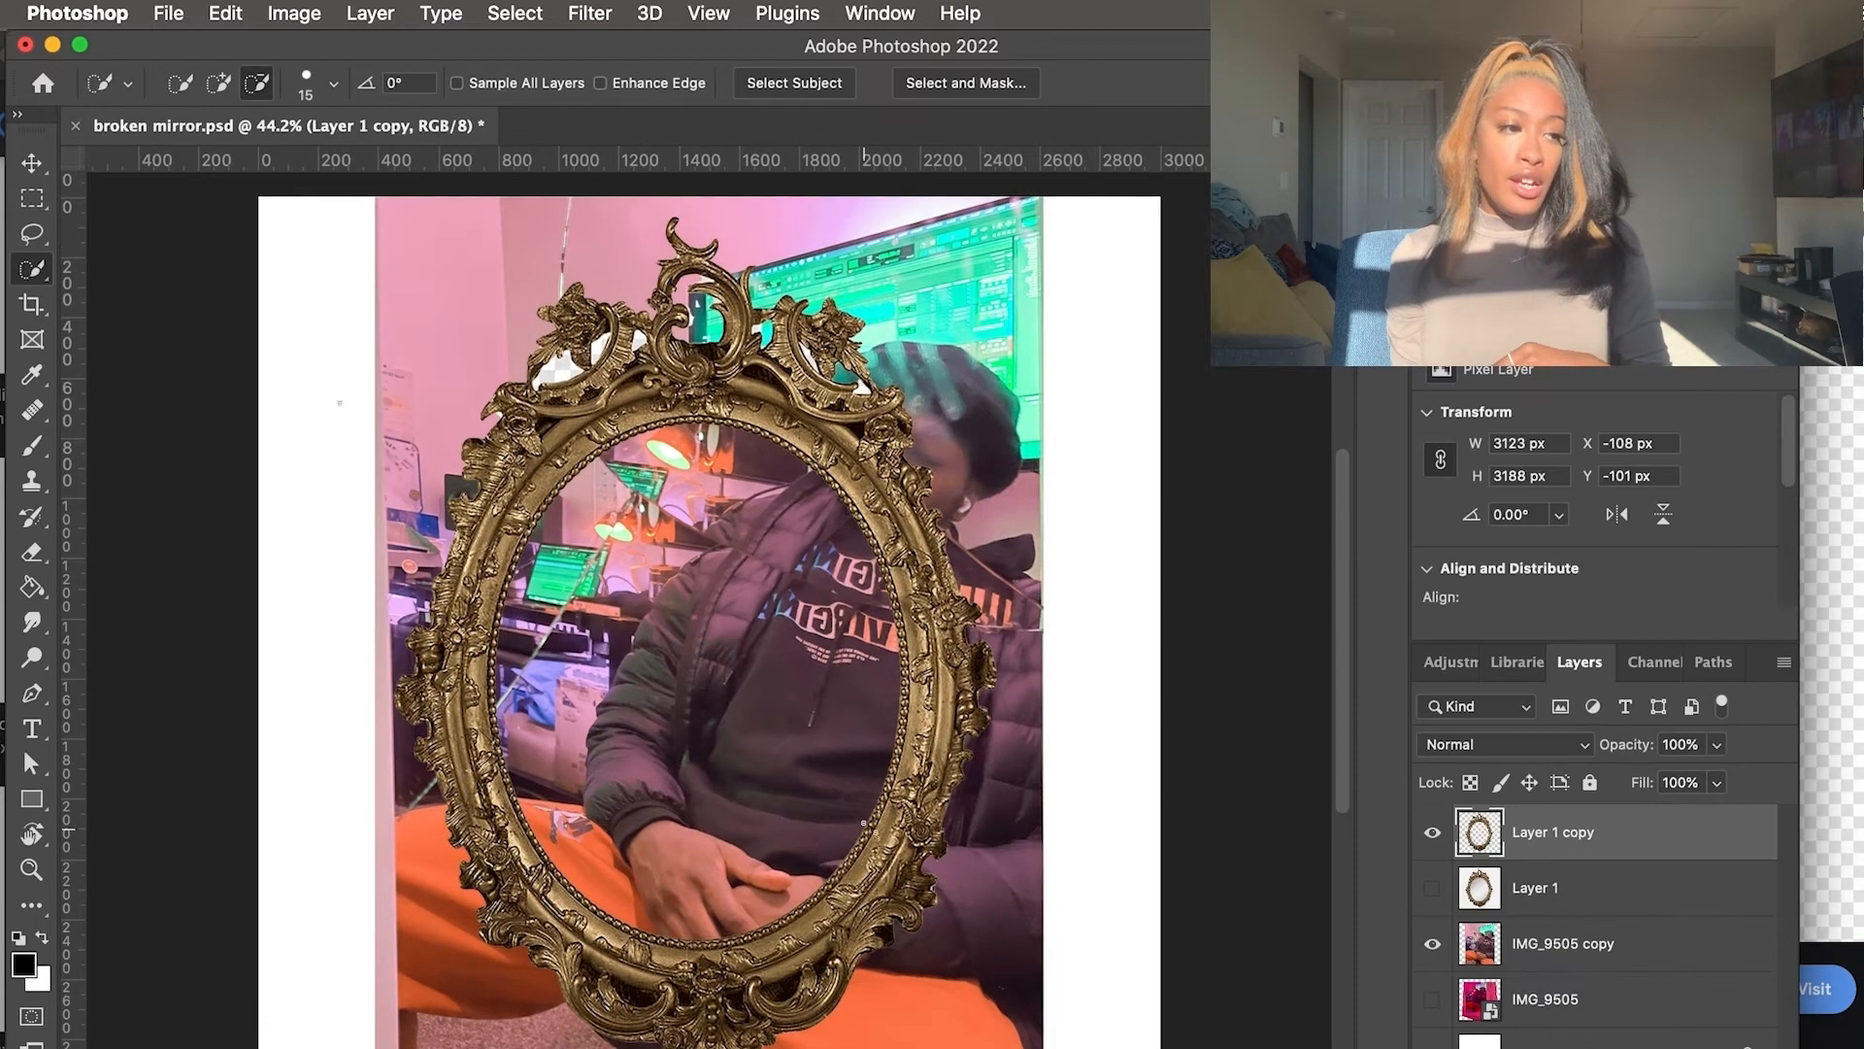
Scale the cut-out frame on Layer 1 copy to 86.80%, about 2711 × 2767 px, to fit within the canvas
{"action": "left_click", "coordinate": [31, 164]}
{"action": "scroll", "coordinate": [432, 347], "scroll_direction": "up", "scroll_amount": 5}
{"action": "left_click_drag", "start_coordinate": [1116, 450], "coordinate": [991, 575]}
{"action": "scroll", "coordinate": [981, 602], "scroll_direction": "down", "scroll_amount": 10}
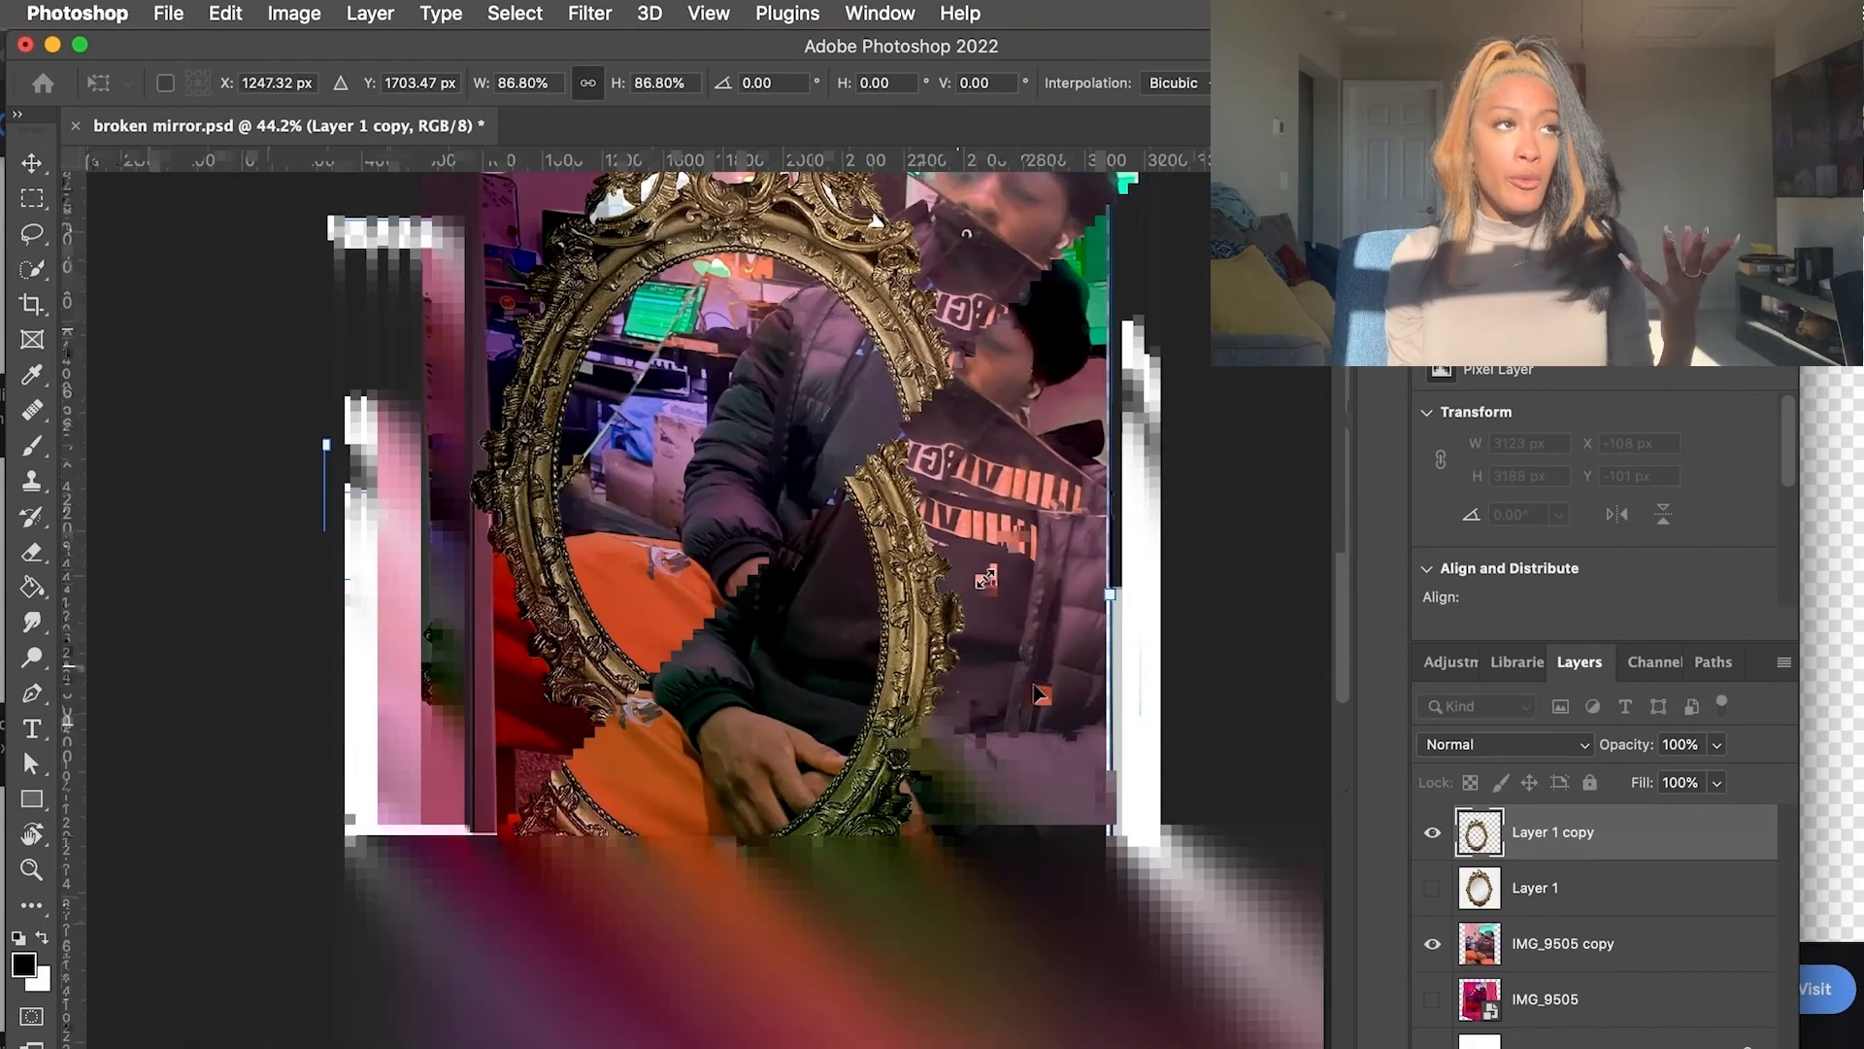
{"action": "scroll", "coordinate": [964, 649], "scroll_direction": "up", "scroll_amount": 6}
{"action": "key", "text": "Return"}
Hide the layers below and erase the leftover checkered border around the frame with a 476 px square eraser
{"action": "left_click", "coordinate": [1432, 943]}
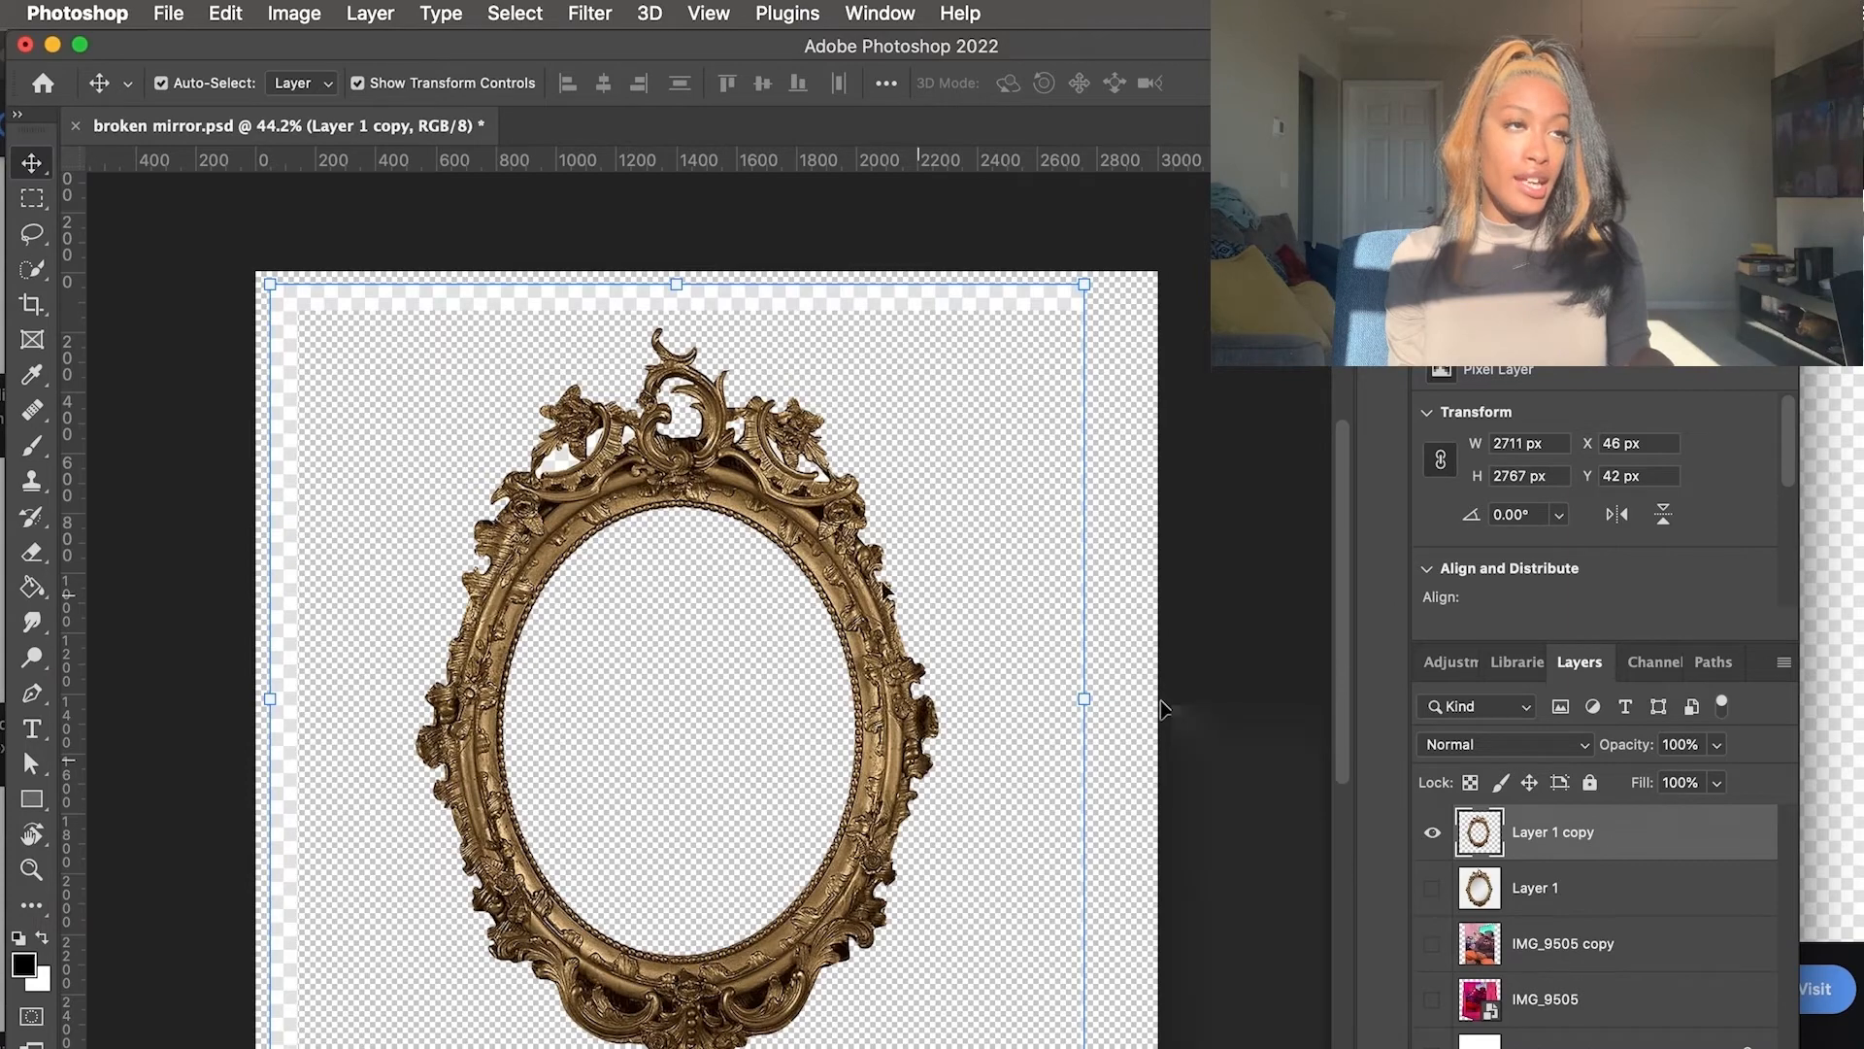
{"action": "left_click", "coordinate": [32, 552]}
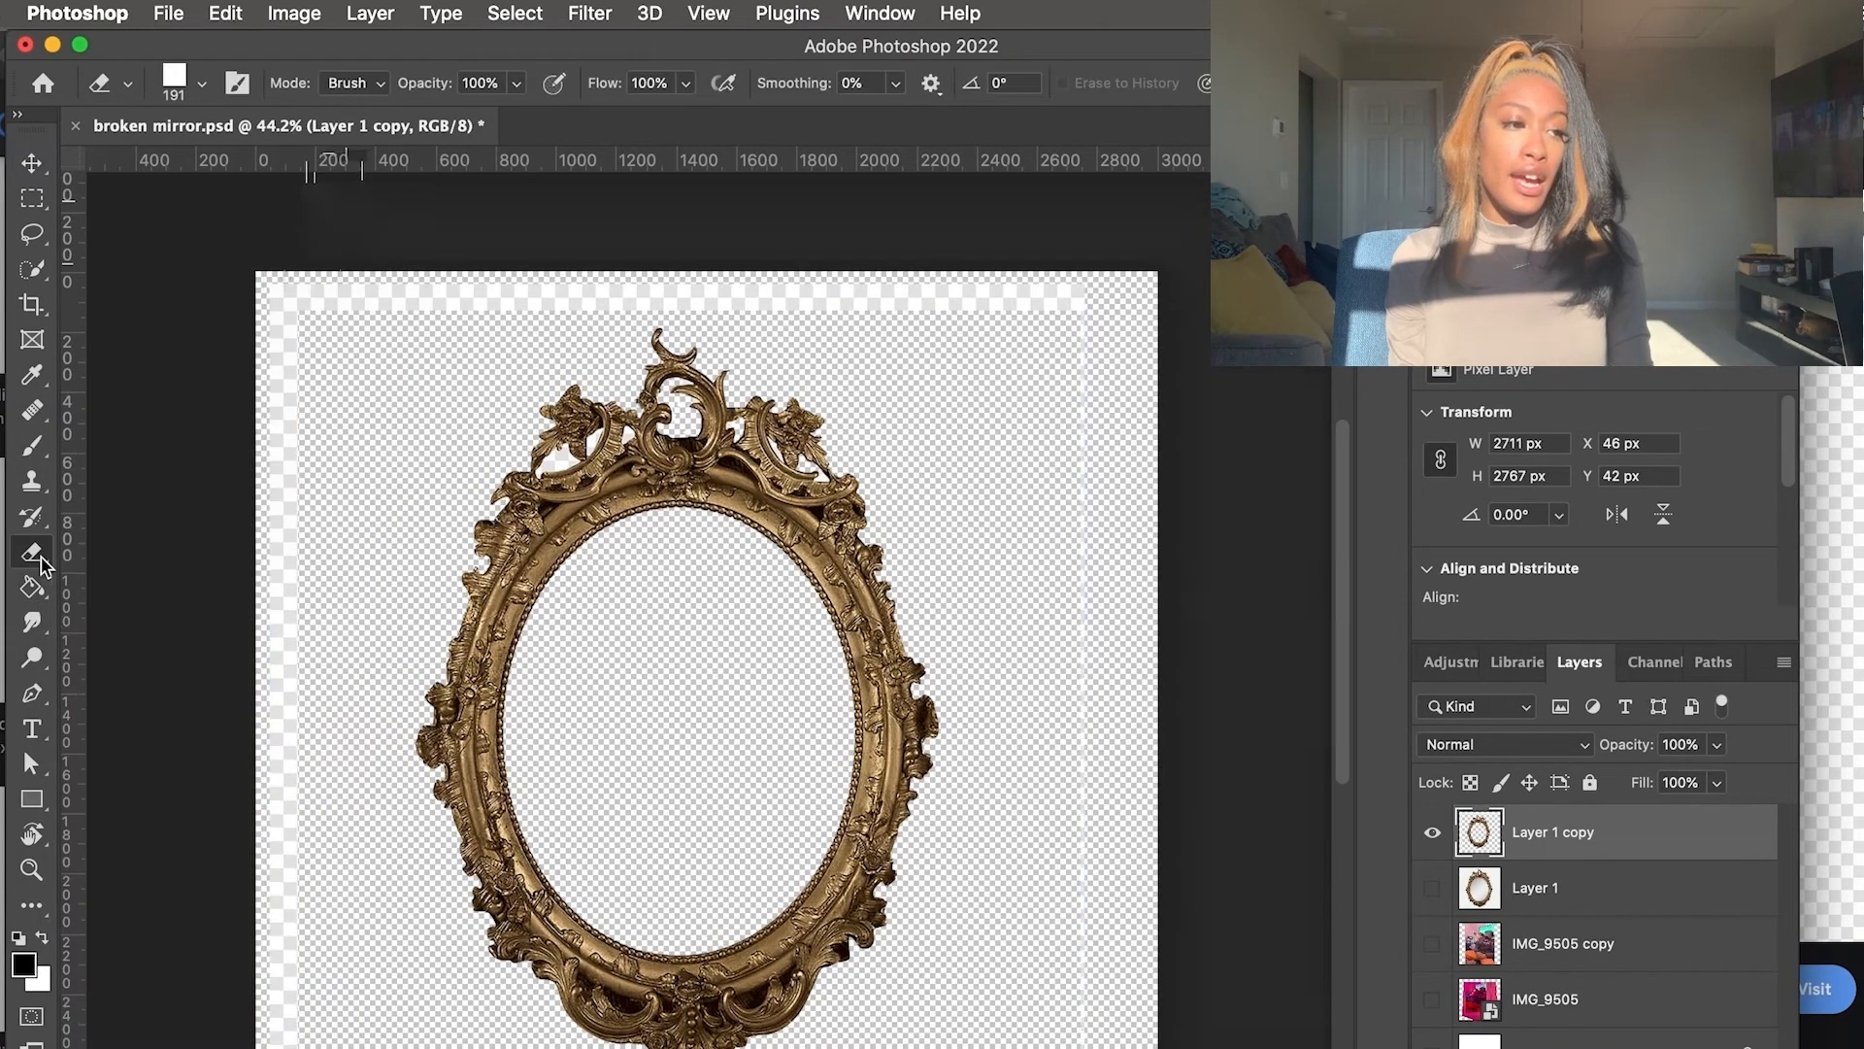
{"action": "left_click", "coordinate": [202, 87]}
{"action": "left_click_drag", "start_coordinate": [283, 168], "coordinate": [297, 168]}
{"action": "left_click", "coordinate": [595, 233]}
{"action": "mouse_move", "coordinate": [244, 303]}
{"action": "left_mouse_down"}
{"action": "mouse_move", "coordinate": [295, 884]}
{"action": "mouse_move", "coordinate": [283, 1032]}
{"action": "left_mouse_up"}
{"action": "scroll", "coordinate": [280, 1032], "scroll_direction": "down", "scroll_amount": 5}
{"action": "mouse_move", "coordinate": [351, 971]}
{"action": "left_mouse_down"}
{"action": "mouse_move", "coordinate": [509, 938]}
{"action": "mouse_move", "coordinate": [765, 955]}
{"action": "mouse_move", "coordinate": [1116, 707]}
{"action": "mouse_move", "coordinate": [1116, 272]}
{"action": "left_mouse_up"}
{"action": "scroll", "coordinate": [1085, 898], "scroll_direction": "up", "scroll_amount": 5}
{"action": "mouse_move", "coordinate": [1084, 895]}
{"action": "left_mouse_down"}
{"action": "mouse_move", "coordinate": [1102, 580]}
{"action": "mouse_move", "coordinate": [1079, 318]}
{"action": "mouse_move", "coordinate": [731, 280]}
{"action": "mouse_move", "coordinate": [473, 284]}
{"action": "mouse_move", "coordinate": [300, 337]}
{"action": "left_mouse_up"}
Show the white Background and set the eraser to a Hard Round brush at 43 px
{"action": "scroll", "coordinate": [300, 337], "scroll_direction": "up", "scroll_amount": 5}
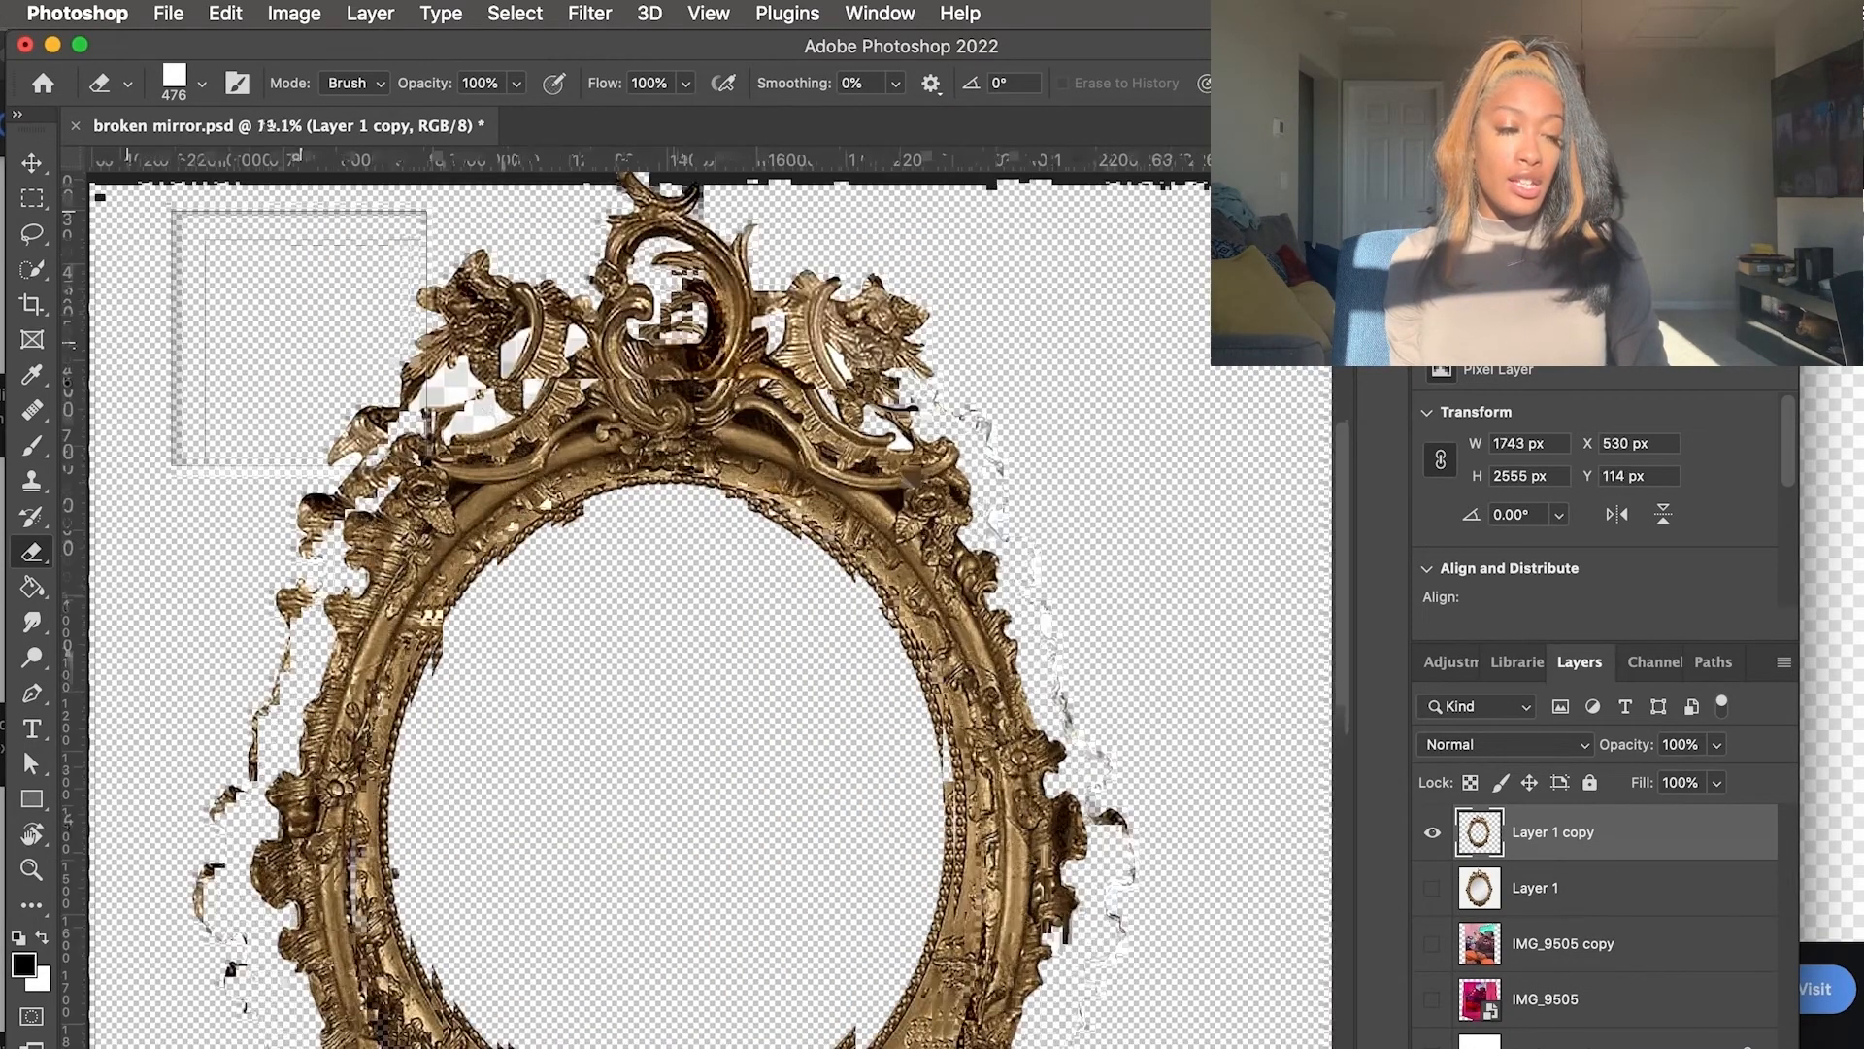
{"action": "left_click", "coordinate": [1432, 1047]}
{"action": "left_click", "coordinate": [202, 84]}
{"action": "left_click_drag", "start_coordinate": [230, 169], "coordinate": [194, 169]}
{"action": "scroll", "coordinate": [175, 472], "scroll_direction": "up", "scroll_amount": 10}
{"action": "scroll", "coordinate": [175, 472], "scroll_direction": "up", "scroll_amount": 15}
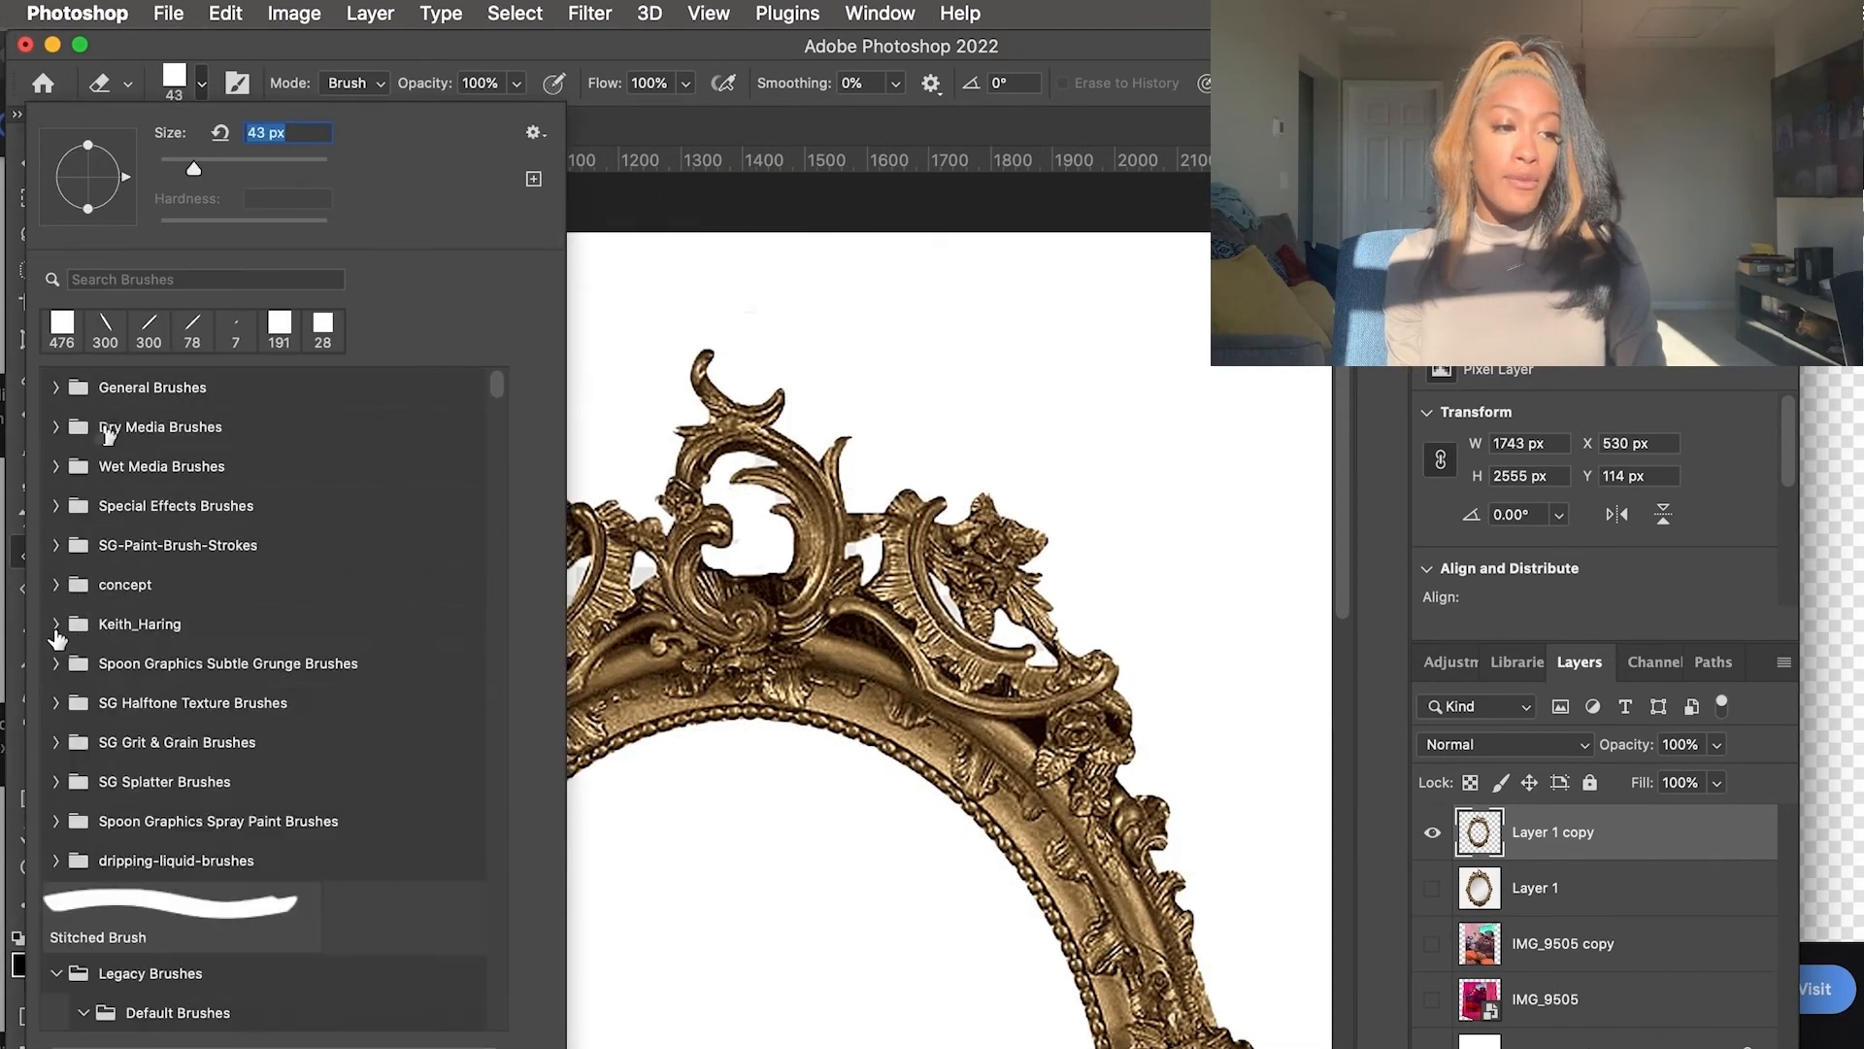
{"action": "left_click", "coordinate": [59, 386]}
{"action": "left_click", "coordinate": [173, 524]}
{"action": "left_click", "coordinate": [861, 391]}
Erase the checkered remnants inside the openings of the frame's upper-left ornament, reducing the eraser to 12 px
{"action": "scroll", "coordinate": [665, 627], "scroll_direction": "up", "scroll_amount": 4}
{"action": "scroll", "coordinate": [394, 618], "scroll_direction": "left", "scroll_amount": 1}
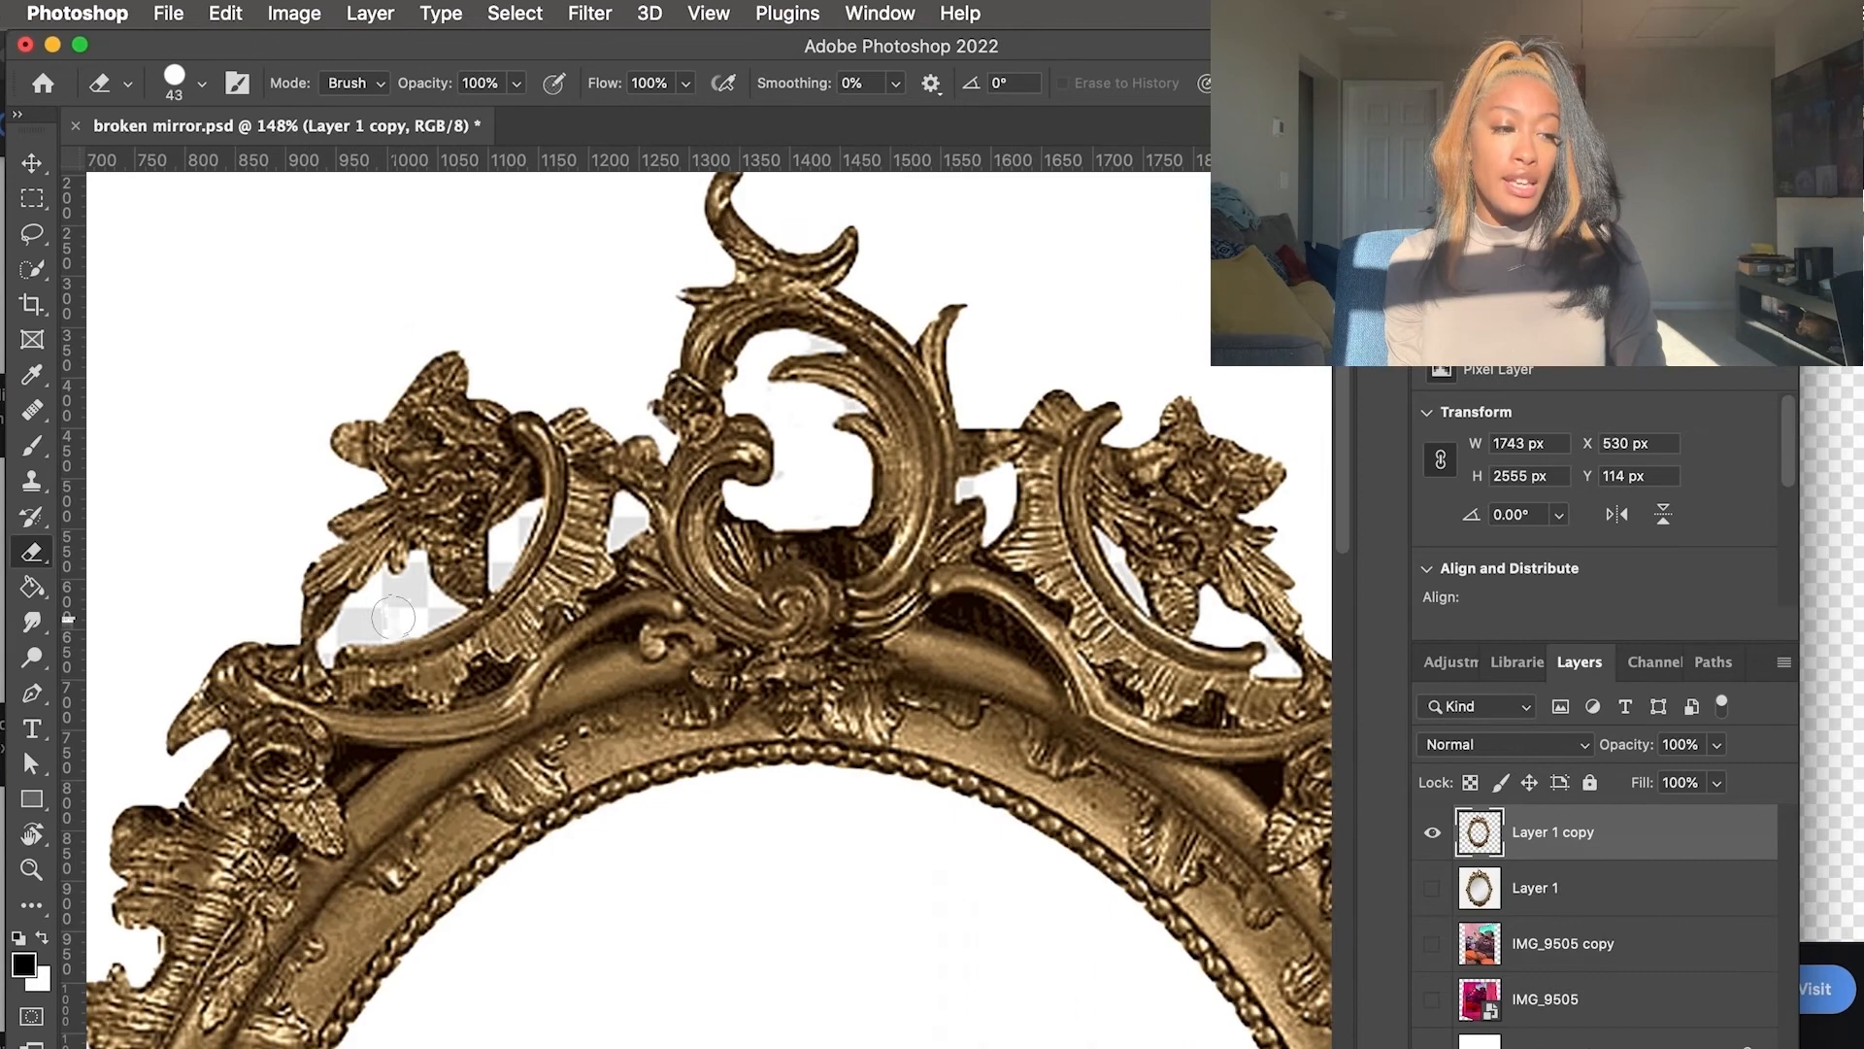
{"action": "scroll", "coordinate": [378, 601], "scroll_direction": "up", "scroll_amount": 5}
{"action": "scroll", "coordinate": [378, 601], "scroll_direction": "left", "scroll_amount": 2}
{"action": "left_click", "coordinate": [201, 86]}
{"action": "left_click_drag", "start_coordinate": [192, 170], "coordinate": [168, 170]}
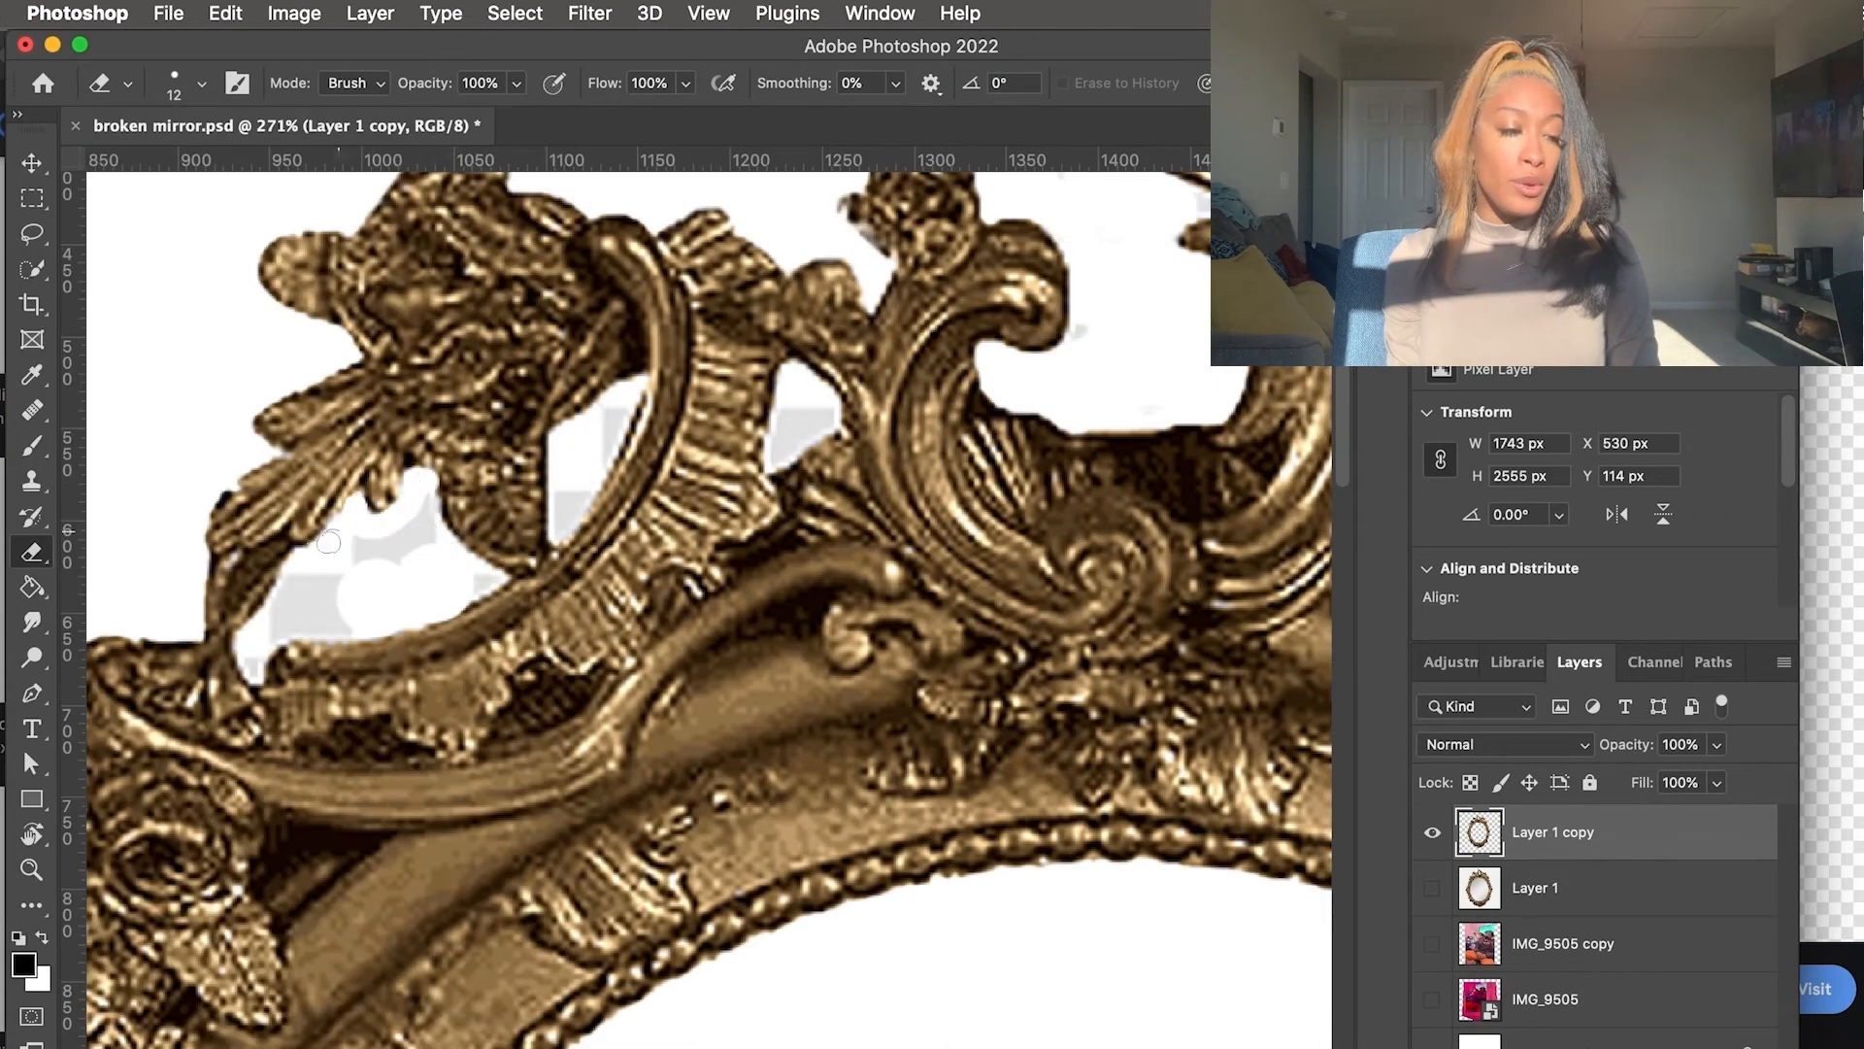
{"action": "scroll", "coordinate": [329, 542], "scroll_direction": "up", "scroll_amount": 2}
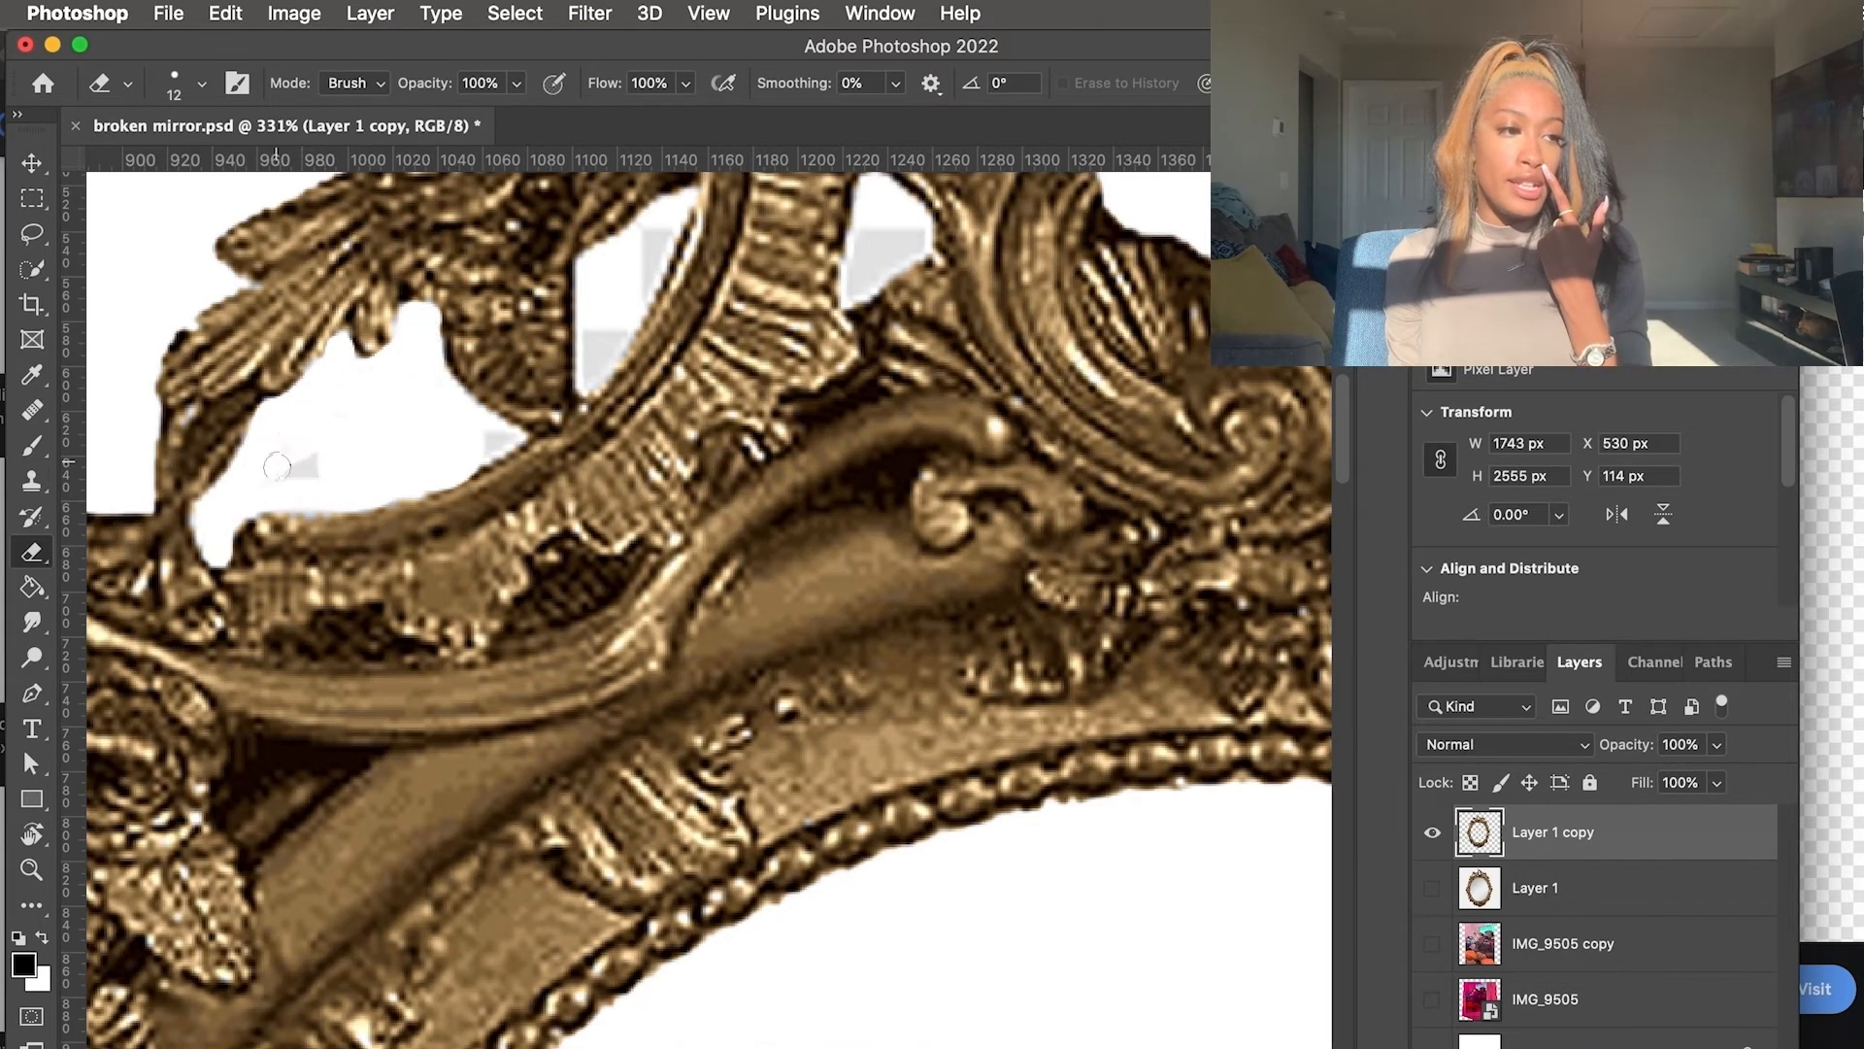
{"action": "scroll", "coordinate": [434, 473], "scroll_direction": "up", "scroll_amount": 3}
{"action": "scroll", "coordinate": [434, 472], "scroll_direction": "right", "scroll_amount": 1}
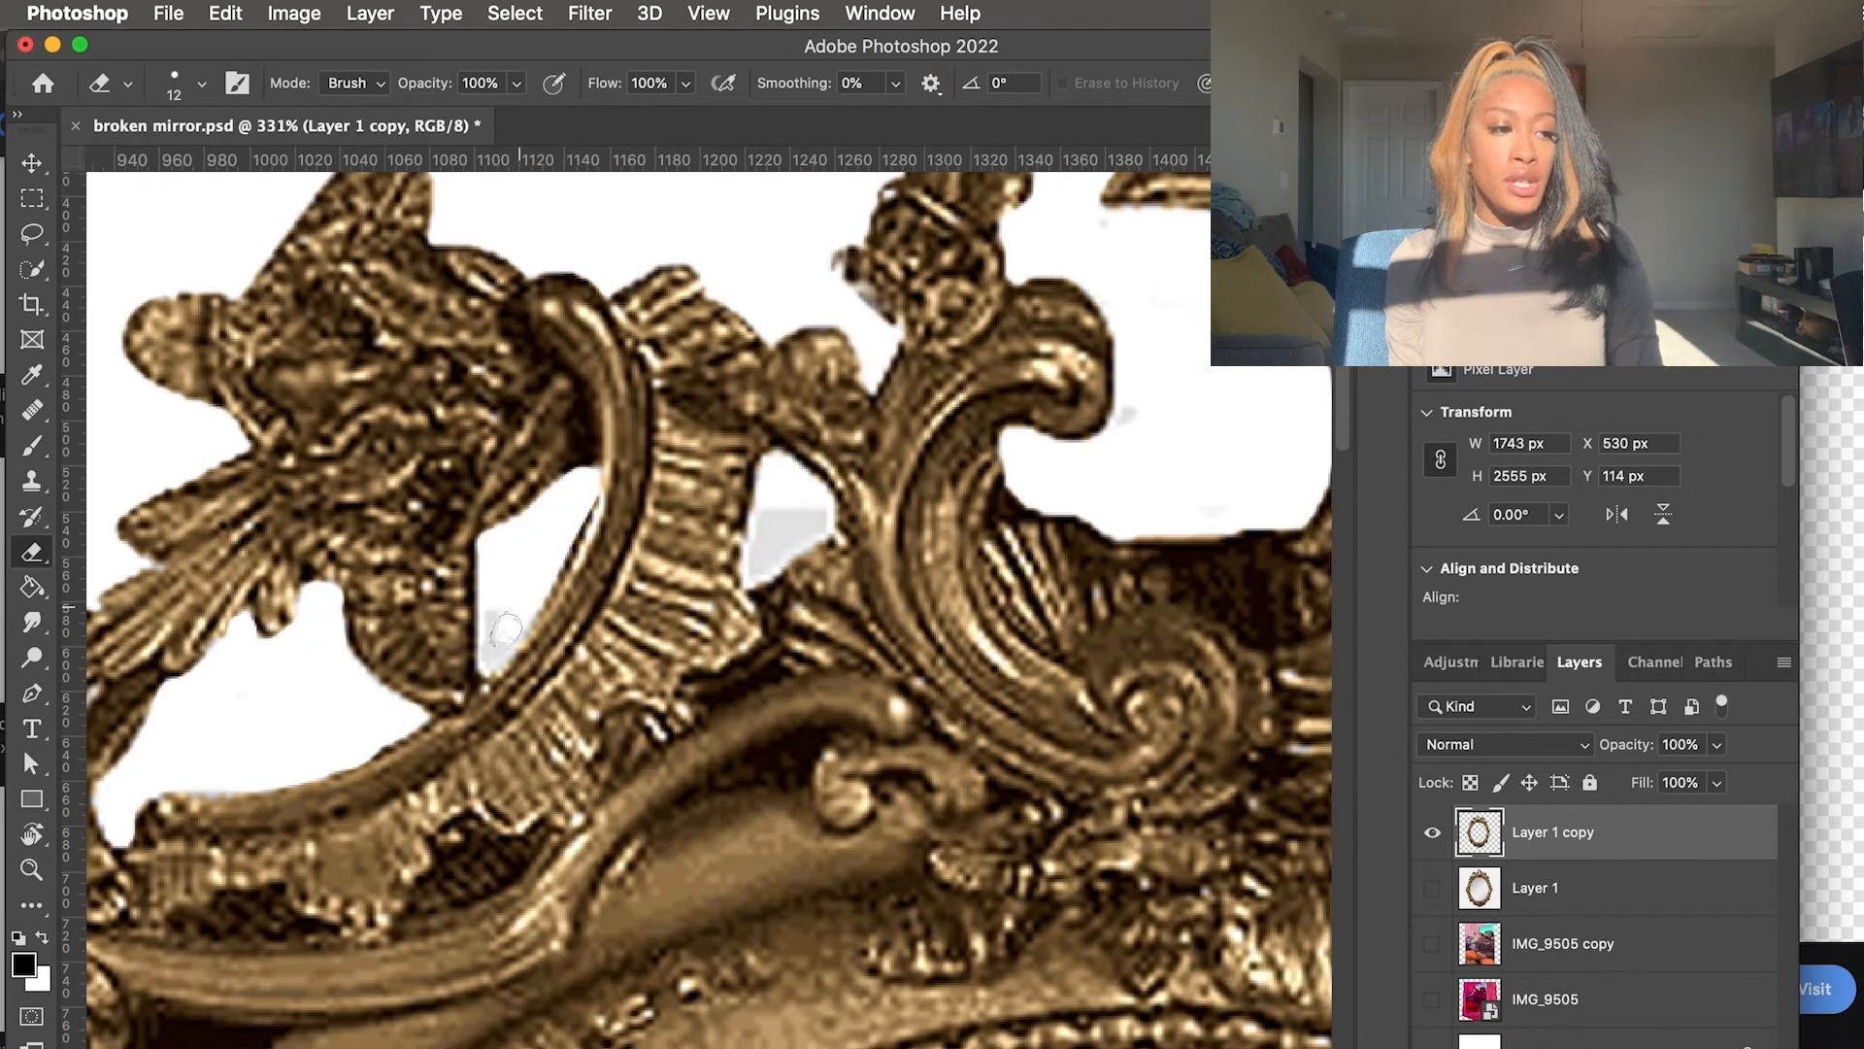
{"action": "scroll", "coordinate": [523, 538], "scroll_direction": "right", "scroll_amount": 2}
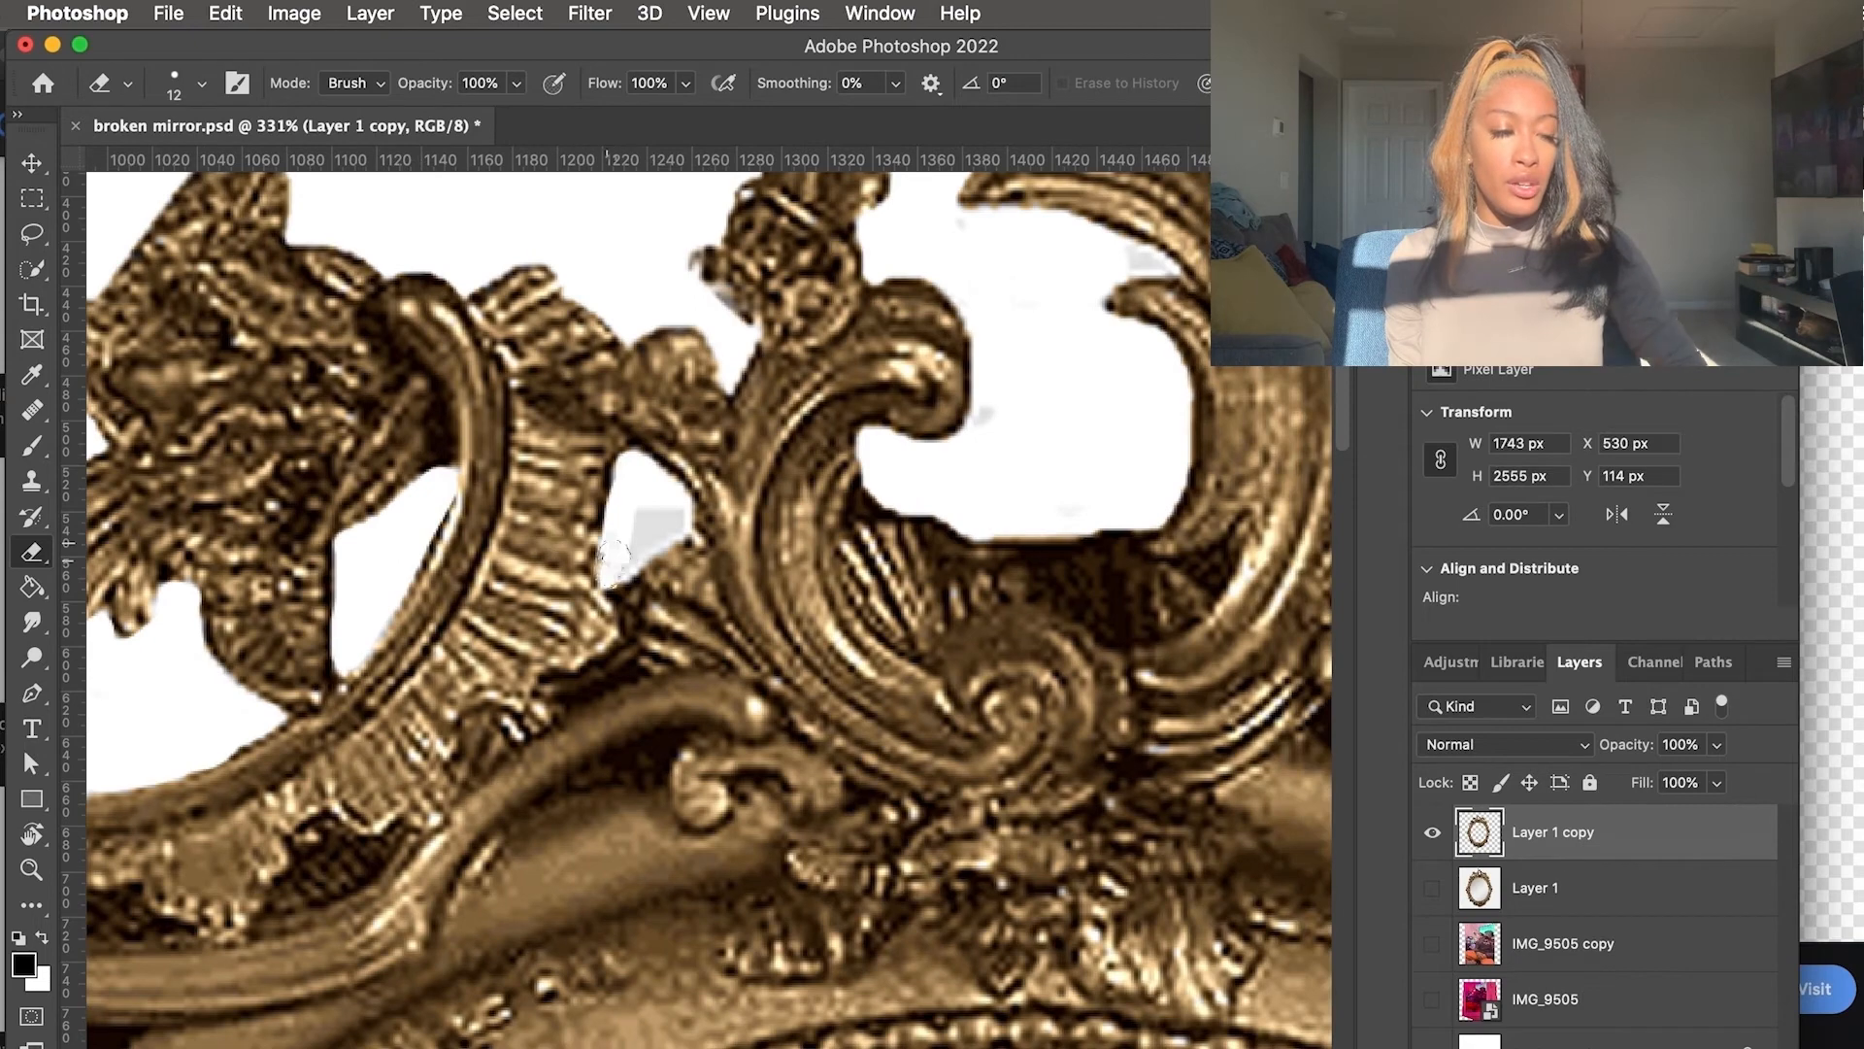
Erase the grey remnants inside the frame's central crest, reducing the eraser to 9 px for the narrow gaps
{"action": "scroll", "coordinate": [976, 425], "scroll_direction": "up", "scroll_amount": 3}
{"action": "scroll", "coordinate": [976, 425], "scroll_direction": "right", "scroll_amount": 3}
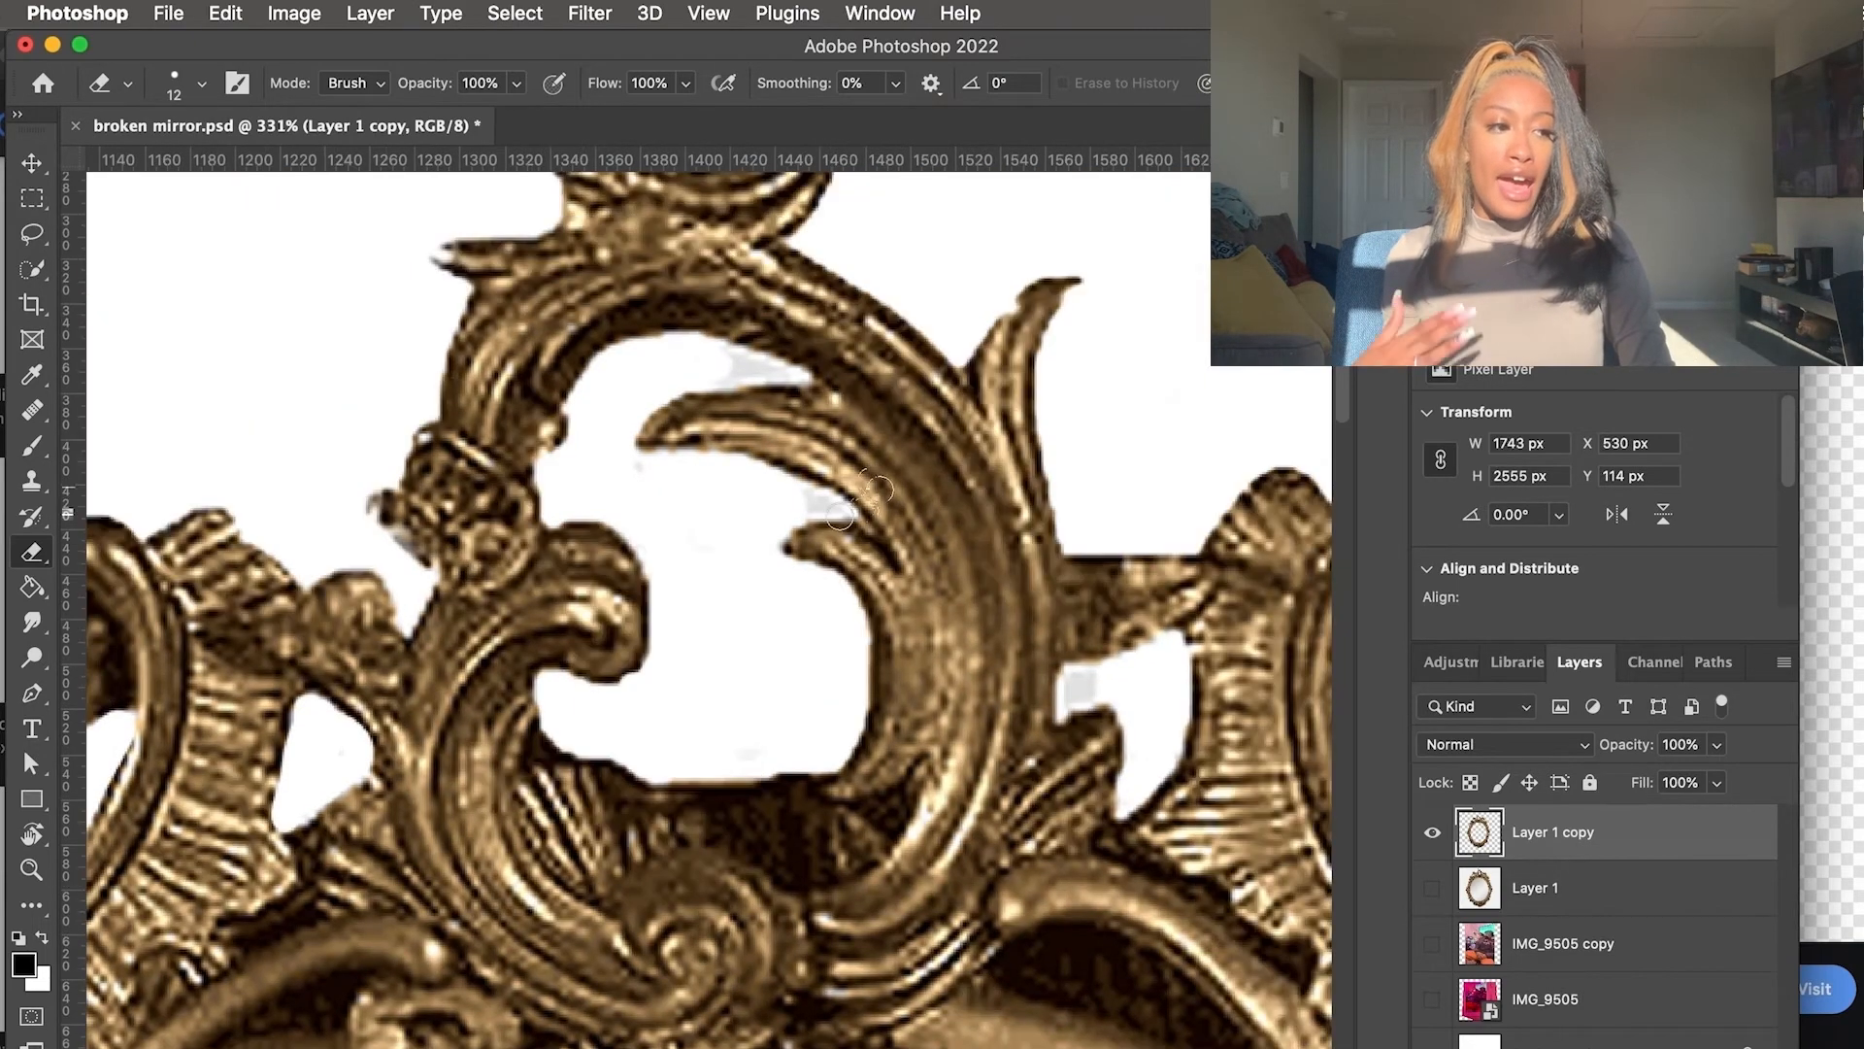
{"action": "left_click", "coordinate": [202, 84]}
{"action": "left_click_drag", "start_coordinate": [172, 172], "coordinate": [169, 170]}
{"action": "left_click", "coordinate": [850, 512]}
{"action": "scroll", "coordinate": [851, 505], "scroll_direction": "up", "scroll_amount": 1}
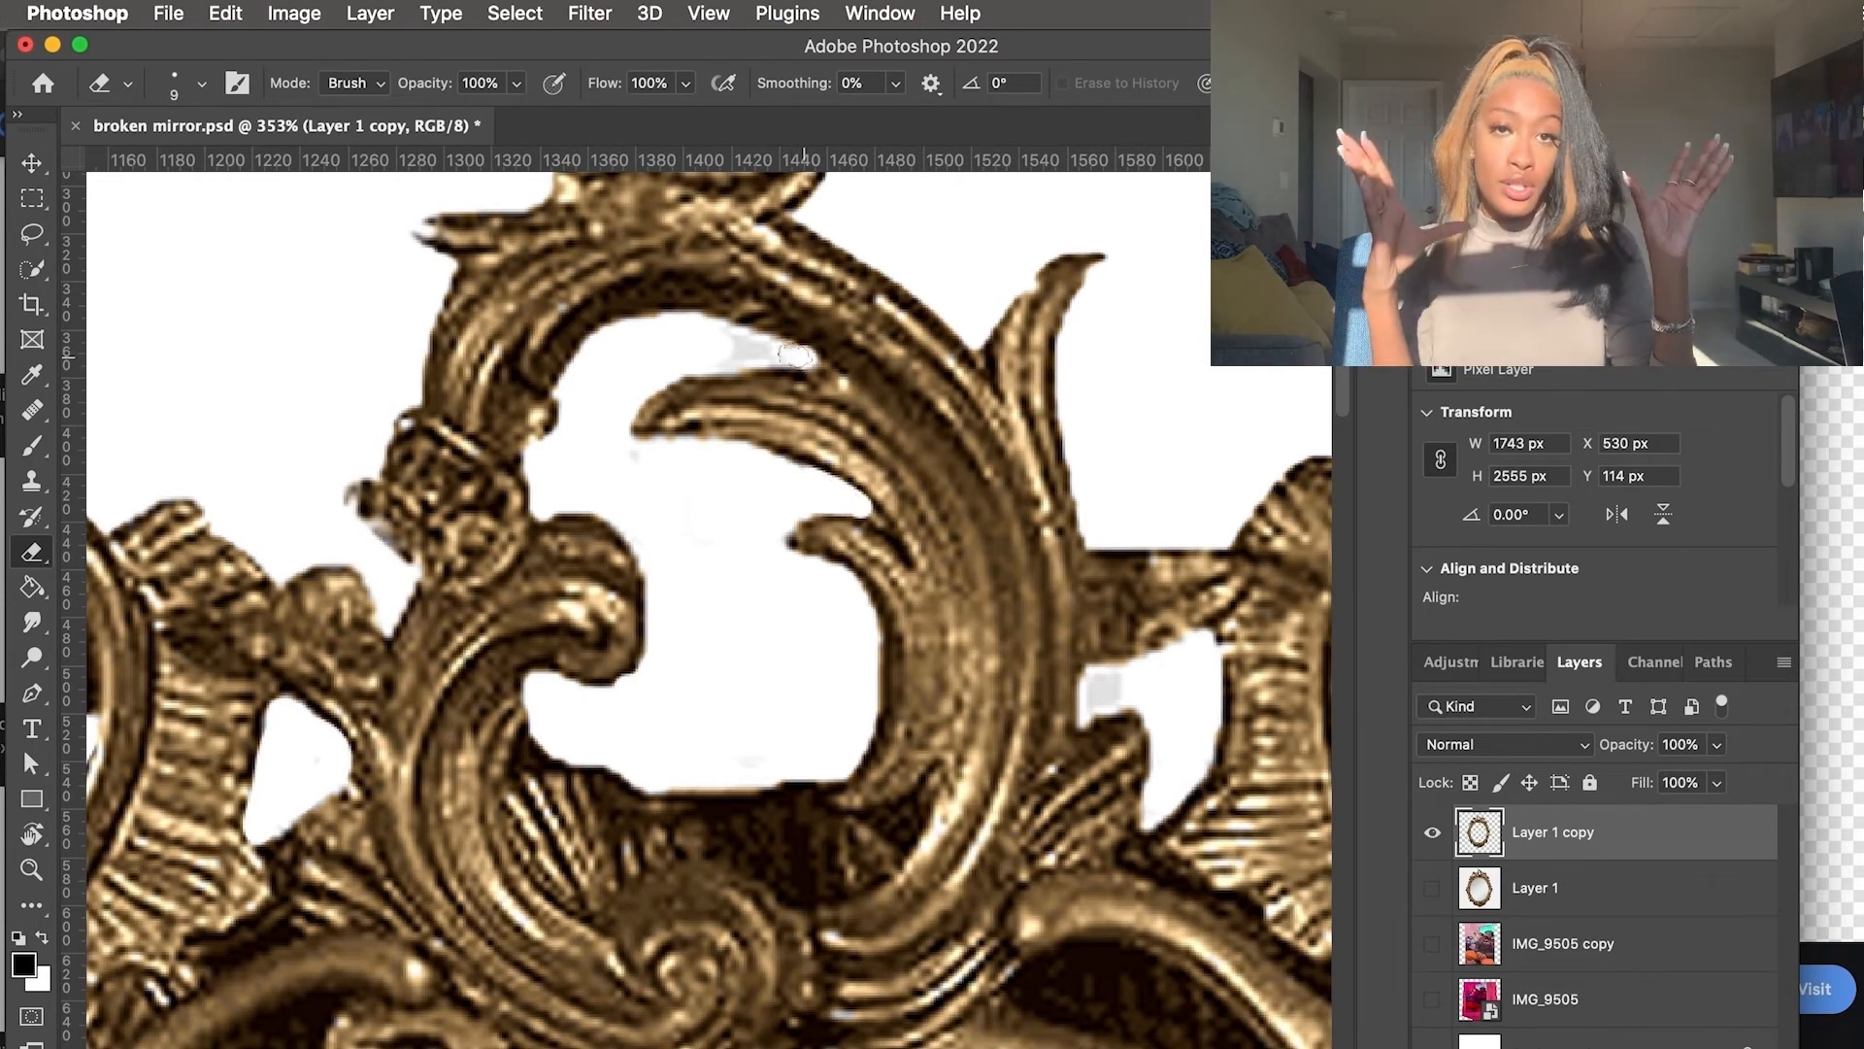
Erase the grey remnants inside the openings of the frame's upper-right ornament with the 9 px eraser
{"action": "scroll", "coordinate": [796, 356], "scroll_direction": "right", "scroll_amount": 5}
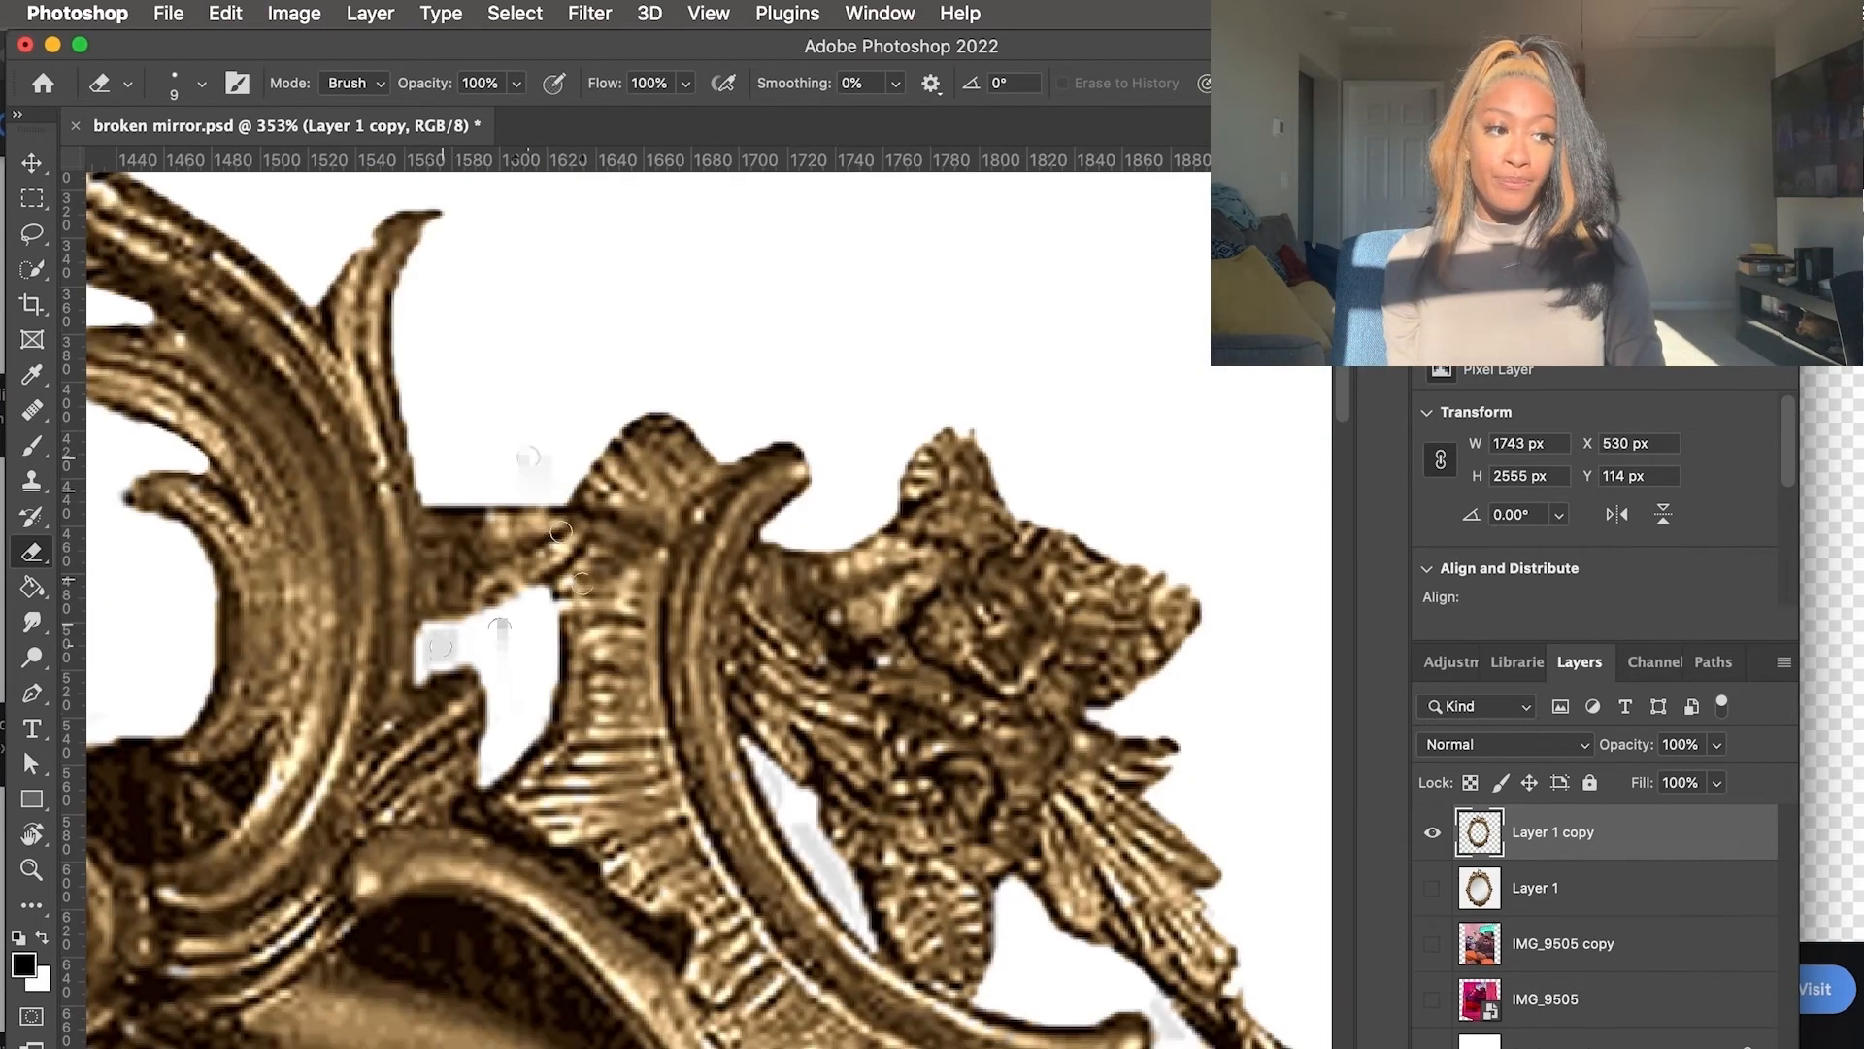
{"action": "scroll", "coordinate": [452, 651], "scroll_direction": "down", "scroll_amount": 5}
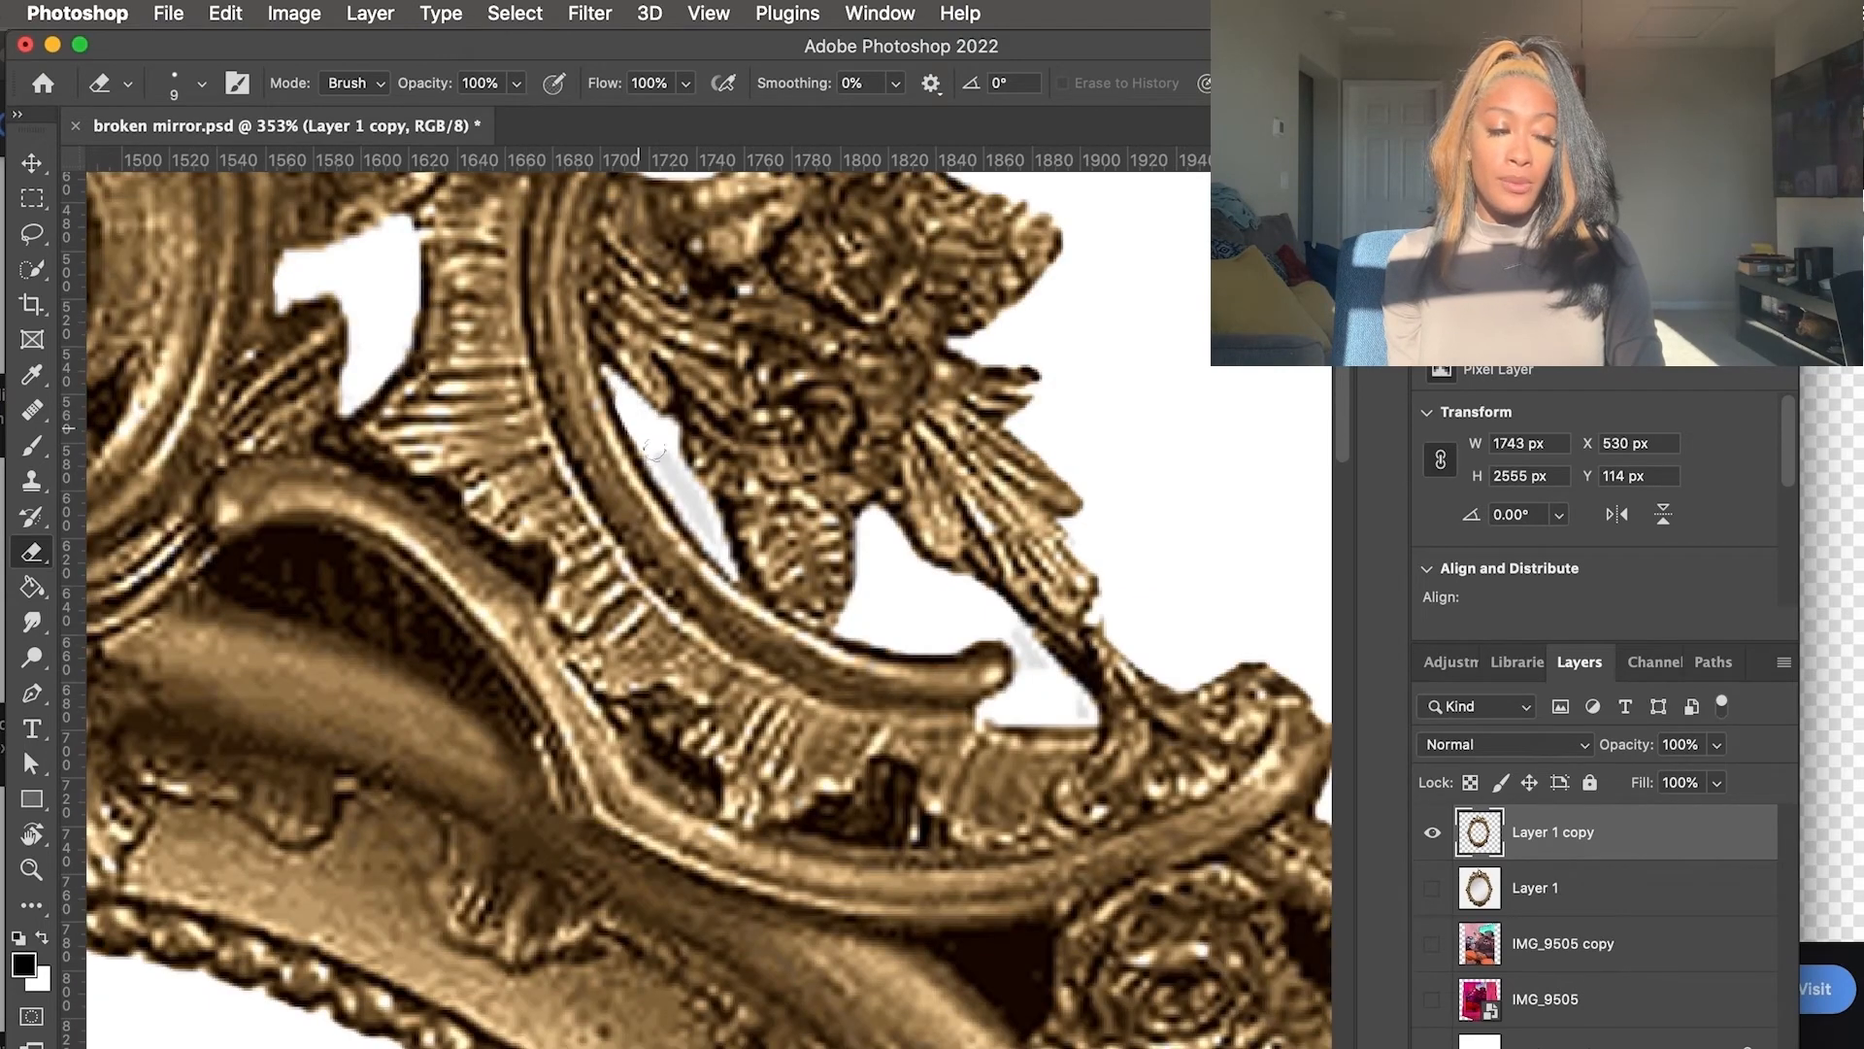
{"action": "scroll", "coordinate": [676, 487], "scroll_direction": "down", "scroll_amount": 5}
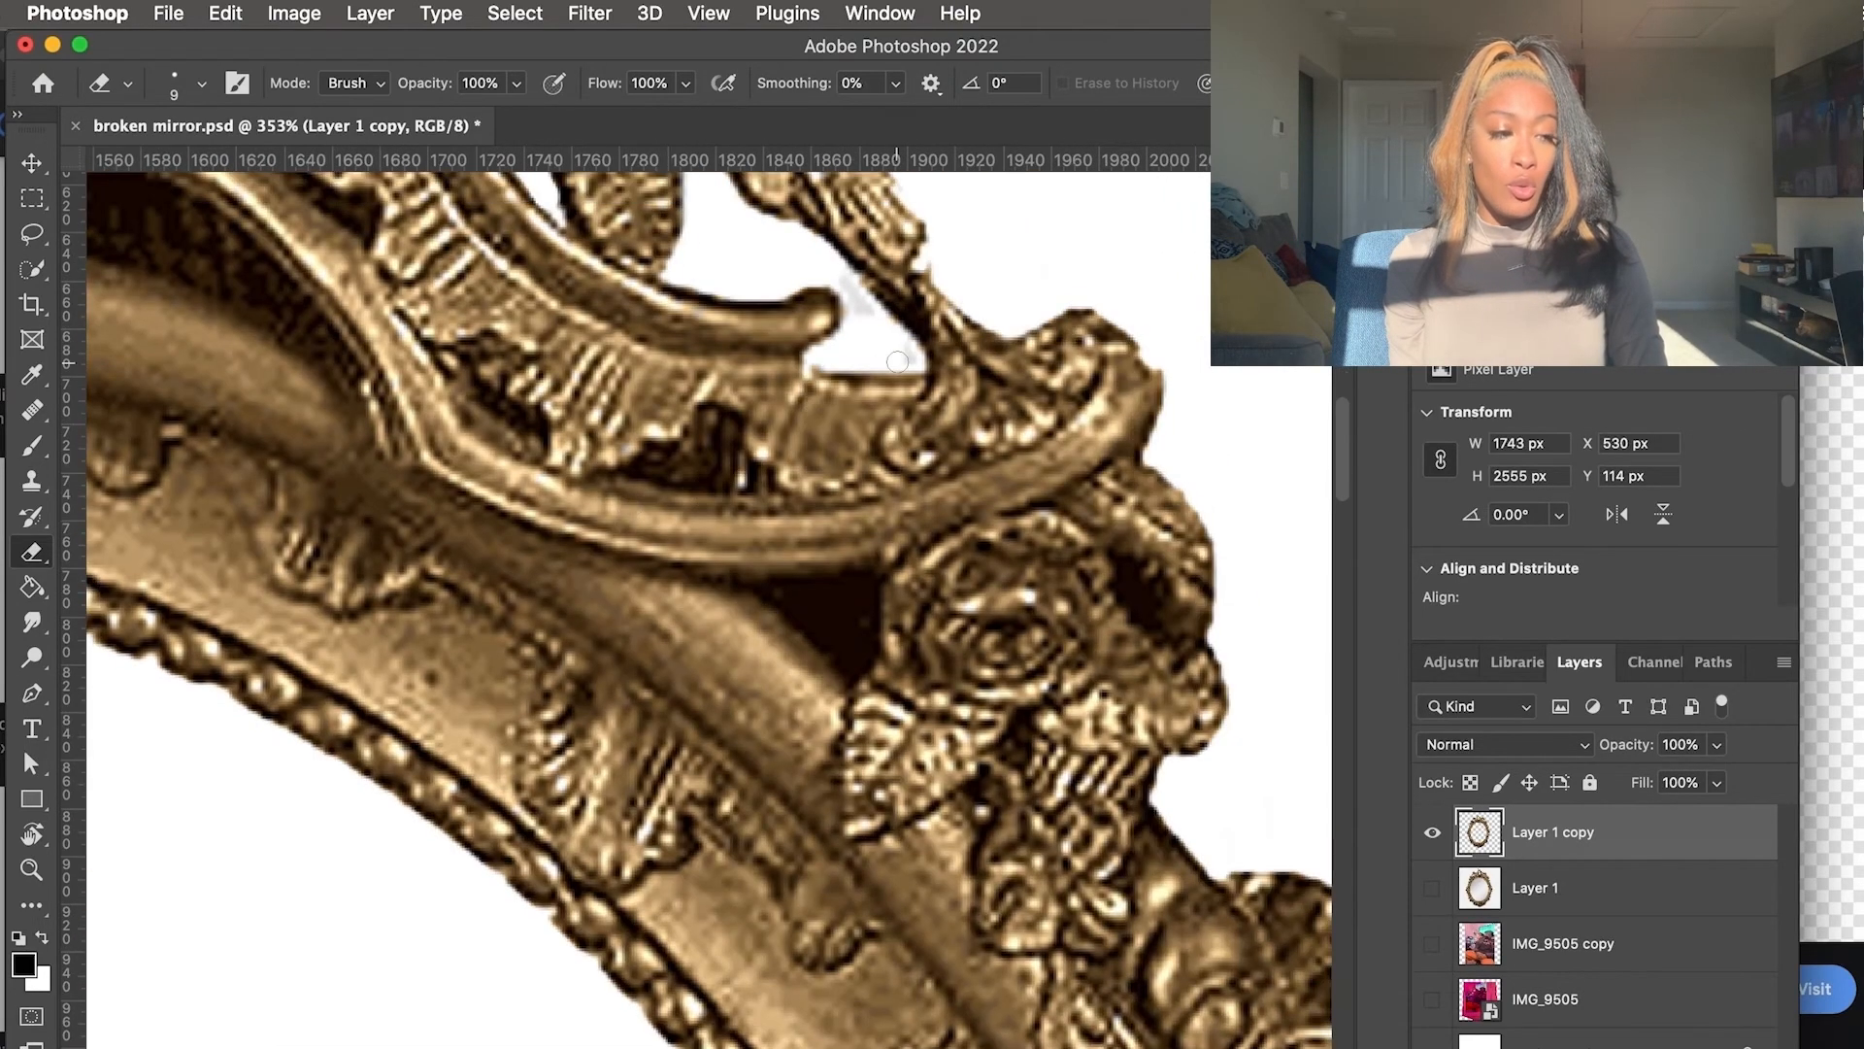
Check the rest of the frame's outline and erase leftover bits along its outer left edge
{"action": "scroll", "coordinate": [900, 348], "scroll_direction": "left", "scroll_amount": 15}
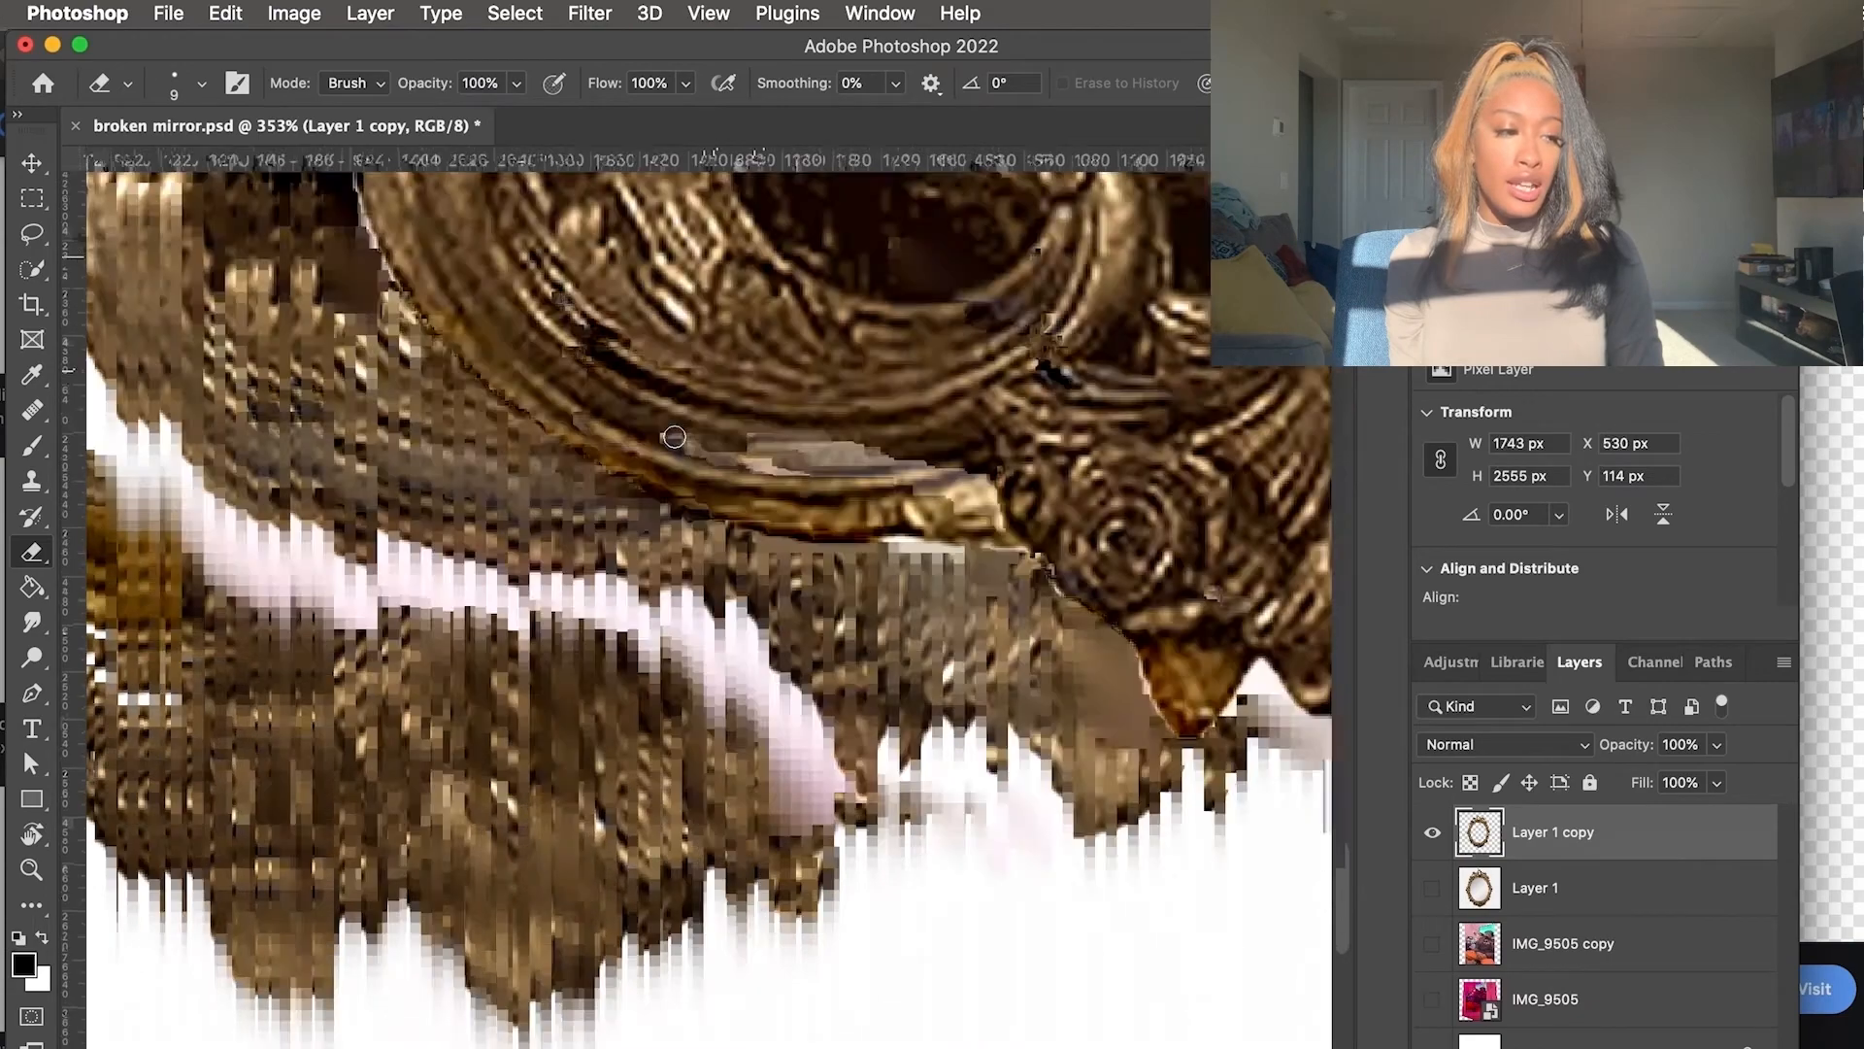
{"action": "scroll", "coordinate": [1005, 573], "scroll_direction": "up", "scroll_amount": 15}
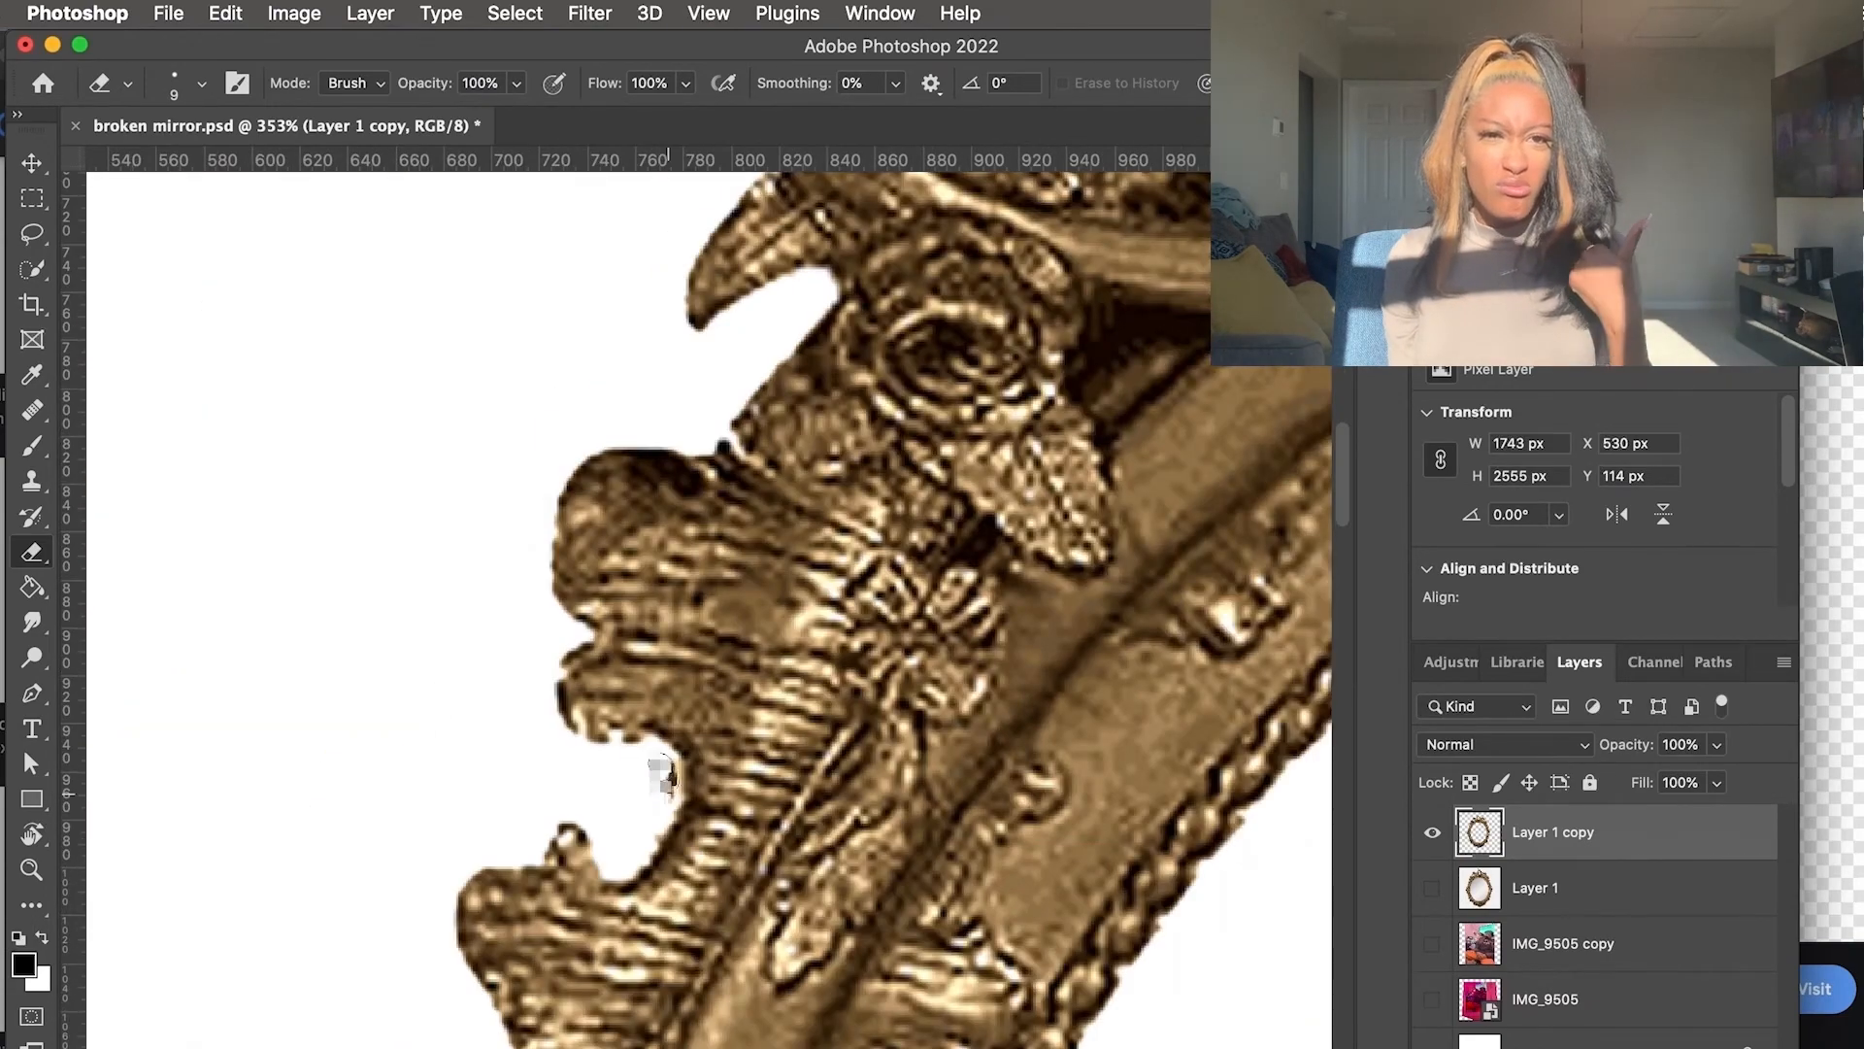
{"action": "scroll", "coordinate": [660, 771], "scroll_direction": "right", "scroll_amount": 15}
{"action": "scroll", "coordinate": [660, 772], "scroll_direction": "up", "scroll_amount": 15}
{"action": "scroll", "coordinate": [641, 490], "scroll_direction": "down", "scroll_amount": 5}
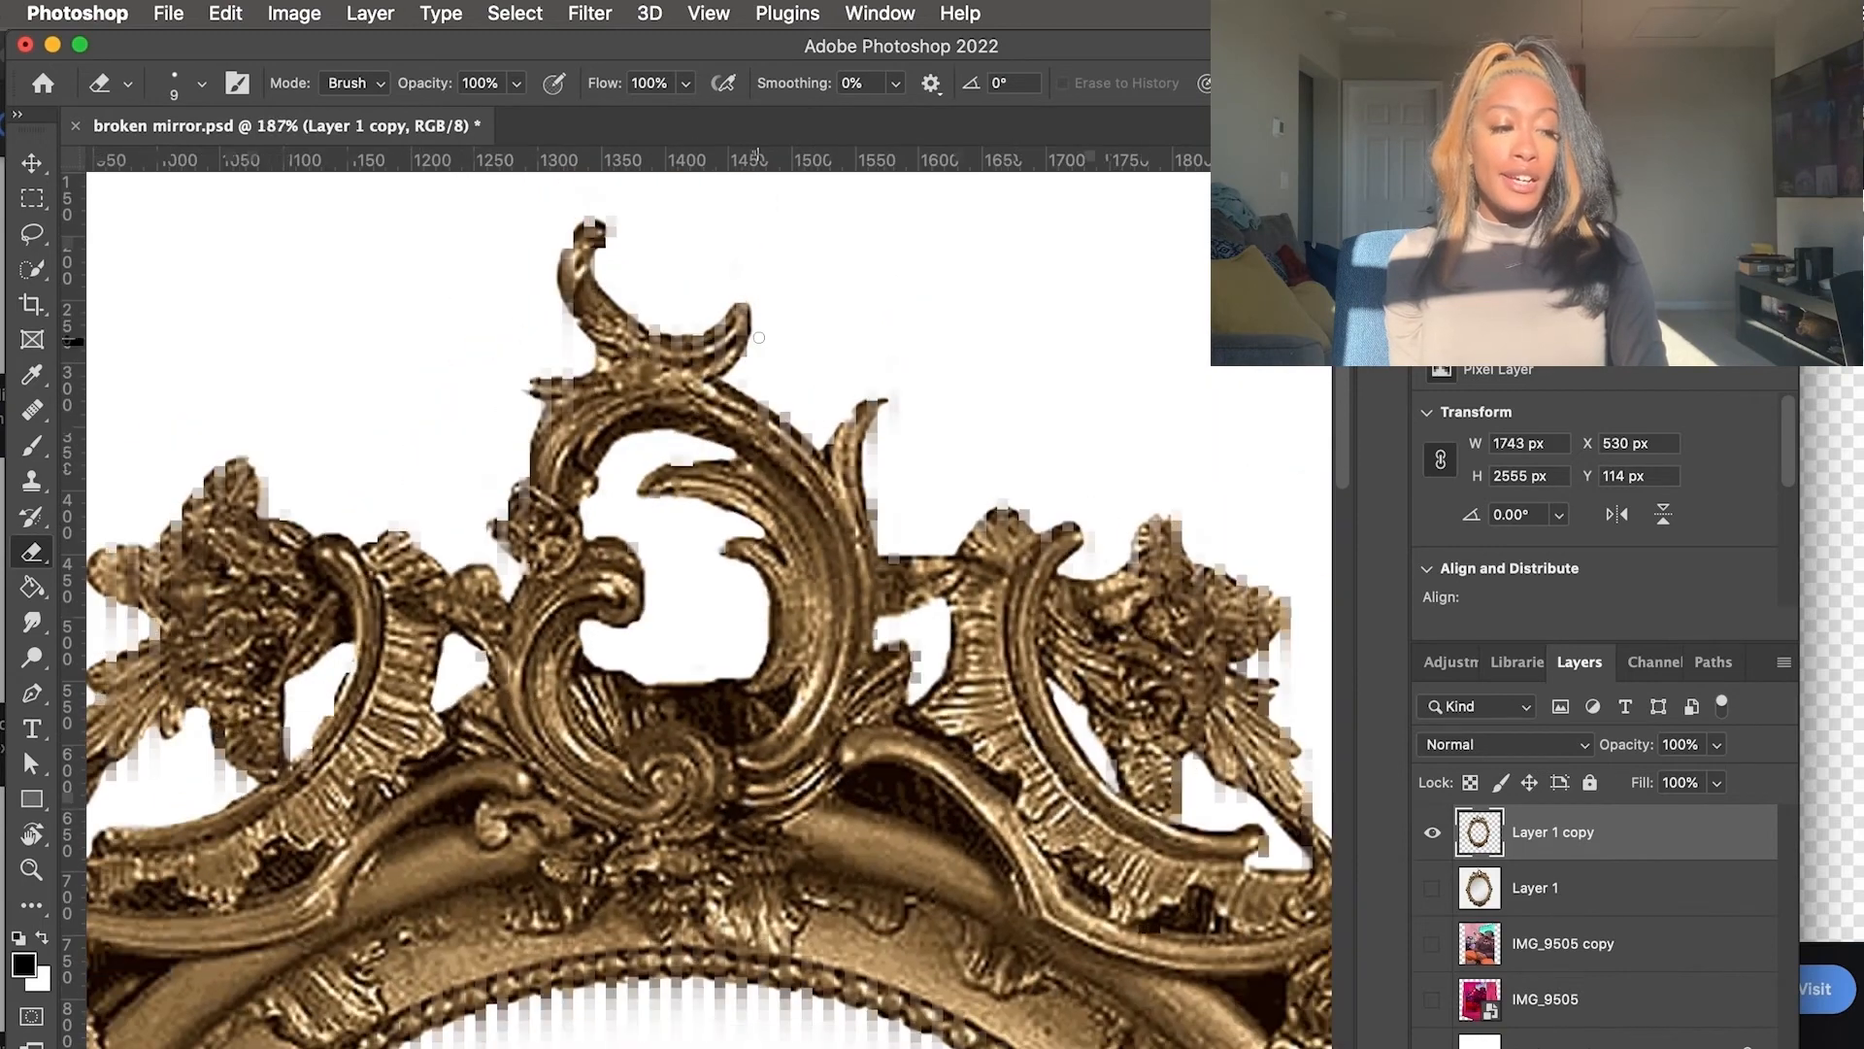
{"action": "scroll", "coordinate": [760, 337], "scroll_direction": "down", "scroll_amount": 10}
Show IMG_9505 copy behind the frame, scaled to about 2076 × 2797 px with the man positioned in the oval opening
{"action": "key", "text": "v"}
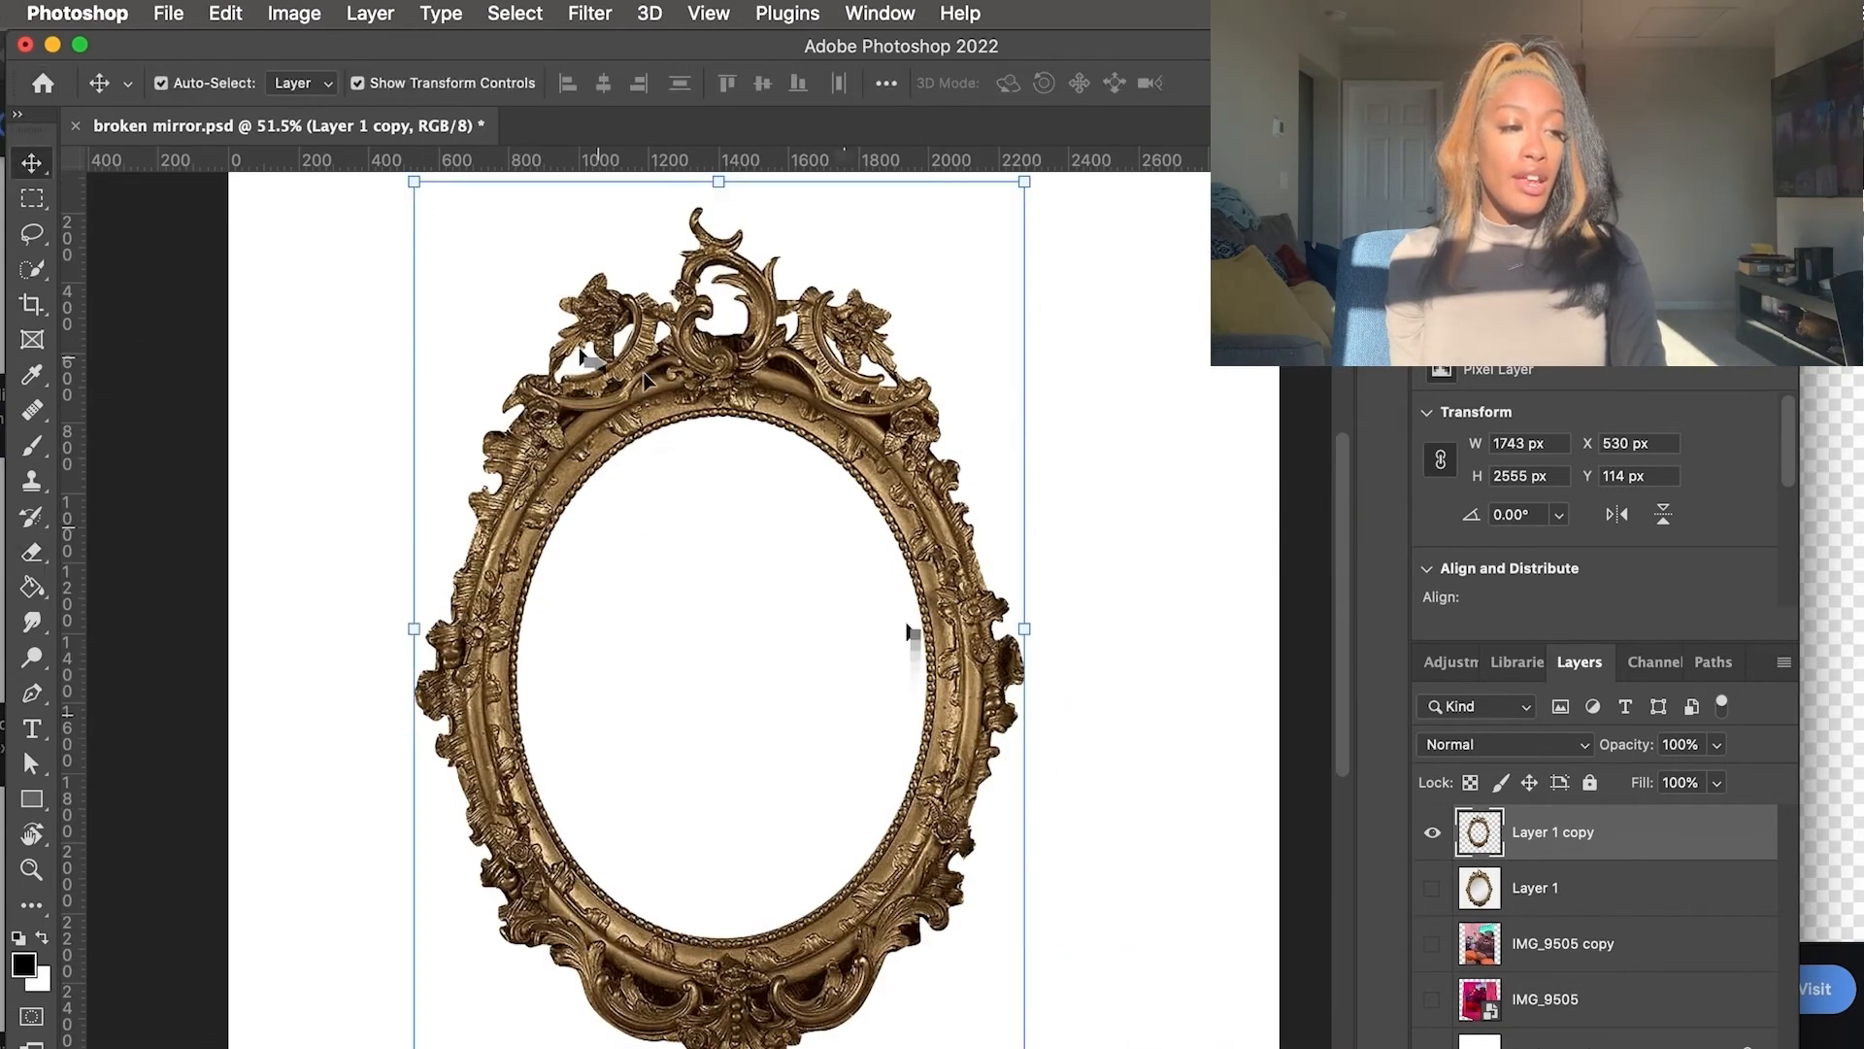
{"action": "left_click", "coordinate": [1563, 944]}
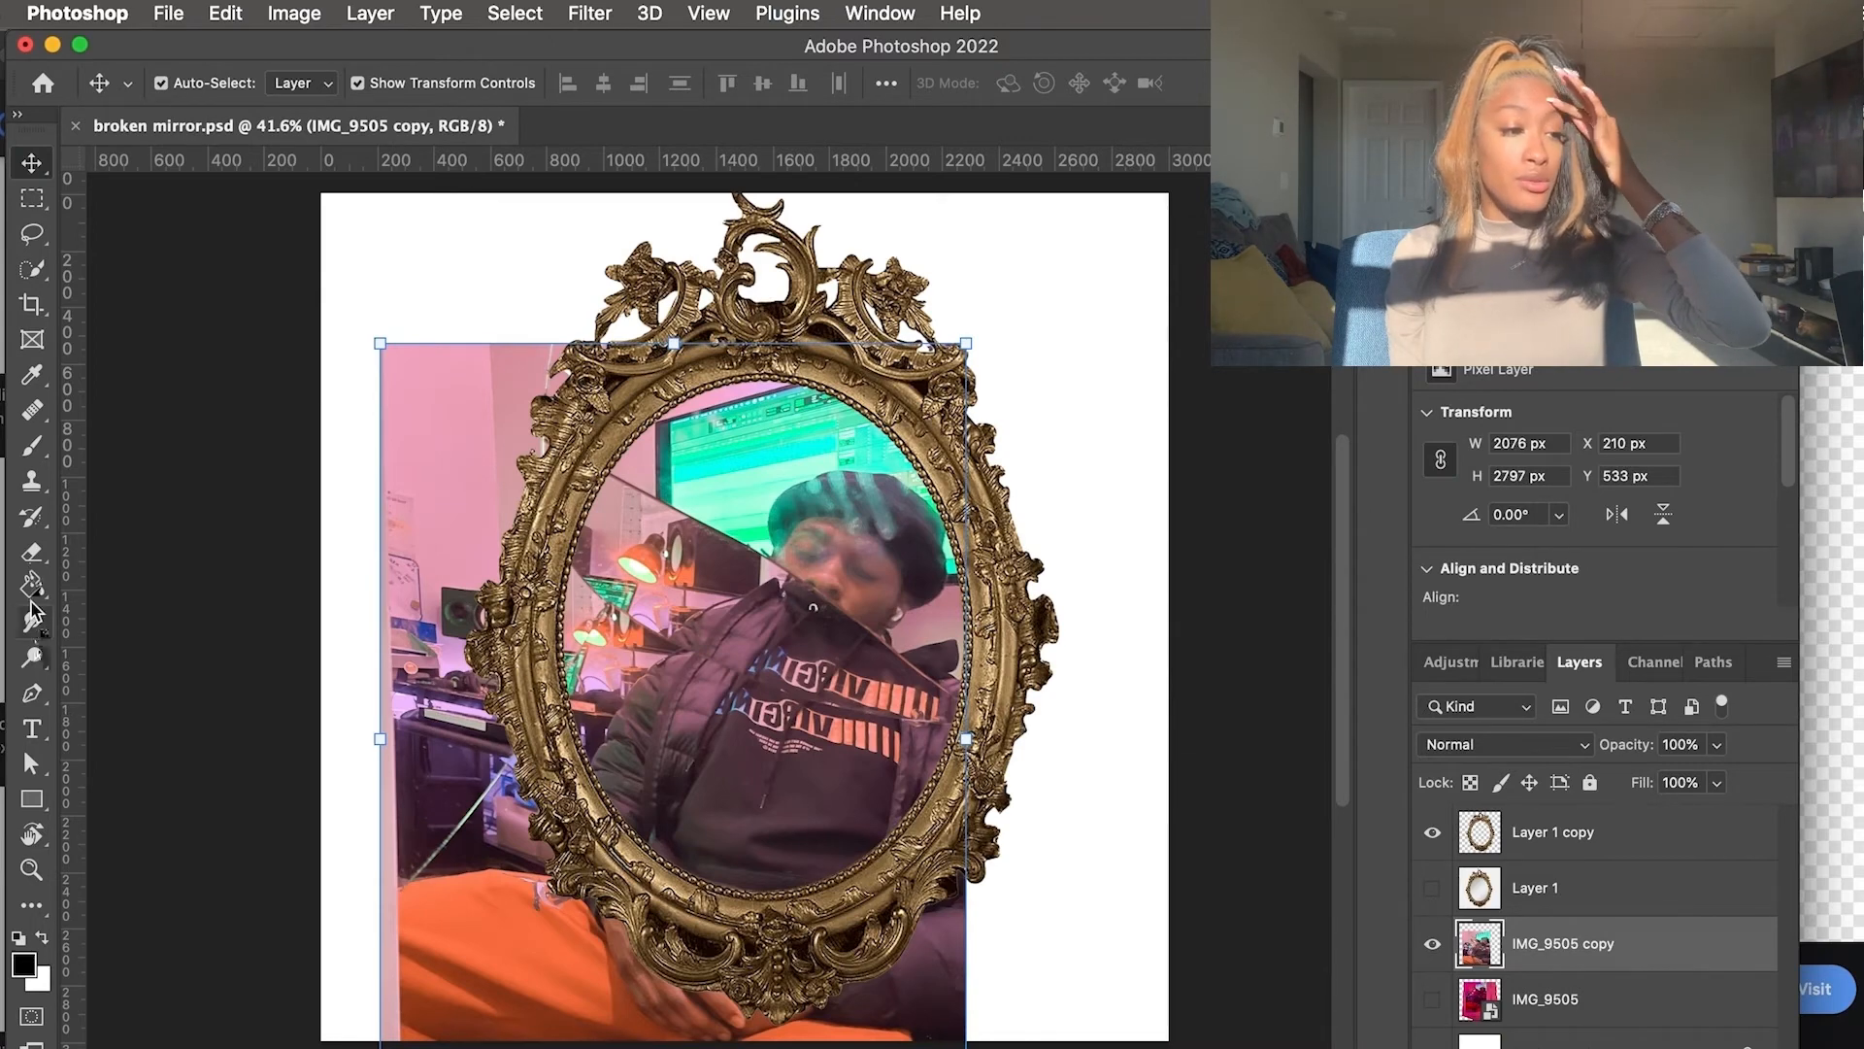
Erase the part of IMG_9505 copy showing outside the frame's upper-left edge, using a 73 px hard round eraser
{"action": "left_click", "coordinate": [33, 552]}
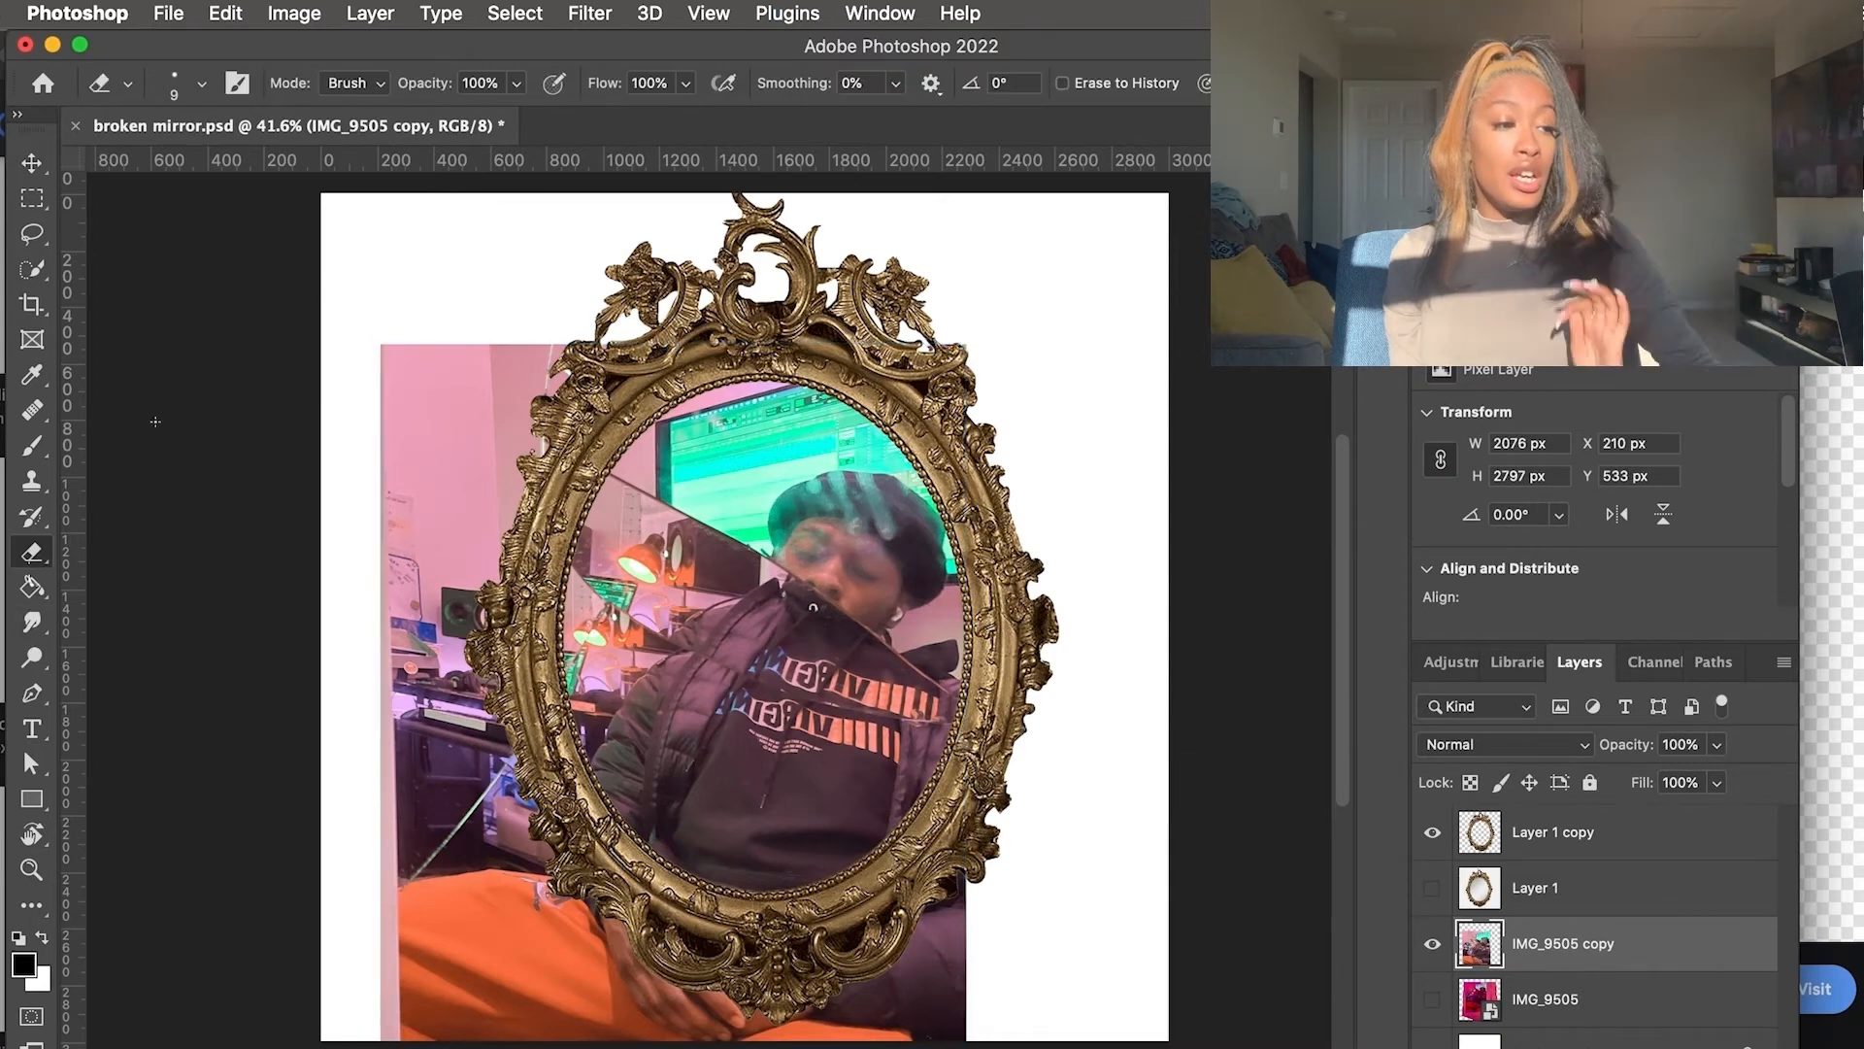
{"action": "left_click", "coordinate": [201, 84]}
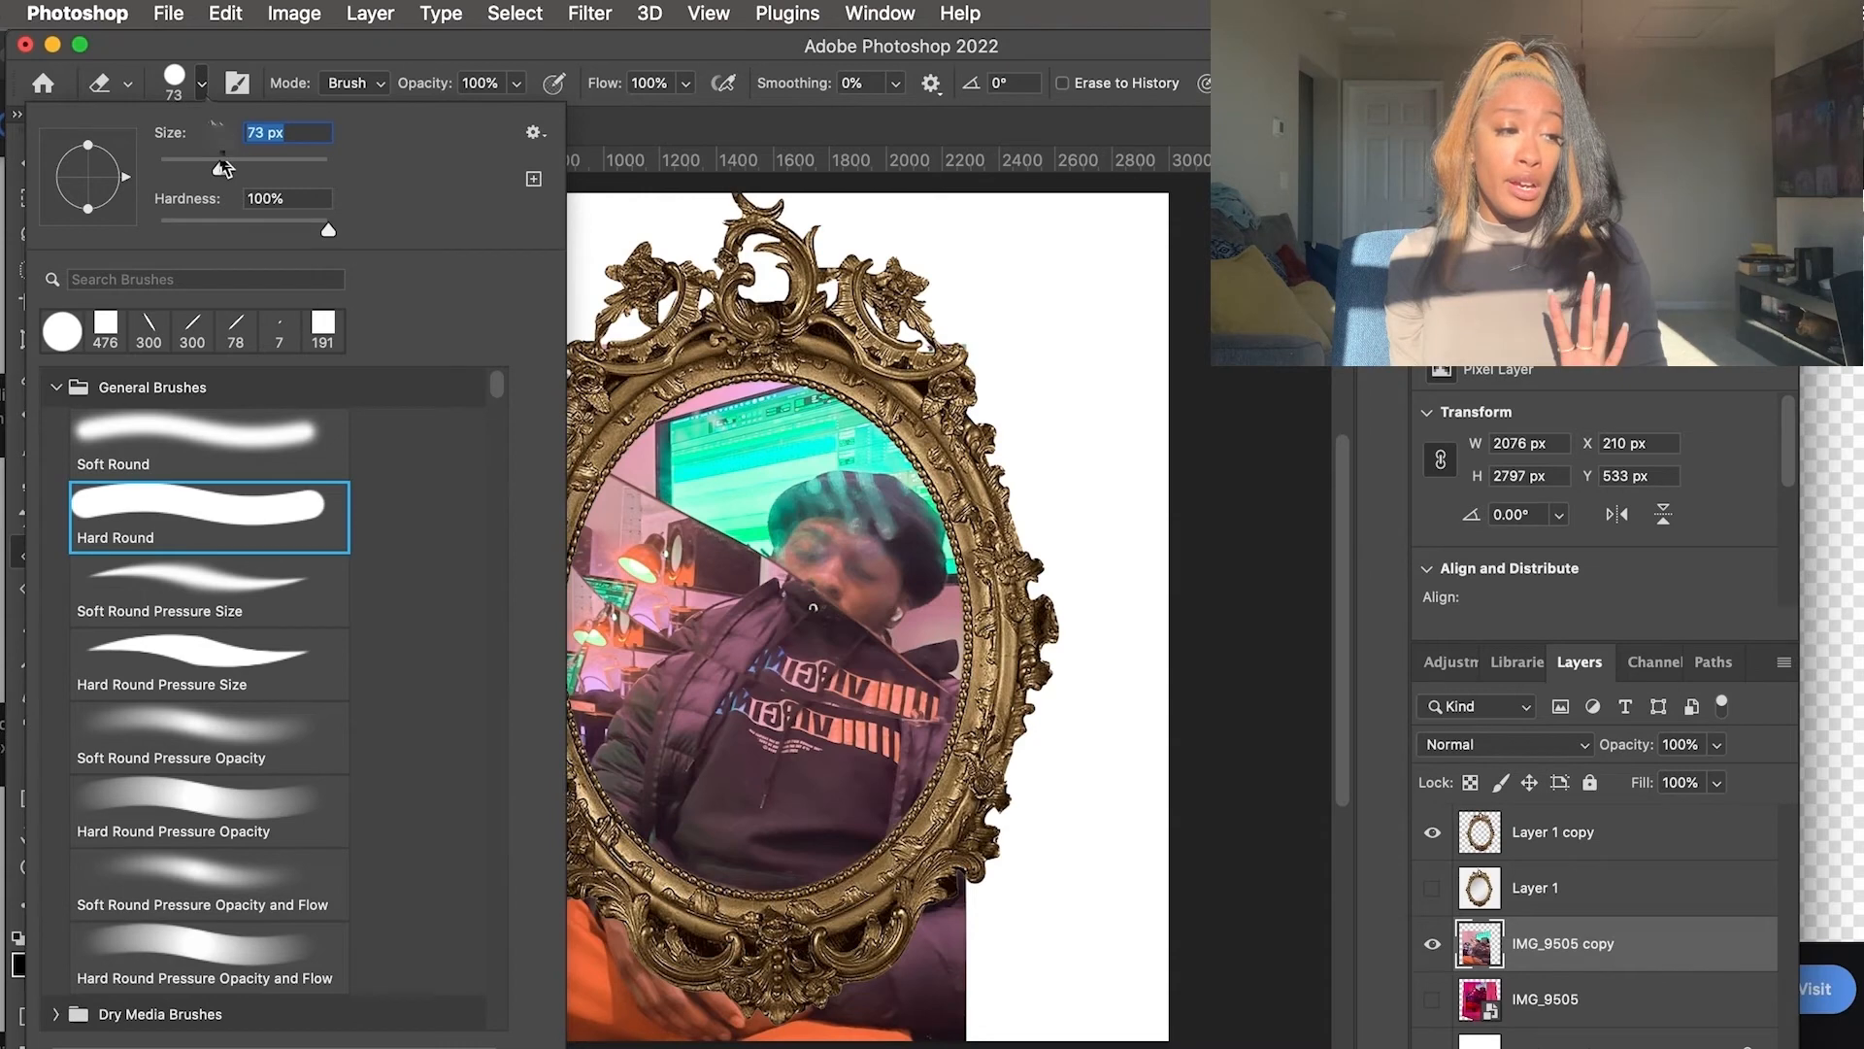
{"action": "left_click", "coordinate": [201, 87]}
{"action": "left_click", "coordinate": [199, 90]}
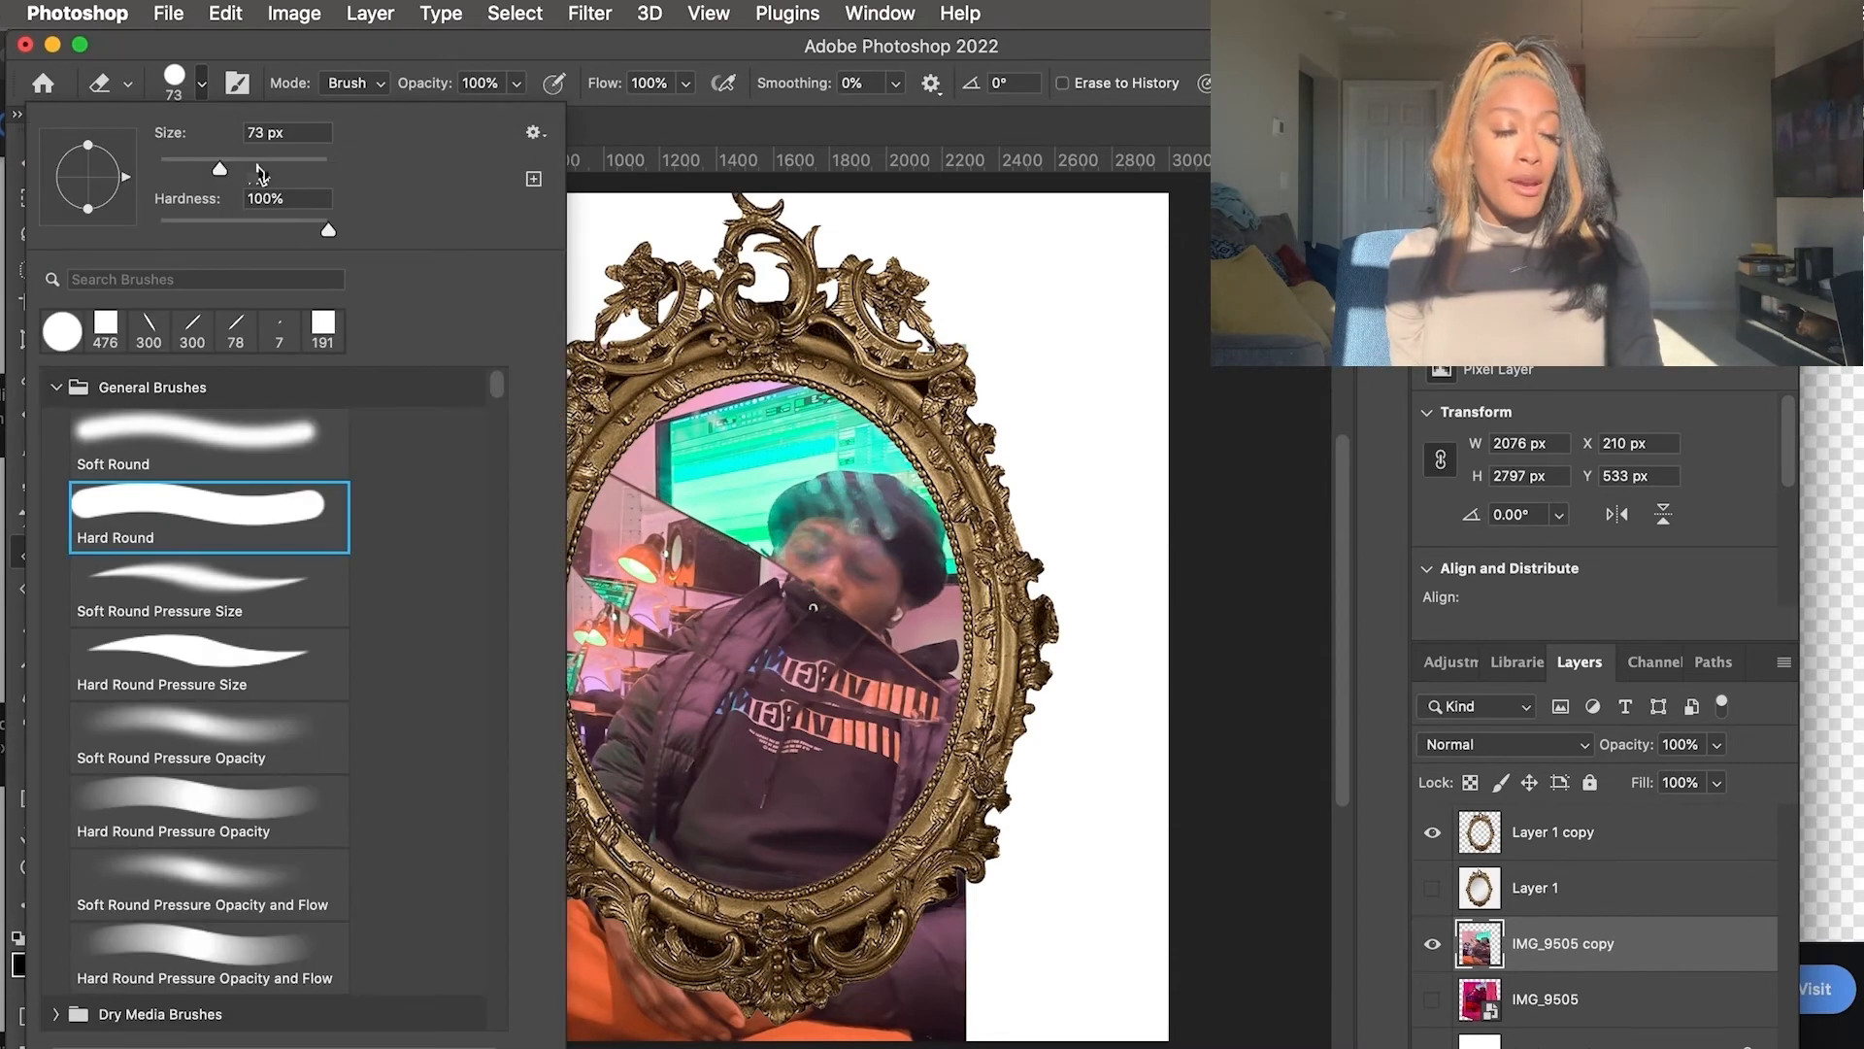
{"action": "left_click", "coordinate": [622, 321]}
{"action": "mouse_move", "coordinate": [540, 396]}
{"action": "left_mouse_down"}
{"action": "mouse_move", "coordinate": [514, 497]}
{"action": "mouse_move", "coordinate": [408, 388]}
{"action": "mouse_move", "coordinate": [476, 330]}
{"action": "mouse_move", "coordinate": [437, 621]}
{"action": "mouse_move", "coordinate": [430, 552]}
{"action": "left_mouse_up"}
{"action": "mouse_move", "coordinate": [471, 388]}
{"action": "left_mouse_down"}
{"action": "mouse_move", "coordinate": [398, 582]}
{"action": "mouse_move", "coordinate": [469, 367]}
{"action": "left_mouse_up"}
Enlarge the eraser to 220 px and erase the photo outside the frame's left and lower-left edges
{"action": "left_click", "coordinate": [201, 85]}
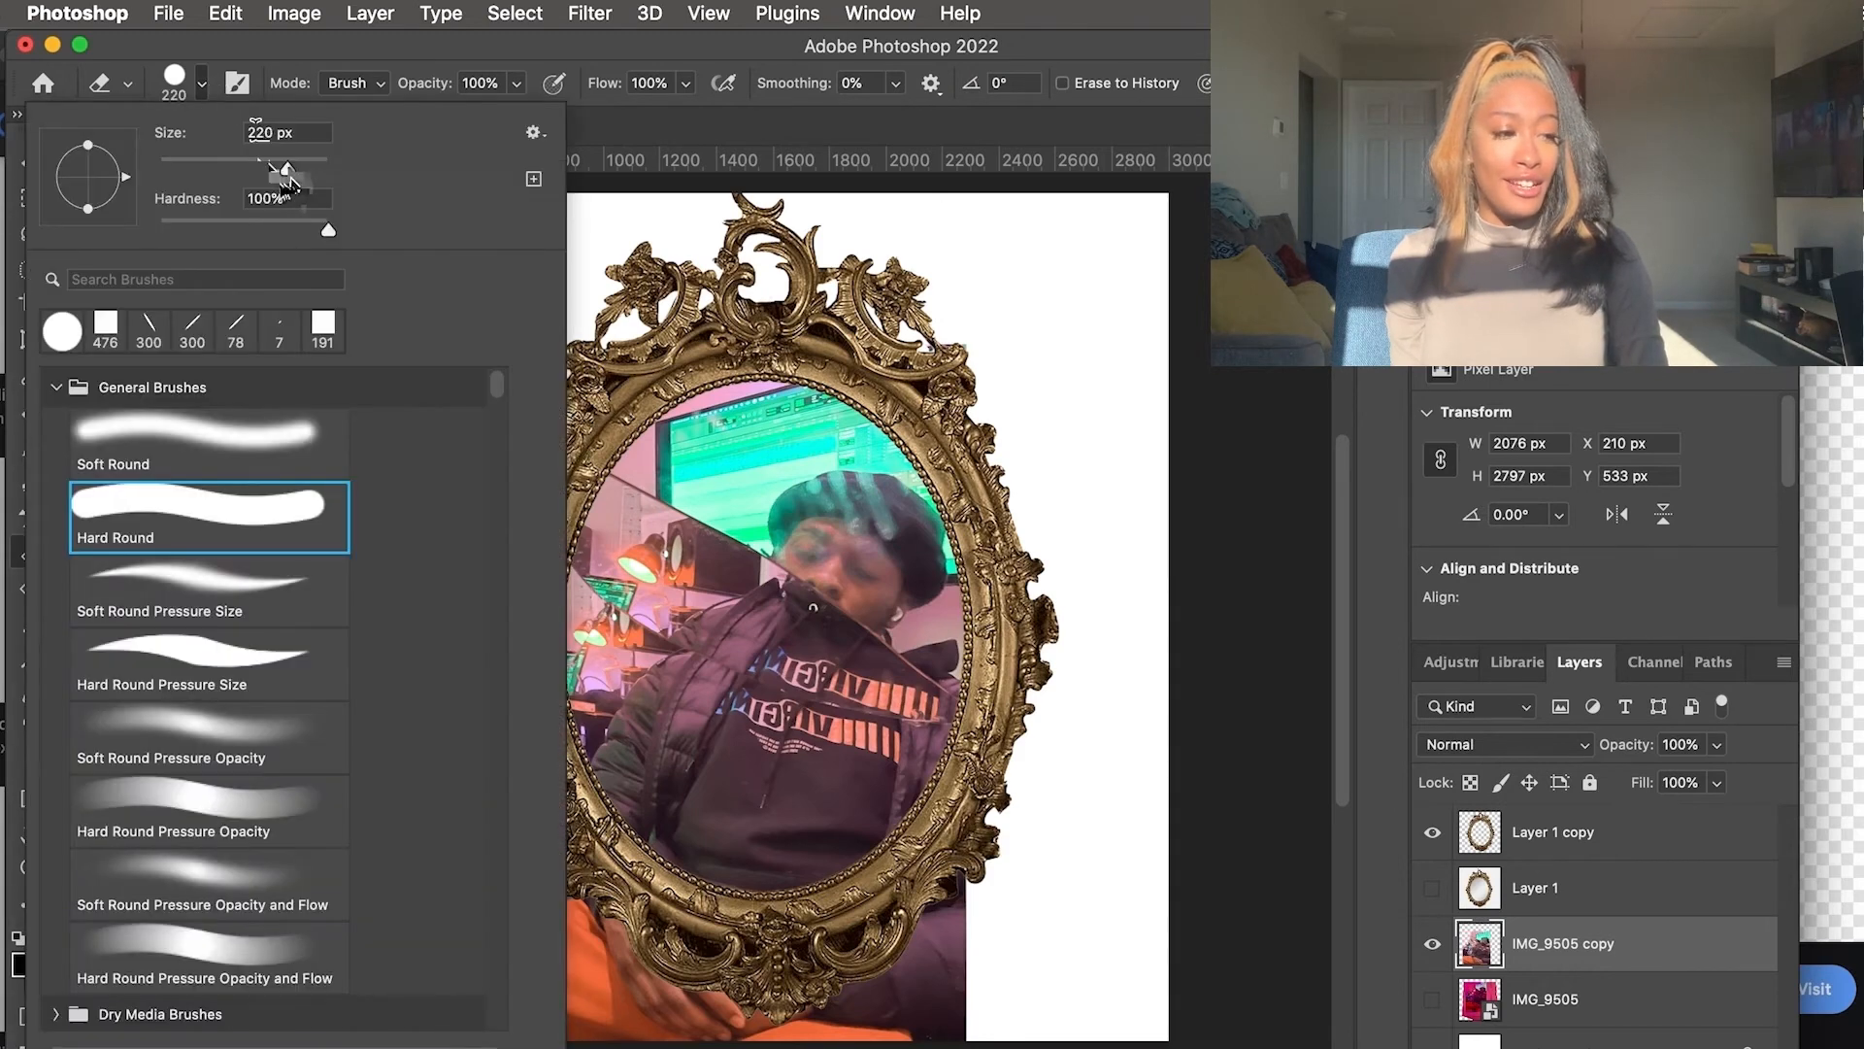
{"action": "left_click", "coordinate": [205, 87]}
{"action": "mouse_move", "coordinate": [388, 628]}
{"action": "left_mouse_down"}
{"action": "mouse_move", "coordinate": [415, 758]}
{"action": "mouse_move", "coordinate": [439, 646]}
{"action": "mouse_move", "coordinate": [472, 761]}
{"action": "left_mouse_up"}
{"action": "left_click_drag", "start_coordinate": [507, 842], "coordinate": [392, 1015]}
Erase the remaining parts of IMG_9505 copy outside the frame's lower and right edges with the 220 px eraser
{"action": "scroll", "coordinate": [707, 877], "scroll_direction": "down", "scroll_amount": 5}
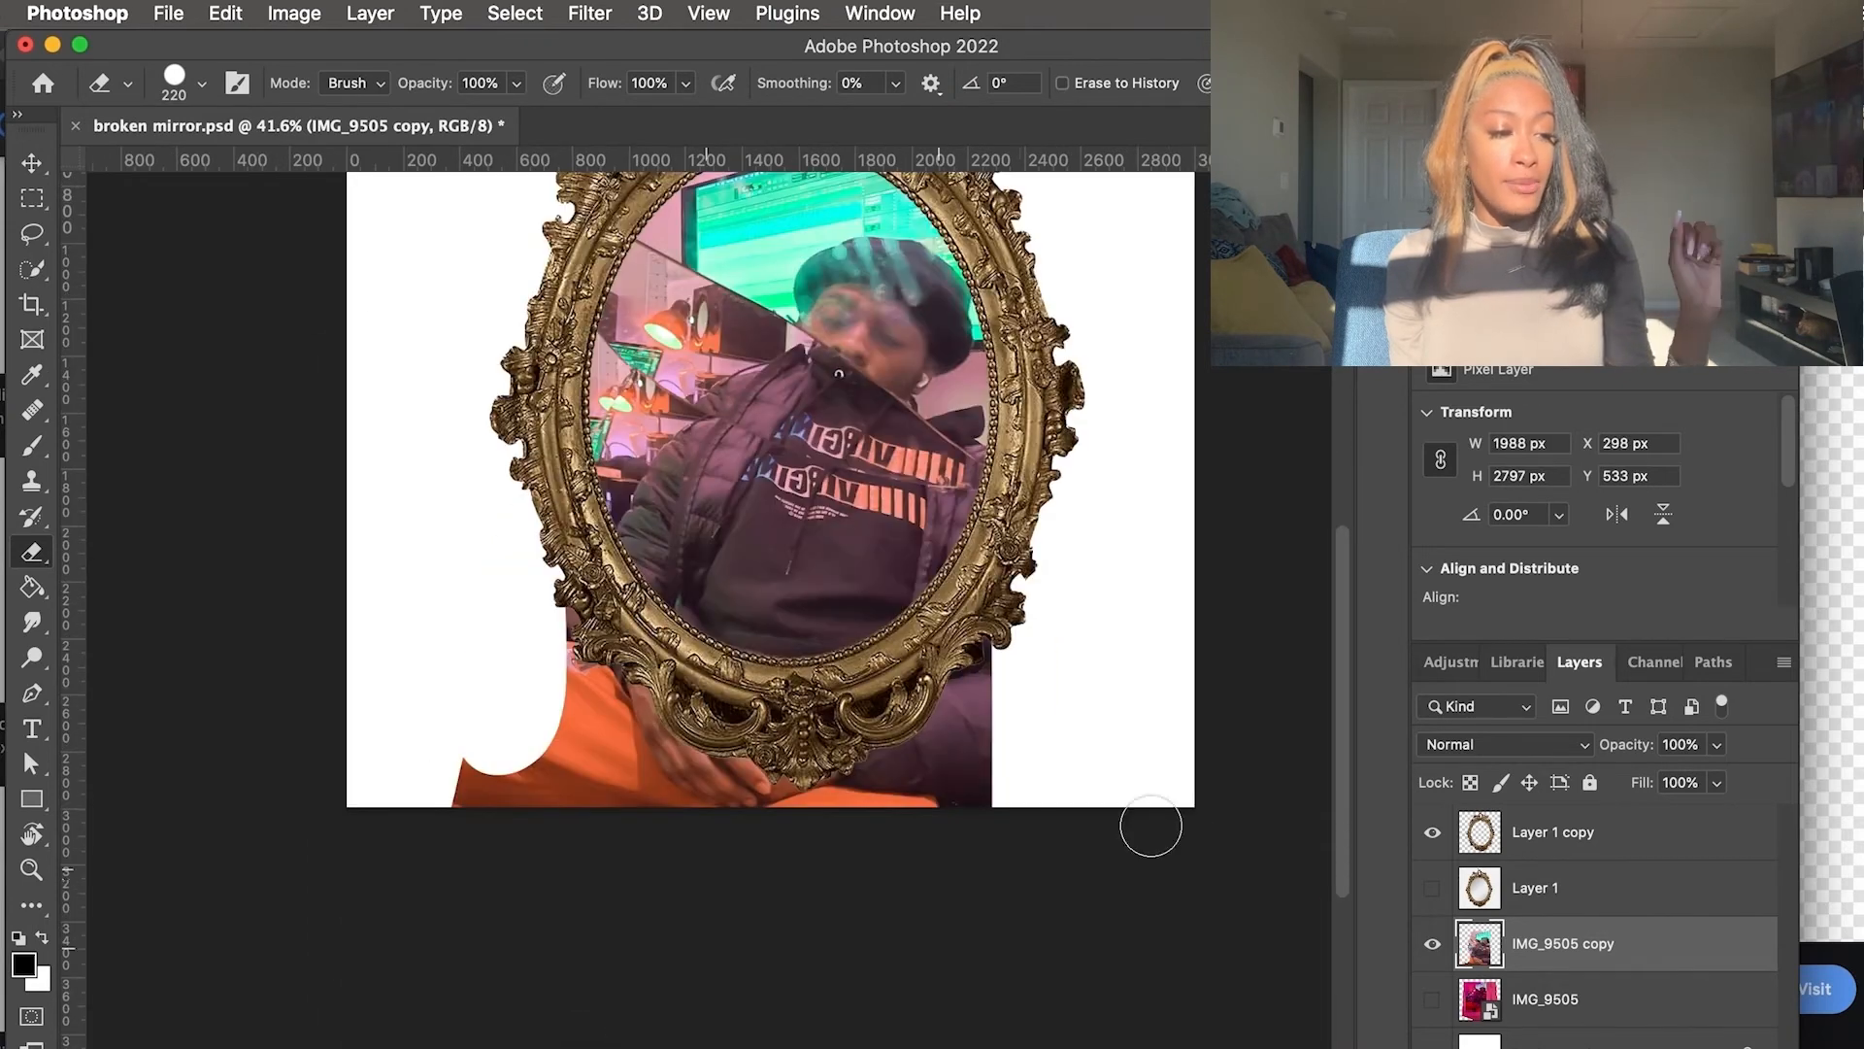
{"action": "mouse_move", "coordinate": [959, 733]}
{"action": "left_mouse_down"}
{"action": "mouse_move", "coordinate": [1022, 623]}
{"action": "mouse_move", "coordinate": [903, 738]}
{"action": "mouse_move", "coordinate": [680, 777]}
{"action": "mouse_move", "coordinate": [586, 668]}
{"action": "mouse_move", "coordinate": [699, 738]}
{"action": "mouse_move", "coordinate": [961, 767]}
{"action": "mouse_move", "coordinate": [505, 777]}
{"action": "mouse_move", "coordinate": [552, 758]}
{"action": "left_mouse_up"}
{"action": "scroll", "coordinate": [1020, 707], "scroll_direction": "up", "scroll_amount": 5}
{"action": "scroll", "coordinate": [1019, 707], "scroll_direction": "right", "scroll_amount": 3}
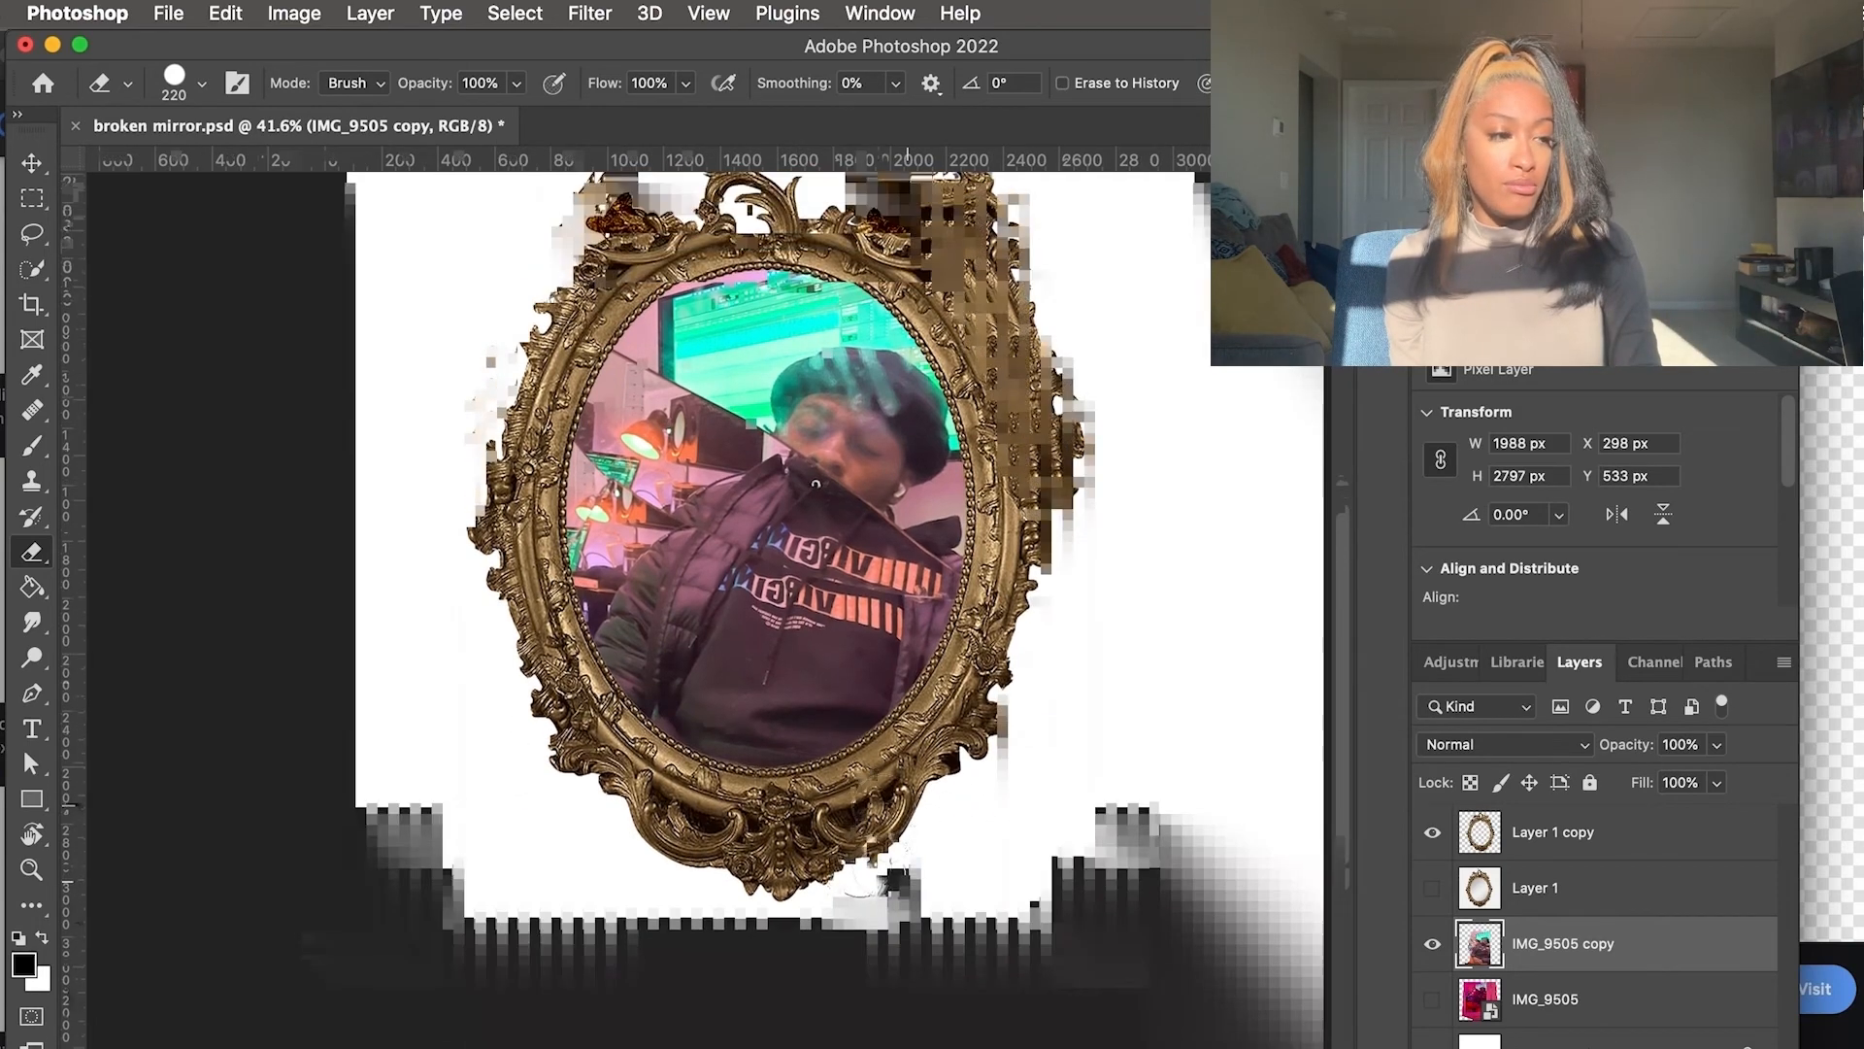
{"action": "key", "text": "v"}
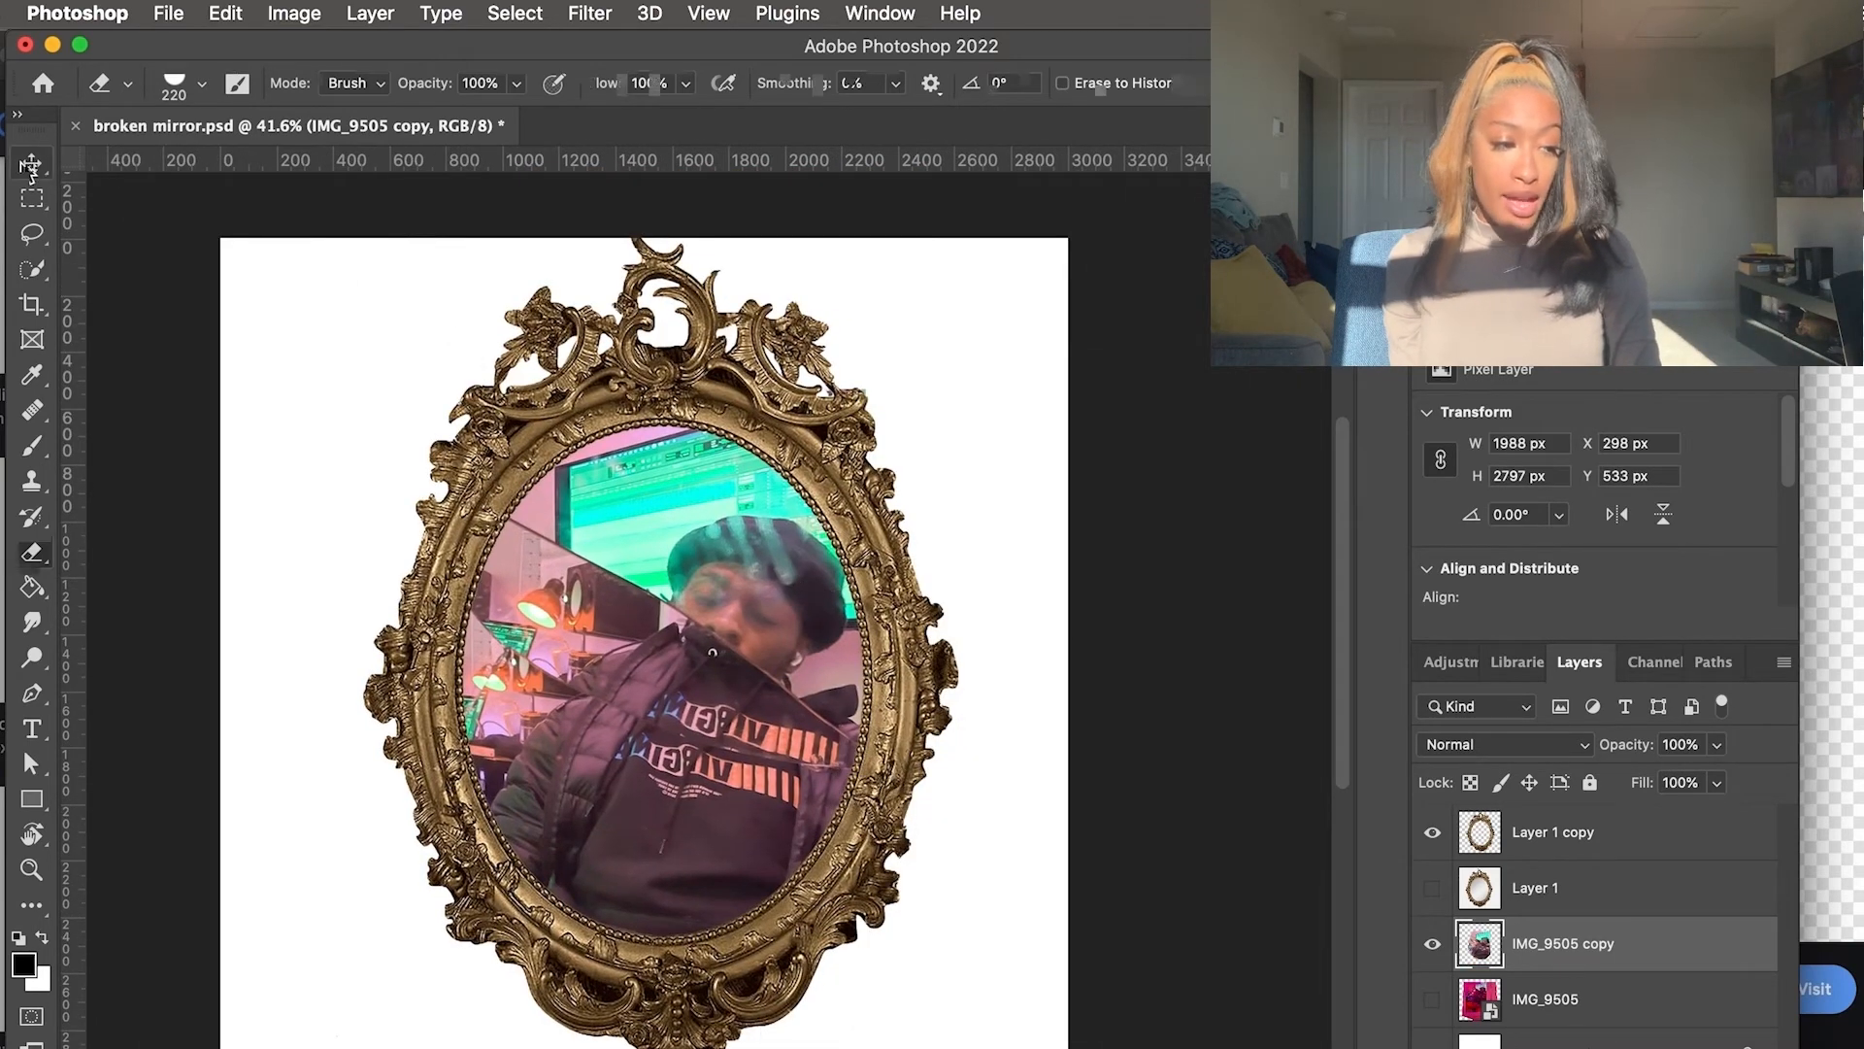
{"action": "scroll", "coordinate": [735, 1022], "scroll_direction": "down", "scroll_amount": 3}
{"action": "scroll", "coordinate": [735, 1021], "scroll_direction": "left", "scroll_amount": 1}
{"action": "left_click", "coordinate": [32, 481]}
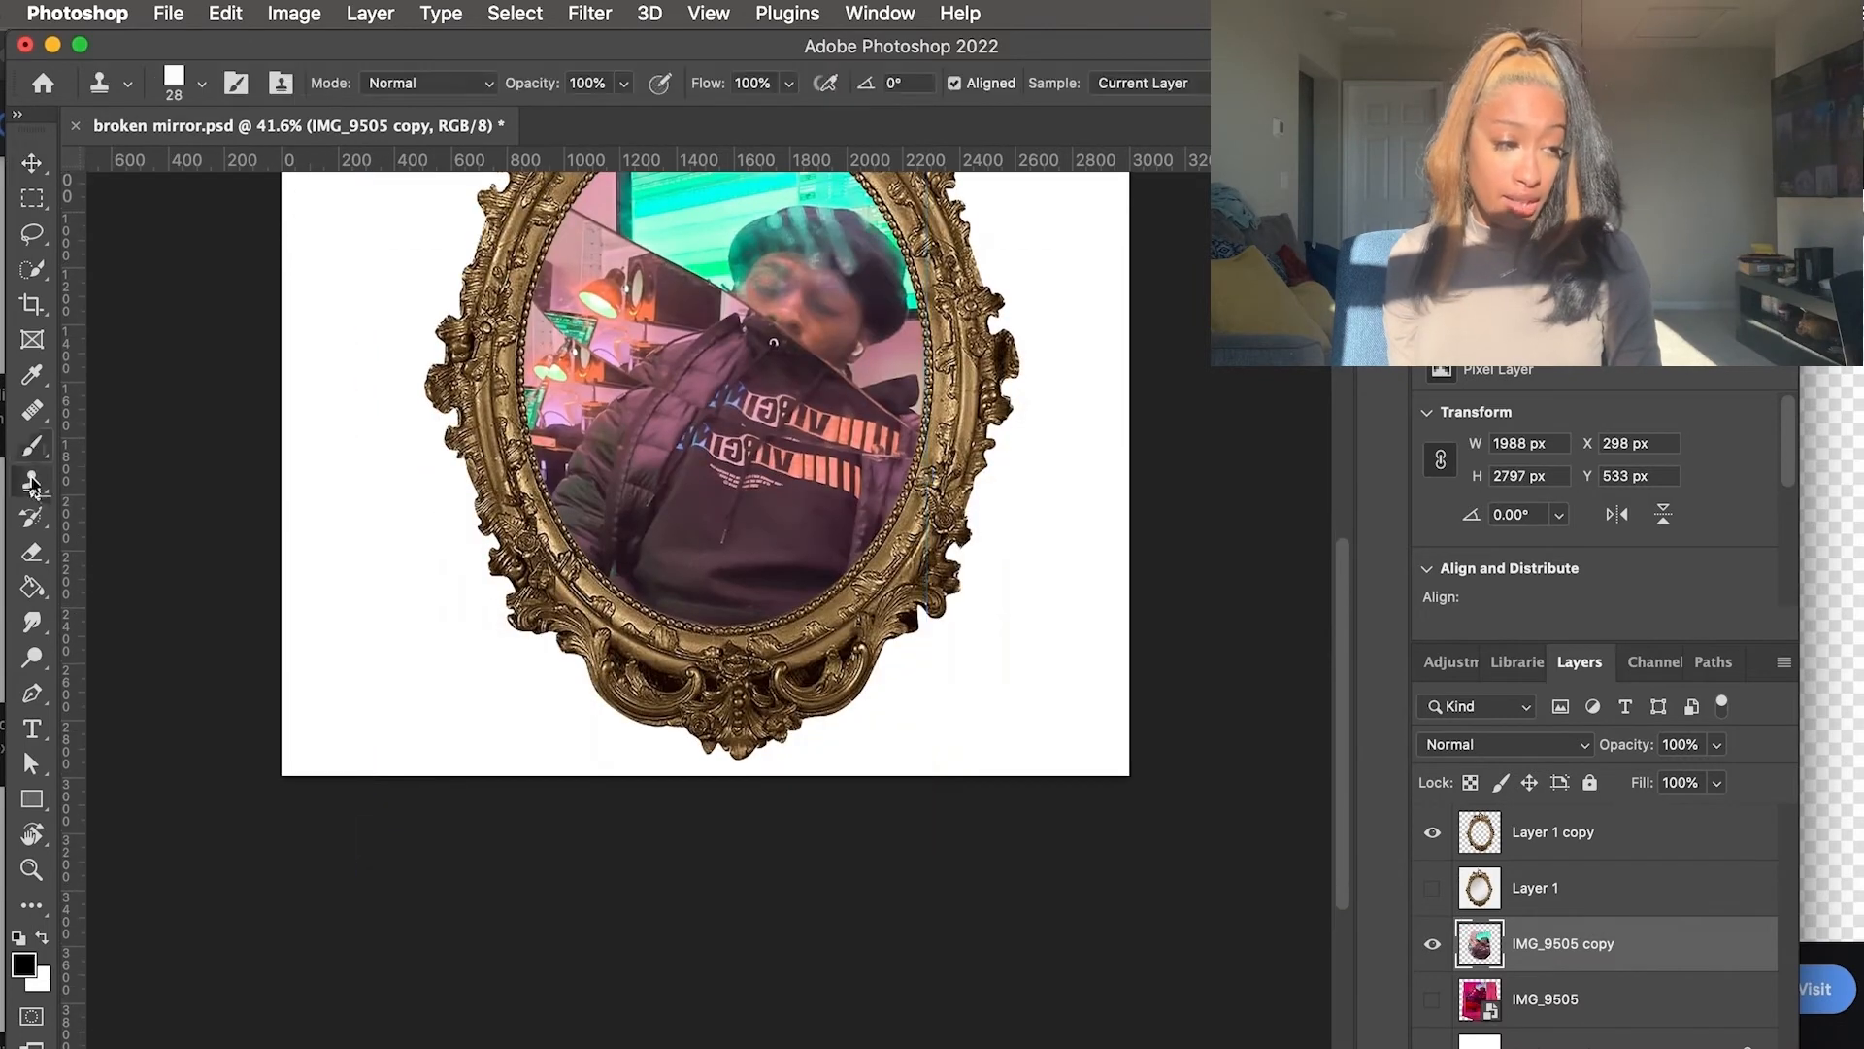
{"action": "left_click", "coordinate": [32, 552]}
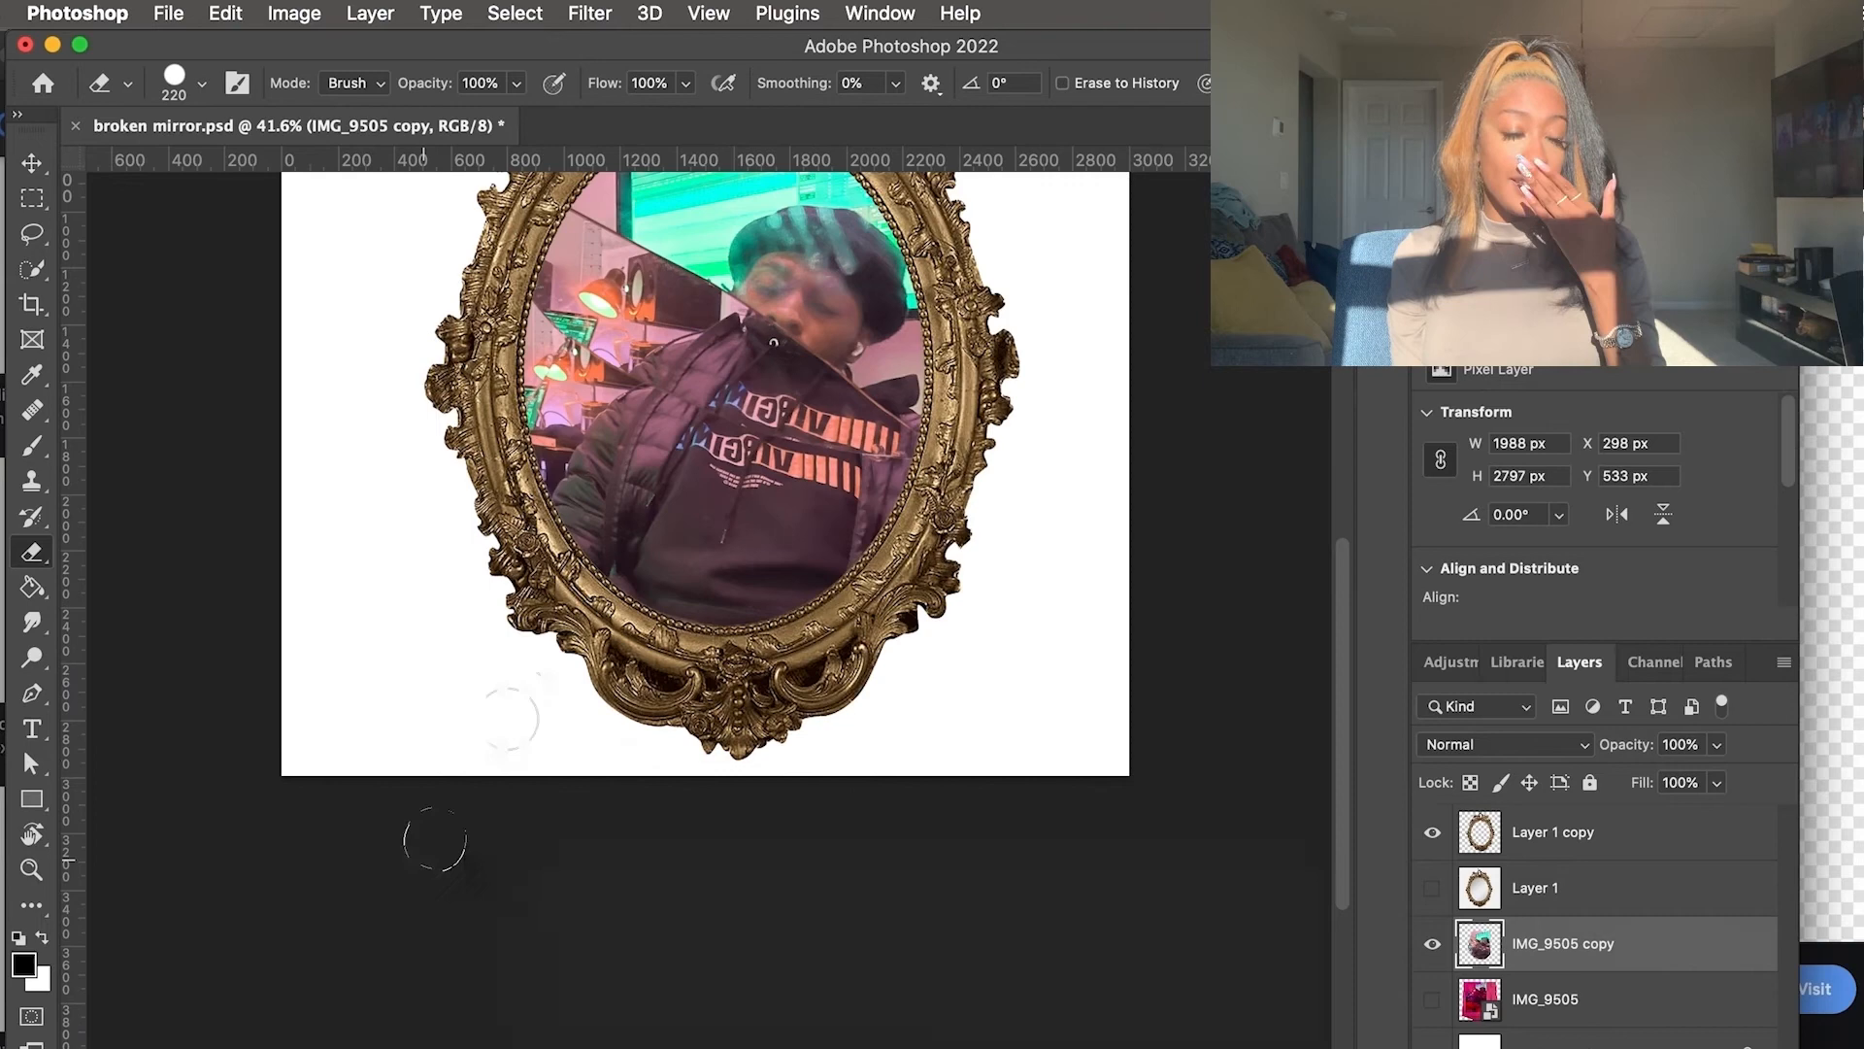
{"action": "key", "text": "v"}
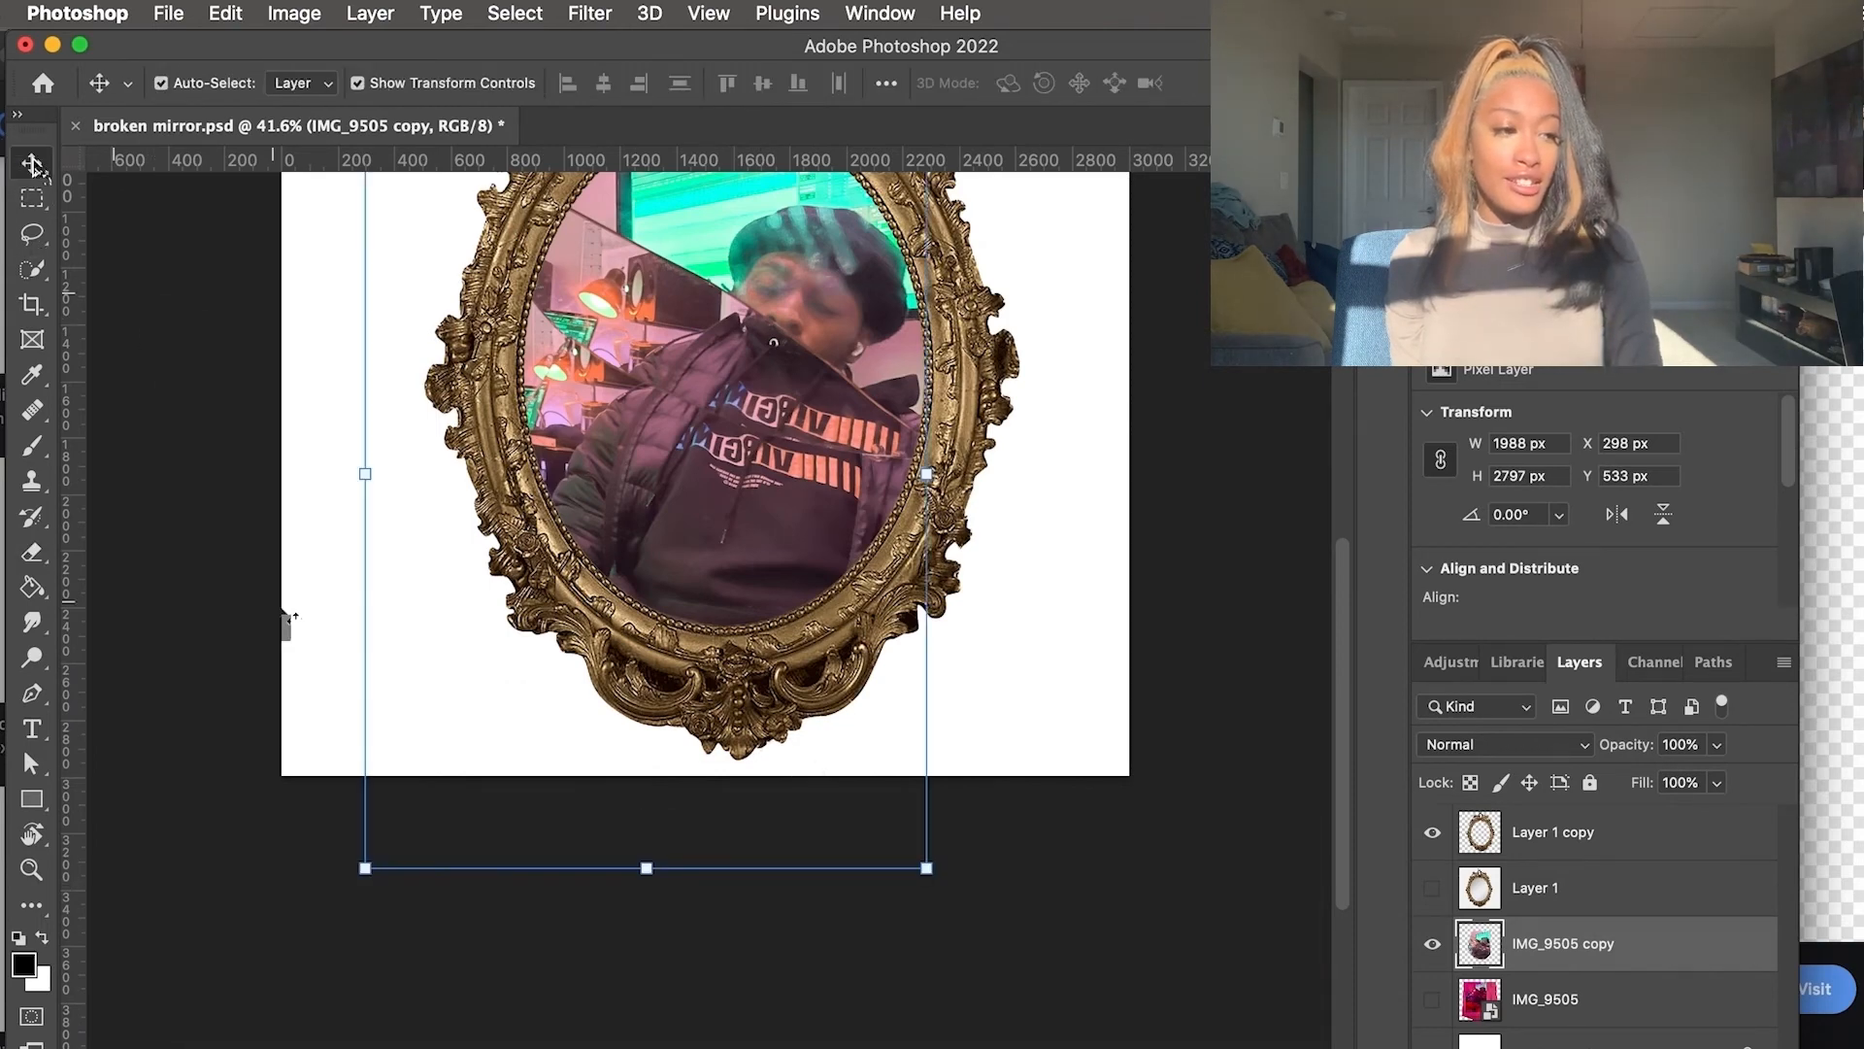
Save the document and select the frame layer, Layer 1 copy
{"action": "scroll", "coordinate": [279, 612], "scroll_direction": "up", "scroll_amount": 4}
{"action": "scroll", "coordinate": [278, 611], "scroll_direction": "right", "scroll_amount": 1}
{"action": "left_click", "coordinate": [1175, 313]}
{"action": "scroll", "coordinate": [1175, 313], "scroll_direction": "up", "scroll_amount": 3}
{"action": "scroll", "coordinate": [1175, 313], "scroll_direction": "right", "scroll_amount": 1}
{"action": "left_click", "coordinate": [1554, 835]}
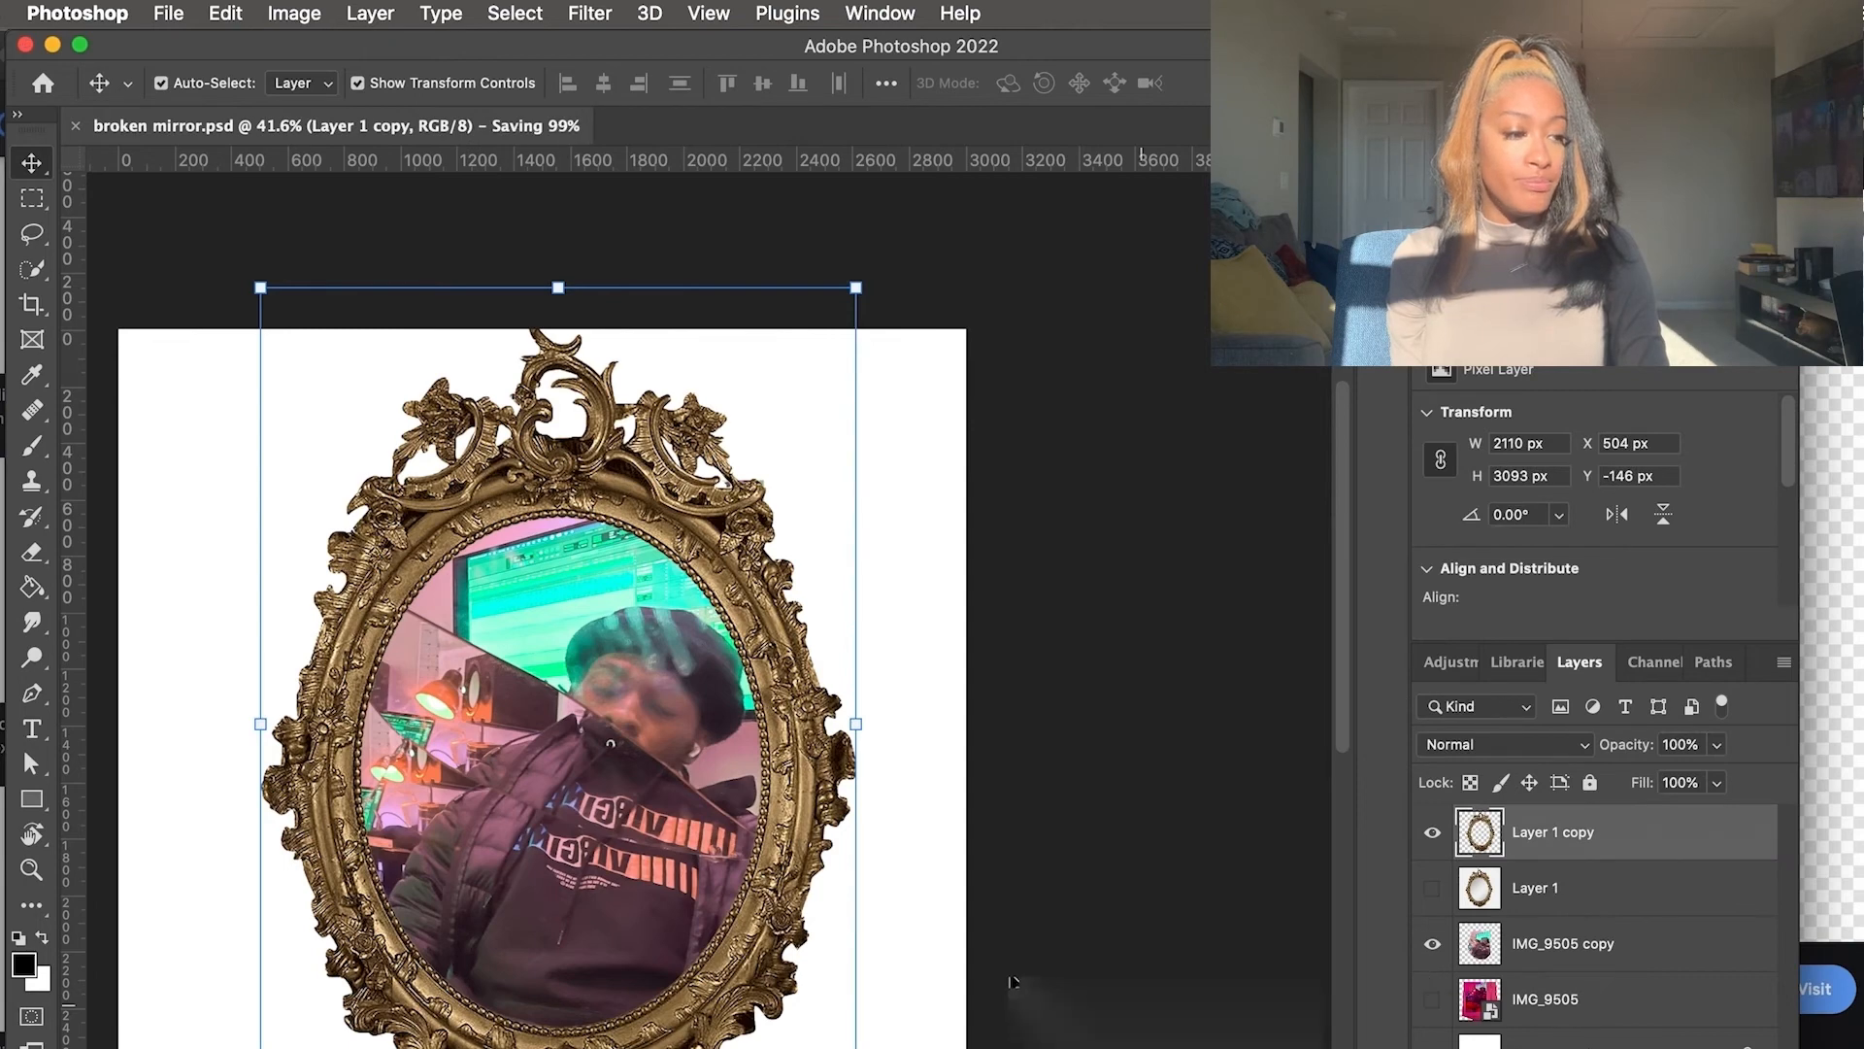
Try an Invert adjustment layer clipped to Layer 1 copy, and undo it
{"action": "scroll", "coordinate": [1011, 991], "scroll_direction": "down", "scroll_amount": 4}
{"action": "scroll", "coordinate": [1011, 990], "scroll_direction": "left", "scroll_amount": 2}
{"action": "scroll", "coordinate": [1285, 1037], "scroll_direction": "up", "scroll_amount": 3}
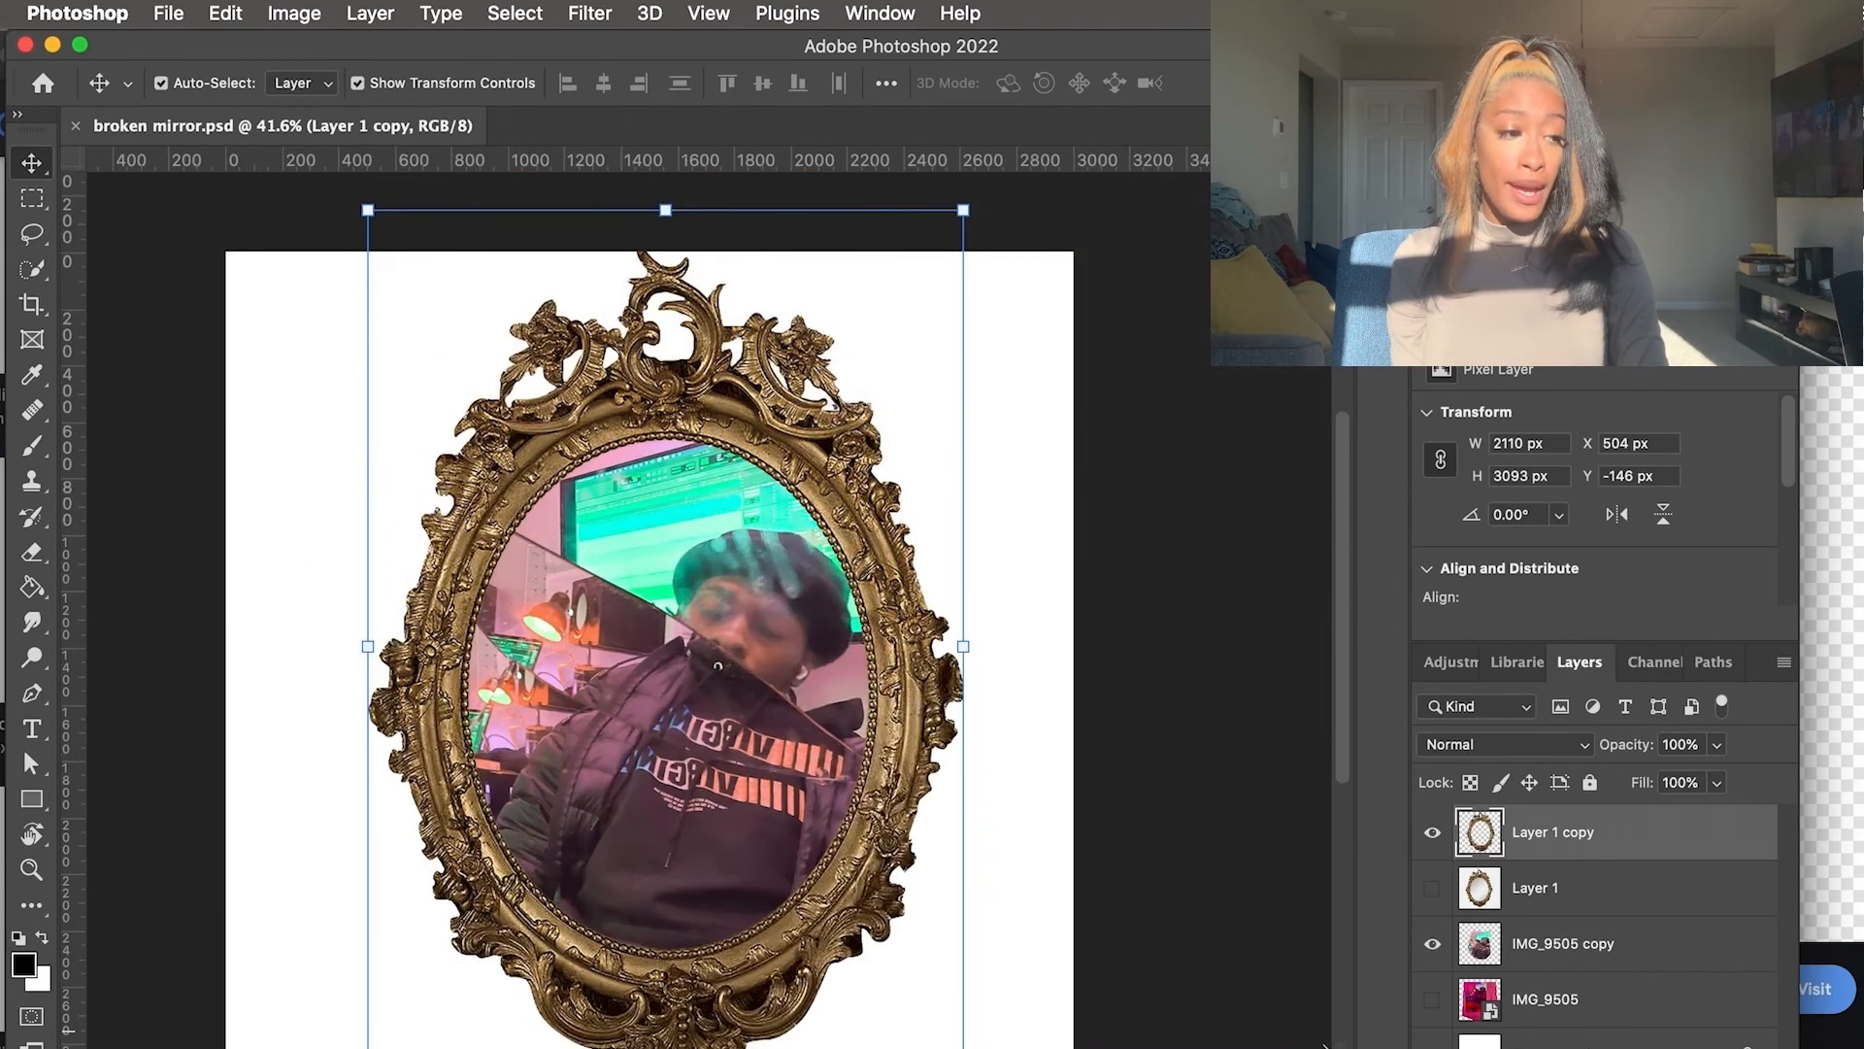
{"action": "left_click", "coordinate": [1626, 1047]}
{"action": "left_click", "coordinate": [1677, 992]}
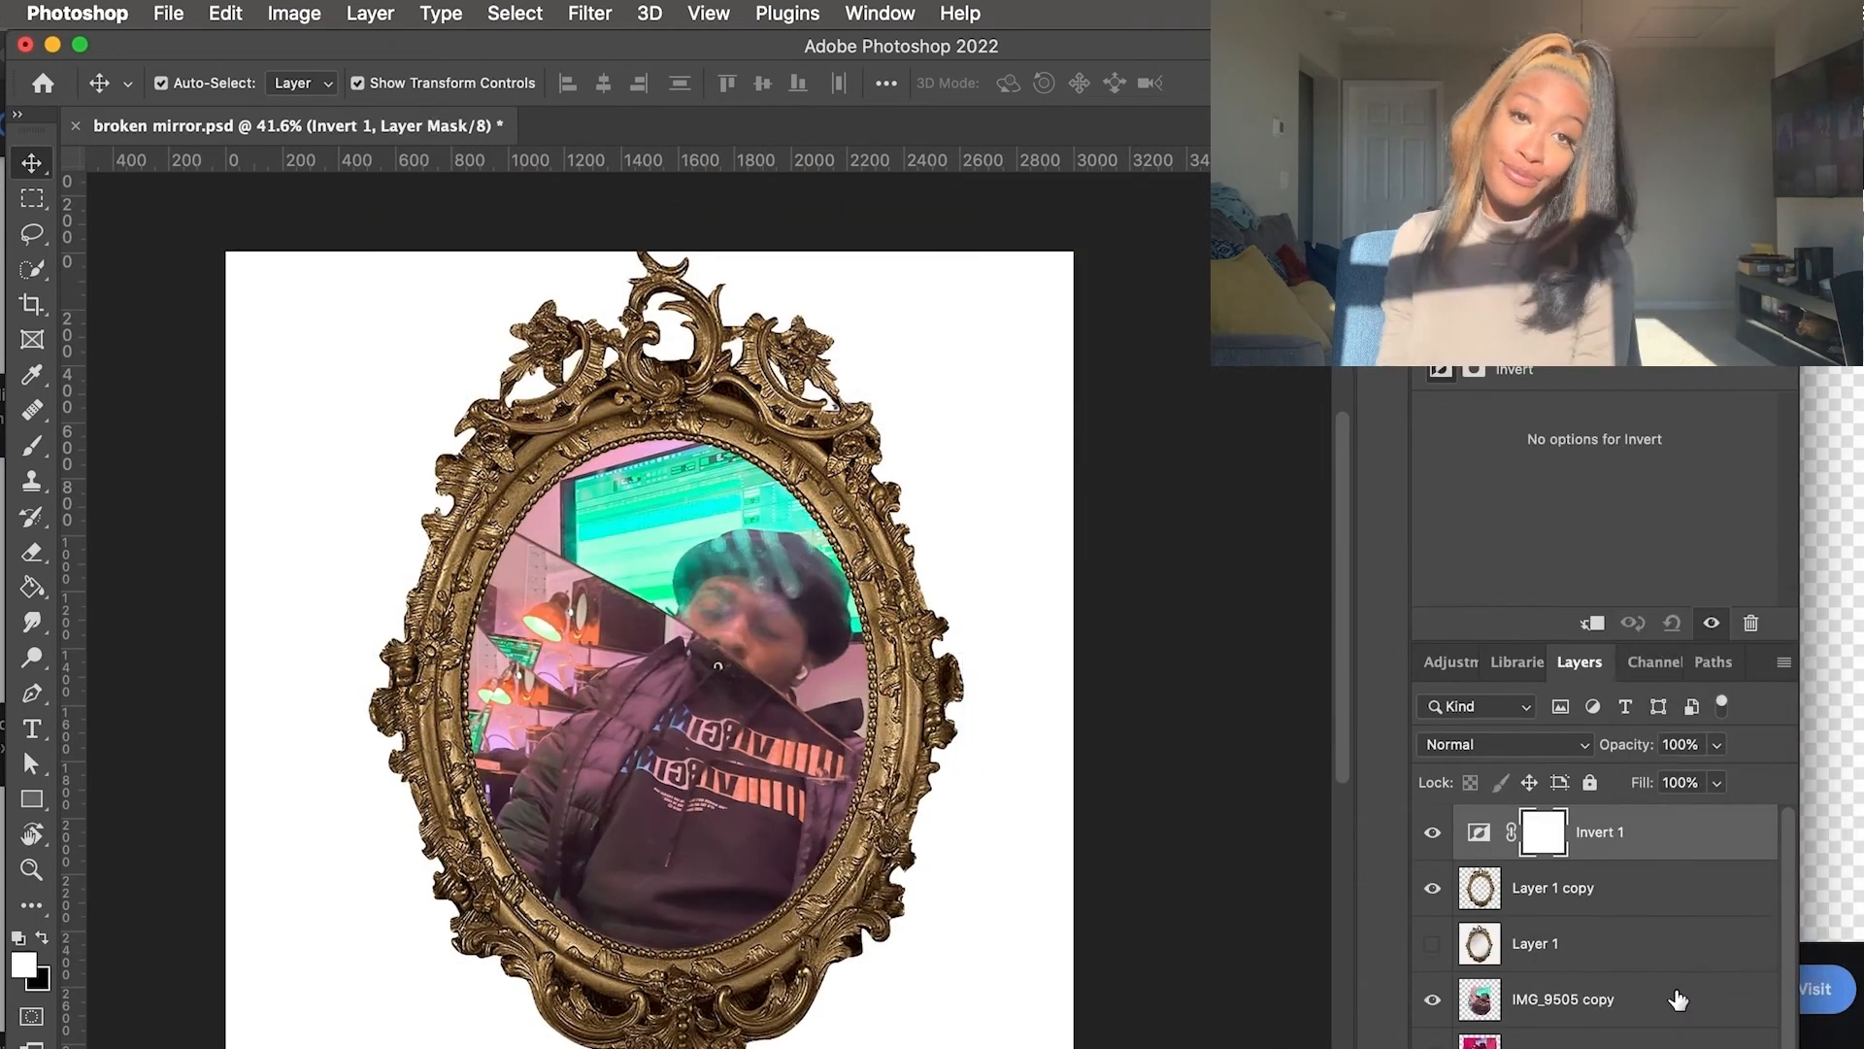
{"action": "left_click", "coordinate": [1663, 862], "text": "alt"}
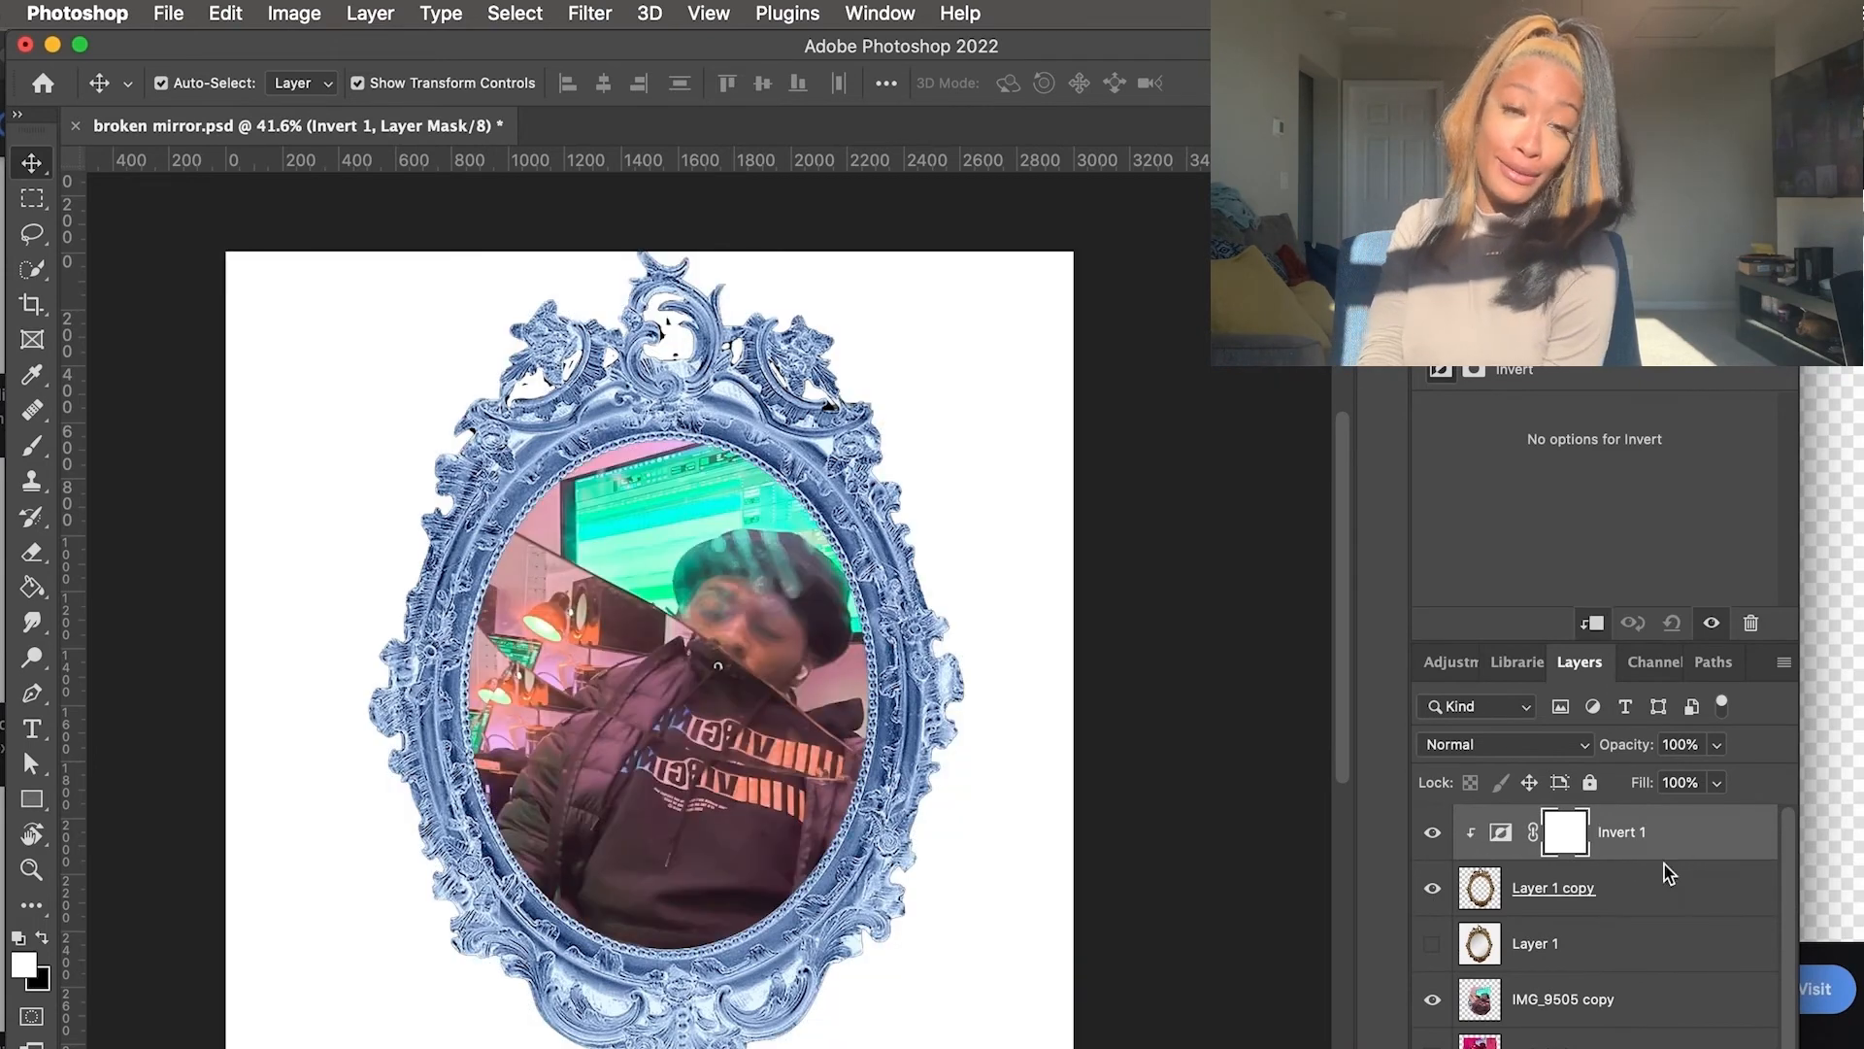
{"action": "key", "text": "super+z"}
{"action": "key", "text": "super+z"}
{"action": "left_click", "coordinate": [1685, 841]}
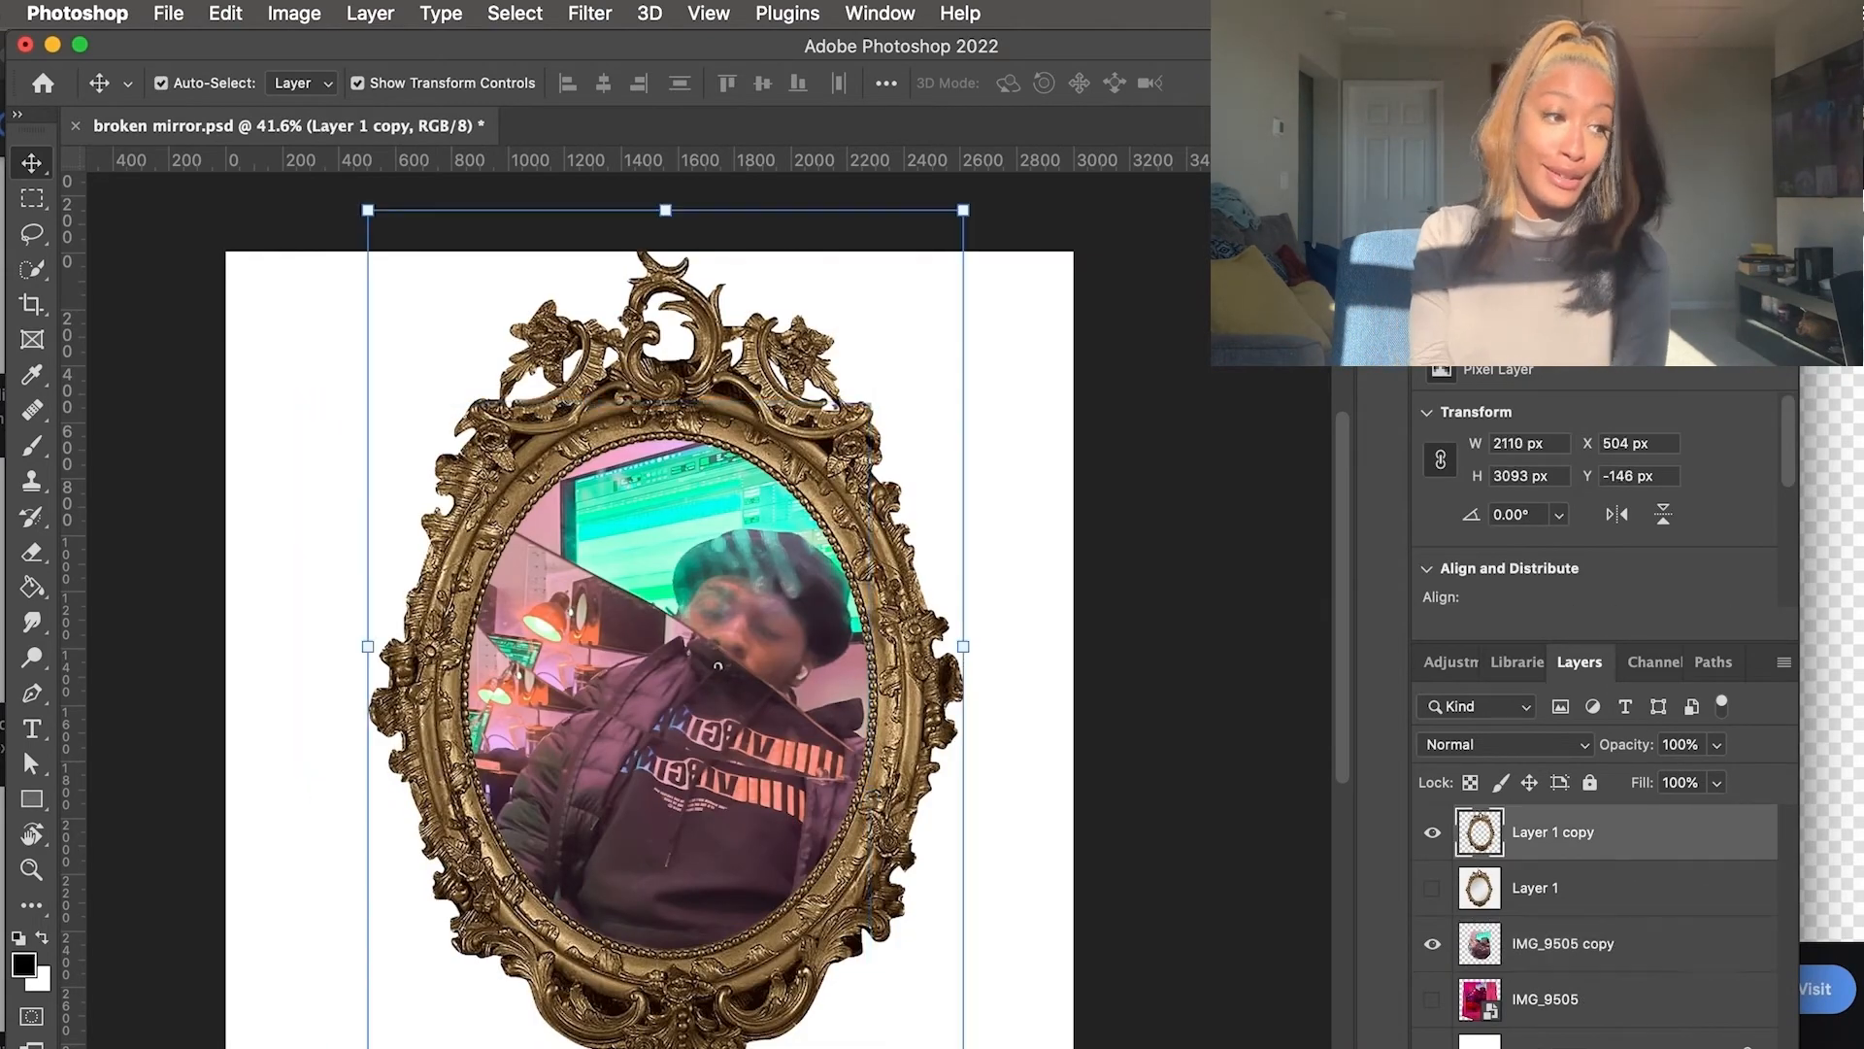
Try a Black & White adjustment layer above the frame, and undo it
{"action": "left_click", "coordinate": [1619, 1047]}
{"action": "left_click", "coordinate": [1718, 877]}
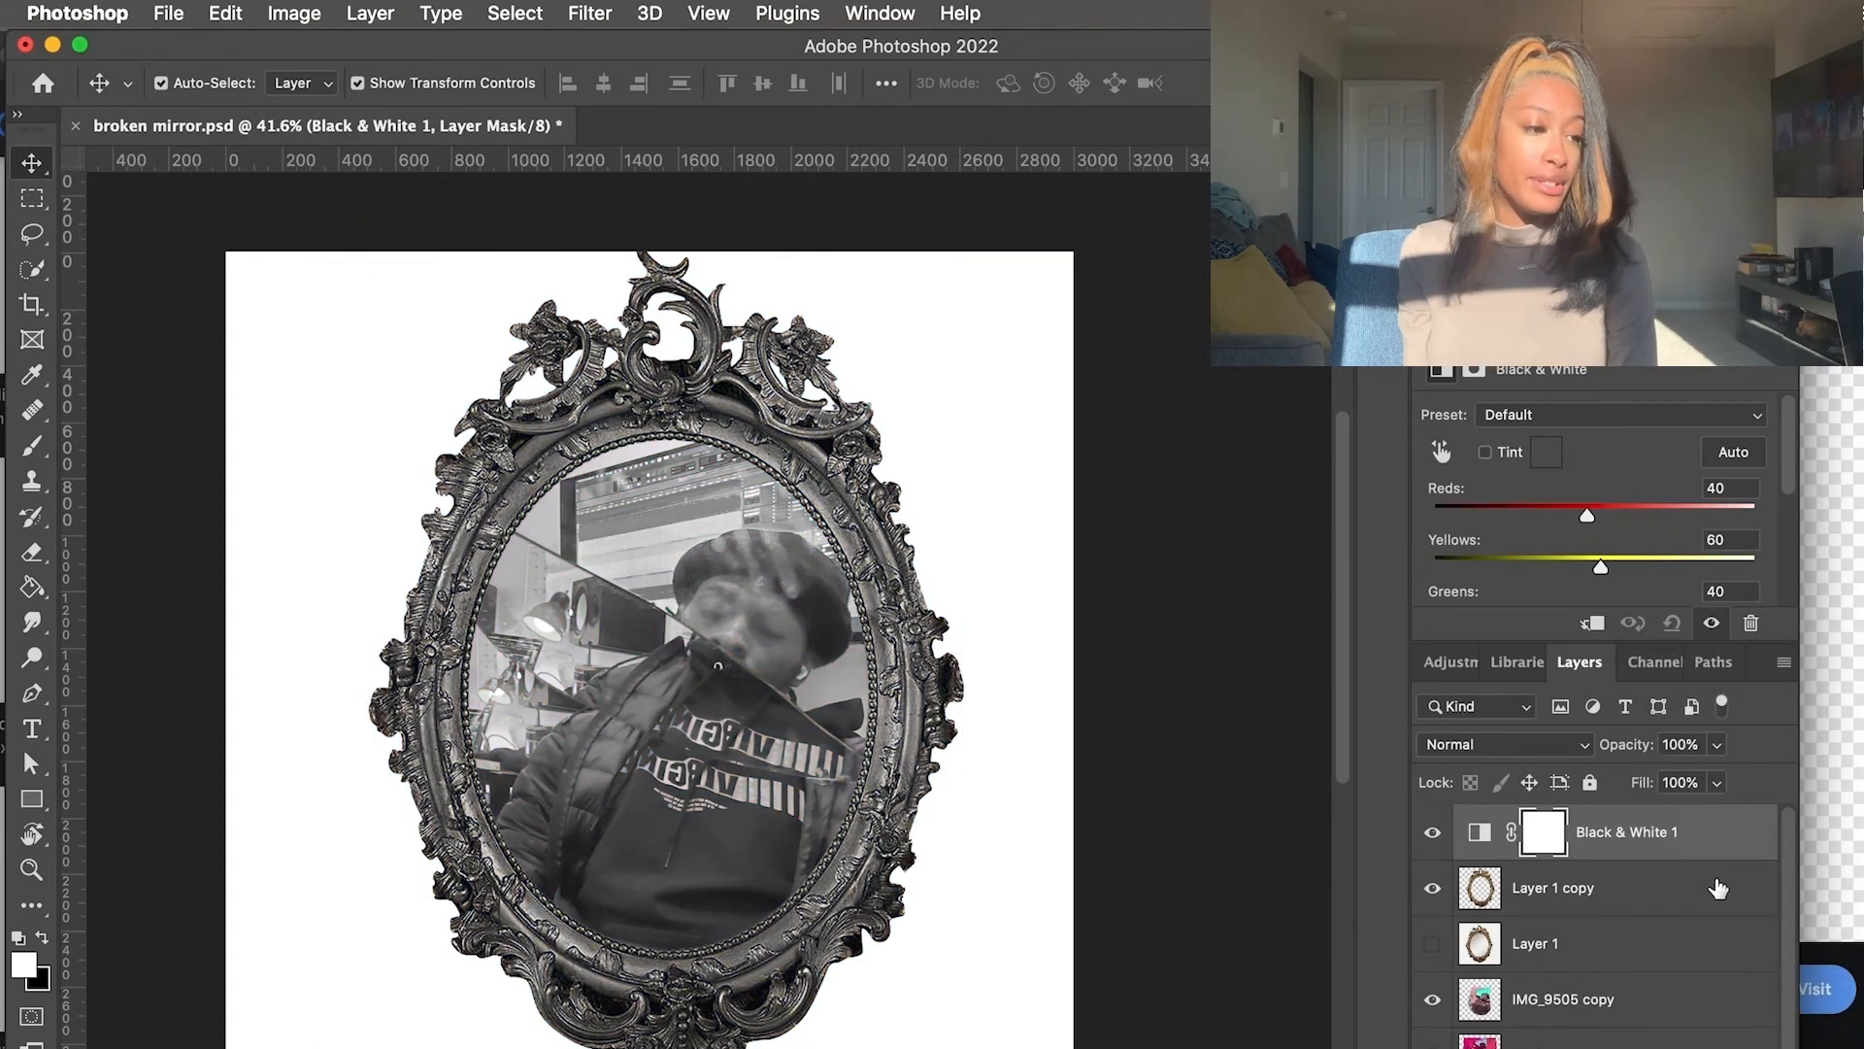
{"action": "key", "text": "super+z"}
{"action": "key", "text": "super+z"}
{"action": "left_click", "coordinate": [1688, 853]}
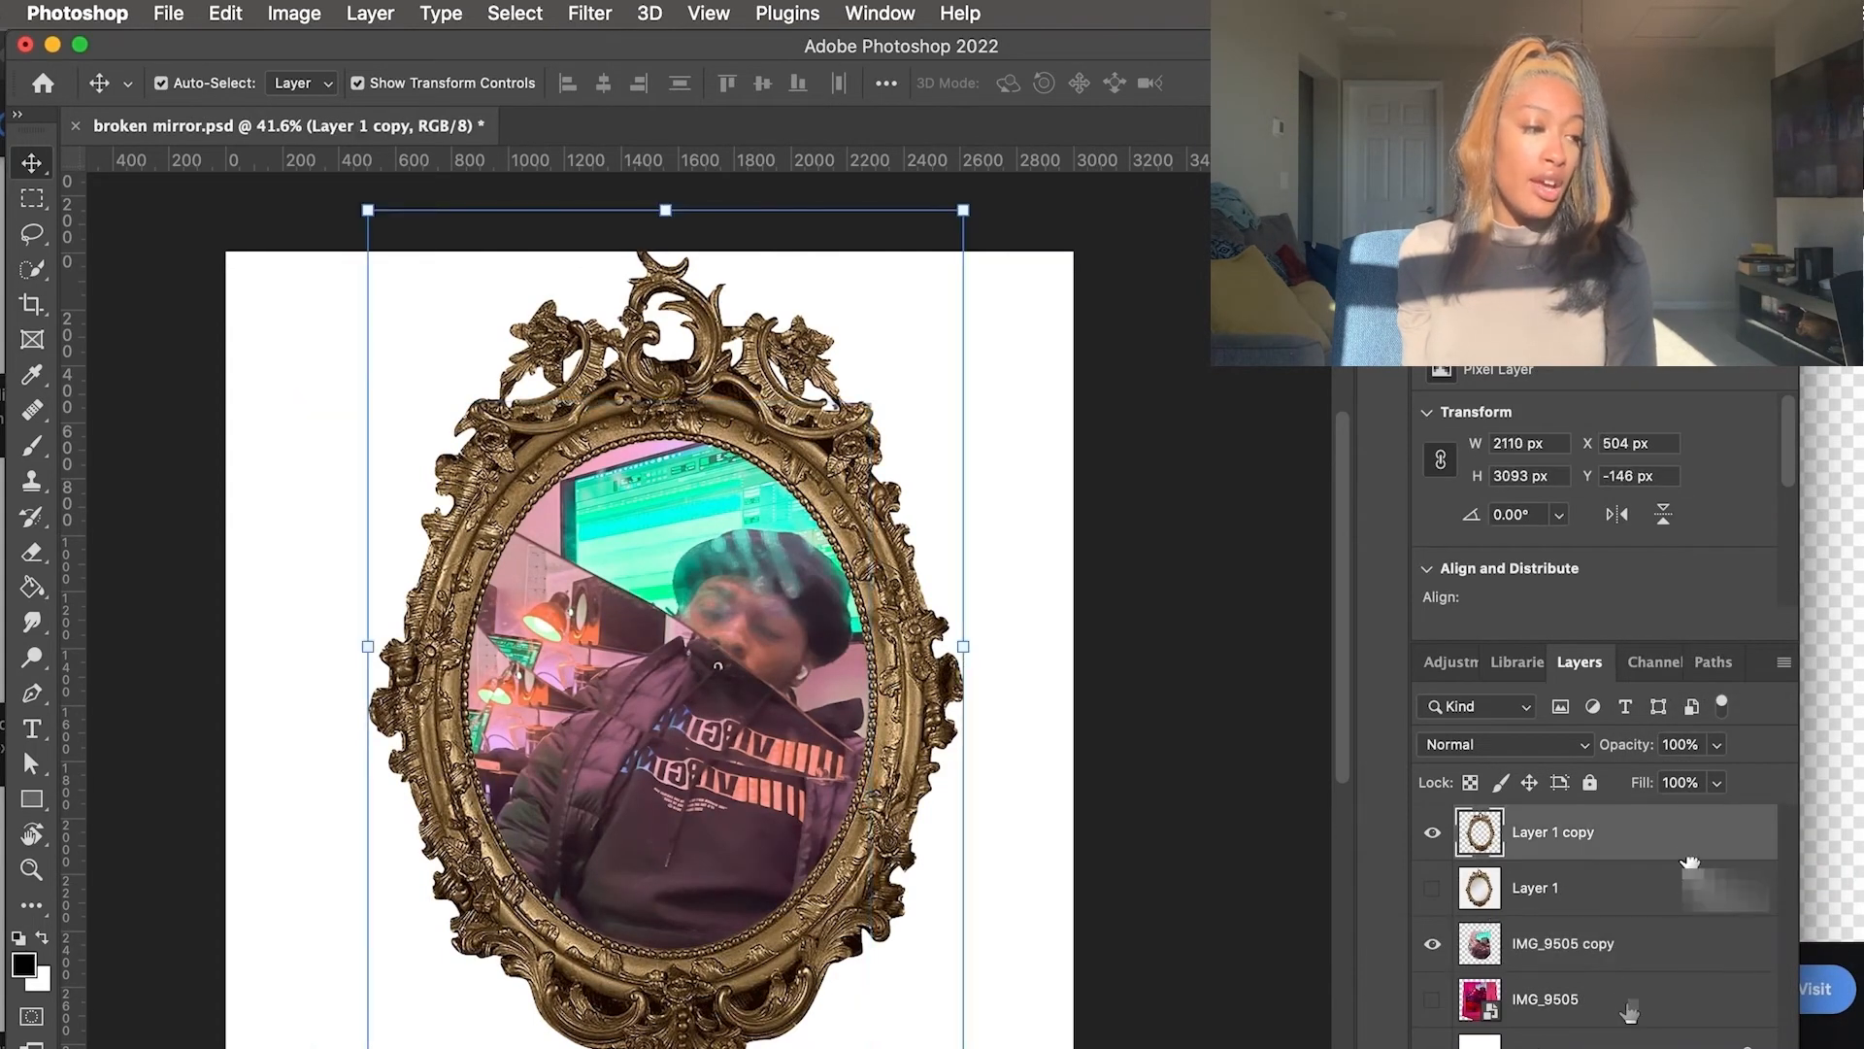
Add a Curves adjustment above the frame, bend its RGB curve to strengthen the contrast, and clip it to Layer 1 copy
{"action": "left_click", "coordinate": [1629, 1043]}
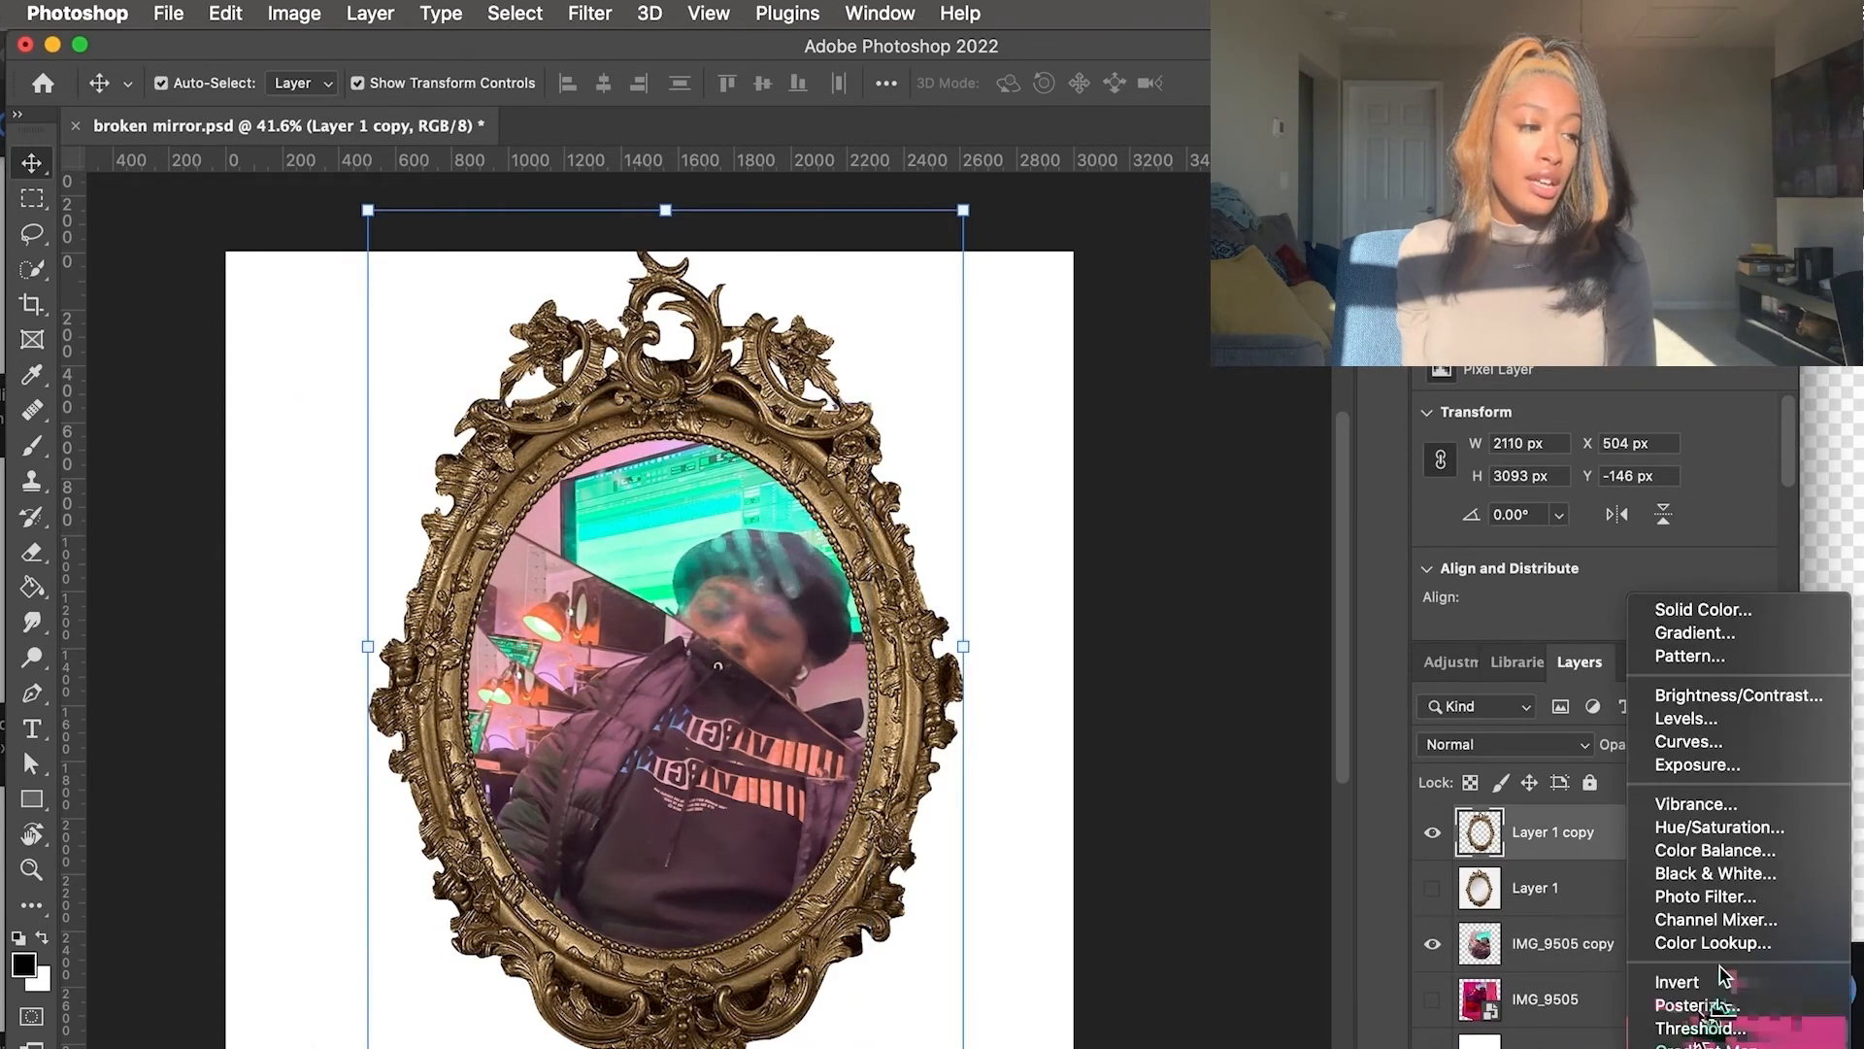
{"action": "left_click", "coordinate": [1768, 740]}
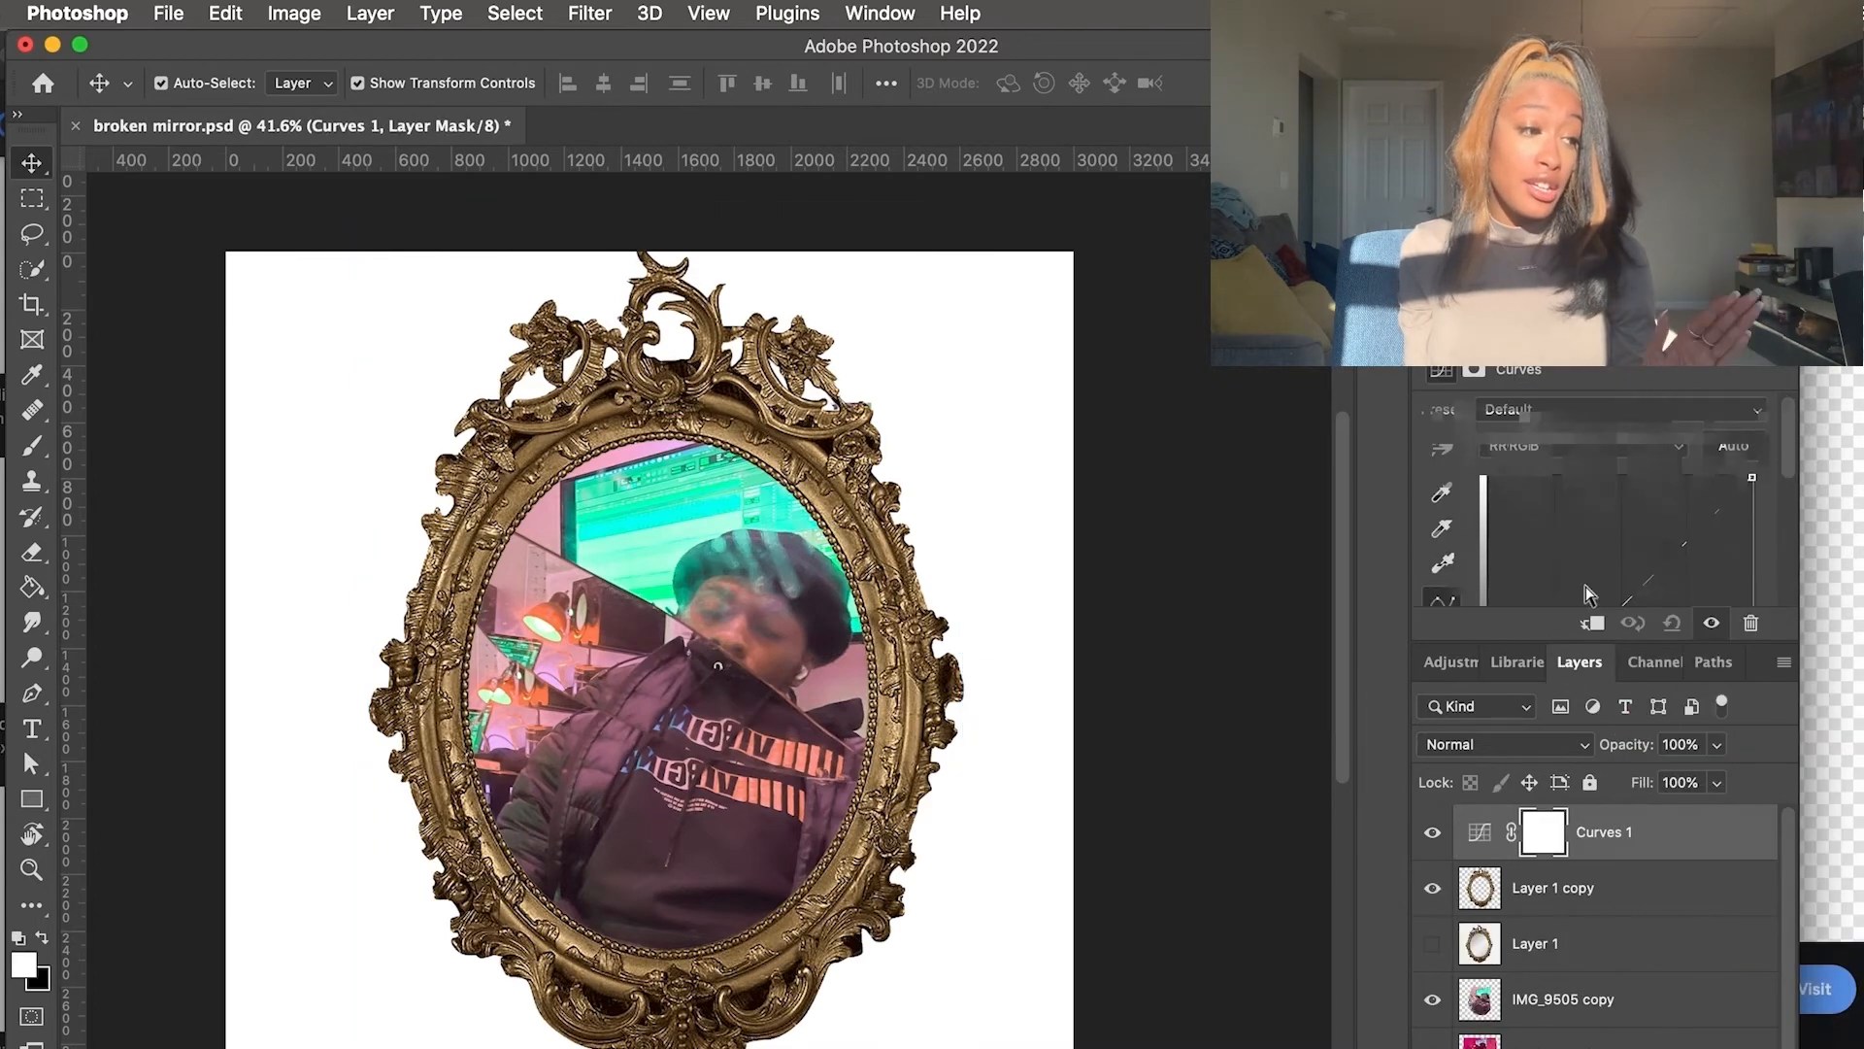
{"action": "scroll", "coordinate": [1590, 600], "scroll_direction": "down", "scroll_amount": 5}
{"action": "mouse_move", "coordinate": [1549, 536]}
{"action": "left_mouse_down"}
{"action": "mouse_move", "coordinate": [1531, 566]}
{"action": "mouse_move", "coordinate": [1555, 579]}
{"action": "mouse_move", "coordinate": [1539, 571]}
{"action": "left_mouse_up"}
{"action": "scroll", "coordinate": [1540, 574], "scroll_direction": "up", "scroll_amount": 1}
{"action": "scroll", "coordinate": [1652, 493], "scroll_direction": "up", "scroll_amount": 1}
{"action": "left_click_drag", "start_coordinate": [1656, 498], "coordinate": [1735, 482]}
{"action": "scroll", "coordinate": [1644, 480], "scroll_direction": "up", "scroll_amount": 1}
{"action": "scroll", "coordinate": [1733, 464], "scroll_direction": "up", "scroll_amount": 1}
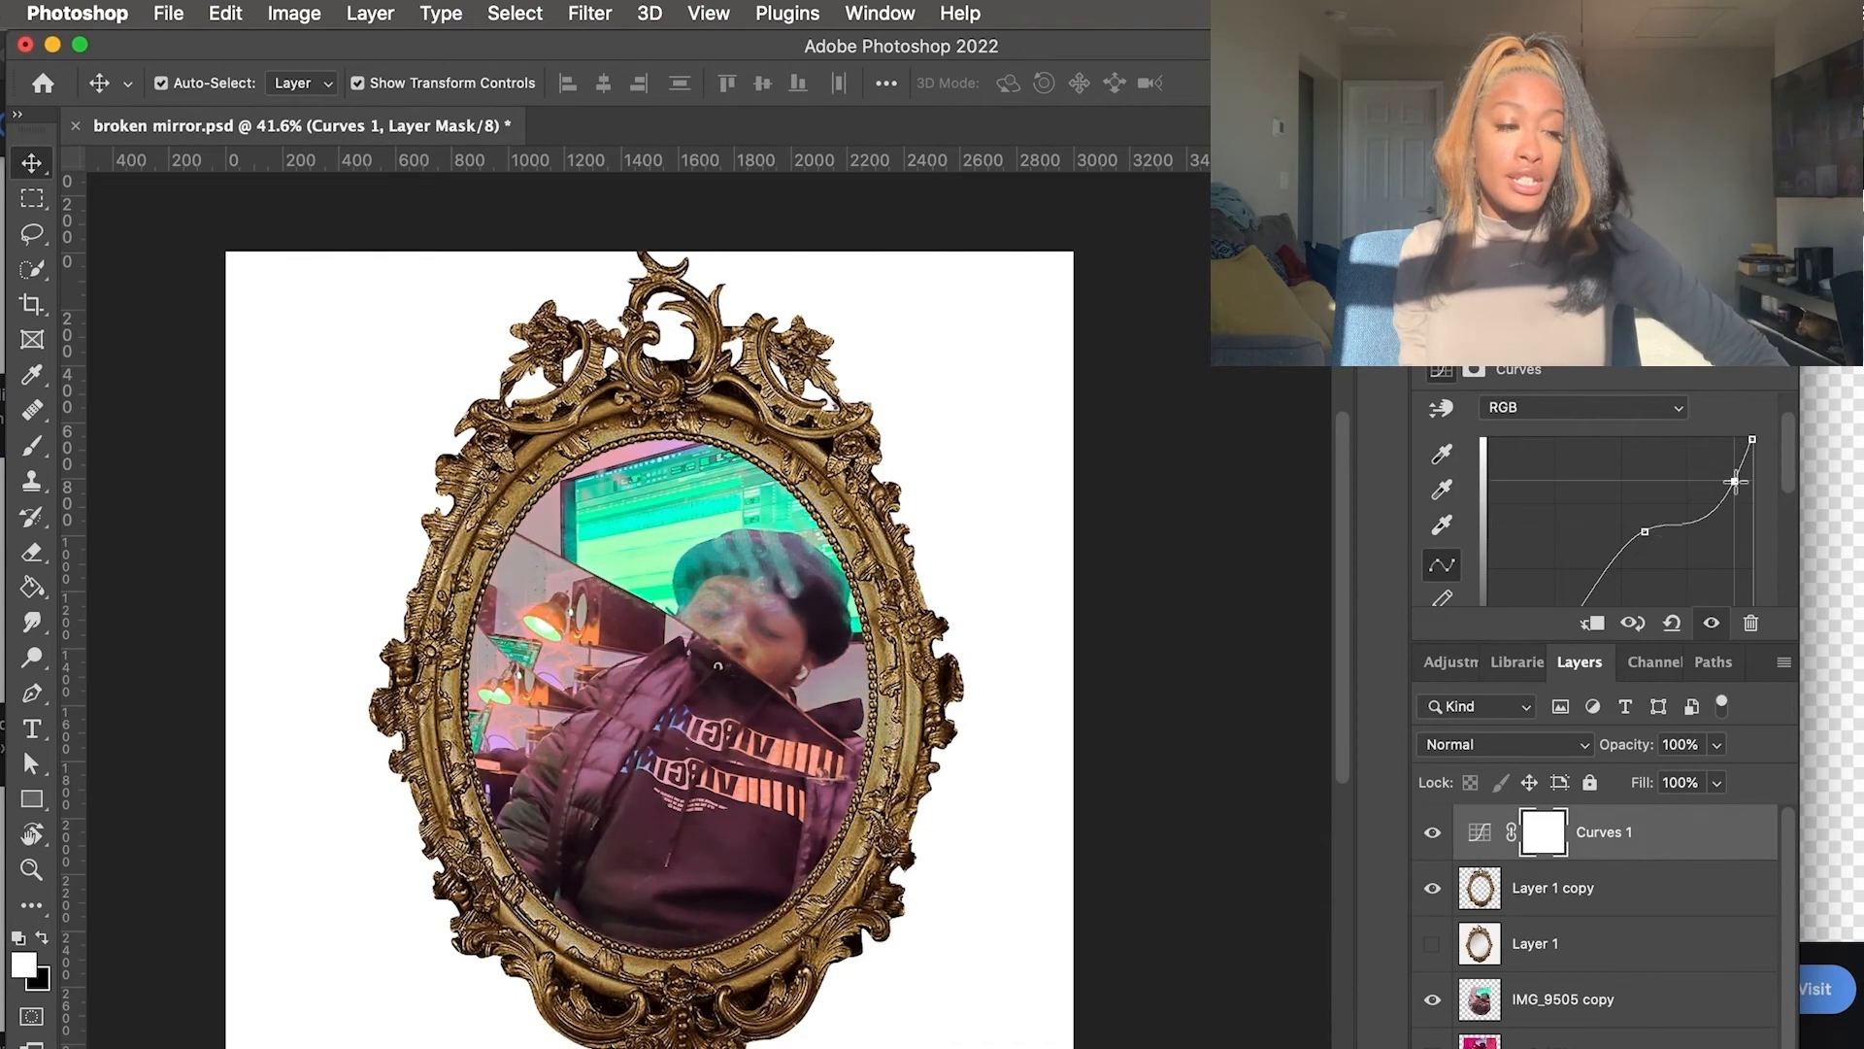
{"action": "left_click", "coordinate": [1651, 853], "text": "alt"}
Open the layer style of Layer 1 copy, disable Pattern Overlay and enable Color Overlay
{"action": "left_click", "coordinate": [1690, 887]}
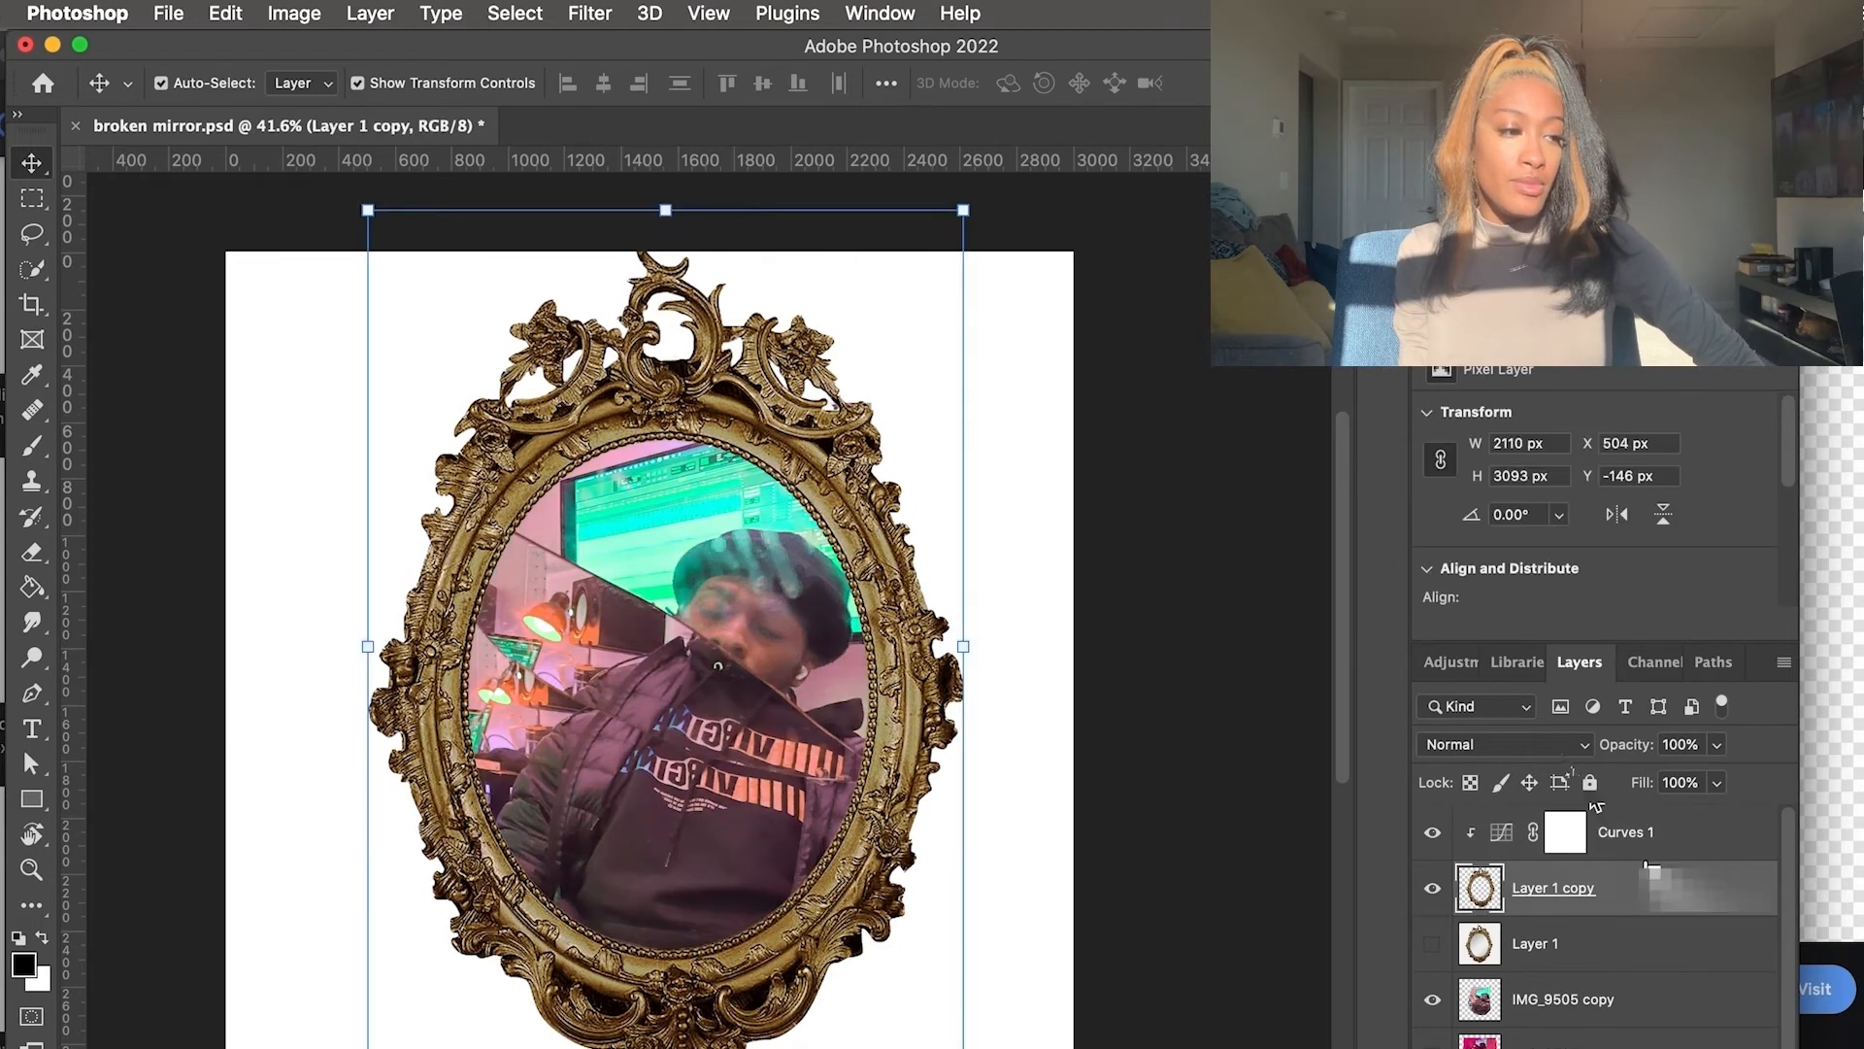
{"action": "double_click", "coordinate": [1664, 907]}
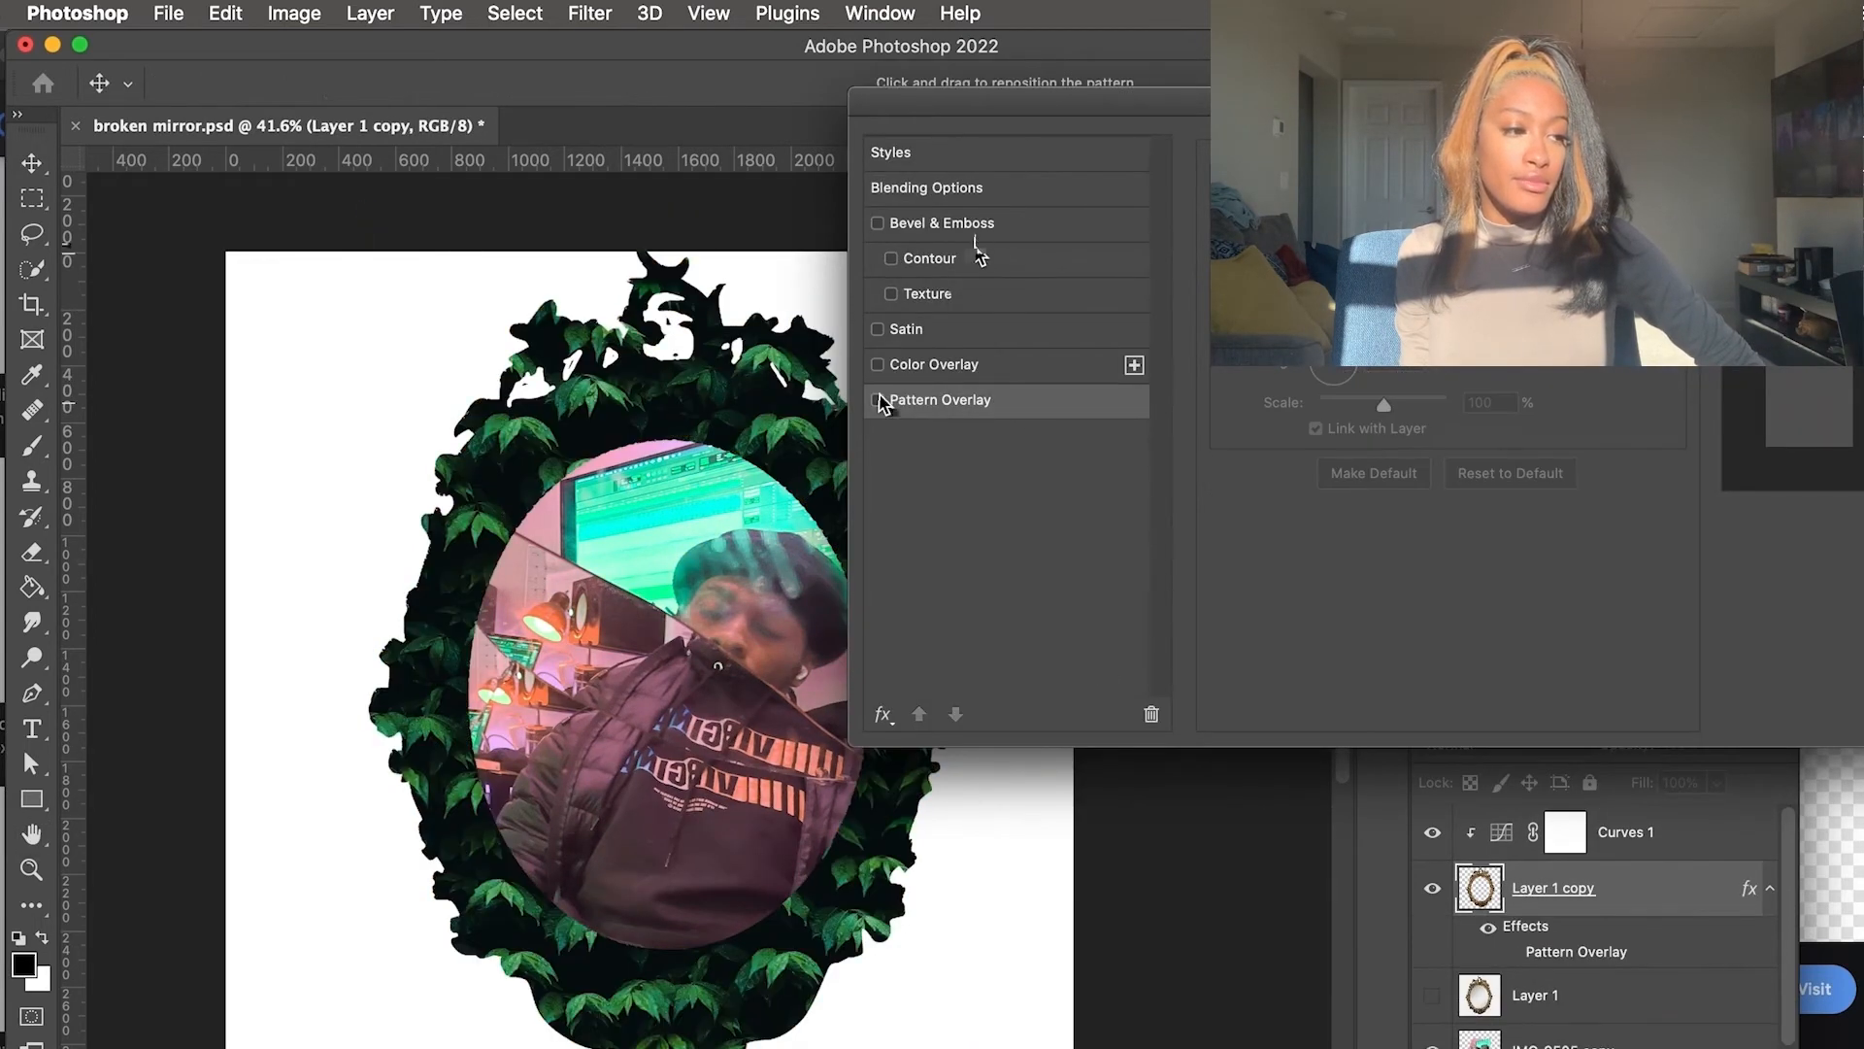
{"action": "left_click", "coordinate": [878, 399]}
{"action": "left_click", "coordinate": [971, 364]}
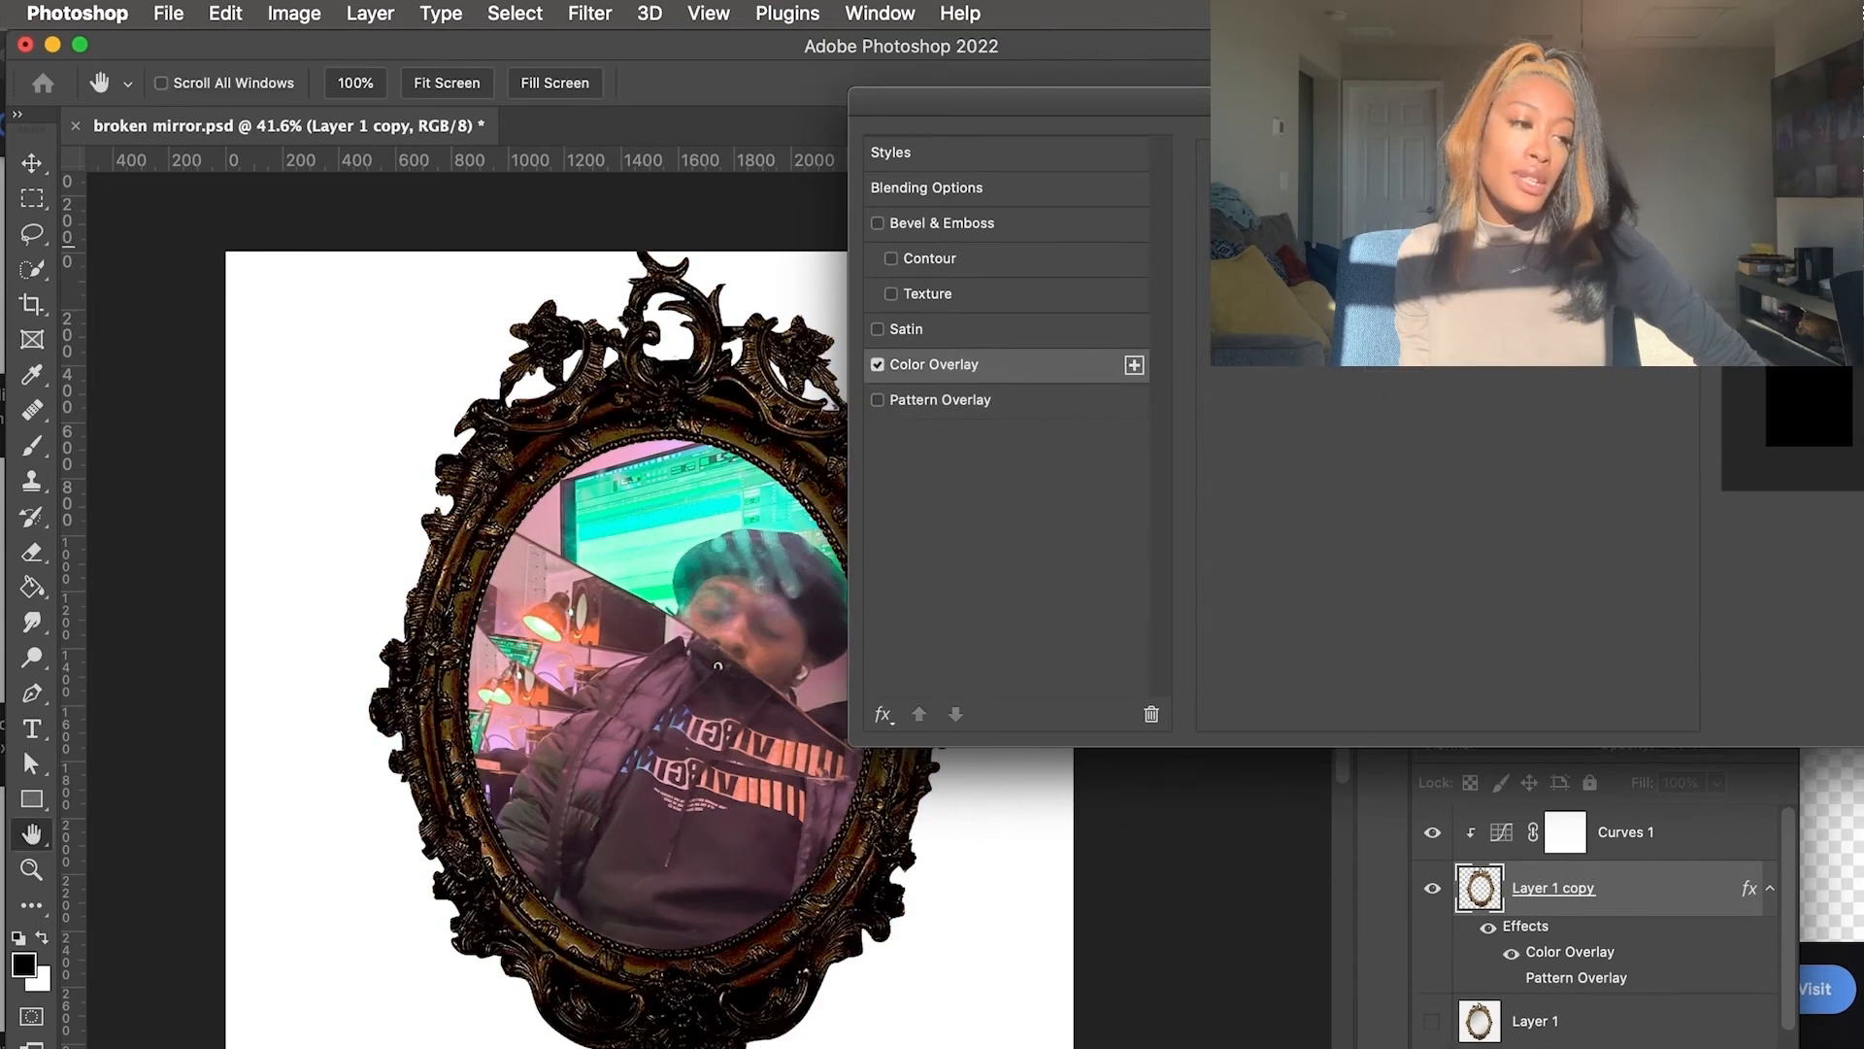
Try a white (#ffffff) Color Overlay on the frame with a different blend mode
{"action": "left_click", "coordinate": [1387, 200]}
{"action": "left_click", "coordinate": [1354, 220]}
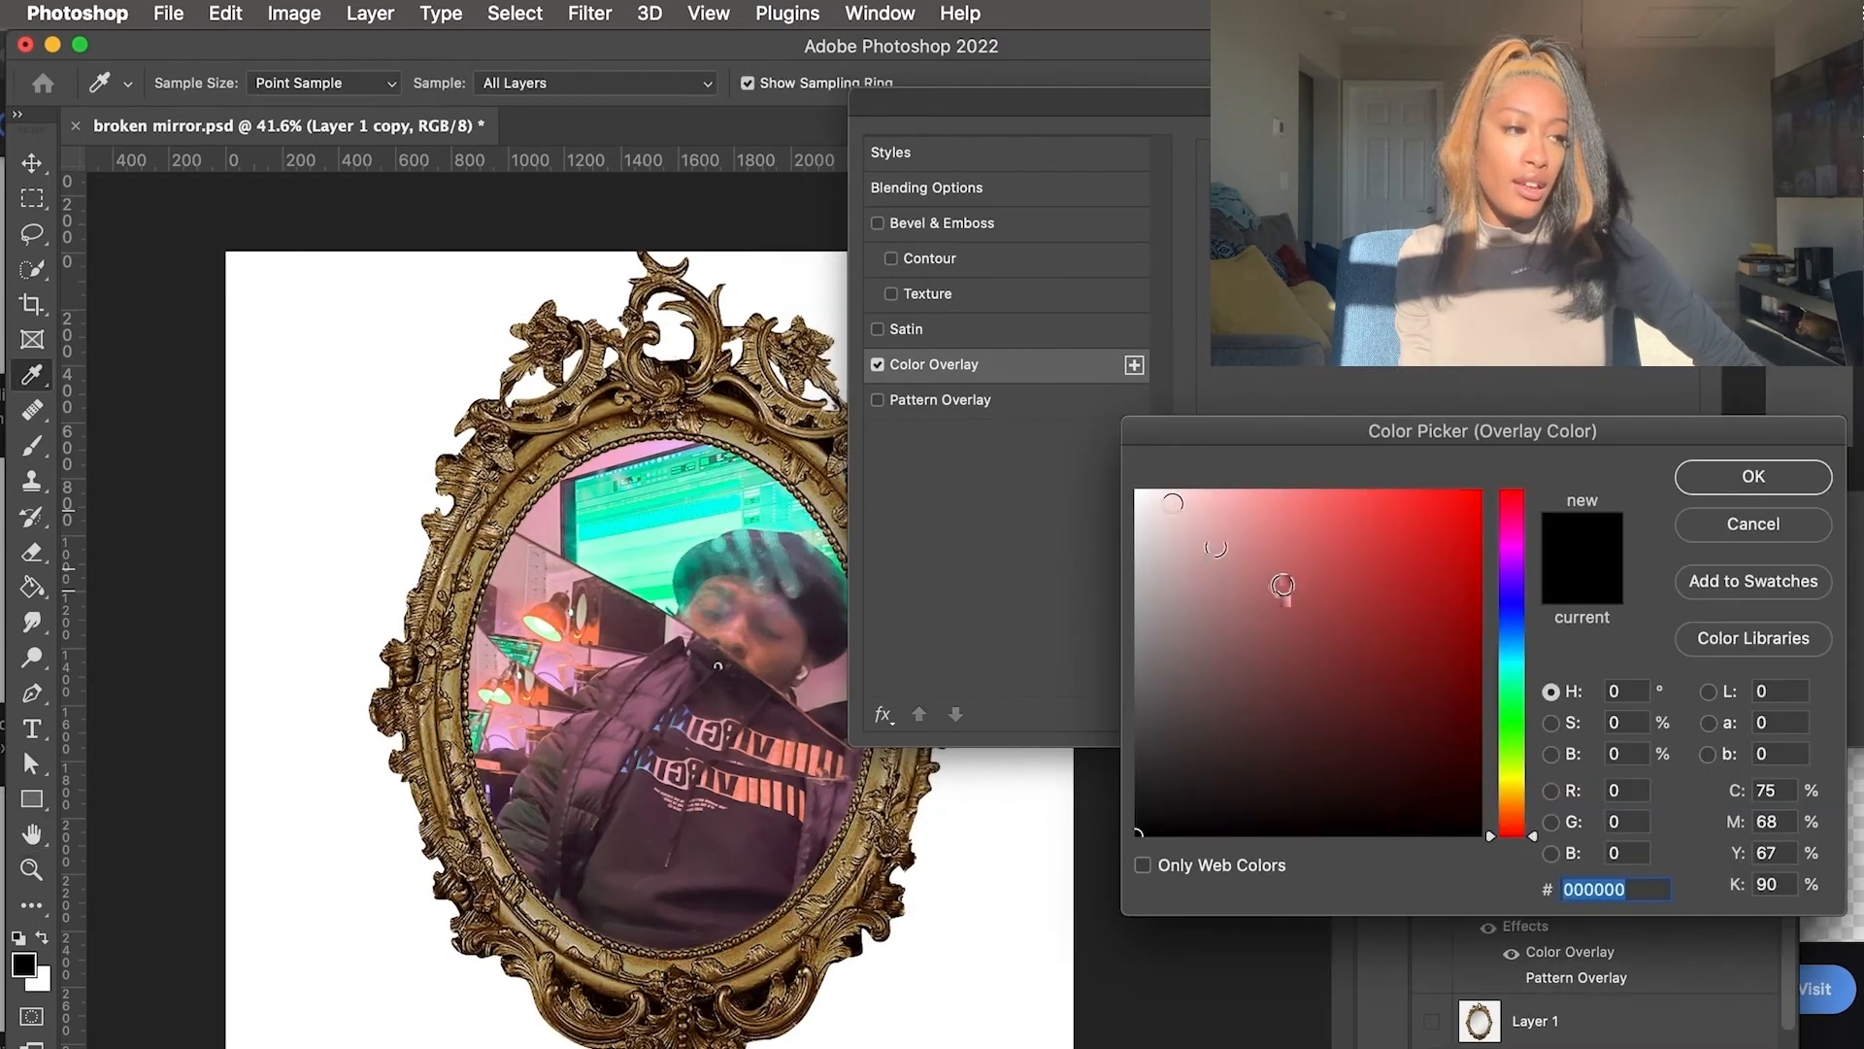
{"action": "left_click_drag", "start_coordinate": [1281, 585], "coordinate": [1103, 483]}
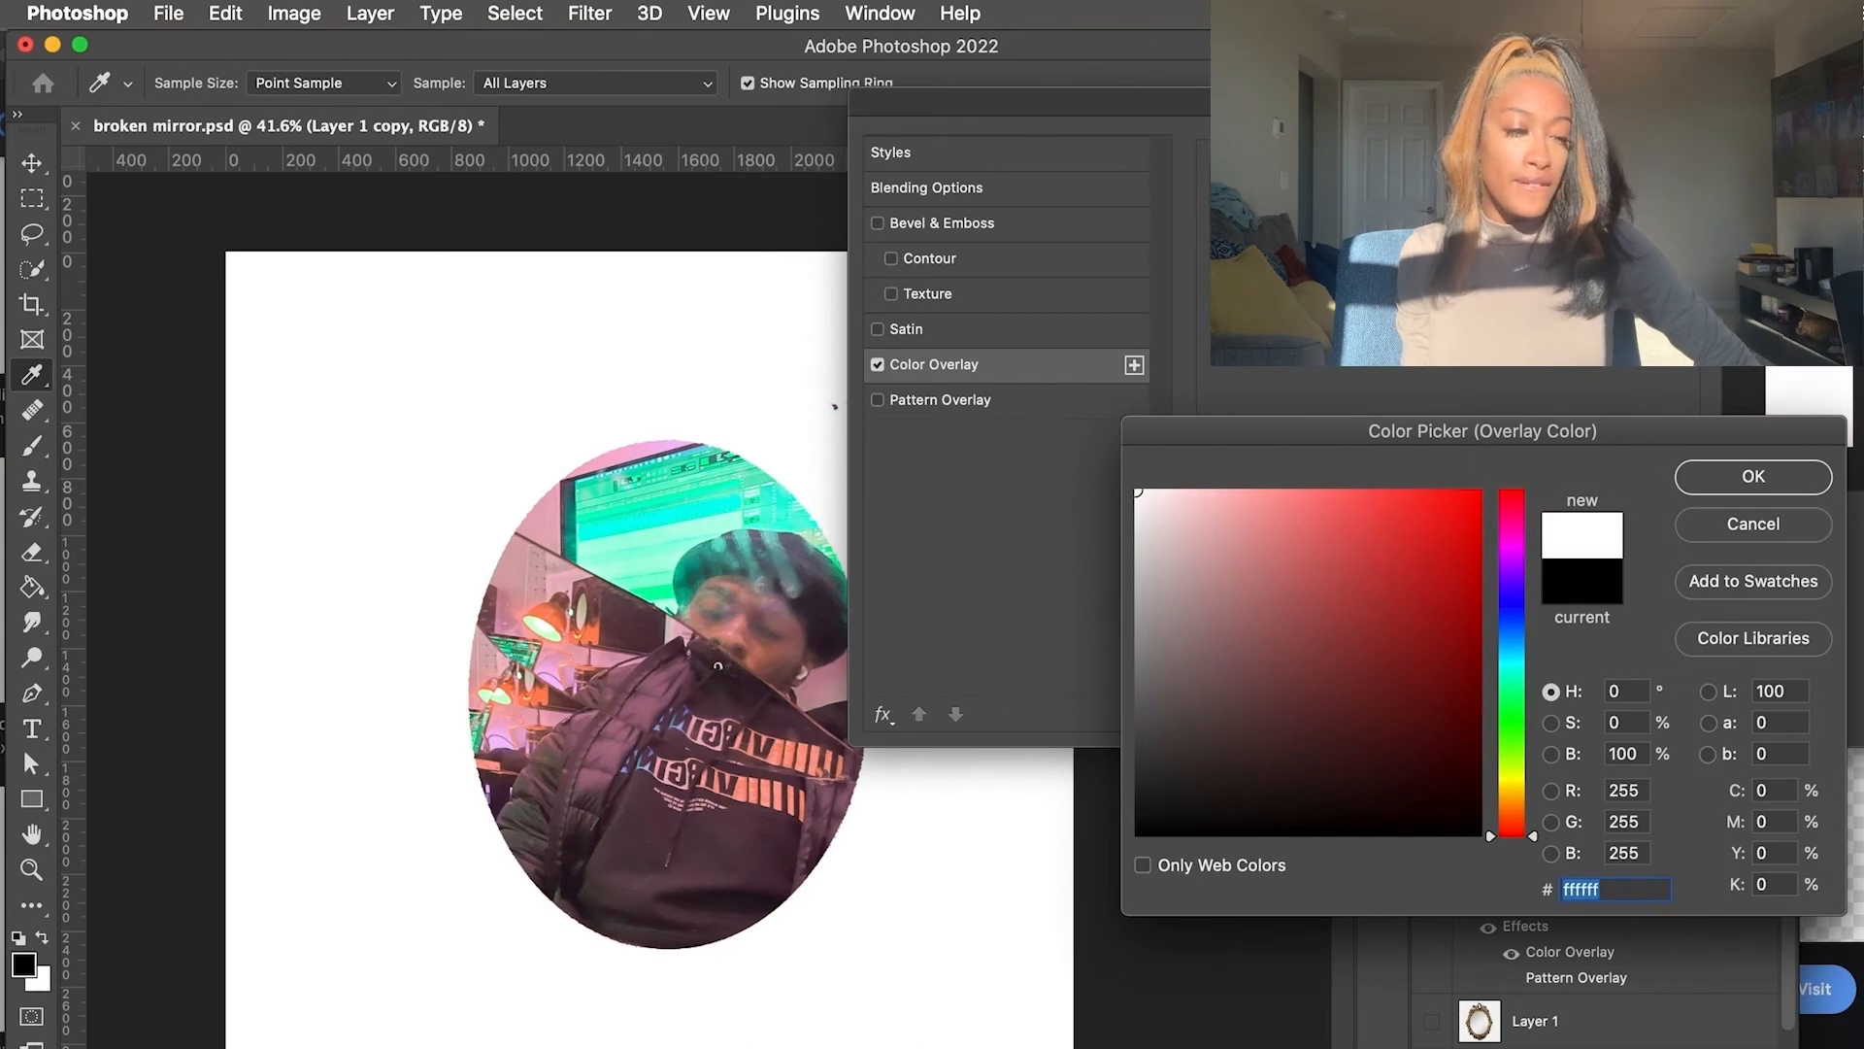
{"action": "left_click", "coordinate": [1760, 479]}
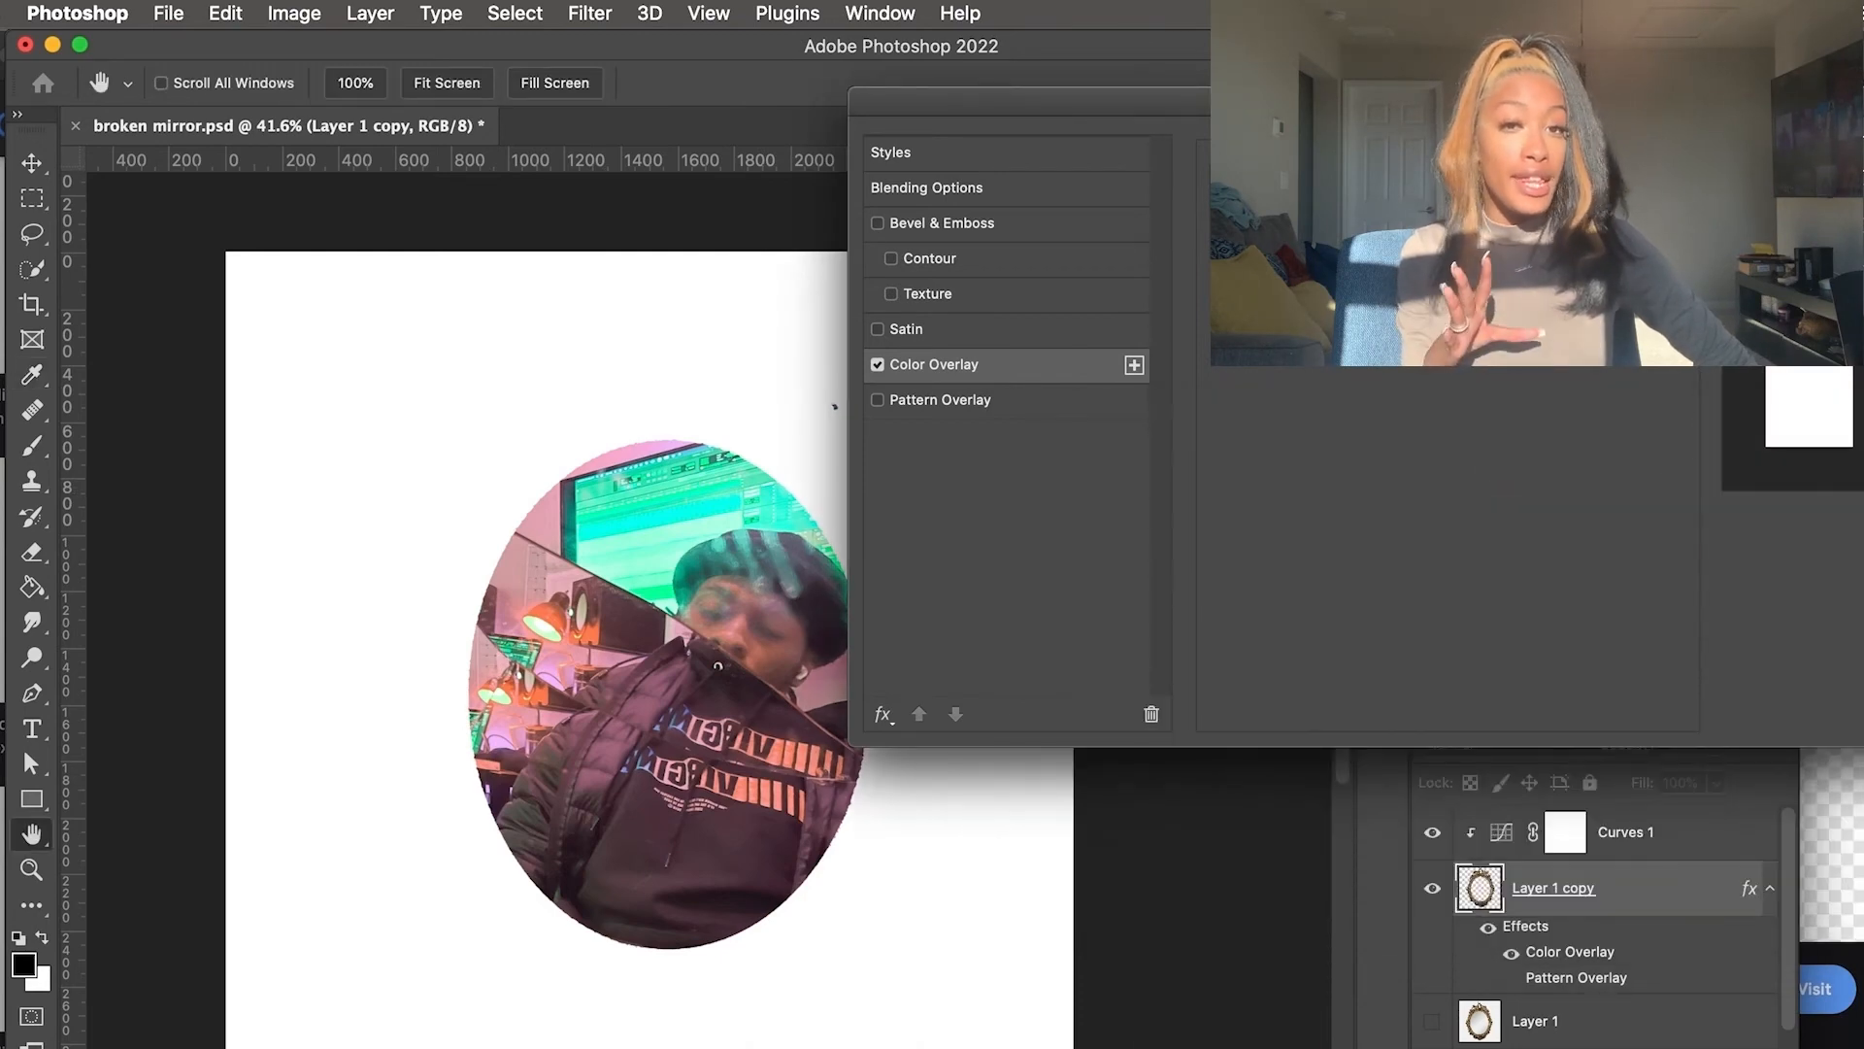
{"action": "left_click", "coordinate": [1389, 201]}
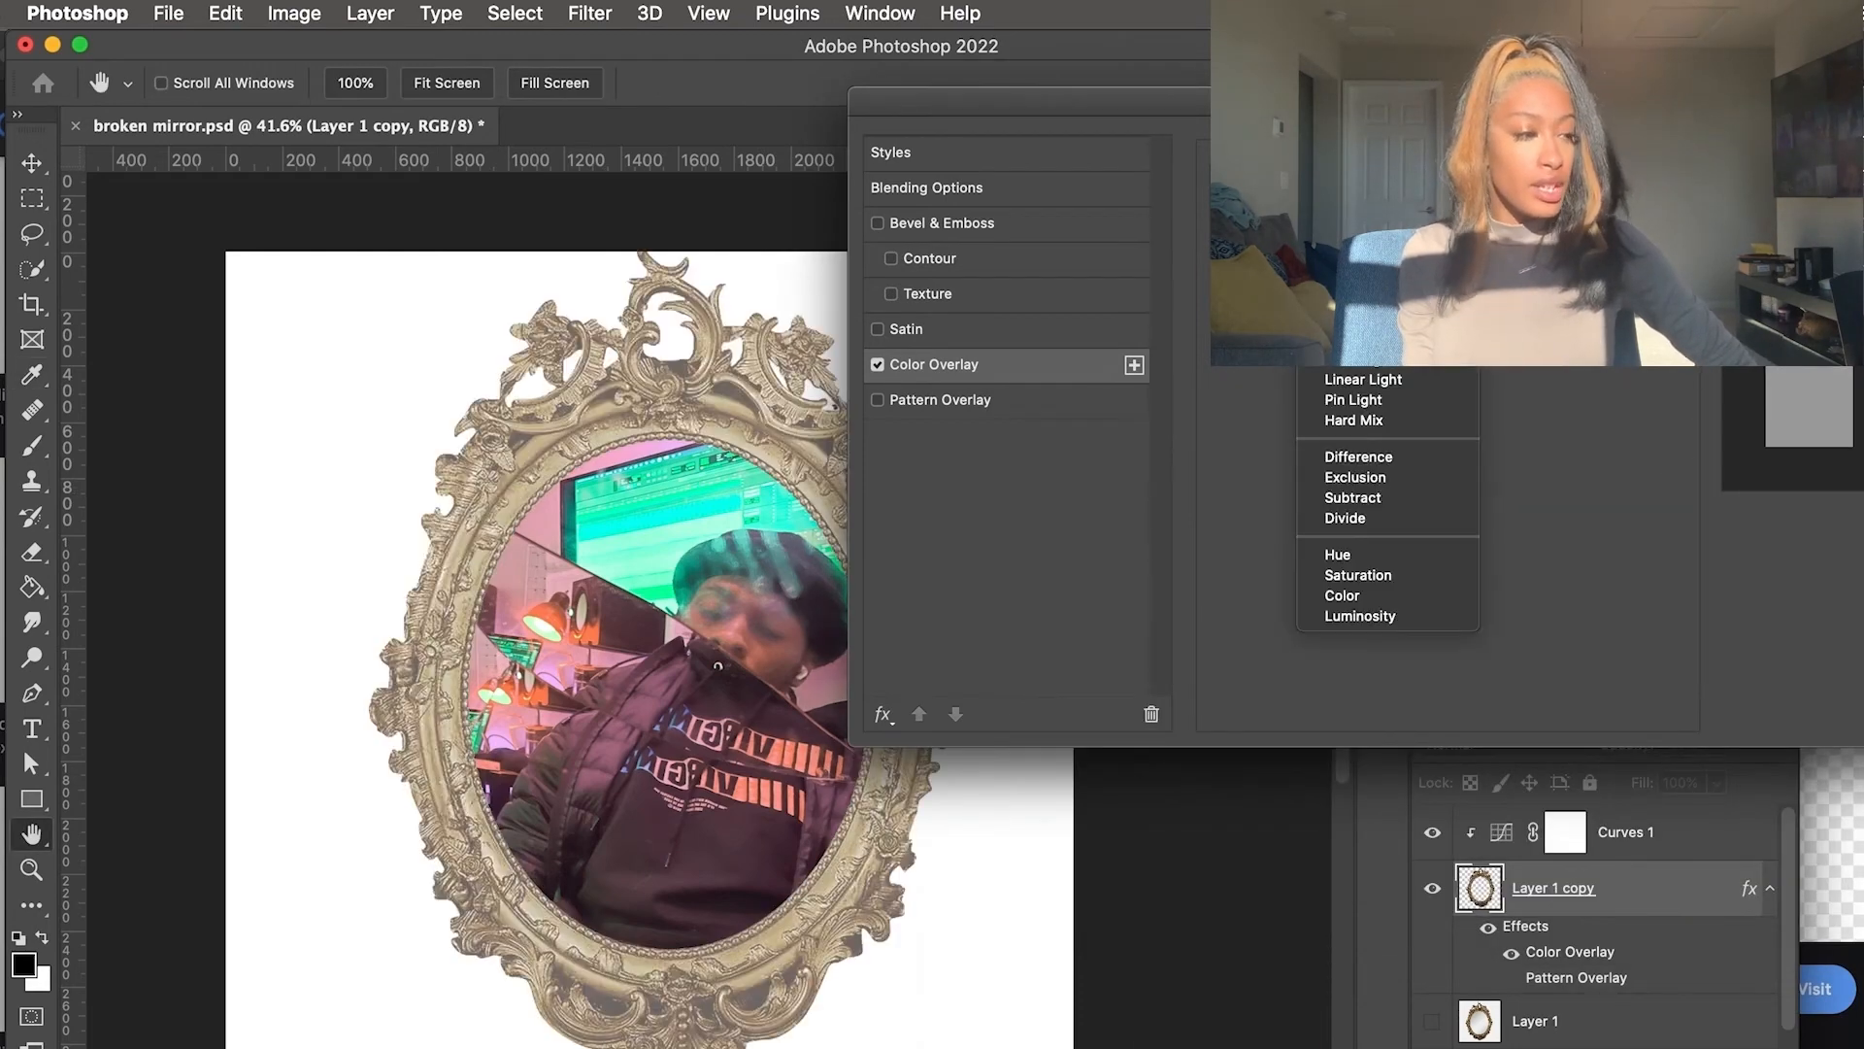
{"action": "left_click", "coordinate": [1403, 379]}
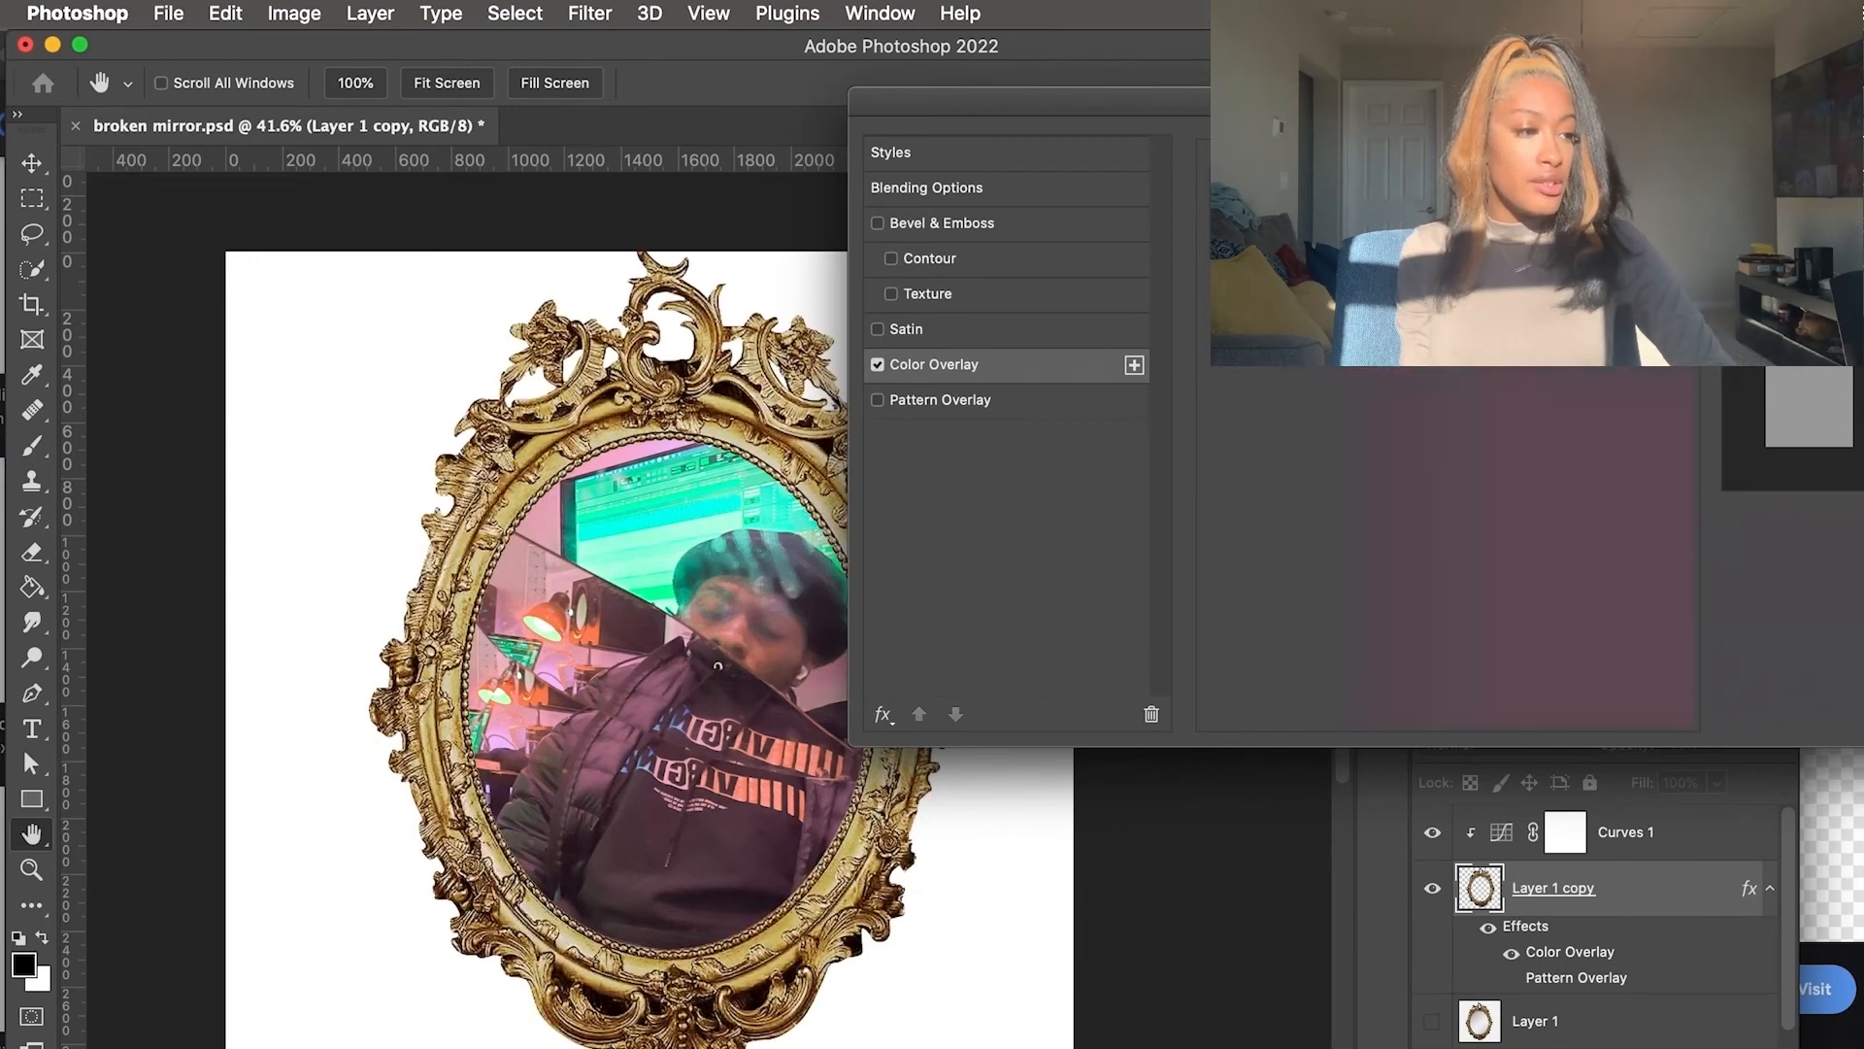
Set the frame's Color Overlay colour to dark red (#3c0606)
{"action": "left_click", "coordinate": [1545, 201]}
{"action": "left_click", "coordinate": [1400, 556]}
{"action": "left_click", "coordinate": [1451, 534]}
{"action": "left_click", "coordinate": [1512, 510]}
{"action": "left_click", "coordinate": [1470, 514]}
{"action": "left_click_drag", "start_coordinate": [1512, 512], "coordinate": [1521, 482]}
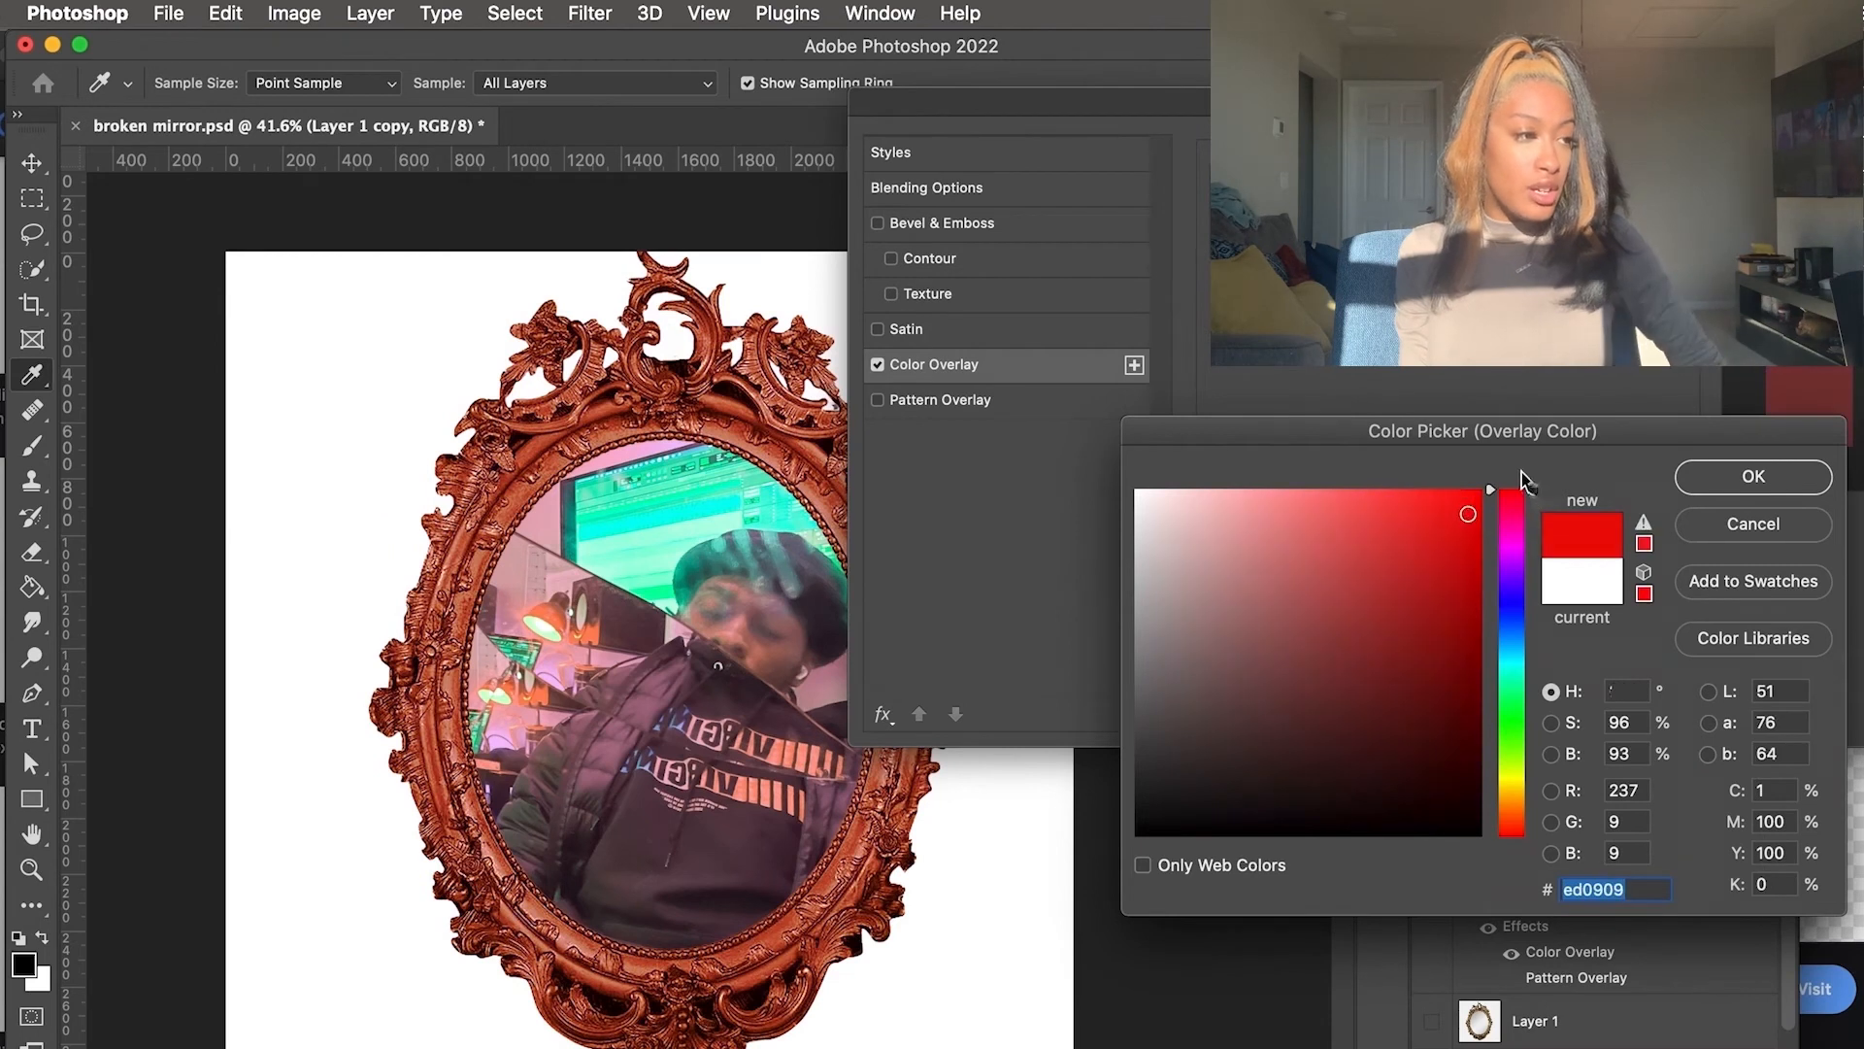
{"action": "left_click", "coordinate": [1471, 579]}
{"action": "left_click_drag", "start_coordinate": [1473, 621], "coordinate": [1448, 755]}
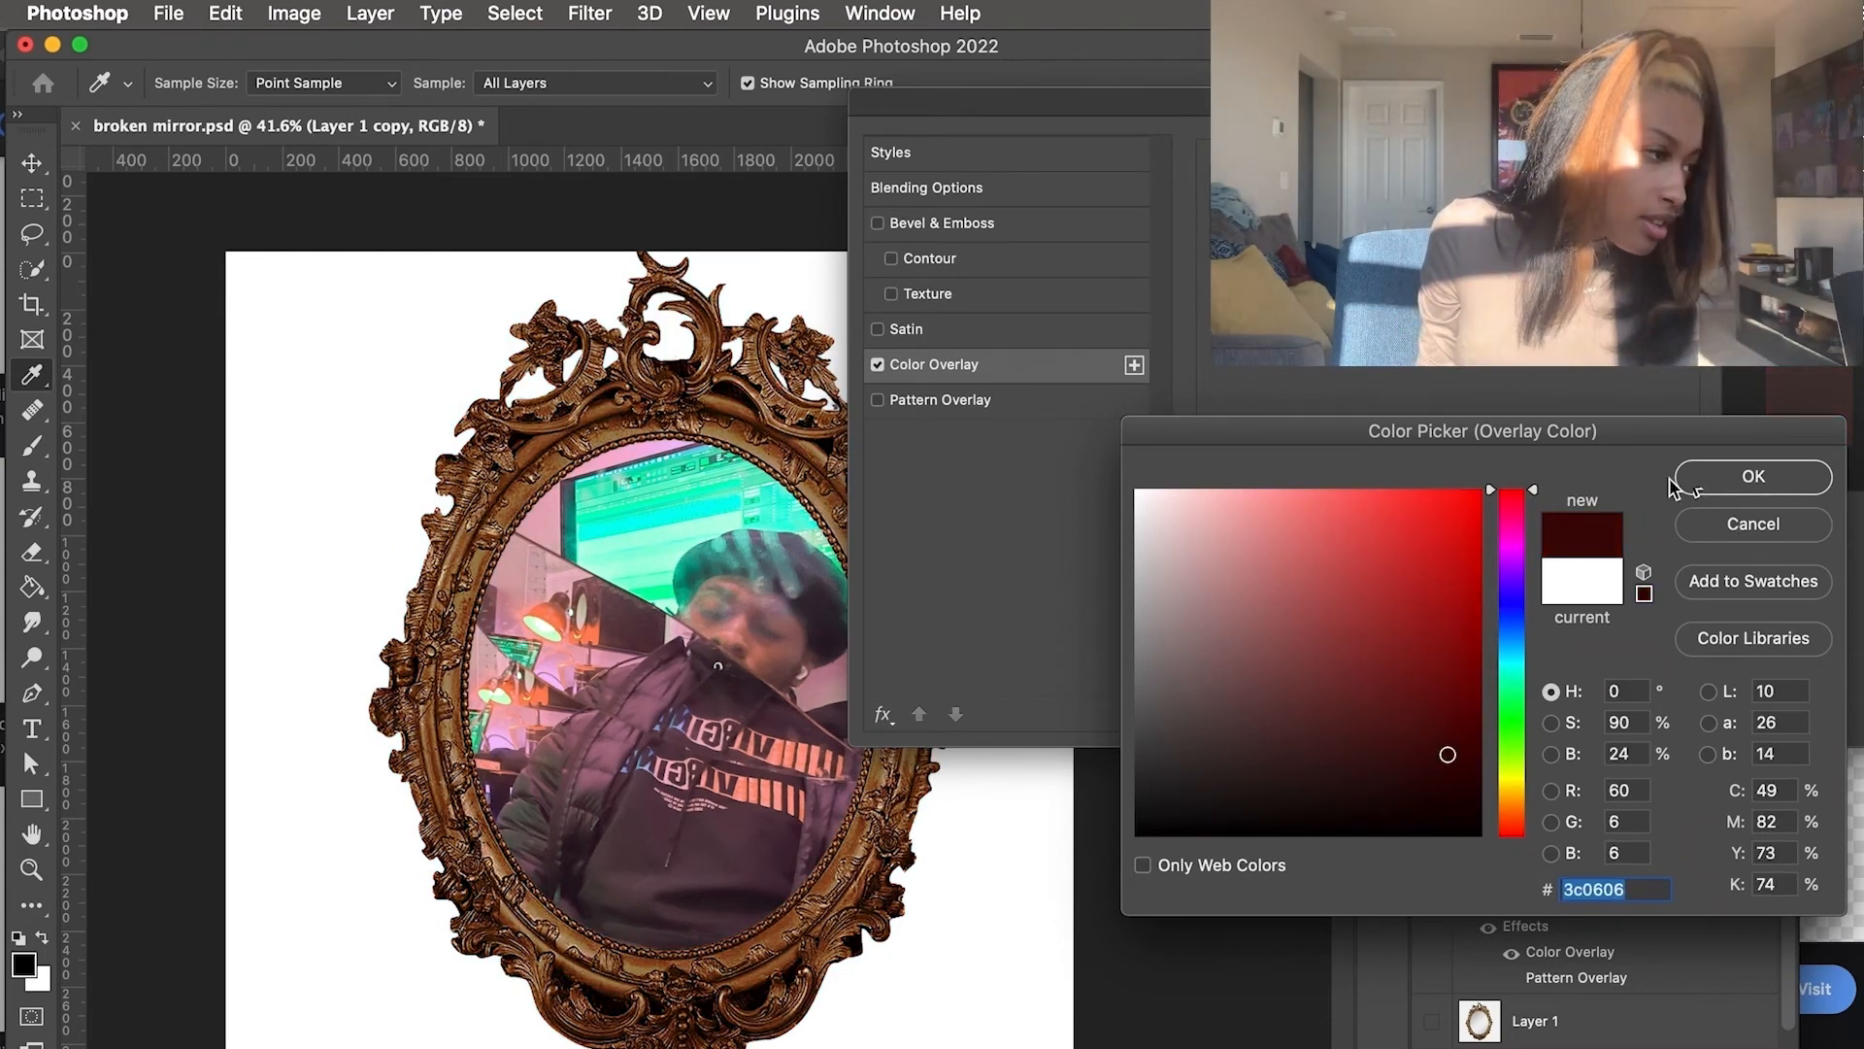
{"action": "left_click", "coordinate": [1510, 771]}
{"action": "left_click_drag", "start_coordinate": [1510, 511], "coordinate": [1521, 429]}
{"action": "left_click", "coordinate": [1703, 480]}
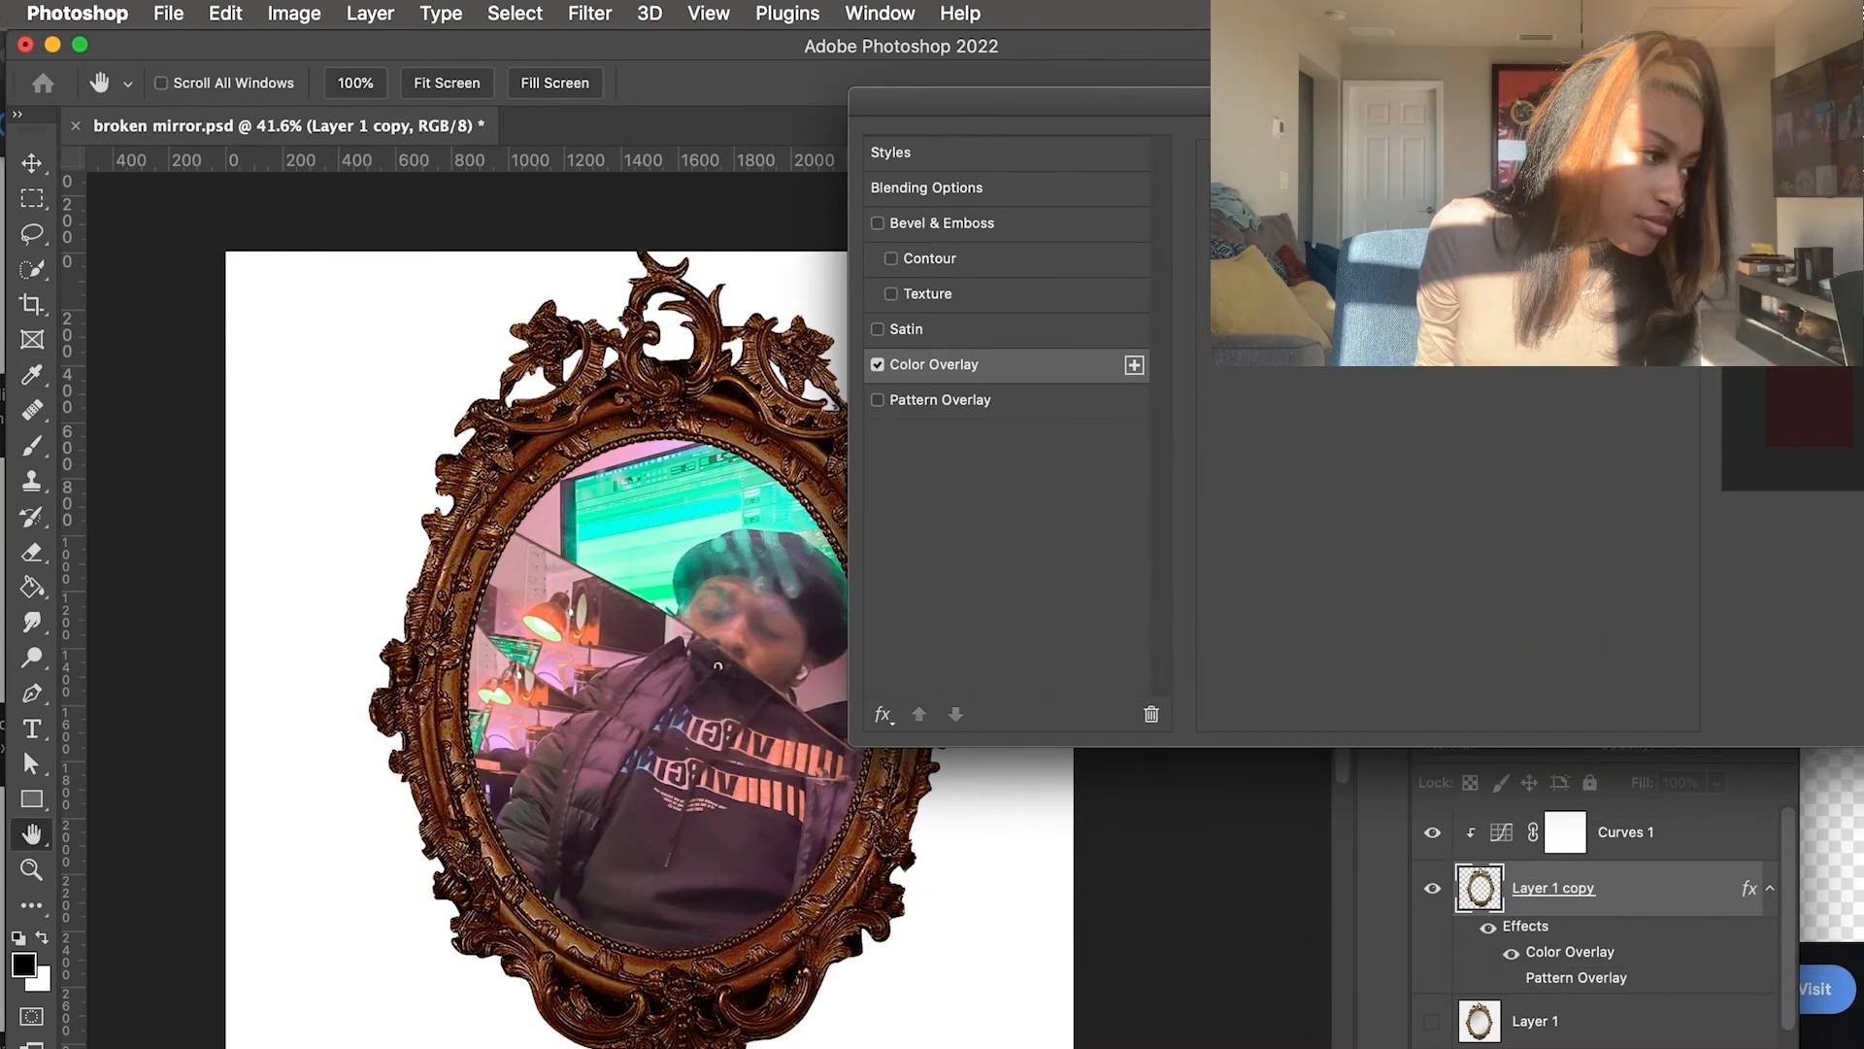
Try several blend modes for the dark red Color Overlay on the frame
{"action": "left_click", "coordinate": [1388, 199]}
{"action": "left_click", "coordinate": [1360, 163]}
{"action": "left_click", "coordinate": [1388, 199]}
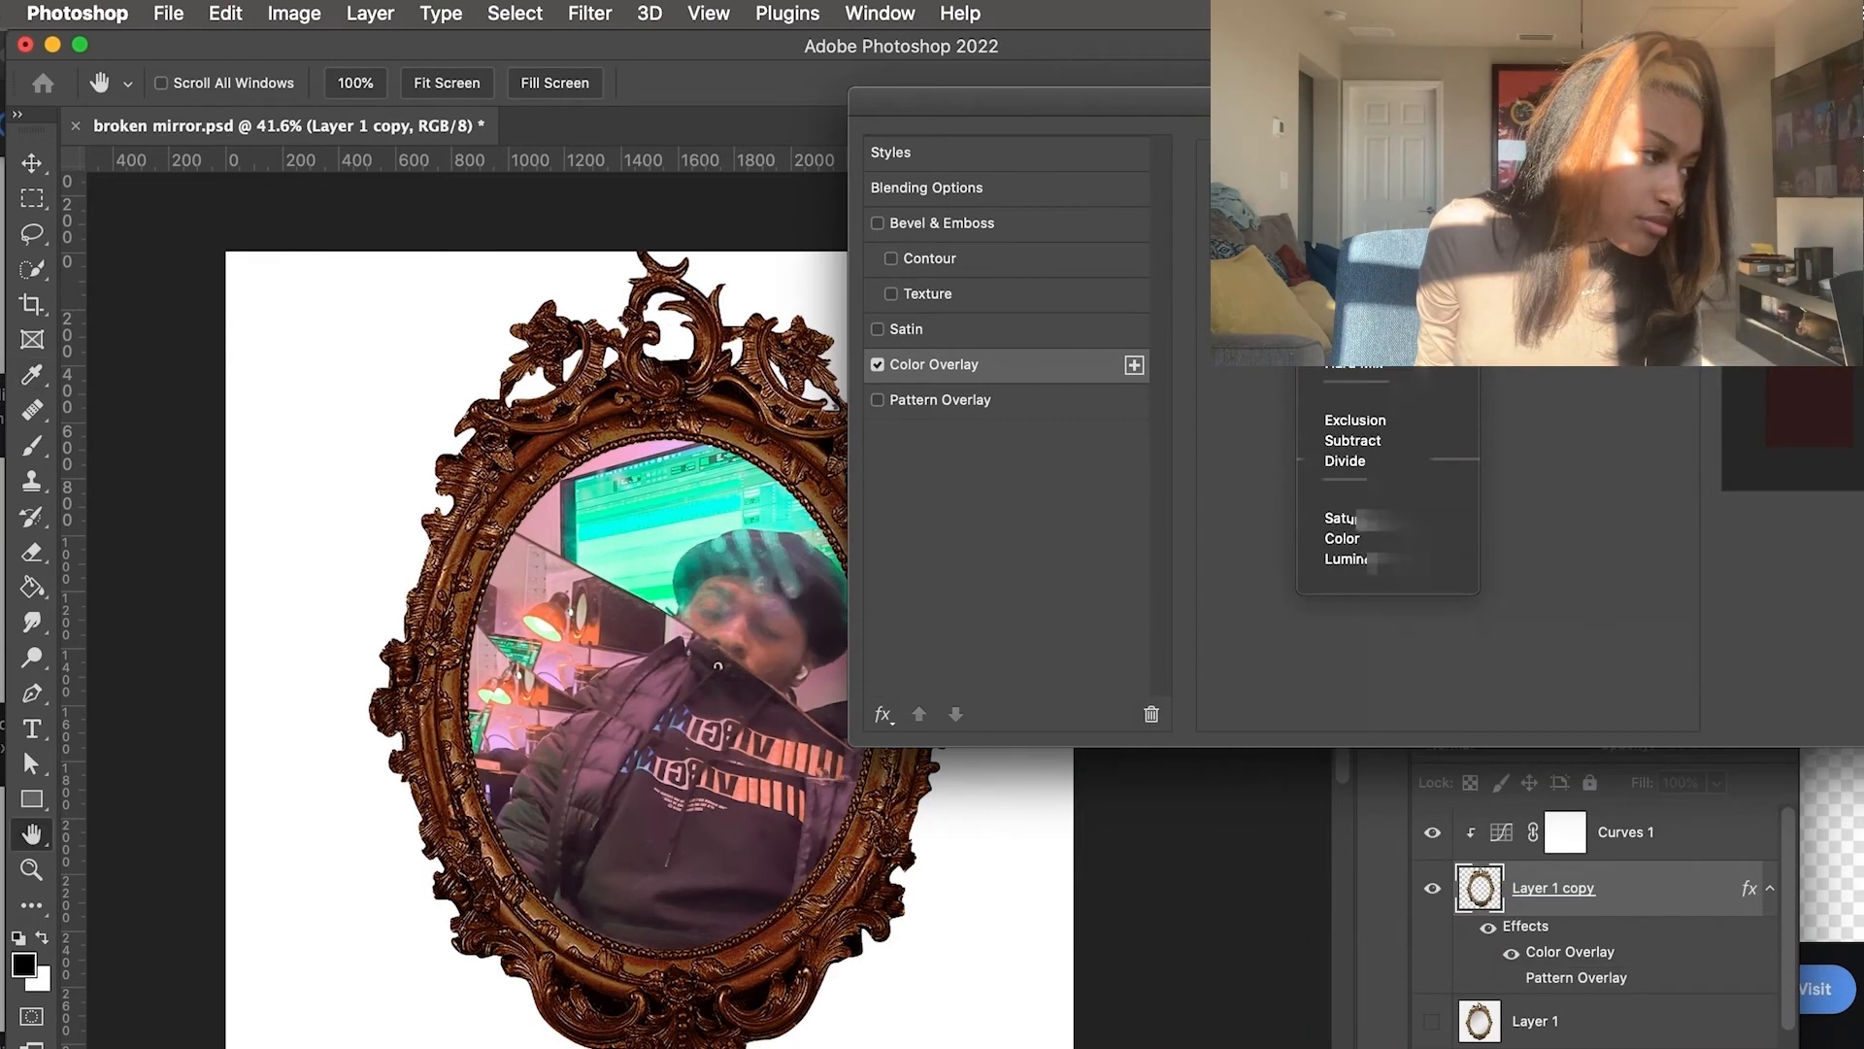
{"action": "left_click", "coordinate": [1360, 121]}
{"action": "left_click", "coordinate": [1389, 199]}
{"action": "left_click", "coordinate": [1359, 164]}
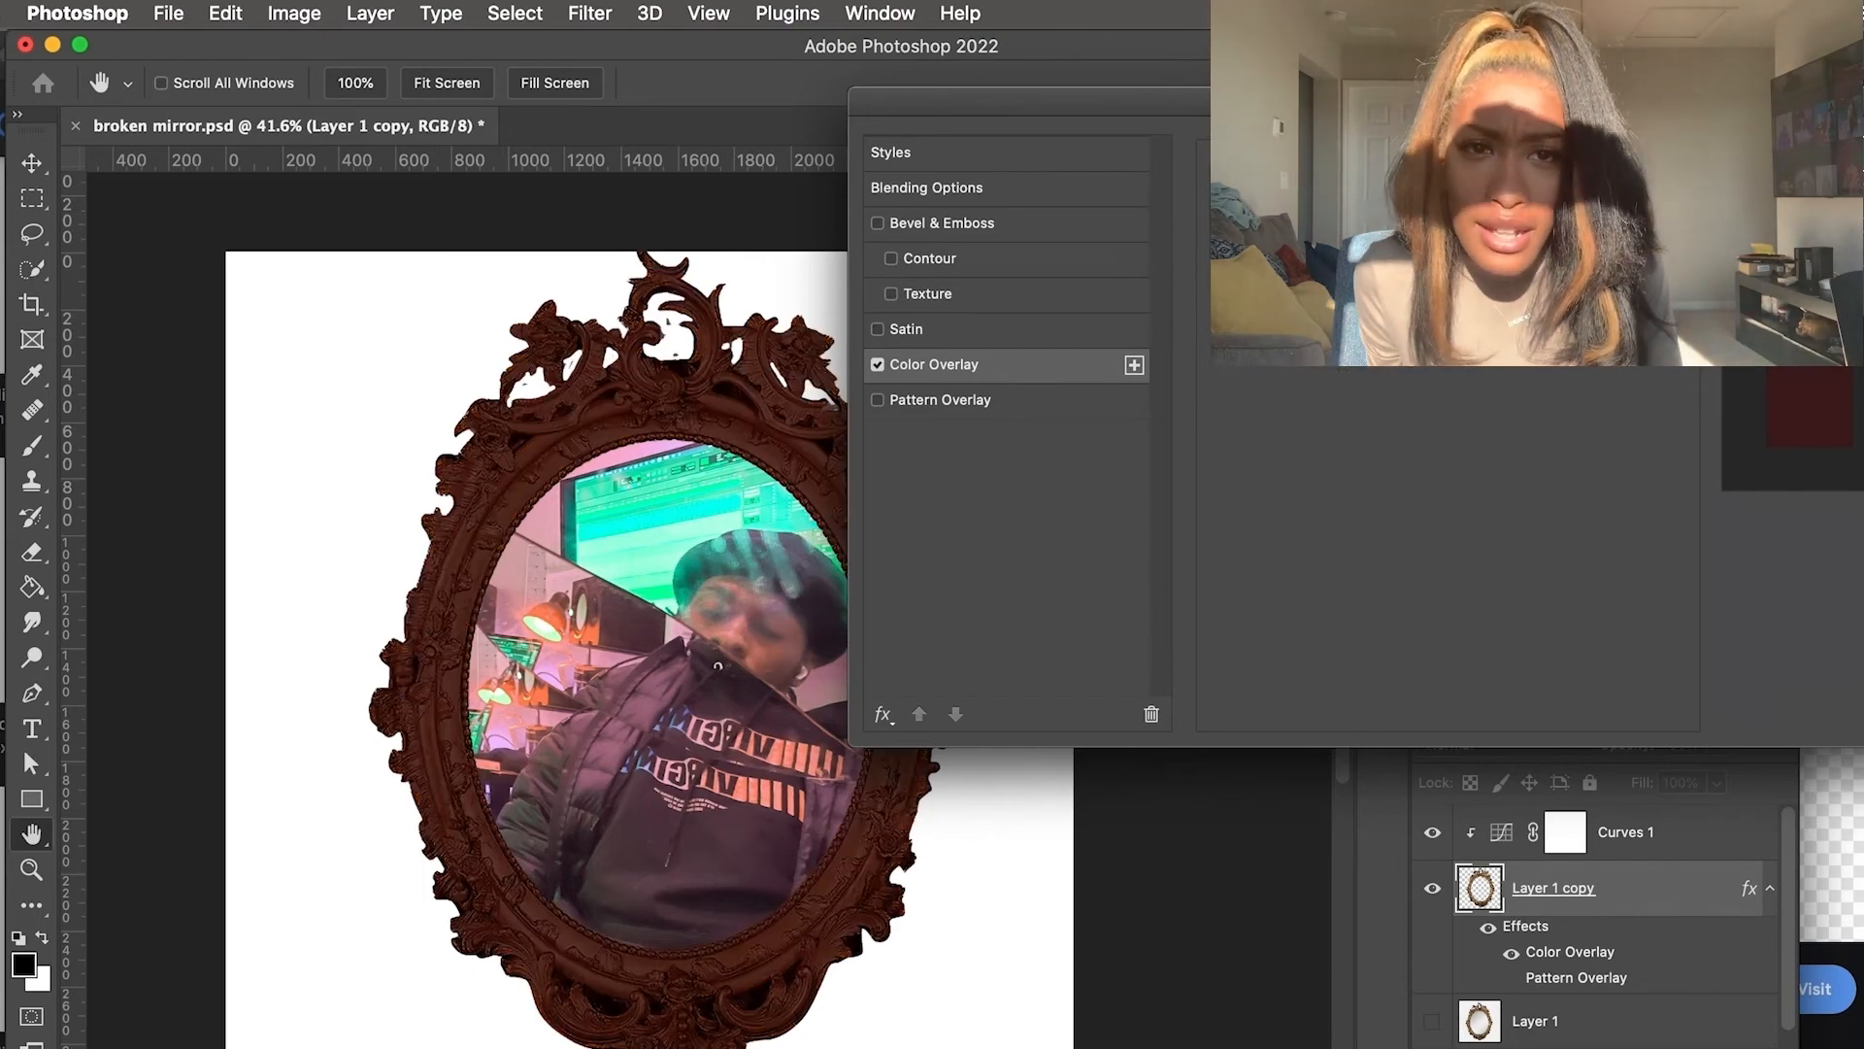
{"action": "left_click", "coordinate": [1388, 199]}
{"action": "left_click", "coordinate": [1359, 163]}
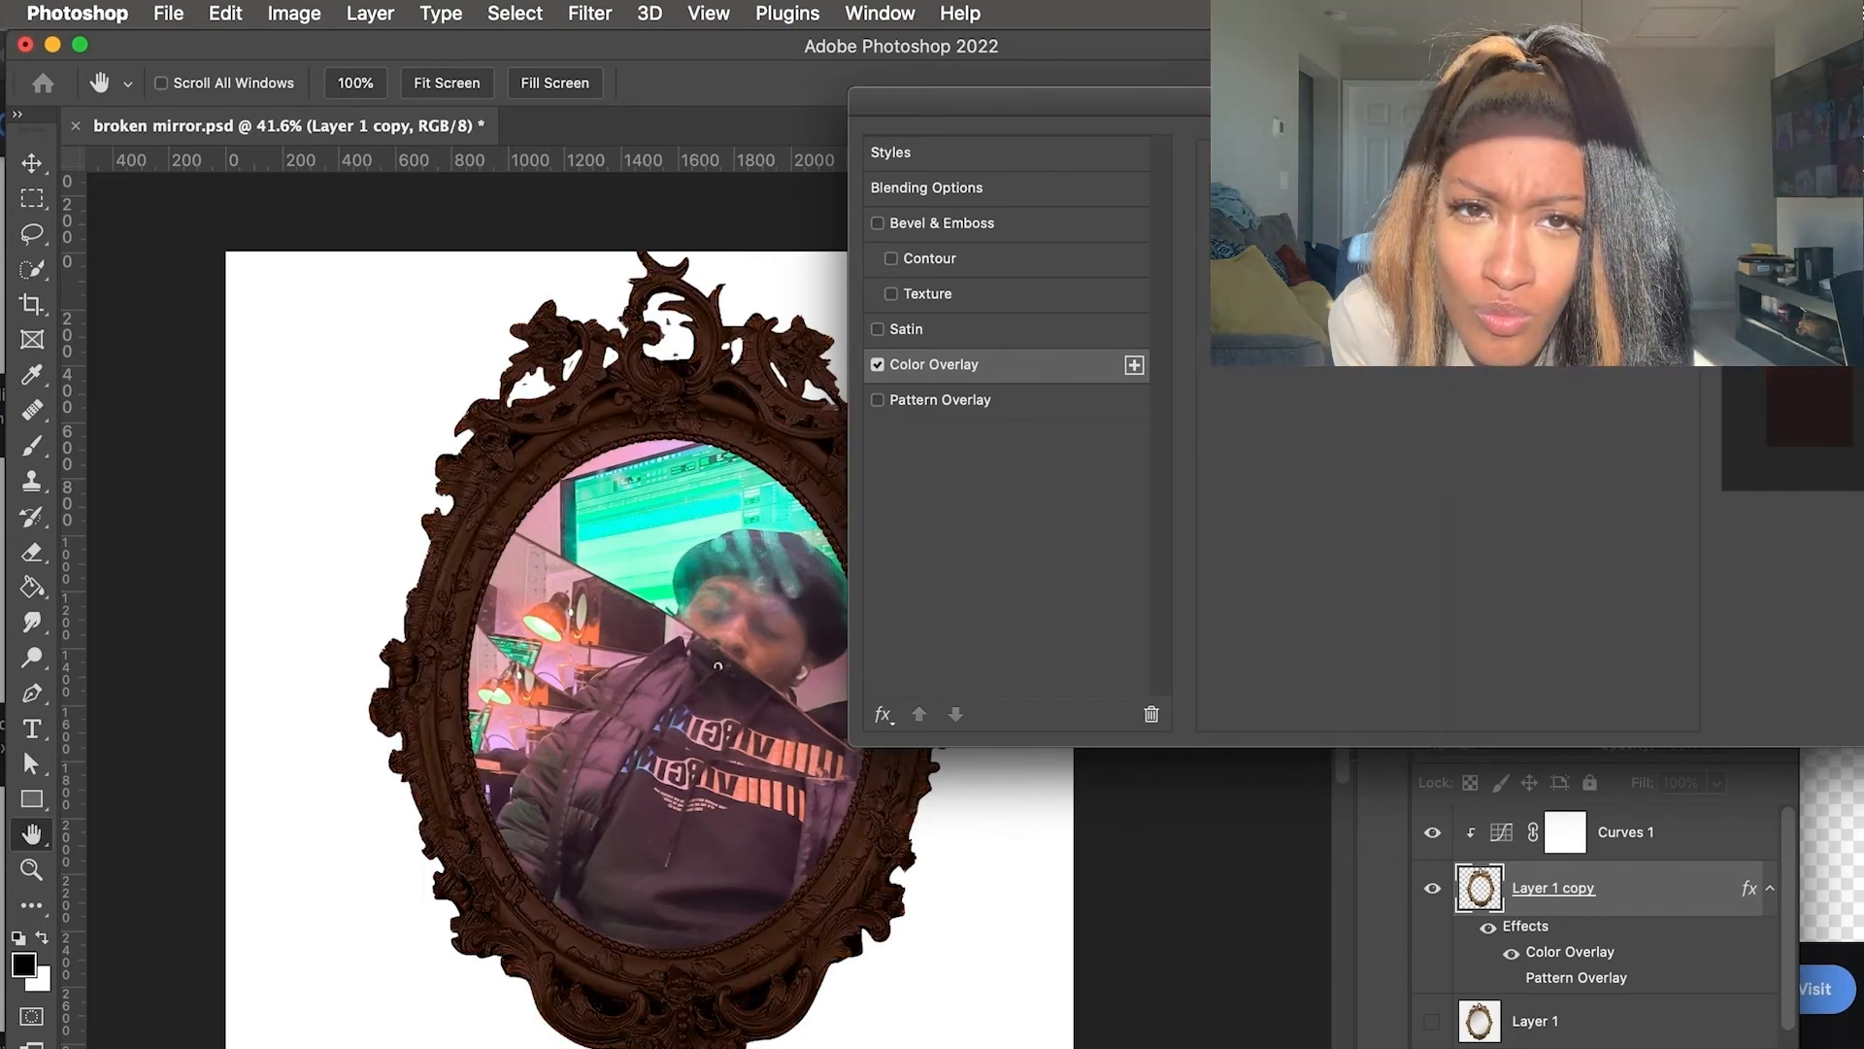
Choose another blend mode for the Color Overlay that keeps the gold detail, and lower the overlay's opacity
{"action": "left_click", "coordinate": [1389, 199]}
{"action": "left_click", "coordinate": [1360, 220]}
{"action": "left_click_drag", "start_coordinate": [1544, 234], "coordinate": [1369, 234]}
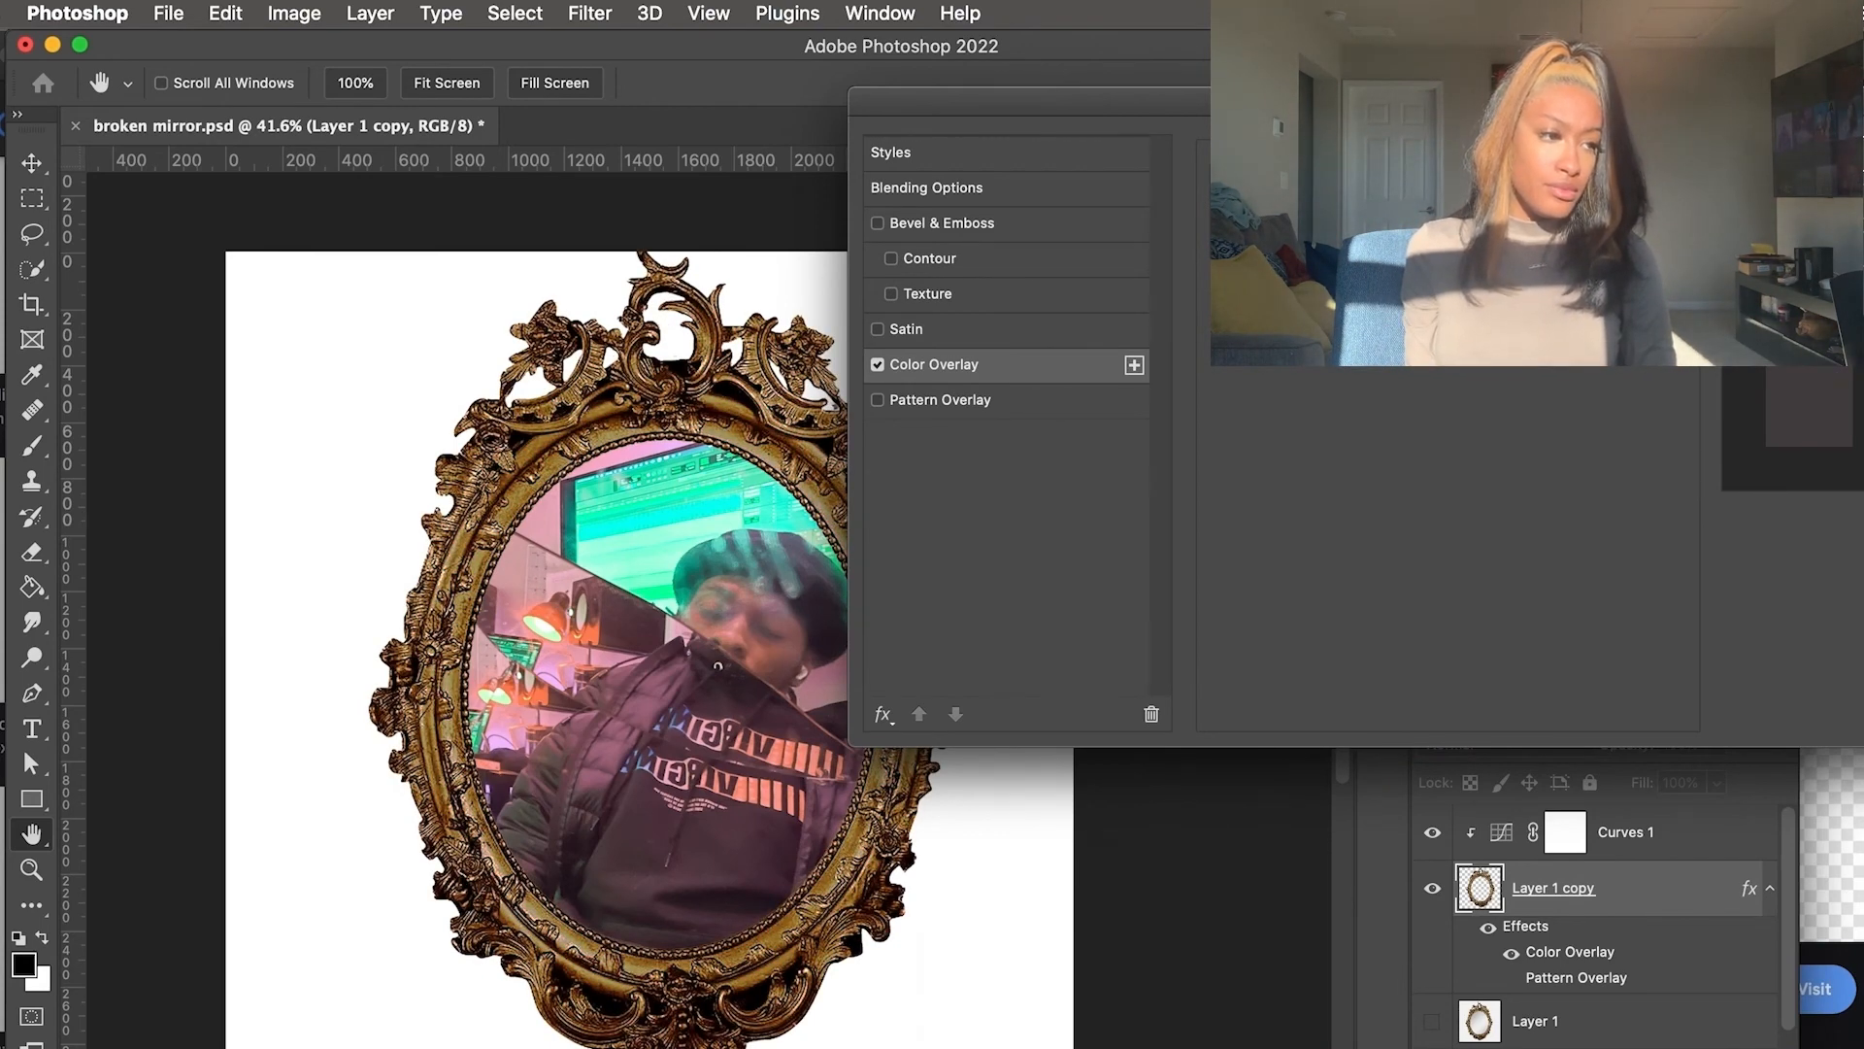
Merge the Layer 1 copy frame with its Curves adjustment into one layer, and move IMG_9505 copy directly beneath it
{"action": "key", "text": "Return"}
{"action": "left_click", "coordinate": [1711, 841]}
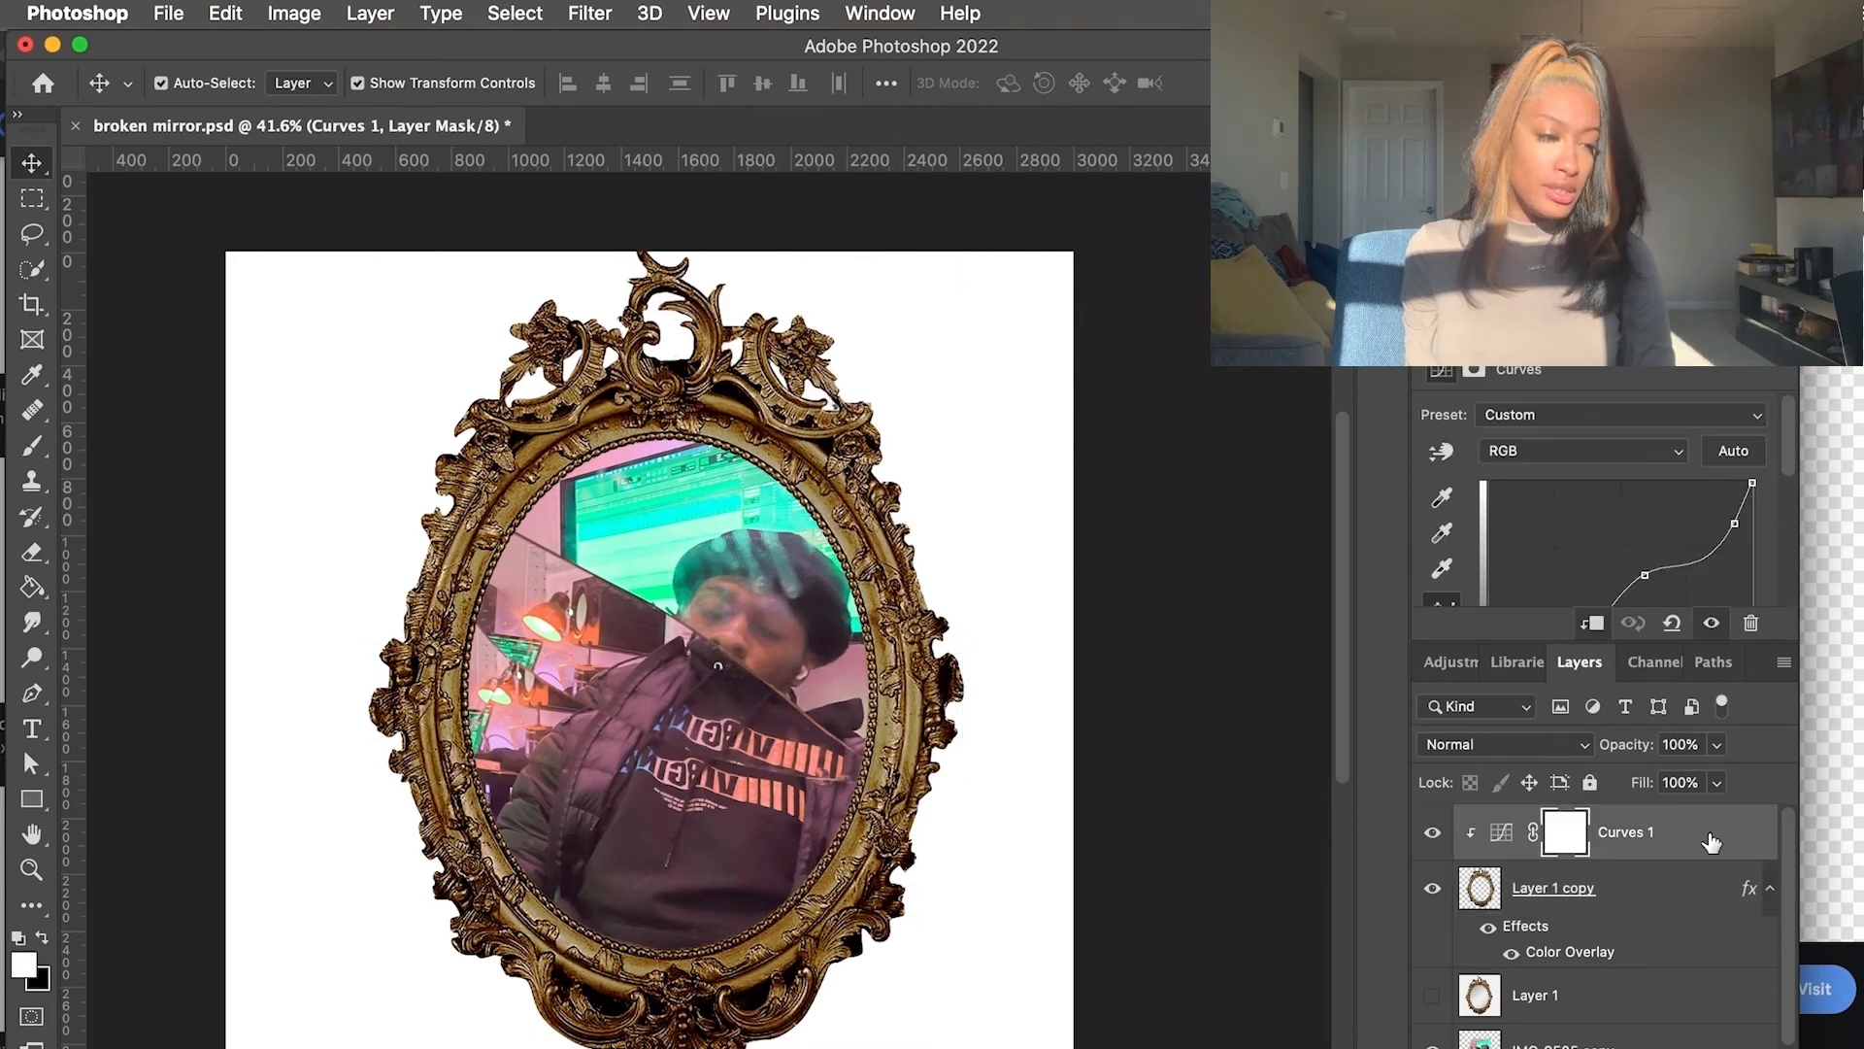
{"action": "left_click", "coordinate": [1686, 894], "text": "shift"}
{"action": "key", "text": "super+g"}
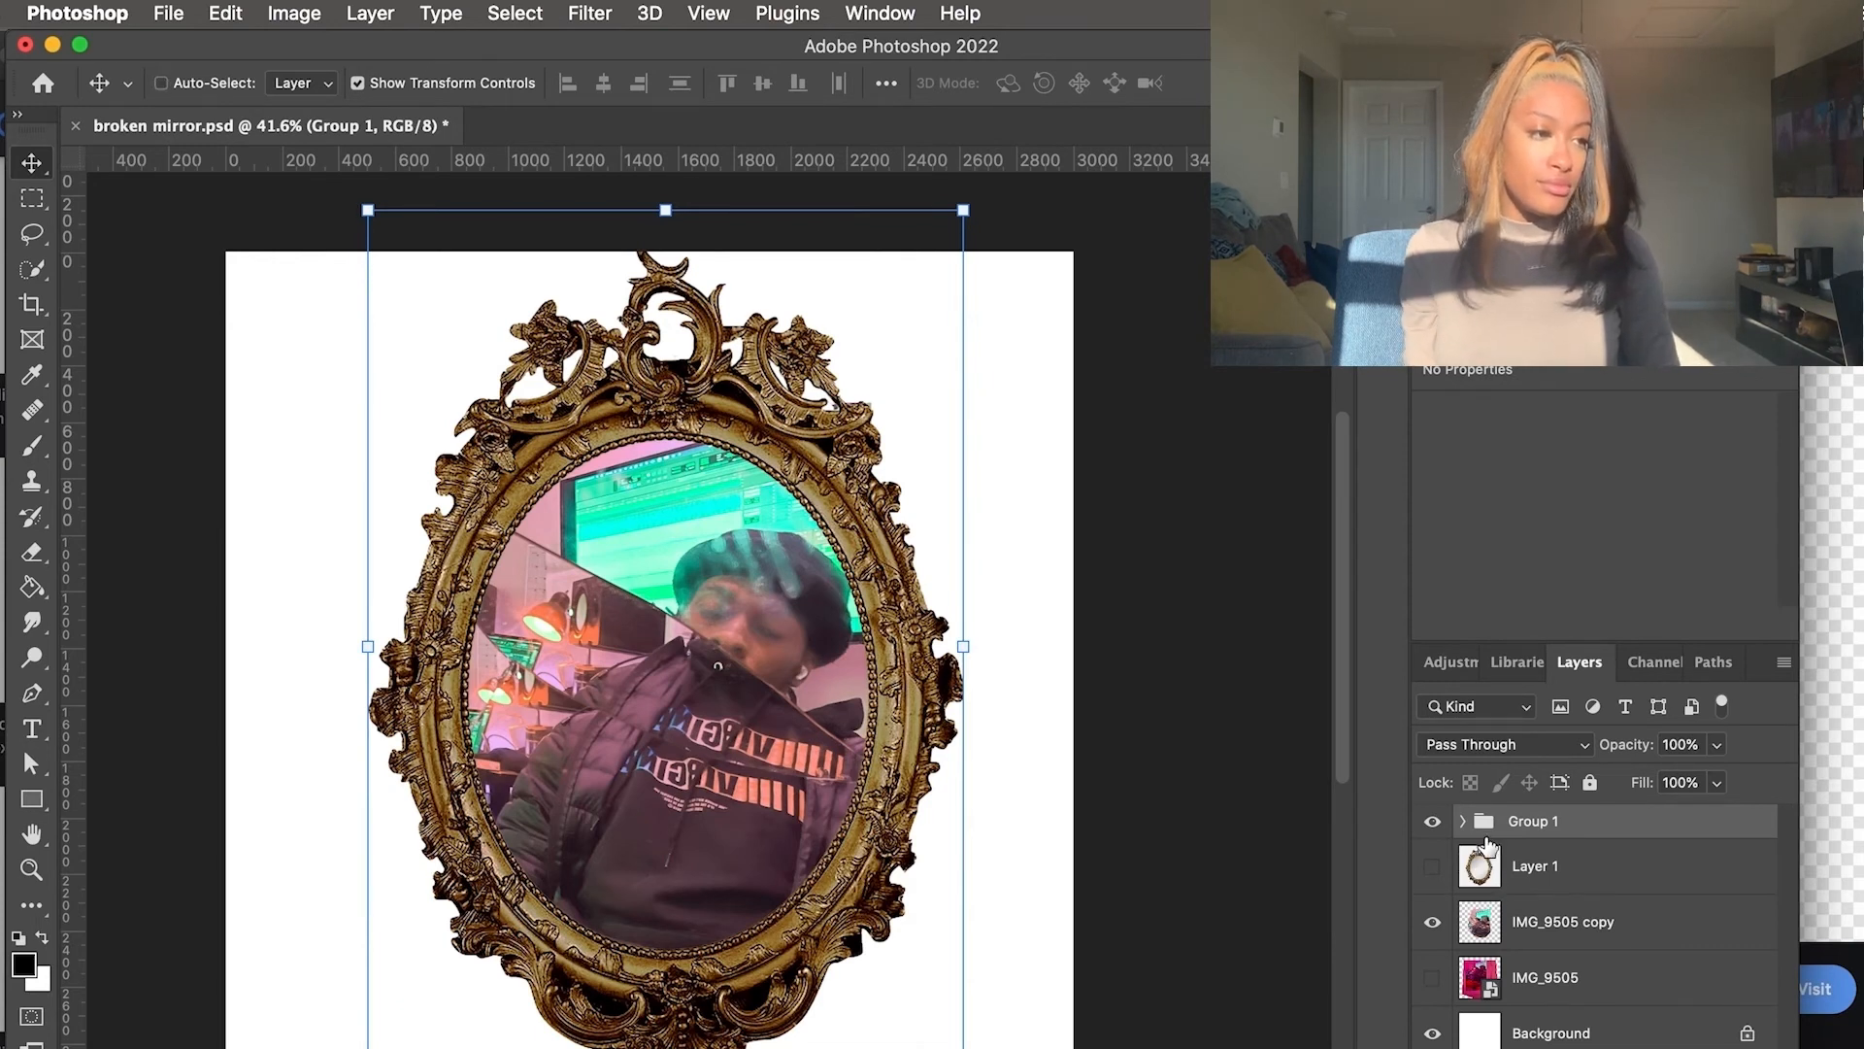
{"action": "key", "text": "super+e"}
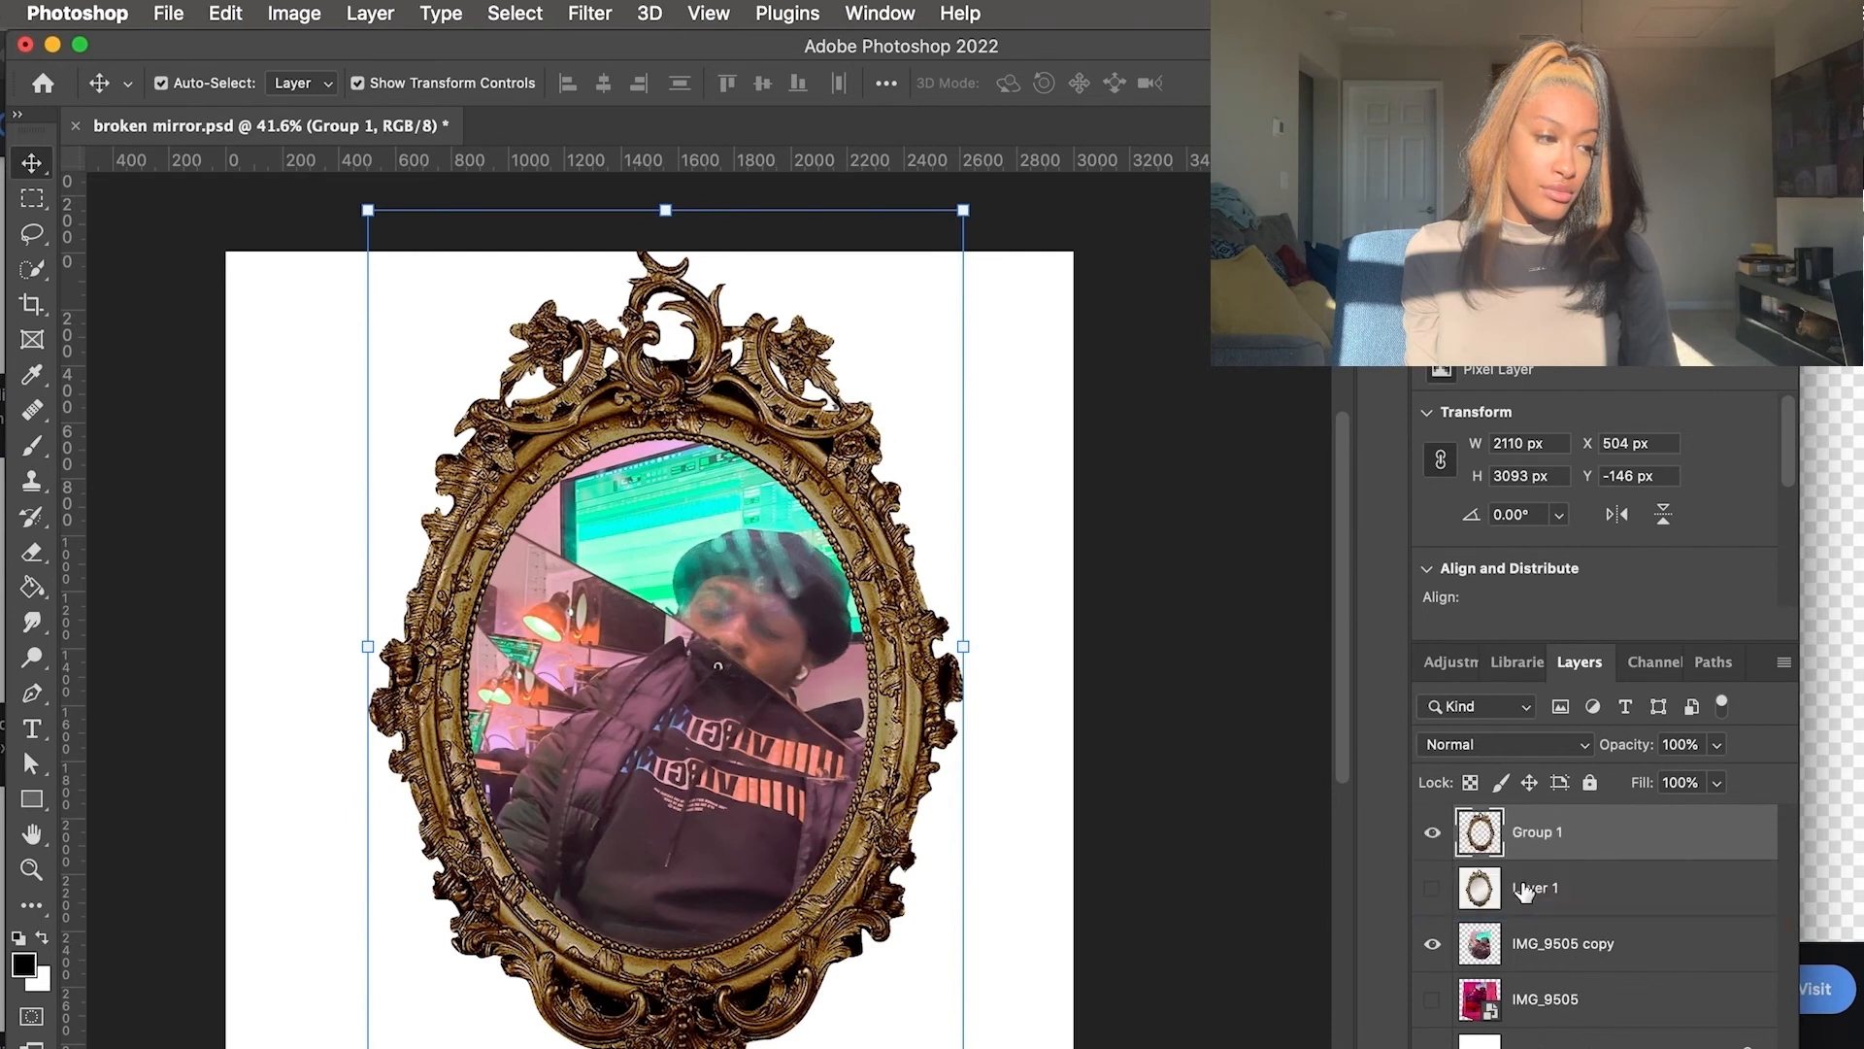
{"action": "left_click_drag", "start_coordinate": [1559, 940], "coordinate": [1565, 856]}
Try merging the frame layer and the IMG_9505 copy photo layer into a single layer
{"action": "left_click", "coordinate": [1565, 854]}
{"action": "left_click", "coordinate": [1568, 888], "text": "shift"}
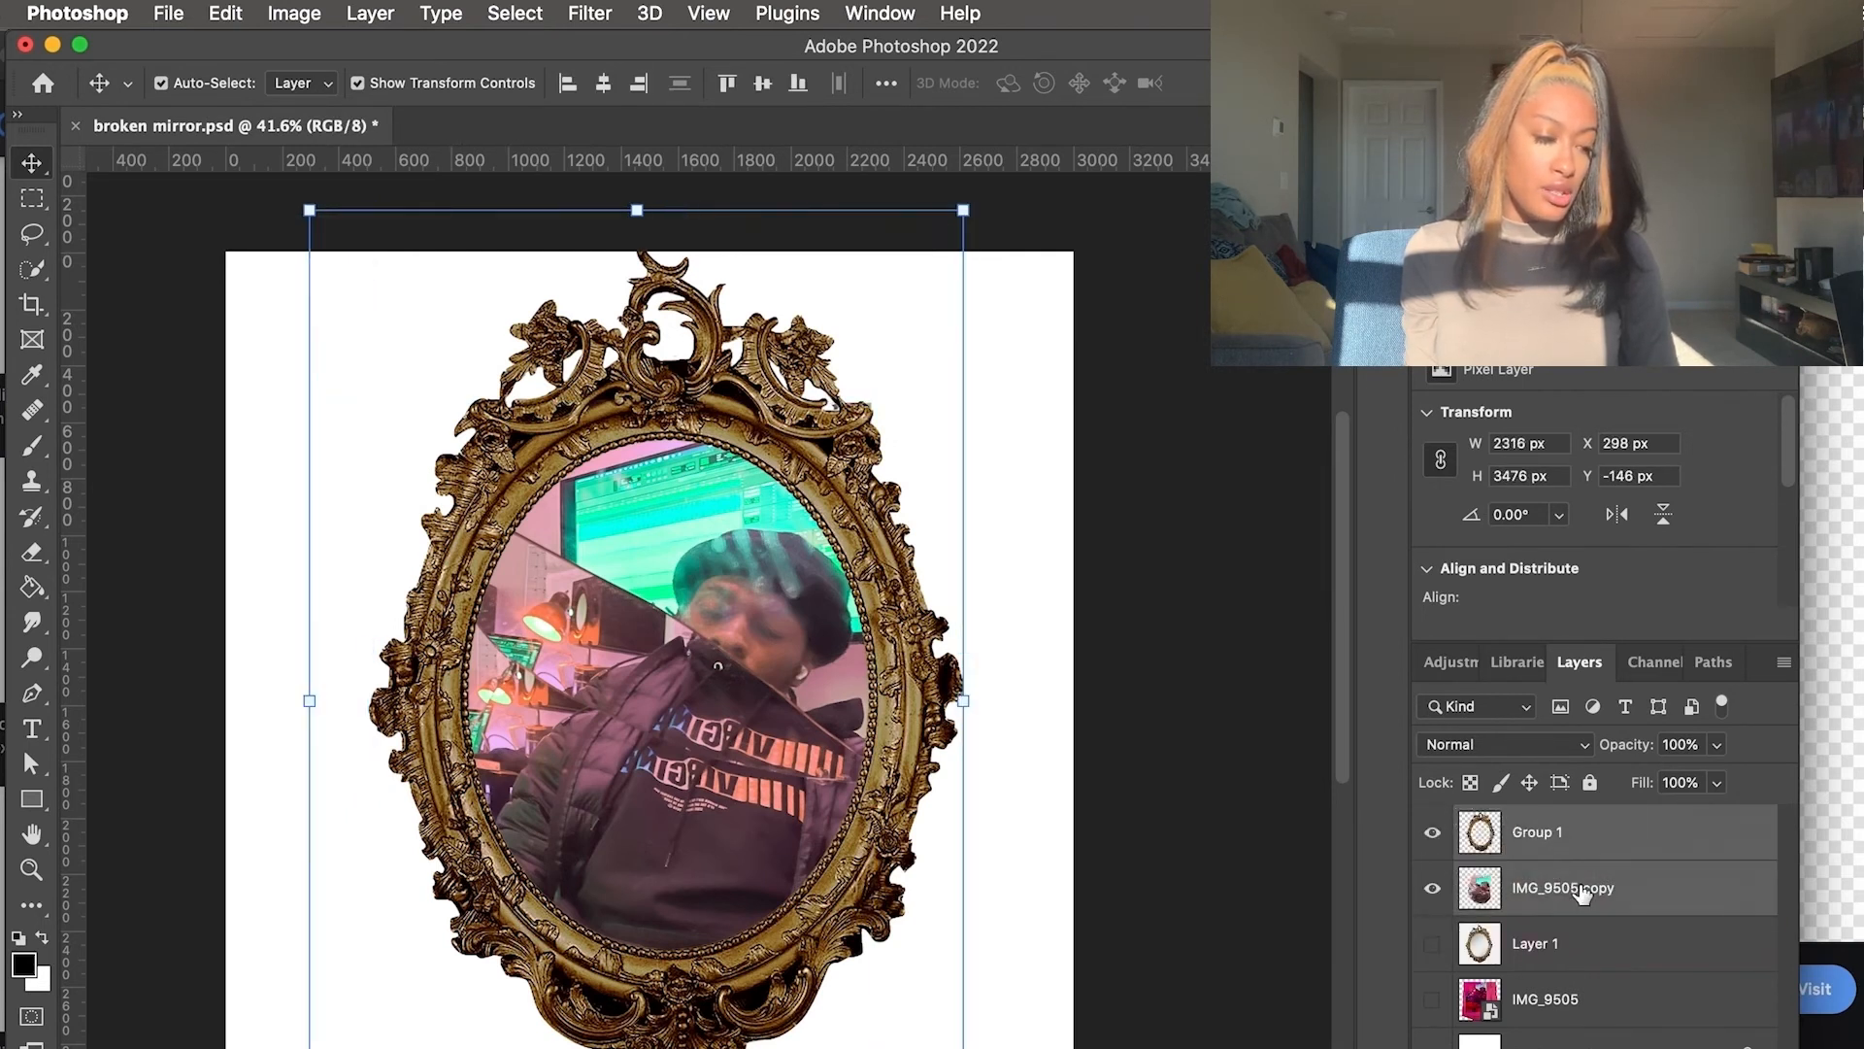
{"action": "key", "text": "super+g"}
{"action": "key", "text": "super+e"}
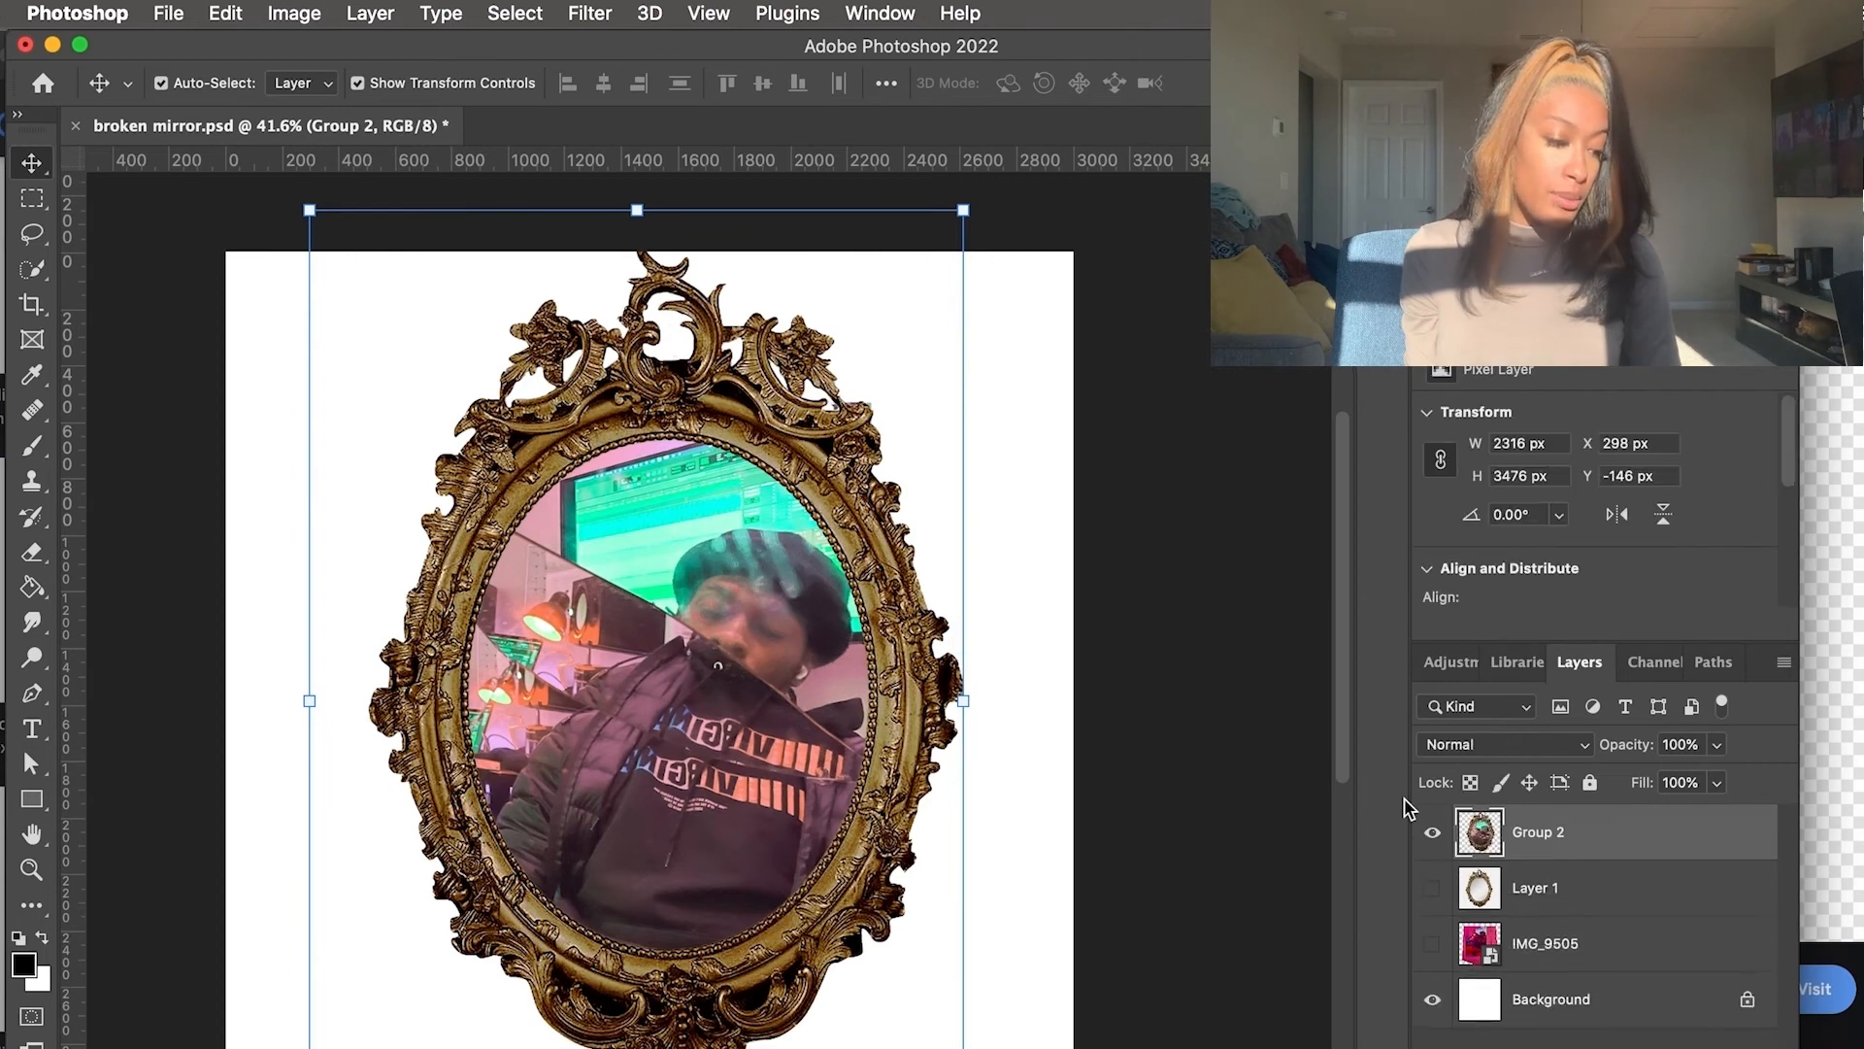
Scale the merged mirror down slightly to about 2269 × 3406 px and add a Drop Shadow to it
{"action": "left_click_drag", "start_coordinate": [963, 210], "coordinate": [951, 228]}
{"action": "key", "text": "Return"}
{"action": "mouse_move", "coordinate": [788, 746]}
{"action": "left_mouse_down"}
{"action": "mouse_move", "coordinate": [706, 747]}
{"action": "mouse_move", "coordinate": [758, 744]}
{"action": "left_mouse_up"}
{"action": "left_click", "coordinate": [1078, 629]}
{"action": "scroll", "coordinate": [989, 637], "scroll_direction": "down", "scroll_amount": 1}
{"action": "left_click", "coordinate": [684, 540]}
{"action": "scroll", "coordinate": [672, 533], "scroll_direction": "up", "scroll_amount": 5}
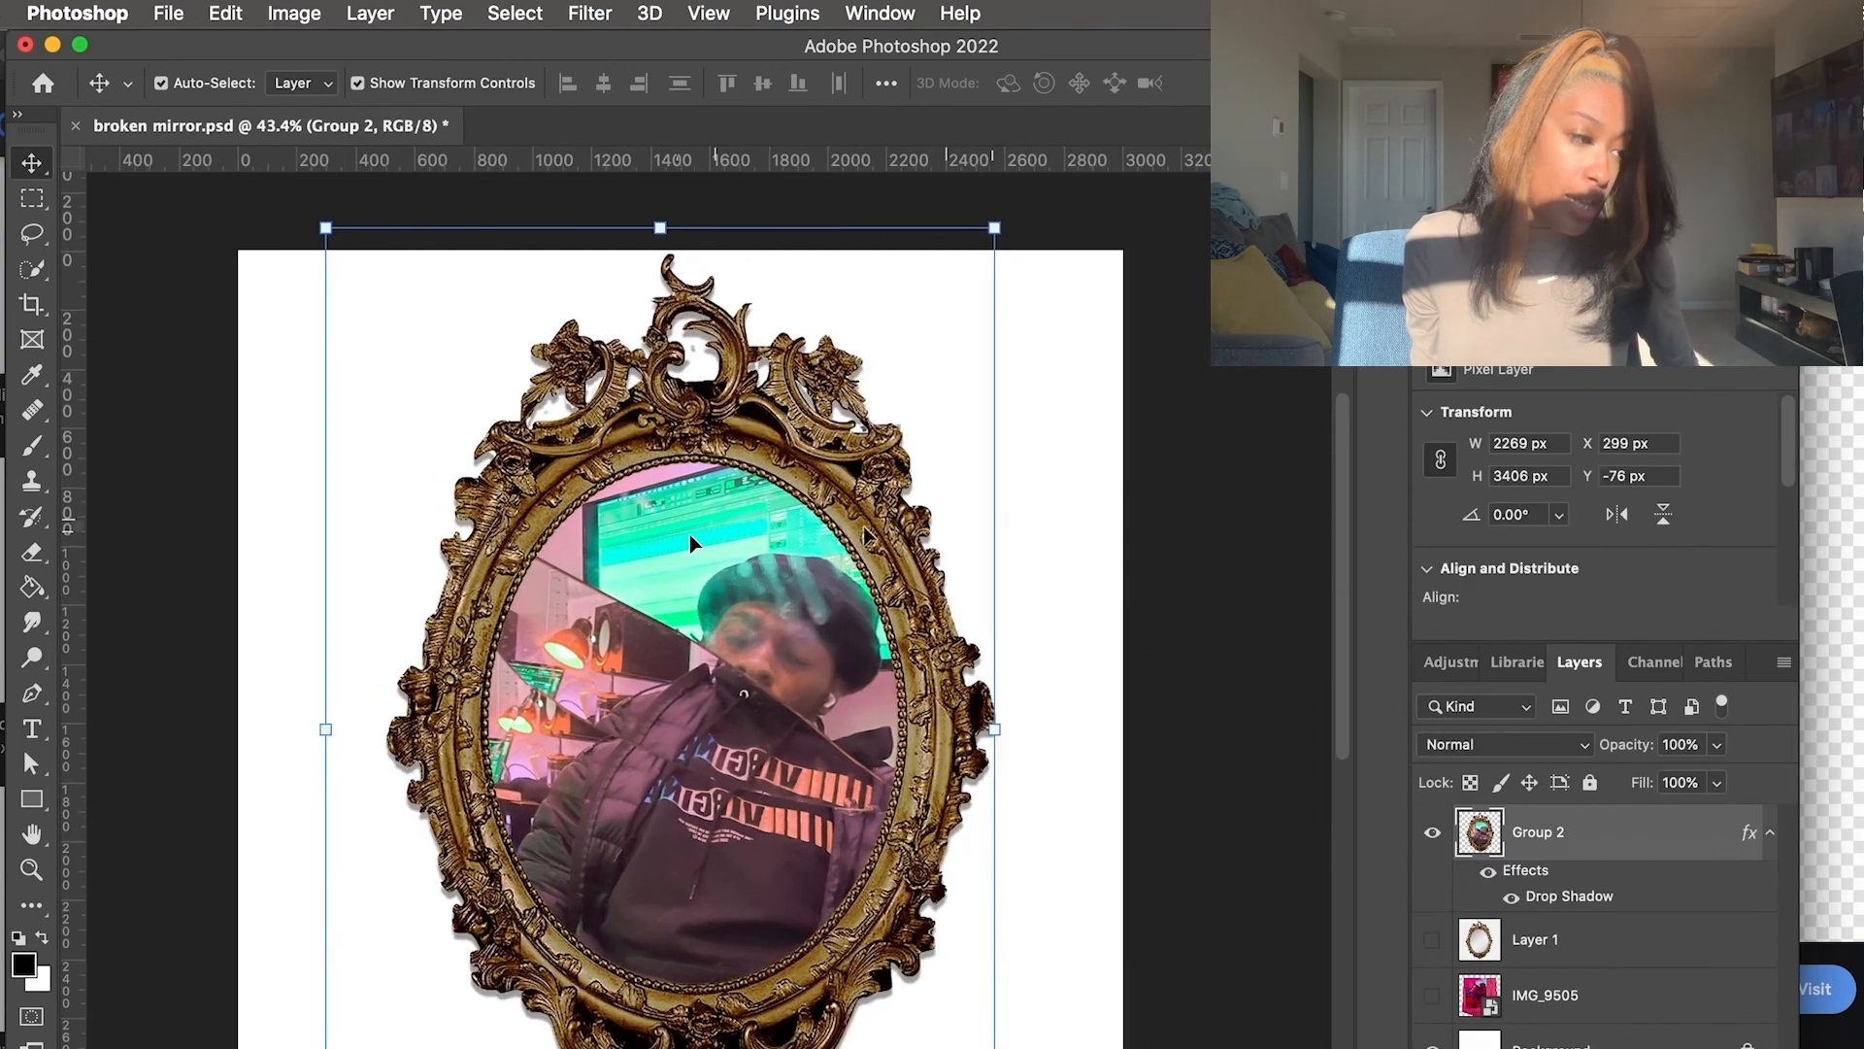
Examine the shadow around the frame's edges, and undo back to separate frame and photo layers
{"action": "scroll", "coordinate": [672, 533], "scroll_direction": "up", "scroll_amount": 3}
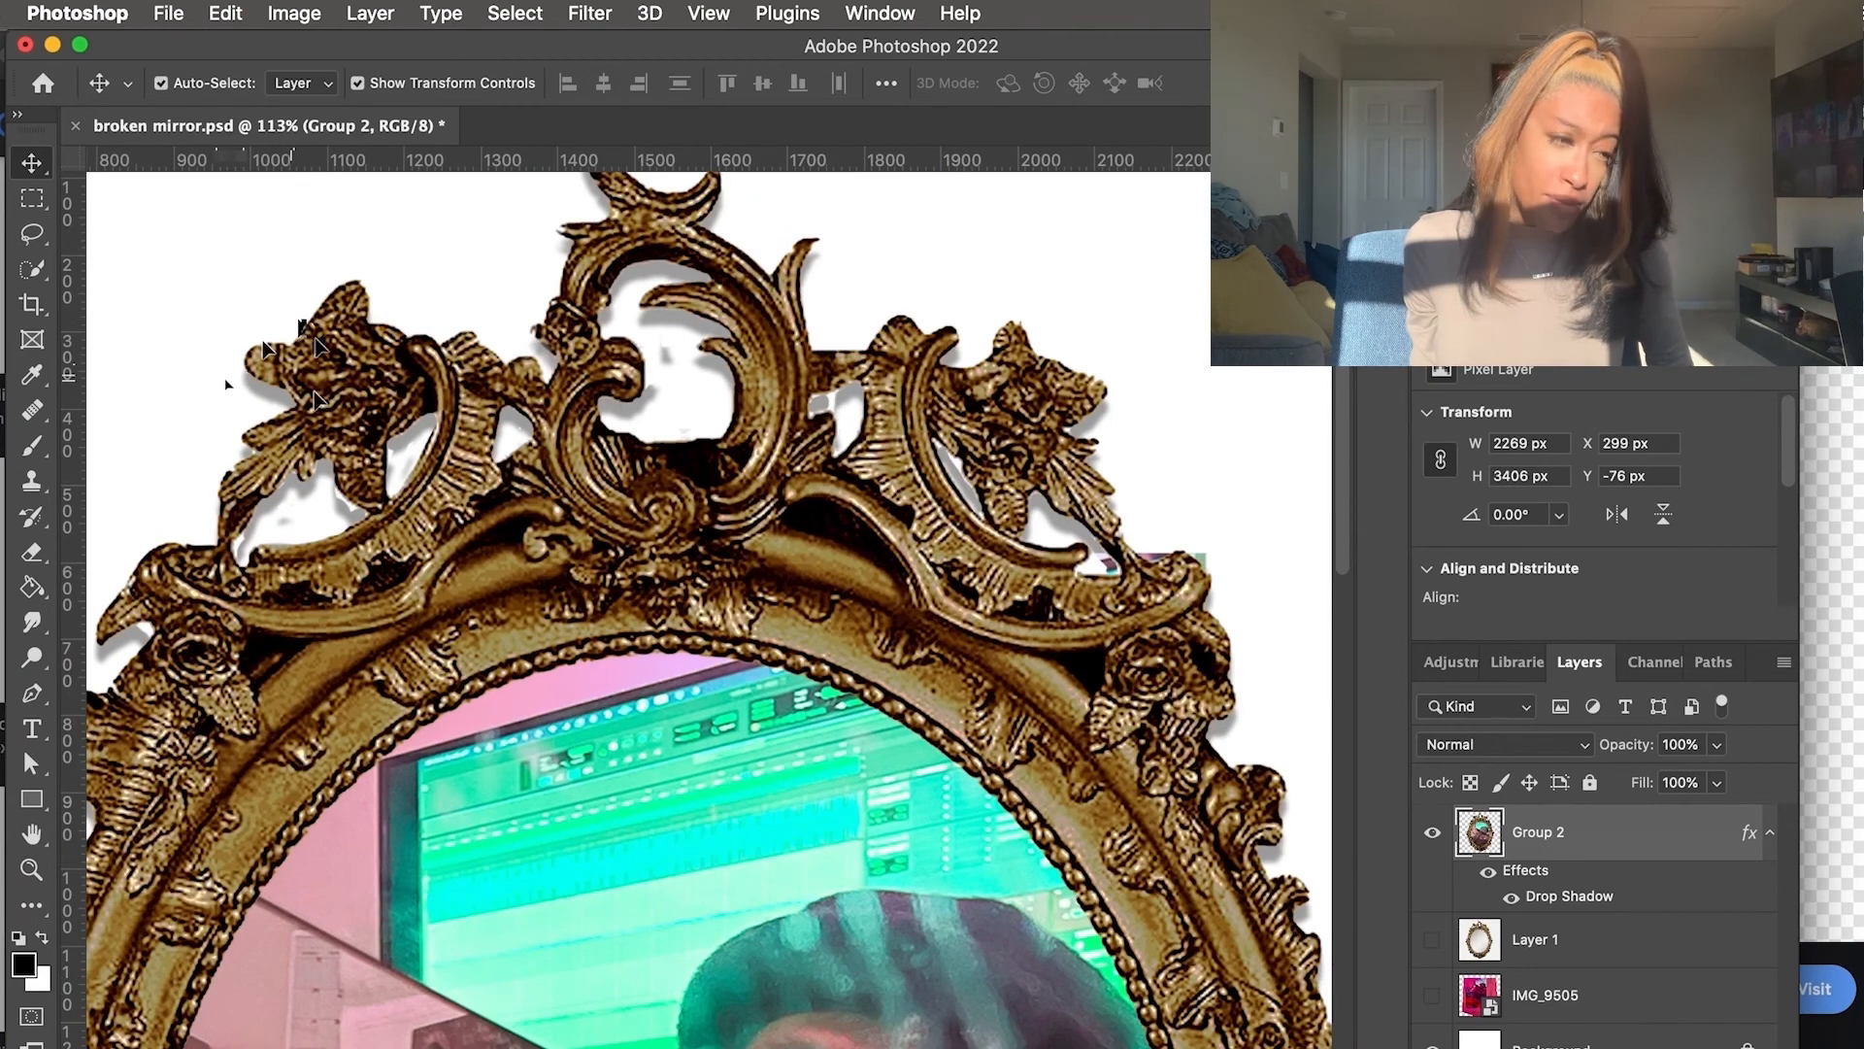
{"action": "scroll", "coordinate": [326, 354], "scroll_direction": "down", "scroll_amount": 4}
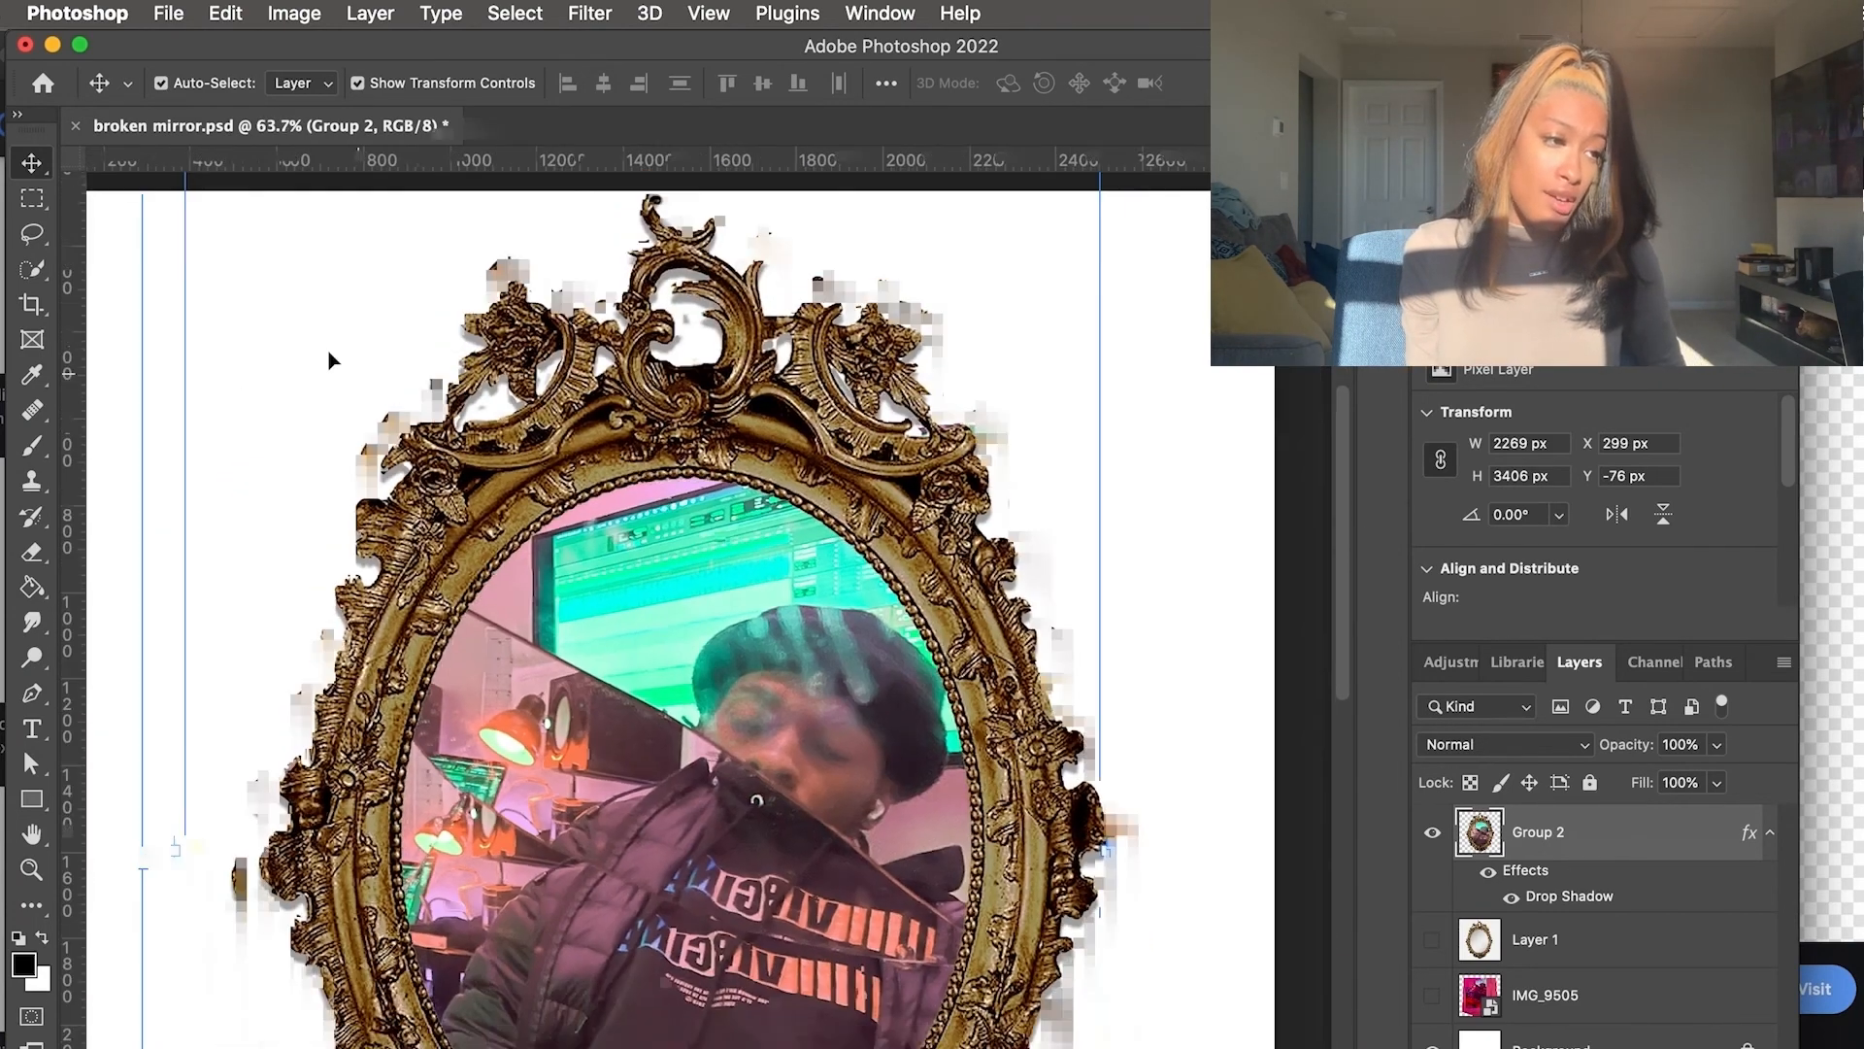
{"action": "scroll", "coordinate": [330, 362], "scroll_direction": "down", "scroll_amount": 2}
{"action": "scroll", "coordinate": [188, 624], "scroll_direction": "up", "scroll_amount": 1}
{"action": "left_click", "coordinate": [183, 634]}
{"action": "scroll", "coordinate": [128, 765], "scroll_direction": "down", "scroll_amount": 1}
{"action": "key", "text": "super+z"}
{"action": "key", "text": "super+z"}
{"action": "key", "text": "super+z"}
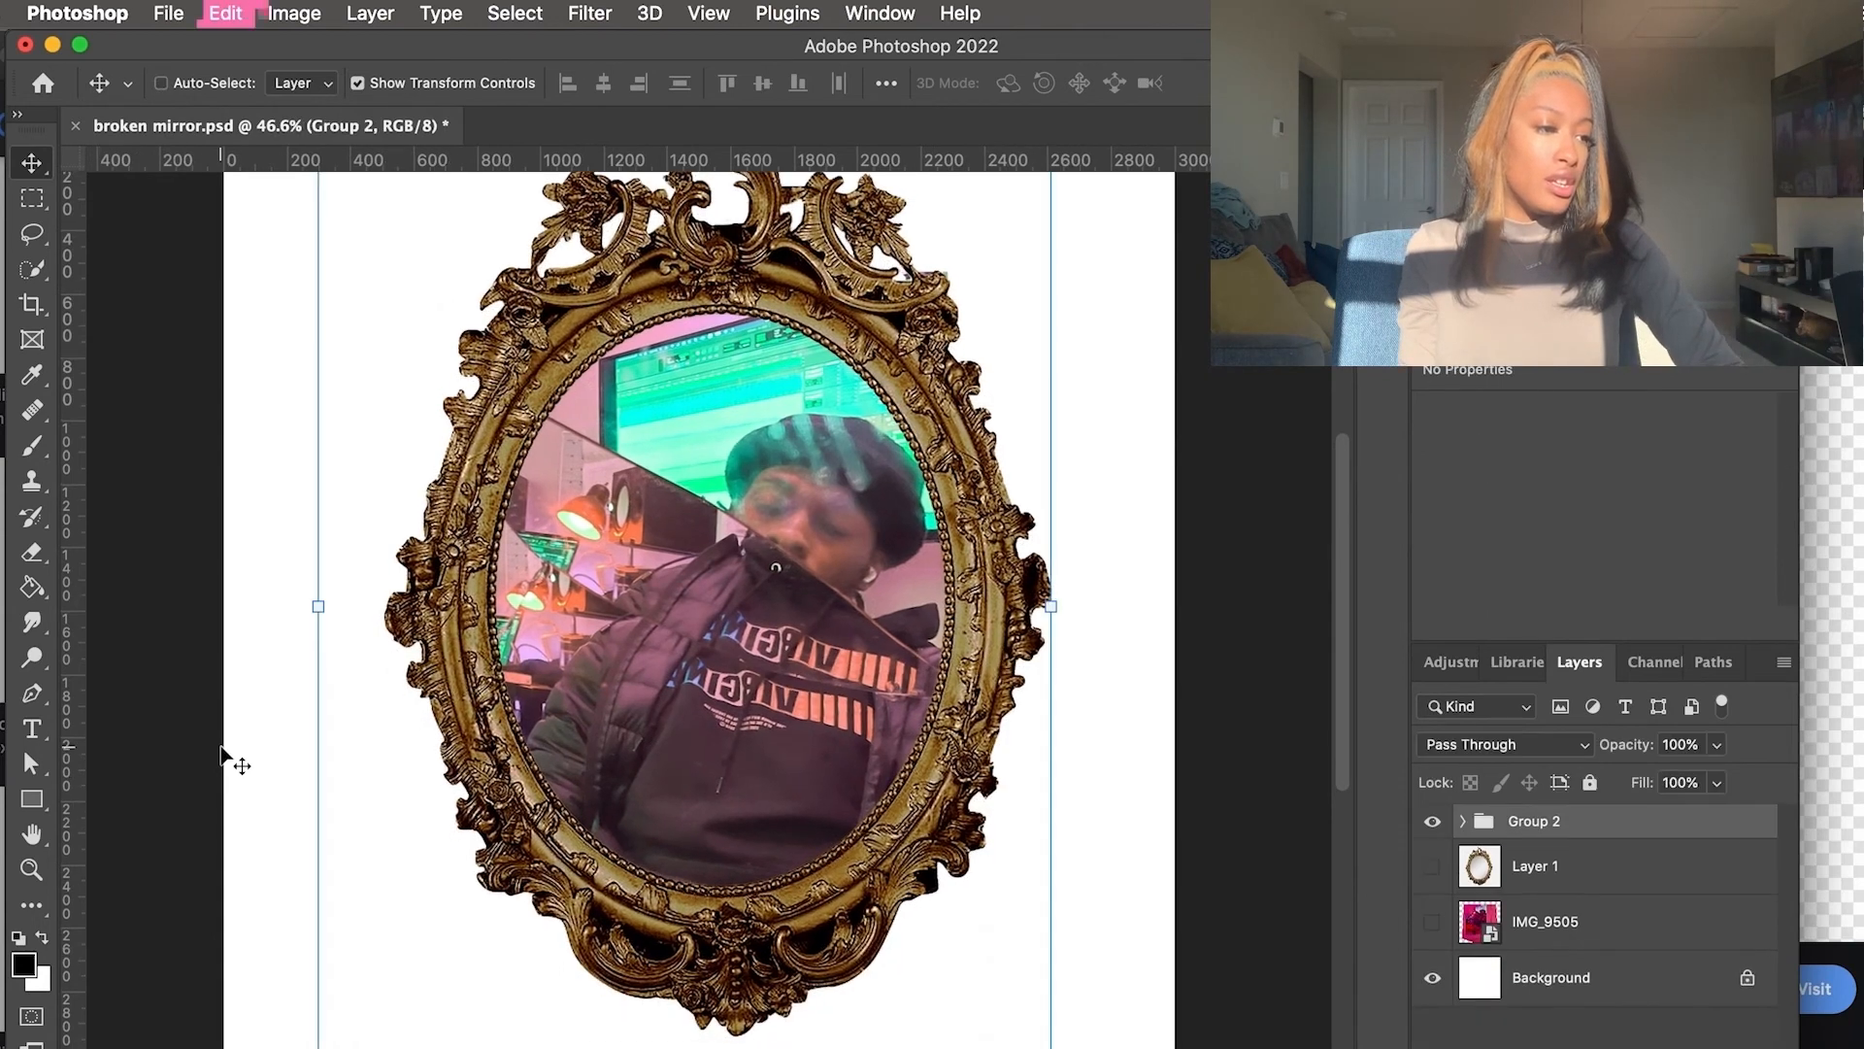
{"action": "key", "text": "super+z"}
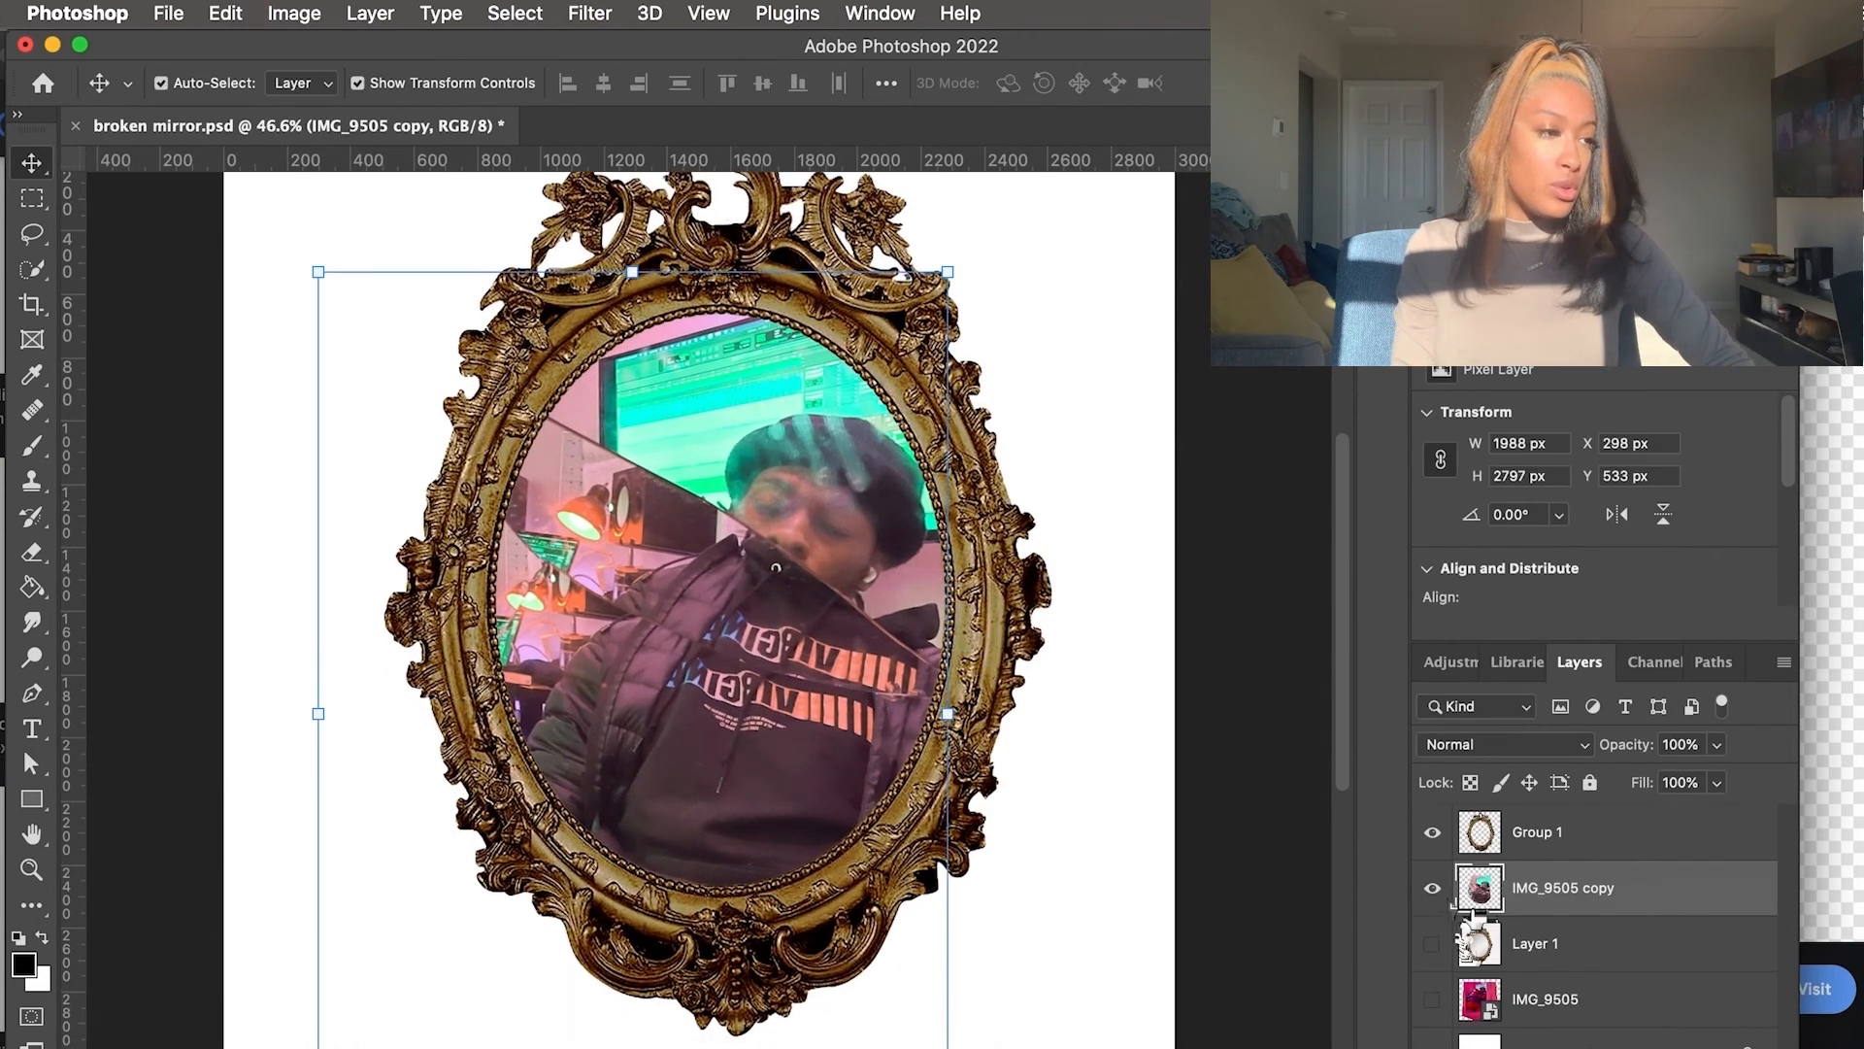
Try nudging the frame layer up 30 px over the photo, and undo the move
{"action": "left_click", "coordinate": [1554, 842]}
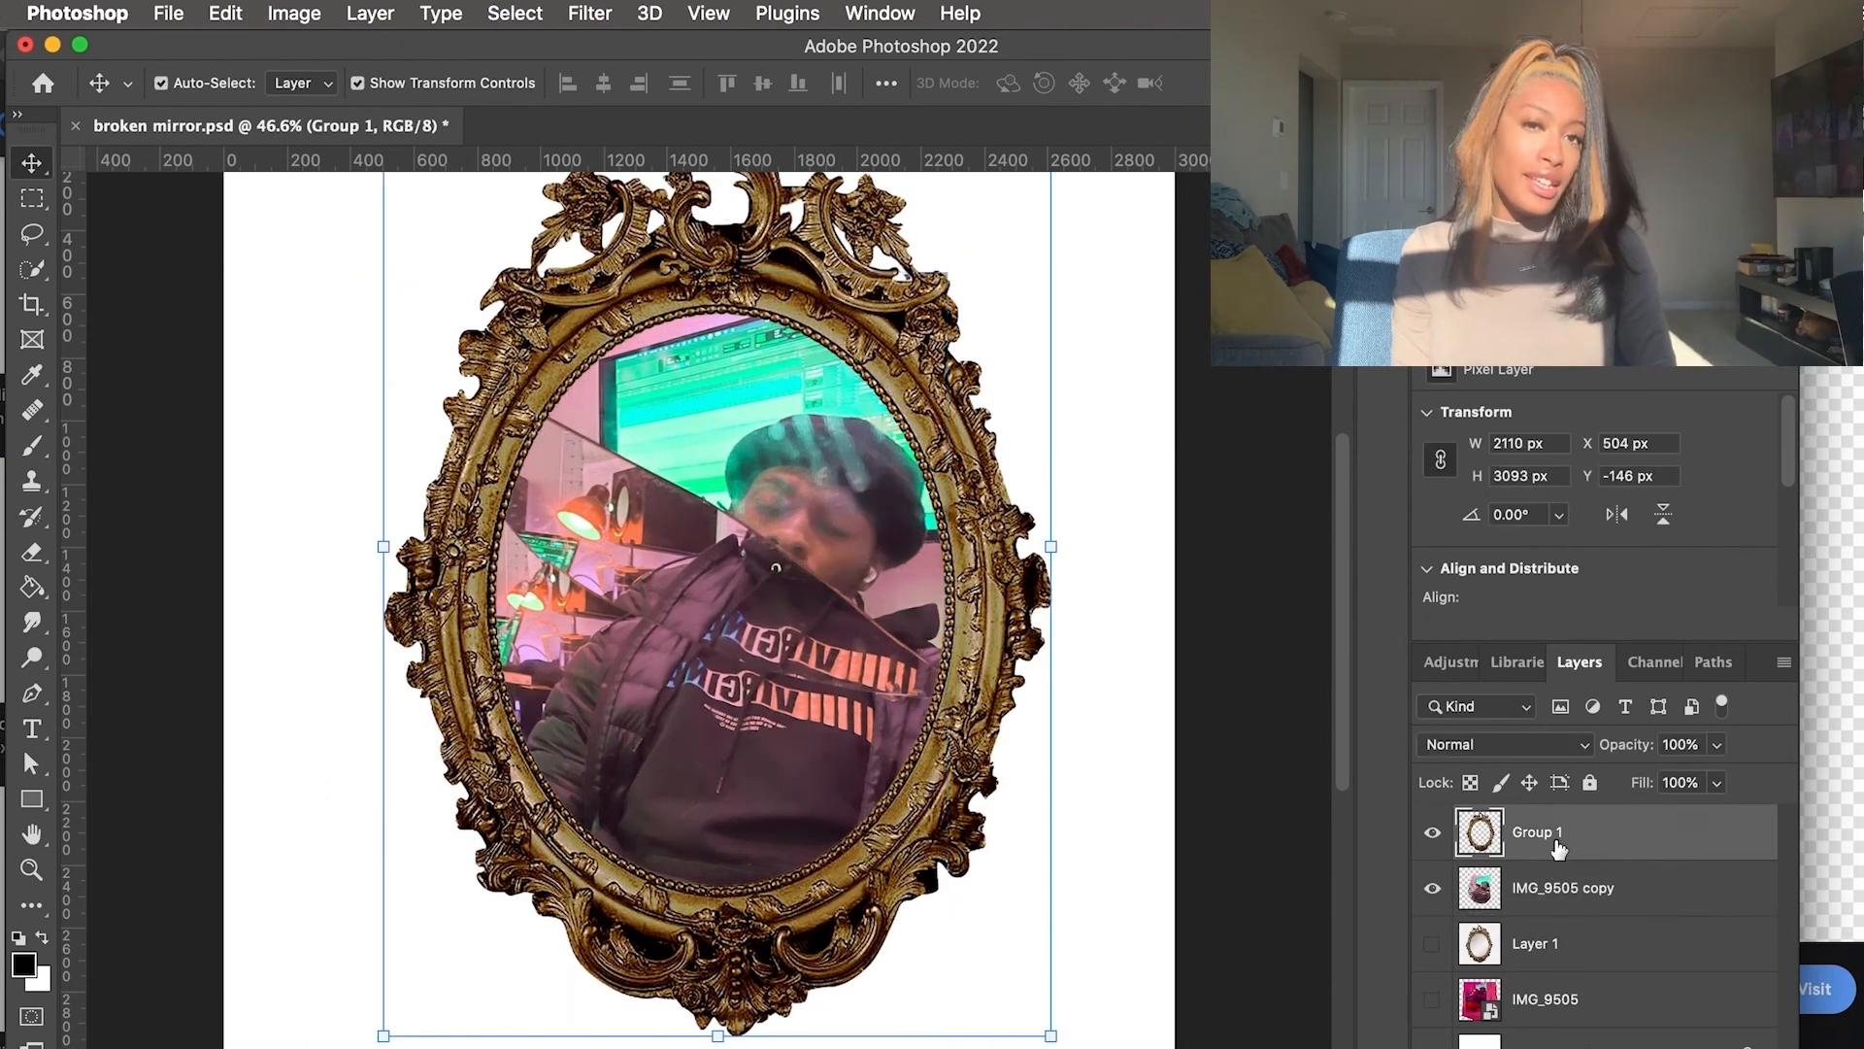
{"action": "key", "text": "shift+Up"}
{"action": "key", "text": "shift+Up"}
{"action": "key", "text": "shift+Up"}
{"action": "scroll", "coordinate": [1219, 983], "scroll_direction": "down", "scroll_amount": 1}
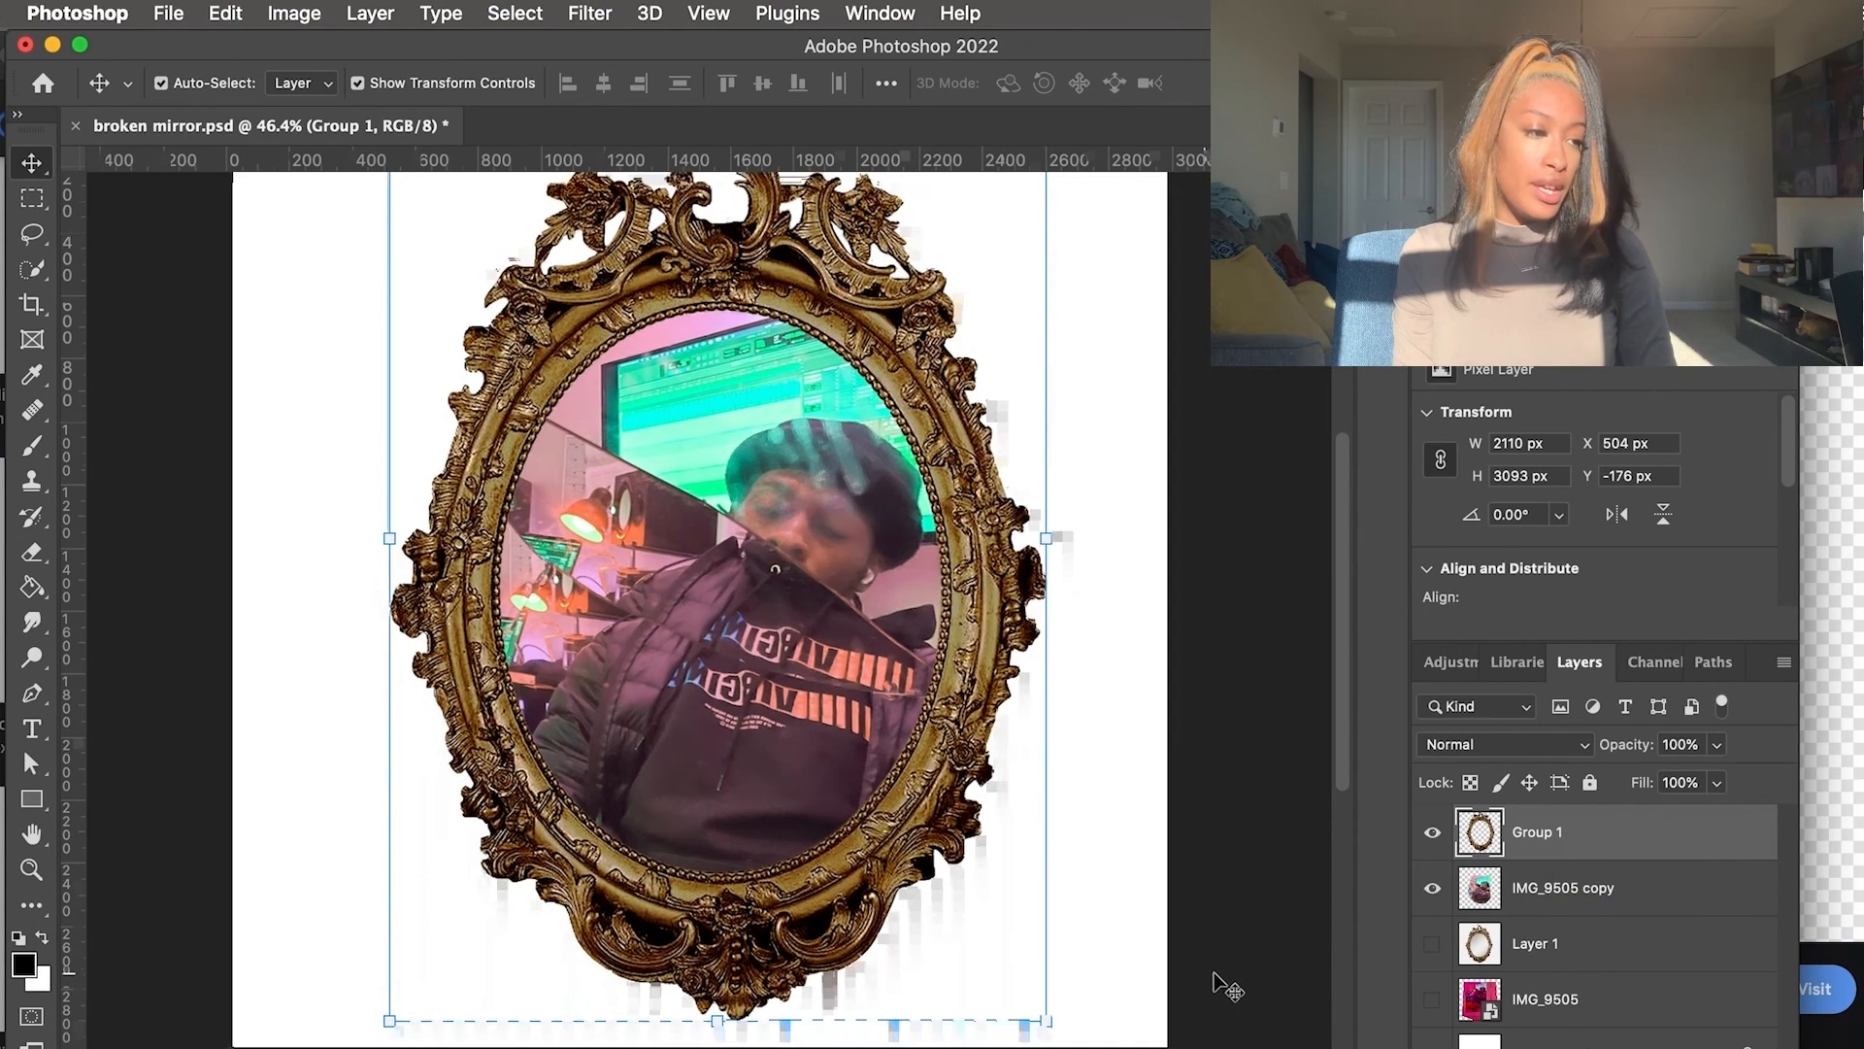
{"action": "scroll", "coordinate": [1220, 982], "scroll_direction": "down", "scroll_amount": 3}
{"action": "key", "text": "super+z"}
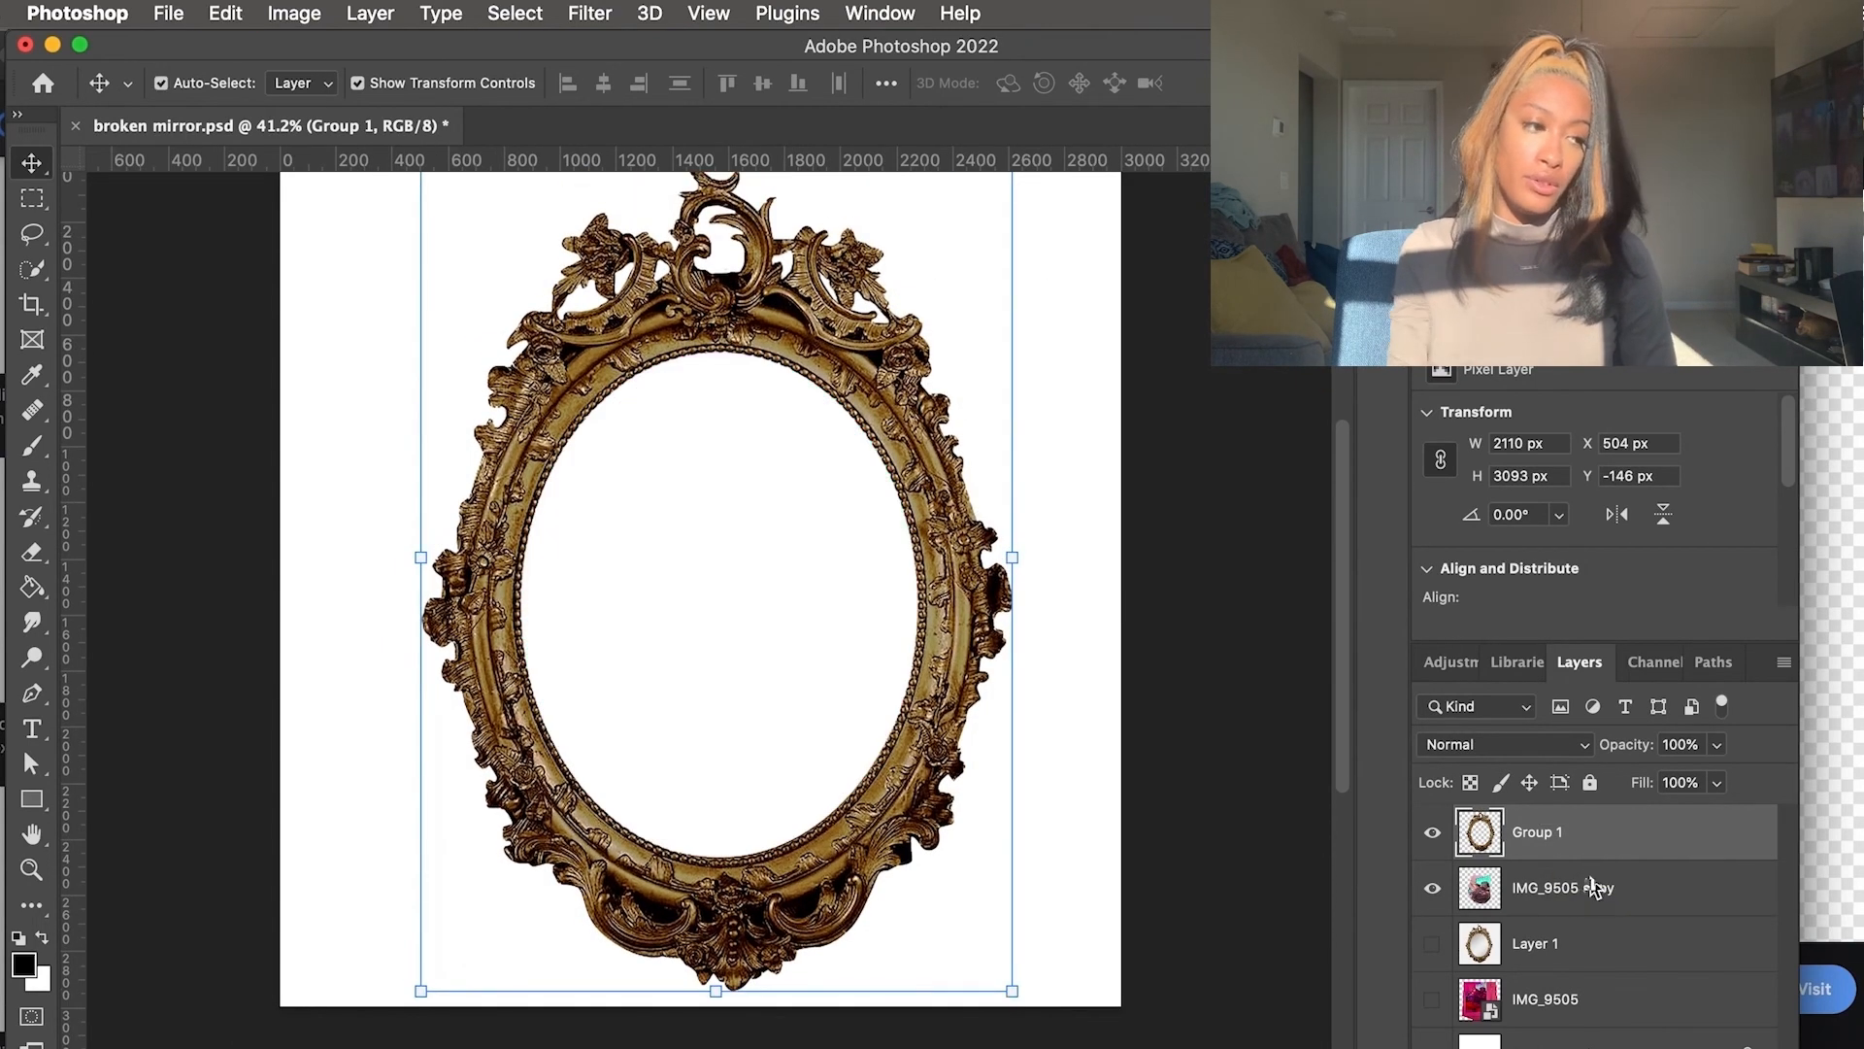
{"action": "key", "text": "shift+super+z"}
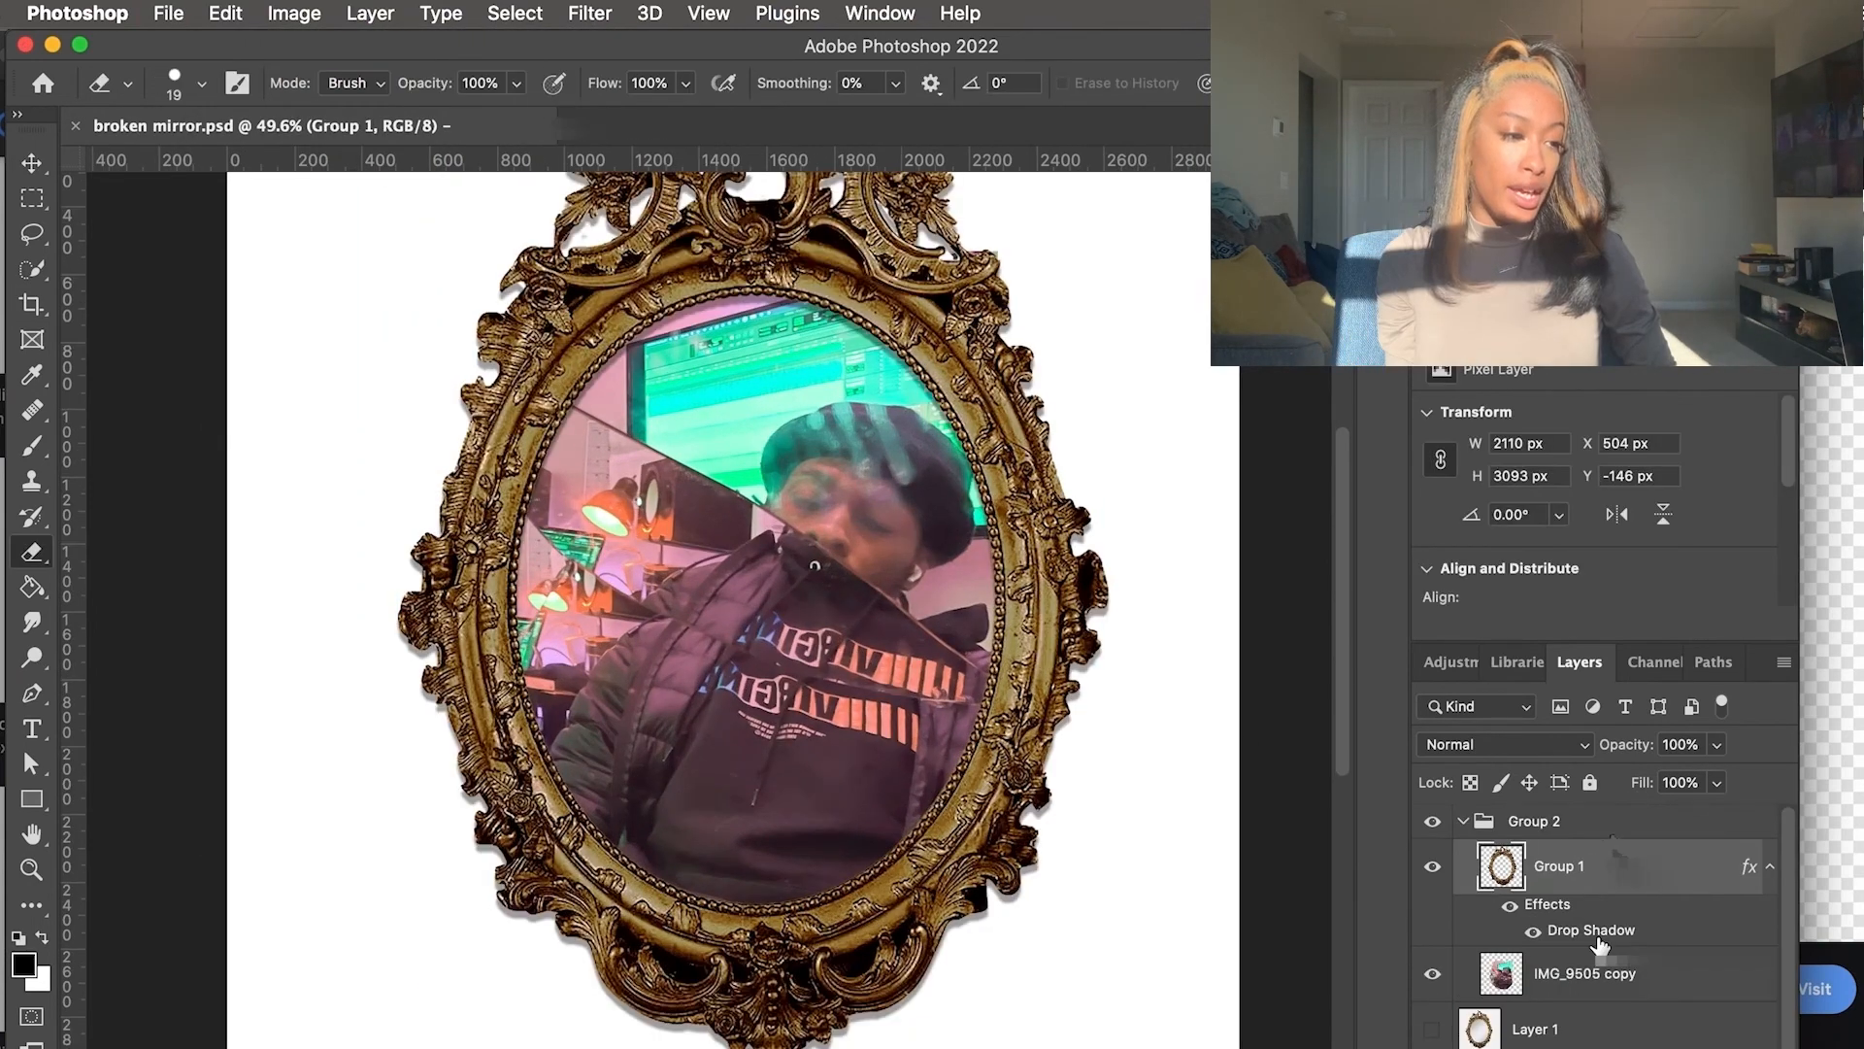
Scale down Group 2, holding the frame and photo, and center it horizontally on the canvas
{"action": "left_click", "coordinate": [1592, 823]}
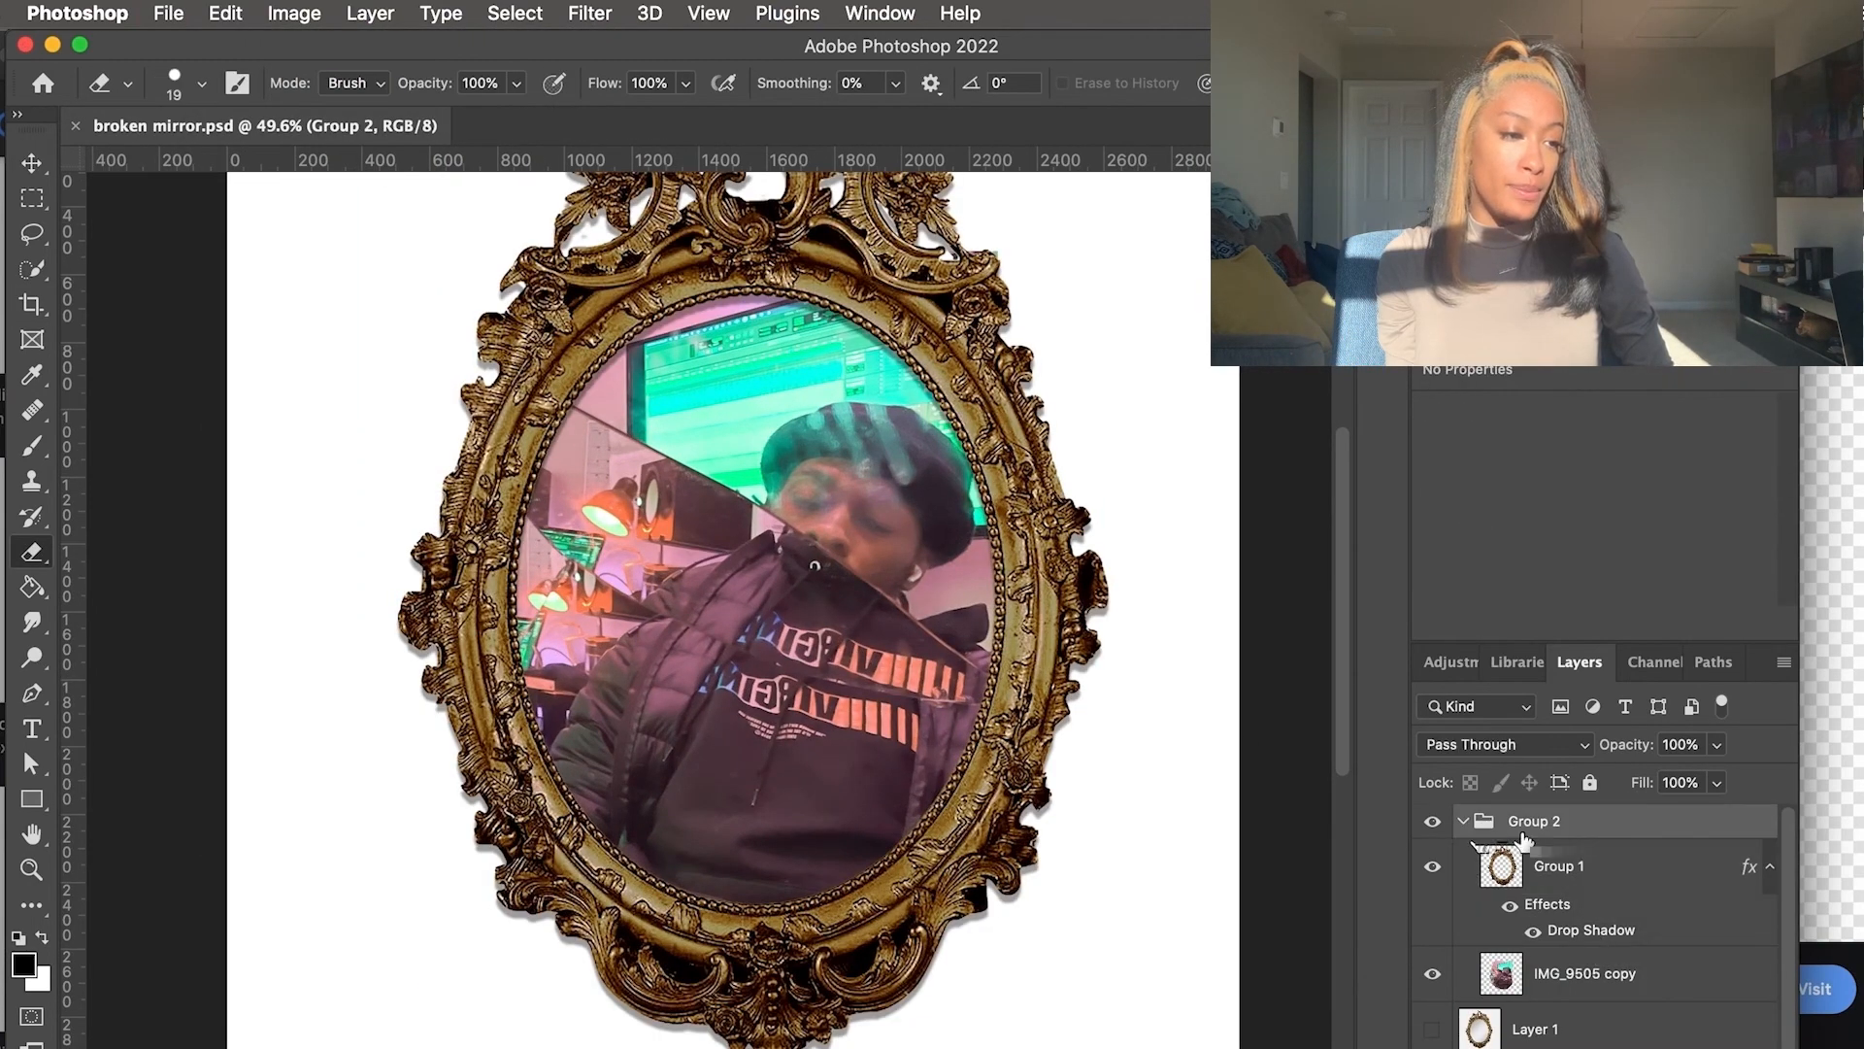
{"action": "left_click", "coordinate": [1463, 822]}
{"action": "scroll", "coordinate": [110, 423], "scroll_direction": "down", "scroll_amount": 3}
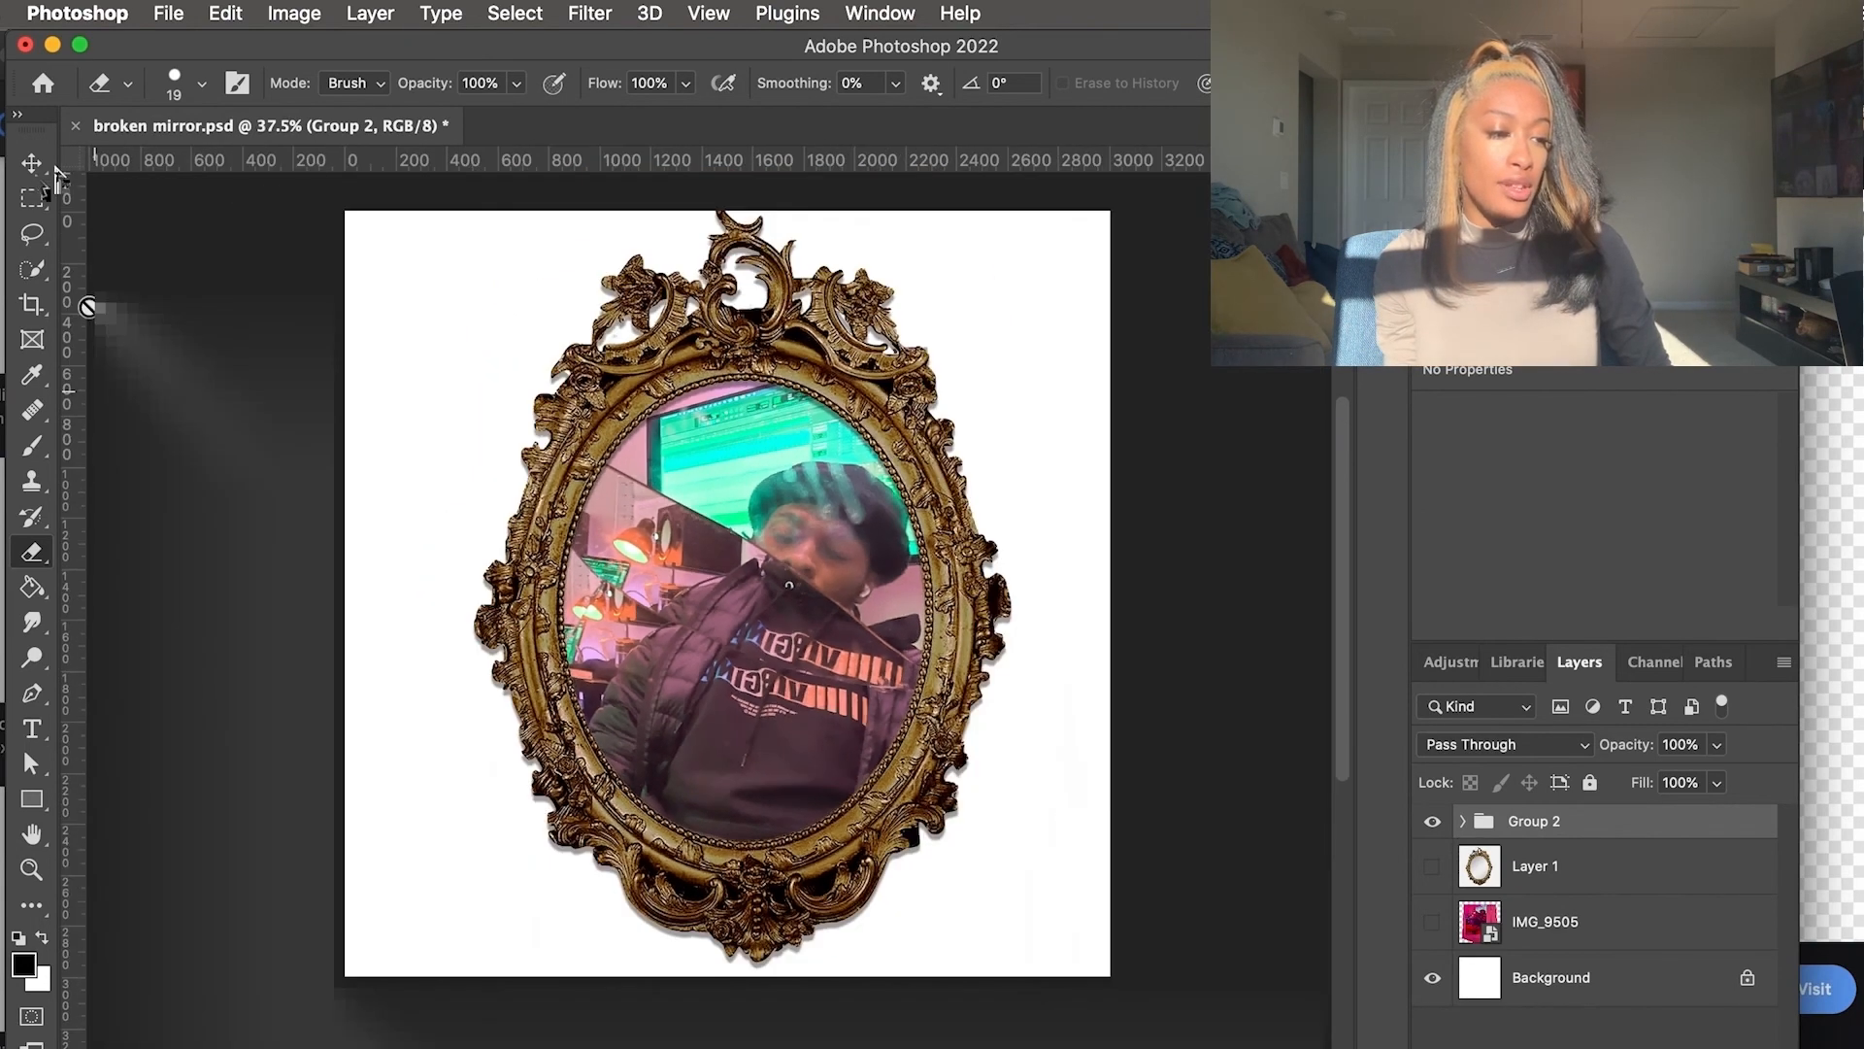
{"action": "left_click", "coordinate": [33, 169]}
{"action": "left_click", "coordinate": [286, 218]}
{"action": "left_click_drag", "start_coordinate": [283, 217], "coordinate": [1125, 924]}
{"action": "left_click_drag", "start_coordinate": [1012, 1047], "coordinate": [962, 985]}
{"action": "left_click_drag", "start_coordinate": [888, 677], "coordinate": [902, 714]}
{"action": "left_click_drag", "start_coordinate": [971, 649], "coordinate": [957, 649]}
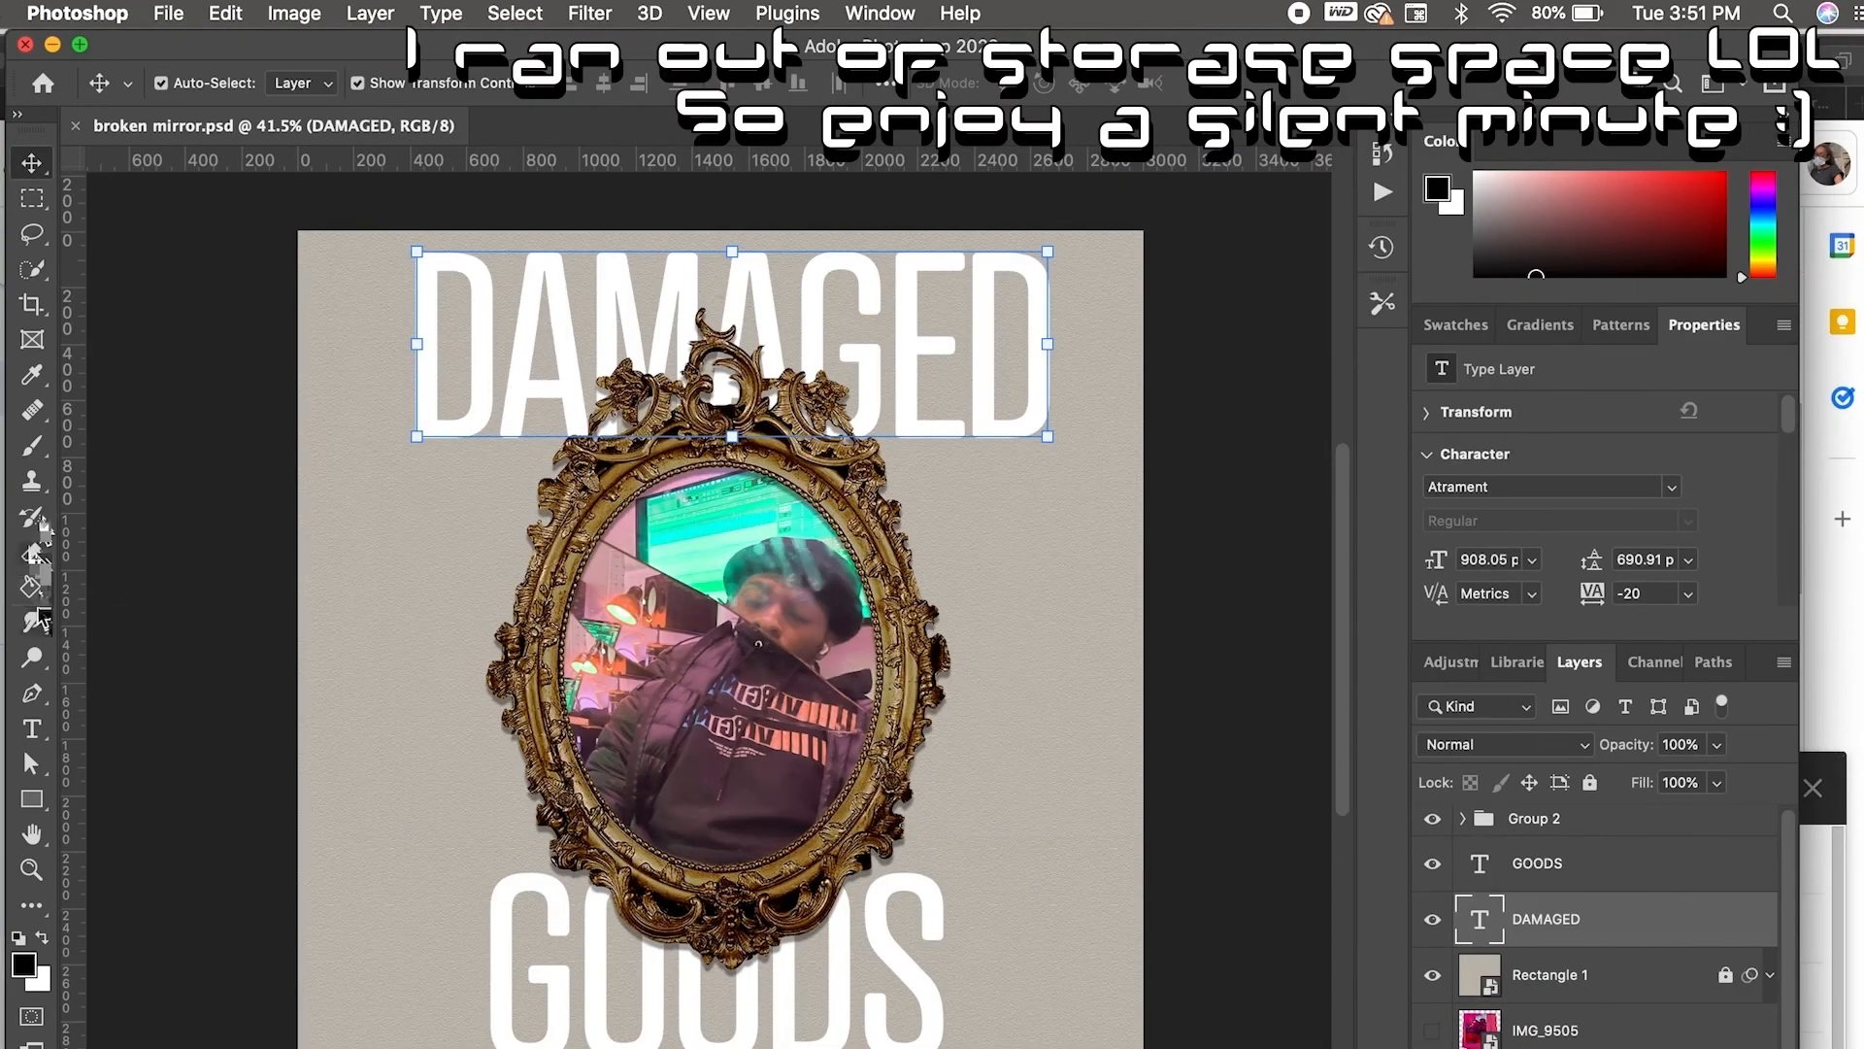
Convert the DAMAGED text layer to a smart object and open it in the Liquify filter
{"action": "left_click", "coordinate": [32, 447]}
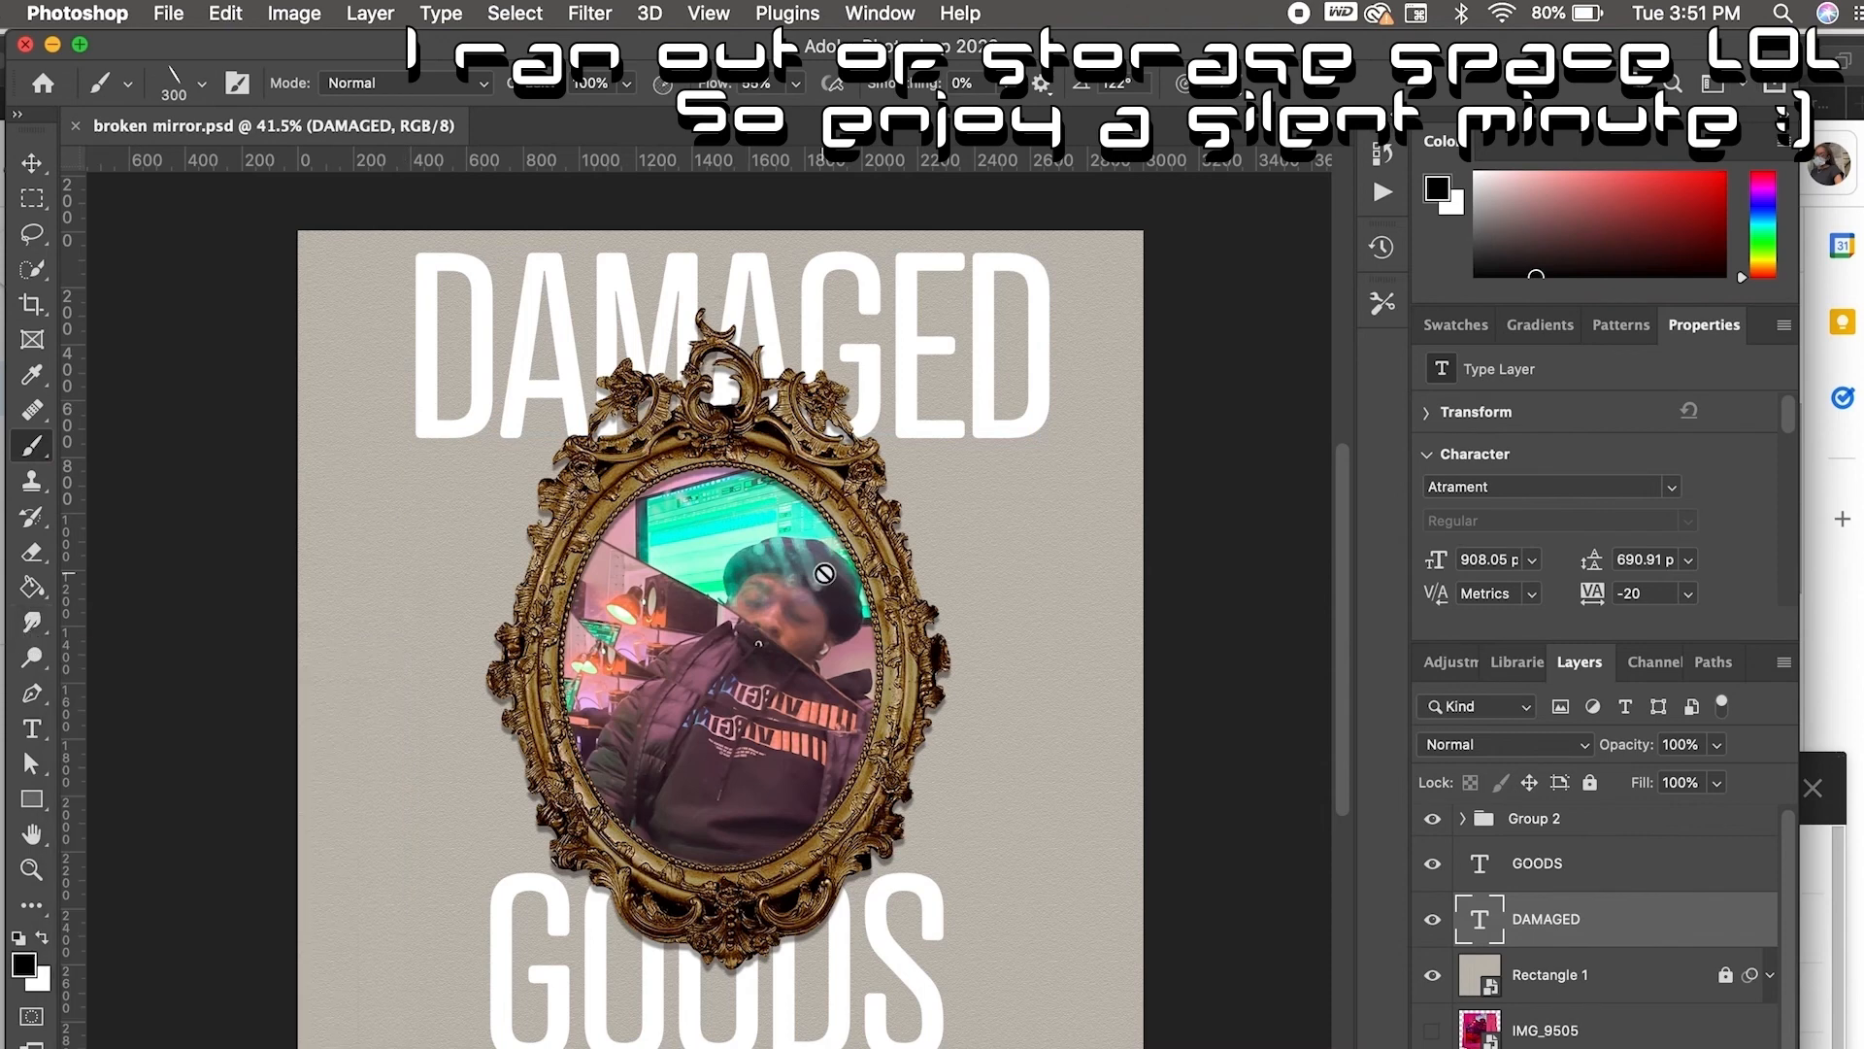
{"action": "right_click", "coordinate": [1571, 921]}
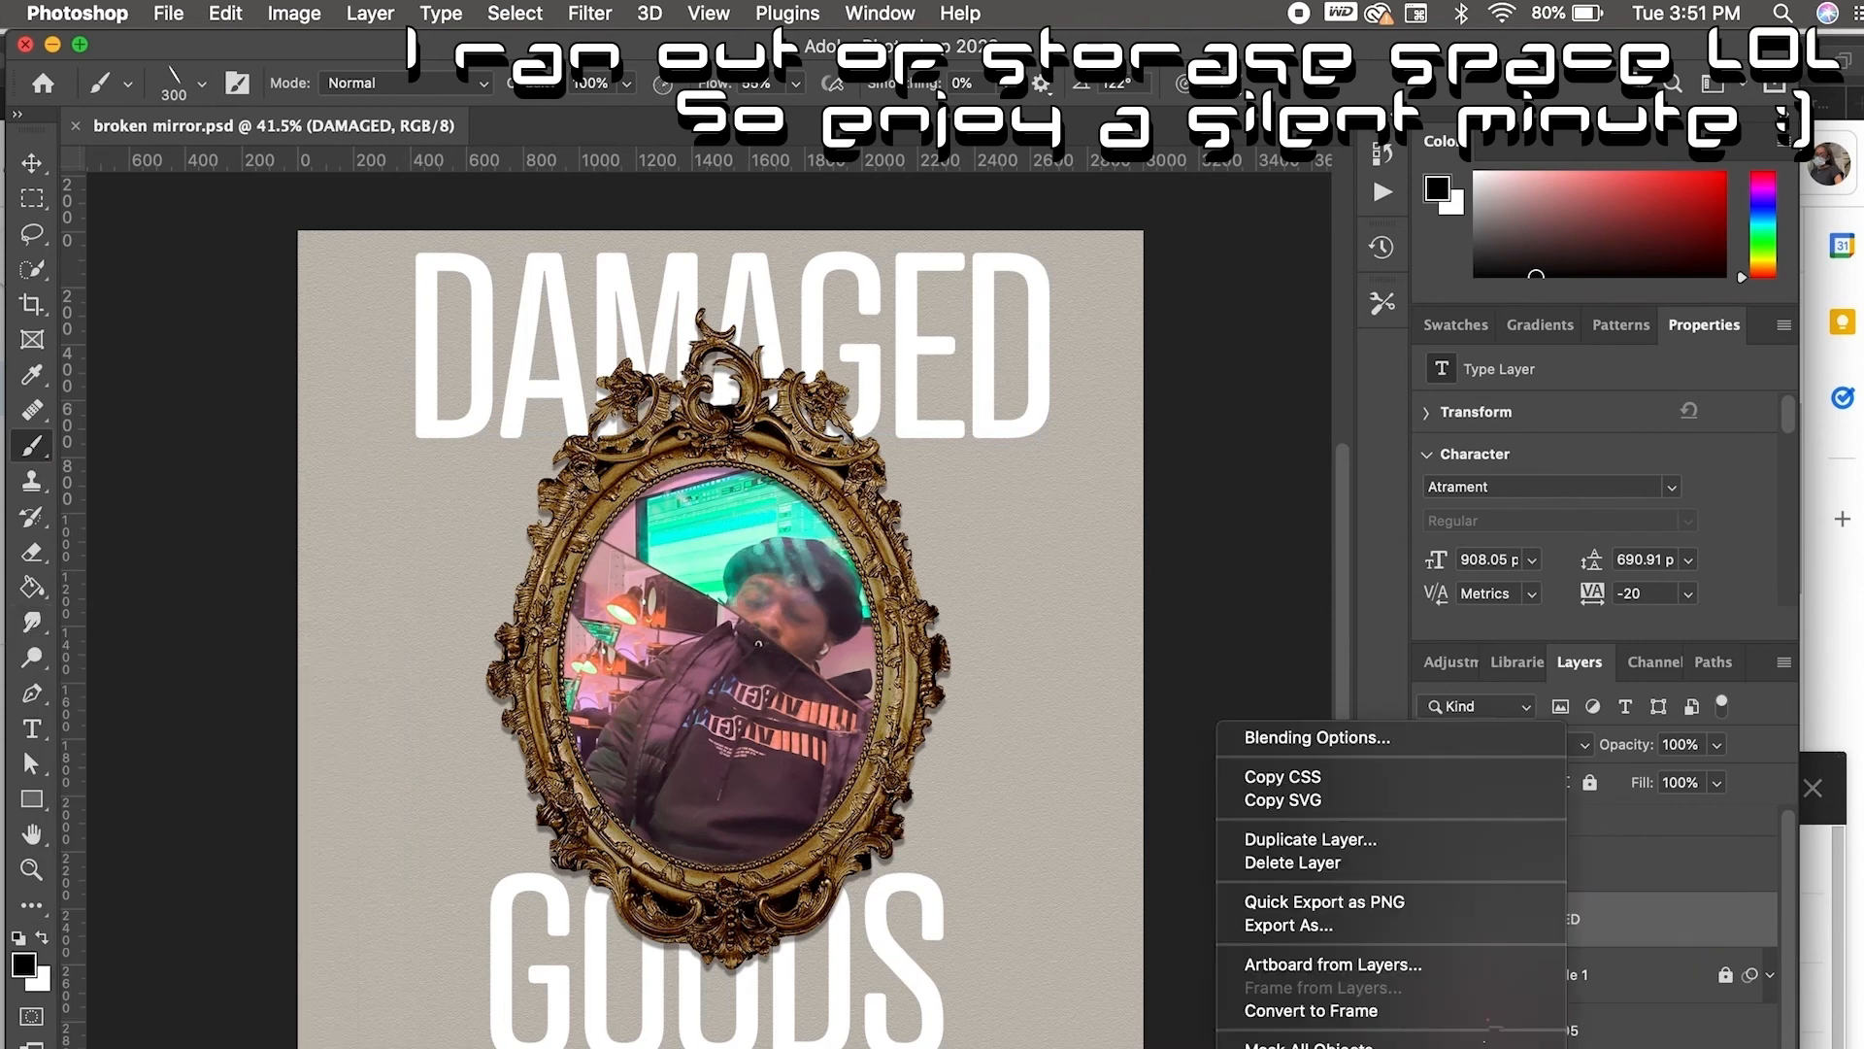
{"action": "left_click", "coordinate": [1417, 1015]}
{"action": "left_click", "coordinate": [441, 13]}
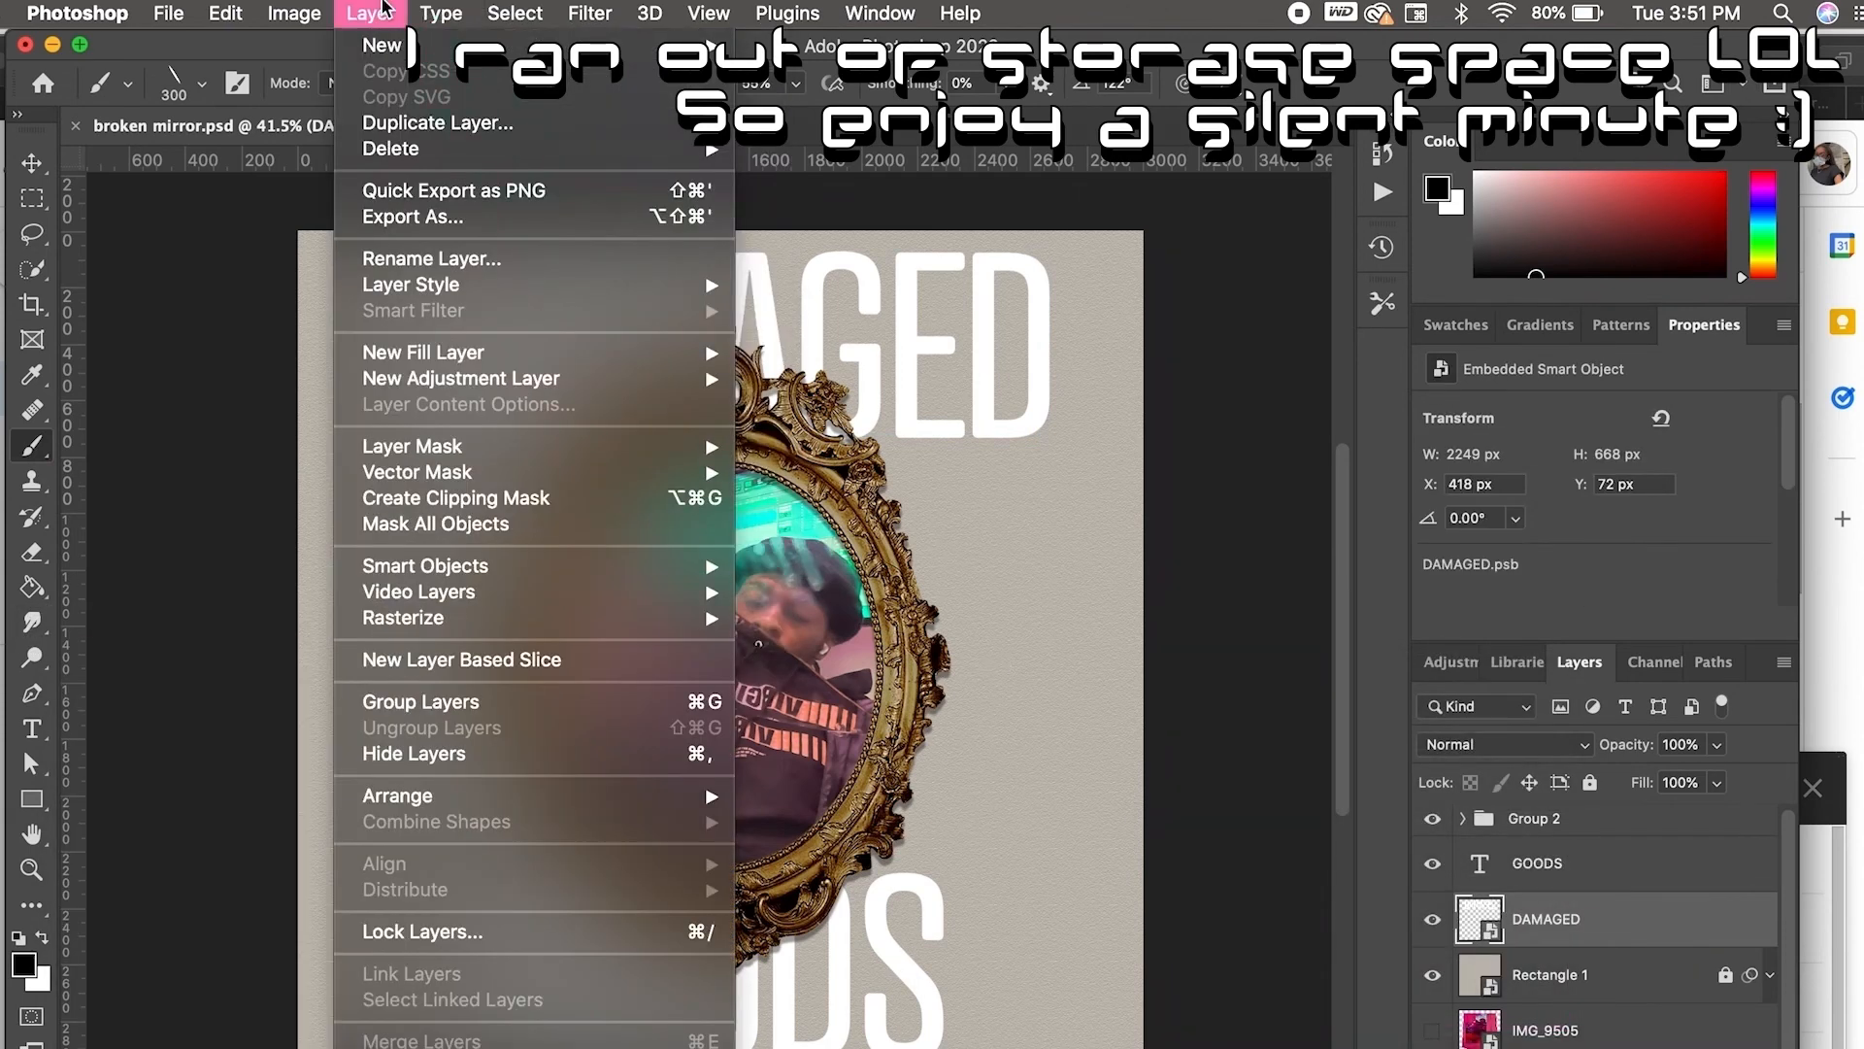
{"action": "mouse_move", "coordinate": [589, 12]}
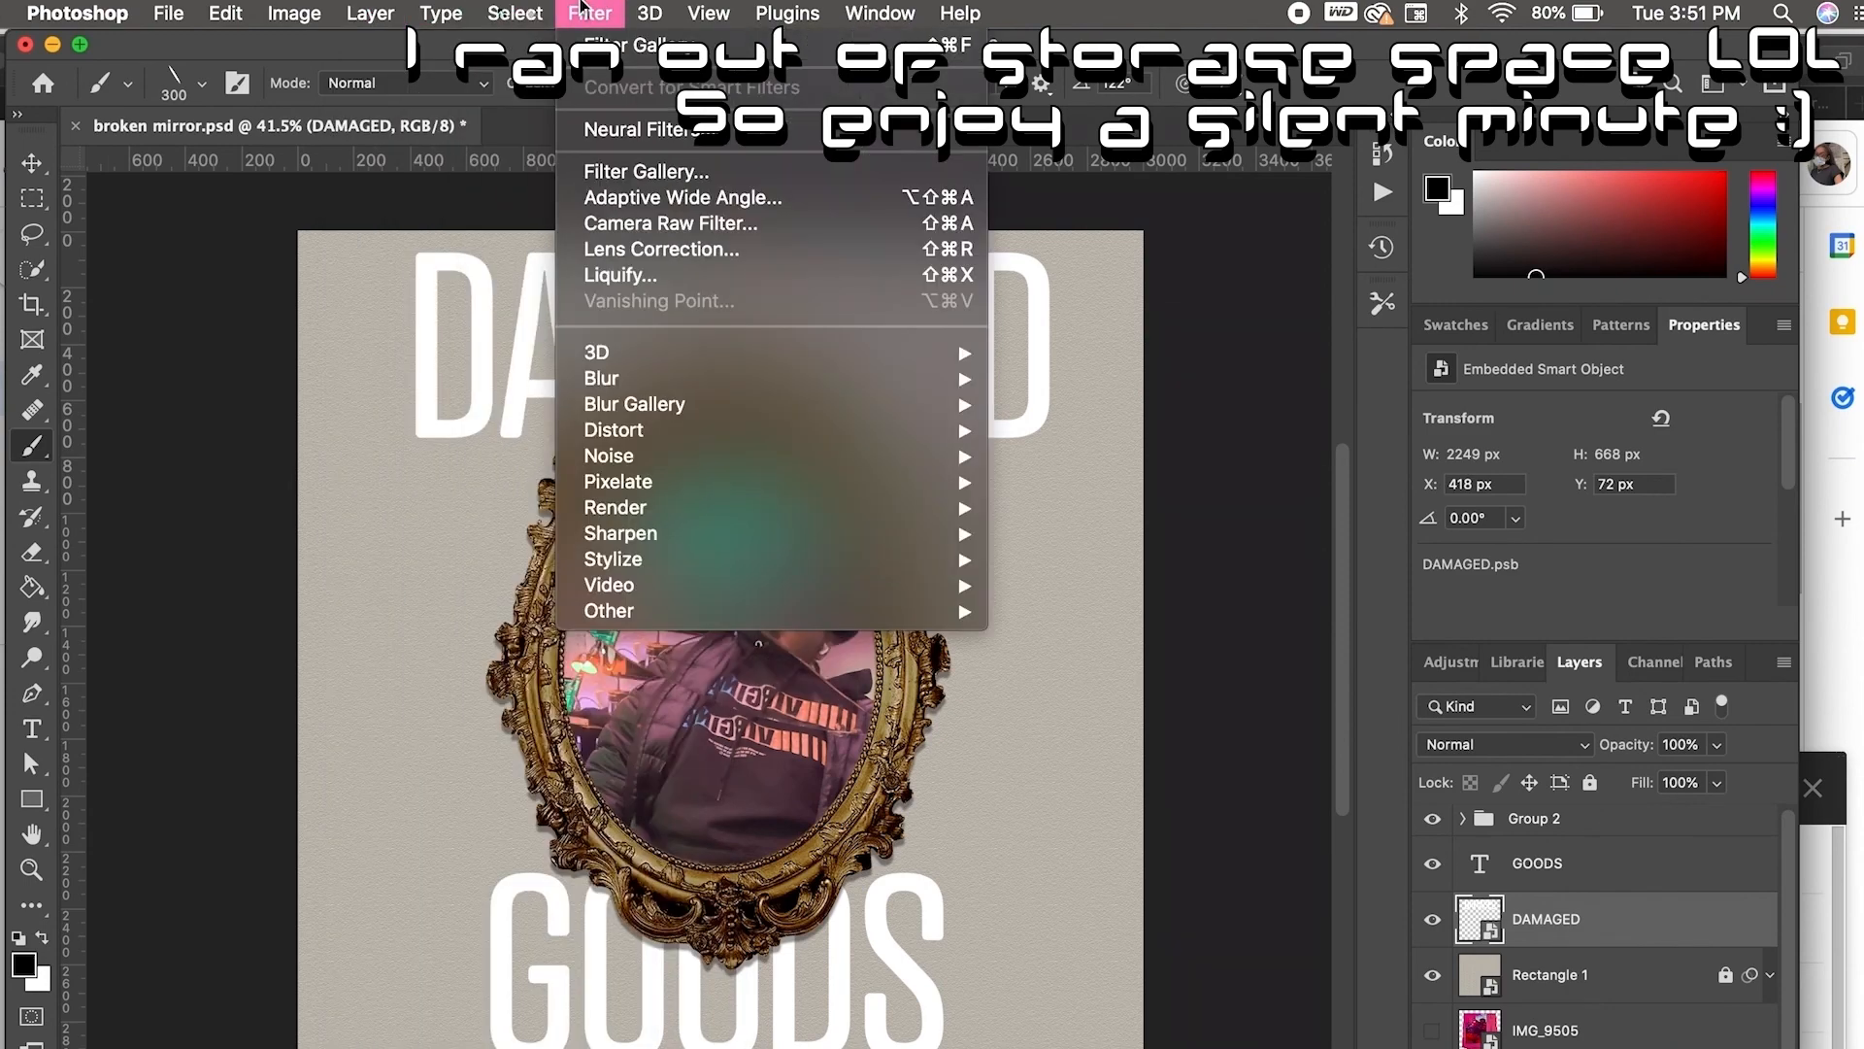
{"action": "left_click", "coordinate": [621, 275]}
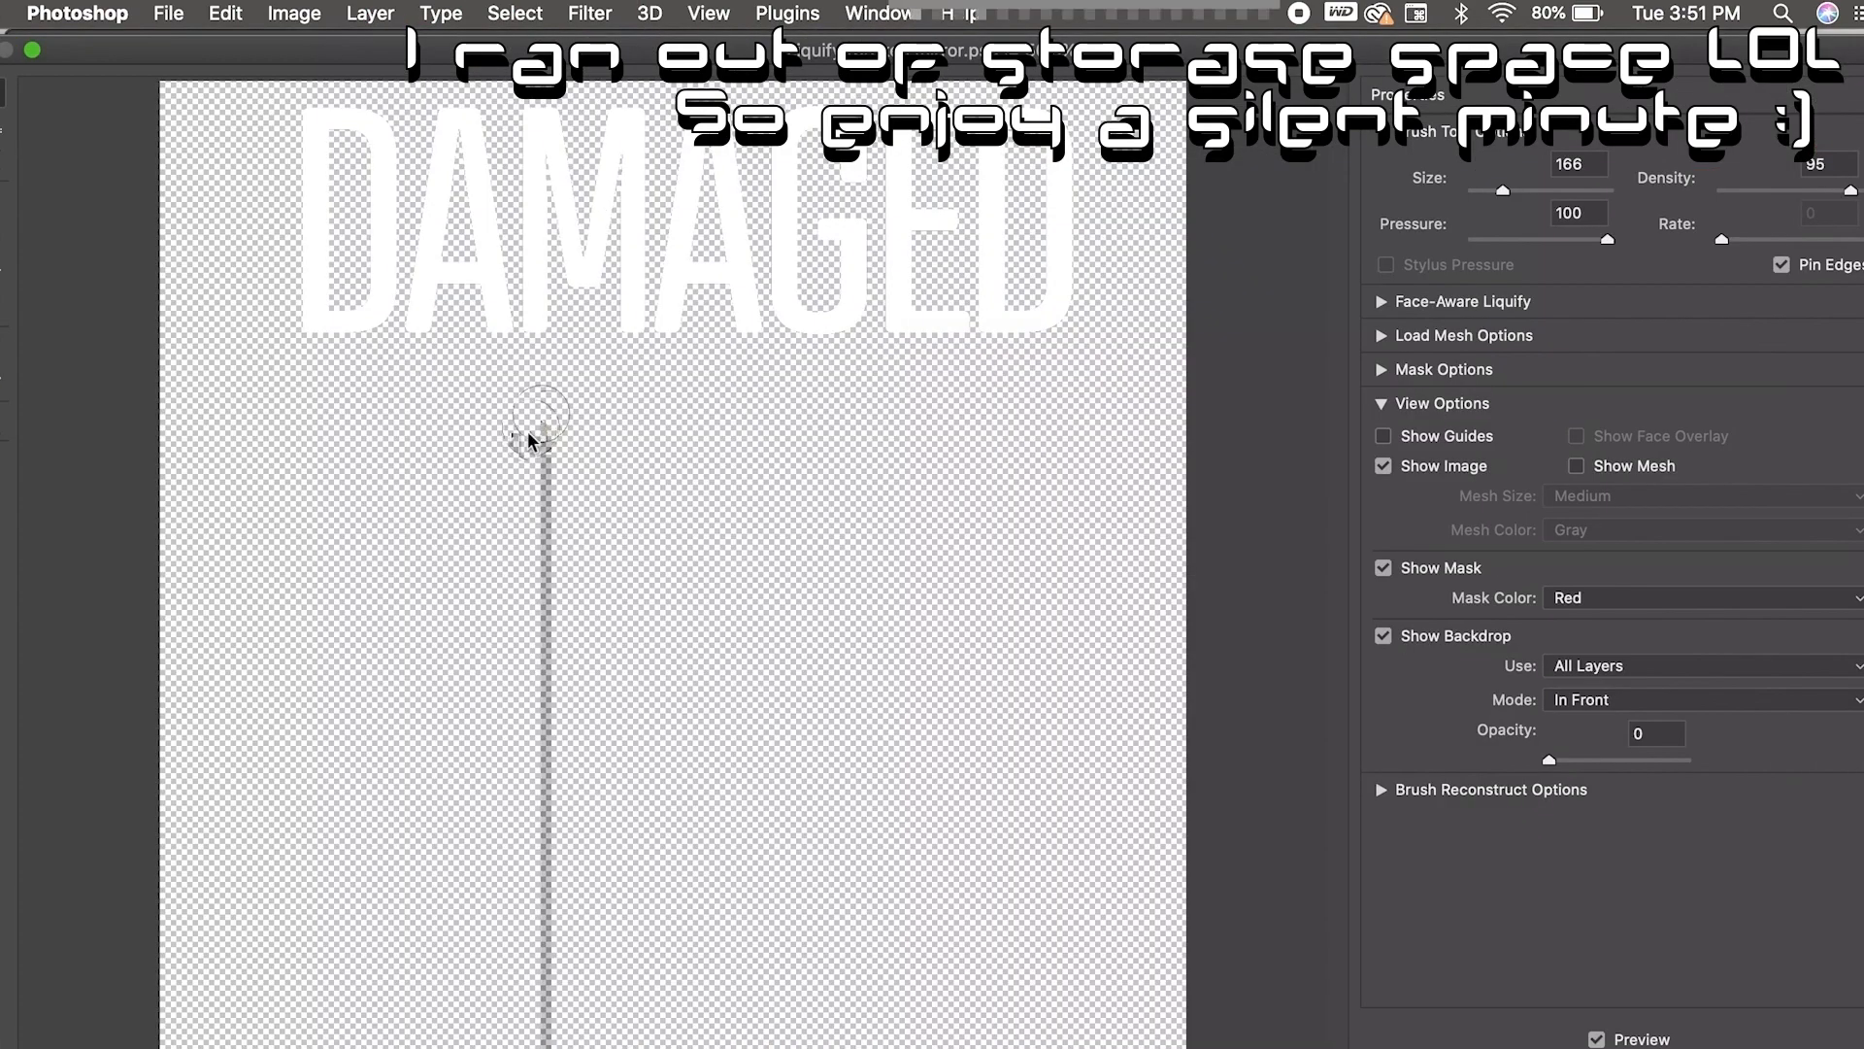
Look through the backdrop options and try a warp stroke that pulls the first D of DAMAGED down diagonally
{"action": "left_click", "coordinate": [1761, 666]}
{"action": "left_click", "coordinate": [1723, 690]}
{"action": "left_click", "coordinate": [1717, 658]}
{"action": "left_click", "coordinate": [1712, 644]}
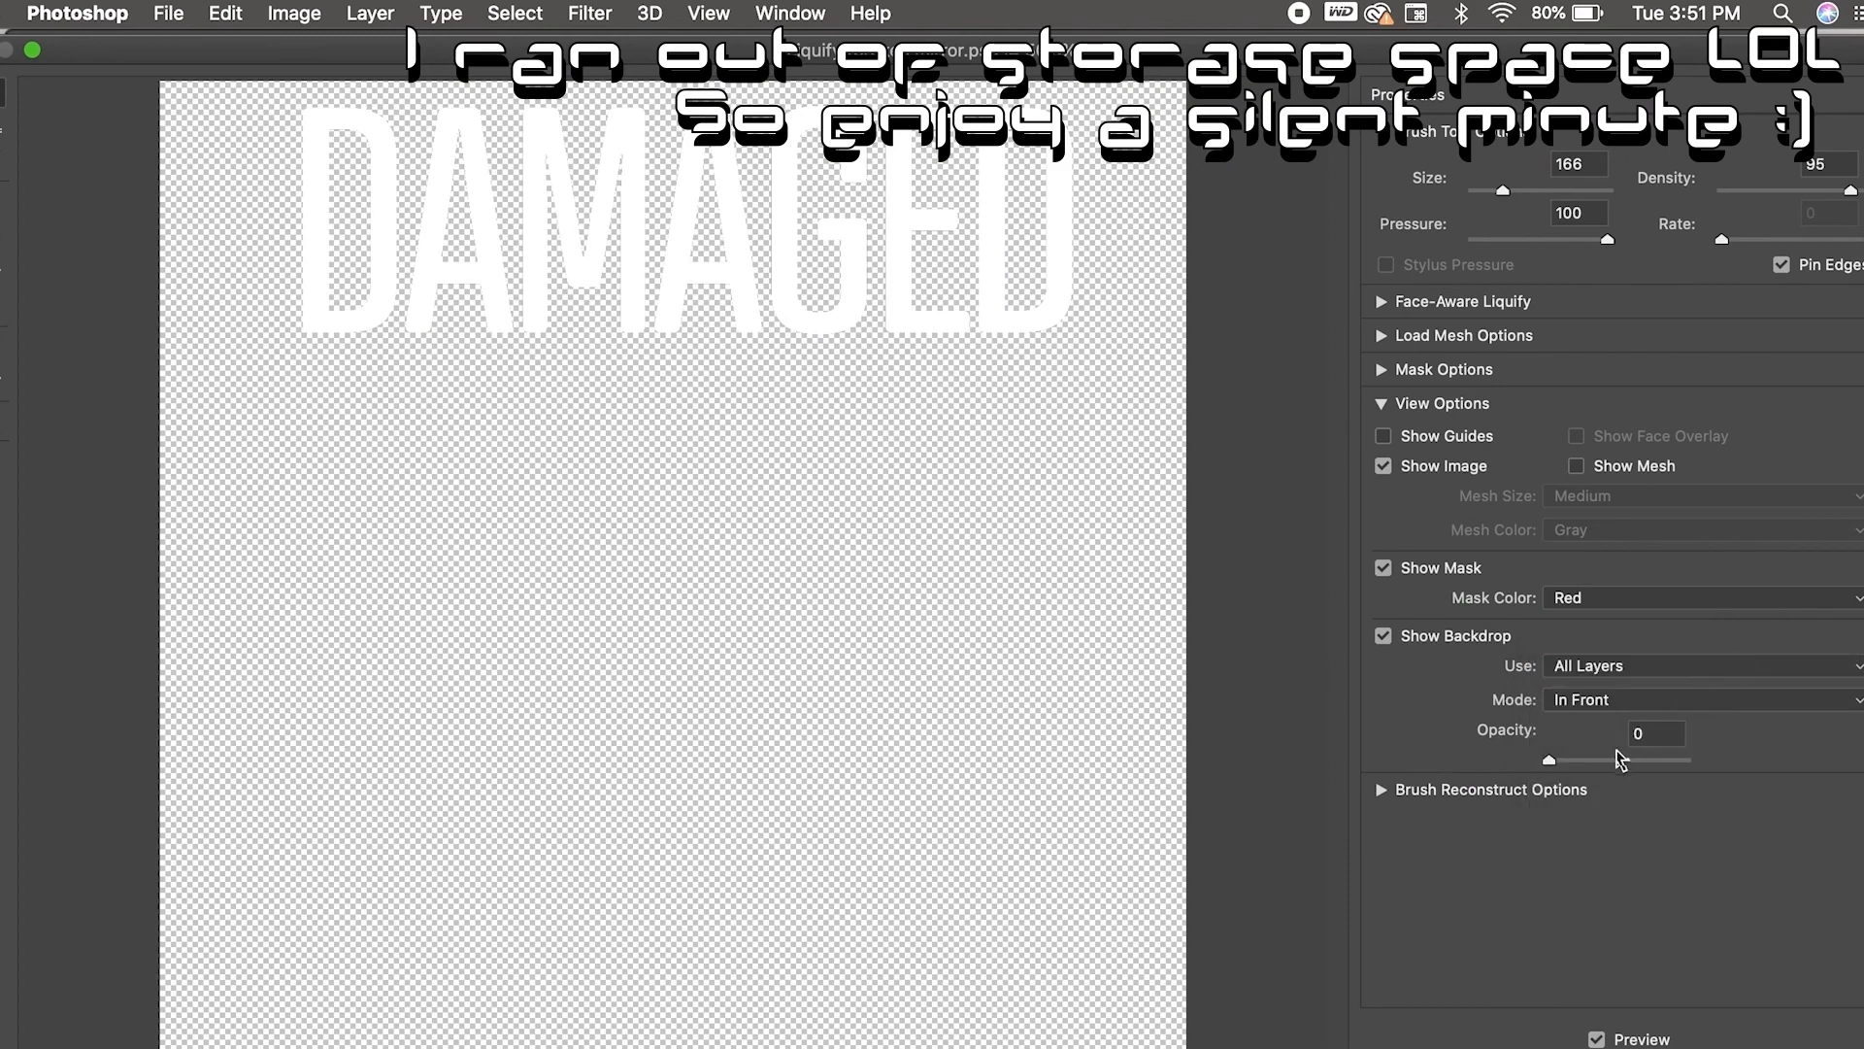
{"action": "left_click", "coordinate": [1620, 760]}
{"action": "left_click_drag", "start_coordinate": [335, 291], "coordinate": [464, 369]}
{"action": "left_click_drag", "start_coordinate": [1614, 760], "coordinate": [1514, 767]}
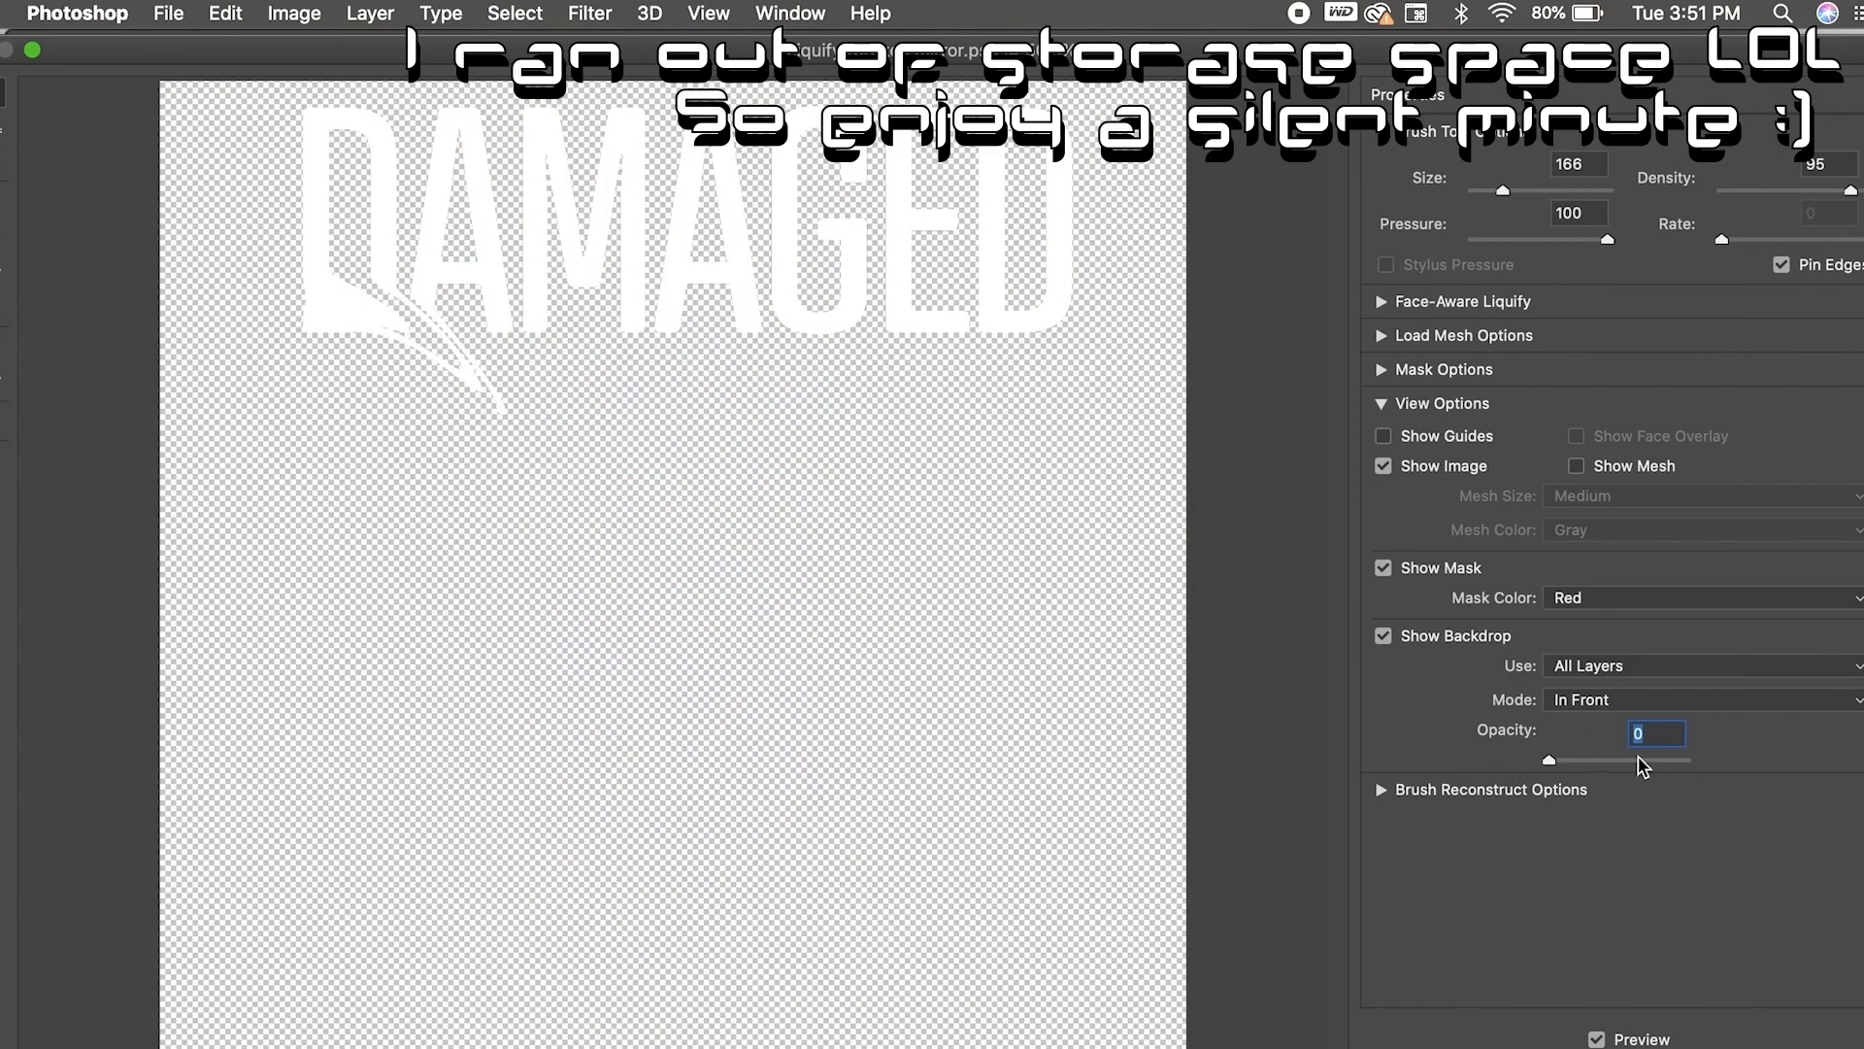
Set the backdrop opacity to 34 and, with the trial warp undone, the brush size to 784
{"action": "left_click", "coordinate": [1585, 762]}
{"action": "key", "text": "super+z"}
{"action": "left_click_drag", "start_coordinate": [1503, 191], "coordinate": [1524, 190]}
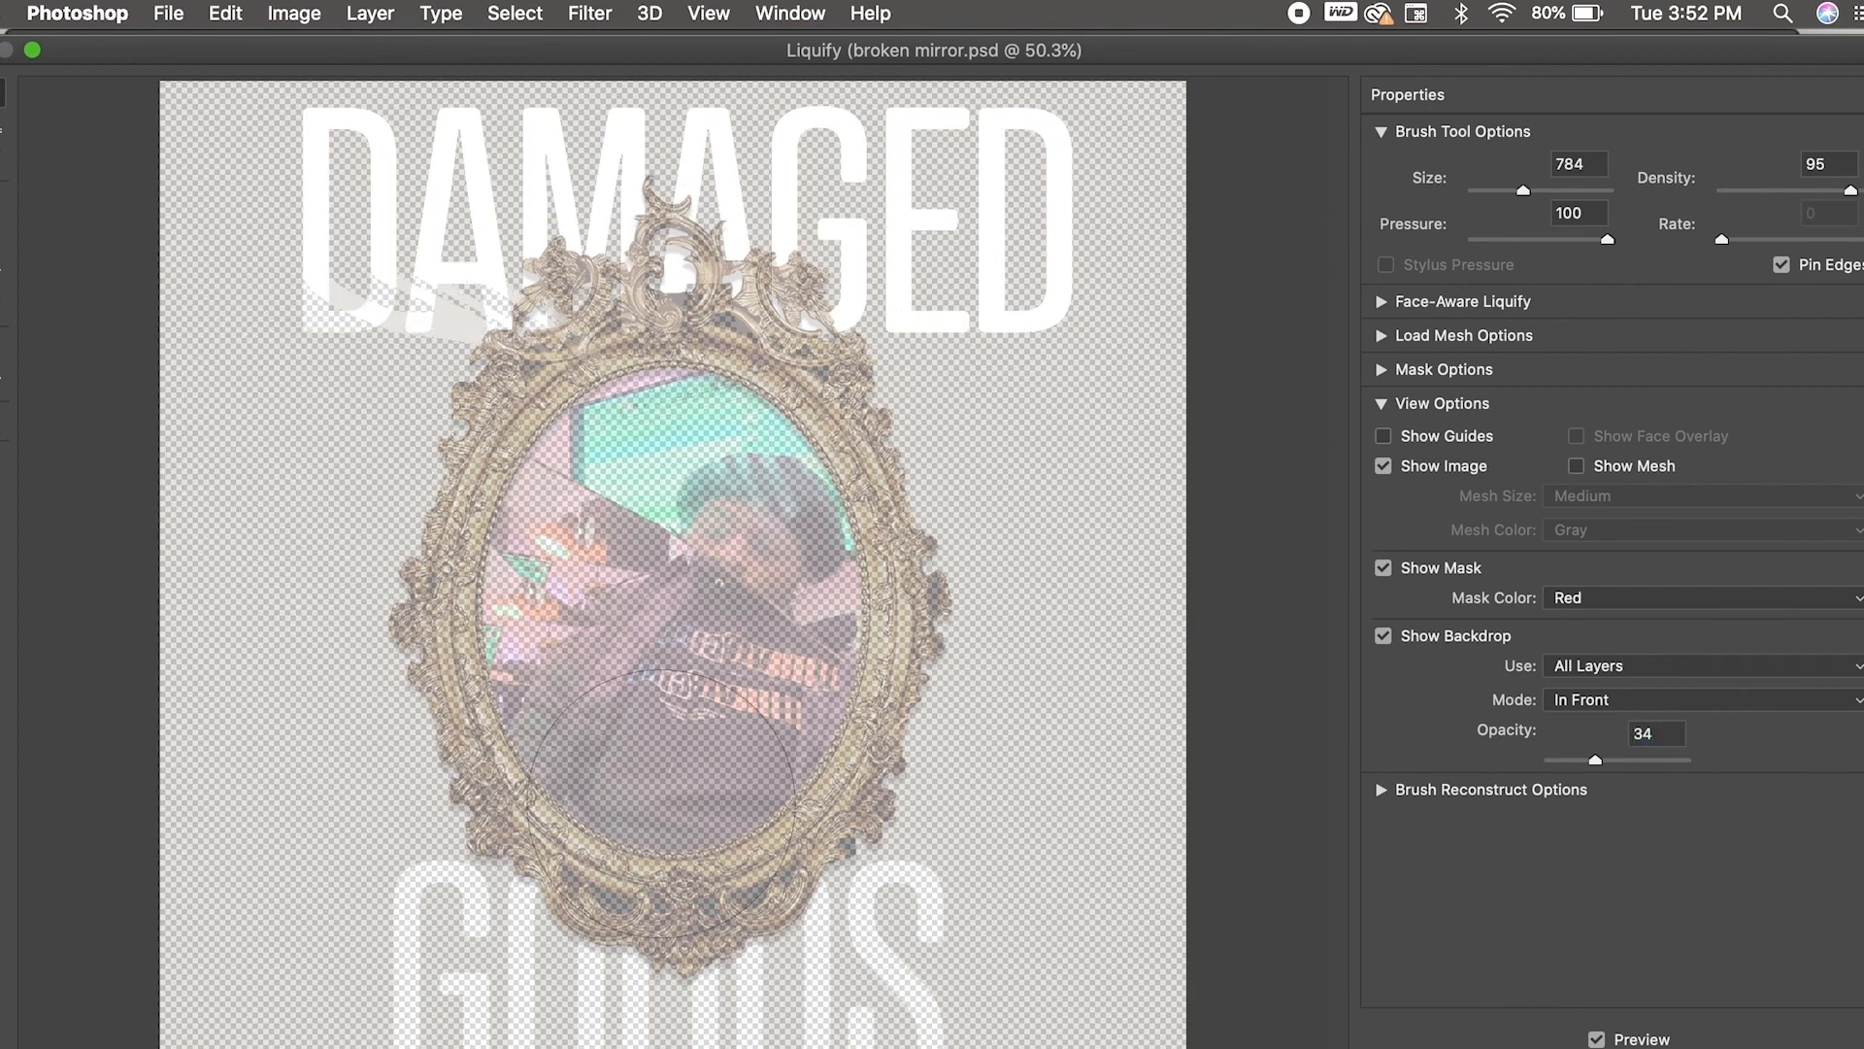
Warp the lower parts of the DAMAGED letters downward so they drip around the frame, and apply the Liquify filter
{"action": "left_click_drag", "start_coordinate": [388, 315], "coordinate": [393, 470]}
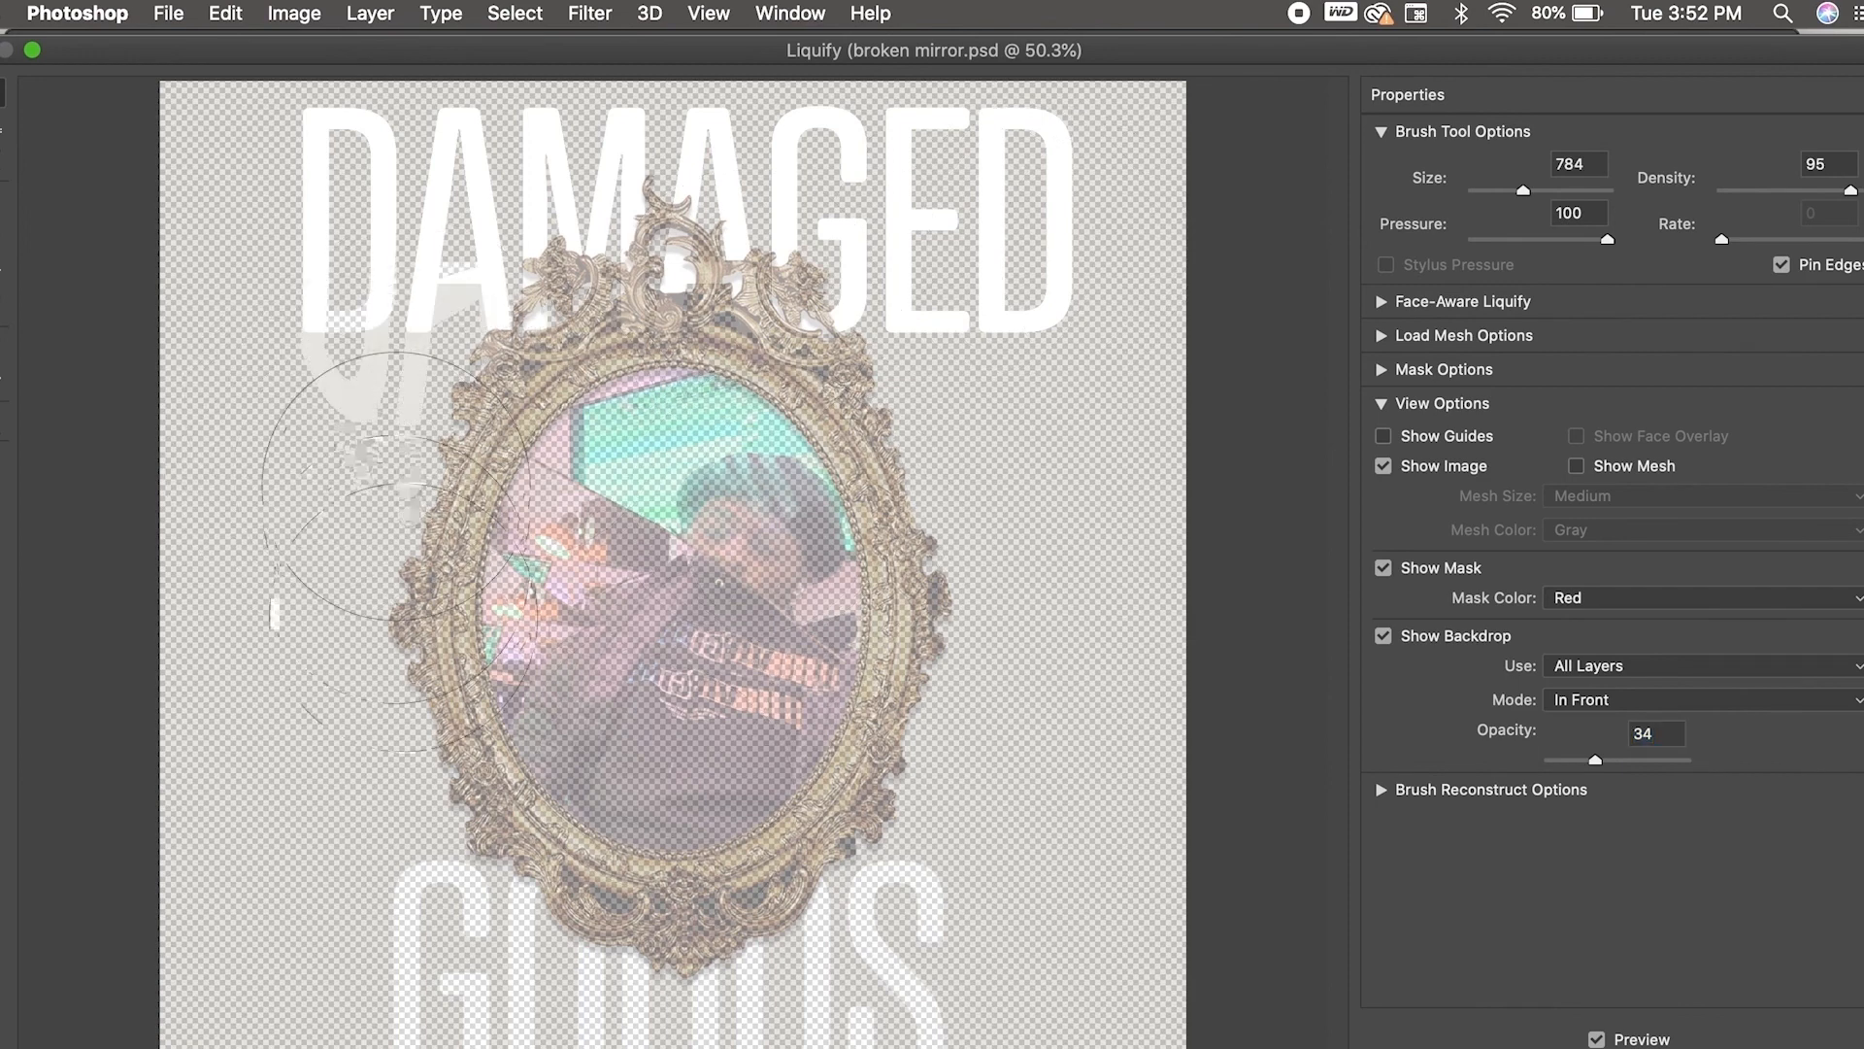
{"action": "left_click_drag", "start_coordinate": [476, 335], "coordinate": [482, 495]}
{"action": "left_click_drag", "start_coordinate": [638, 332], "coordinate": [636, 493]}
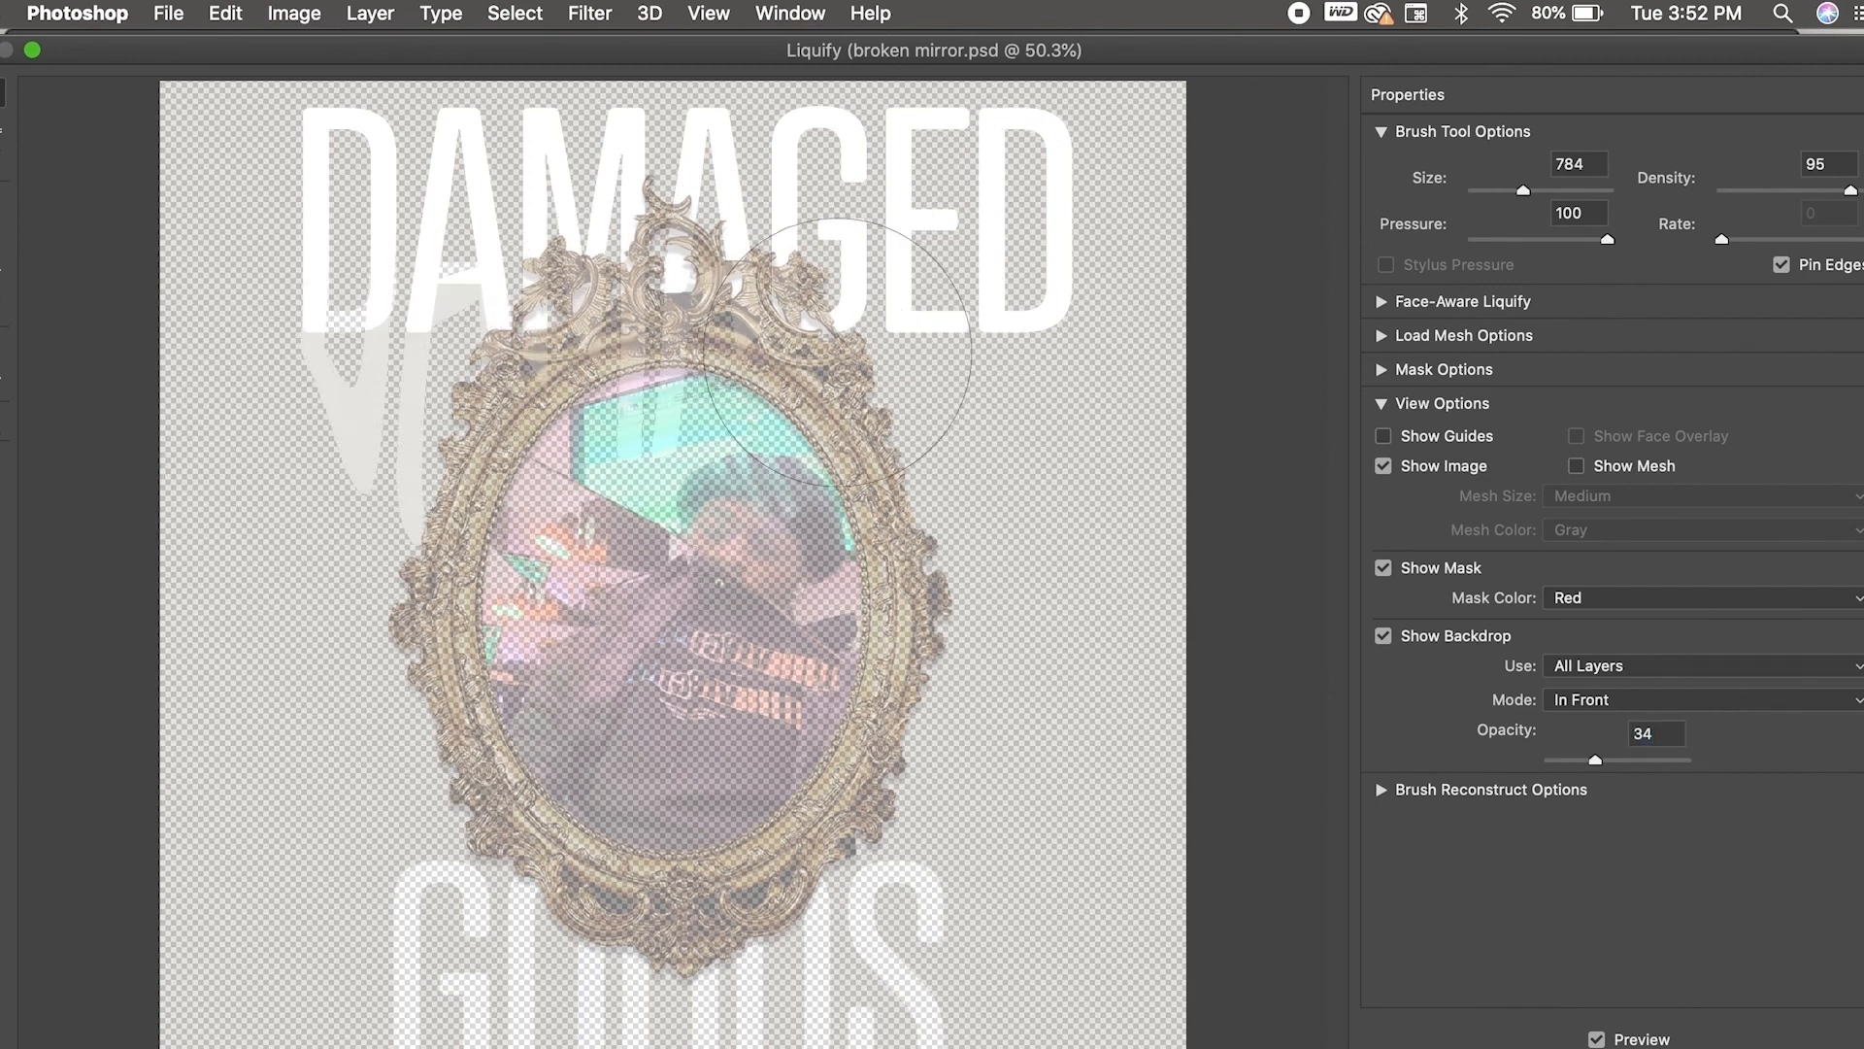
{"action": "left_click_drag", "start_coordinate": [841, 342], "coordinate": [1107, 622]}
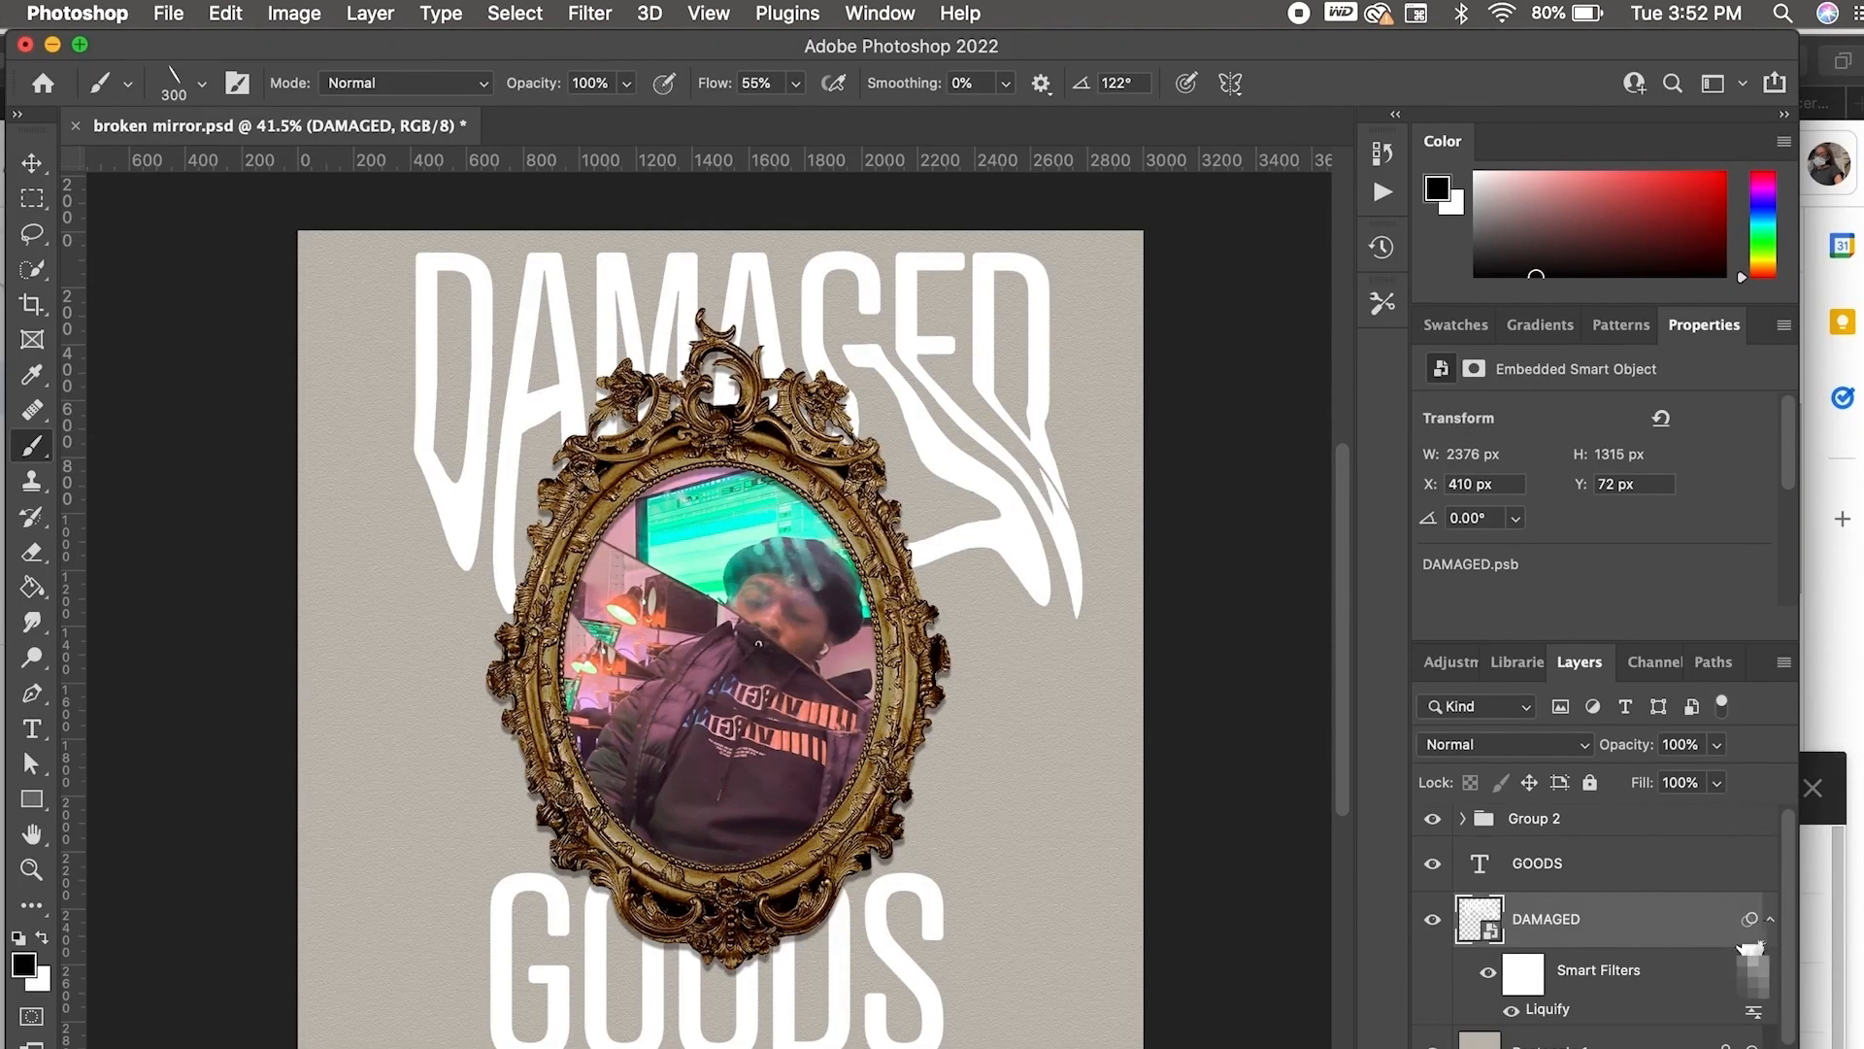
{"action": "left_click", "coordinate": [1769, 918]}
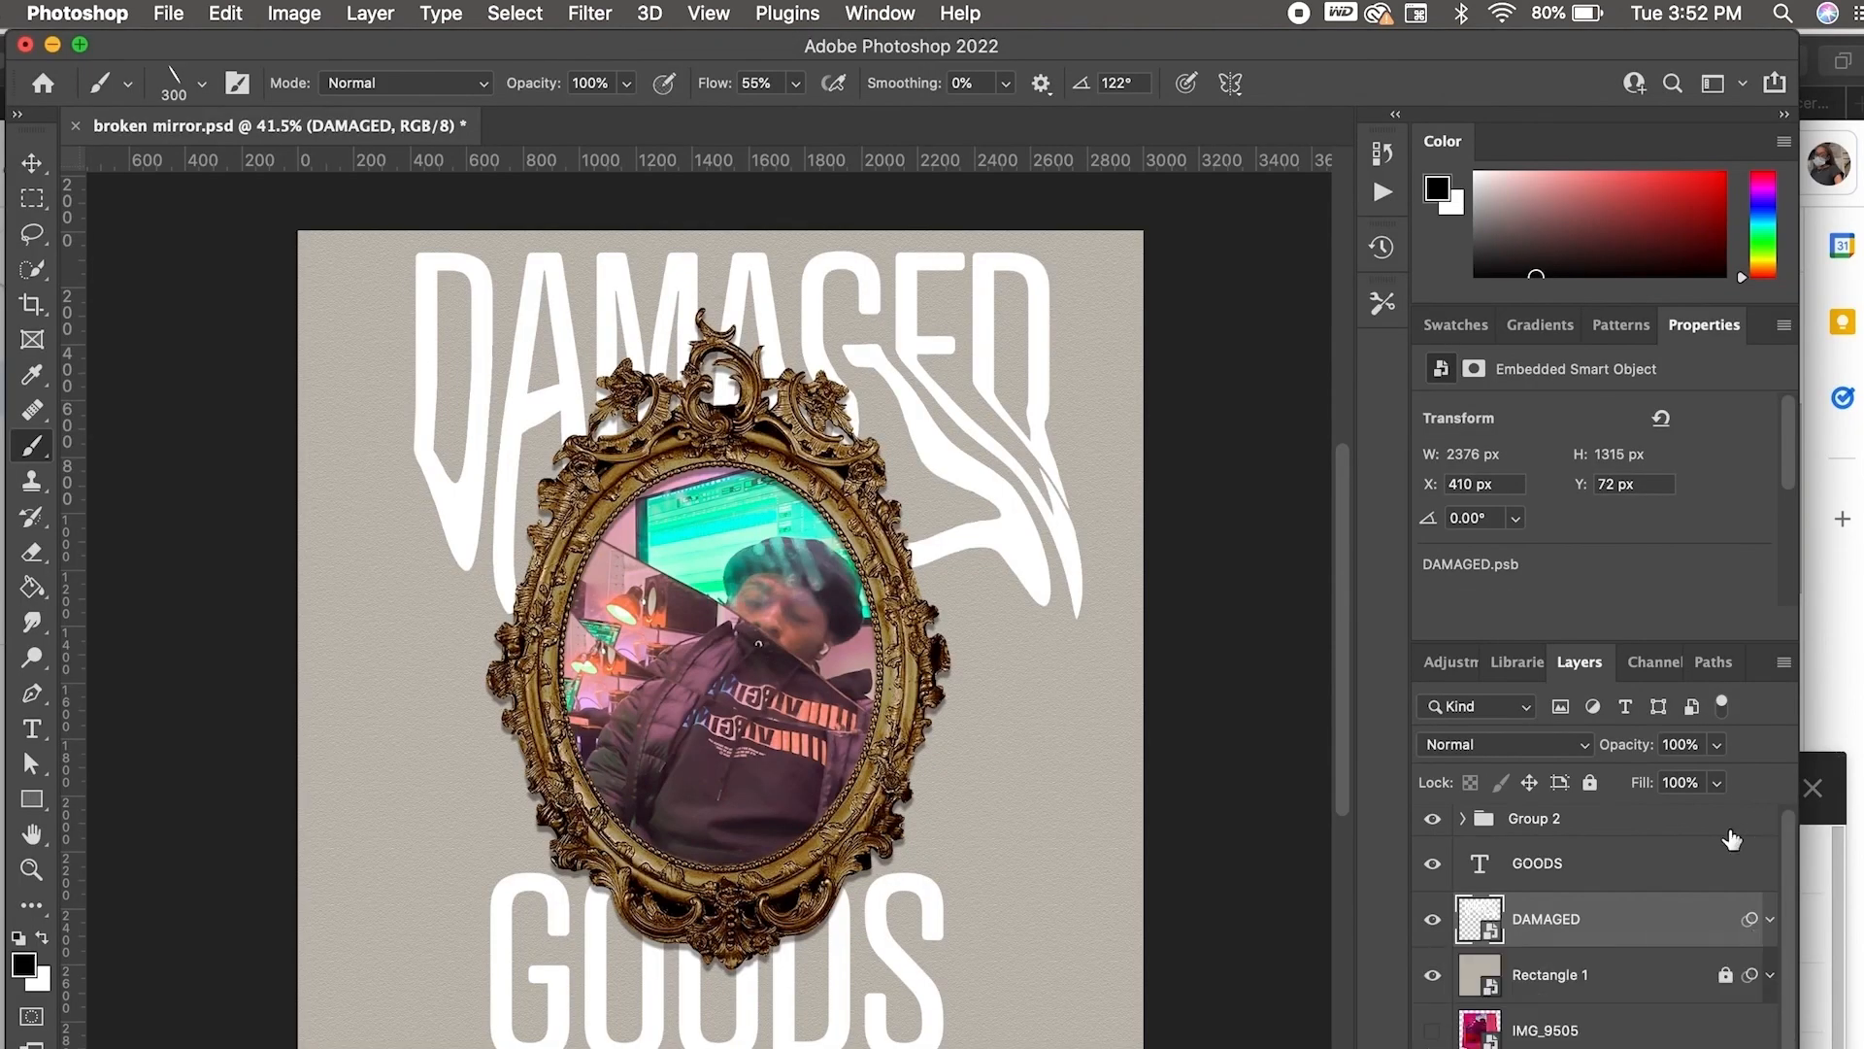
Convert the GOODS text layer to a smart object
{"action": "right_click", "coordinate": [1619, 864]}
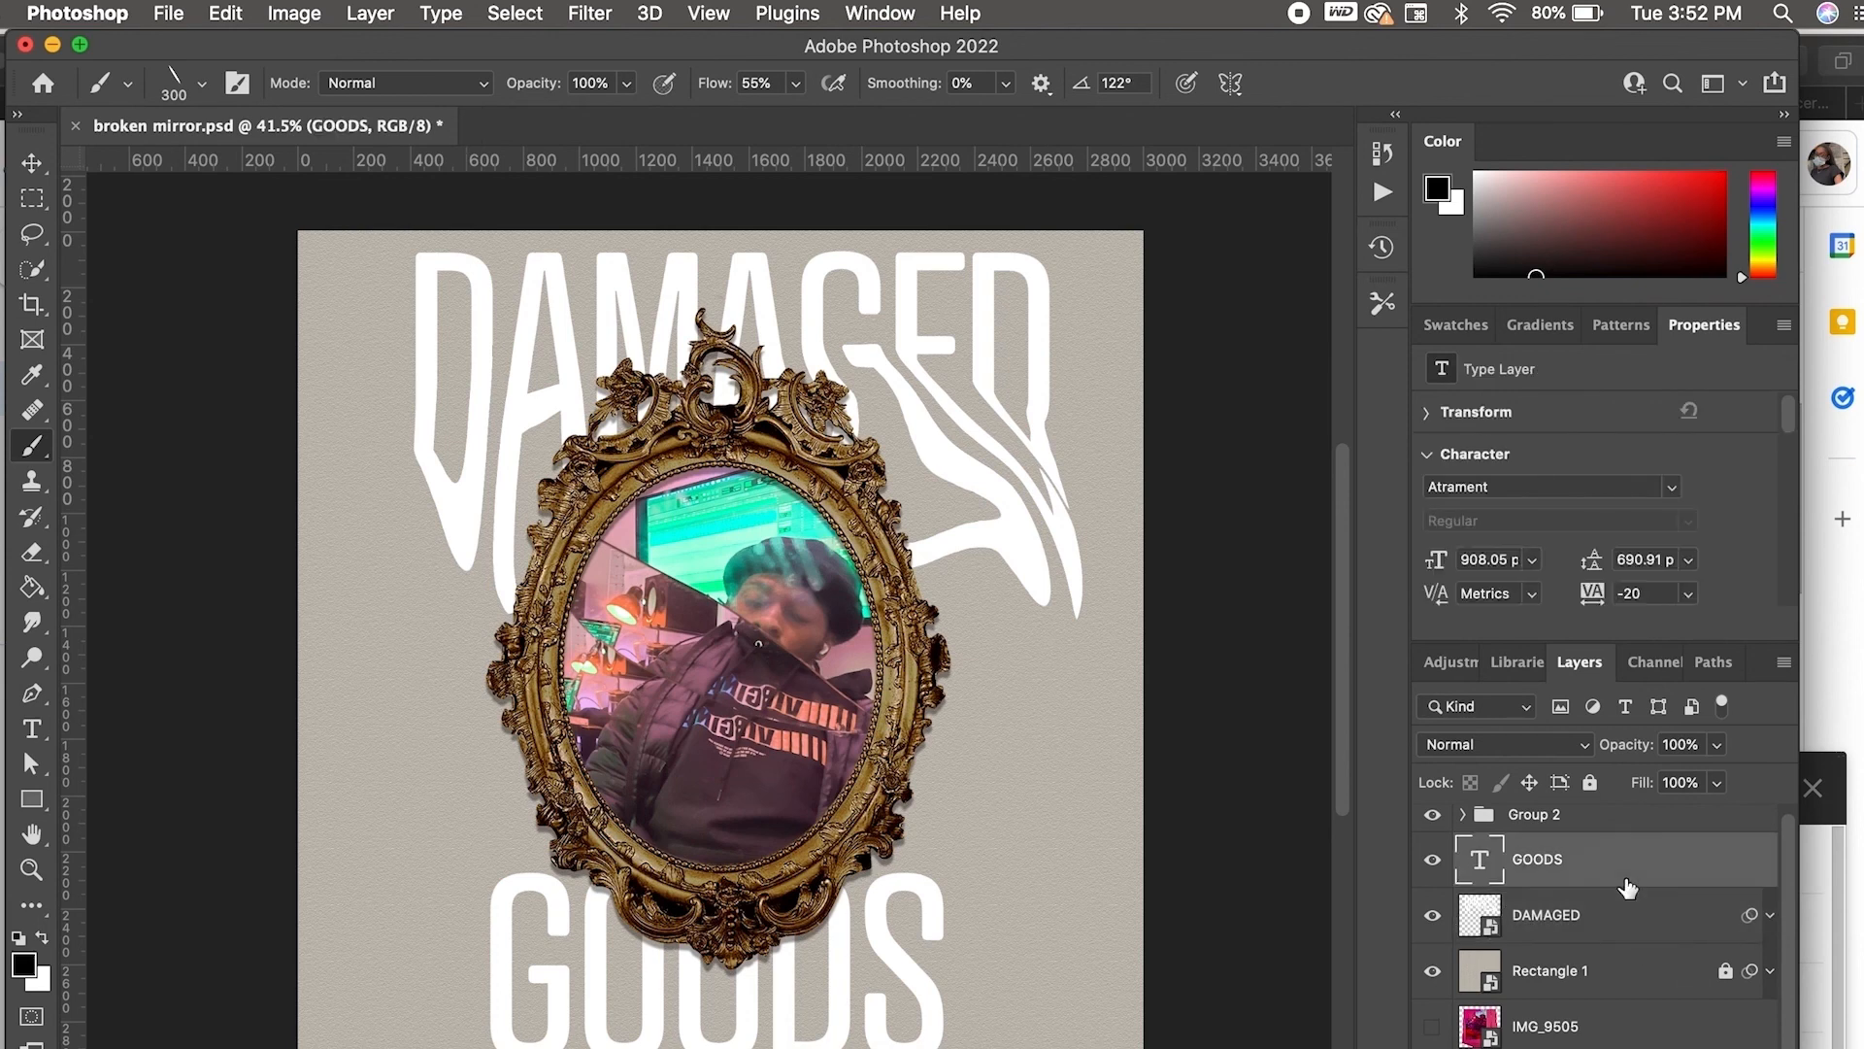
{"action": "left_click", "coordinate": [1607, 987]}
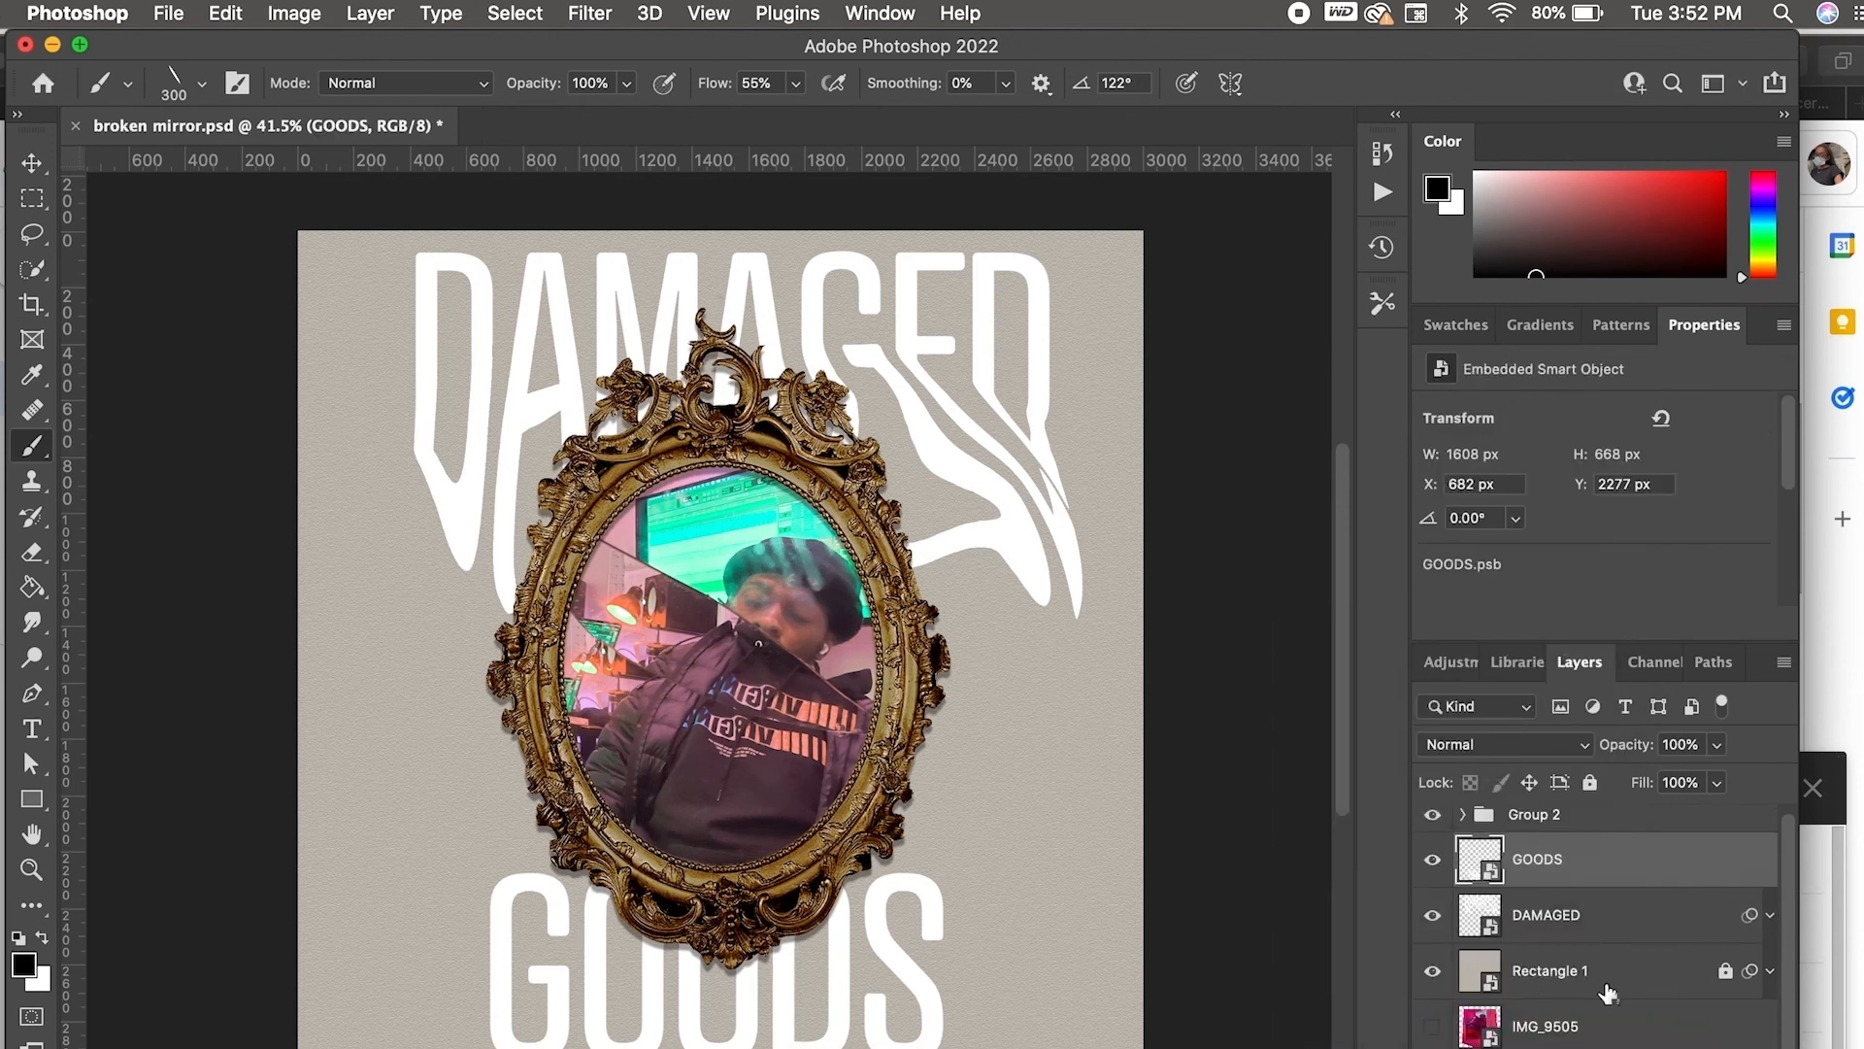